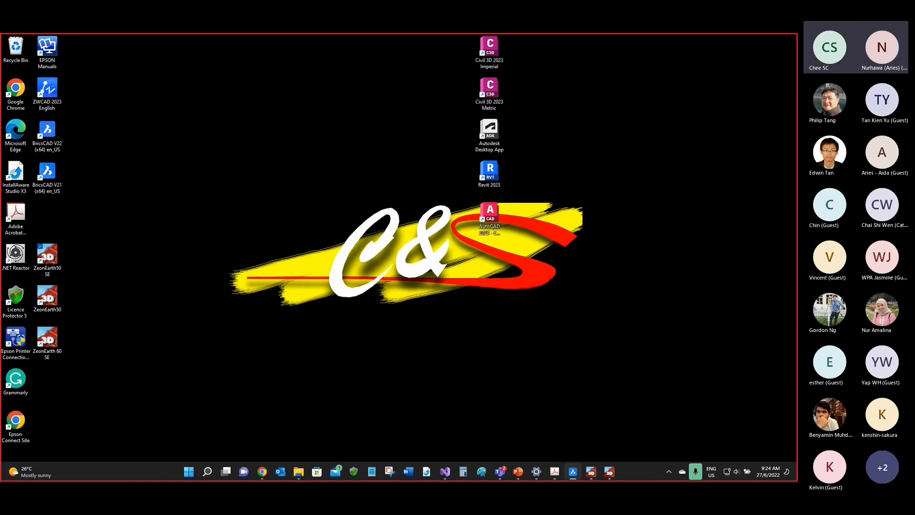
Step: Switch to BricsCAD and turn on the EL layer in the Sample1-3-PC drawing
left_click_drag(791, 267, 459, 34)
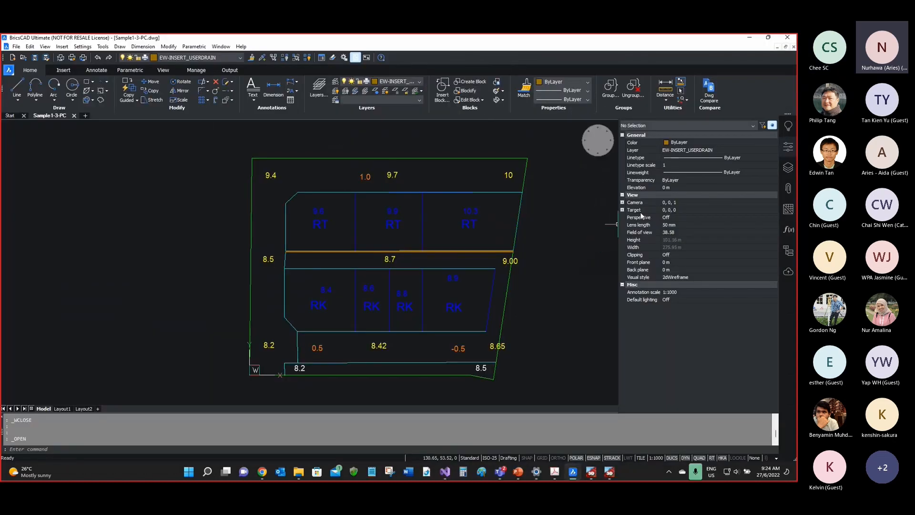
left_click(788, 172)
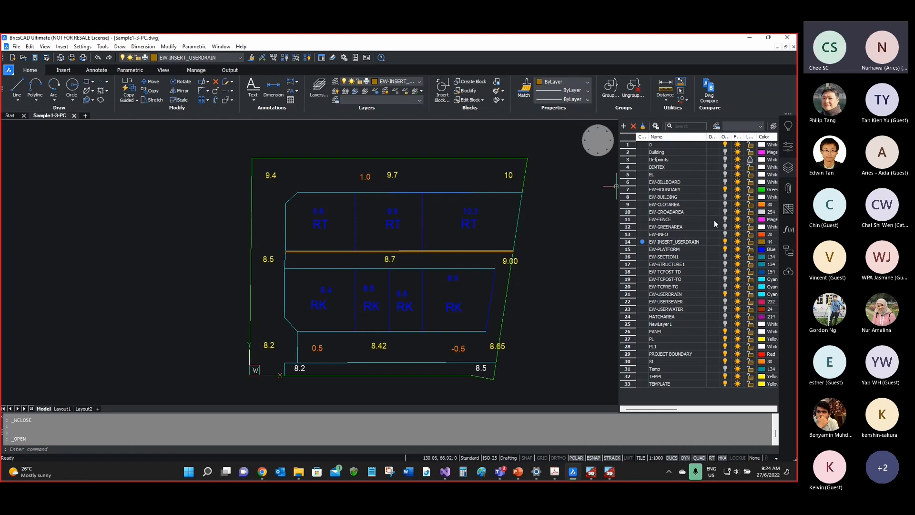
scroll(191, 220, "down", 1)
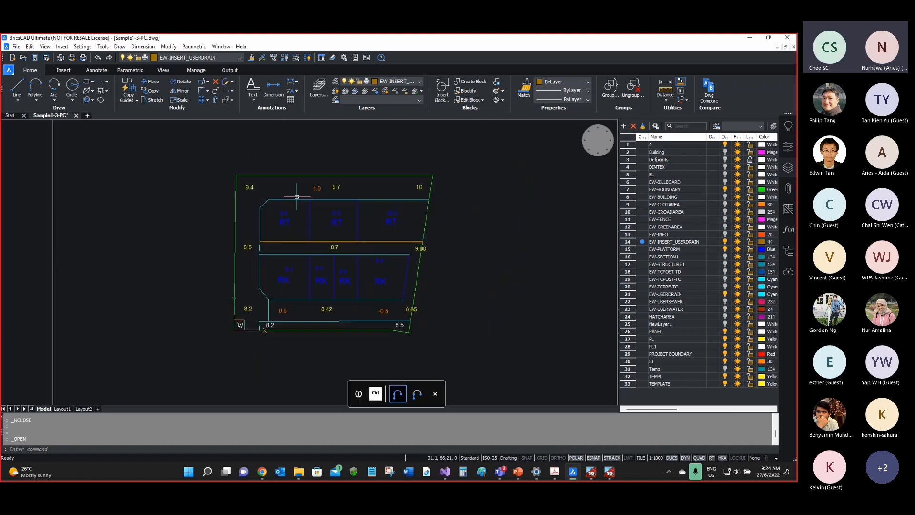
scroll(297, 196, "up", 1)
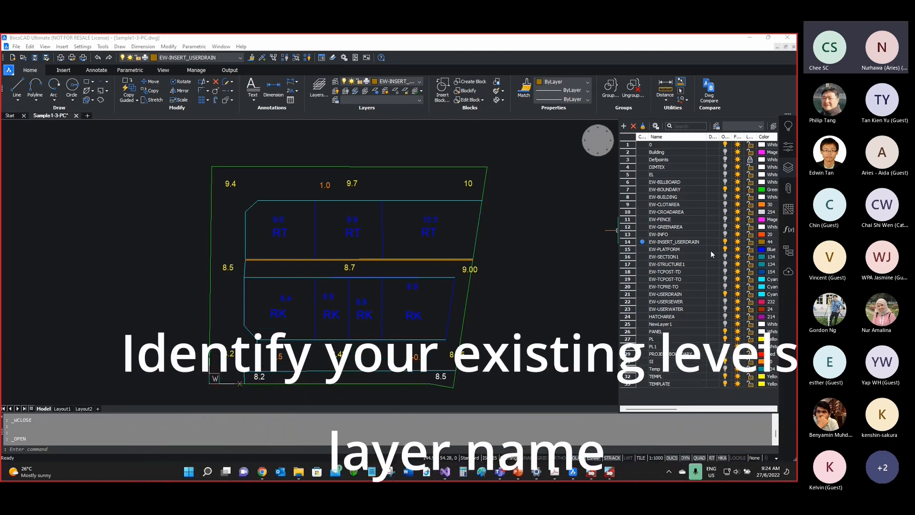
left_click(725, 174)
scroll(331, 176, "up", 1)
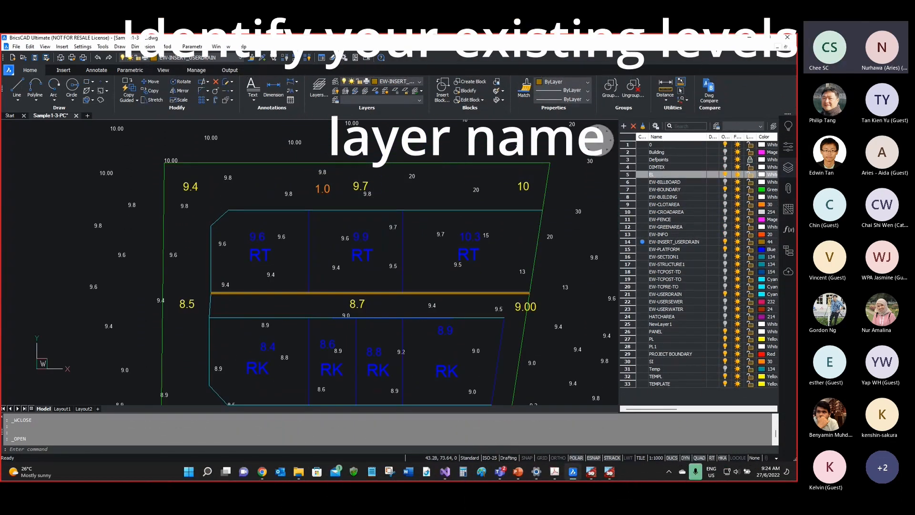
scroll(324, 172, "down", 4)
scroll(327, 192, "up", 6)
scroll(364, 174, "down", 2)
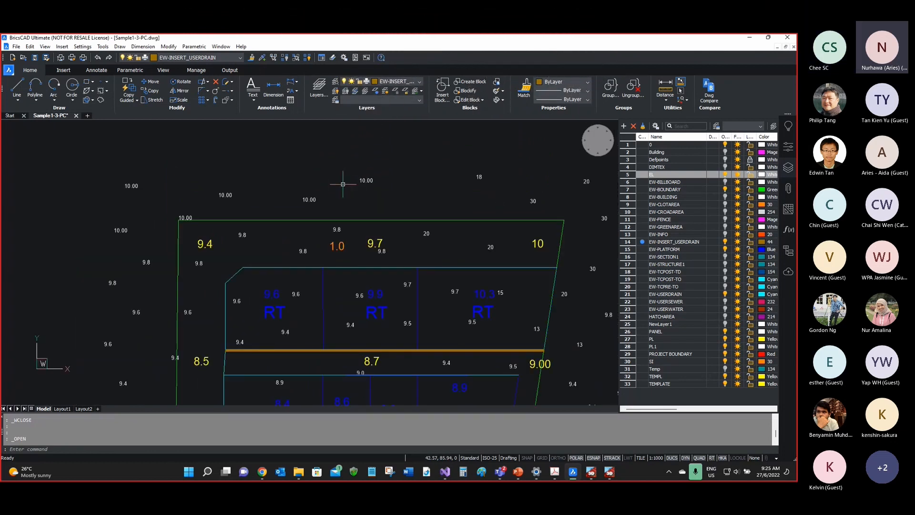
Step: Select the 10.00 level text above the middle of the northern site boundary and check its layer property
mouse_move(363, 181)
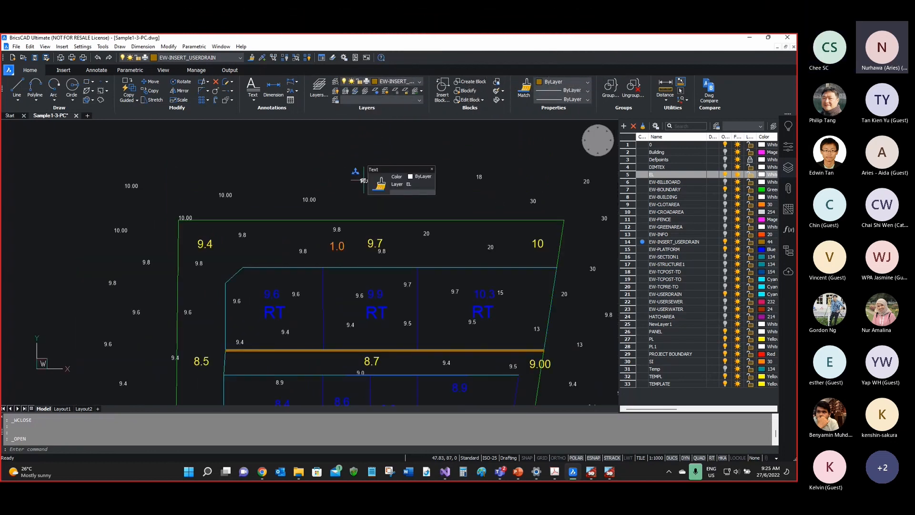
left_click(363, 181)
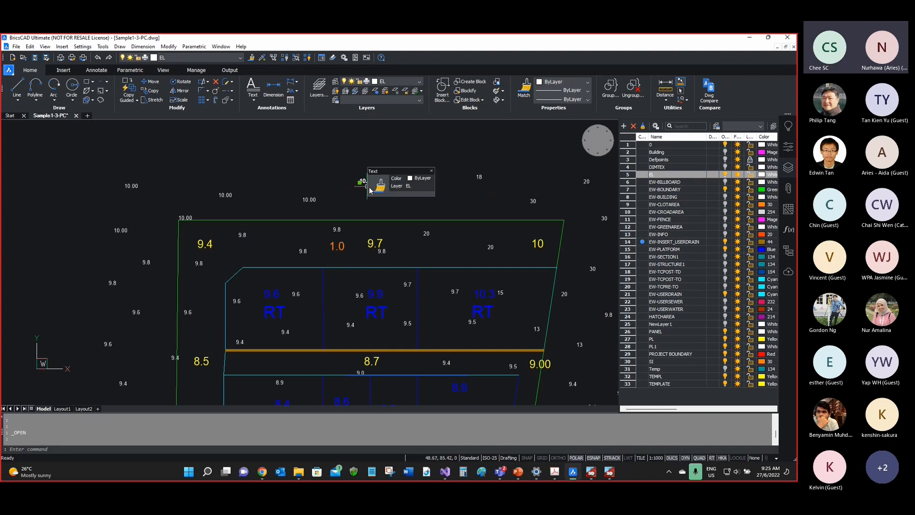
scroll(348, 172, "up", 2)
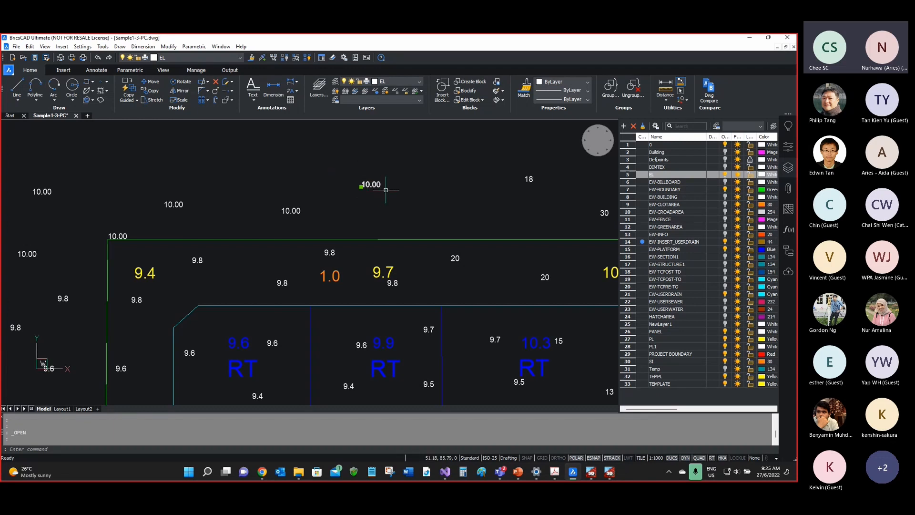
left_click(789, 147)
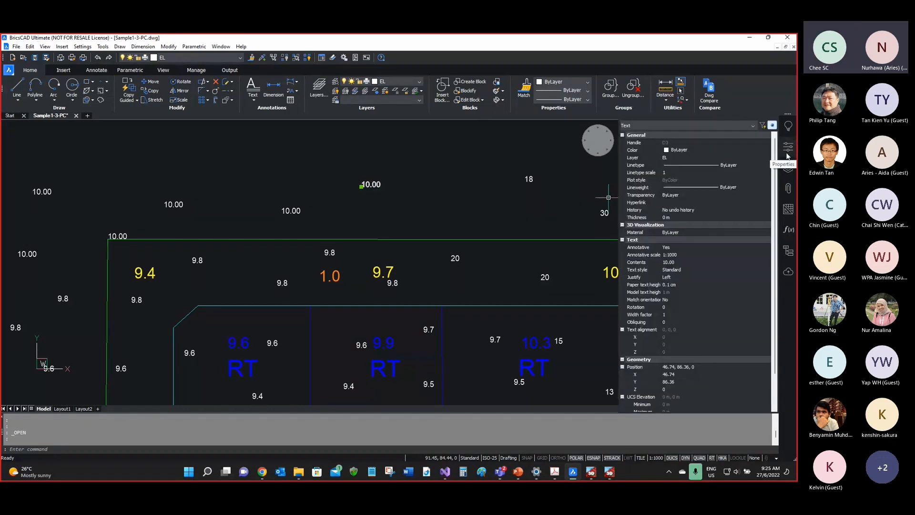
left_click(645, 158)
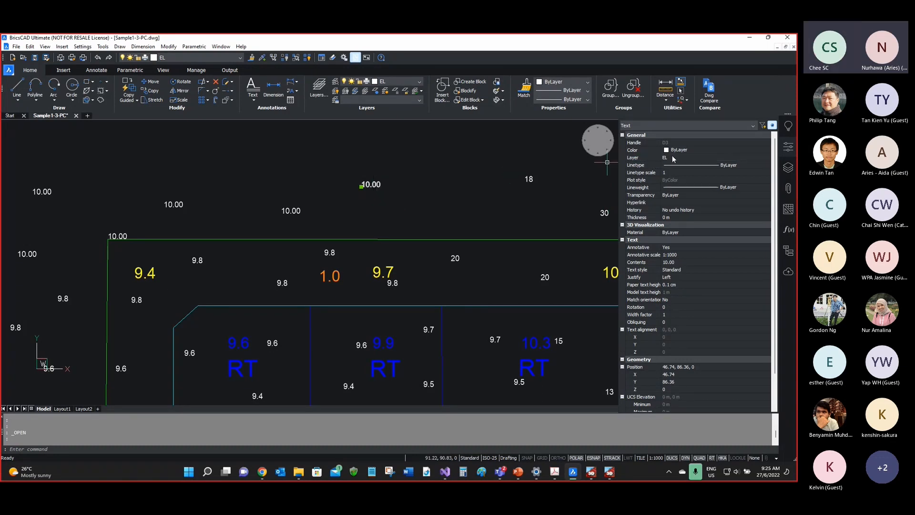
left_click(652, 160)
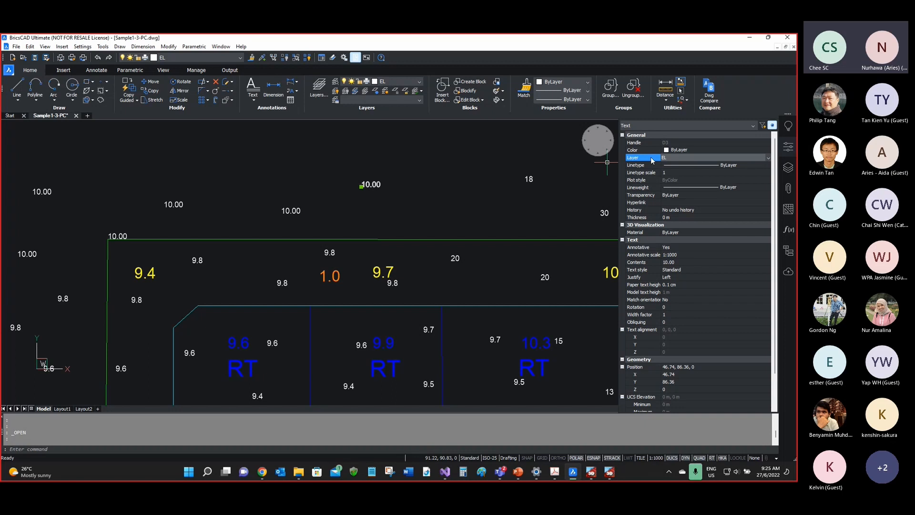
Step: Make EL the current layer and deselect the level text
left_click(788, 167)
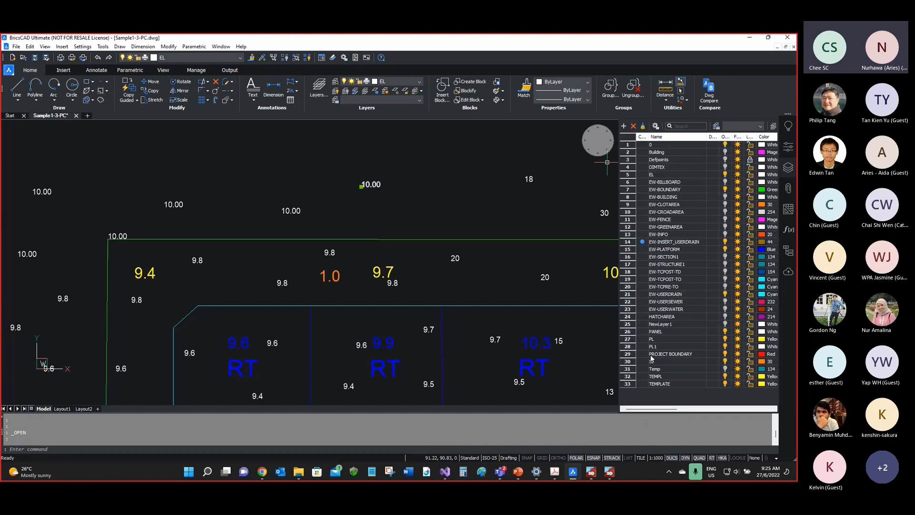
double_click(665, 175)
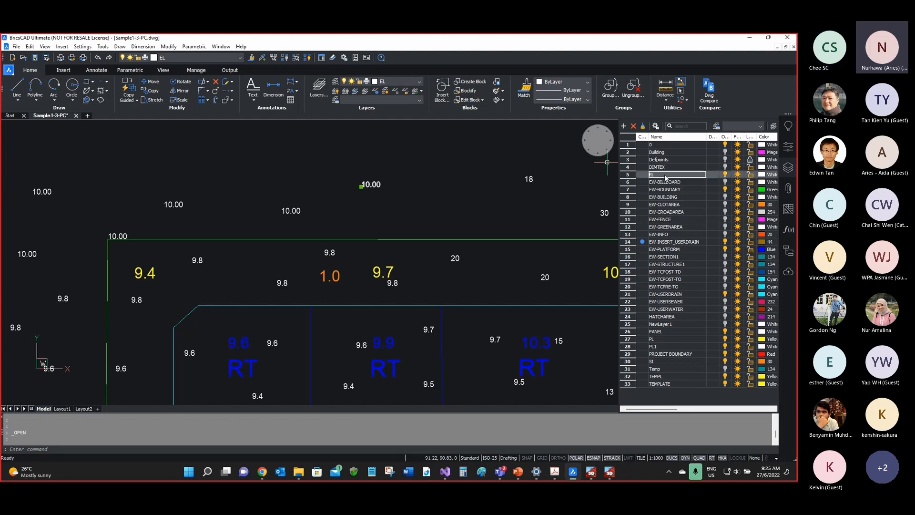
key("Escape")
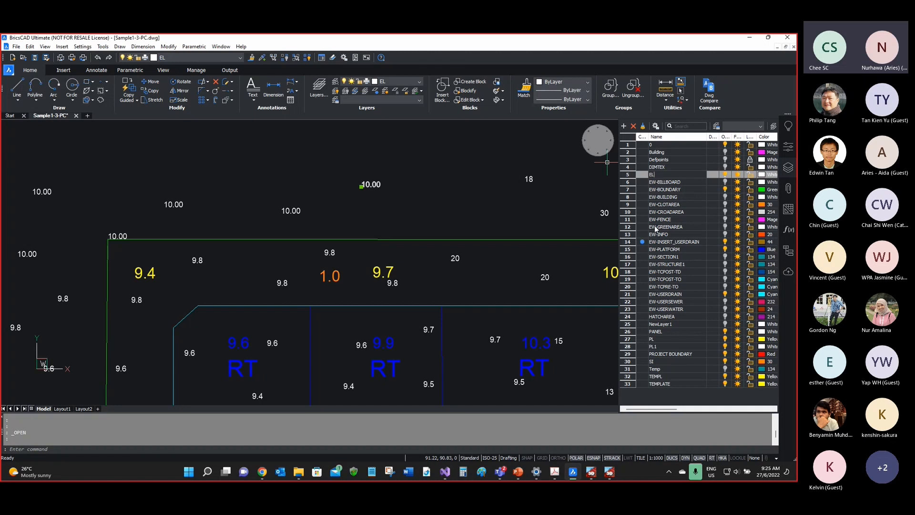
left_click(659, 184)
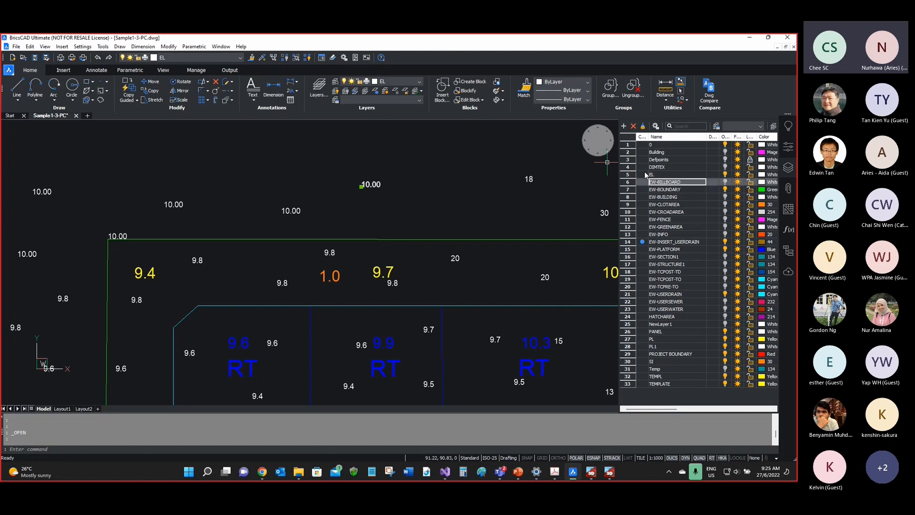
double_click(645, 175)
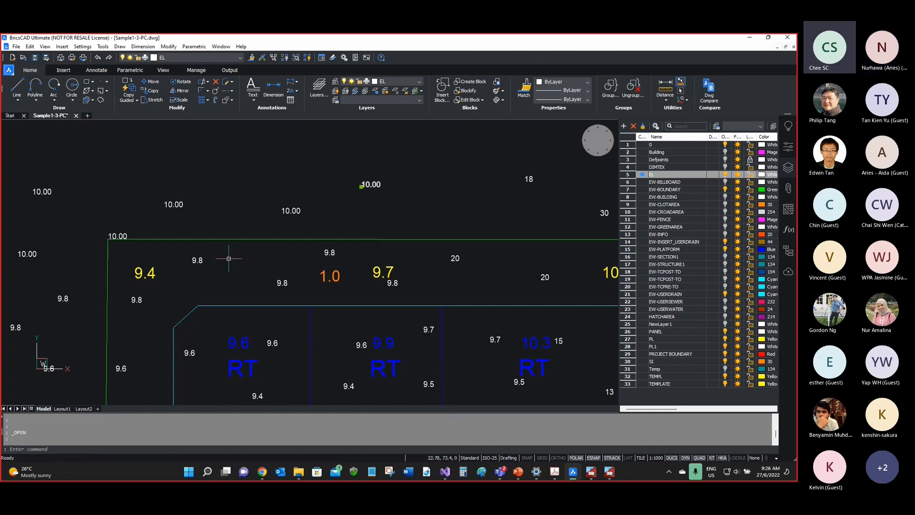
scroll(229, 183, "down", 4)
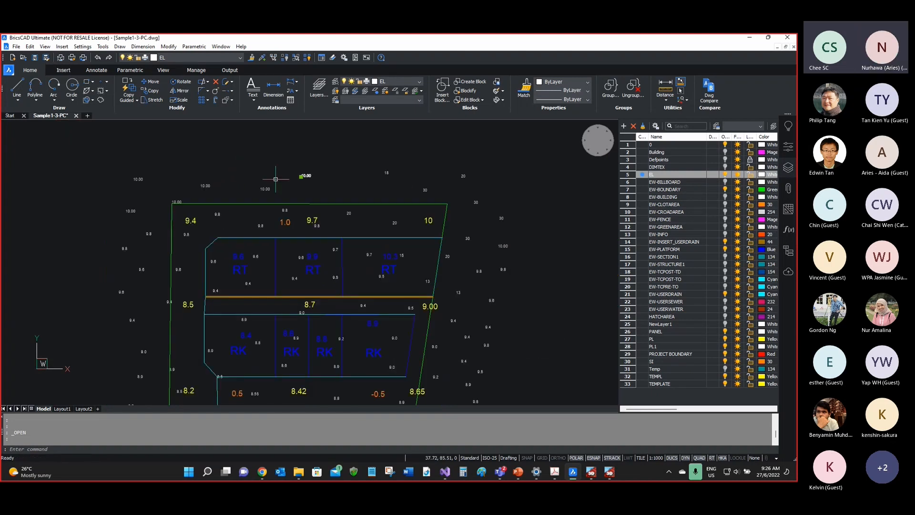
scroll(267, 176, "up", 2)
scroll(285, 178, "down", 2)
scroll(286, 176, "up", 2)
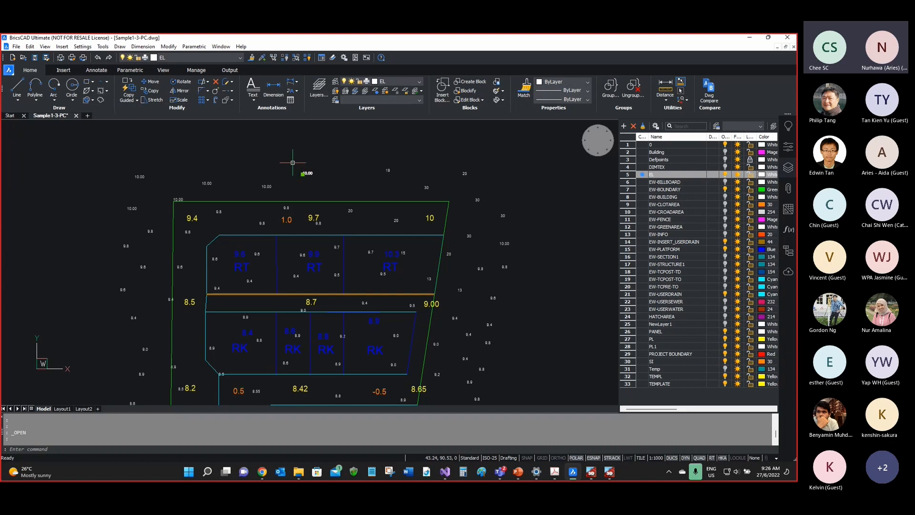
key("Escape")
Step: Select the green site boundary polyline and check its object type, layer and Closed property
mouse_move(305, 200)
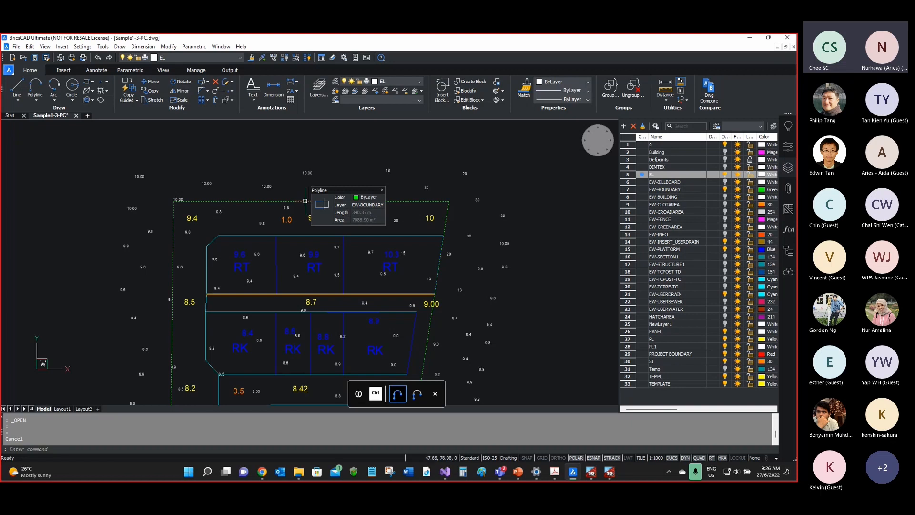
scroll(355, 147, "down", 3)
scroll(351, 174, "up", 3)
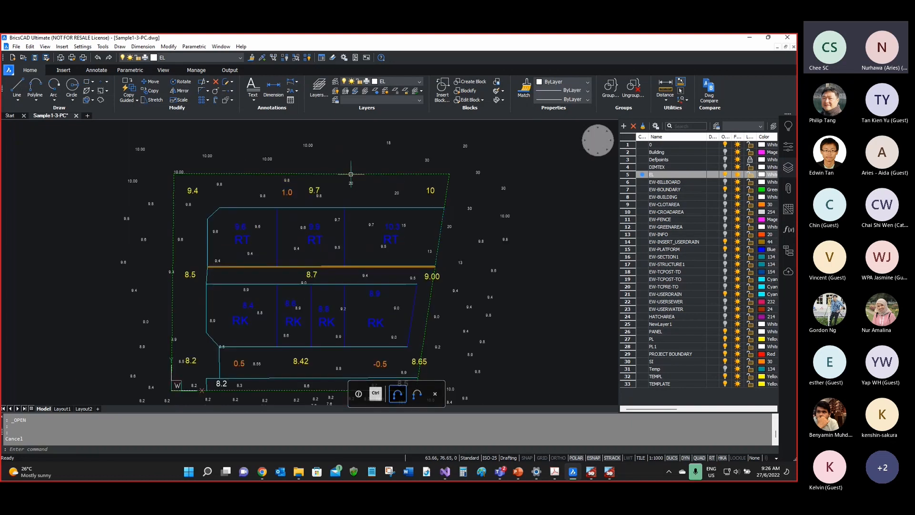
mouse_move(350, 173)
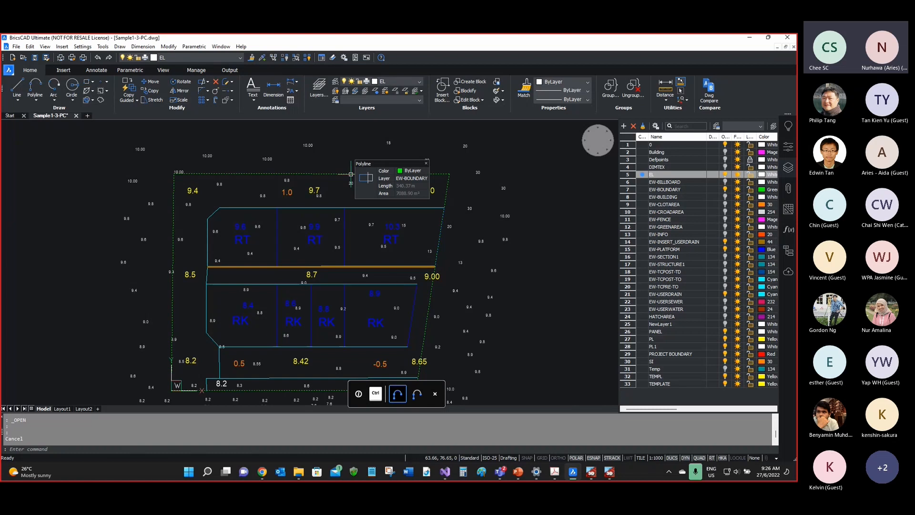
left_click(351, 174)
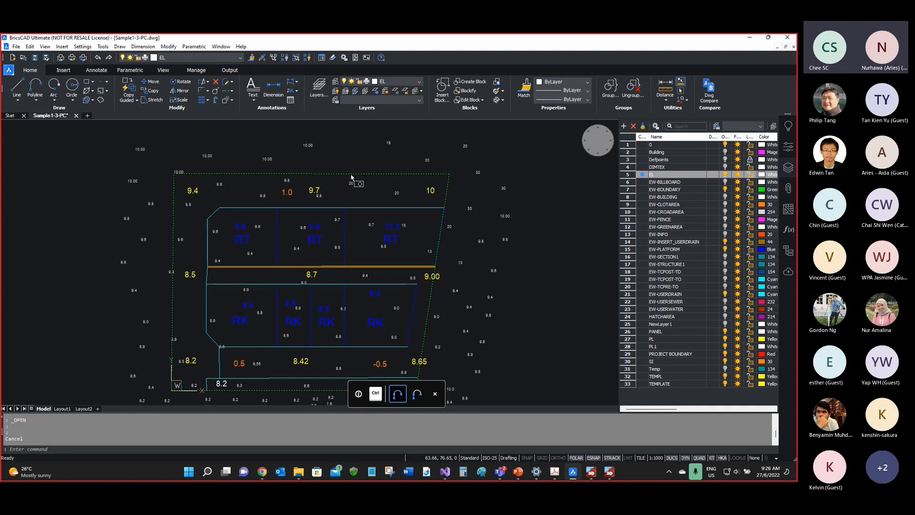
left_click(790, 148)
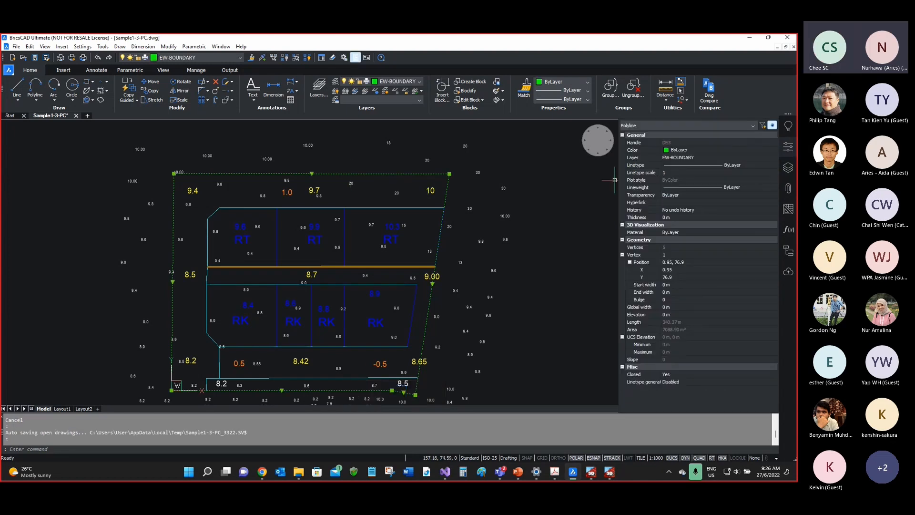
left_click(744, 158)
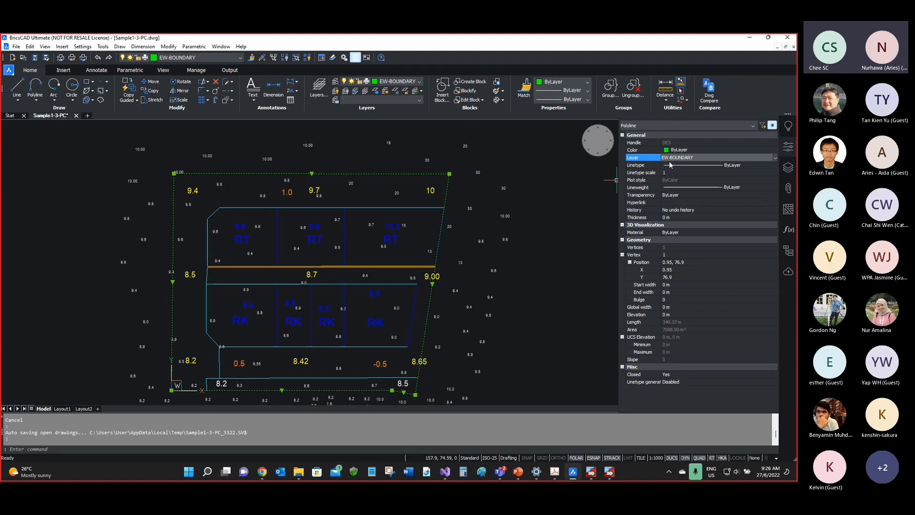
left_click(652, 126)
left_click(652, 126)
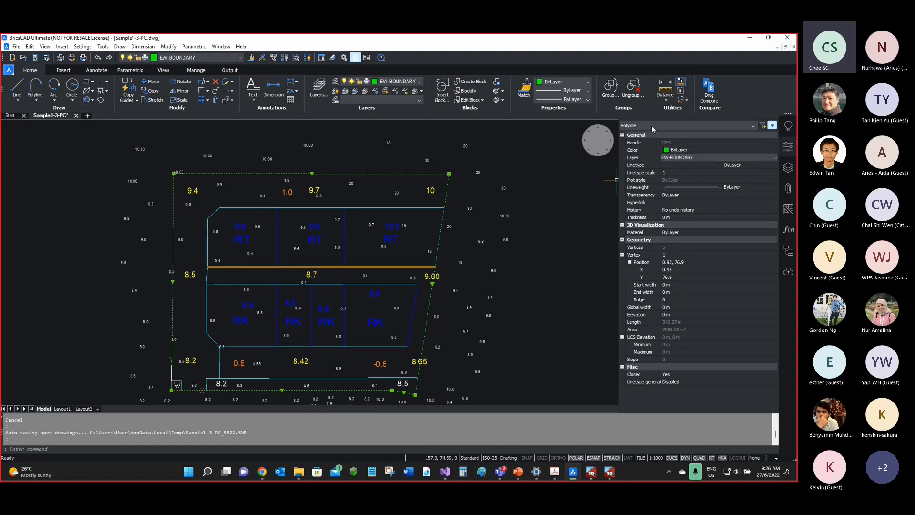
left_click(652, 375)
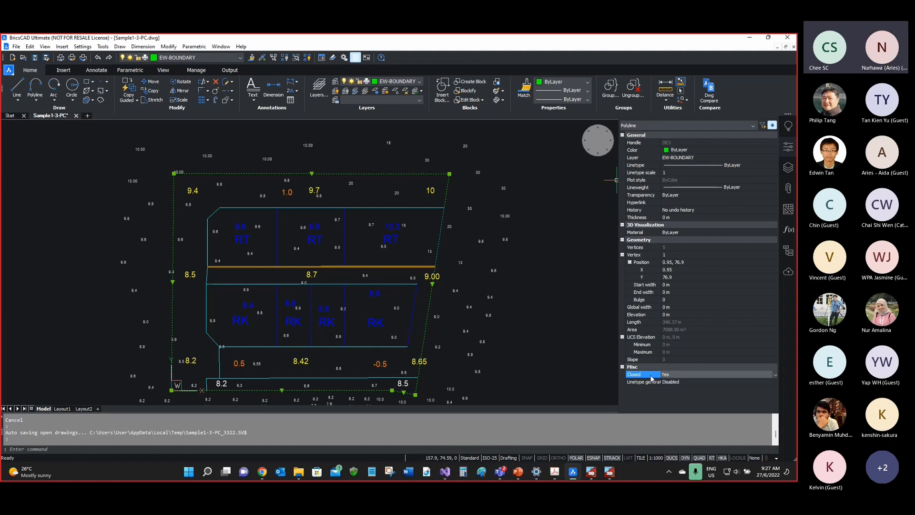
Step: Draw a closed four-sided polyline with a perimeter of about 124 m just west of the site boundary
left_click(35, 87)
left_click(43, 238)
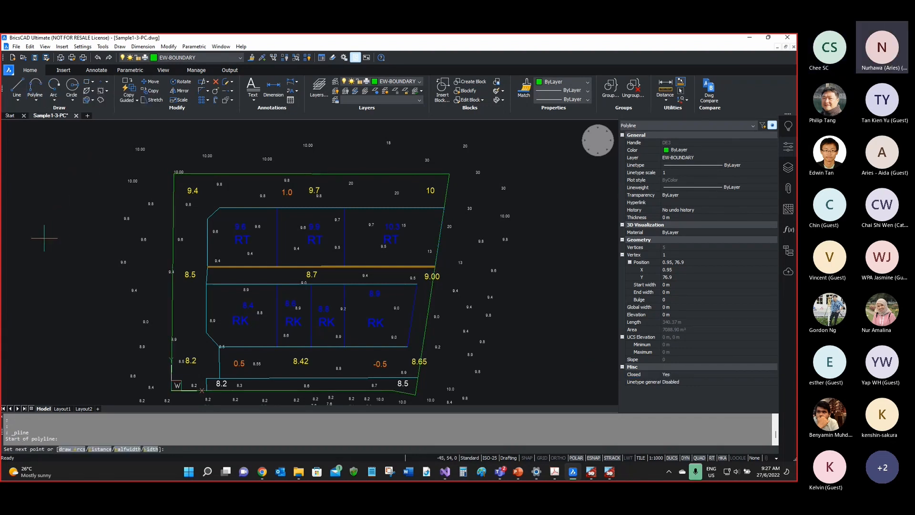
left_click(119, 200)
left_click(148, 275)
left_click(47, 313)
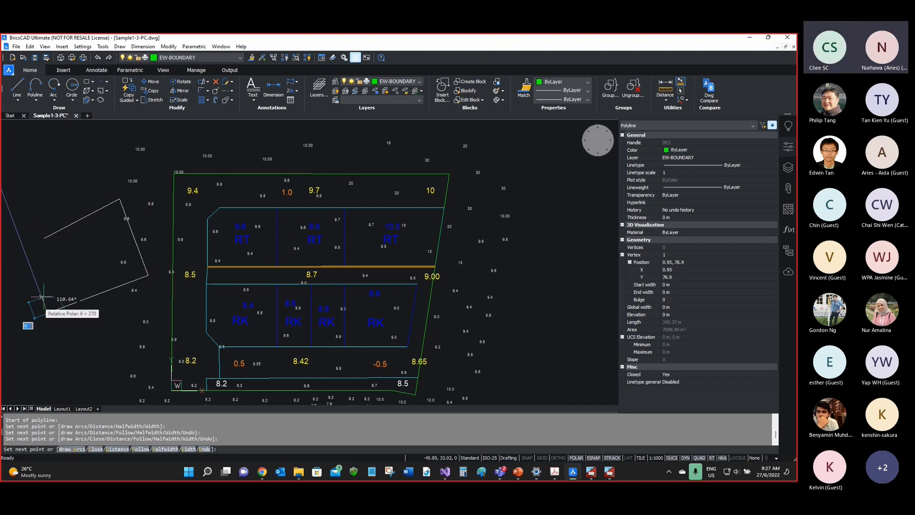
type("c")
key("Return")
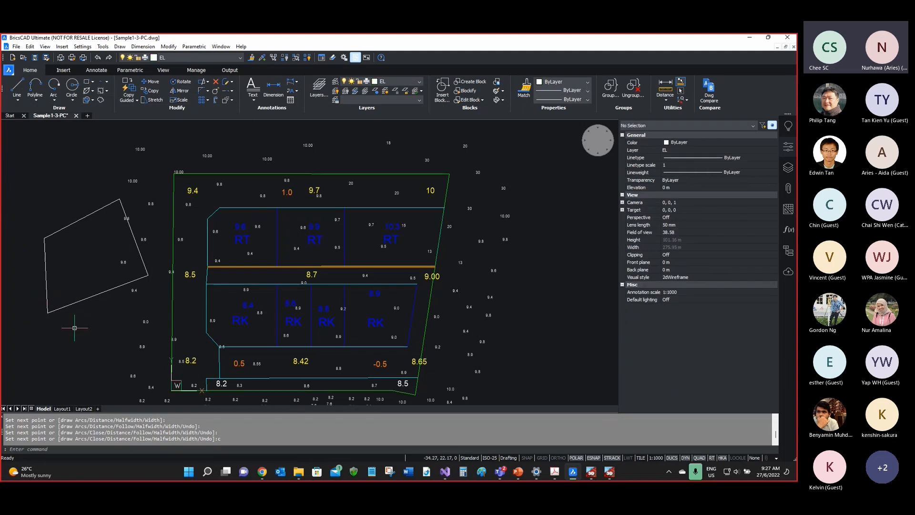
Step: Check the Closed property of the four-sided polyline west of the site and assign the polyline to the EW-BOUNDARY layer
left_click(46, 273)
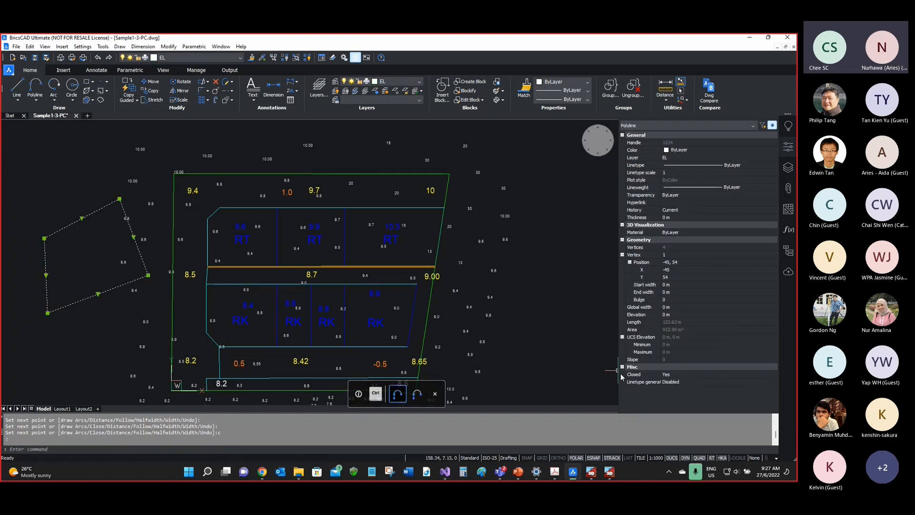
left_click(646, 376)
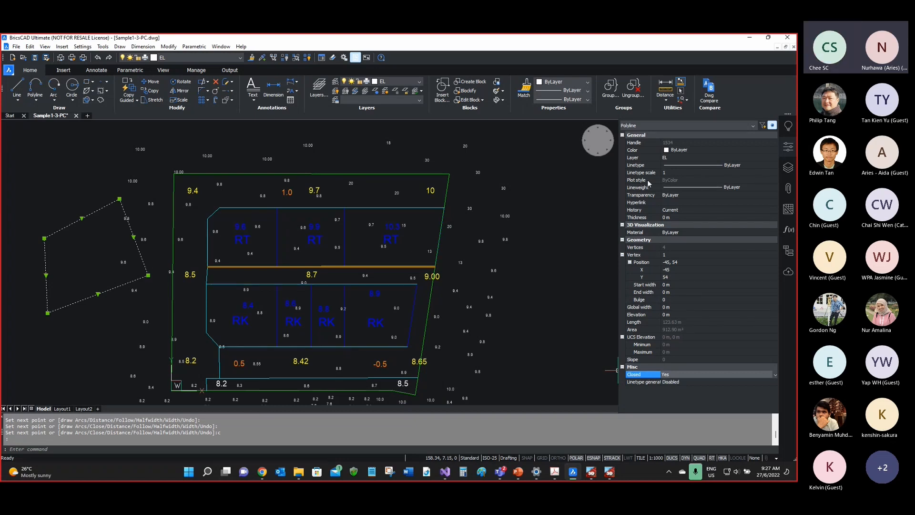
left_click(674, 158)
left_click(673, 157)
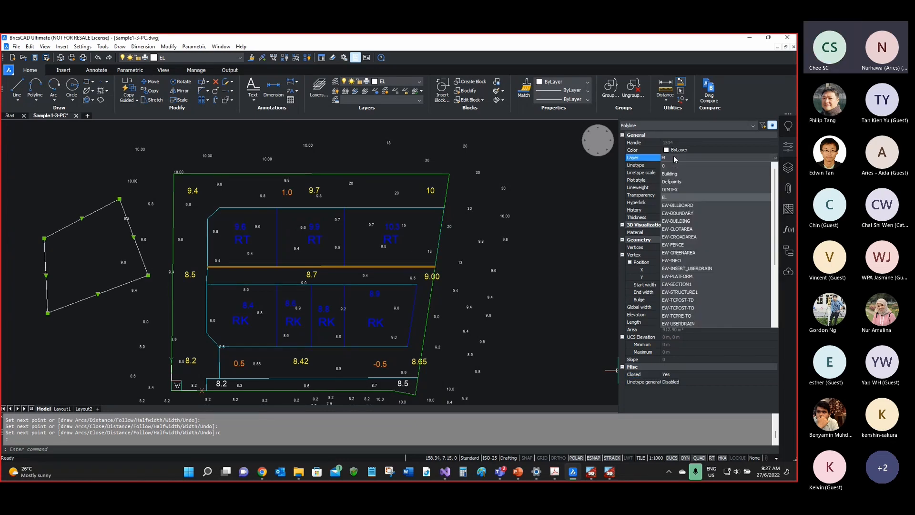
left_click(692, 213)
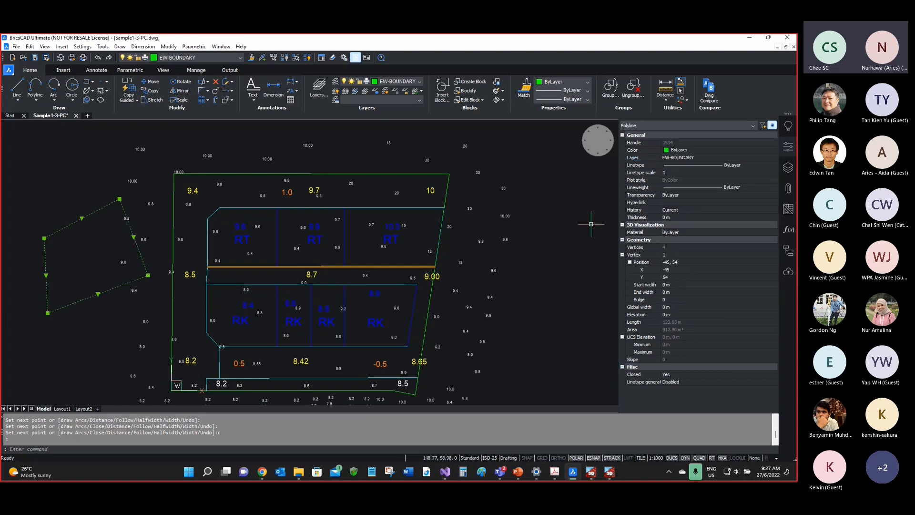
key("Escape")
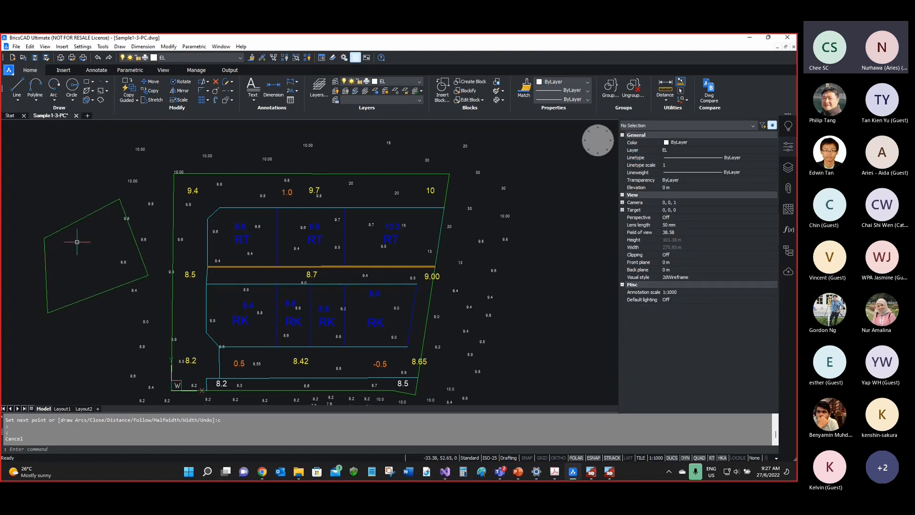
Step: Delete the closed four-sided polyline just west of the site boundary
left_click(69, 226)
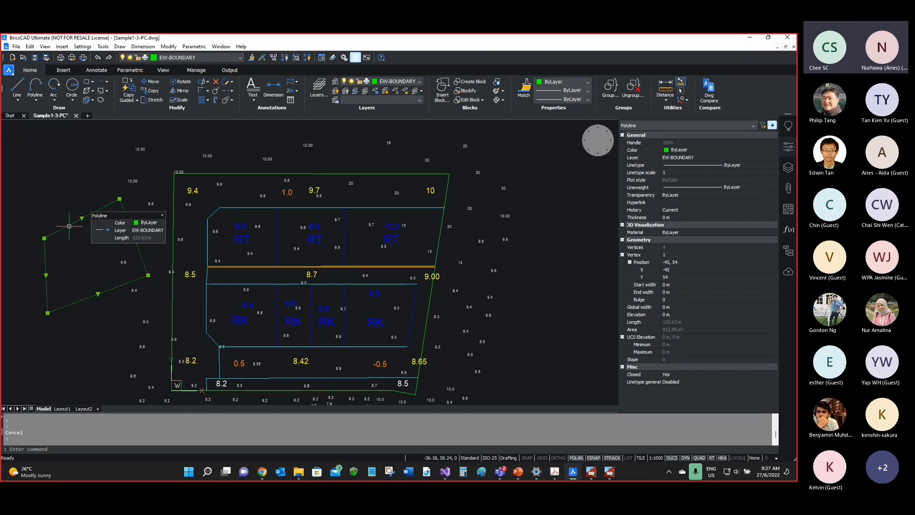
key("Delete")
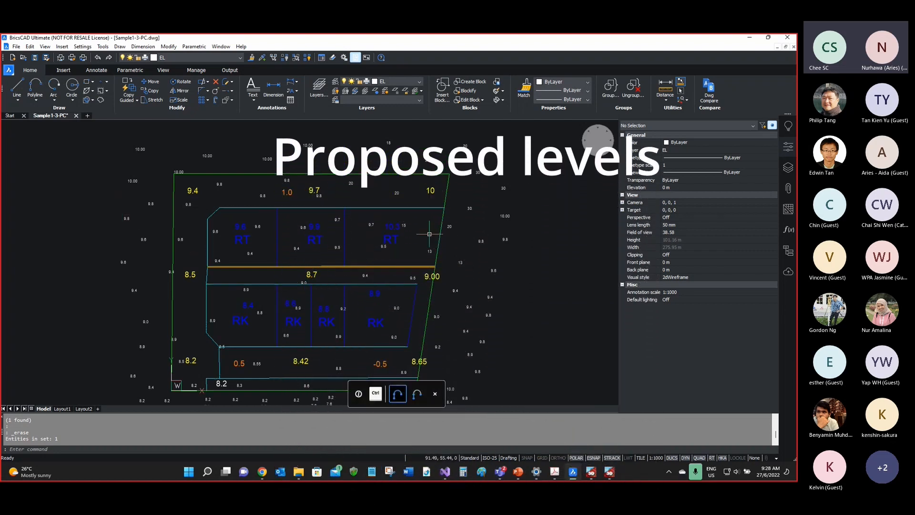
Step: Select the yellow level text 10 in the site's northeast corner and check its object type and layer
left_click(429, 193)
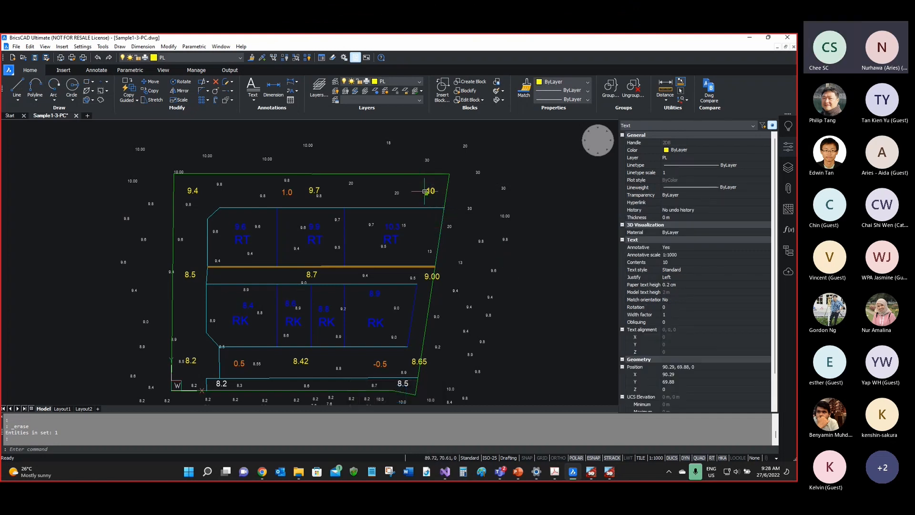
left_click(627, 127)
left_click(627, 133)
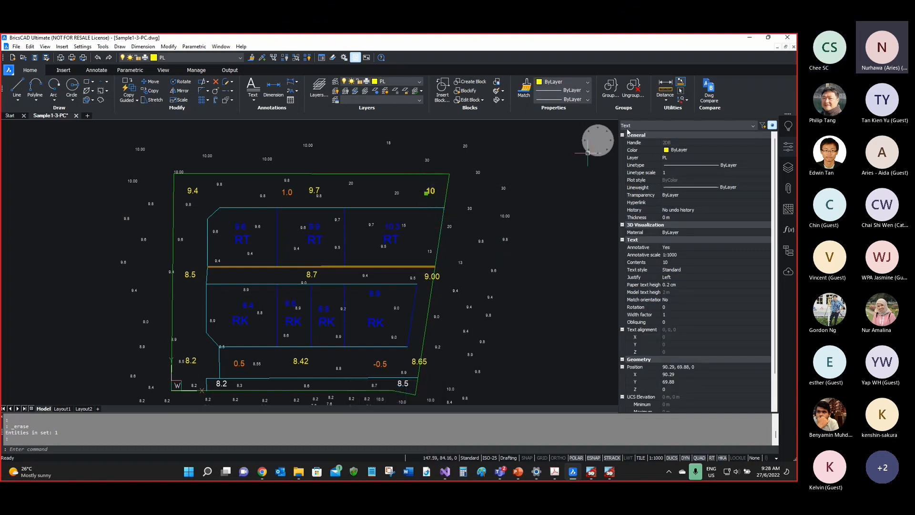
left_click(634, 157)
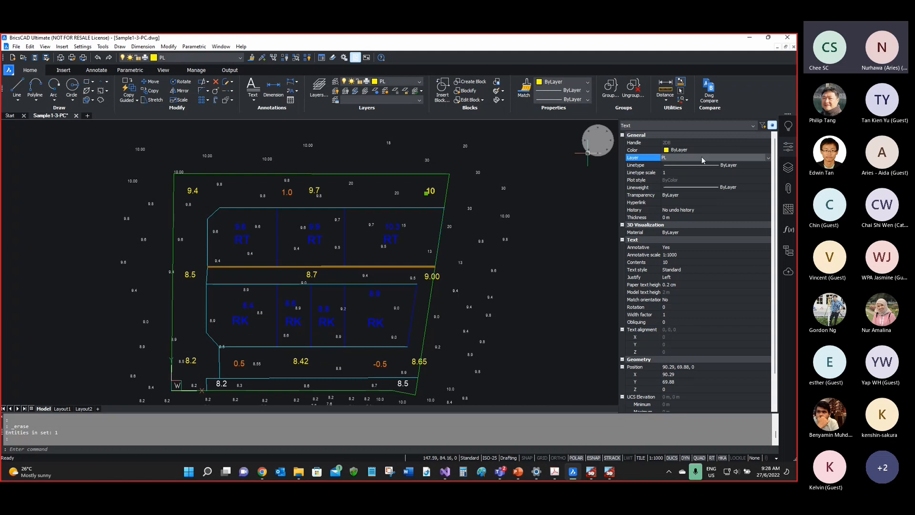
Step: Make PL the current layer and return to the selected level text's properties
left_click(789, 167)
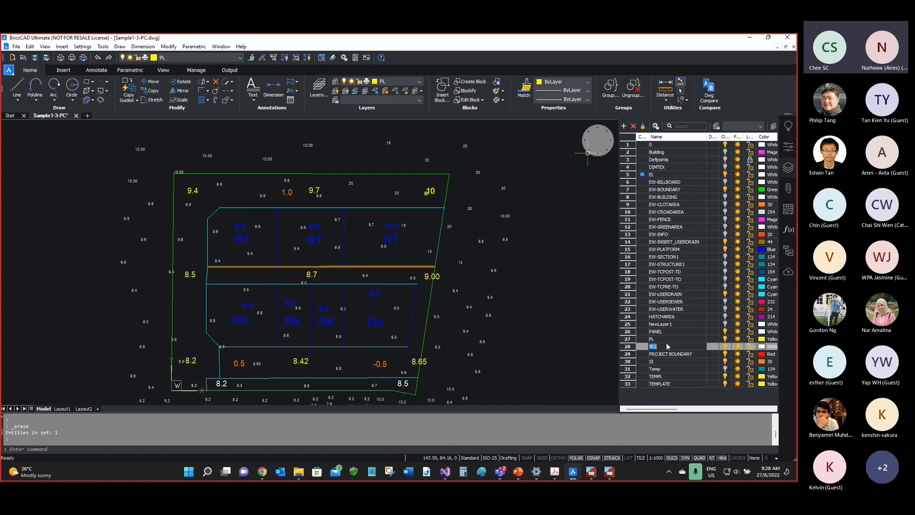
double_click(643, 340)
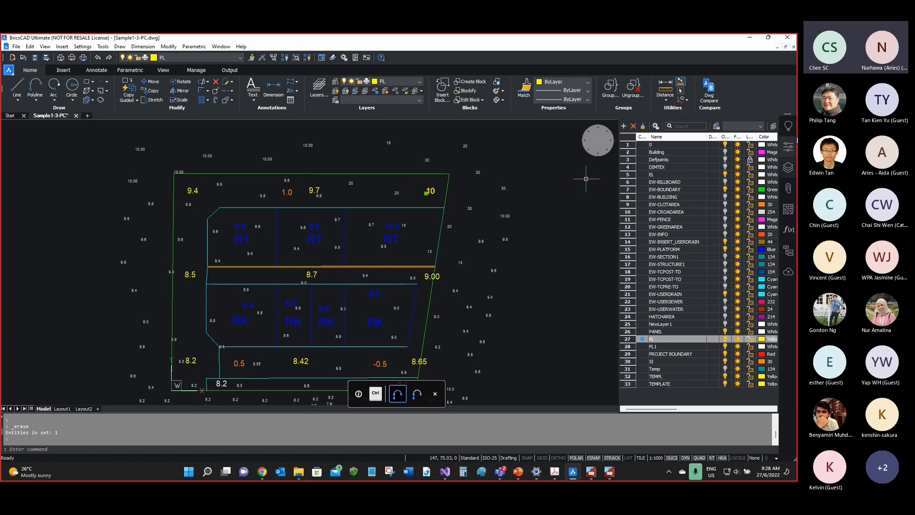
key("ctrl+1")
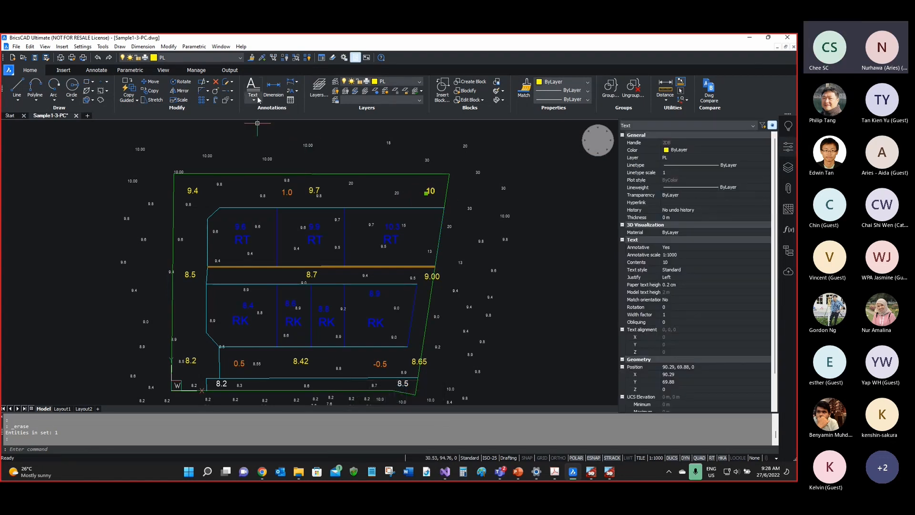
Step: Look at the Multiline Text and Text creation options without starting either command
left_click(257, 96)
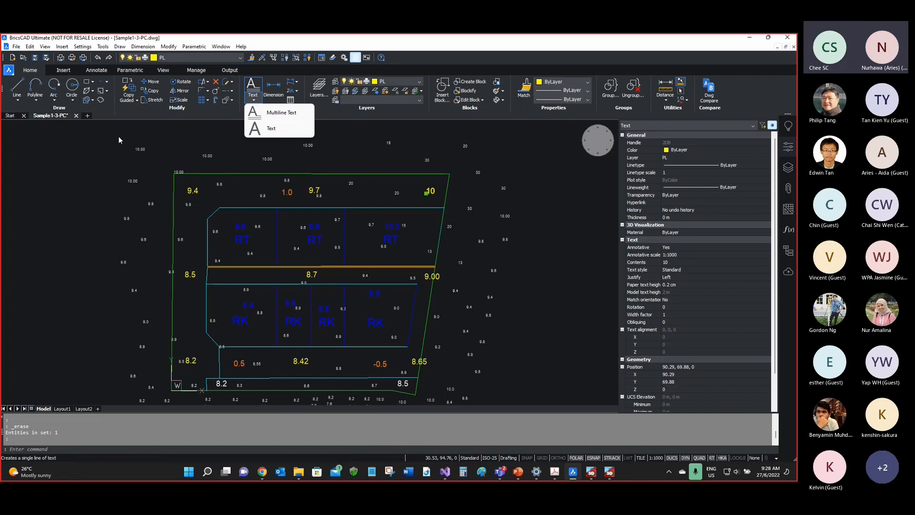
left_click(88, 152)
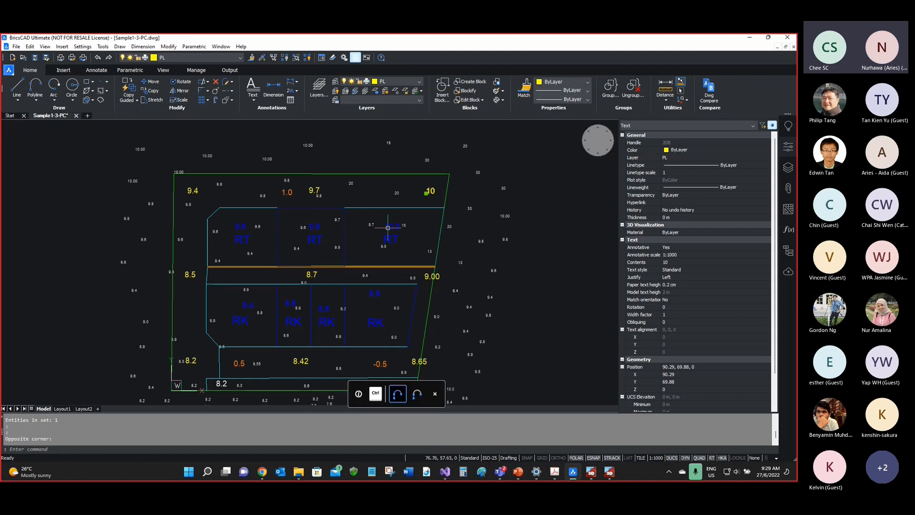
Step: Examine the yellow level texts 10, 9.4 and 9.7 along the site's northern edge, and clear the selection
scroll(423, 202, "up", 2)
scroll(423, 202, "up", 1)
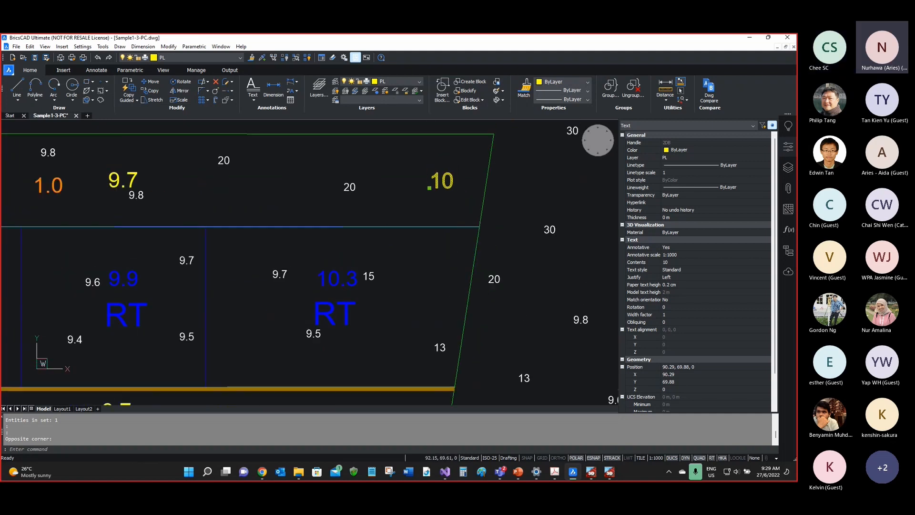
scroll(436, 171, "down", 1)
left_click(426, 169)
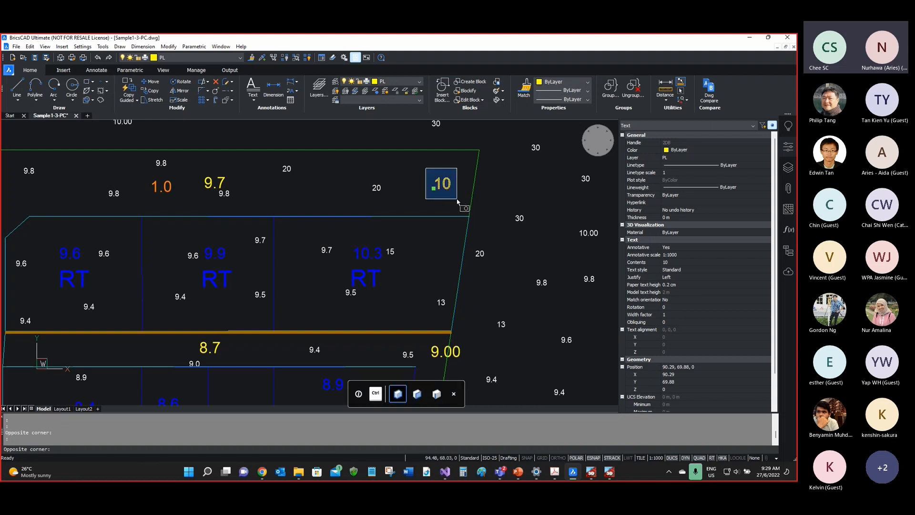
left_click(456, 200)
scroll(456, 199, "down", 3)
scroll(227, 160, "up", 3)
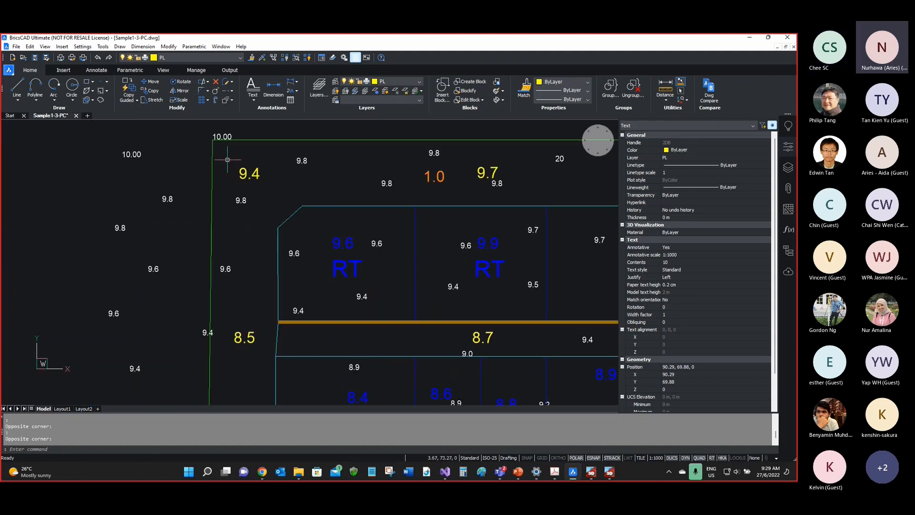
scroll(570, 129, "up", 2)
left_click(423, 172)
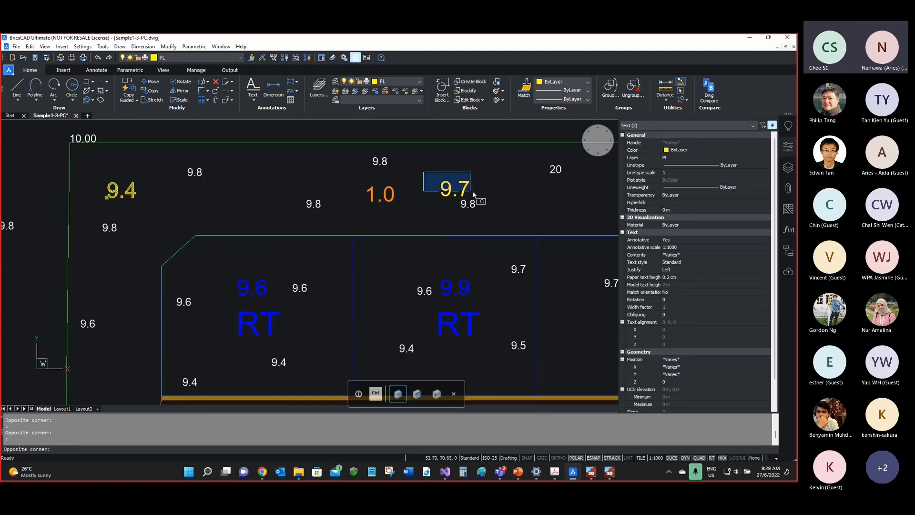
left_click(473, 194)
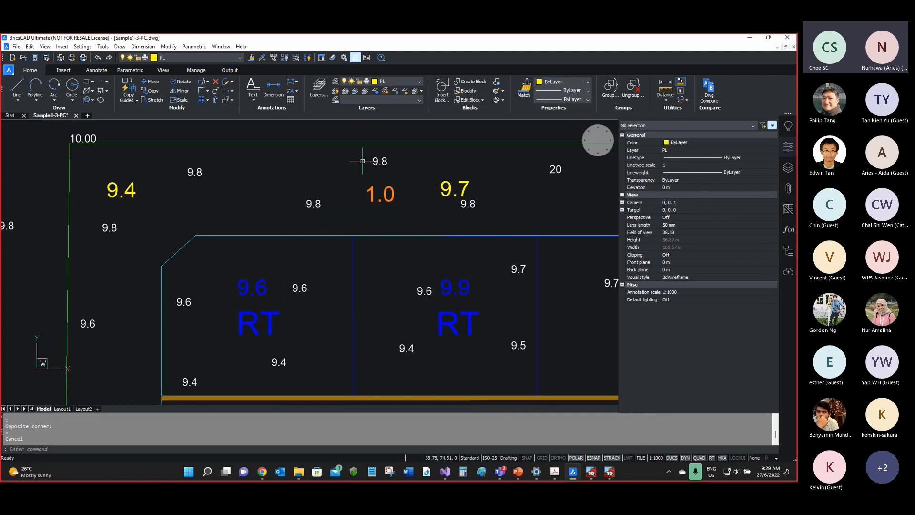
Step: Examine the yellow level text 8.5 on the west side and the 8.7 text along the middle road, and clear the selection
scroll(378, 160, "down", 5)
scroll(235, 219, "up", 5)
left_click(267, 240)
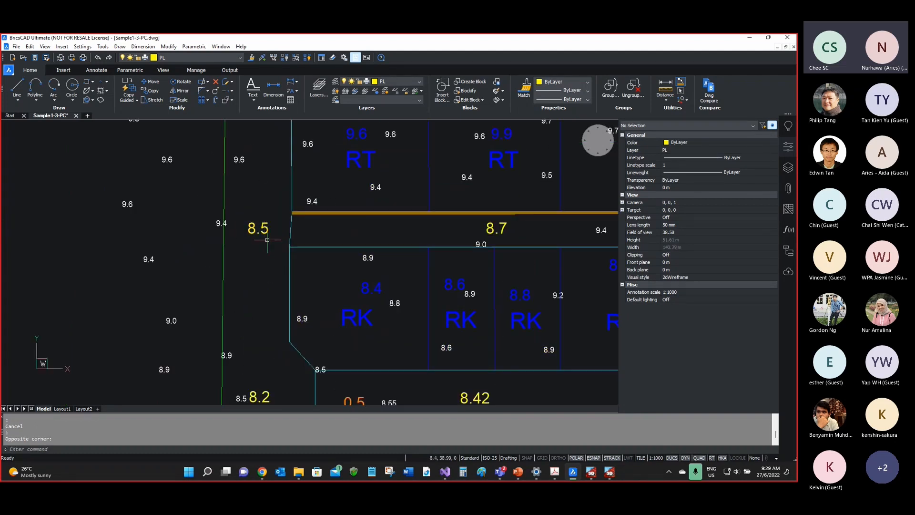
left_click(241, 217)
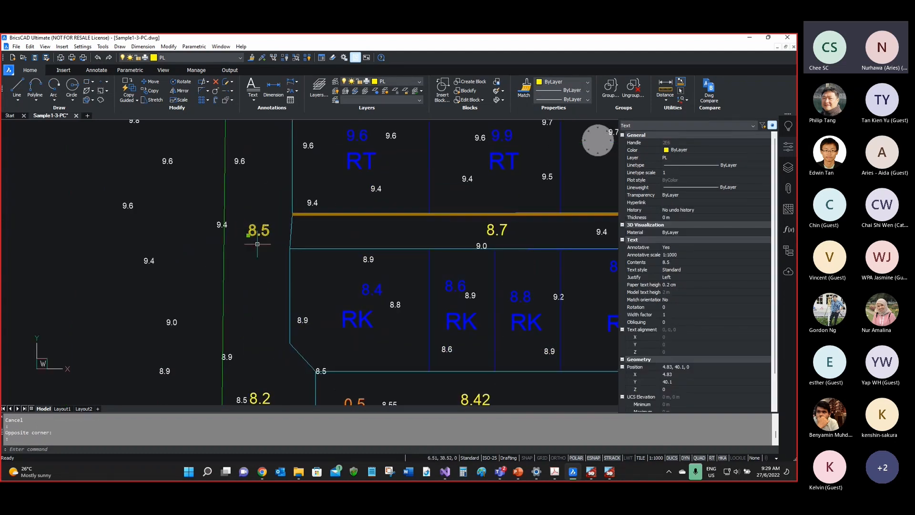
scroll(257, 230, "down", 2)
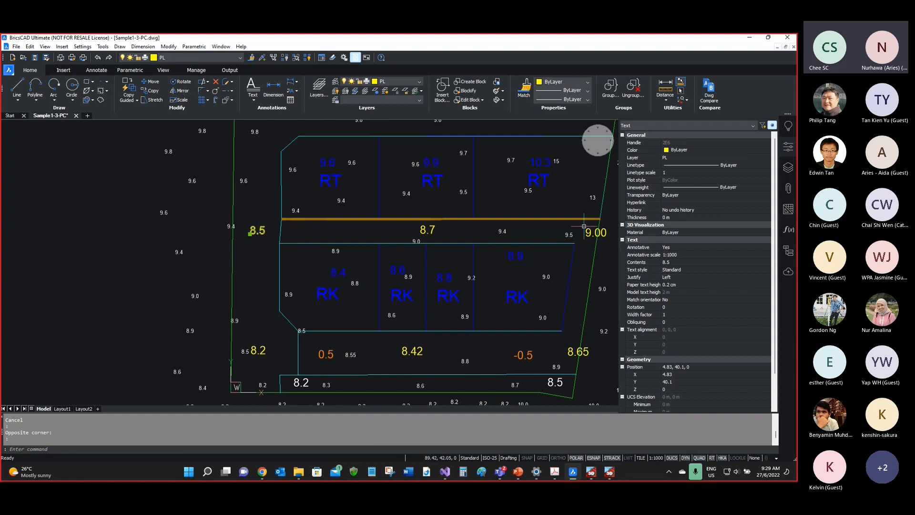
left_click(423, 229, "ctrl")
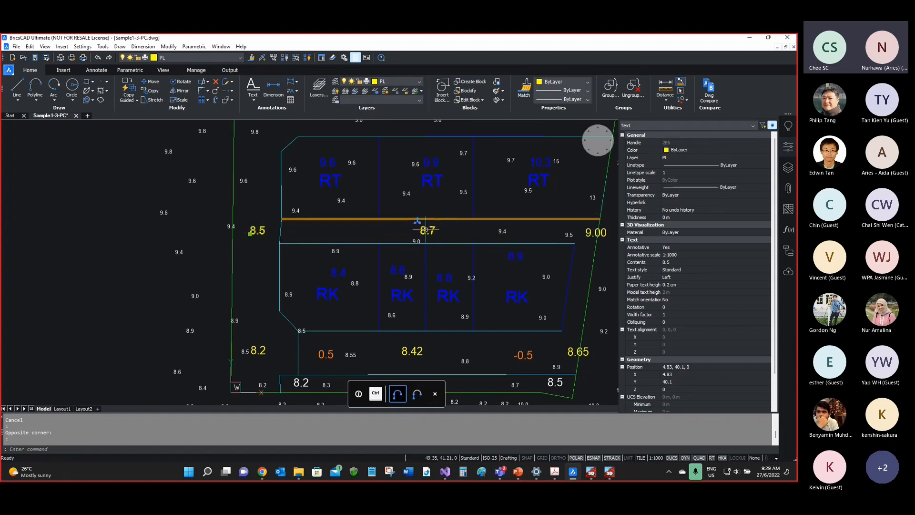
scroll(272, 339, "down", 2)
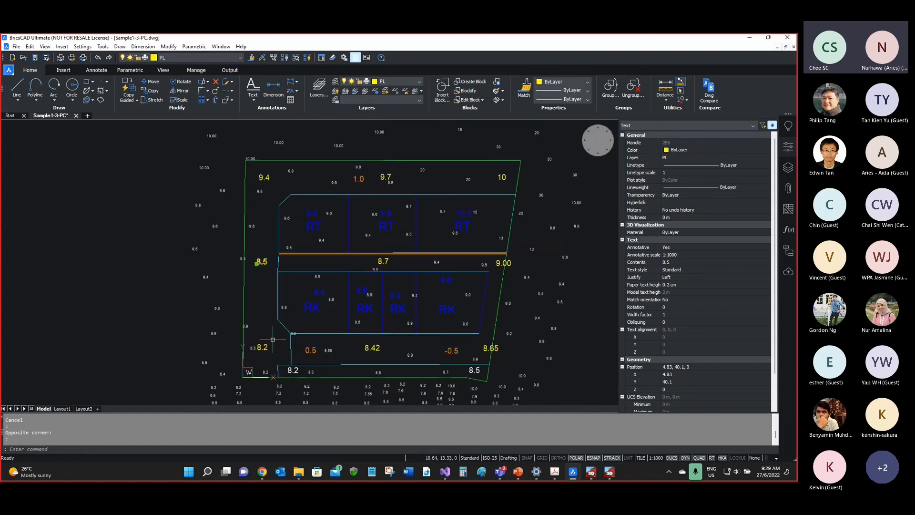
key("Escape")
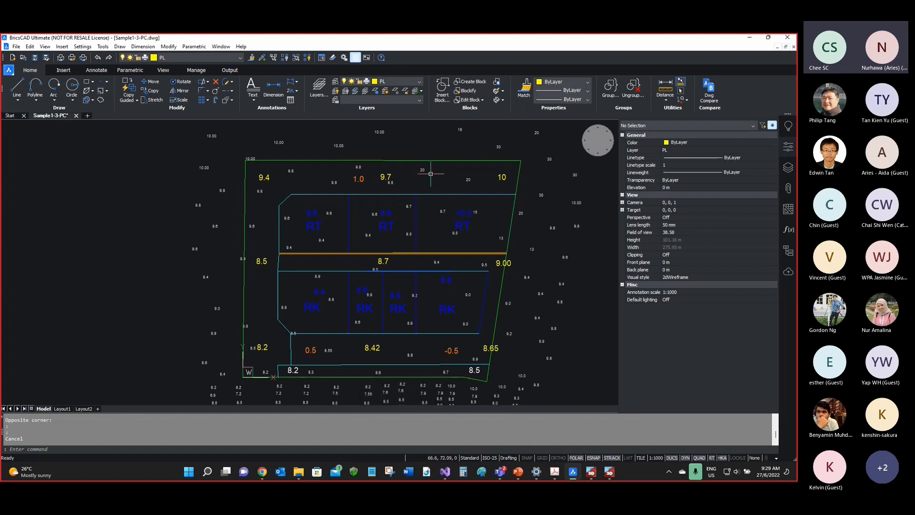
Step: Select all the yellow proposed level texts inside the site boundary to review their shared properties, and clear the selection
scroll(430, 174, "down", 2)
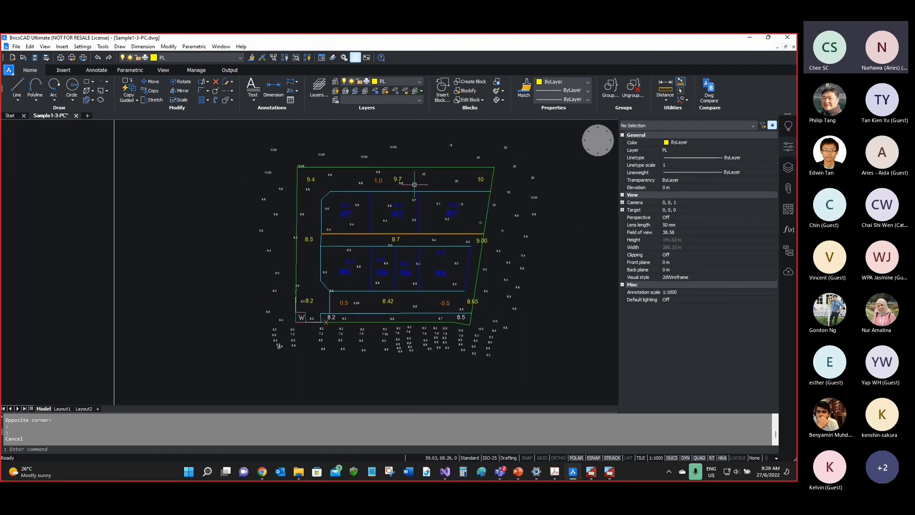
scroll(443, 181, "up", 2)
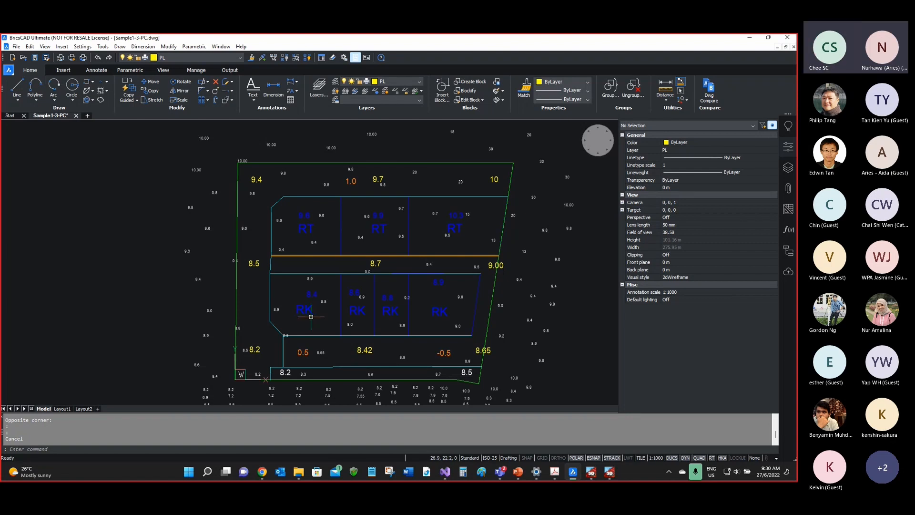
left_click(488, 180)
left_click(377, 179)
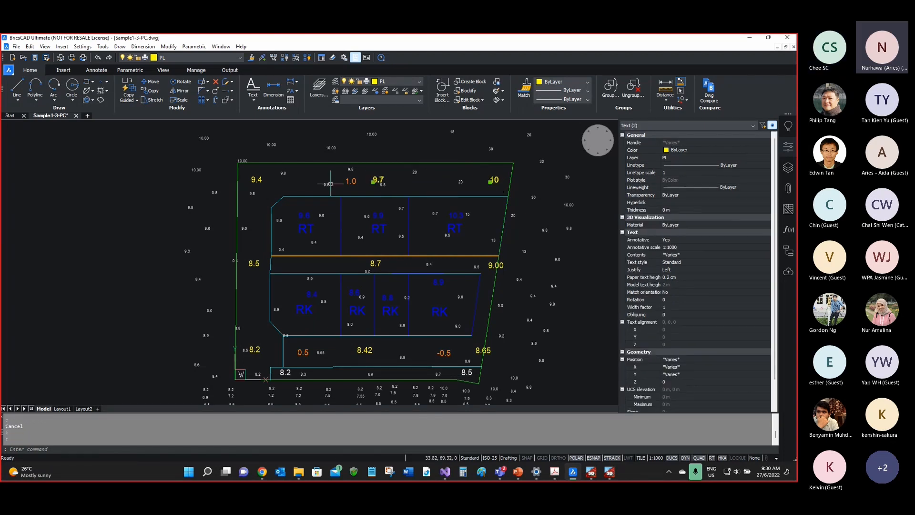
left_click(257, 179)
left_click(253, 263)
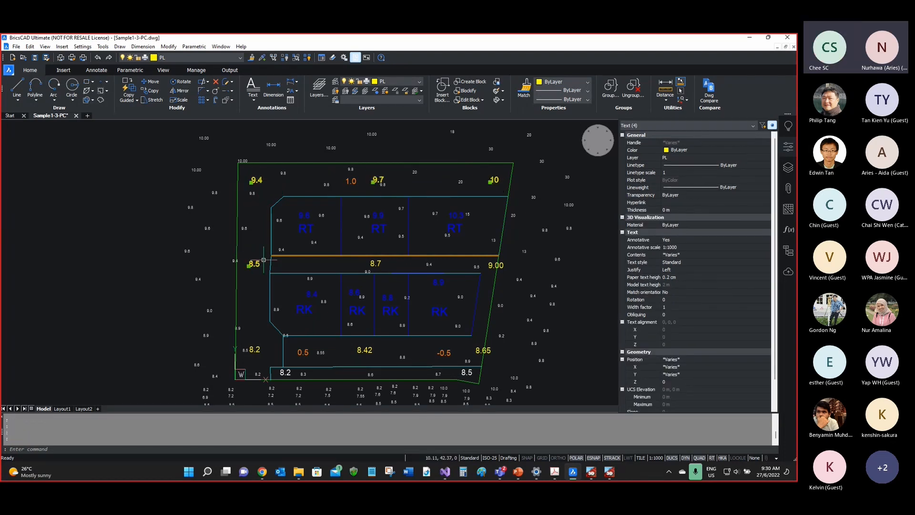
left_click(374, 264)
left_click(495, 266)
left_click(477, 349)
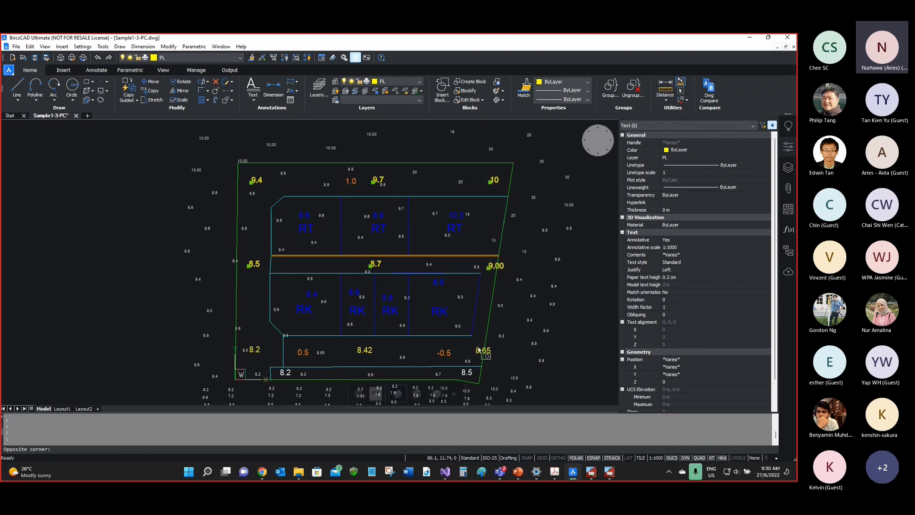
left_click(484, 353)
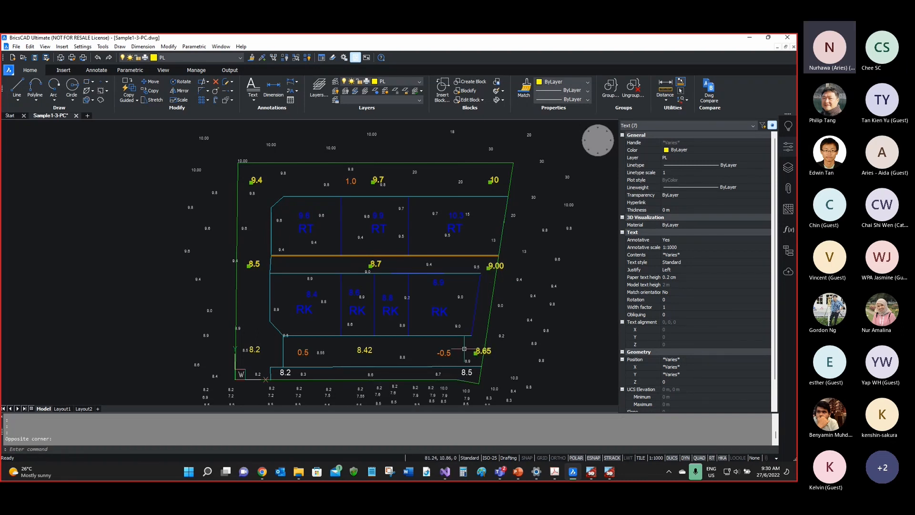
left_click(358, 351)
left_click(254, 349)
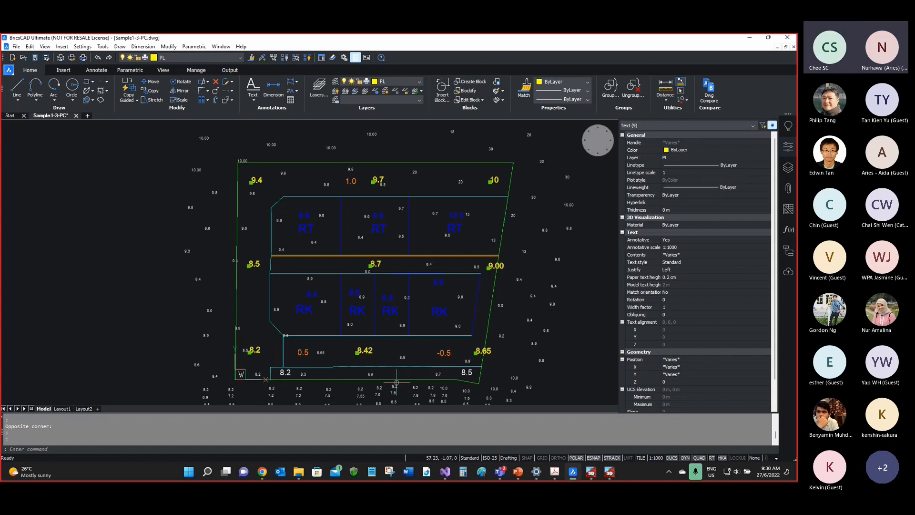
key("Escape")
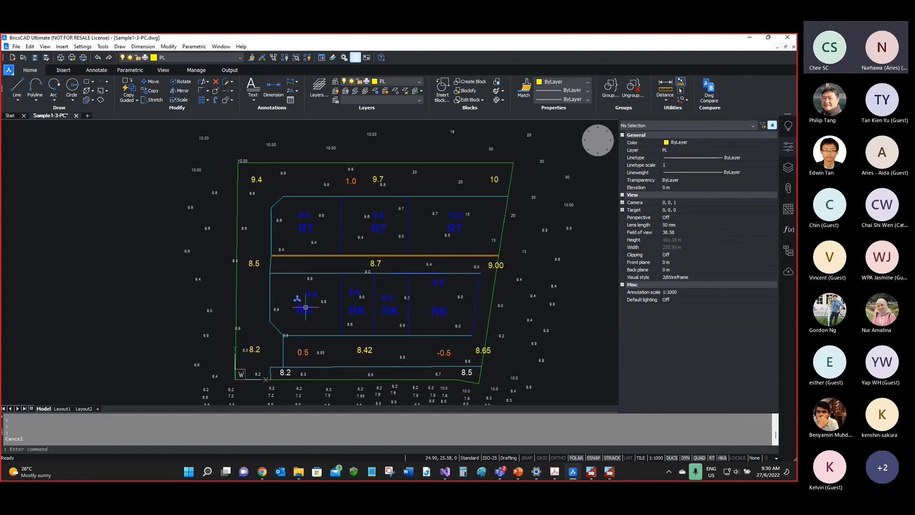
Step: Turn off the EW-USERDRAIN layer
left_click(784, 171)
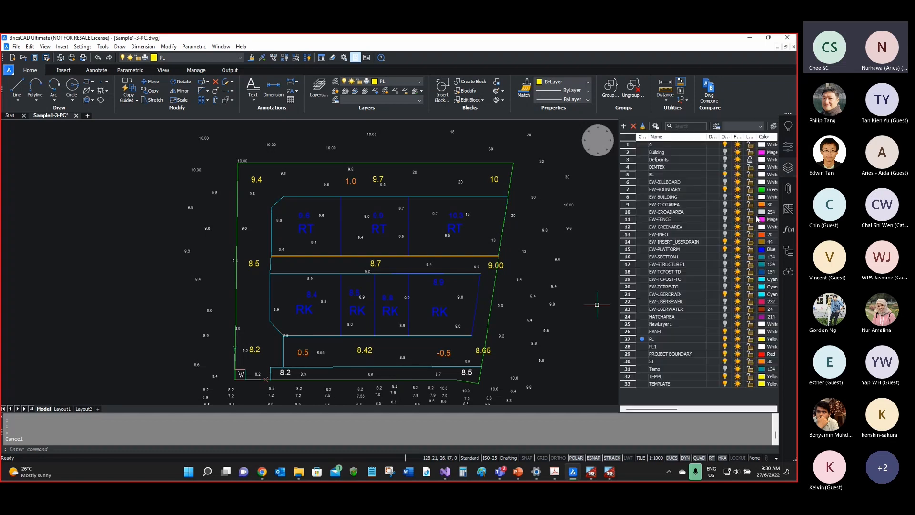
left_click(725, 294)
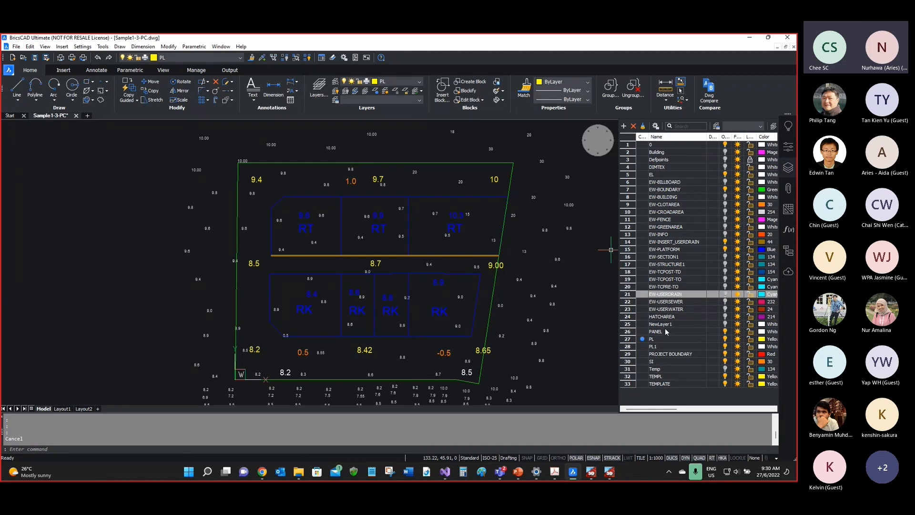
Step: Point out the EW-BOUNDARY layer by making it current, and switch the current layer to EW-PLATFORM
left_click(630, 190)
double_click(630, 191)
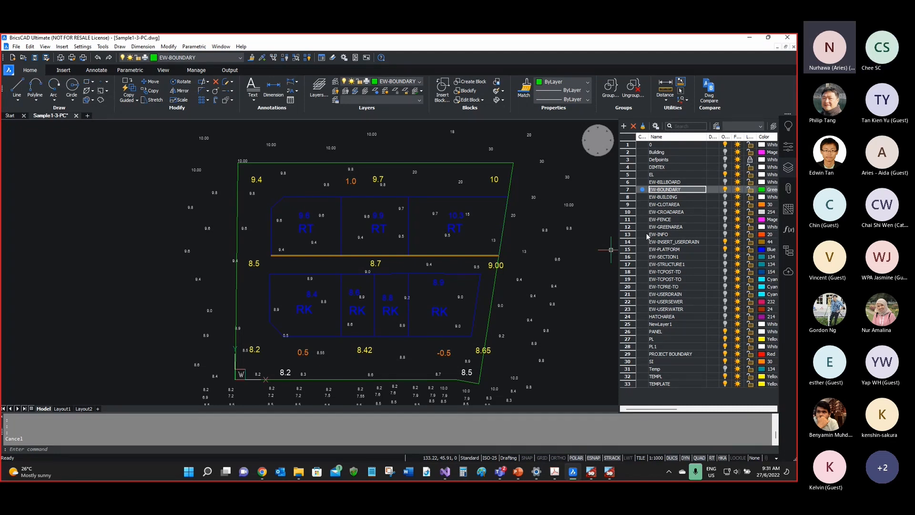
left_click(645, 251)
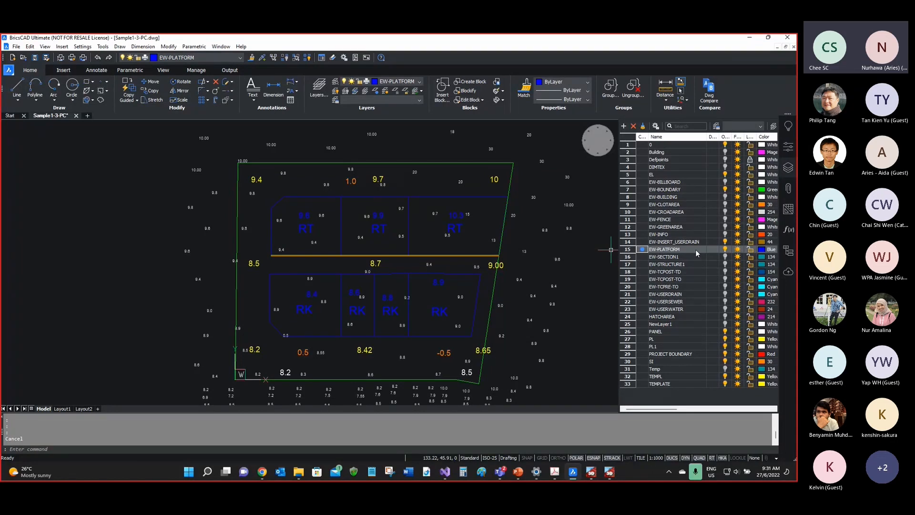
left_click(633, 190)
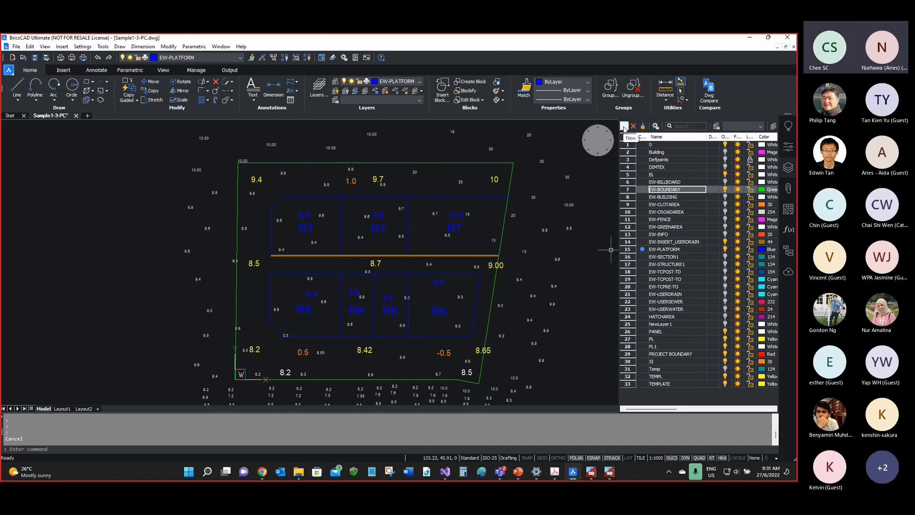
left_click(637, 251)
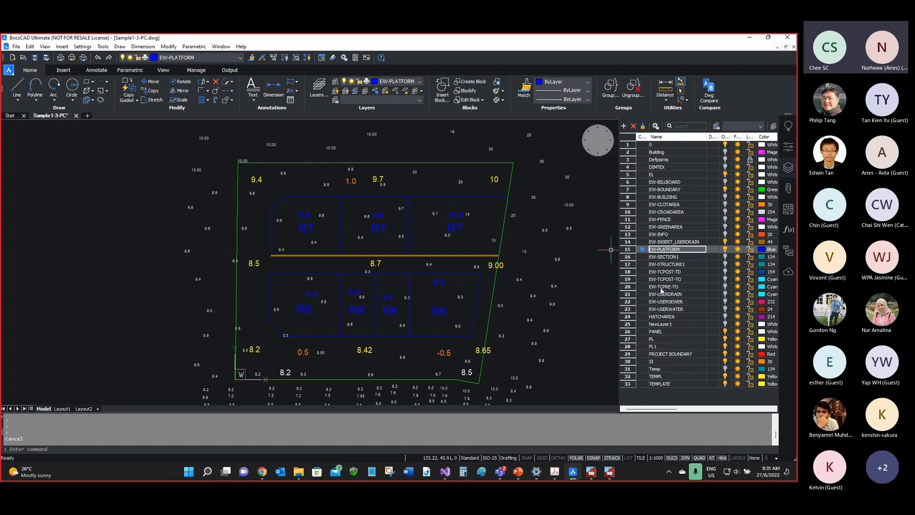
Step: Select the northwest RT platform outline and examine its Closed and Layer properties
left_click(36, 99)
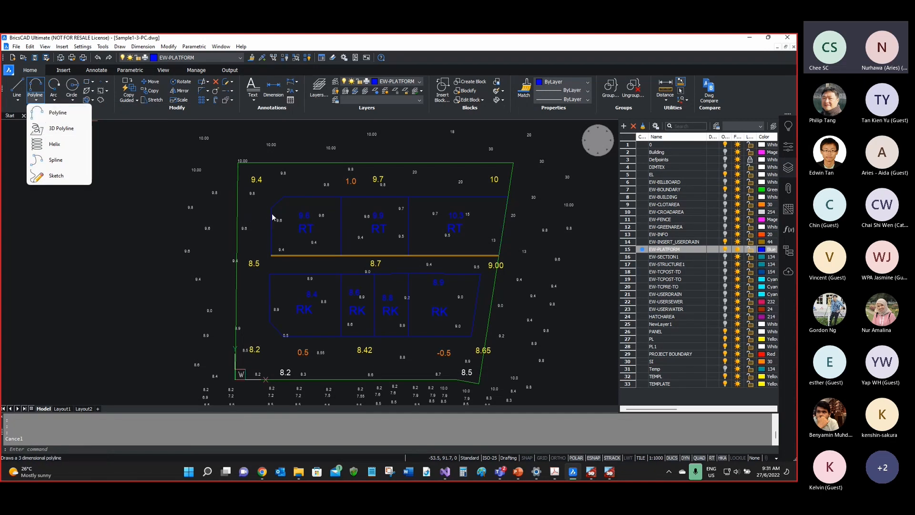
left_click(272, 217)
left_click(275, 223)
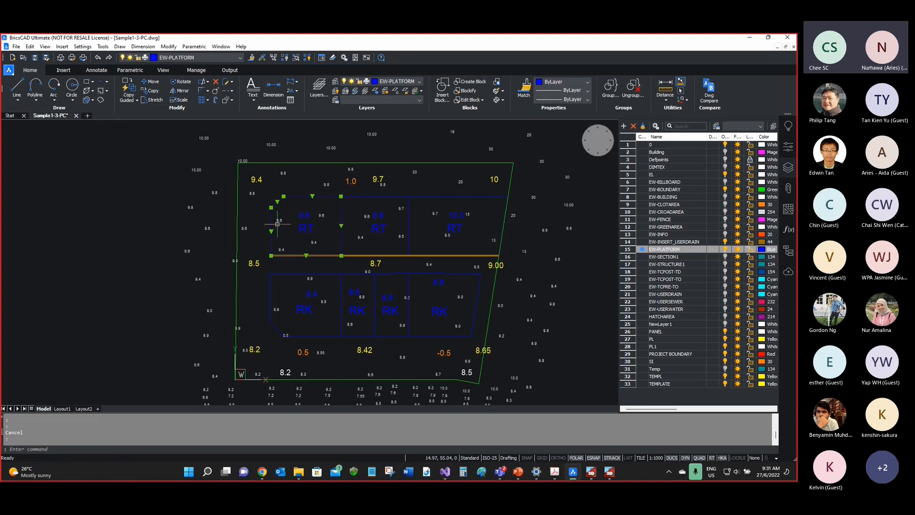
key("ctrl+1")
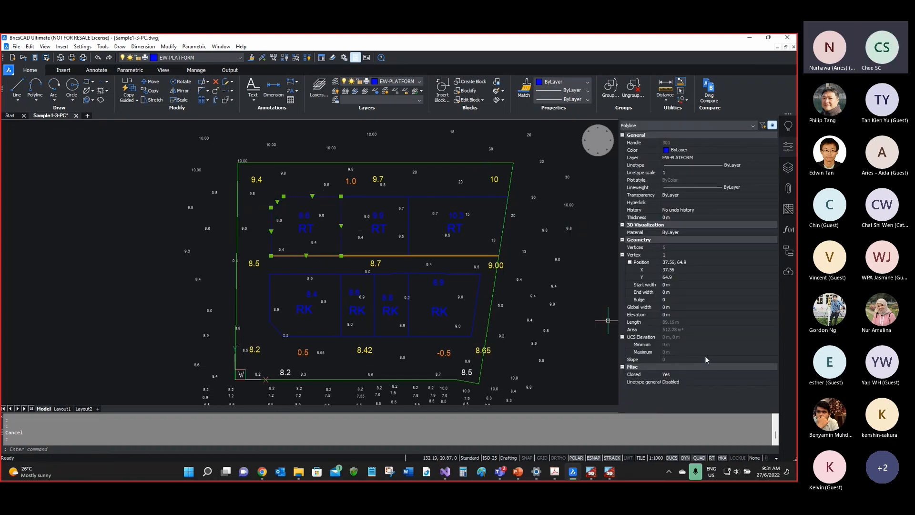
left_click(655, 374)
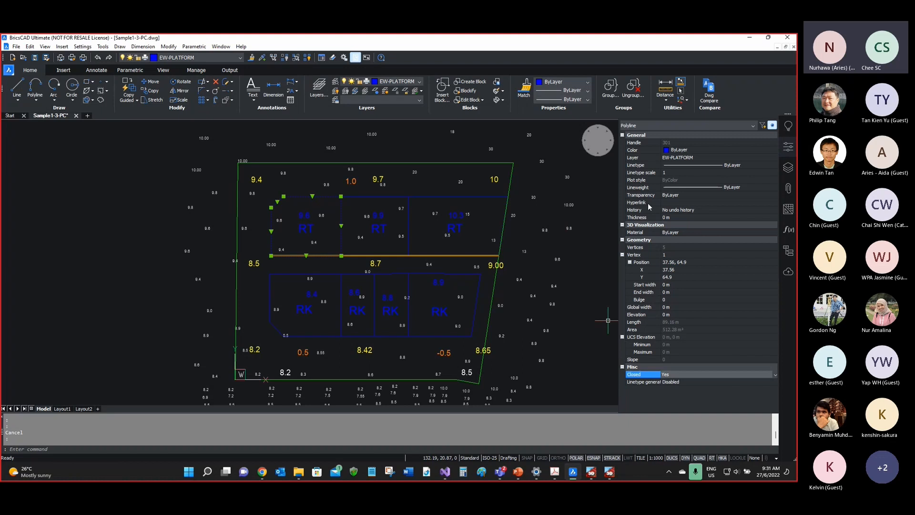
left_click(647, 158)
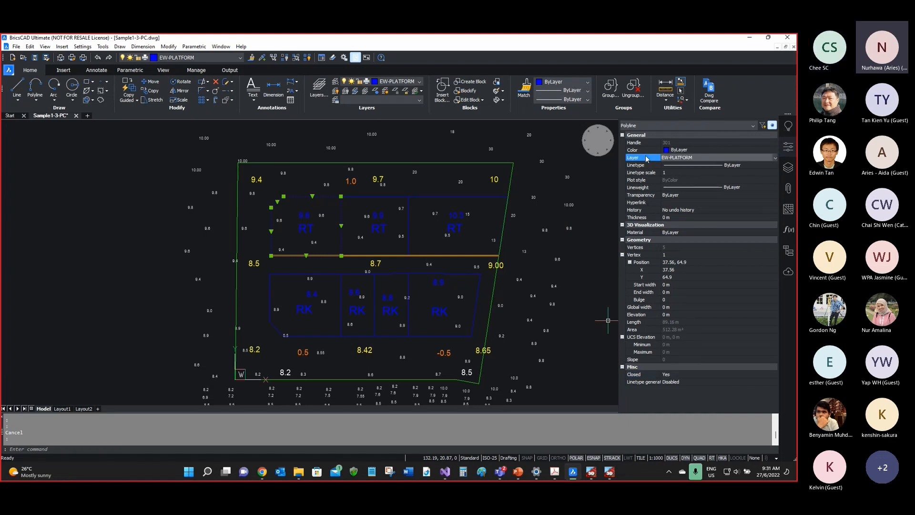
Step: Draw a closed four-sided polyline west of the site boundary, about 74 m in perimeter, on the EW-PLATFORM layer
left_click(42, 91)
left_click(139, 211)
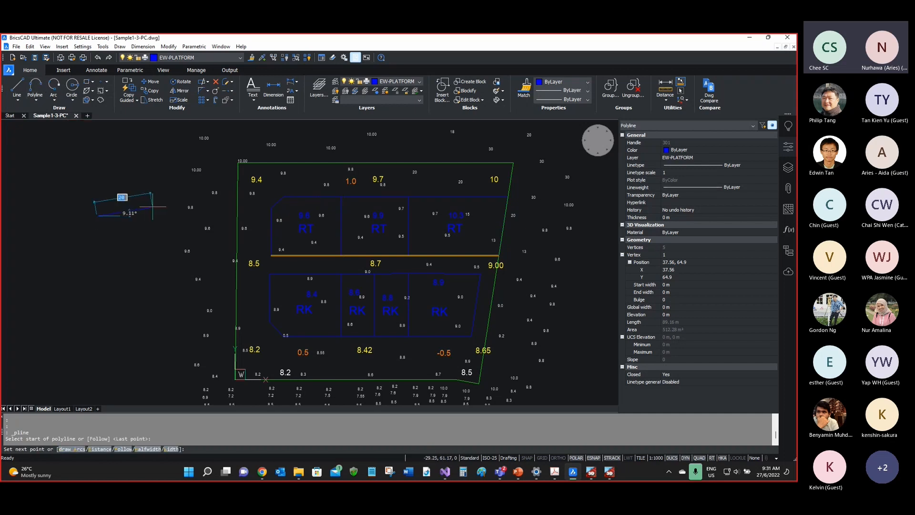
left_click(186, 207)
left_click(167, 253)
left_click(109, 261)
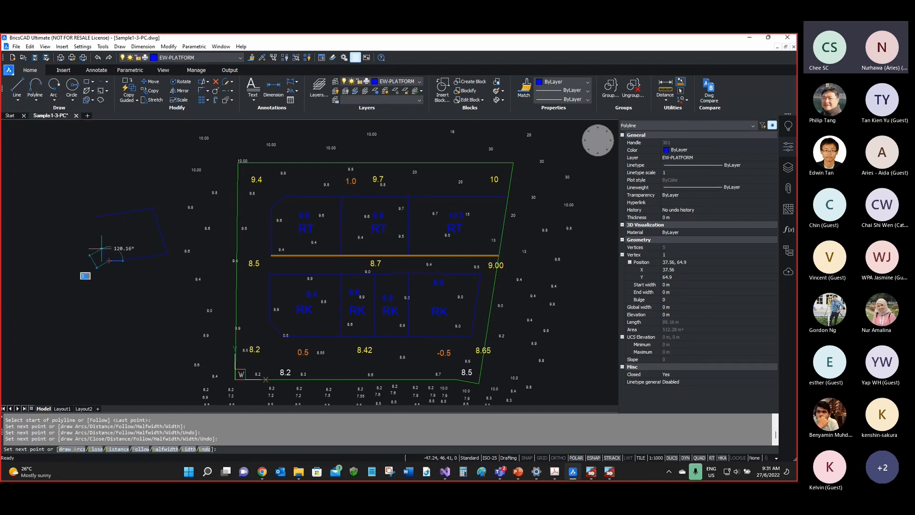
type("c")
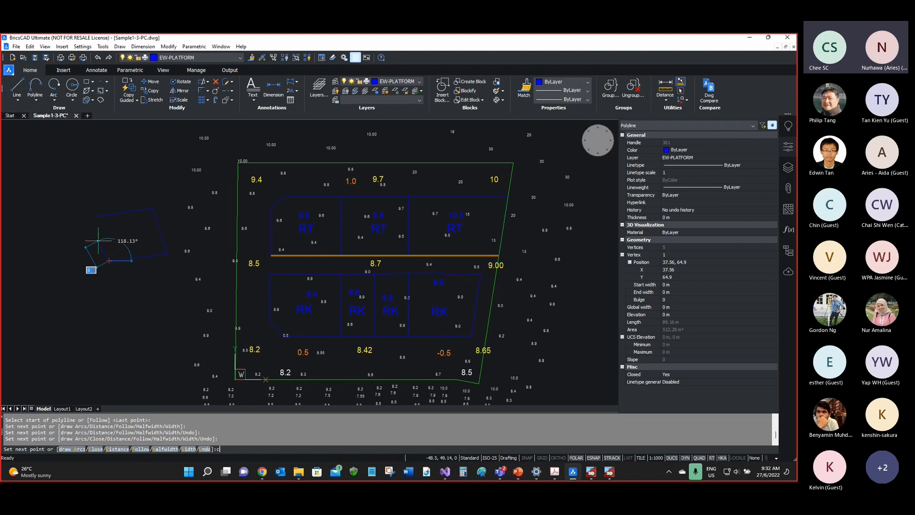
key("Return")
Step: Select the new four-sided polyline to check its layer and closed properties, and clear the selection
left_click(103, 240)
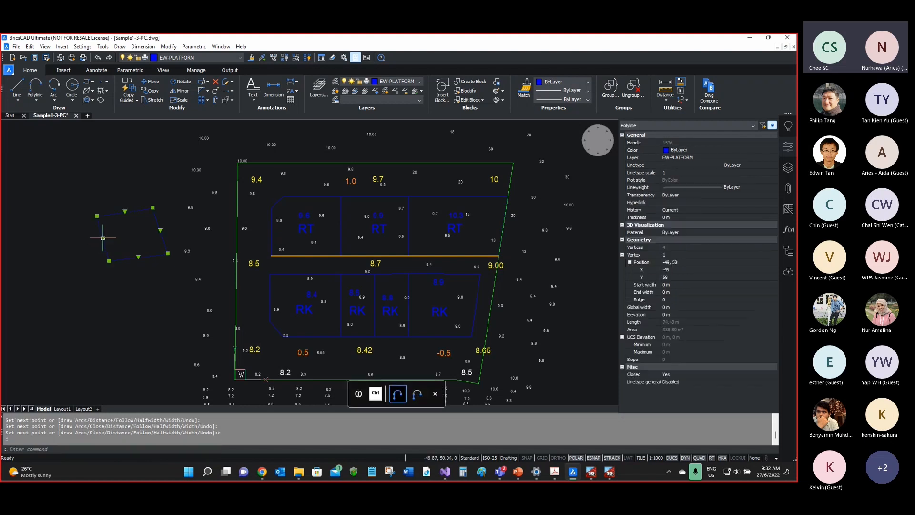
left_click(646, 158)
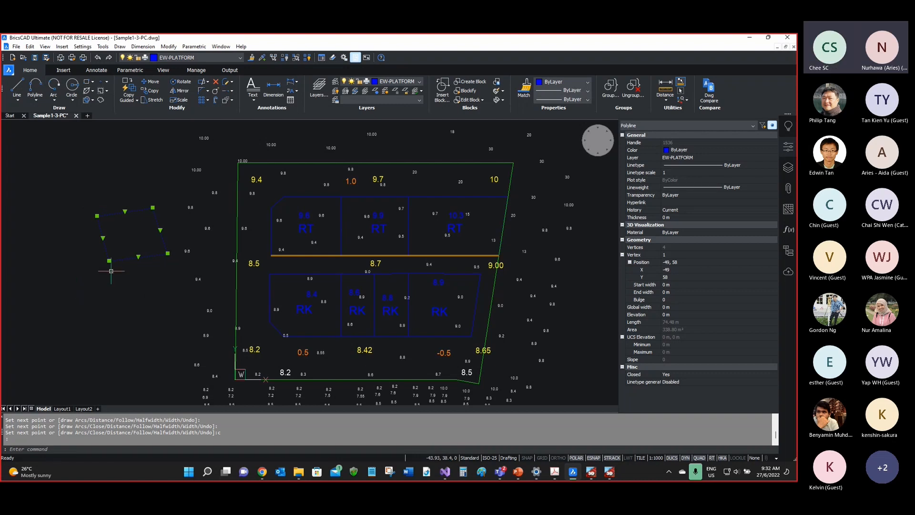
key("Escape")
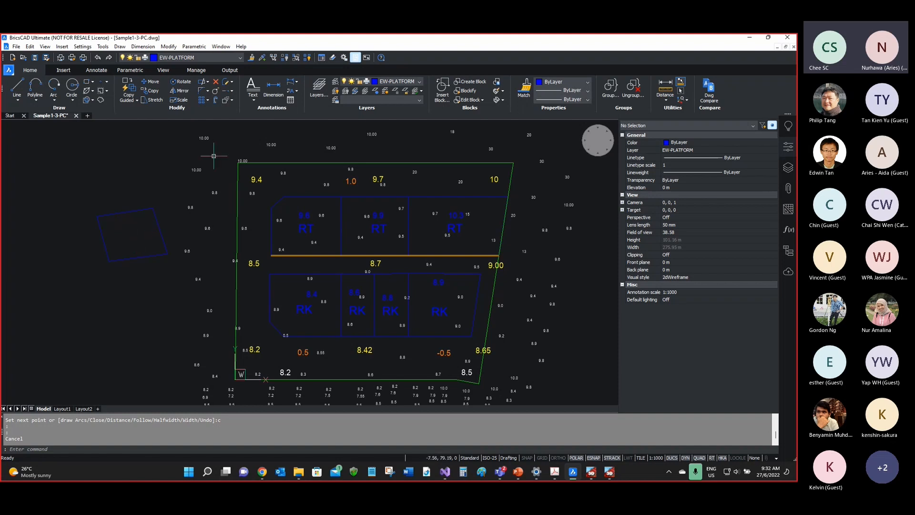
Step: Place the single-line text 10 with 0 rotation inside the new platform polyline west of the site
left_click(253, 99)
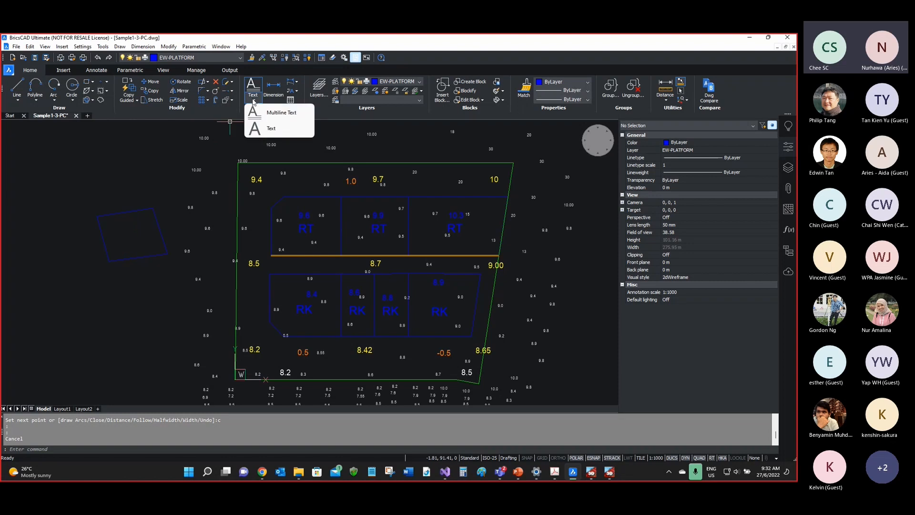
left_click(263, 129)
left_click(123, 234)
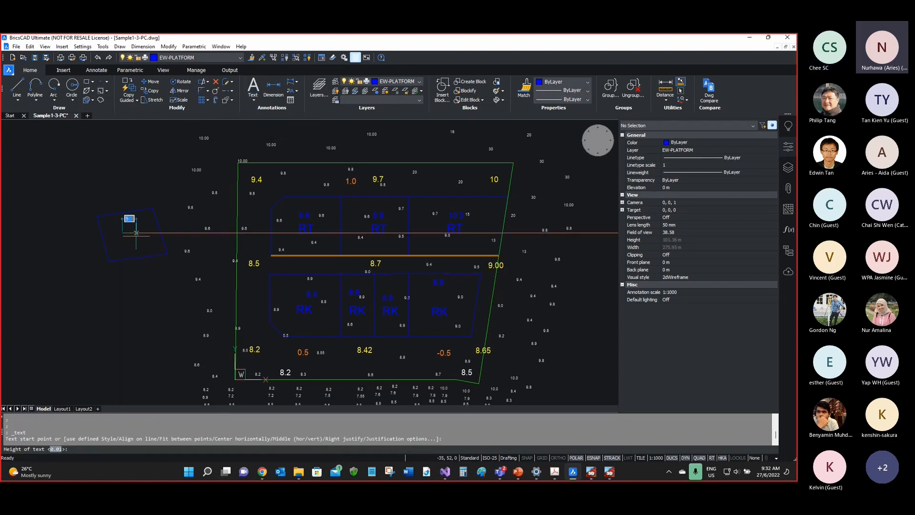
key("Return")
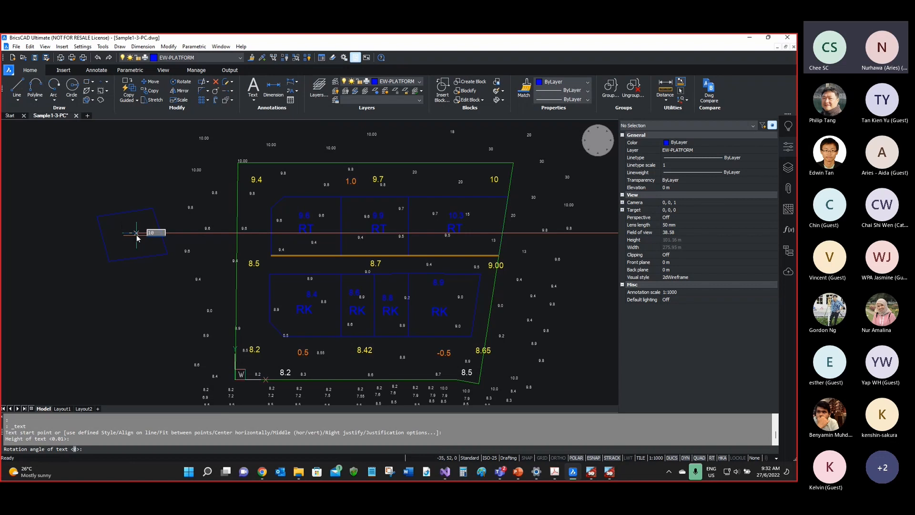
key("BackSpace")
key("BackSpace")
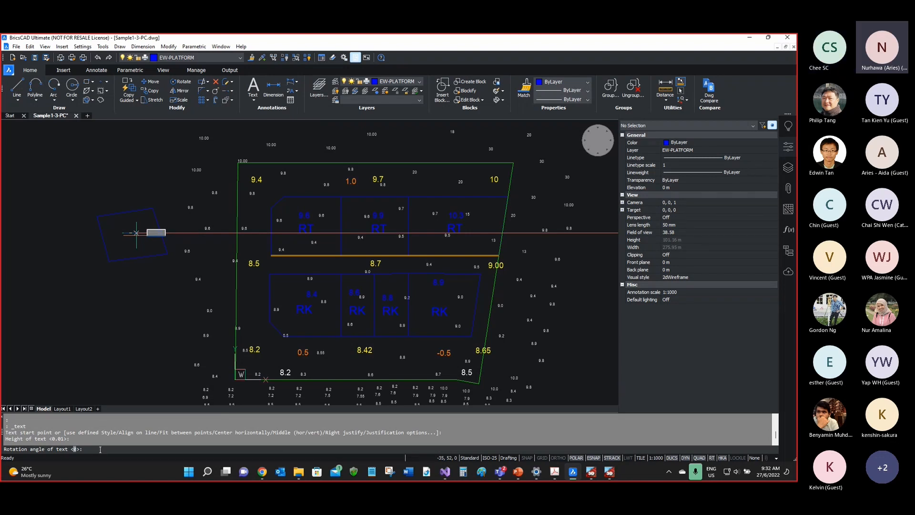
key("Return")
type("10")
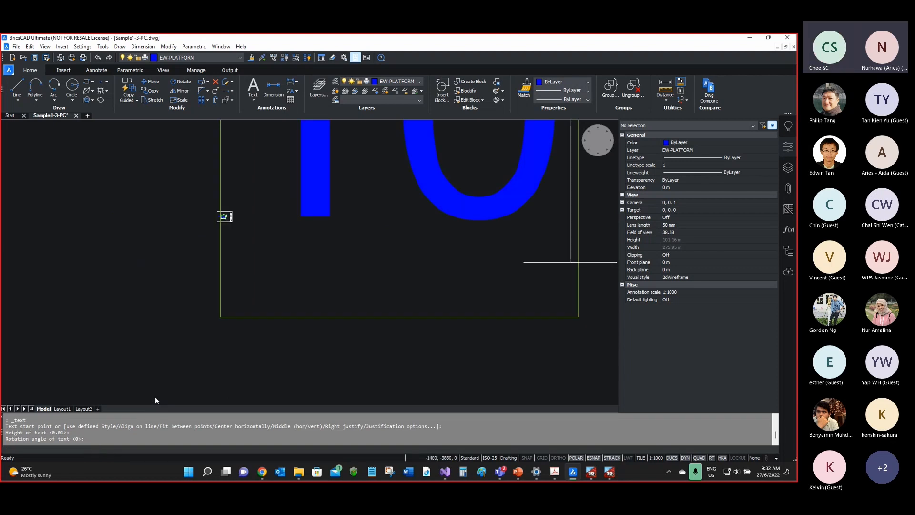
key("Return")
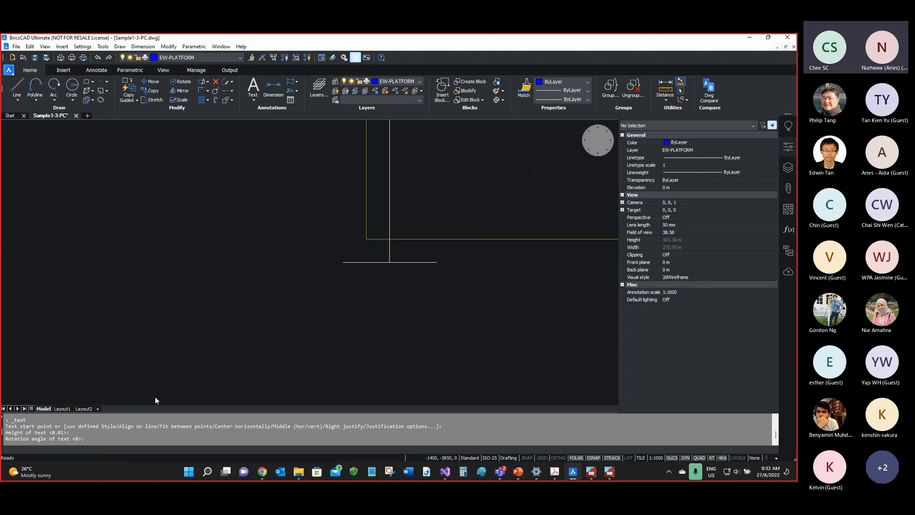
key("Return")
Step: Set the paper text height of the oversized platform level text 10 to 0.1 m
scroll(172, 329, "down", 5)
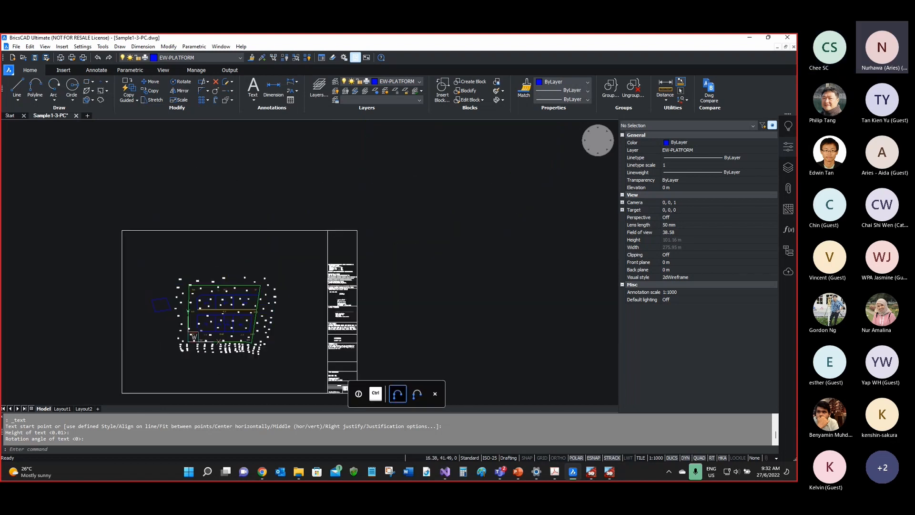
scroll(202, 291, "down", 6)
left_click(397, 225)
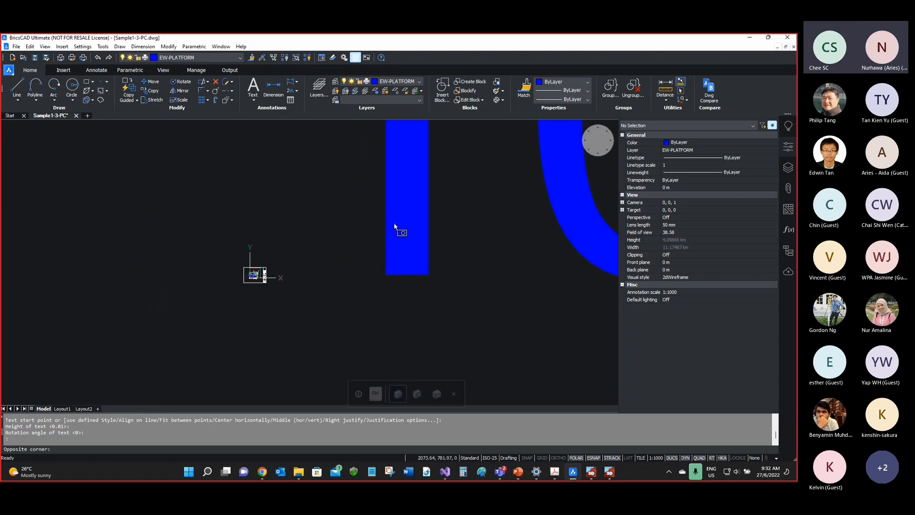
left_click(394, 228)
left_click(677, 284)
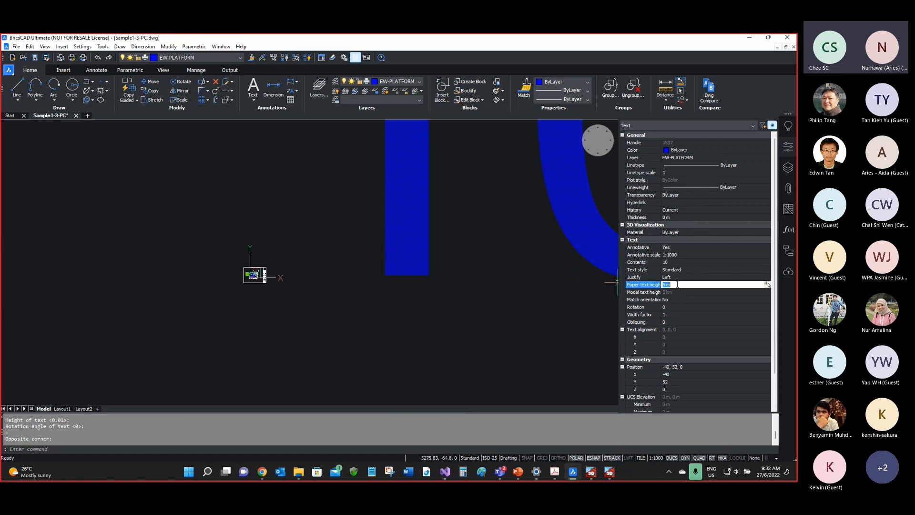
type("0.1")
key("Return")
scroll(257, 267, "up", 10)
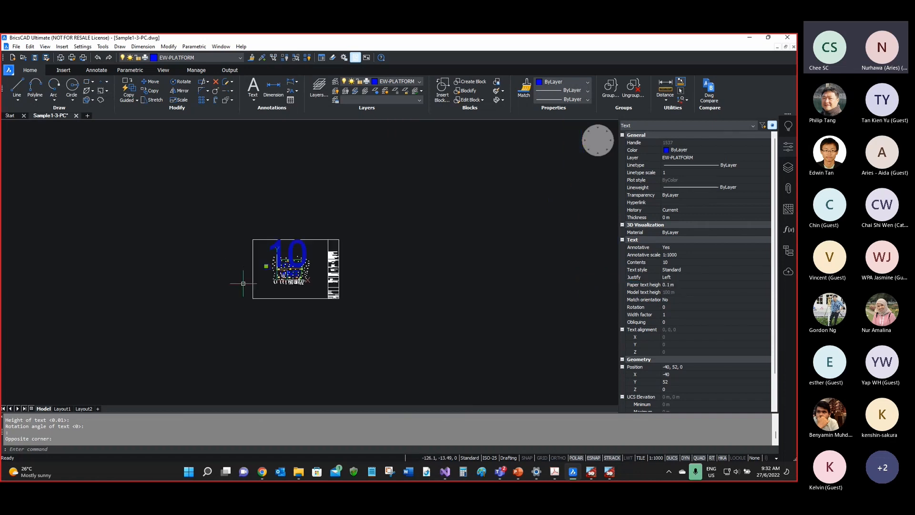
scroll(268, 250, "up", 10)
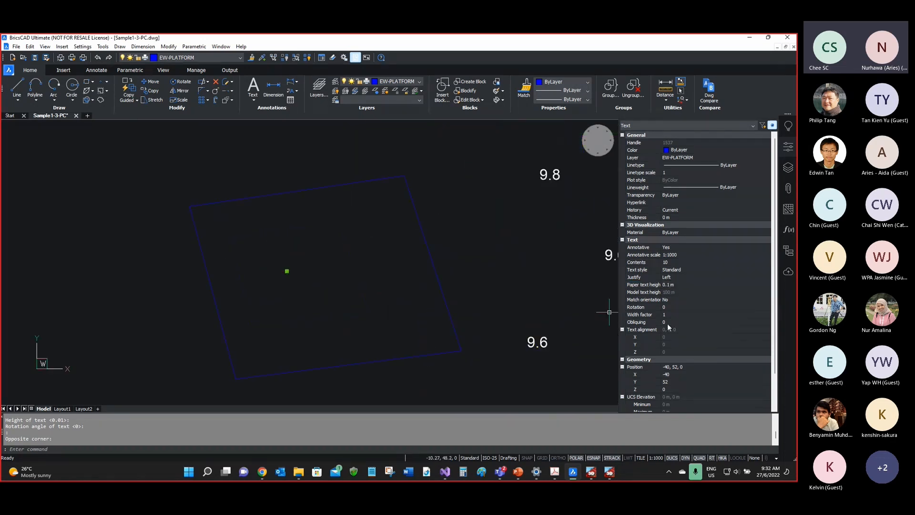
Step: Set the paper text height of the platform level text 10 to 1 m and clear the selection
left_click(714, 285)
type("1")
key("Return")
key("Escape")
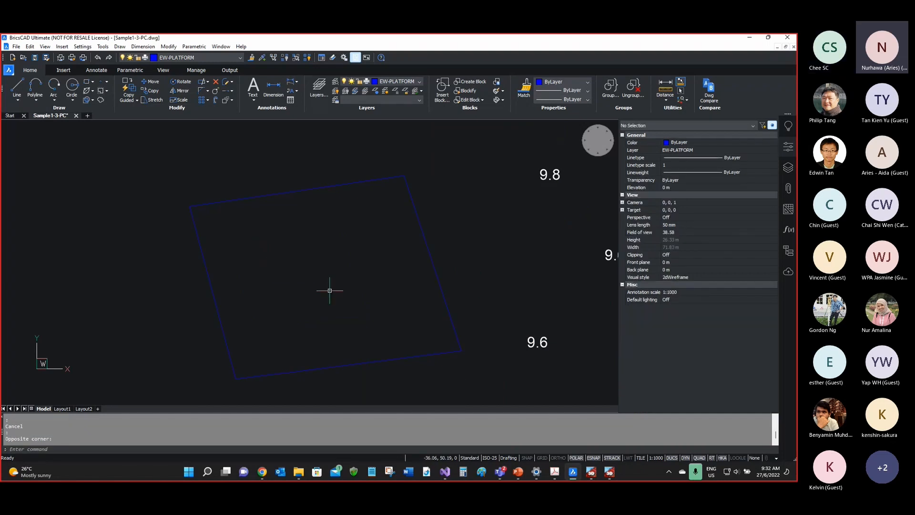
Step: Reselect the platform level text 10 and set its paper text height to 0.01 m
left_click(297, 292)
left_click(269, 257)
scroll(269, 257, "down", 10)
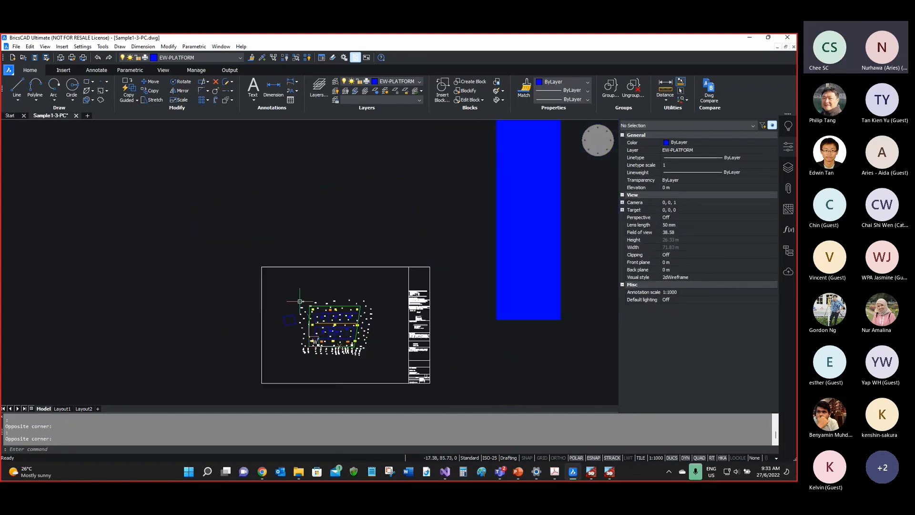
left_click(446, 329)
left_click(411, 275)
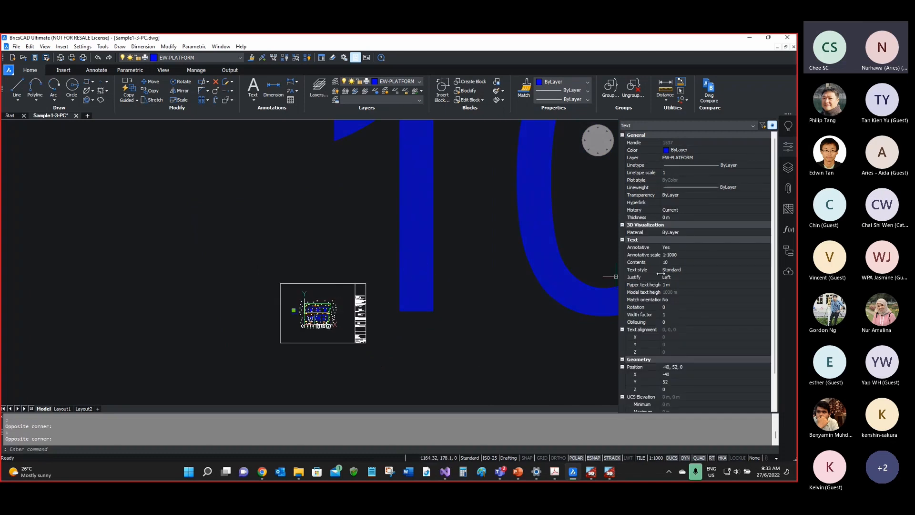
left_click(681, 284)
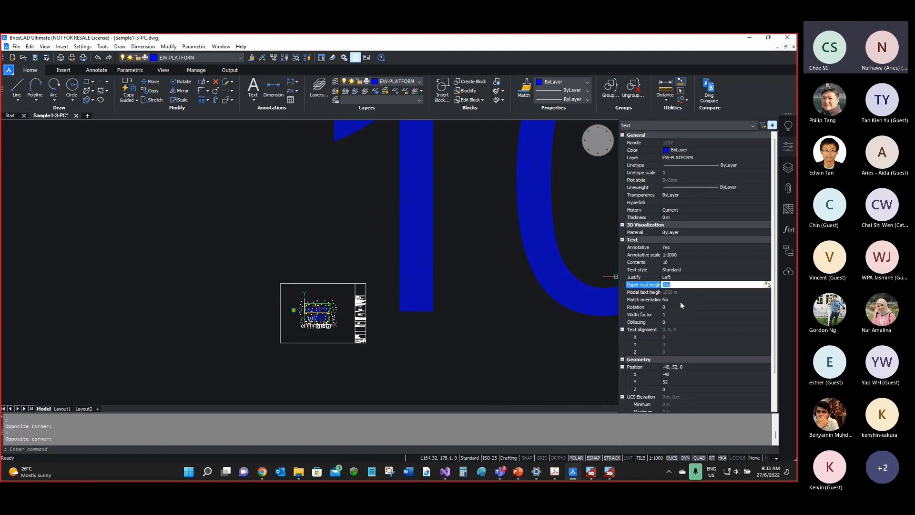
type("0")
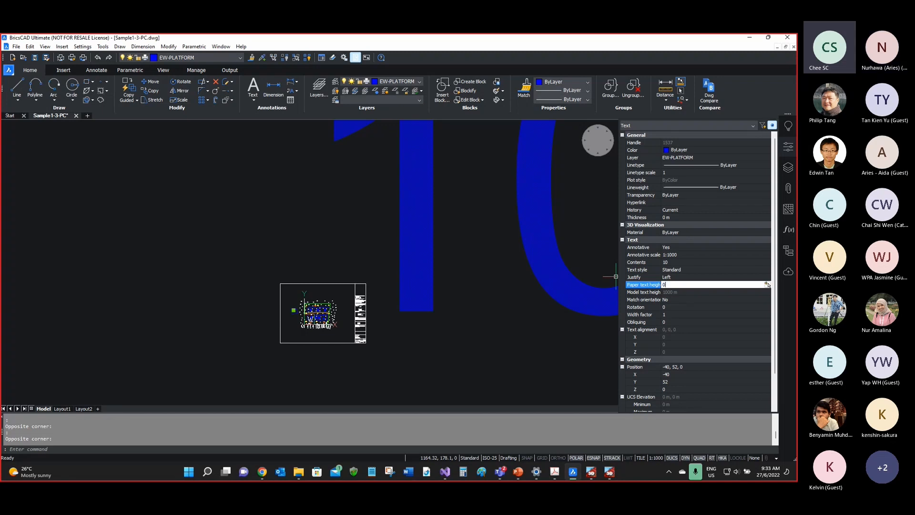
type(".01")
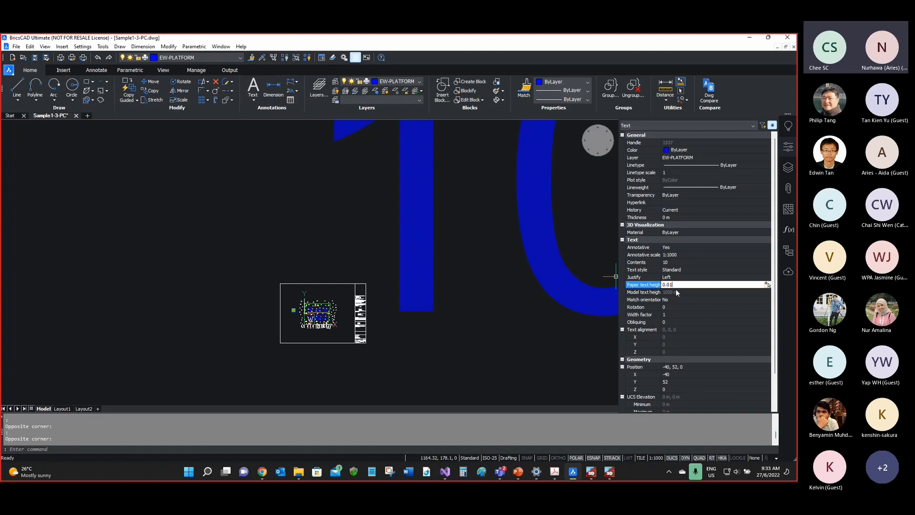
key("Return")
scroll(265, 323, "up", 2)
scroll(305, 300, "up", 3)
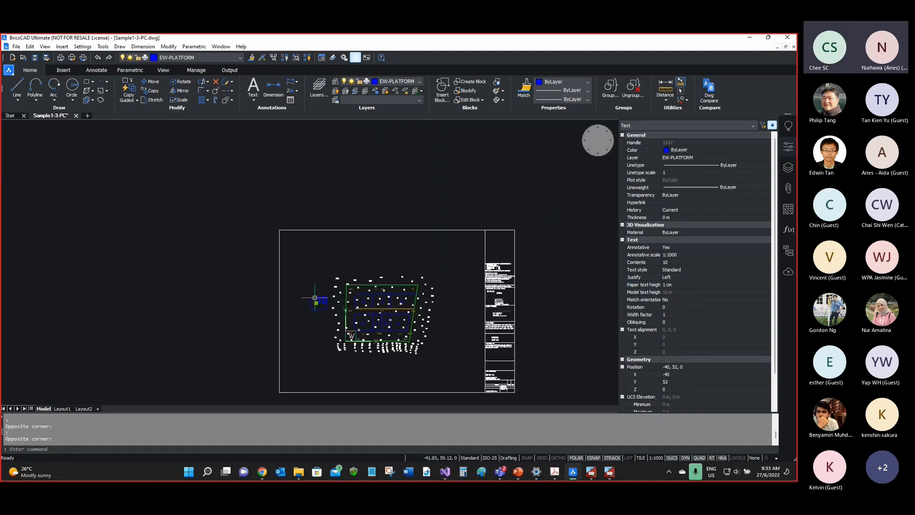
scroll(314, 298, "up", 4)
Step: Examine the size and insertion point of the level text 10 relative to the new platform outline
left_click(676, 285)
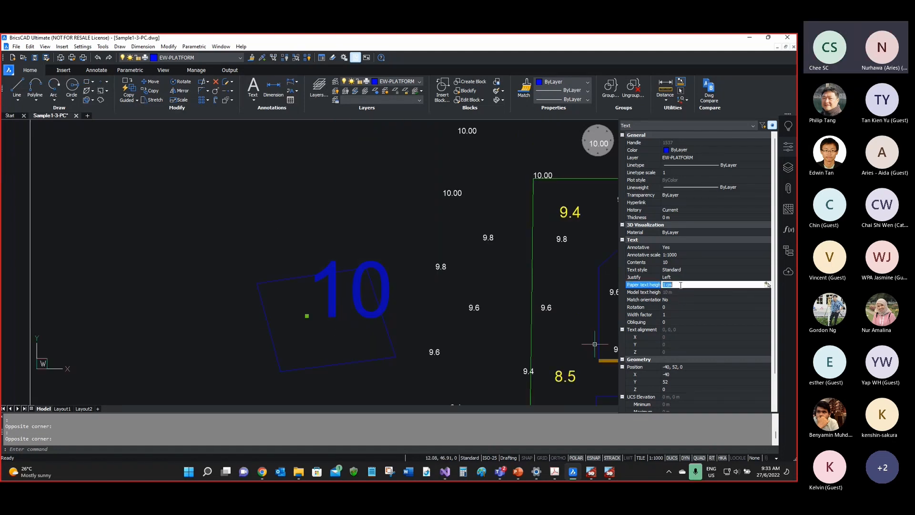
scroll(307, 310, "down", 2)
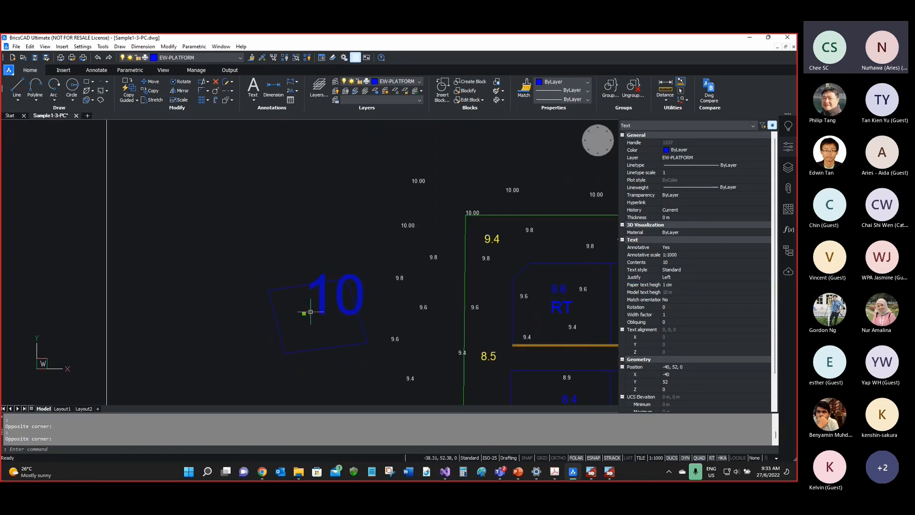
scroll(320, 311, "up", 2)
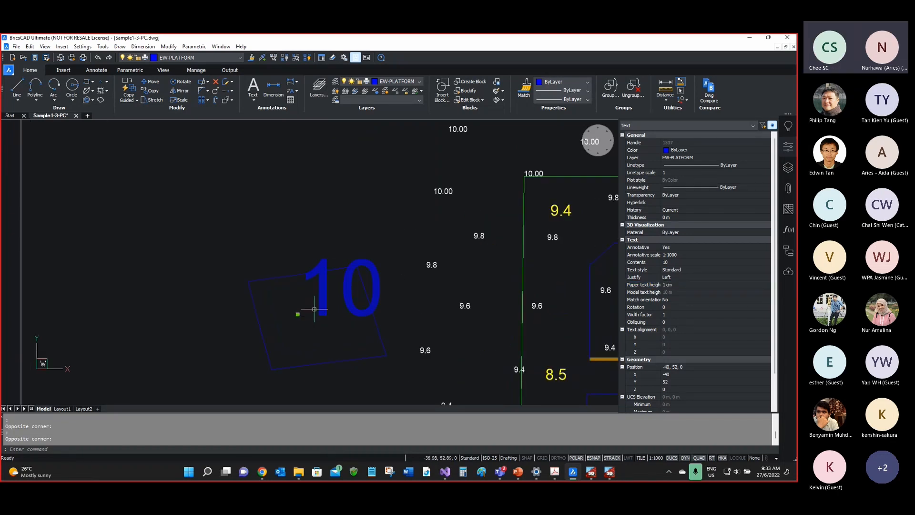
mouse_move(276, 275)
scroll(296, 307, "up", 5)
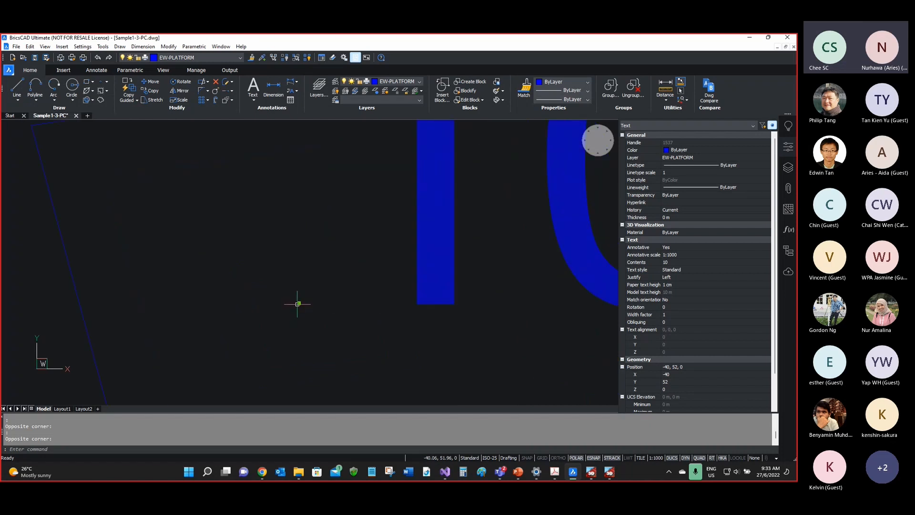
scroll(297, 303, "down", 3)
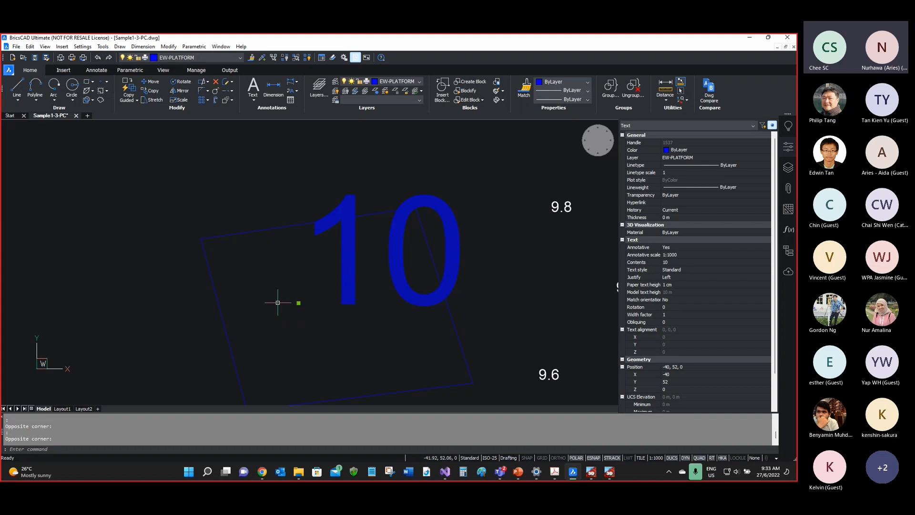
scroll(286, 308, "down", 3)
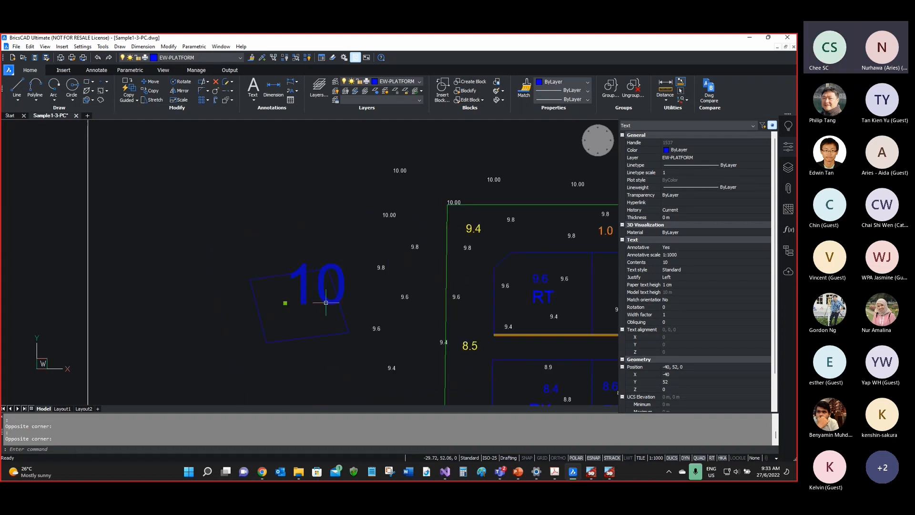
Step: Set the paper text height of the platform level text 10 to 0.1 cm and clear the selection
left_click(683, 284)
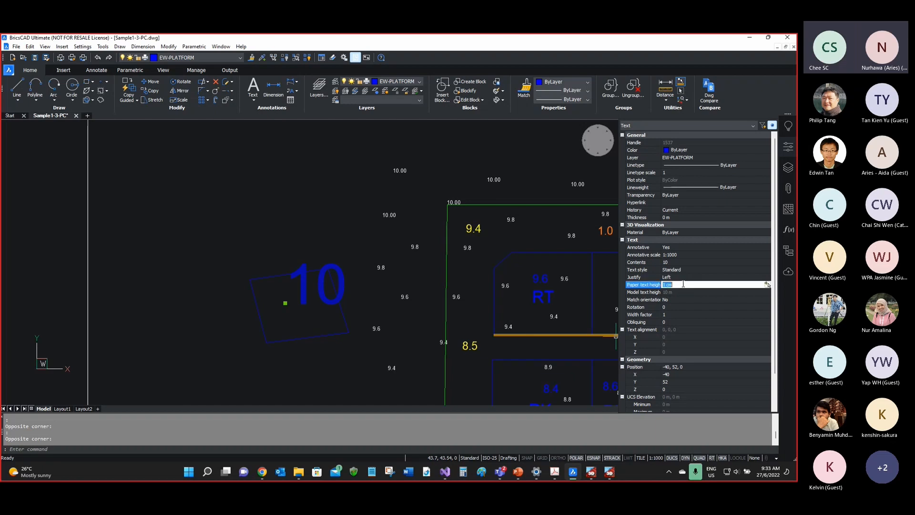
type("0.1")
key("Return")
scroll(282, 302, "up", 5)
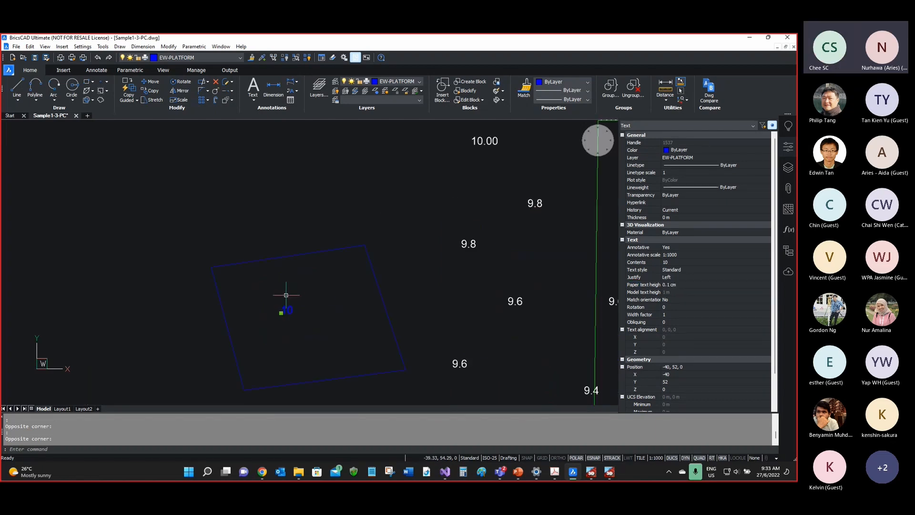
scroll(234, 289, "down", 4)
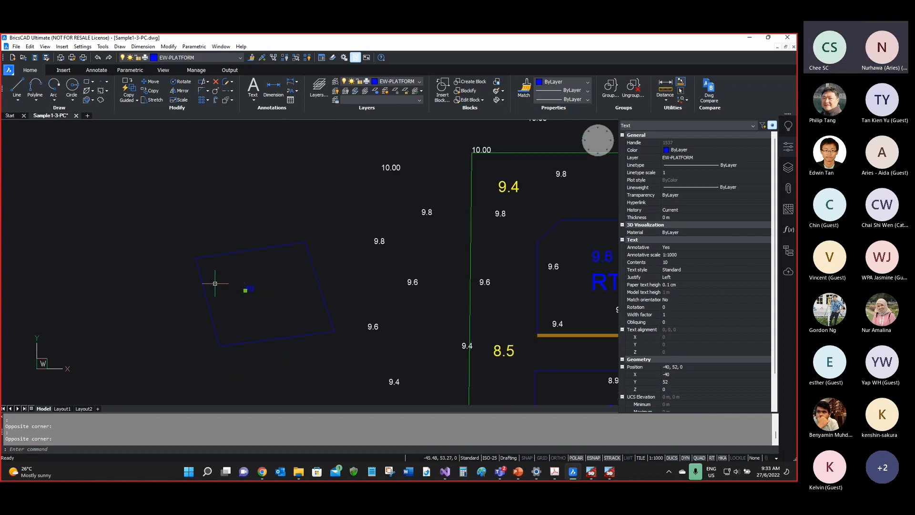
key("Escape")
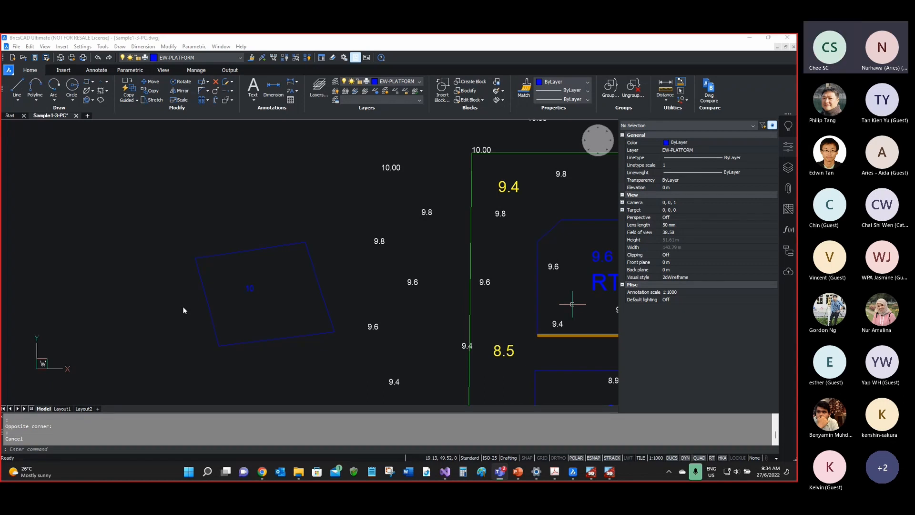
Step: Copy the level text 10 to a spot just below itself inside the sample platform outline
scroll(221, 299, "up", 3)
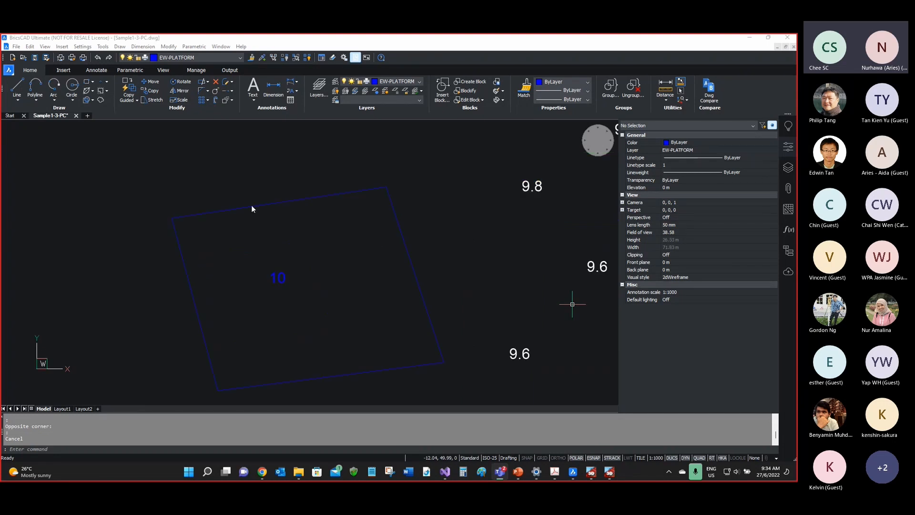
left_click(154, 93)
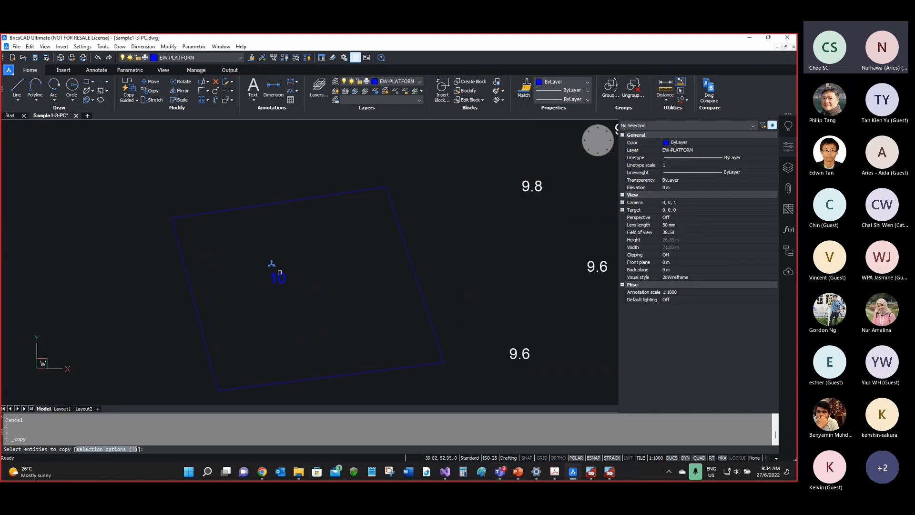
left_click(271, 265)
key("Return")
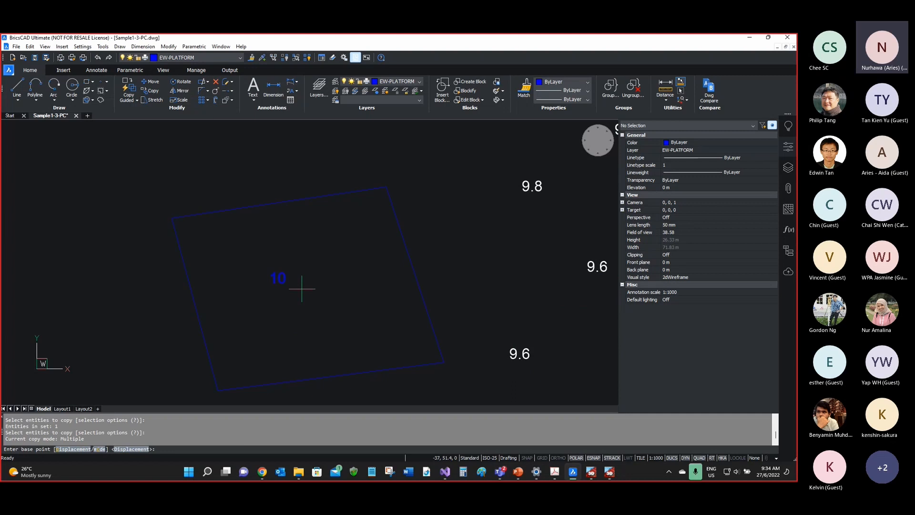
left_click(301, 288)
left_click(306, 310)
key("Return")
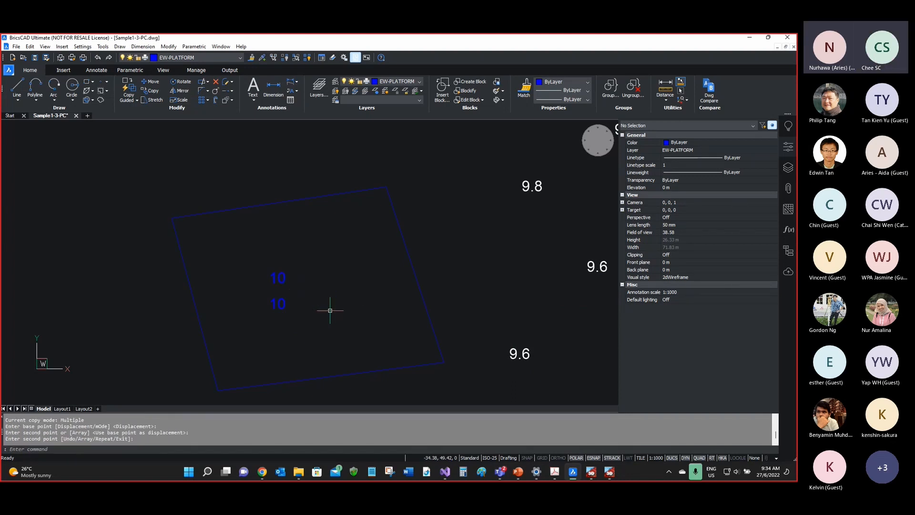
Step: Change the contents of the copied text below the level to RT, RK and SD in turn
double_click(278, 303)
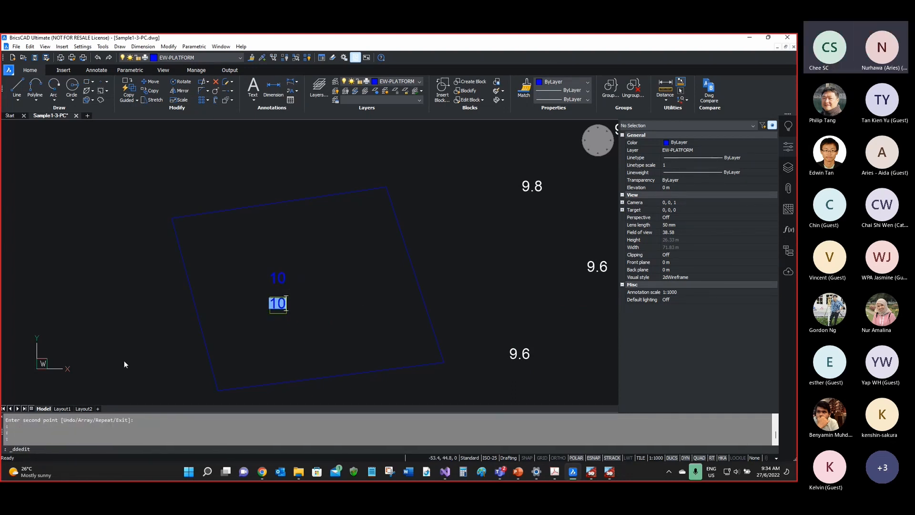
type("RT")
key("Return")
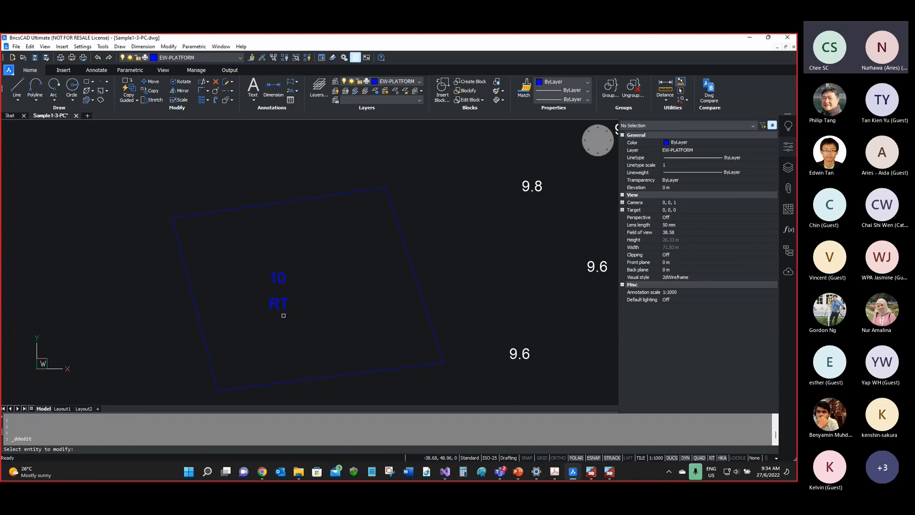
left_click(278, 307)
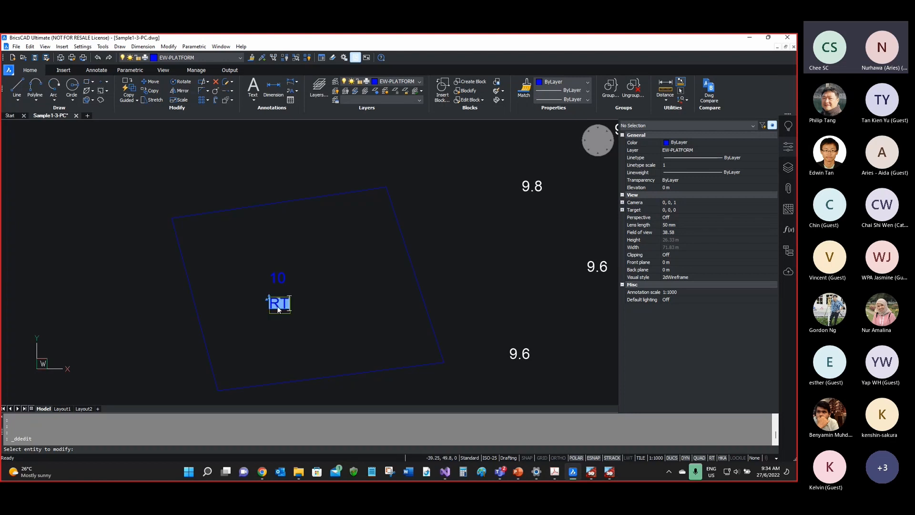
type("RK")
key("Return")
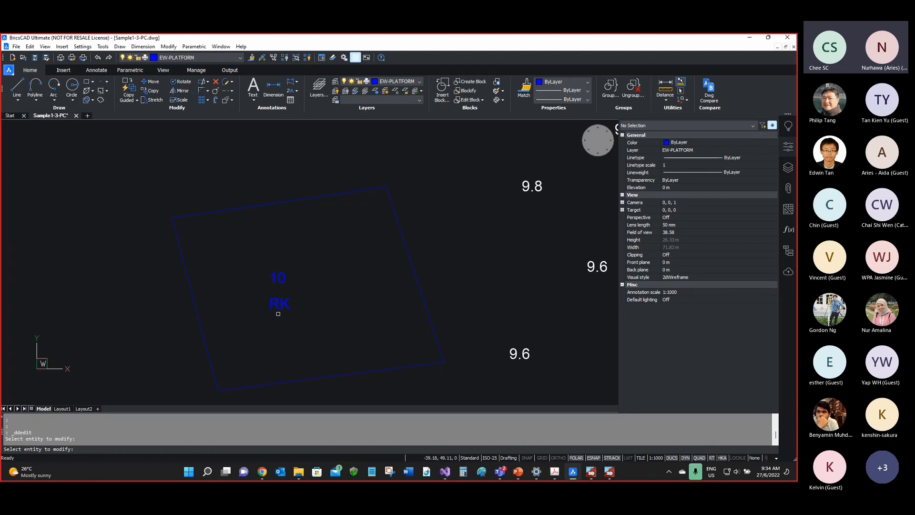
left_click(277, 303)
type("SD")
key("Return")
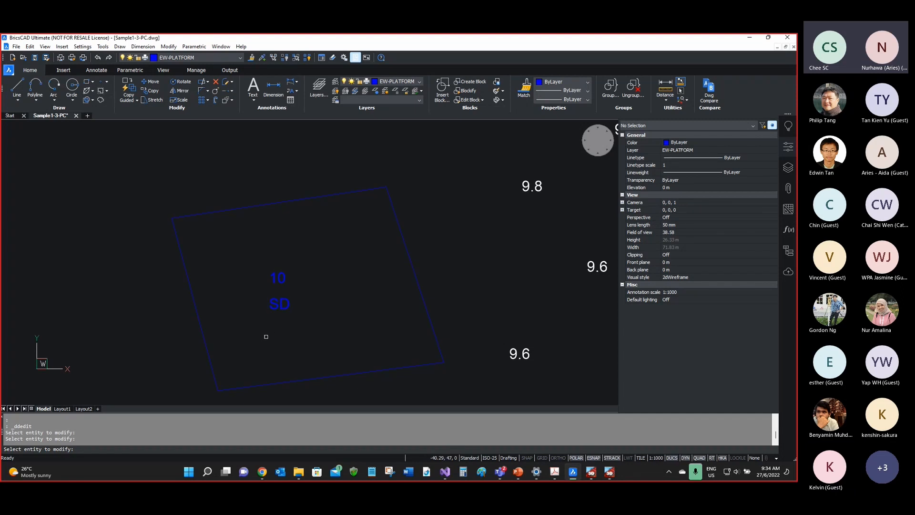
Step: Select the first RT platform's outline, level text 9.6 and type text RT, and check their shared layer
scroll(262, 298, "down", 1)
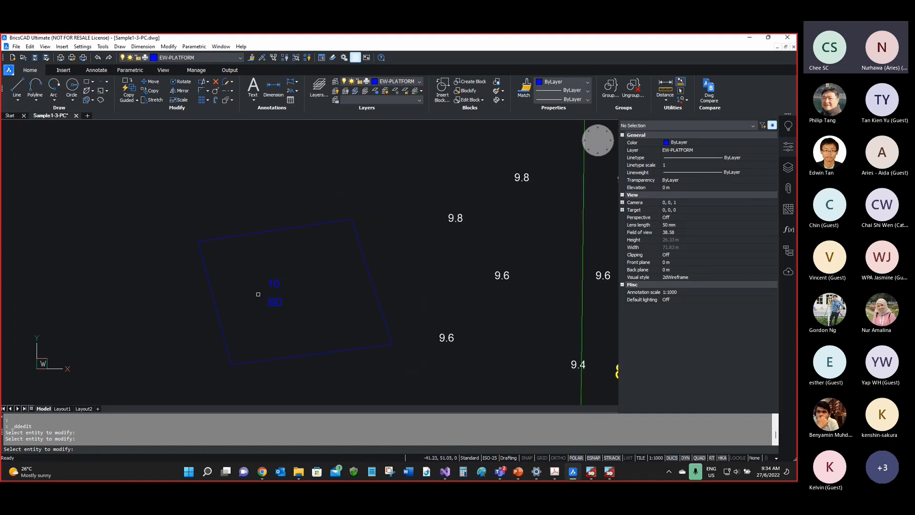
scroll(199, 256, "down", 6)
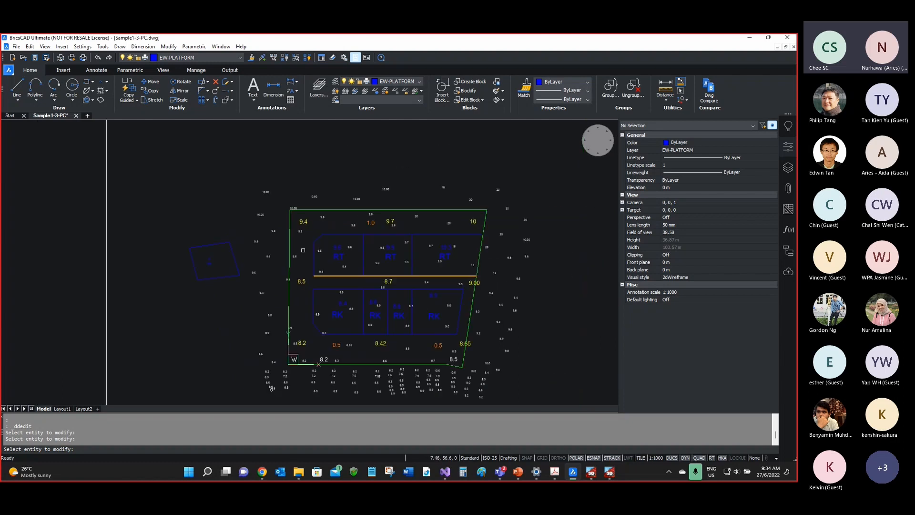
scroll(304, 247, "up", 3)
left_click(347, 218)
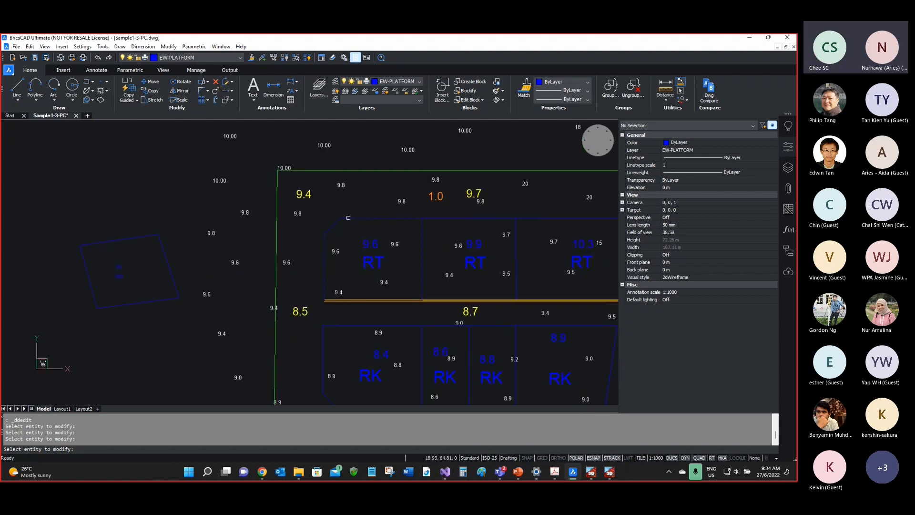
left_click(363, 244)
left_click(366, 266)
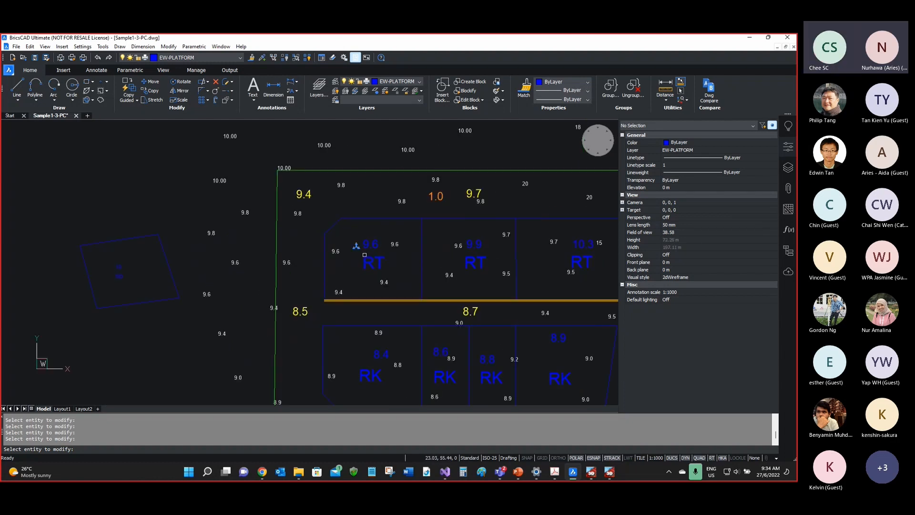
key("Escape")
left_click(374, 277)
left_click(363, 247)
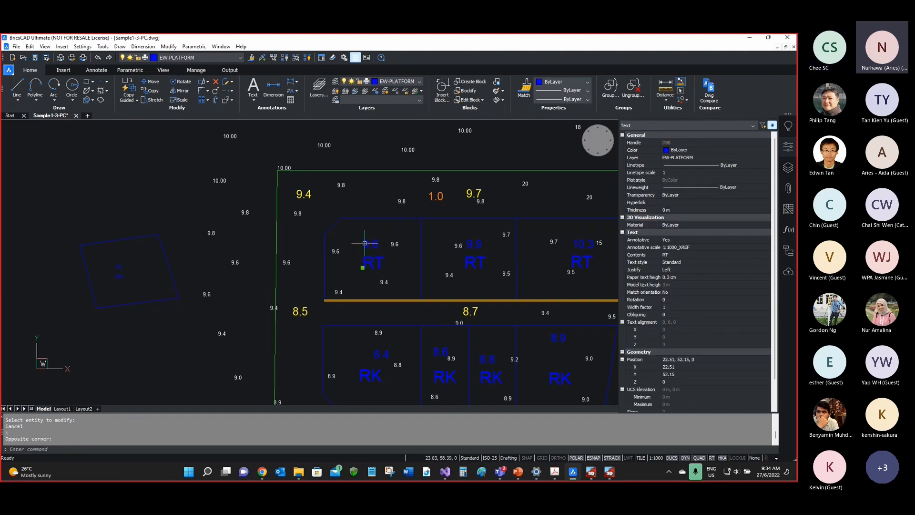
left_click(359, 218)
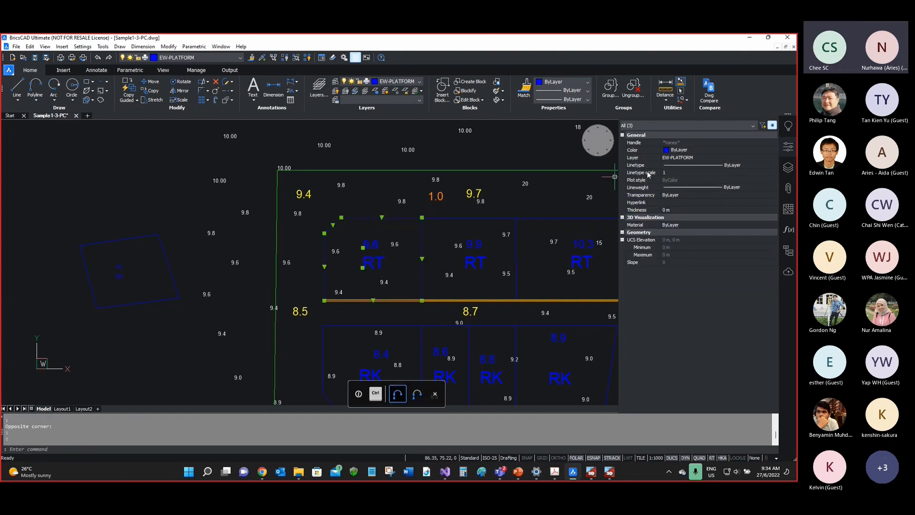
left_click(674, 157)
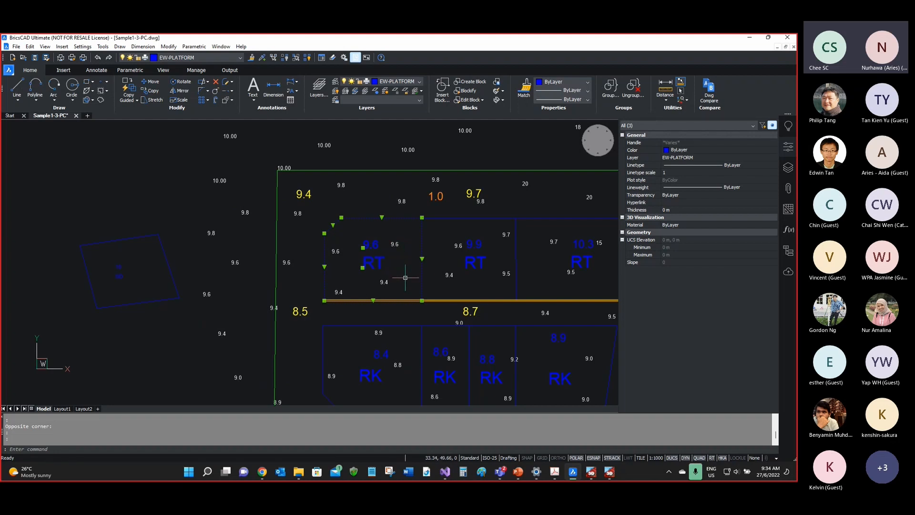
key("Escape")
key("Escape")
Step: Delete the sample platform outline outside the site boundary together with its level text 10 and type text SD
left_click_drag(197, 321, 108, 210)
key("Delete")
scroll(307, 241, "down", 3)
scroll(397, 275, "up", 3)
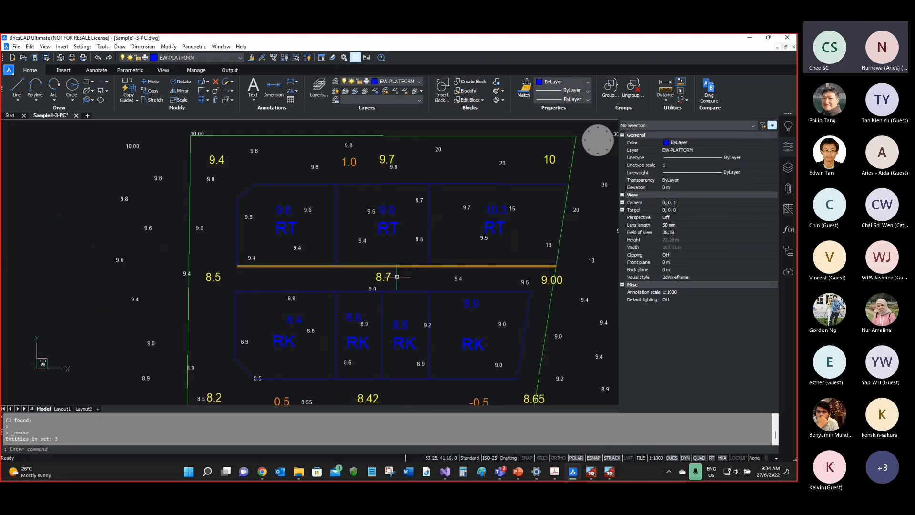
Step: Check the layers of the green site boundary polyline and the yellow 9.4 level text near its upper-left corner
scroll(397, 276, "down", 3)
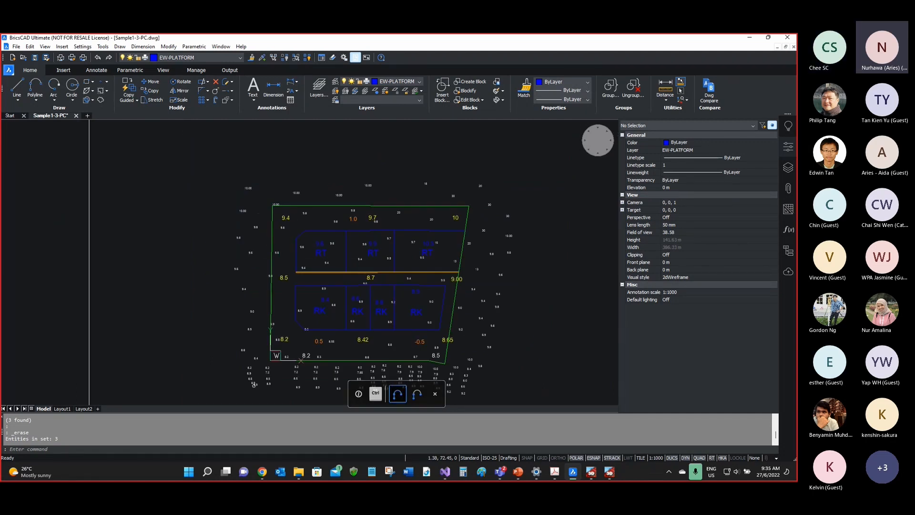
left_click(273, 215)
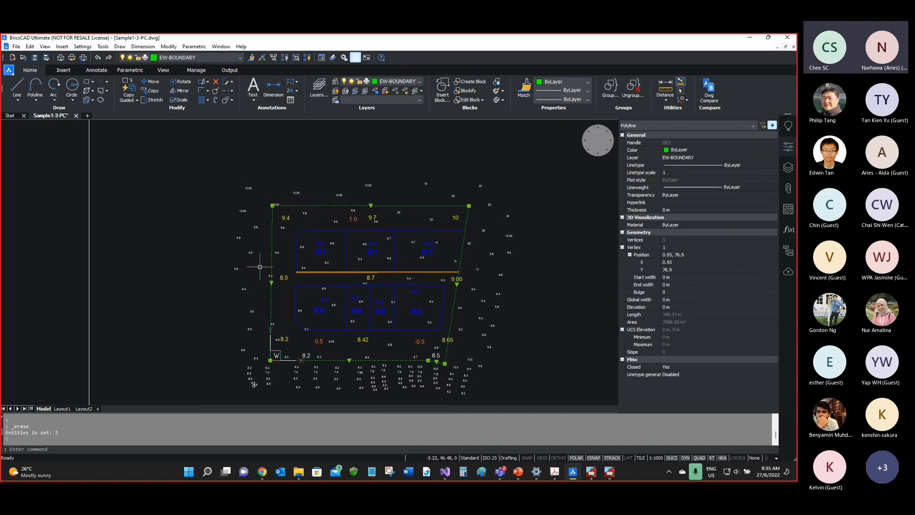
scroll(257, 262, "up", 2)
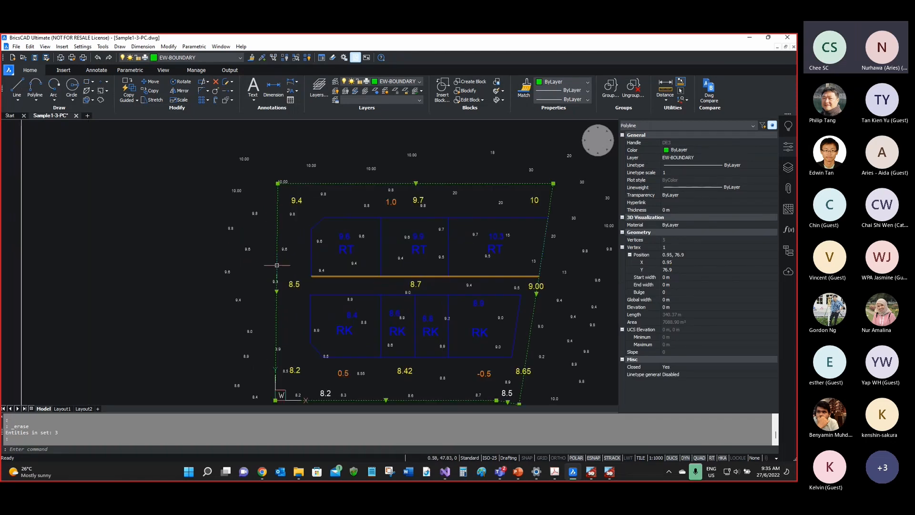
key("Escape")
left_click(296, 201)
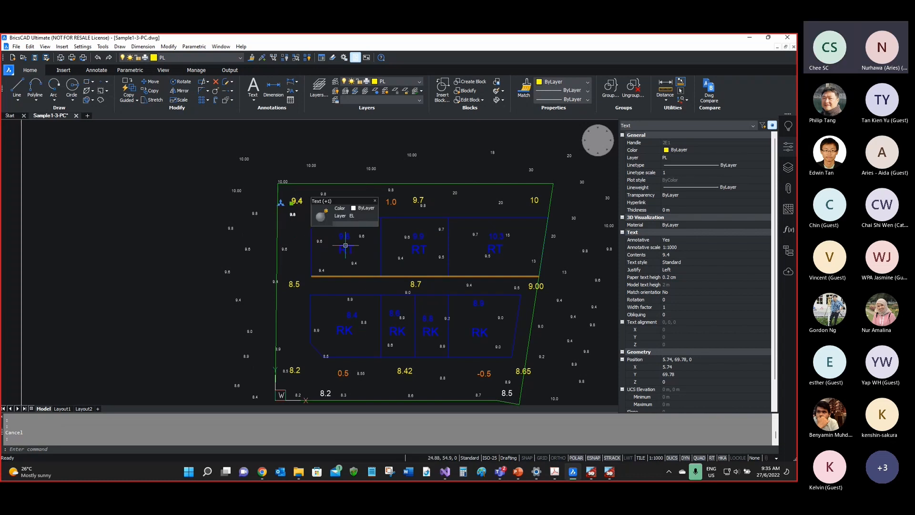
key("Escape")
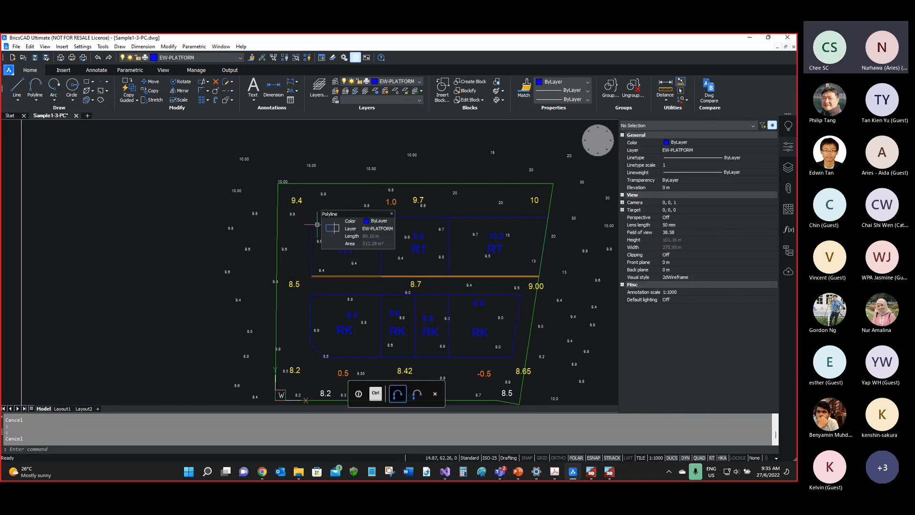
Step: Inspect the closed outline of the first RT platform along with the level and type texts inside it
left_click(330, 241)
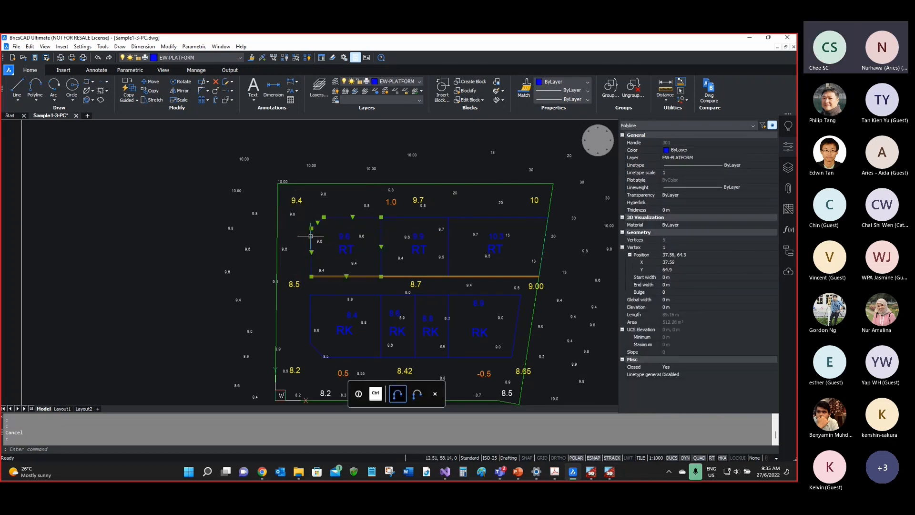
left_click(342, 237)
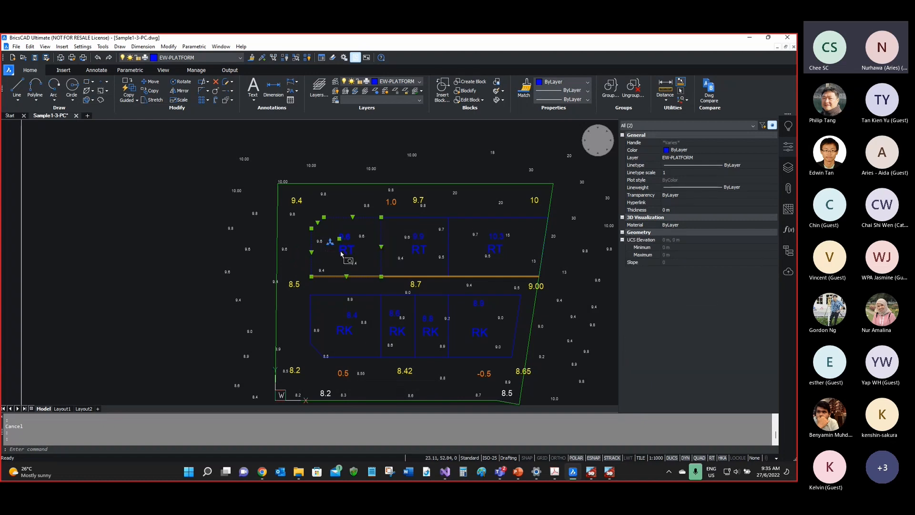
left_click(341, 254)
key("Escape")
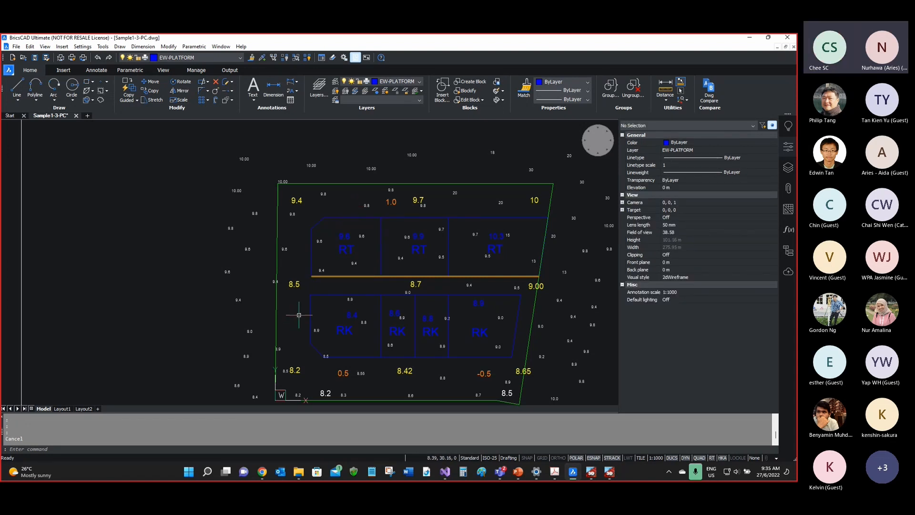
Step: Check the layer and insertion point of the 10.00 level text at the site boundary's upper-left corner
scroll(293, 200, "up", 3)
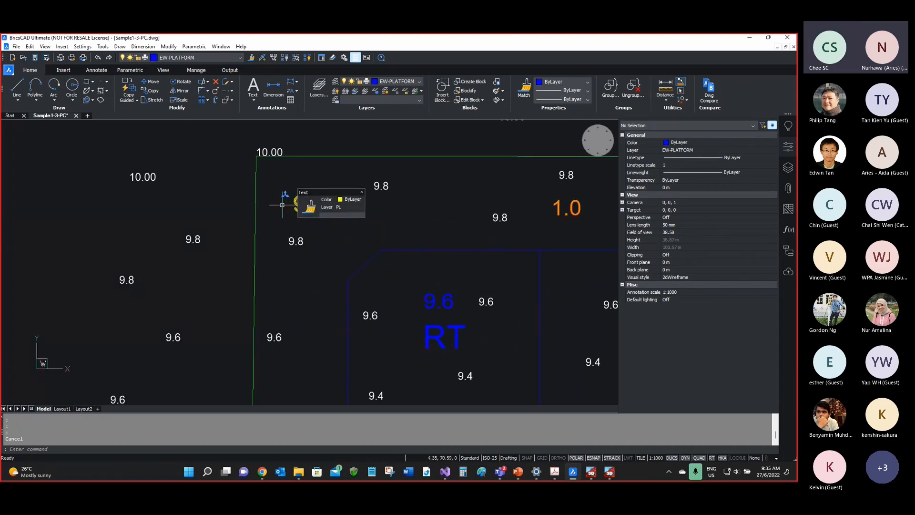
scroll(257, 152, "up", 1)
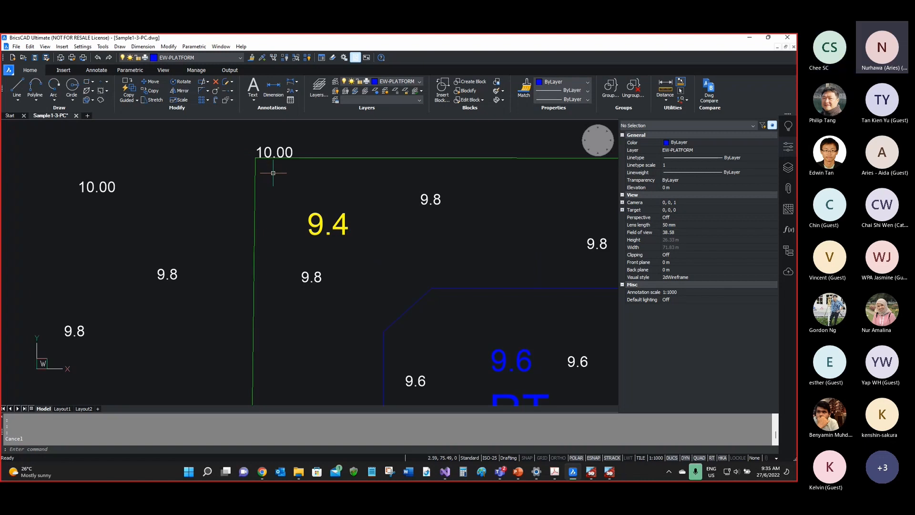
left_click(259, 152)
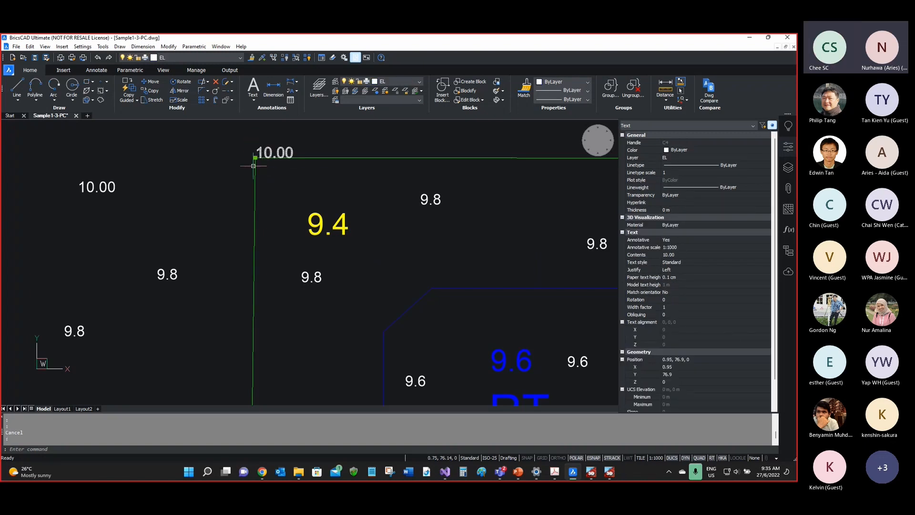
key("Escape")
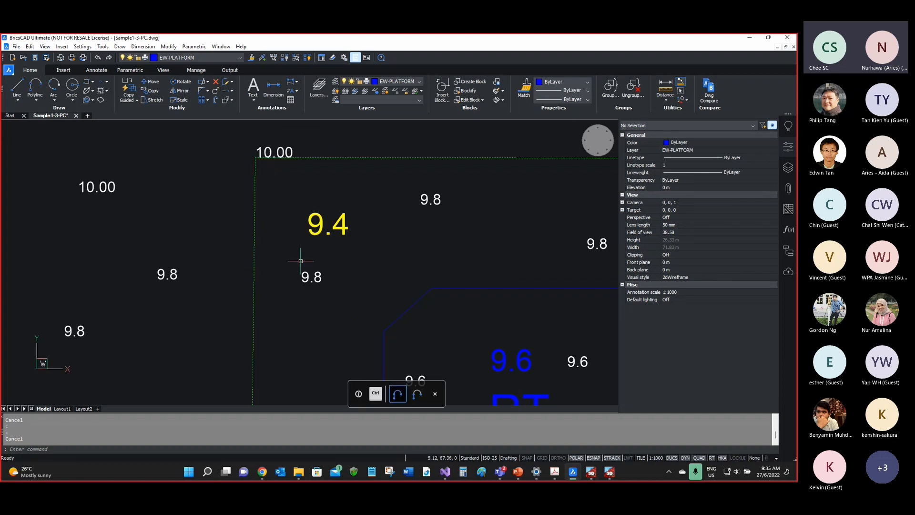
Step: Copy the yellow 9.4 level text to the site boundary's upper-left corner, using its lower-left corner as base point
left_click(307, 224)
left_click(153, 91)
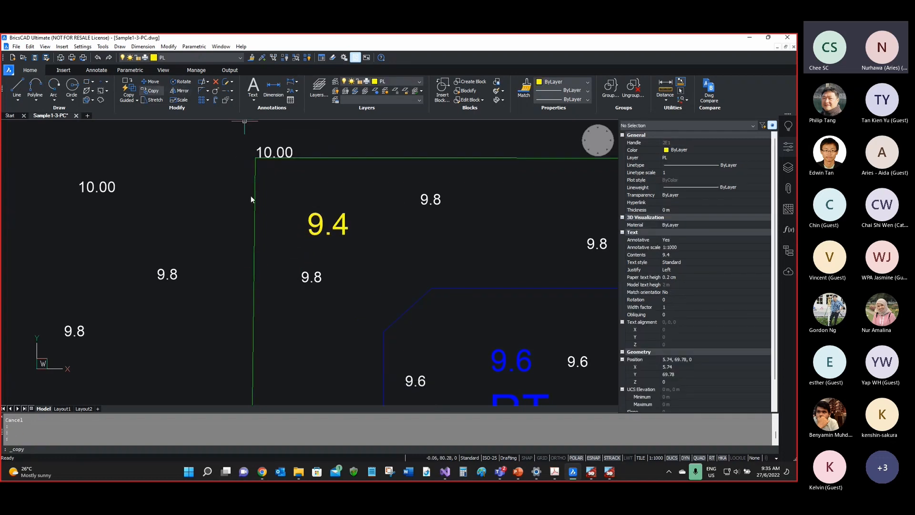
left_click(307, 233)
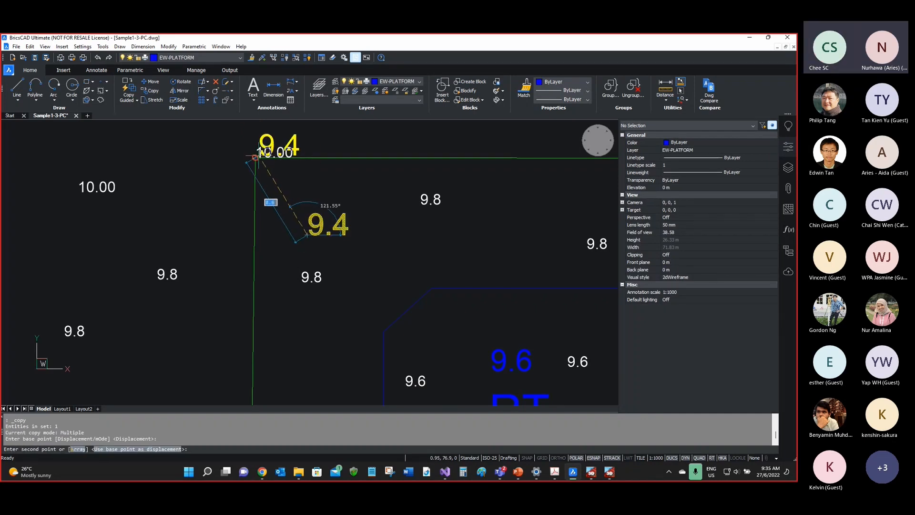
left_click(262, 140)
key("Escape")
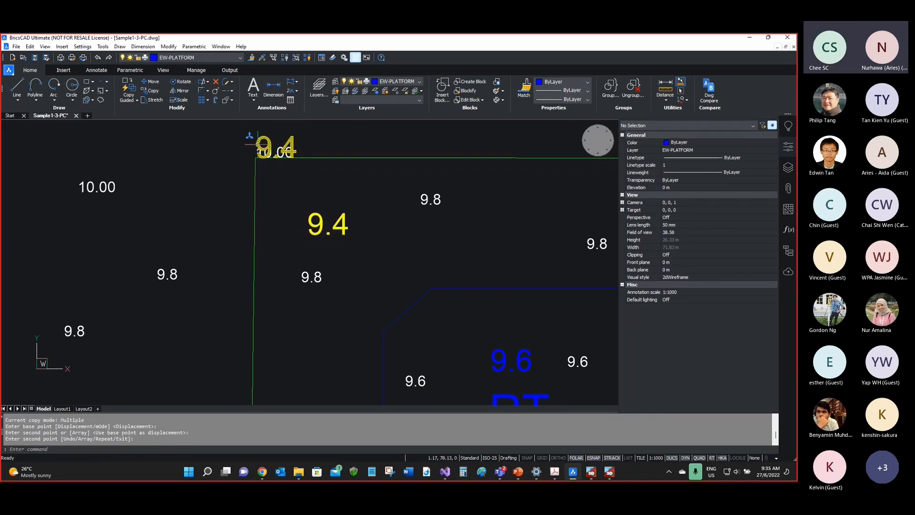
Step: Edit the copied yellow text at the boundary corner to read 10.0, and re-edit it to 0
double_click(270, 145)
type("10.0")
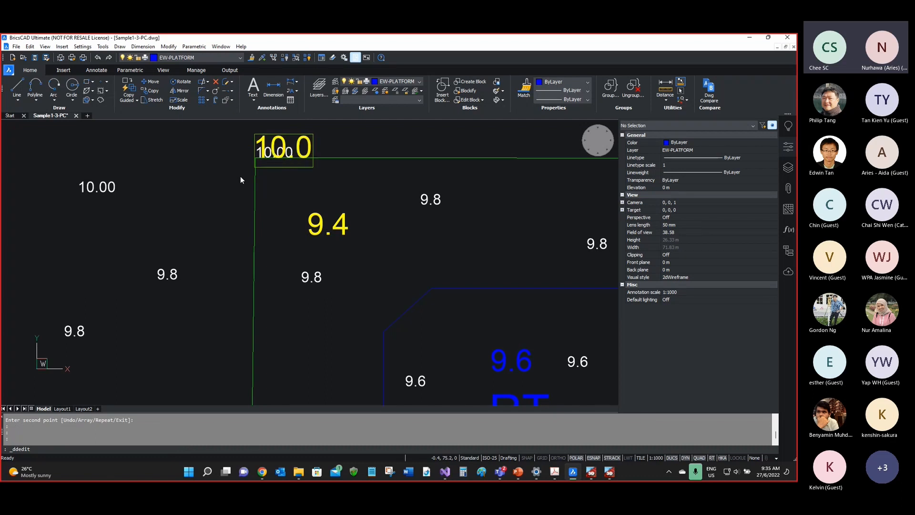
key("Return")
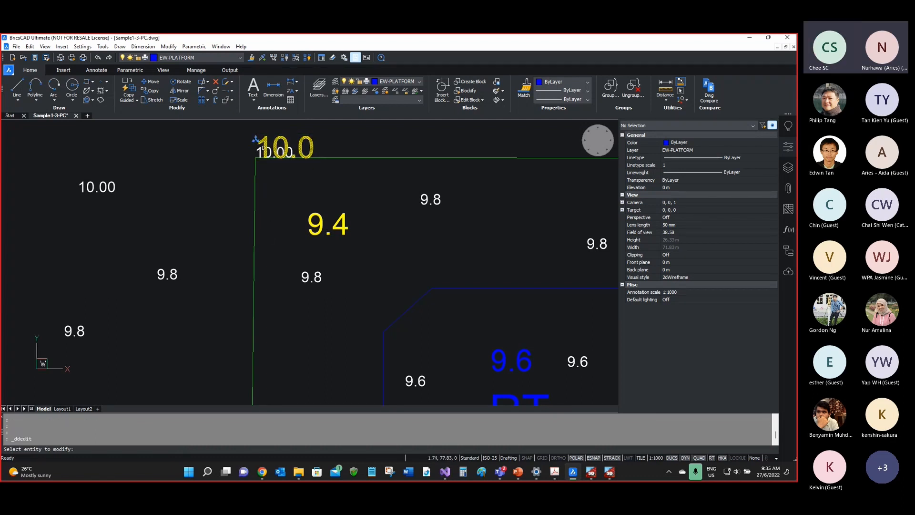
left_click(260, 139)
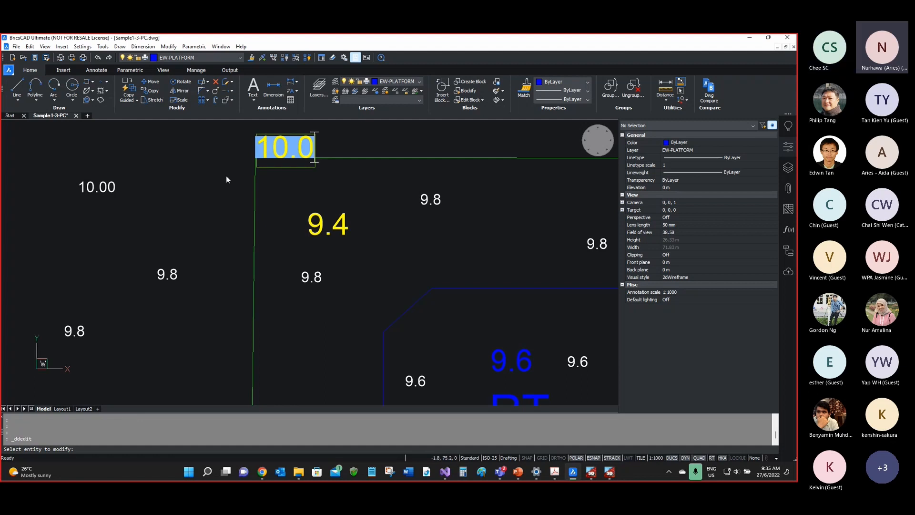
type("0")
key("Return")
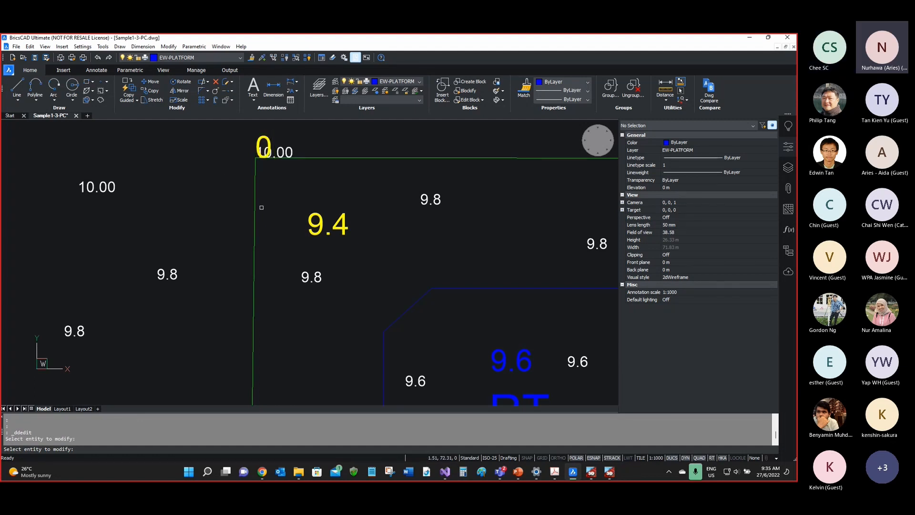
key("Escape")
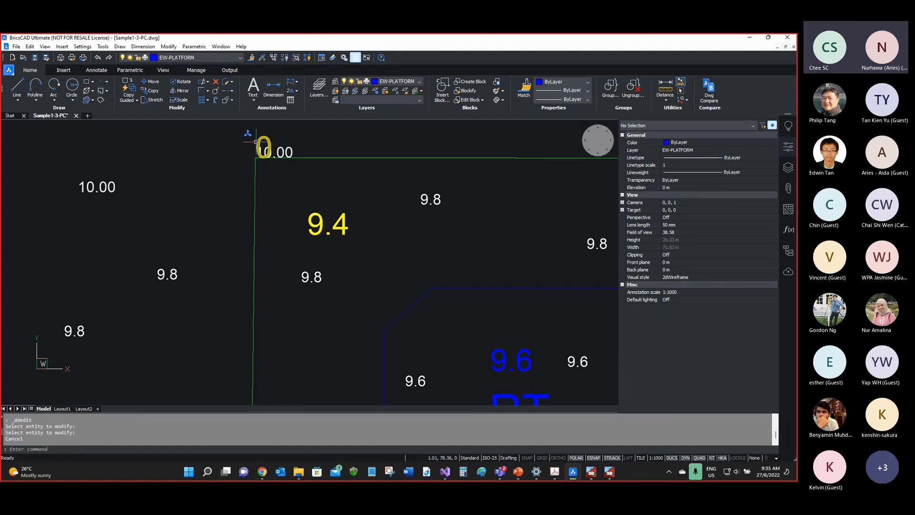
Step: Examine how the copied yellow 0 text sits on the boundary corner and delete it
left_click(260, 140)
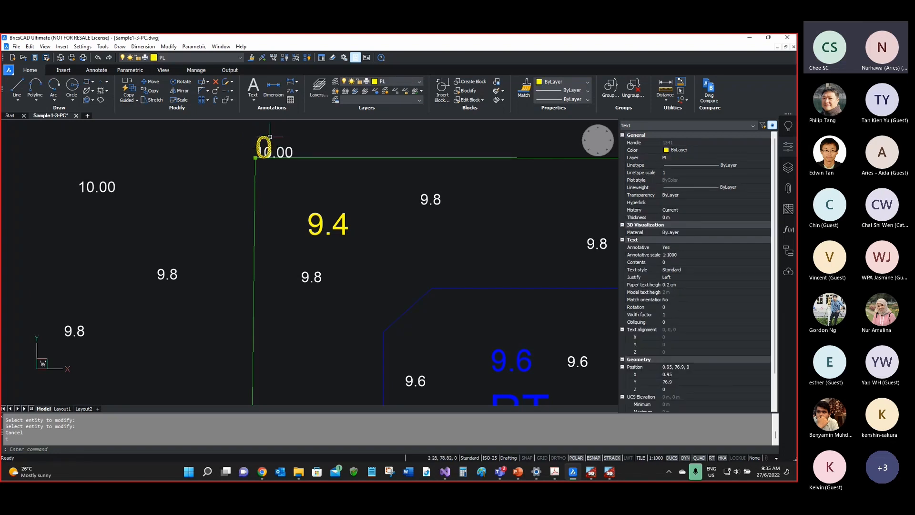
scroll(259, 138, "up", 4)
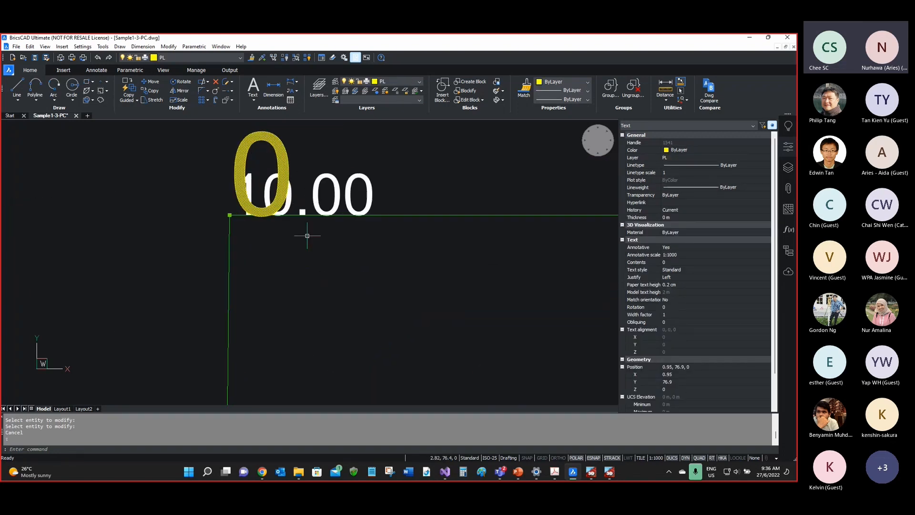
scroll(285, 283, "down", 3)
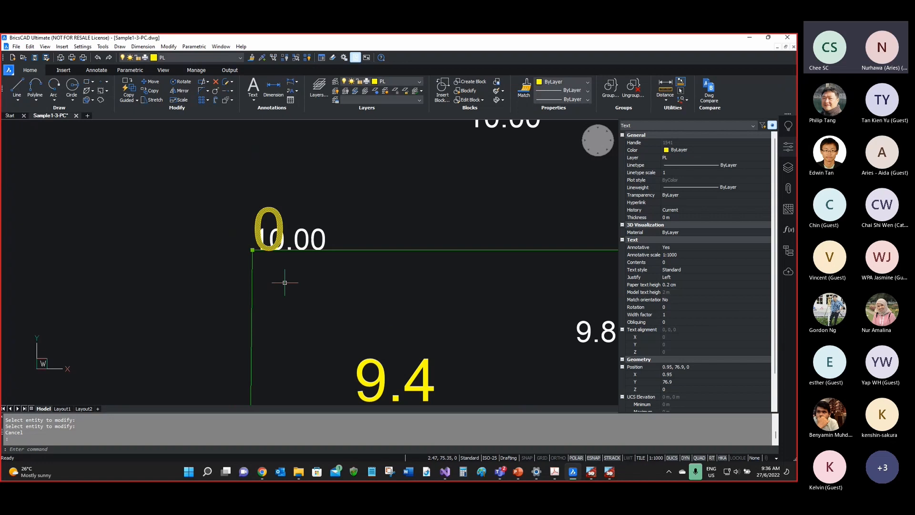
scroll(266, 220, "up", 2)
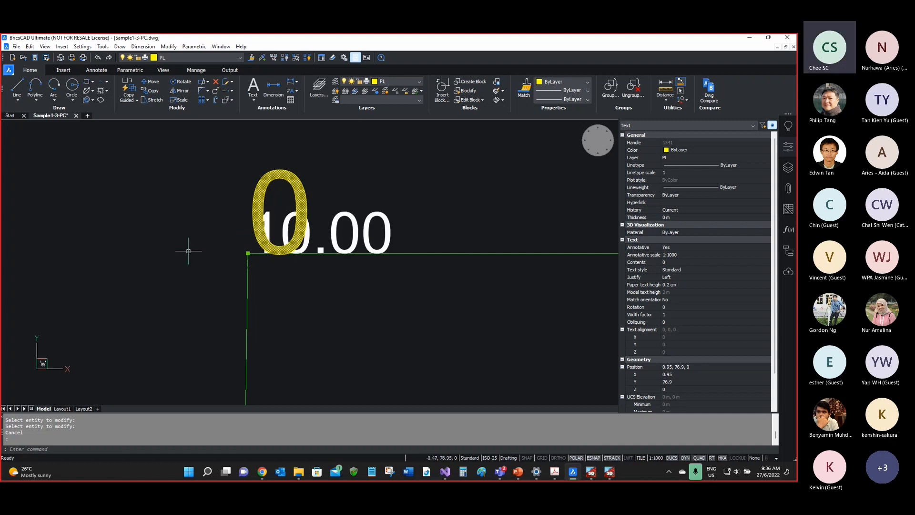
scroll(279, 215, "down", 2)
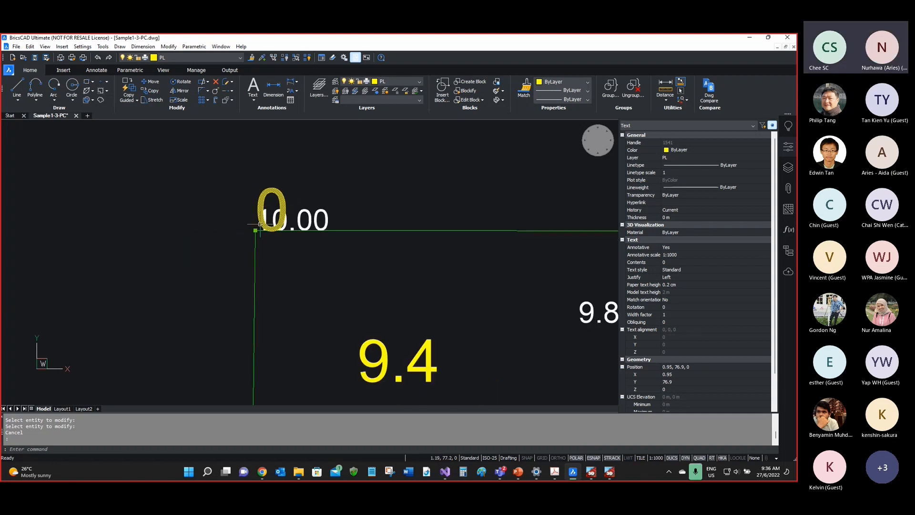
scroll(236, 213, "down", 2)
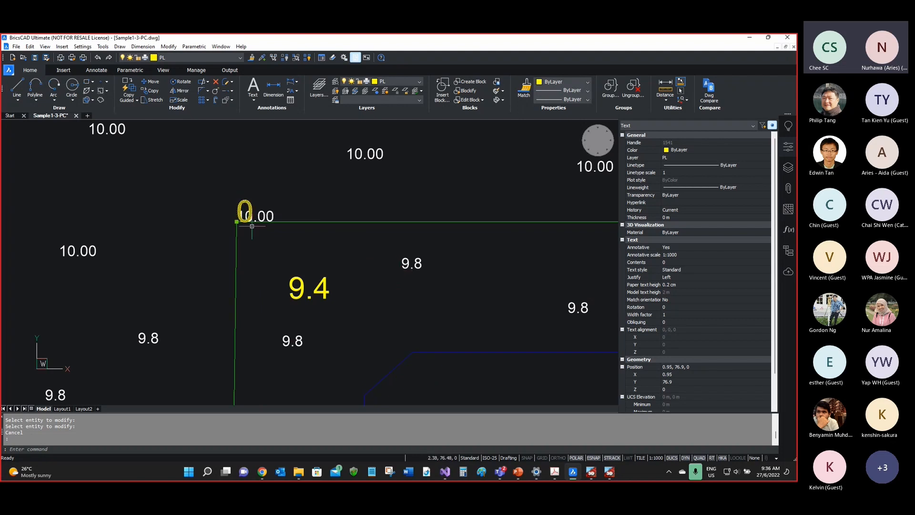
key("Delete")
scroll(242, 173, "down", 5)
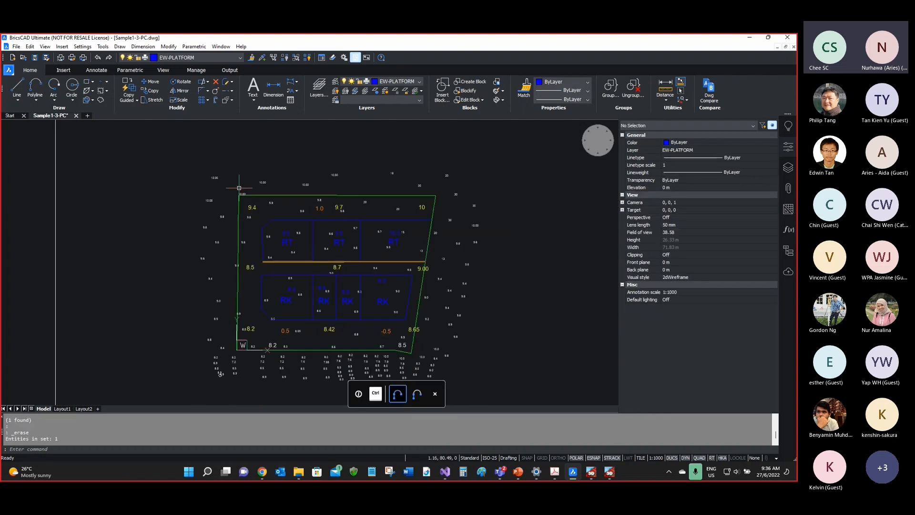
Step: Make the EW-CROADAREA layer current and turn it on
scroll(272, 335, "up", 1)
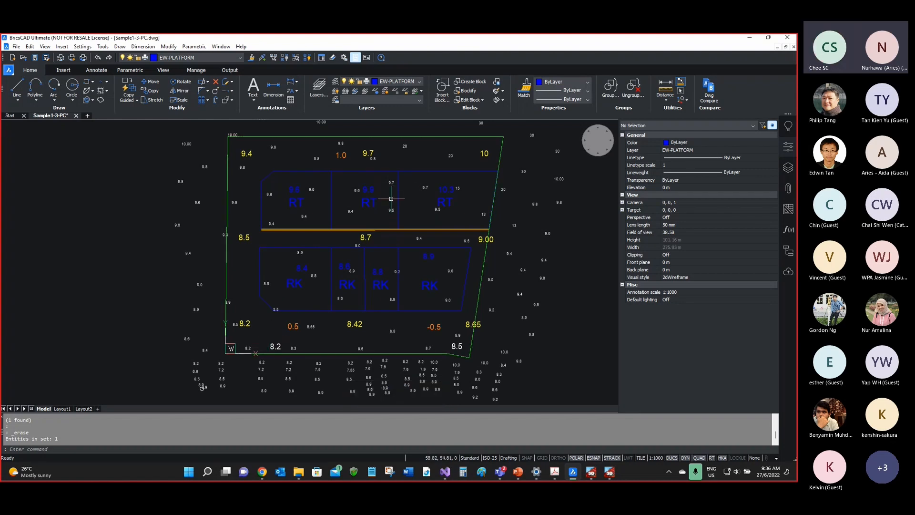
left_click(788, 168)
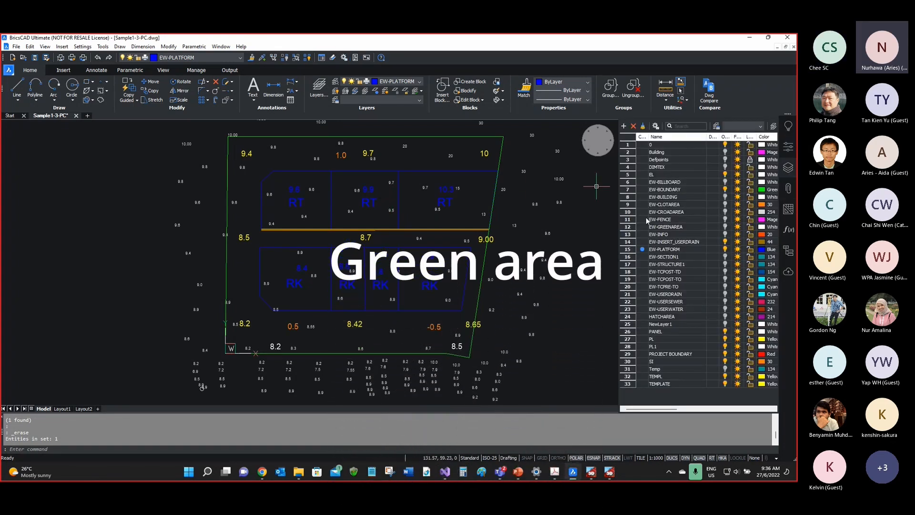
double_click(643, 213)
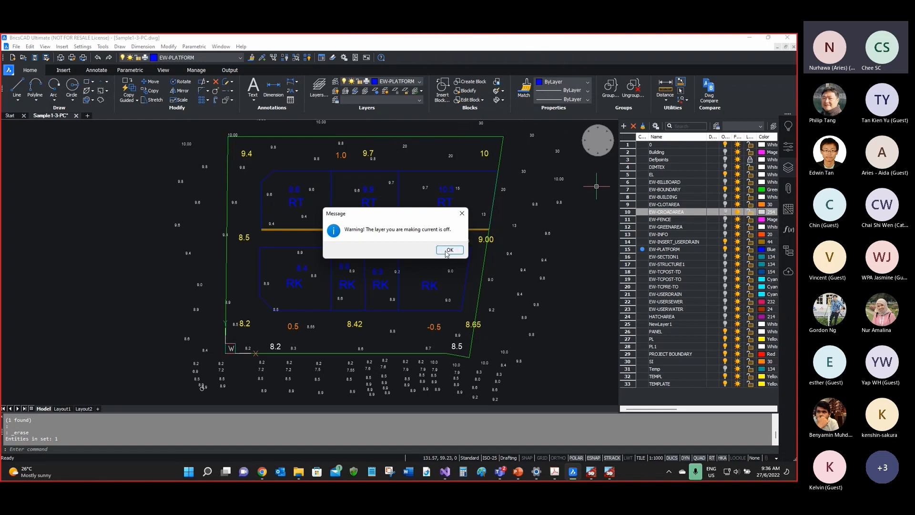
key("Return")
left_click(725, 212)
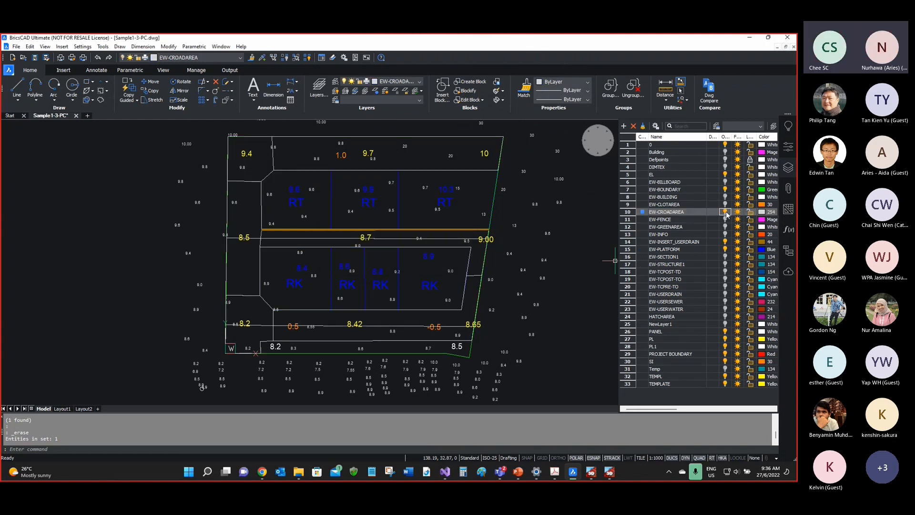
Step: Make the EW-GREENAREA layer current and turn it on
double_click(642, 229)
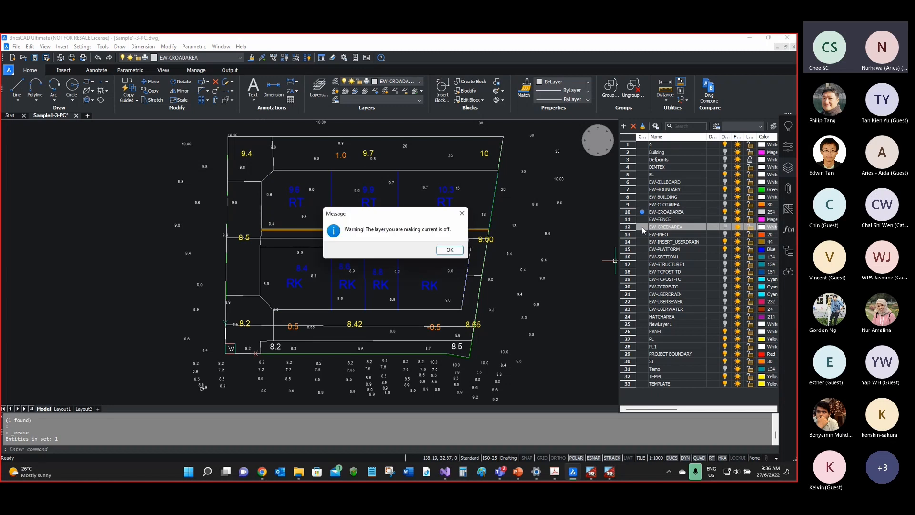
left_click(447, 249)
left_click(725, 227)
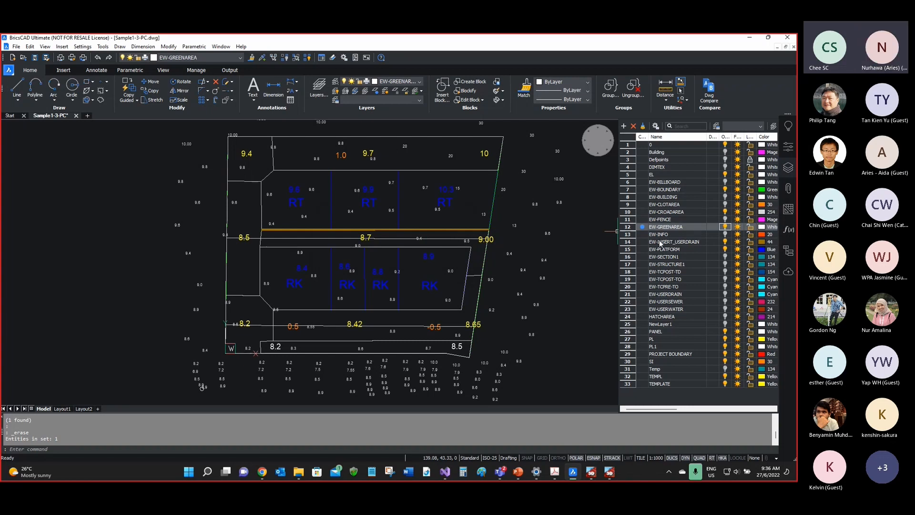
Step: Switch the EW-CLOTAREA layer on and back off, and turn off the EW-CROADAREA layer
left_click(725, 205)
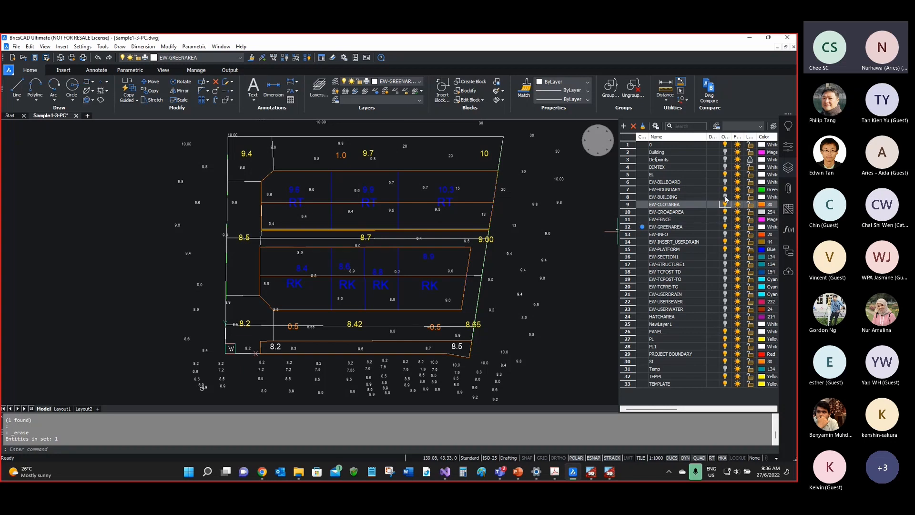
left_click(725, 199)
left_click(725, 199)
left_click(726, 207)
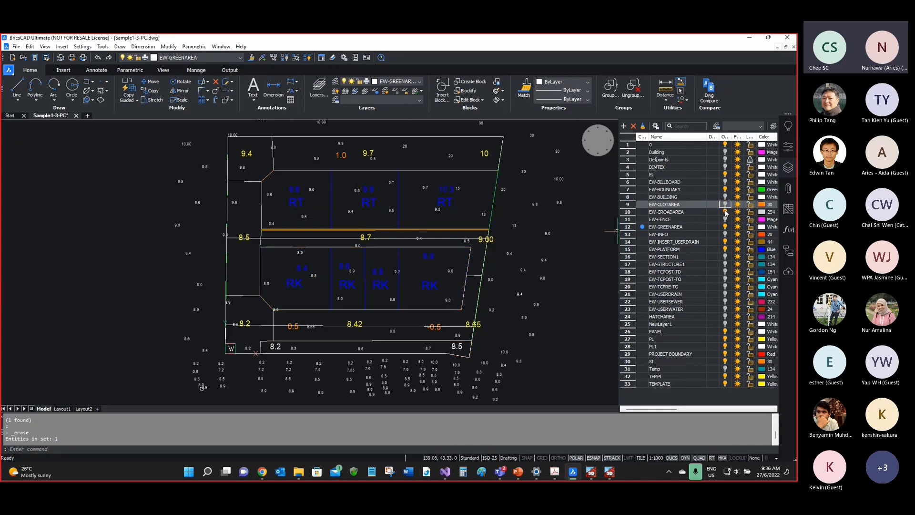
left_click(724, 214)
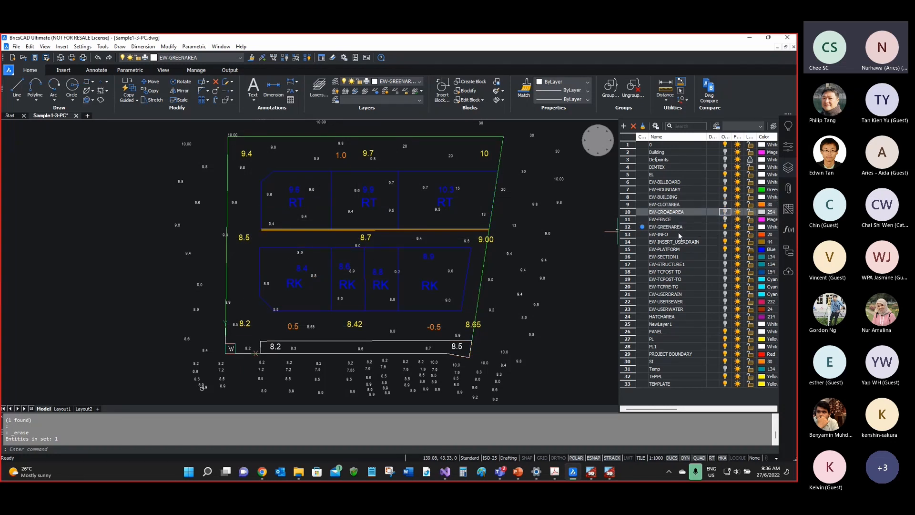
Step: Check the layer and the closed property of the green area outline along the site's lower boundary
double_click(659, 228)
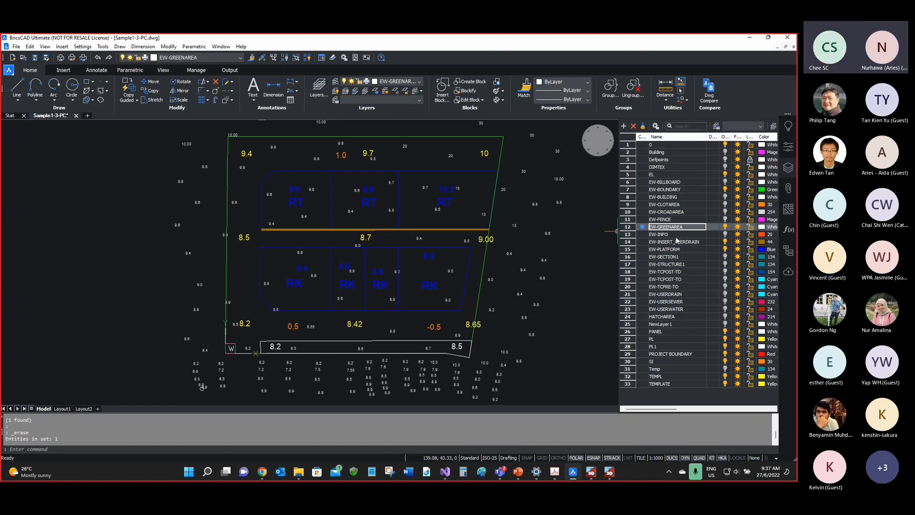
left_click(446, 349)
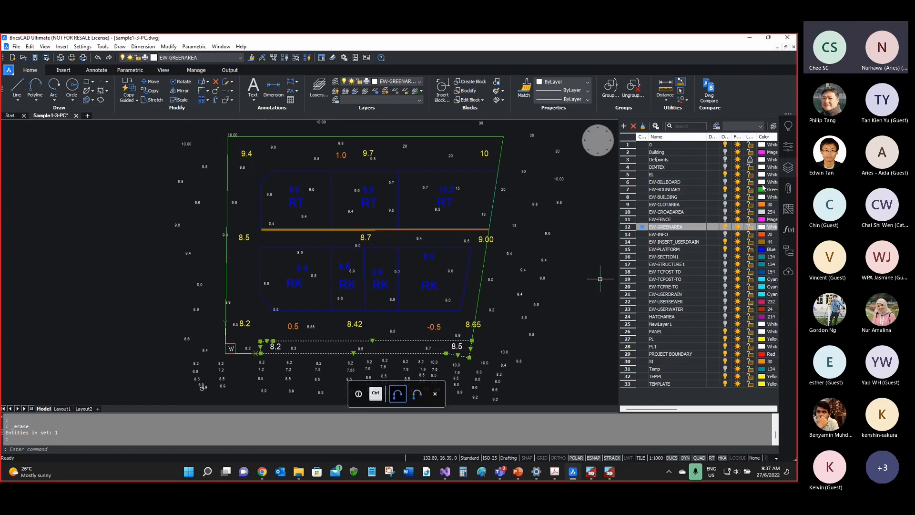
left_click(787, 147)
left_click(652, 159)
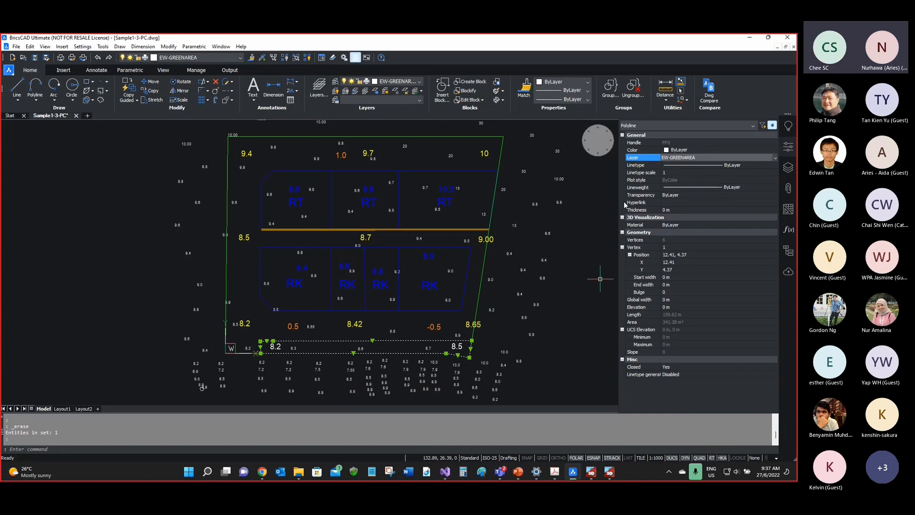
left_click(659, 368)
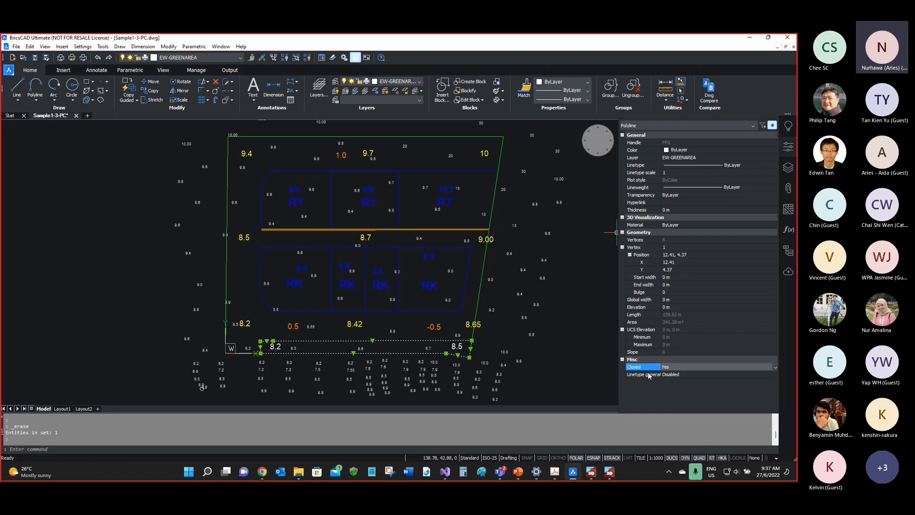
key("Escape")
Step: Inspect the large 8.2 and 8.5 level texts inside the green area outline and check their layer
left_click(376, 341)
scroll(371, 339, "up", 6)
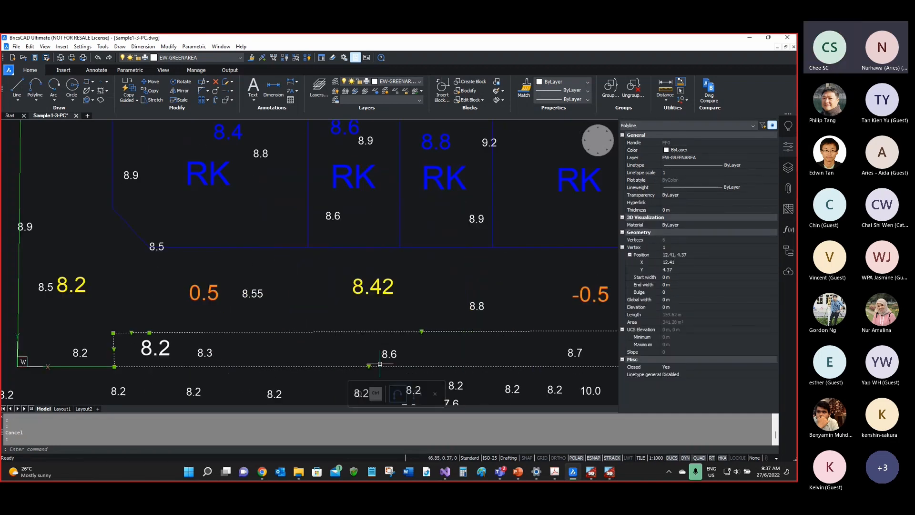
scroll(337, 342, "down", 2)
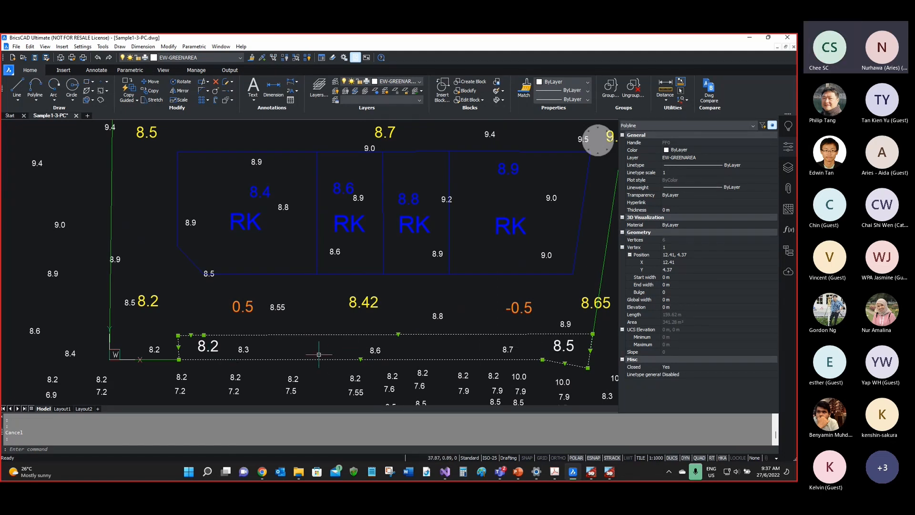
mouse_move(235, 339)
scroll(168, 358, "up", 3)
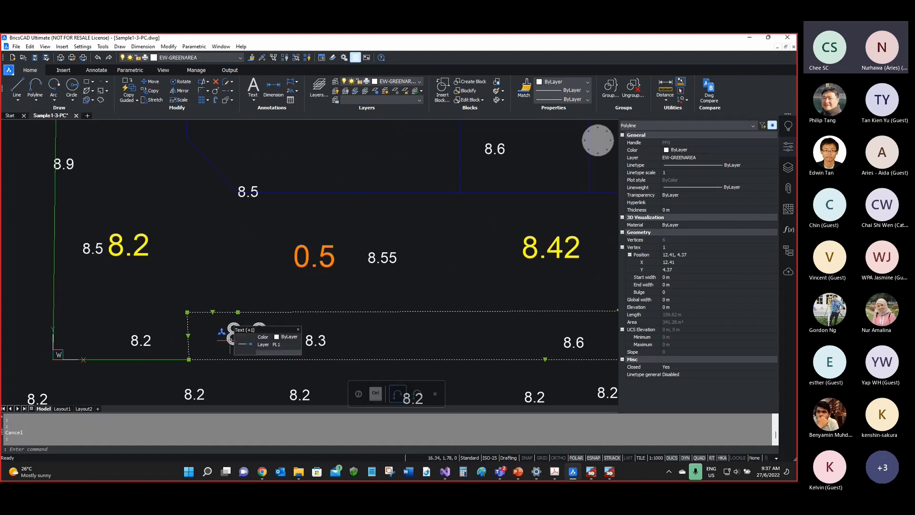
left_click(226, 339)
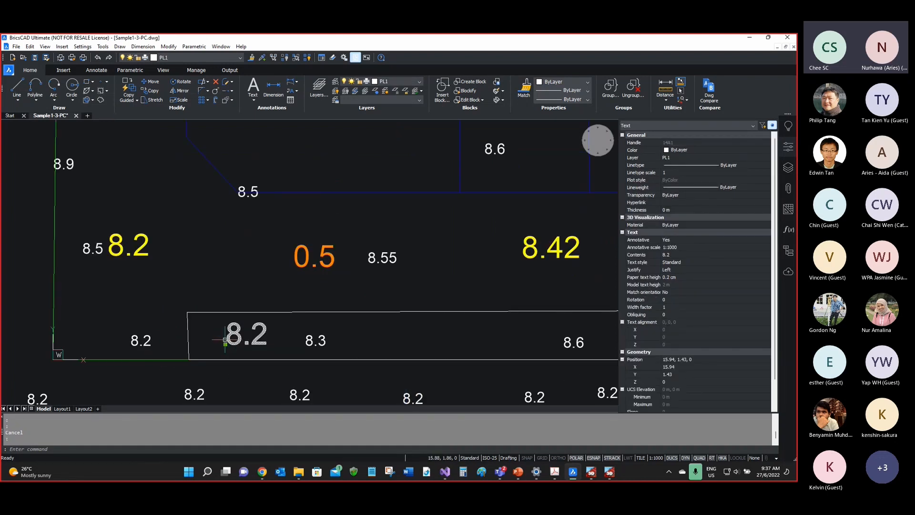
scroll(226, 339, "down", 4)
left_click(466, 335)
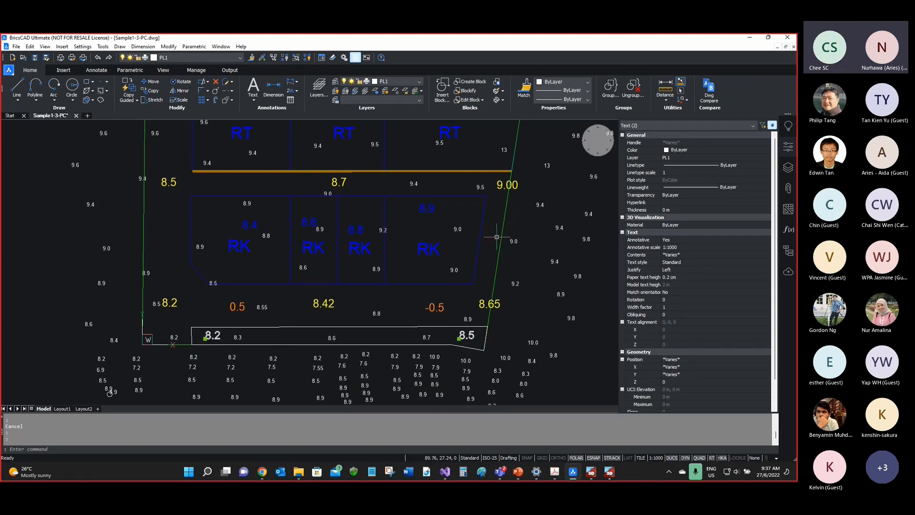
left_click(639, 158)
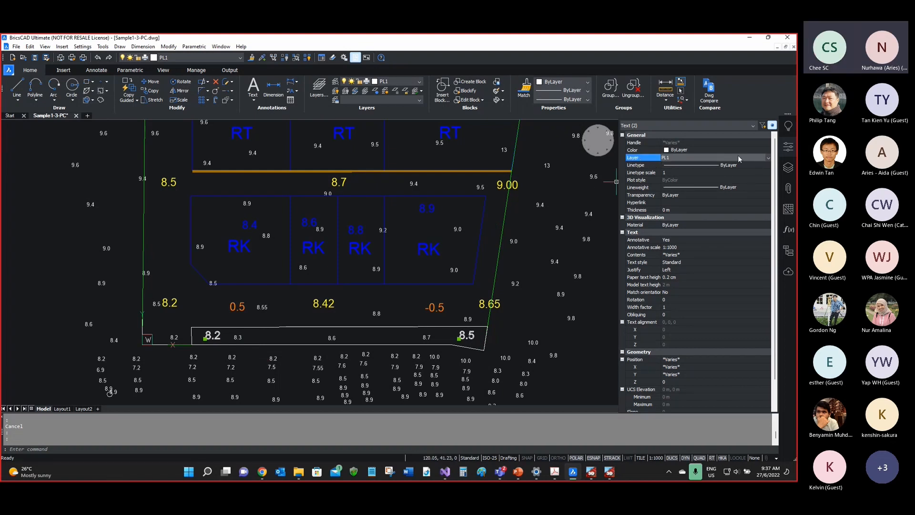
left_click(768, 161)
left_click(768, 160)
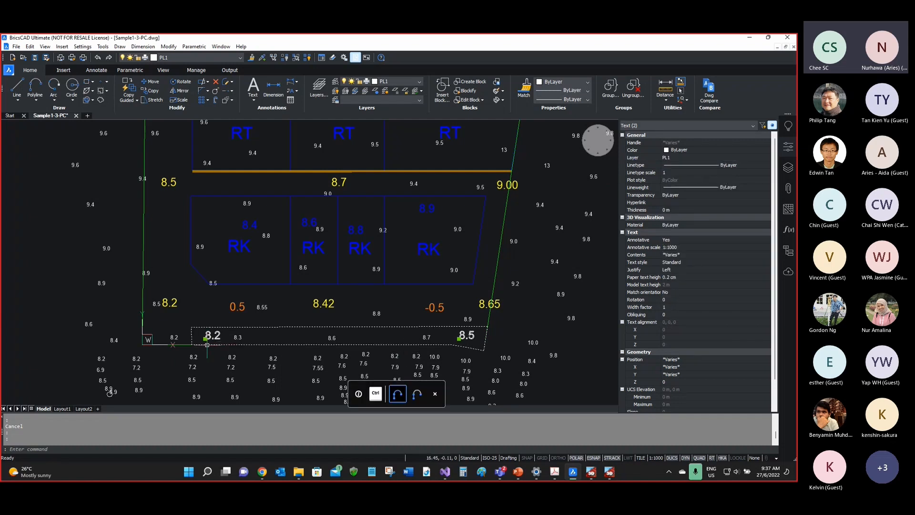
Step: Deselect the two level texts and look over the whole site plan within its title block frame
mouse_move(168, 309)
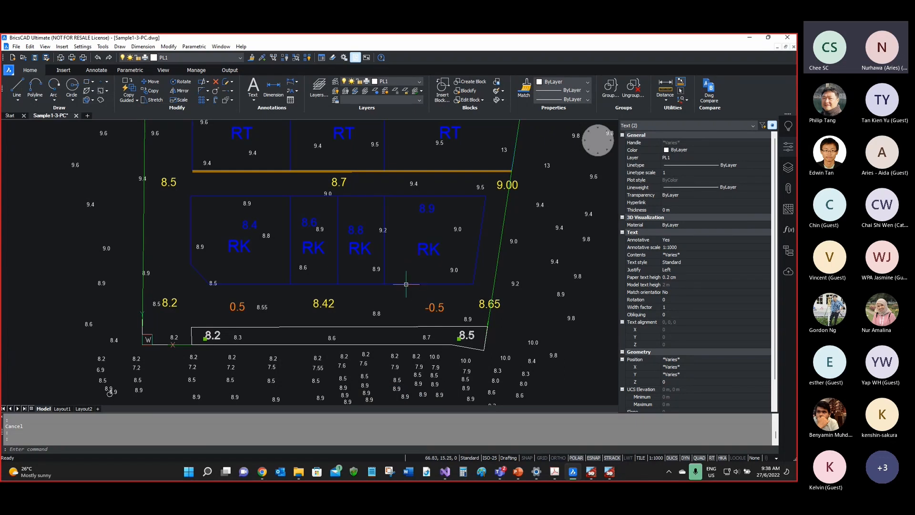
scroll(396, 283, "down", 5)
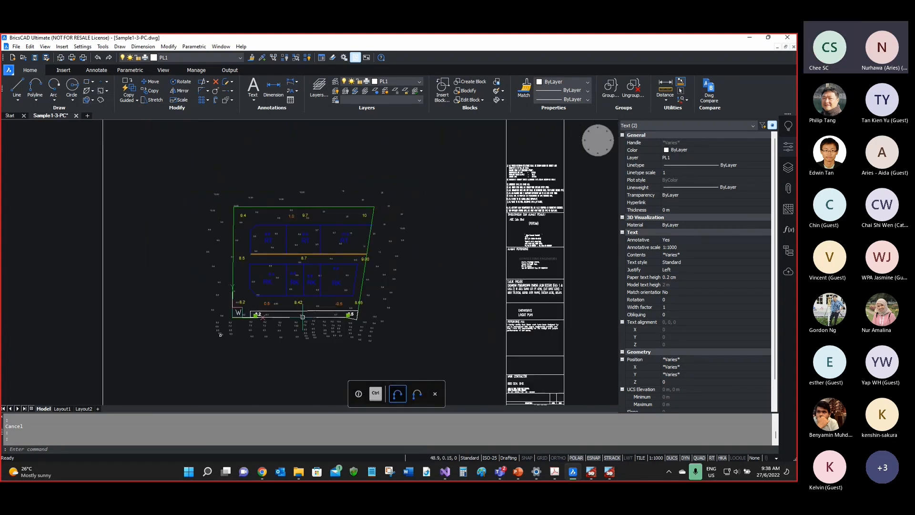
key("Escape")
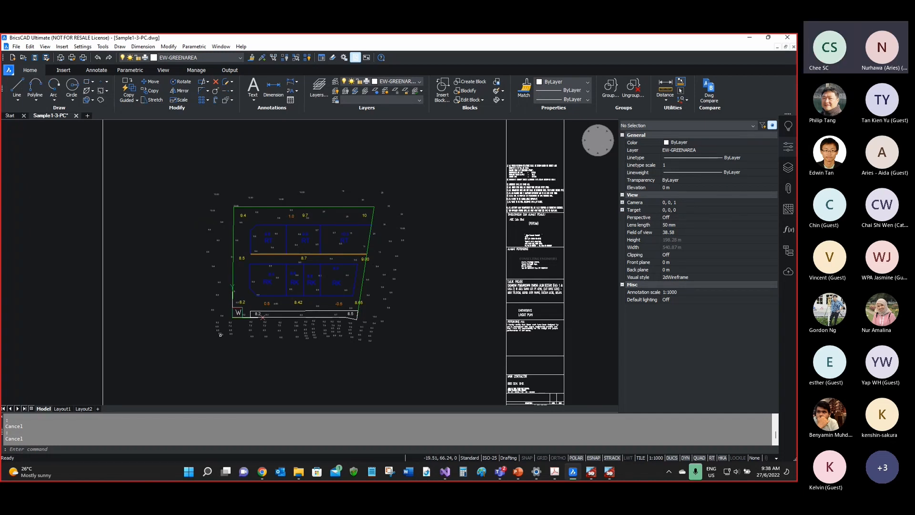
scroll(204, 222, "down", 2)
scroll(209, 222, "down", 1)
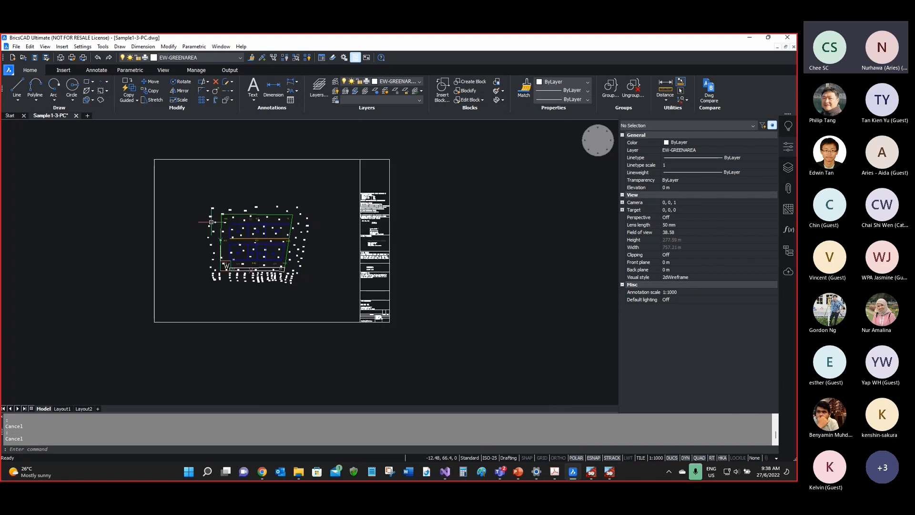
scroll(211, 222, "up", 1)
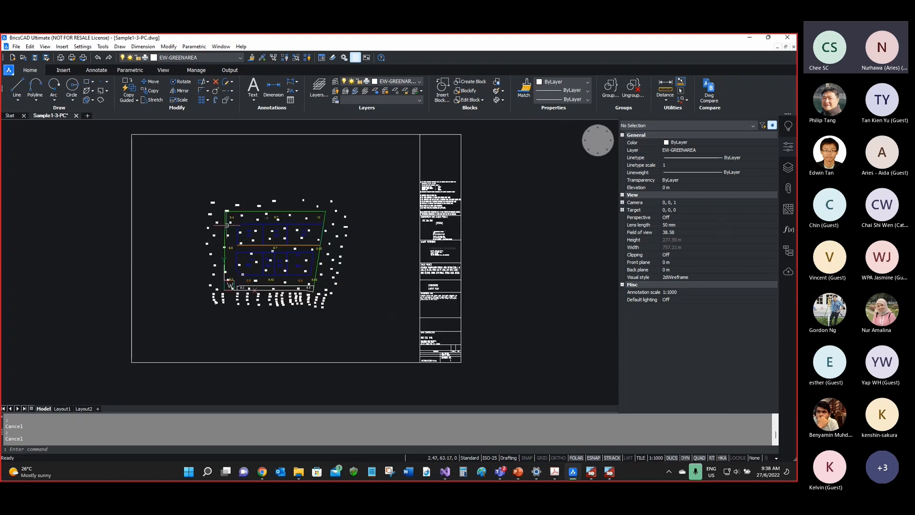
scroll(241, 242, "down", 1, "ctrl")
scroll(299, 204, "down", 1, "ctrl")
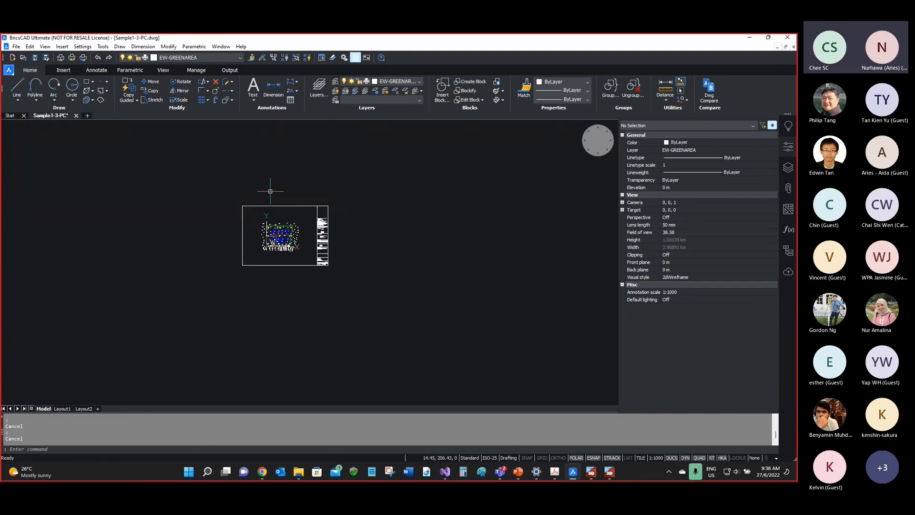
Step: Copy the whole site plan with its level texts to three free spots outside the title block frame
left_click(153, 91)
left_click(253, 213)
left_click(319, 271)
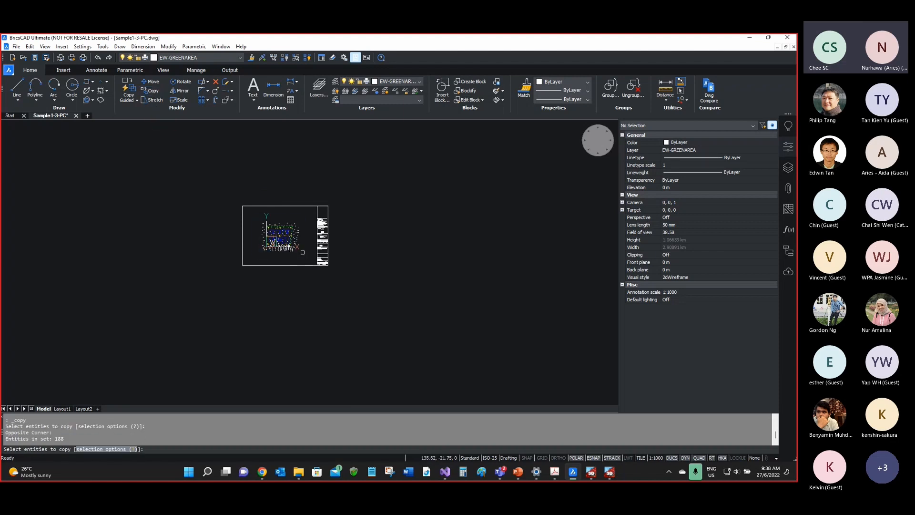
left_click(304, 252)
left_click(217, 218)
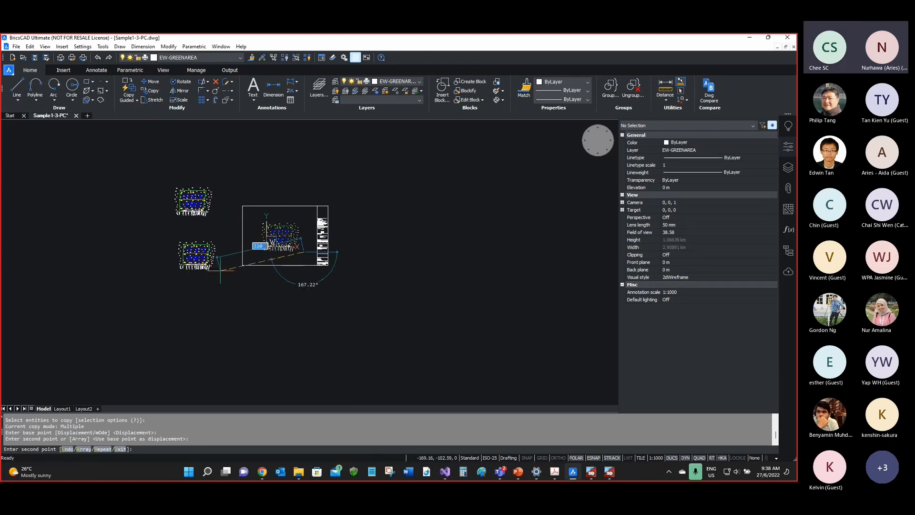
left_click(214, 302)
left_click(346, 340)
key("Escape")
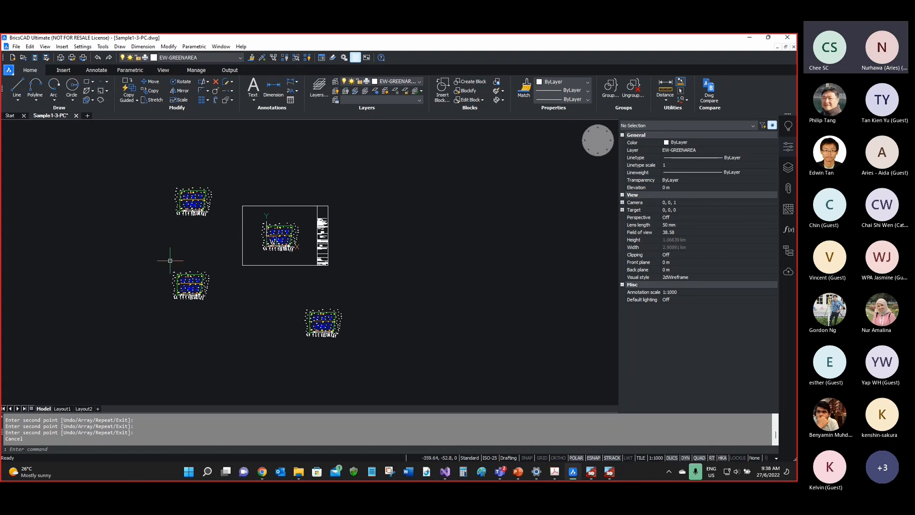
Step: Erase the three site plan copies outside the title block frame
mouse_move(321, 300)
left_click_drag(149, 166, 228, 332)
key("Delete")
left_click_drag(261, 290, 346, 343)
key("Delete")
scroll(284, 238, "up", 6)
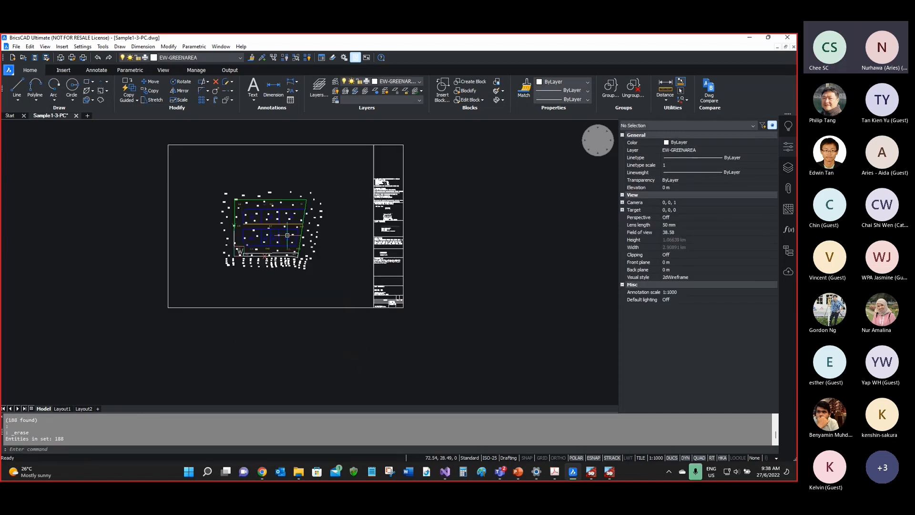
scroll(257, 261, "down", 1)
scroll(238, 211, "up", 1)
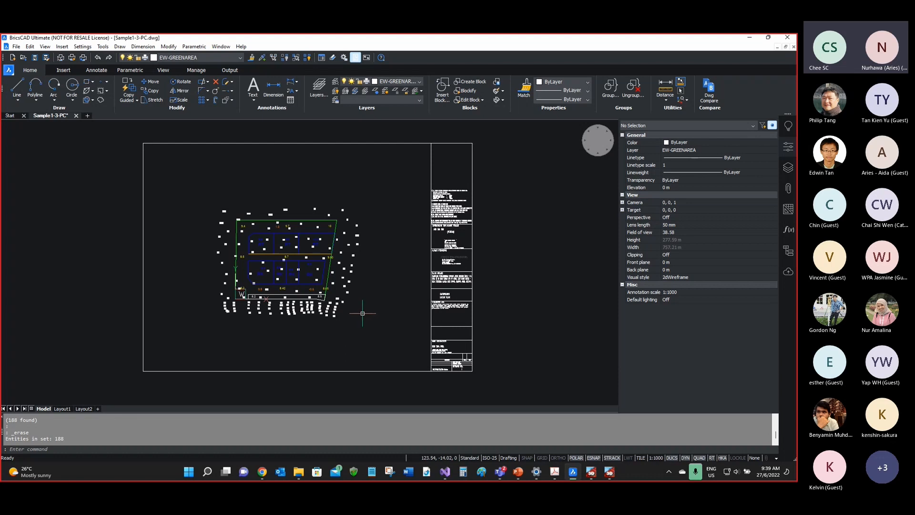
scroll(363, 314, "down", 3)
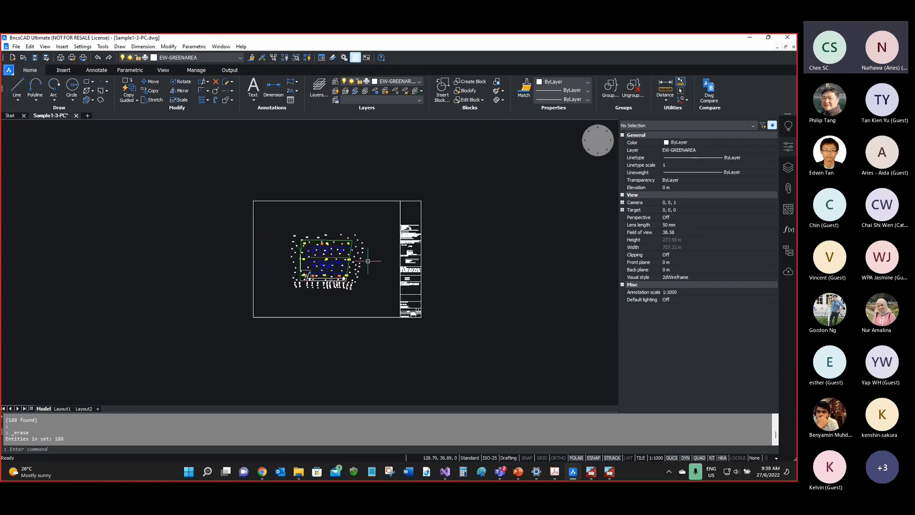
scroll(364, 315, "up", 3)
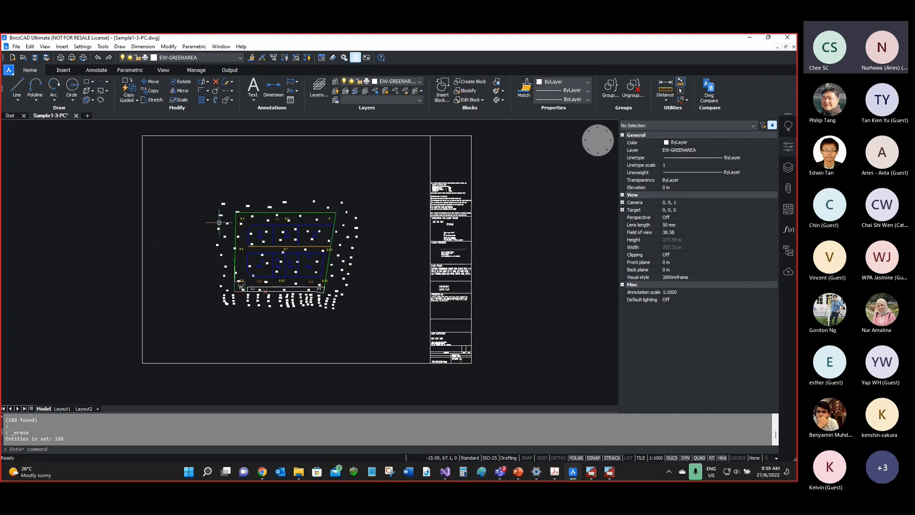
Step: Close the Sample1-3-PC drawing without saving its changes and minimise BricsCAD to reach the desktop
left_click(16, 46)
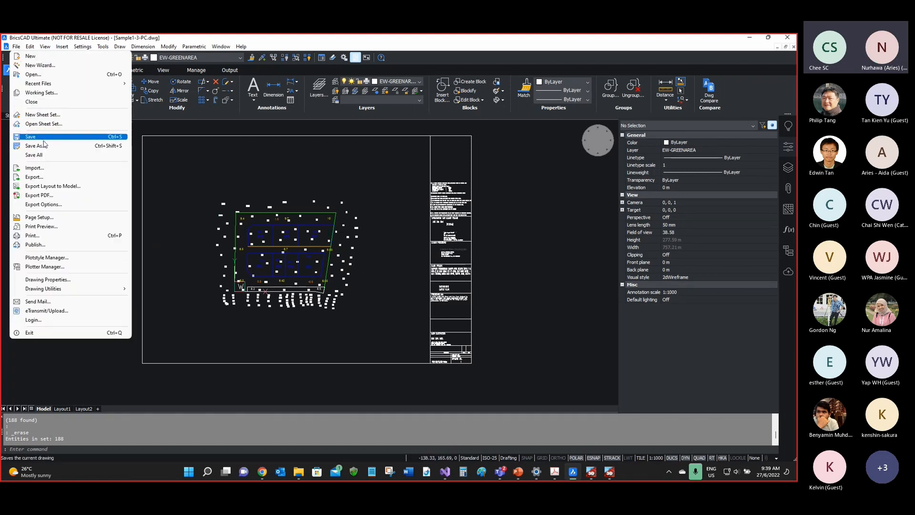
left_click(229, 167)
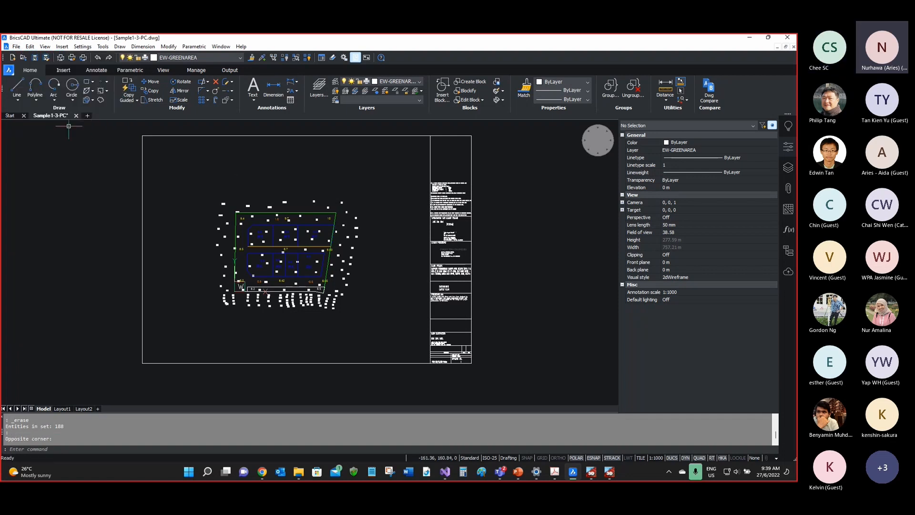
left_click(76, 116)
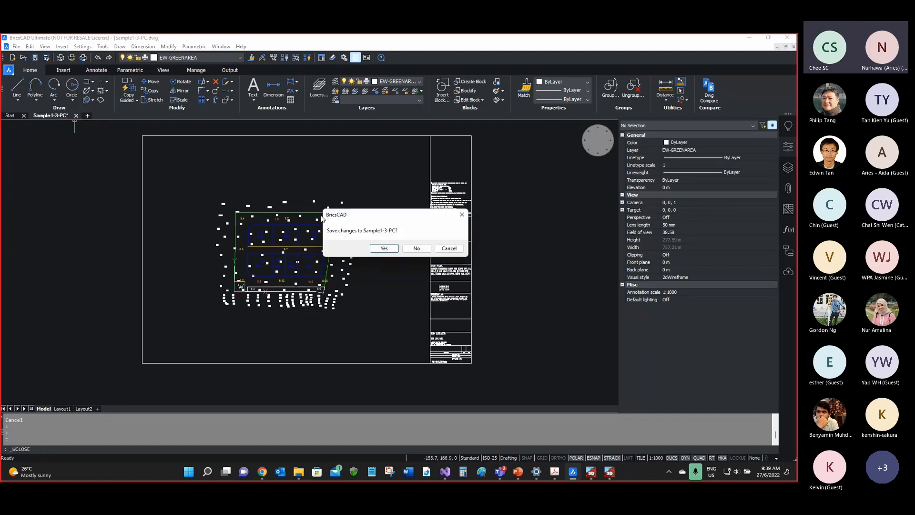
left_click_drag(385, 215, 363, 191)
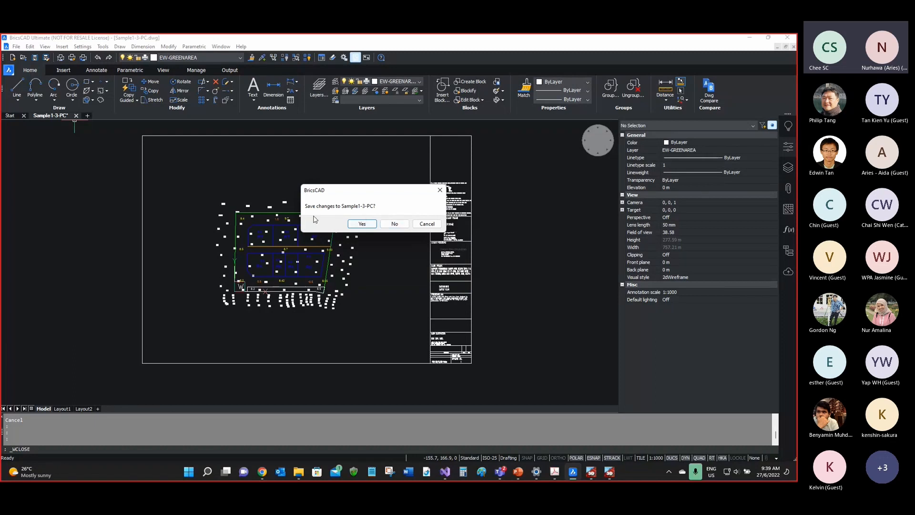
left_click(393, 224)
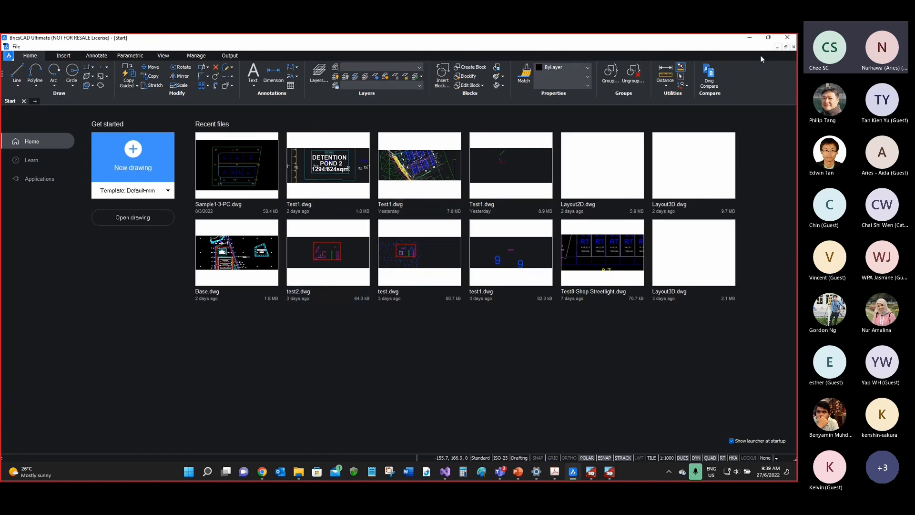
left_click(749, 39)
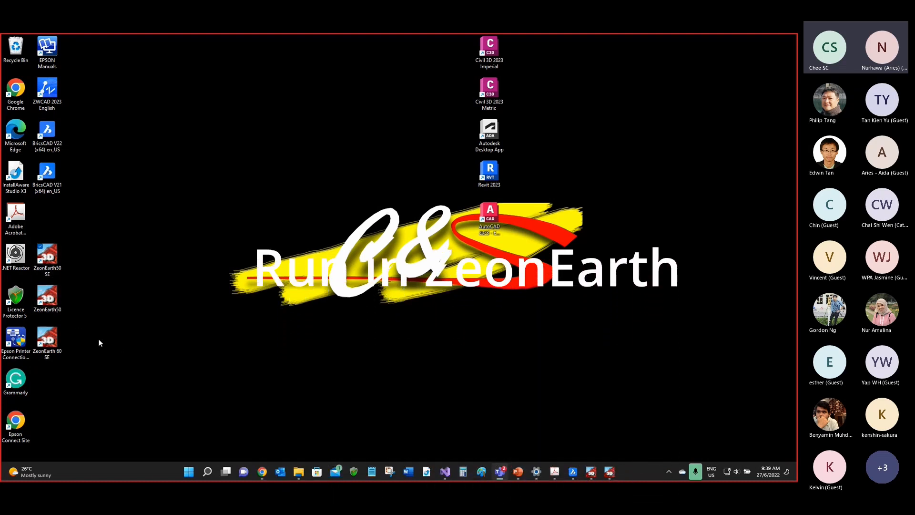
Step: Launch ZeonEarth50 from the desktop and continue without registration
double_click(47, 298)
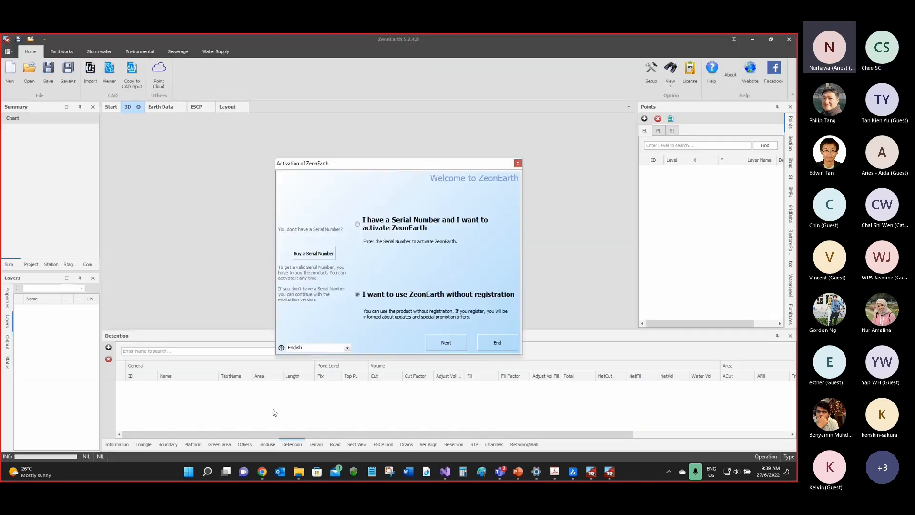
left_click_drag(389, 163, 368, 143)
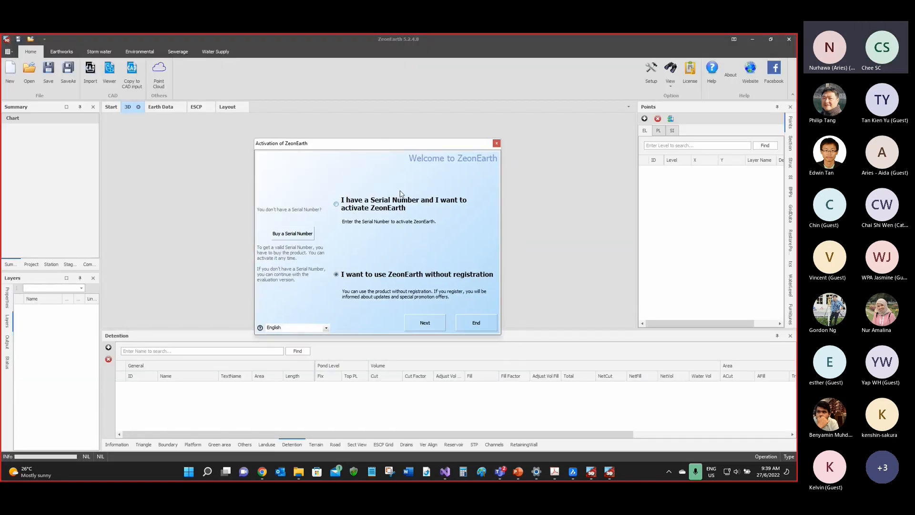
left_click(422, 321)
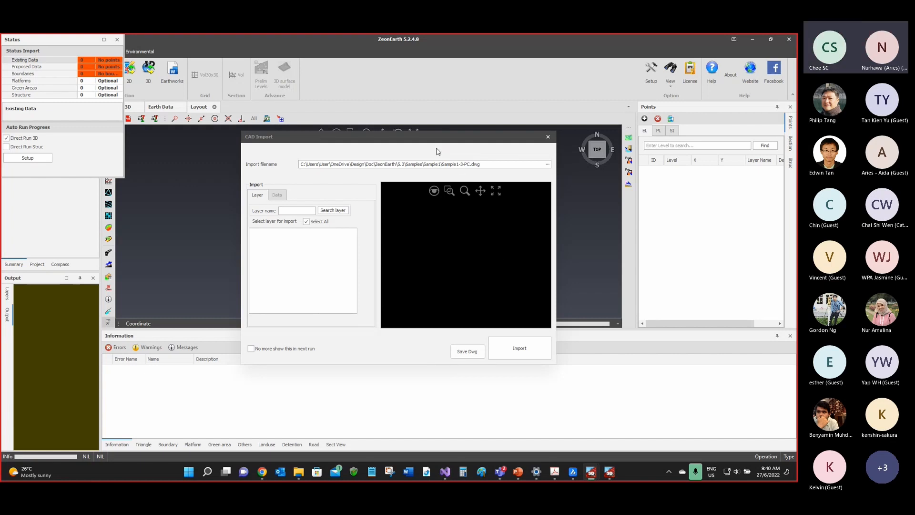
left_click(412, 135)
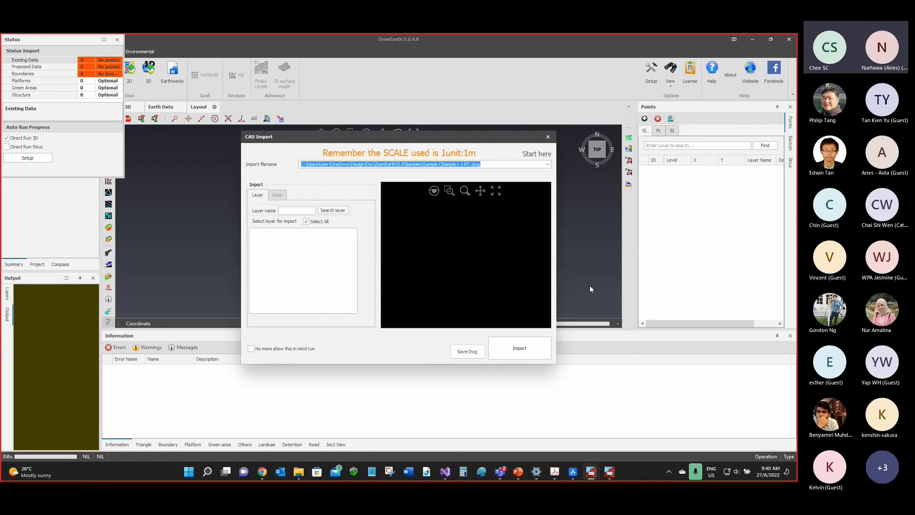
left_click(390, 471)
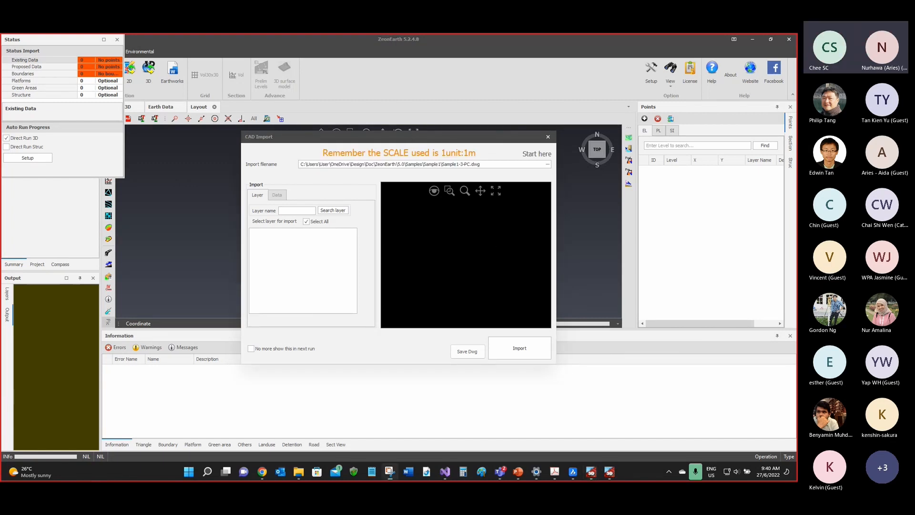
left_click(205, 150)
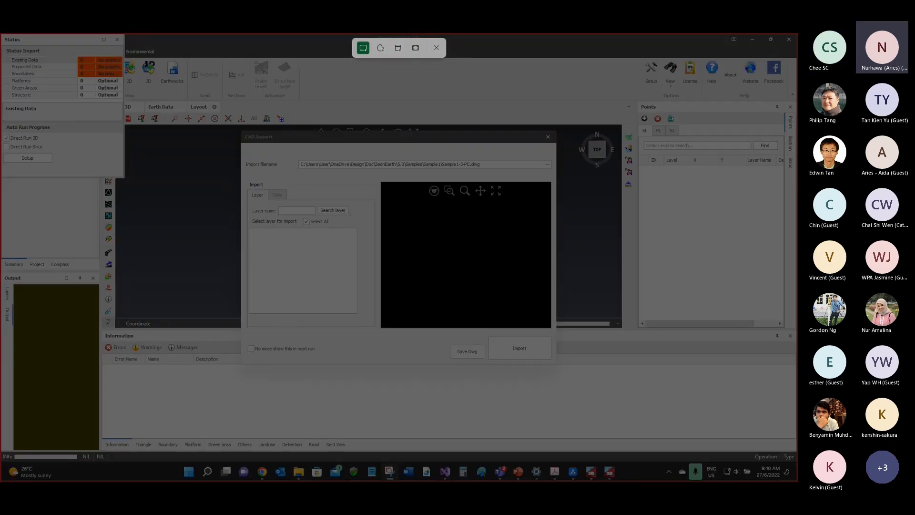
key("Escape")
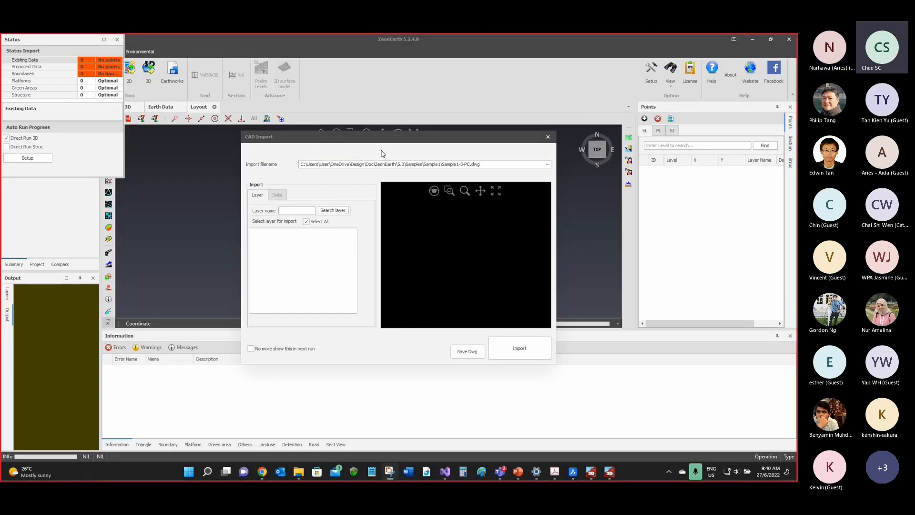
left_click_drag(376, 140, 371, 138)
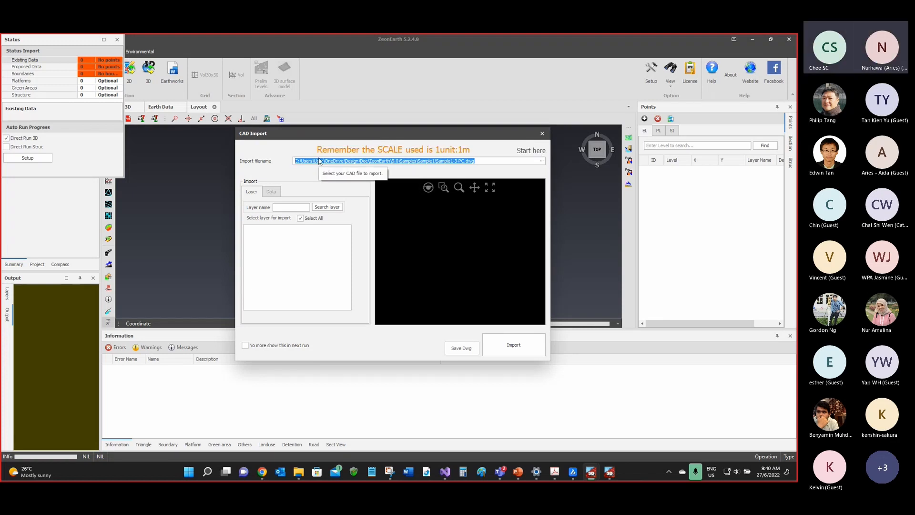
Step: Browse for the CAD import file in the Doc > ZeonEarth > 5.0 > Samples folder
left_click(542, 163)
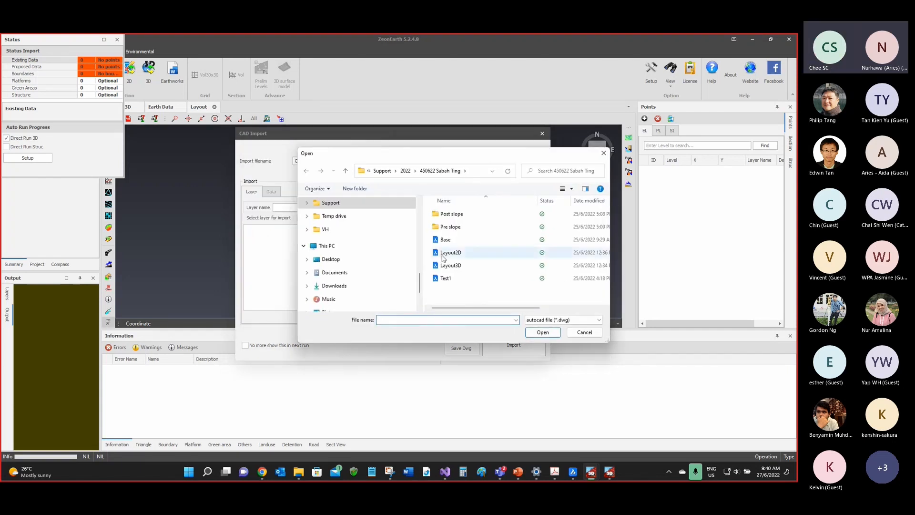
scroll(419, 275, "up", 1)
scroll(420, 274, "up", 10)
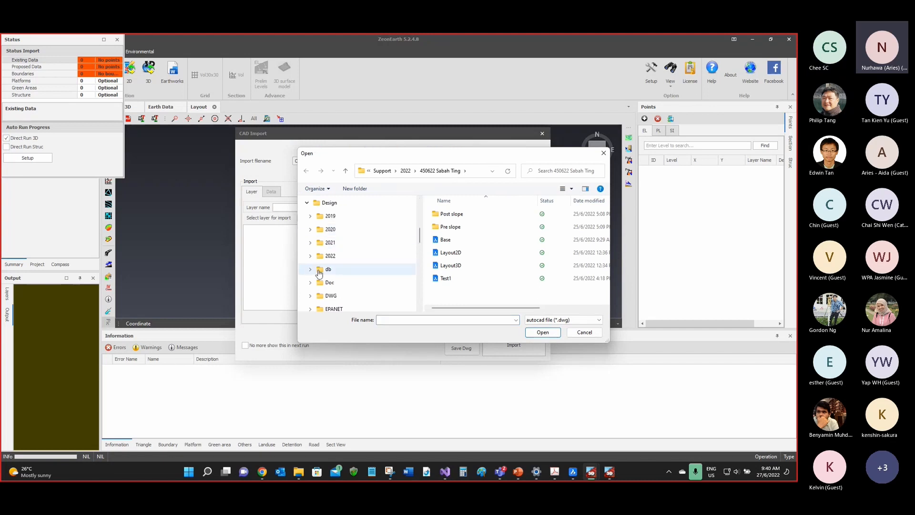
left_click(310, 282)
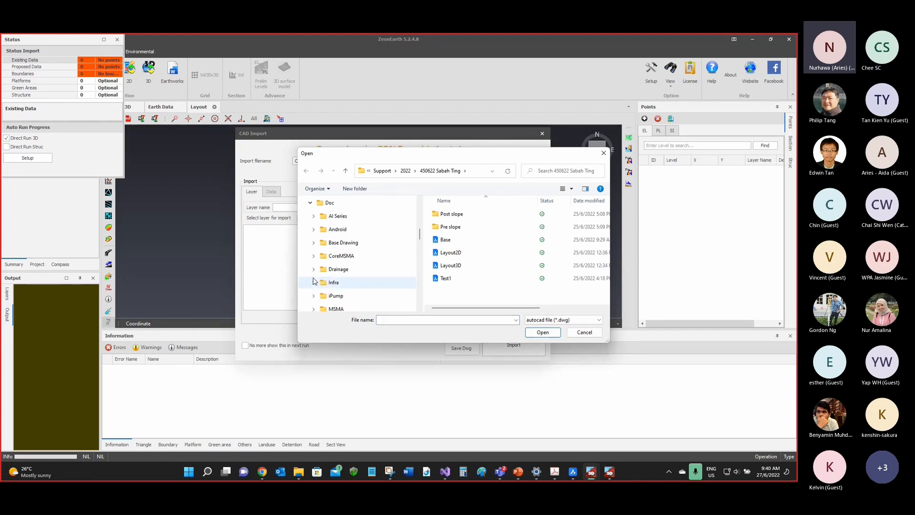
scroll(314, 281, "down", 10)
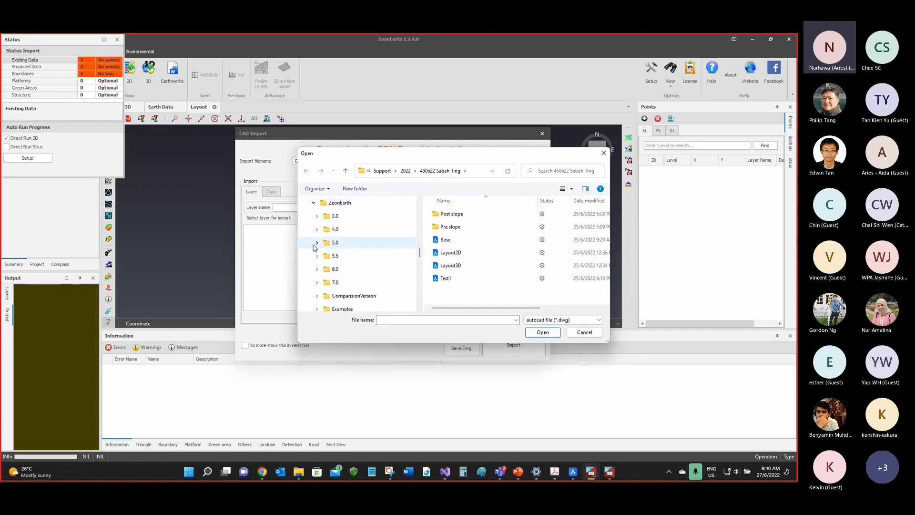
left_click(316, 242)
left_click(341, 229)
scroll(362, 238, "down", 1)
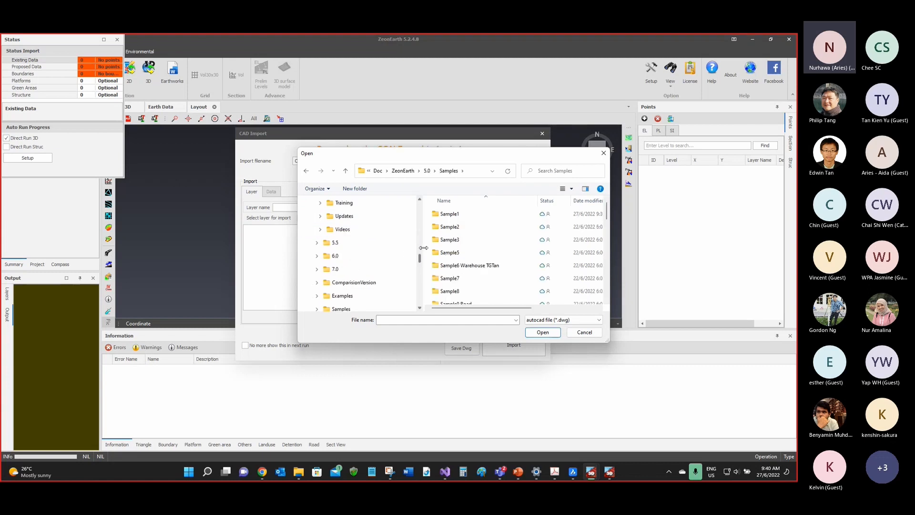
Step: Load the Sample1-3-PC drawing from the Sample1 folder as the file for the CAD import
double_click(448, 214)
scroll(479, 267, "down", 5)
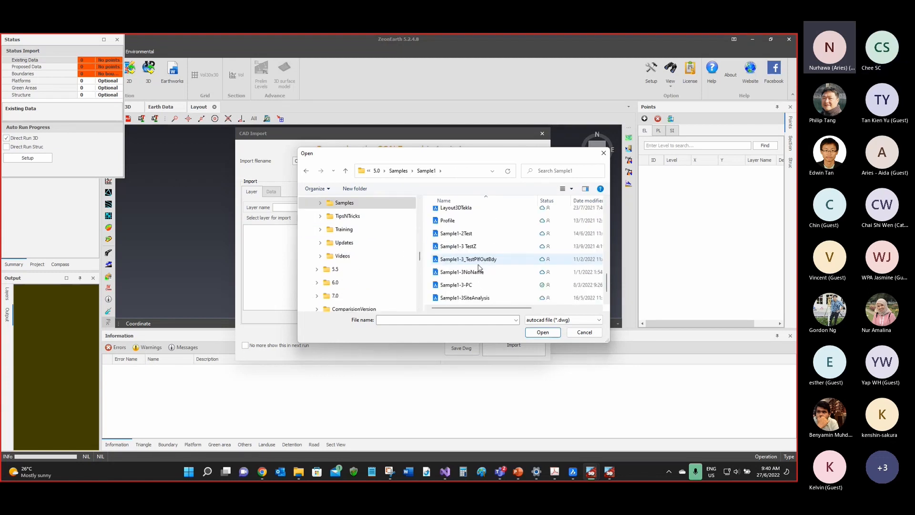
scroll(479, 267, "down", 1)
left_click(479, 260)
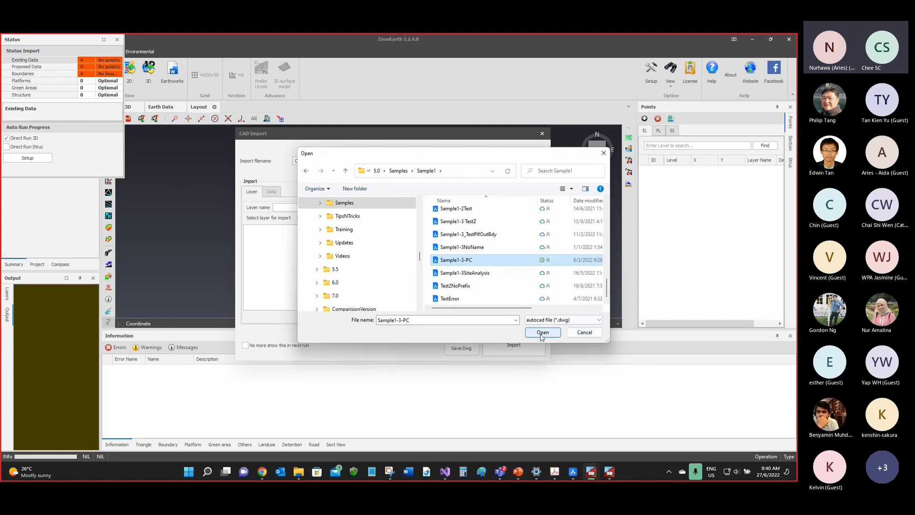
left_click(542, 333)
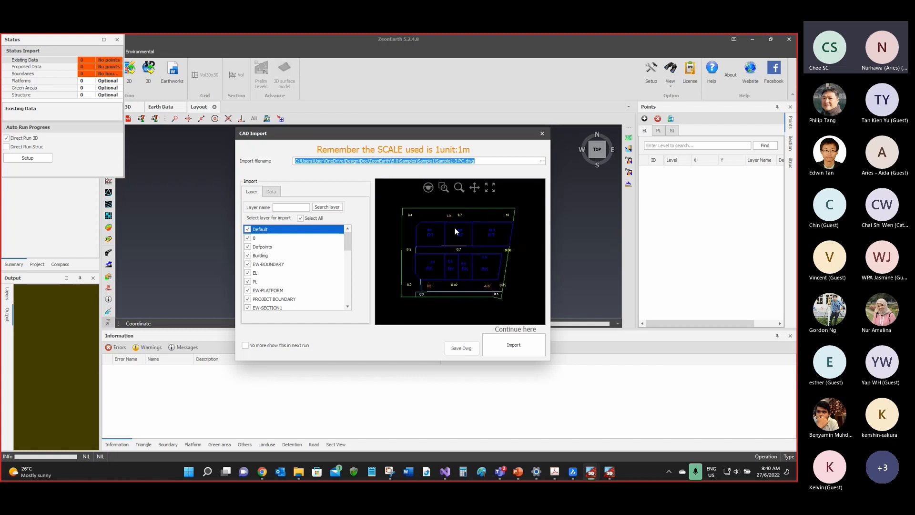
Step: Import the drawing with all layers selected and review the layer list in the import settings
left_click(503, 348)
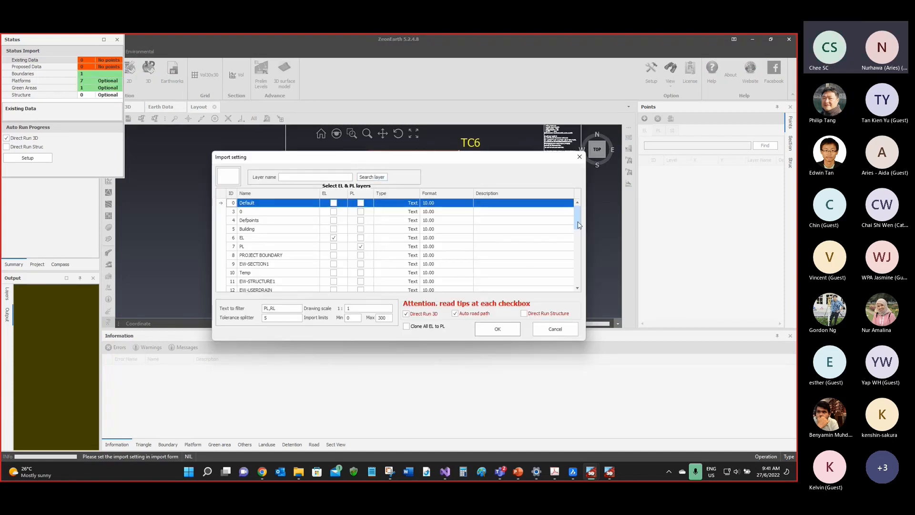
left_click_drag(579, 225, 578, 293)
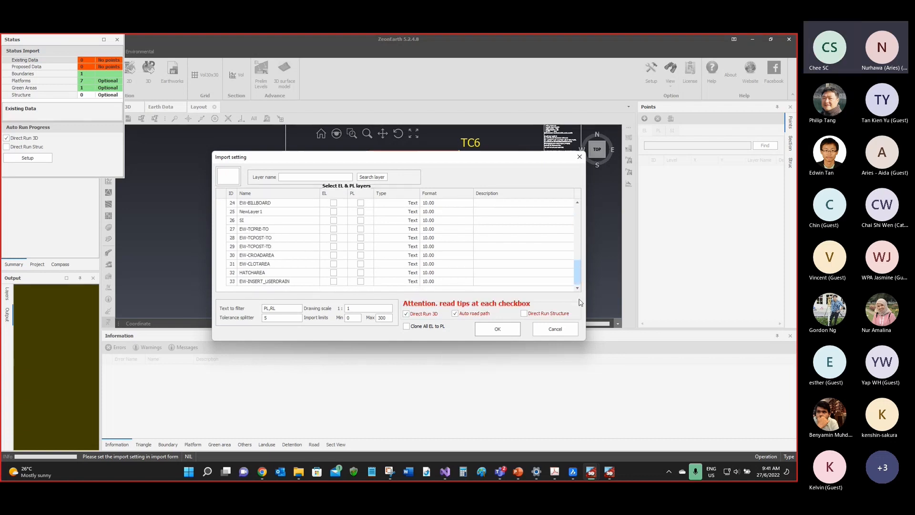
left_click_drag(579, 300, 588, 241)
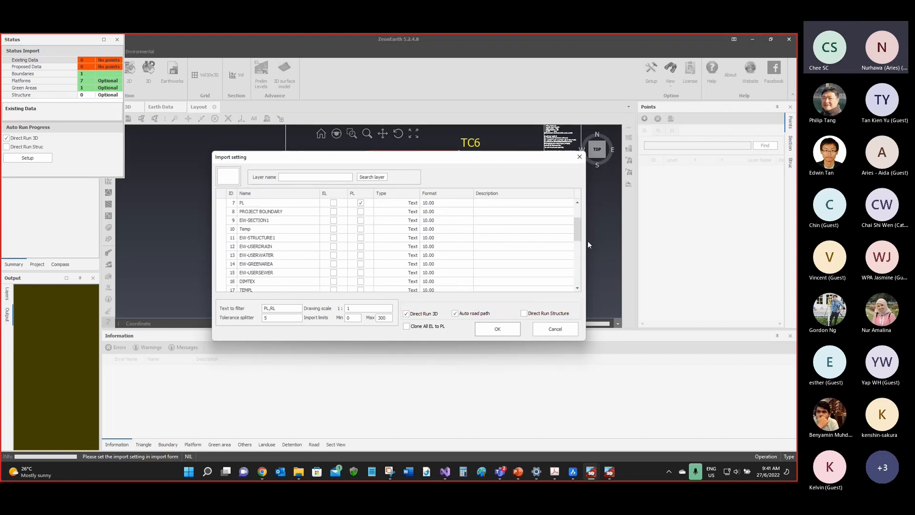
scroll(333, 273, "up", 1)
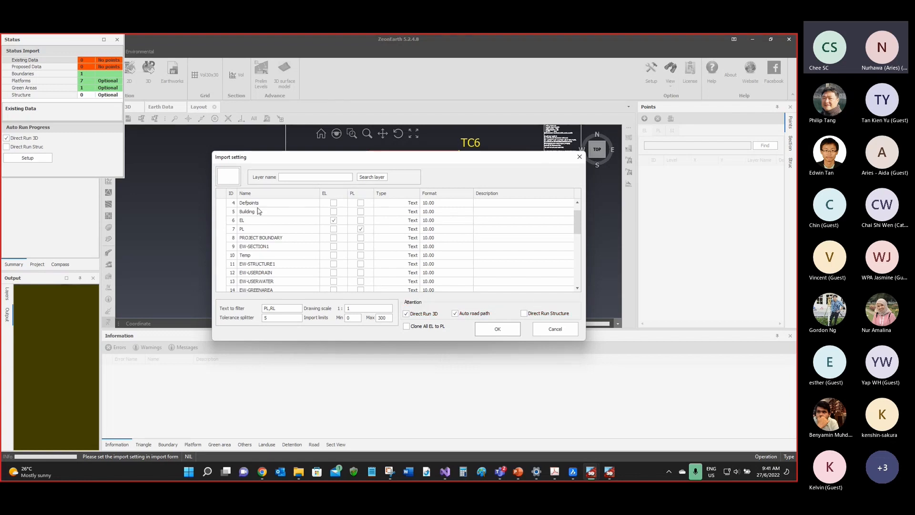
Step: Assign layer EL to the EL levels and layers PL and PL1 to the PL levels
left_click(243, 221)
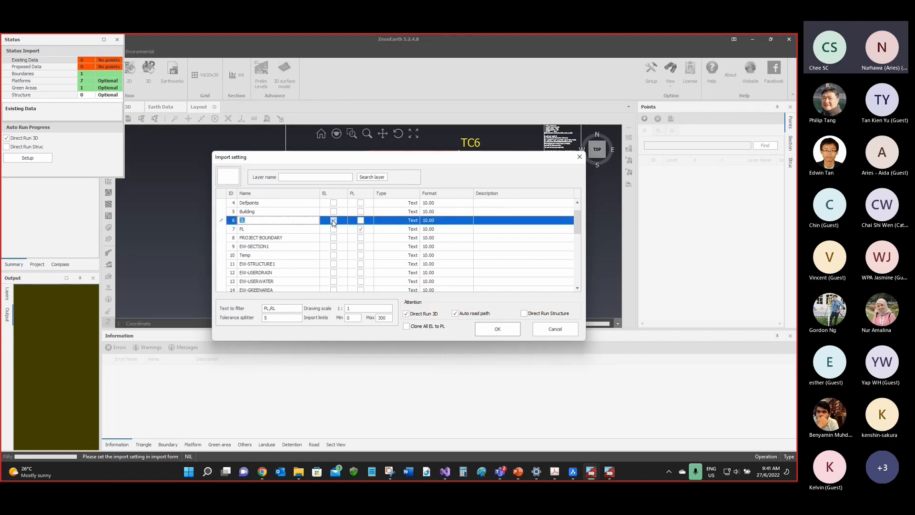
left_click(333, 221)
left_click(333, 220)
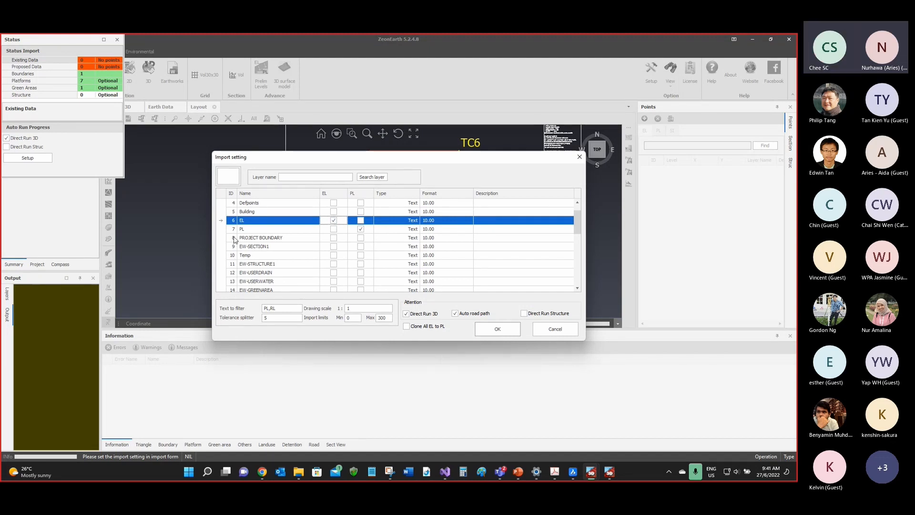
left_click(234, 229)
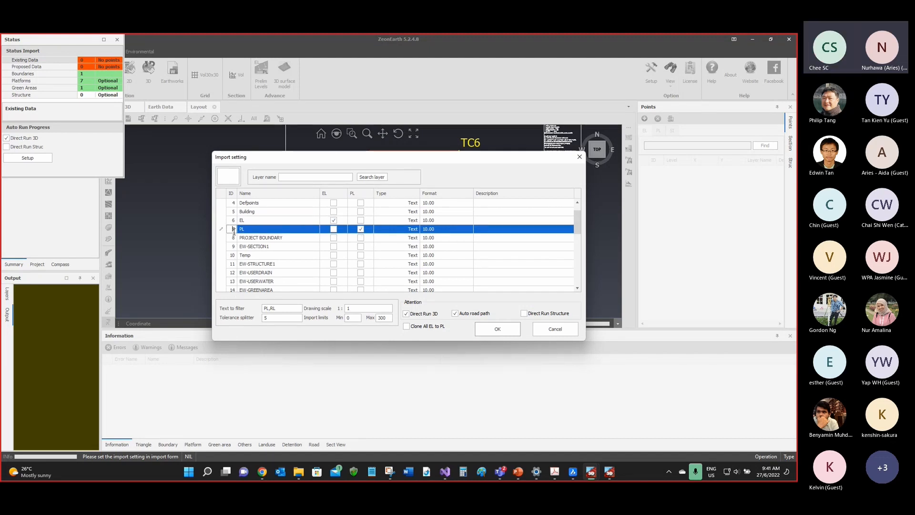
left_click(361, 230)
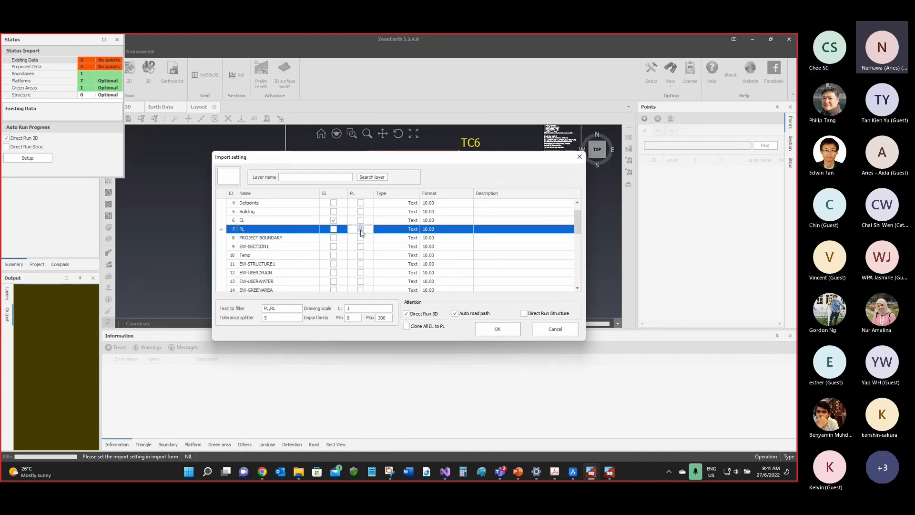
scroll(361, 238, "down", 2)
scroll(360, 237, "down", 1)
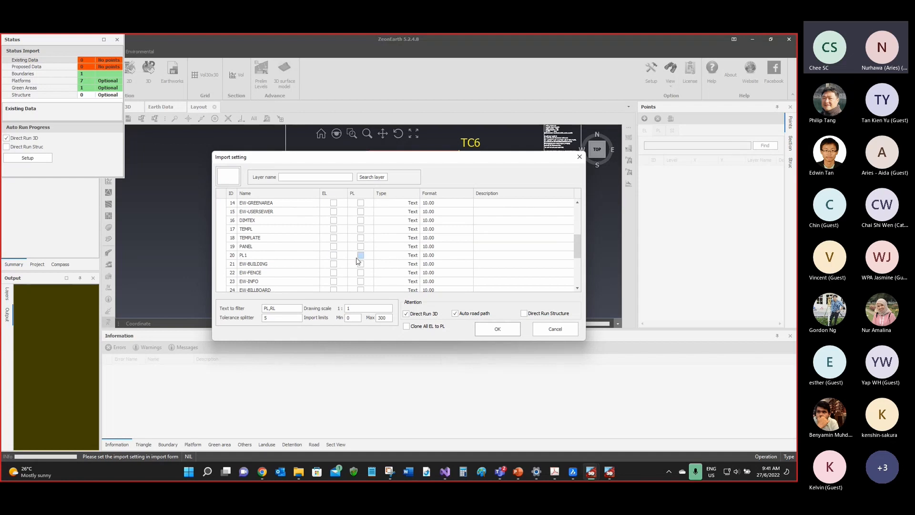
left_click(361, 256)
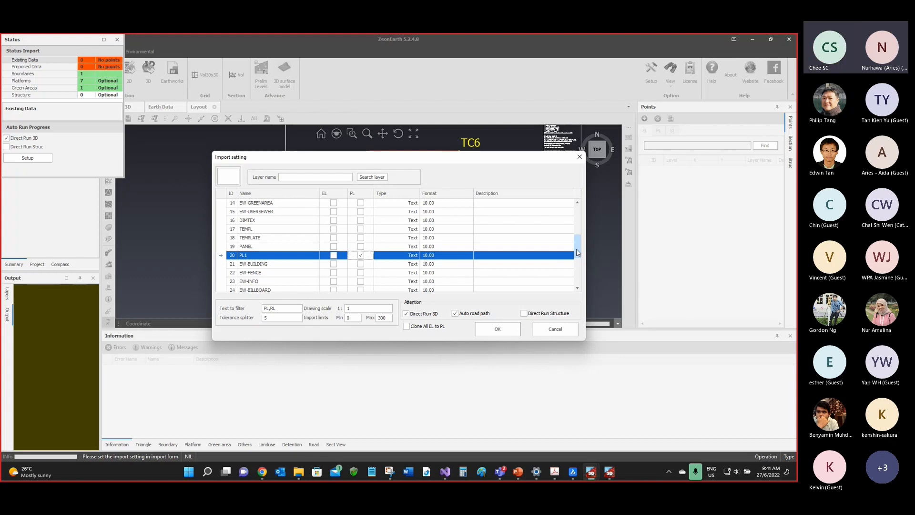
Step: Check layer PL's text format and the drawing scale in the import settings
left_click_drag(576, 253, 576, 226)
left_click(469, 237)
left_click(465, 247)
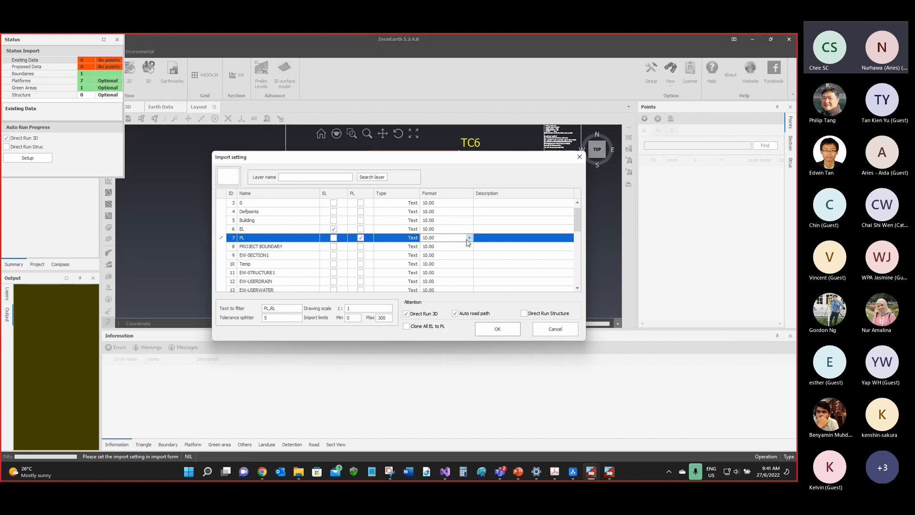
left_click_drag(406, 160, 411, 124)
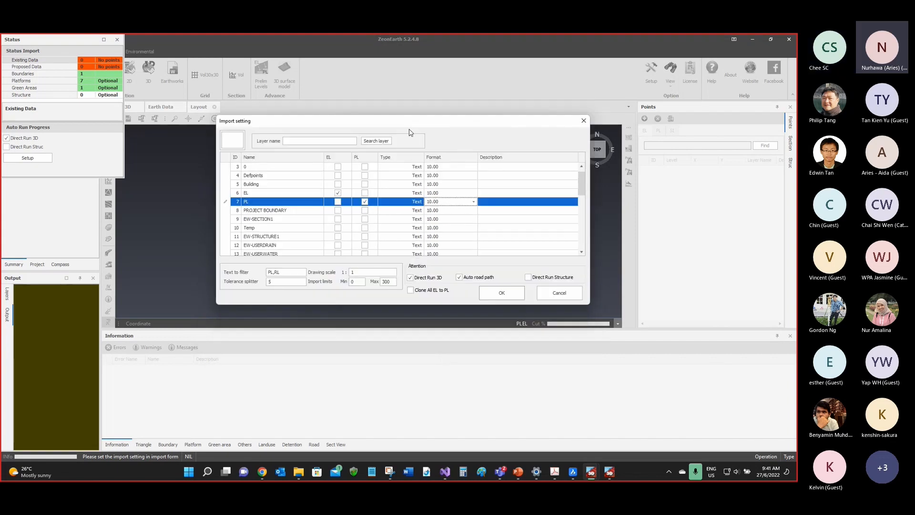
left_click(355, 270)
left_click_drag(355, 270, 348, 273)
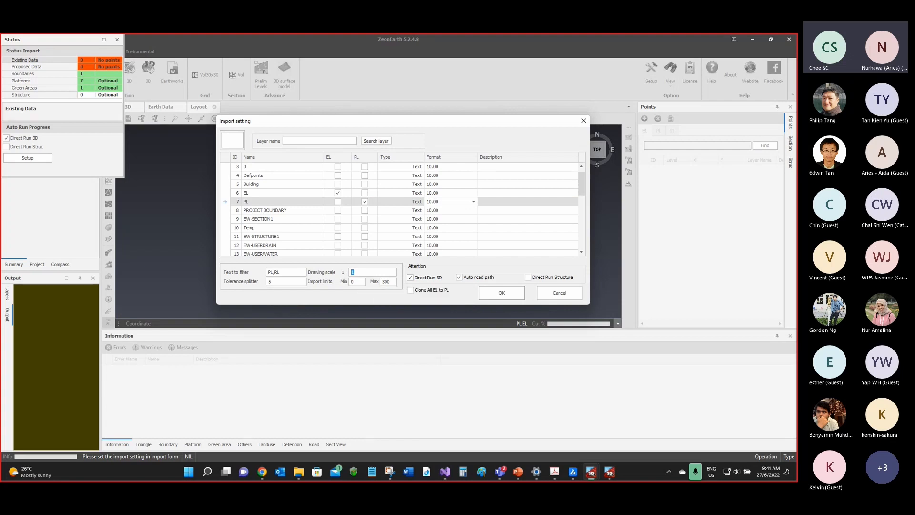
Step: Switch to BricsCAD and reopen the recent drawing Sample1-3-PC
key("alt+Tab")
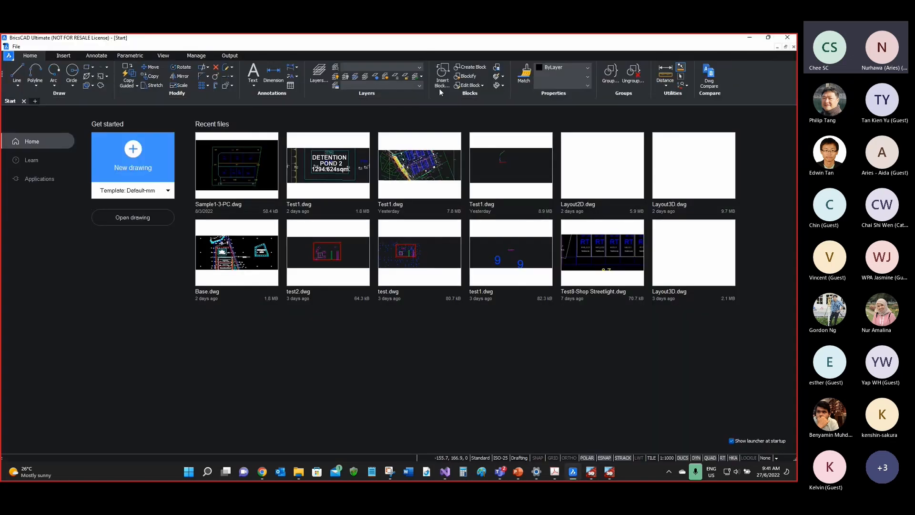
left_click(237, 173)
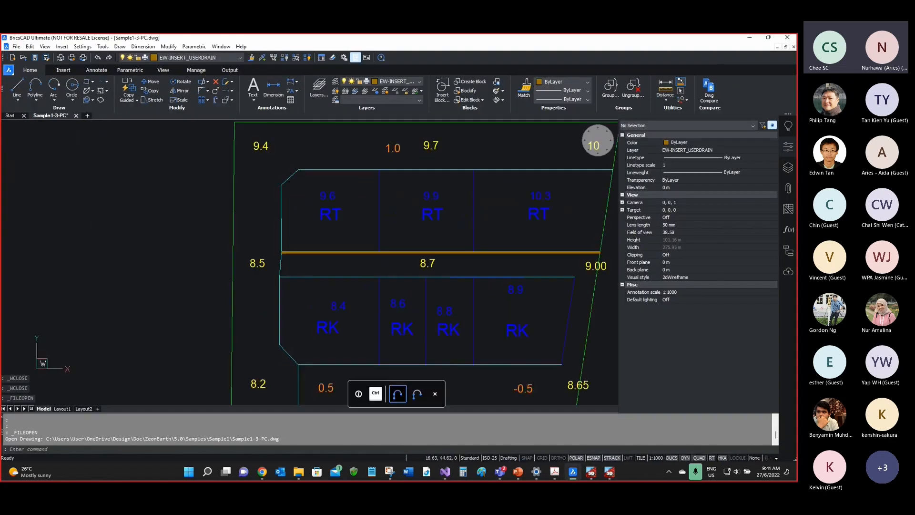
Step: Measure the road's width between the drain and the RK plots' edge with DIST, and return to the ZeonEarth import settings
scroll(292, 244, "up", 5)
middle_click_drag(291, 241, 291, 234)
left_click(142, 451)
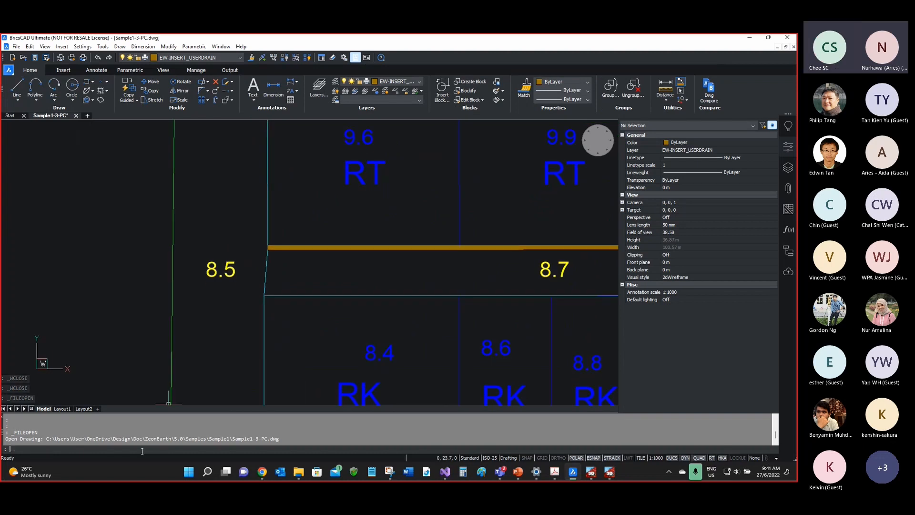
type("DIST")
key("Return")
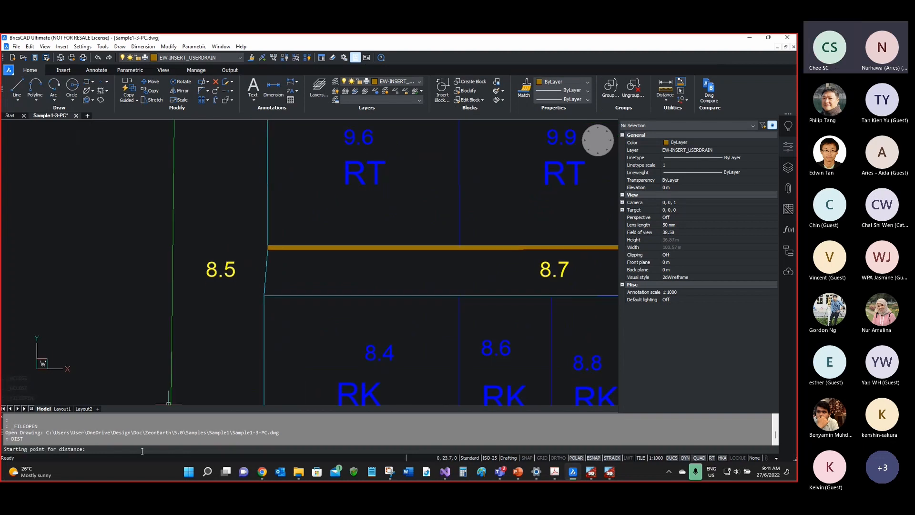
left_click(460, 247)
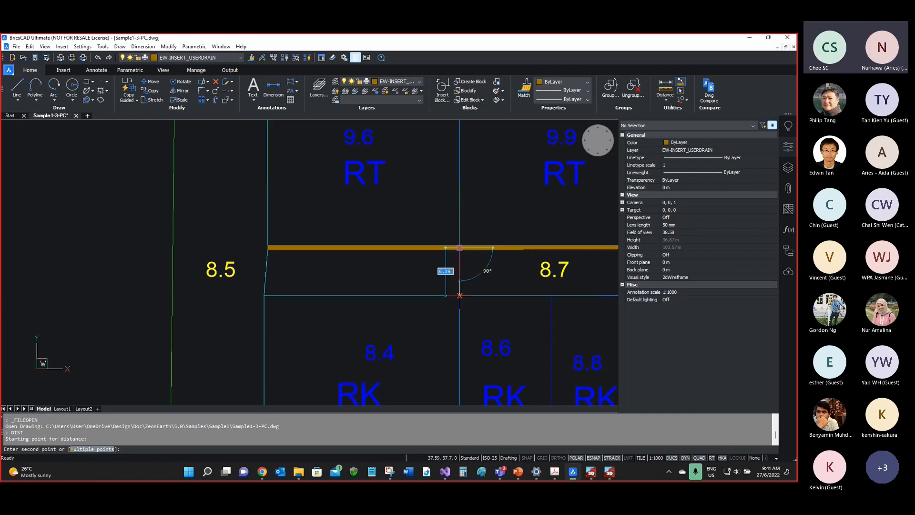
left_click(459, 295)
left_click_drag(35, 433, 48, 432)
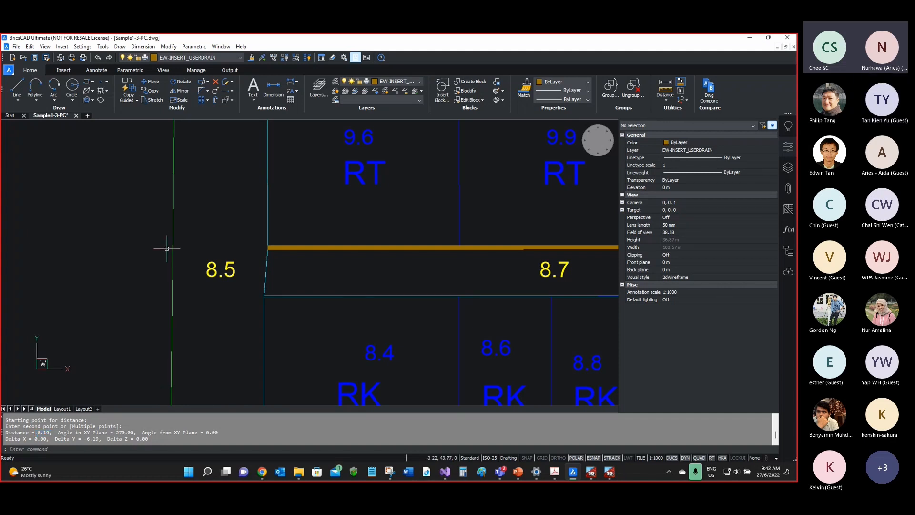
left_click(749, 38)
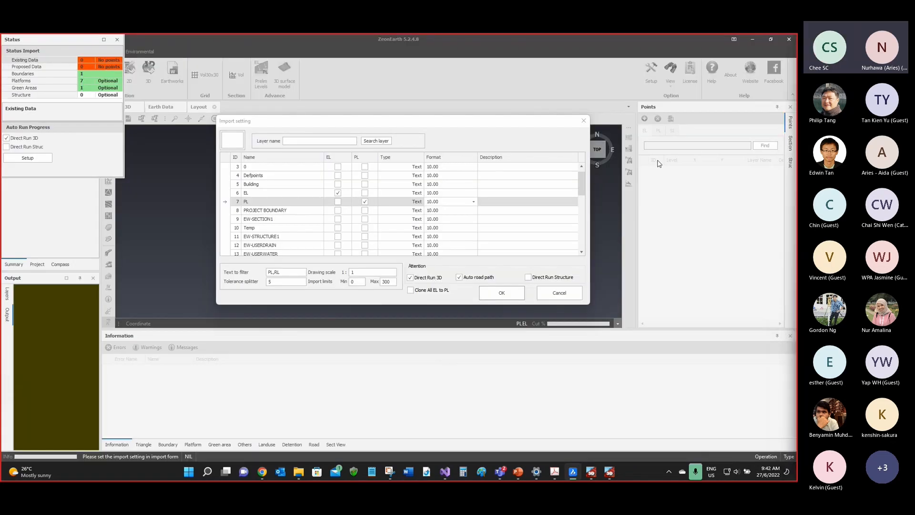
left_click(354, 272)
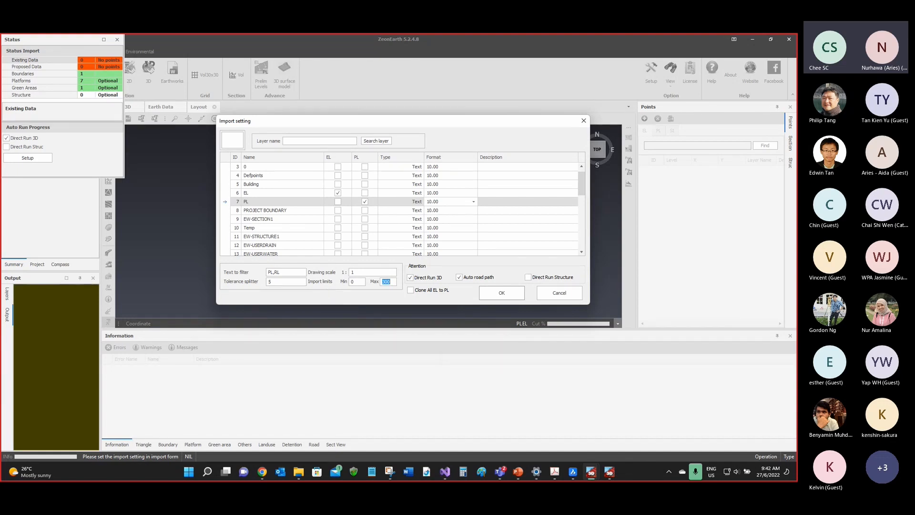
Step: Switch to BricsCAD and inspect the 9.7 level text on the upper road by opening it for editing
left_click(572, 471)
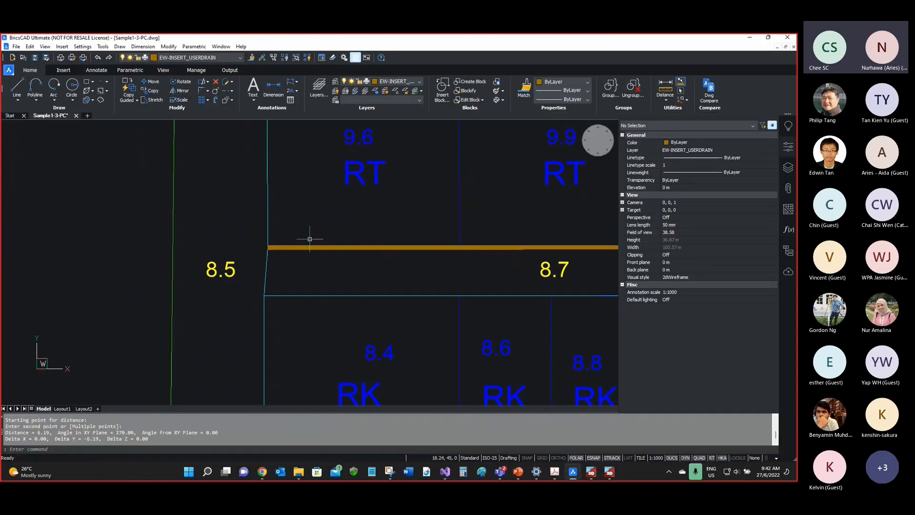
scroll(269, 255, "down", 2)
scroll(368, 177, "up", 2)
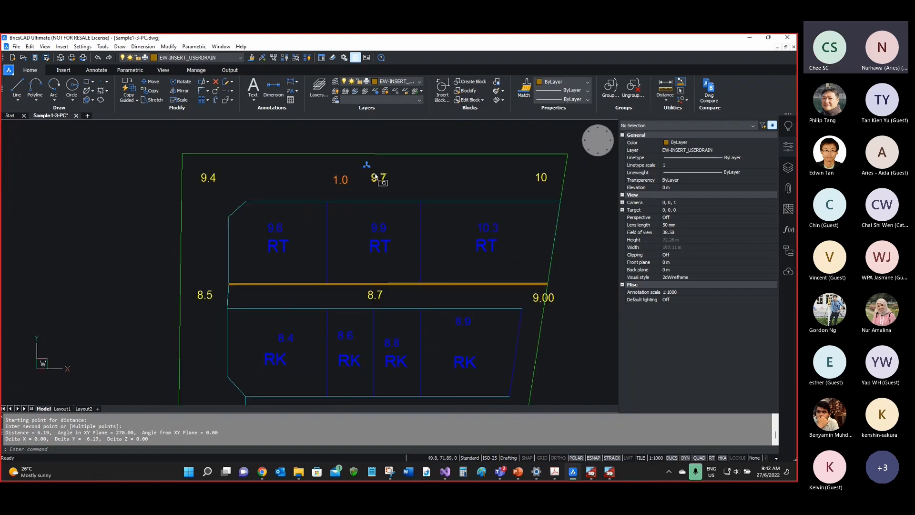
double_click(376, 177)
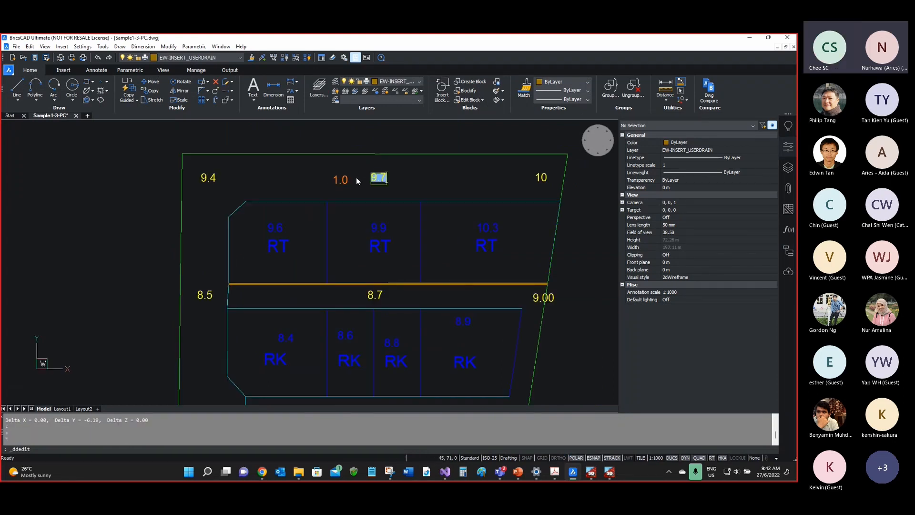
left_click(356, 177)
key("Escape")
Step: Change the 9.00 level text at the end of the middle road to 900
scroll(543, 302, "up", 3)
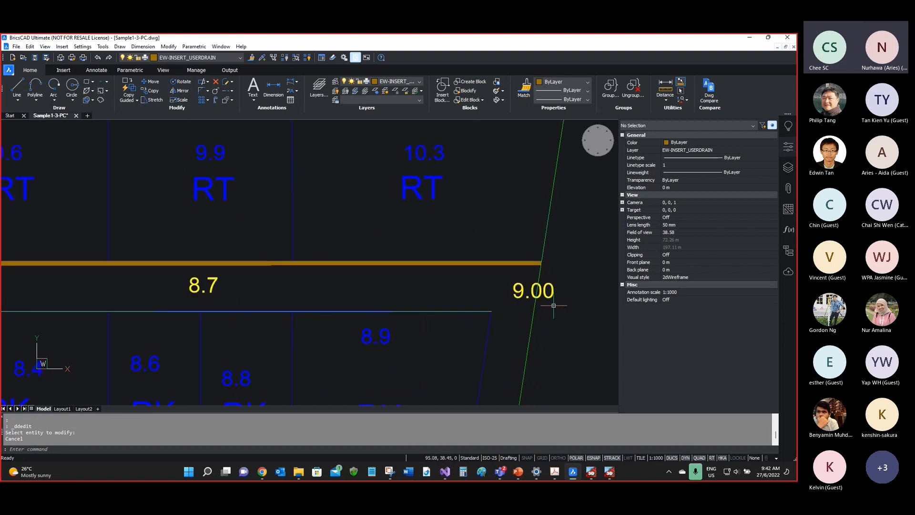
double_click(527, 296)
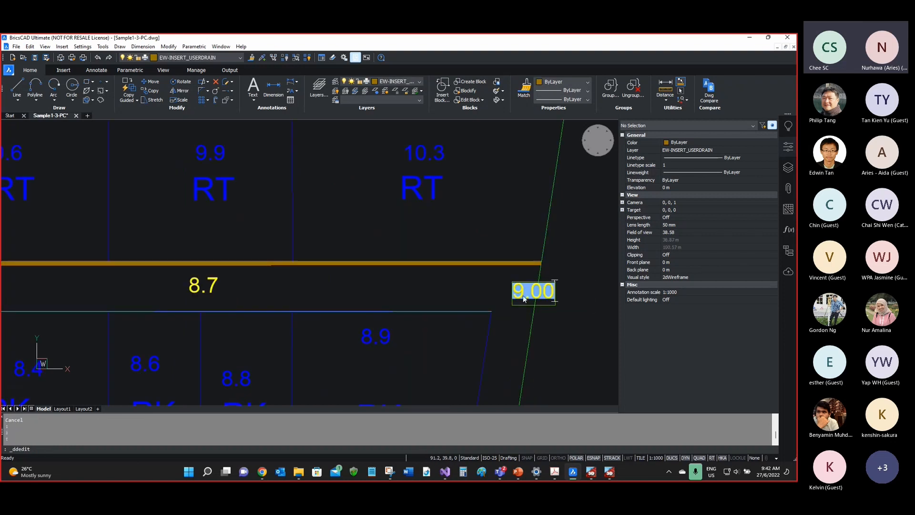
type("900")
left_click(509, 326)
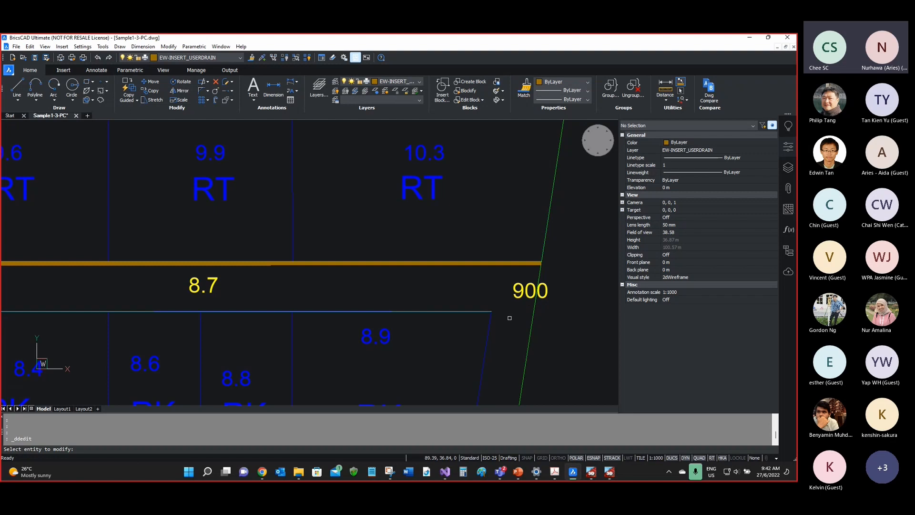
Step: Return to ZeonEarth and check the maximum import limit in the import settings
left_click(751, 38)
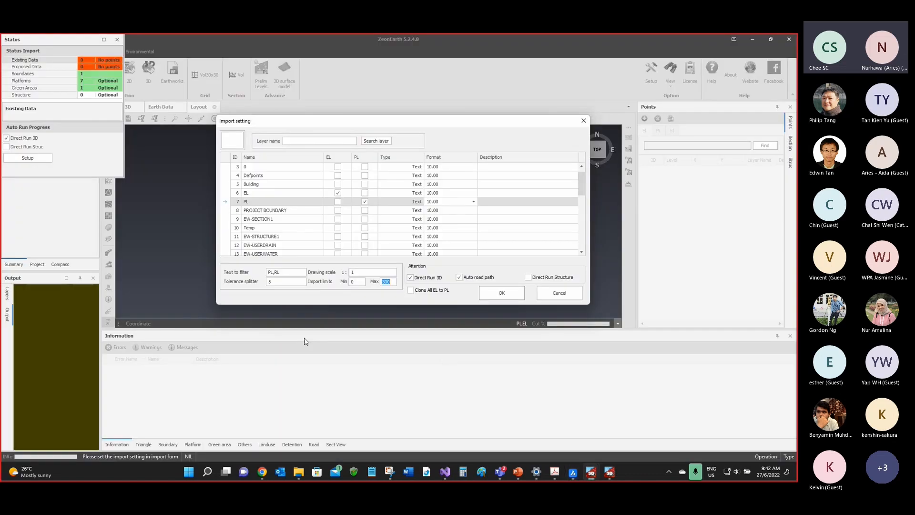
double_click(394, 281)
double_click(388, 281)
Step: Switch to BricsCAD and undo the last level text edit
left_click(574, 473)
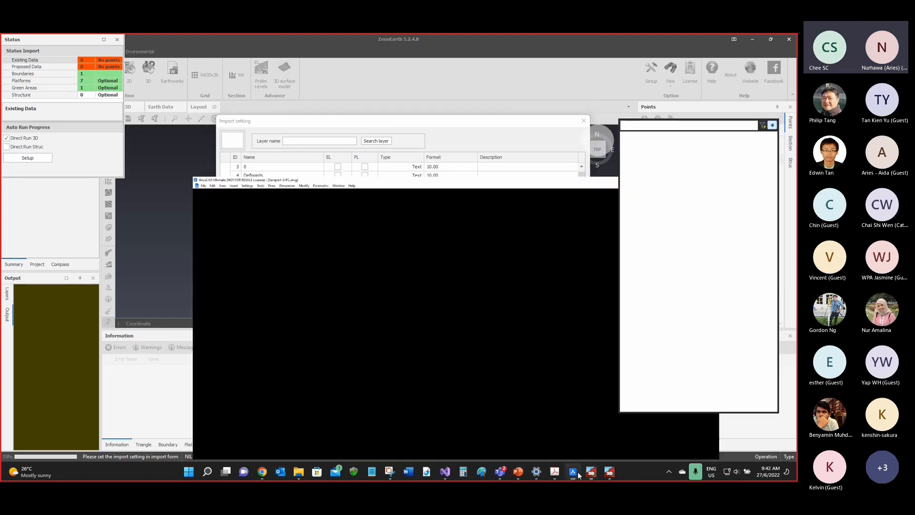
left_click(513, 287)
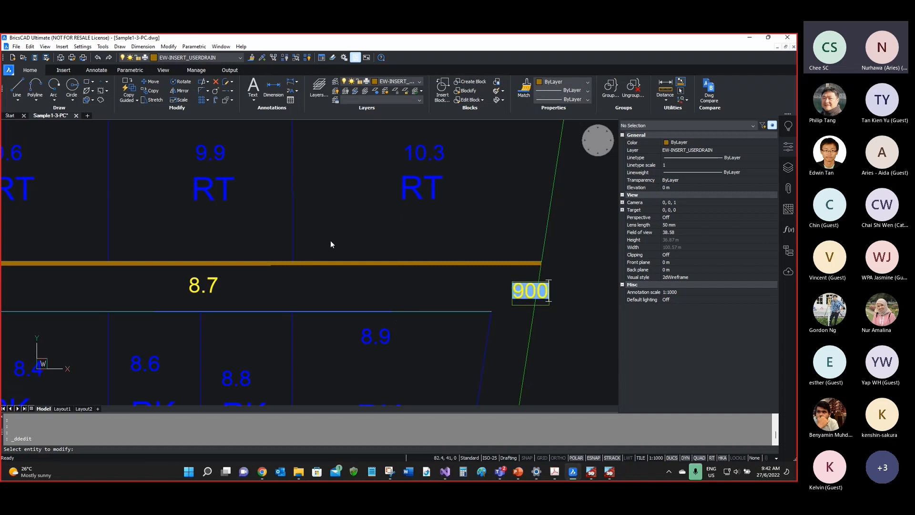
key("Escape")
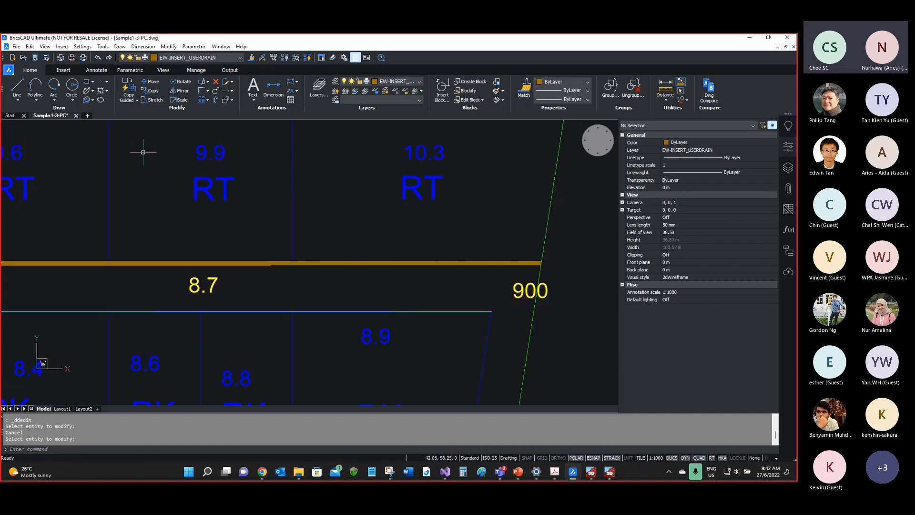
left_click(98, 58)
Step: Turn on the EL layer in the drawing's layer list
scroll(431, 234, "down", 5)
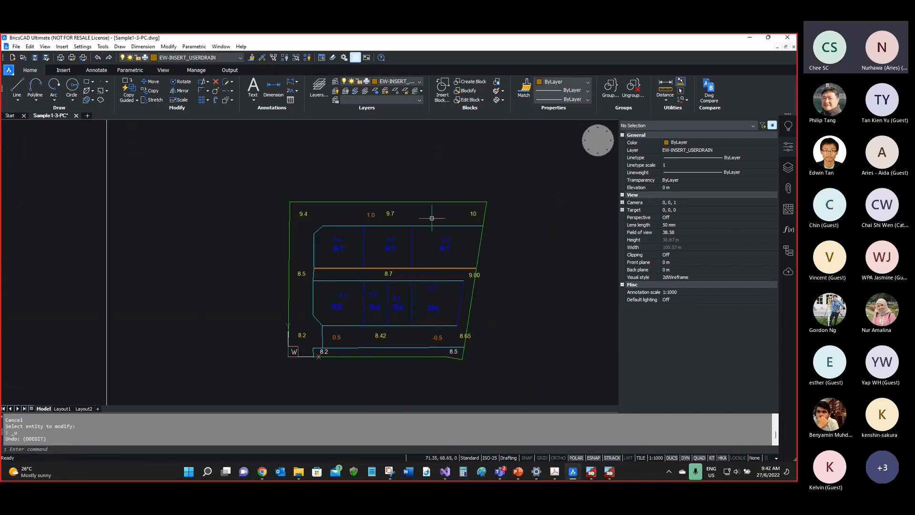
scroll(388, 213, "up", 5)
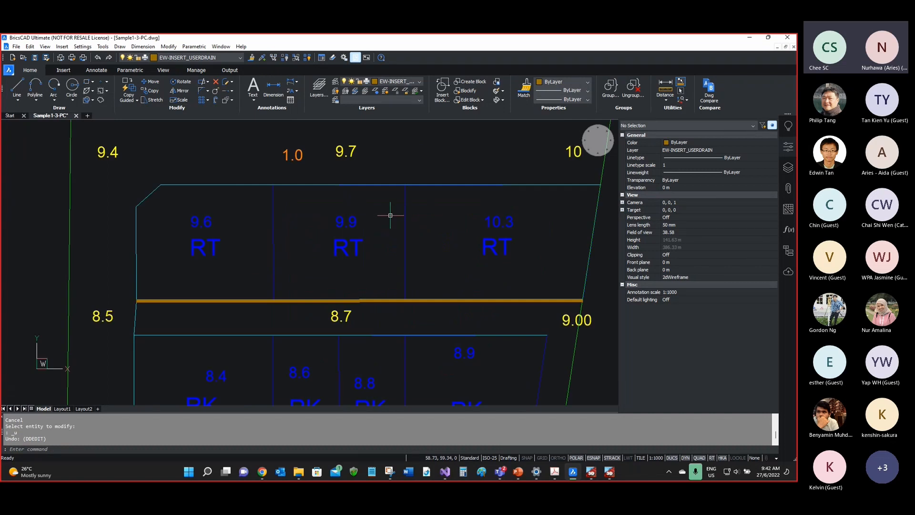
left_click(788, 167)
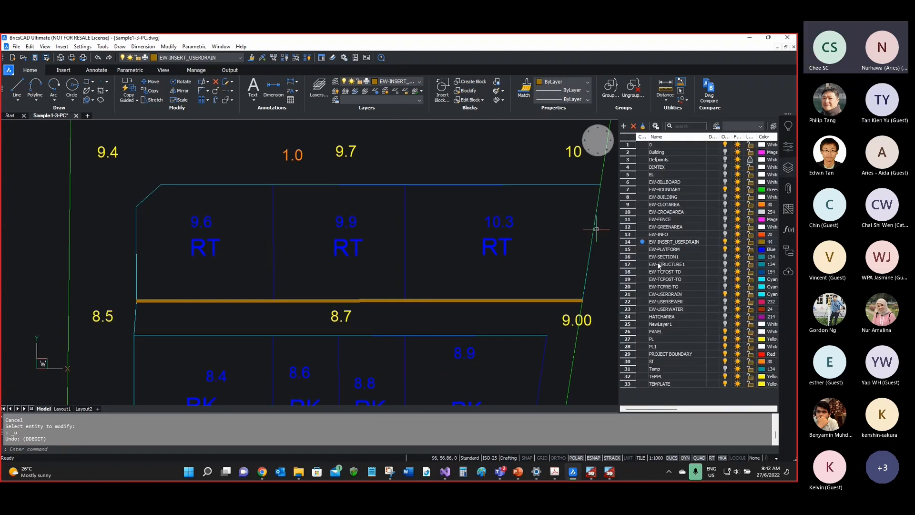
left_click(725, 175)
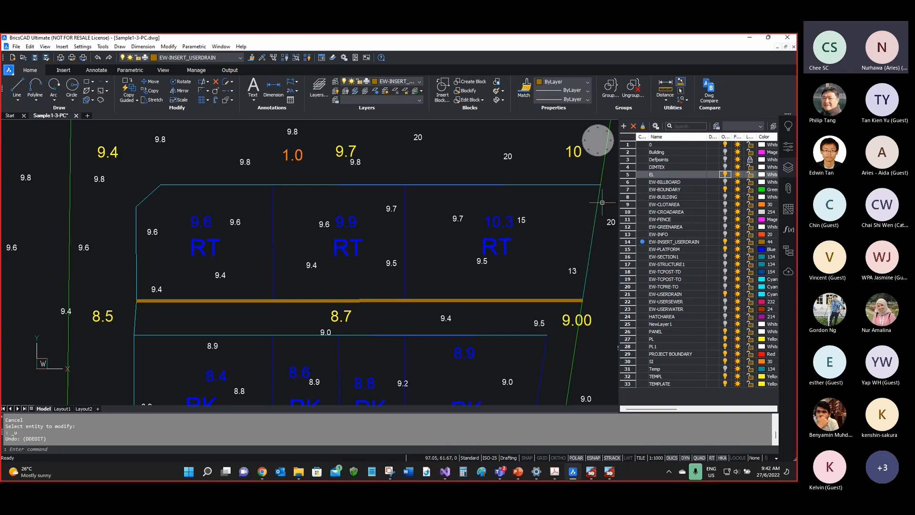
Step: Examine the existing ground level texts around the site in the source drawing to judge the import limit
scroll(375, 237, "down", 4)
scroll(430, 198, "up", 4)
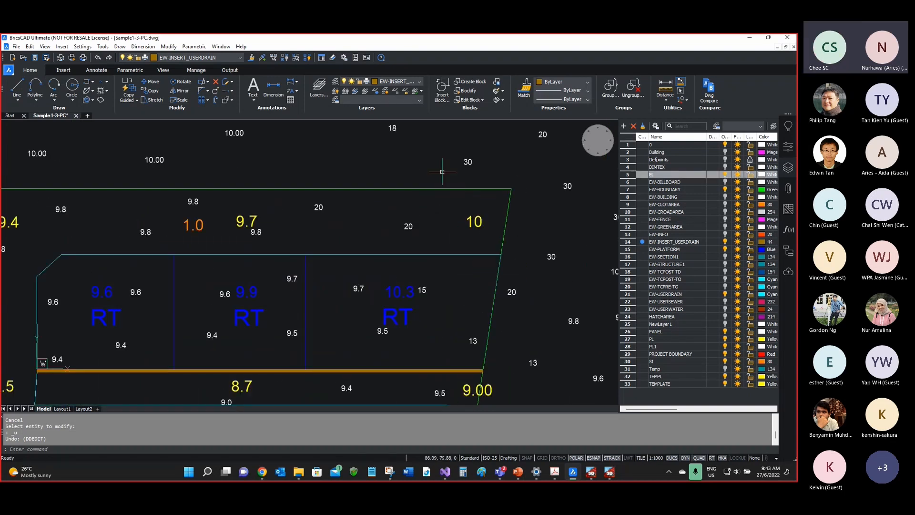
scroll(440, 177, "up", 3)
scroll(434, 176, "down", 3)
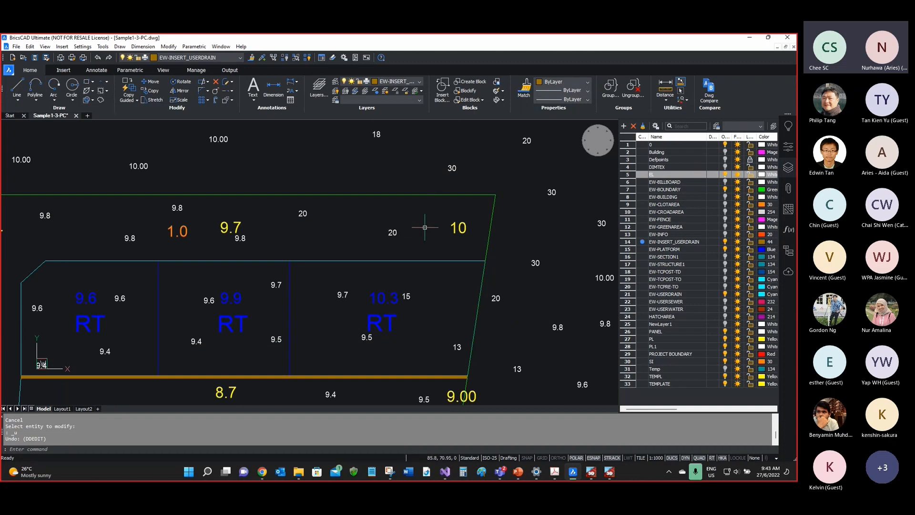
scroll(396, 223, "down", 4)
scroll(371, 347, "up", 3)
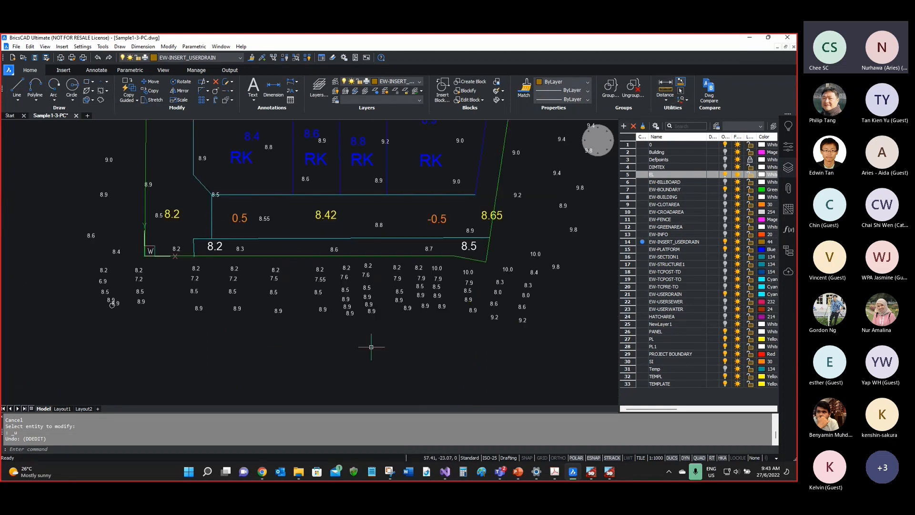
scroll(371, 346, "up", 2)
scroll(285, 310, "down", 2)
scroll(249, 286, "up", 5)
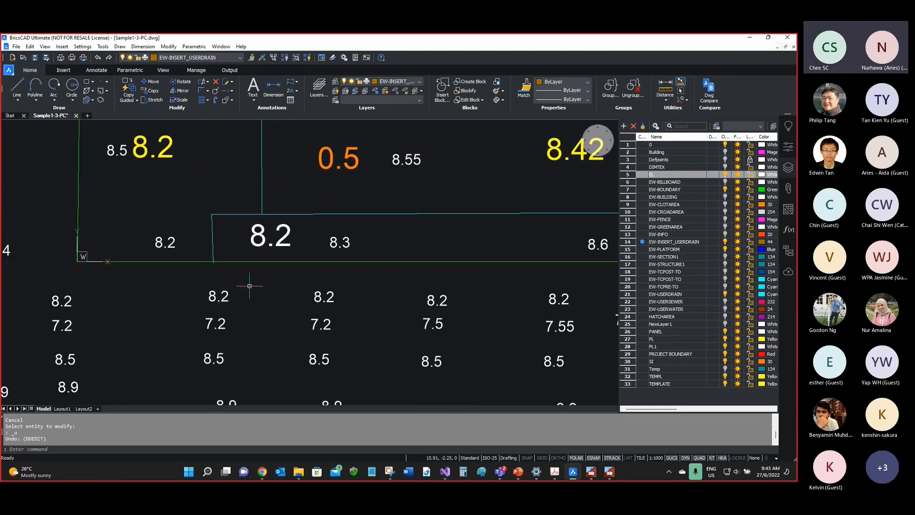
scroll(250, 286, "down", 6)
scroll(524, 129, "up", 4)
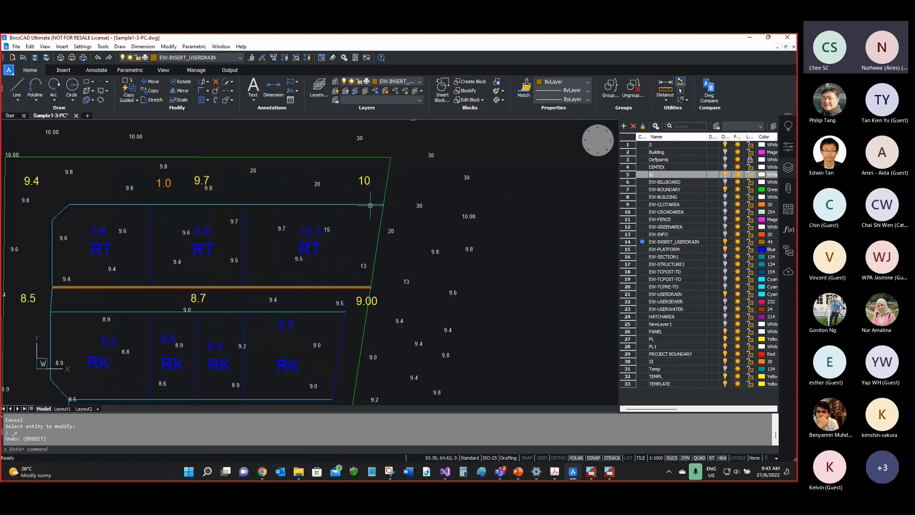
Step: Return to ZeonEarth and set the maximum import limit to 100, keeping Direct Run 3D enabled
left_click(747, 37)
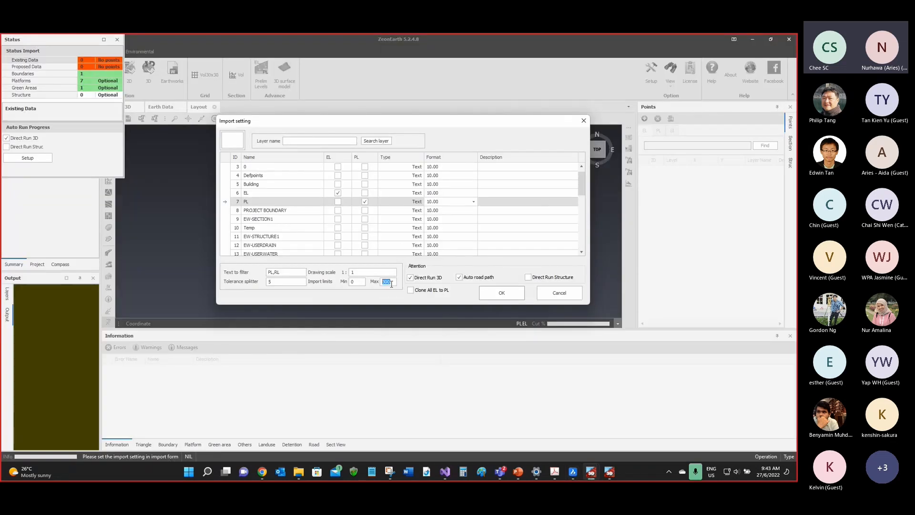
type("100")
left_click(423, 280)
left_click(423, 279)
Step: Switch to BricsCAD and highlight the yellow PL level texts along the roads to review them, clearing the selection at the end
key("alt+Tab")
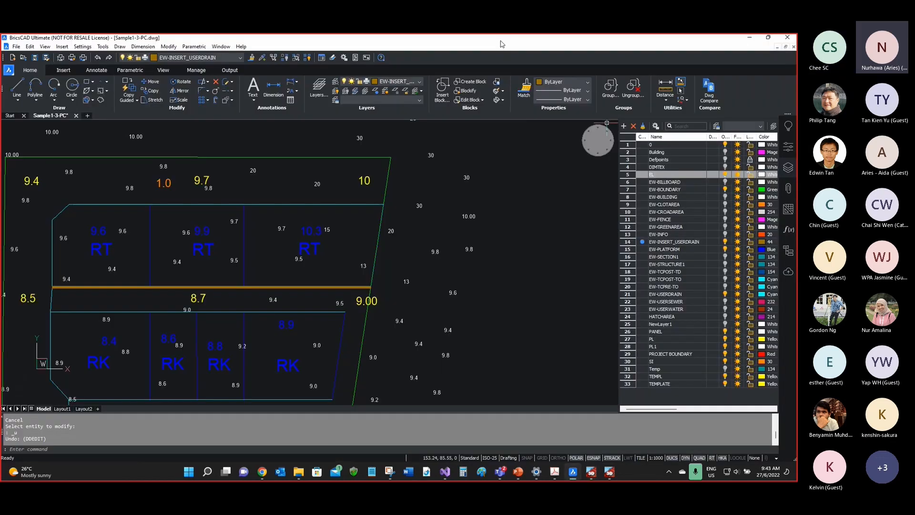
scroll(359, 178, "down", 2)
scroll(270, 192, "up", 2)
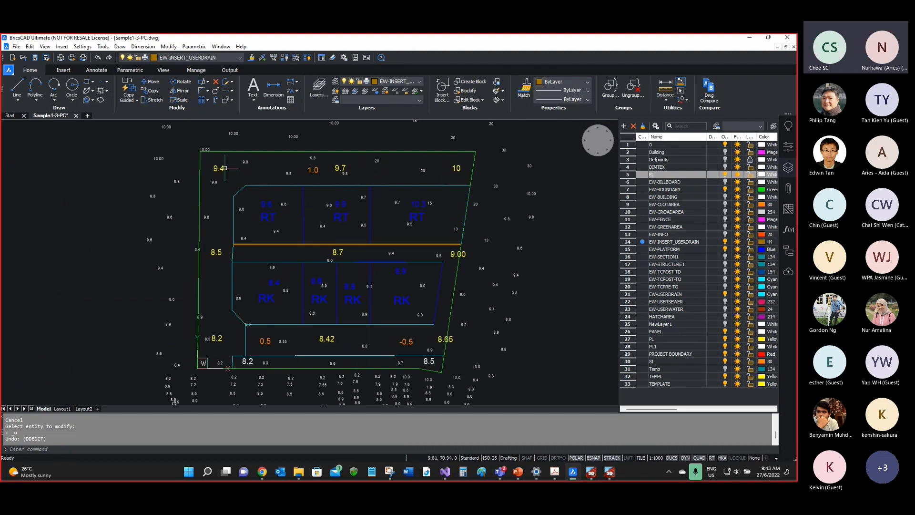
left_click(455, 167)
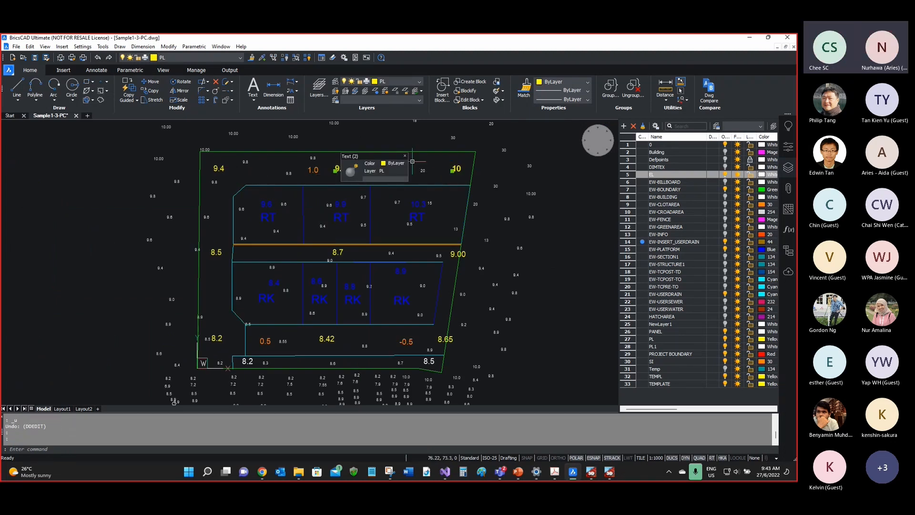
left_click(337, 168)
left_click(217, 169)
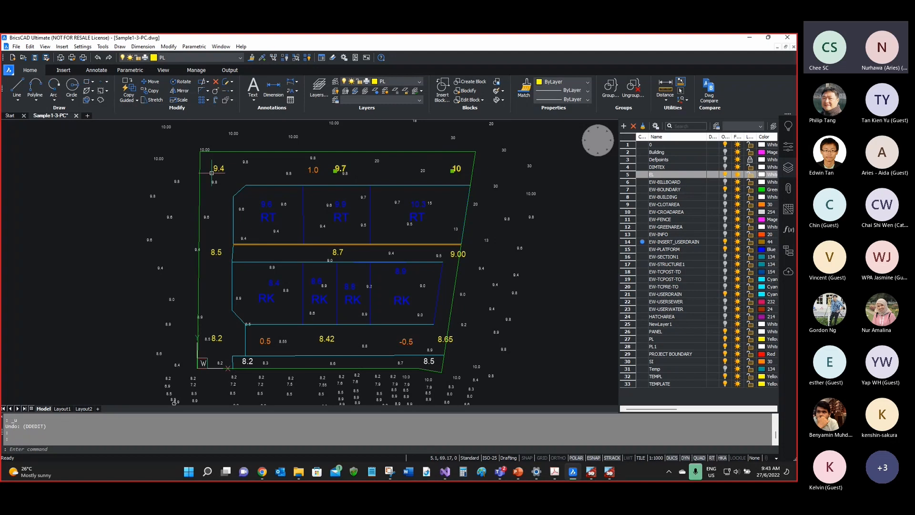
left_click(216, 252)
left_click(218, 338)
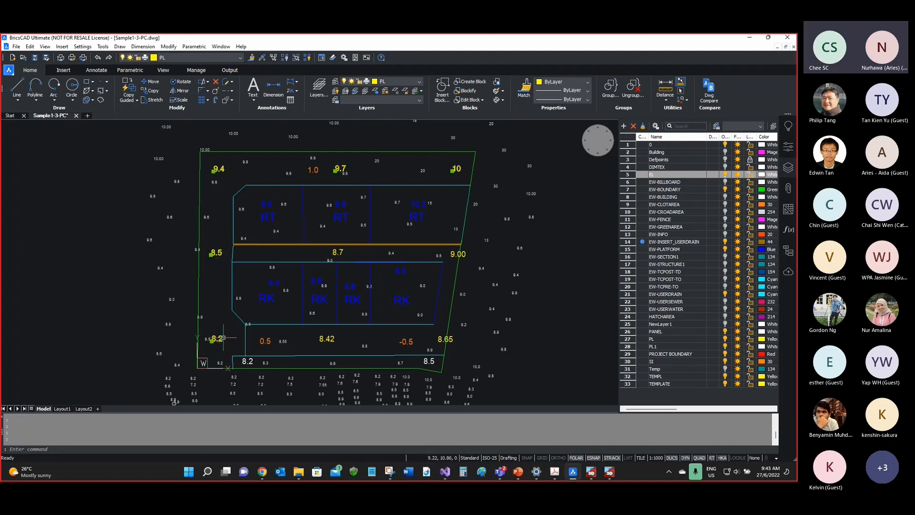
left_click(337, 253)
key("Escape")
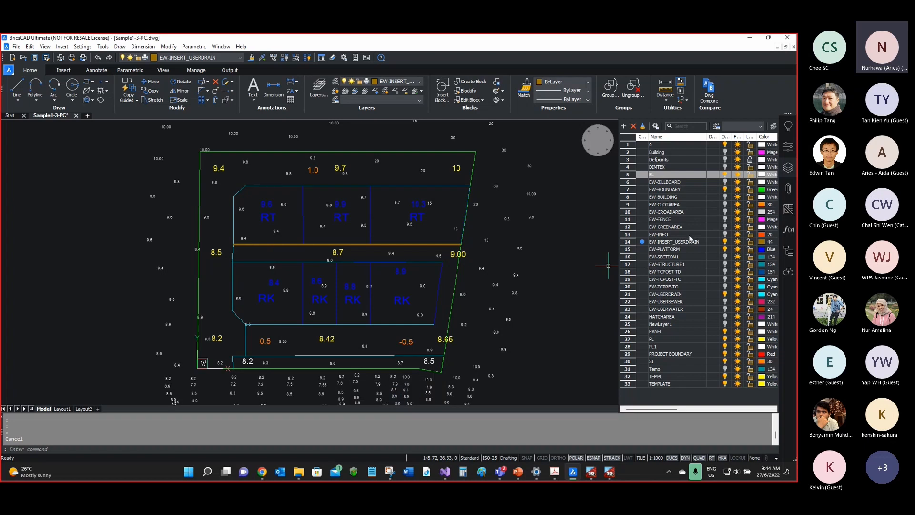
Step: Make EW-PLATFORM the current layer and turn off the EW-PLATFORM, EW-INSERT_USERDRAIN and EW-USERDRAIN layers
left_click(725, 250)
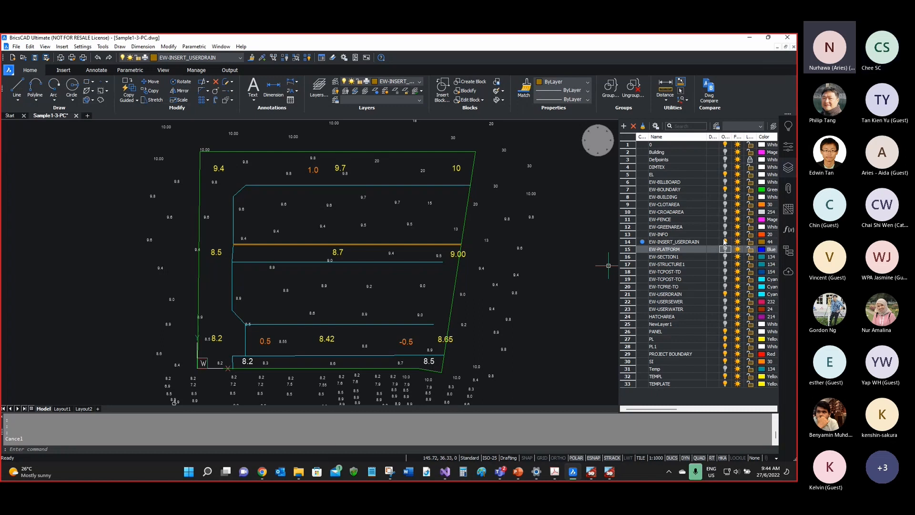
left_click(642, 249)
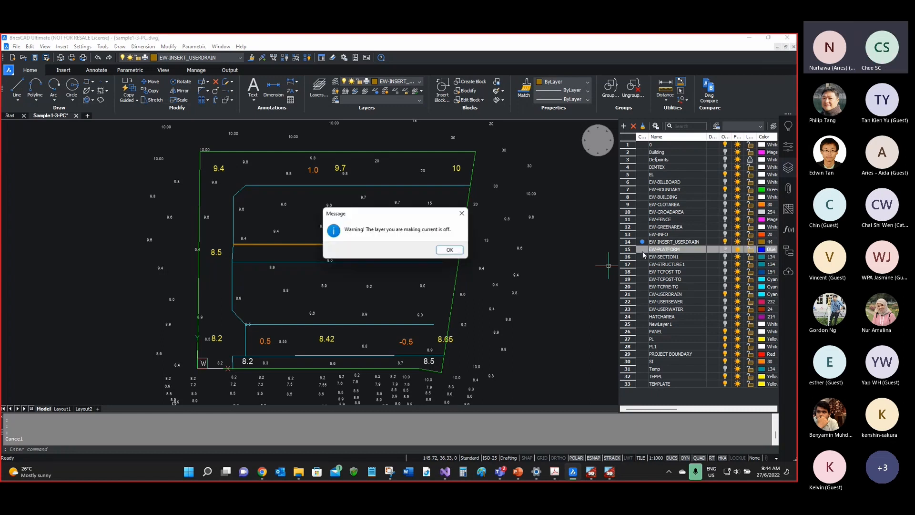
key("Return")
left_click(725, 241)
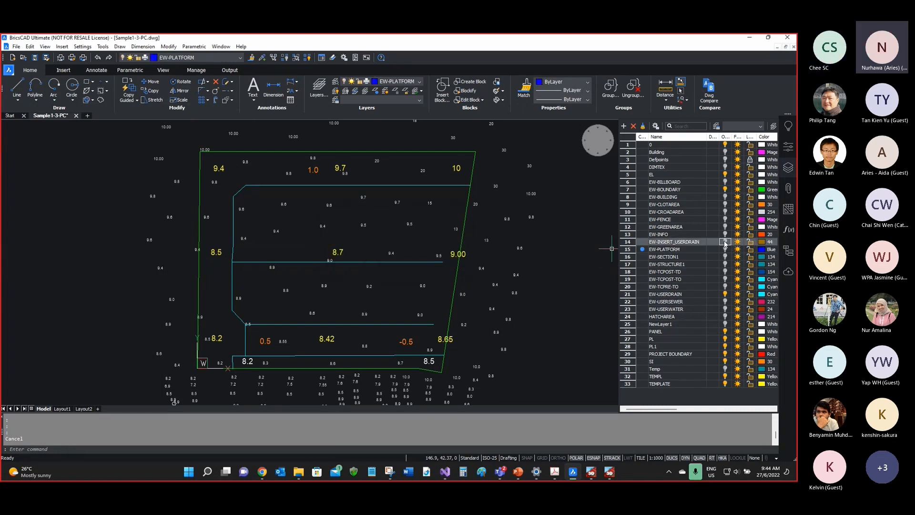
left_click(725, 294)
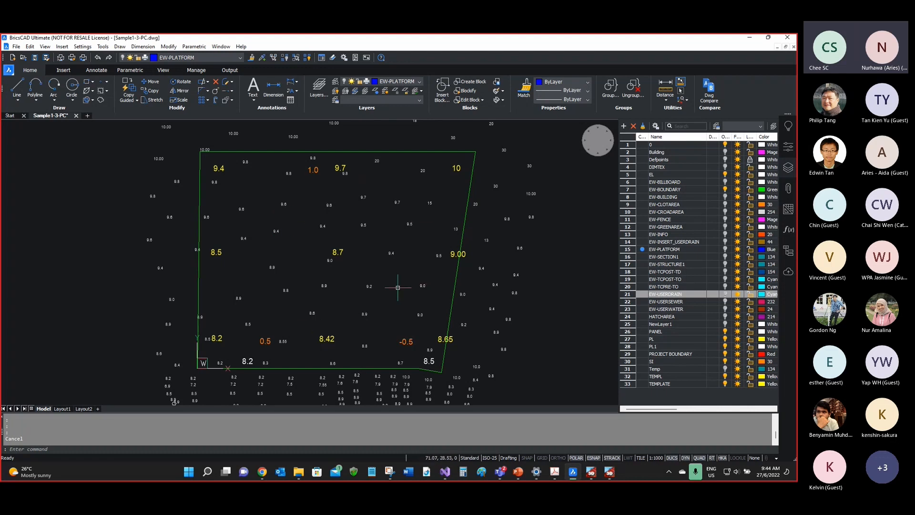
Step: Look at the Auto road path option in ZeonEarth's import settings and return to BricsCAD
left_click(750, 38)
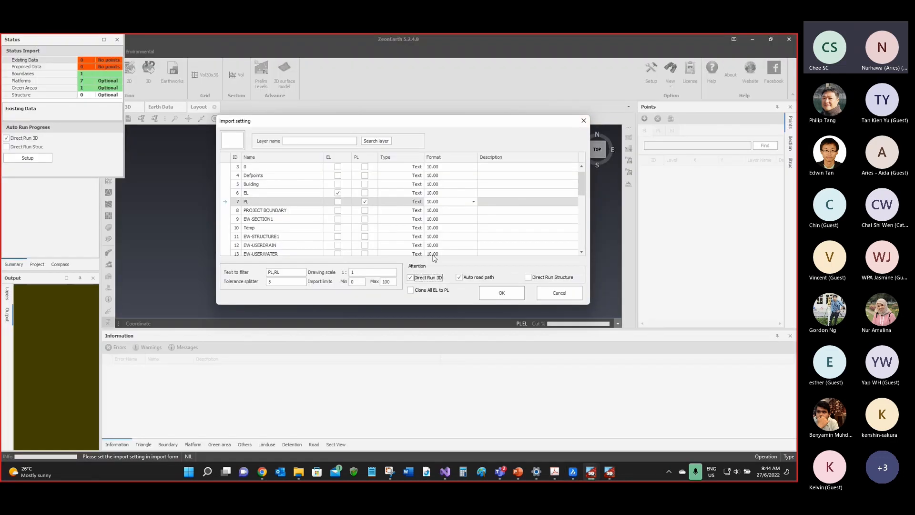
left_click(459, 277)
left_click(572, 475)
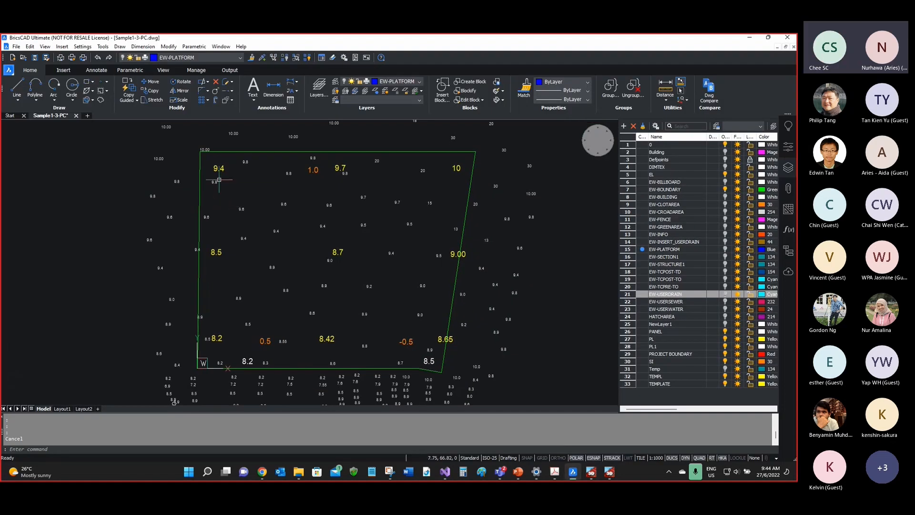
Step: Snip the site drawing with Snipping Tool and draw red pen lines from the 9.4 level to the other yellow road levels
left_click(390, 473)
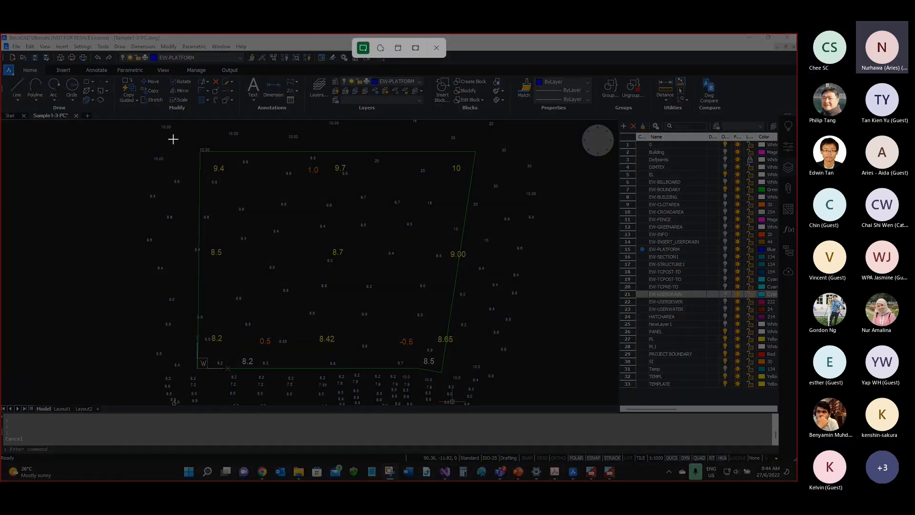
left_click_drag(173, 139, 547, 402)
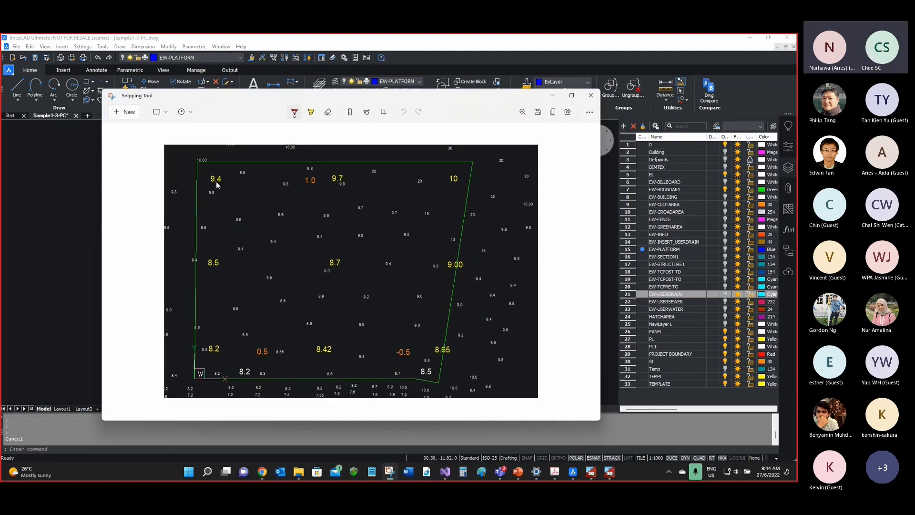
mouse_move(216, 181)
left_mouse_down()
mouse_move(276, 205)
mouse_move(329, 256)
mouse_move(311, 184)
mouse_move(330, 177)
left_mouse_up()
mouse_move(234, 180)
left_mouse_down()
mouse_move(445, 260)
mouse_move(257, 220)
mouse_move(427, 338)
left_mouse_up()
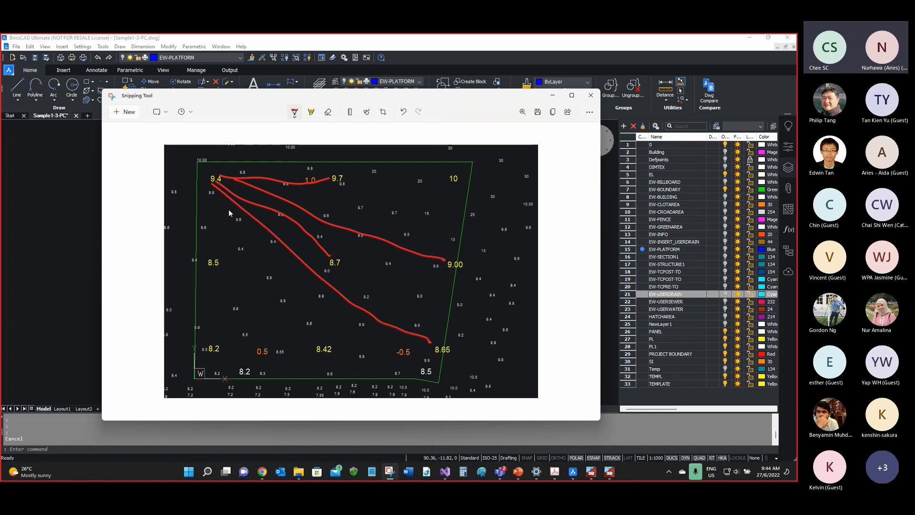
left_click_drag(213, 184, 285, 309)
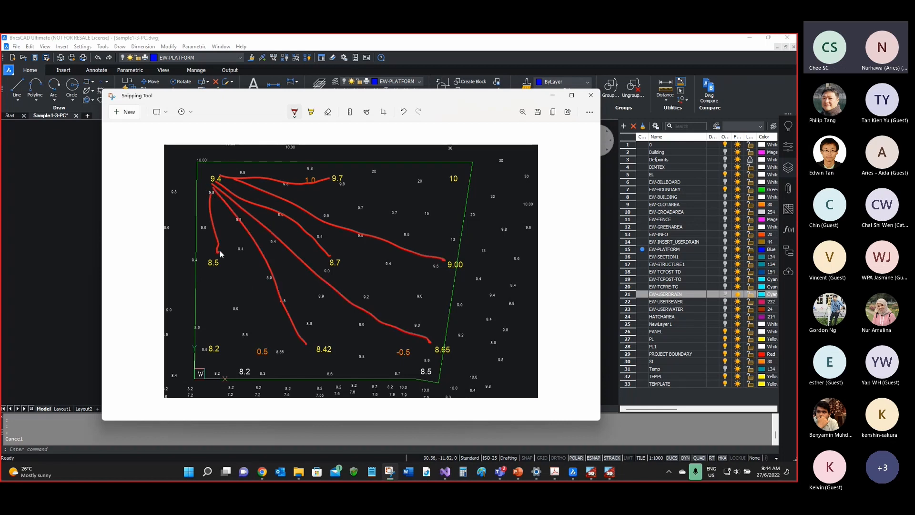
left_click_drag(223, 341, 218, 179)
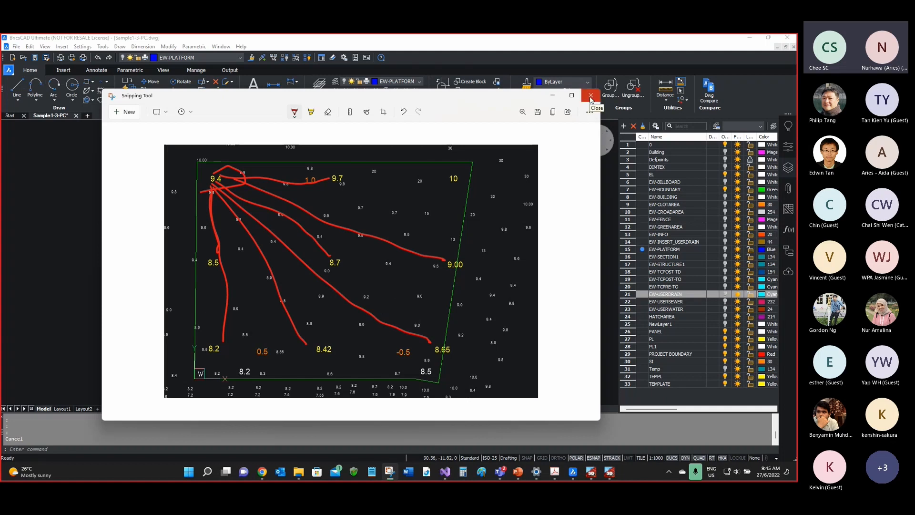
left_click_drag(345, 95, 378, 85)
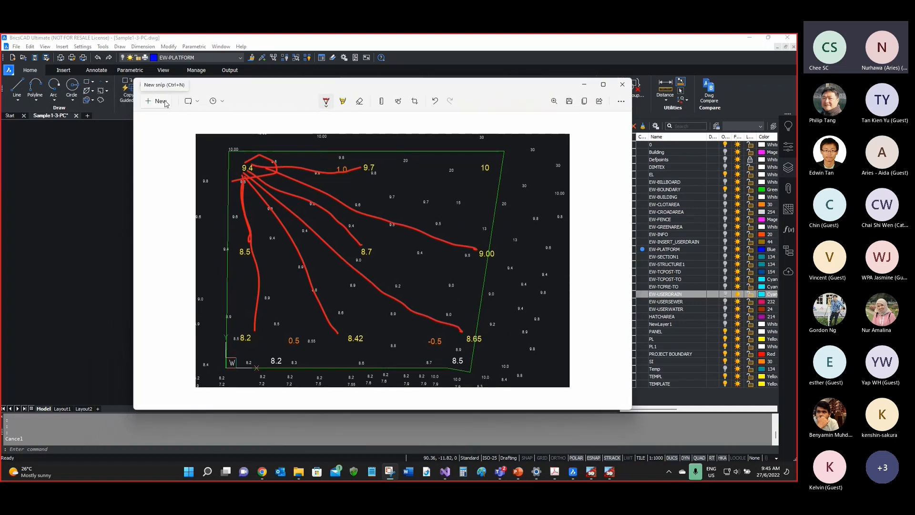
left_click(162, 101)
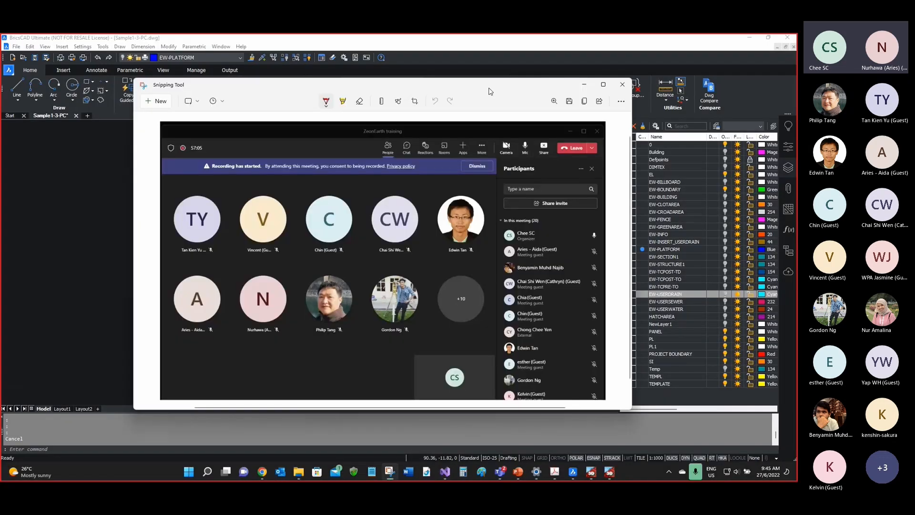
left_click_drag(490, 88, 796, 101)
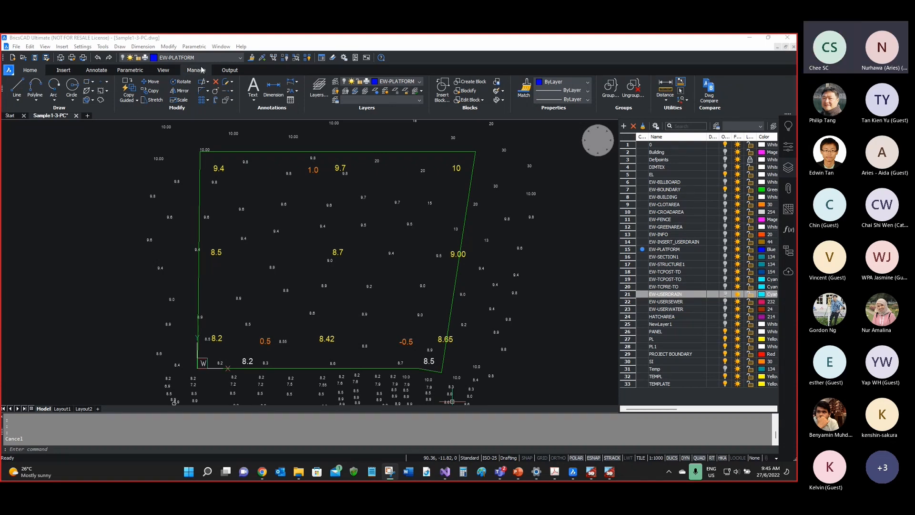
Step: Return to ZeonEarth, run the import with Direct Run 3D and Auto road path enabled, and view the generated 3D model
left_click_drag(278, 43, 362, 73)
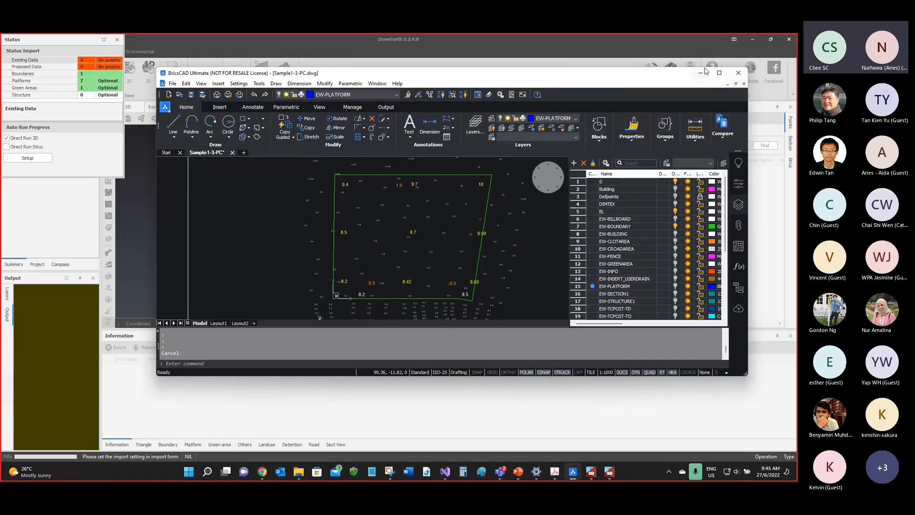
left_click(702, 73)
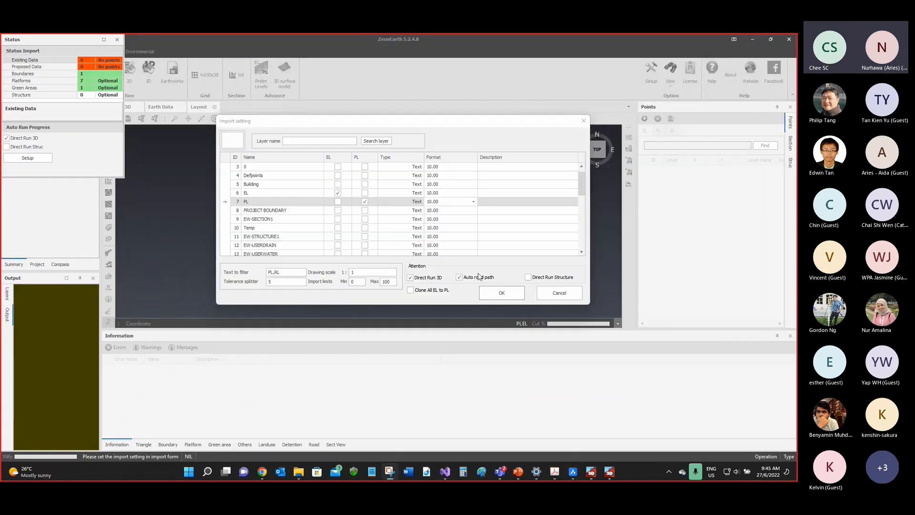
left_click_drag(427, 121, 419, 149)
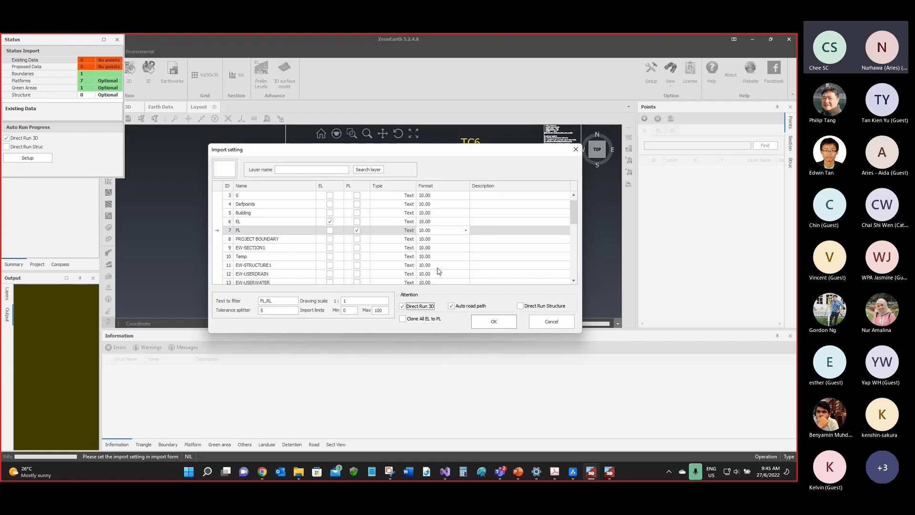
left_click(496, 321)
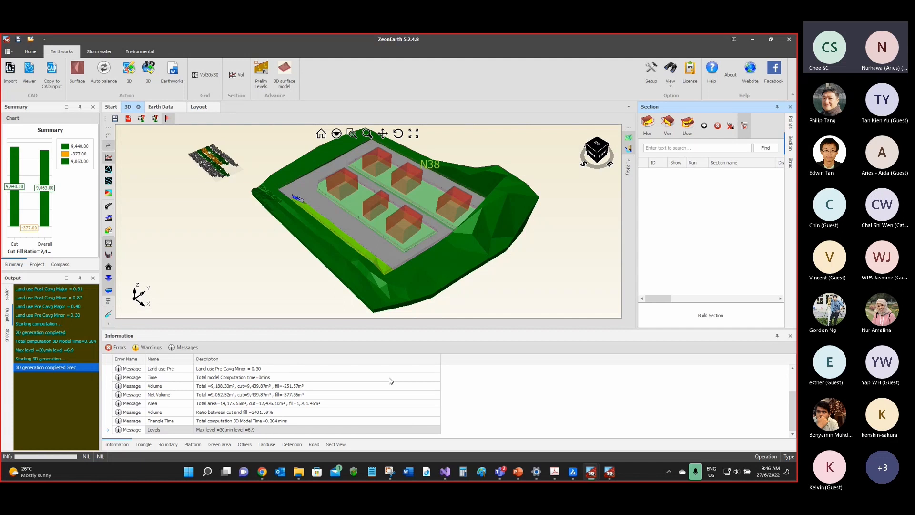
left_click(397, 133)
left_click_drag(379, 181, 369, 198)
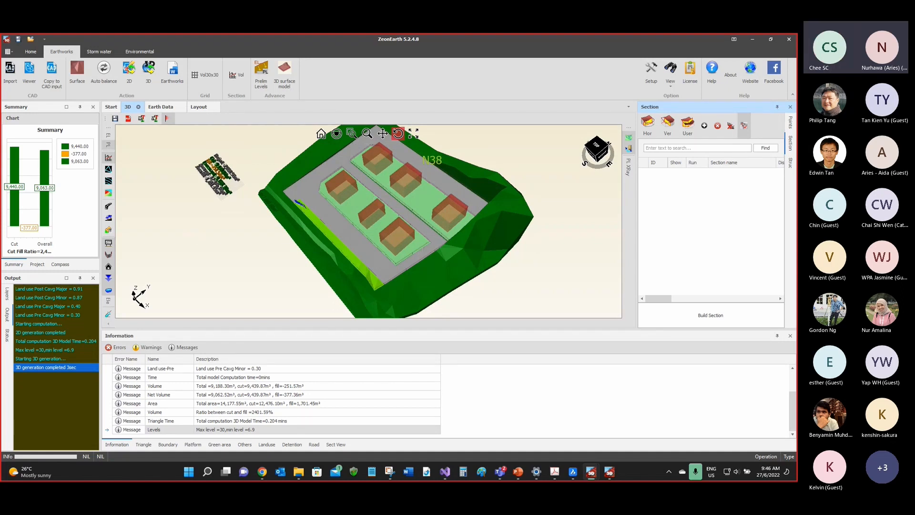
Step: Open the Windows Mouse Properties and test the highlight that shows the pointer's location
key("super+s")
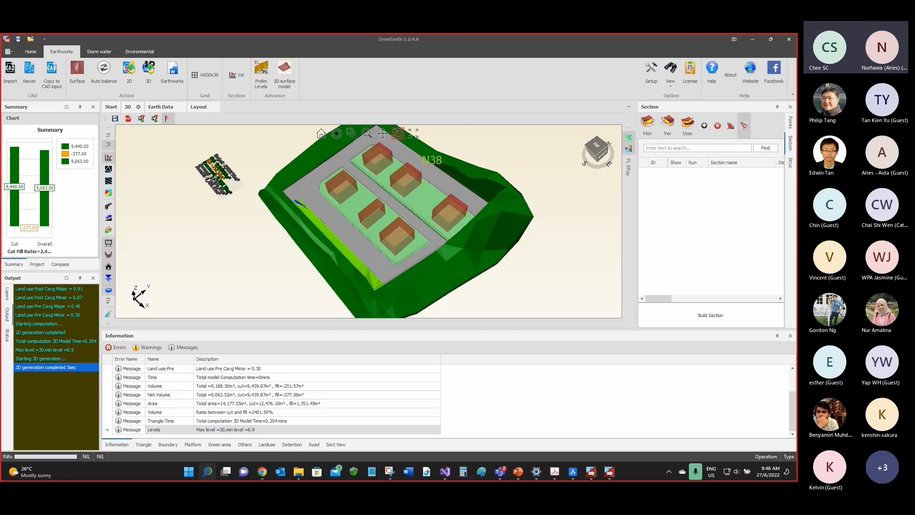
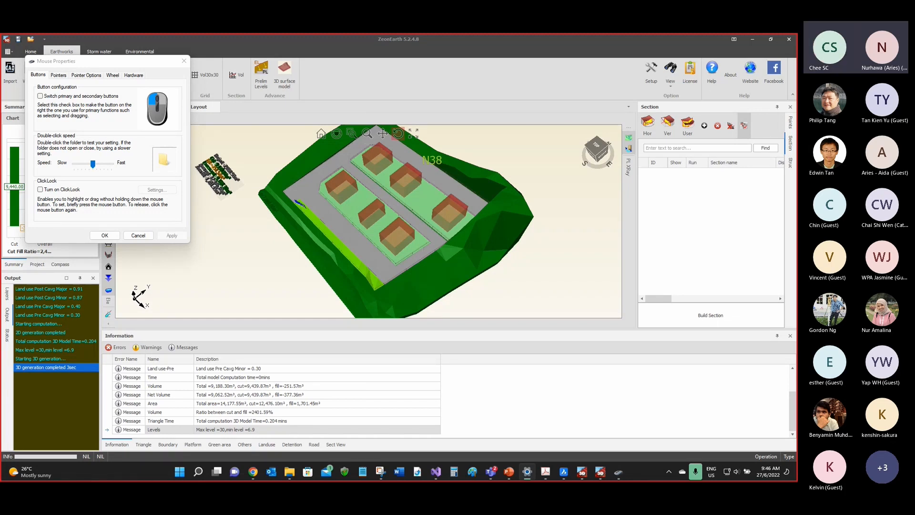
left_click_drag(84, 64, 796, 64)
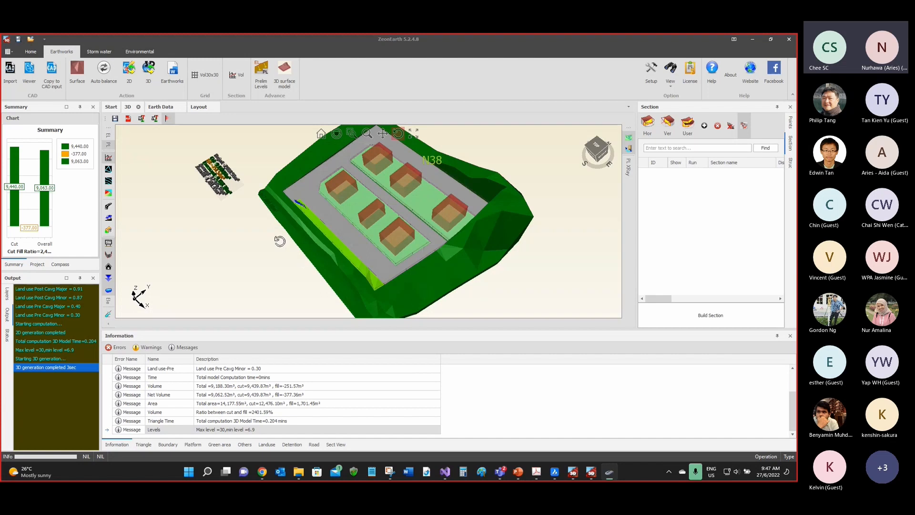
key("ctrl")
key("ctrl")
key("ctrl")
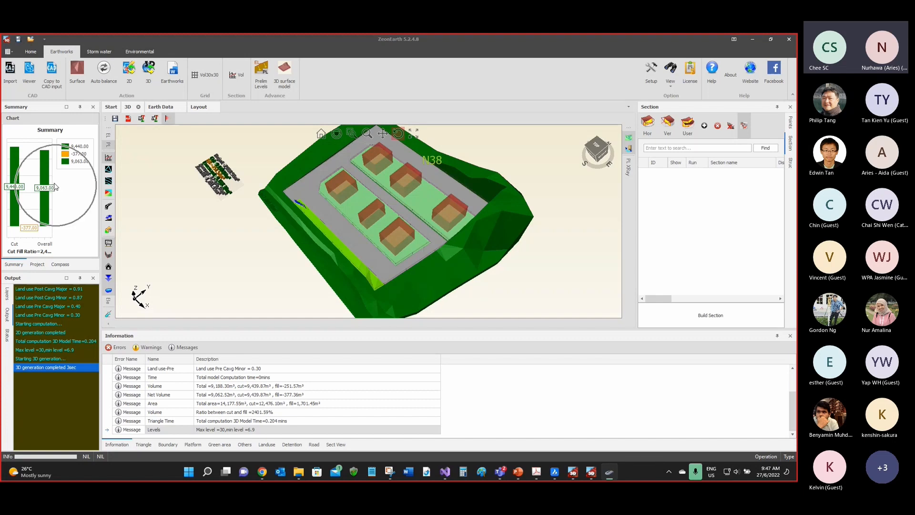
Step: Open the 2D layout and examine the cut and fill areas together with the volume and area table
key("ctrl")
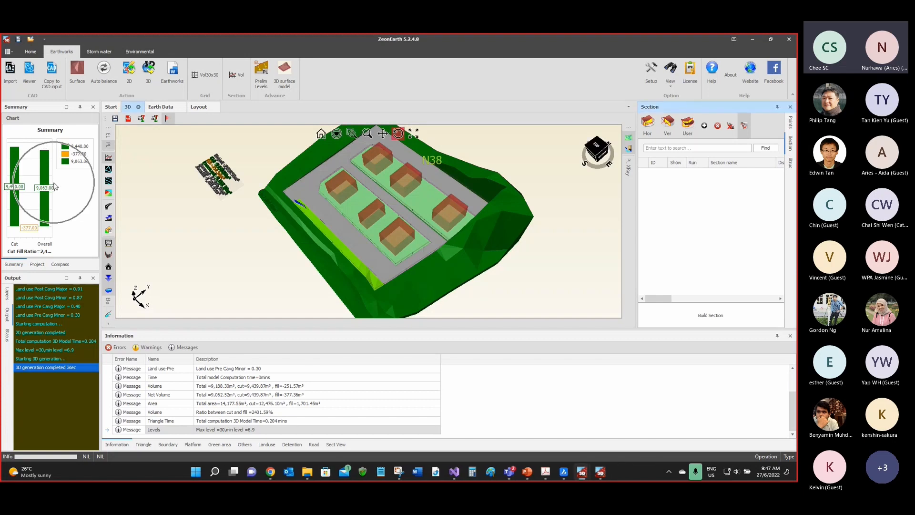
mouse_move(23, 202)
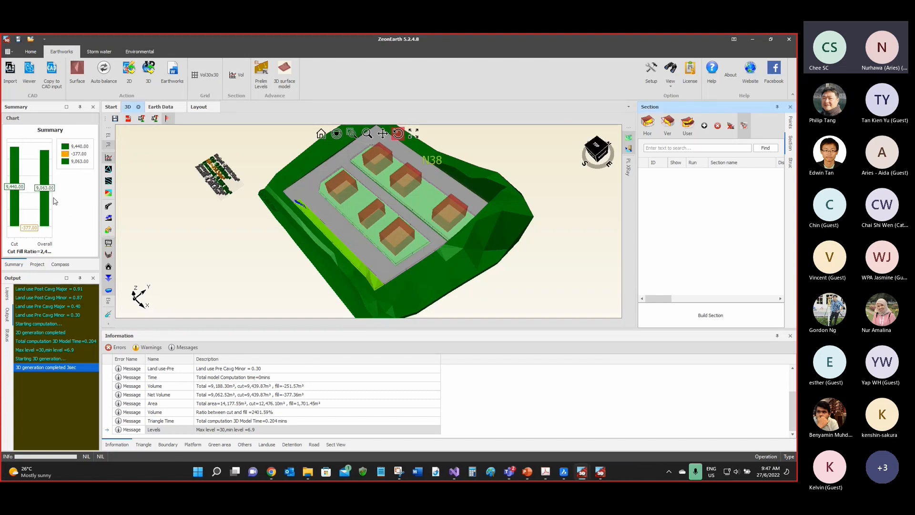
left_click(196, 108)
scroll(419, 193, "up", 5)
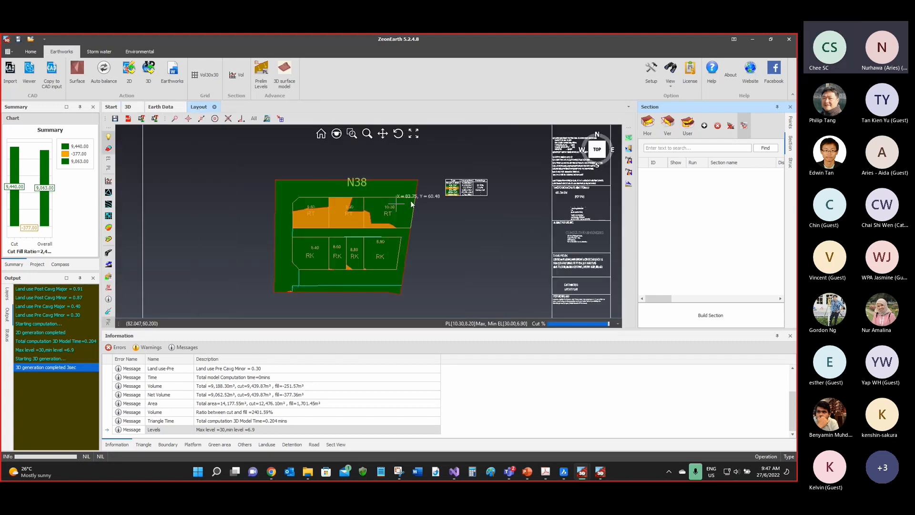
scroll(481, 184, "up", 2)
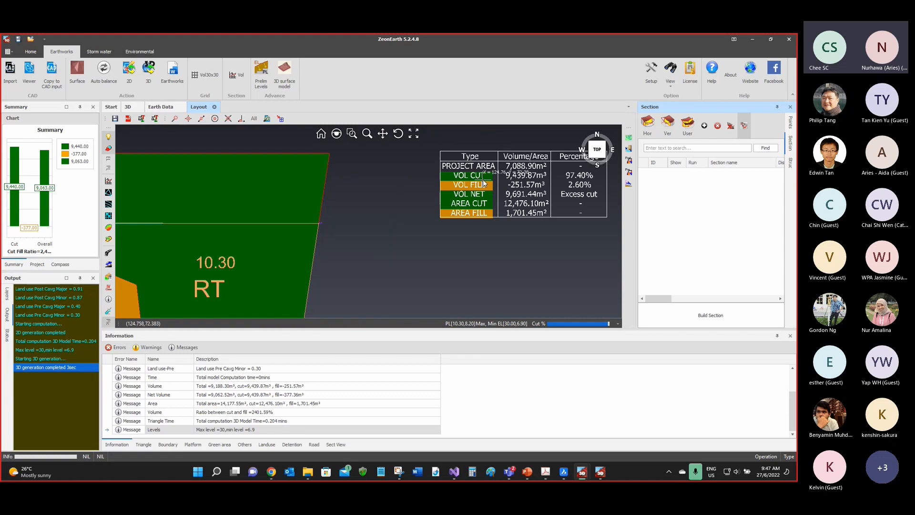
scroll(399, 204, "down", 3)
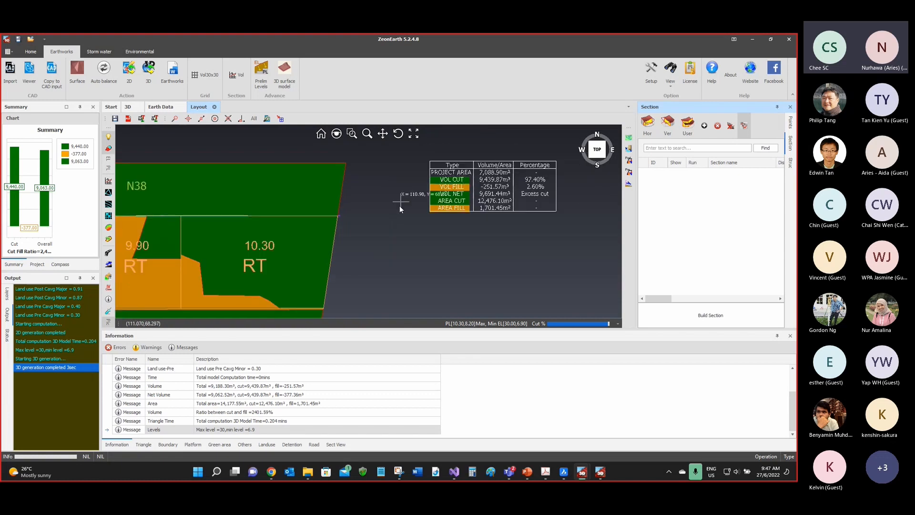
scroll(404, 191, "down", 2)
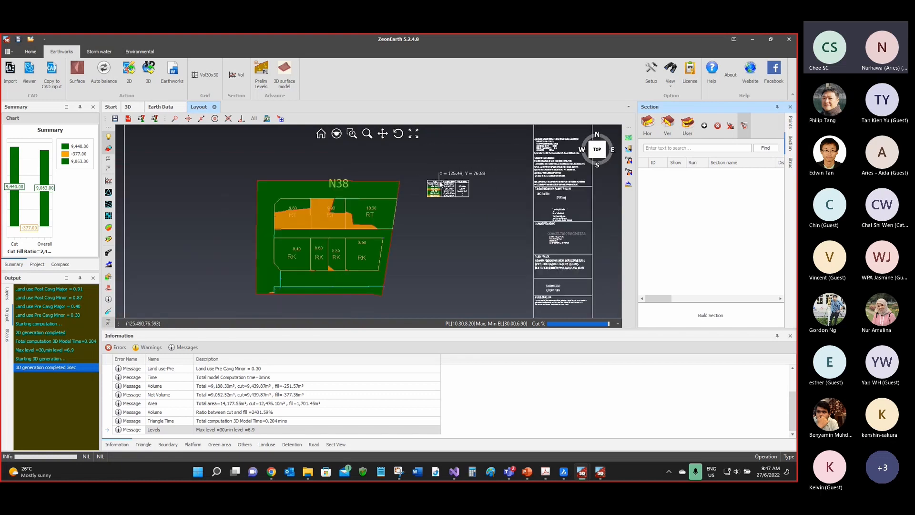
scroll(436, 191, "up", 4)
scroll(439, 194, "down", 3)
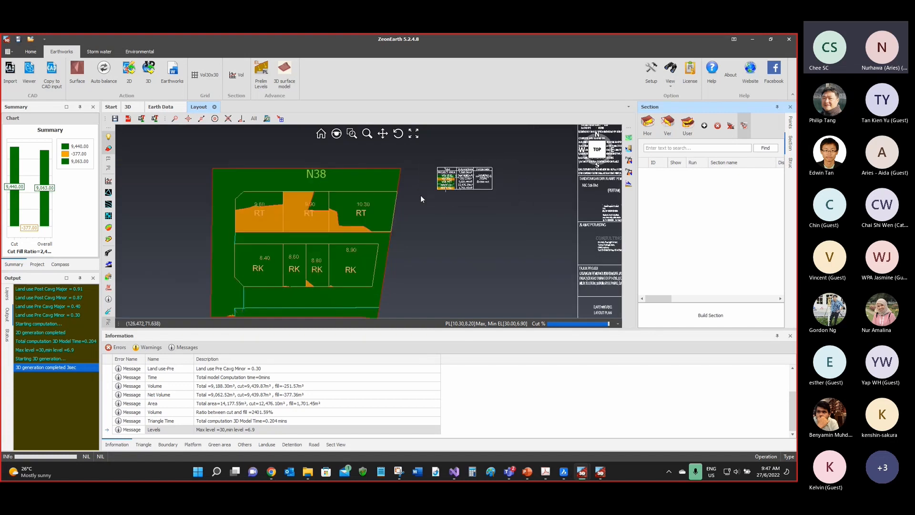
scroll(323, 192, "up", 3)
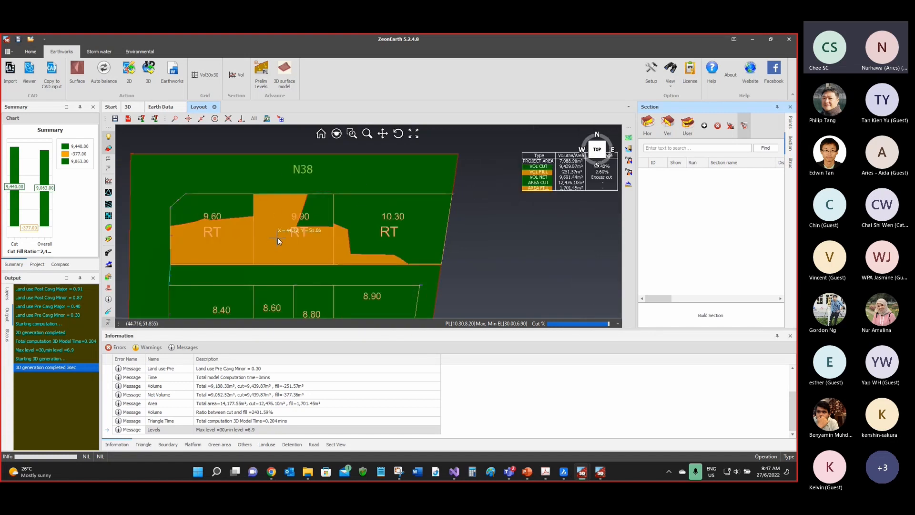
Step: Toggle the layout's cut and fill shading off and on to compare the site with and without it
left_click(108, 148)
left_click(107, 148)
left_click(107, 148)
left_click(107, 148)
scroll(292, 181, "down", 3)
scroll(320, 173, "up", 2)
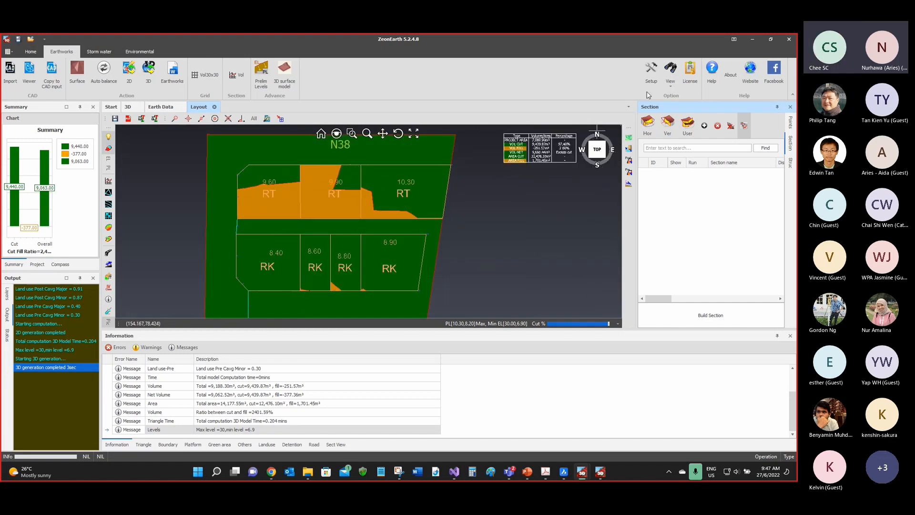
Step: Check the CADLayout settings in Setup without changing them, and hide the layout's cut and fill shading
left_click(651, 72)
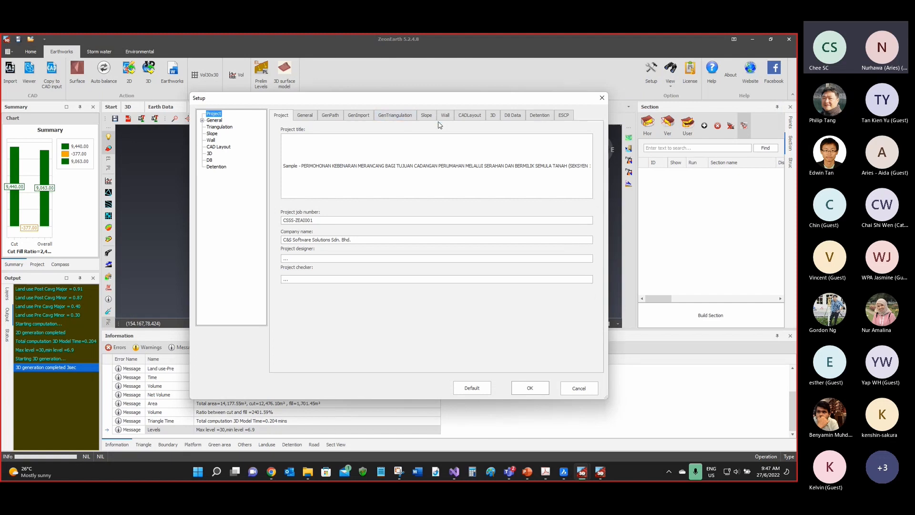
left_click(467, 117)
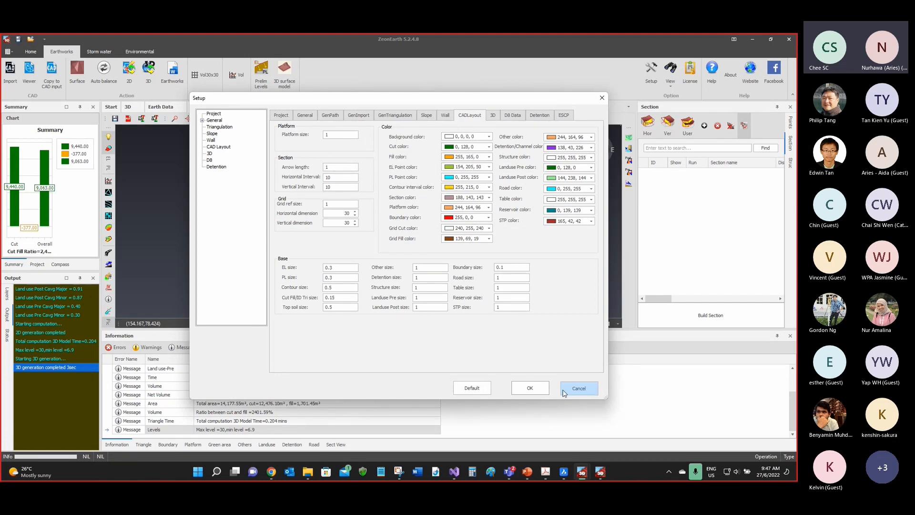
left_click(578, 388)
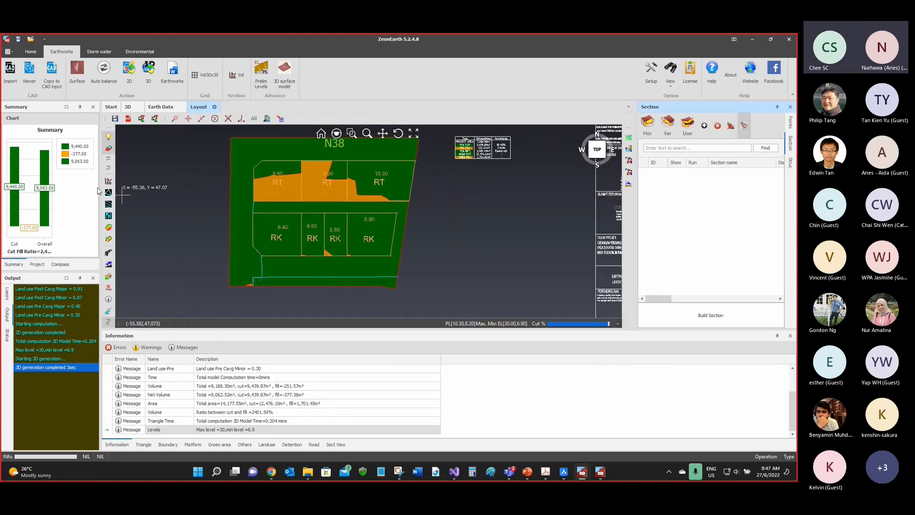
left_click(108, 152)
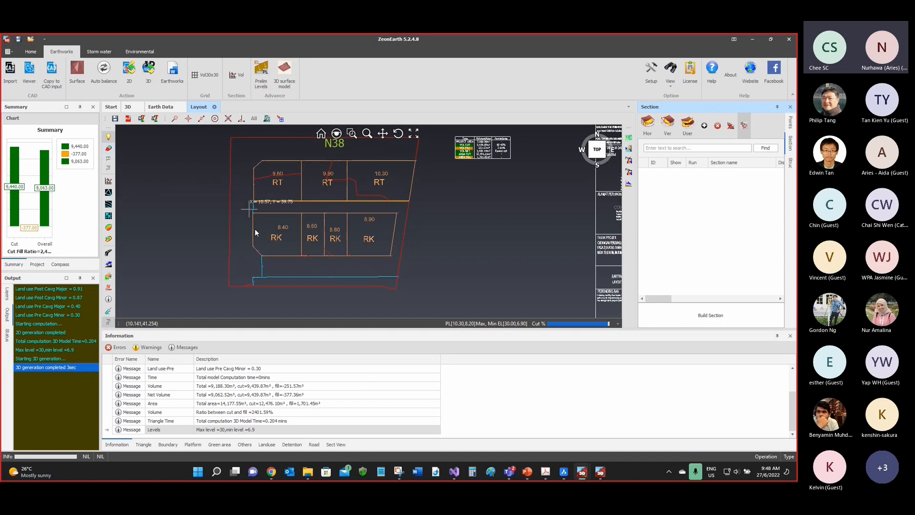
Step: Return to the 3D model, examine the 3D text listing the project's volumes and areas, and hide it
left_click(128, 106)
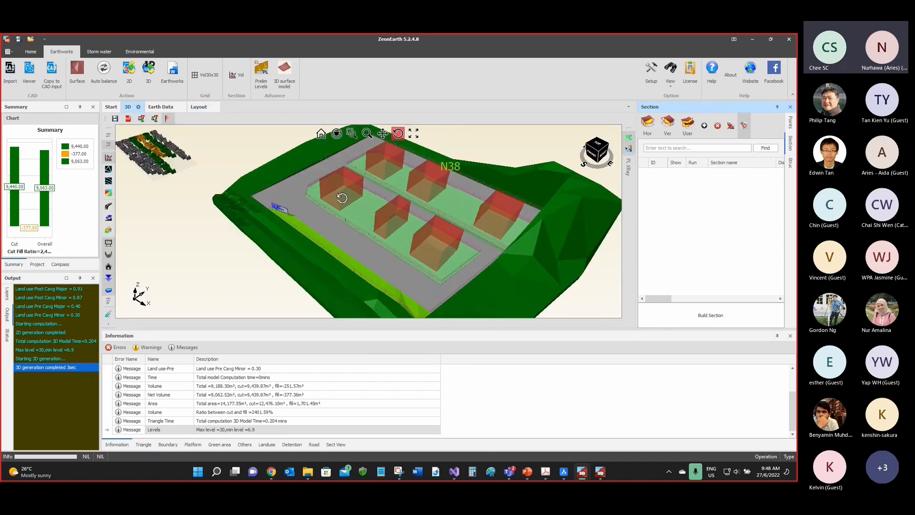
left_click_drag(342, 198, 340, 197)
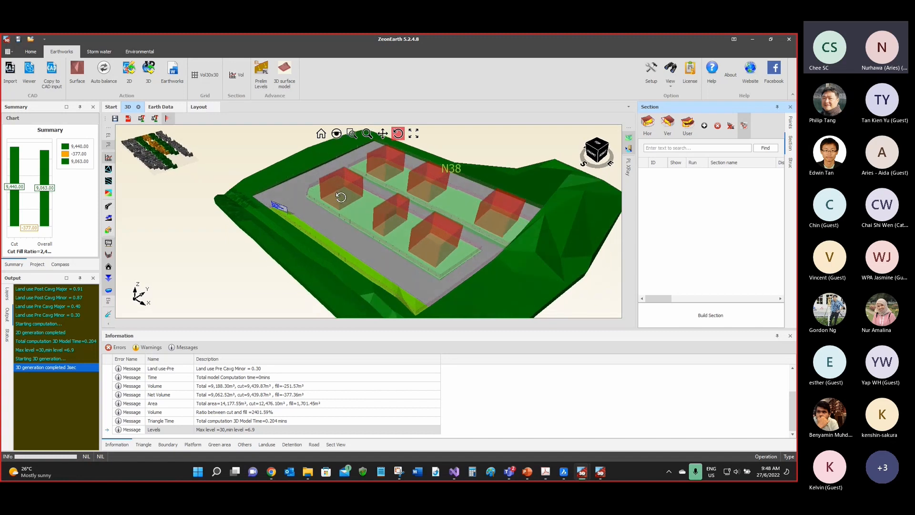
scroll(341, 197, "down", 2)
scroll(228, 161, "up", 4)
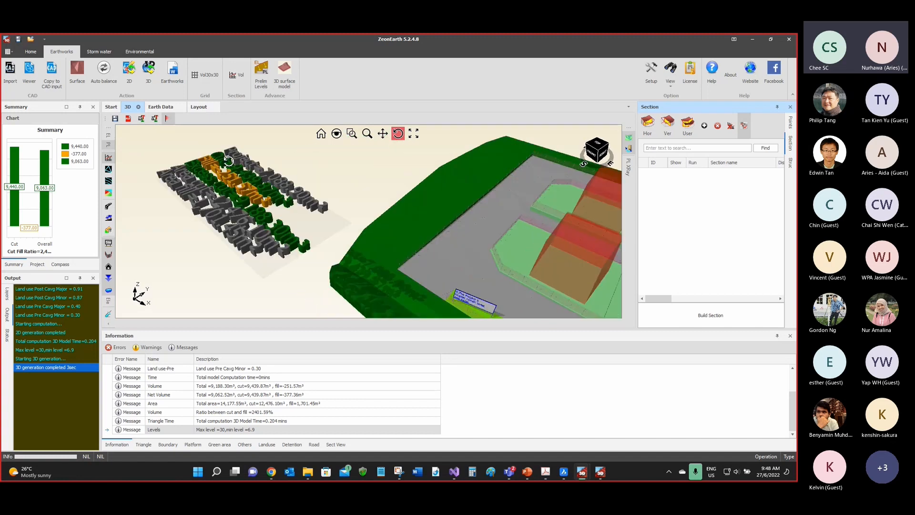
left_click_drag(229, 161, 240, 201)
scroll(241, 202, "down", 2)
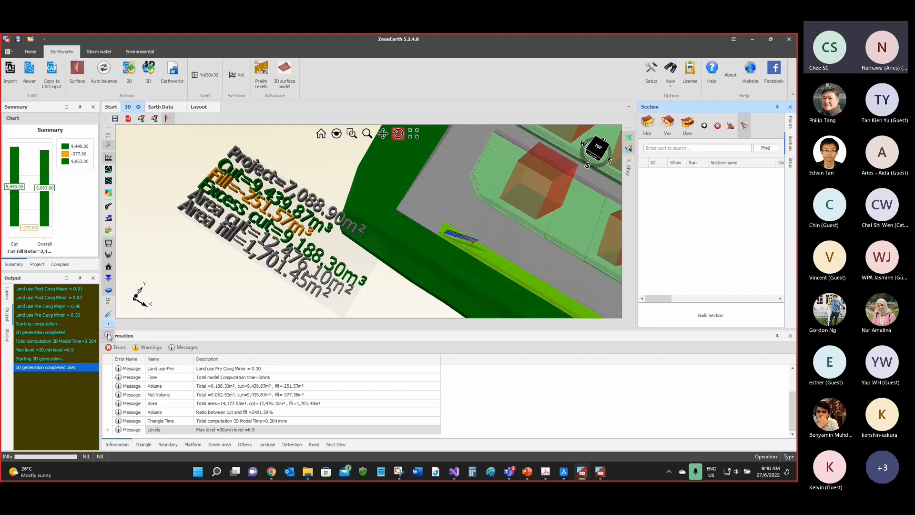
left_click(108, 336)
scroll(226, 221, "down", 3)
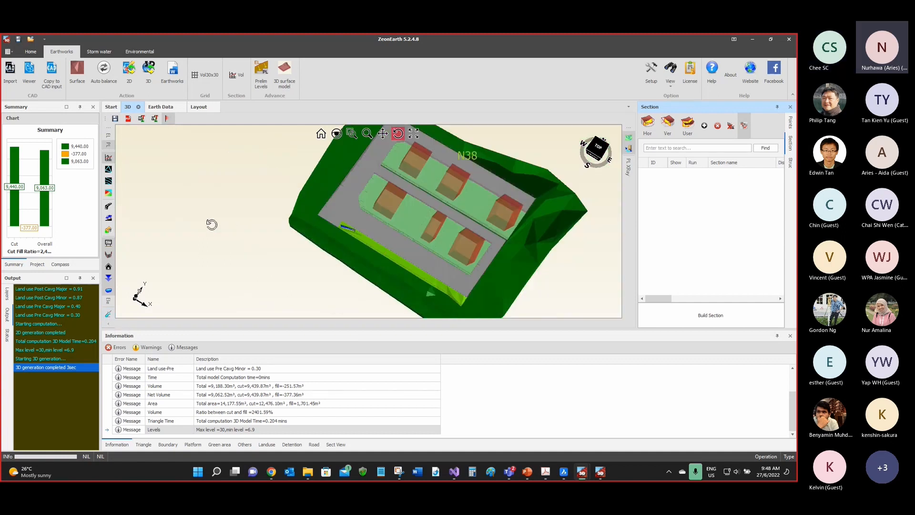
Step: Examine the building blocks, platforms and roads of the 3D earthwork model from several distances
scroll(211, 224, "down", 3)
left_click_drag(212, 224, 214, 200)
scroll(323, 224, "up", 4)
left_click_drag(323, 226, 316, 231)
scroll(323, 224, "up", 3)
scroll(335, 231, "up", 2)
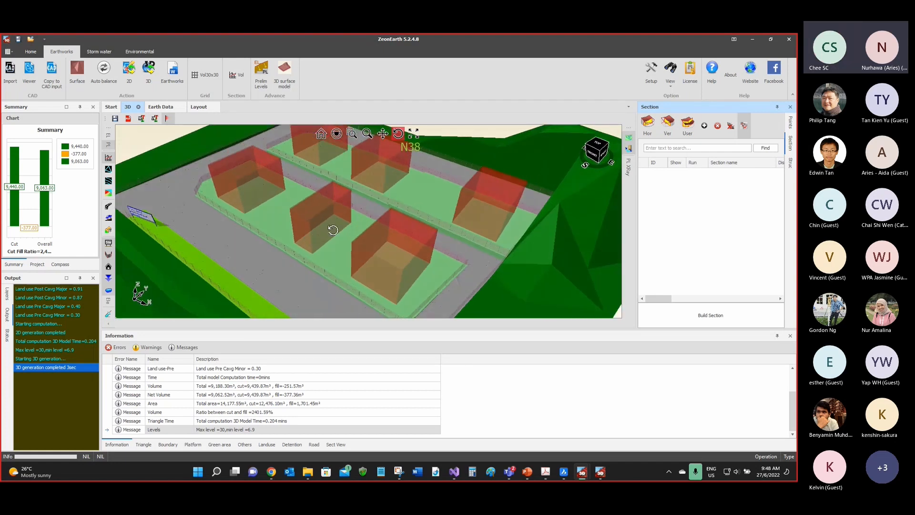
scroll(335, 231, "down", 4)
scroll(291, 194, "up", 3)
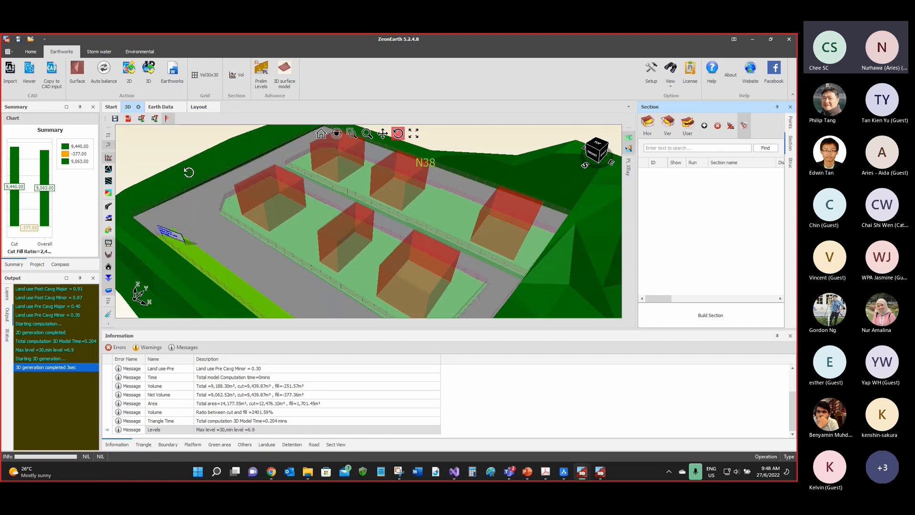
scroll(188, 171, "up", 1)
scroll(286, 224, "up", 3)
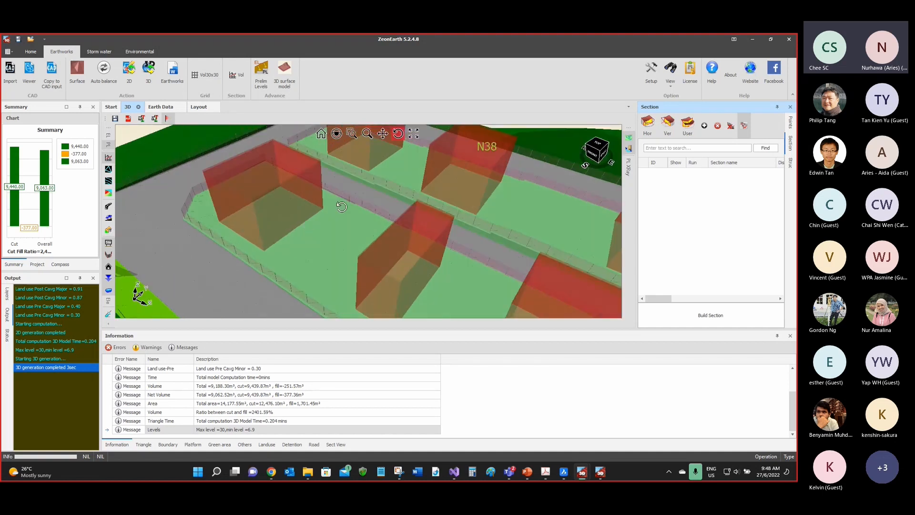
scroll(378, 174, "down", 3)
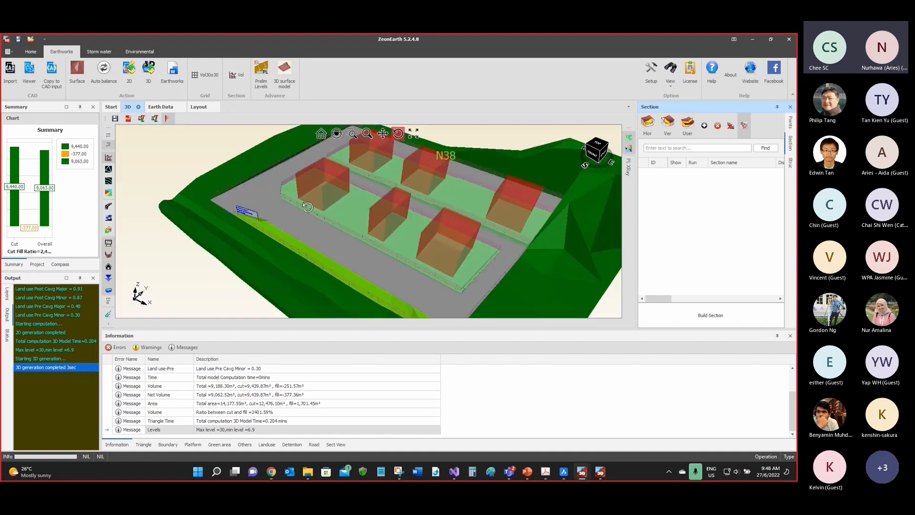
Step: Examine the project signboard standing on the green area of the 3D model from front and above
scroll(315, 200, "up", 3)
scroll(212, 266, "up", 5)
left_click_drag(215, 252, 278, 245)
scroll(277, 245, "down", 3)
scroll(351, 245, "down", 2)
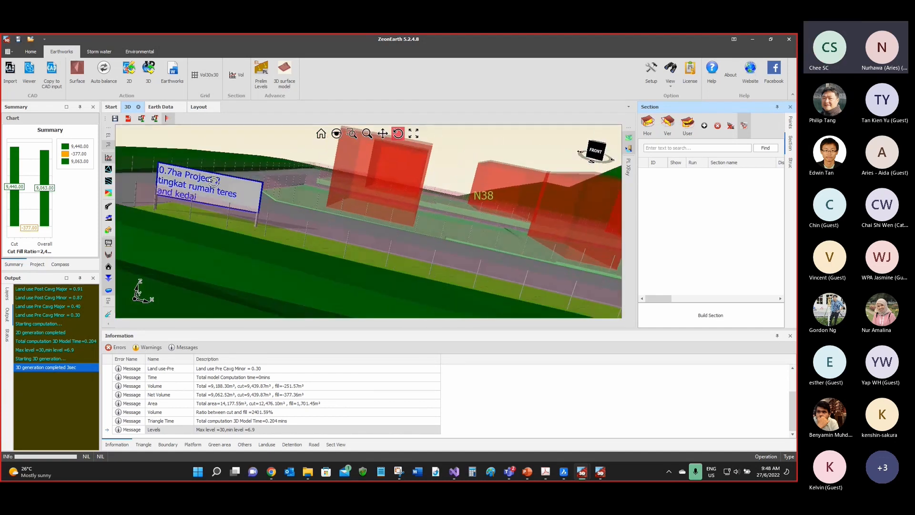
left_click_drag(209, 187, 252, 203)
scroll(165, 167, "up", 4)
scroll(252, 204, "down", 3)
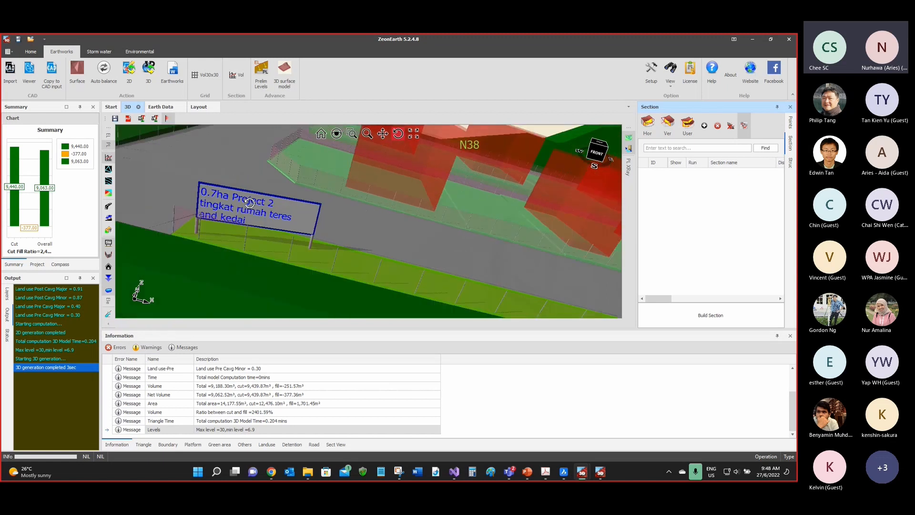
Step: Examine the corner platform near the signboard, with its building block and surrounding fence
scroll(356, 161, "up", 5)
left_click_drag(355, 161, 308, 188)
scroll(352, 205, "down", 4)
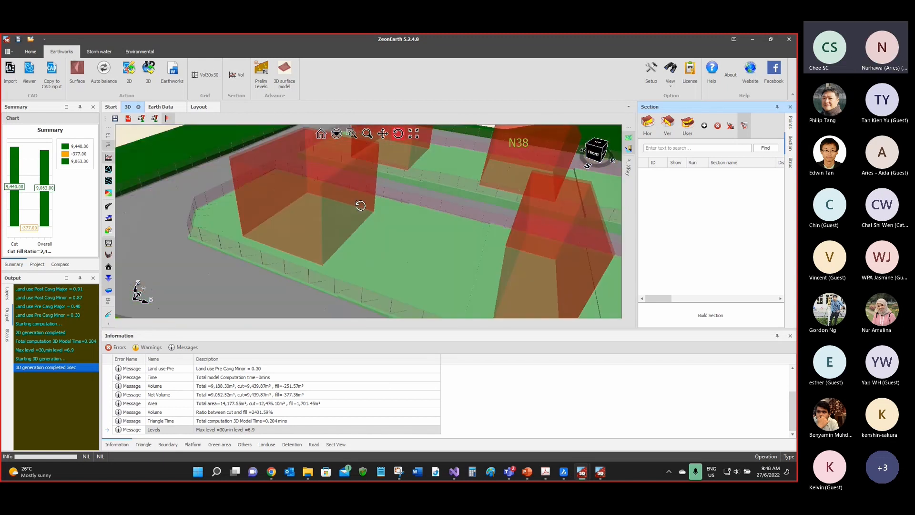
scroll(351, 214, "down", 2)
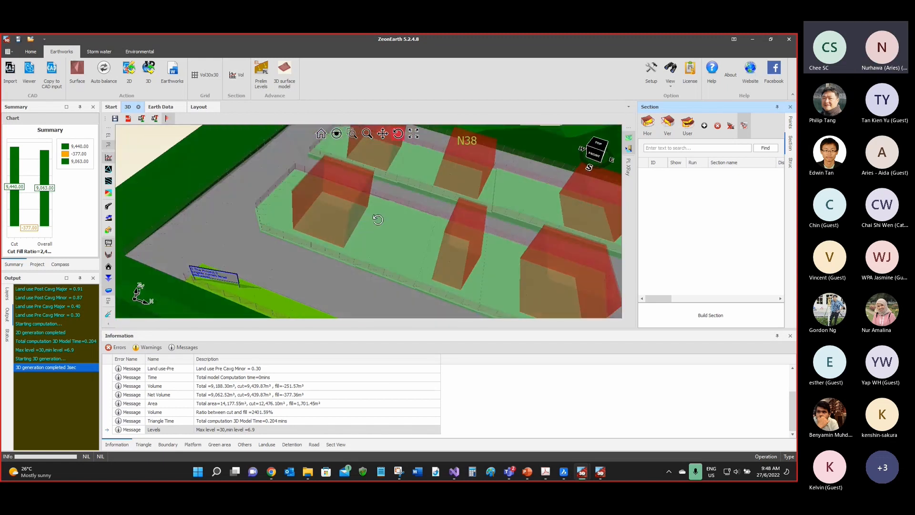
scroll(333, 224, "down", 3)
scroll(241, 236, "up", 4)
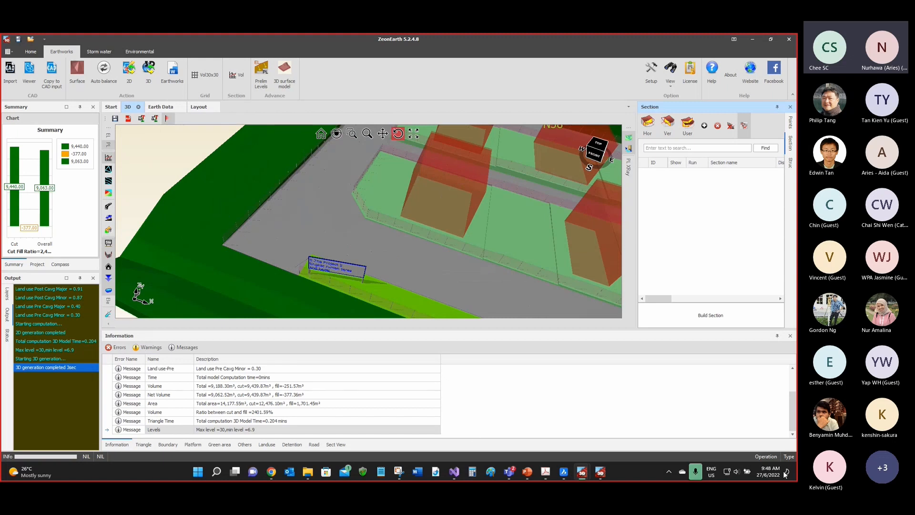
Step: Switch to BricsCAD, close Sample1-3-PC.dwg without saving its changes, and reopen it from the recent files
left_click(563, 472)
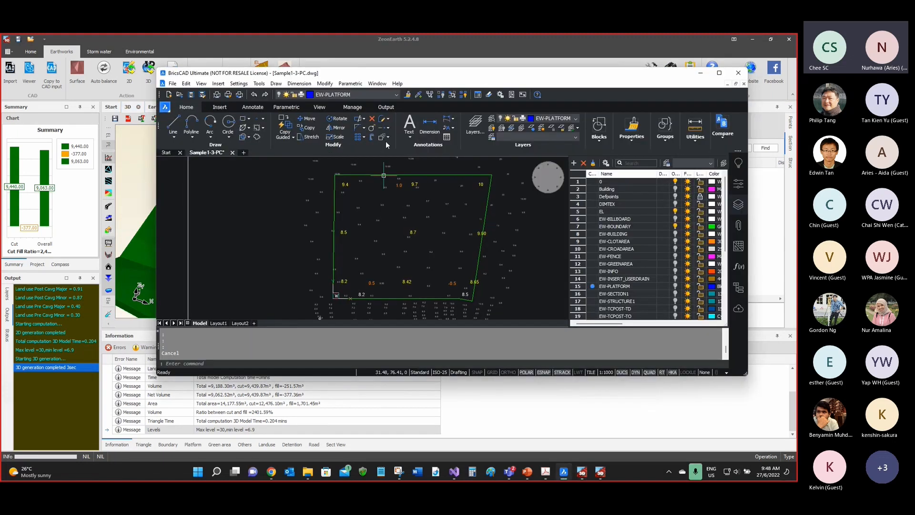
left_click_drag(369, 74, 329, 35)
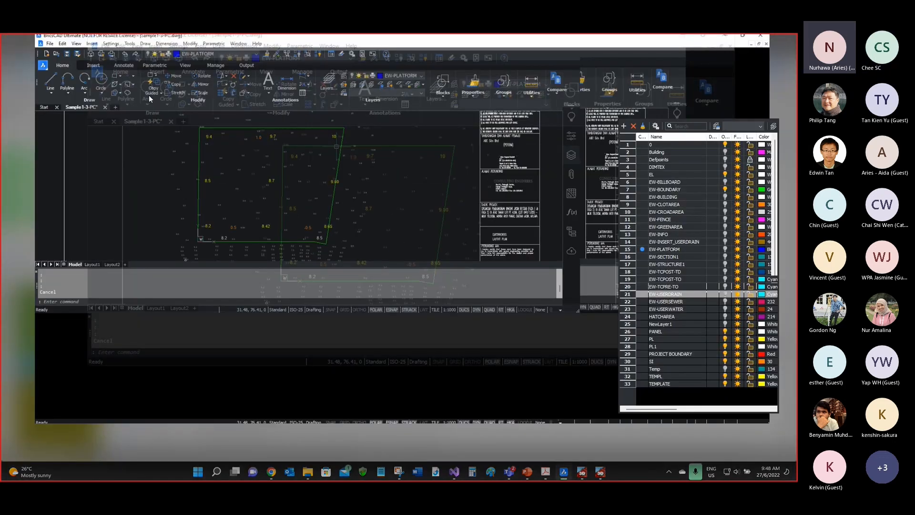
left_click(76, 116)
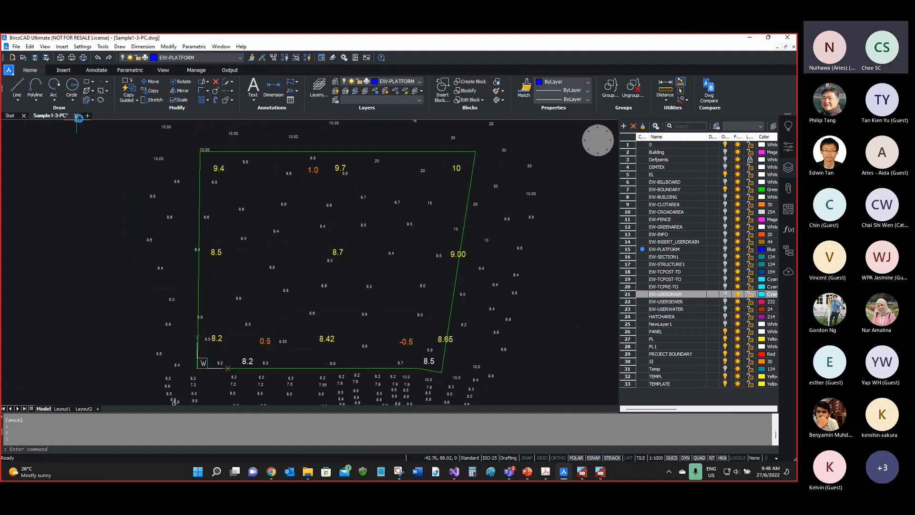
left_click(411, 249)
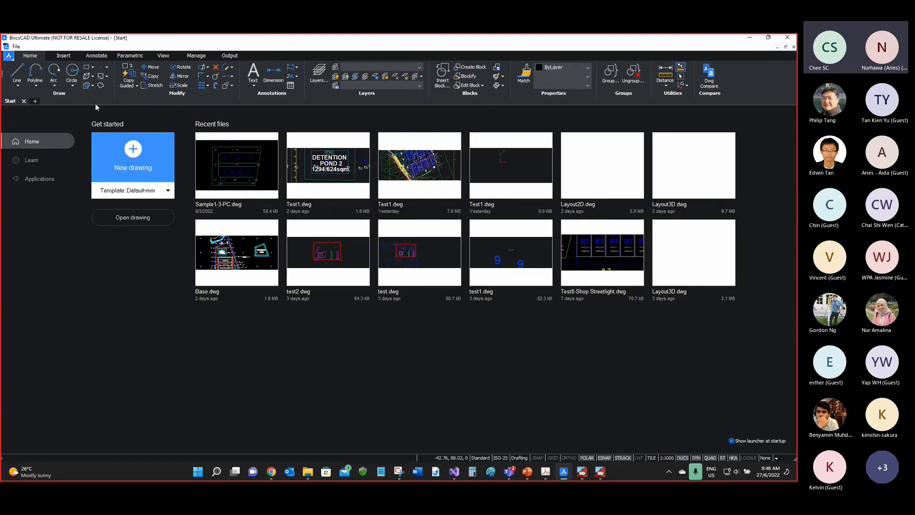
left_click(231, 162)
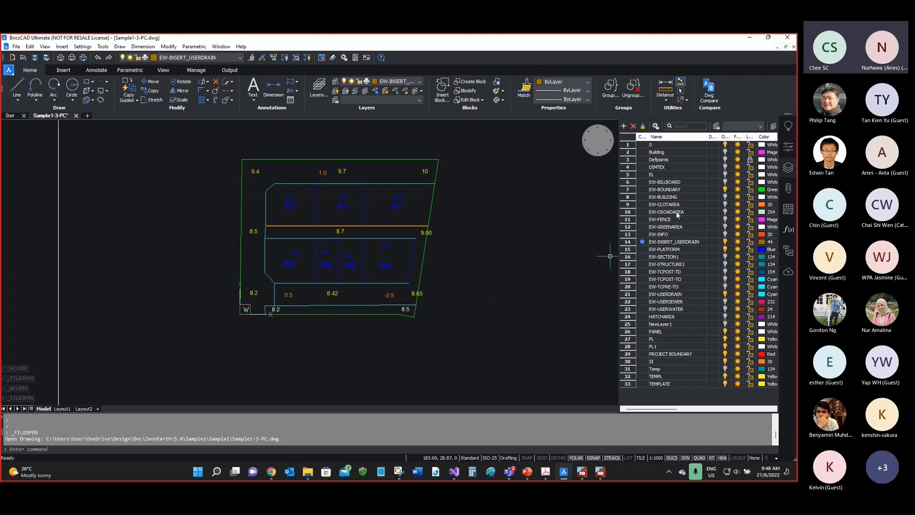
Step: Turn on the EW-BUILDING layer and look closely at the building outlines on the RT plots
left_click(634, 198)
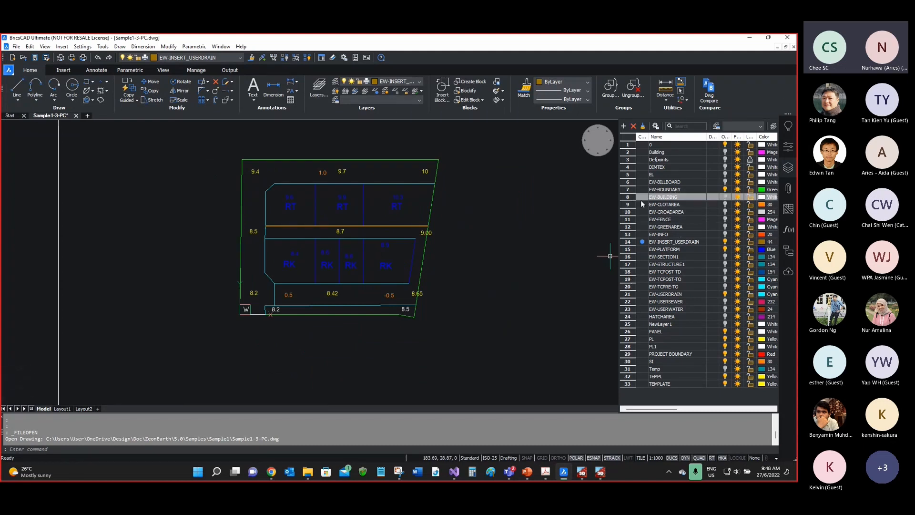
left_click(725, 197)
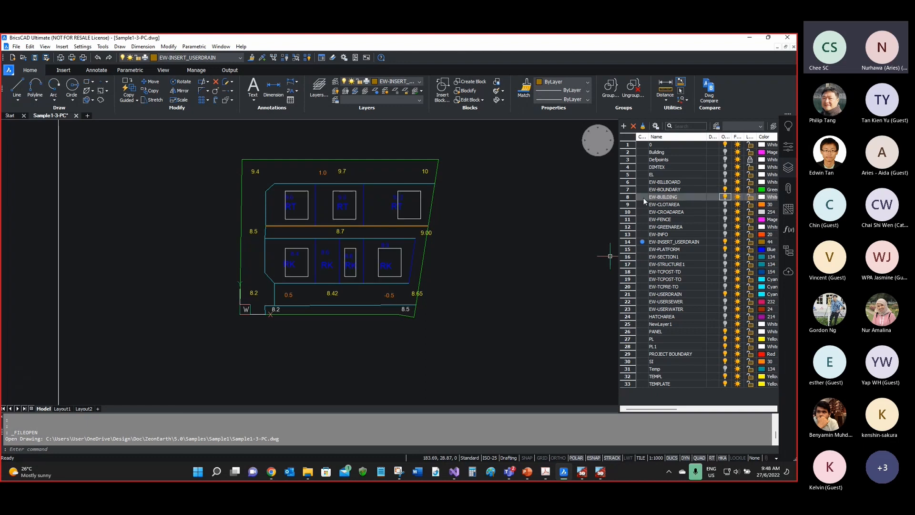
scroll(320, 195, "up", 6, "ctrl")
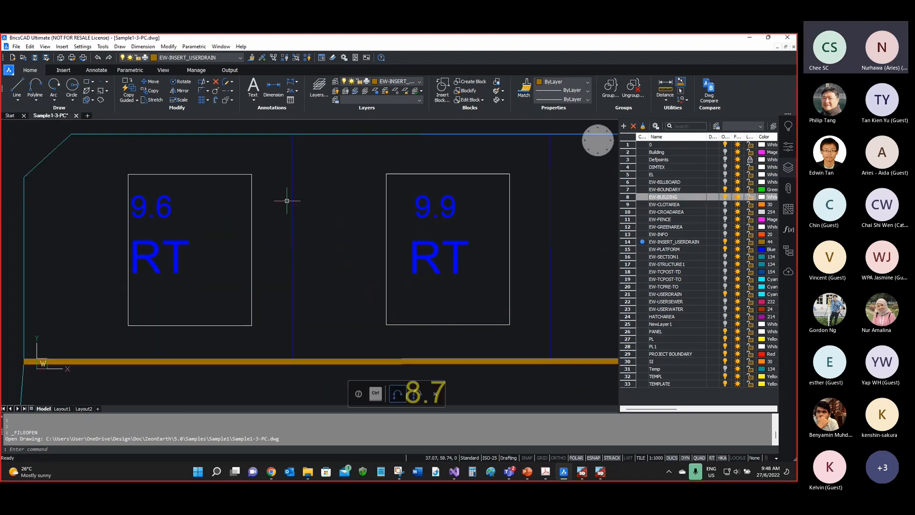
Step: Review the properties of the building outline around the 9.6 RT label, including its layer and closed state
left_click(788, 147)
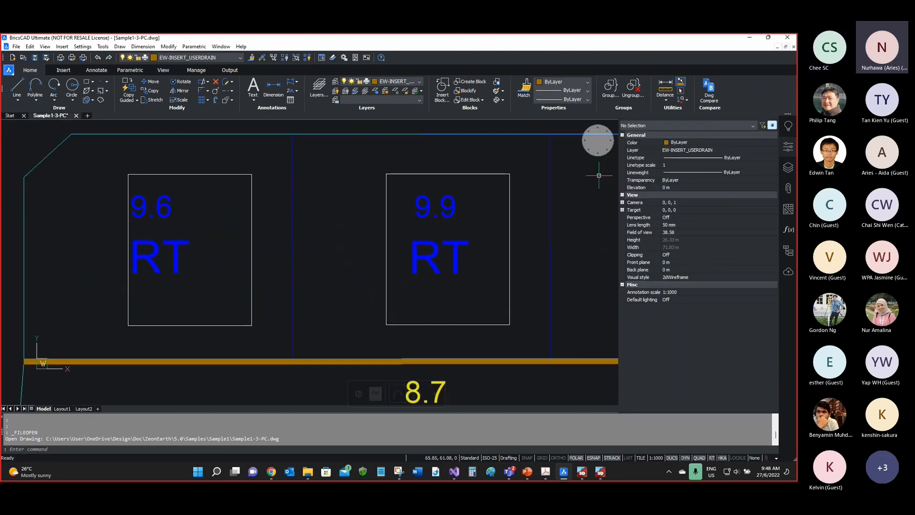
left_click(251, 204)
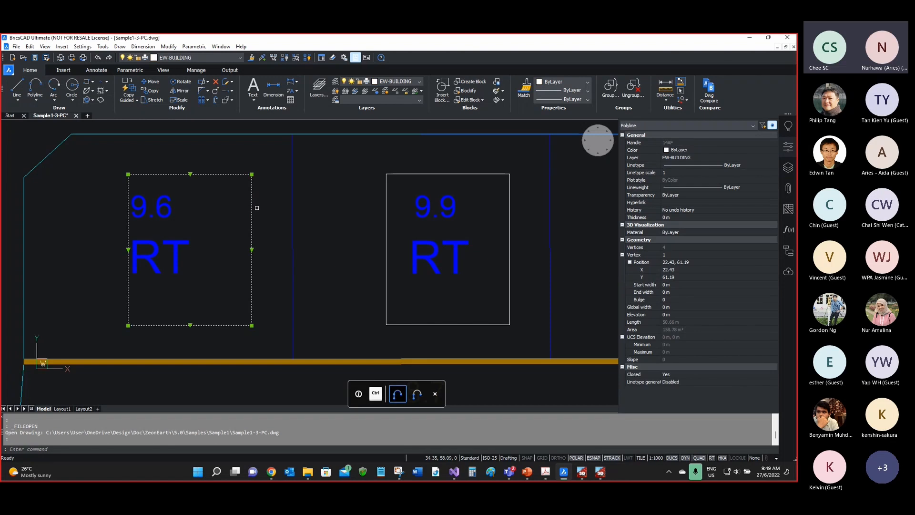
double_click(250, 38)
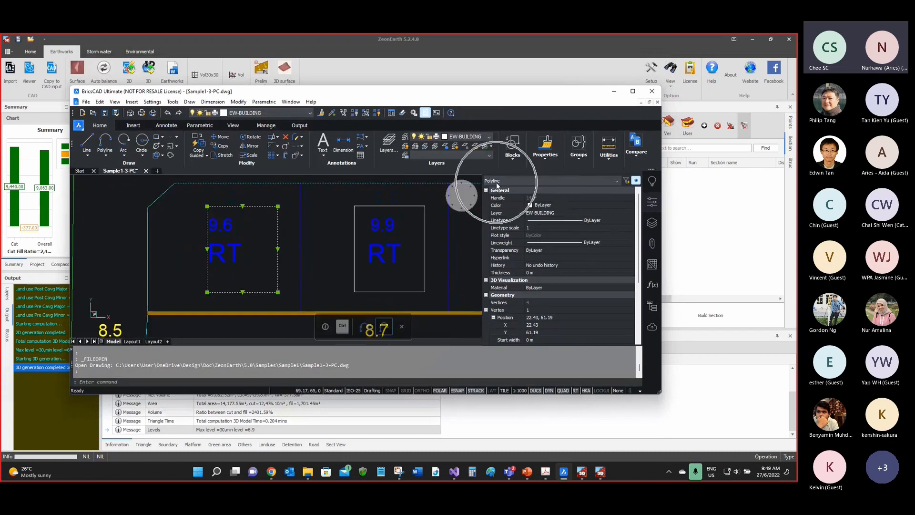
scroll(511, 221, "down", 3)
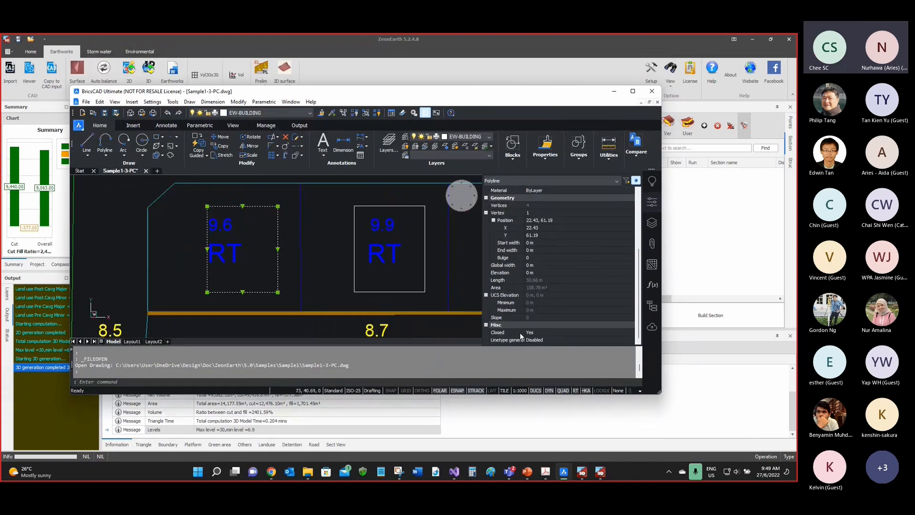
scroll(532, 305, "up", 3)
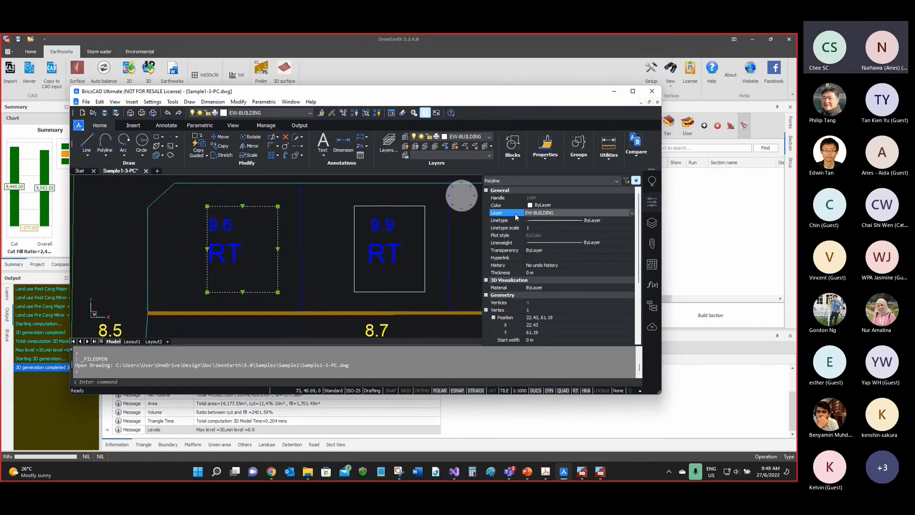
Step: Move the BricsCAD window aside, switch to ZeonEarth, and examine the building blocks on the platforms in the 3D model
left_click_drag(344, 92, 757, 157)
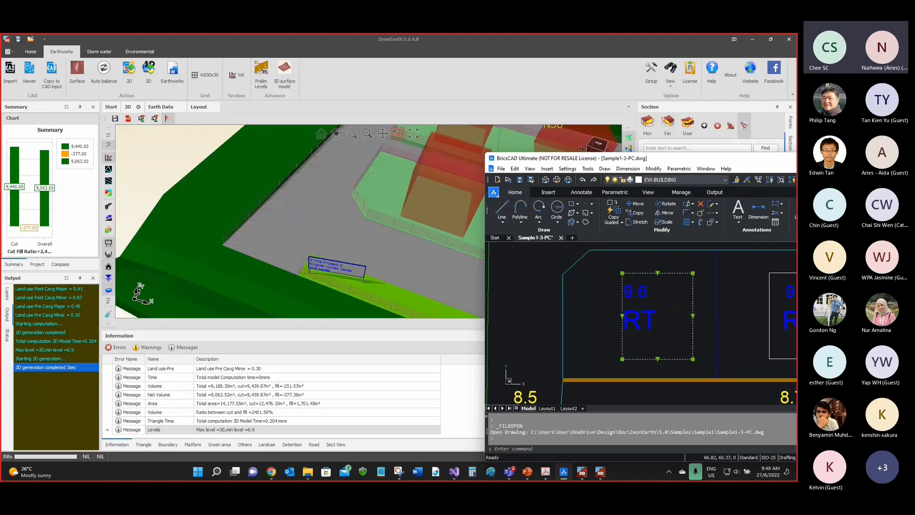
left_click(412, 242)
left_click_drag(412, 242, 483, 158)
scroll(483, 157, "up", 3)
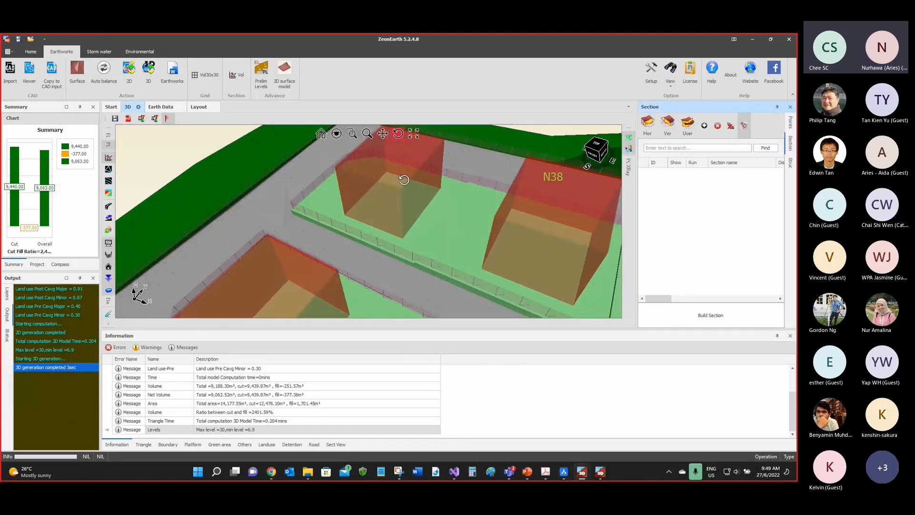
left_click_drag(406, 190, 438, 202)
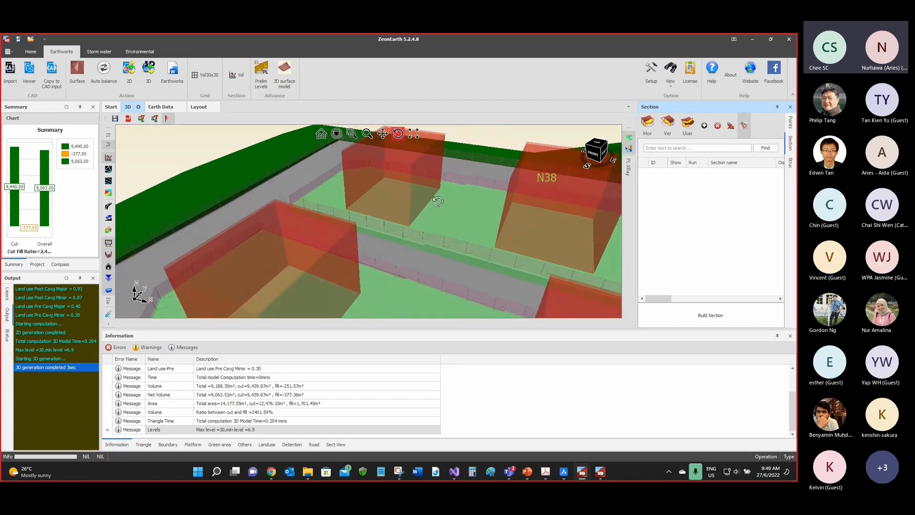
scroll(419, 236, "down", 5)
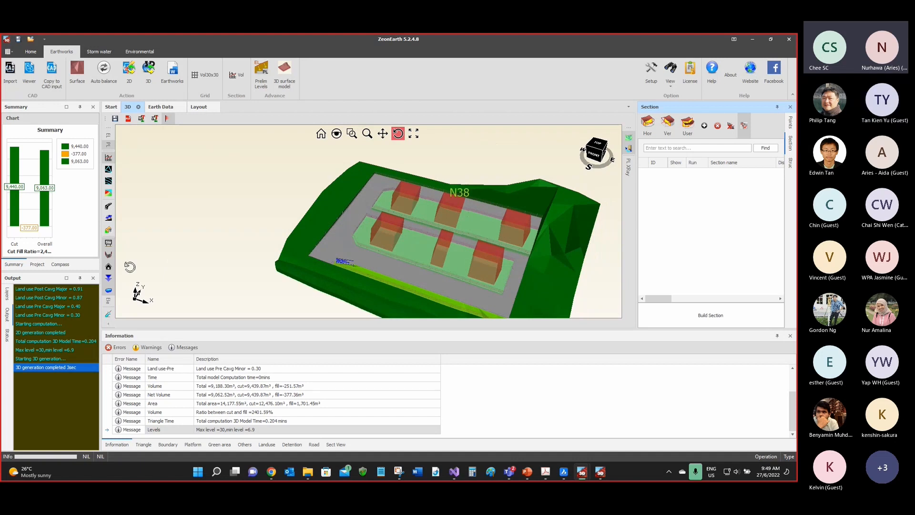
Step: Hide the buildings in the 3D model and look closely at the fences around the green platforms
left_click(109, 268)
left_click(109, 268)
left_click(108, 268)
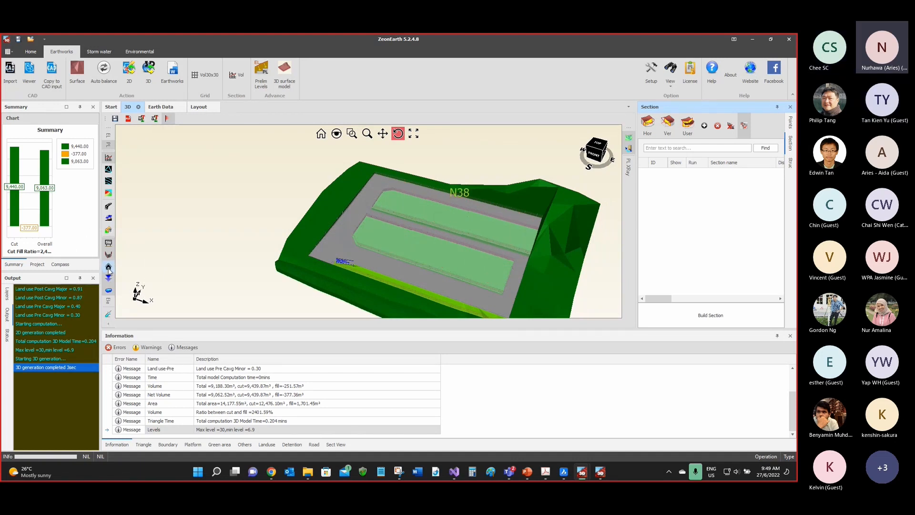
left_click(564, 472)
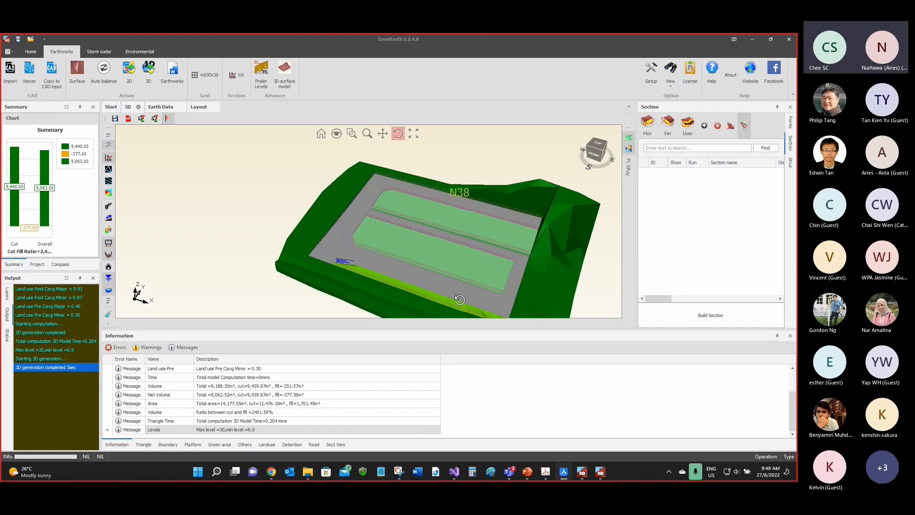
scroll(432, 244, "up", 5)
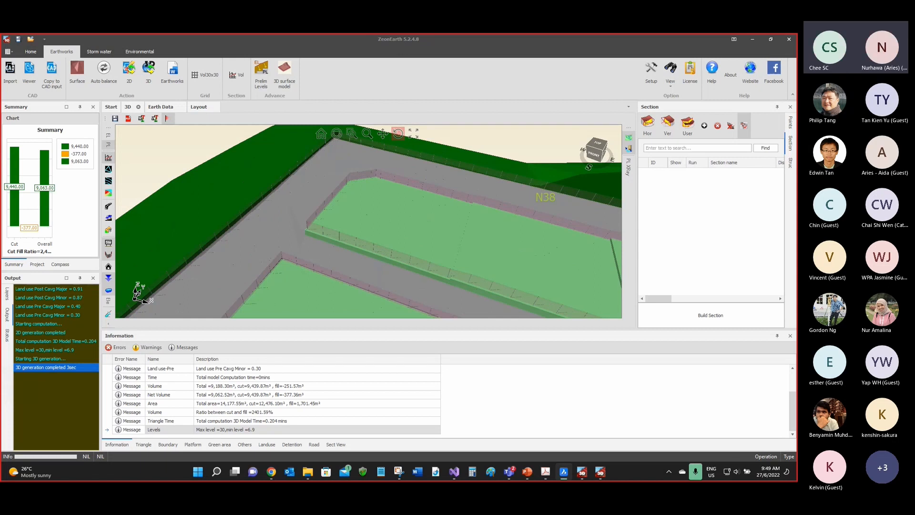
Step: Switch to BricsCAD, turn on the EW-FENCE layer and make it the current layer
key("alt+Tab")
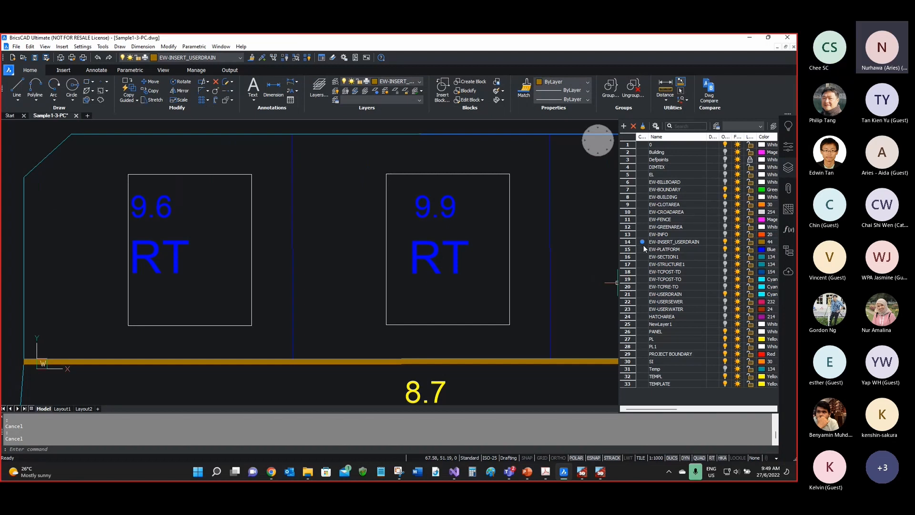
left_click(725, 220)
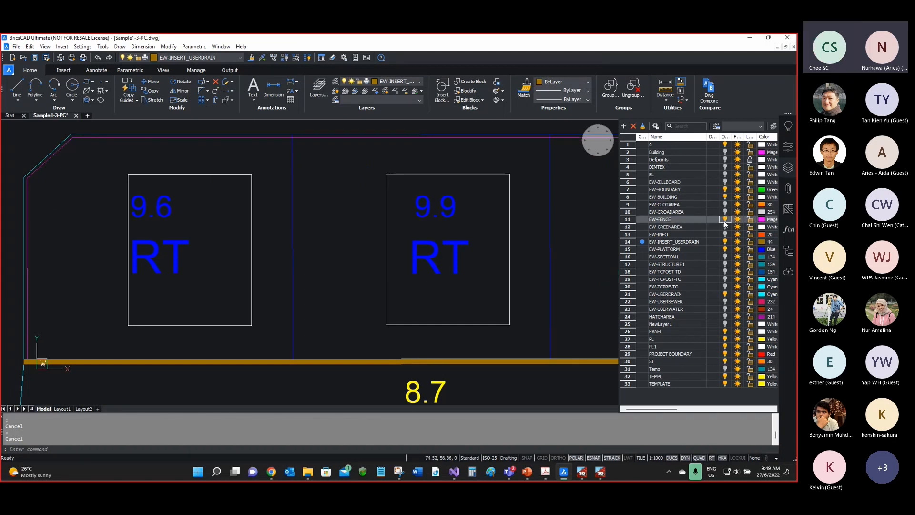
double_click(642, 219)
scroll(460, 159, "down", 3)
scroll(305, 162, "up", 3)
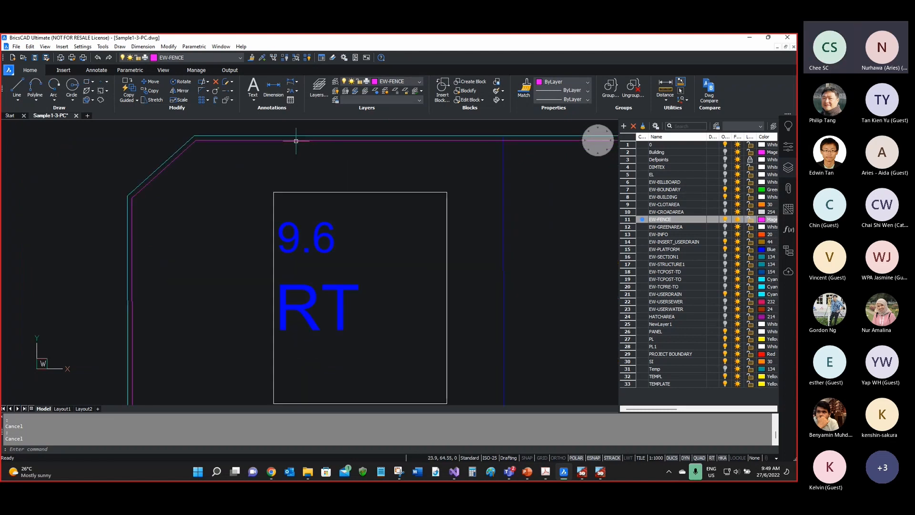
Step: Select the fence polyline around the RT plots, and review its properties and its full course along the platform
left_click(295, 141)
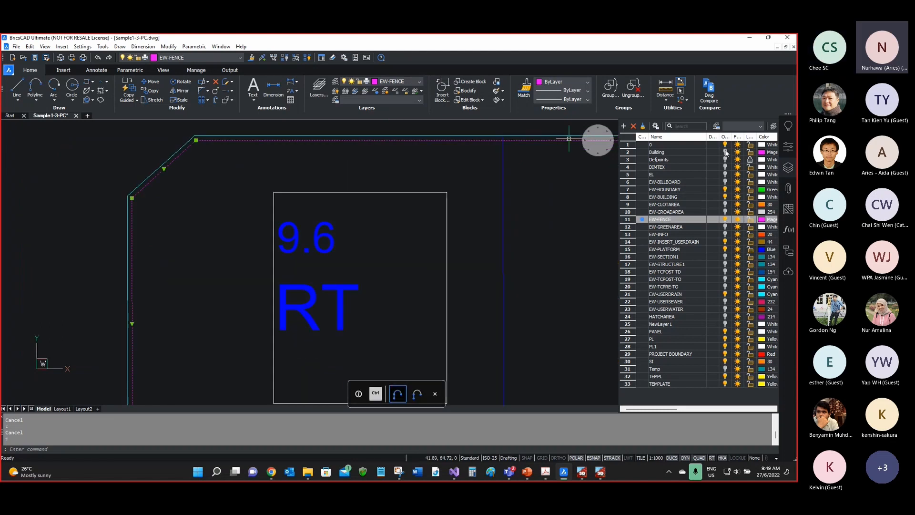
key("ctrl+1")
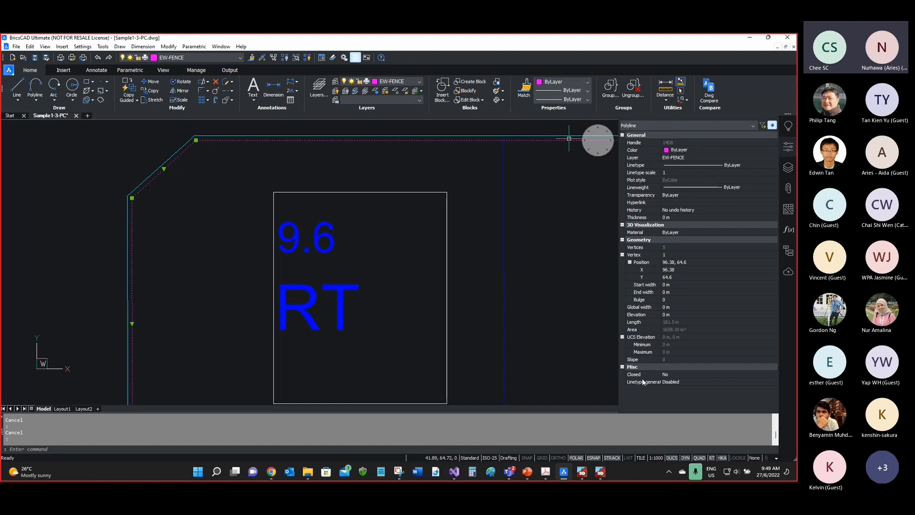
scroll(311, 189, "down", 4)
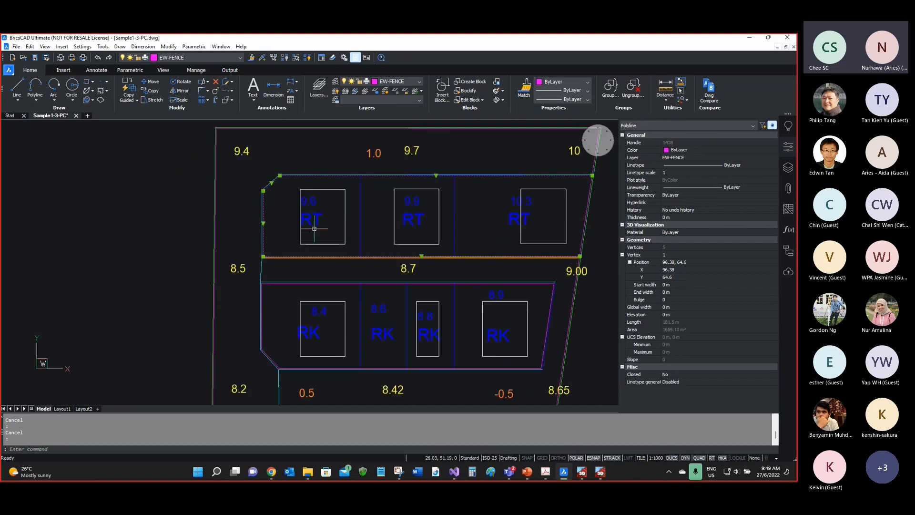
scroll(315, 219, "up", 1)
scroll(304, 185, "down", 1)
scroll(579, 180, "up", 3)
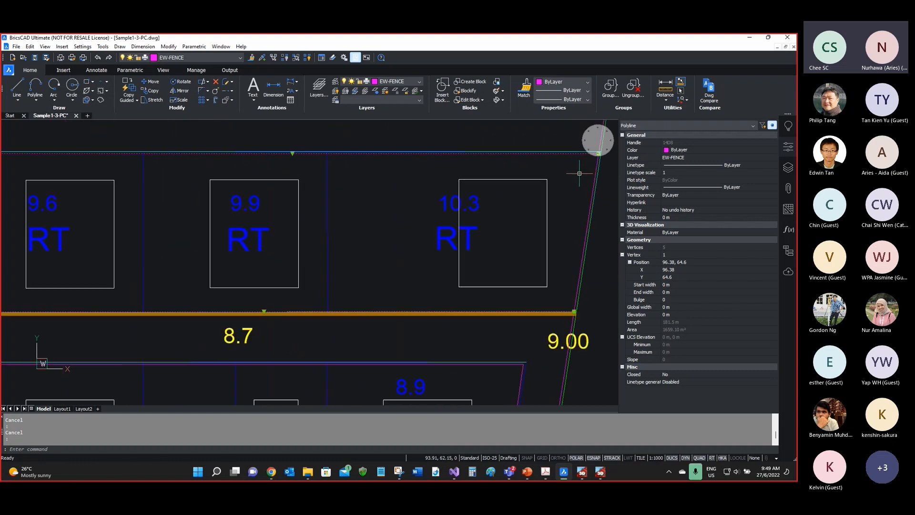
scroll(589, 223, "down", 3, "ctrl")
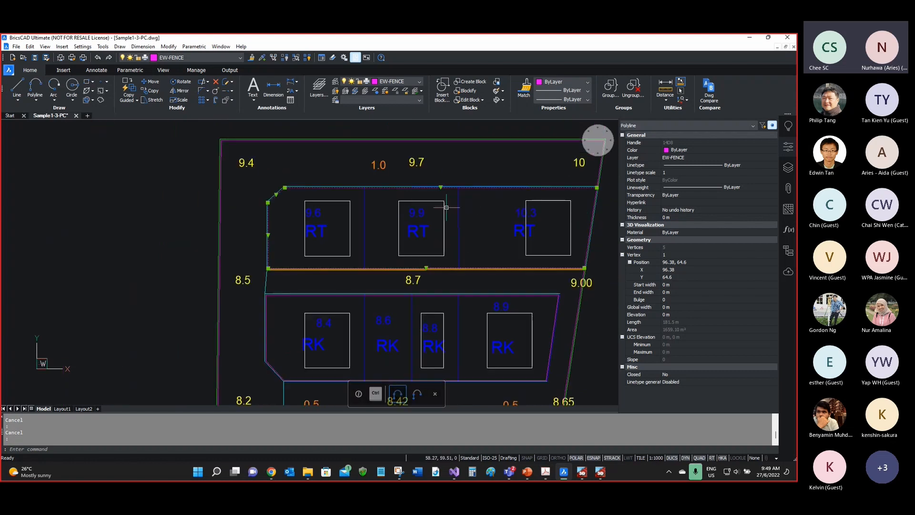
Step: Examine the outer fence line along the site boundary and the RT platform fence's offset at its chamfered corner
scroll(219, 244, "up", 4)
scroll(219, 245, "up", 4)
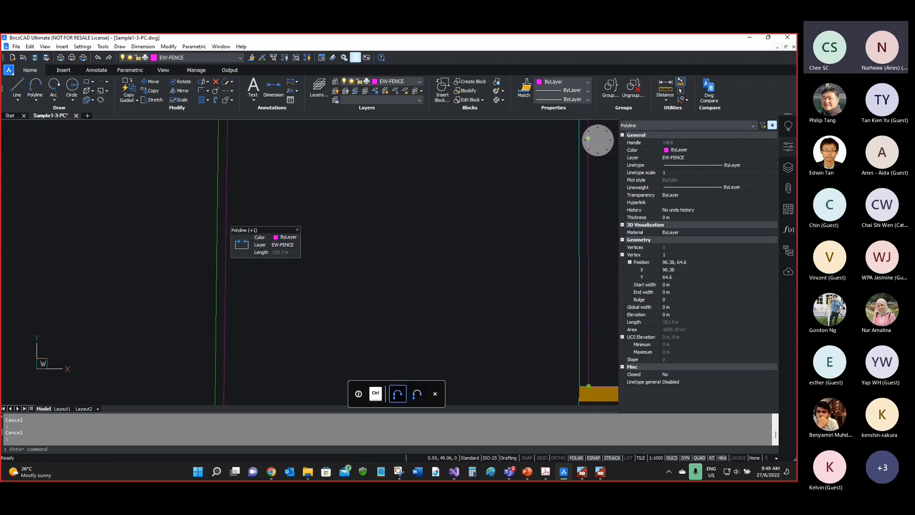
scroll(234, 240, "down", 4)
scroll(234, 246, "down", 5)
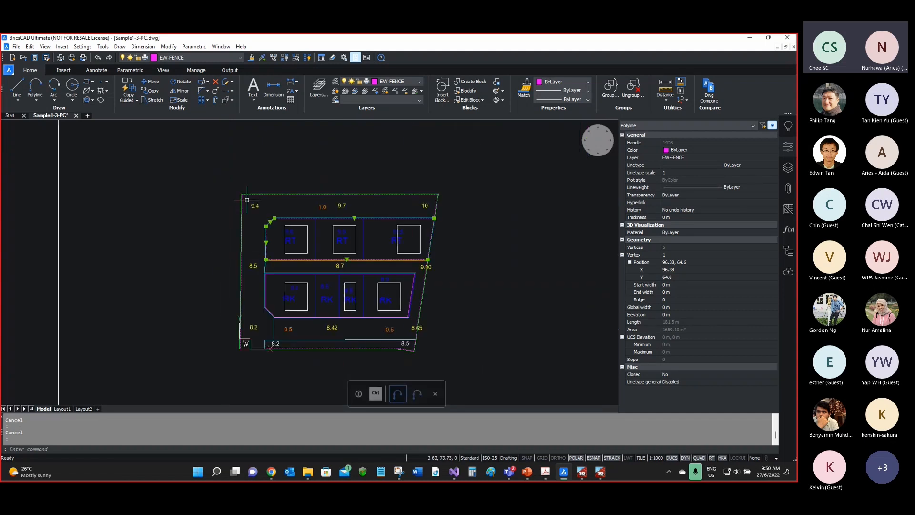
scroll(229, 178, "up", 6)
scroll(229, 177, "up", 3)
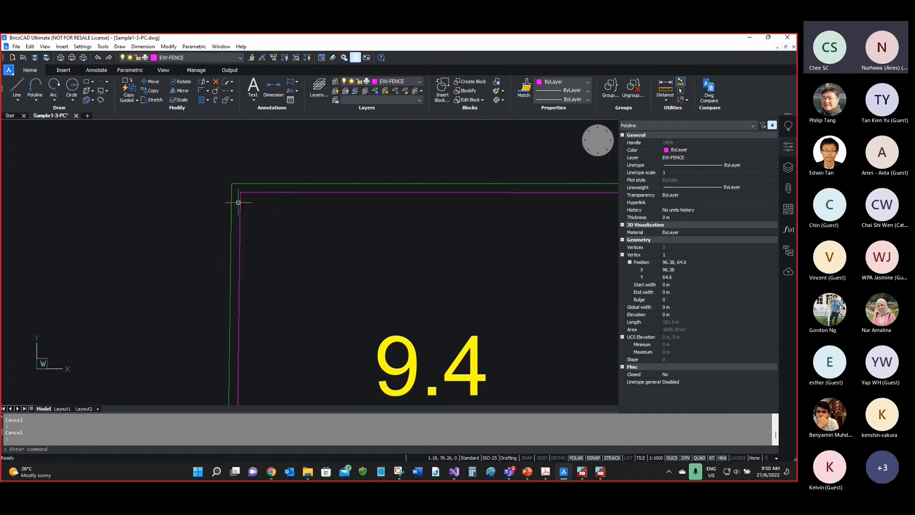
scroll(209, 152, "down", 5)
scroll(331, 267, "up", 4)
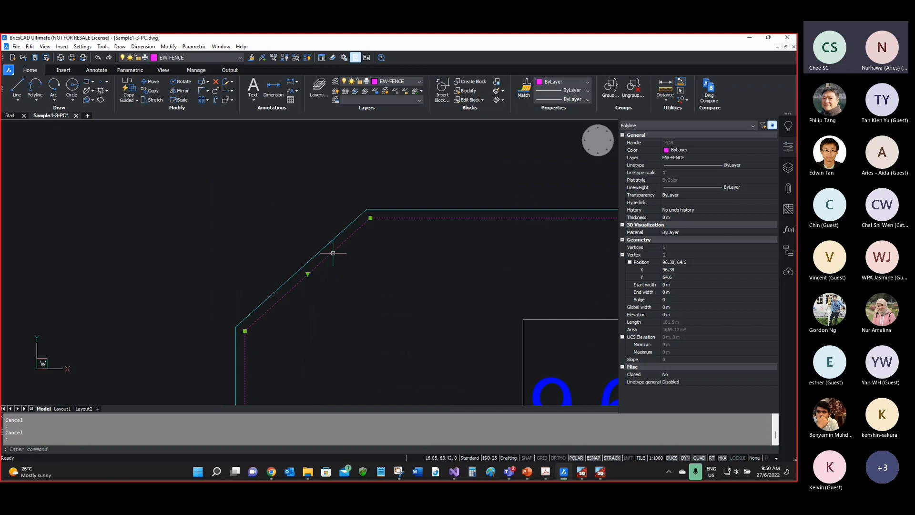
Step: Return to ZeonEarth and examine the fence posts and panels at the platform corner in the 3D model
left_click_drag(286, 41, 796, 40)
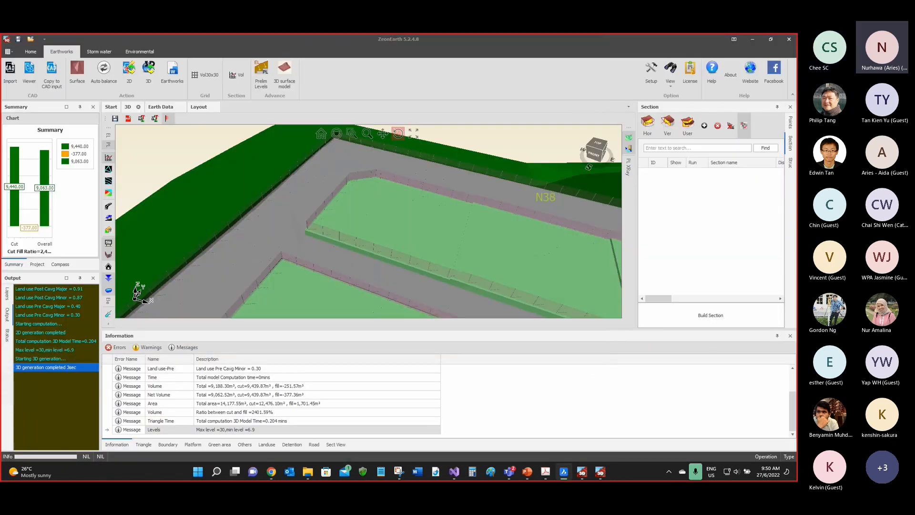
scroll(360, 202, "down", 3)
scroll(325, 201, "up", 3)
scroll(299, 246, "up", 2)
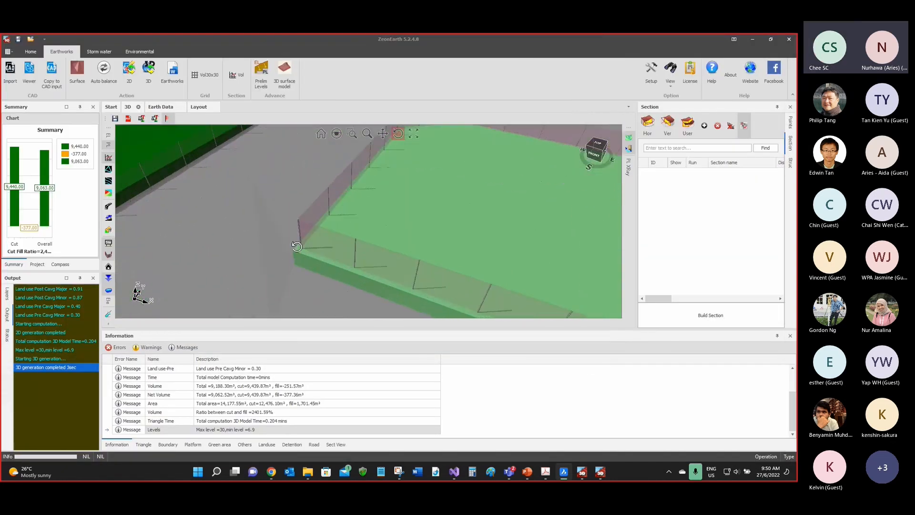
Step: Examine the platform edges and fencing in the 3D earthworks model, ending at the project billboard near the site entrance
left_click_drag(297, 247, 385, 204)
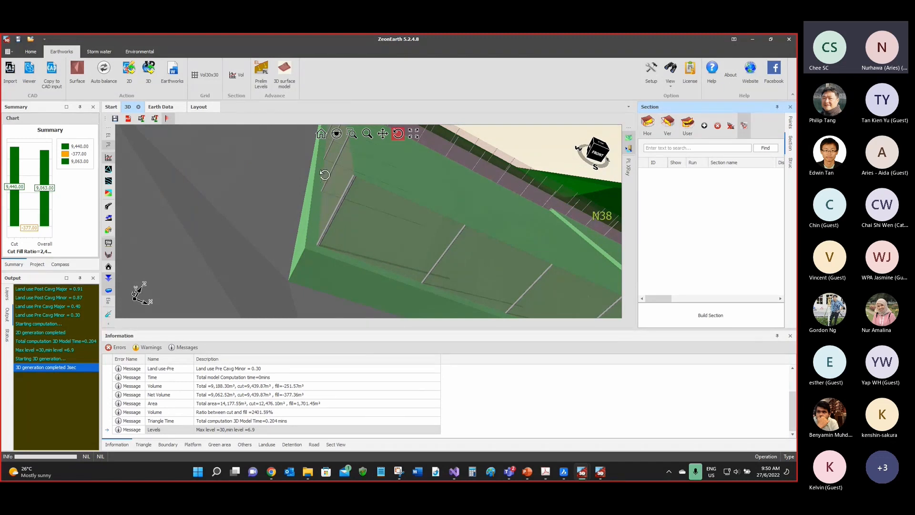
left_click_drag(284, 243, 316, 190)
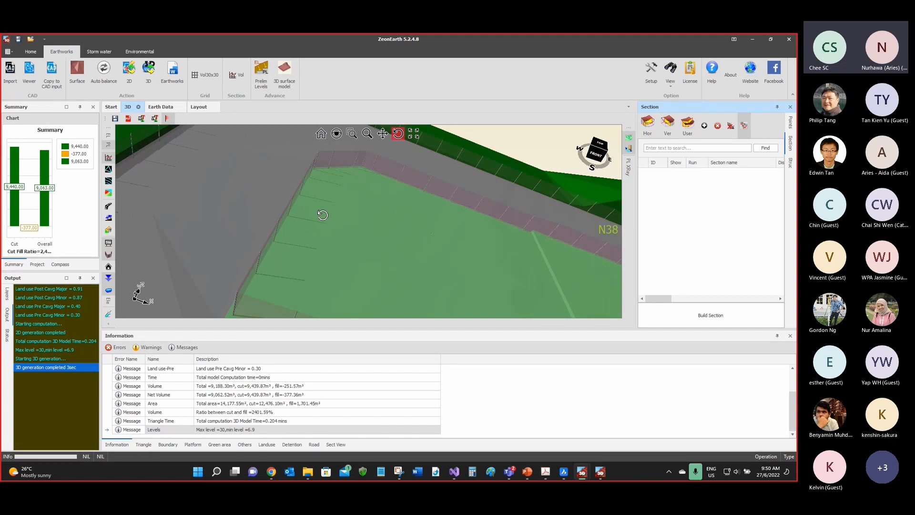
left_click_drag(317, 210, 314, 200)
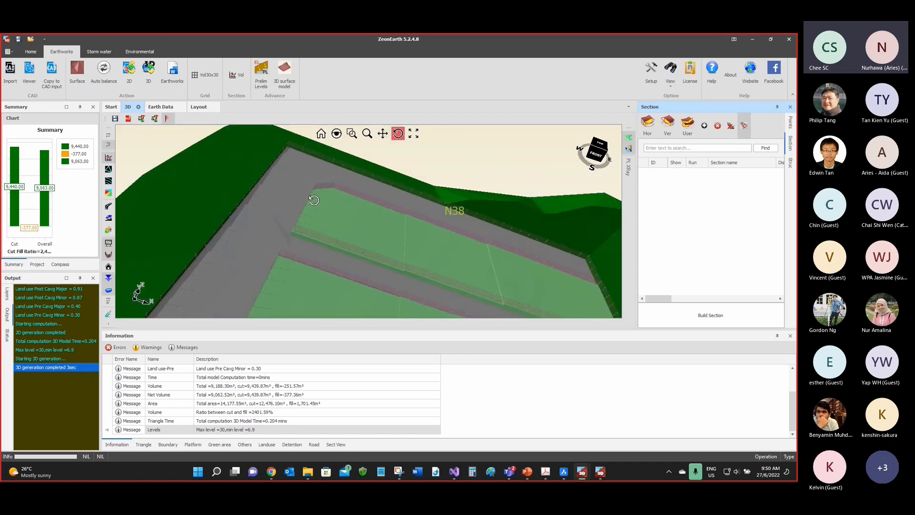
left_click_drag(352, 214, 359, 231)
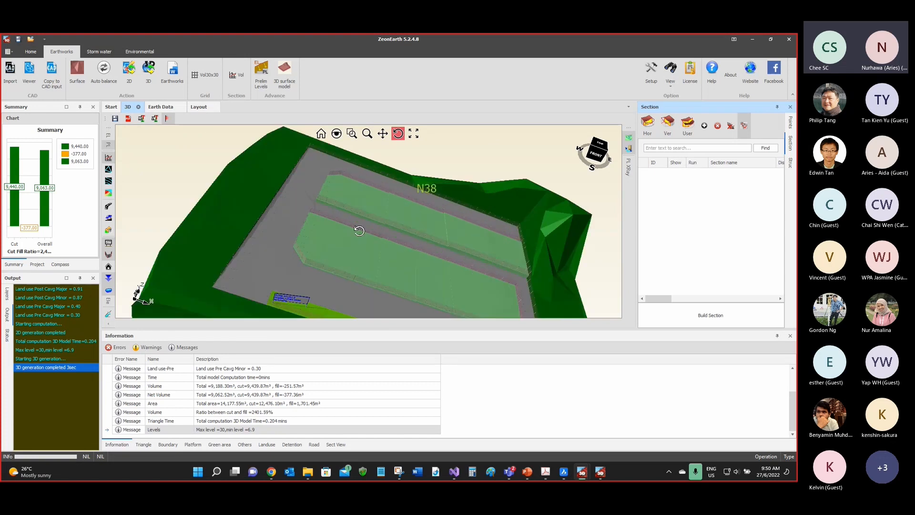
left_click_drag(306, 189, 252, 185)
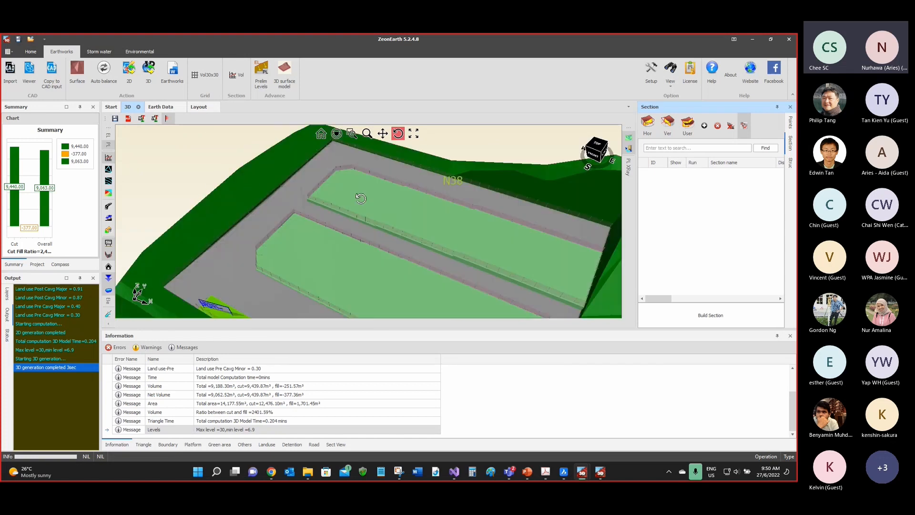
scroll(361, 198, "down", 3)
scroll(294, 251, "up", 6)
left_click_drag(294, 250, 298, 225)
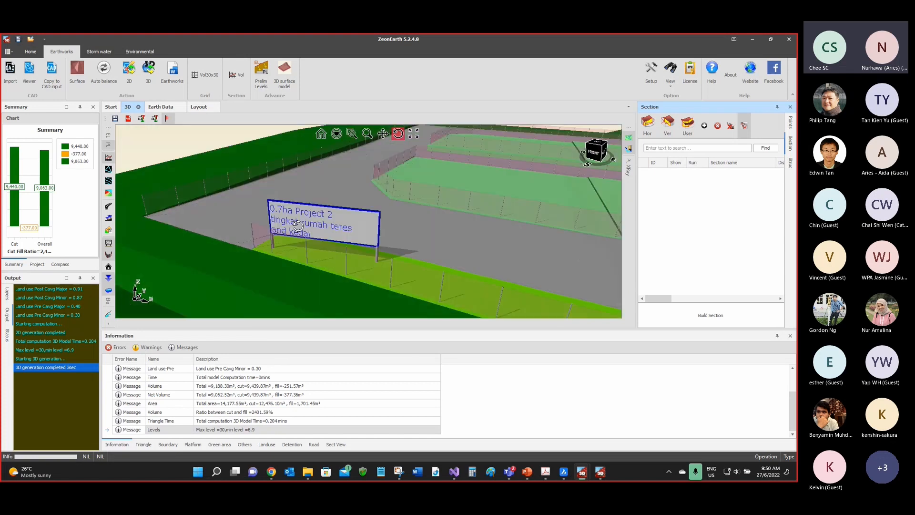
scroll(295, 227, "up", 3)
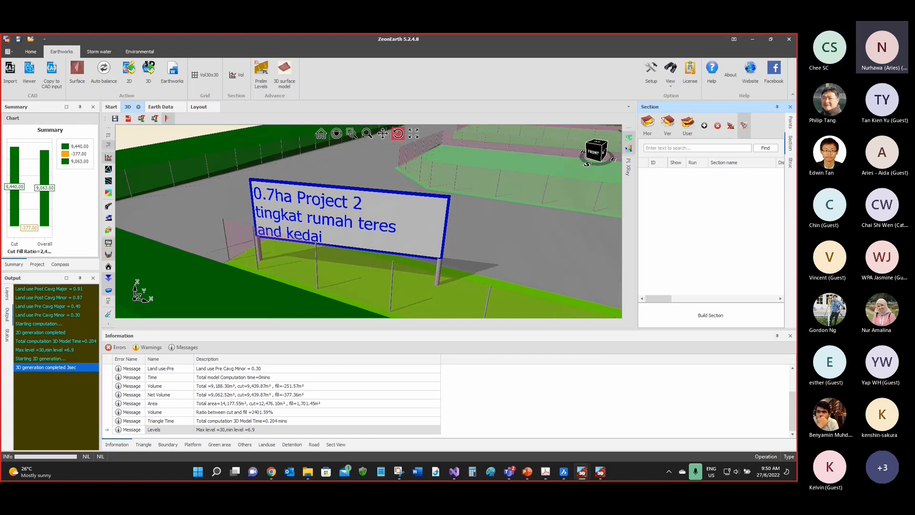
Step: Switch to the Sample1-3-PC drawing in BricsCAD and clear the fence polyline selection
key("alt+Tab")
left_click(284, 193)
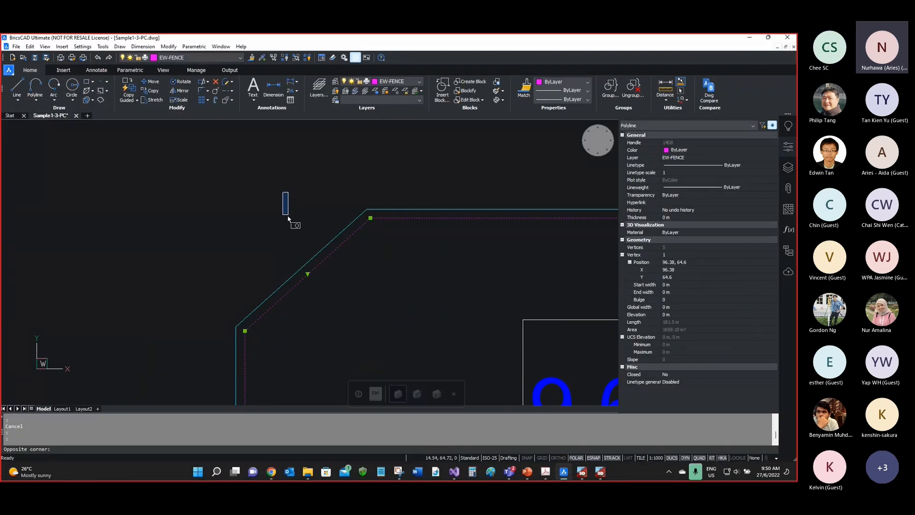
key("Escape")
scroll(282, 215, "down", 4)
scroll(253, 229, "down", 5)
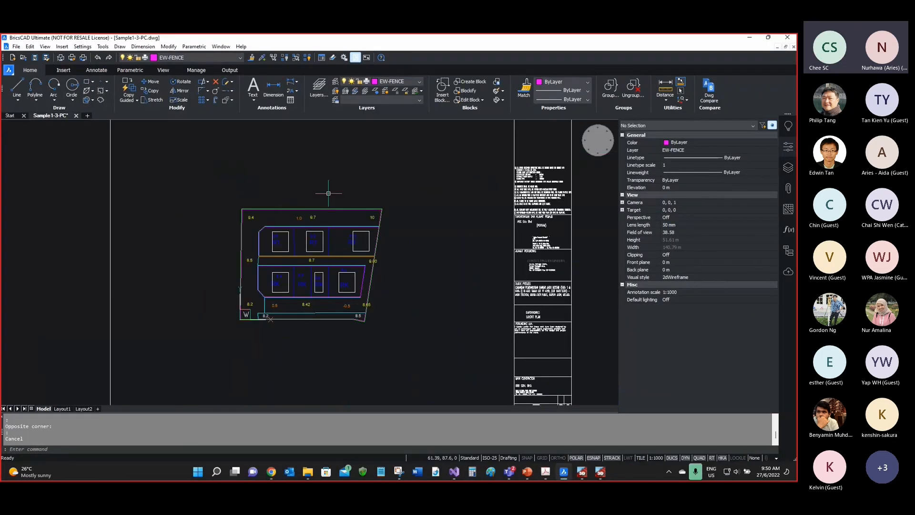
key("alt+Tab")
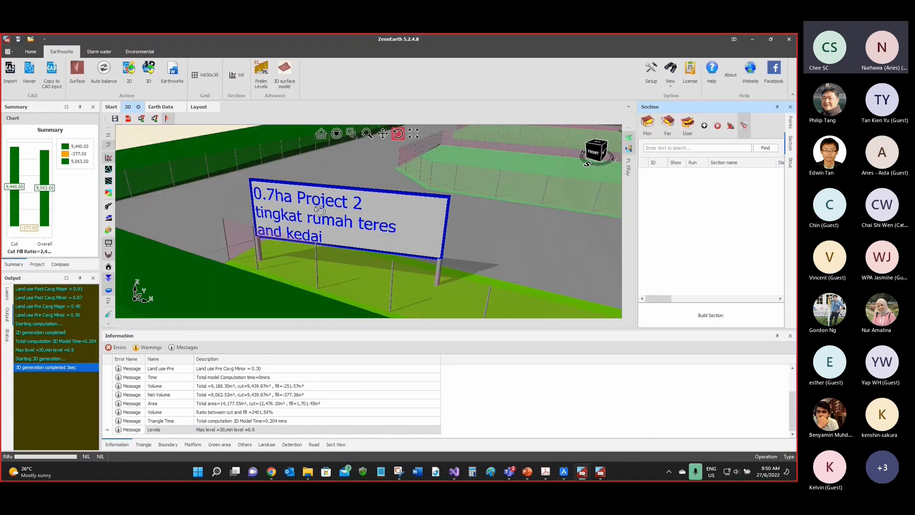
left_click(565, 475)
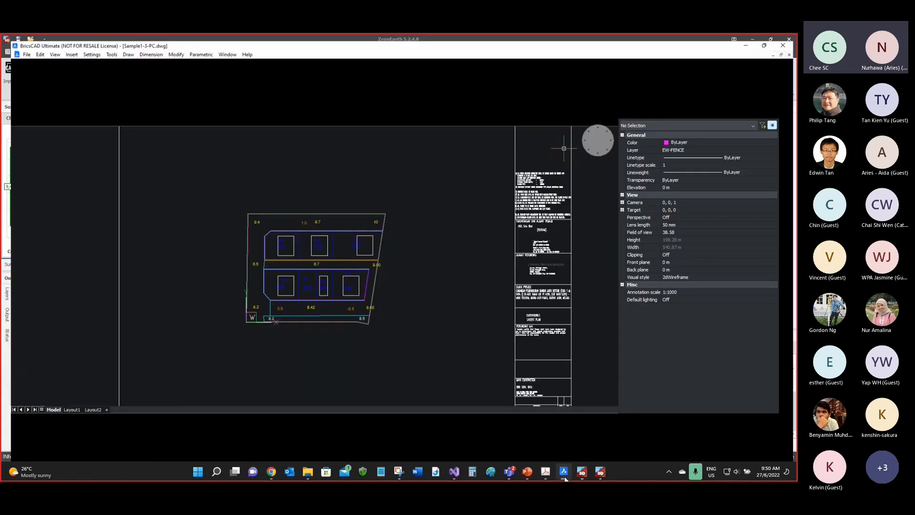
left_click(788, 149)
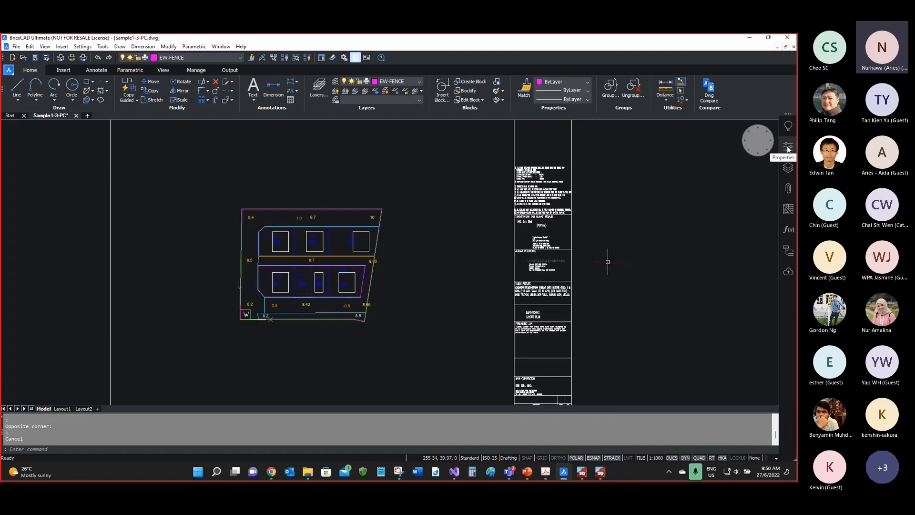
mouse_move(787, 149)
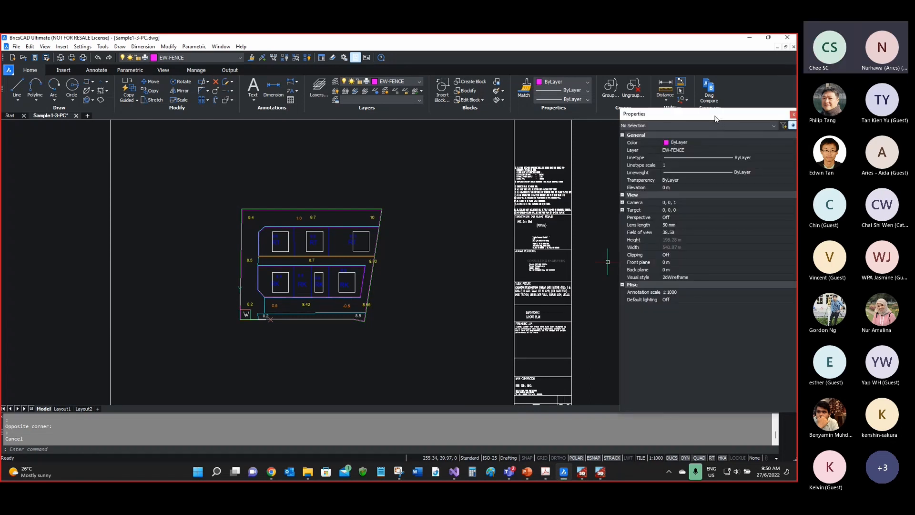
left_click_drag(715, 119, 705, 136)
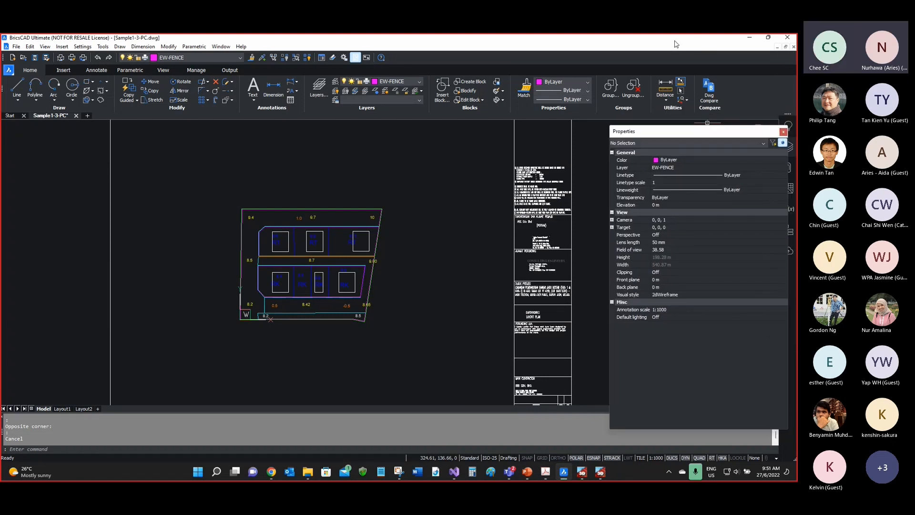
left_click_drag(675, 41, 655, 43)
left_click_drag(705, 131, 751, 134)
double_click(613, 41)
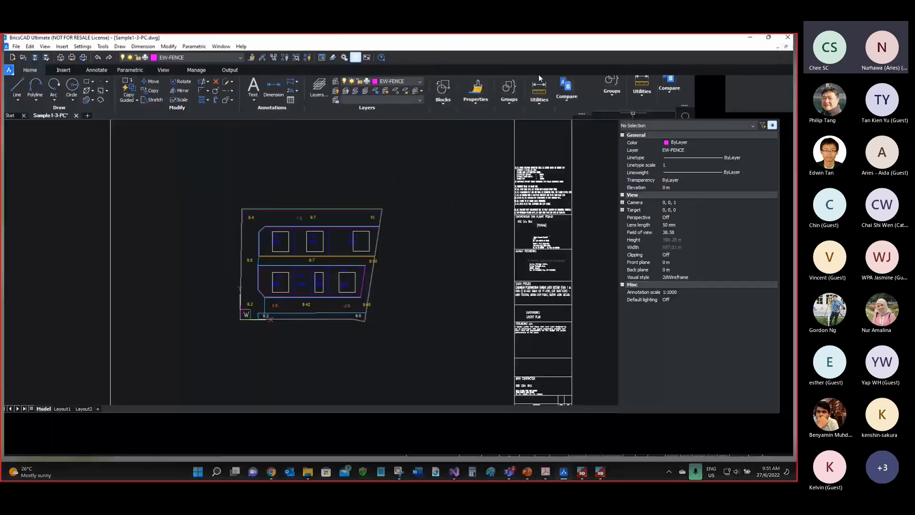
Step: Turn on the EW-INFO layer to display the project title text above the drawing frame
left_click(788, 167)
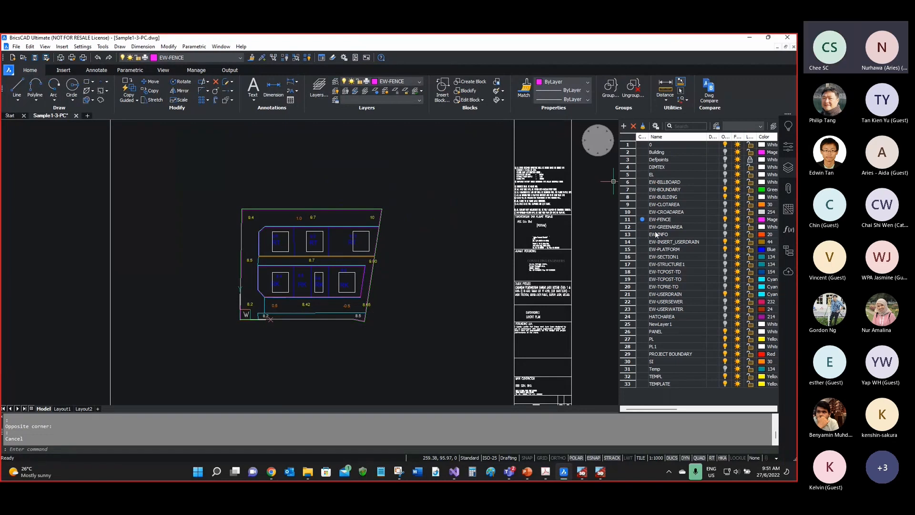
left_click(725, 235)
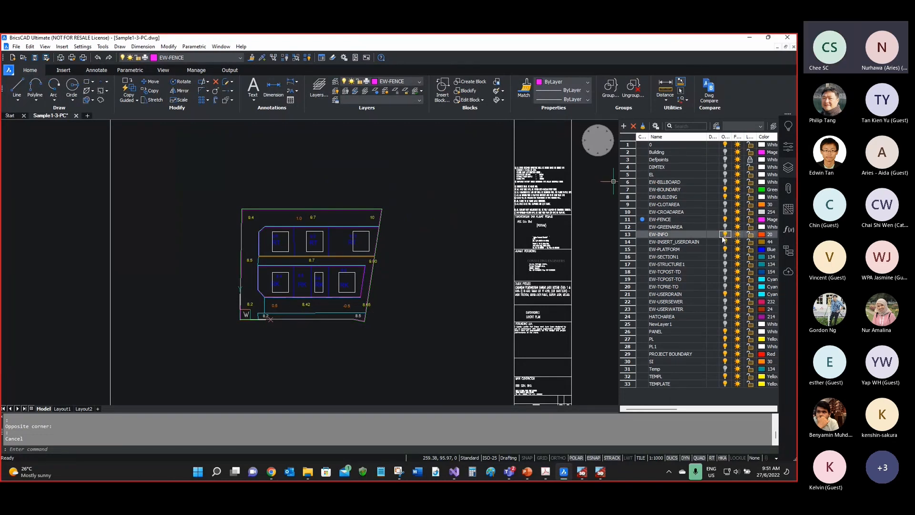
scroll(382, 217, "down", 2)
scroll(361, 171, "up", 3)
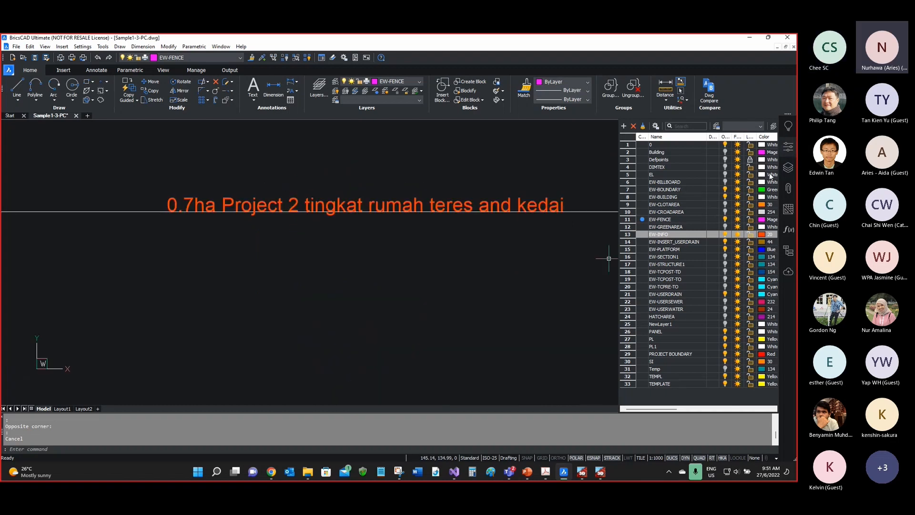
Step: Select the project title text above the frame and inspect its layer and contents, along with the project title in the title block
key("ctrl+1")
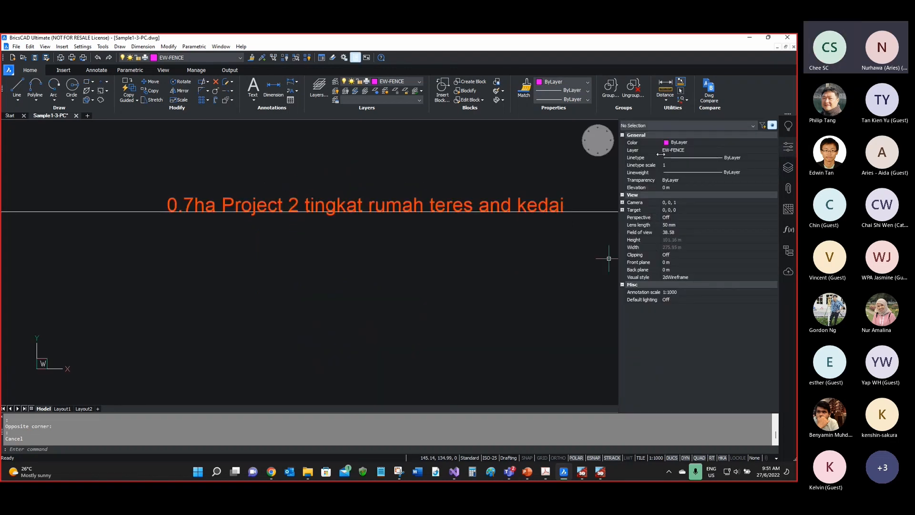
left_click(541, 204)
left_click(649, 160)
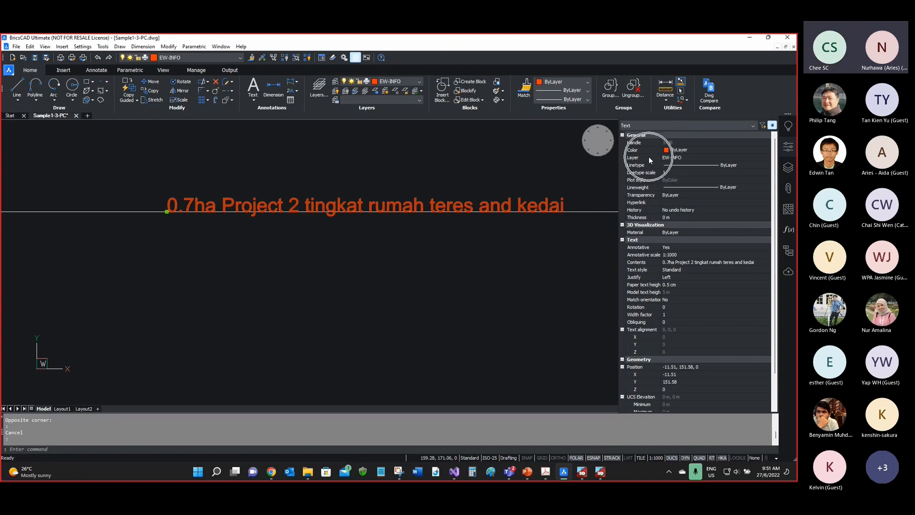
scroll(241, 244, "down", 3)
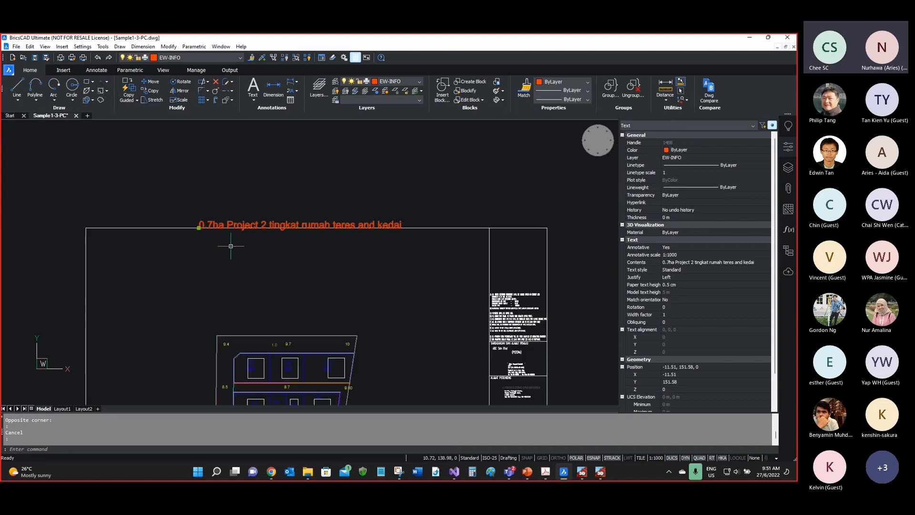
left_click(640, 160)
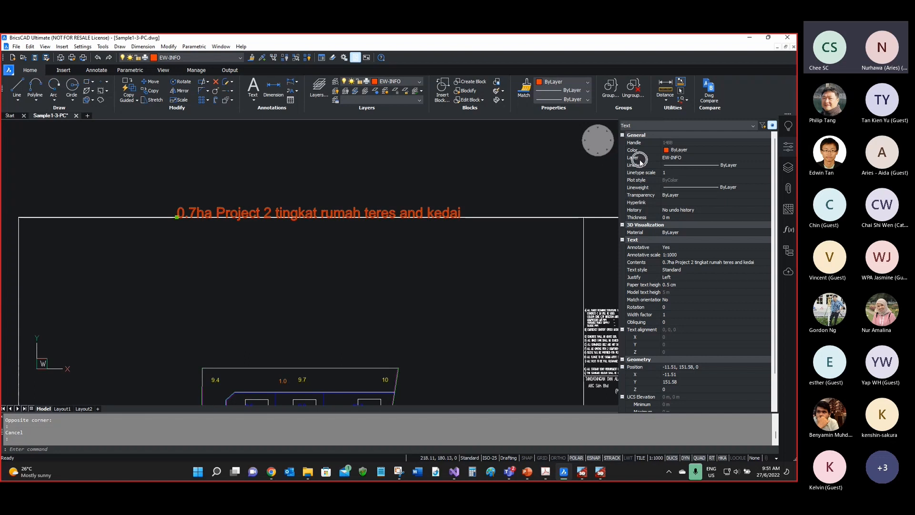
left_click(638, 126)
scroll(326, 210, "down", 3)
scroll(458, 333, "up", 4)
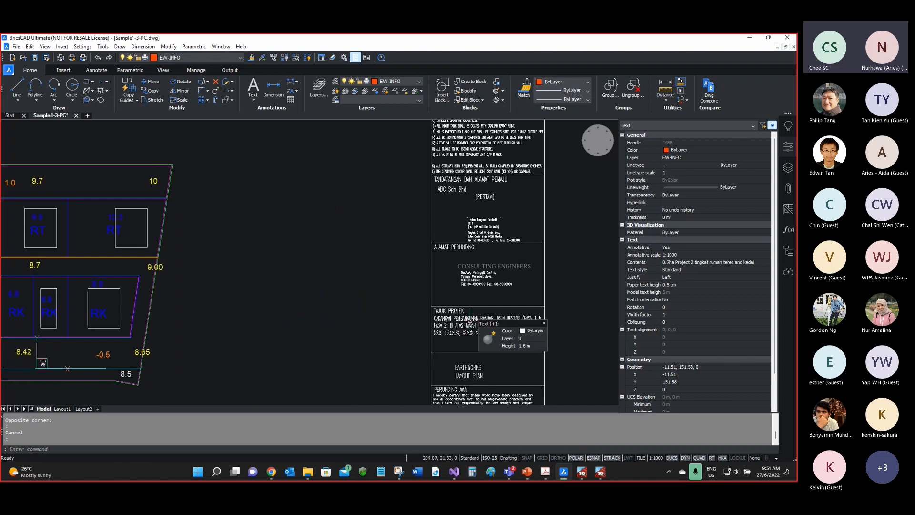
scroll(457, 333, "down", 1)
scroll(457, 329, "down", 1)
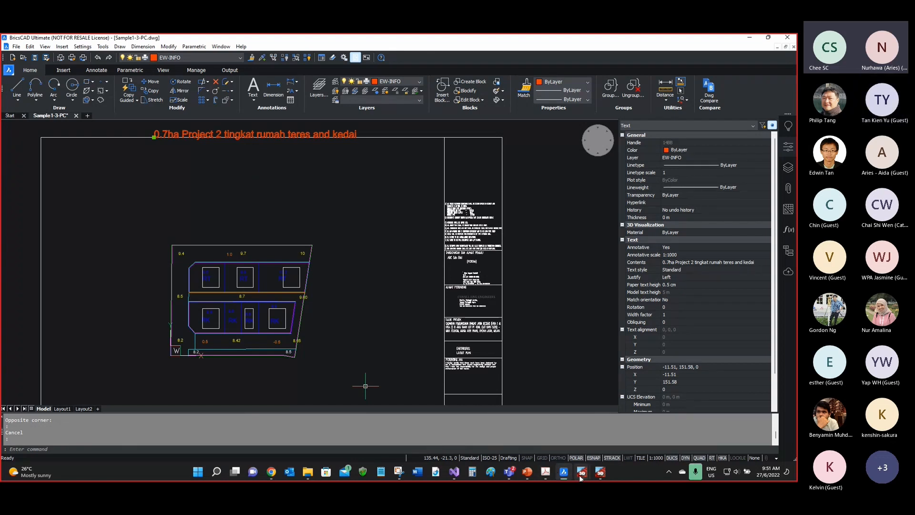
Step: Switch to the ZeonEarth 3D model and examine the project title shown on the billboard
mouse_move(582, 472)
left_click(627, 415)
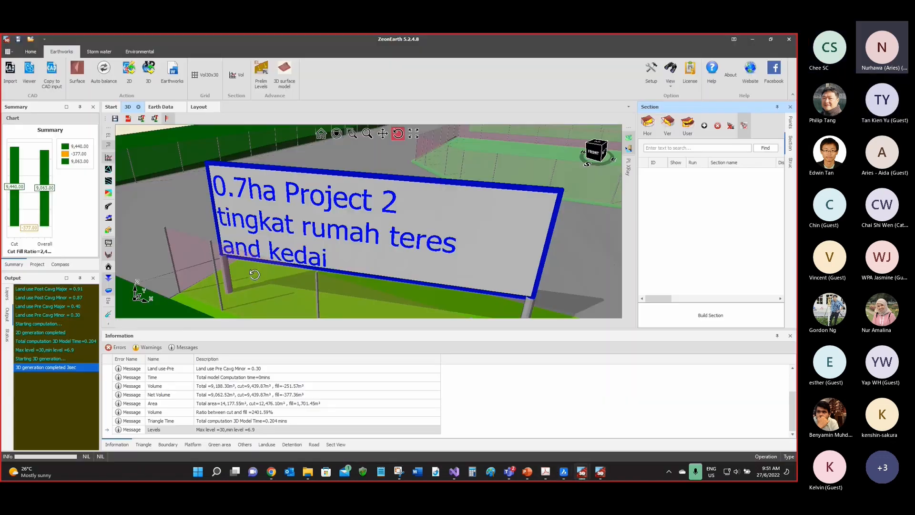
scroll(271, 245, "down", 3)
left_click_drag(272, 245, 299, 233)
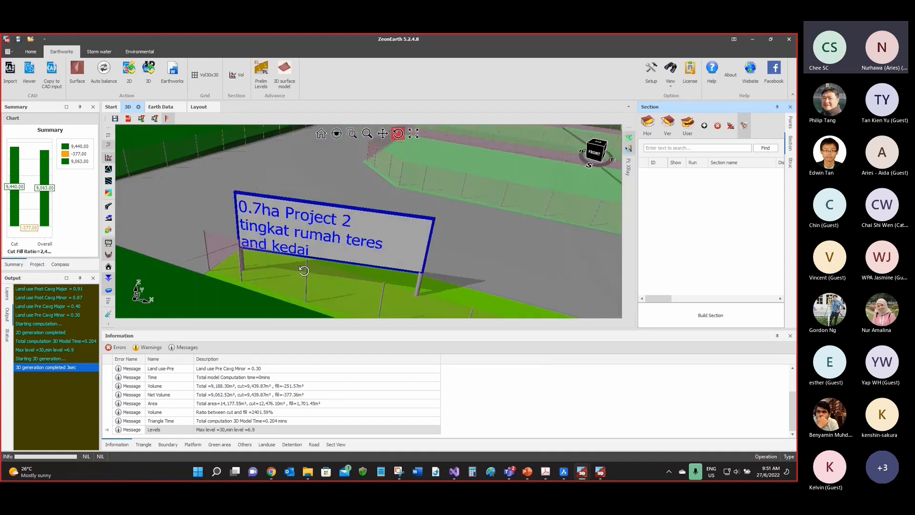
scroll(302, 268, "down", 2)
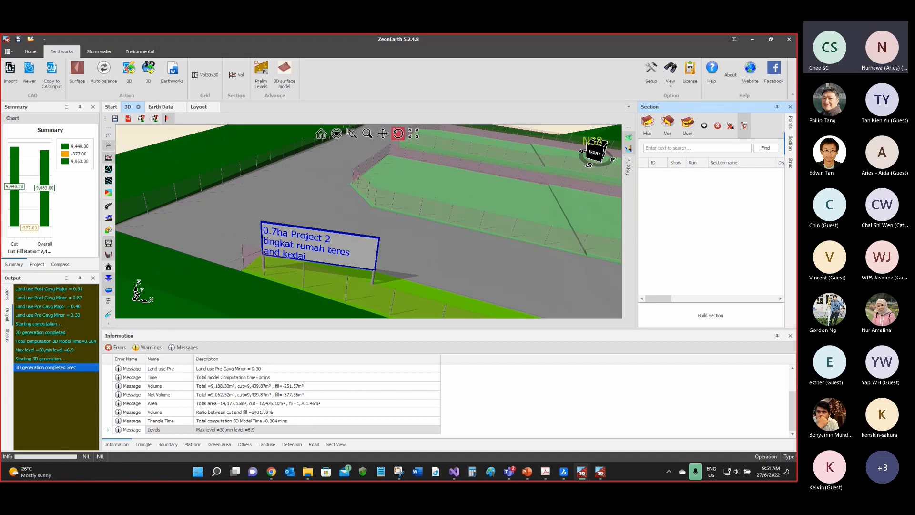
Step: Switch back to the BricsCAD drawing, turn on the EW-BILLBOARD layer and make it the current layer
left_click(563, 472)
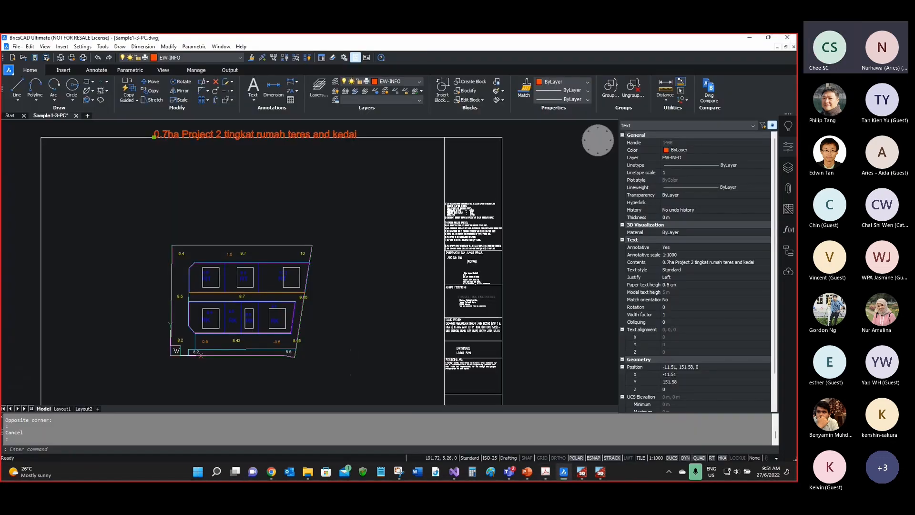
left_click(789, 150)
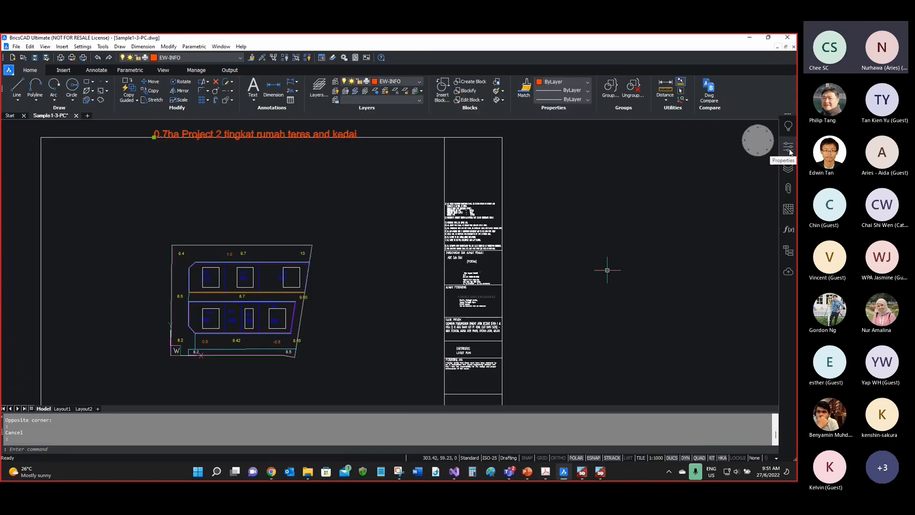
left_click(788, 168)
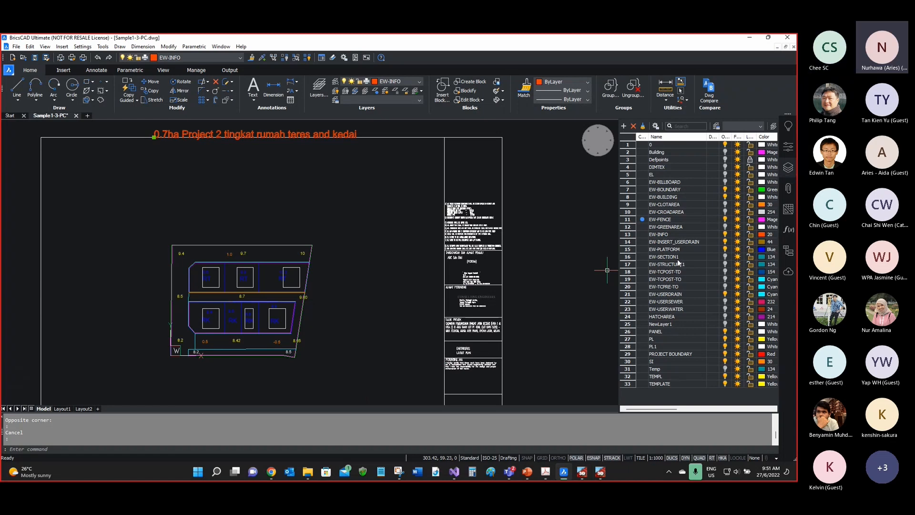
left_click(662, 184)
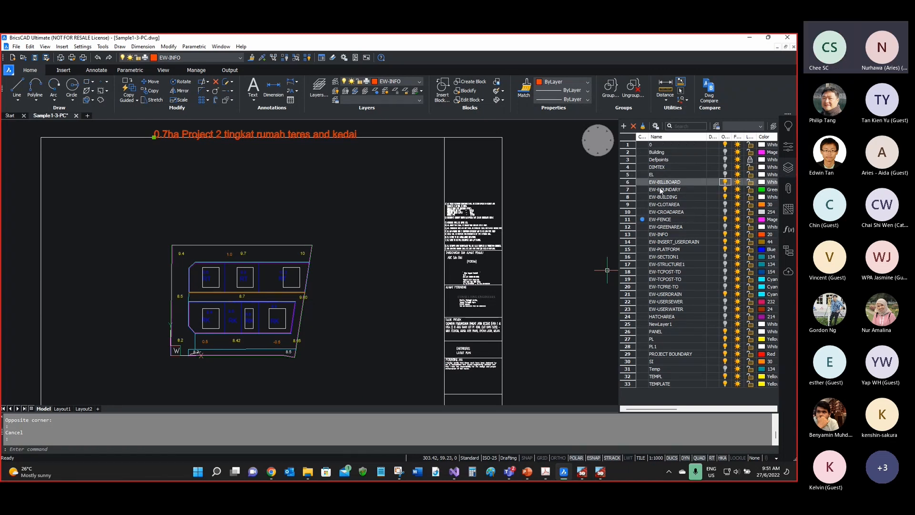
scroll(169, 354, "up", 2)
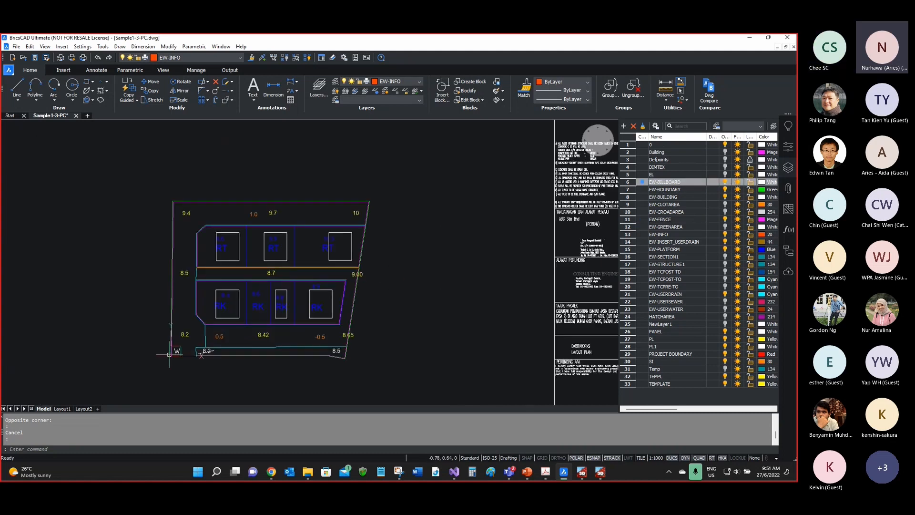
Step: Select the billboard line beside the 8.2 level text near the site's lower-left corner and inspect its properties
scroll(192, 348, "up", 6)
left_click(227, 376)
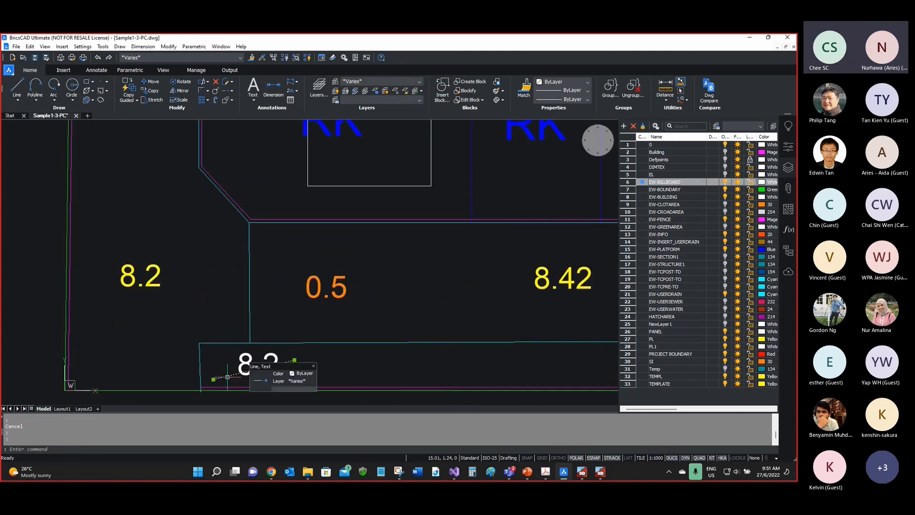
key("ctrl+1")
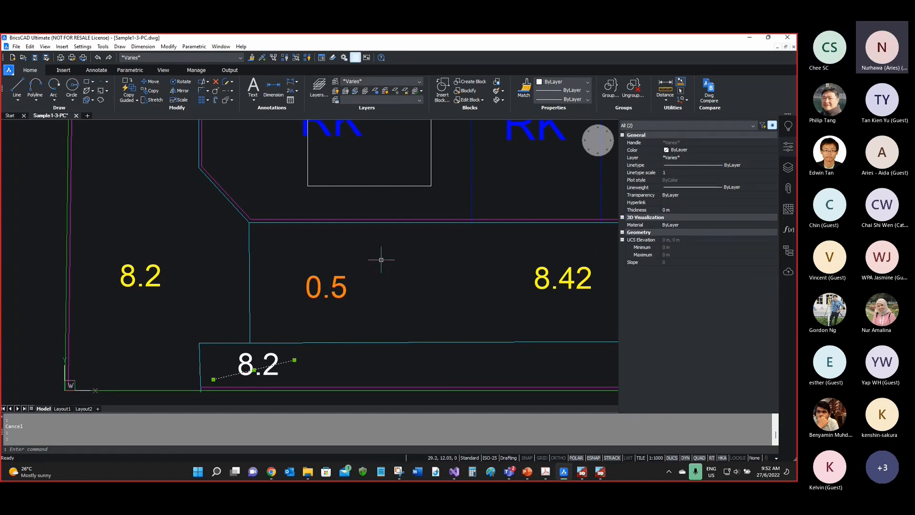
scroll(261, 287, "down", 5)
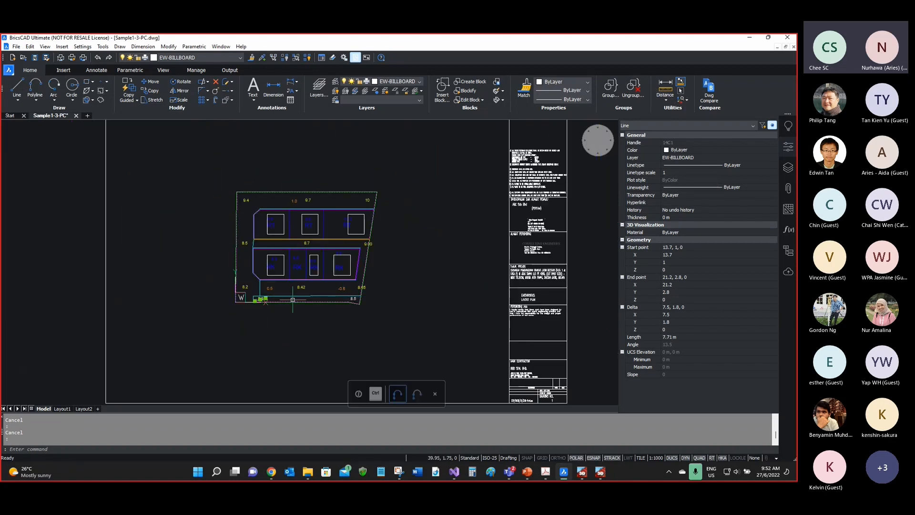
Step: Examine the billboard line in the drawing, switch to the ZeonEarth 3D model and toggle the billboard's display off and on
scroll(272, 284, "up", 4)
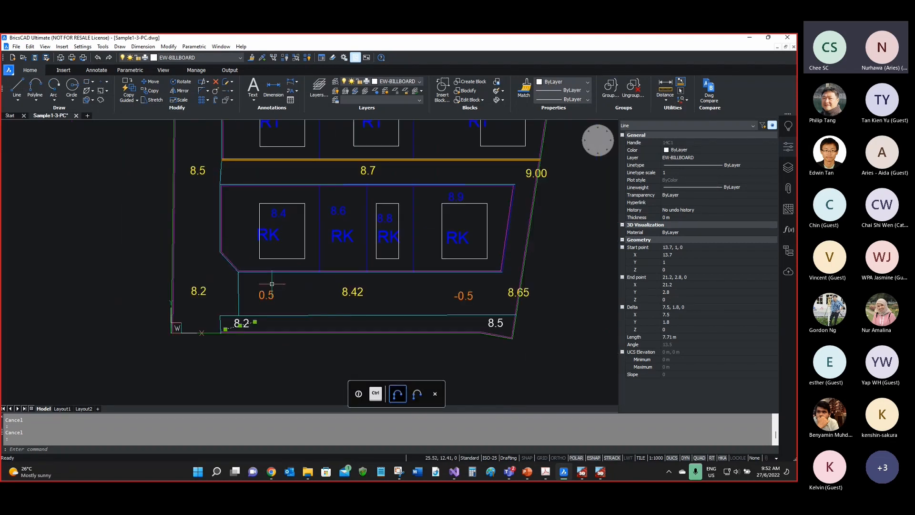
left_click(748, 37)
left_click_drag(332, 265, 322, 275)
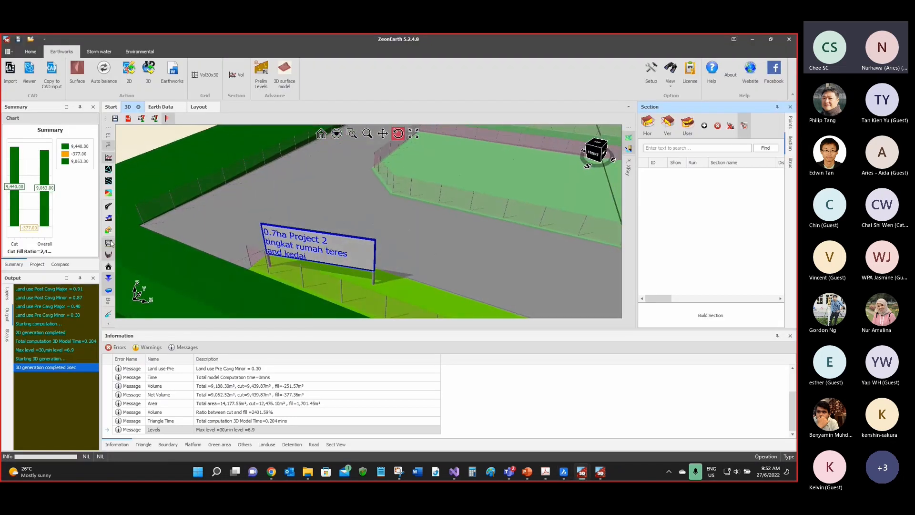
left_click(109, 243)
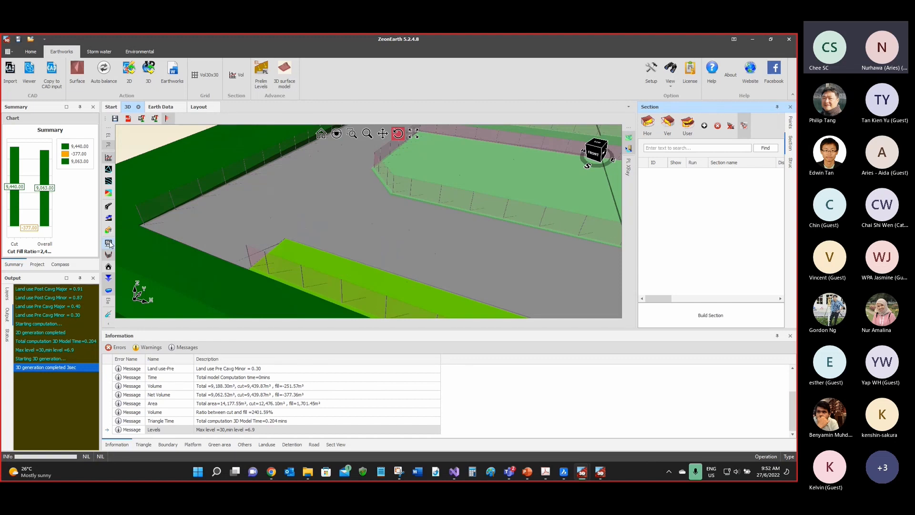
left_click(109, 243)
left_click(109, 243)
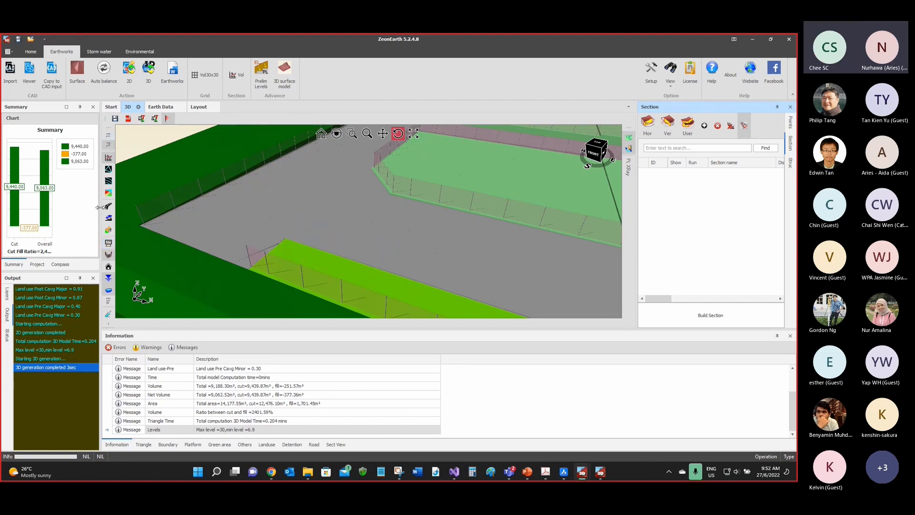
Step: Toggle the display of the fences and the buildings in the 3D model
left_click(108, 256)
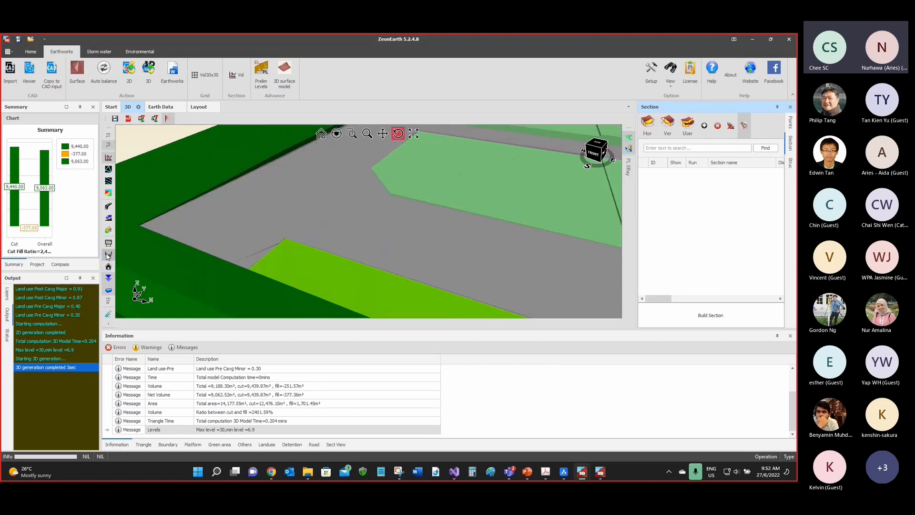
left_click(109, 266)
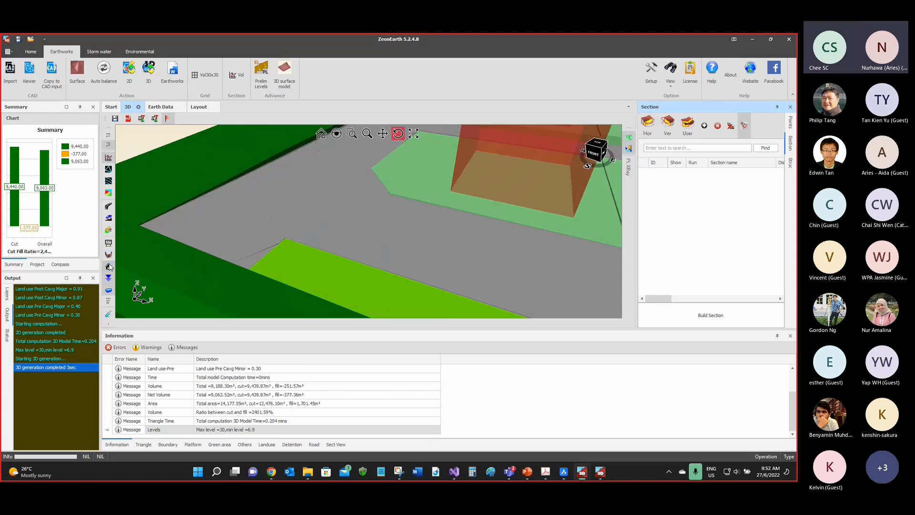
left_click(109, 266)
left_click(108, 267)
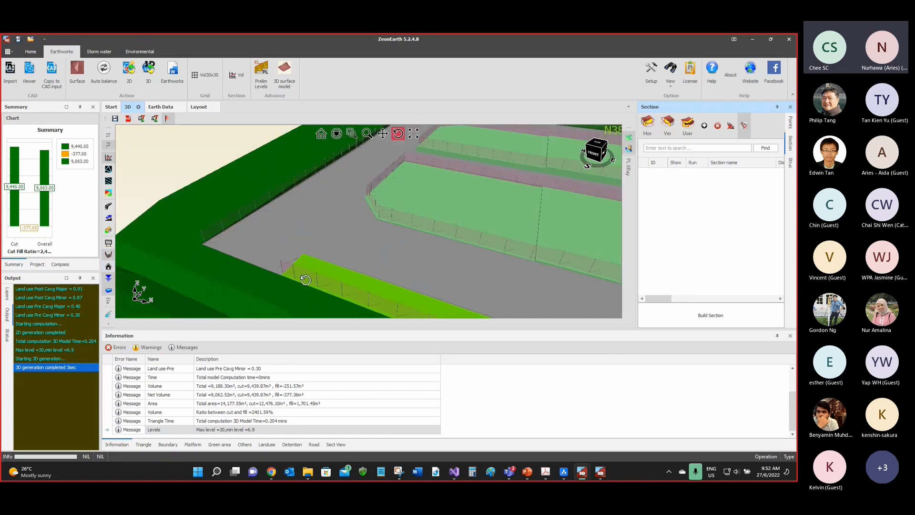
Step: Examine the whole 3D site model with its platforms and billboard, comparing it with the level layout in the BricsCAD drawing
scroll(383, 251, "down", 5)
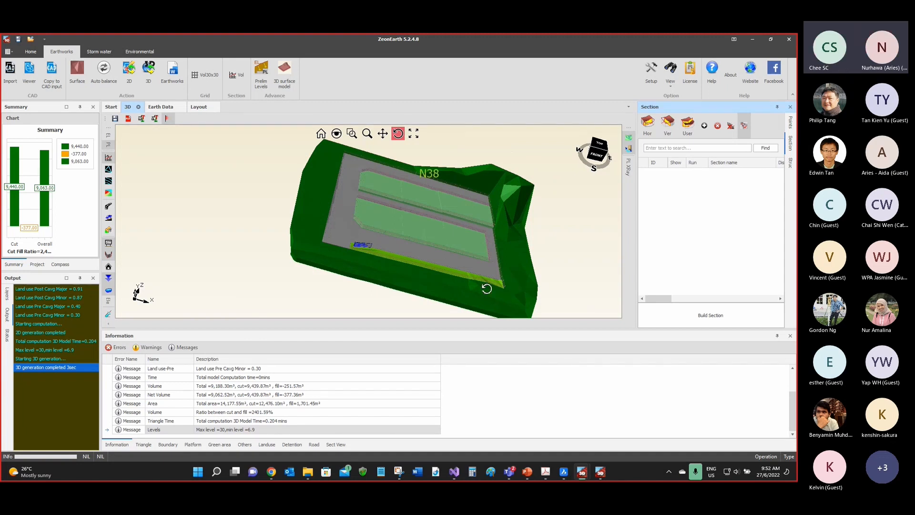
scroll(463, 249, "up", 5)
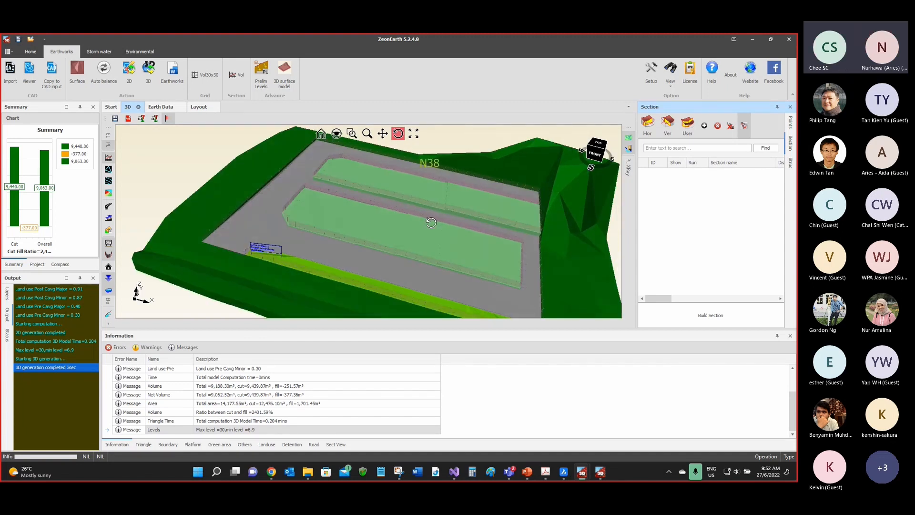
left_click_drag(434, 210, 413, 206)
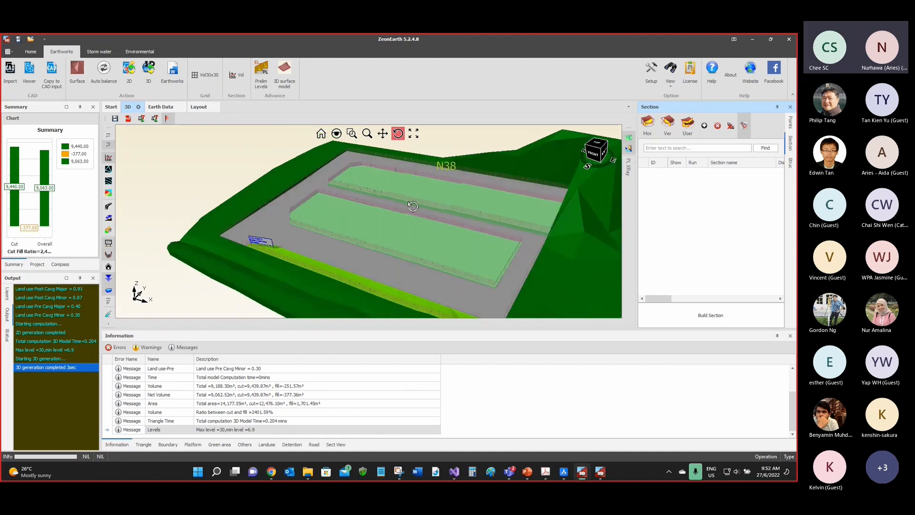
mouse_move(414, 218)
left_mouse_down()
mouse_move(385, 212)
mouse_move(379, 199)
mouse_move(400, 219)
mouse_move(410, 212)
left_mouse_up()
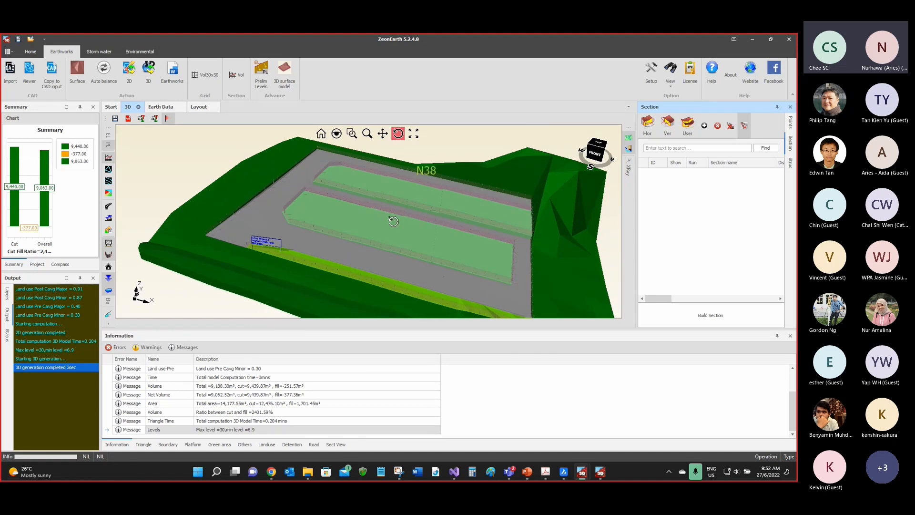
left_click_drag(393, 221, 371, 223)
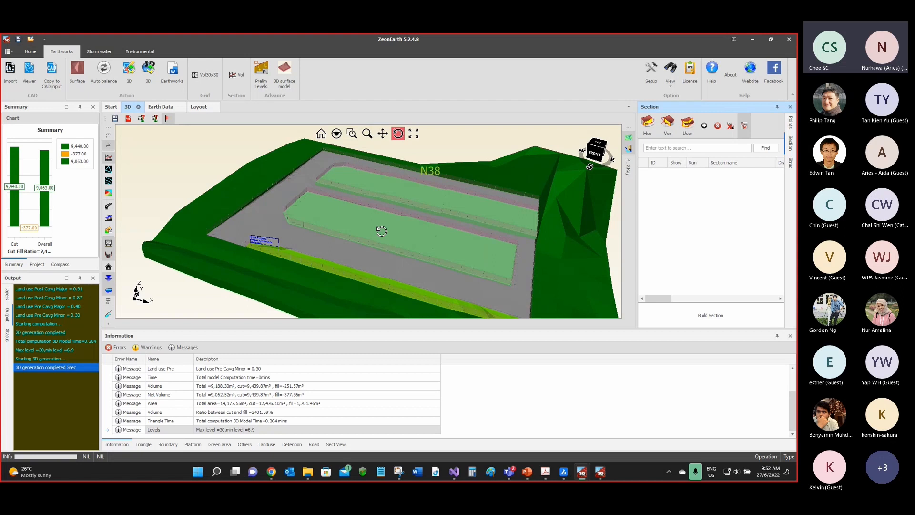
left_click(564, 472)
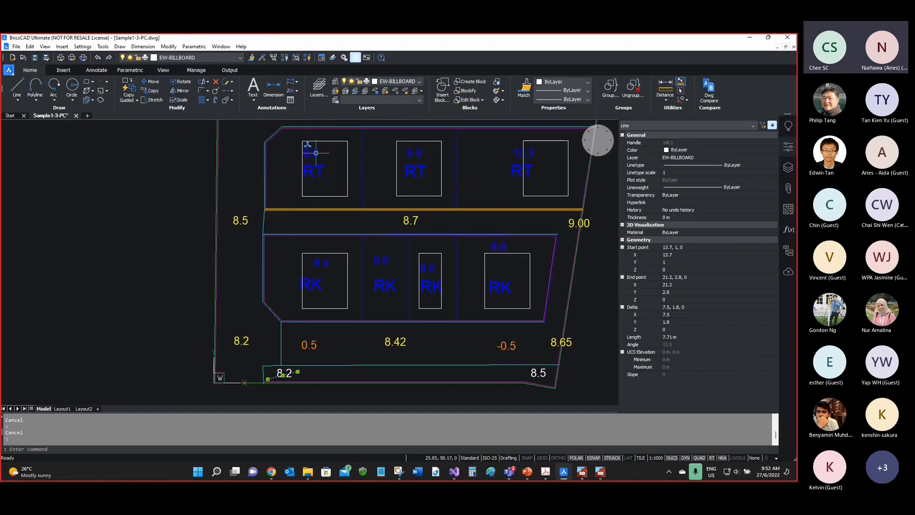
left_click(748, 39)
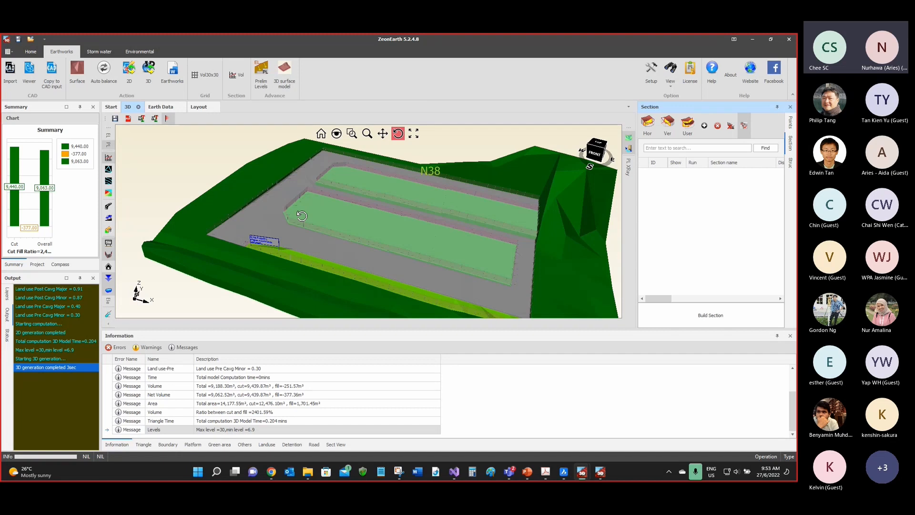
mouse_move(302, 215)
left_mouse_down()
mouse_move(286, 224)
mouse_move(299, 224)
left_mouse_up()
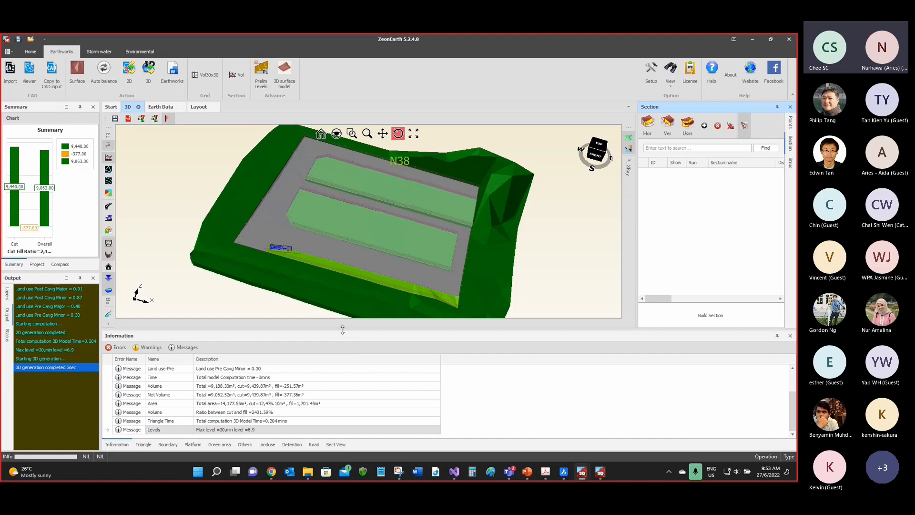
Step: Review the computation messages down to the Levels entry, enlarging the message list to read more rows
left_click_drag(342, 329, 356, 371)
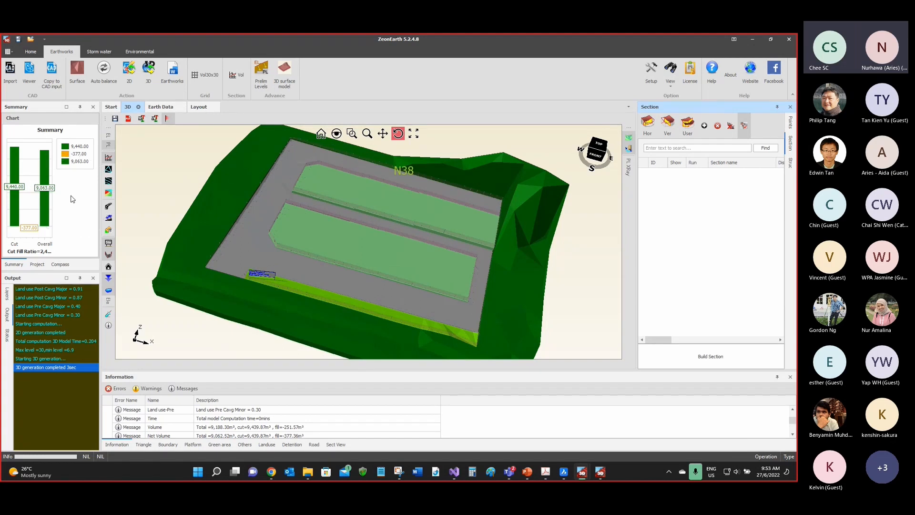
left_click_drag(58, 322, 53, 367)
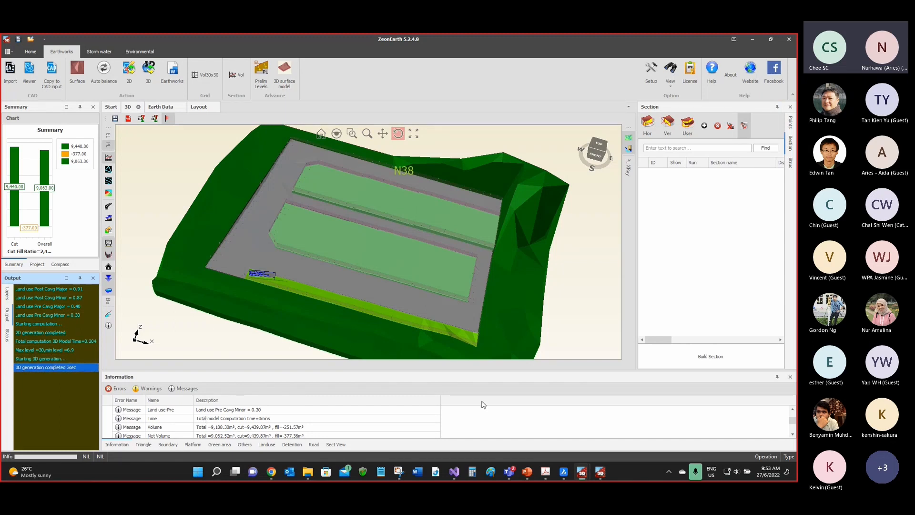
left_click_drag(792, 420, 792, 436)
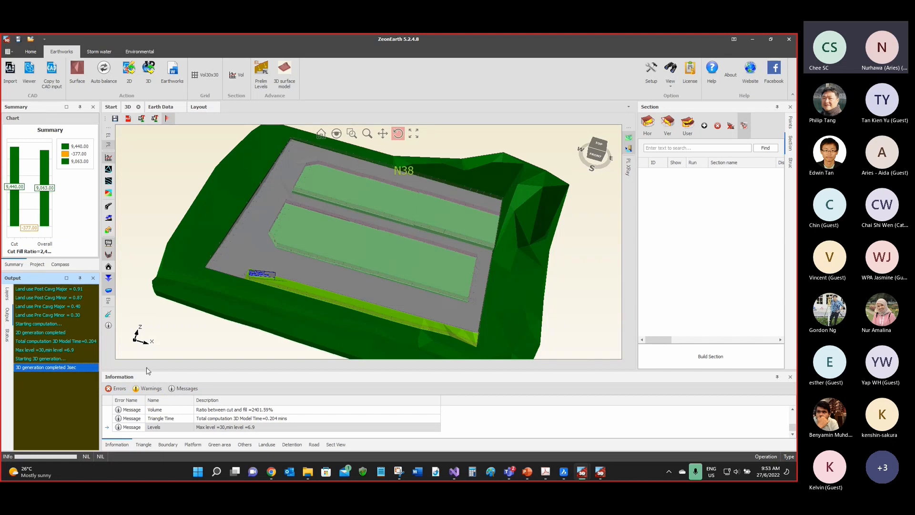
left_click_drag(146, 370, 136, 345)
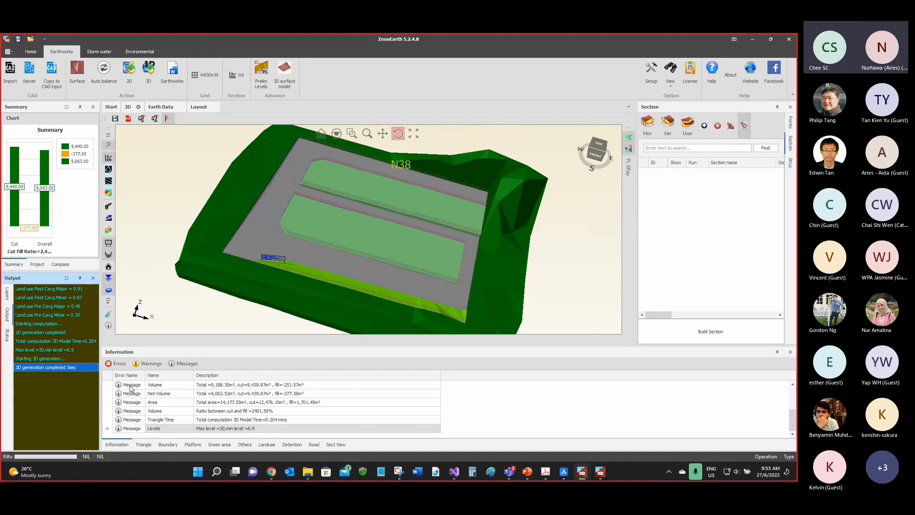
left_click(152, 364)
left_click(142, 427)
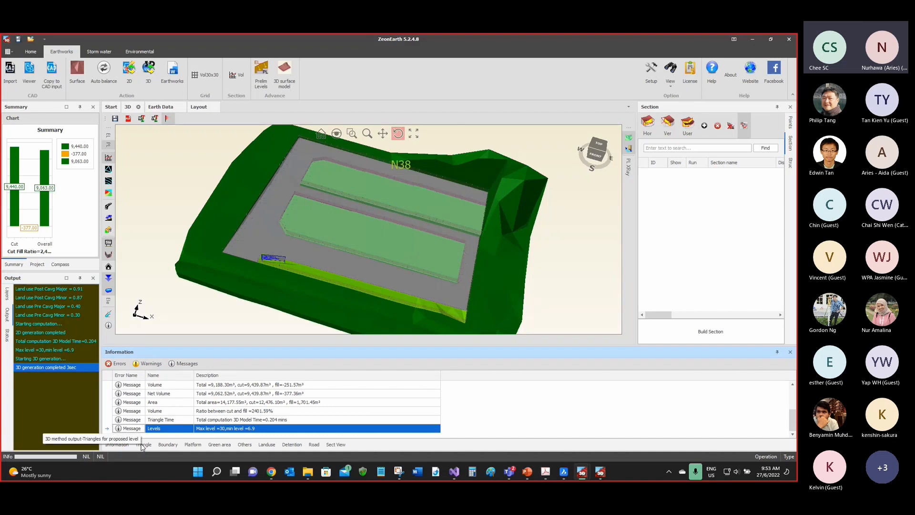
Step: Open the table of proposed-level triangles, enlarge it, and display the triangle mesh and design information on the layout
left_click(142, 445)
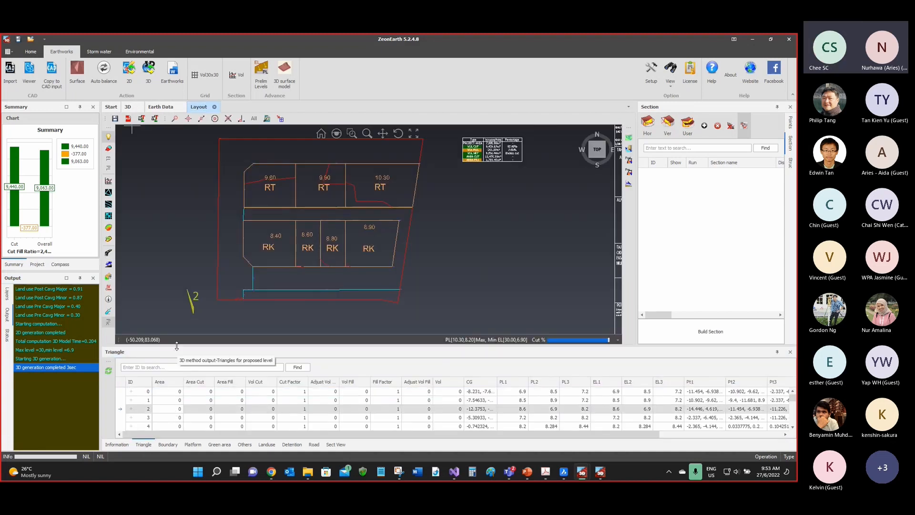
left_click_drag(177, 347, 177, 302)
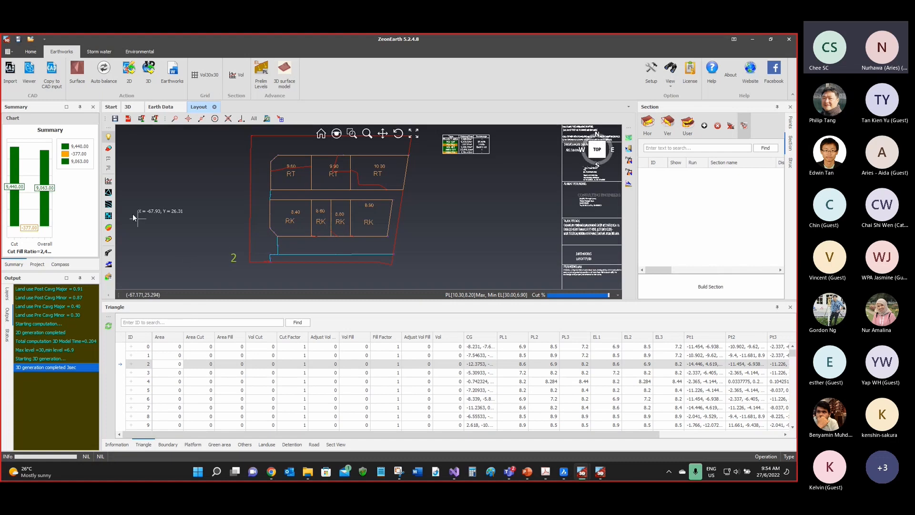
left_click(108, 193)
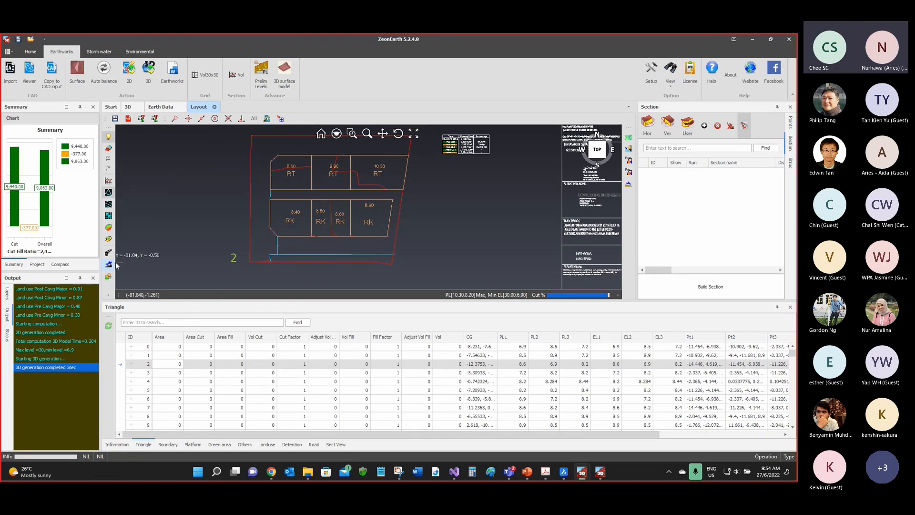
left_click(109, 295)
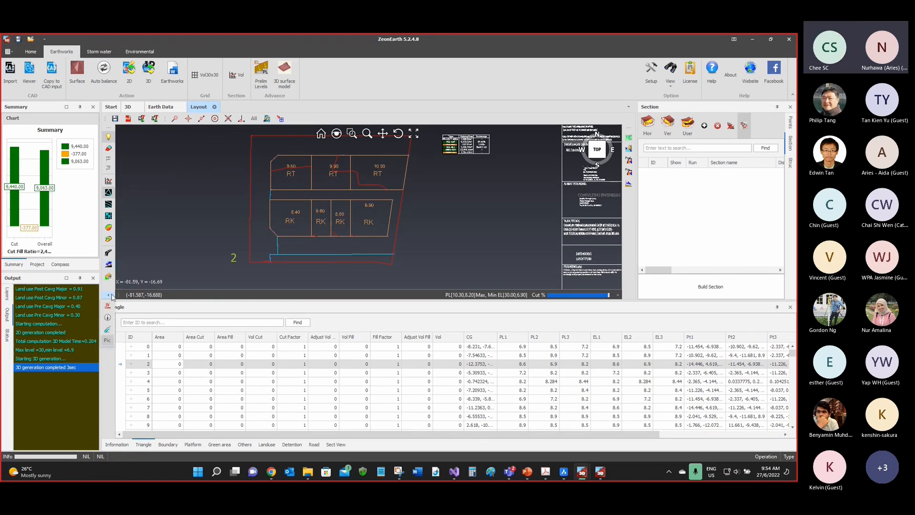
left_click(109, 333)
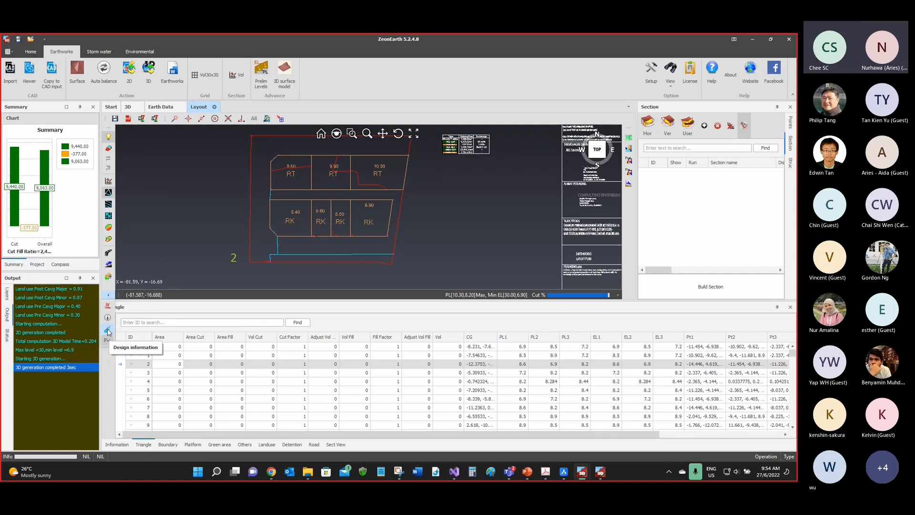
left_click(109, 333)
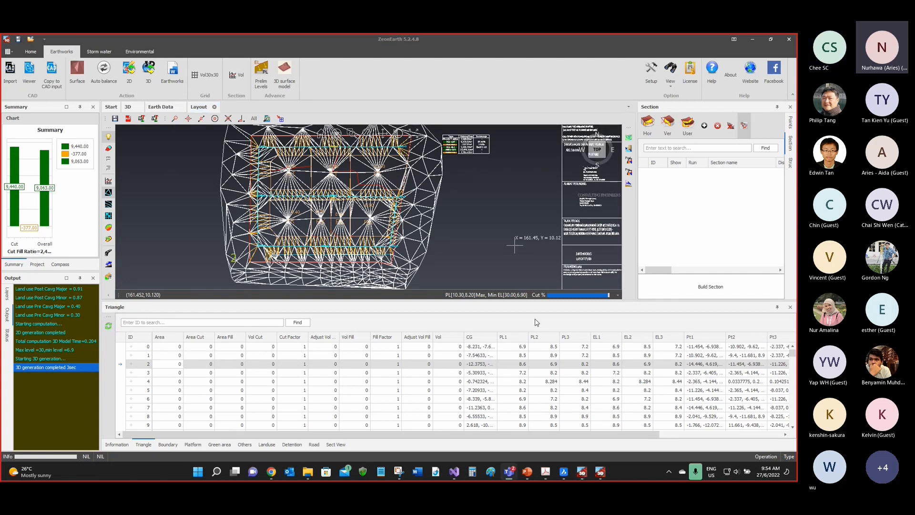
Step: Turn on the triangle ID labels for the mesh around the site's western boundary
scroll(235, 214, "up", 6)
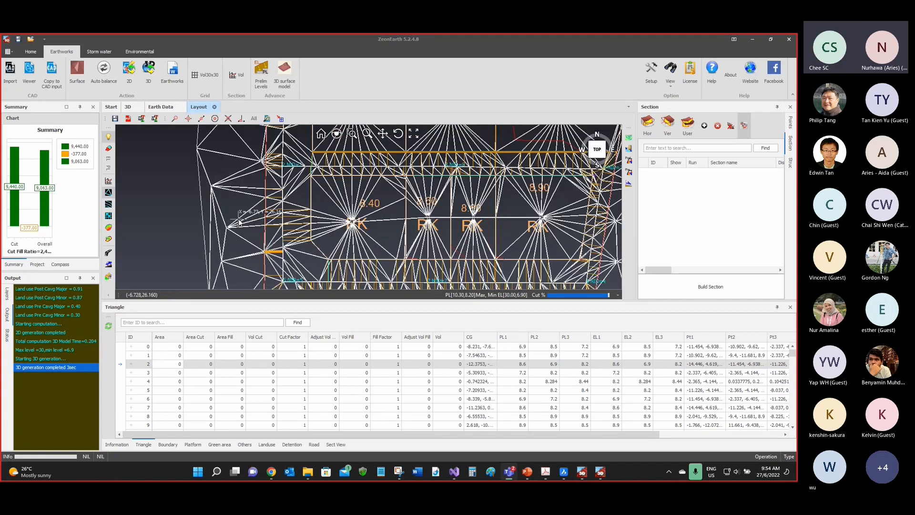
scroll(248, 183, "up", 2)
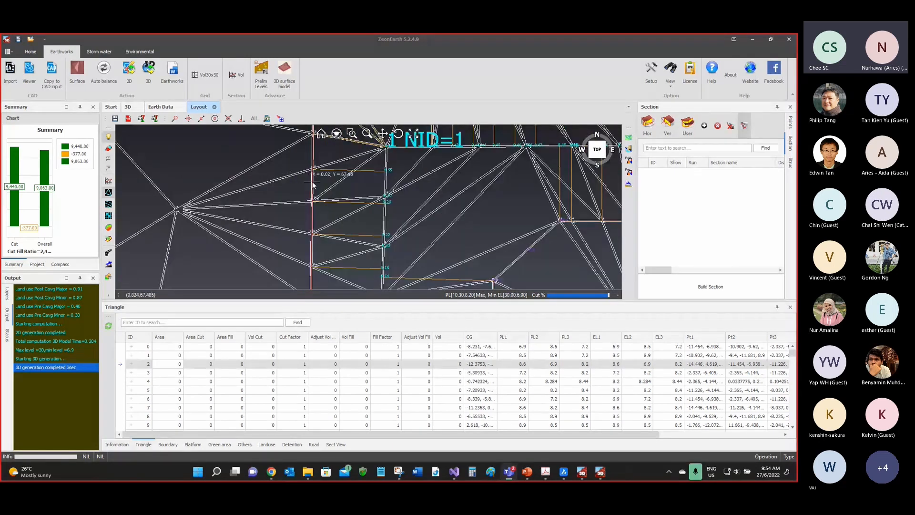
scroll(300, 181, "up", 2)
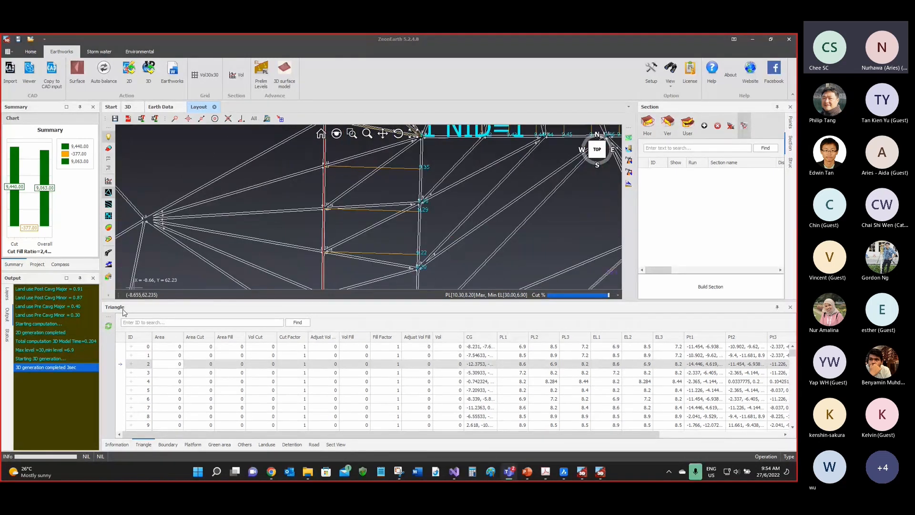
left_click(109, 295)
left_click(109, 321)
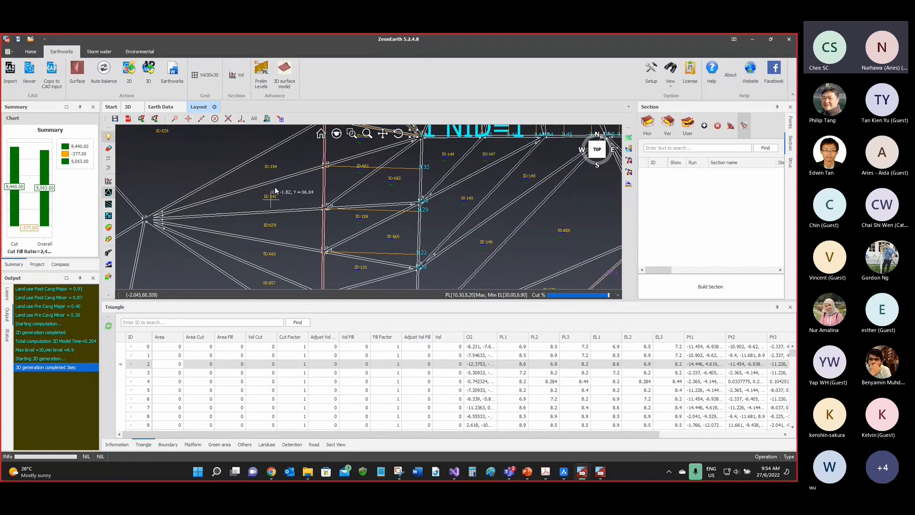
Step: Locate triangle ID 134 in the mesh and select its row in the triangle table to highlight it on the layout
scroll(261, 170, "up", 6)
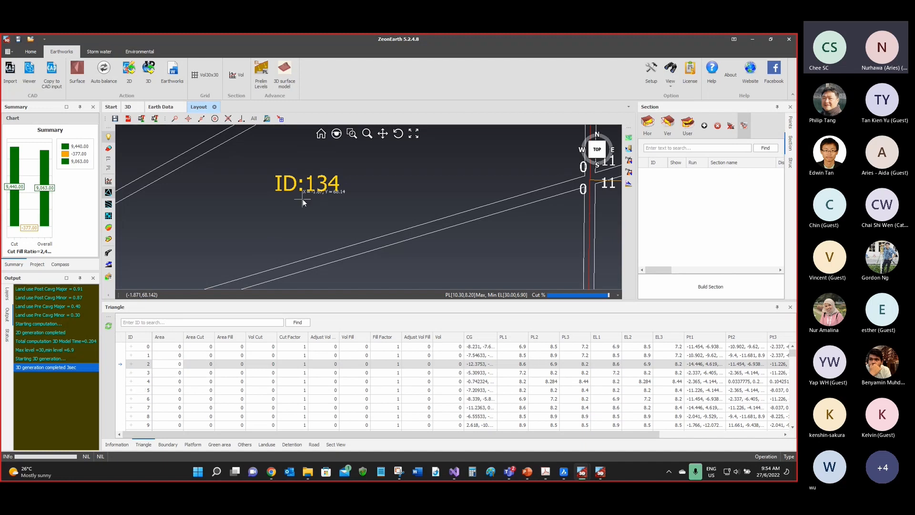
scroll(301, 199, "down", 4)
scroll(301, 199, "down", 3)
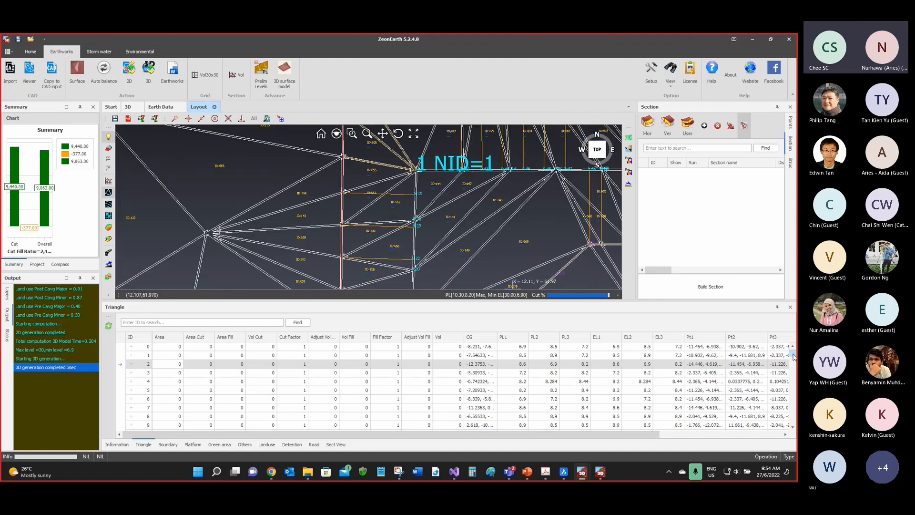
left_click_drag(793, 356, 792, 363)
scroll(138, 396, "down", 3)
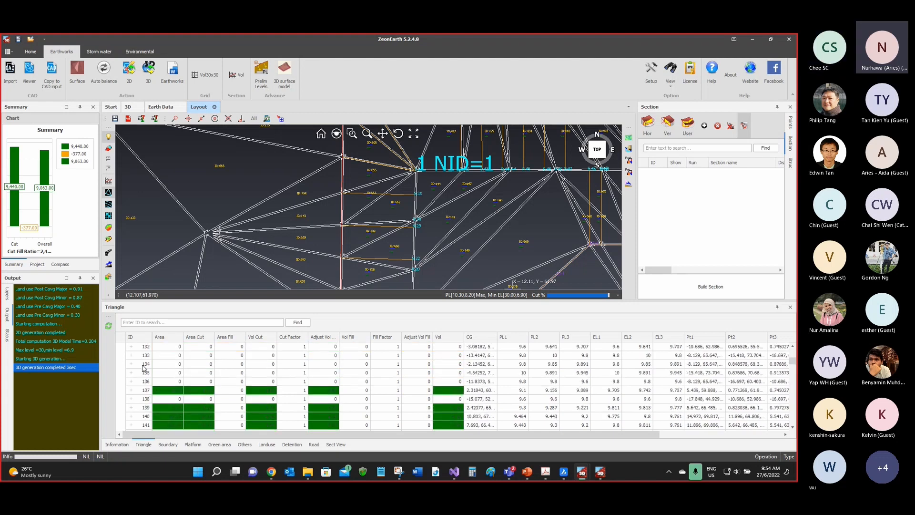
left_click(143, 365)
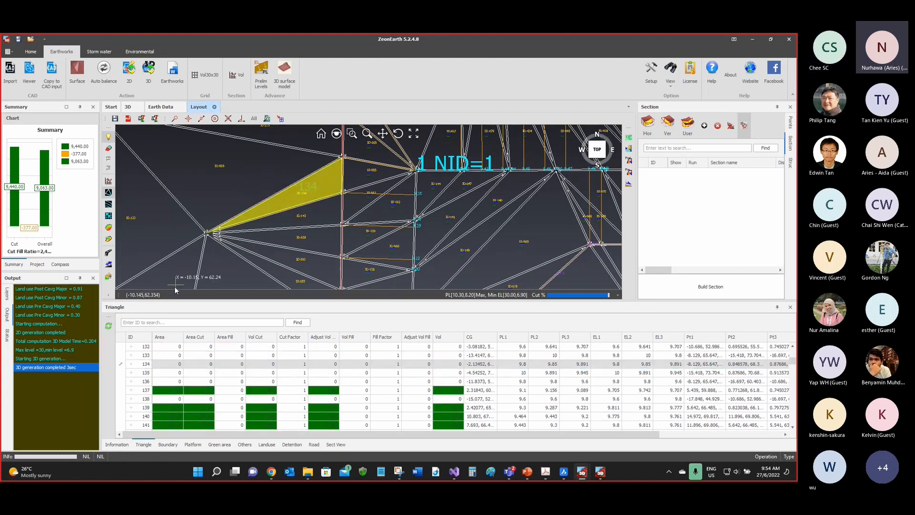
left_click(146, 359)
left_click(146, 365)
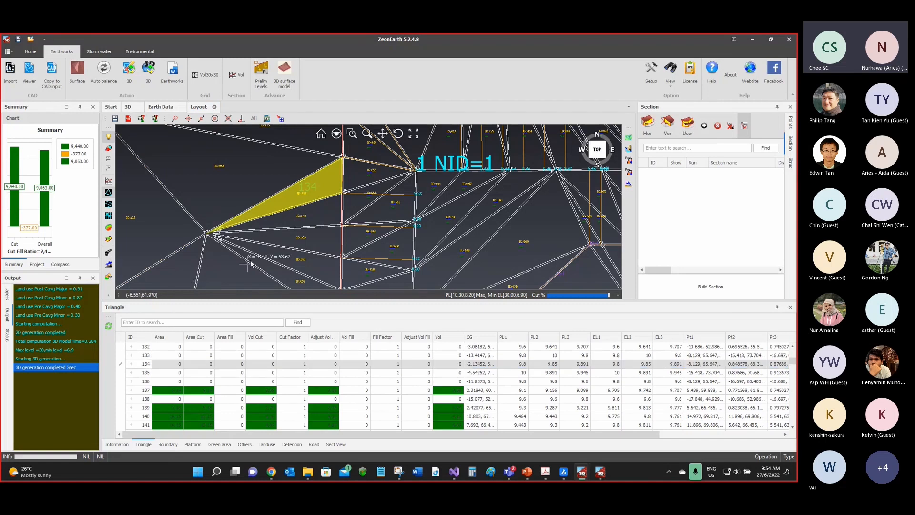
Step: Select triangle ID 137 in the triangle table and locate it in the mesh with the cut and fill shading displayed
scroll(255, 200, "down", 3)
scroll(255, 191, "down", 2)
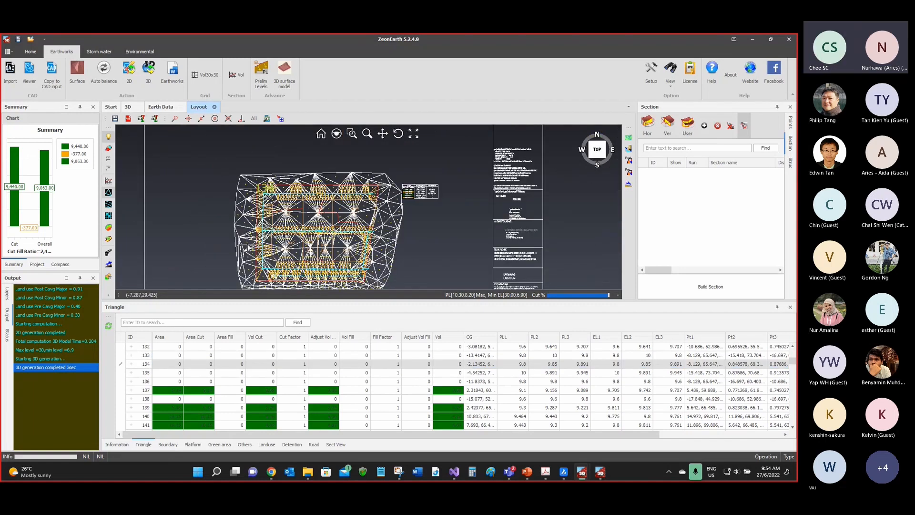
scroll(255, 191, "up", 4)
left_click(194, 390)
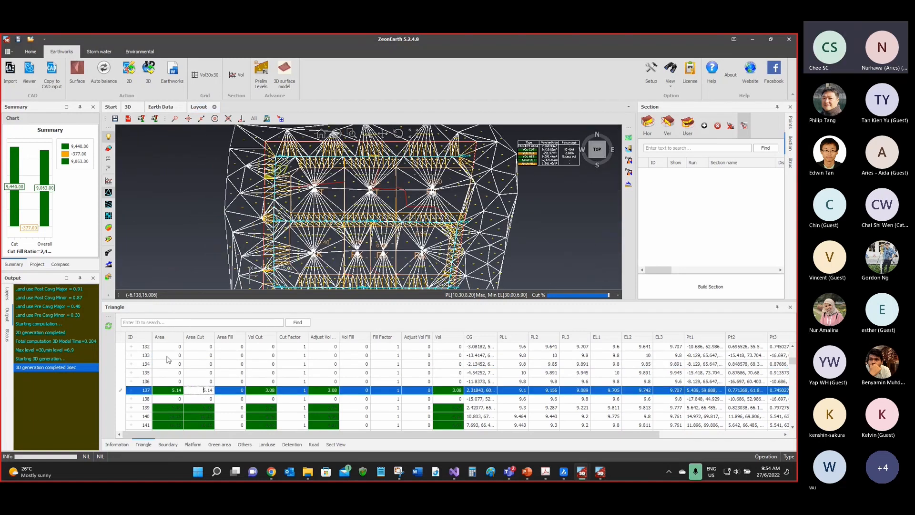
scroll(292, 177, "up", 4)
scroll(292, 176, "up", 2)
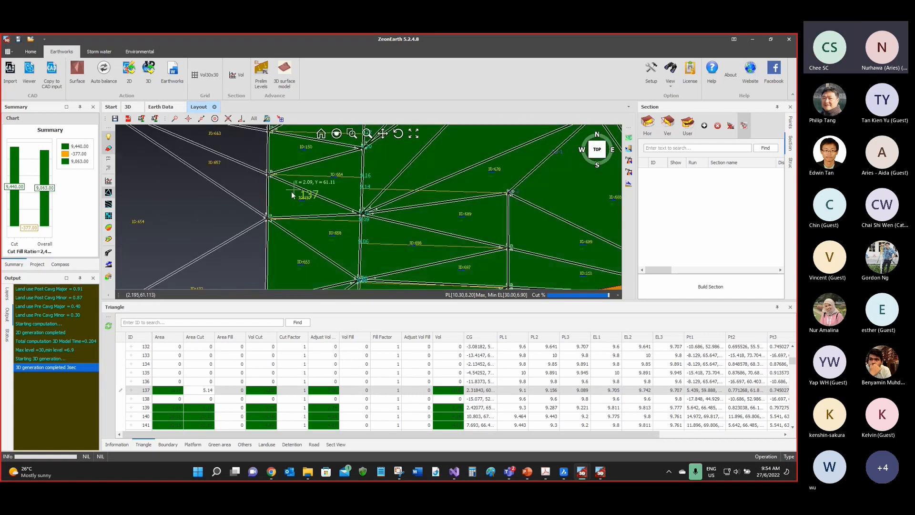
left_click(175, 392)
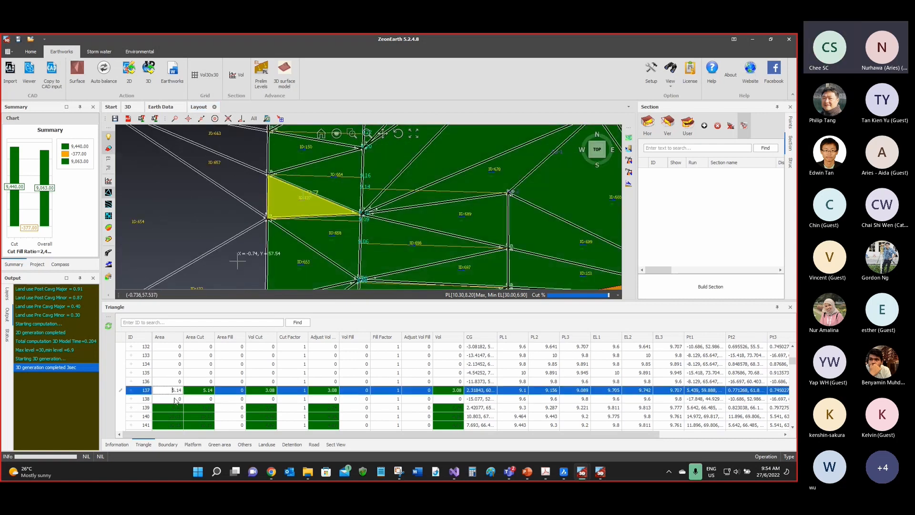
Step: Inspect the proposed levels (PL1 to PL3) and existing levels (EL1, EL2) of triangle ID 137
left_click(507, 389)
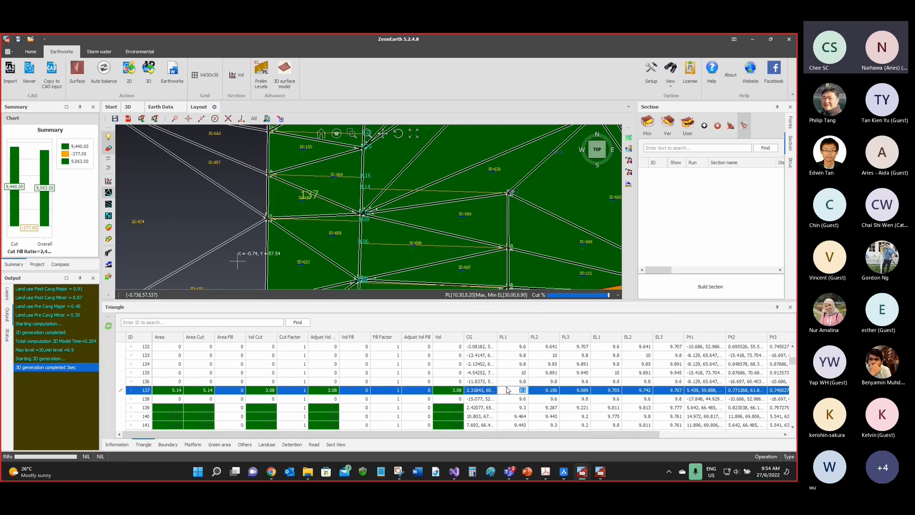
left_click(544, 391)
left_click(575, 391)
left_click(606, 390)
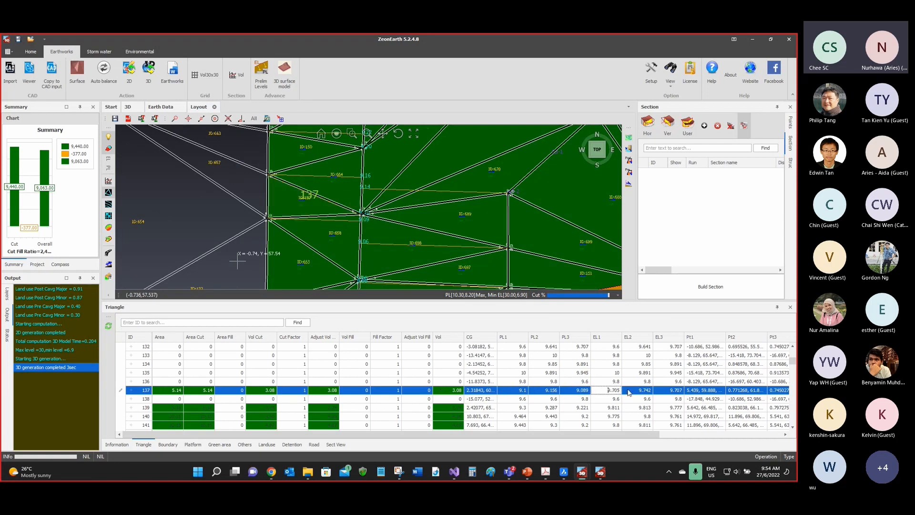
left_click(629, 393)
left_click(277, 220)
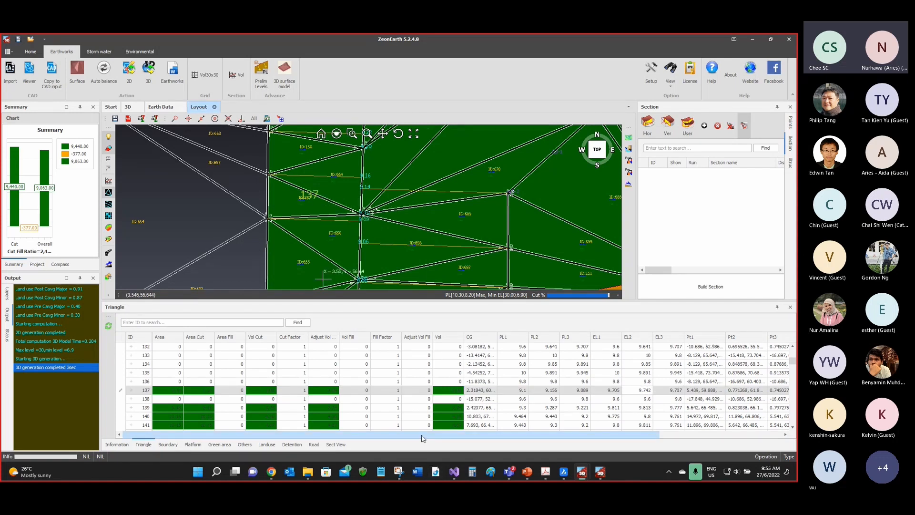
Step: Open the boundary table and view the earthworks boundary's volume results together with its extent on the layout
left_click(144, 446)
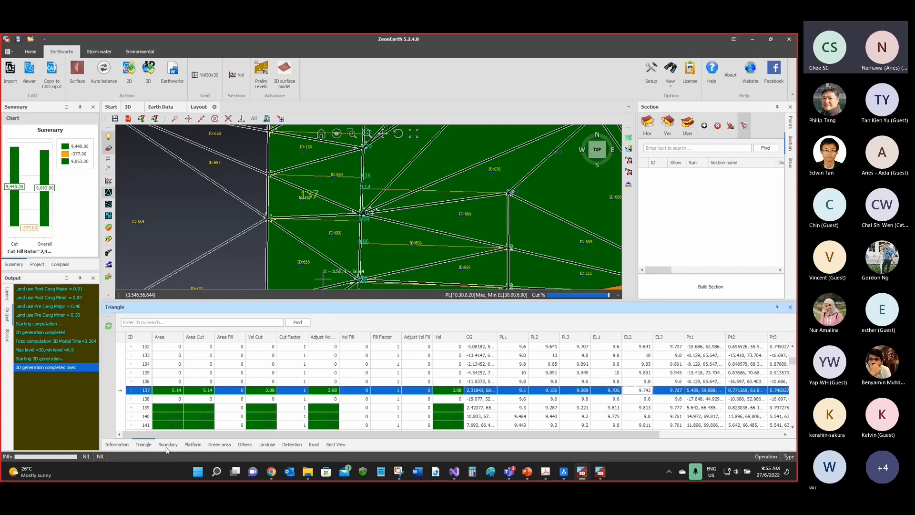
left_click(168, 445)
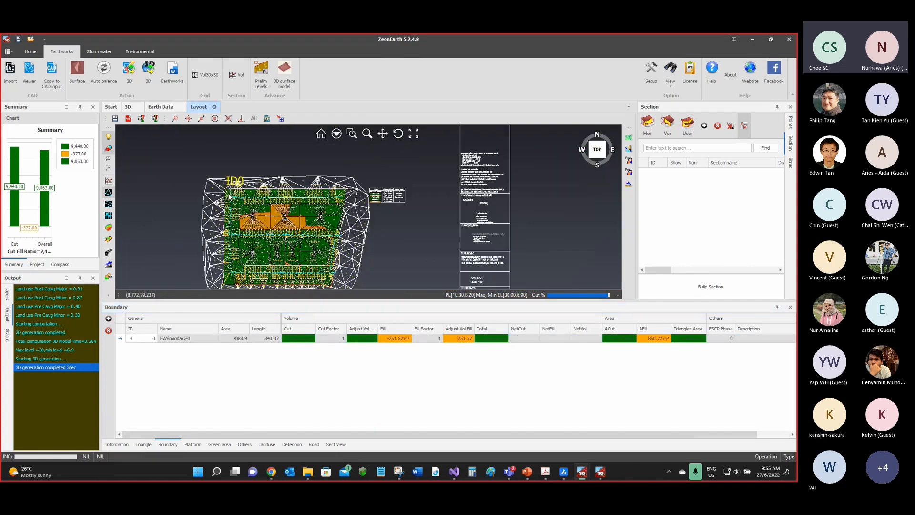
scroll(232, 190, "down", 2)
scroll(230, 206, "up", 2)
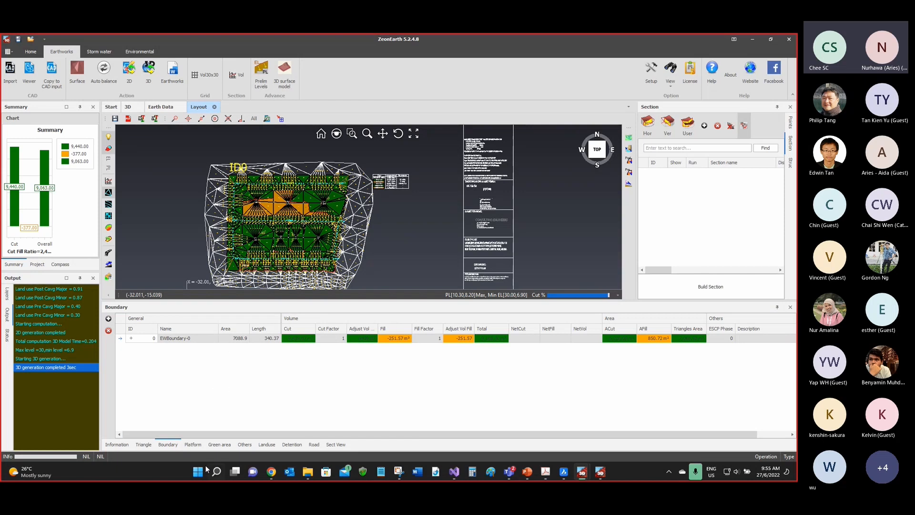
Step: Open the platform table and step through its rows to highlight the individual platforms on the layout
left_click(192, 444)
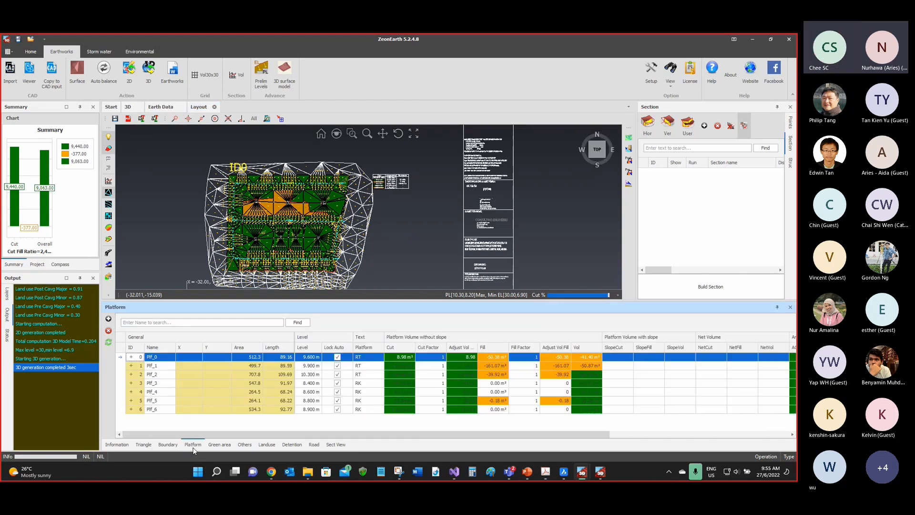
left_click(209, 375)
key("Down")
key("Up")
key("Up")
key("Up")
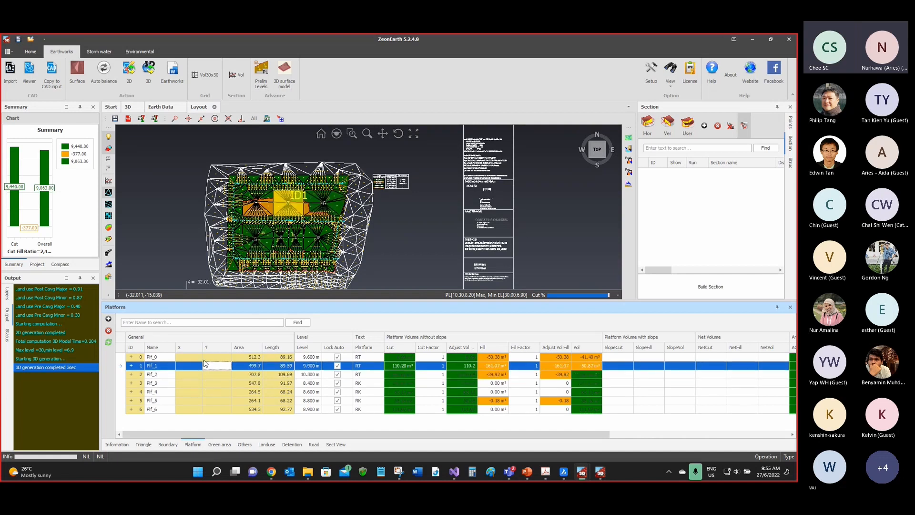
key("Down")
key("Down")
key("Down")
key("Down")
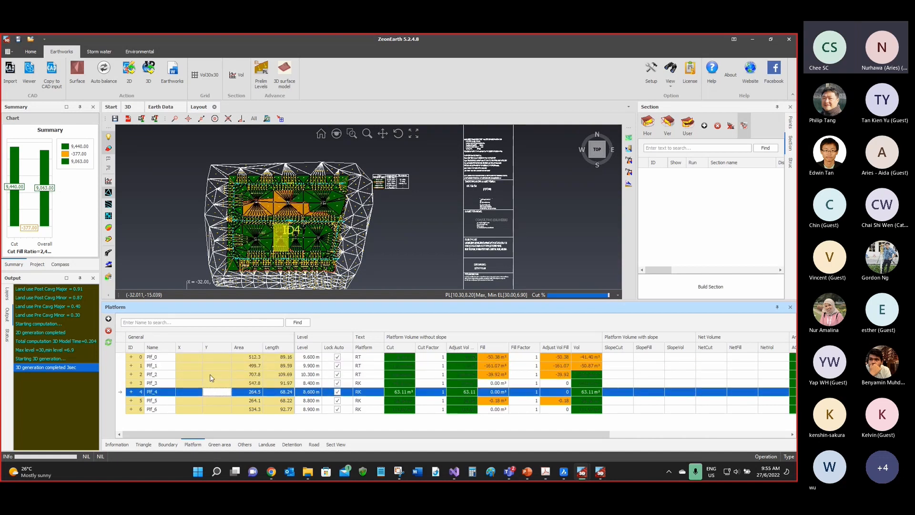
key("Up")
key("Up")
key("Up")
key("Up")
left_click(220, 377)
key("Down")
key("Down")
Step: Examine the volume results and layout location of green area GA_0, and check the Others table
left_click(217, 445)
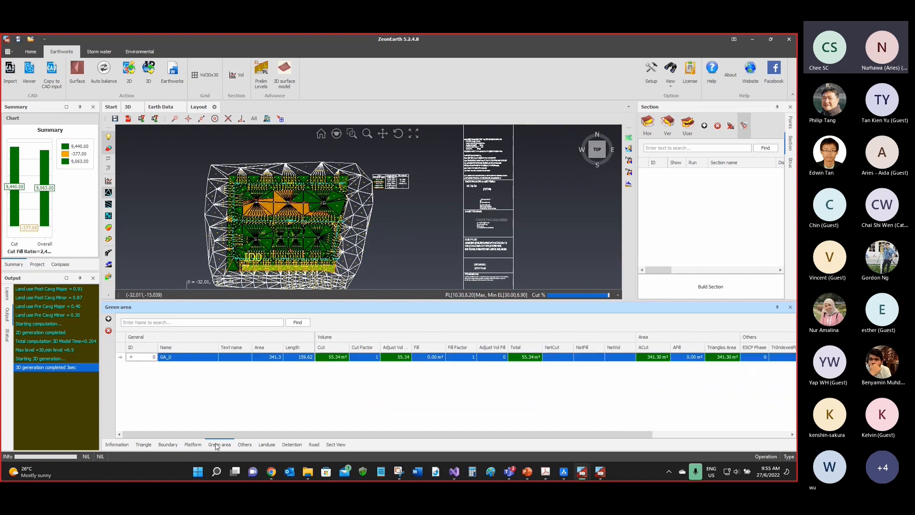
scroll(271, 265, "up", 8)
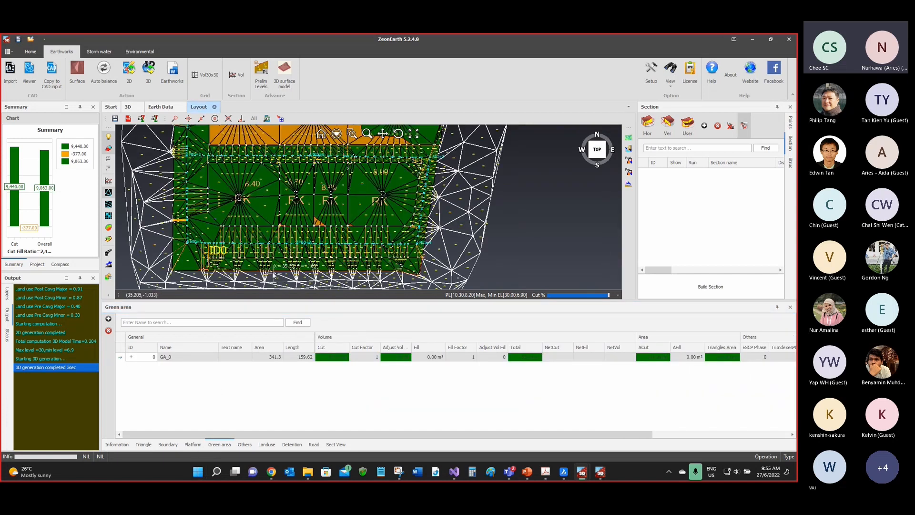
scroll(263, 265, "down", 4)
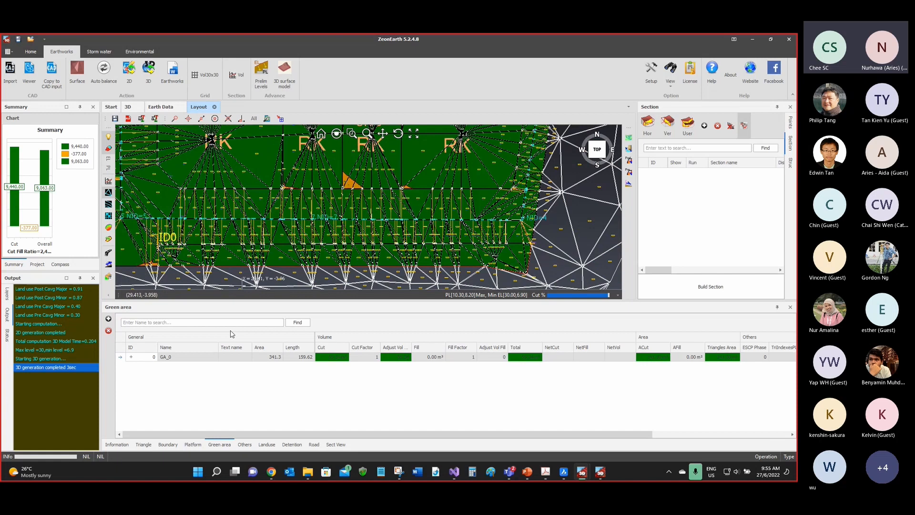
left_click(227, 357)
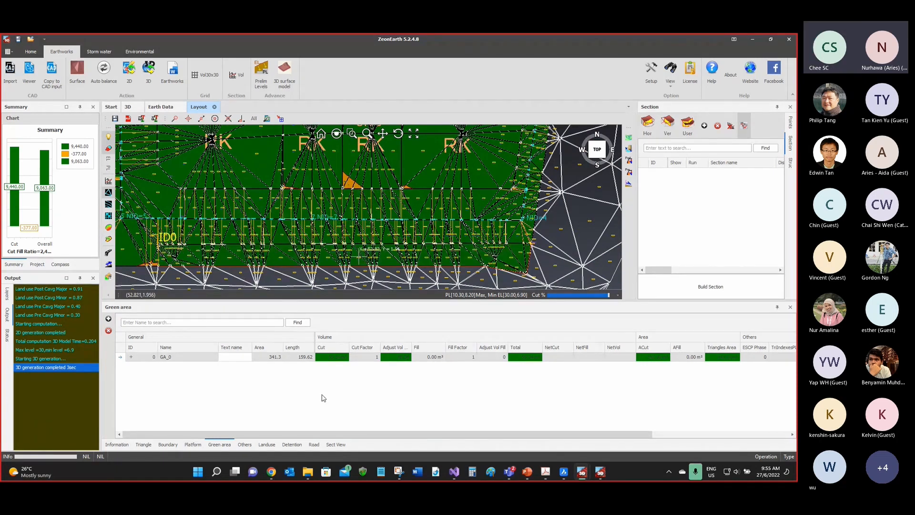
left_click(244, 446)
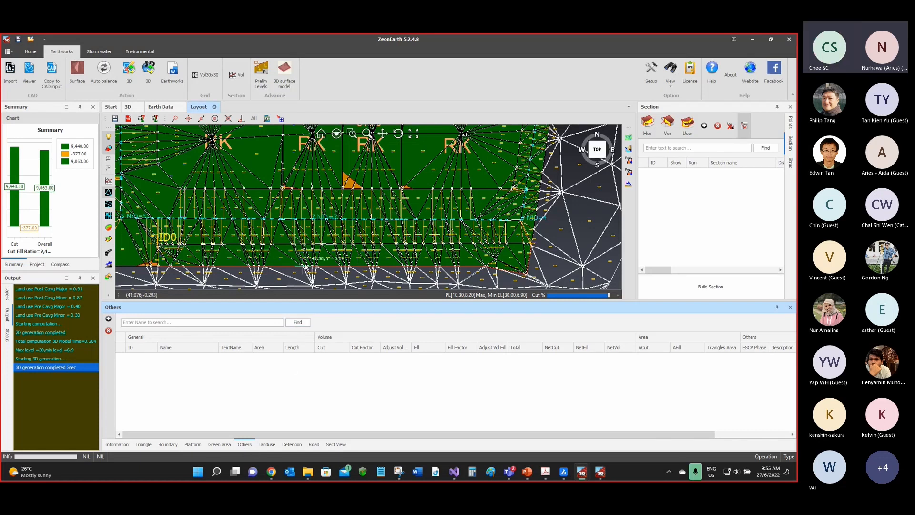
Step: Open the land use table and hide the cut and fill shading and the triangle mesh on the layout
left_click(266, 444)
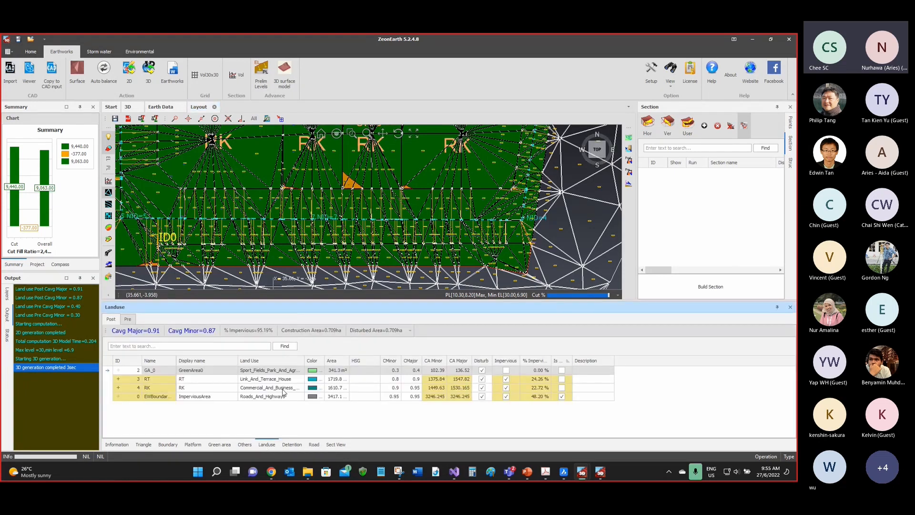
scroll(143, 193, "down", 5)
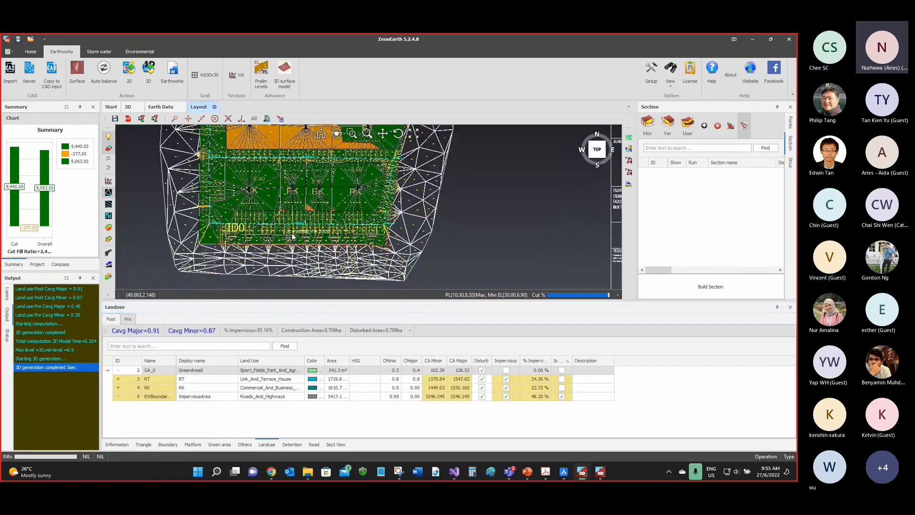
left_click(109, 149)
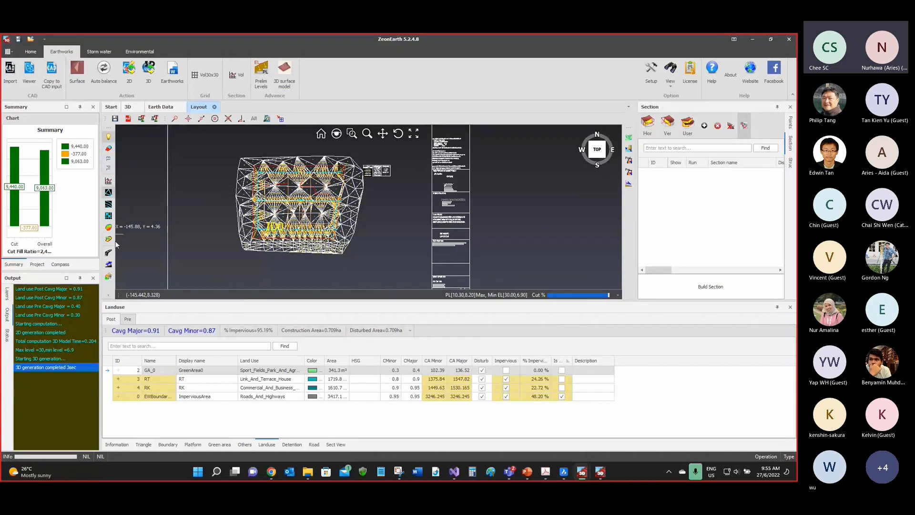
left_click(106, 294)
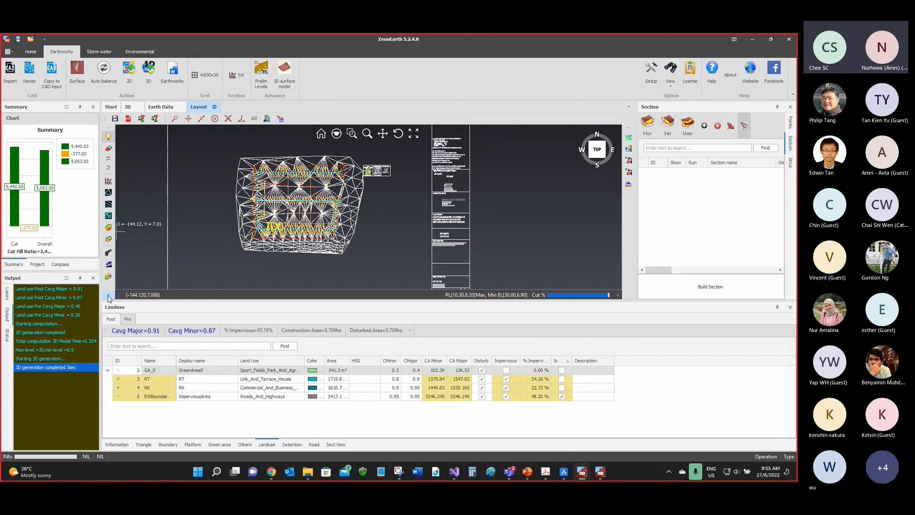
left_click(109, 308)
scroll(253, 221, "up", 2)
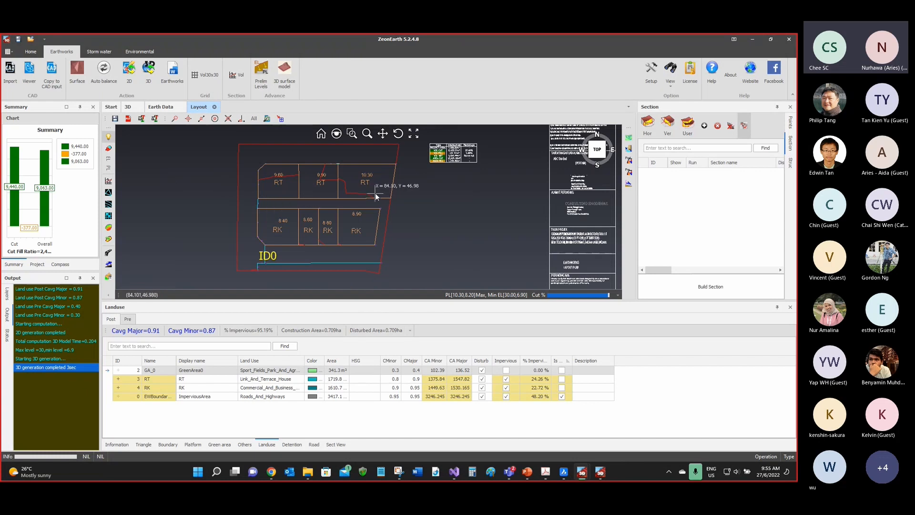
Step: Display the land use areas as coloured fills on the layout
left_click(629, 150)
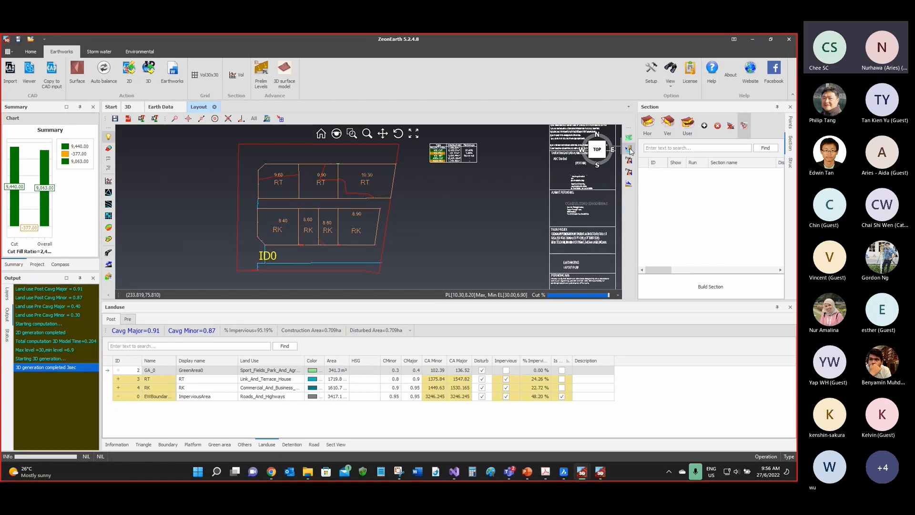
scroll(423, 207, "down", 4)
scroll(445, 200, "up", 3)
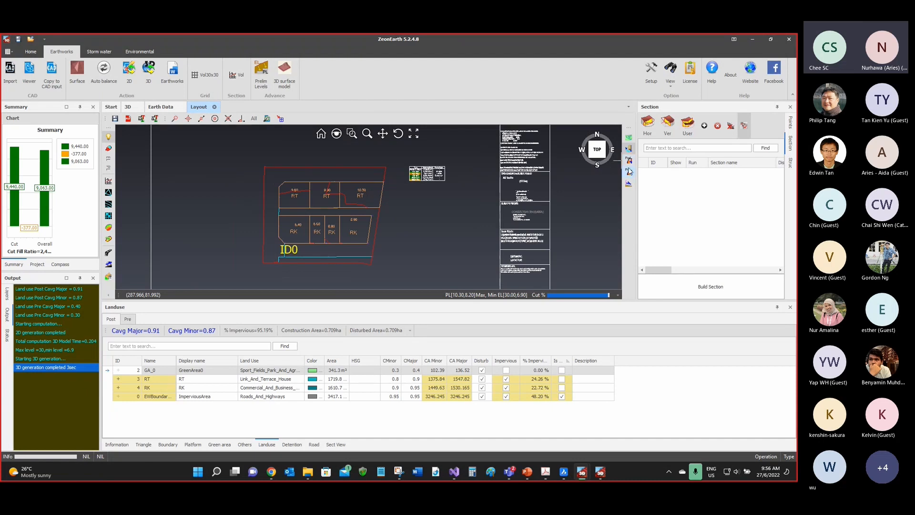
left_click(629, 160)
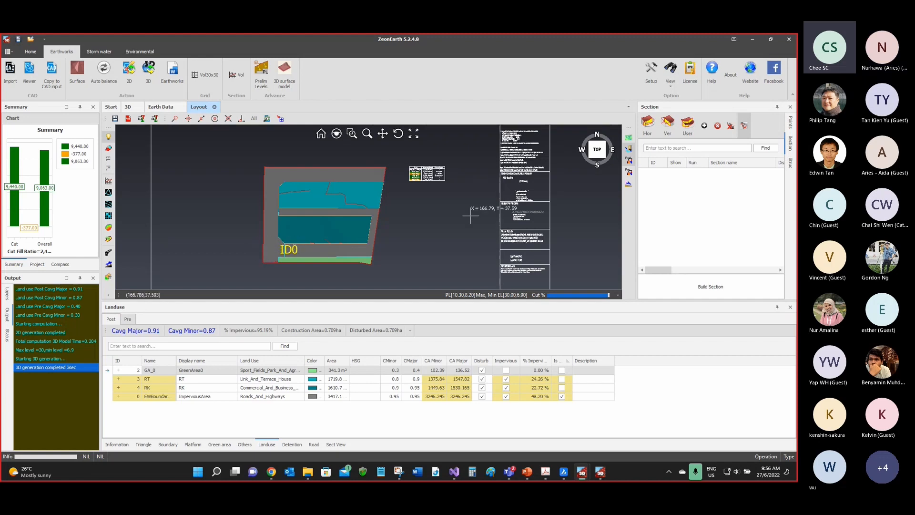
Step: Switch to BricsCAD to view the RT and RK labels on the platforms, and return to ZeonEarth
key("alt+Tab")
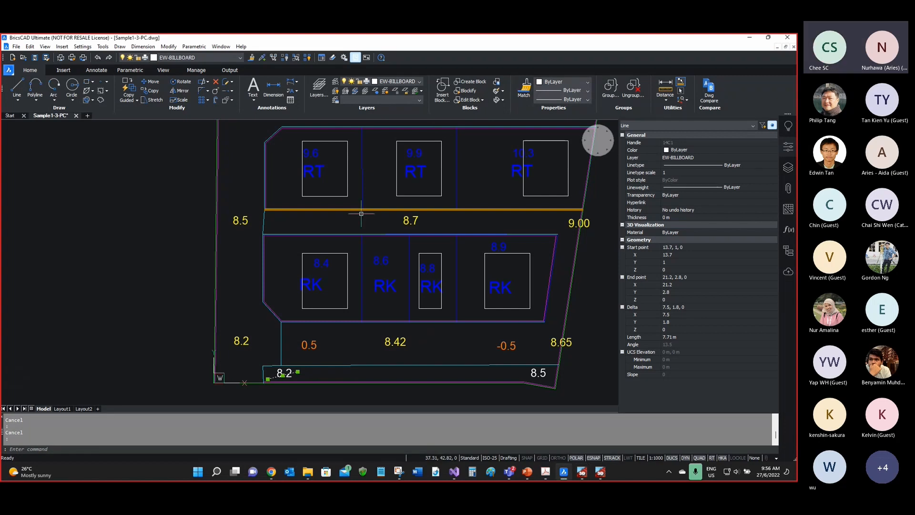
scroll(298, 325, "up", 3)
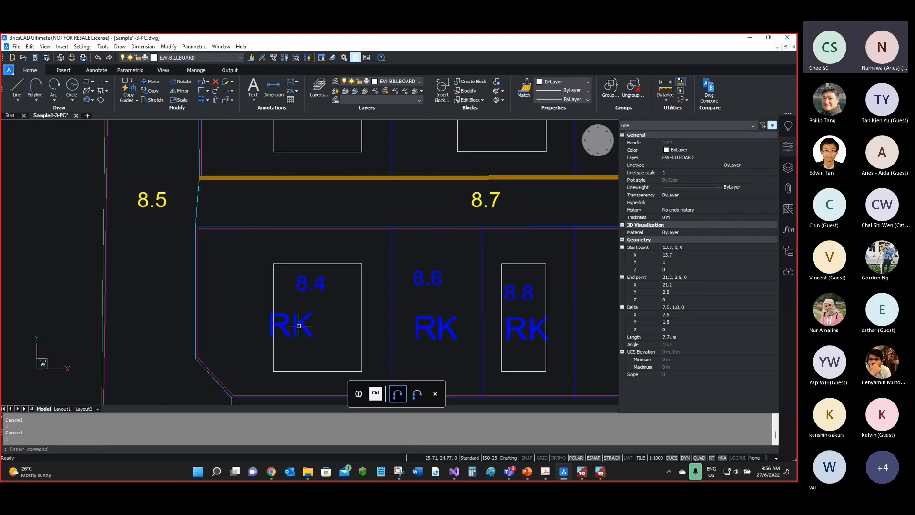
left_click(750, 38)
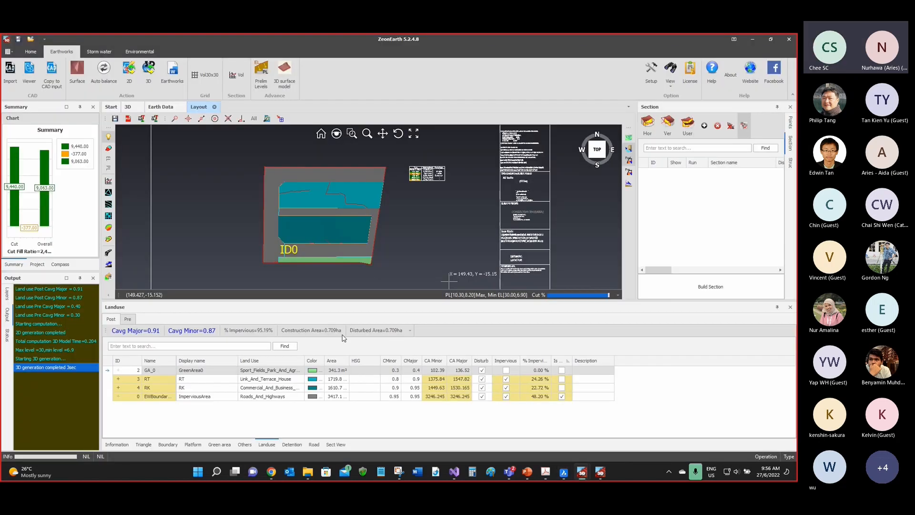
Step: Change the land use of the RT entry to Semi_Detached and reselect its row
left_click(174, 380)
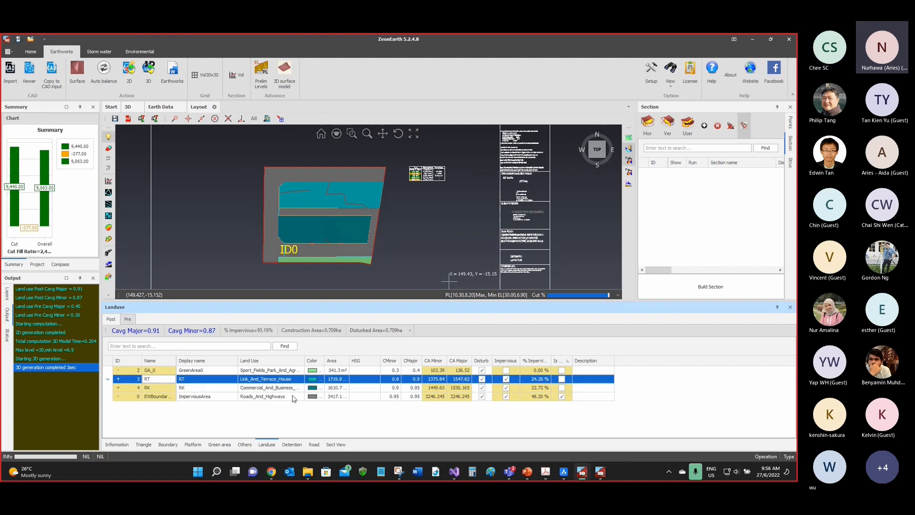
left_click(299, 379)
left_click(301, 379)
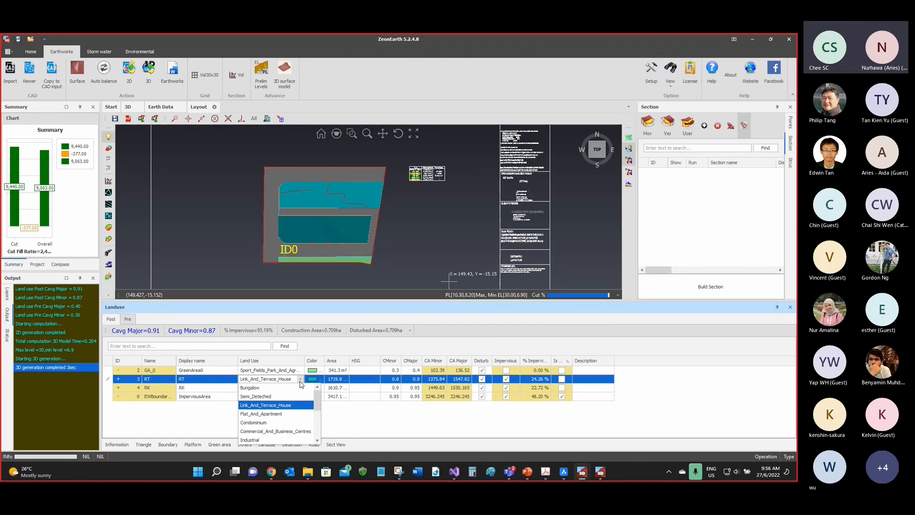
left_click(300, 381)
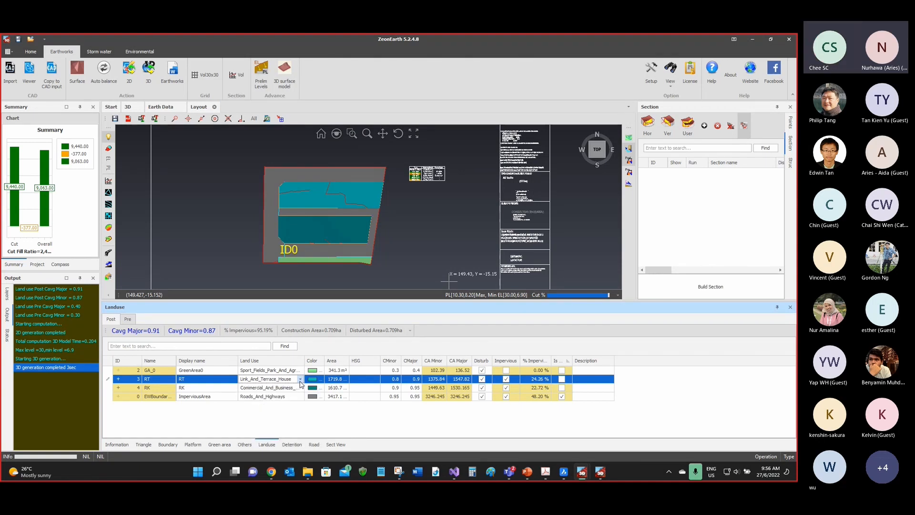
left_click(300, 379)
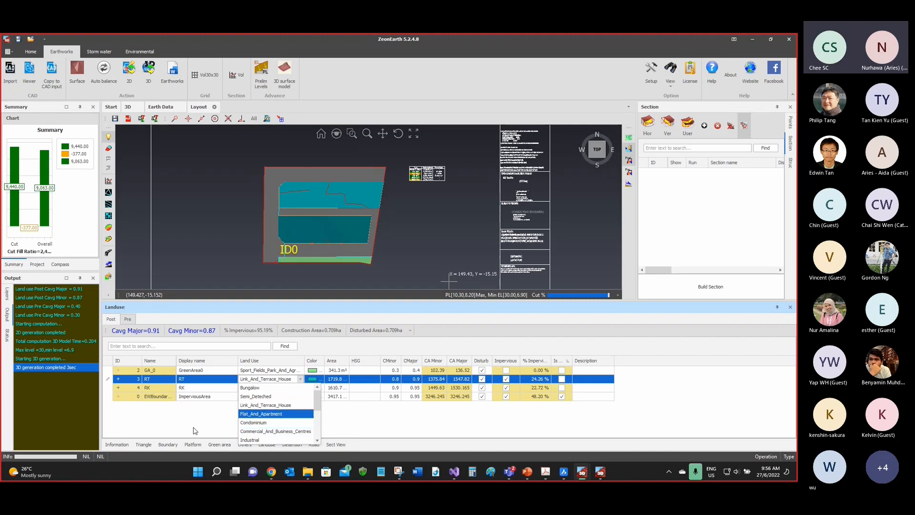
left_click(277, 396)
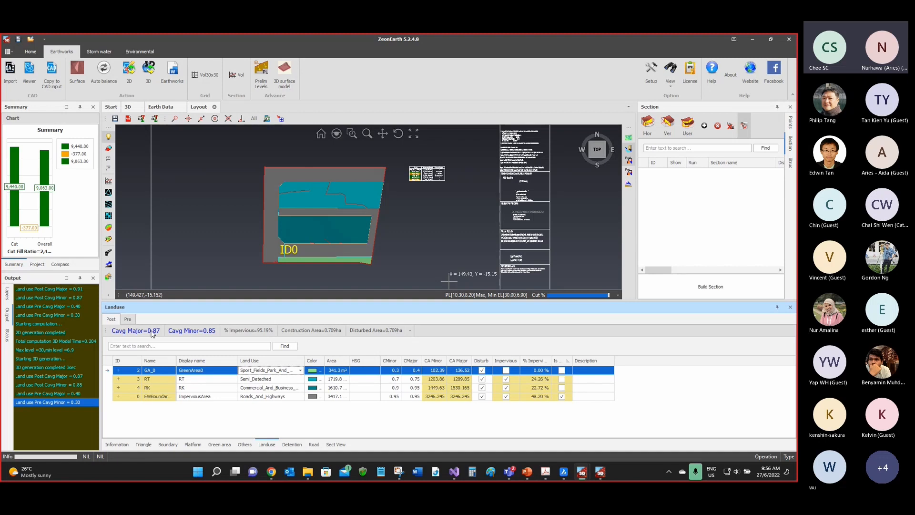
left_click(167, 380)
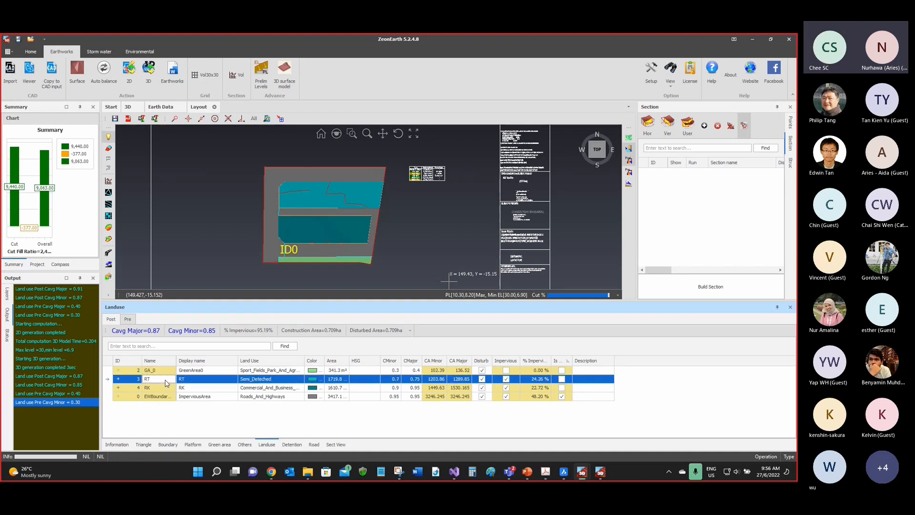
Step: Step through the GA_0, RT and RK entries of the post-development land use table
left_click(163, 389)
left_click(167, 381)
key("Down")
key("Up")
key("Up")
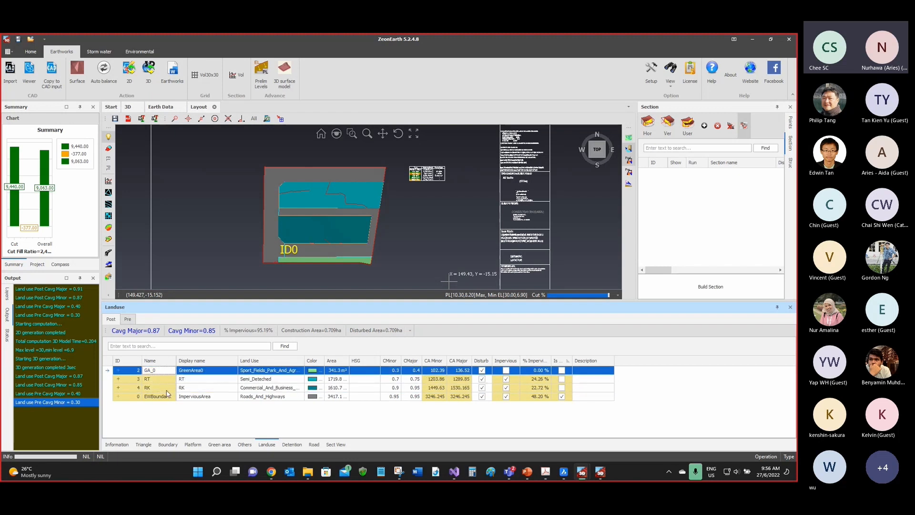
key("Down")
key("Down")
key("Up")
key("Down")
key("Up")
key("Down")
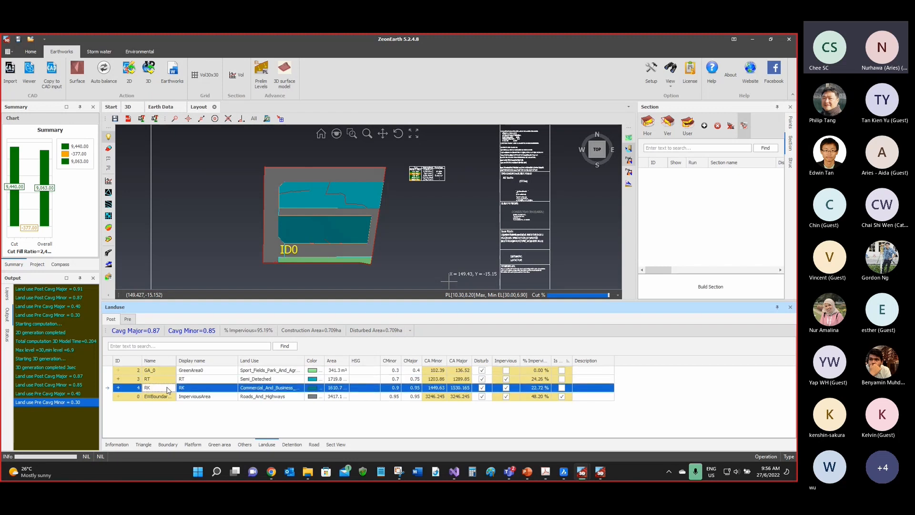
key("ctrl")
Step: Alternate the layout between the post- and pre-development land use fills, ending with the pre-development fill displayed
left_click(314, 230)
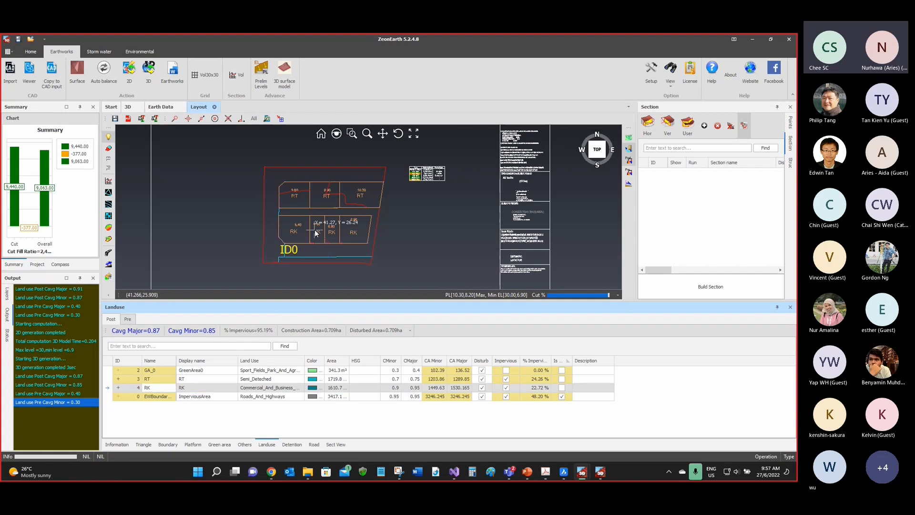
left_click(630, 169)
left_click(629, 173)
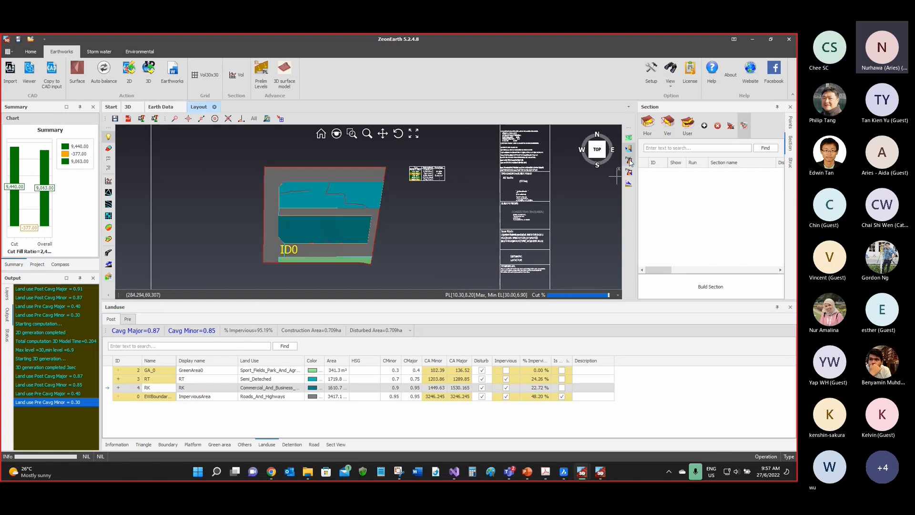
left_click(629, 173)
left_click(629, 161)
left_click(629, 172)
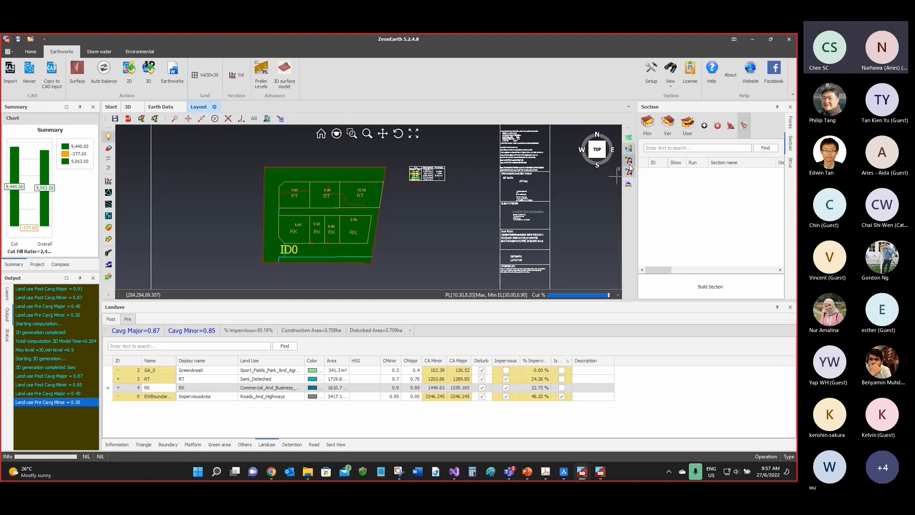
left_click(629, 161)
left_click(629, 172)
left_click(629, 173)
Step: Select the boundary entry in the post-development land use table and compare that table with the pre-development one
left_click(157, 381)
left_click(157, 396)
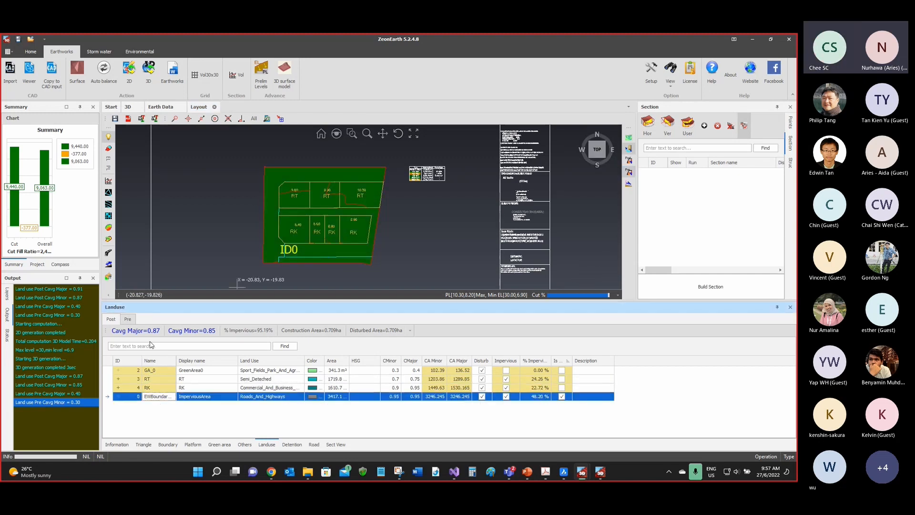
left_click(126, 319)
left_click(116, 320)
left_click(124, 320)
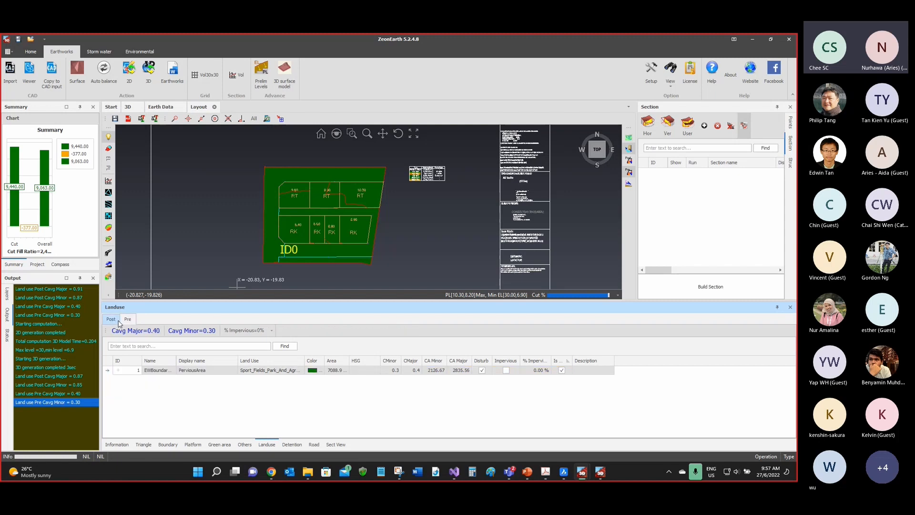
left_click(118, 320)
left_click(126, 320)
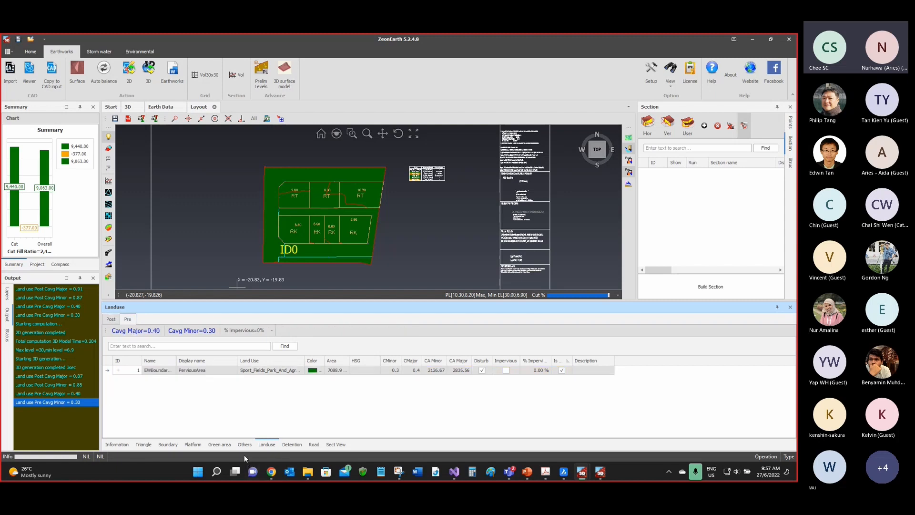
Step: View the detention table, and open the road node table to locate nodes N39 and N34 on the layout
left_click(292, 445)
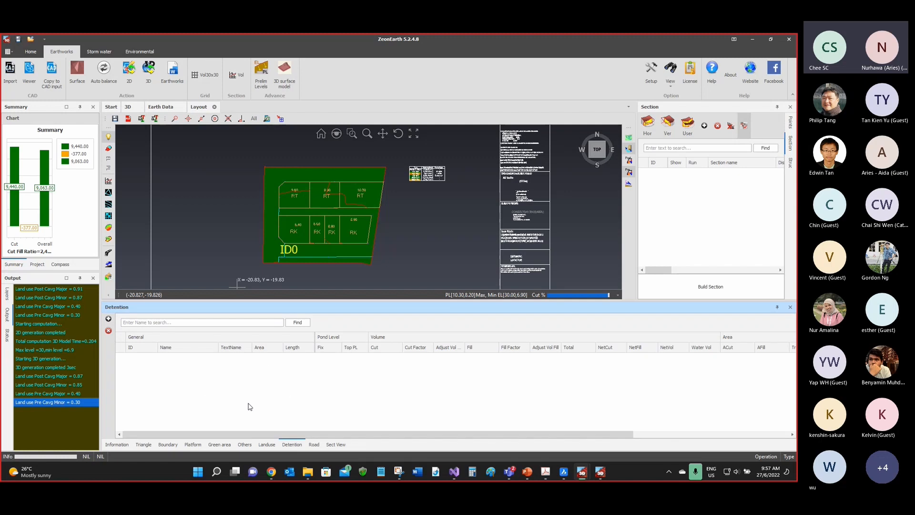
left_click(314, 445)
left_click(284, 356)
left_click(285, 374)
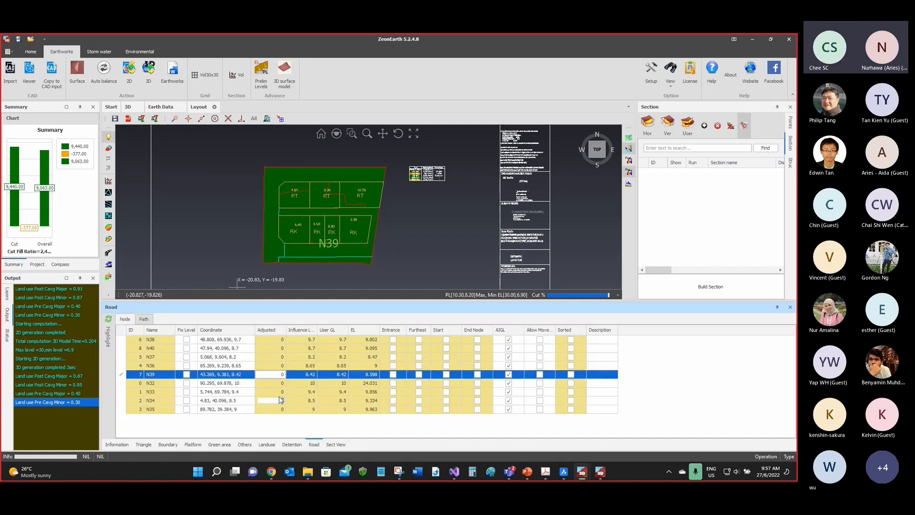
left_click(285, 400)
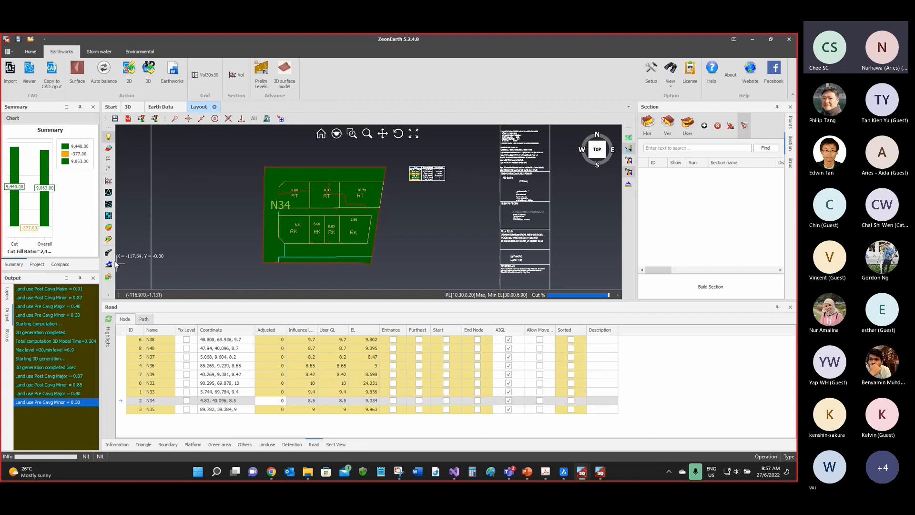
Step: Display the road nodes and links on the layout and enlarge the drawing area above the road table
scroll(310, 204, "up", 3)
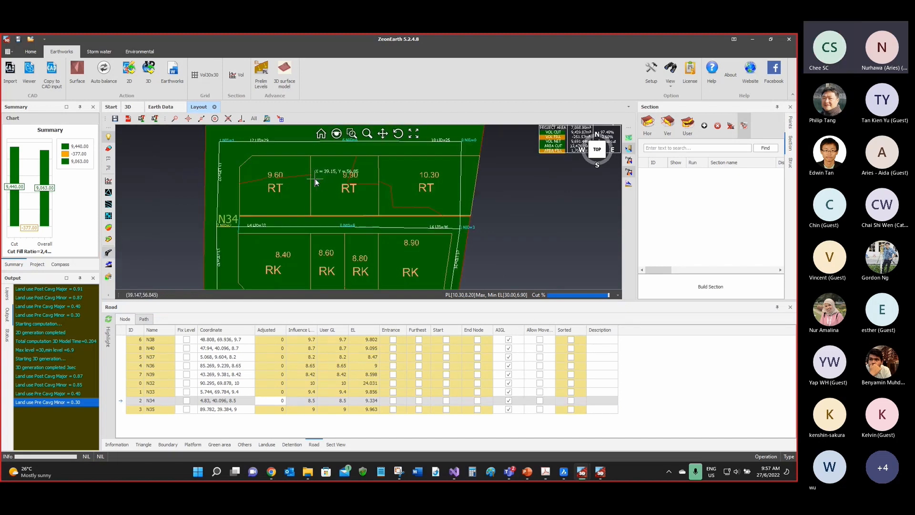
scroll(314, 184, "down", 2)
left_click_drag(310, 301, 310, 344)
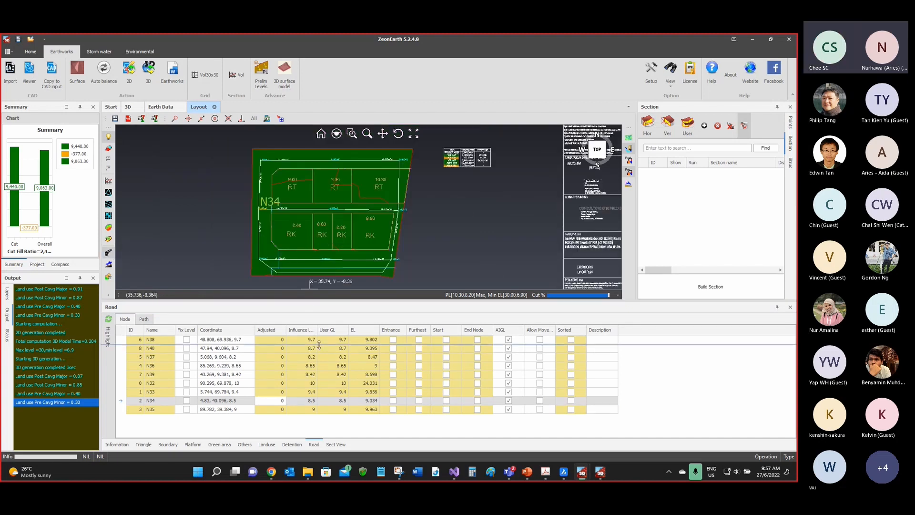
scroll(334, 174, "up", 4)
scroll(334, 174, "down", 3)
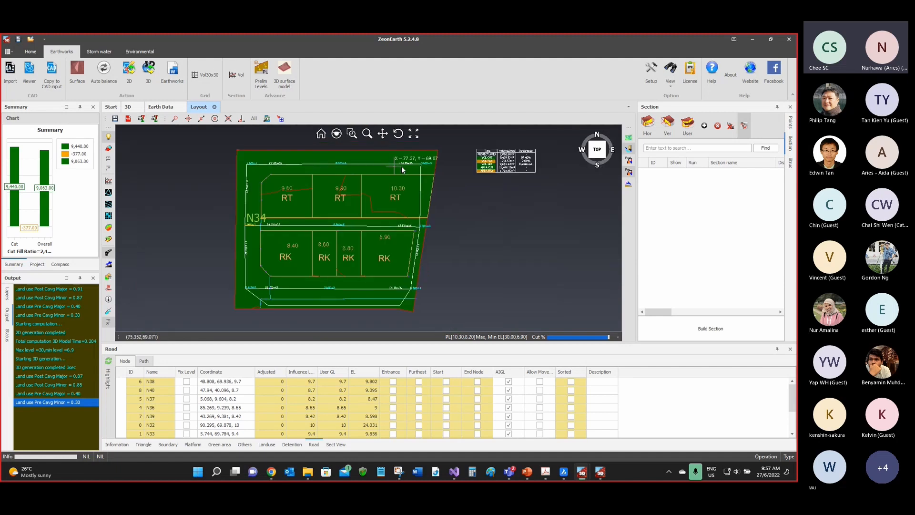
scroll(371, 164, "up", 5)
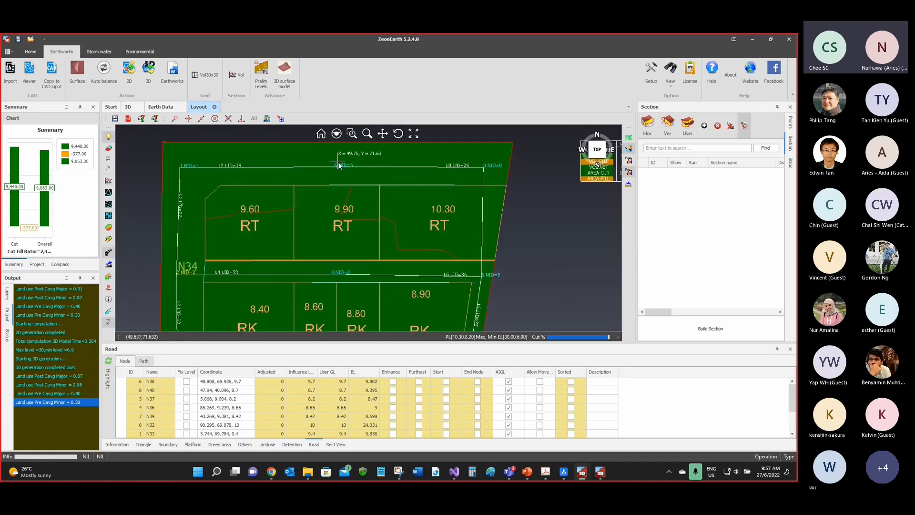
scroll(489, 164, "down", 5)
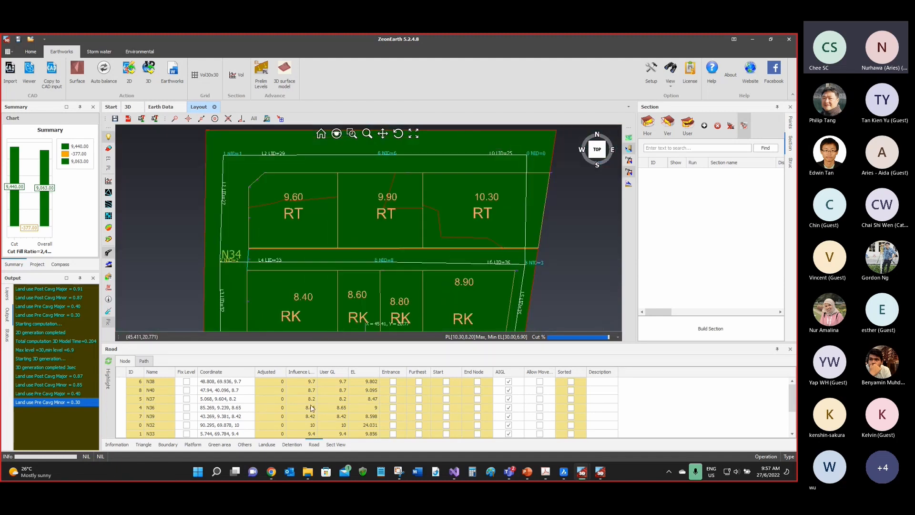
Step: Locate road nodes N40 and N37 on the layout by selecting them in the node table
left_click(286, 384)
key("Down")
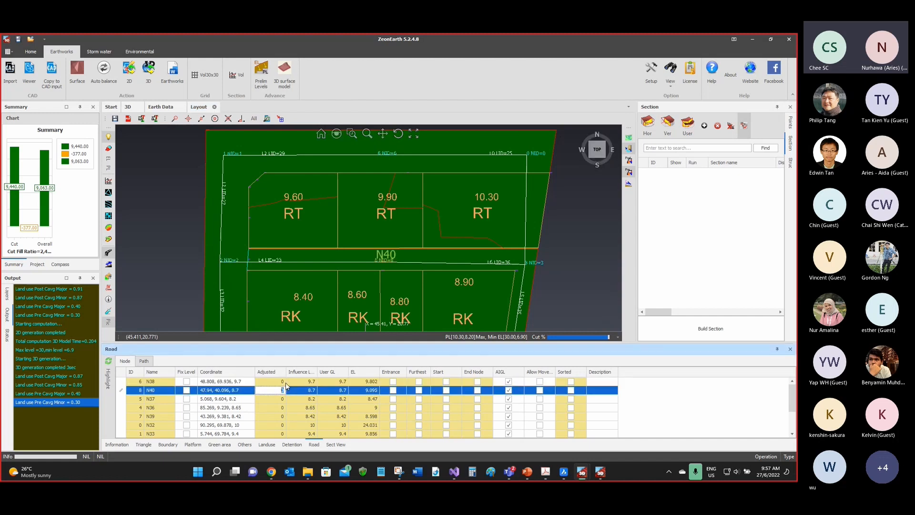
key("Down")
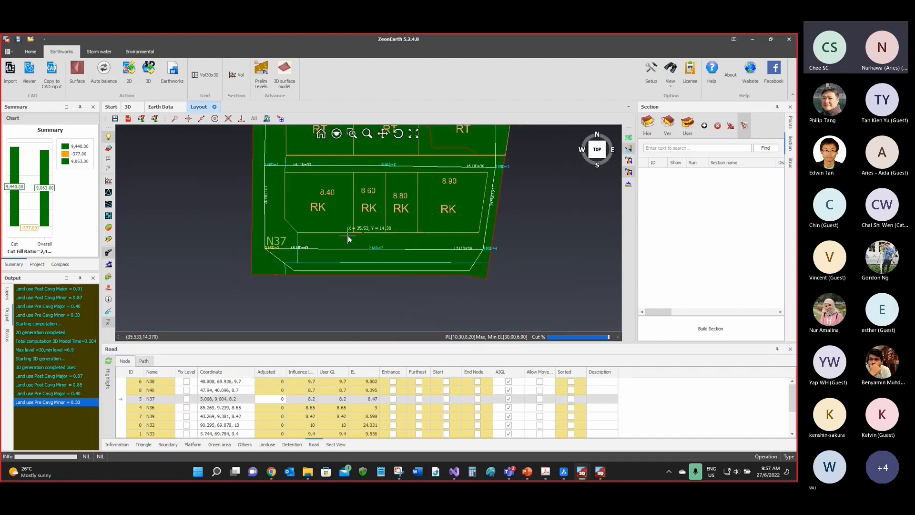
scroll(341, 265, "down", 2)
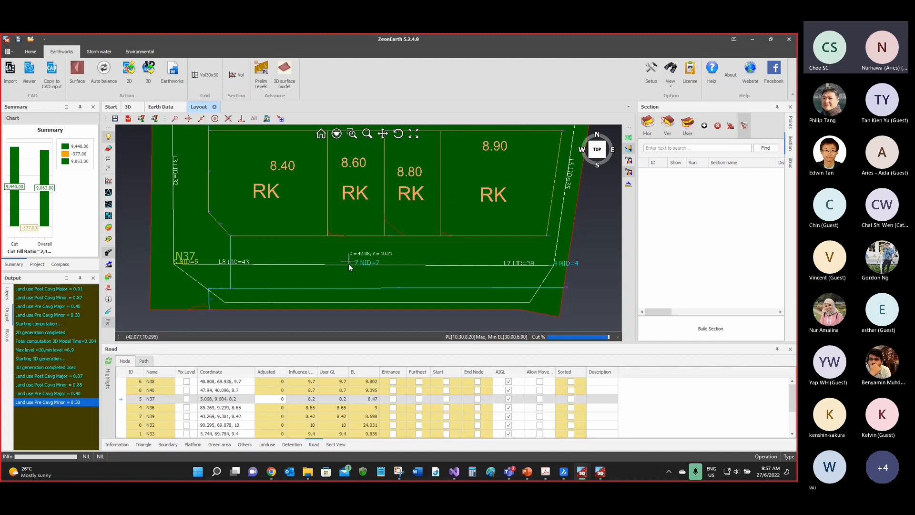
scroll(349, 265, "down", 1)
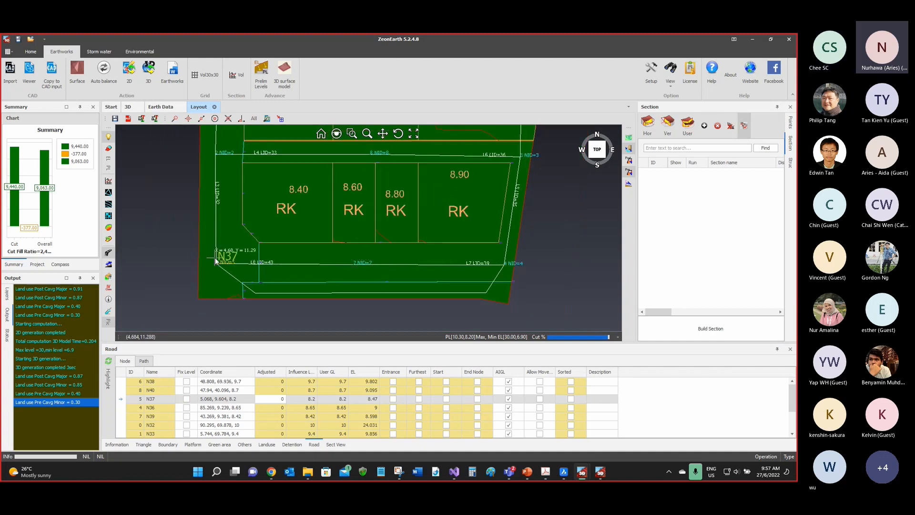
Step: Replace the road node and link display with the road gradient labels, and select node N40 in the node table
left_click(110, 259)
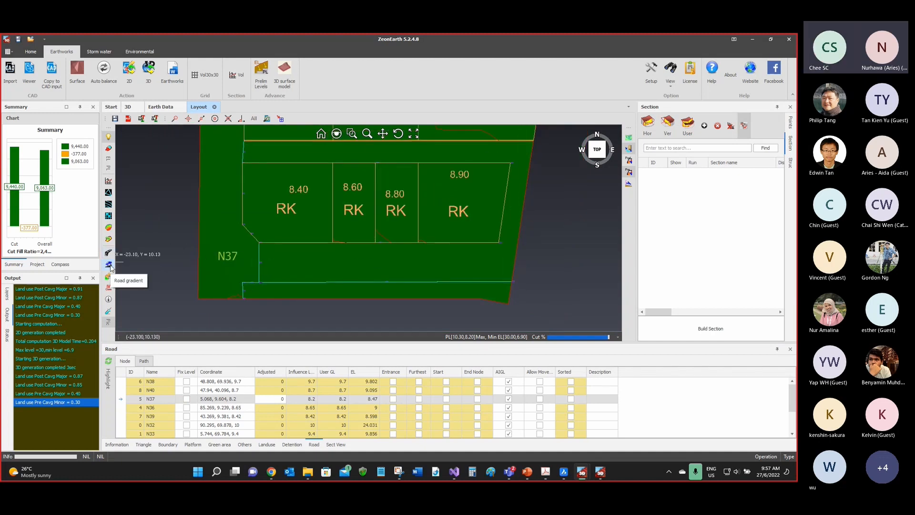
left_click(109, 266)
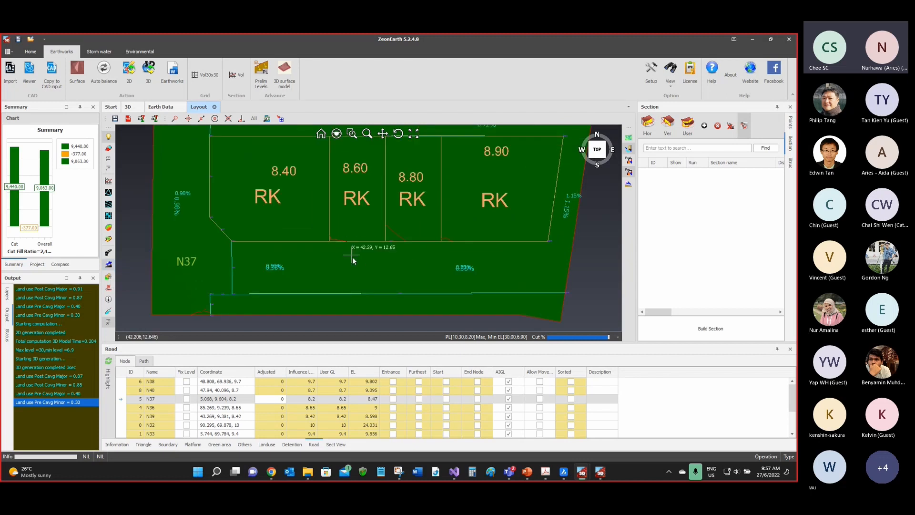
scroll(351, 251, "down", 2)
scroll(362, 187, "up", 2)
scroll(247, 177, "up", 2)
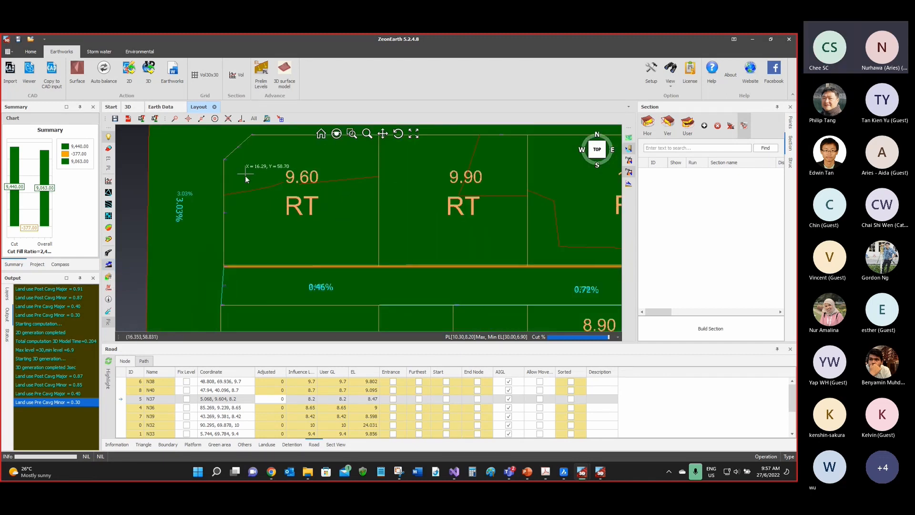
scroll(224, 213, "down", 2)
scroll(277, 157, "up", 1)
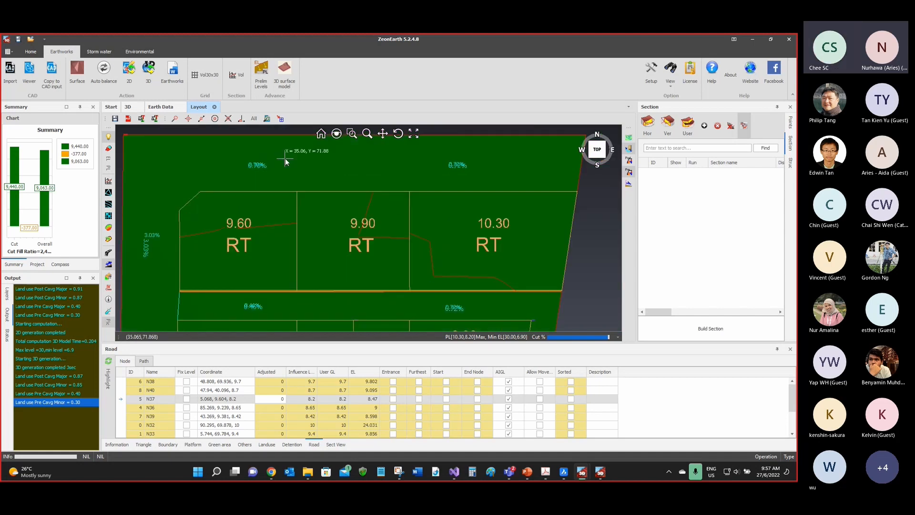
left_click(276, 390)
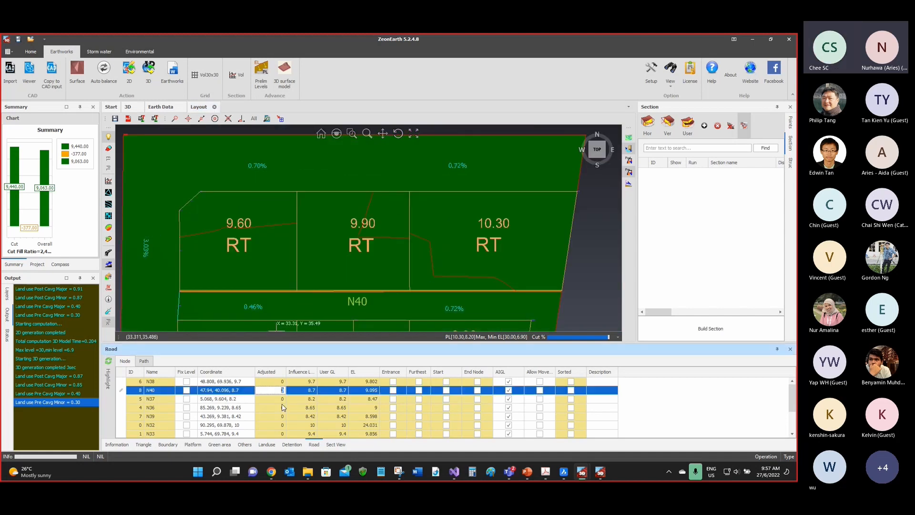
Step: Clear the pre-development land use fill from the layout and redisplay the road nodes and links alongside the gradients
left_click(109, 160)
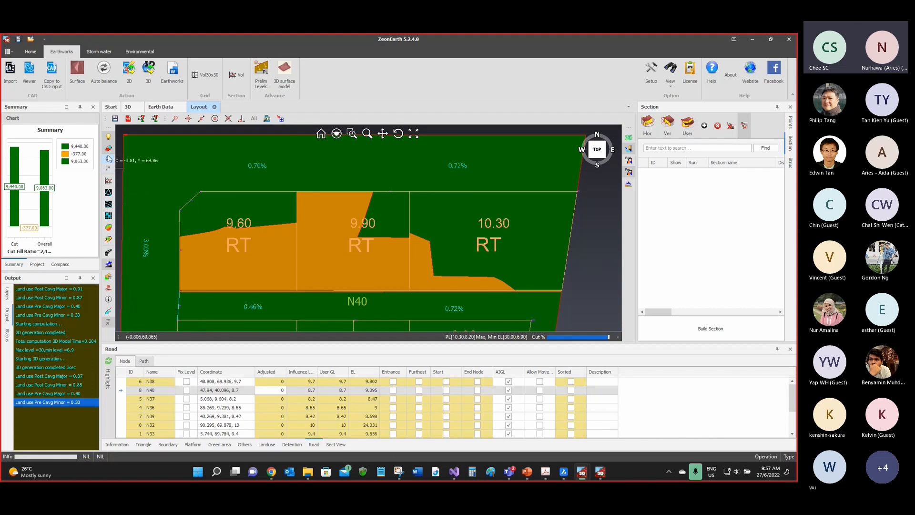
left_click(108, 150)
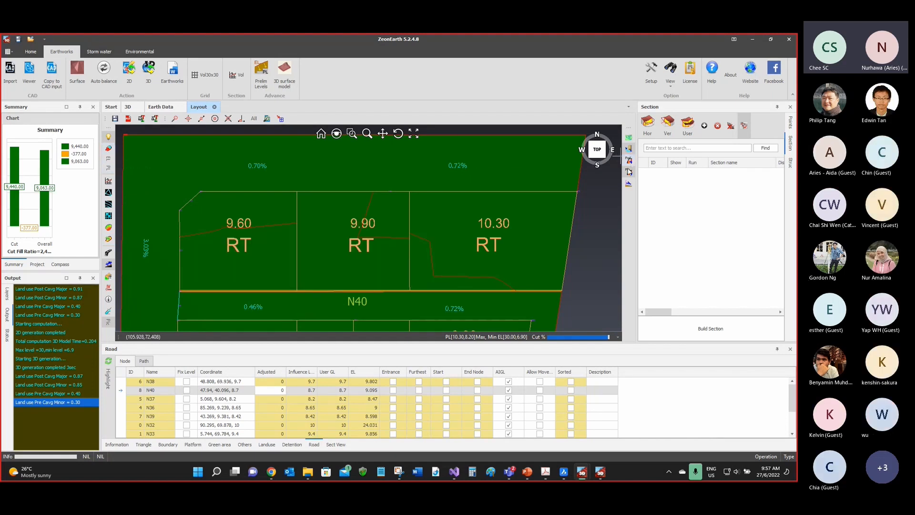
left_click(629, 171)
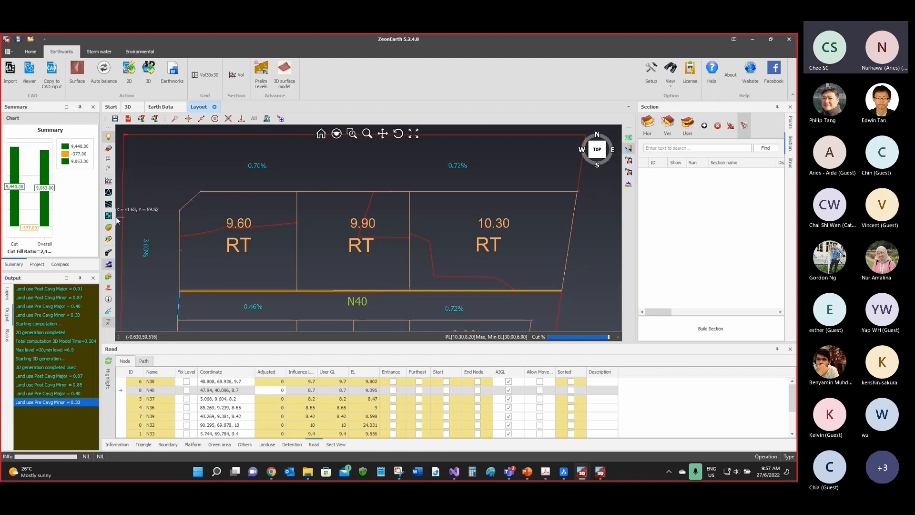
left_click(108, 252)
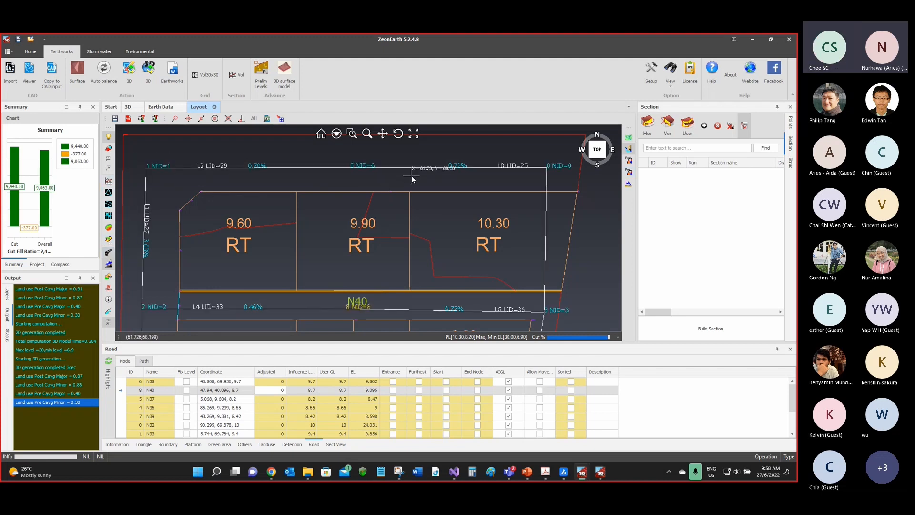
Step: Examine the gradients along the road links and nodes around the RT and RK platforms
scroll(411, 175, "down", 2)
scroll(403, 169, "up", 3)
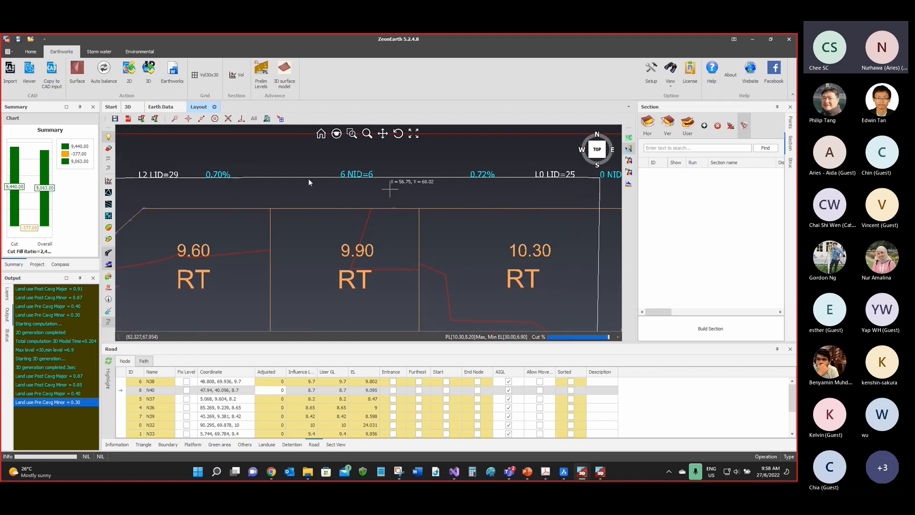
scroll(311, 145, "down", 3)
scroll(289, 213, "up", 4)
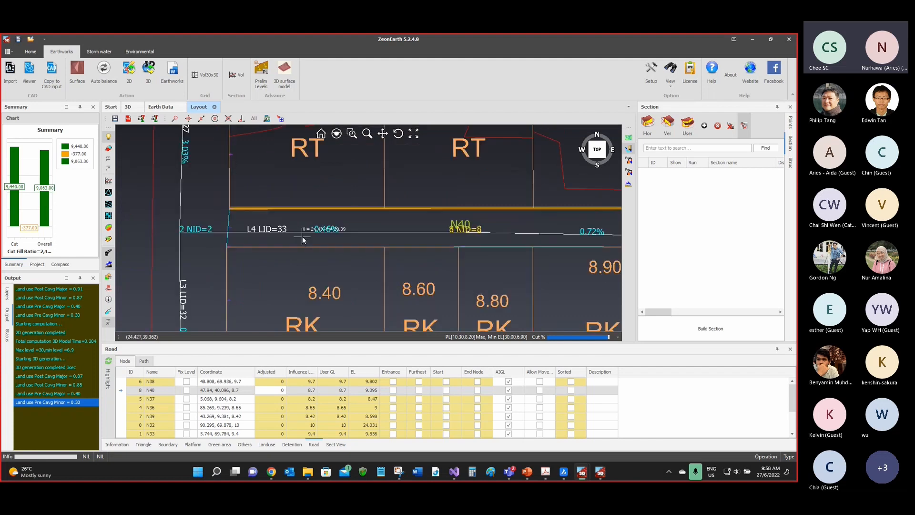
scroll(302, 233, "down", 3)
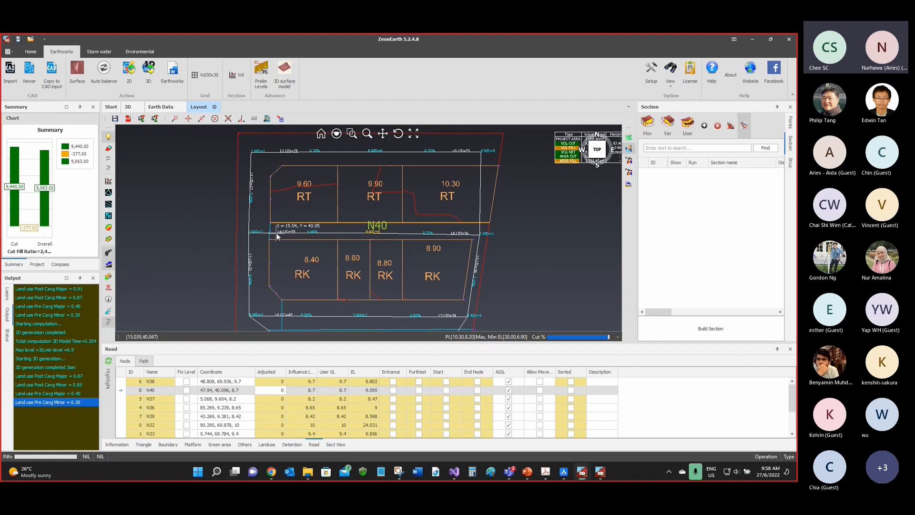
scroll(286, 235, "up", 5)
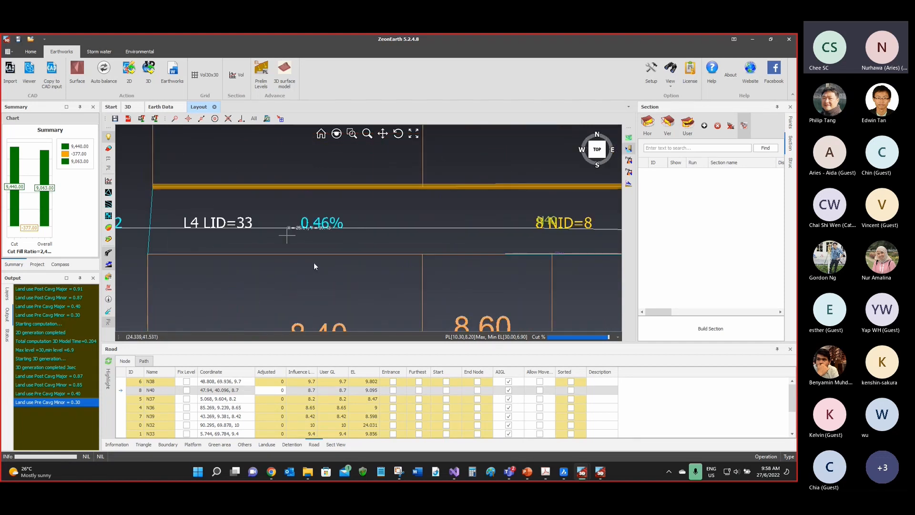
scroll(286, 238, "down", 4)
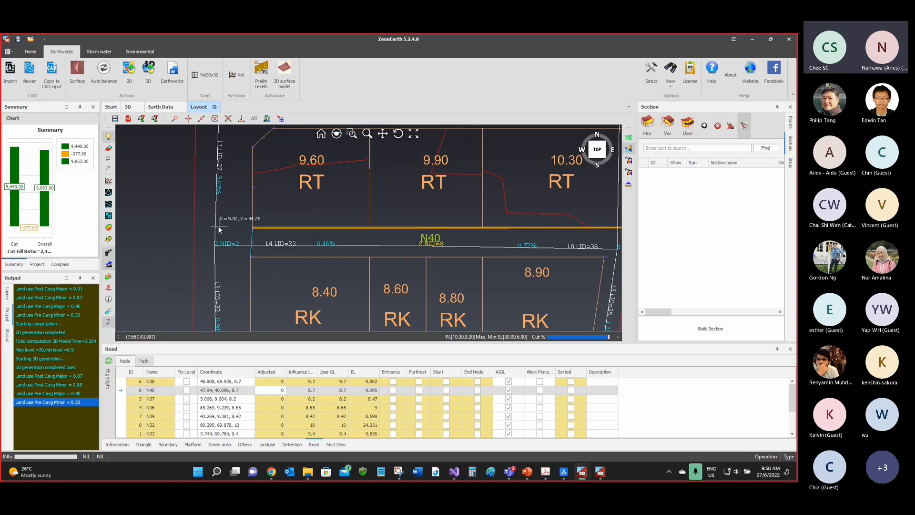
scroll(439, 217, "down", 2)
scroll(330, 234, "up", 4)
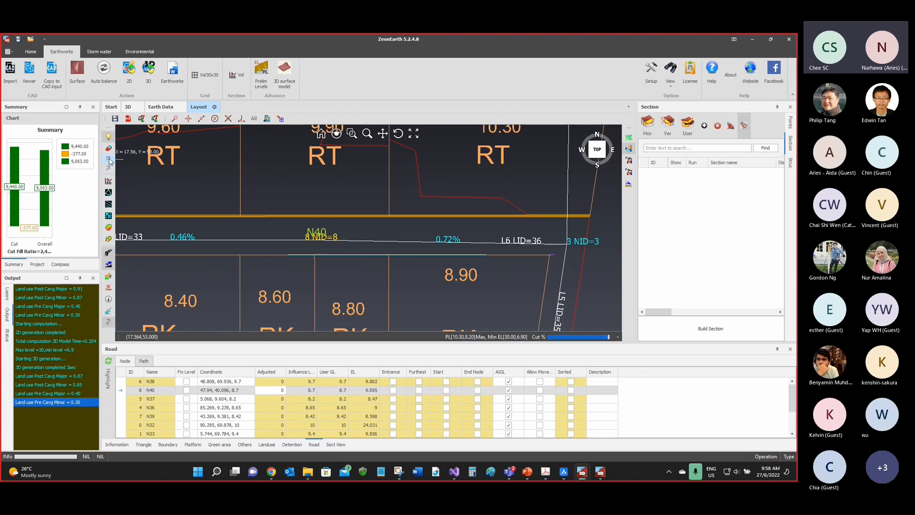
Step: Display the existing and proposed level labels on the layout around the roads and platforms
scroll(286, 183, "up", 5)
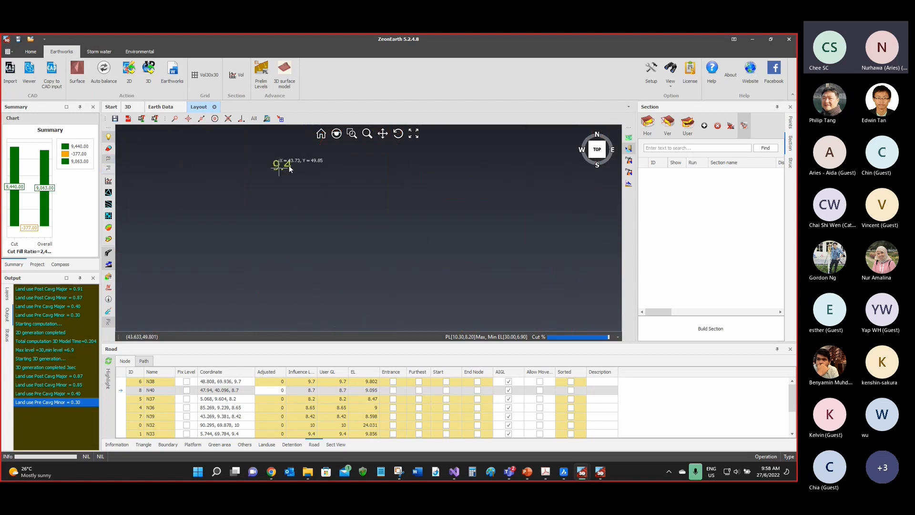
scroll(299, 192, "down", 4)
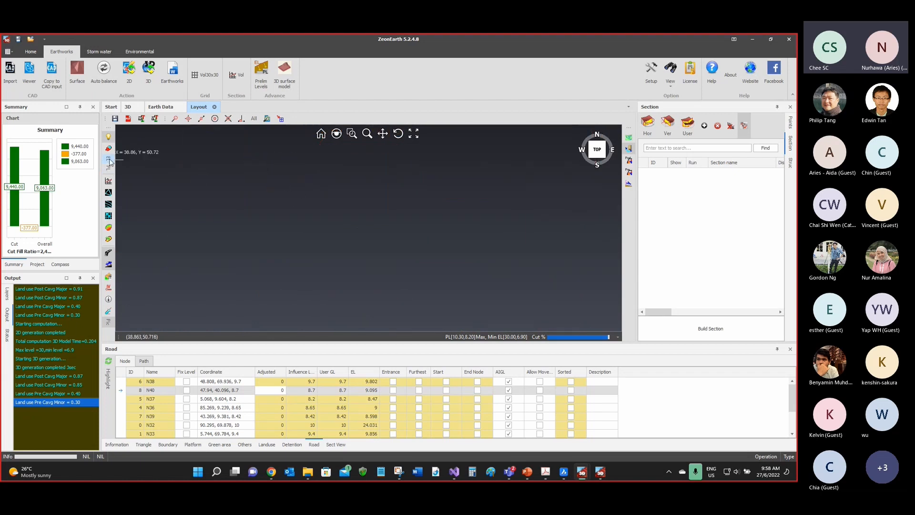
scroll(253, 193, "down", 5)
scroll(336, 186, "up", 2)
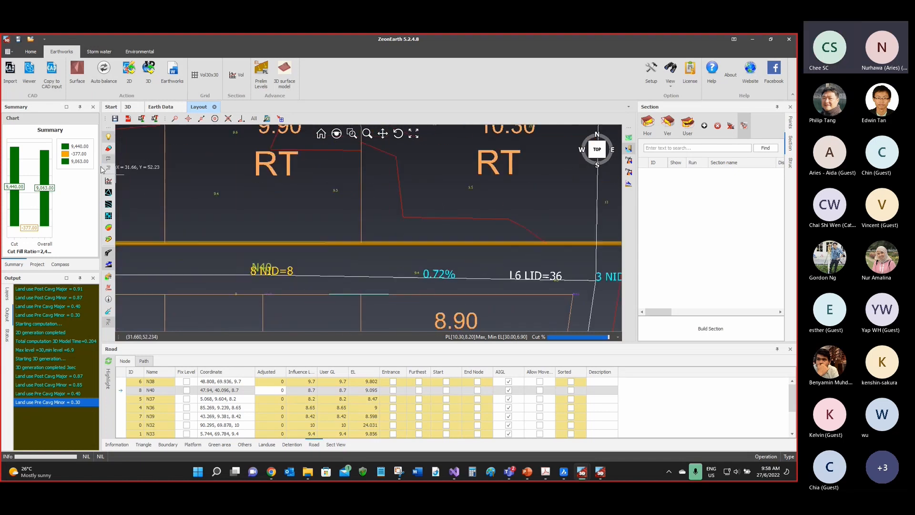
left_click(108, 169)
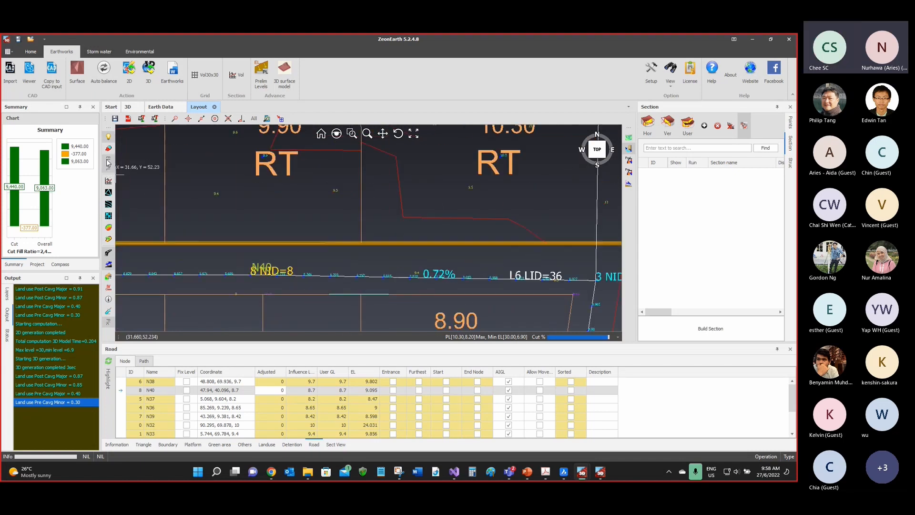
scroll(404, 241, "up", 2)
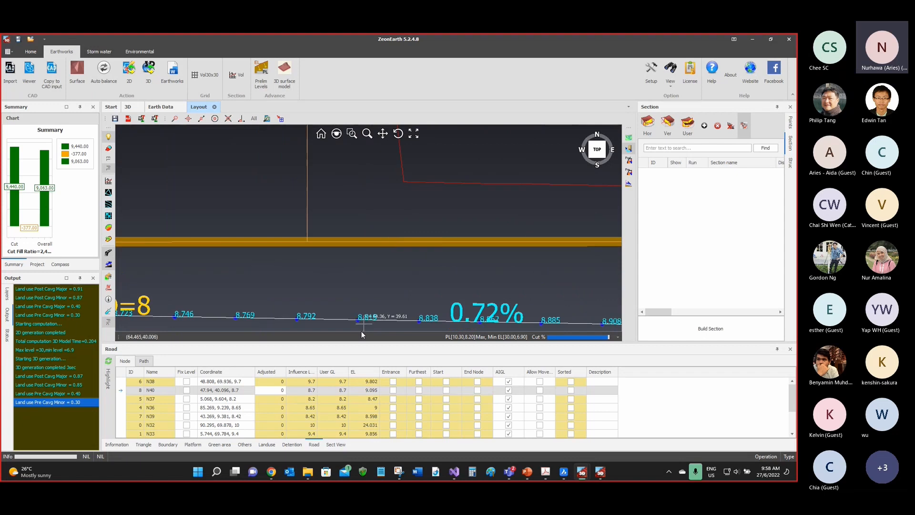
Step: Examine the interpolated levels along the road links and nodes surrounding the RT and RK platforms
scroll(371, 316, "up", 2)
scroll(350, 236, "down", 3)
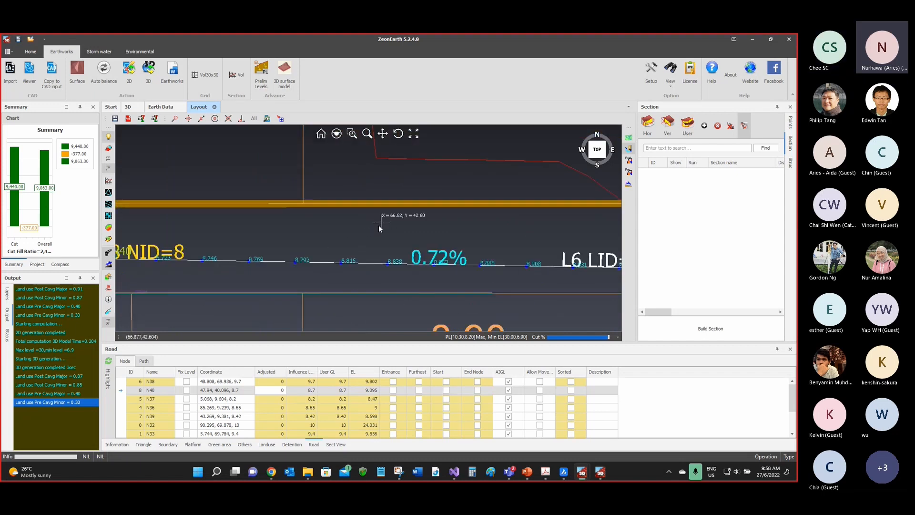
scroll(379, 225, "down", 2)
scroll(517, 262, "down", 1)
scroll(510, 219, "up", 4)
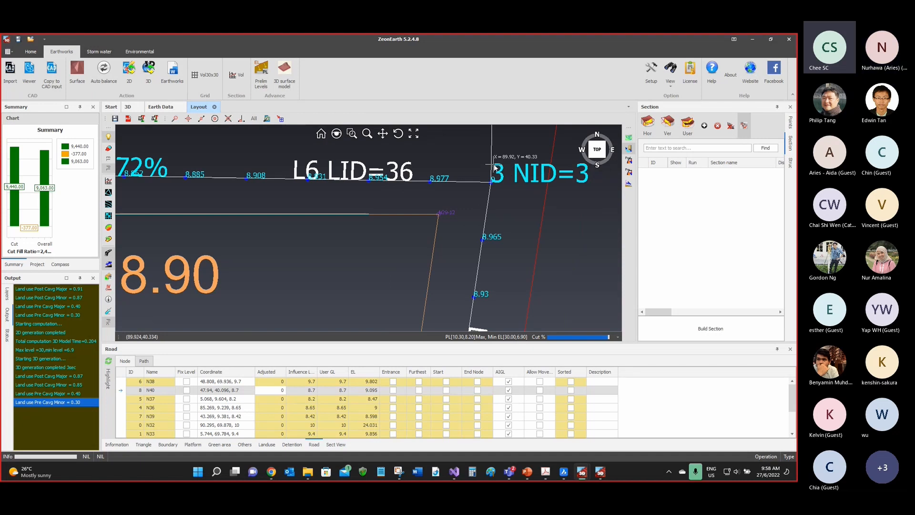
scroll(498, 181, "down", 3)
scroll(493, 257, "down", 1)
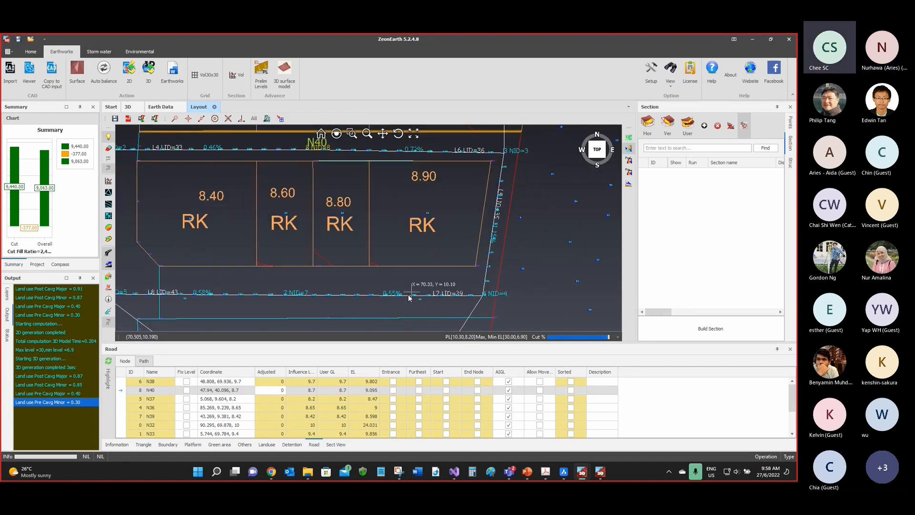
scroll(432, 298, "up", 2)
scroll(431, 299, "up", 1)
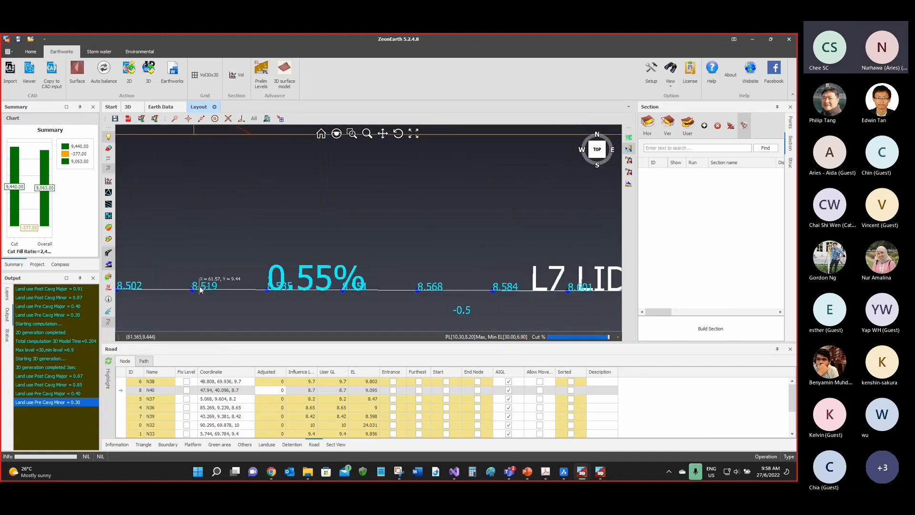
scroll(305, 290, "down", 3)
scroll(341, 257, "up", 3)
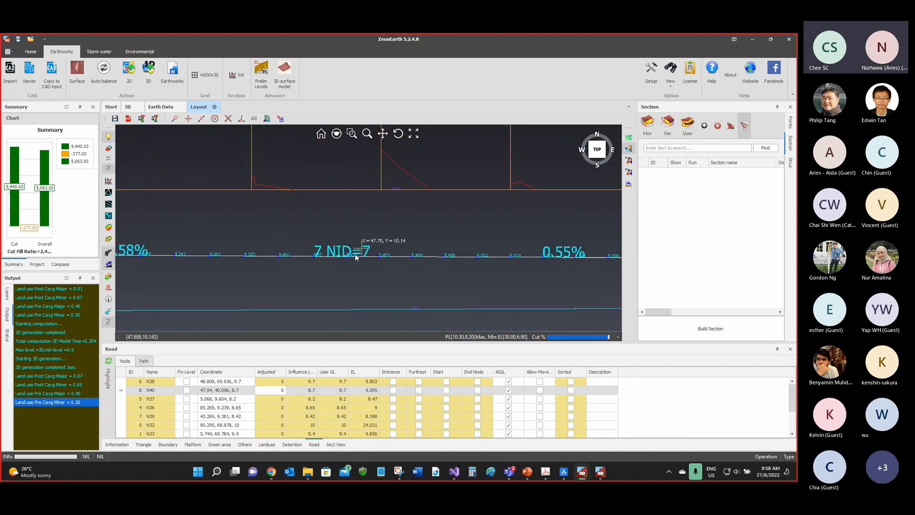
scroll(340, 256, "down", 3)
scroll(260, 253, "up", 4)
scroll(260, 252, "down", 3)
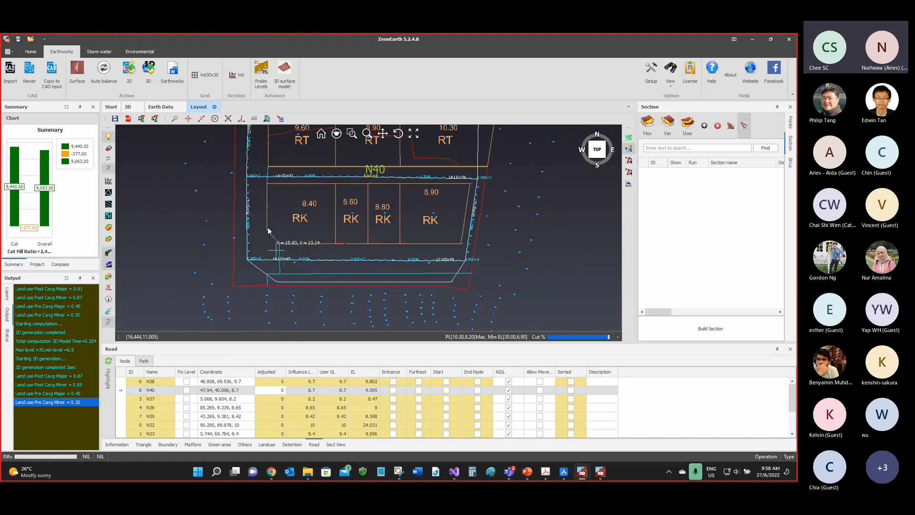
scroll(233, 167, "up", 4)
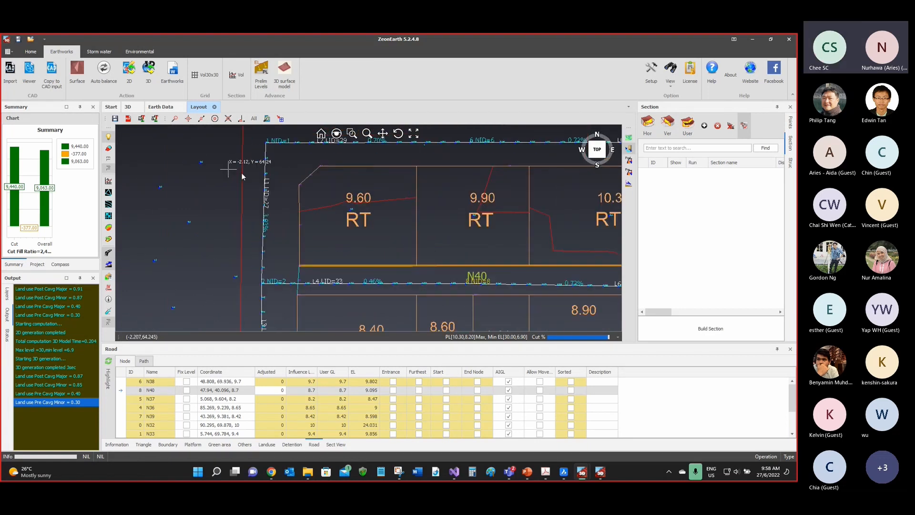
scroll(253, 231, "down", 3)
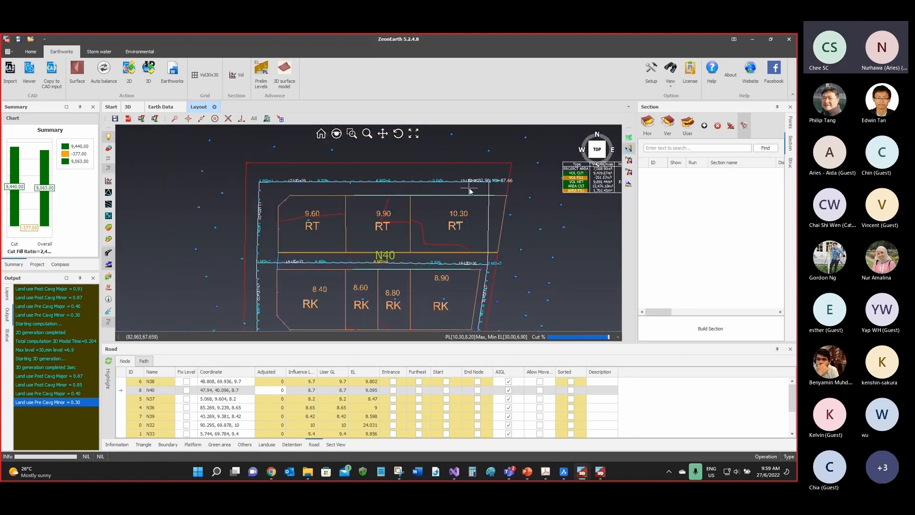
Step: Show the 3D model with its triangulation mesh and inspect the road surface around the platforms
left_click(128, 109)
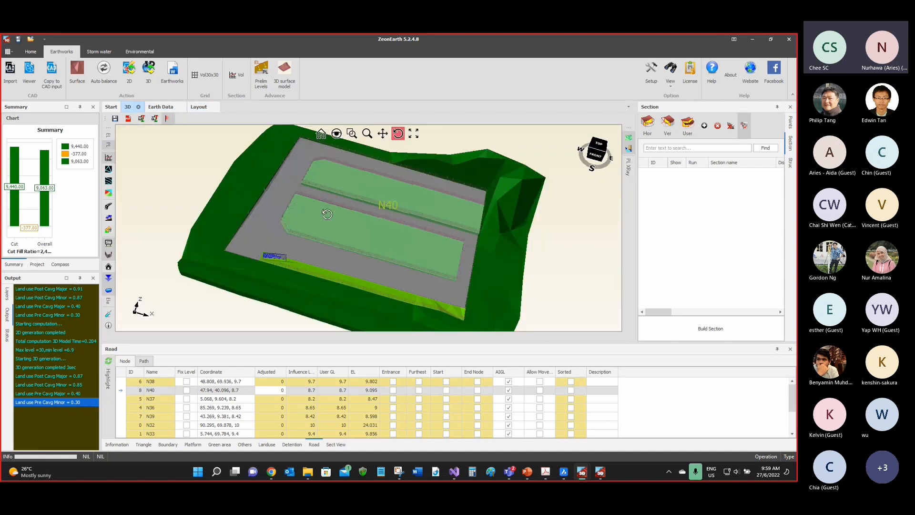
left_click_drag(327, 214, 340, 254)
scroll(340, 254, "up", 3)
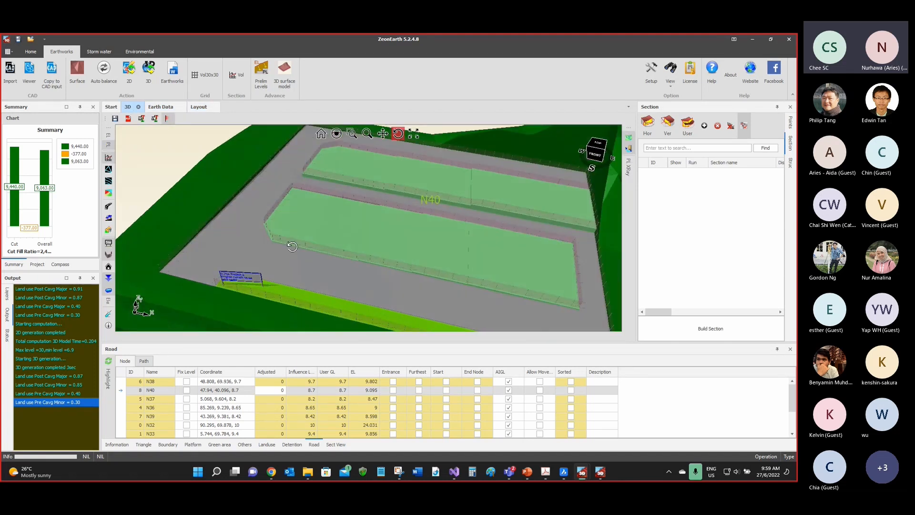
left_click(108, 171)
left_click_drag(267, 158, 285, 183)
scroll(286, 184, "down", 3)
scroll(422, 267, "up", 3)
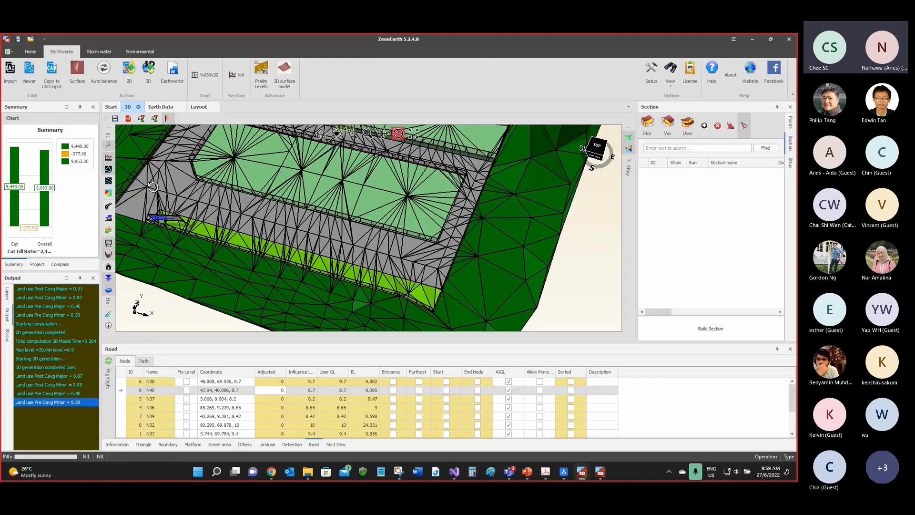
Step: Start a second ZeonEarth50 session from the desktop without registration and try to import Sample1-3-PC.dwg
left_click(749, 42)
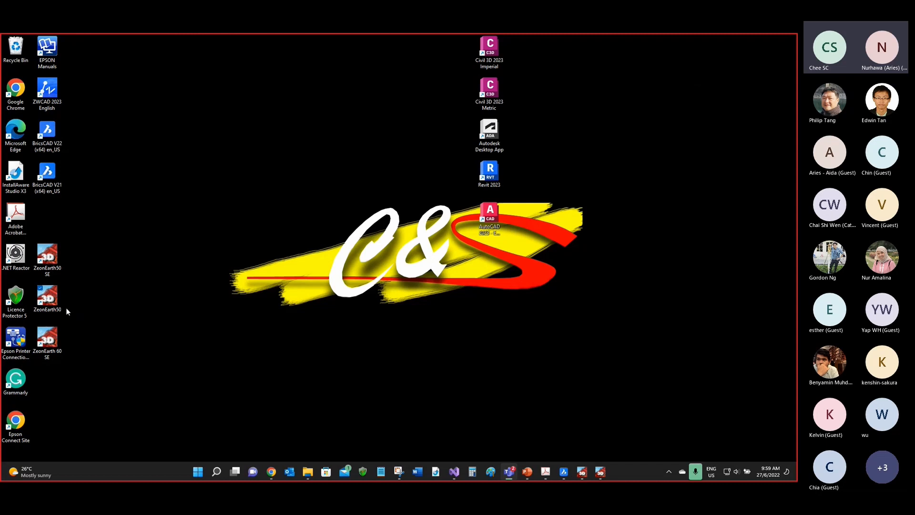
left_click(51, 297)
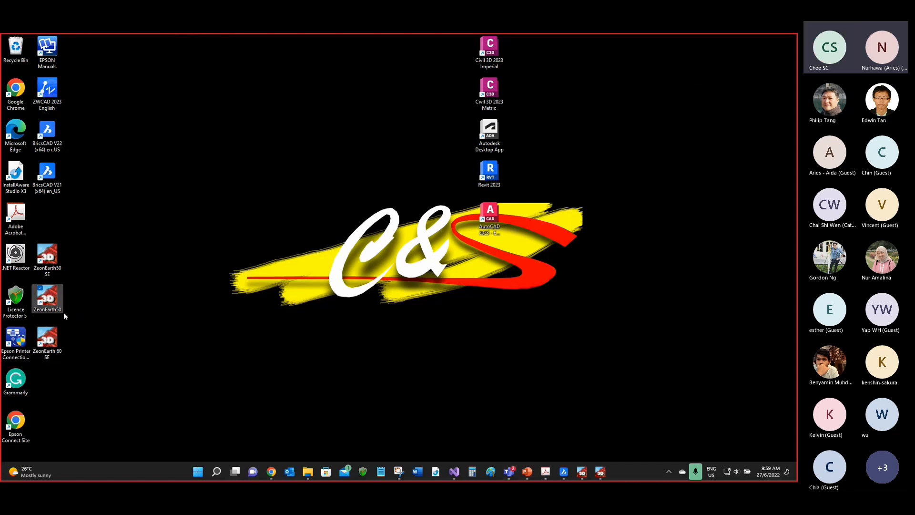
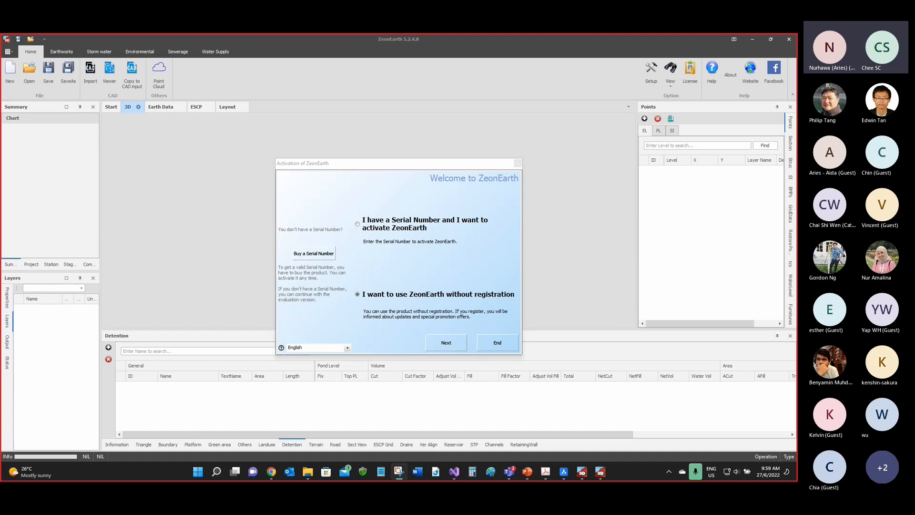
left_click(444, 342)
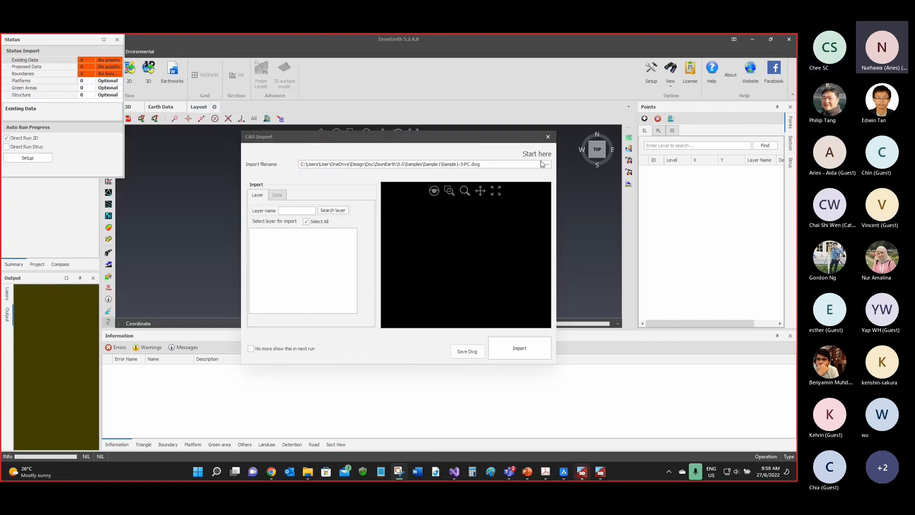
left_click(522, 344)
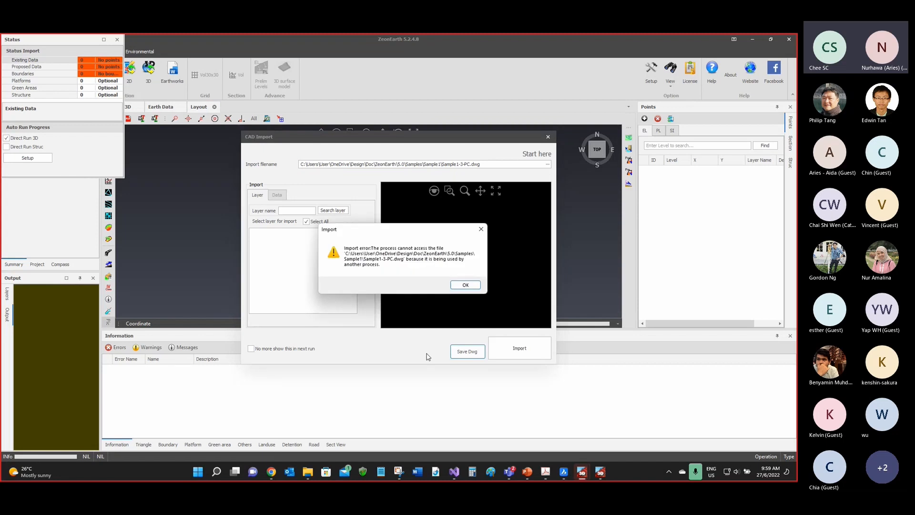
left_click(469, 287)
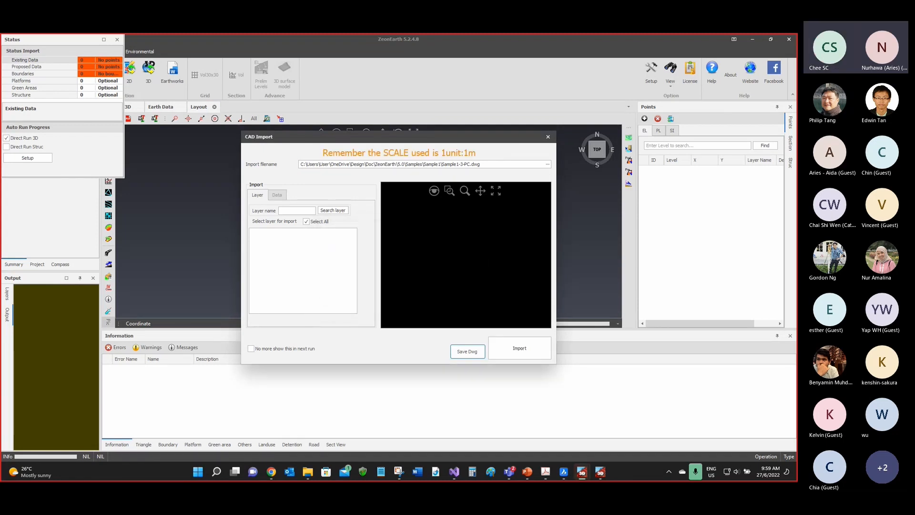
Step: Switch to BricsCAD, close the Sample1-3-PC drawing, and return to the CAD import in ZeonEarth
left_click(564, 471)
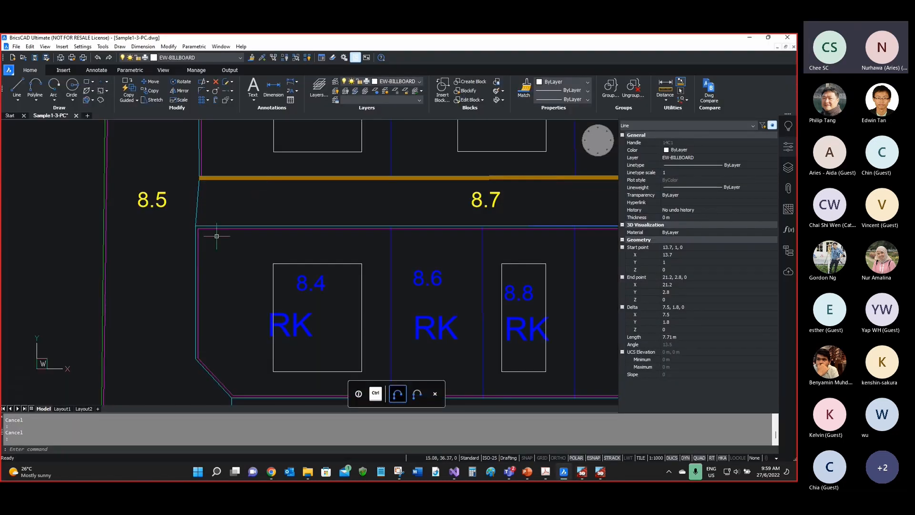
scroll(214, 238, "down", 2)
left_click(76, 115)
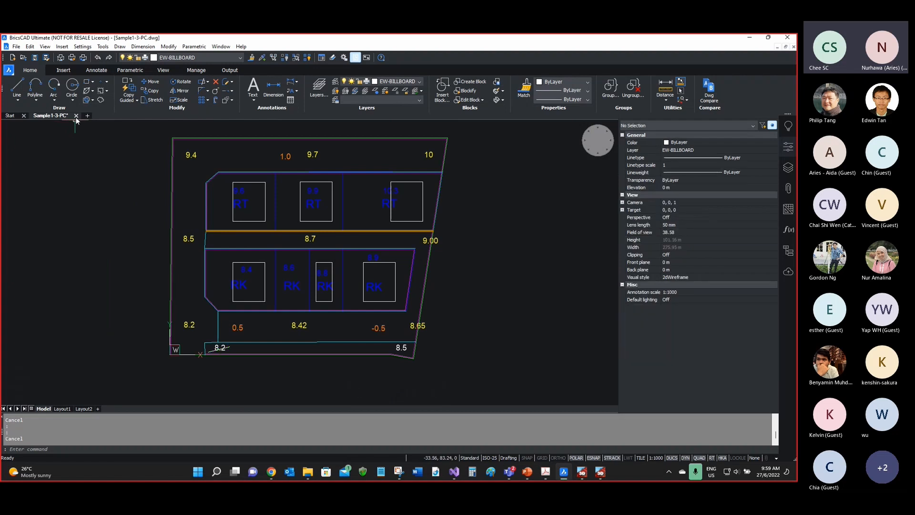
left_click(415, 248)
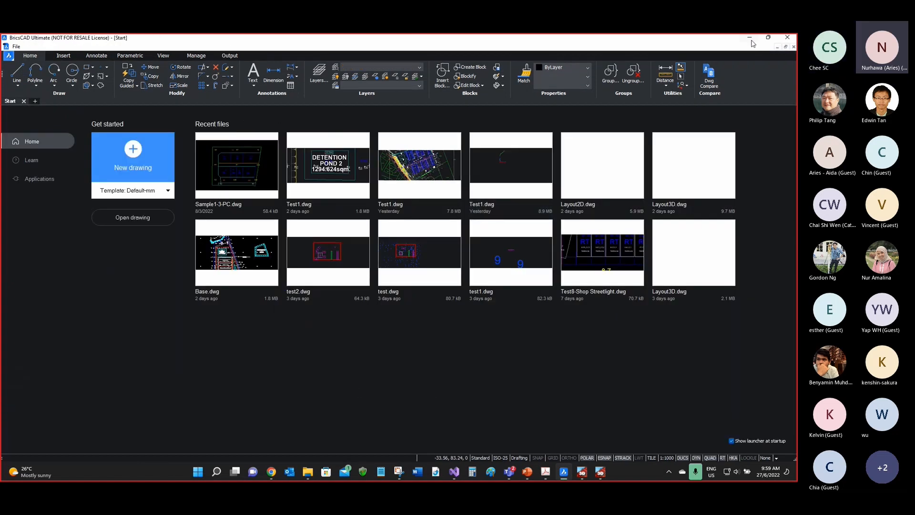
key("alt+Tab")
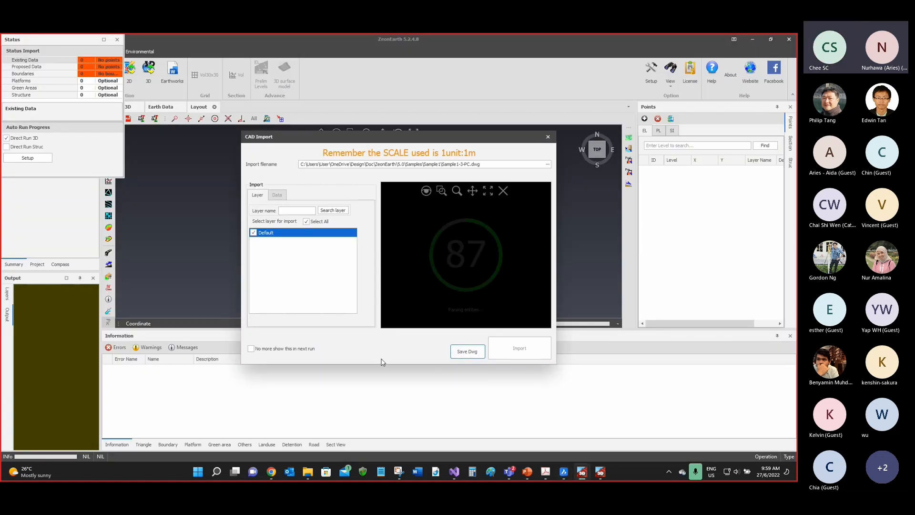
Step: Import Sample1-3-PC.dwg with Auto road path disabled and Direct Run 3D enabled
left_click(518, 347)
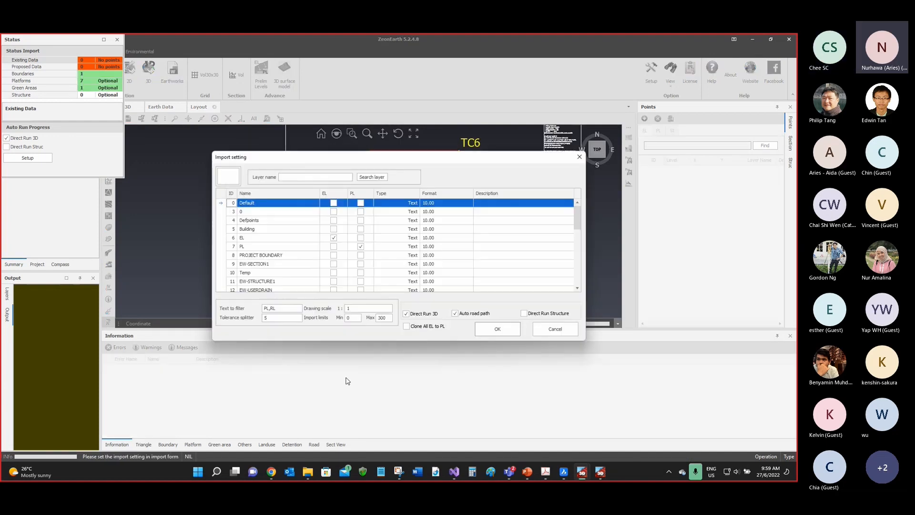
left_click(455, 313)
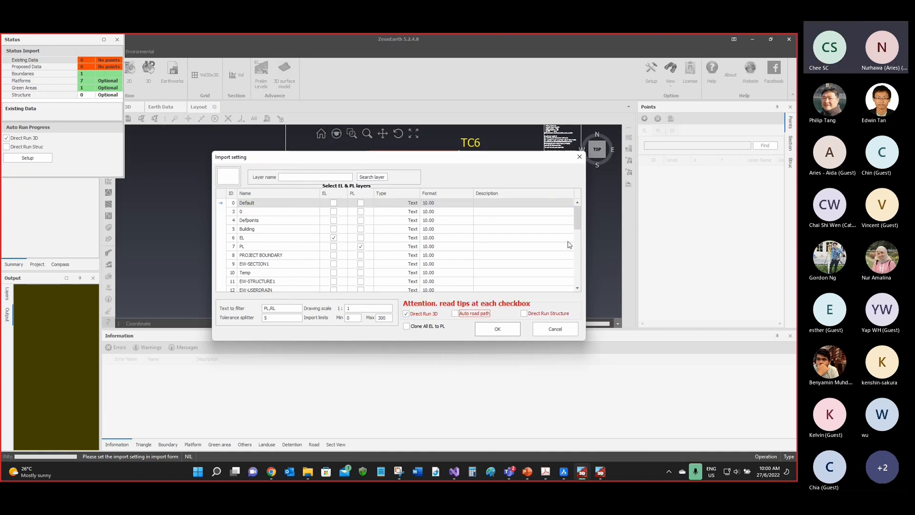
mouse_move(577, 229)
left_mouse_down()
mouse_move(574, 286)
mouse_move(575, 228)
left_mouse_up()
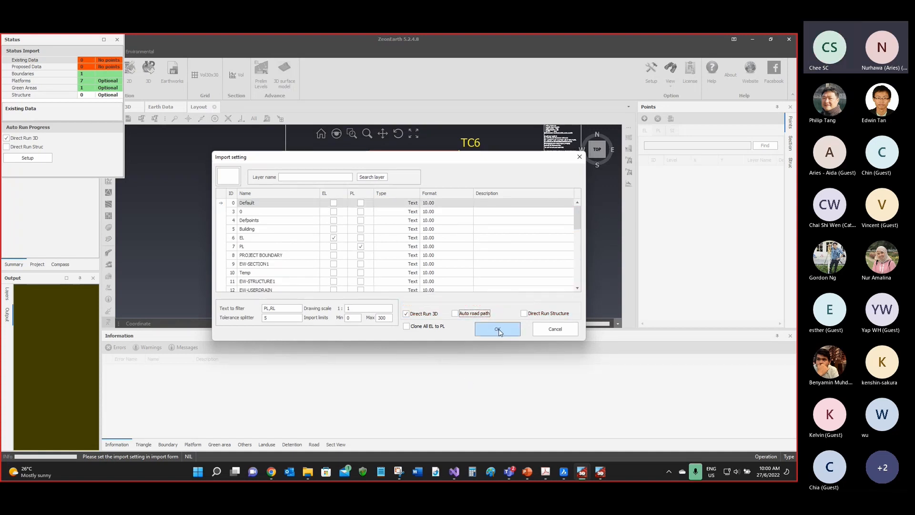
left_click(498, 330)
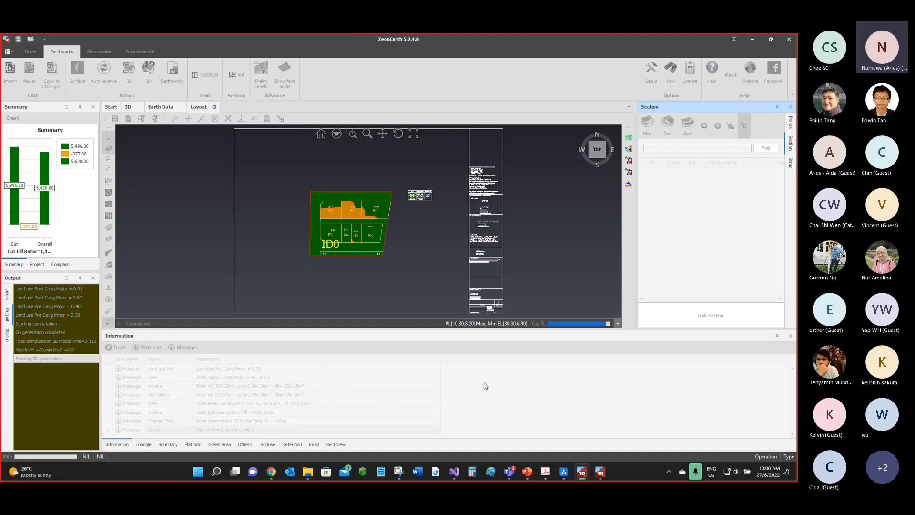
Step: Inspect the road surfaces, platforms, buildings and site edges of the new 3D model from several angles
left_click(400, 136)
scroll(469, 157, "up", 3)
scroll(469, 158, "up", 3)
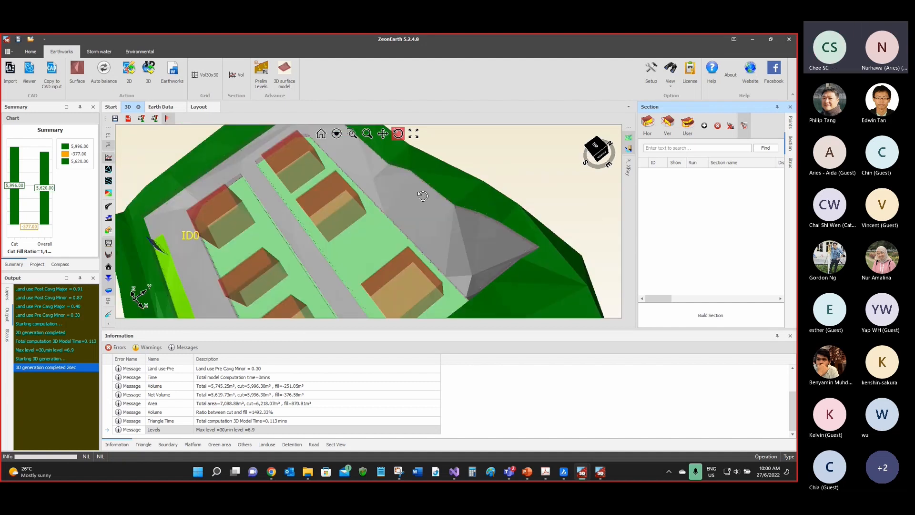
left_click_drag(469, 157, 424, 207)
scroll(424, 207, "down", 3)
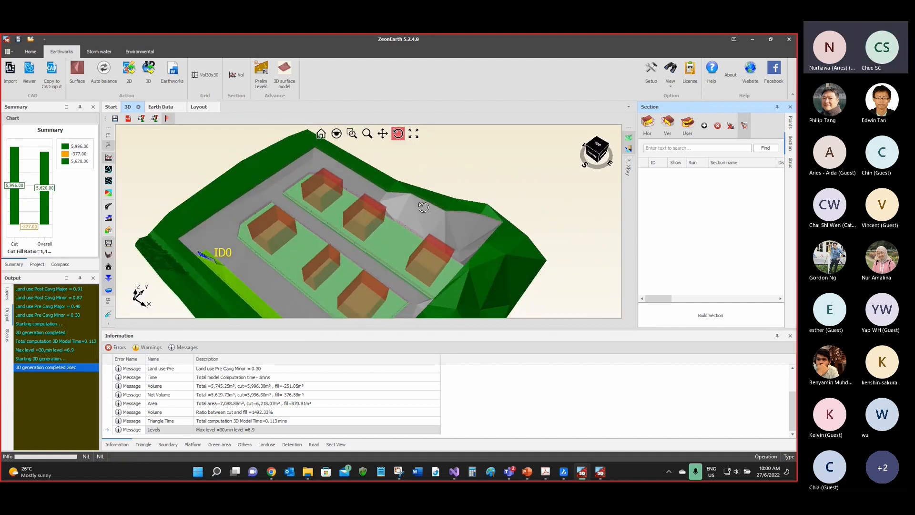
left_click_drag(411, 221, 327, 173)
scroll(405, 207, "down", 3)
scroll(327, 174, "up", 6)
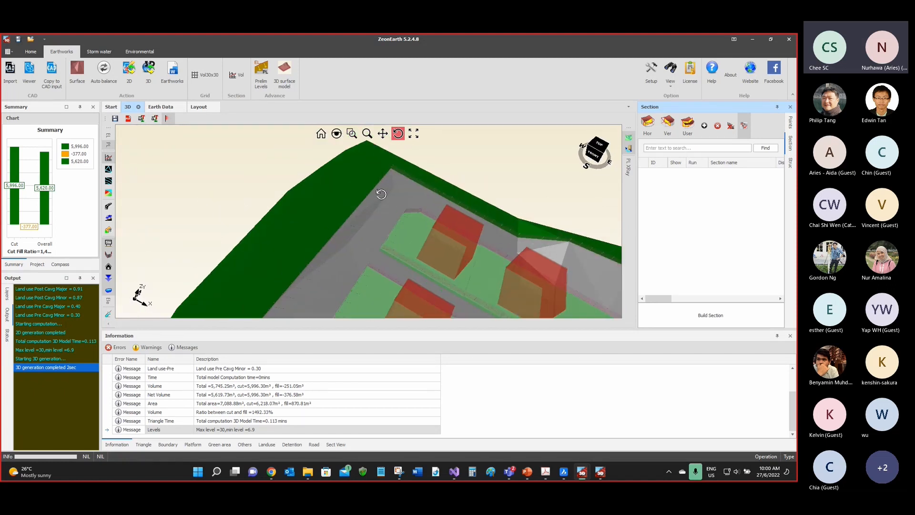
scroll(369, 186, "down", 6)
left_click_drag(530, 232, 506, 235)
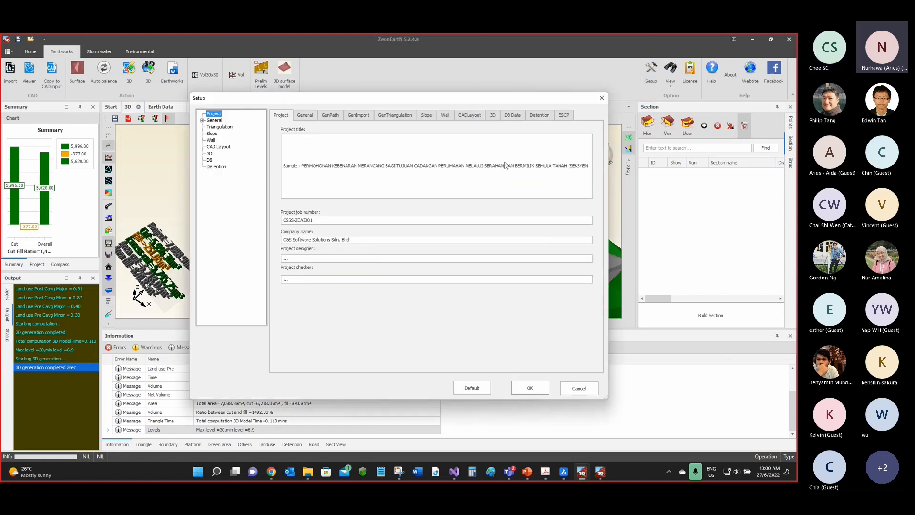
Step: Enable No auto merge PL to EL at boundary in the General setup and apply the settings
left_click(309, 117)
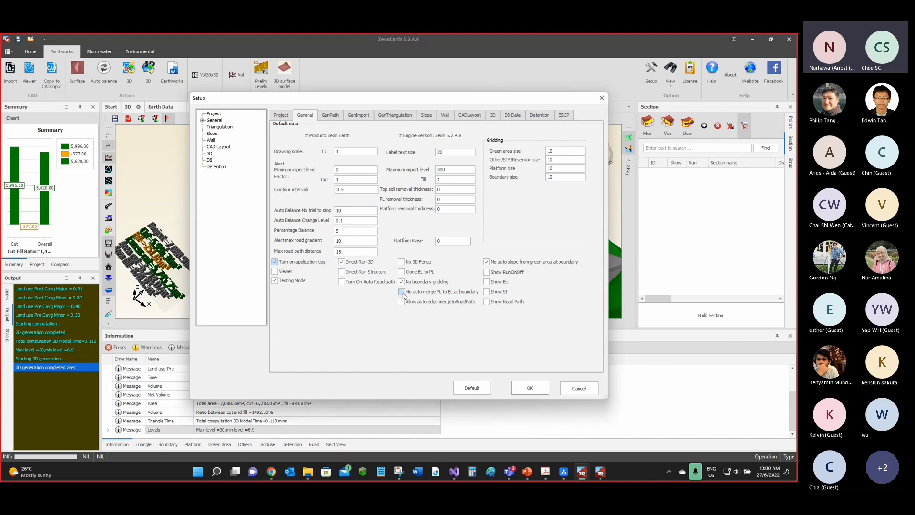
left_click(402, 293)
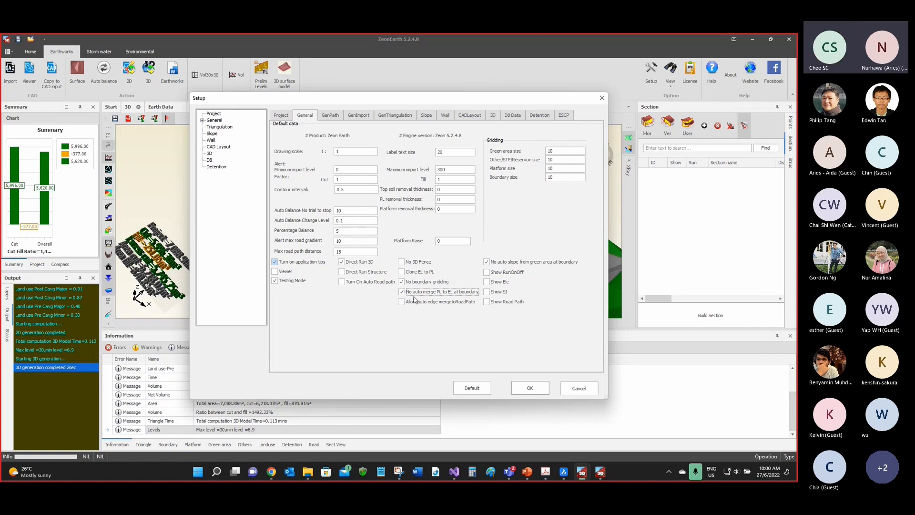
mouse_move(455, 298)
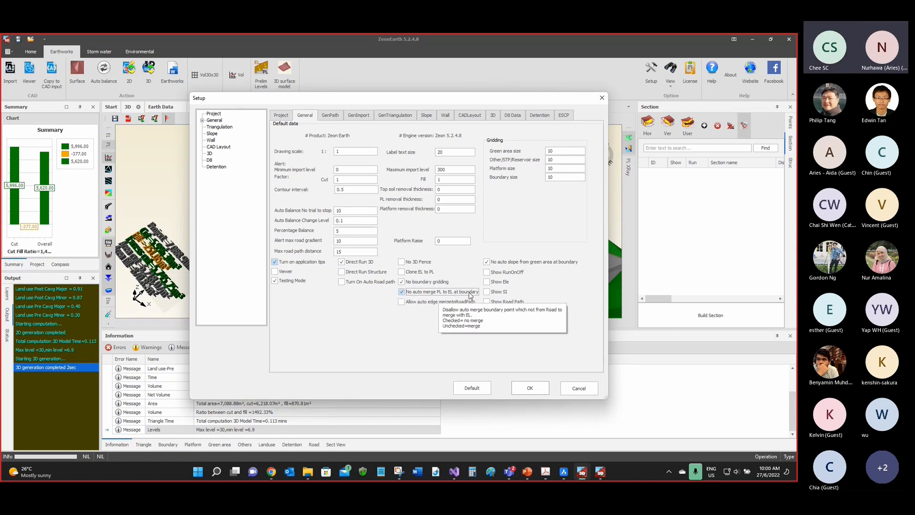
left_click(529, 387)
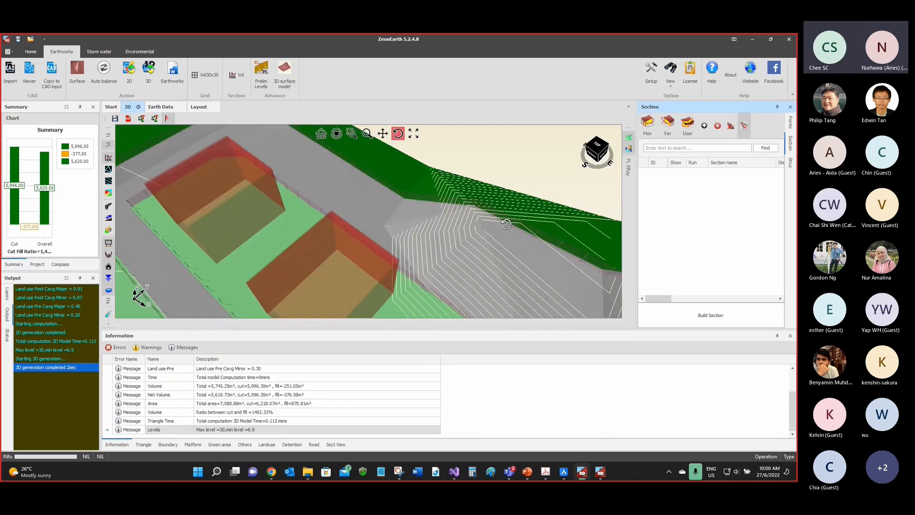
Step: Hide the contour lines and examine the road edge along the site boundary in the 3D model
left_click_drag(506, 223, 480, 228)
left_click(109, 182)
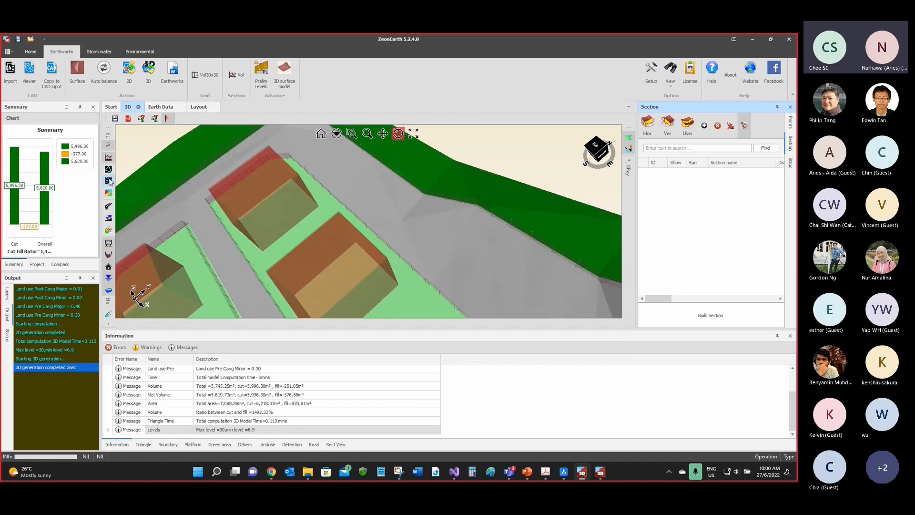
left_click_drag(342, 193, 463, 231)
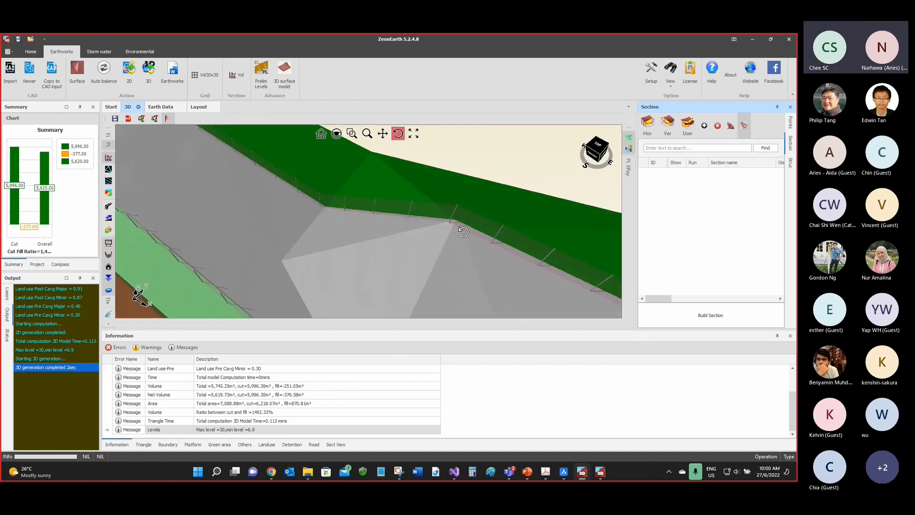
Step: Close the current ZeonEarth session and start a new ZeonEarth50 session from the desktop without registration
left_click(789, 42)
left_click(396, 285)
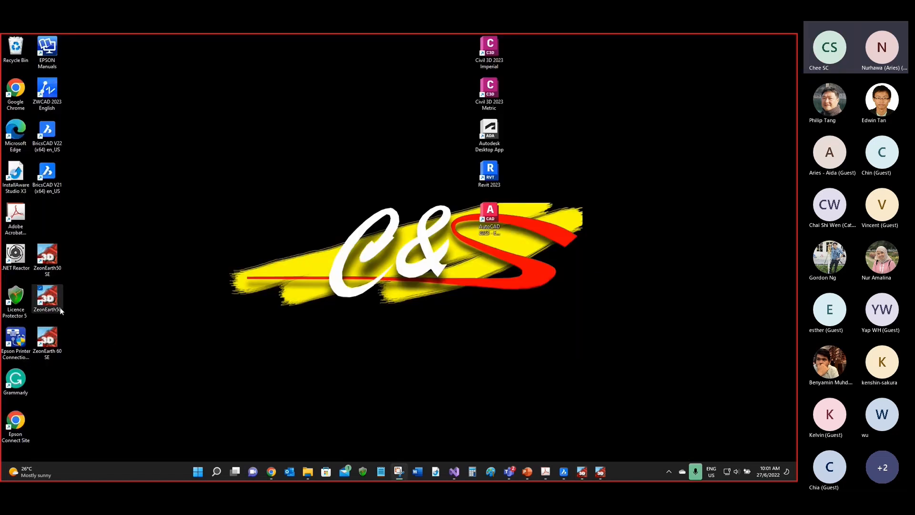
left_click(58, 309)
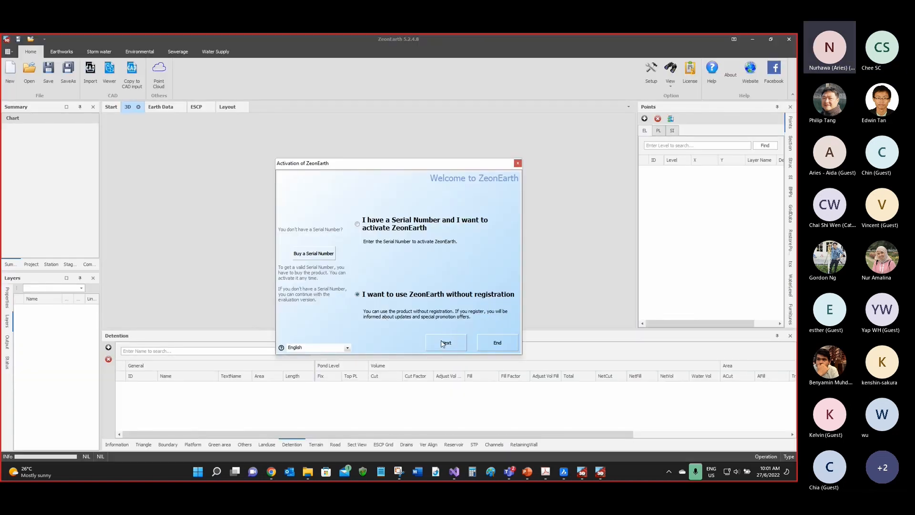
left_click(445, 343)
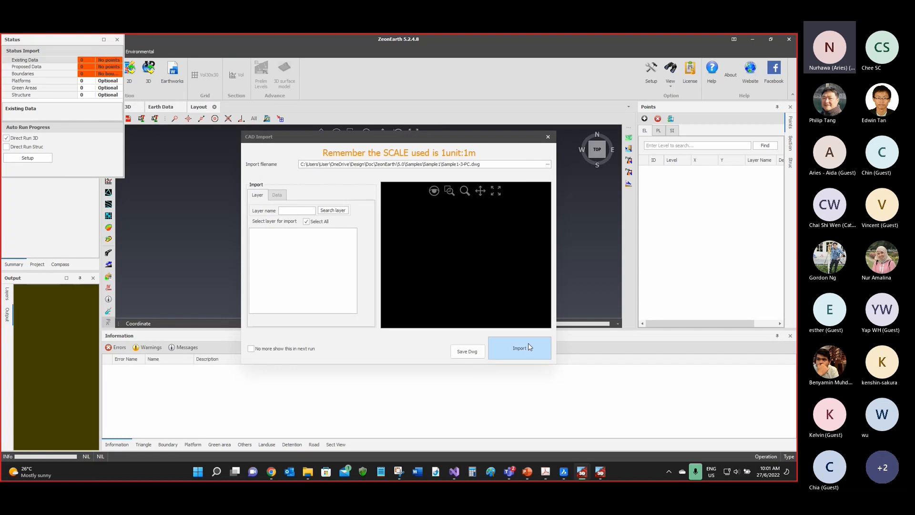
Step: Import all layers of Sample1-3-PC.dwg with Direct Run 3D enabled to generate the 3D model
left_click(524, 345)
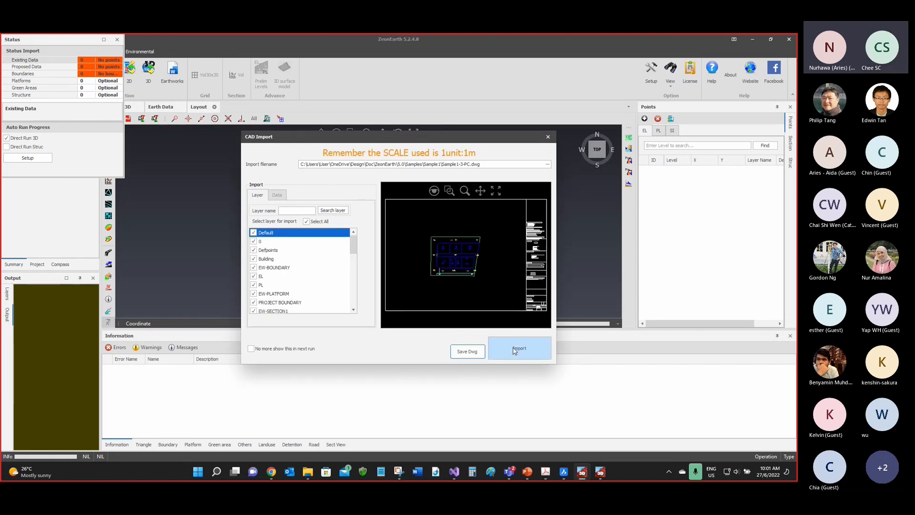
left_click(517, 350)
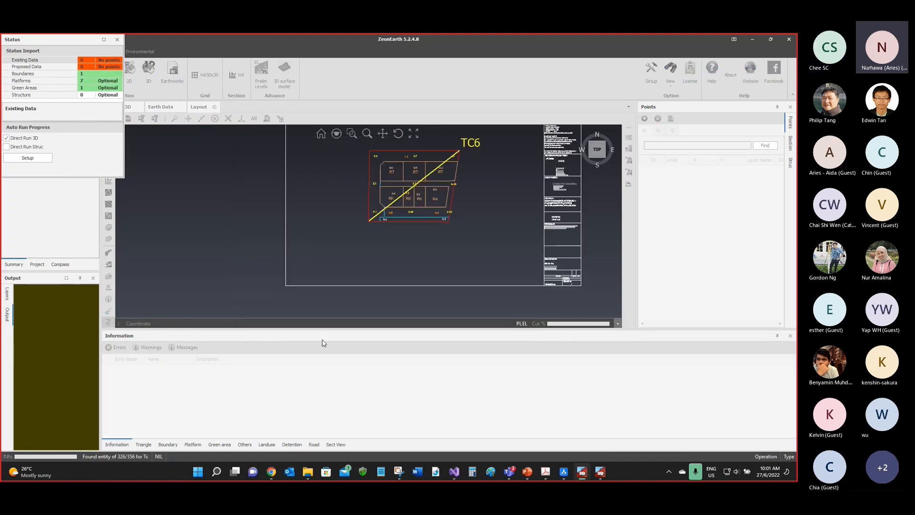
left_click(496, 330)
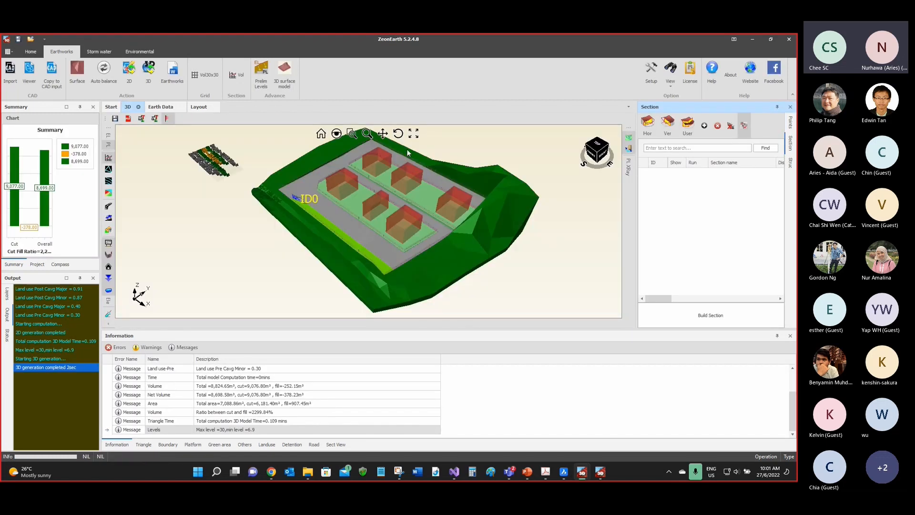
Step: Review the new 3D model and check the options in the General setup without changing them
left_click(397, 133)
scroll(438, 185, "up", 3)
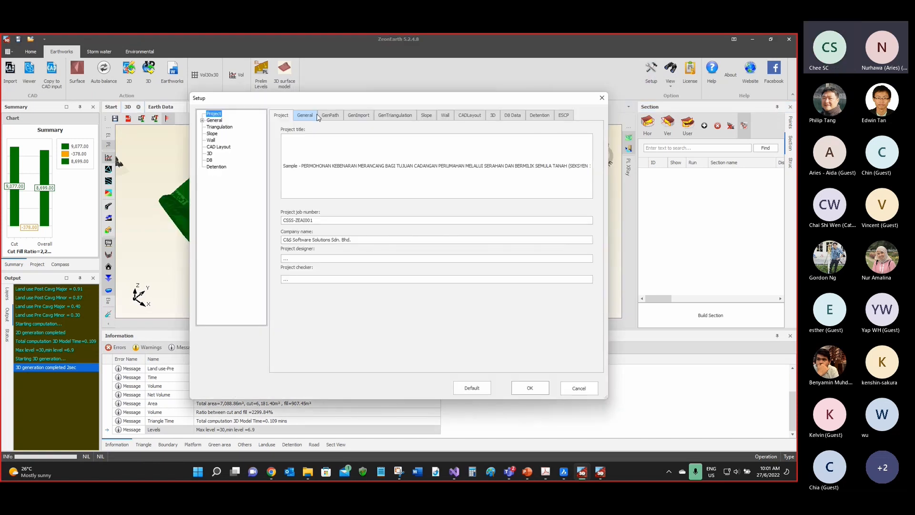
left_click(308, 116)
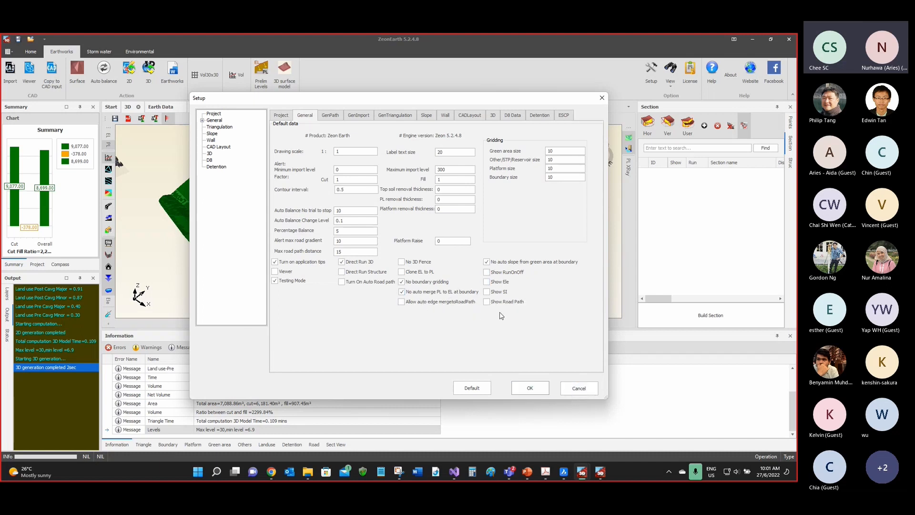
left_click(579, 388)
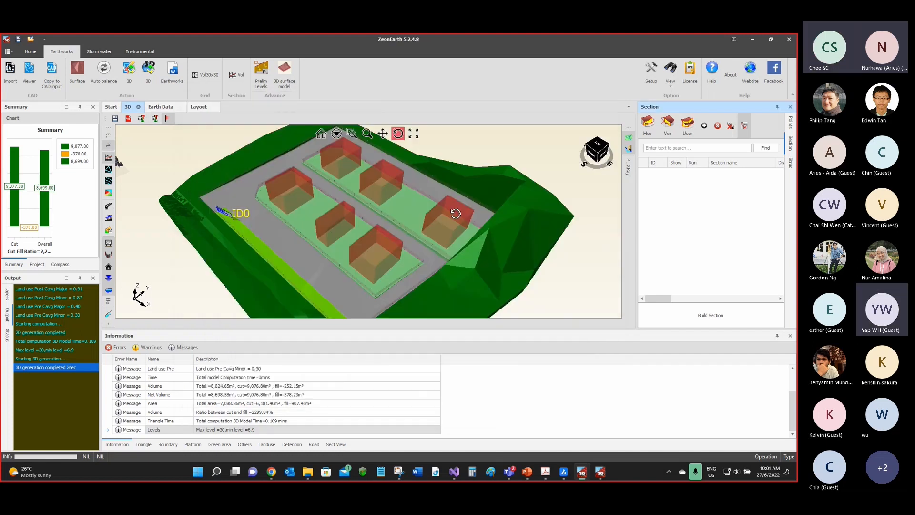
left_click_drag(433, 213, 353, 212)
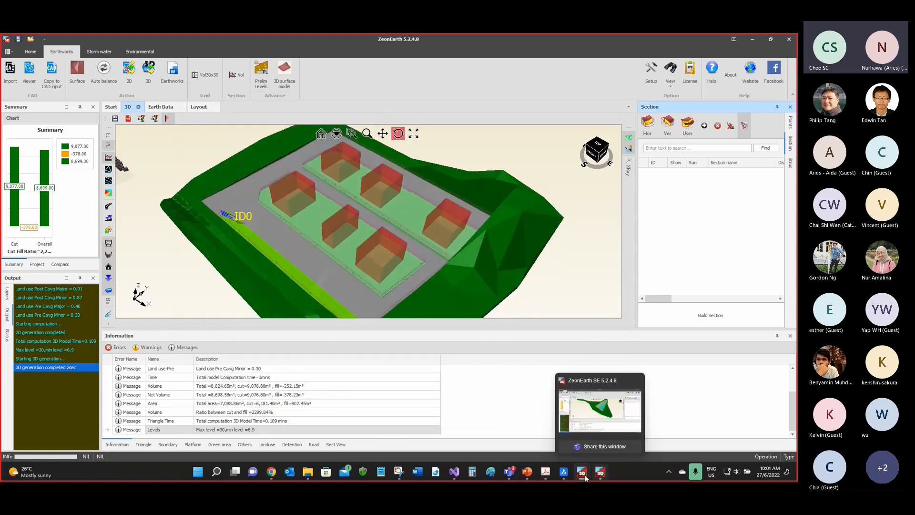
Step: Switch to the earlier ZeonEarth session, view its whole site model and hide the triangulation mesh
mouse_move(586, 475)
left_click(586, 423)
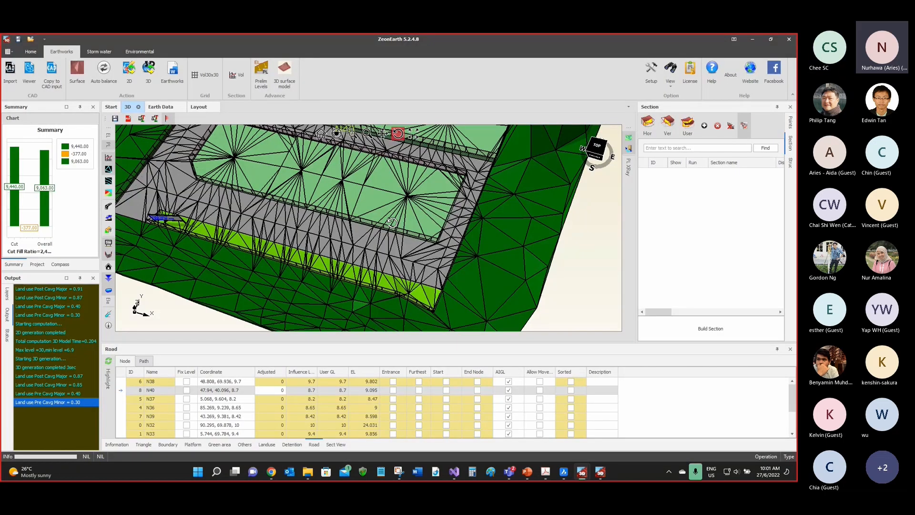
scroll(394, 224, "down", 5)
mouse_move(393, 224)
left_mouse_down()
mouse_move(393, 210)
mouse_move(393, 239)
left_mouse_up()
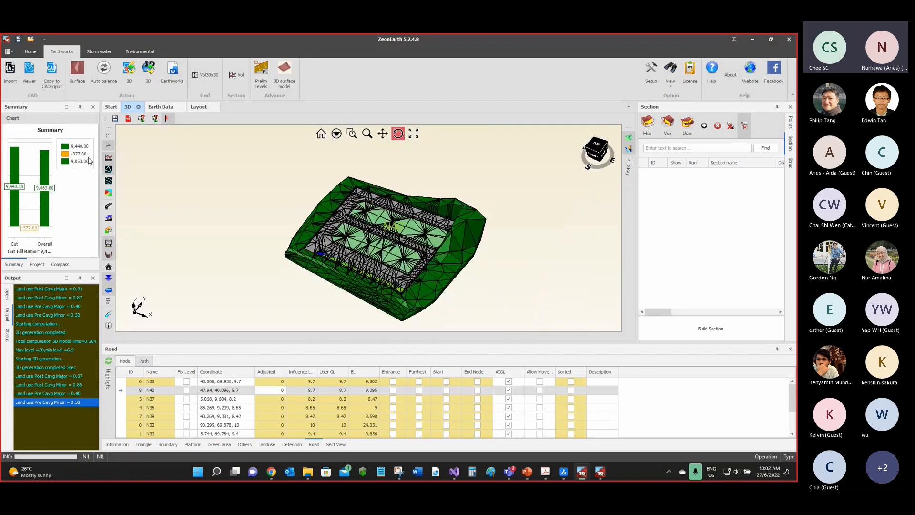
left_click(109, 169)
left_click_drag(334, 200, 340, 206)
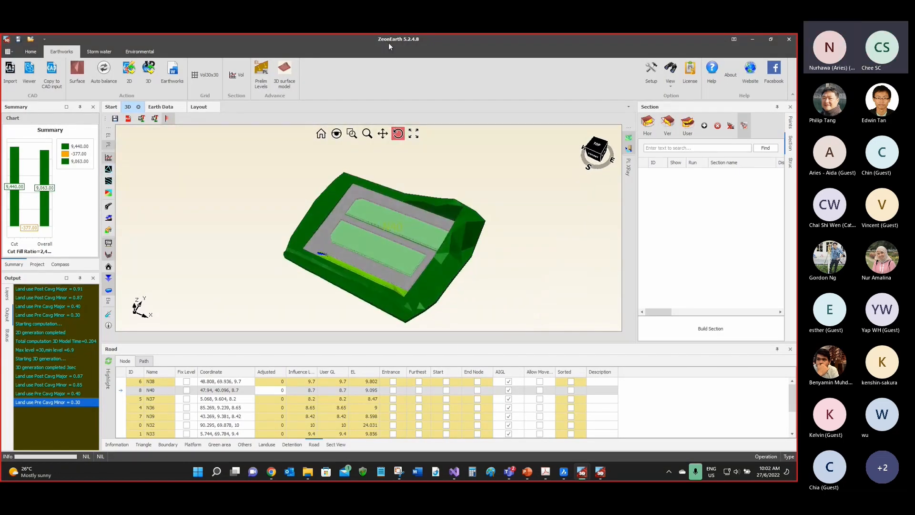
Step: Arrange the two ZeonEarth windows side by side so both 3D models can be compared
left_click_drag(388, 46, 233, 90)
left_click_drag(445, 44, 550, 77)
left_click(199, 78)
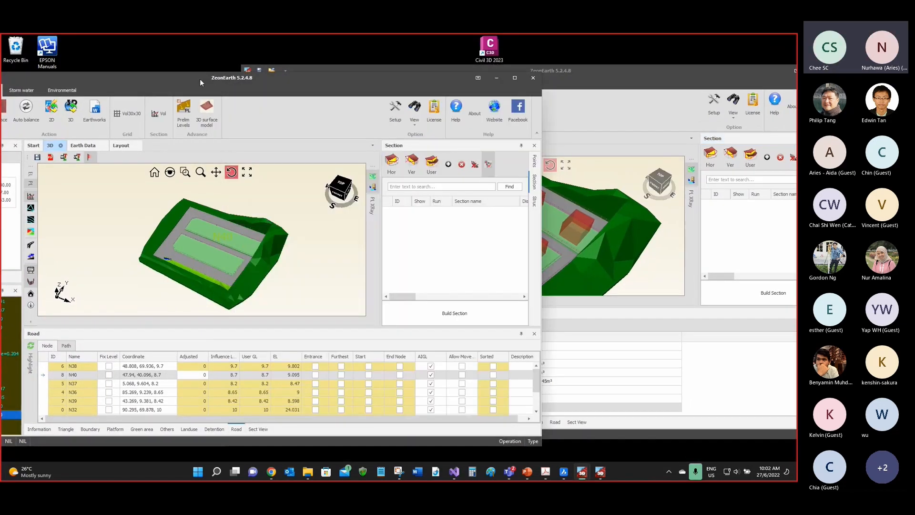
left_click_drag(199, 78, 191, 73)
left_click(574, 81)
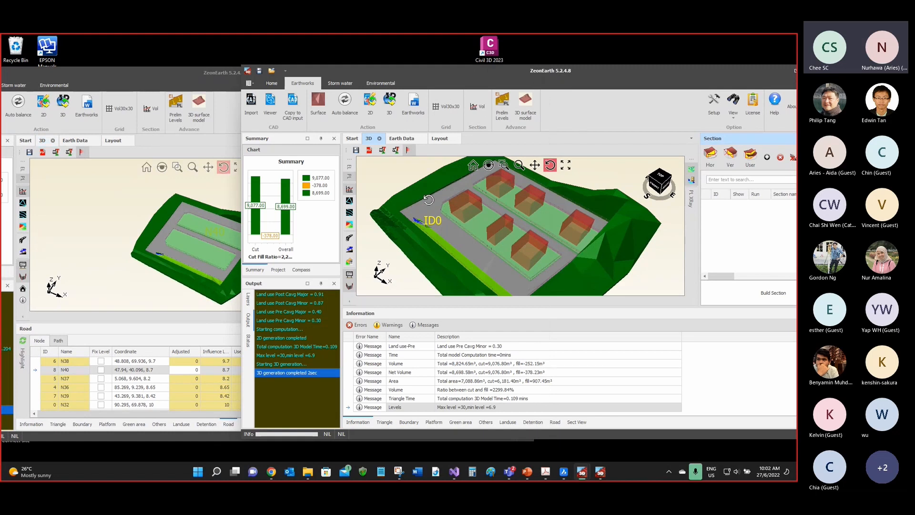
Step: Show the triangulation mesh and hide the buildings in the newly generated 3D model
left_click(349, 202)
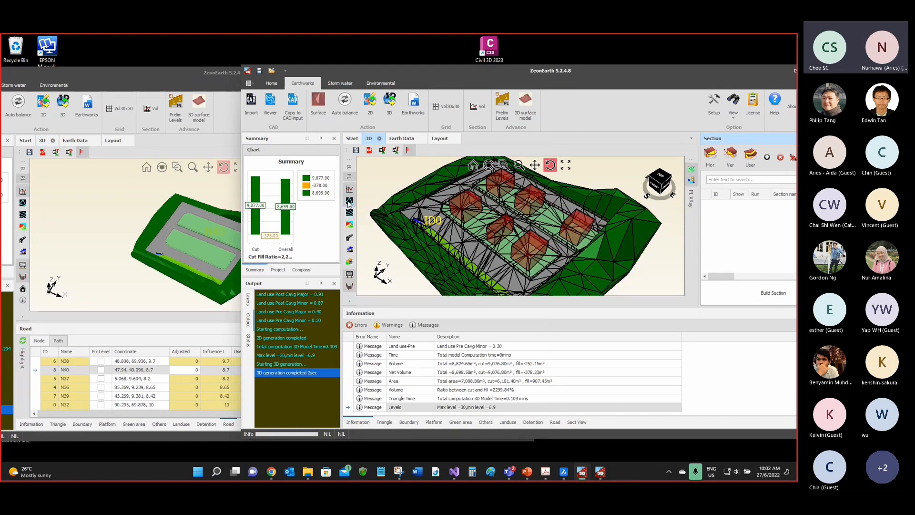
left_click(351, 303)
left_click(351, 301)
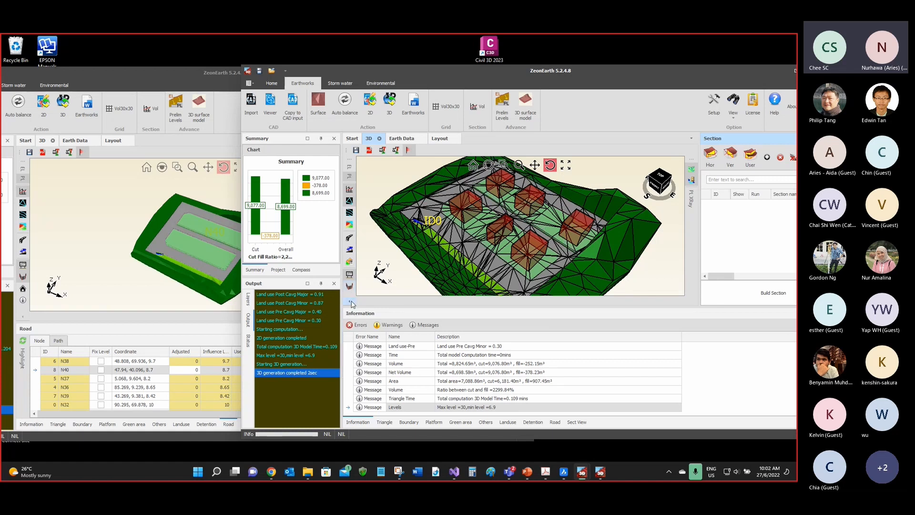
left_click(351, 303)
left_click(351, 314)
scroll(506, 213, "down", 3)
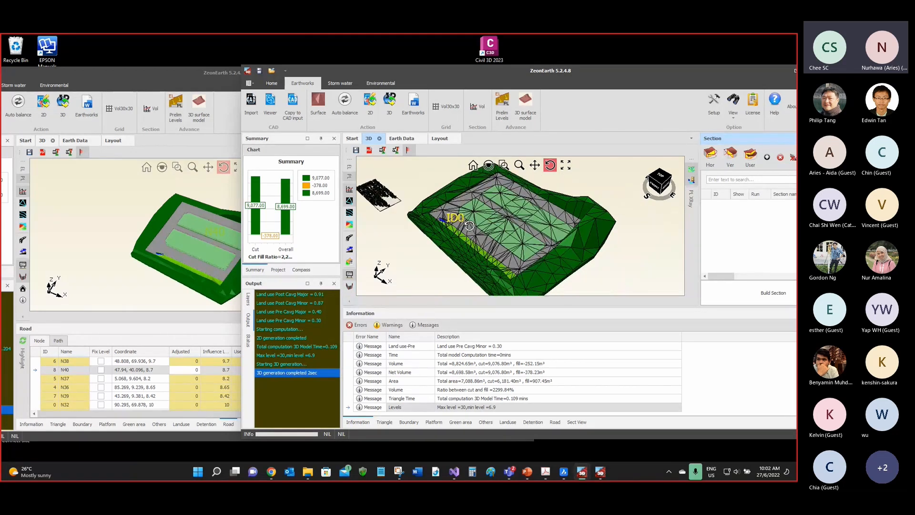
Step: Show the triangulation mesh on the earlier session's 3D model
left_click(124, 77)
left_click(22, 204)
scroll(226, 229, "up", 3)
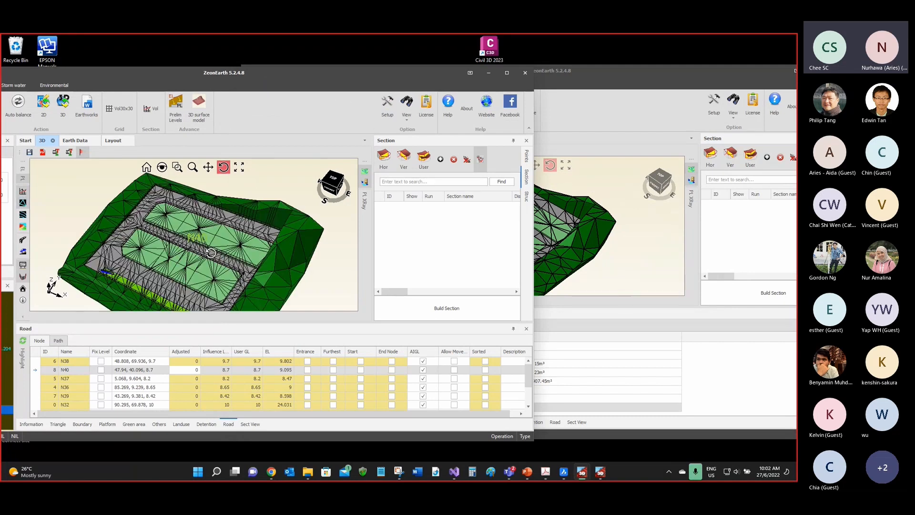
Step: Compare the triangulation along the roads and platforms in the new and earlier 3D models up close
left_click(579, 76)
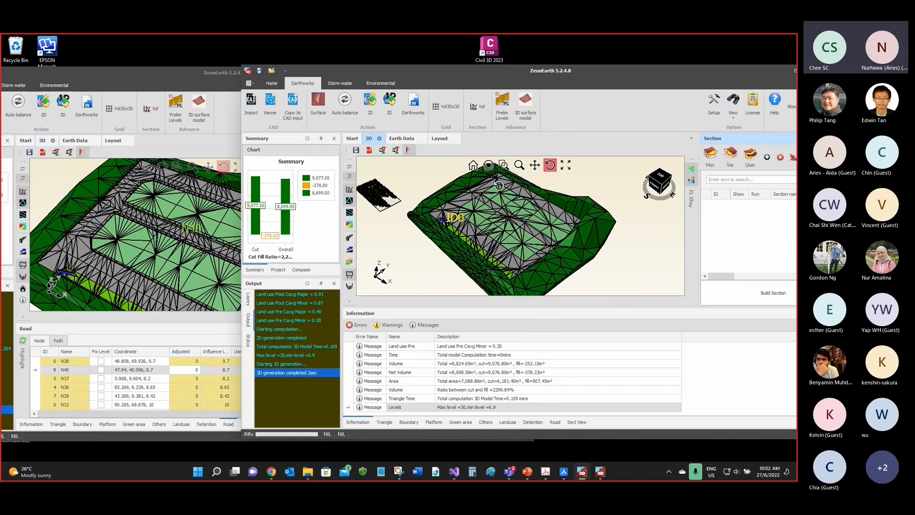
left_click_drag(432, 197, 419, 194)
scroll(585, 217, "up", 4)
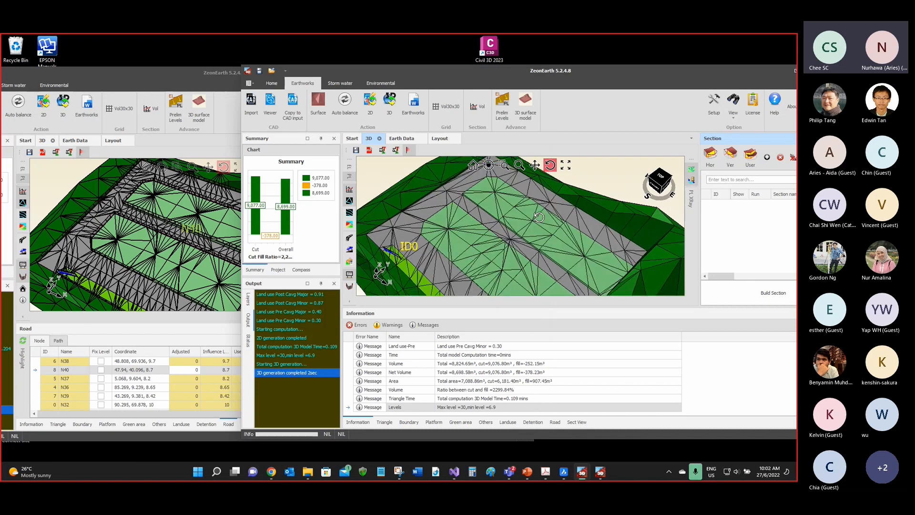
left_click_drag(607, 234, 627, 257)
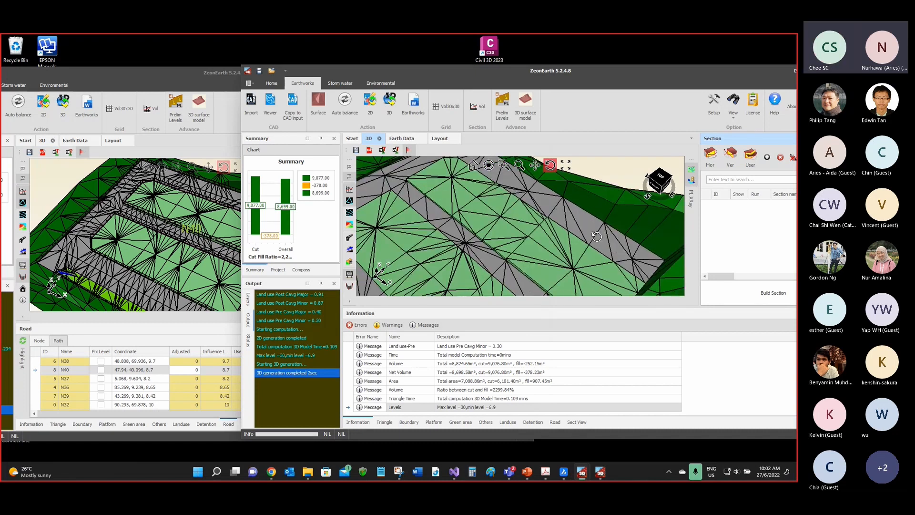
left_click_drag(496, 179, 450, 228)
left_click(152, 235)
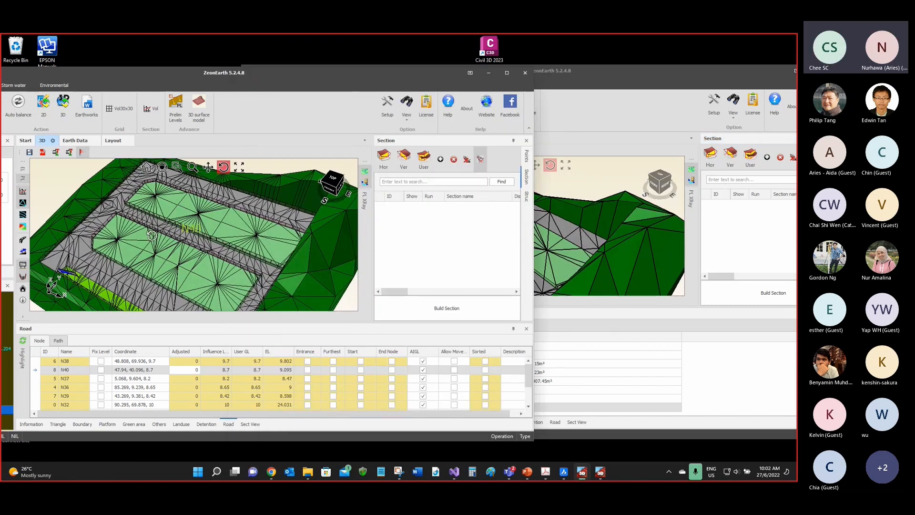
left_click_drag(151, 234, 193, 257)
scroll(248, 267, "up", 3)
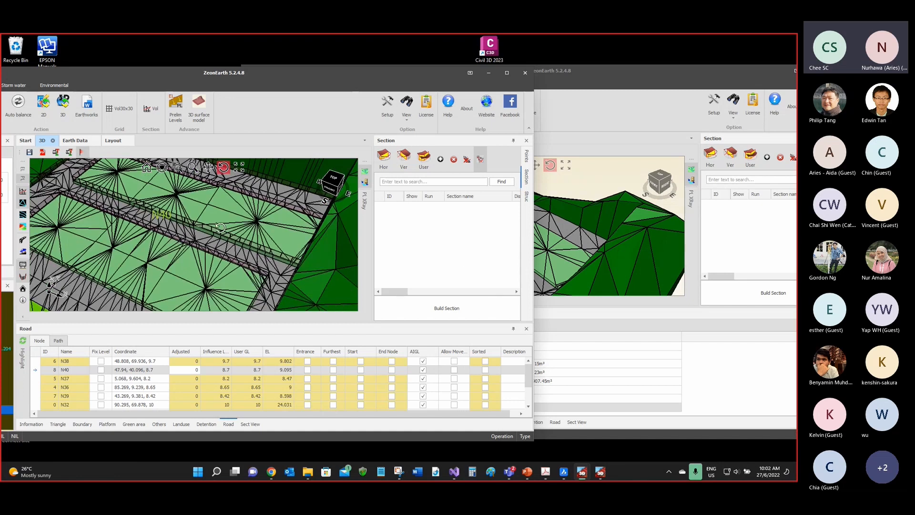
Step: Examine the new model's mesh from another angle, move its window aside and return to the earlier model
left_click(572, 242)
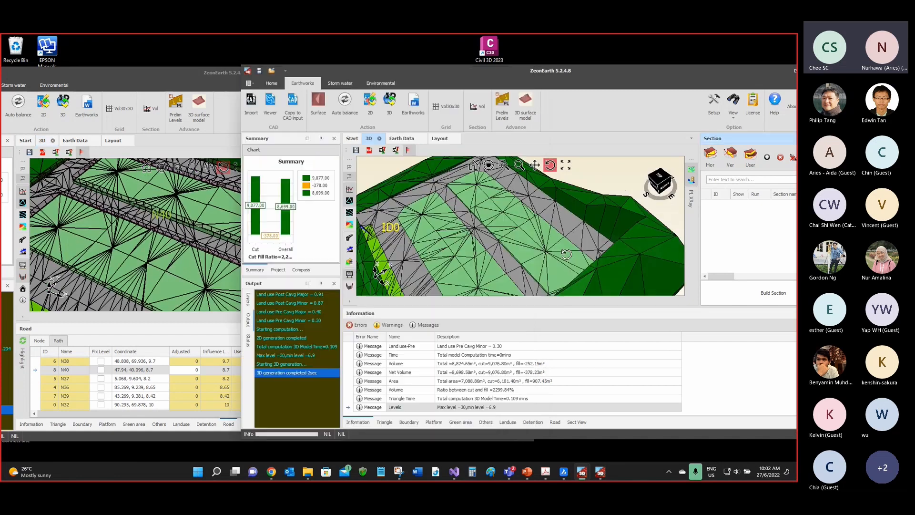
scroll(538, 225, "up", 3)
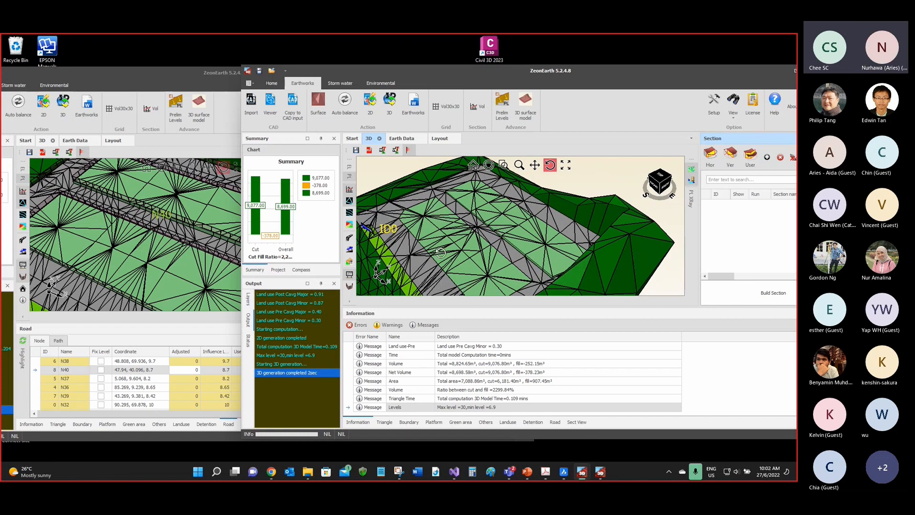
left_click_drag(441, 252, 488, 246)
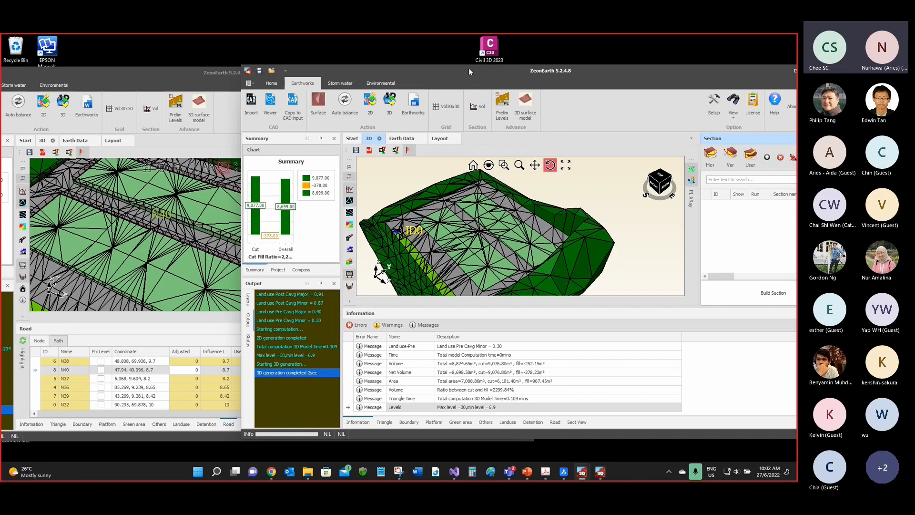
left_click_drag(468, 68, 514, 77)
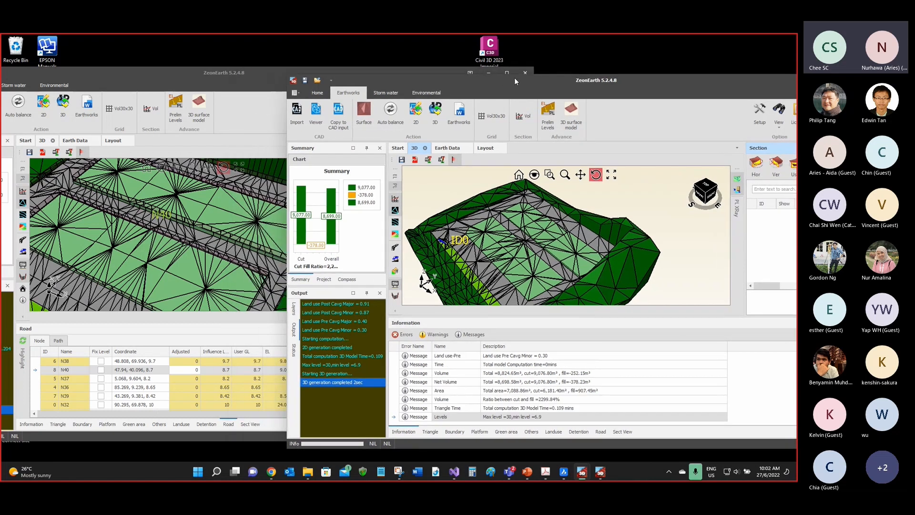
left_click(209, 219)
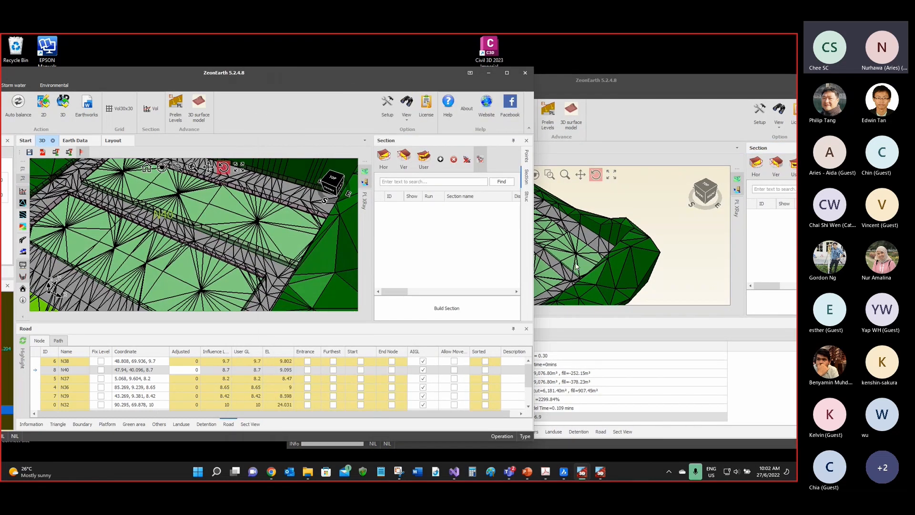
Step: Rearrange the two model windows and maximize the one with the newly generated 3D model
left_click_drag(608, 80, 474, 80)
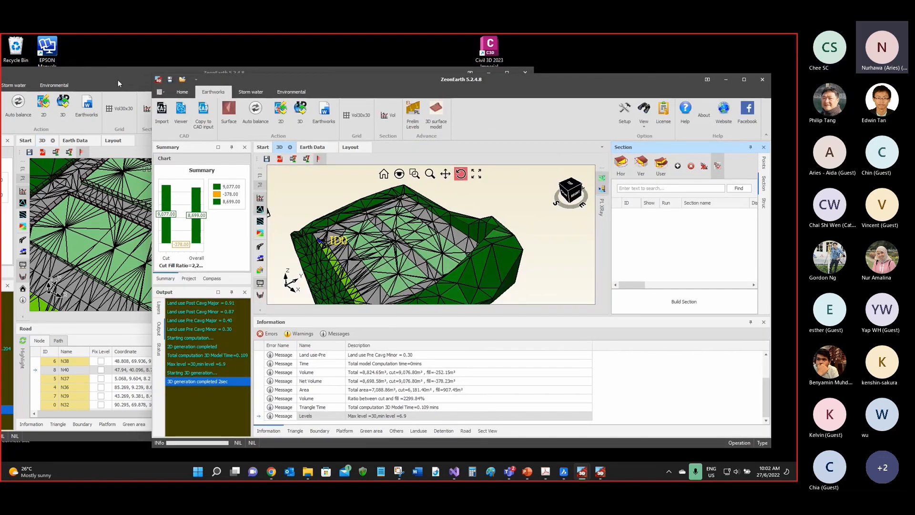
left_click_drag(118, 79, 196, 84)
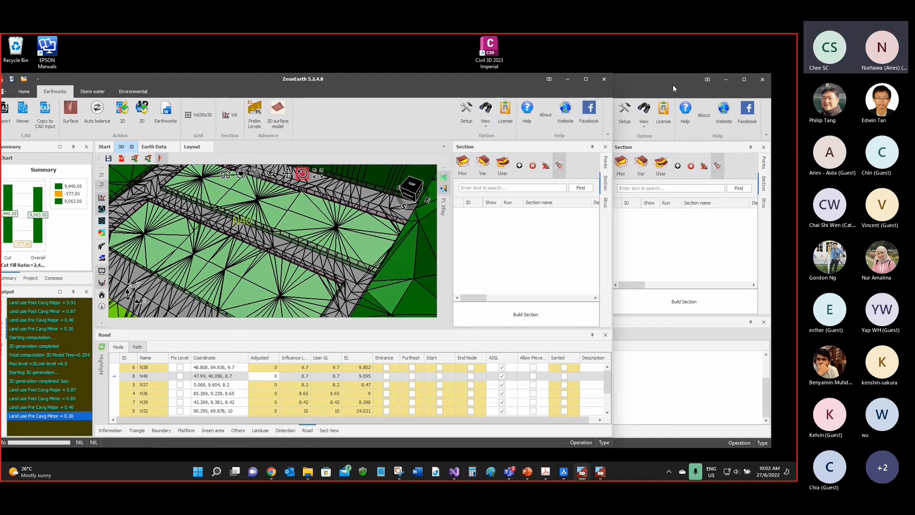
left_click_drag(436, 81, 455, 105)
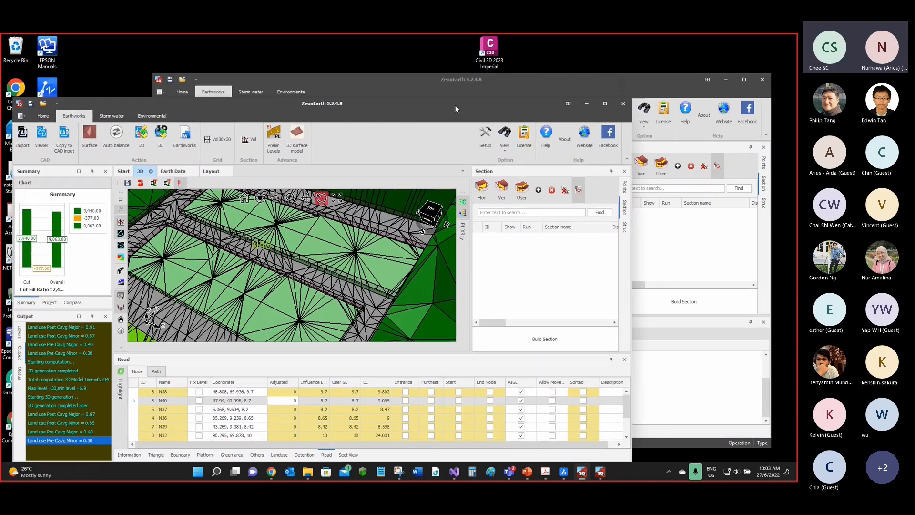
double_click(455, 104)
scroll(329, 260, "down", 6)
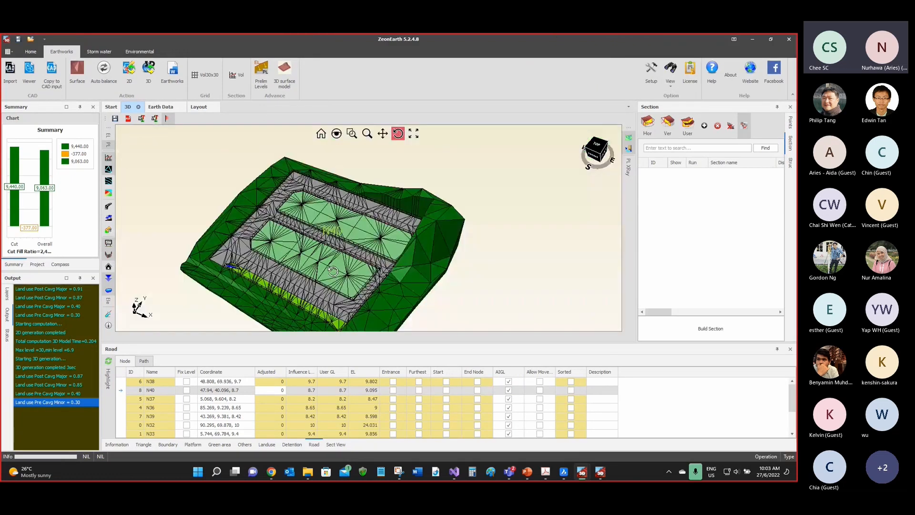
Step: Show the contours on the 3D model and check the contour interval in the General setup options, leaving them unchanged
scroll(319, 253, "up", 2)
left_click_drag(319, 251, 318, 240)
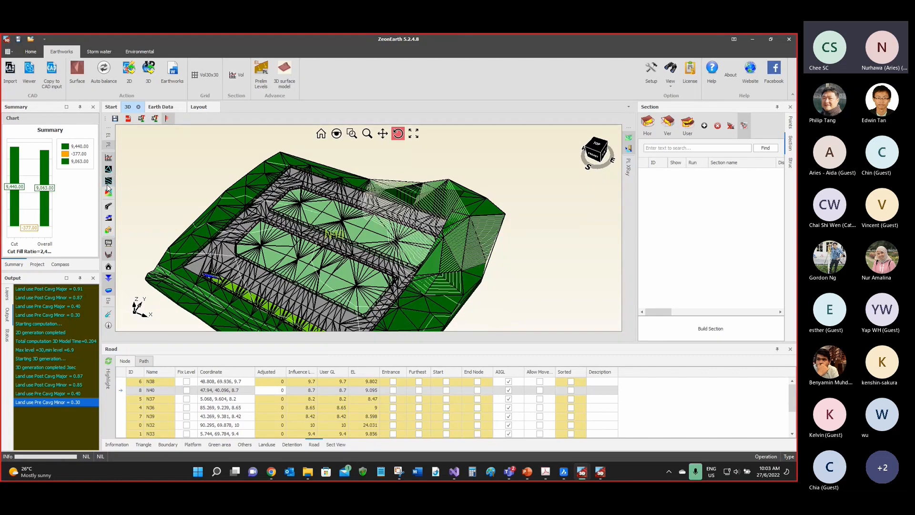
left_click_drag(299, 232, 200, 196)
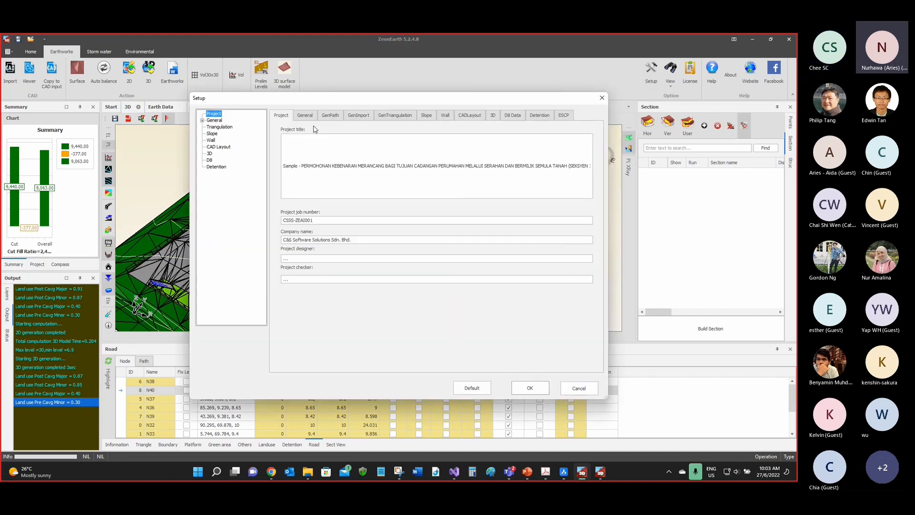
left_click(306, 116)
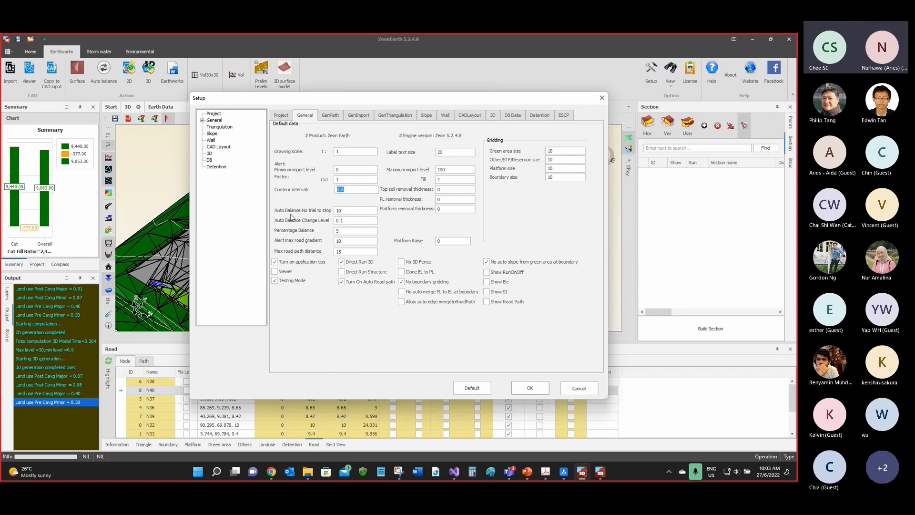
left_click(568, 391)
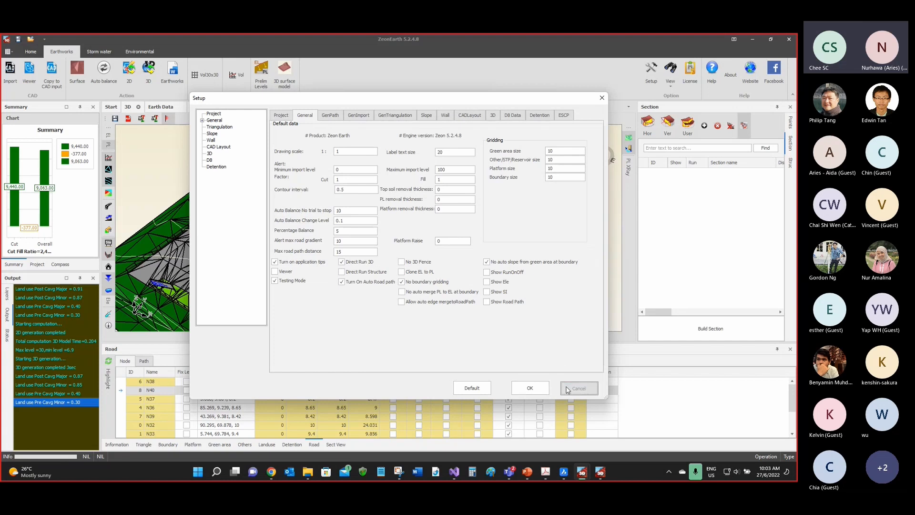
Step: Hide the contours and the triangulation mesh, and view the plain shaded earthwork model
left_click(109, 182)
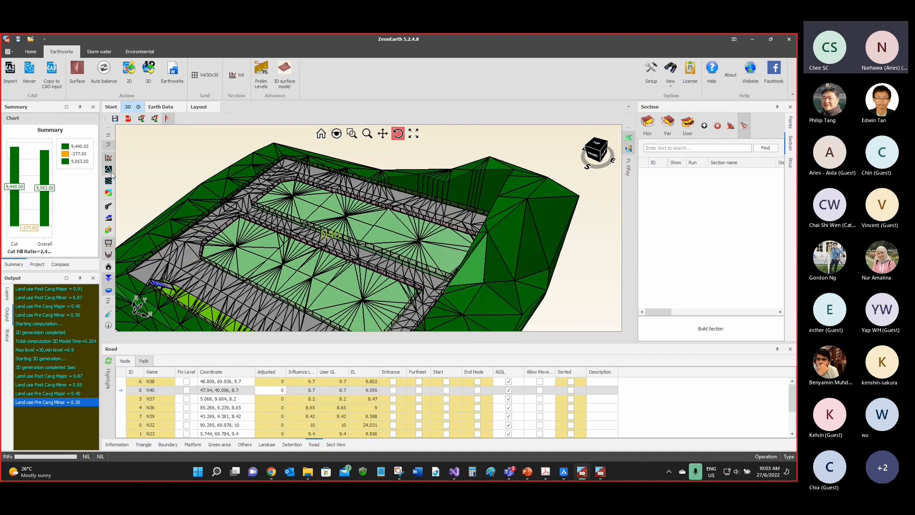
left_click(109, 170)
left_click_drag(353, 225, 353, 237)
scroll(353, 237, "down", 2)
scroll(384, 227, "up", 2)
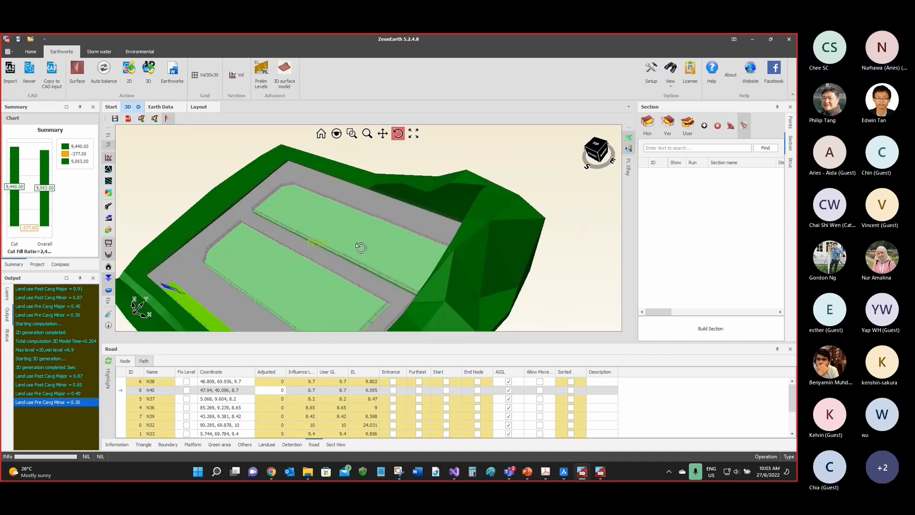
scroll(384, 229, "down", 3)
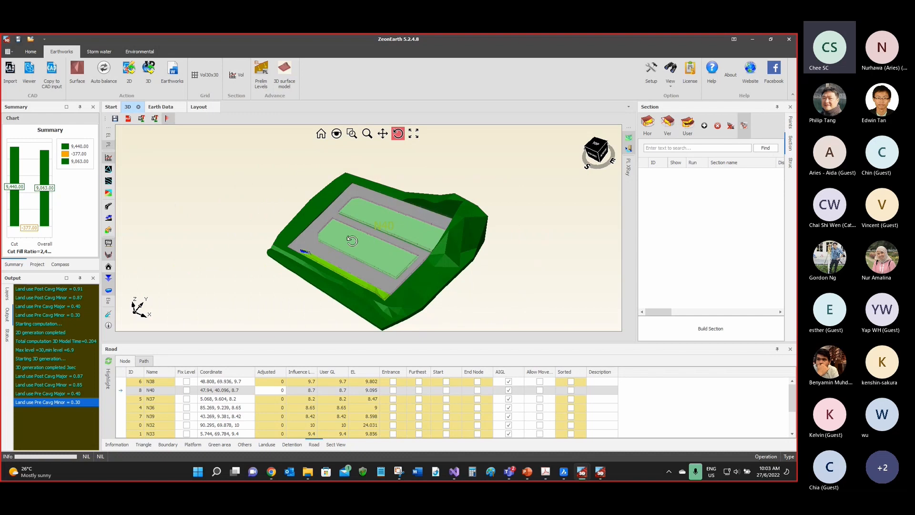
scroll(344, 265, "up", 3)
left_click_drag(359, 277, 375, 268)
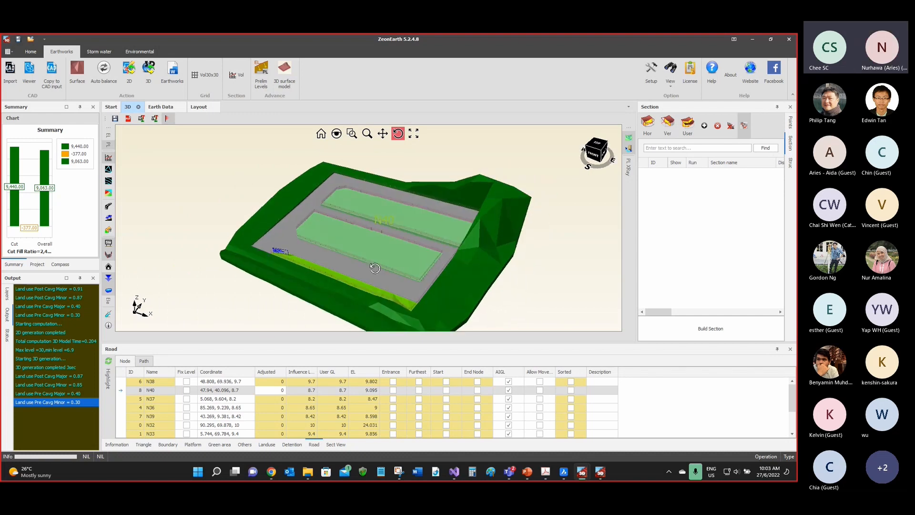
Step: Show the existing ground surface, hide the proposed platform surface and examine the original terrain
left_click(109, 139)
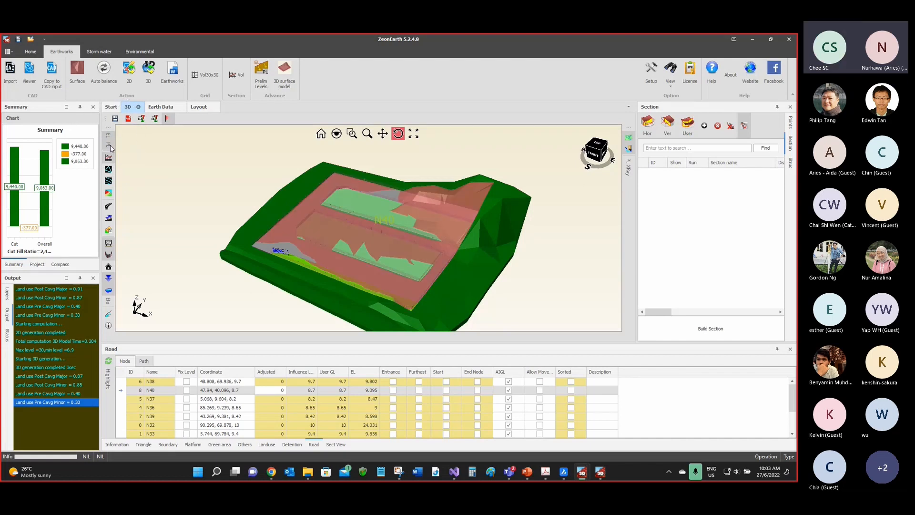
left_click(110, 145)
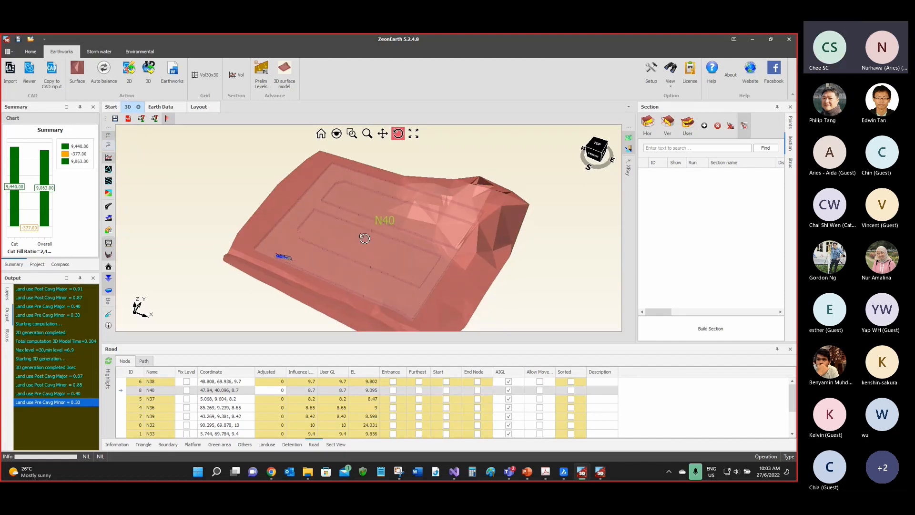
scroll(368, 238, "up", 5)
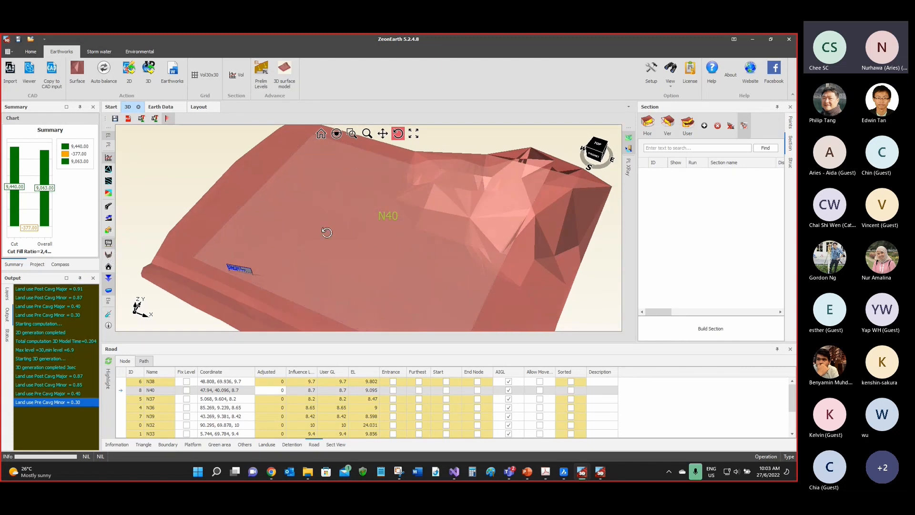
left_click_drag(327, 233, 410, 204)
left_click(109, 183)
scroll(409, 205, "up", 2)
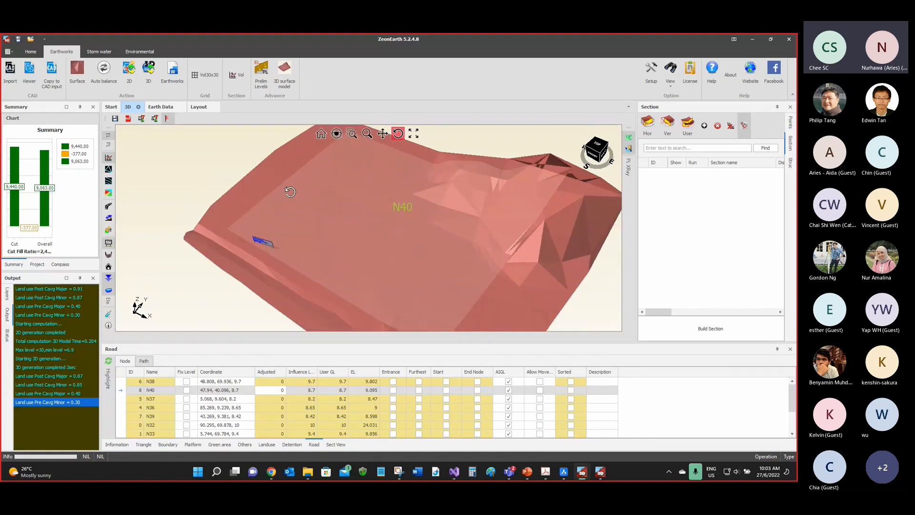
left_click(286, 187)
Step: Show the proposed surface together with the existing ground and examine the cut and fill areas up close
left_click(109, 145)
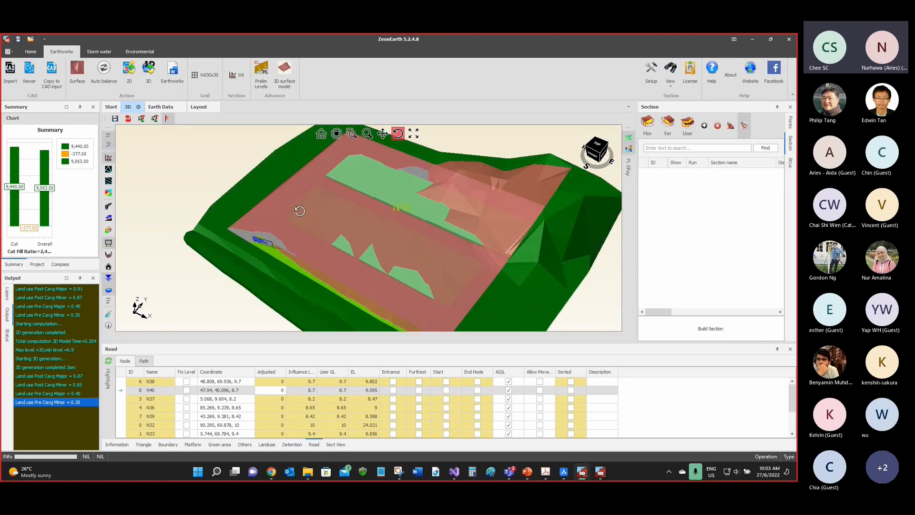
left_click_drag(300, 210, 390, 214)
scroll(470, 194, "up", 4)
left_click_drag(486, 225, 528, 233)
scroll(529, 232, "down", 6)
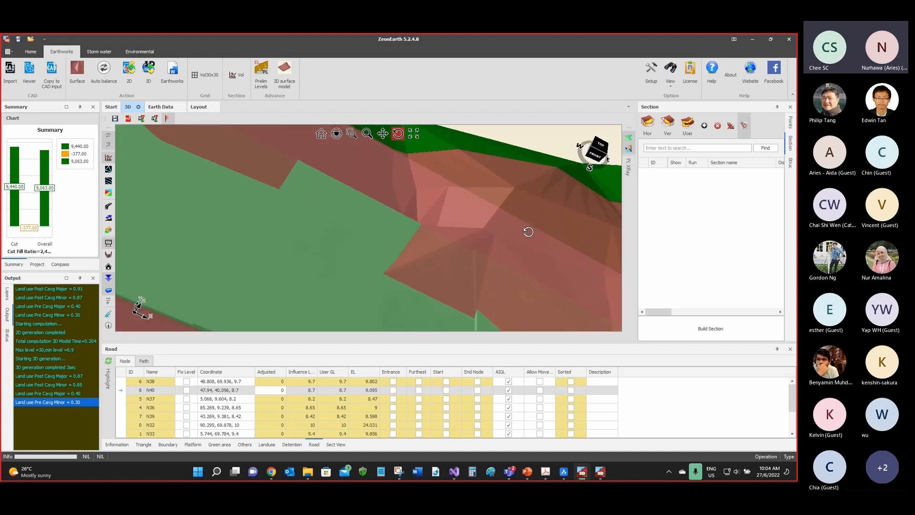
scroll(478, 251, "up", 6)
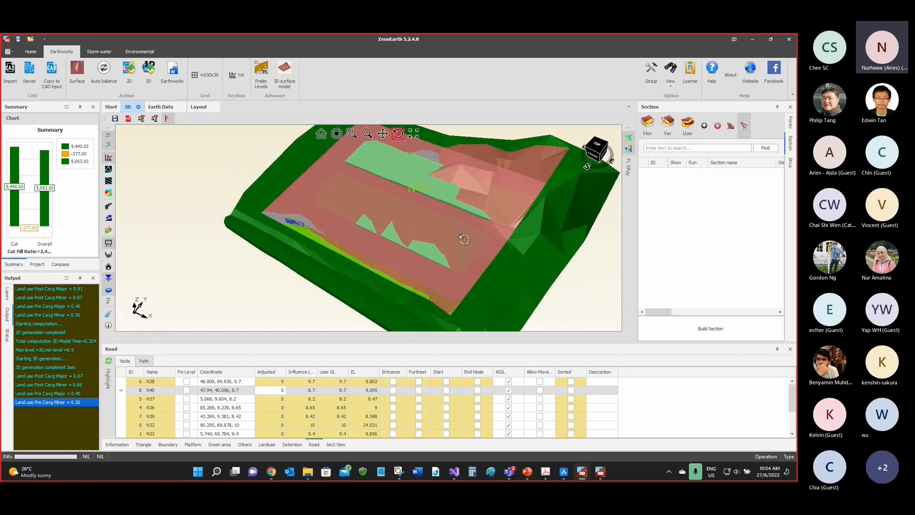
scroll(435, 230, "down", 2)
left_click_drag(442, 232, 467, 228)
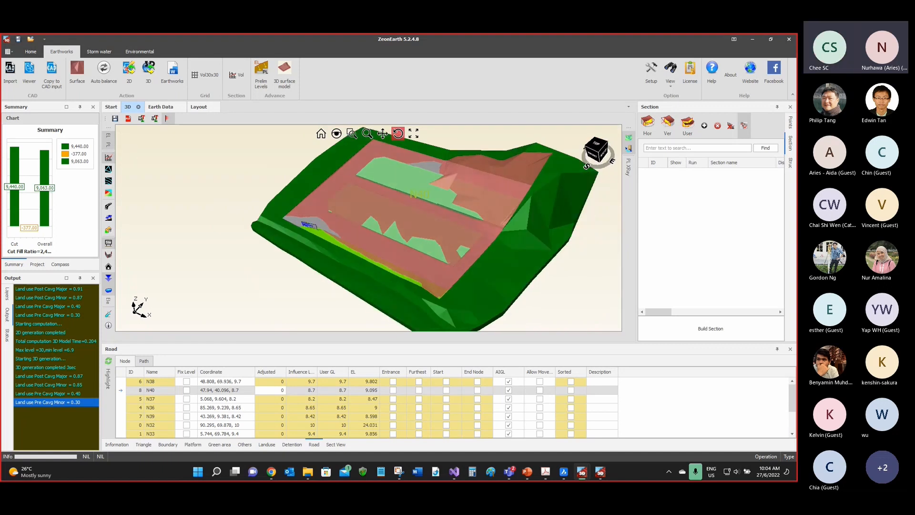
key("super+shift+s")
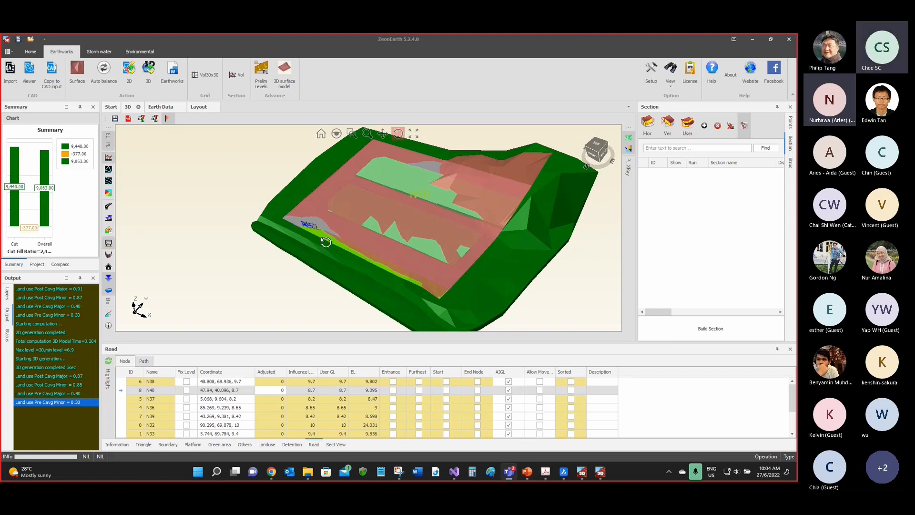
Step: Show the boundary's earthwork volumes, isolate the existing ground surface and inspect the cut and fill summary chart
left_click(168, 445)
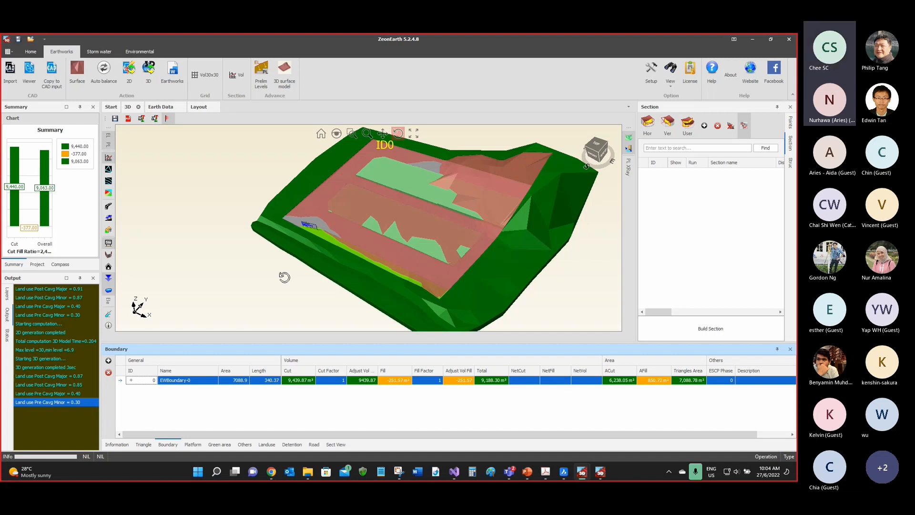
left_click(112, 146)
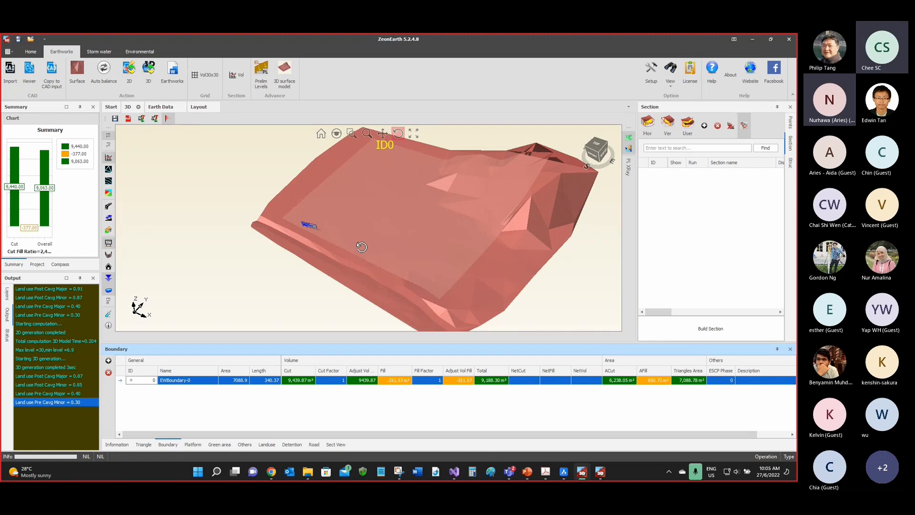
left_click(204, 381)
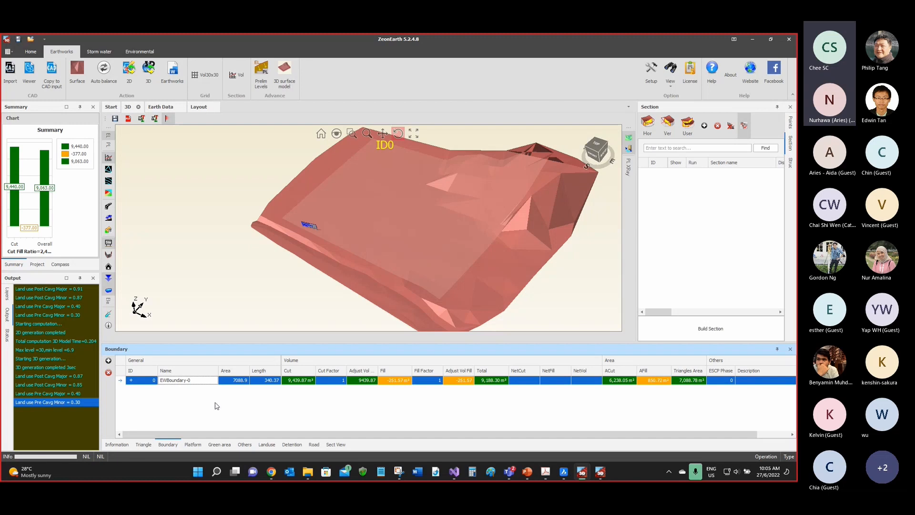
mouse_move(70, 223)
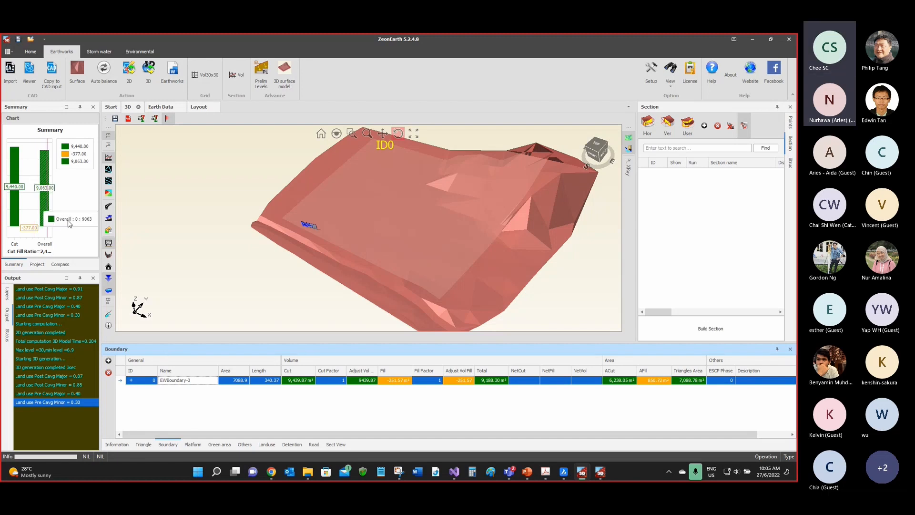
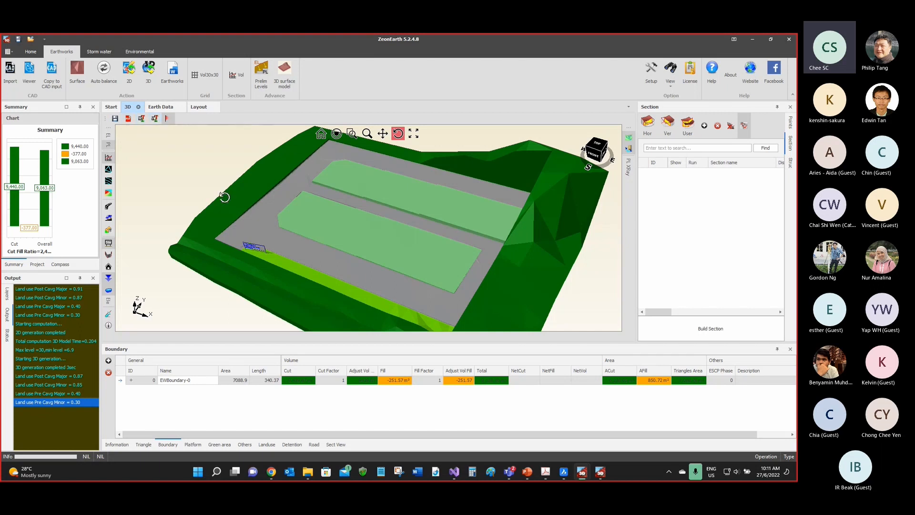
Step: Show the maximum and minimum level labels for both the proposed (PL) and existing (EL) surfaces
left_click(157, 120)
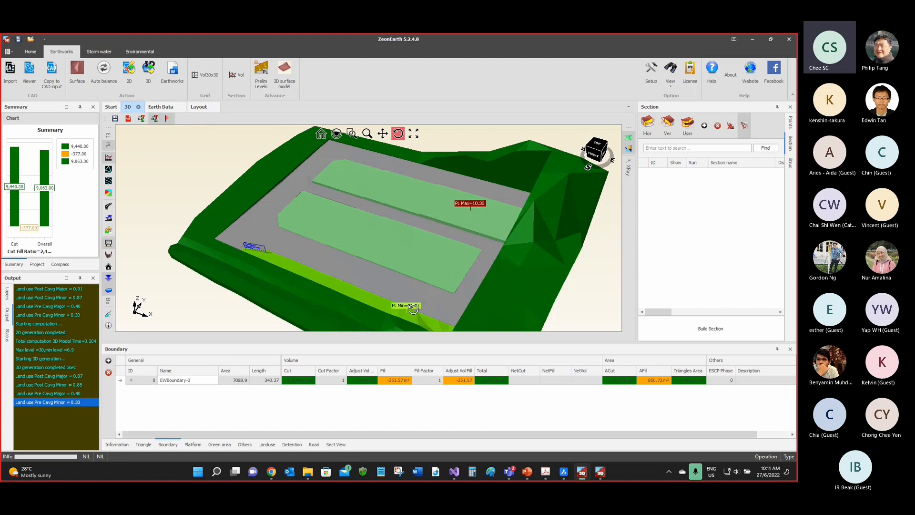
left_click_drag(415, 256, 203, 134)
left_click(142, 119)
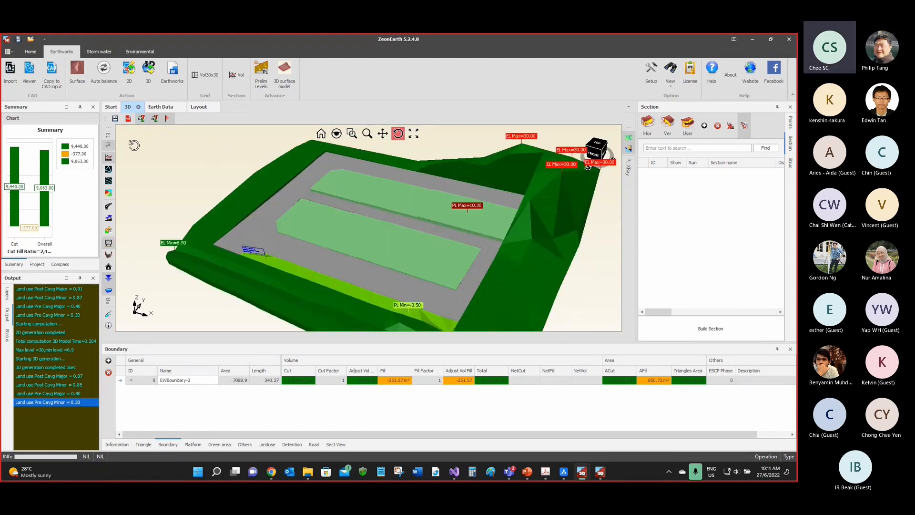
Step: Switch the model to the existing ground only and keep just the EL maximum and minimum level labels
left_click(109, 145)
left_click(109, 149)
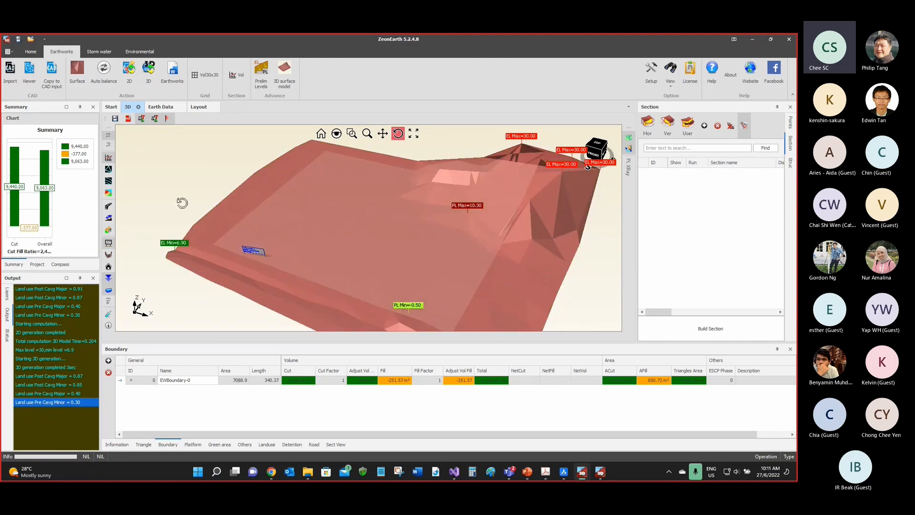
left_click_drag(327, 230, 360, 235)
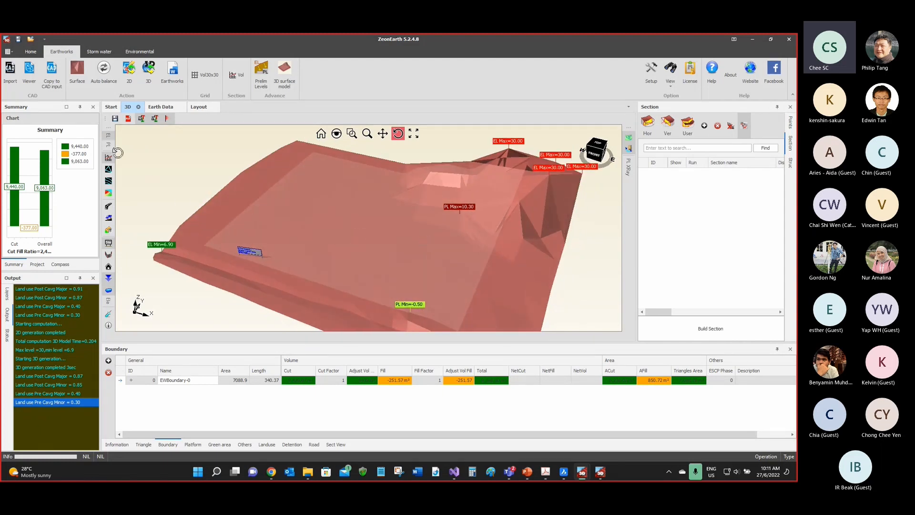
left_click(155, 119)
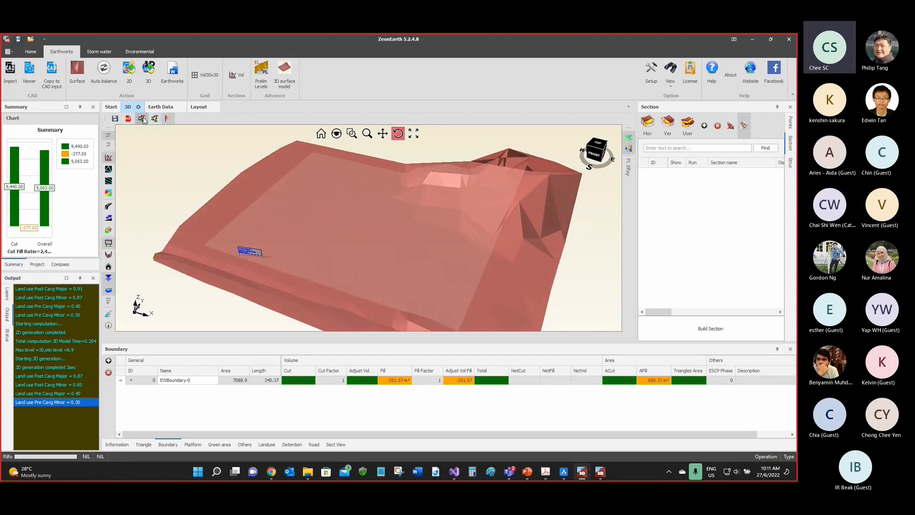
left_click(142, 118)
Step: Examine the EL maximum and minimum level locations on the existing ground, and clear the level labels
left_click_drag(424, 246, 394, 248)
scroll(422, 236, "down", 3)
scroll(500, 191, "up", 4)
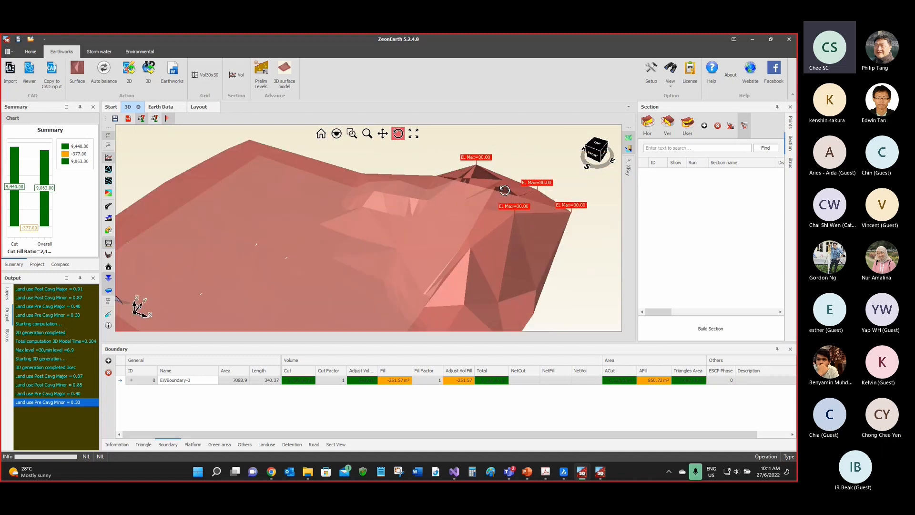
left_click_drag(504, 191, 533, 183)
scroll(514, 182, "down", 4)
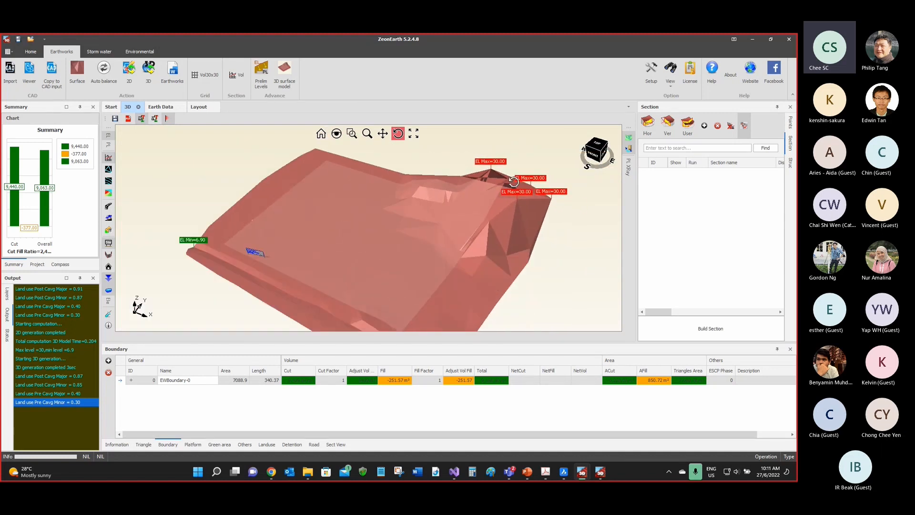
scroll(492, 179, "up", 2)
scroll(520, 170, "down", 3)
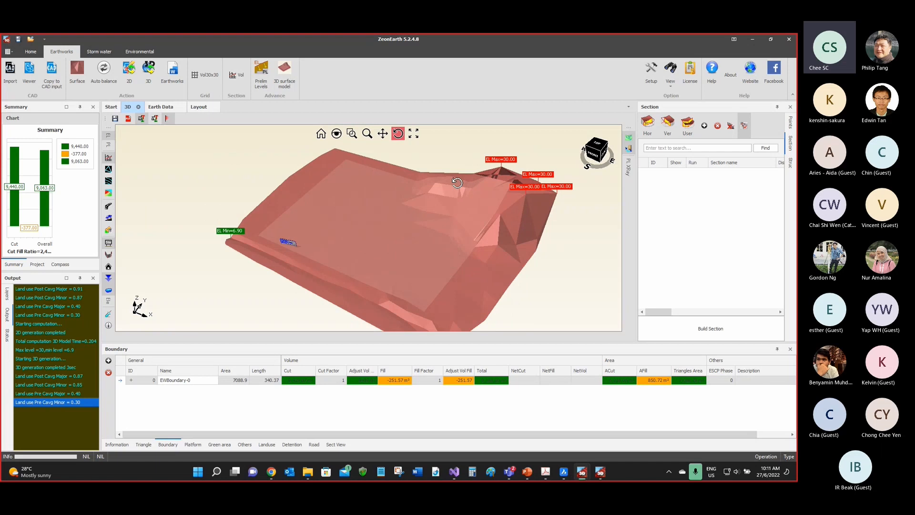
left_click(270, 215)
left_click(169, 120)
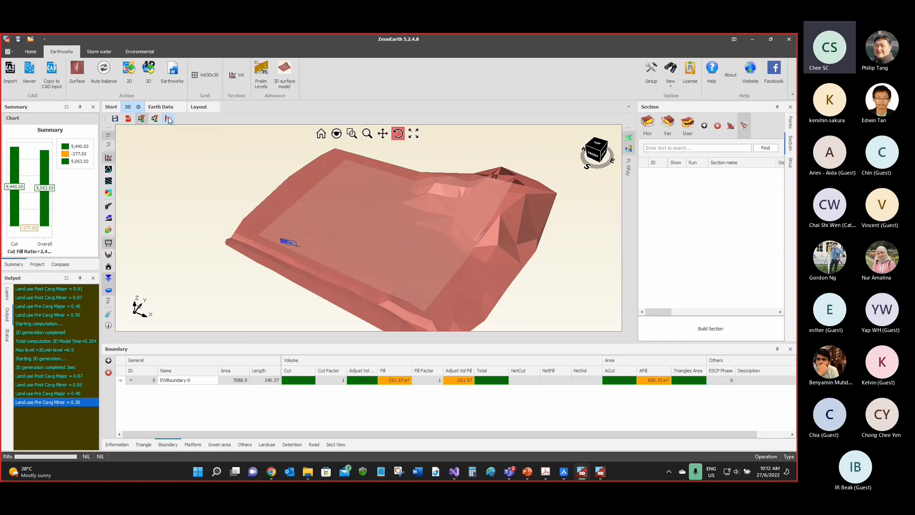
Step: Bring back the proposed surface in the 3D model and hide the existing ground so only the proposed earthwork shows
left_click(169, 120)
left_click(108, 146)
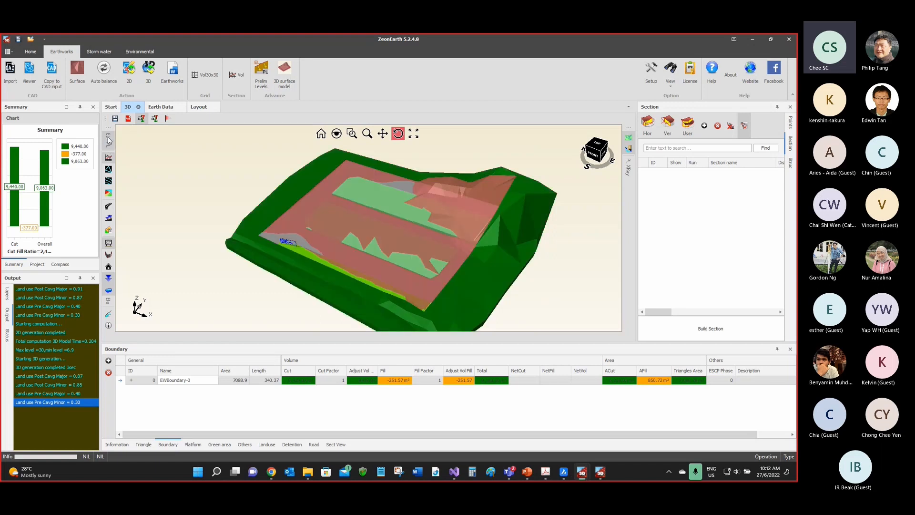
left_click(108, 137)
left_click_drag(293, 214, 310, 214)
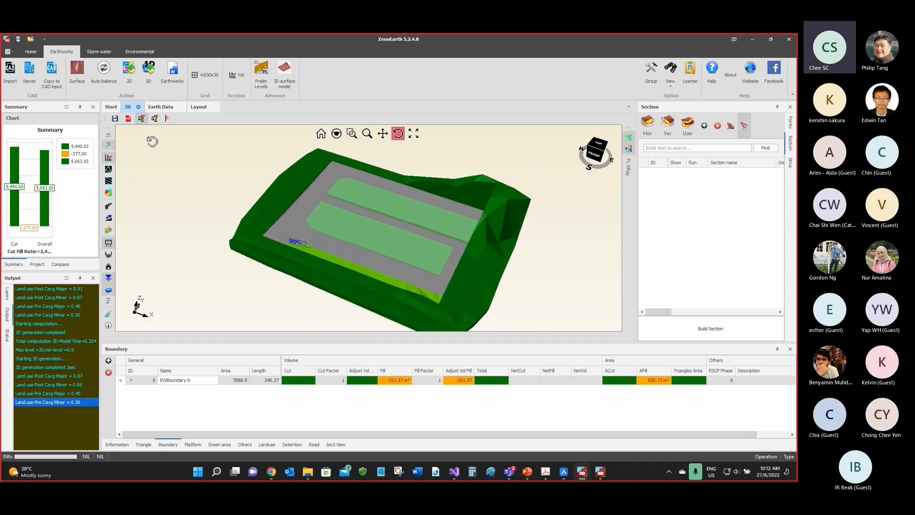
Step: Export the 3D model as the AutoCAD drawing Layout3D.dwg in the Documents folder
left_click(115, 119)
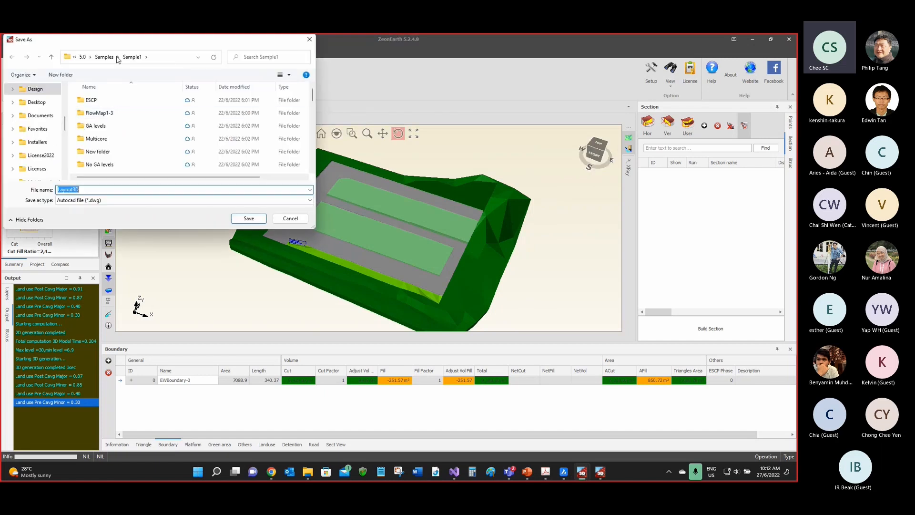
scroll(259, 177, "up", 5)
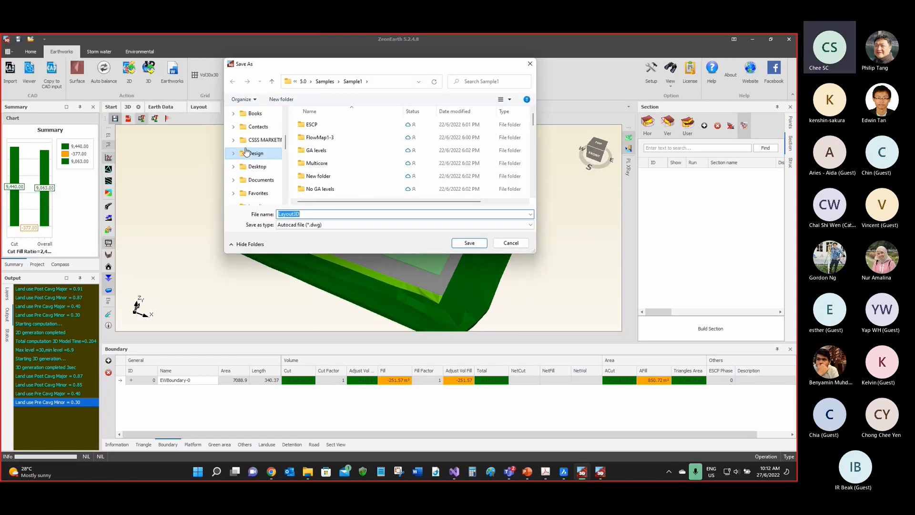
scroll(242, 184, "down", 3)
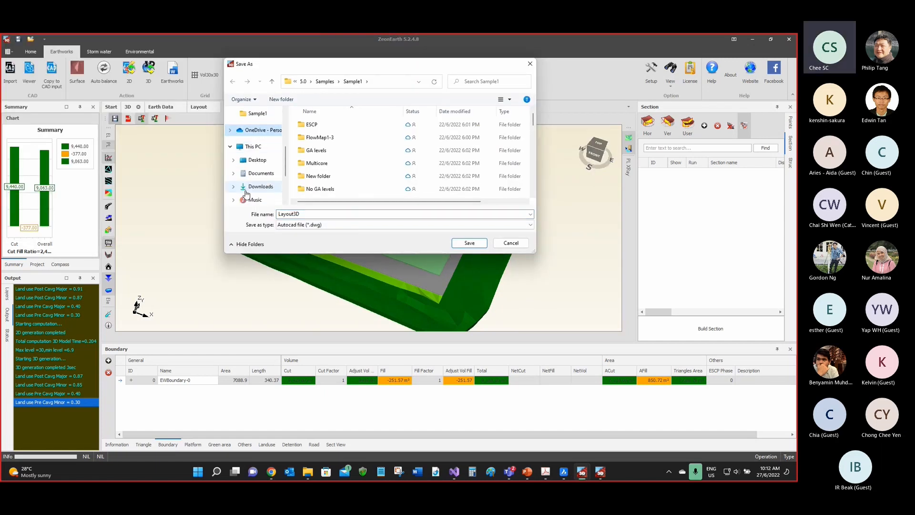
left_click(260, 173)
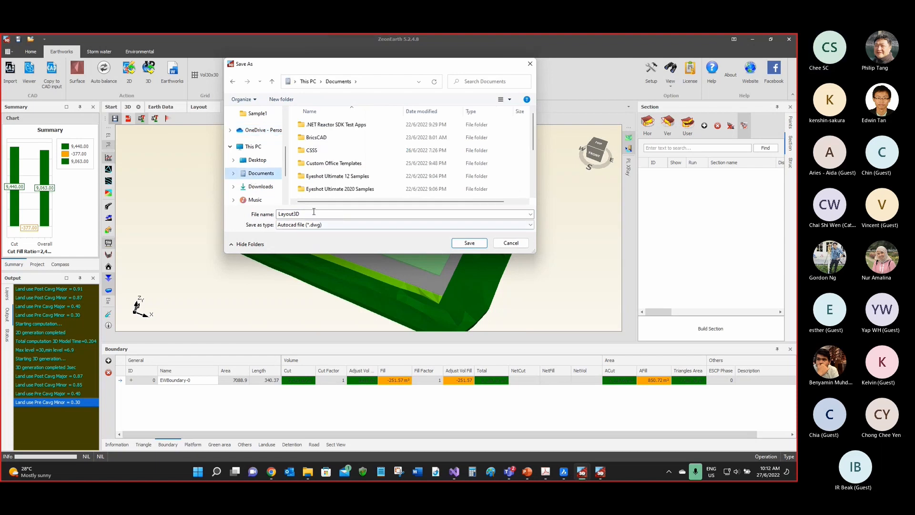
left_click(469, 243)
left_click(418, 251)
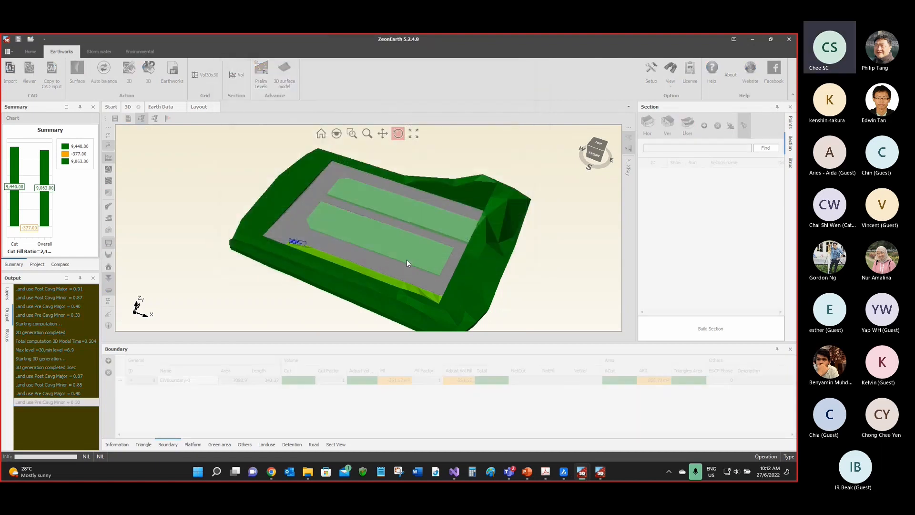
Step: Switch to BricsCAD and open the exported Layout3D drawing from the Documents folder
left_click(564, 472)
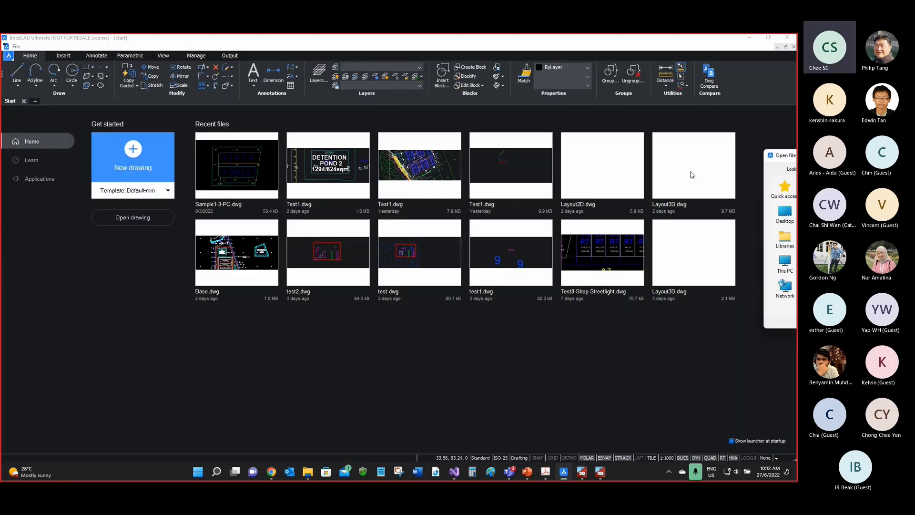
left_click(133, 218)
left_click(116, 244)
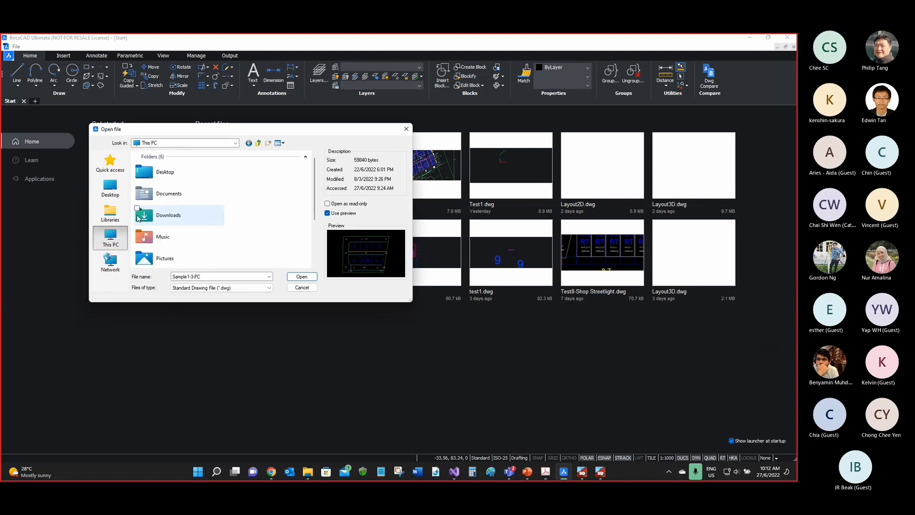
double_click(157, 196)
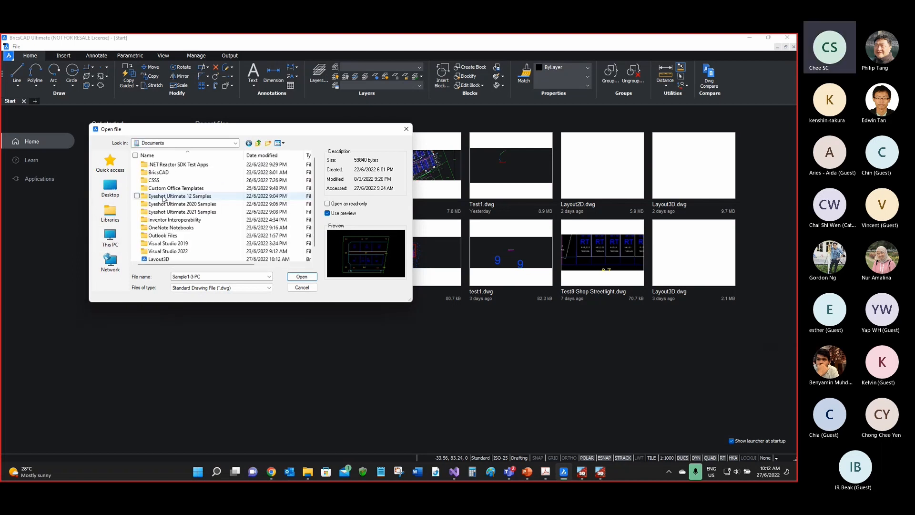
left_click(262, 155)
double_click(157, 165)
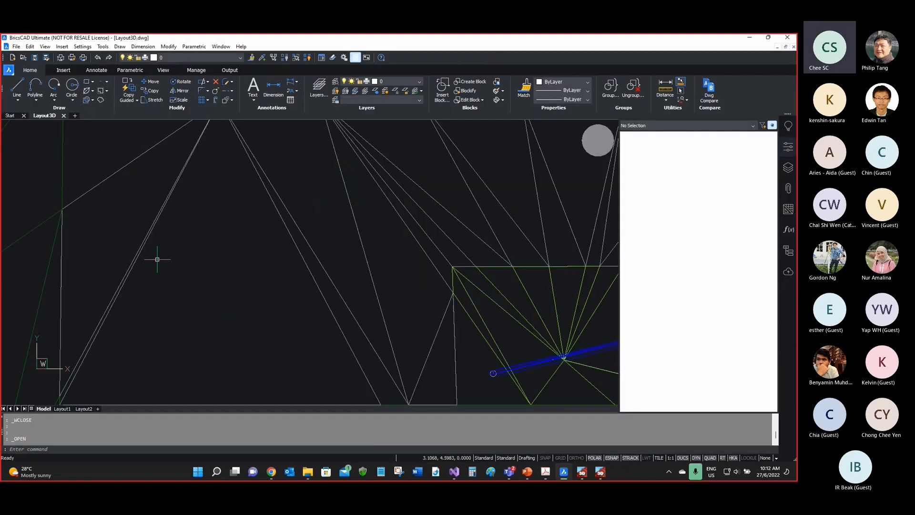
Step: Set the drawing's visual style to Shaded and inspect the whole earthwork model in 3D
scroll(340, 262, "down", 6)
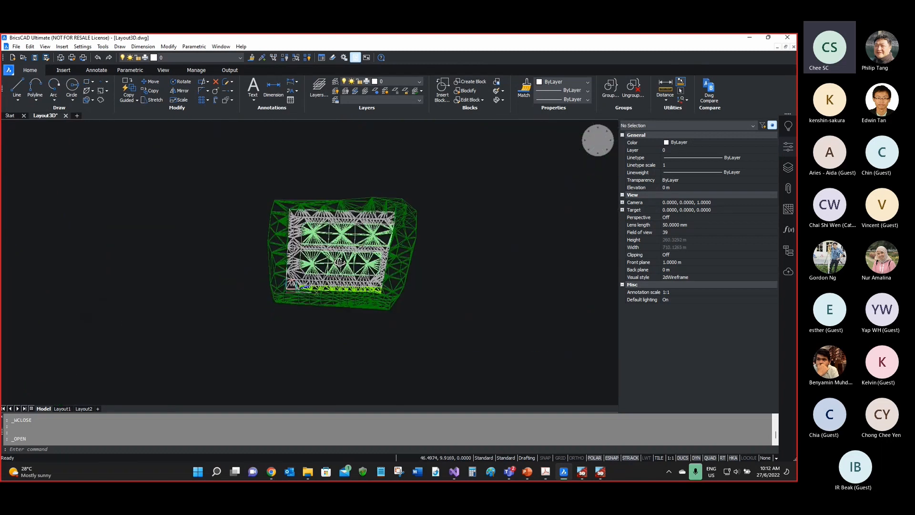
middle_click_drag(339, 262, 347, 271, "shift")
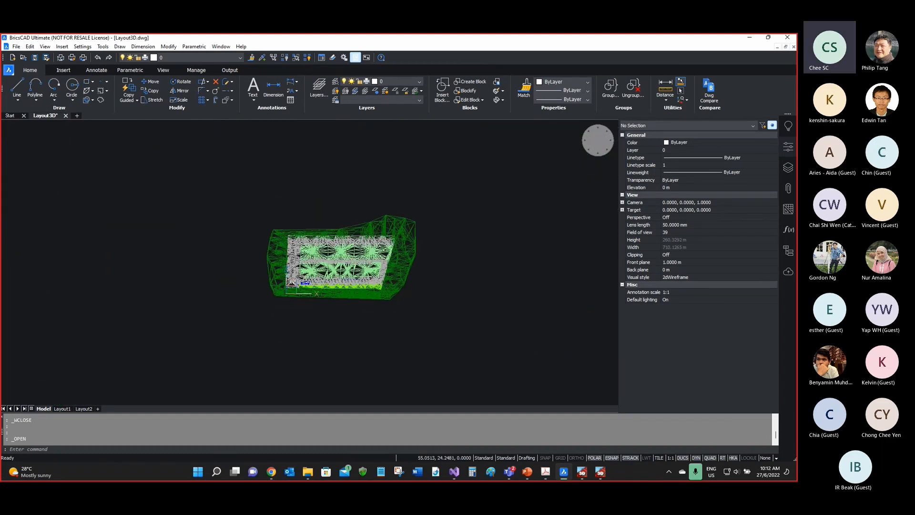
scroll(345, 273, "up", 3)
left_click(647, 280)
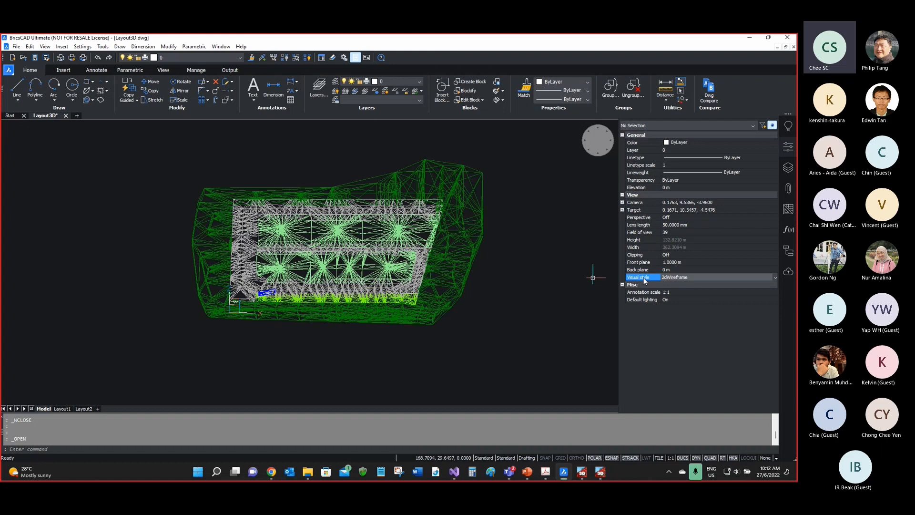
left_click(700, 280)
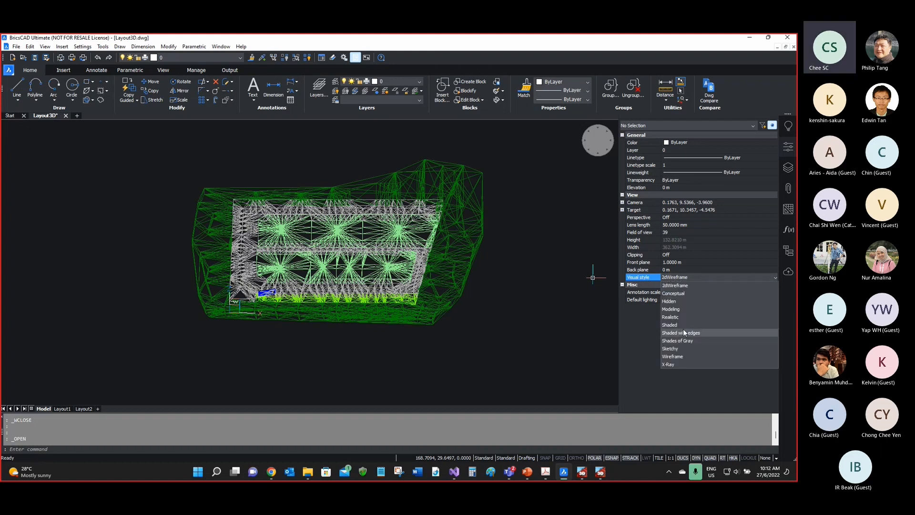
left_click(682, 328)
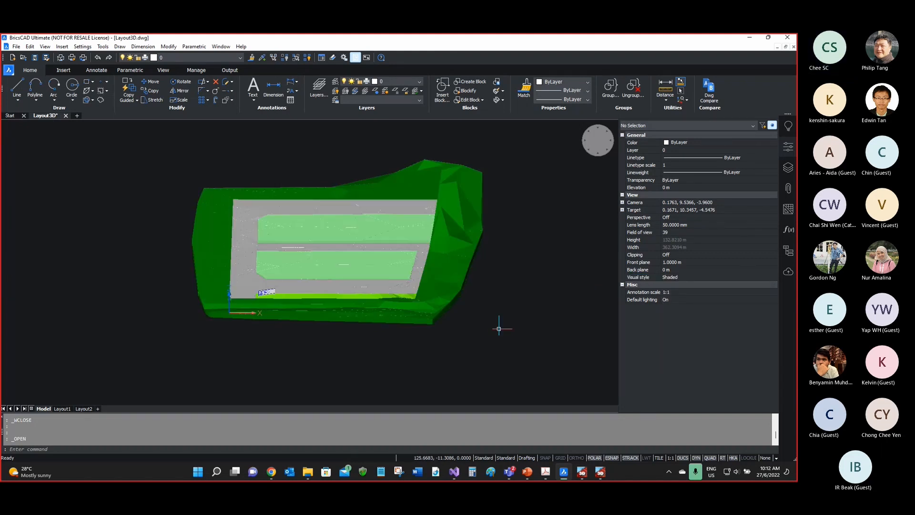
mouse_move(474, 327)
middle_mouse_down("shift")
mouse_move(494, 332)
mouse_move(533, 312)
middle_mouse_up("shift")
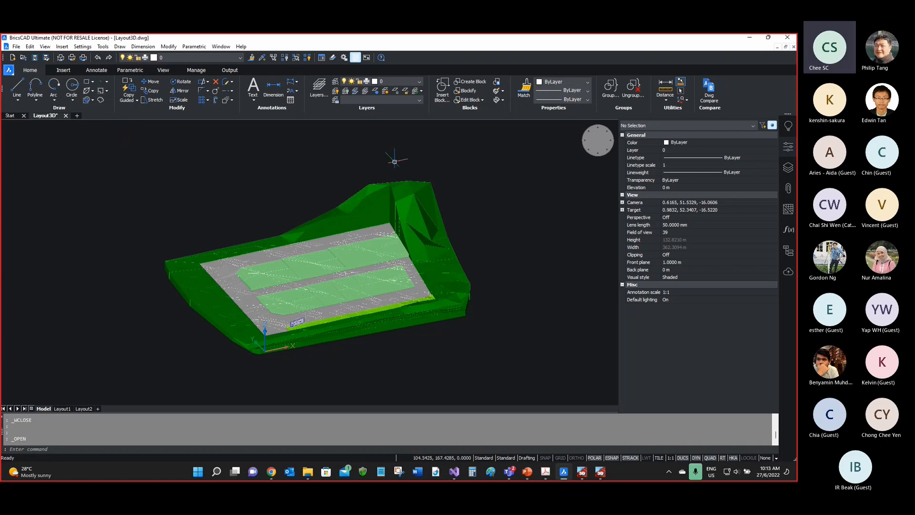
Step: Return to ZeonEarth and export the 3D model as the 3D PDF Layout3D.pdf in Documents, replacing the existing file
left_click(749, 38)
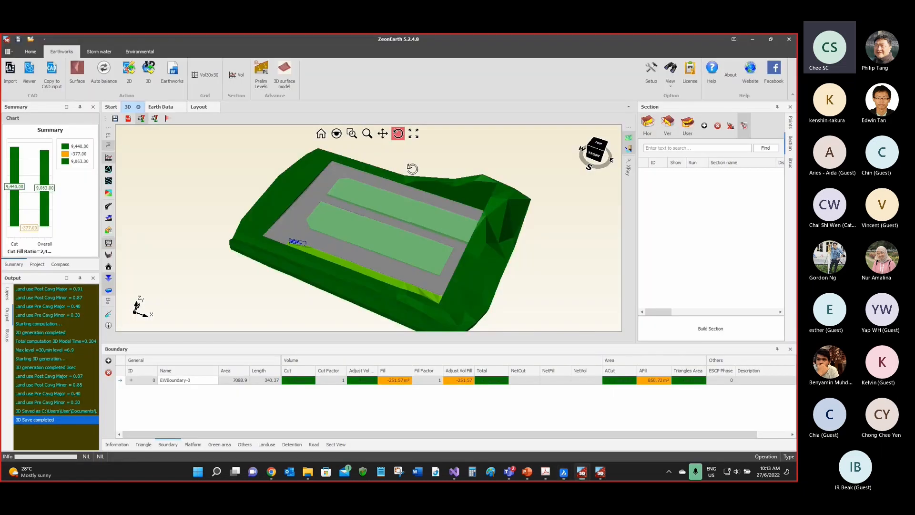
left_click(127, 119)
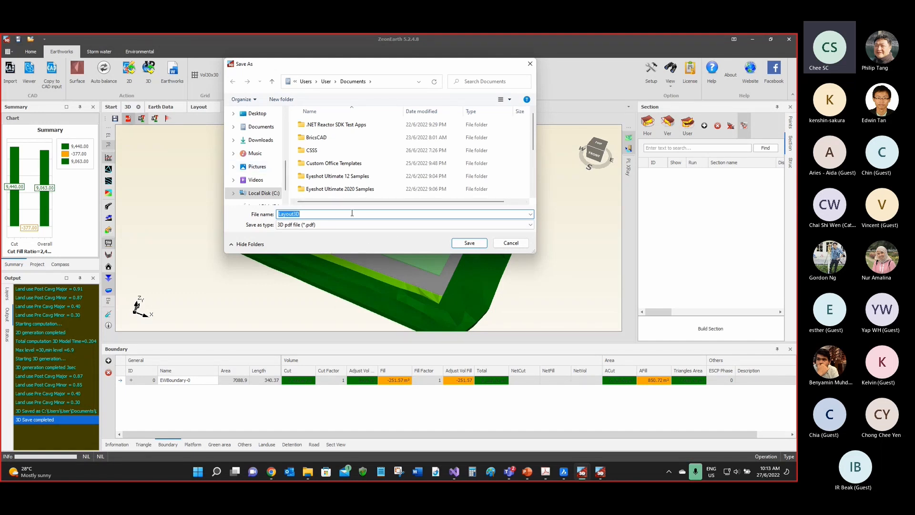
left_click(255, 129)
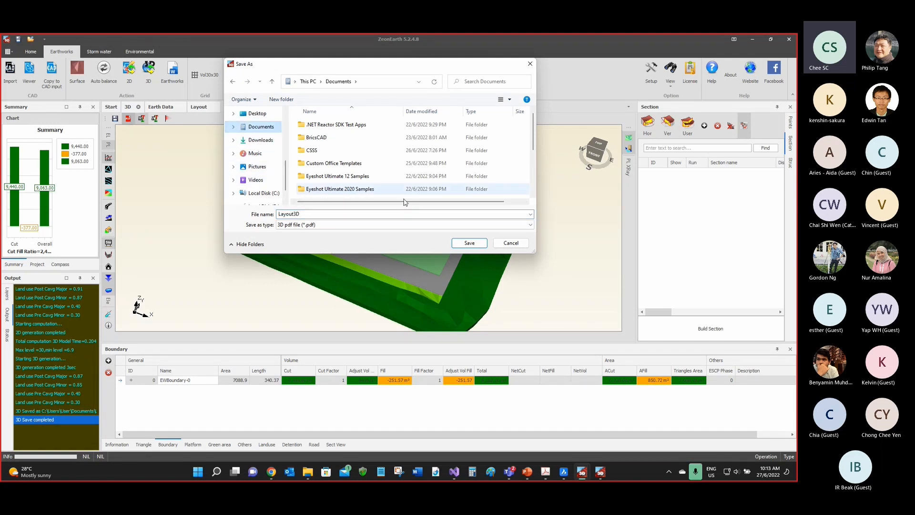
left_click(469, 243)
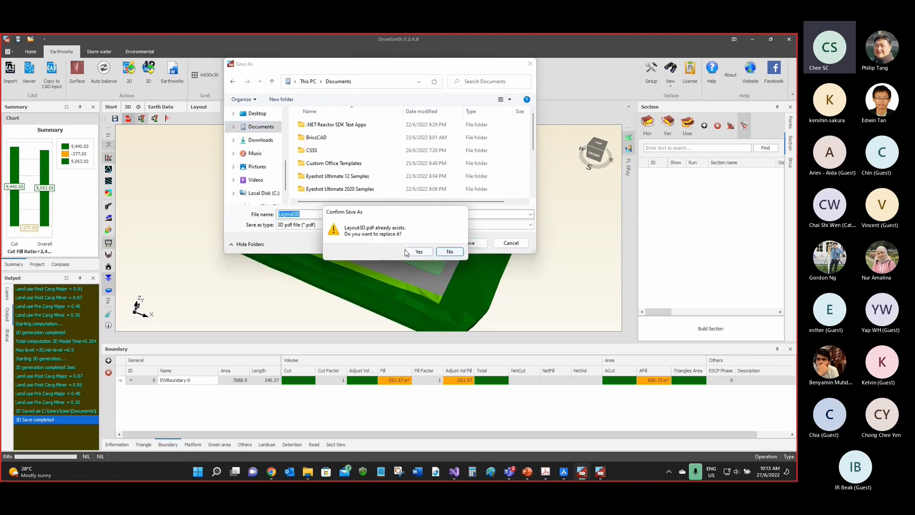
left_click(448, 251)
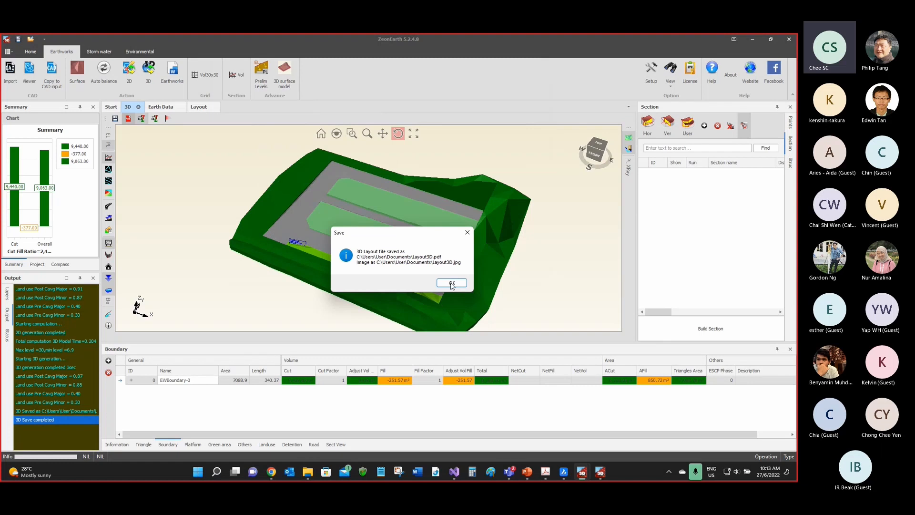
left_click(450, 283)
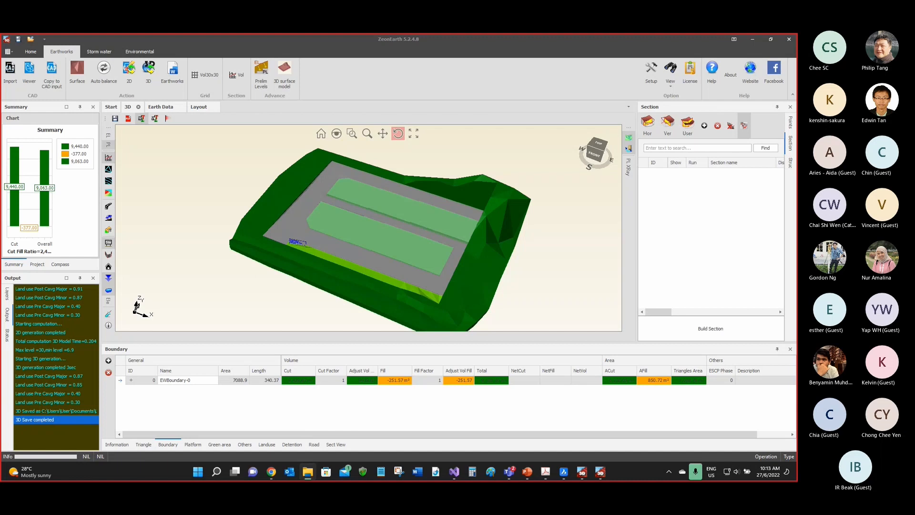
Step: Open Layout3D.pdf from the Documents folder and examine its 3D earthwork model from different angles and distances
left_click_drag(796, 105, 362, 123)
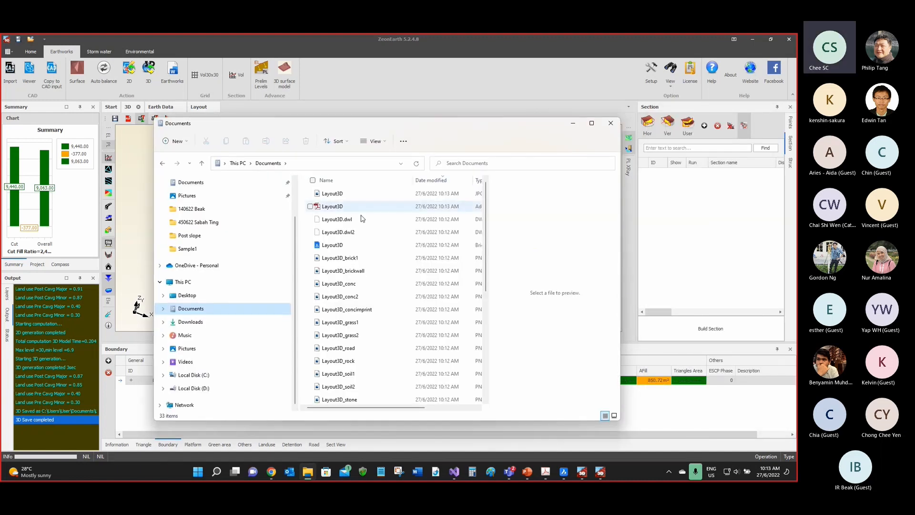
left_click(349, 208)
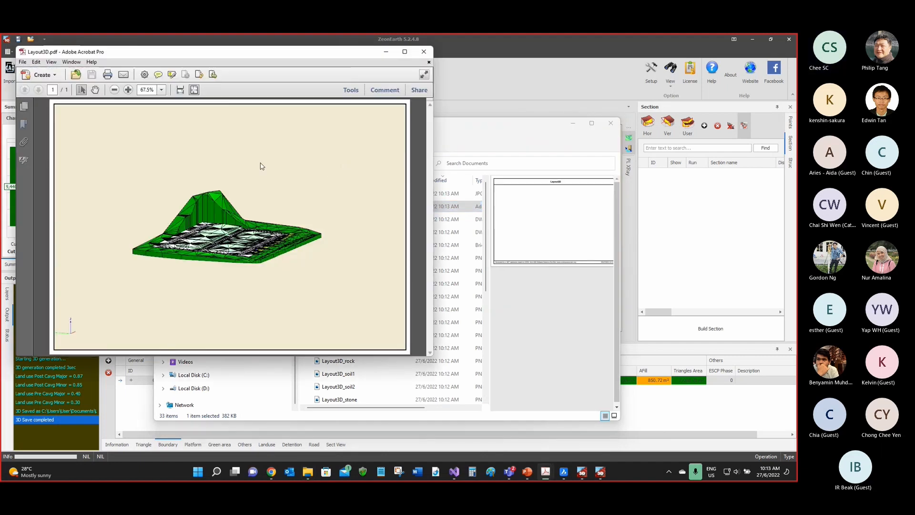
left_click_drag(259, 112, 215, 224)
scroll(260, 241, "up", 2)
scroll(188, 221, "up", 3)
scroll(188, 222, "down", 2)
scroll(187, 221, "down", 3)
scroll(215, 224, "up", 2)
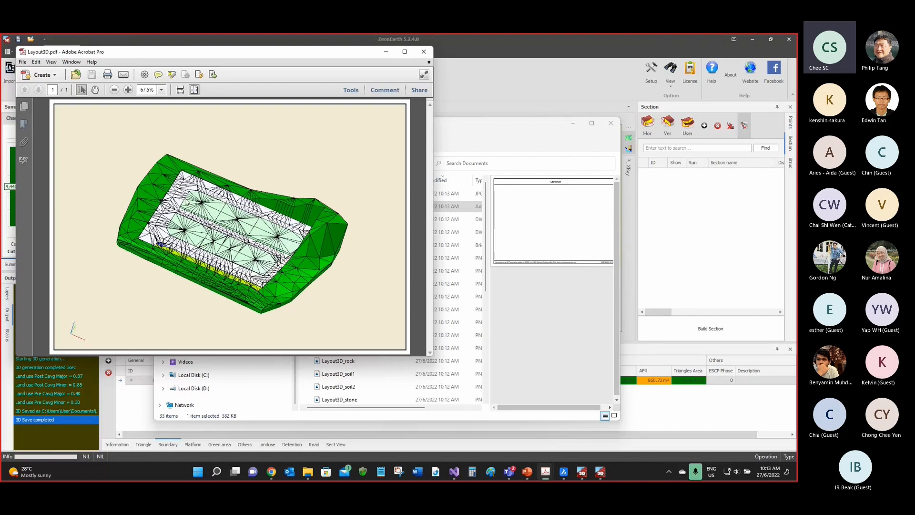
Step: Check the version information of Adobe Acrobat and dismiss it
left_click(89, 63)
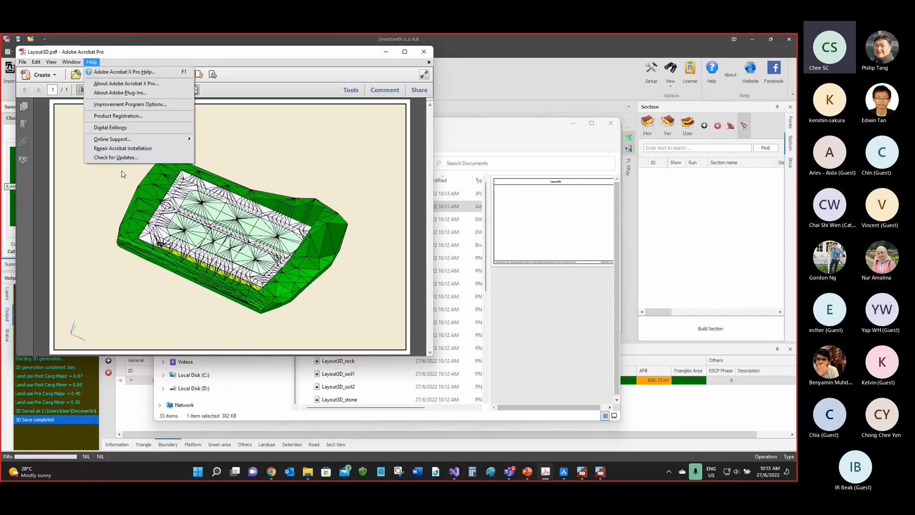
left_click(128, 86)
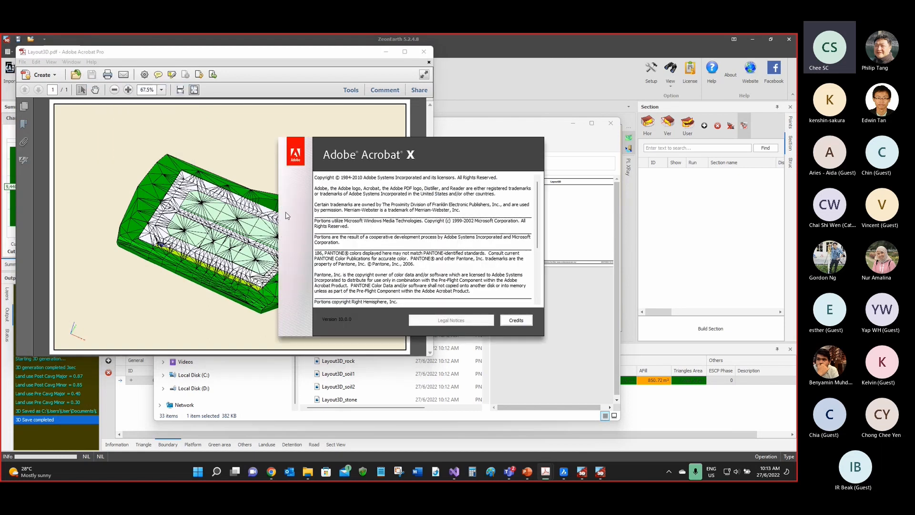
left_click(350, 141)
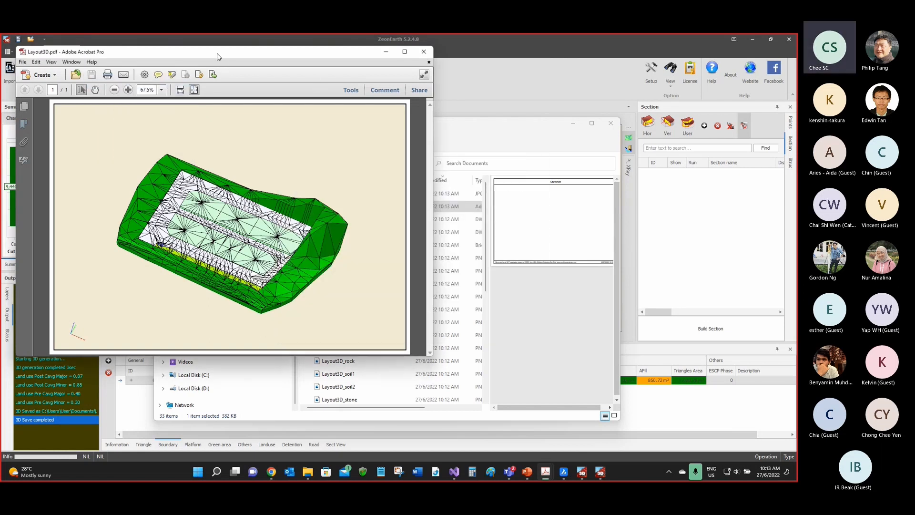
Step: Inspect the PDF's 3D model once more, close the PDF and switch back to ZeonEarth
left_click_drag(217, 57, 413, 81)
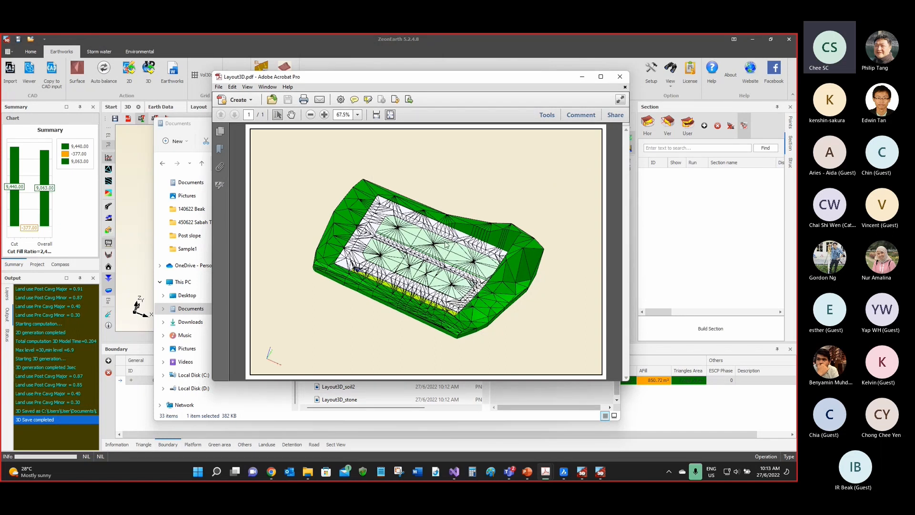
left_click_drag(414, 242, 471, 257)
left_click(620, 77)
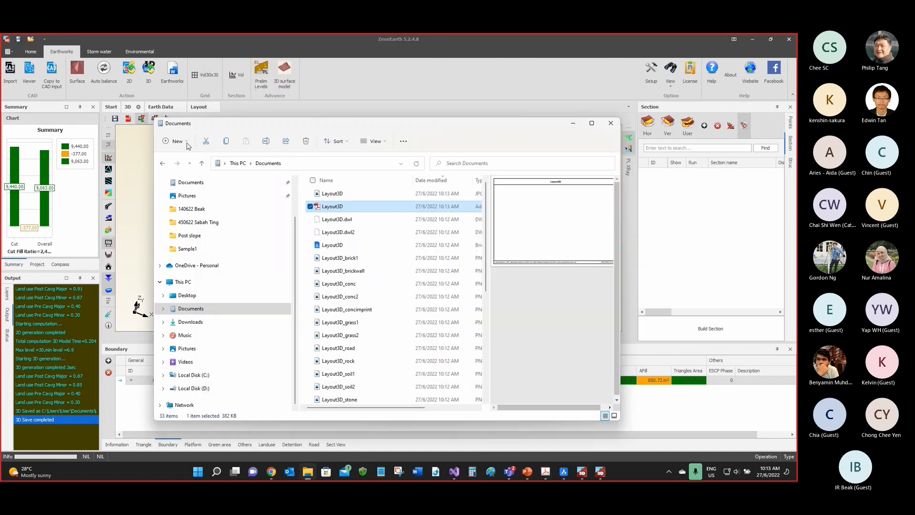
left_click(362, 86)
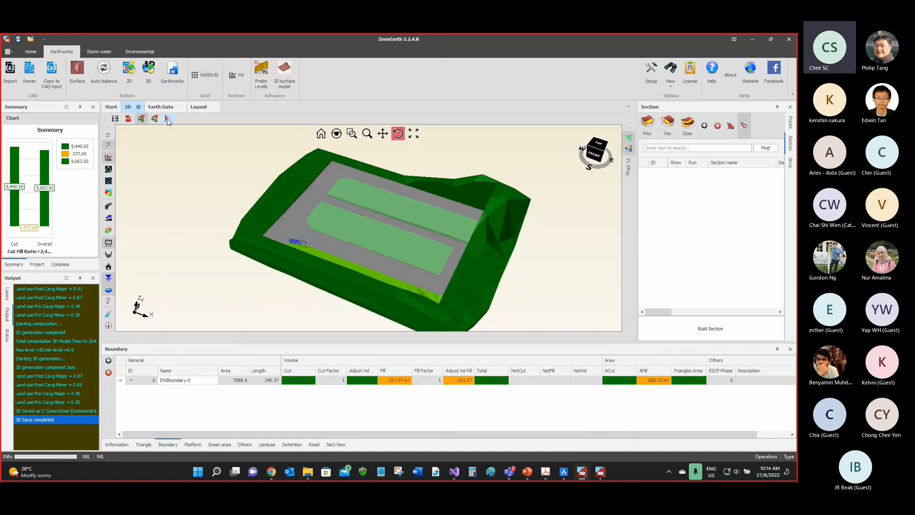
Step: Open the 2D layout drawing and show the maximum and minimum level labels of the proposed platforms (PL)
left_click(198, 108)
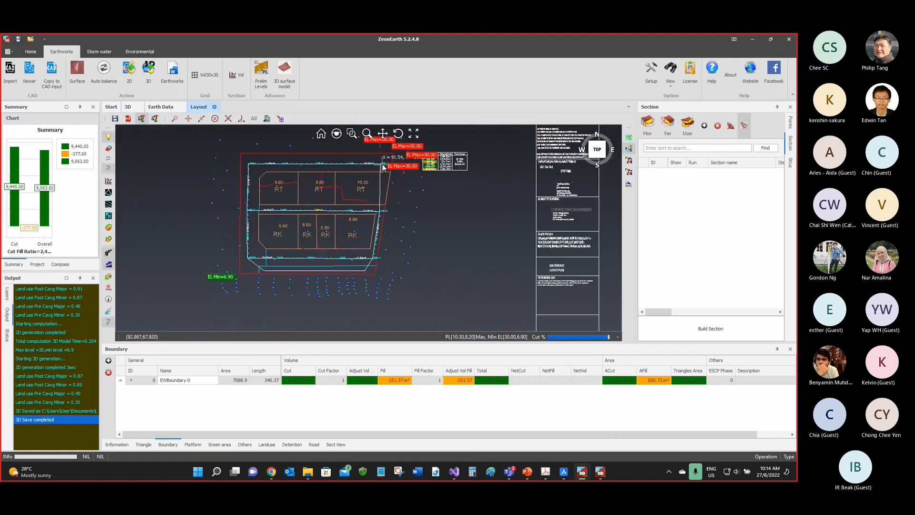
scroll(403, 162, "up", 2)
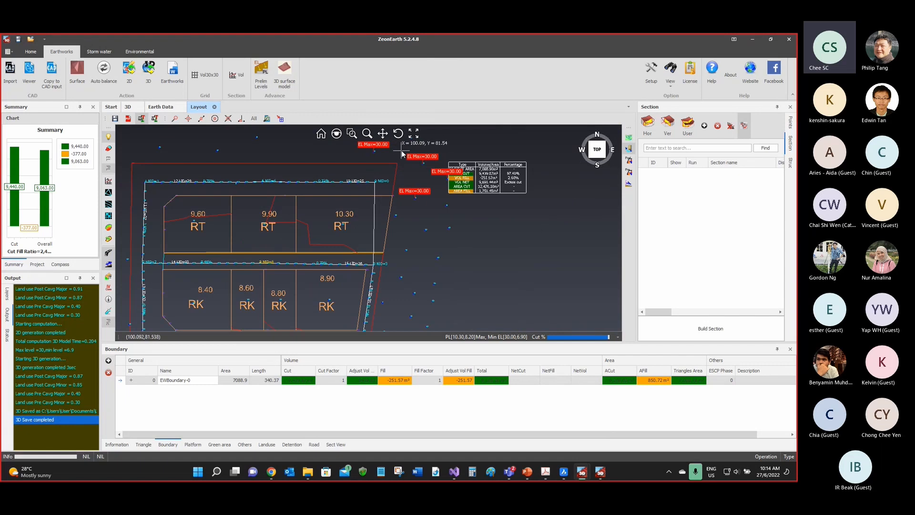
left_click(154, 120)
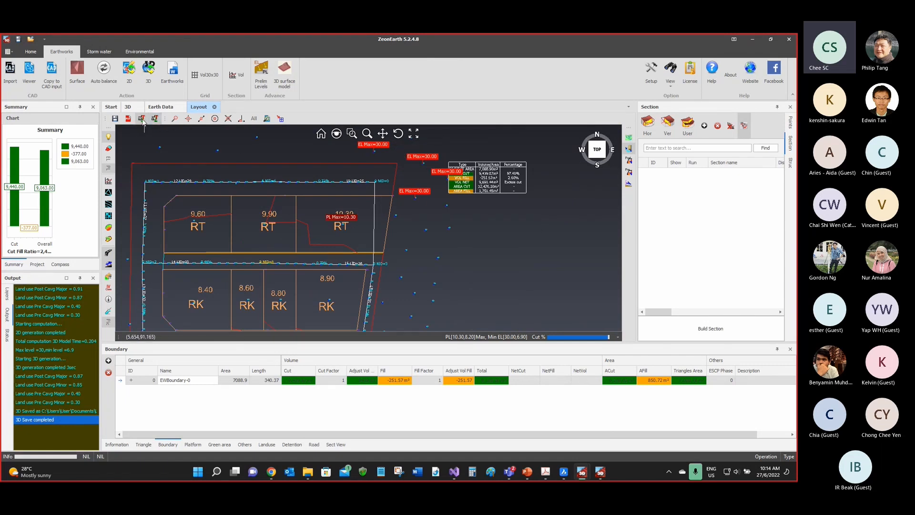
Step: Hide the maximum and minimum level labels in the 2D layout and bring the whole site into view
left_click(142, 119)
scroll(358, 179, "up", 2)
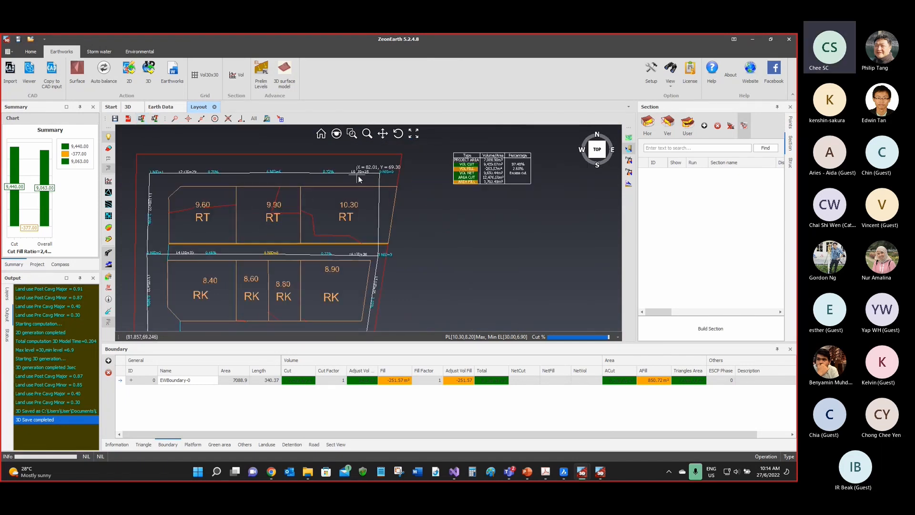
scroll(401, 157, "down", 2)
scroll(400, 160, "up", 1)
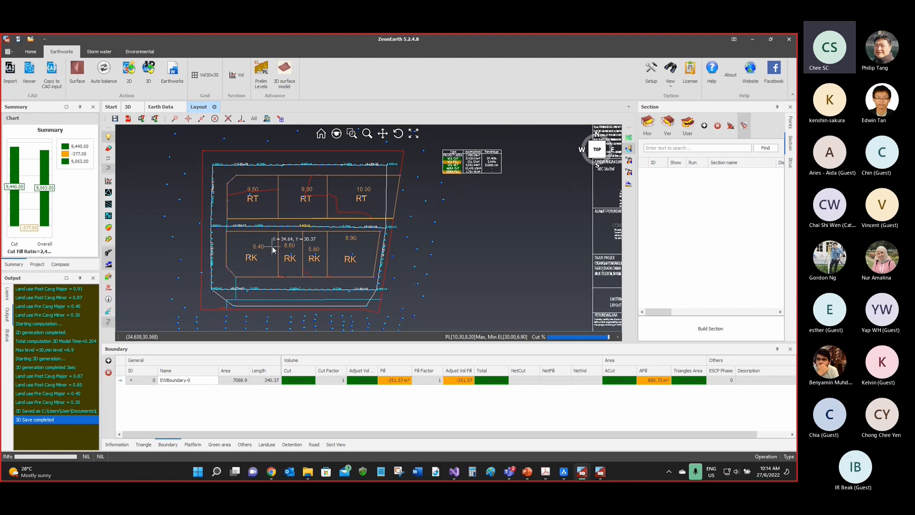
scroll(273, 248, "down", 2)
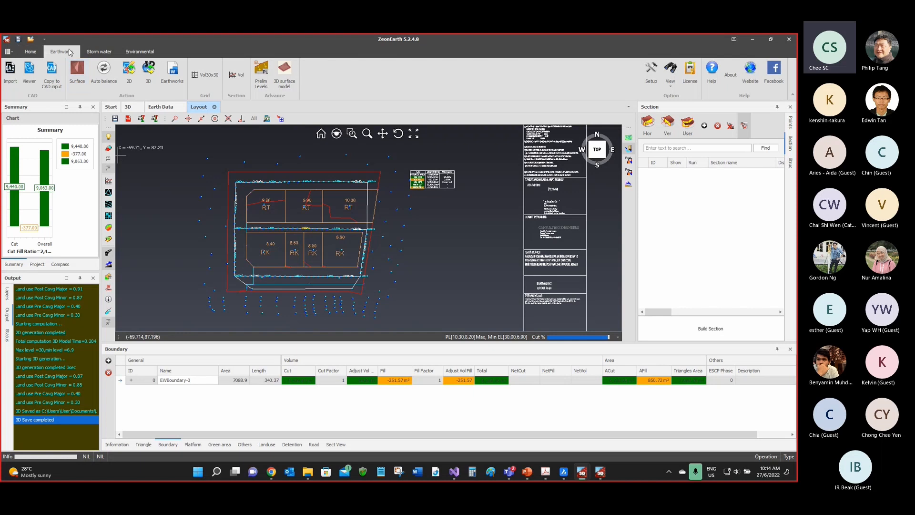
Step: Switch to the storm water functions and display the post-development, followed by the pre-development land use shading on the layout
left_click(102, 50)
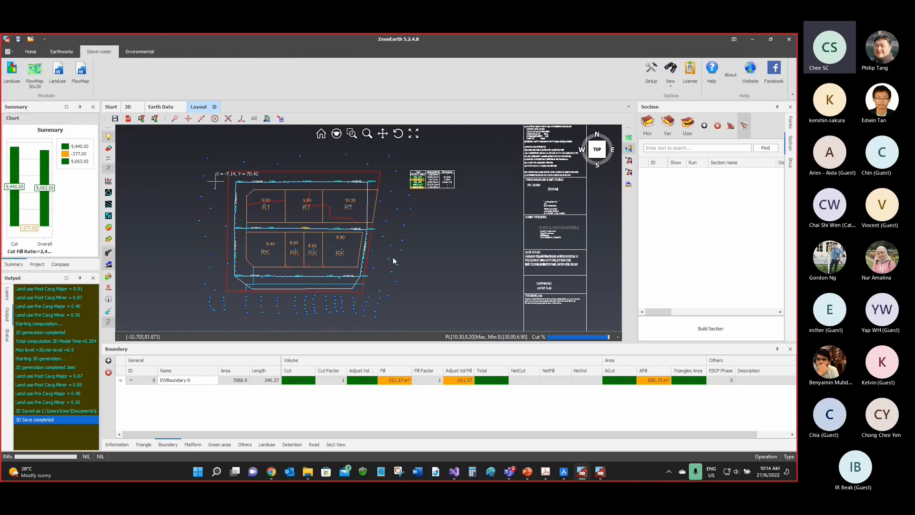
left_click(629, 162)
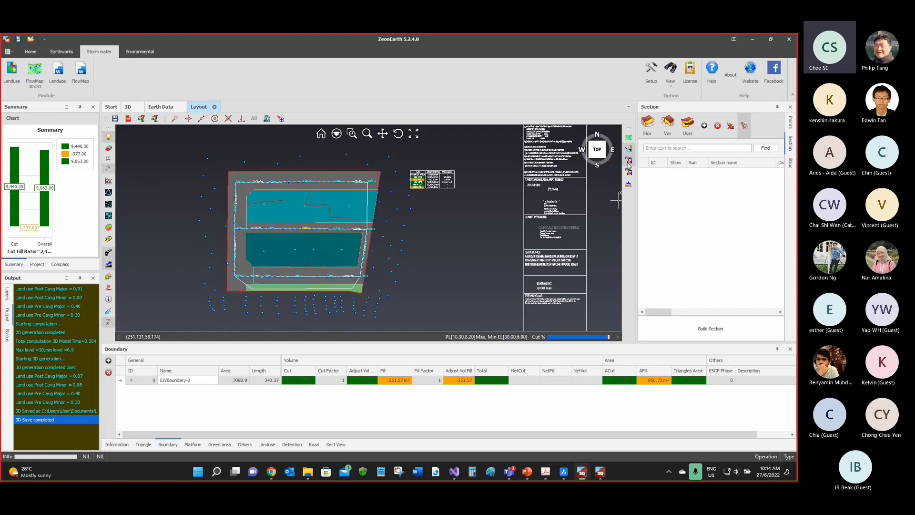
left_click(630, 171)
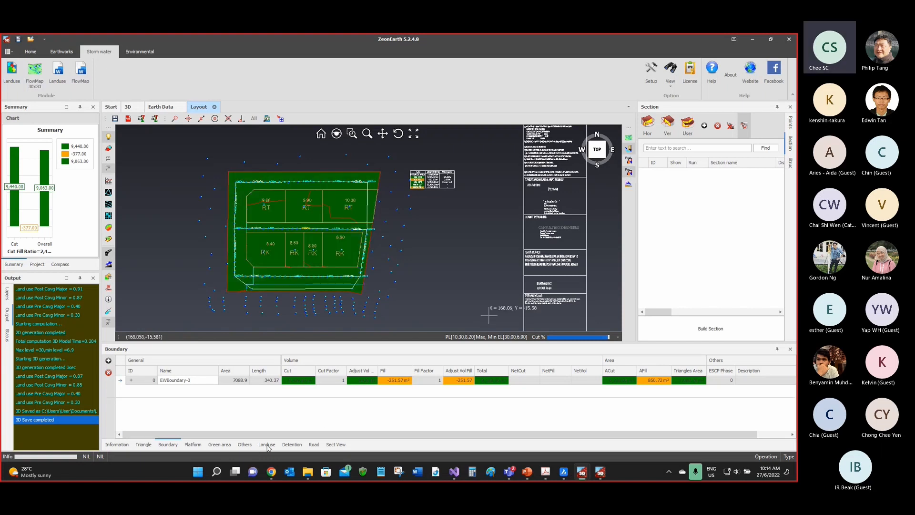
Step: Compare the Post and Pre land use tables, including their Cavg Major, Cavg Minor and impervious percentages
left_click(266, 444)
left_click(114, 360)
left_click(126, 361)
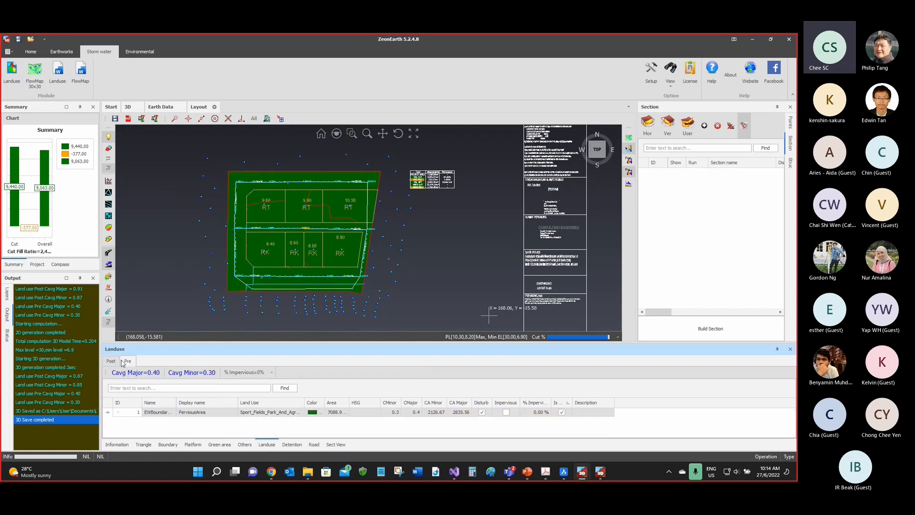
left_click(117, 362)
left_click(126, 362)
left_click(117, 362)
left_click(126, 361)
left_click(116, 362)
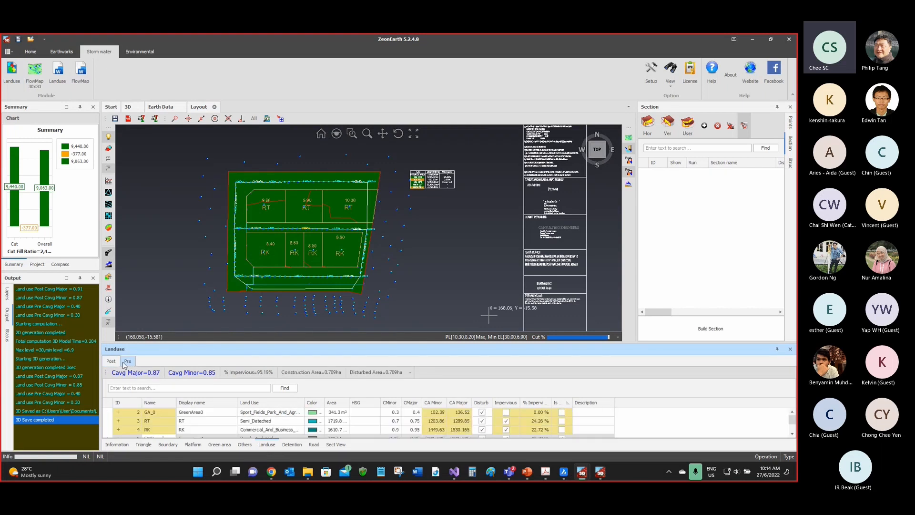
left_click(126, 362)
left_click(114, 362)
left_click(127, 362)
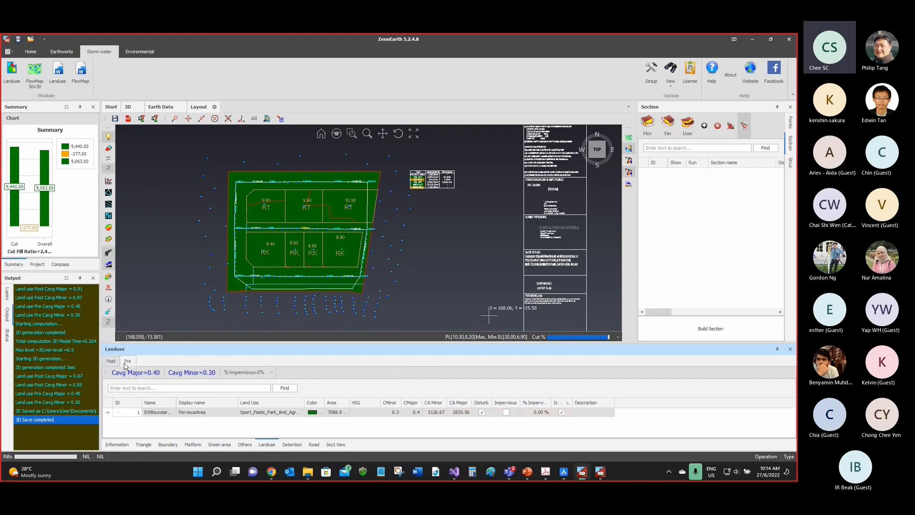
left_click(116, 362)
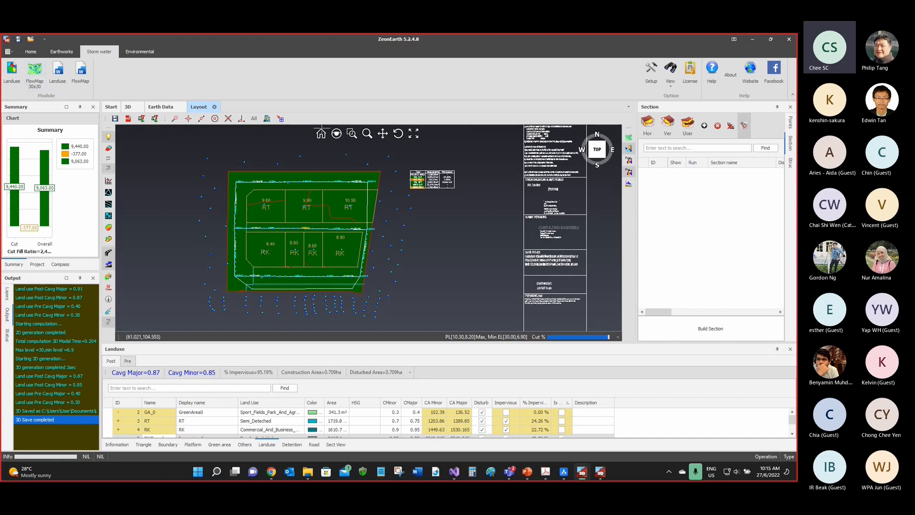
Step: Set the DB Data horizontal and vertical intervals to 10 in the project setup
left_click(452, 183)
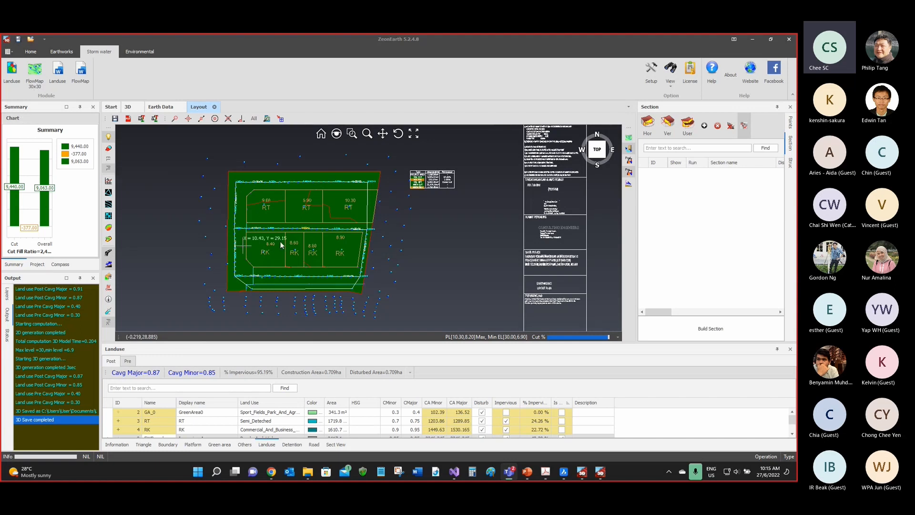
scroll(297, 237, "up", 2)
scroll(298, 236, "down", 2)
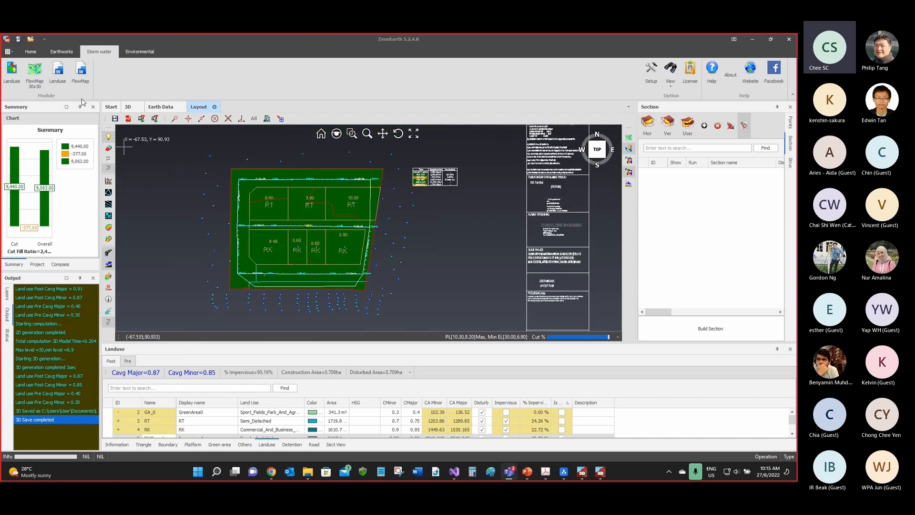
left_click(34, 90)
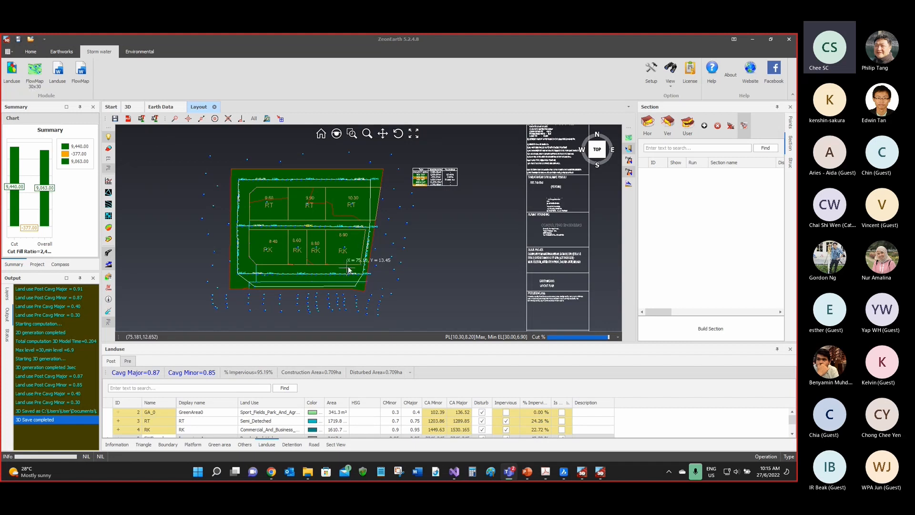
left_click(652, 74)
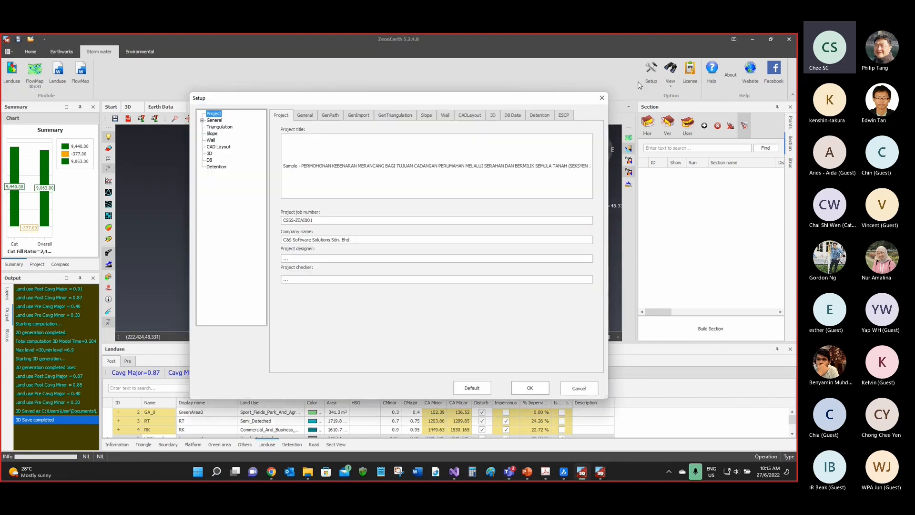
left_click(512, 115)
left_click(444, 166)
left_click(441, 173)
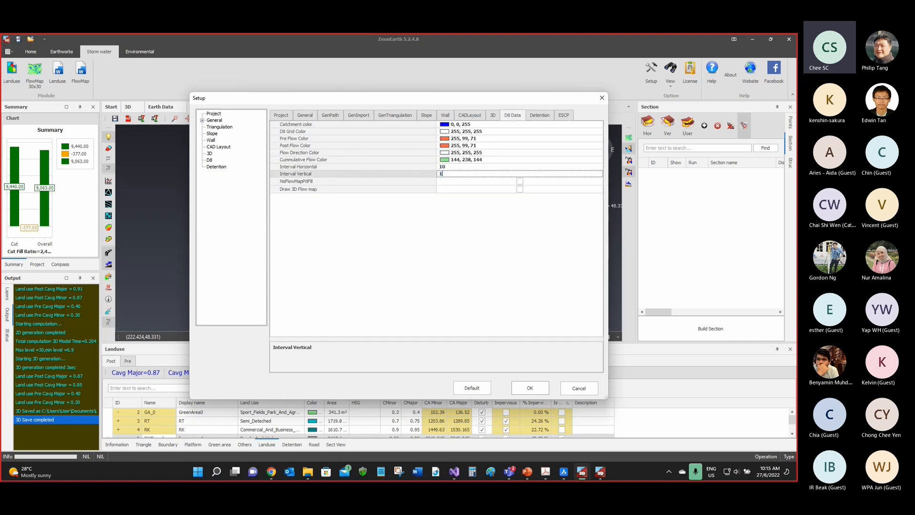
type("0")
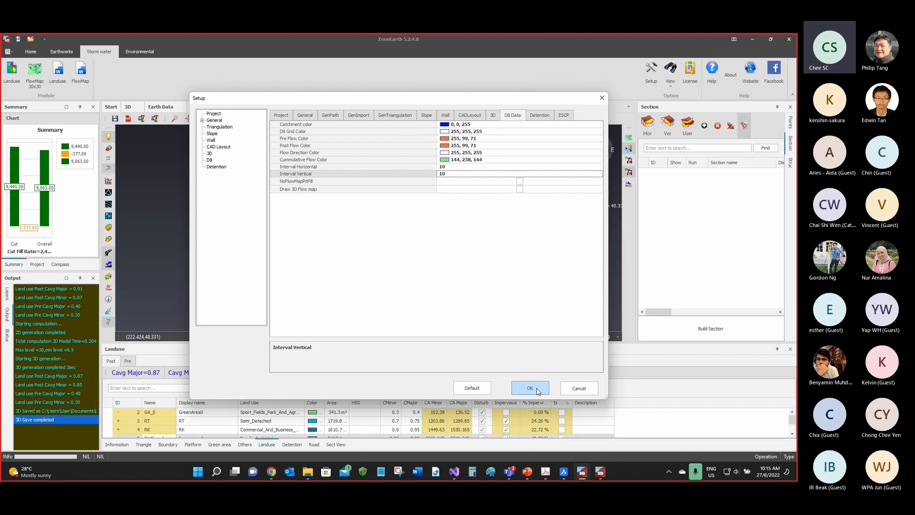
left_click(537, 392)
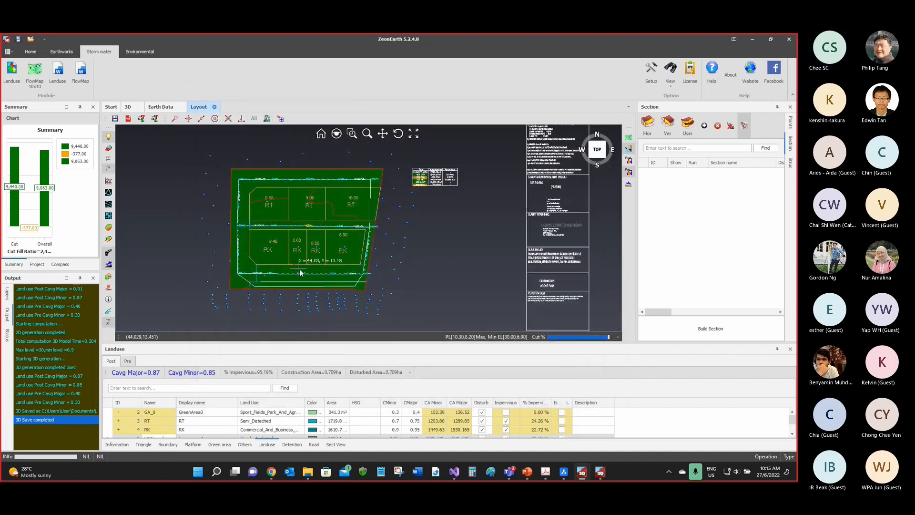
Step: Generate the 10x10 flow map and examine the flow grid over the site
left_click(36, 78)
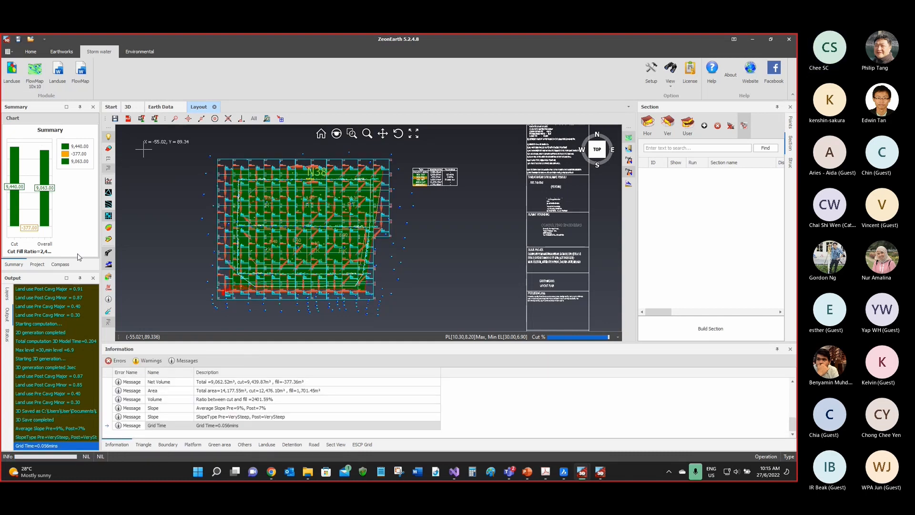
scroll(239, 212, "up", 4)
scroll(266, 214, "down", 4)
scroll(270, 179, "up", 4)
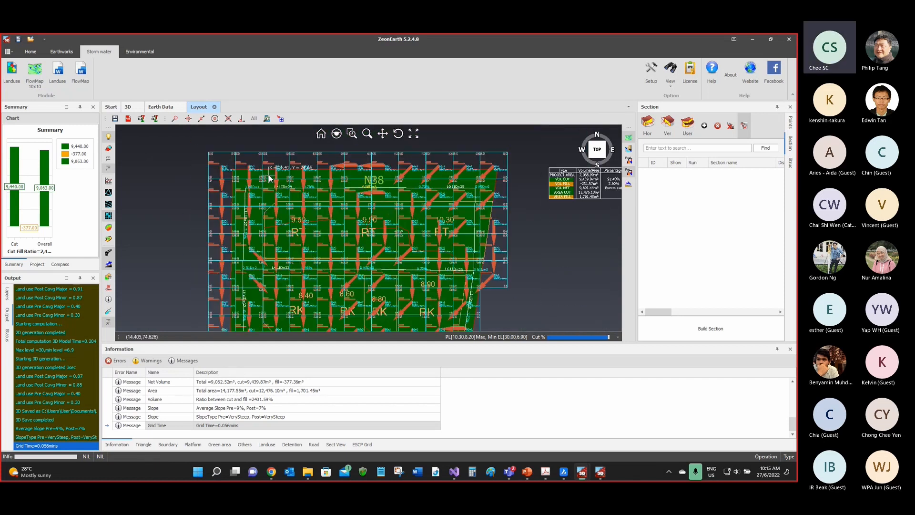
scroll(315, 180, "down", 2)
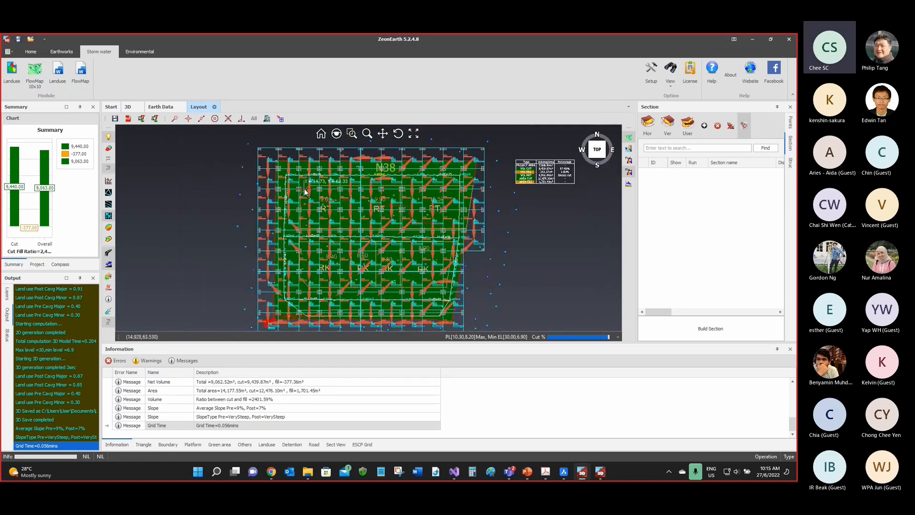
Step: Hide the grid and the pre-development land use shading so only the pre-development flow arrows overlay the layout
left_click(630, 173)
left_click(630, 173)
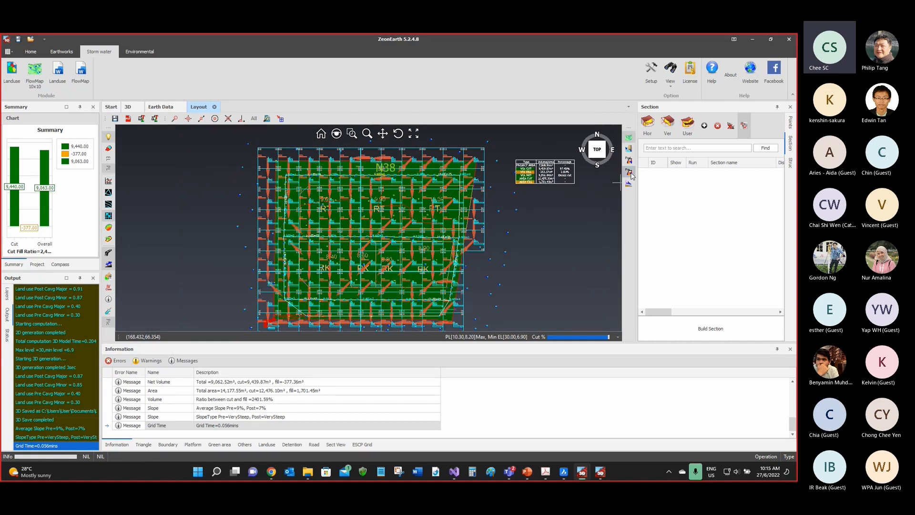
left_click(109, 216)
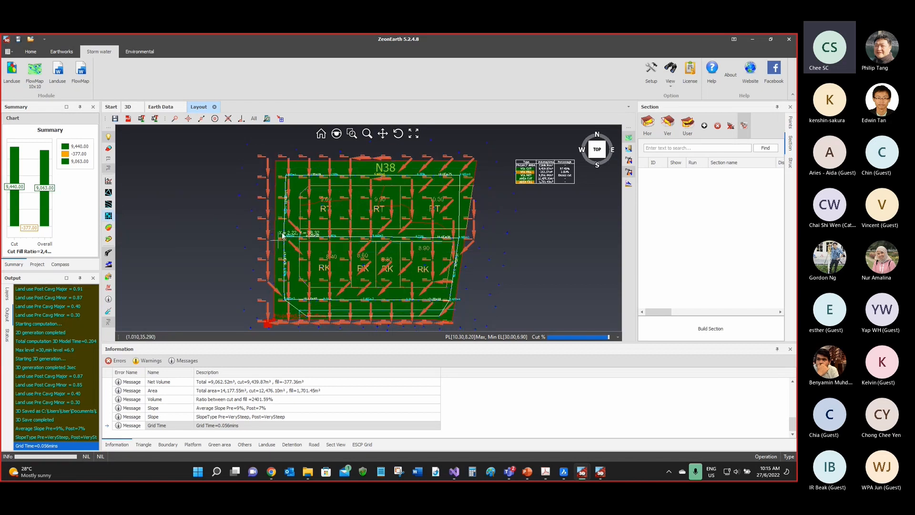
scroll(339, 169, "up", 3)
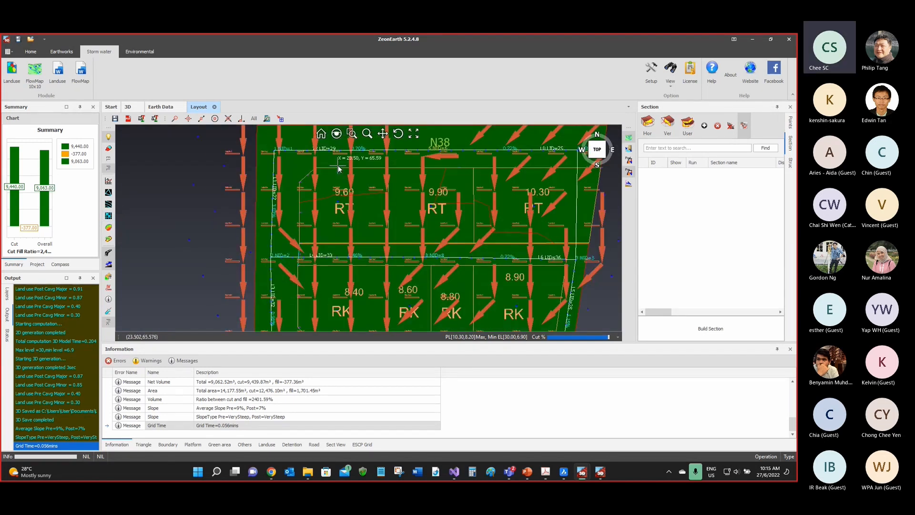
scroll(339, 168, "down", 3)
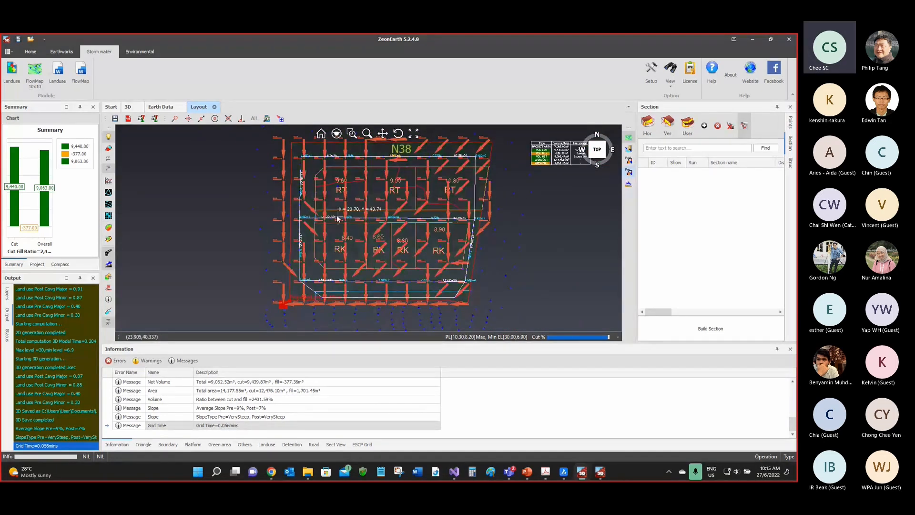
scroll(337, 217, "up", 2)
scroll(336, 230, "down", 2)
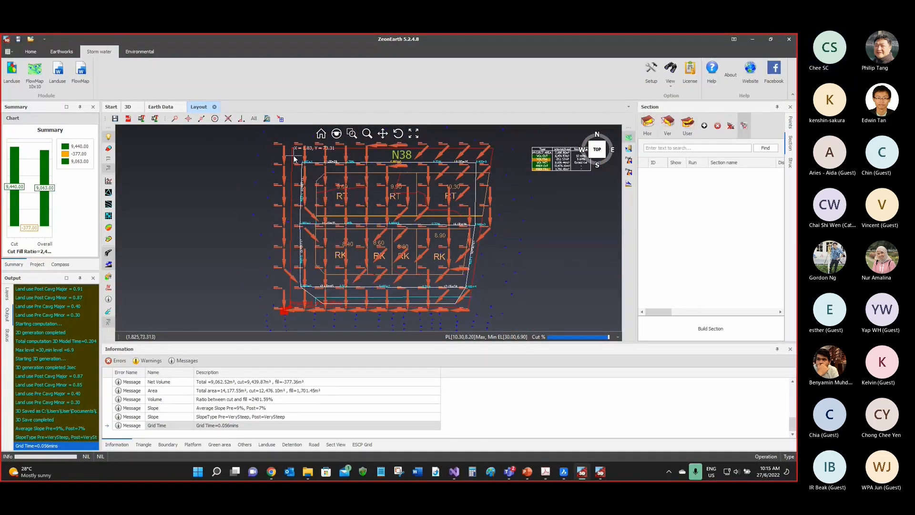
Step: Examine the pre-development flow directions across the site down to the proposed pre outflow point
scroll(294, 159, "up", 1)
scroll(286, 196, "up", 1)
scroll(285, 204, "down", 2)
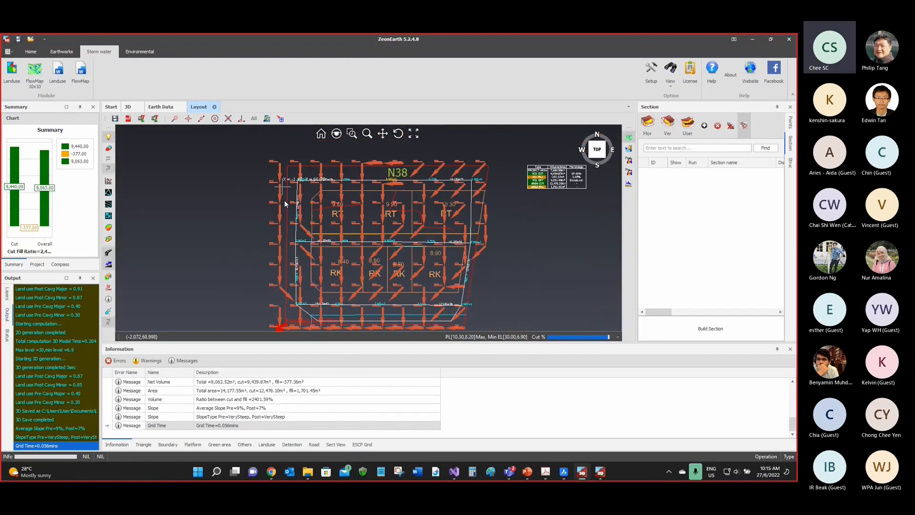
scroll(291, 243, "down", 2)
scroll(297, 276, "up", 2)
scroll(300, 285, "down", 1)
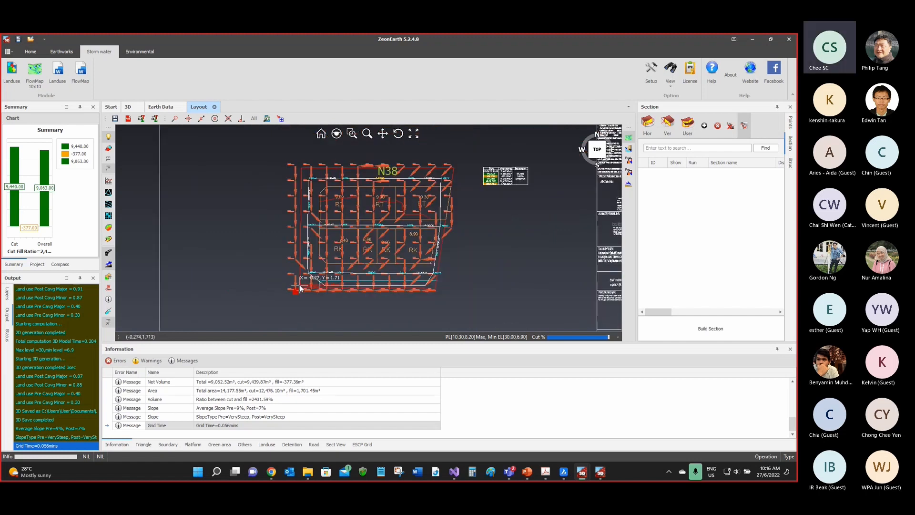
scroll(299, 285, "up", 2)
scroll(297, 286, "up", 2)
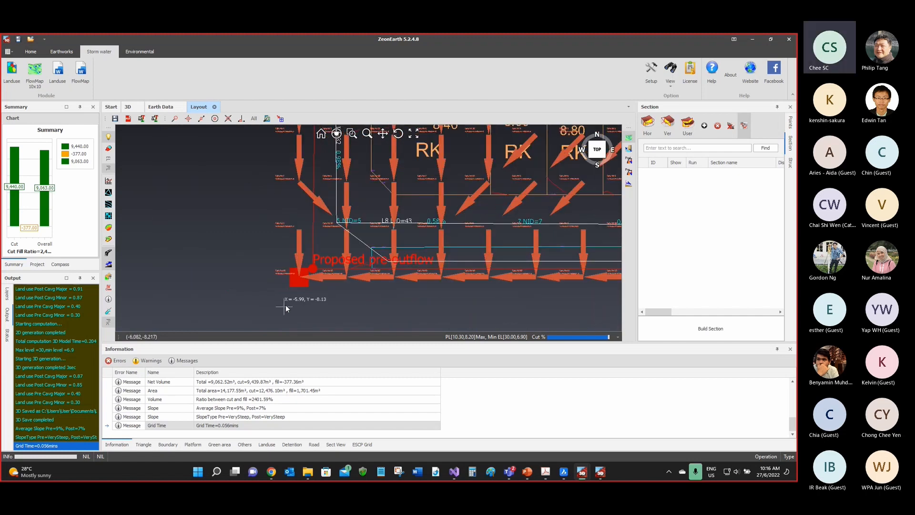
middle_click(303, 274)
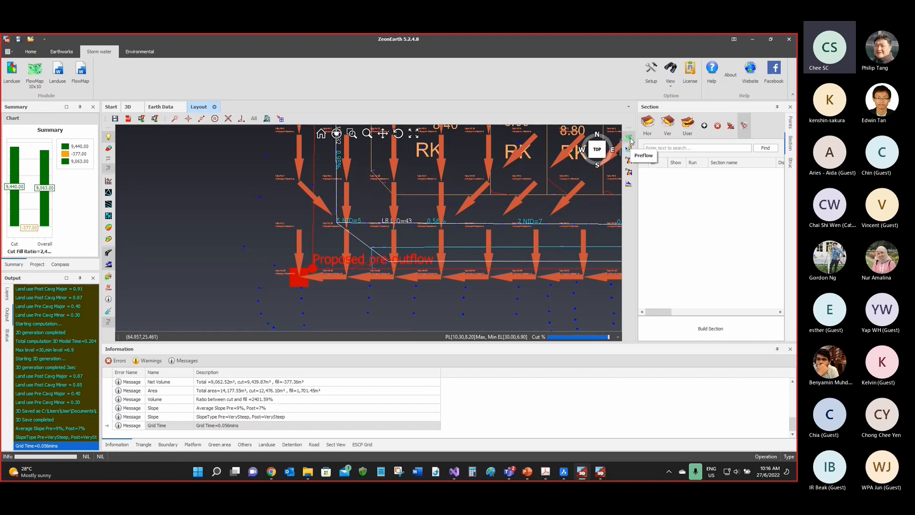
Step: Switch the layout from pre-development to post-development flow and examine the arrows and the proposed post outflow point
left_click(629, 139)
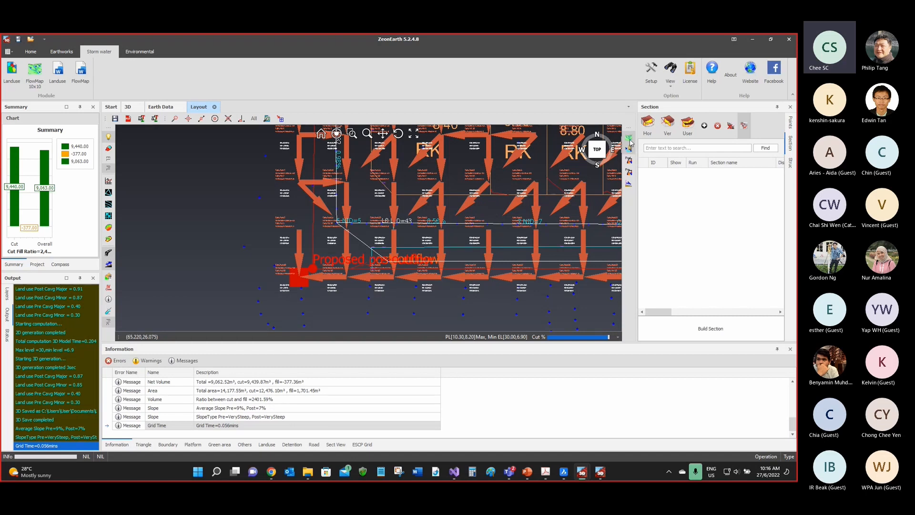
scroll(379, 208, "down", 4)
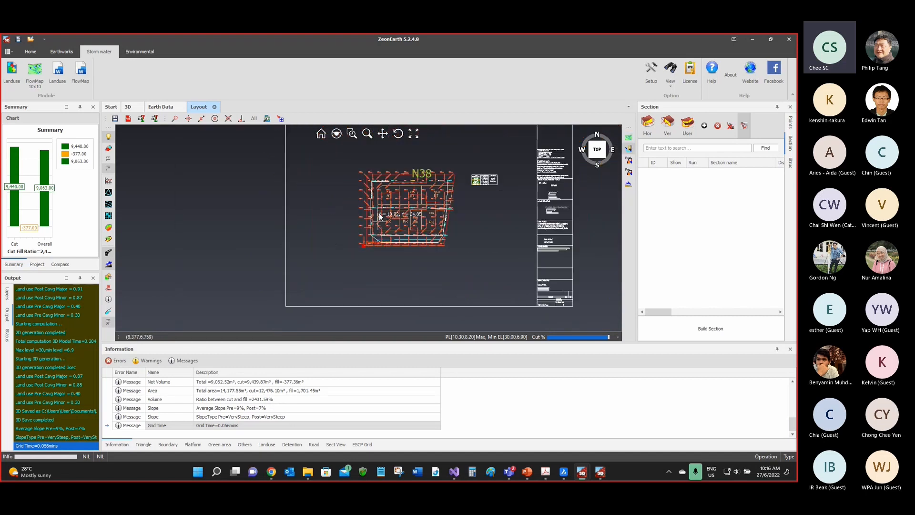
scroll(401, 200, "up", 1)
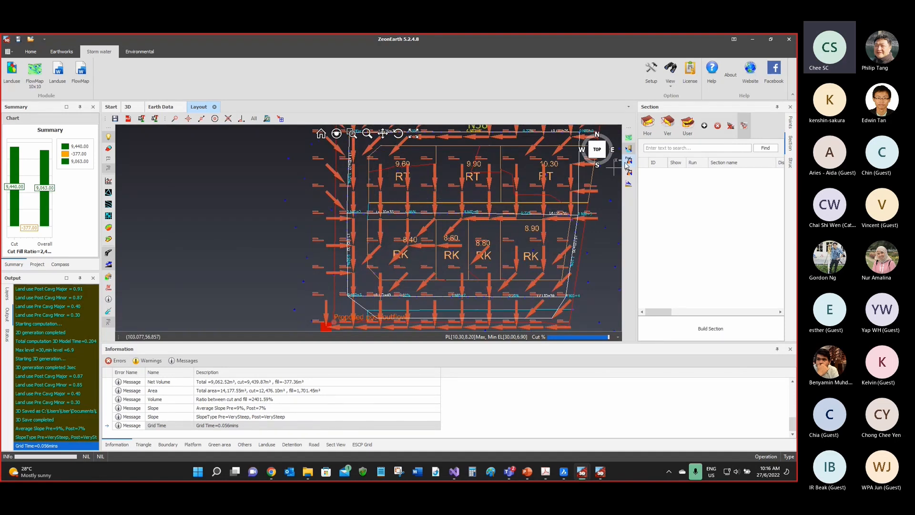
Step: Compare the pre-development and post-development flow arrows once more, and hide both flow overlays from the layout
left_click(629, 138)
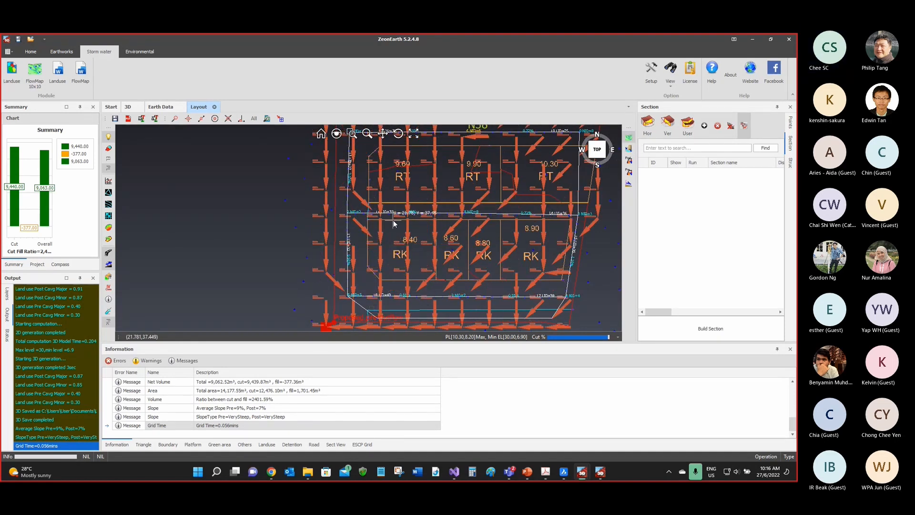
left_click(627, 149)
scroll(492, 207, "down", 1)
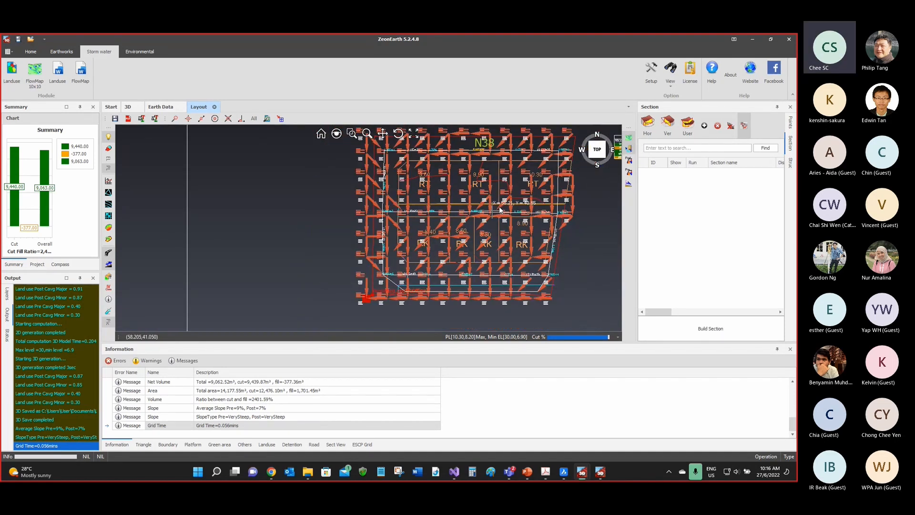
left_click(628, 148)
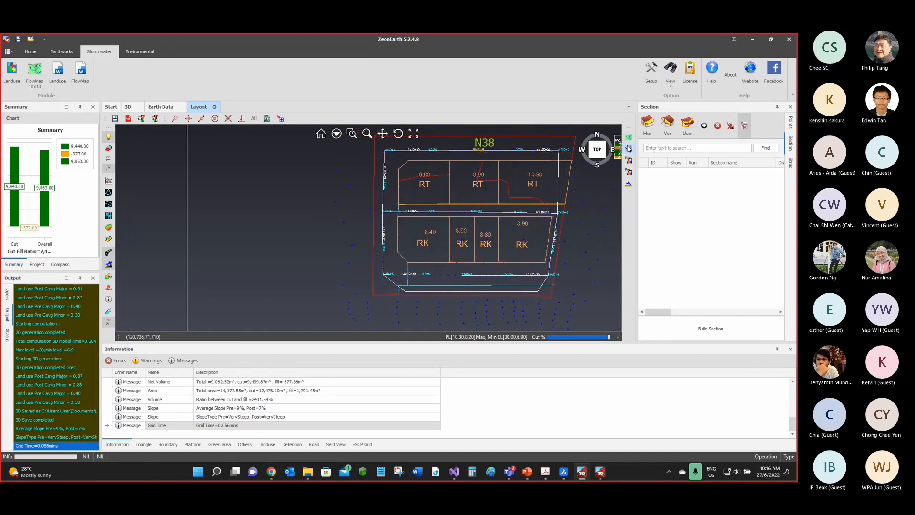
Step: Show the flow arrows and outflow point over the site layout again
left_click(629, 139)
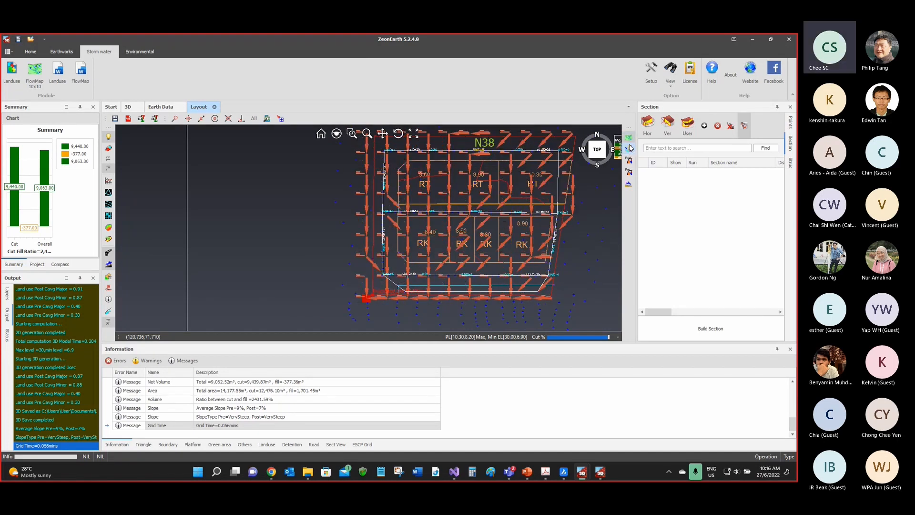
scroll(367, 274, "down", 2)
scroll(367, 274, "up", 3)
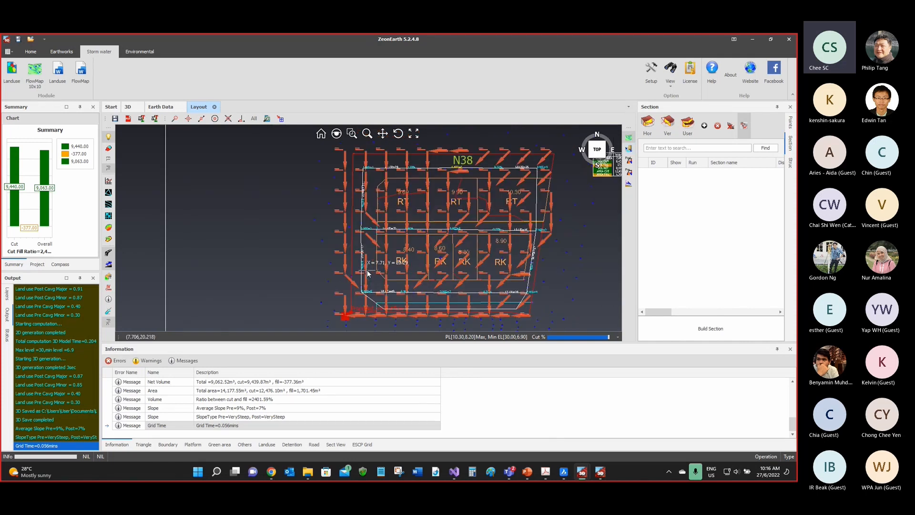
Step: Generate the land use analysis report, read through its project summary and post-development stormwater data, and close it to return to the layout
left_click(58, 74)
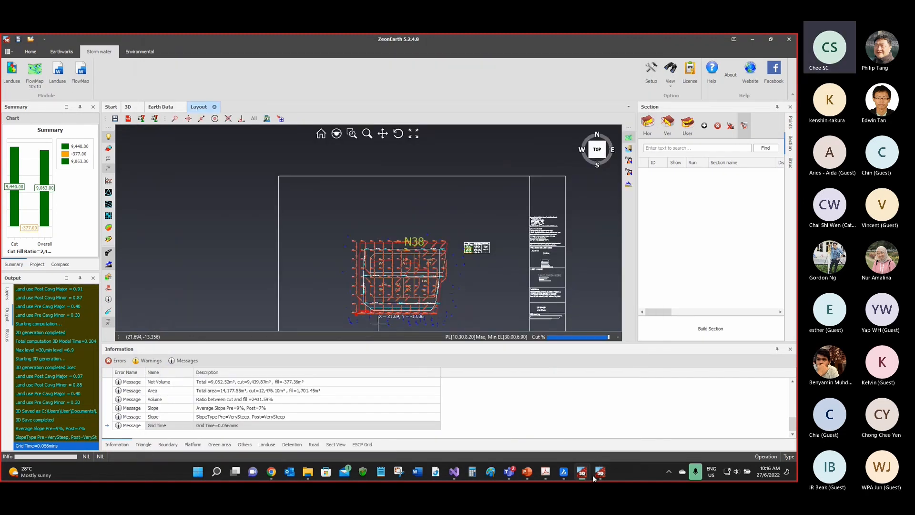
left_click(621, 391)
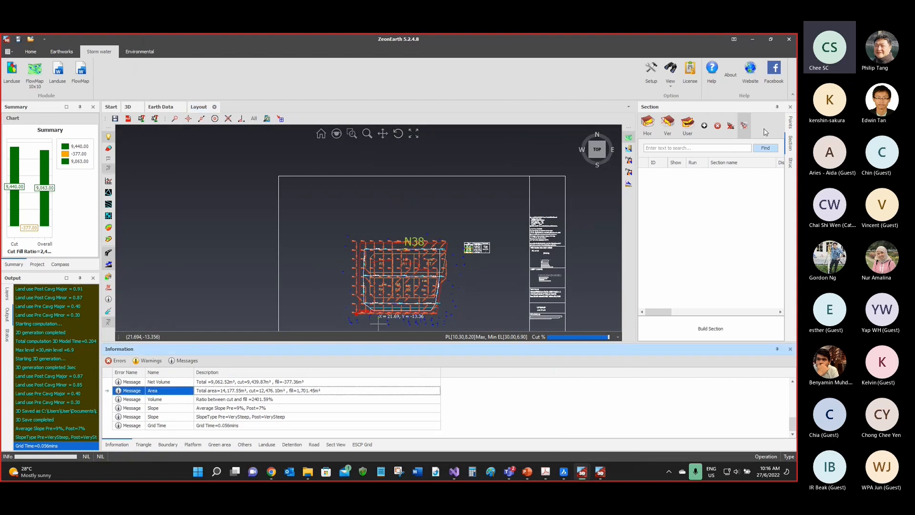
left_click(751, 39)
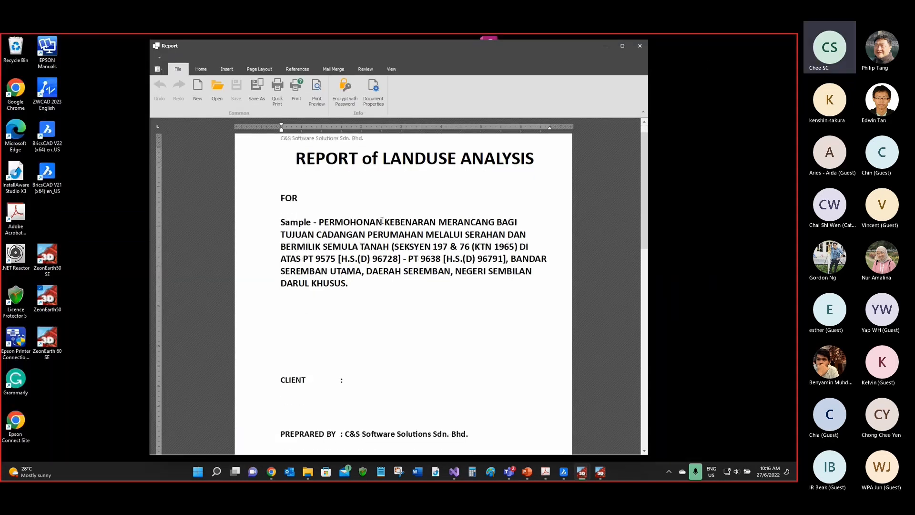
scroll(390, 259, "down", 10)
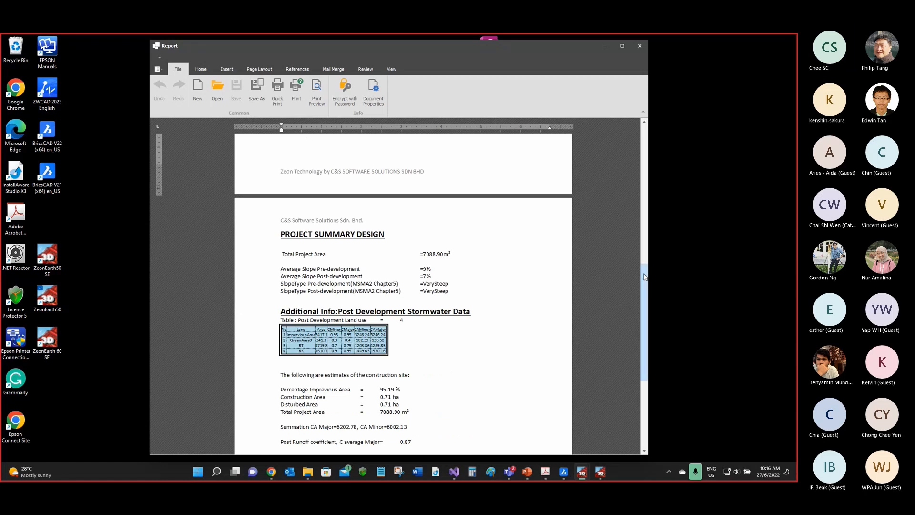
scroll(618, 211, "down", 4)
scroll(627, 376, "up", 14)
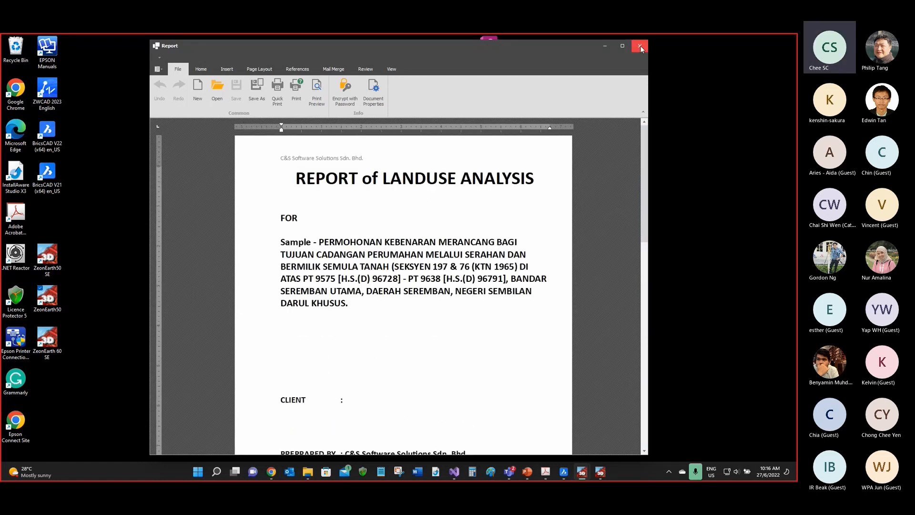
left_click(640, 45)
mouse_move(580, 476)
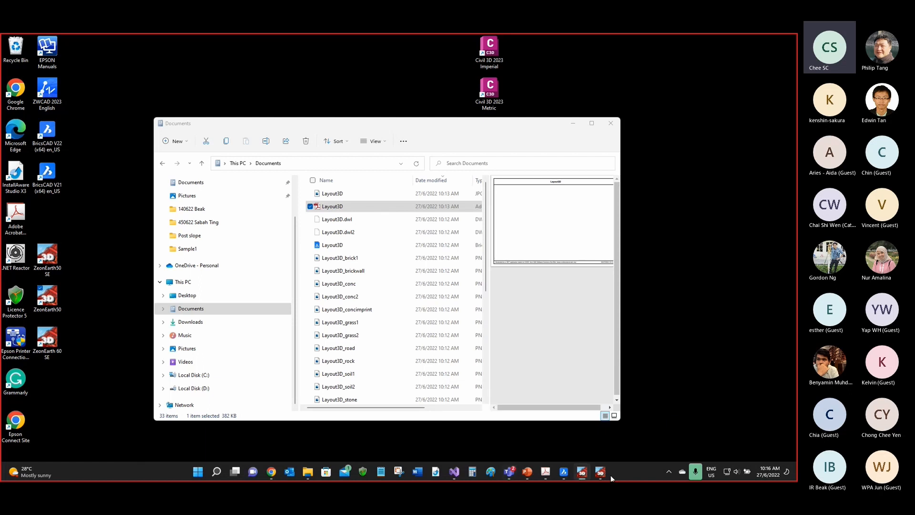
left_click(591, 415)
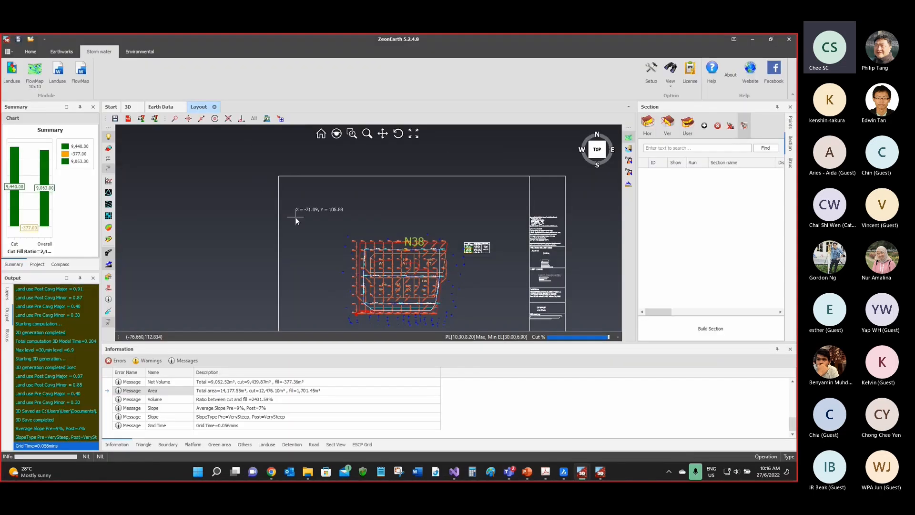
Step: Run the environmental slope classification on the existing ground
scroll(282, 224, "up", 1)
left_click(133, 51)
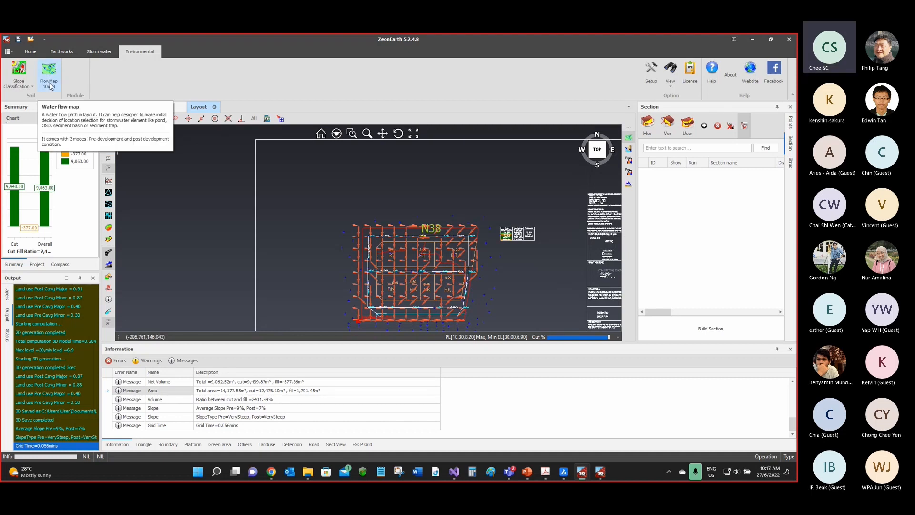
left_click(97, 52)
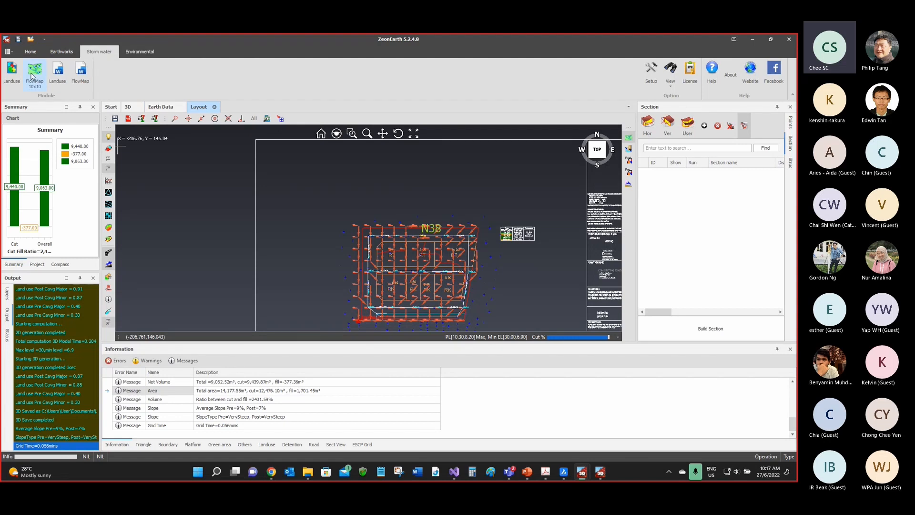
left_click(123, 53)
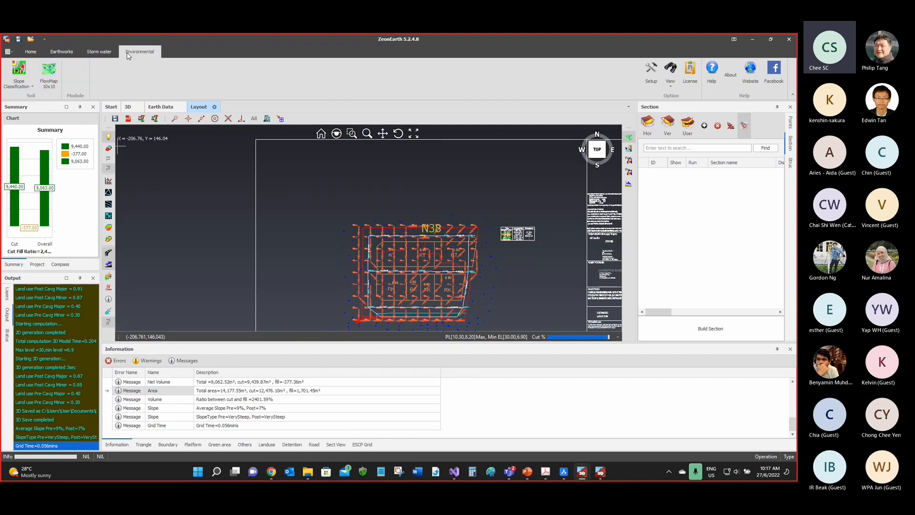
left_click(22, 87)
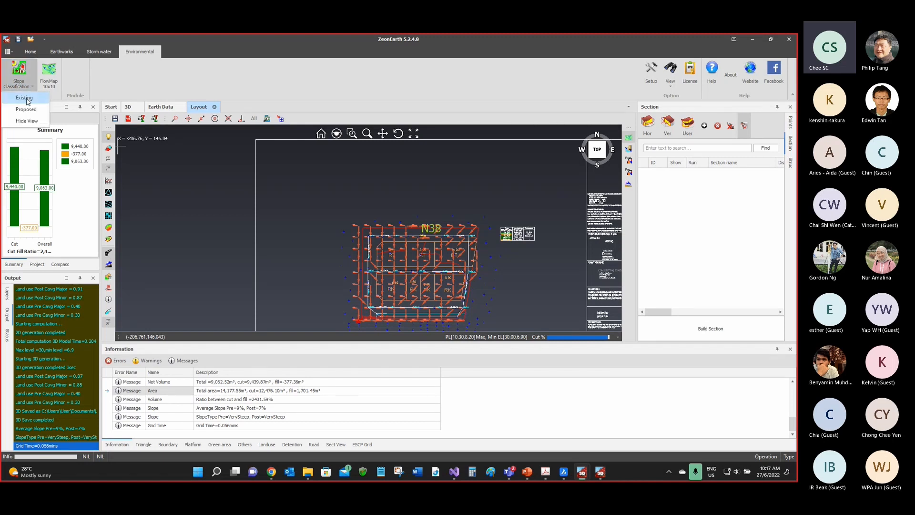
left_click(25, 98)
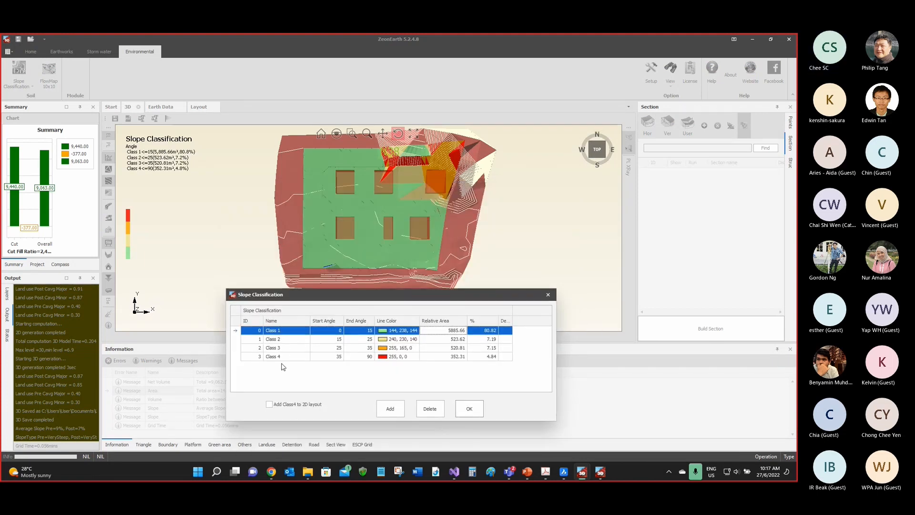
Step: Review the angle ranges, colours, relative areas and percentages of slope Class 1 to Class 4 for the existing ground
left_click(286, 338)
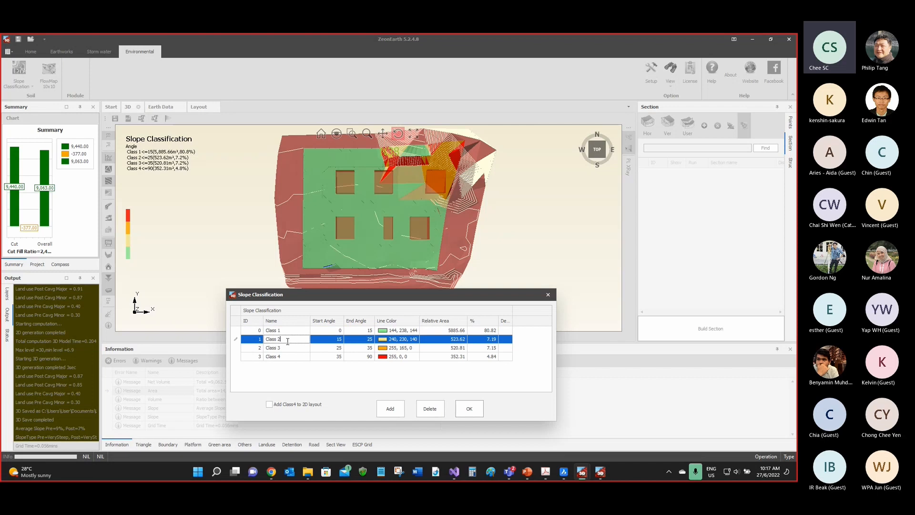
left_click(288, 347)
left_click(287, 356)
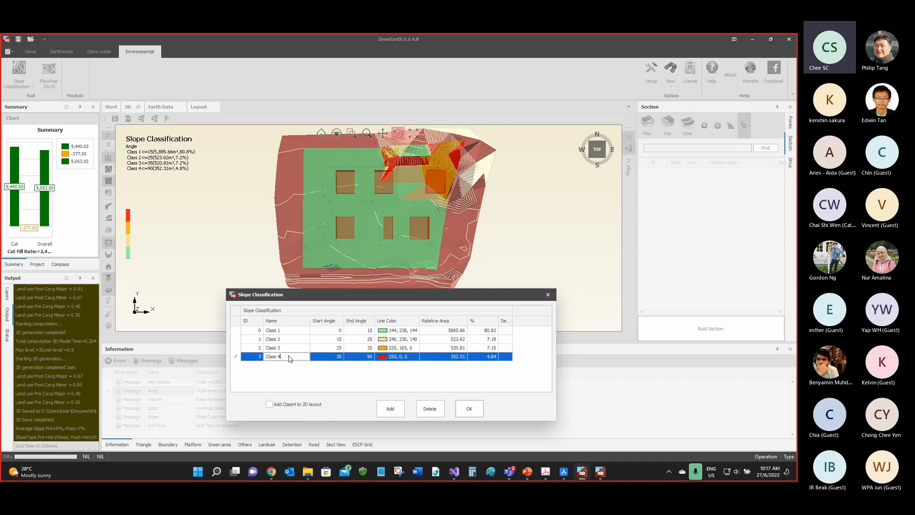
left_click(287, 348)
left_click(286, 333)
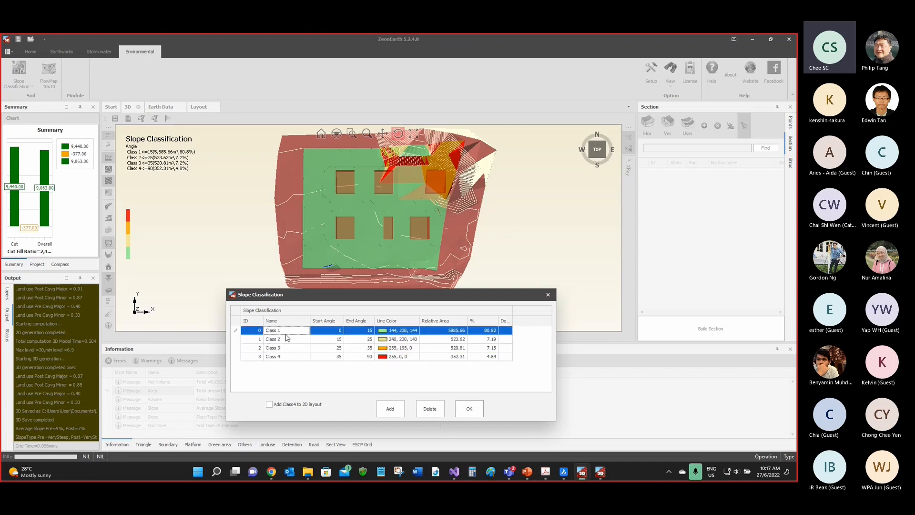
left_click(253, 347)
left_click(252, 356)
left_click(253, 349)
left_click(253, 357)
left_click(253, 348)
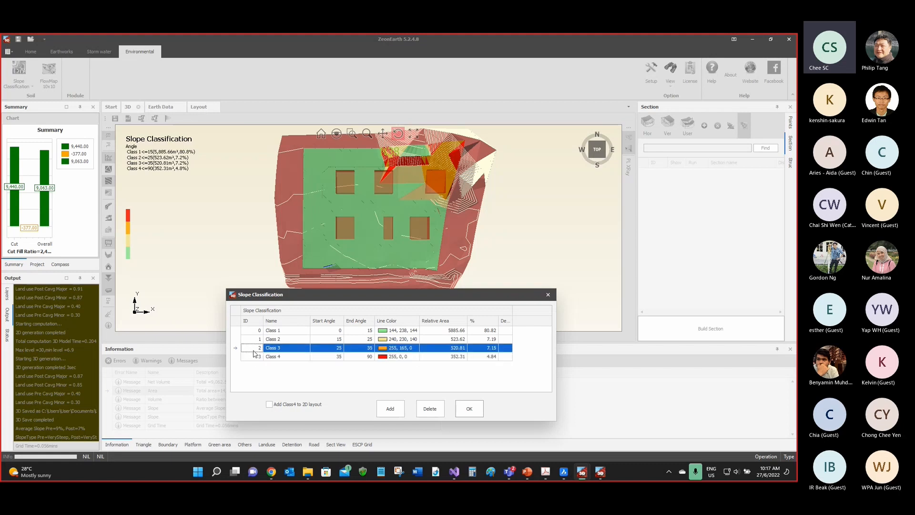
left_click(252, 356)
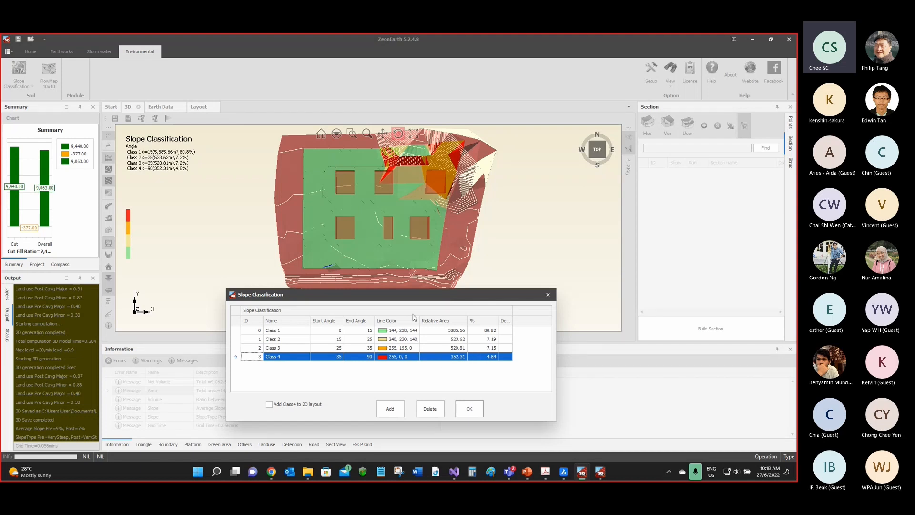
left_click_drag(407, 298, 409, 310)
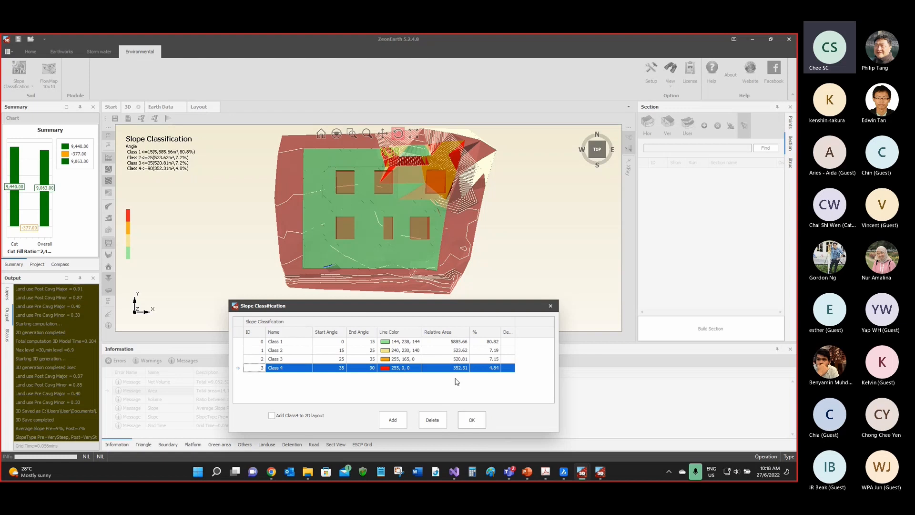
Step: Accept the existing slope classification and hide the contour lines so the coloured slope classes show clearly on the 3D model
left_click(471, 420)
scroll(352, 175, "up", 3)
scroll(352, 175, "down", 3)
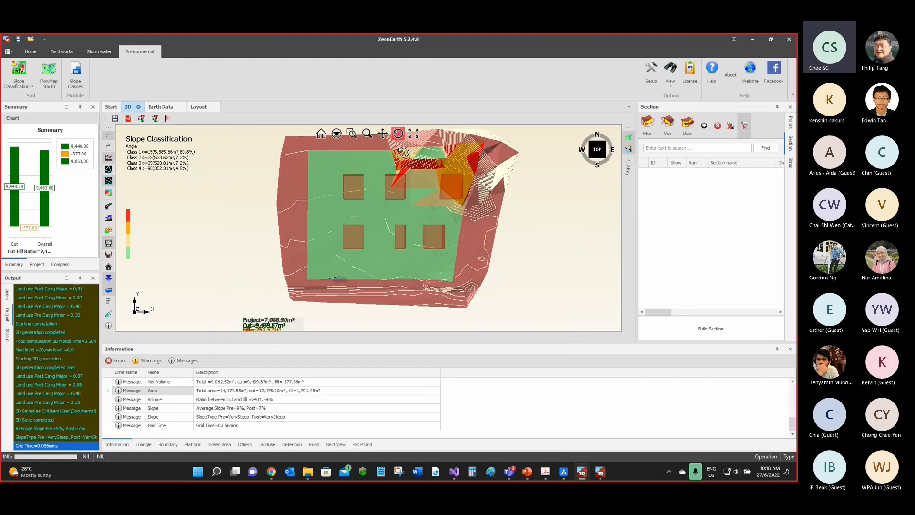
scroll(402, 152, "up", 3)
left_click(109, 181)
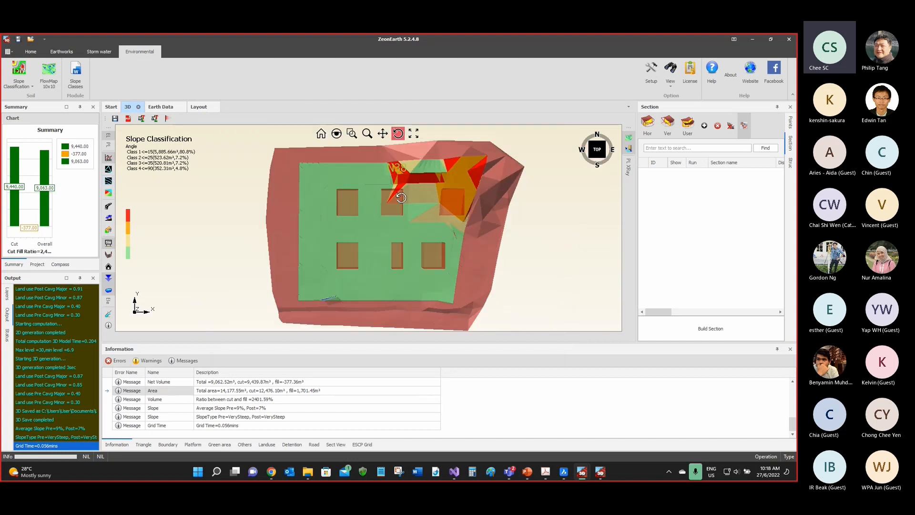
scroll(353, 200, "down", 3)
Step: Run the slope classification on the proposed ground and move its class table clear of the model
left_click(26, 90)
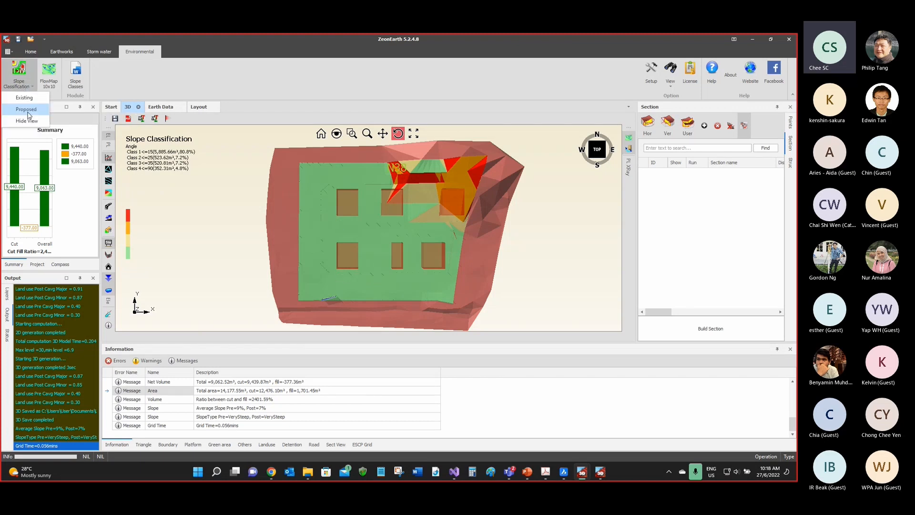
left_click(25, 109)
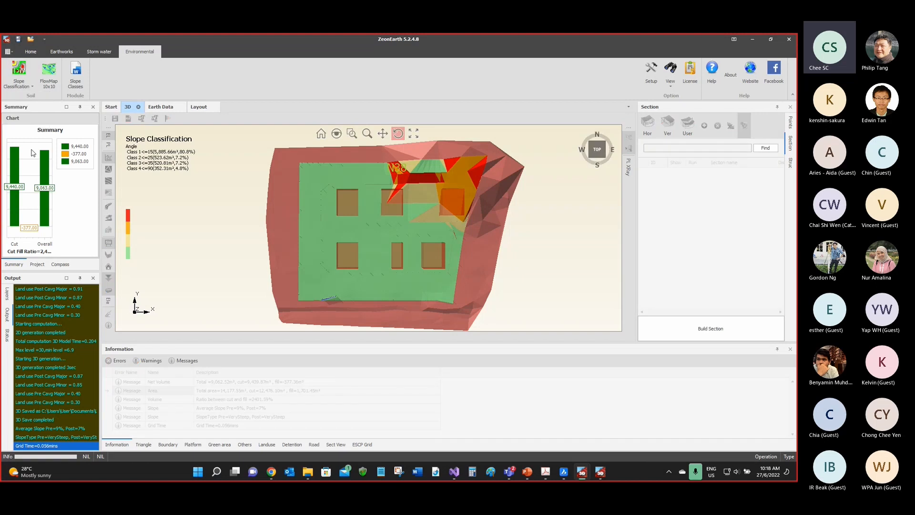
left_click_drag(386, 191, 369, 286)
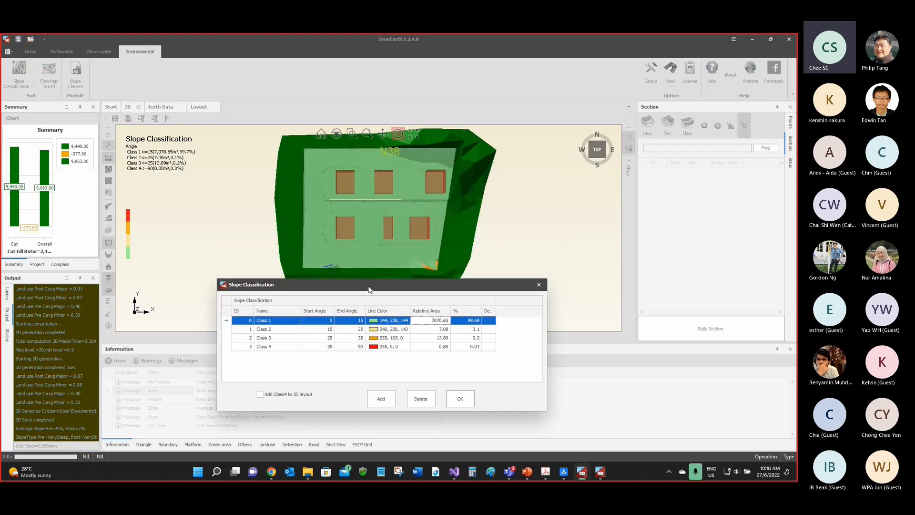
Step: Close the slope classification table and hide the slope classification display on the 3D model
left_click(456, 395)
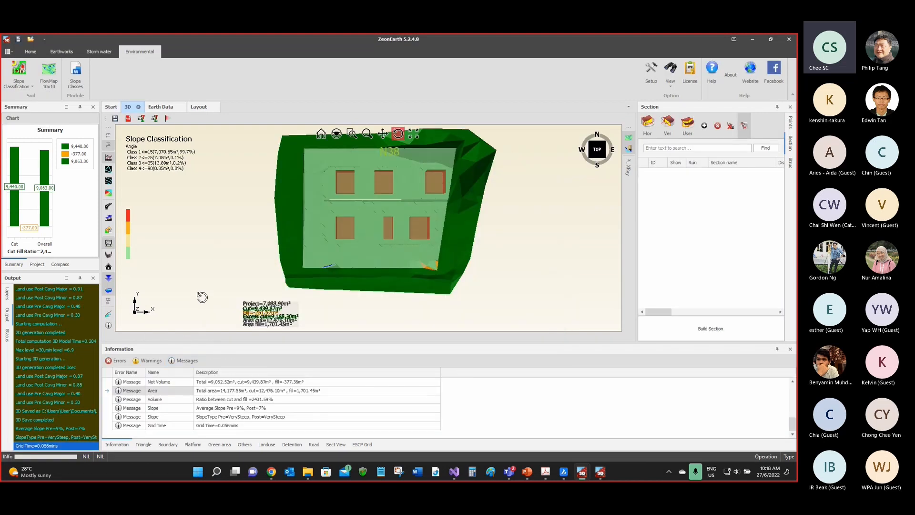
left_click(20, 80)
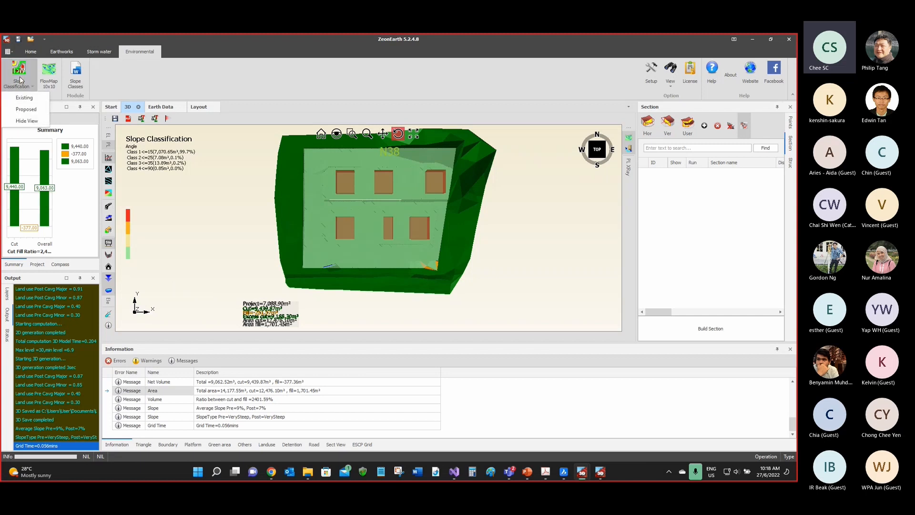
left_click(30, 122)
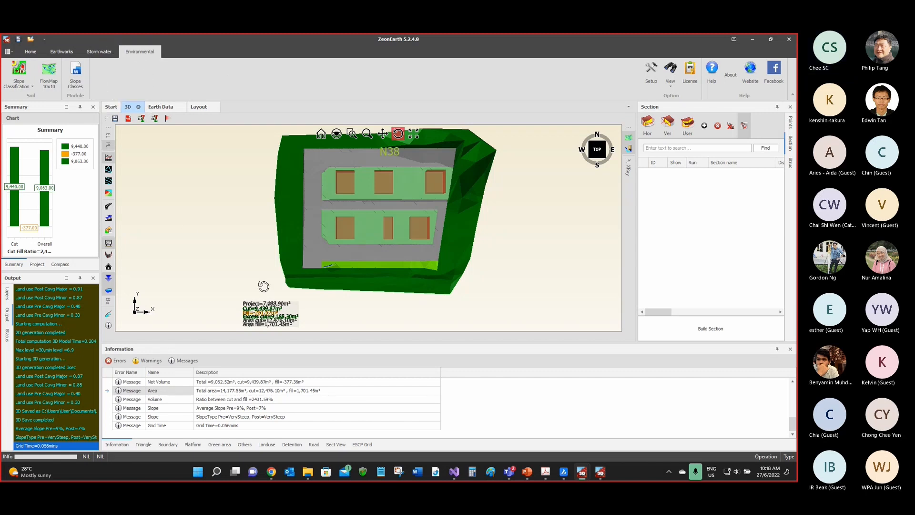
left_click(98, 52)
left_click(67, 51)
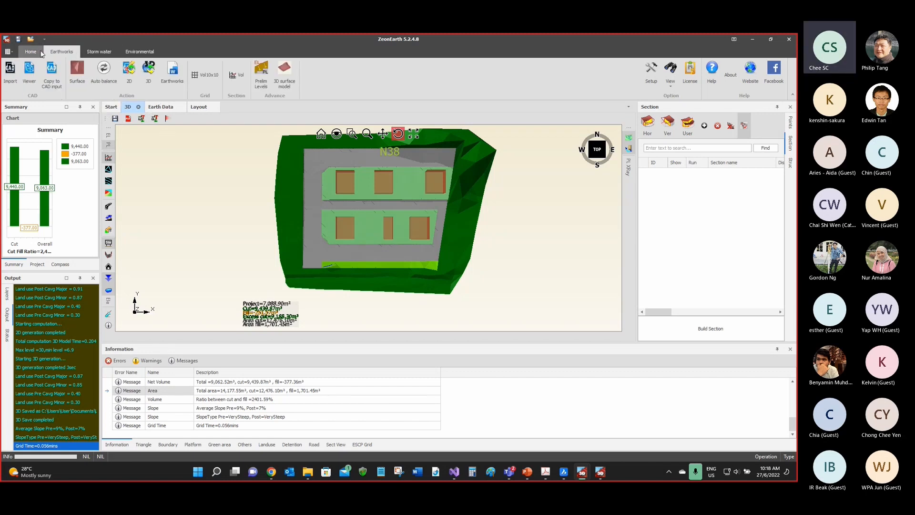
left_click(129, 55)
left_click(69, 52)
left_click_drag(396, 212, 362, 211)
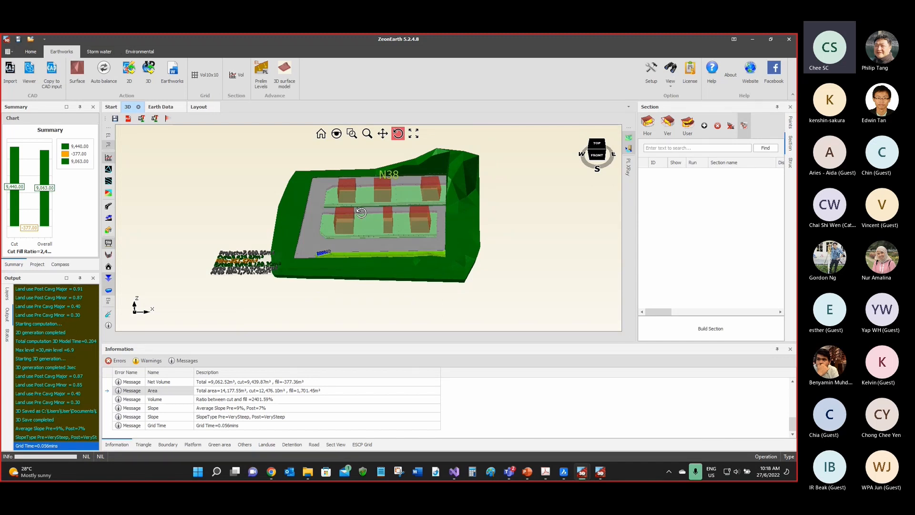
left_click_drag(362, 212, 367, 228)
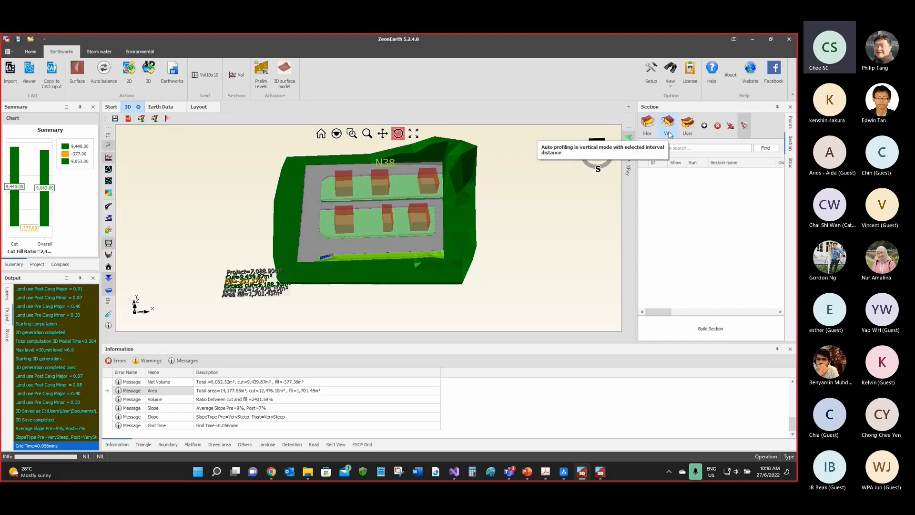
Step: Generate cross sections in a user-defined direction across the platform layout, accepting the default spacing of 10
left_click(790, 149)
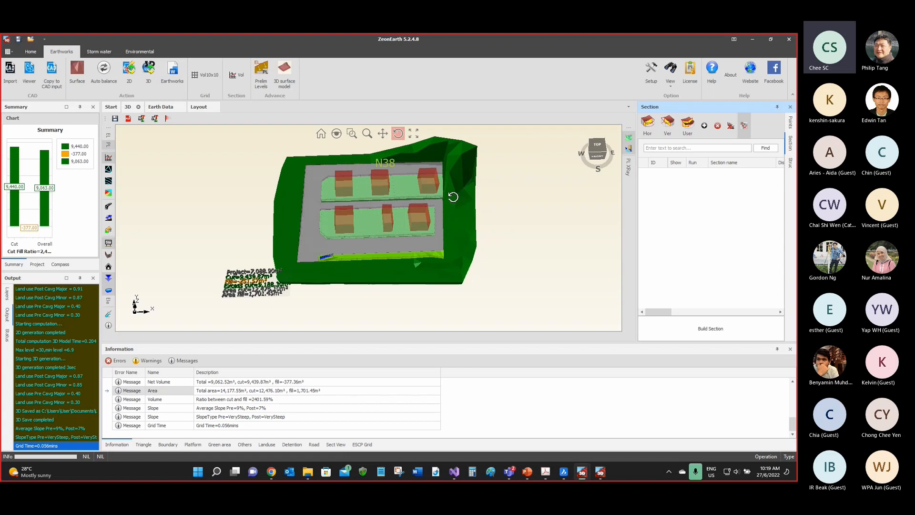
left_click(693, 131)
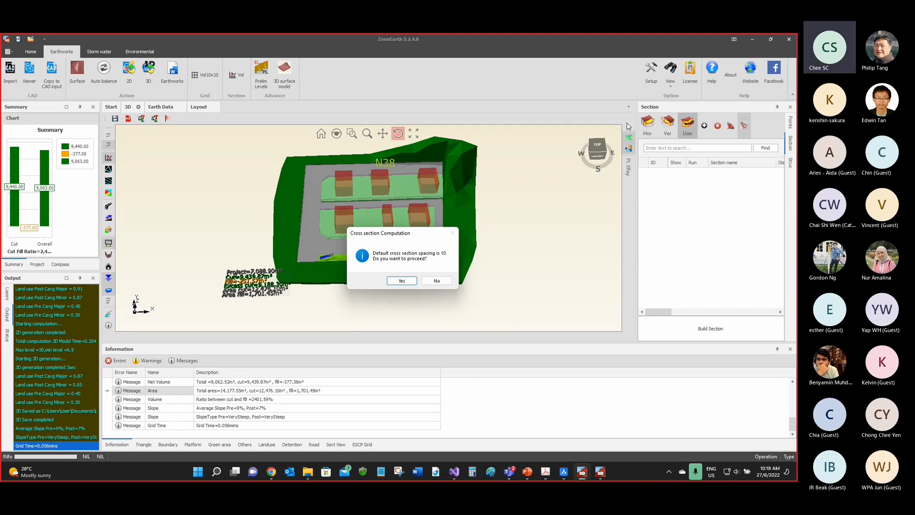
left_click(402, 281)
left_click(353, 275)
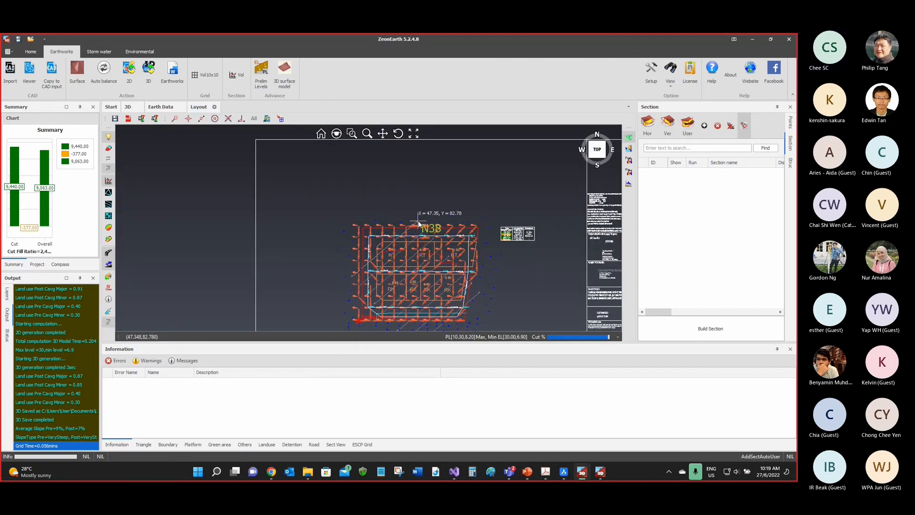
scroll(413, 238, "up", 5)
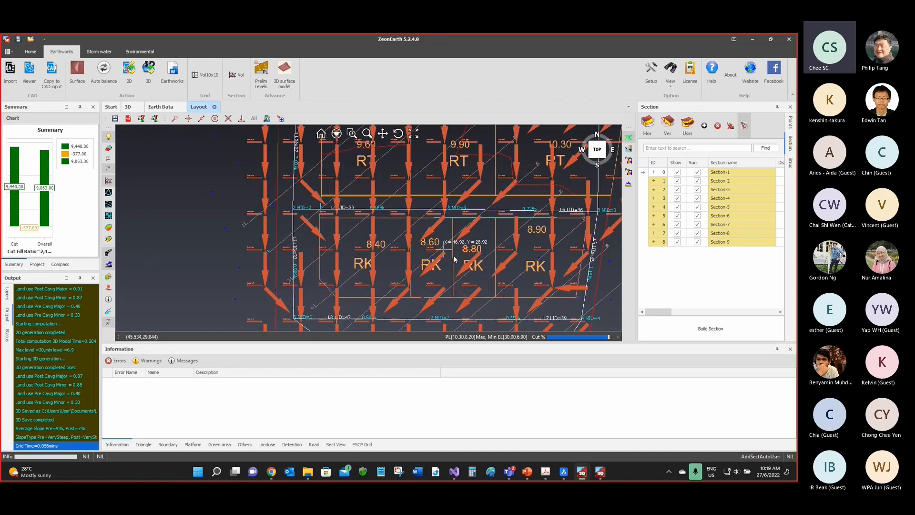
scroll(551, 276, "down", 1)
Step: Highlight individual sections from the list, ending with Section-4, to check where each one runs in the layout
left_click(727, 181)
left_click(726, 198)
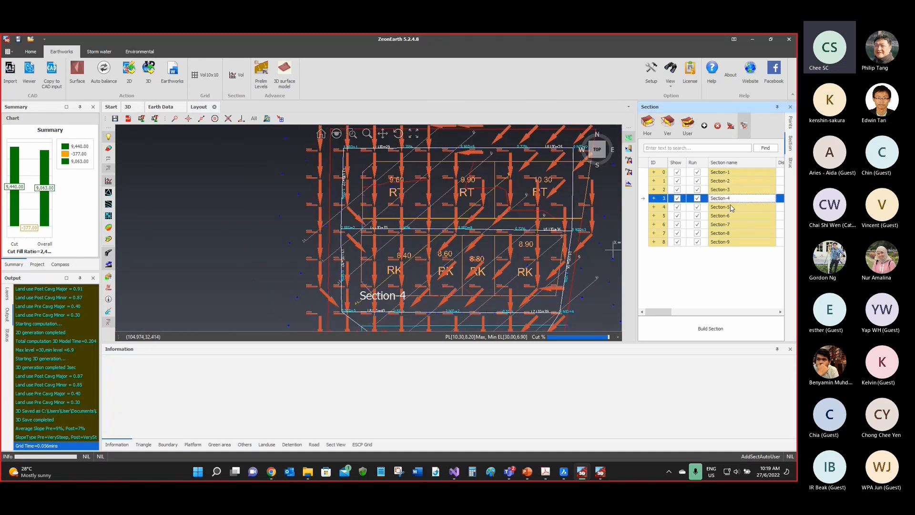
left_click(729, 207)
left_click(728, 226)
left_click(729, 233)
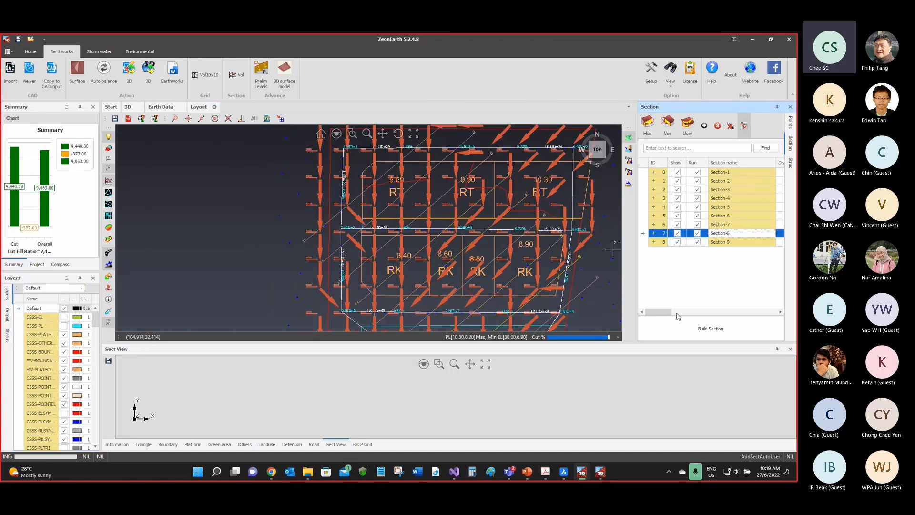
left_click(485, 365)
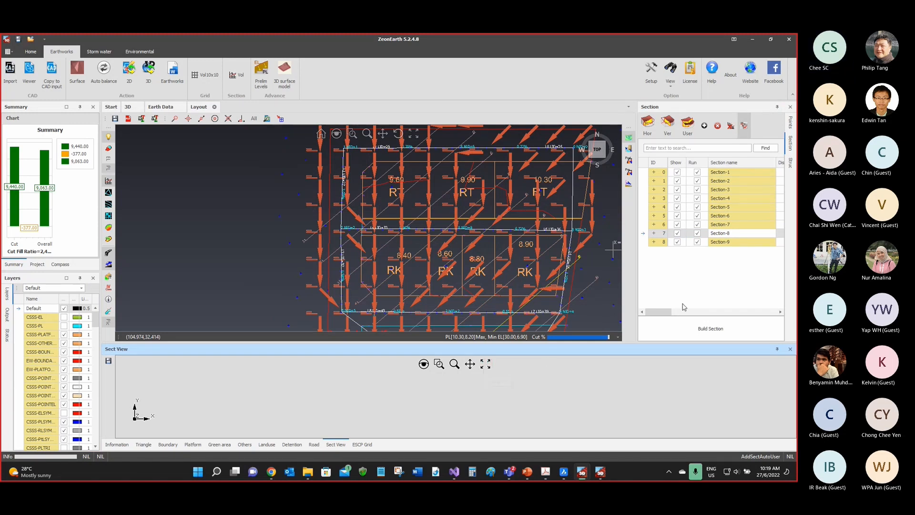
left_click(720, 199)
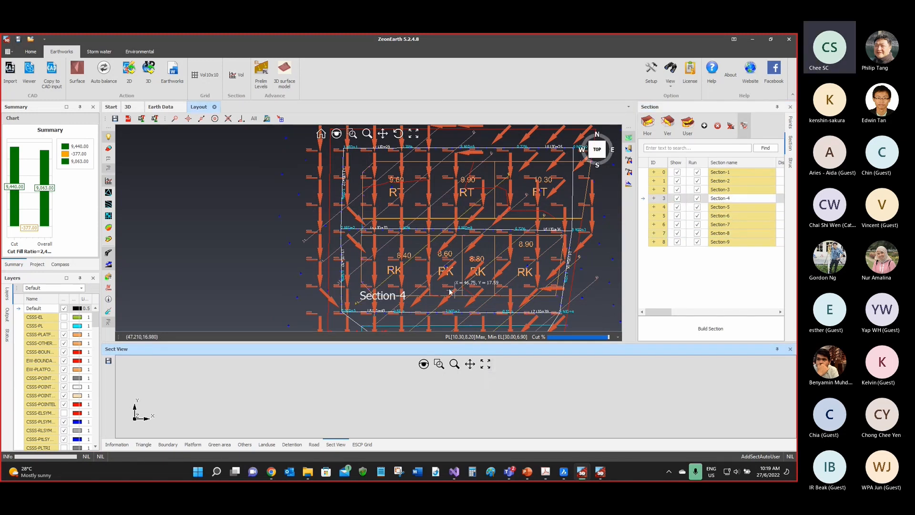
scroll(451, 291, "down", 3)
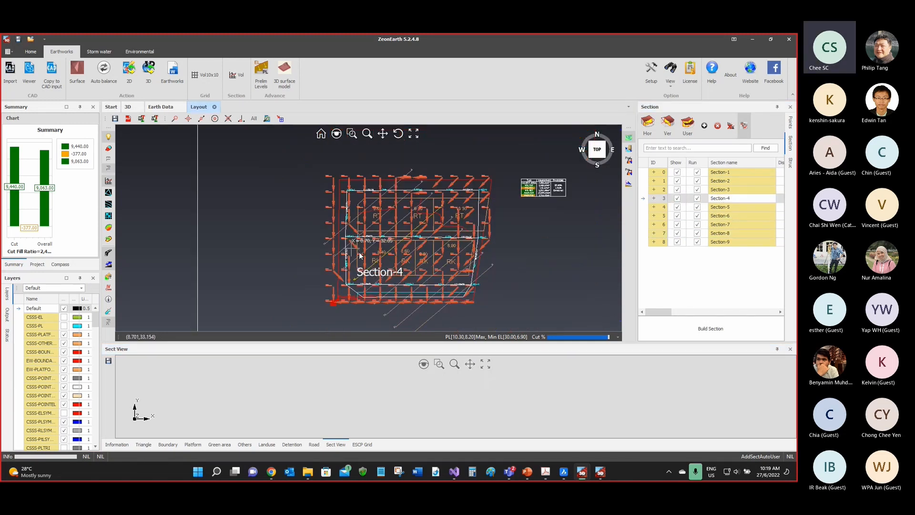
Step: Build all the listed sections and inspect their cutting planes in the 3D model
left_click(708, 331)
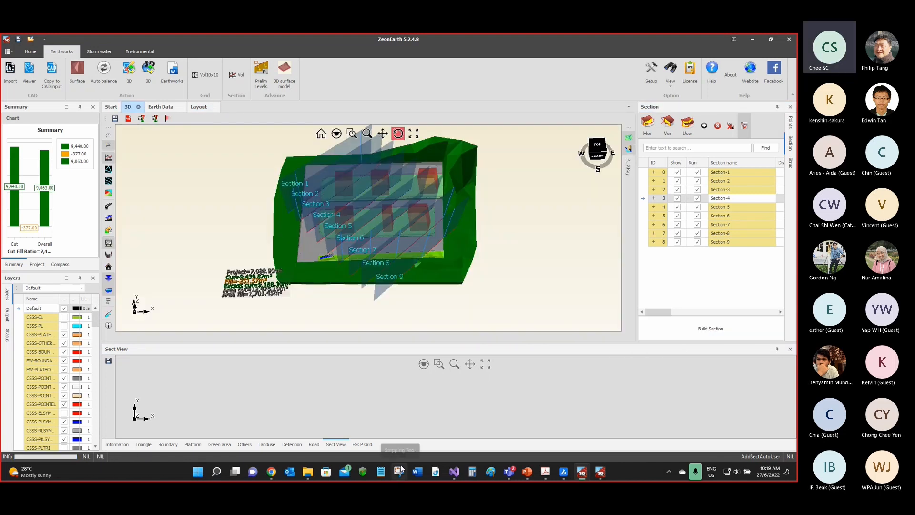
left_click_drag(380, 229, 381, 195)
scroll(379, 218, "up", 4)
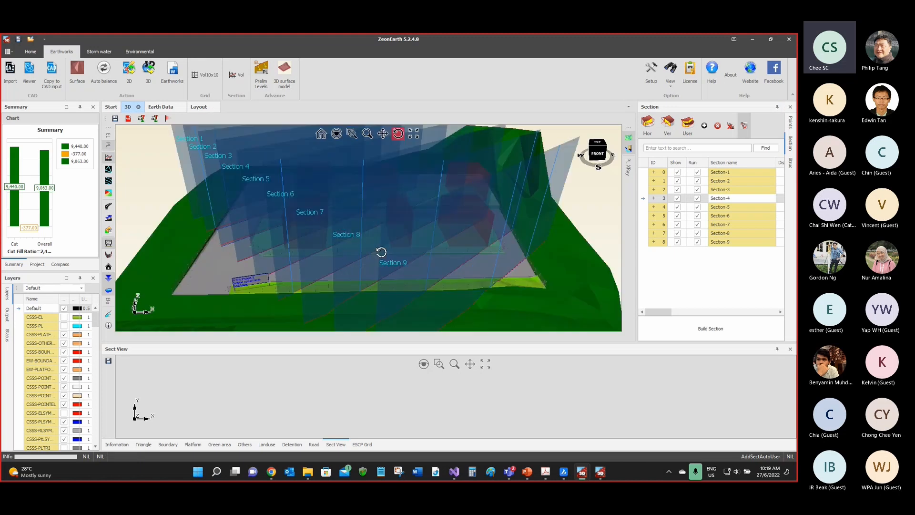
mouse_move(381, 252)
left_mouse_down()
mouse_move(356, 264)
mouse_move(368, 251)
left_mouse_up()
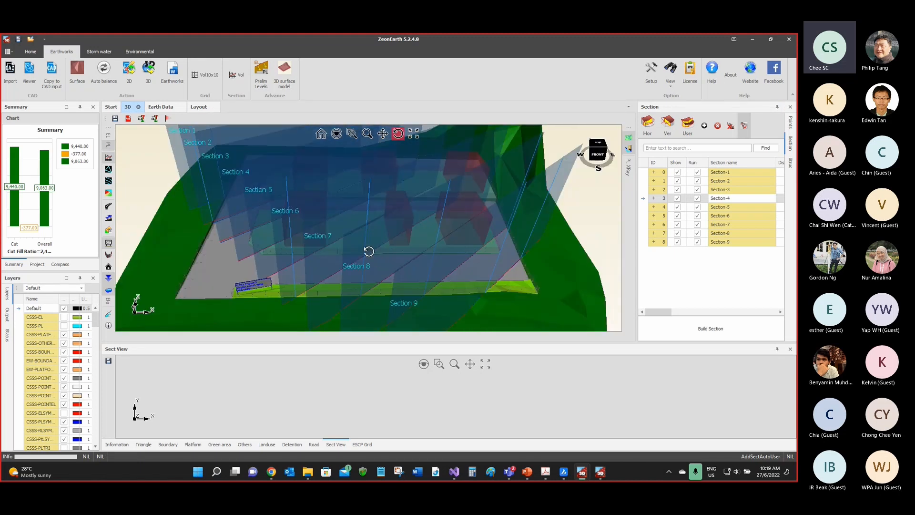
Step: Return to the layout and view the profiles of Section-9, Section-5, Section-3, Section-6 and Section-8, fitting the profile to the view
left_click(199, 107)
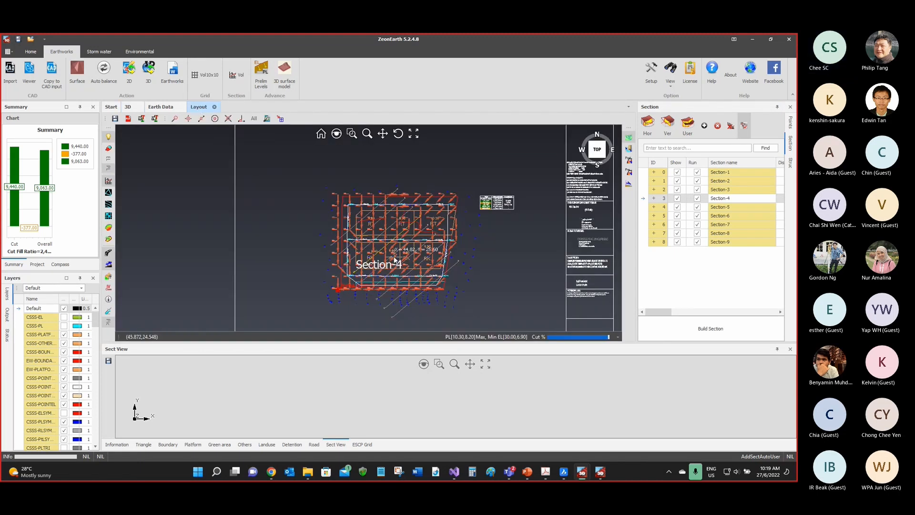
left_click(725, 242)
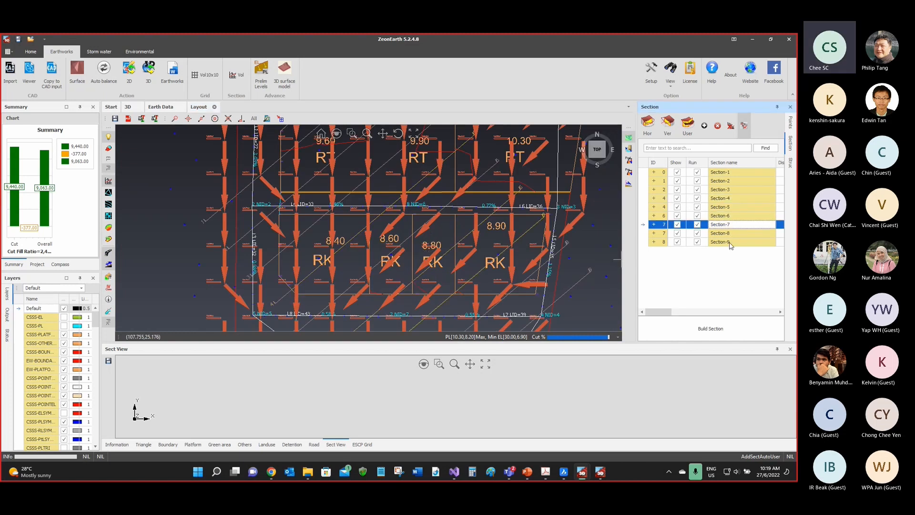
left_click(490, 366)
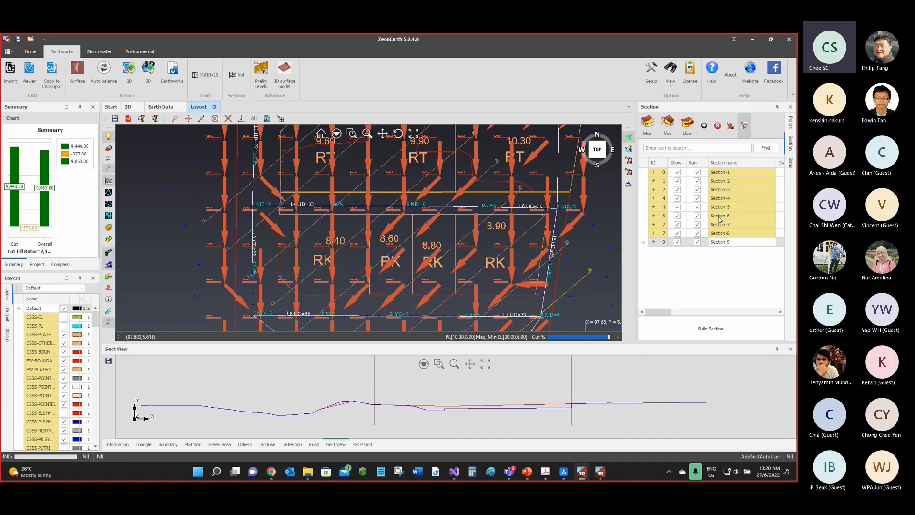
left_click(730, 208)
left_click(728, 190)
left_click(731, 216)
left_click(726, 233)
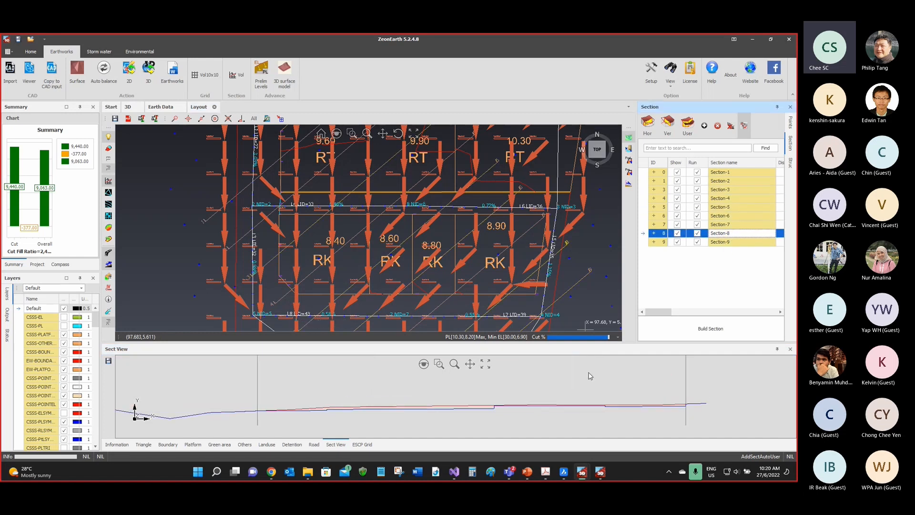
Step: View the profiles of Section-5 and Section-3, and examine the Section-7 profile closely
left_click(736, 208)
left_click(731, 190)
left_click(733, 225)
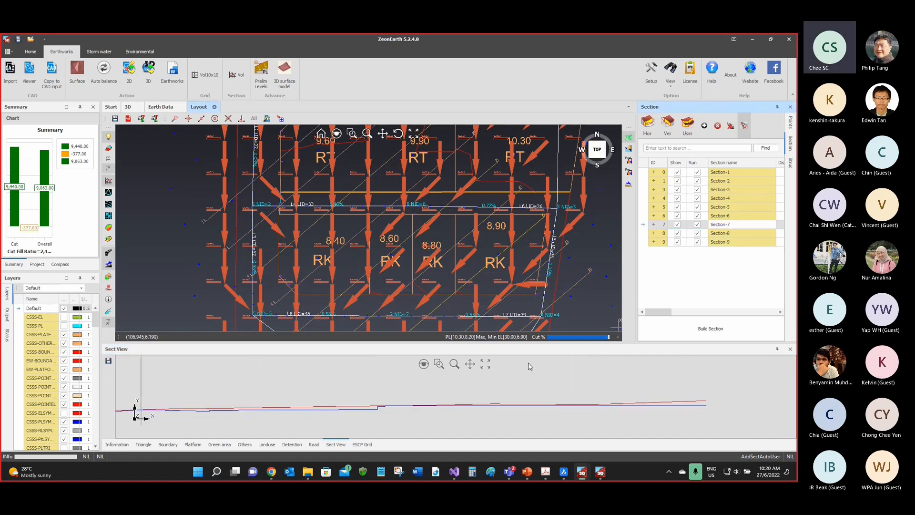
scroll(536, 387, "down", 3)
scroll(455, 391, "up", 3)
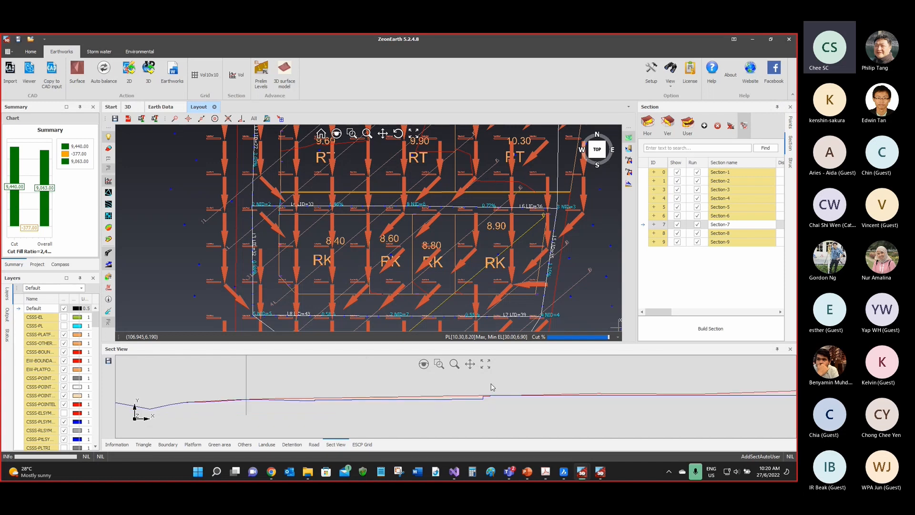
scroll(413, 408, "down", 3)
scroll(435, 400, "up", 2)
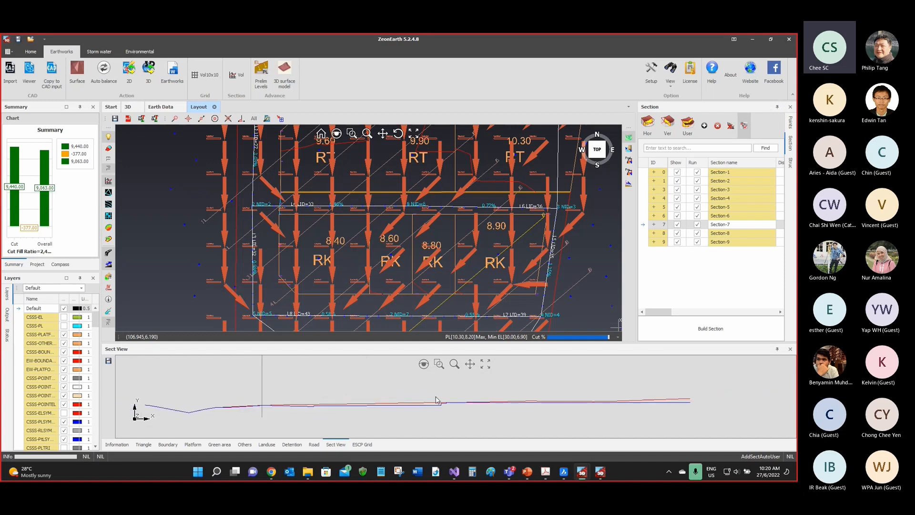
Step: Open the export of the Section-7 profile as an AutoCAD DWG file and cancel it
left_click(109, 362)
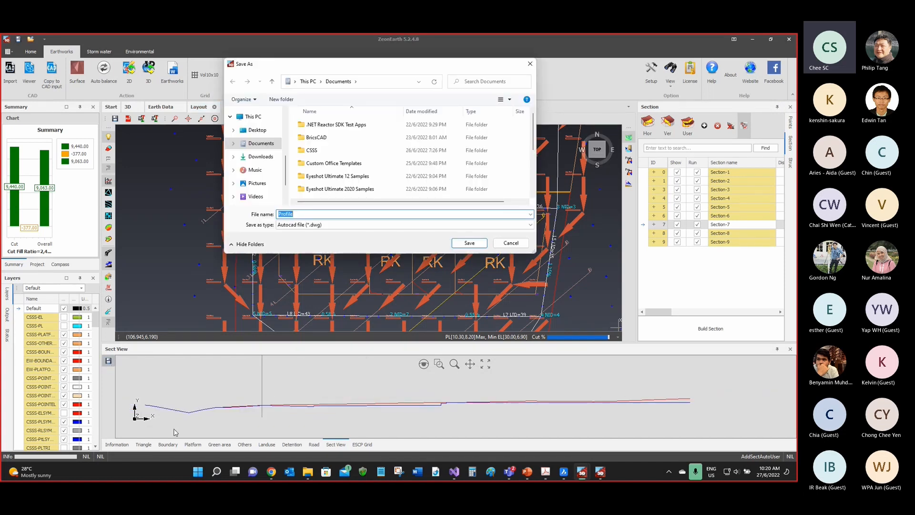
left_click(521, 243)
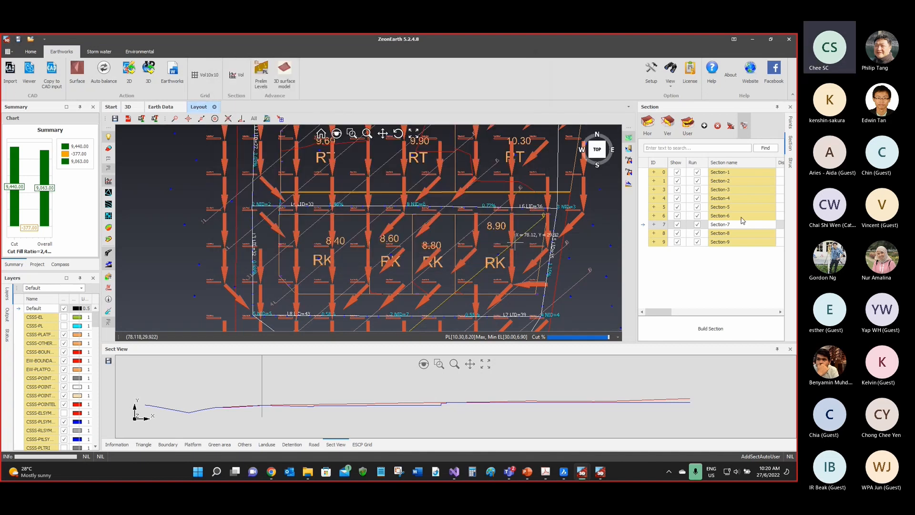
Step: View the profiles of Section-4 and Section-3 in the layout and select Section-6 in the 3D model
left_click(740, 198)
left_click(739, 190)
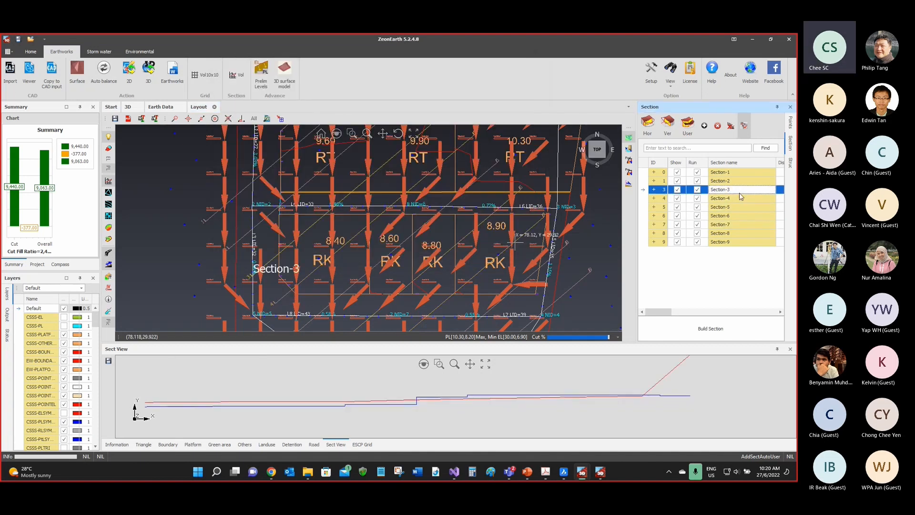
left_click(129, 107)
left_click(725, 216)
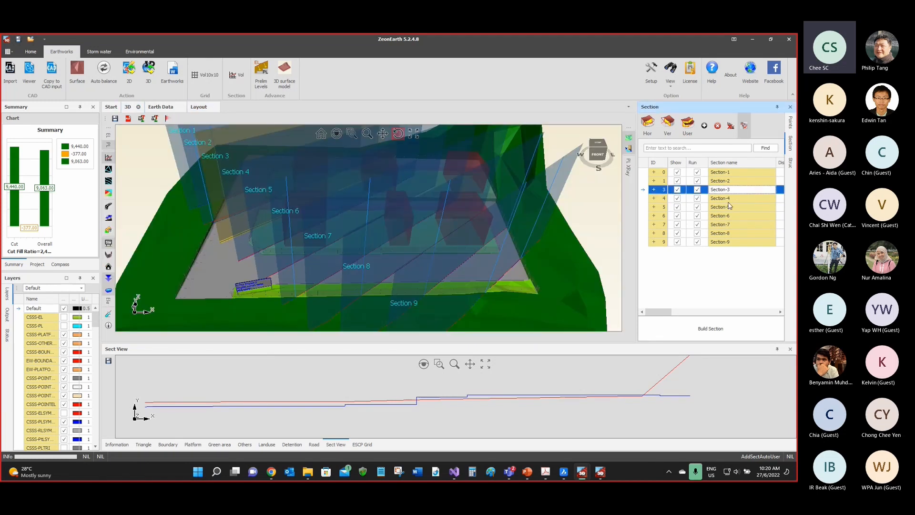
Step: Examine in 3D where the Section-6 ground and platform lines cross the step at the platform edge
scroll(381, 263, "down", 3)
mouse_move(385, 272)
left_mouse_down()
mouse_move(404, 280)
mouse_move(379, 238)
mouse_move(337, 266)
mouse_move(322, 296)
mouse_move(331, 286)
mouse_move(316, 271)
mouse_move(335, 264)
mouse_move(323, 247)
left_mouse_up()
scroll(379, 239, "up", 5)
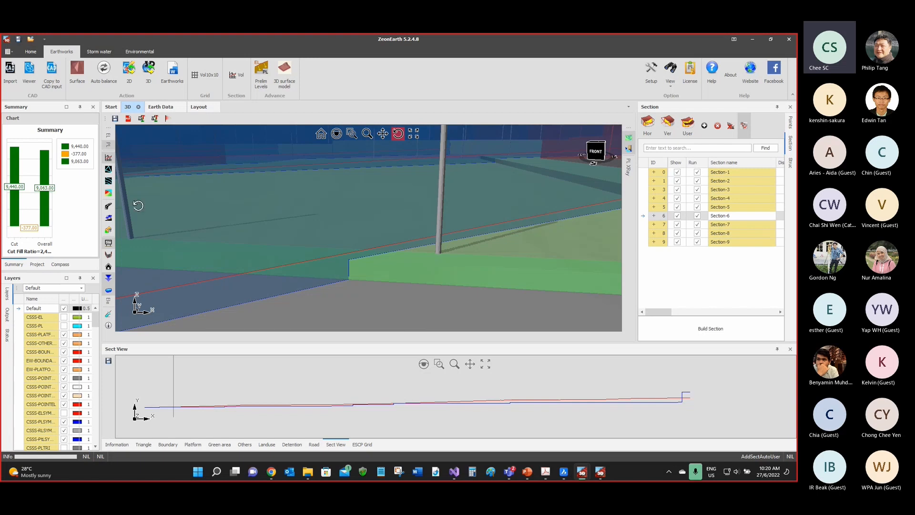
left_click_drag(398, 268, 363, 261)
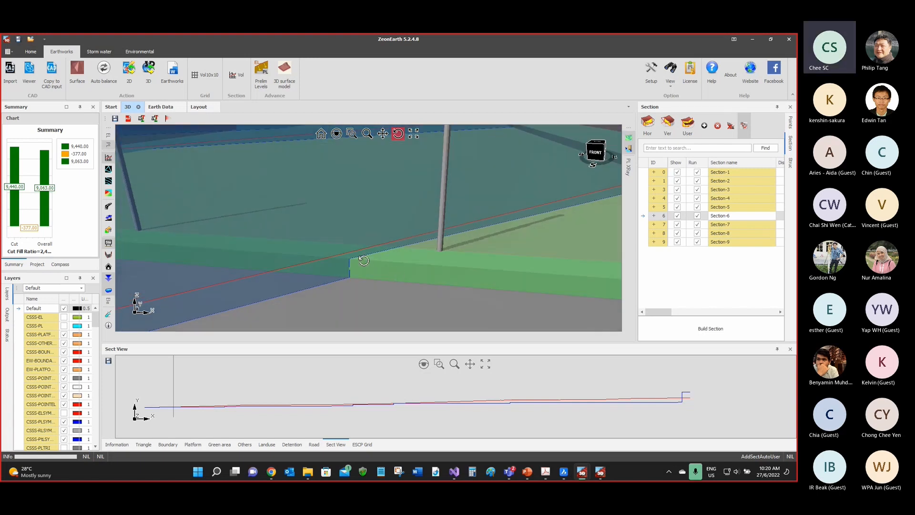
left_click(107, 150)
left_click(105, 148)
left_click(106, 149)
left_click(106, 149)
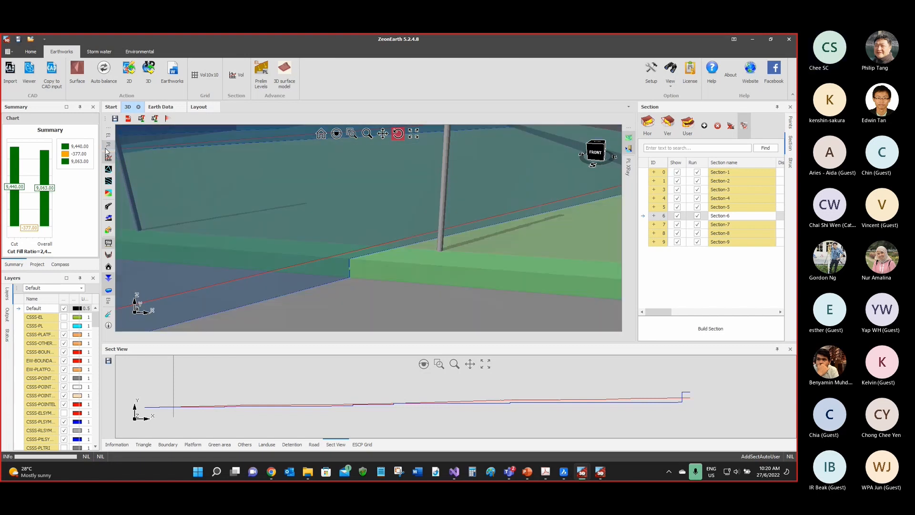
left_click(106, 148)
left_click(106, 149)
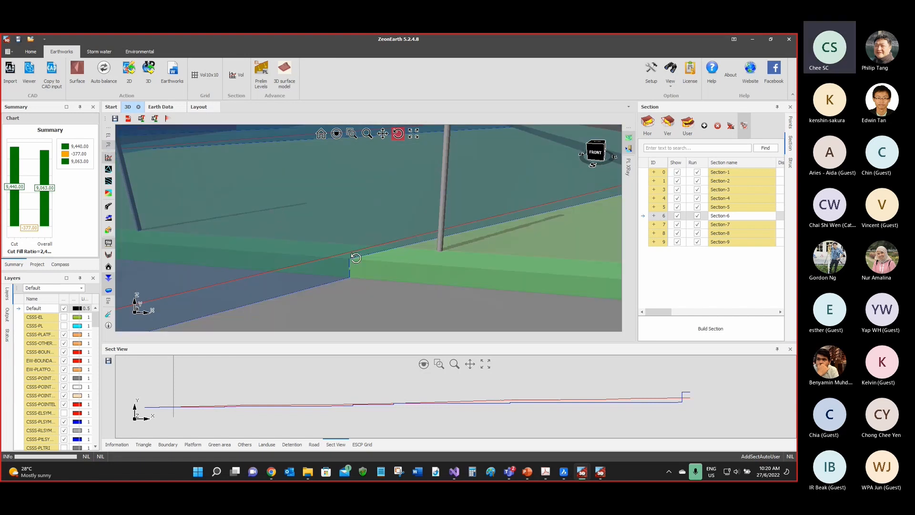
Step: Compare the platform edge in the 3D model with the full Section-6 profile
mouse_move(355, 258)
left_mouse_down()
mouse_move(379, 249)
mouse_move(374, 260)
mouse_move(355, 255)
left_mouse_up()
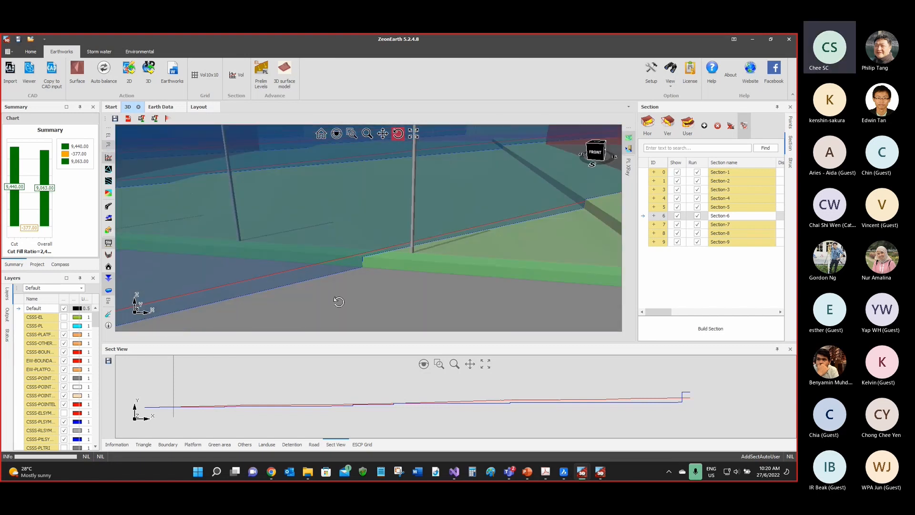
scroll(462, 400, "down", 2)
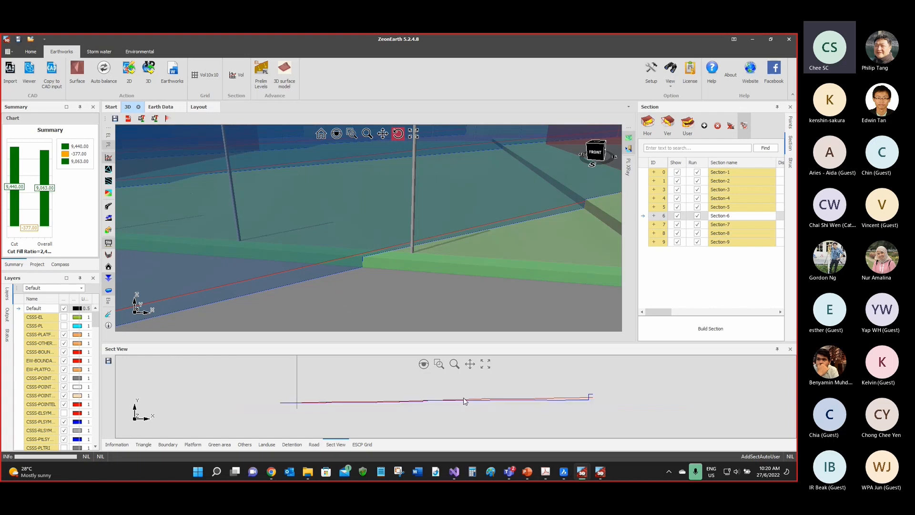
Step: Minimize the ZeonEarth and Documents windows to clear the desktop
scroll(353, 405, "up", 2)
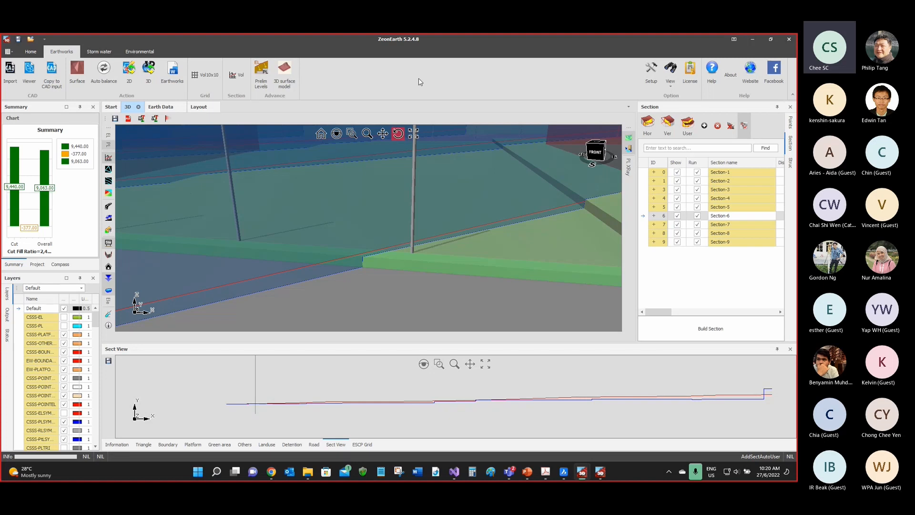
left_click(753, 39)
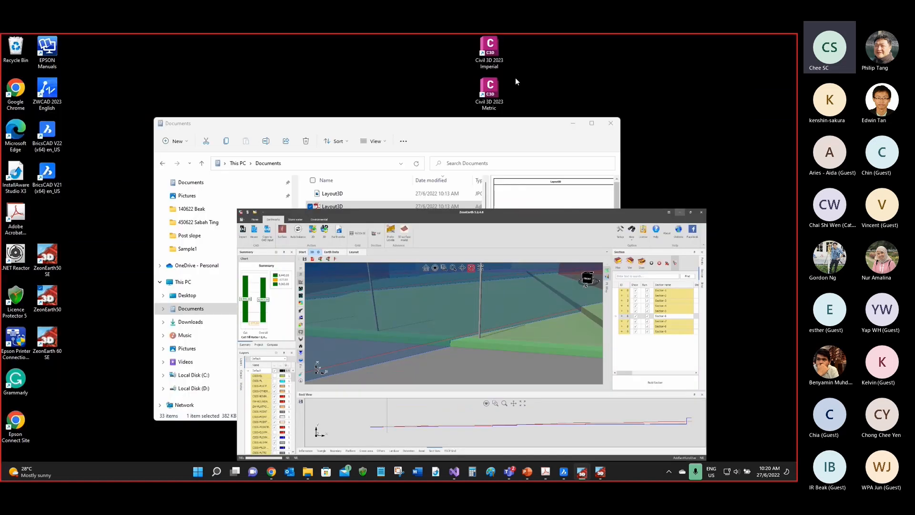
left_click(572, 123)
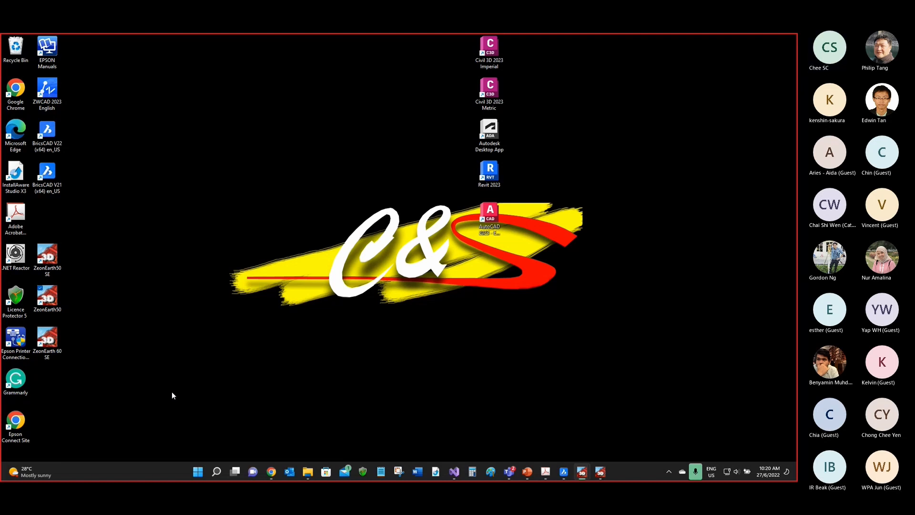
left_click(67, 224)
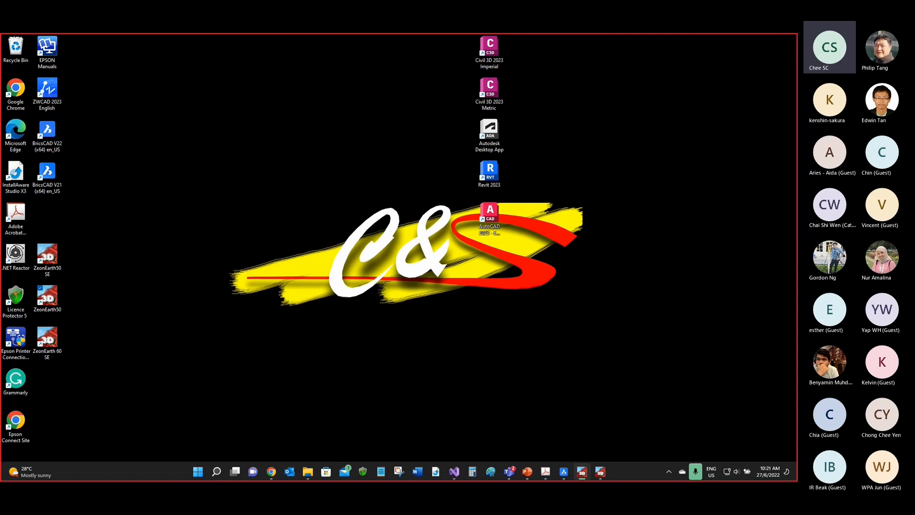
Step: Launch xSection 5.0.2.3 and continue with its evaluation version
left_click(308, 471)
left_click_drag(465, 122, 796, 129)
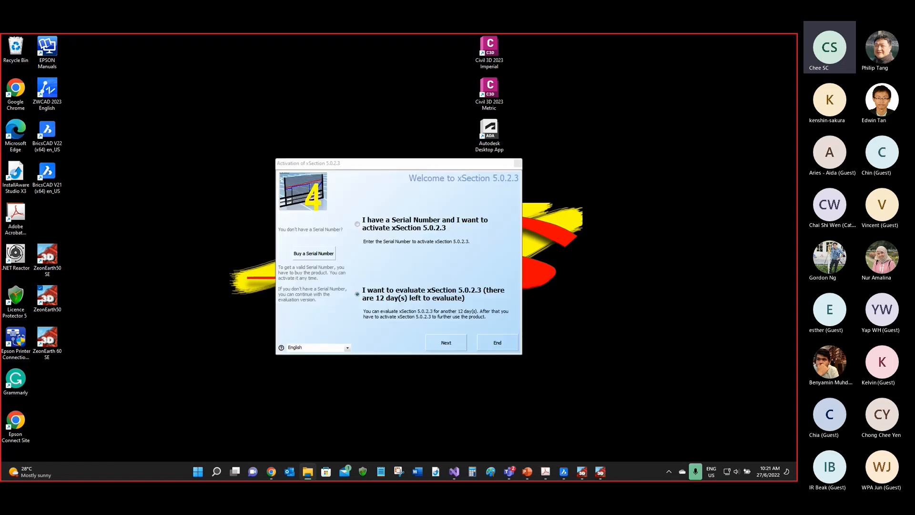
left_click(445, 343)
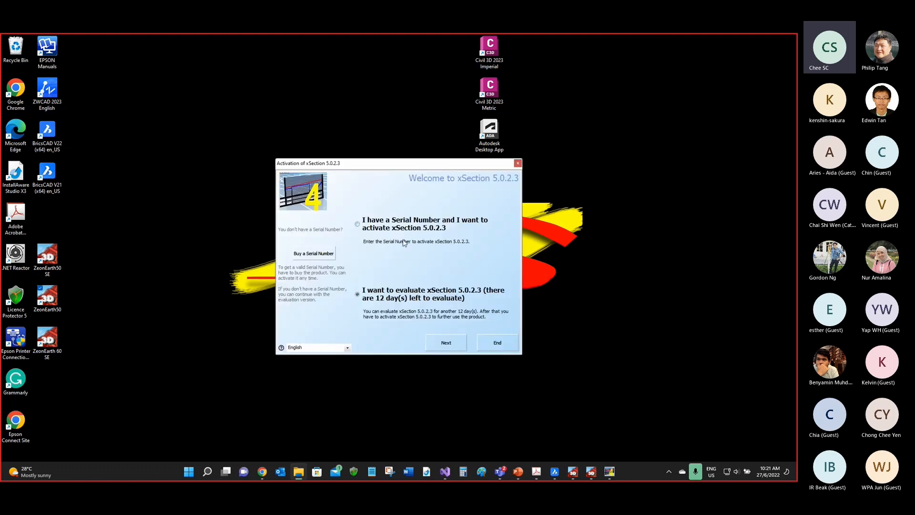
left_click(447, 342)
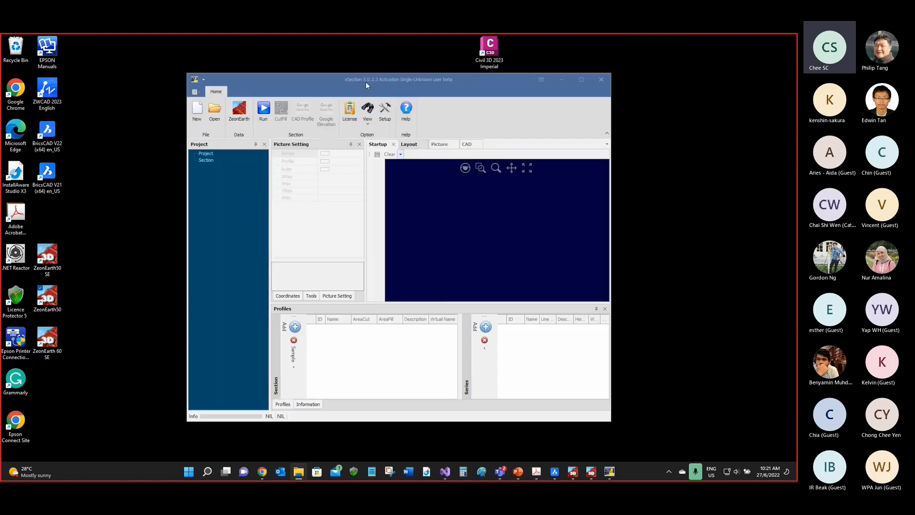
Step: Import the ZeonEarth section data into xSection and display the sections in a maximized layout view
left_click_drag(576, 259, 682, 258)
left_click_drag(150, 255, 98, 255)
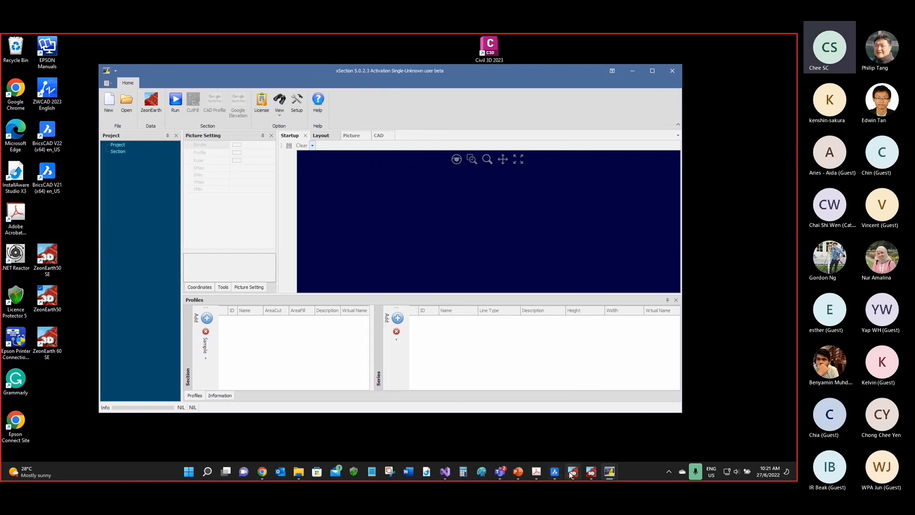
left_click(151, 104)
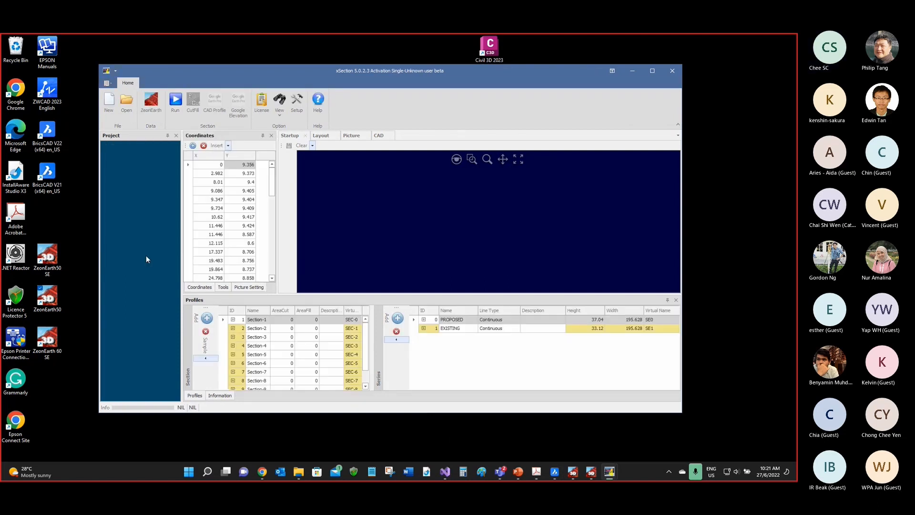
left_click(320, 136)
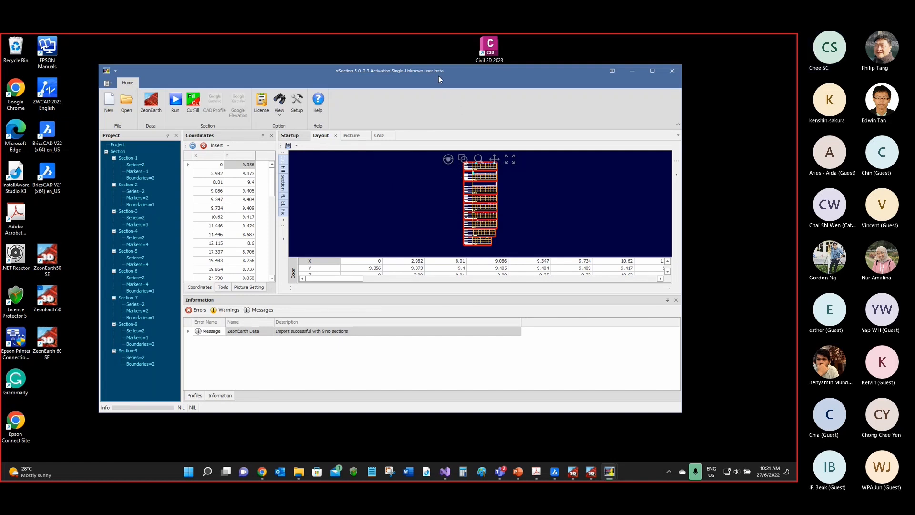
left_click_drag(438, 76, 429, 66)
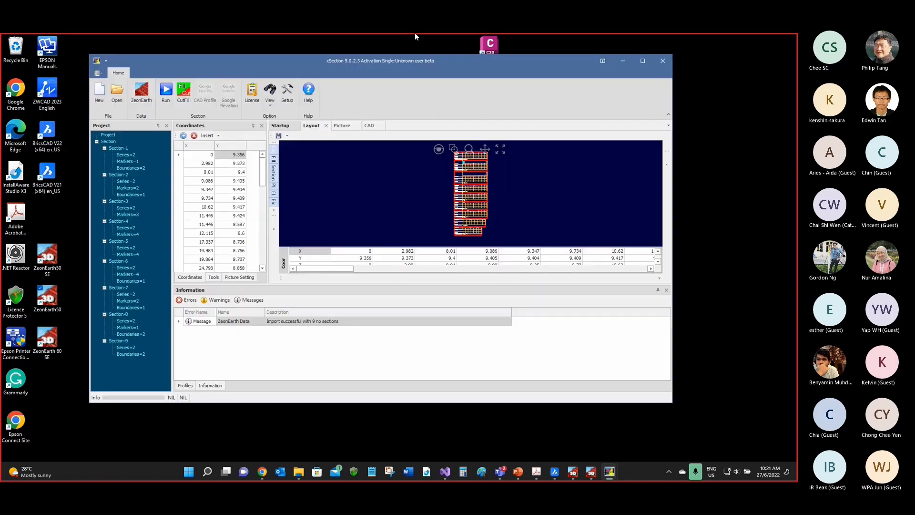
left_click(637, 62)
Step: Examine the existing and proposed lines, boundary markers and level tables of Section-1 and Section-2
scroll(496, 138, "up", 5)
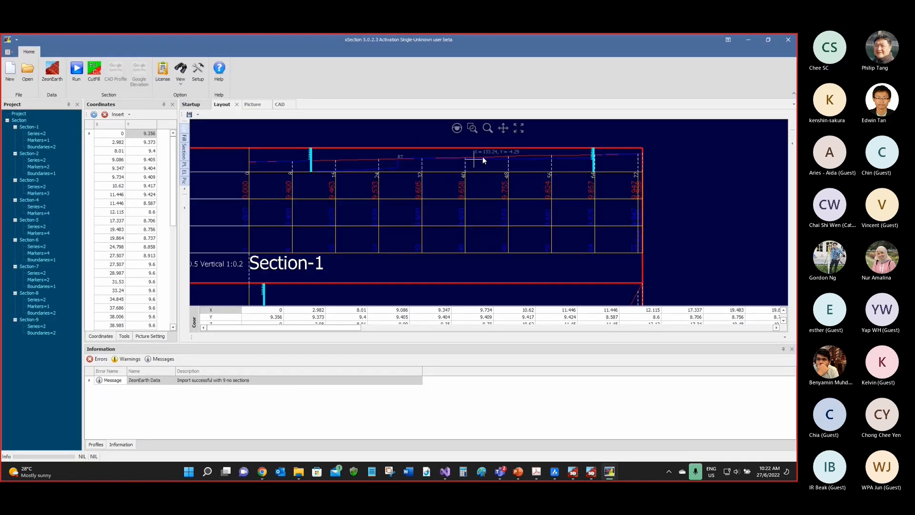
scroll(439, 149, "down", 3)
scroll(431, 196, "up", 2)
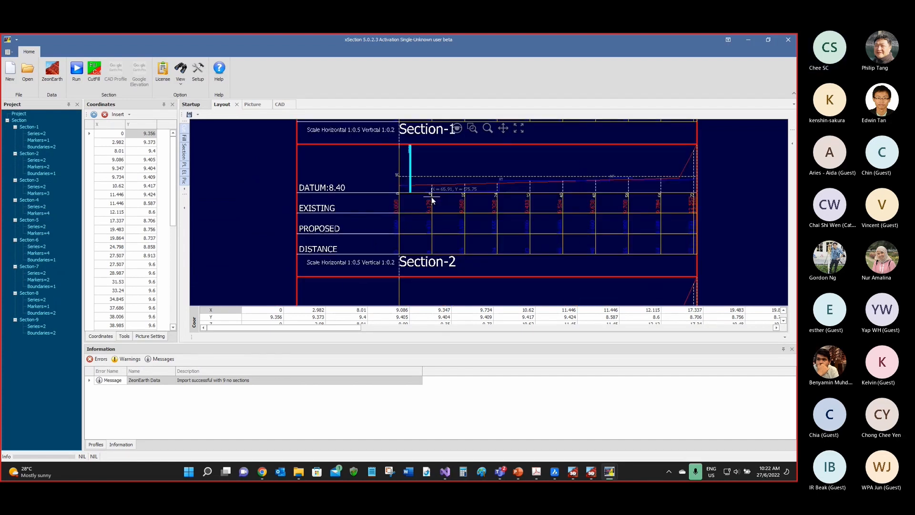
scroll(468, 187, "up", 4)
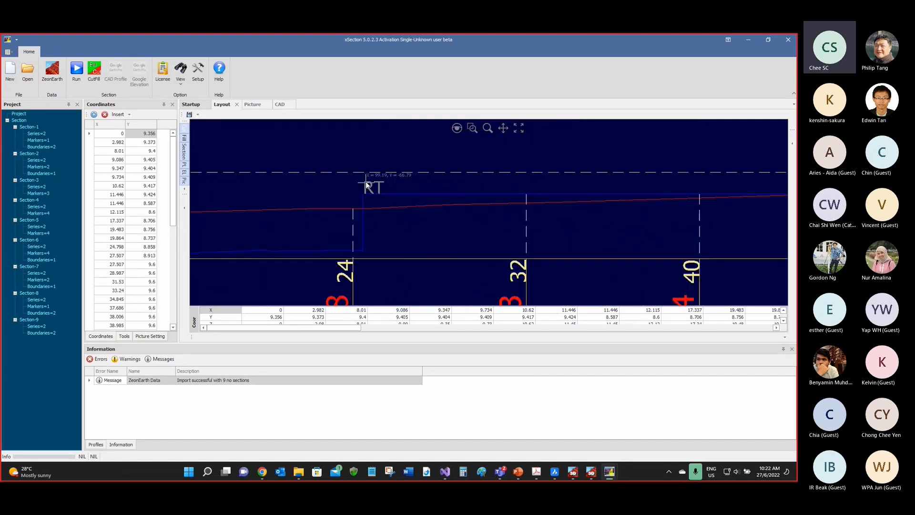
scroll(363, 196, "down", 3)
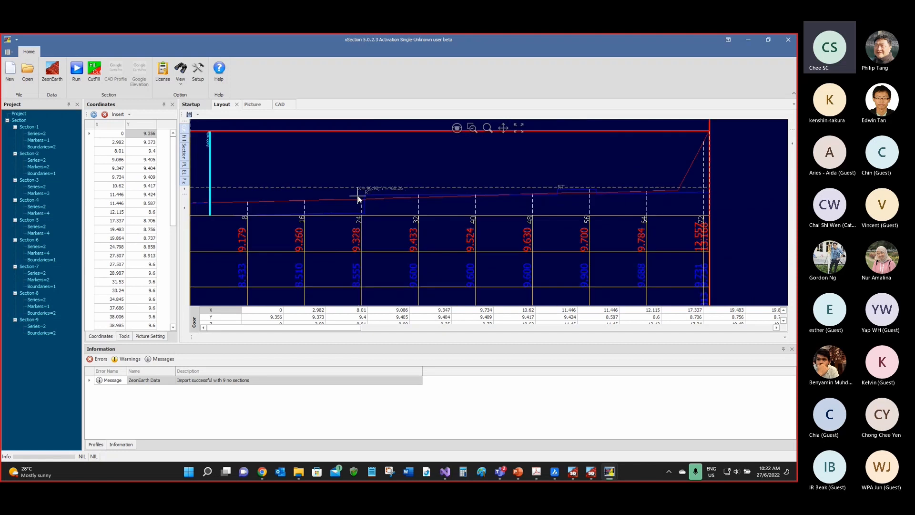
scroll(470, 195, "up", 3)
scroll(495, 194, "down", 2)
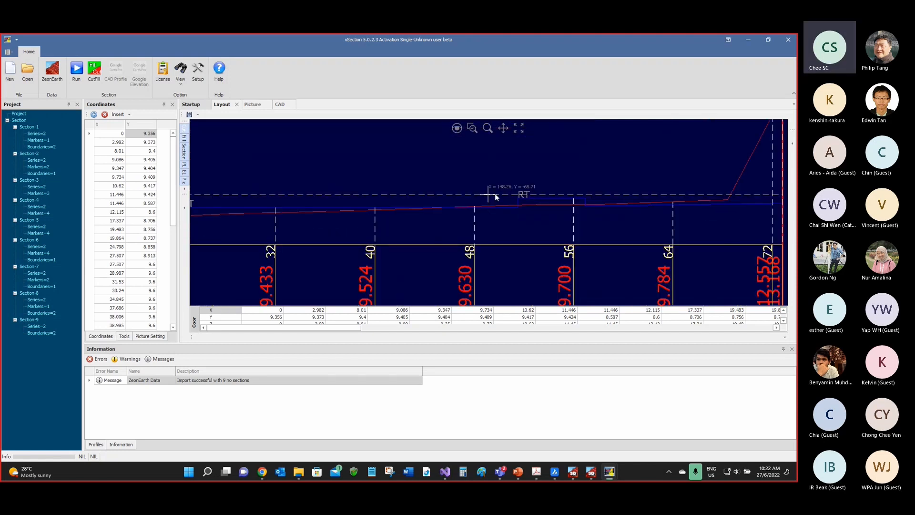
scroll(346, 192, "down", 2)
scroll(430, 207, "down", 2)
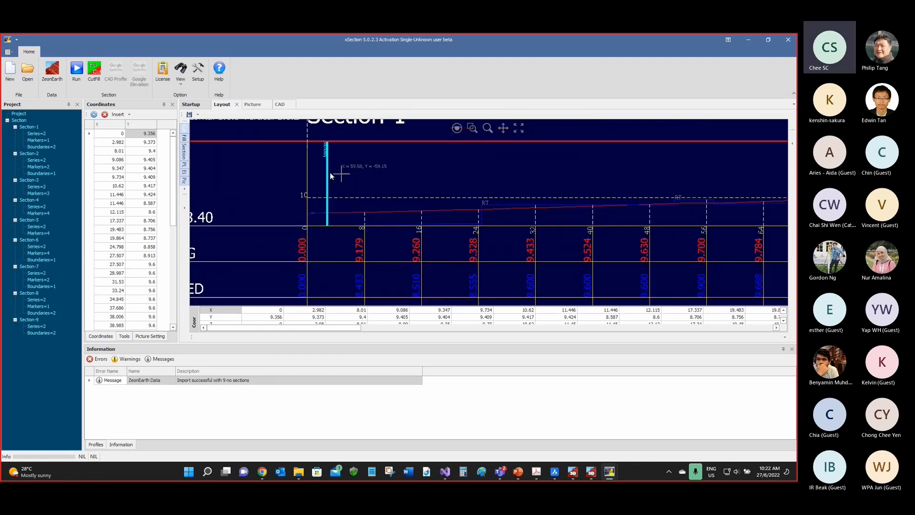
scroll(330, 173, "up", 2)
scroll(330, 142, "down", 2)
scroll(373, 174, "down", 4)
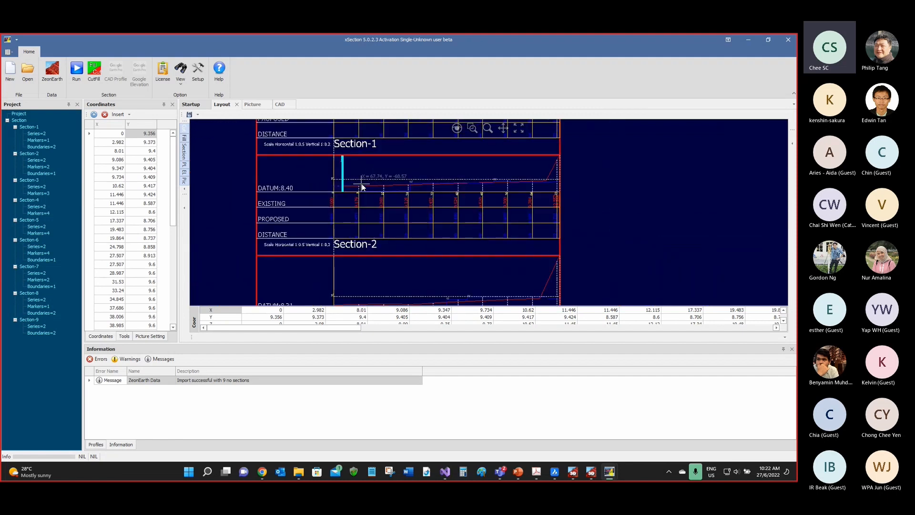
scroll(321, 171, "up", 2)
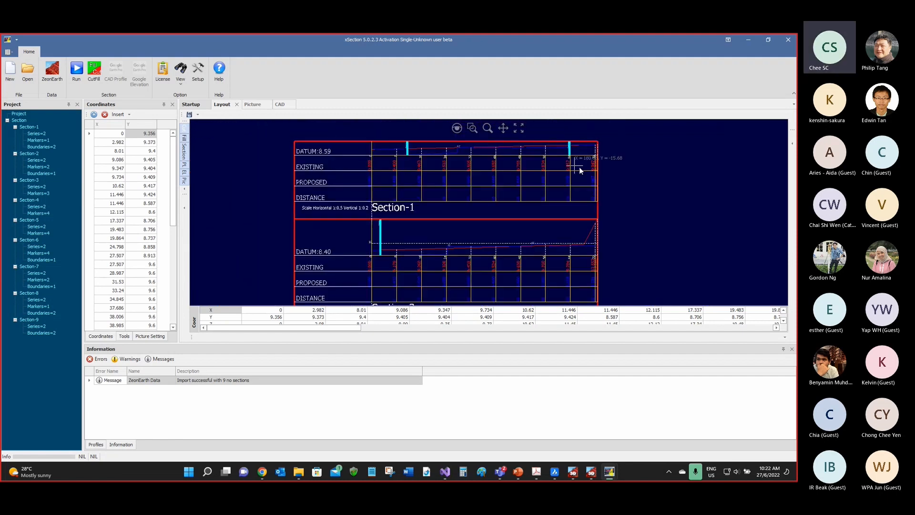
Step: Review the stacked section drawings from Section-1 down to Section-7 and return to Section-1
scroll(457, 157, "down", 2)
scroll(438, 198, "up", 2)
scroll(431, 195, "down", 1)
scroll(435, 261, "down", 2)
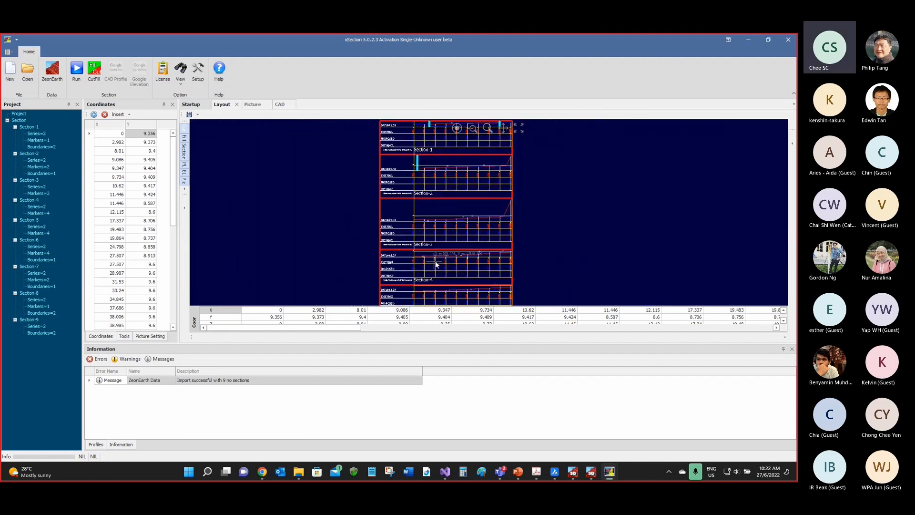
scroll(430, 255, "up", 2)
scroll(429, 252, "down", 3)
scroll(412, 265, "up", 2)
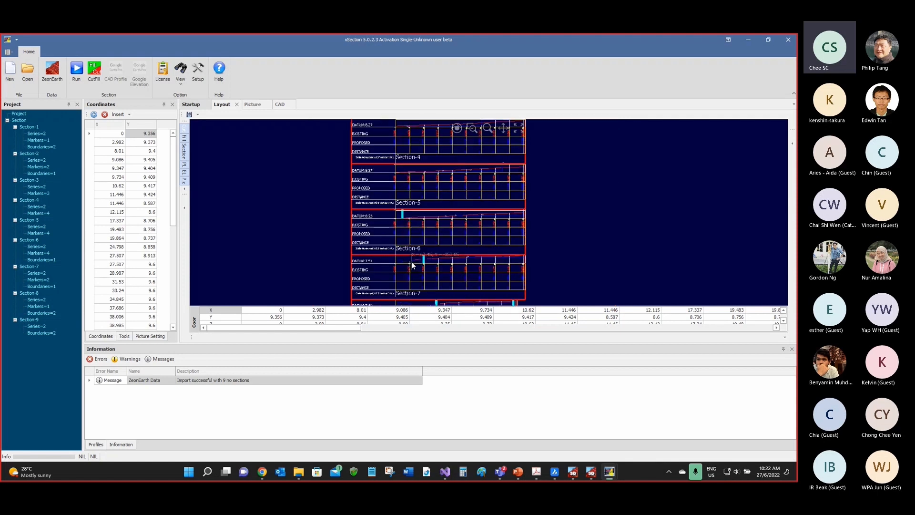
scroll(405, 214, "down", 2)
scroll(395, 191, "down", 2)
scroll(391, 181, "up", 2)
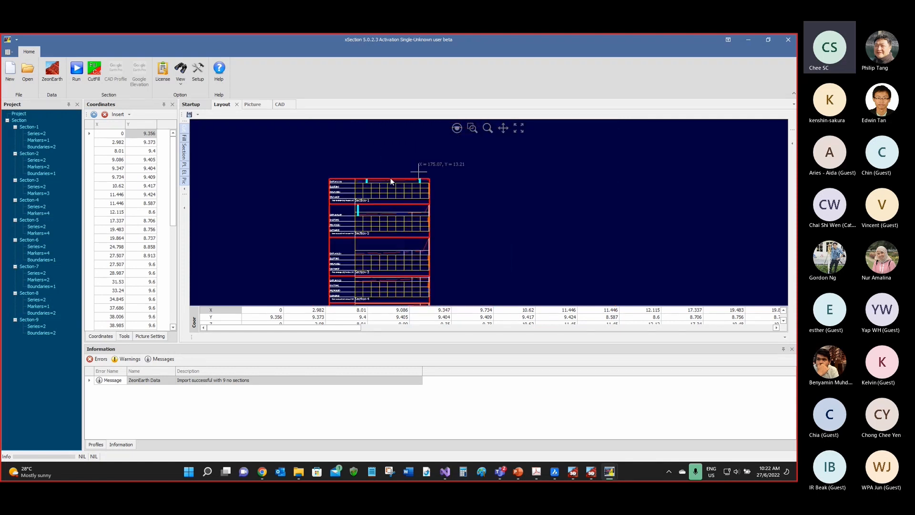
scroll(316, 198, "up", 4)
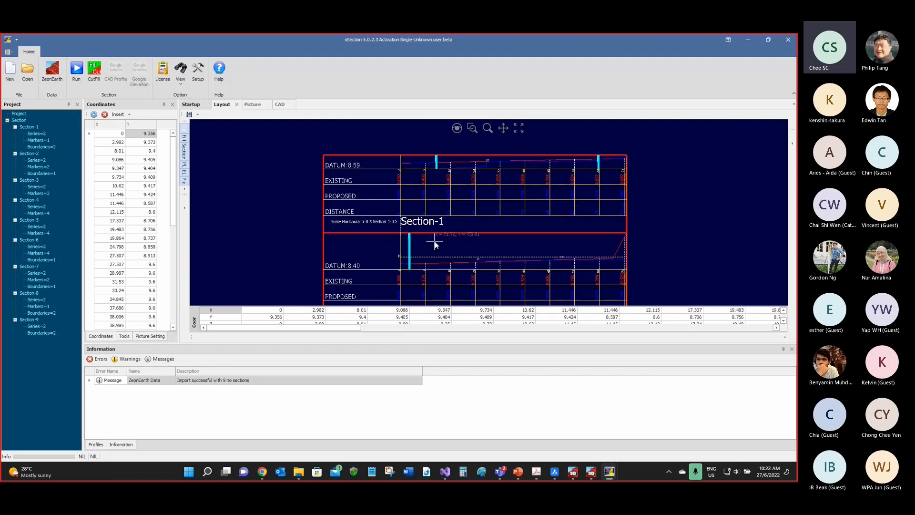
Step: Try to set the paper width to 200 mm in the setup and regenerate the section layout
left_click(198, 76)
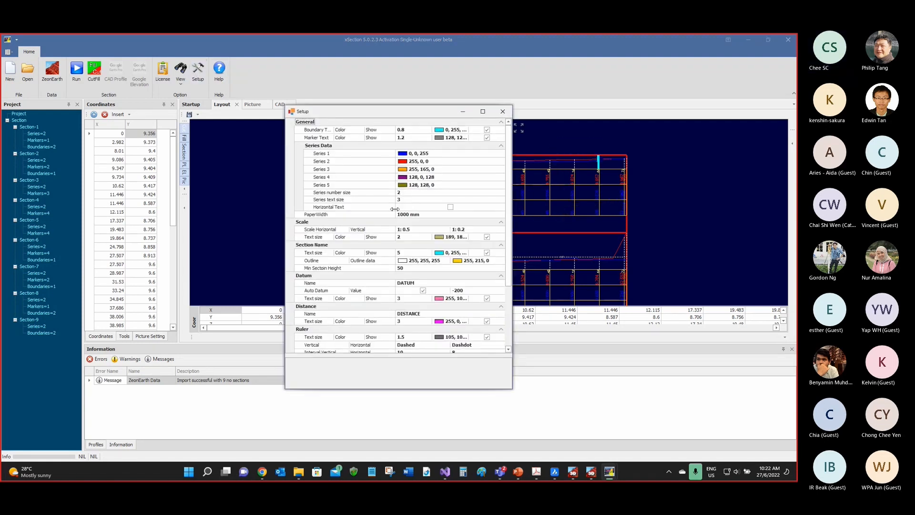
left_click(422, 214)
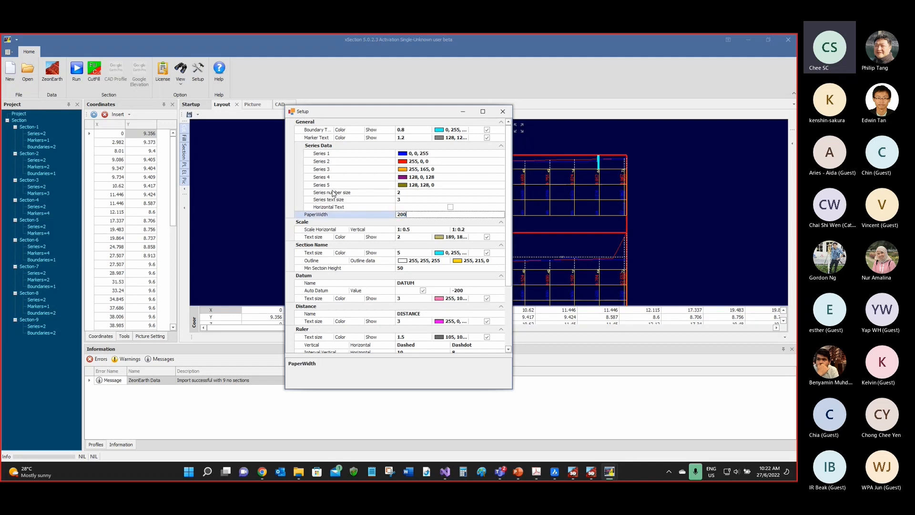
left_click(503, 111)
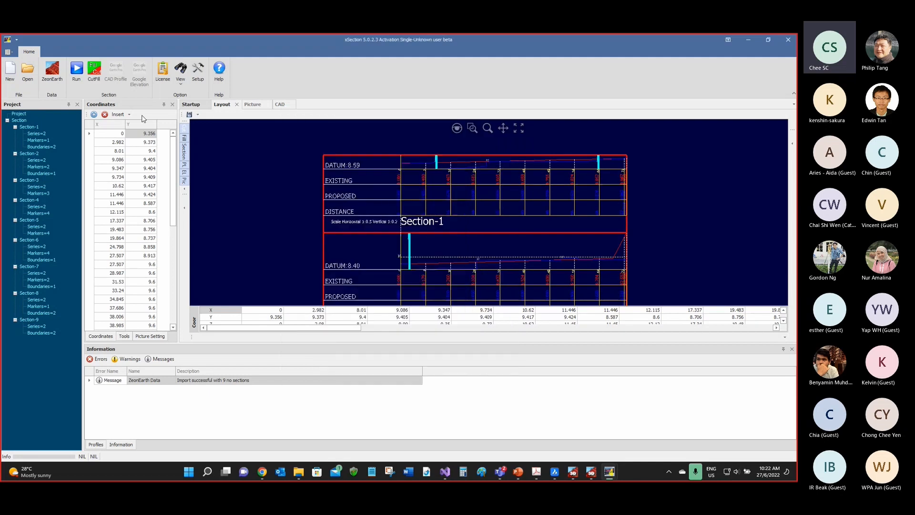
left_click(78, 72)
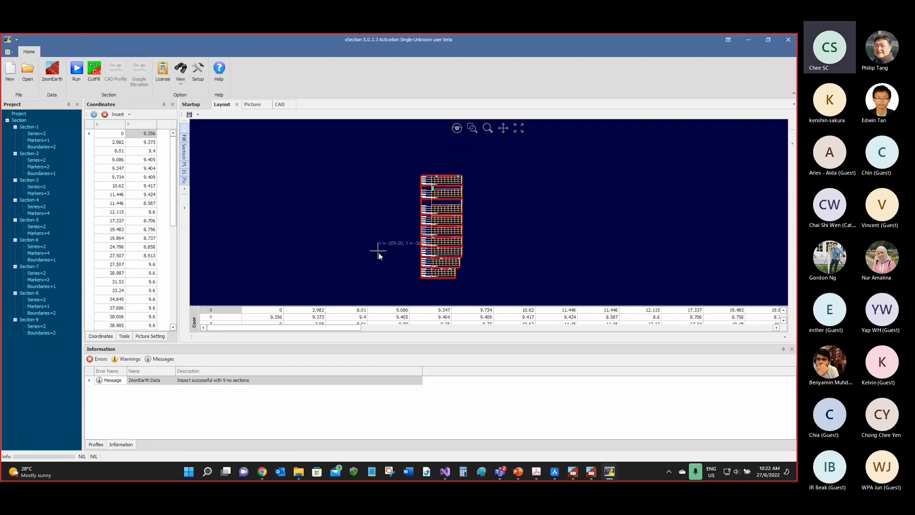
Step: Inspect the regenerated section drawings down to Section-8 and Section-9
scroll(424, 213, "up", 3)
scroll(418, 212, "down", 3)
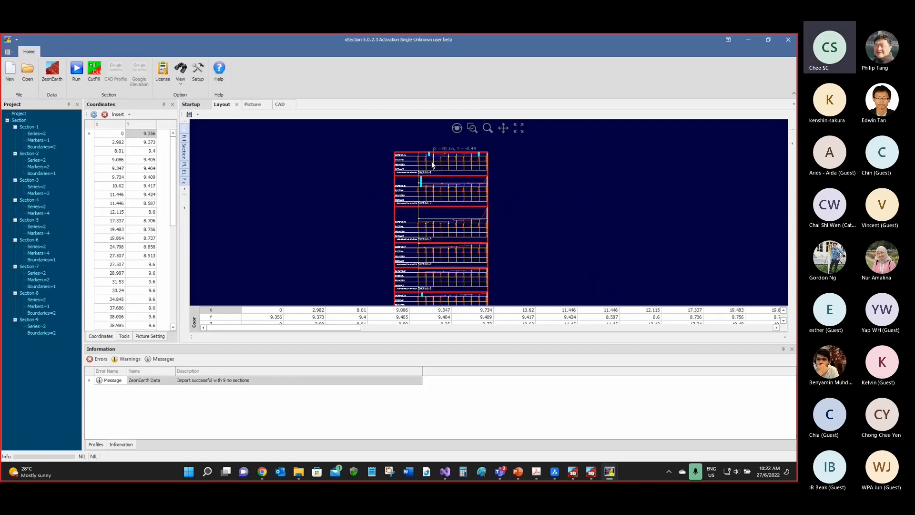
scroll(419, 233, "down", 1)
scroll(443, 248, "up", 3)
scroll(450, 248, "down", 3)
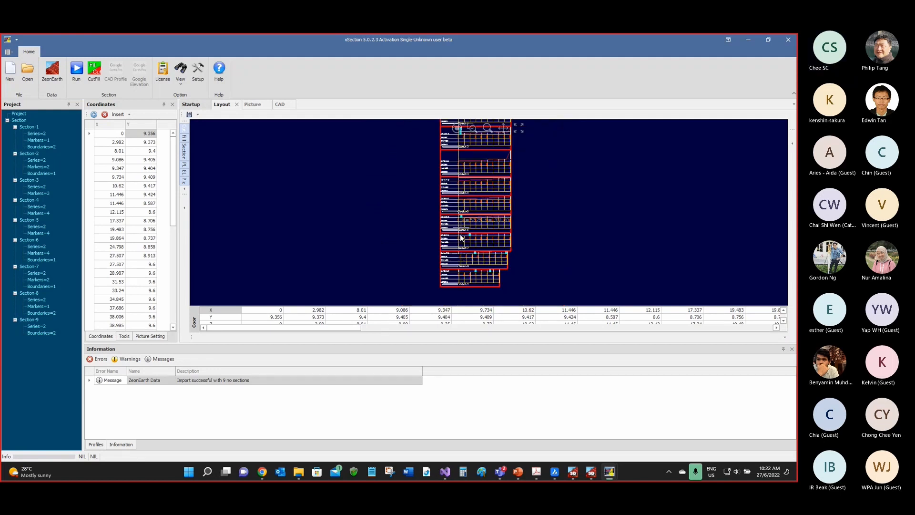
scroll(460, 244, "up", 3)
scroll(460, 245, "down", 2)
scroll(453, 238, "up", 3)
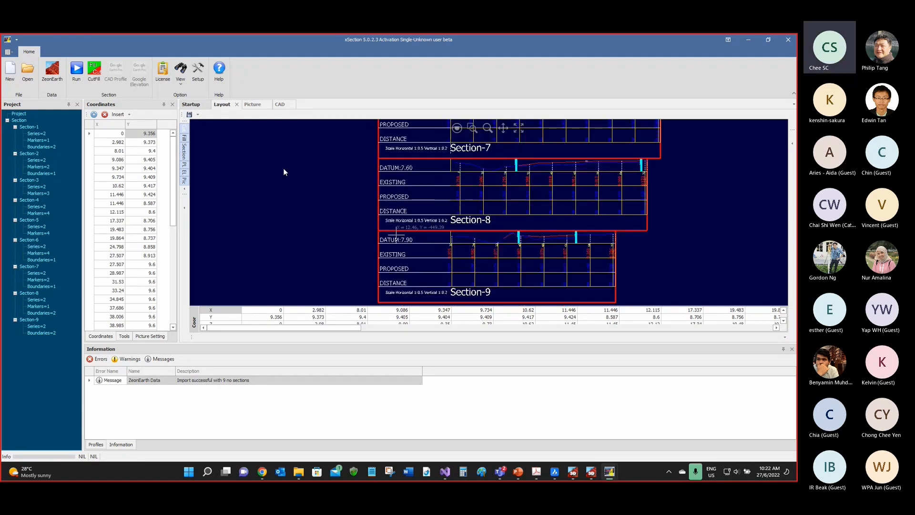
Step: Set the paper width to 100 mm in the setup and regenerate the section layout
left_click(197, 68)
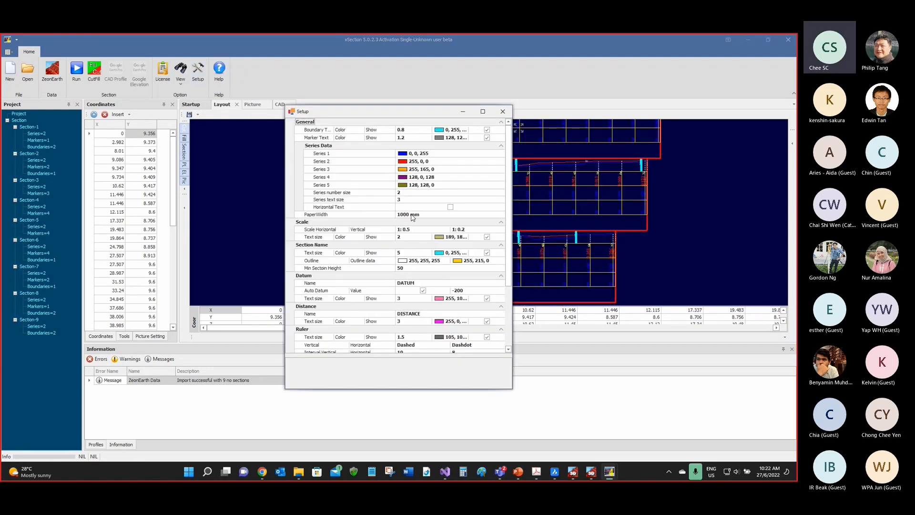
left_click(415, 215)
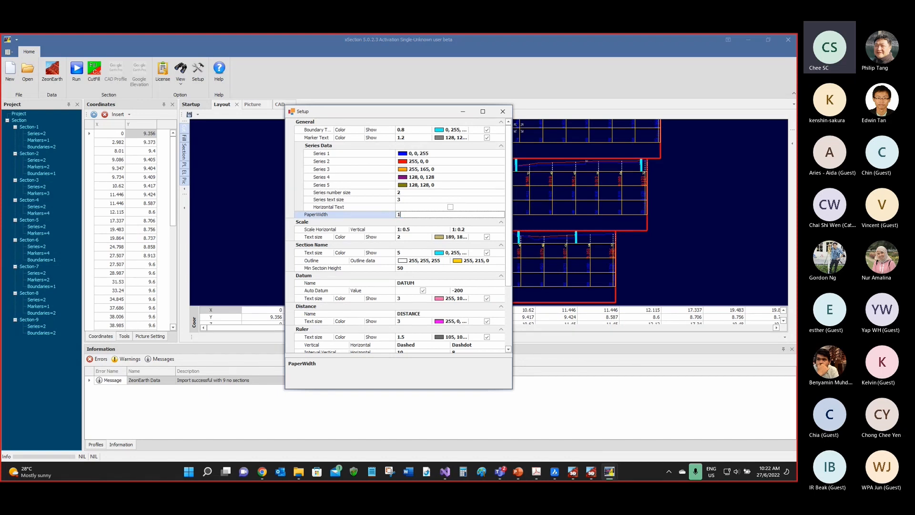
left_click(389, 209)
left_click(400, 200)
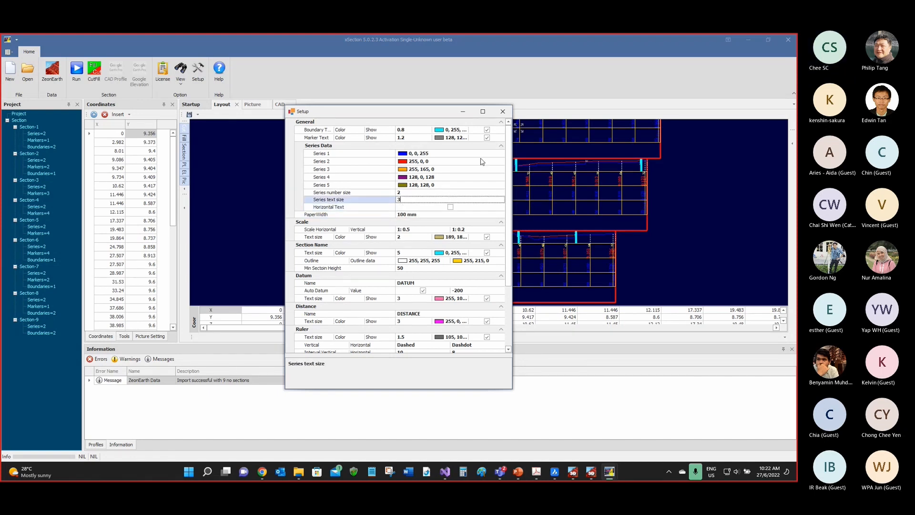
left_click(502, 111)
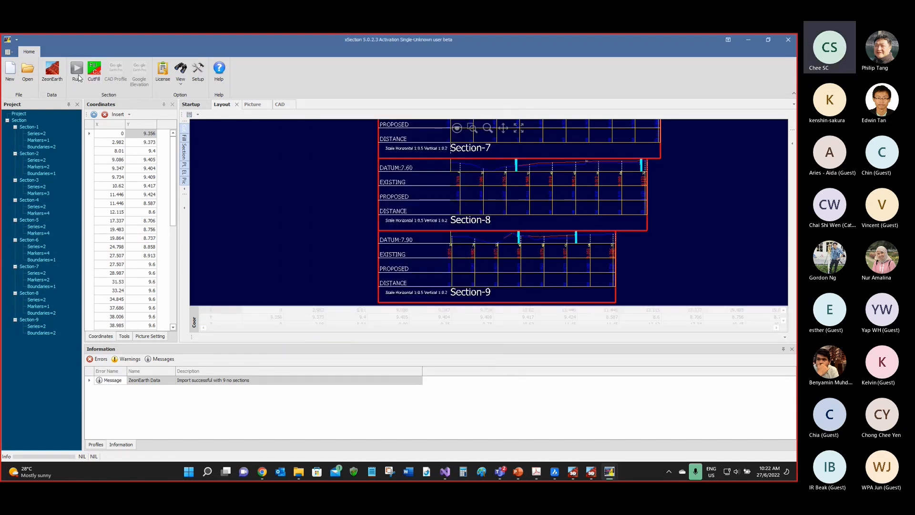
scroll(472, 157, "up", 5)
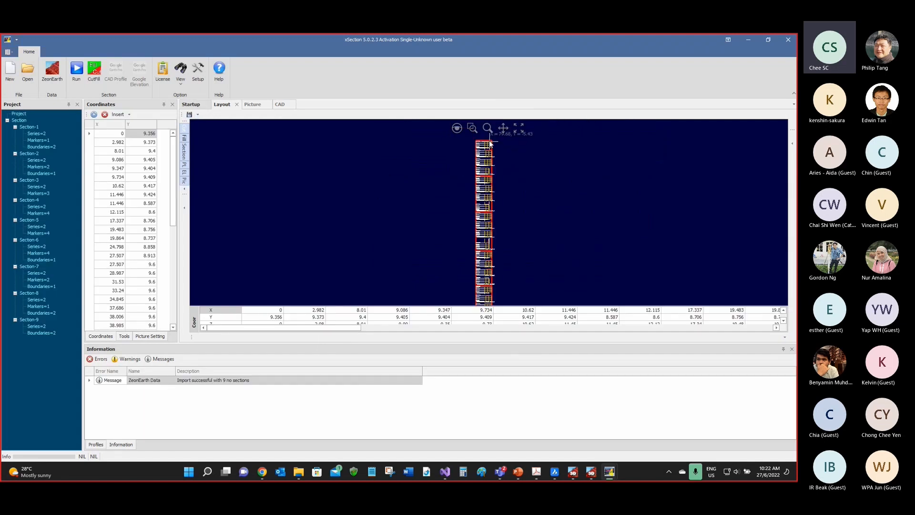
Step: Set the paper width to 1000 mm in the setup and regenerate the section layout
scroll(453, 180, "up", 3)
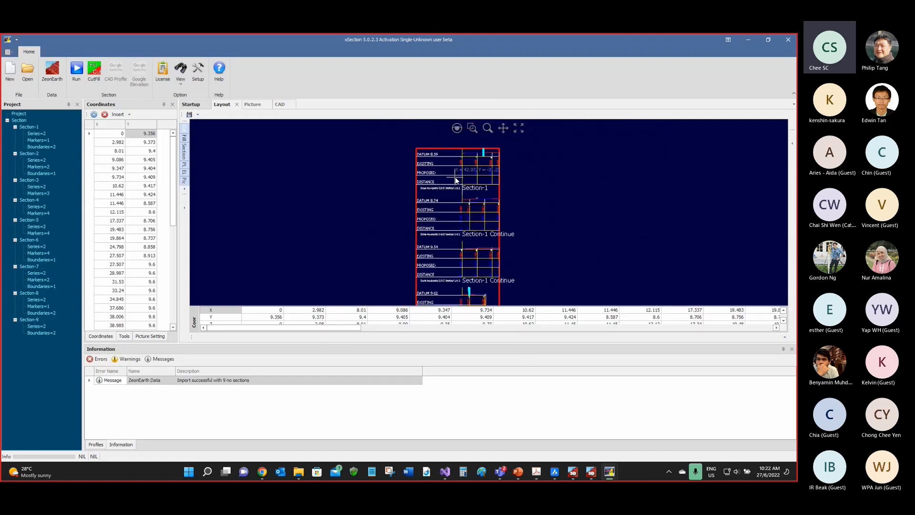
scroll(471, 226, "down", 3)
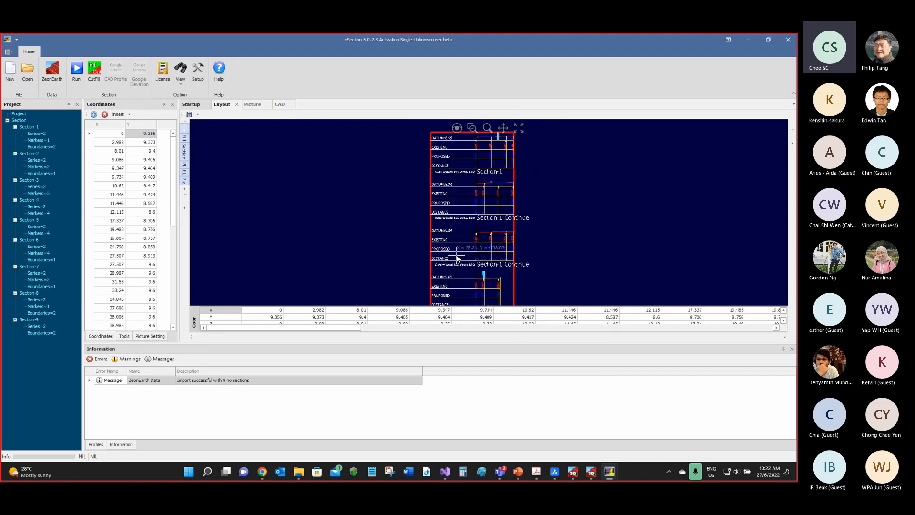
left_click(198, 72)
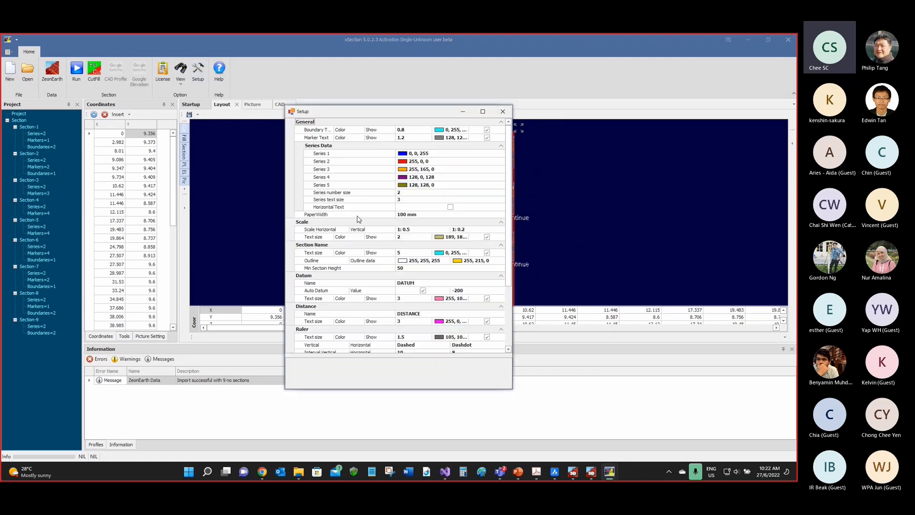
left_click(415, 215)
key("Up")
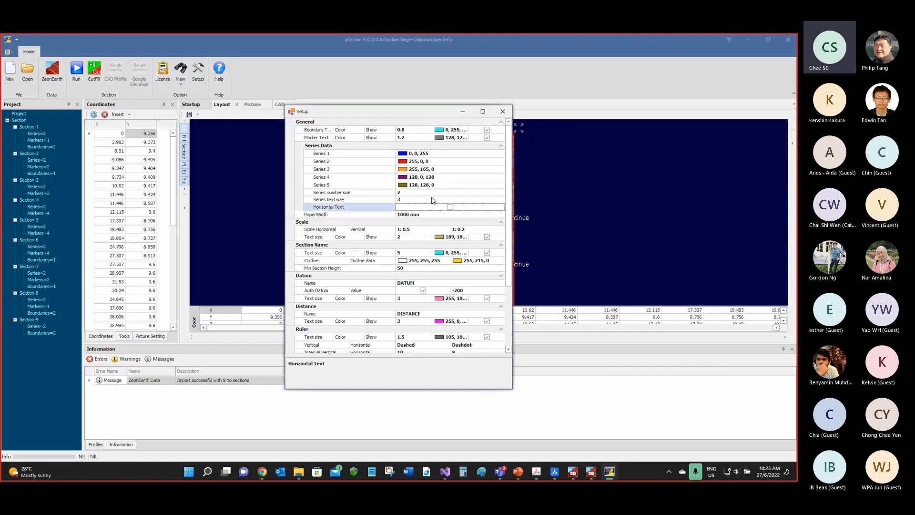
left_click(510, 112)
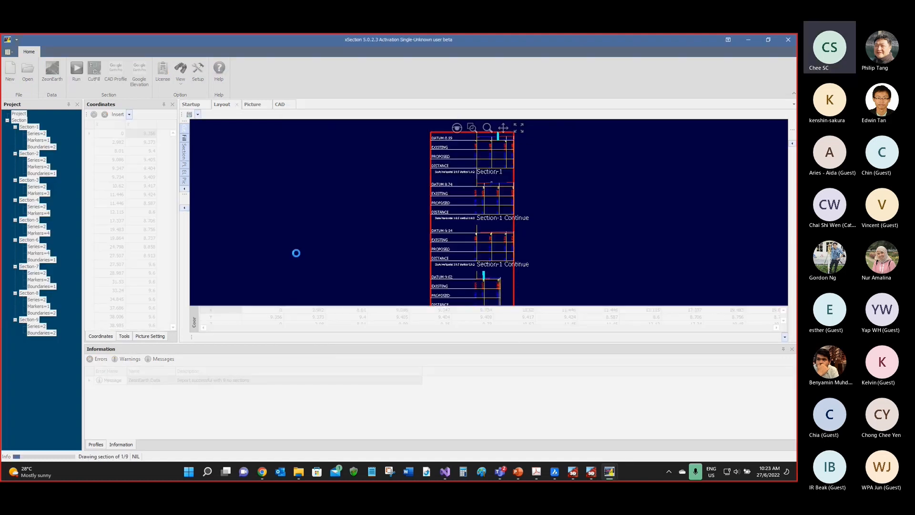
Step: Inspect the regenerated section stack and the profile, ruler and elevation rows of Section-1
scroll(410, 234, "down", 3)
scroll(441, 201, "up", 6)
scroll(435, 169, "down", 4)
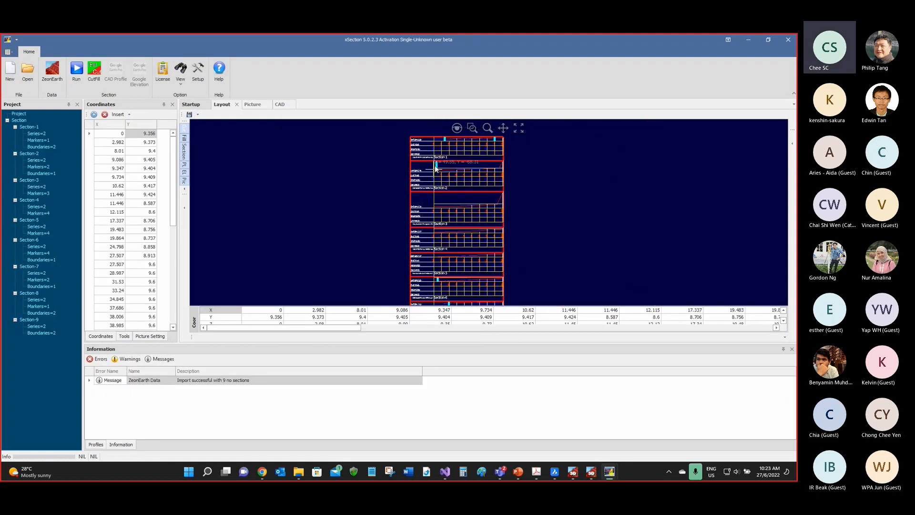
scroll(429, 128, "up", 4)
scroll(431, 149, "up", 4)
scroll(344, 171, "down", 4)
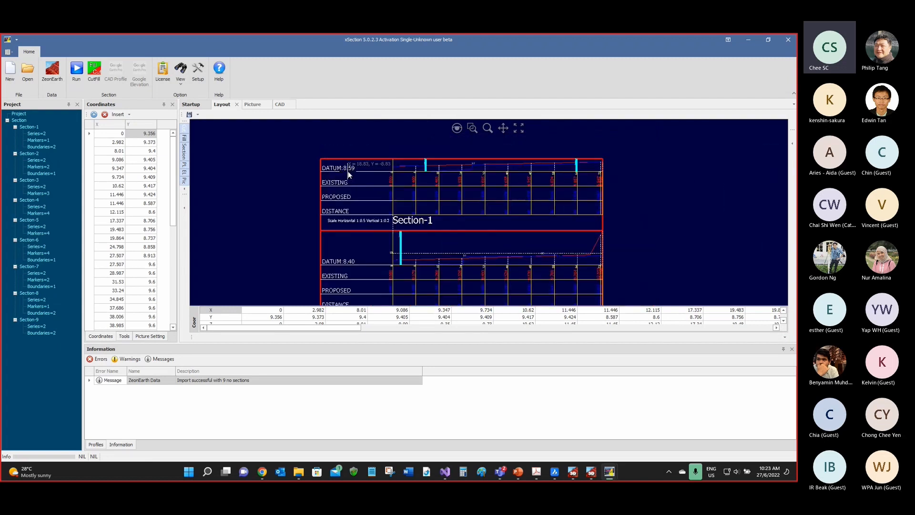
scroll(431, 172, "up", 5)
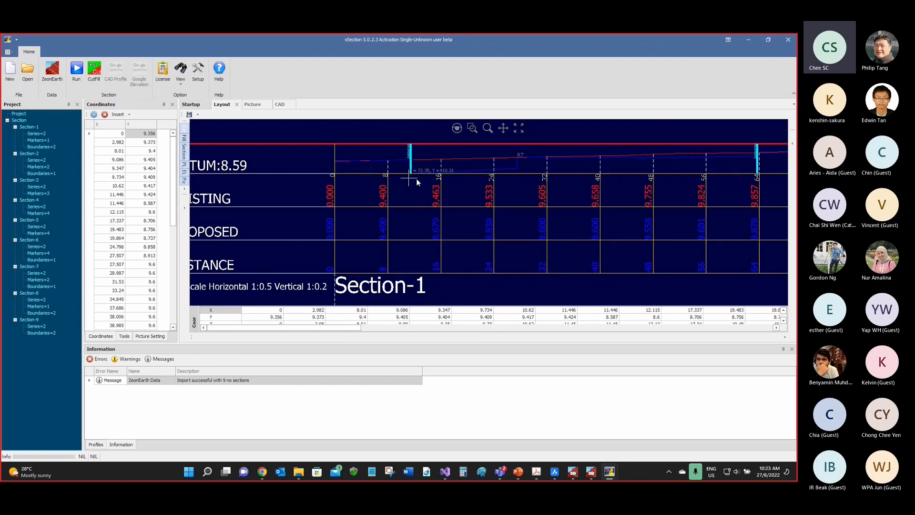
scroll(513, 164, "up", 4)
scroll(528, 145, "down", 3)
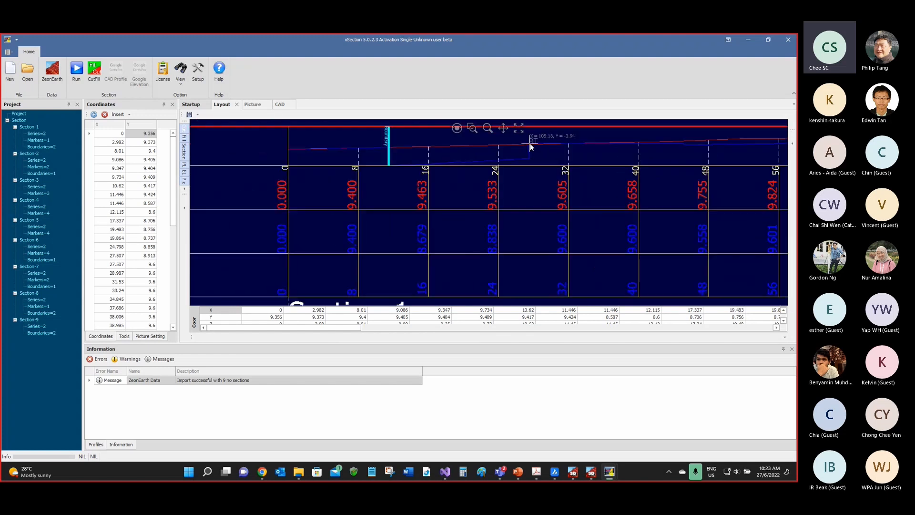
scroll(391, 190, "down", 3)
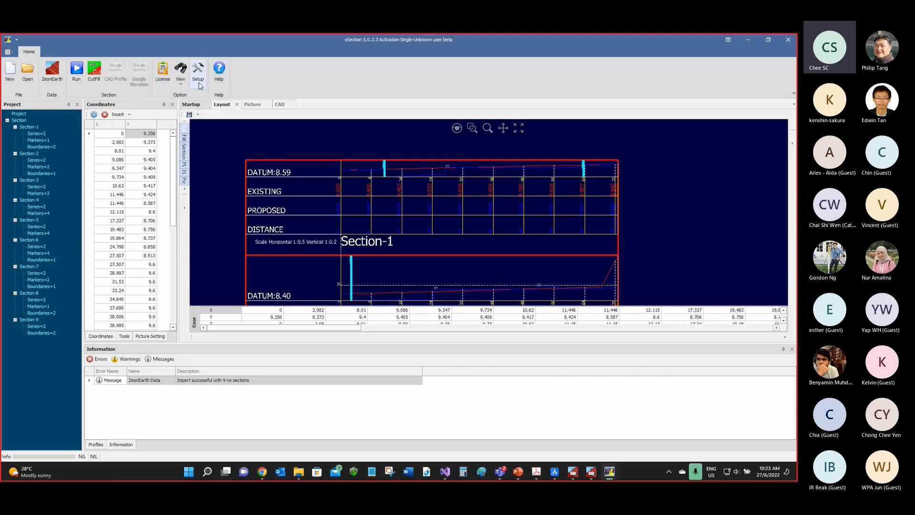
Step: Turn off the ruler's constant interval in the setup
key("ctrl")
left_click(204, 72)
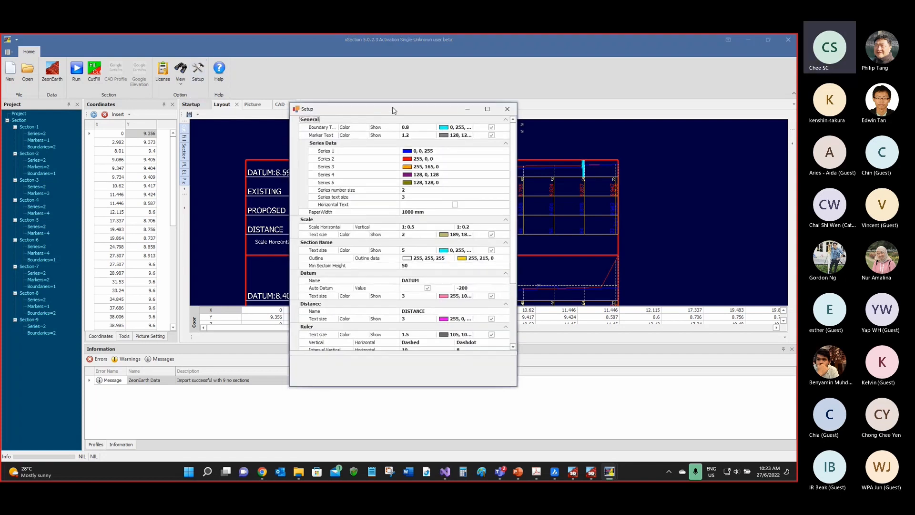
left_click_drag(380, 113, 426, 89)
scroll(473, 192, "down", 4)
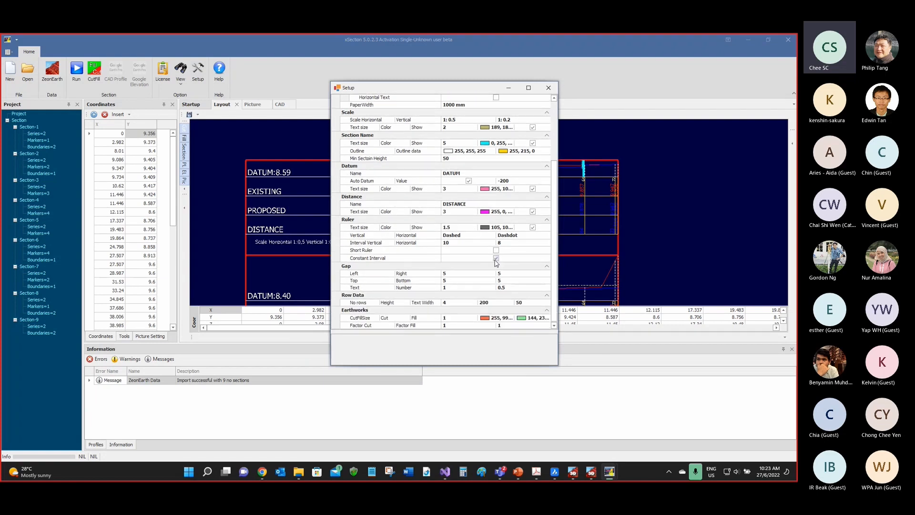
left_click(495, 260)
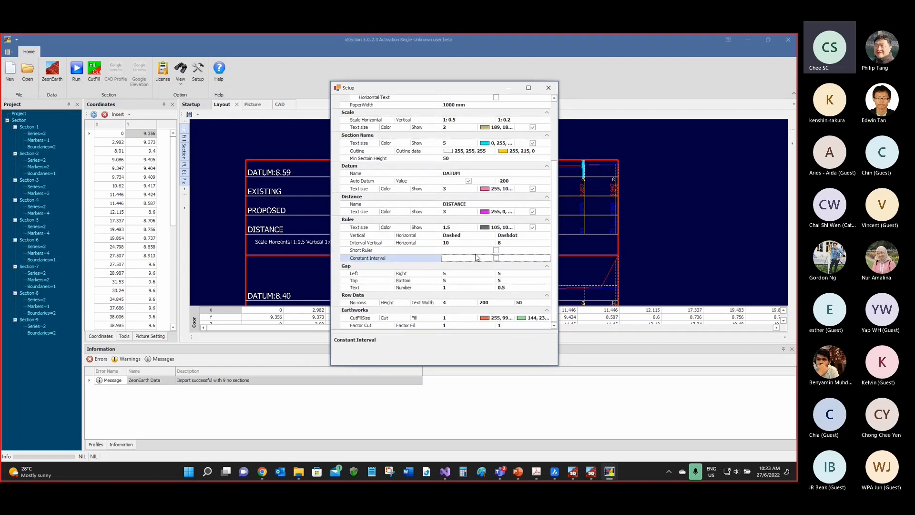
Step: Set the number of data rows to 5 in the setup and regenerate the section layout
left_click(451, 303)
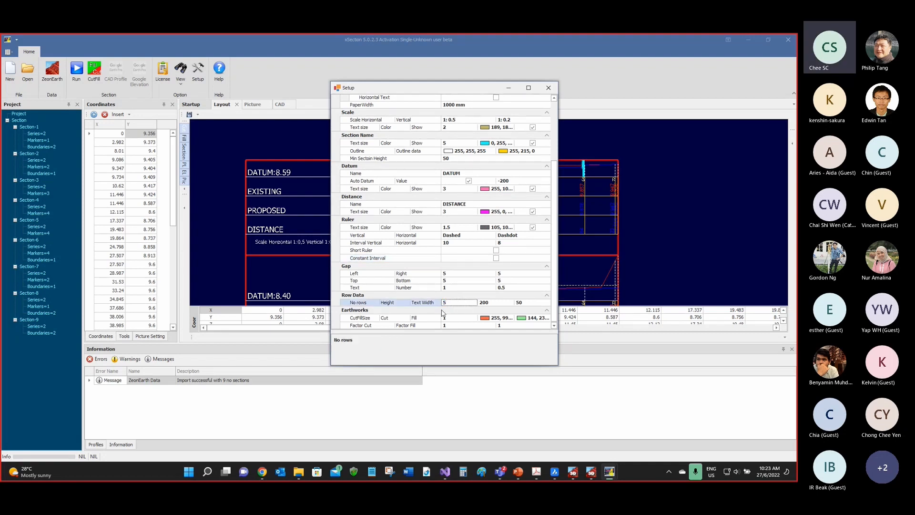
left_click(548, 88)
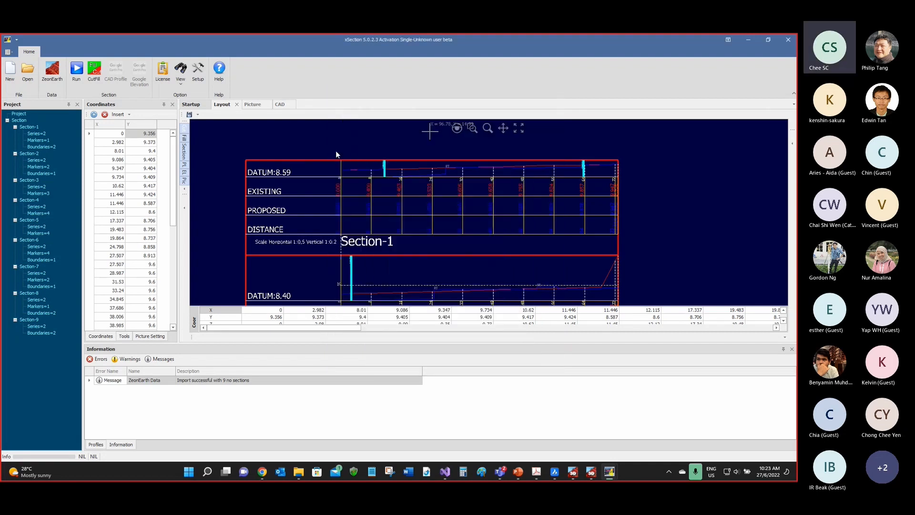
left_click(77, 70)
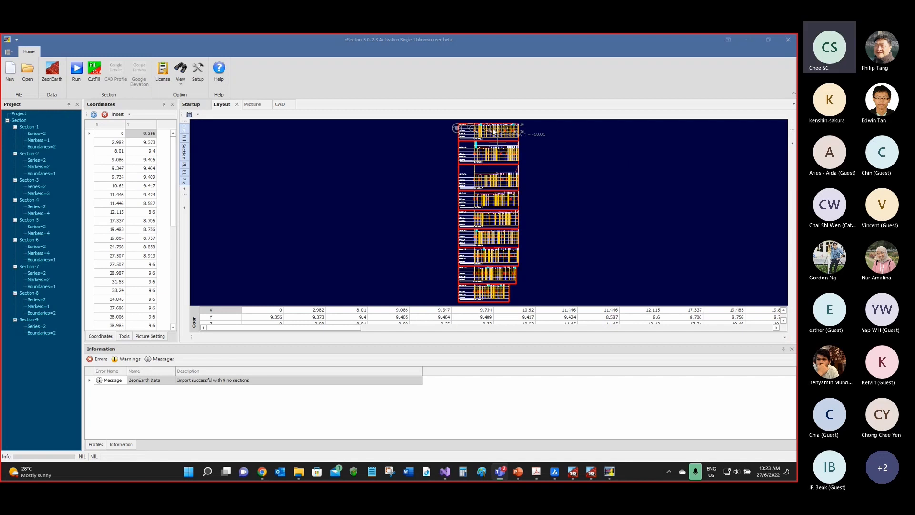
Step: Examine Section-1 for the additional data row and the ruler lines along its profile
scroll(490, 129, "up", 3)
scroll(490, 199, "down", 3)
scroll(487, 186, "up", 3)
scroll(353, 173, "up", 5)
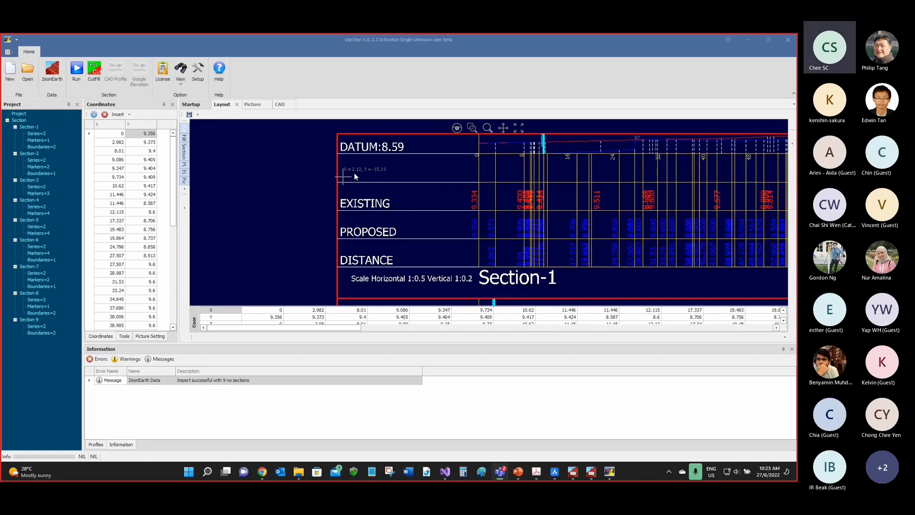
scroll(365, 169, "down", 3)
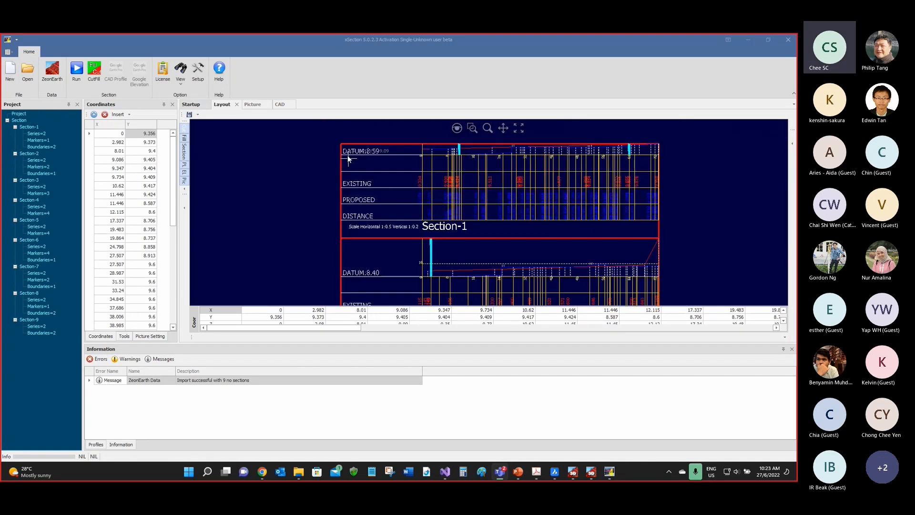
scroll(422, 214, "up", 2)
scroll(421, 215, "down", 2)
scroll(435, 179, "up", 4)
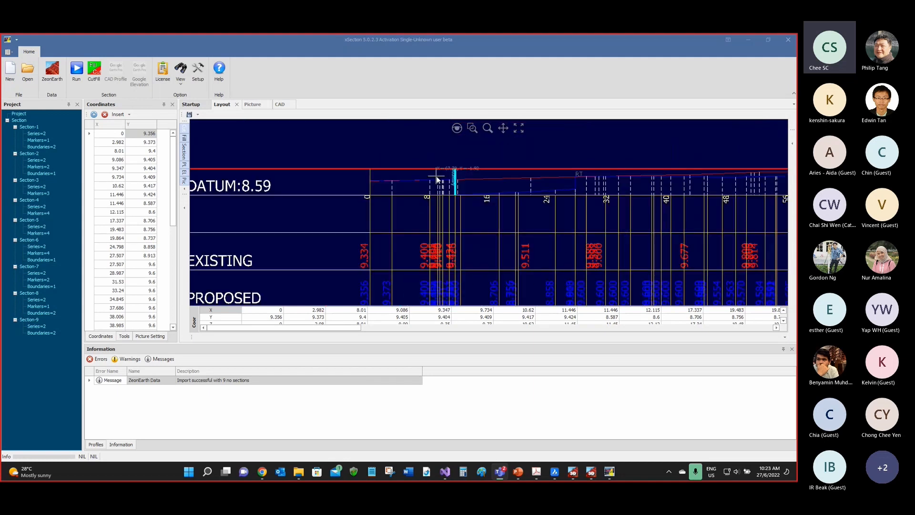
scroll(489, 157, "down", 3)
scroll(489, 158, "up", 2)
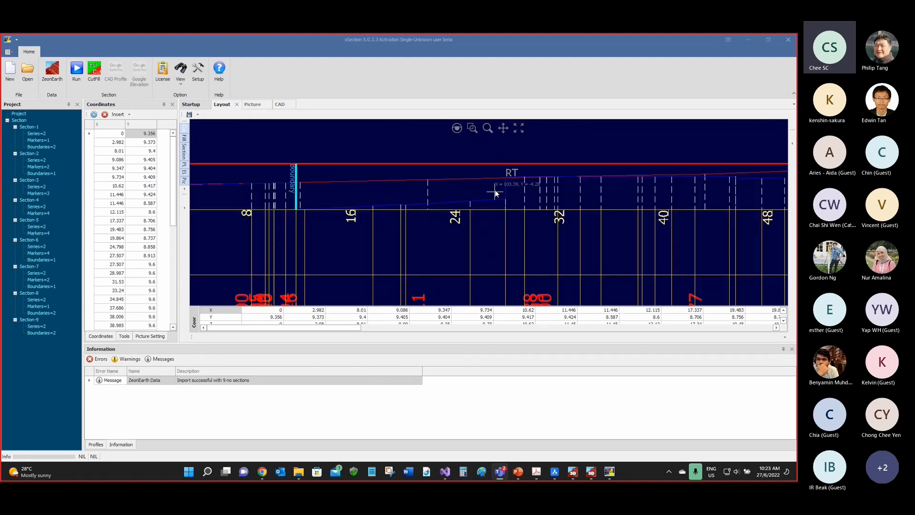
Step: Read the existing, proposed and distance values of Section-1 and look over the sections below it
scroll(491, 223, "down", 2)
scroll(496, 266, "up", 3)
scroll(519, 241, "down", 3)
scroll(515, 267, "up", 2)
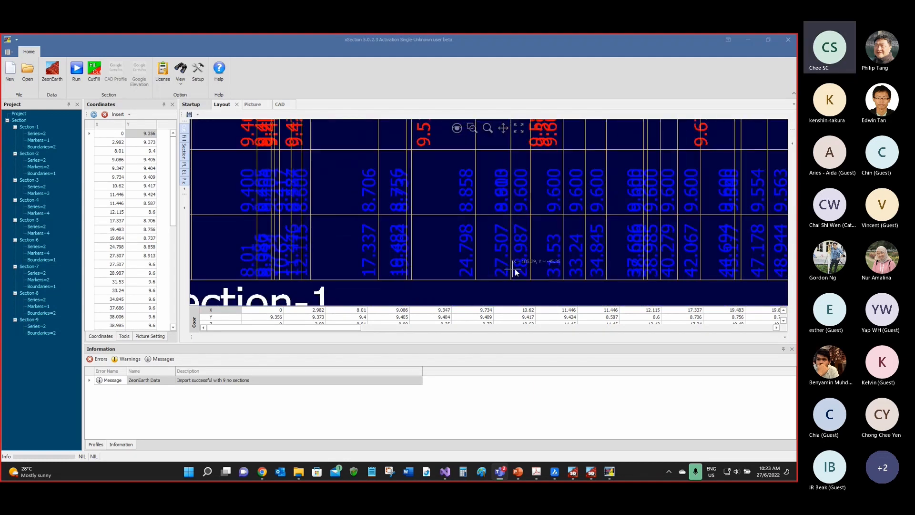
scroll(521, 231, "down", 2)
scroll(549, 227, "down", 2)
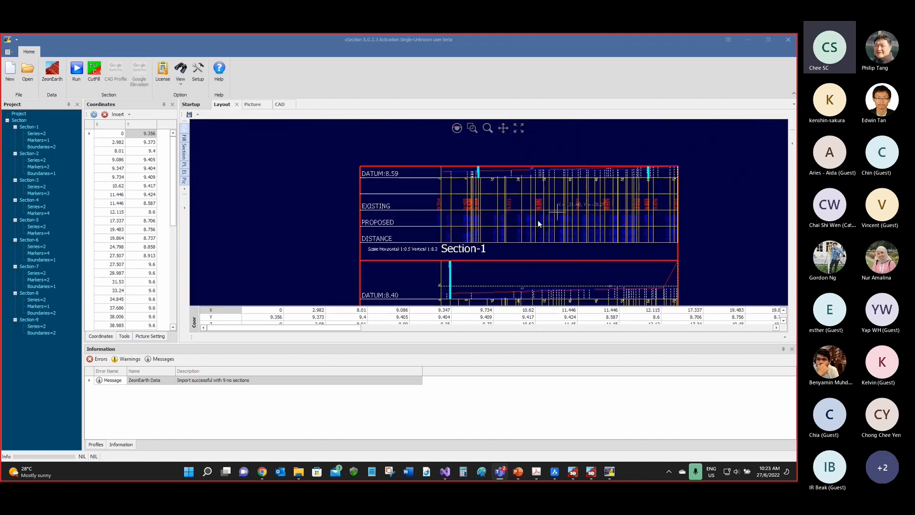
scroll(540, 209, "down", 2)
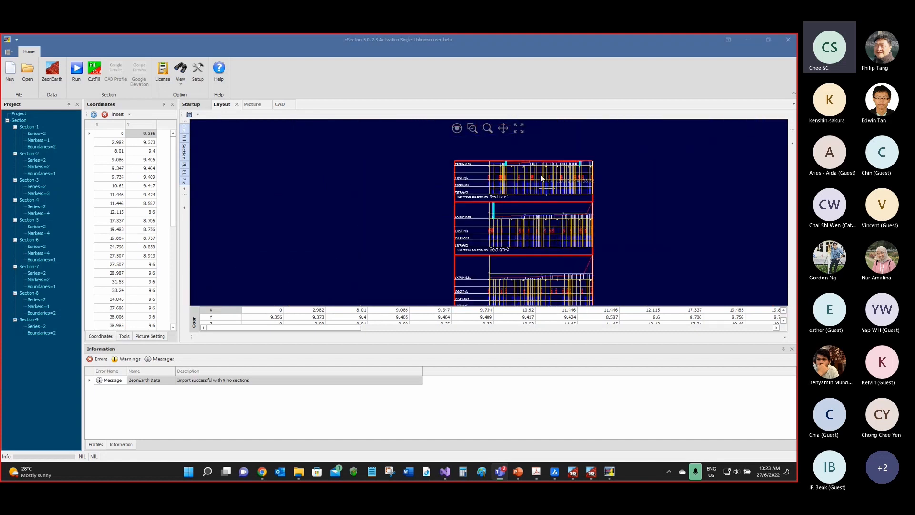
scroll(543, 224, "down", 2)
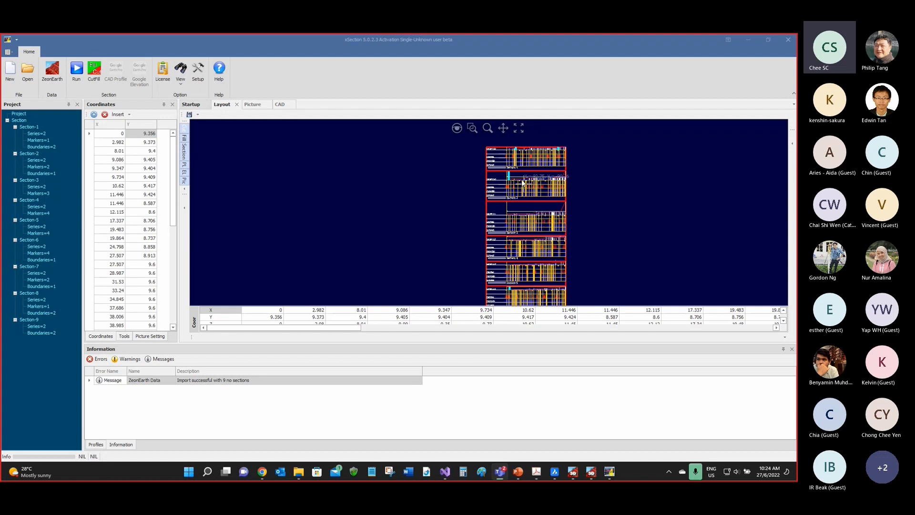
Step: Check the option for saving the layout as an Autocad dwg file, closing it without saving
scroll(545, 221, "up", 5)
left_click(189, 115)
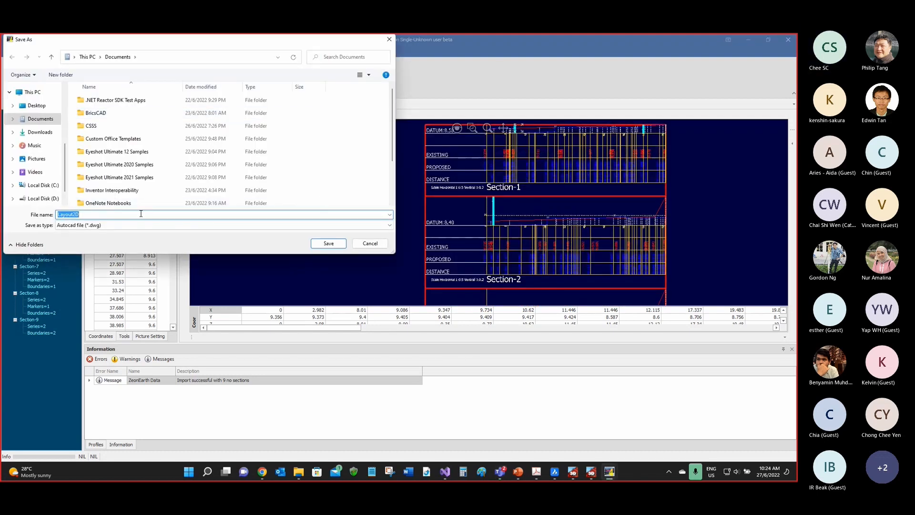
left_click(362, 246)
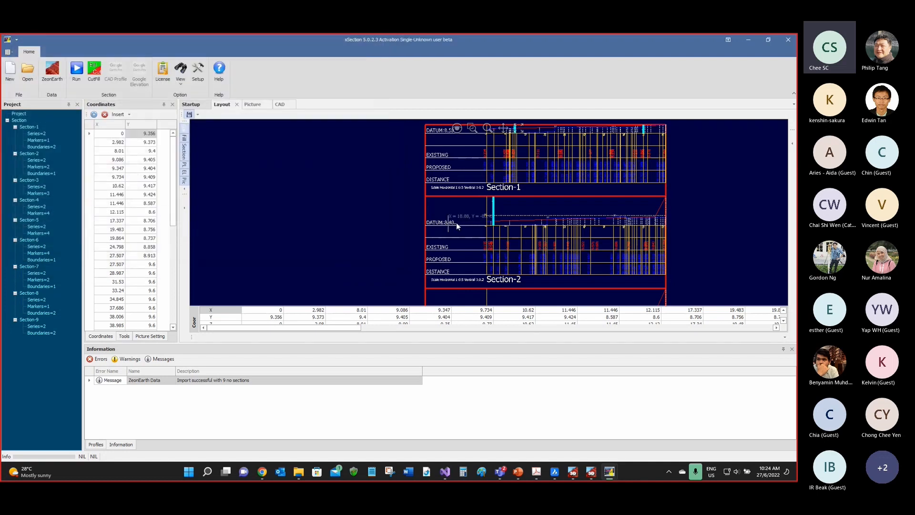
scroll(466, 229, "down", 5)
scroll(503, 203, "up", 5)
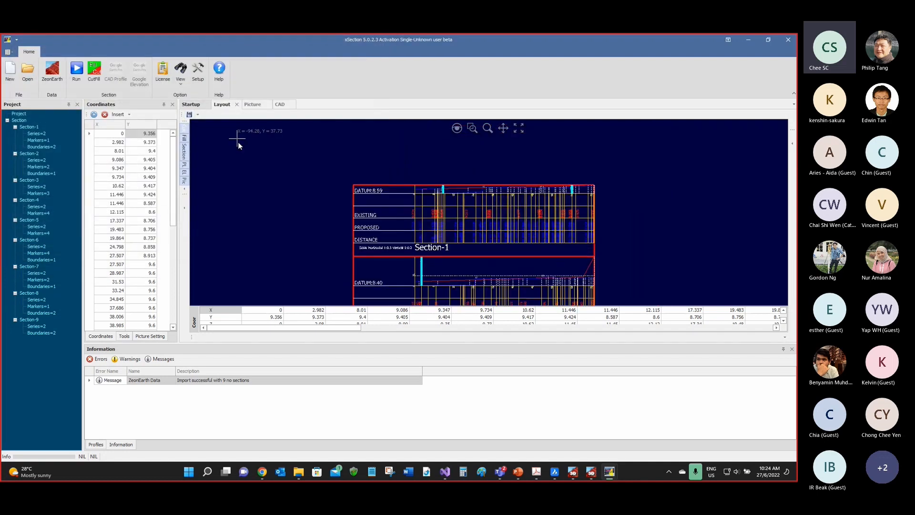
Step: Turn the ruler's constant interval back on in the setup and regenerate the section layout
left_click(198, 72)
scroll(429, 273, "down", 4)
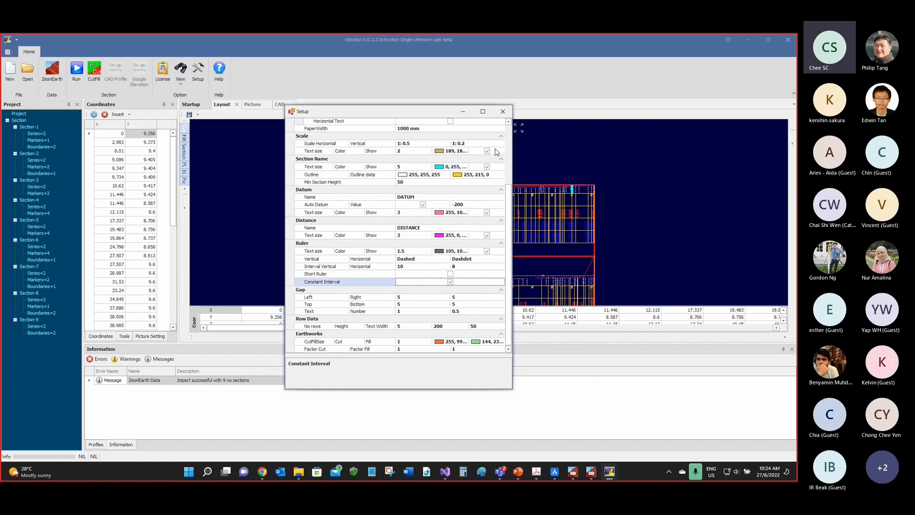
left_click(503, 111)
left_click(82, 68)
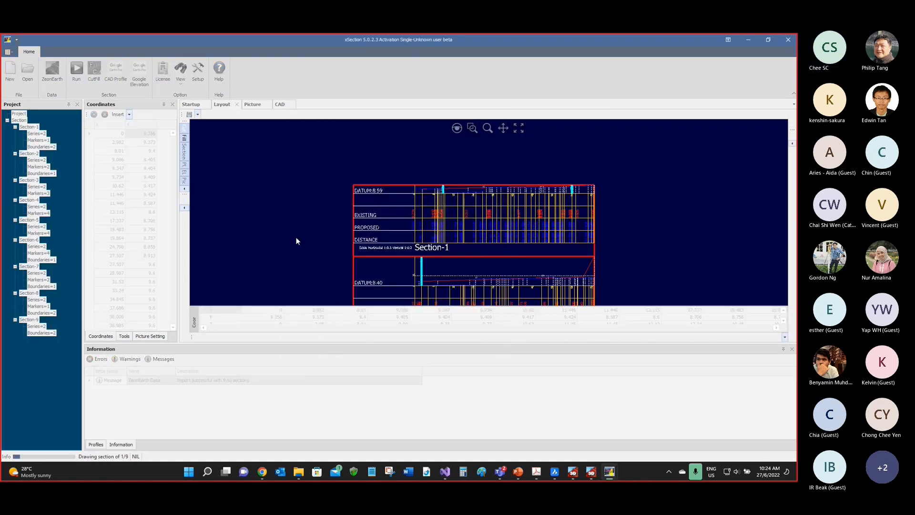
Step: Inspect the regenerated layout, comparing the ruler spacing and profiles of Section-1 and Section-2
scroll(431, 218, "down", 3)
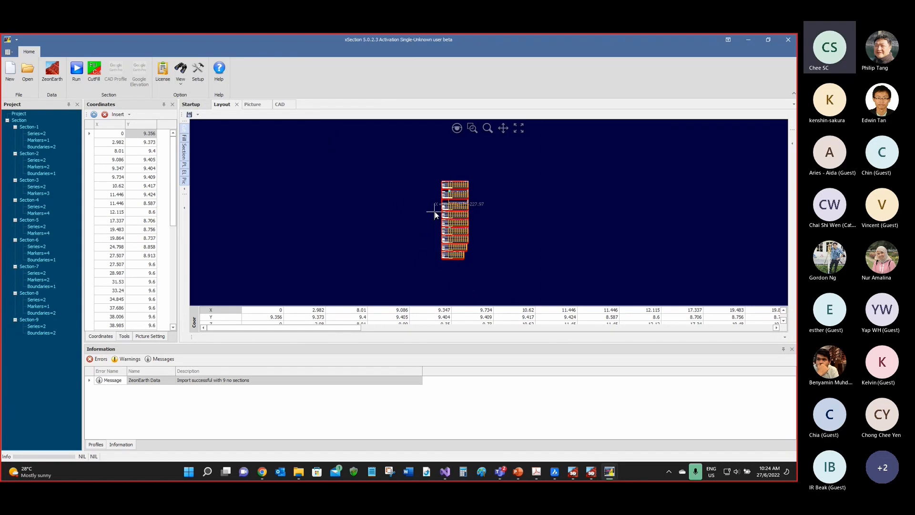
scroll(435, 211, "up", 6)
scroll(459, 191, "down", 5)
scroll(478, 153, "up", 5)
scroll(482, 152, "up", 2)
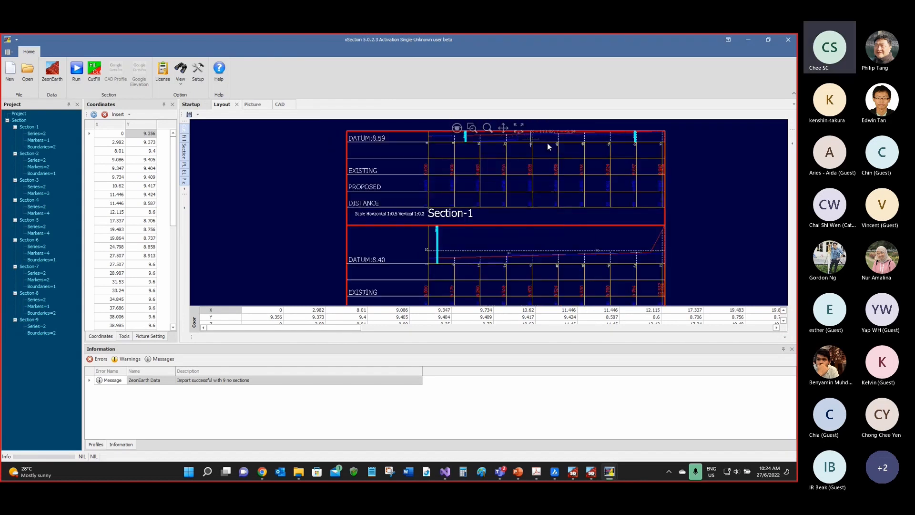
scroll(527, 257, "up", 3)
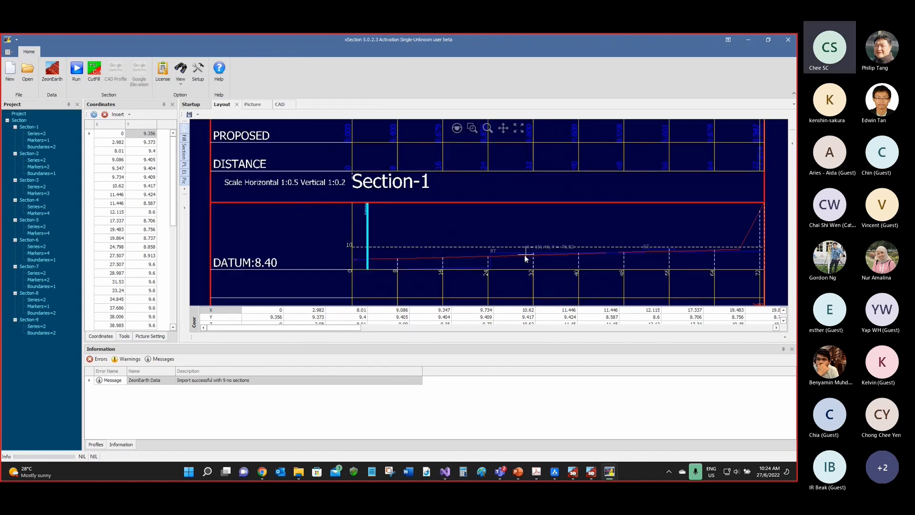
Step: Calculate the cut and fill volumes for all sections and inspect the shaded cut and fill areas in Section-2
left_click(94, 75)
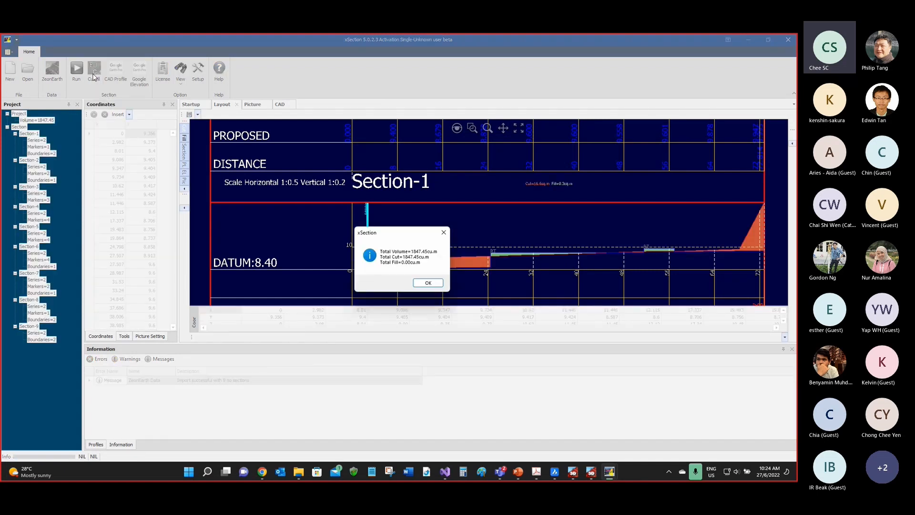
left_click(428, 283)
scroll(497, 273, "up", 4)
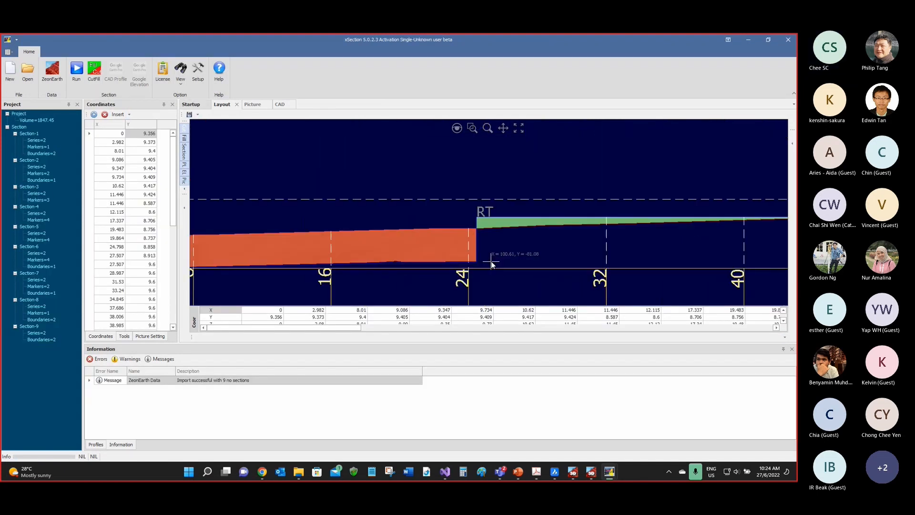
scroll(516, 240, "down", 4)
scroll(516, 243, "up", 2)
scroll(492, 227, "down", 5)
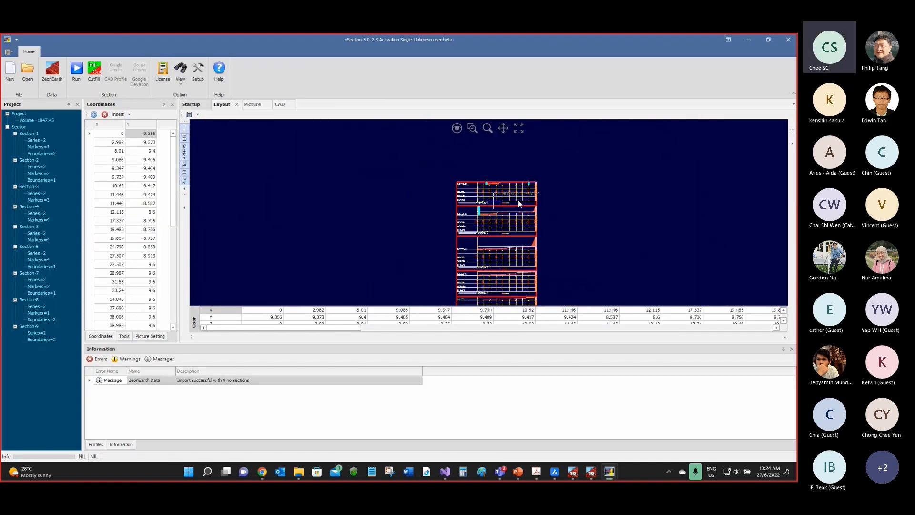
Step: Examine the shaded cut and fill areas and their square-metre labels in the layouts of Section-1 to Section-5
scroll(518, 200, "up", 1)
scroll(481, 178, "up", 5)
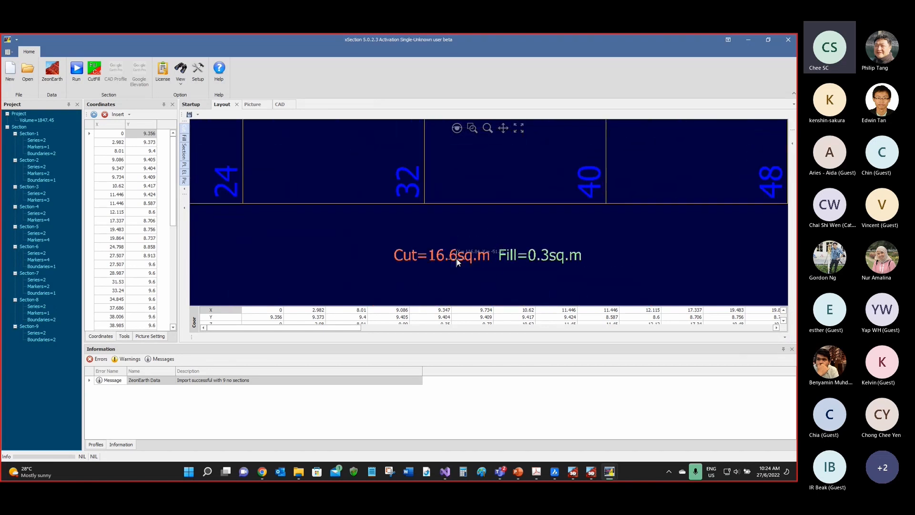
scroll(479, 235, "down", 6)
scroll(456, 182, "up", 1)
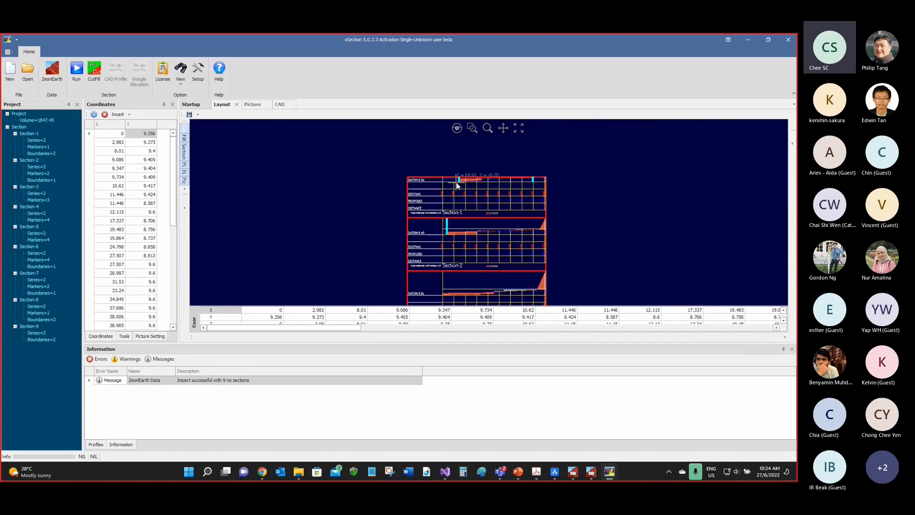
scroll(470, 245, "down", 1)
scroll(470, 245, "up", 3)
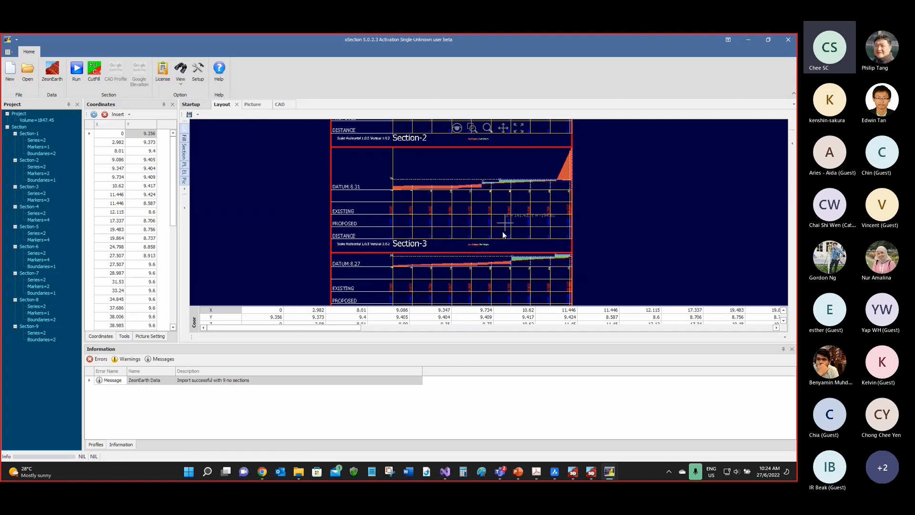
scroll(500, 230, "up", 1)
scroll(497, 230, "down", 2)
scroll(473, 237, "down", 2)
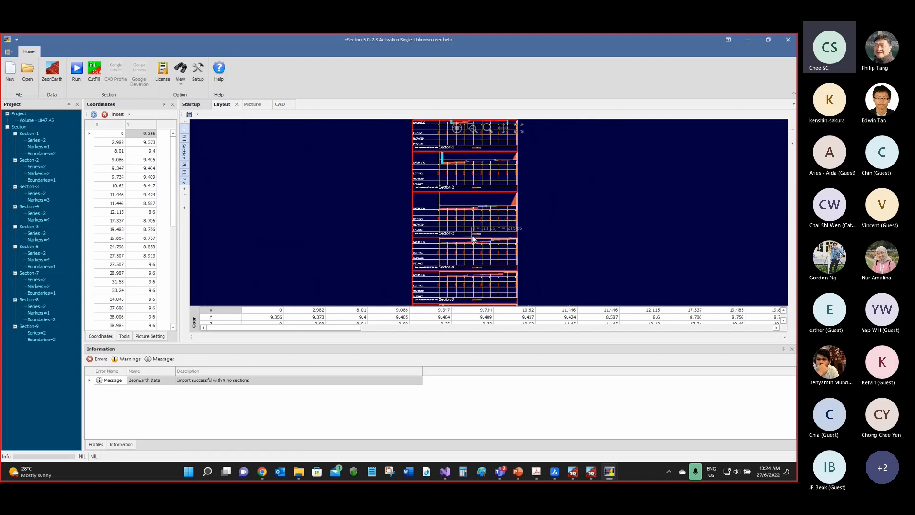
scroll(476, 241, "up", 3)
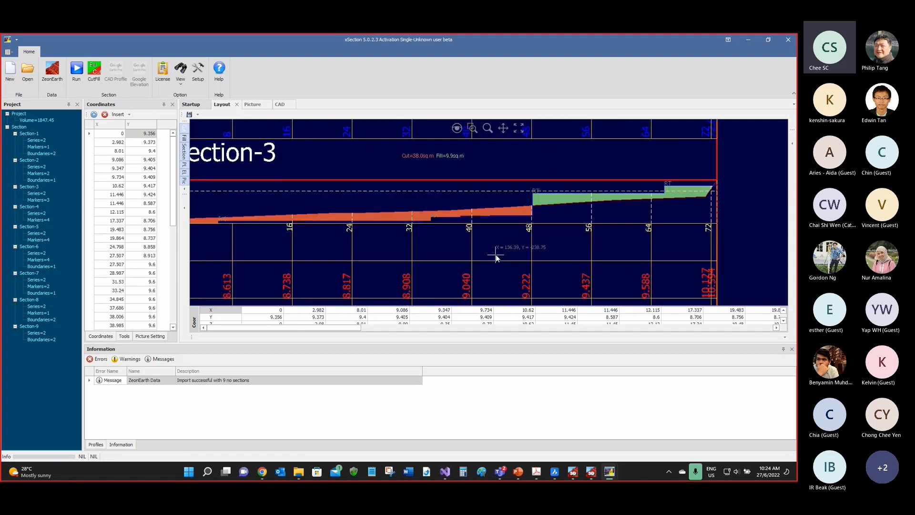
scroll(496, 254, "down", 3)
scroll(518, 253, "up", 2)
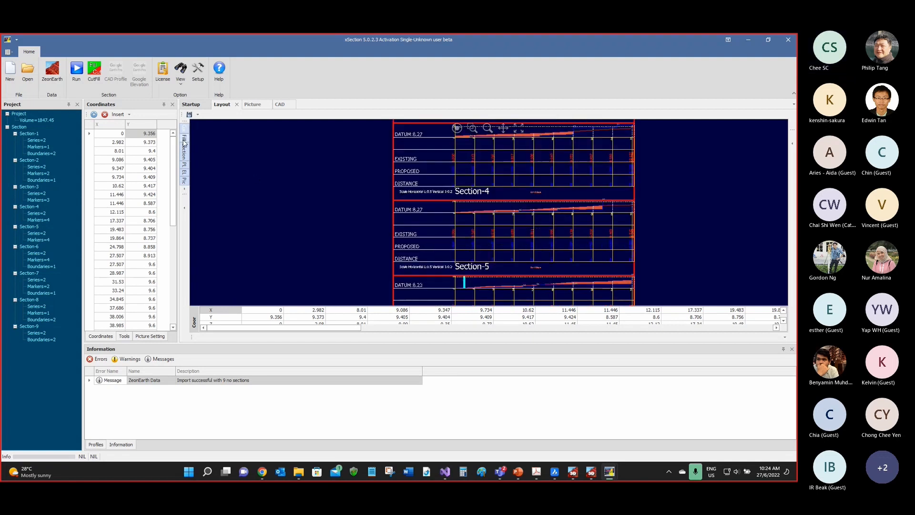
scroll(257, 229, "down", 1)
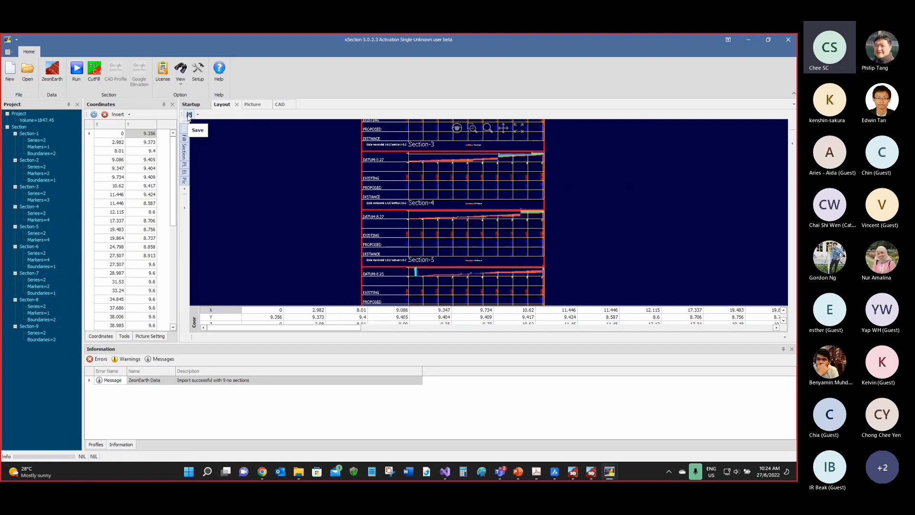
Step: Close xSection, then switch to the ZeonEarth earthworks project and view the section planes on its 3D model
left_click_drag(240, 54, 362, 57)
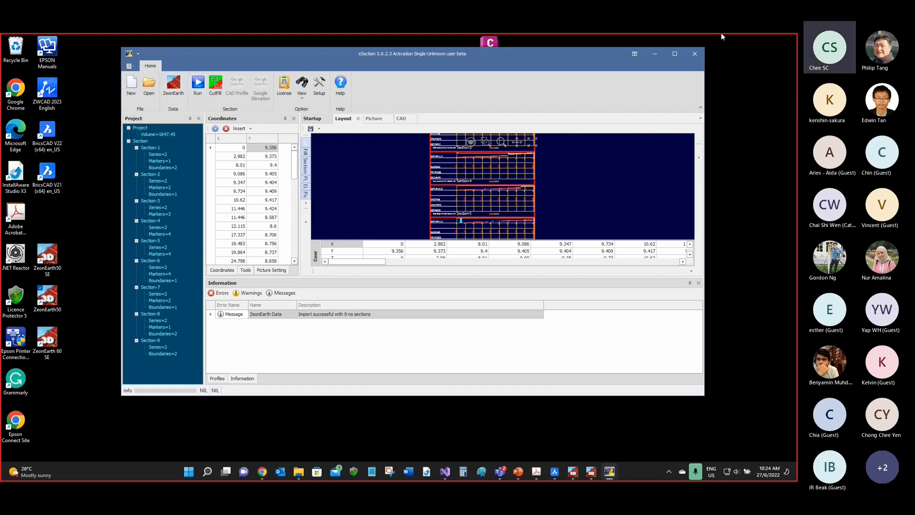
left_click(694, 54)
left_click(411, 281)
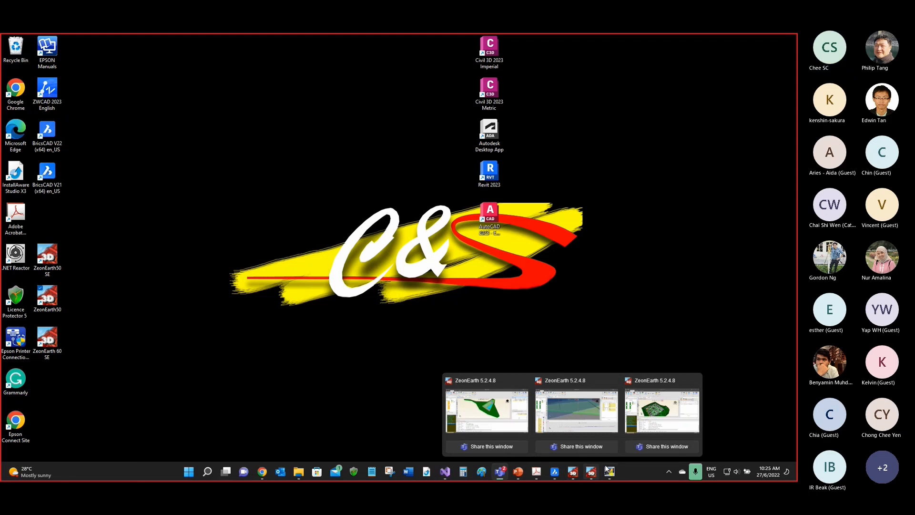
mouse_move(597, 480)
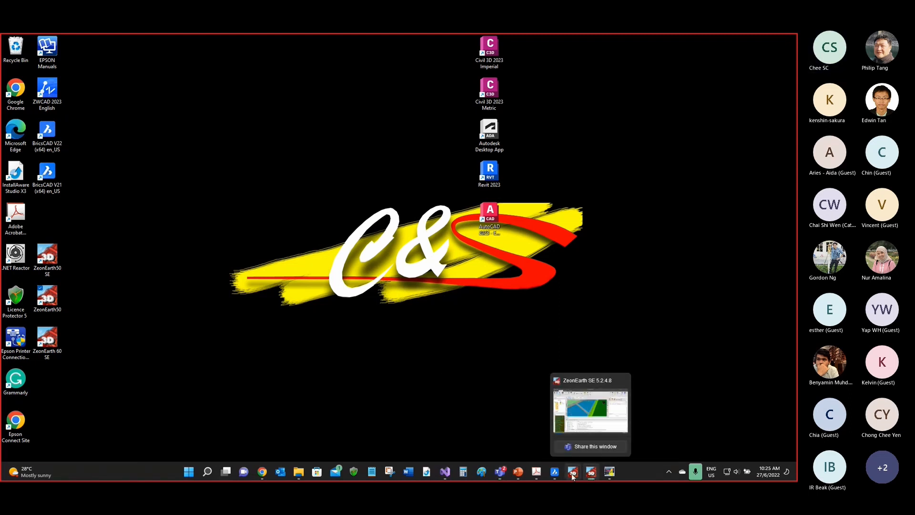
left_click(576, 412)
left_click_drag(372, 245, 402, 210)
scroll(410, 230, "down", 5)
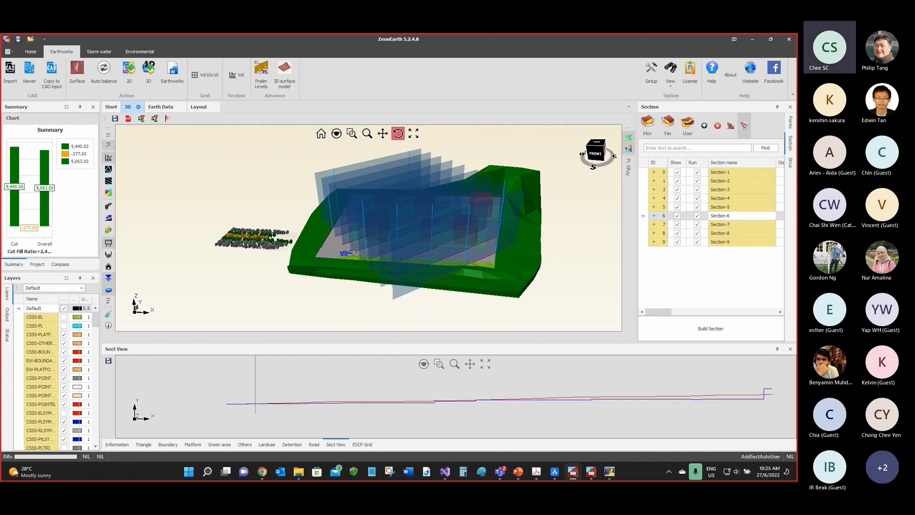
Step: Switch to BricsCAD, open the recent drawing Sample1-3-PC.dwg and show its layer list
key("alt+Tab")
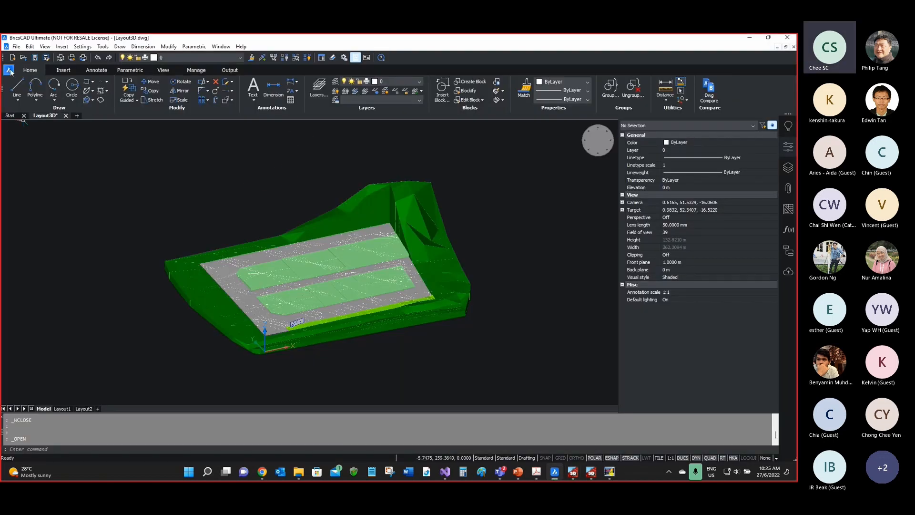
left_click(10, 115)
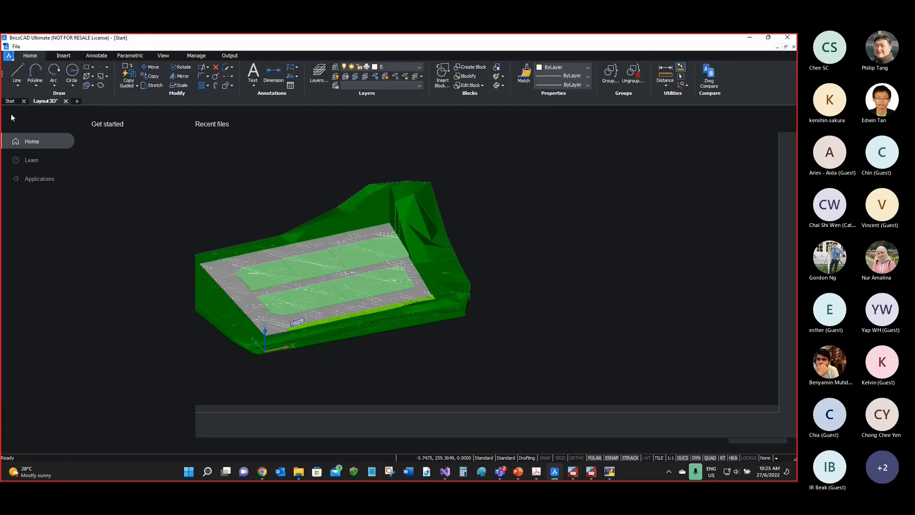
left_click(300, 203)
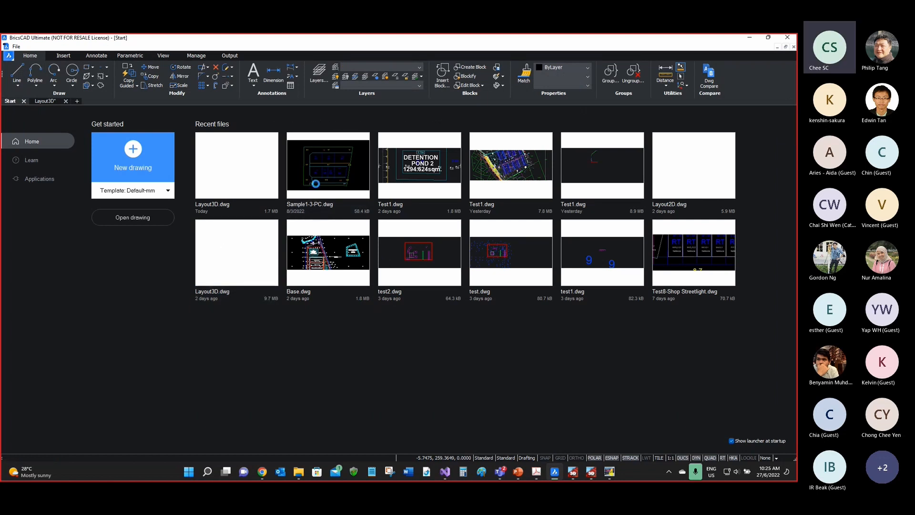
left_click(788, 168)
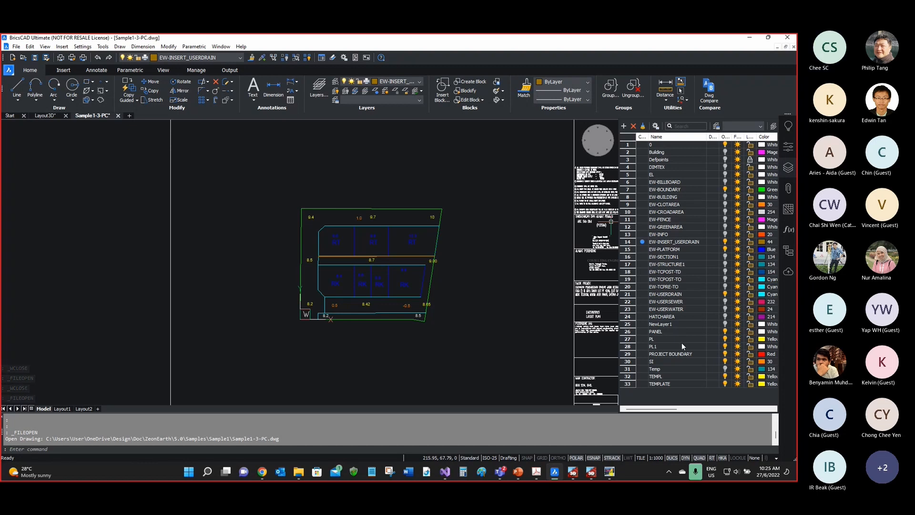
Step: Make the EW-SECTION1 layer current and turn it on to show its section line
double_click(642, 257)
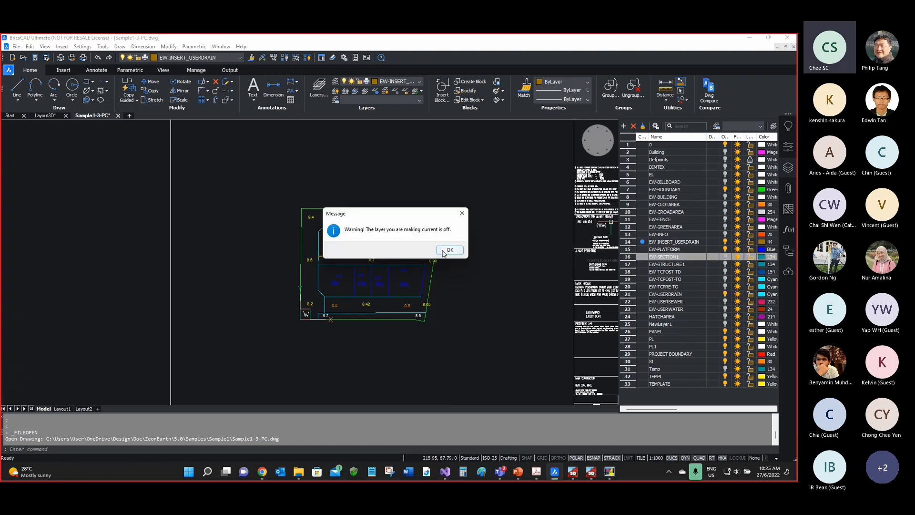
left_click(448, 250)
left_click(725, 257)
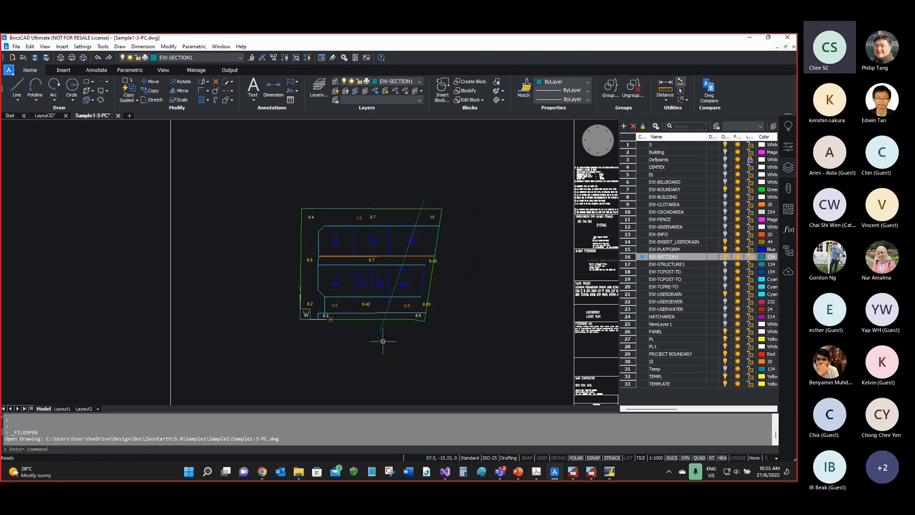
Step: Rename the EW-SECTION1 layer as EW-SECTION and save the drawing
left_click(683, 259)
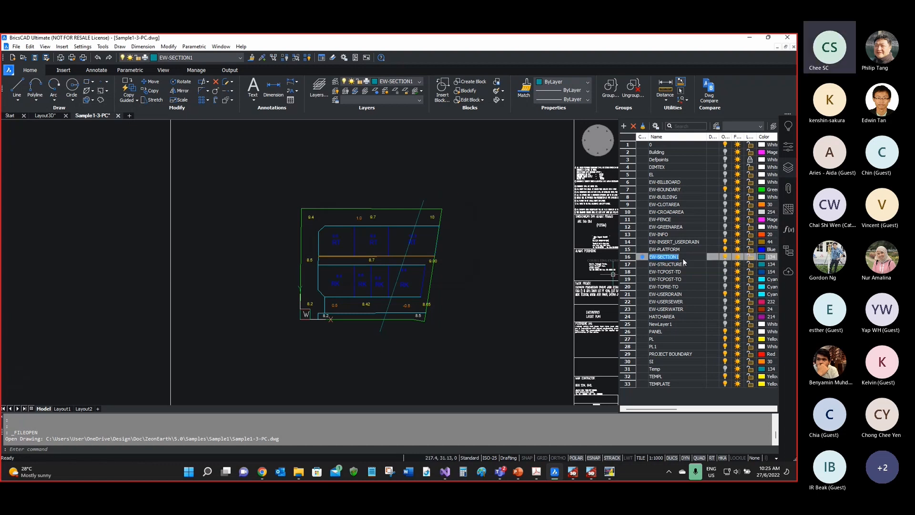
left_click(683, 257)
key("Return")
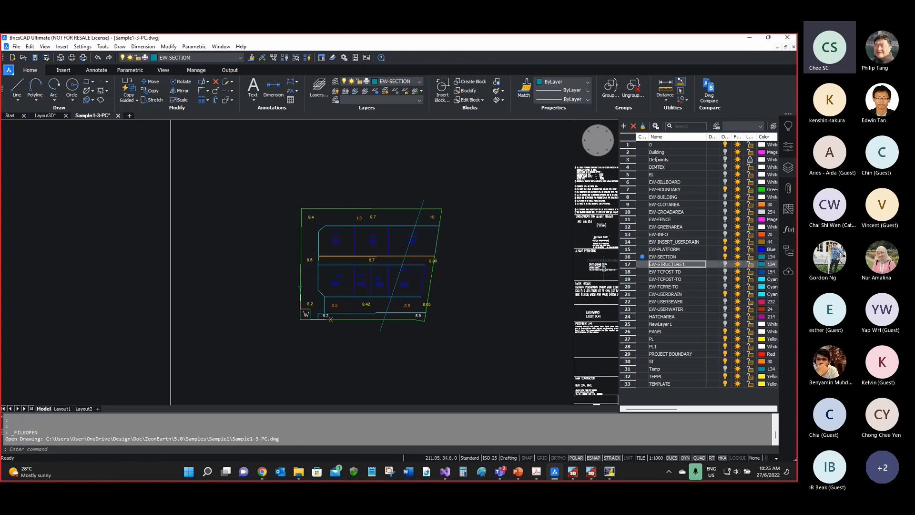
left_click(667, 264, "ctrl")
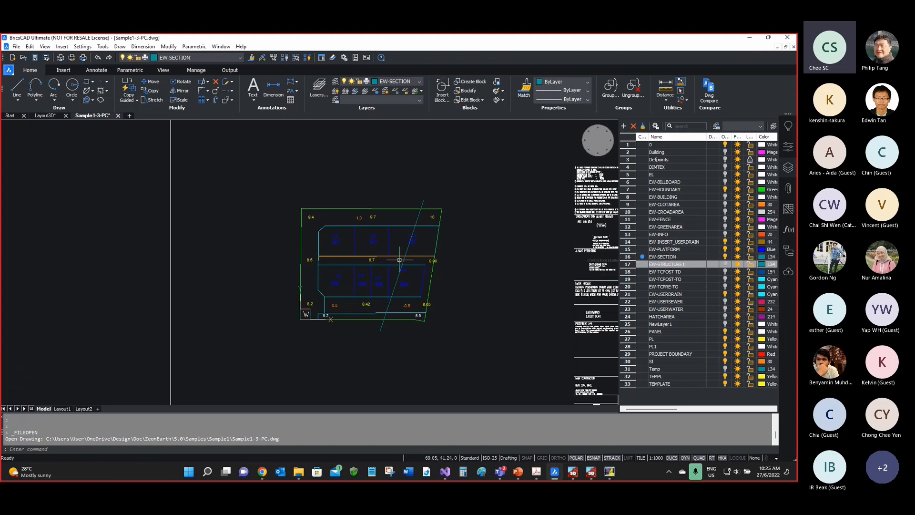
left_click(35, 57)
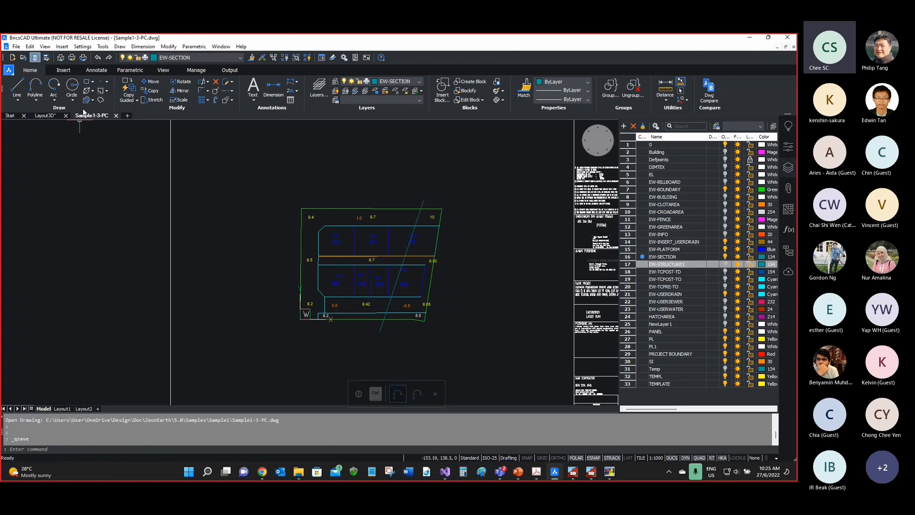
Step: Return to ZeonEarth, close the current project session and start a fresh ZeonEarth50 session
left_click(748, 38)
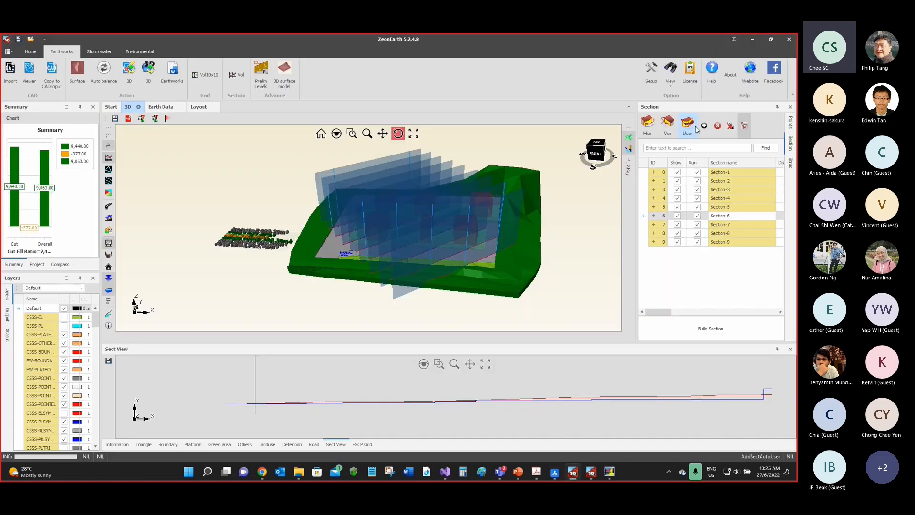
left_click(789, 40)
left_click(405, 282)
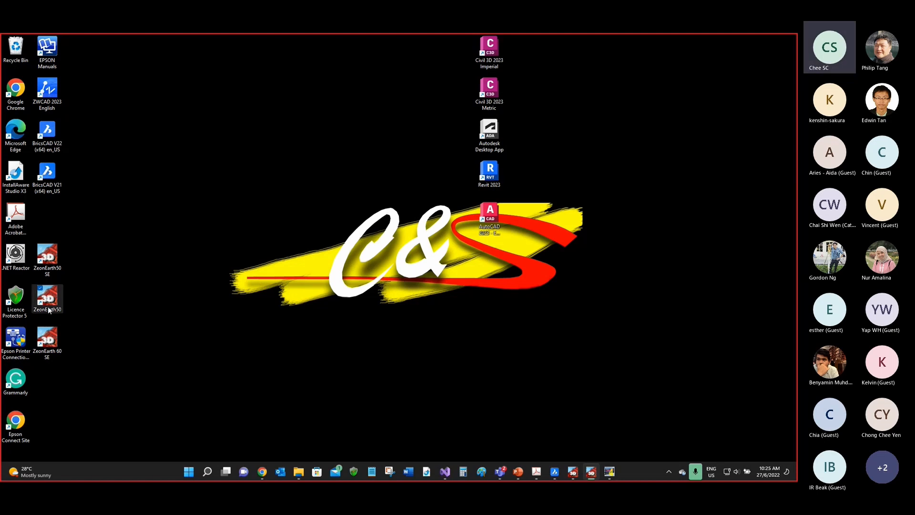
double_click(47, 306)
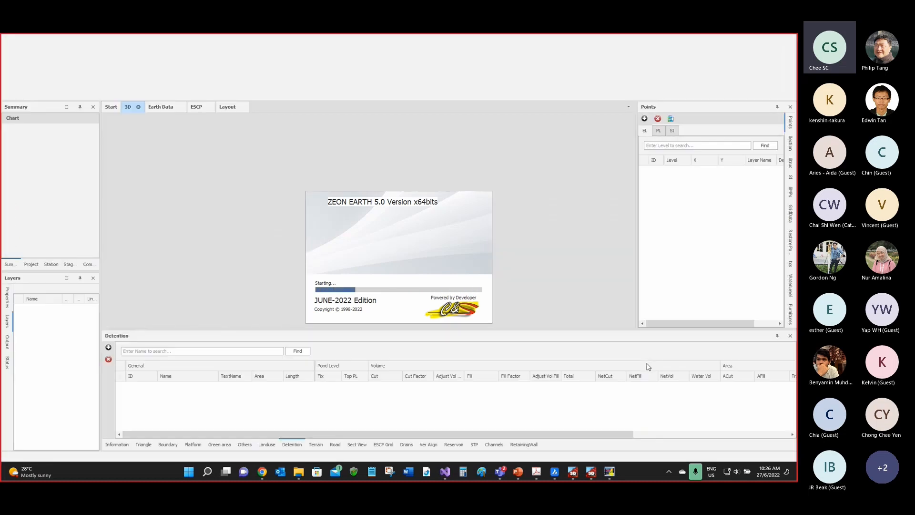
left_click(446, 343)
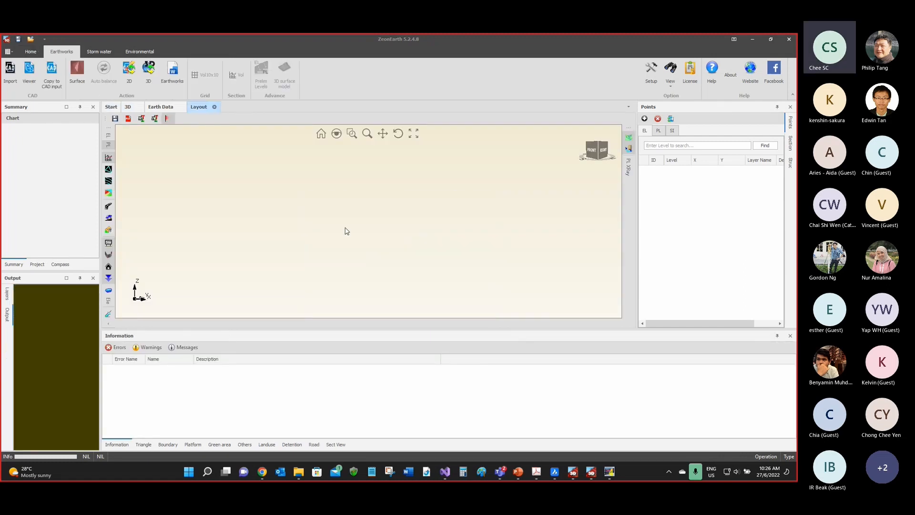
Step: Close Sample1-3-PC.dwg in BricsCAD to release the file and load it in ZeonEarth's CAD import
left_click(519, 349)
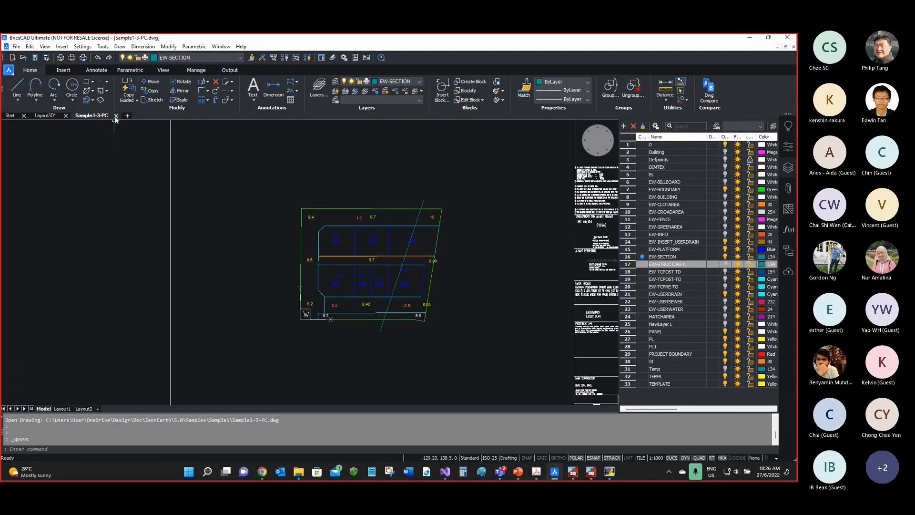
left_click(116, 119)
left_click(749, 37)
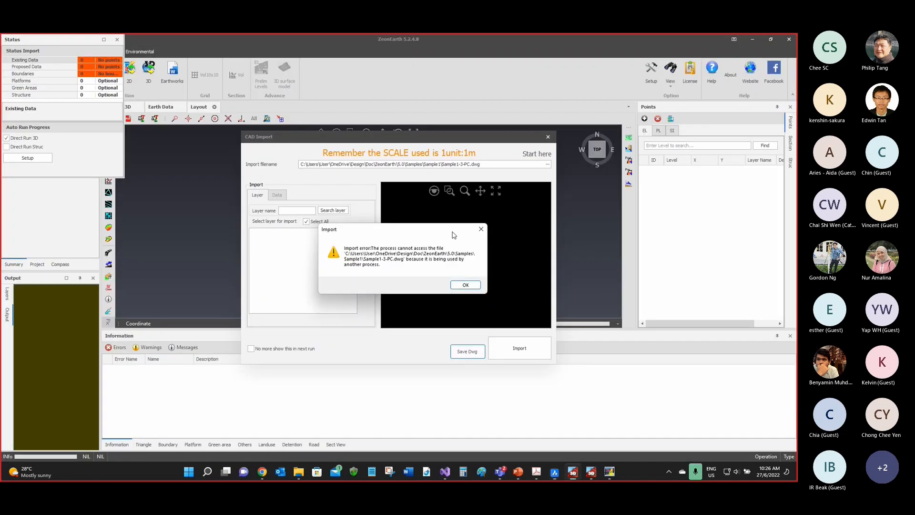
left_click(465, 284)
left_click(517, 346)
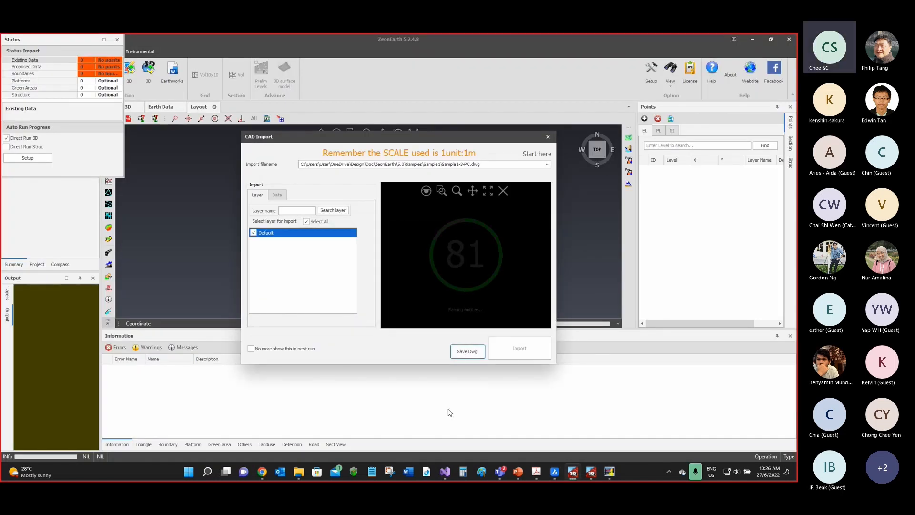
Step: Import the drawing with the EL and PL level layers and Direct Run 3D enabled to generate the 3D model
left_click(495, 357)
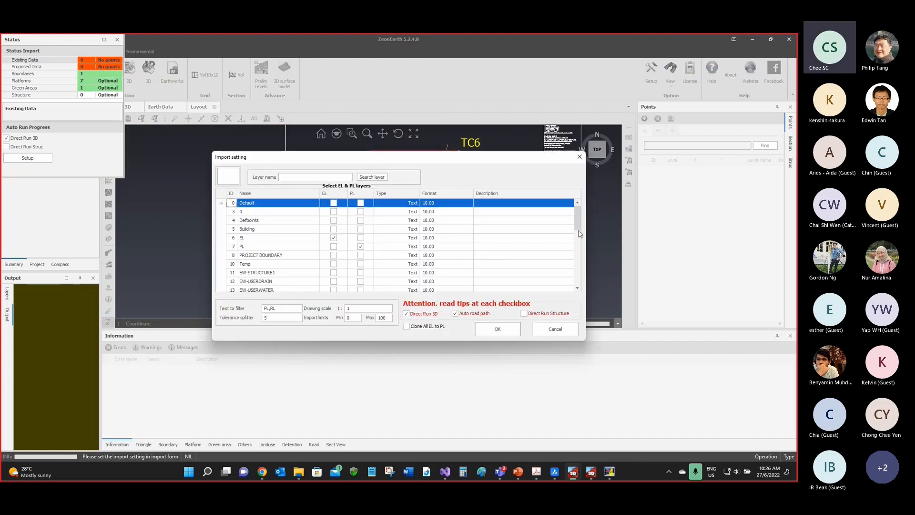
scroll(578, 233, "down", 5)
left_click(519, 328)
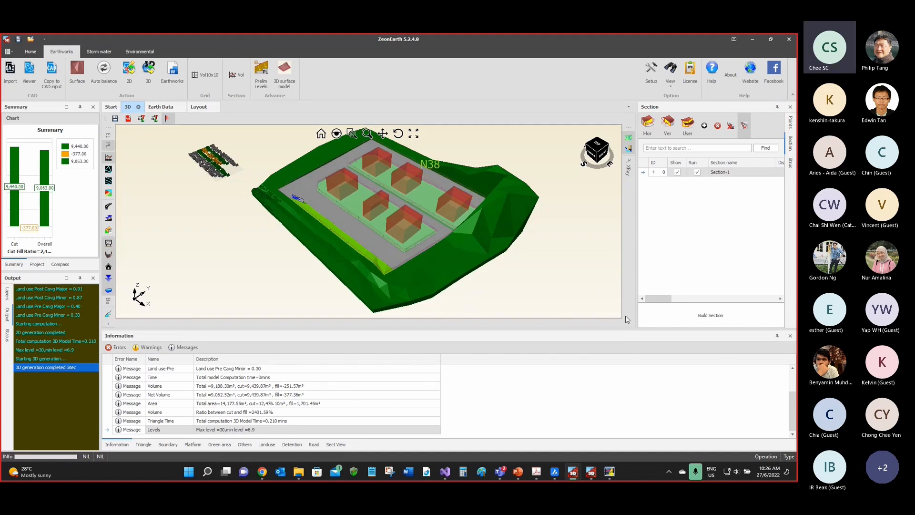
Step: Build the imported user-drawn Section-1 through the 3D earthworks model
left_click(779, 172)
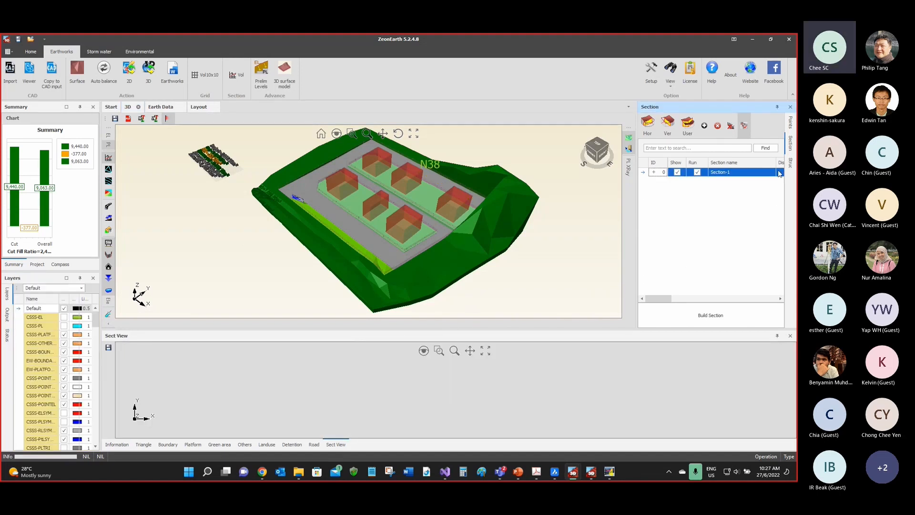
key("ctrl")
key("ctrl")
key("ctrl")
left_click(706, 316)
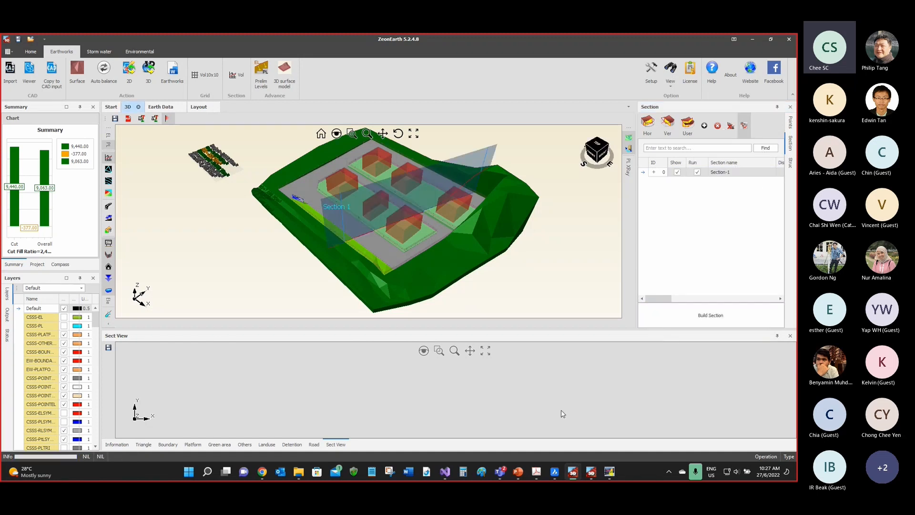
Step: Orbit the model to inspect the section plane and display Section-1's profile in the section view
left_click(397, 134)
left_click_drag(400, 204, 470, 205)
scroll(407, 208, "up", 3)
scroll(398, 210, "down", 3)
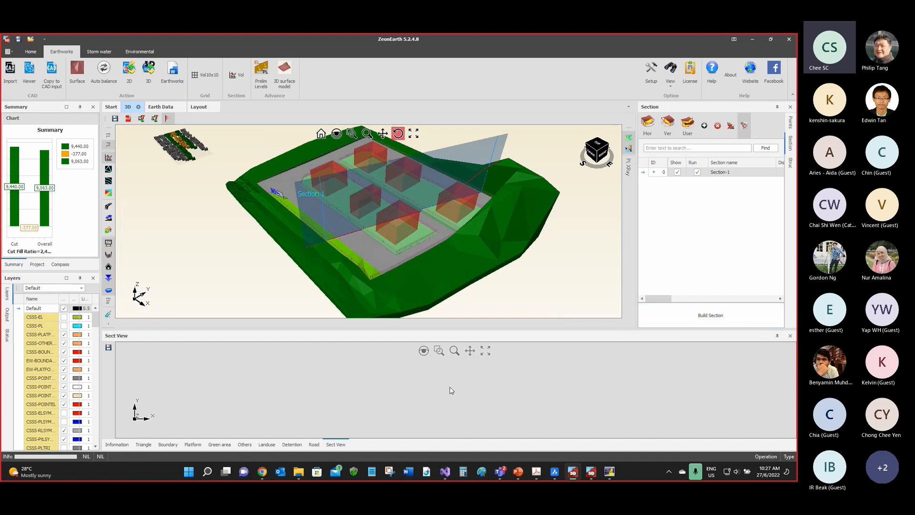
left_click(486, 351)
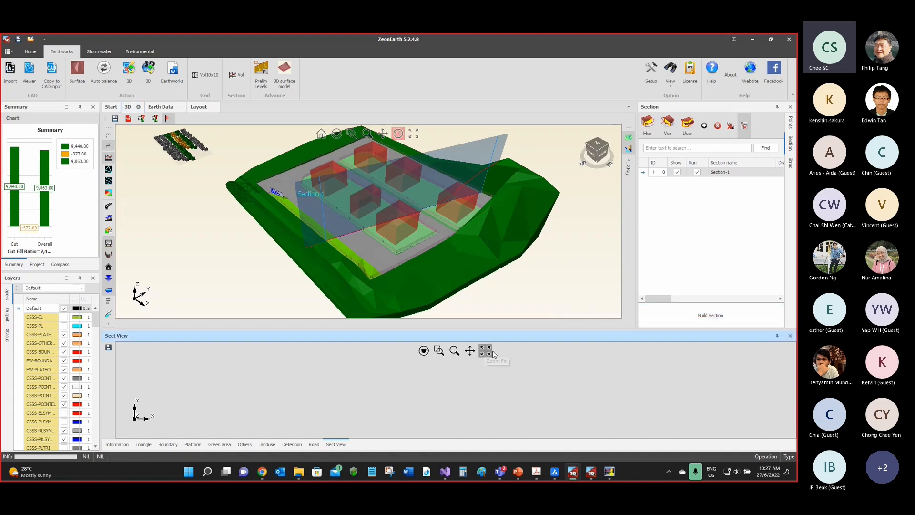
left_click(725, 175)
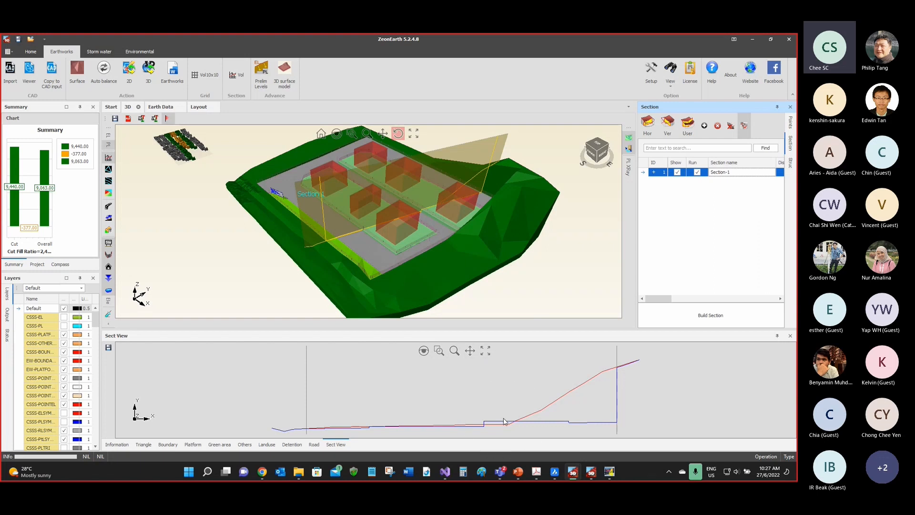
Step: Generate vertical cross sections at the default spacing of 10 and inspect them in the layout and 3D model
left_click_drag(438, 223, 429, 222)
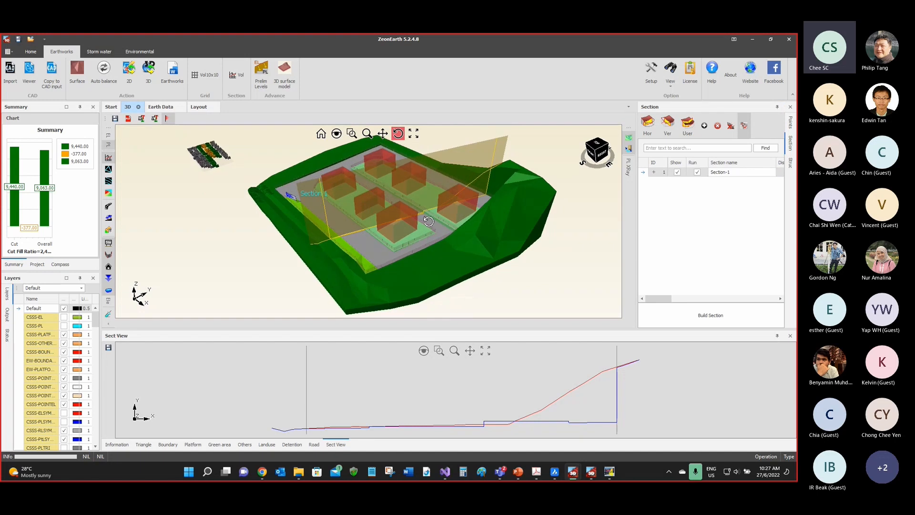
left_click(666, 133)
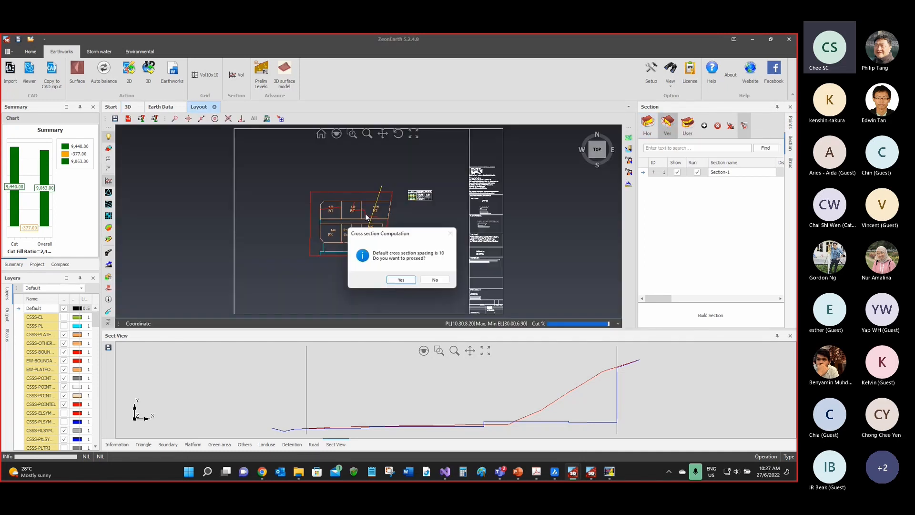
left_click(401, 280)
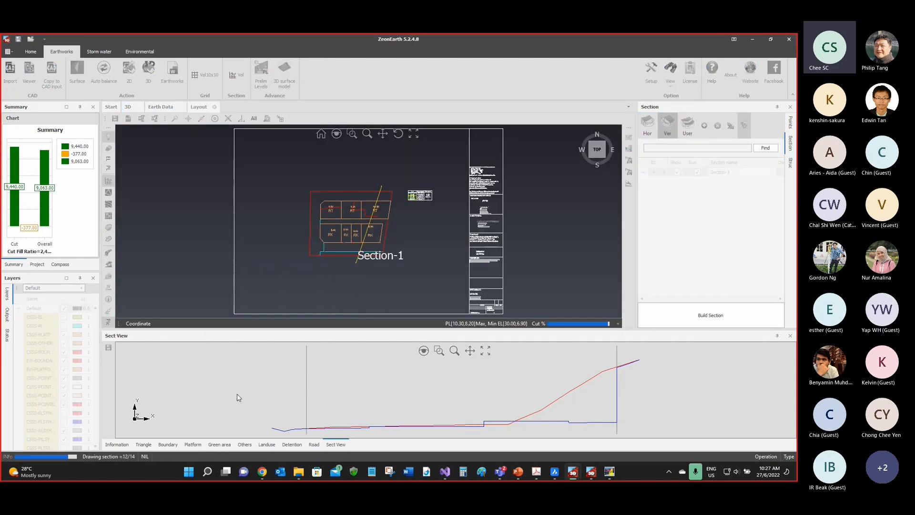
scroll(355, 231, "up", 4)
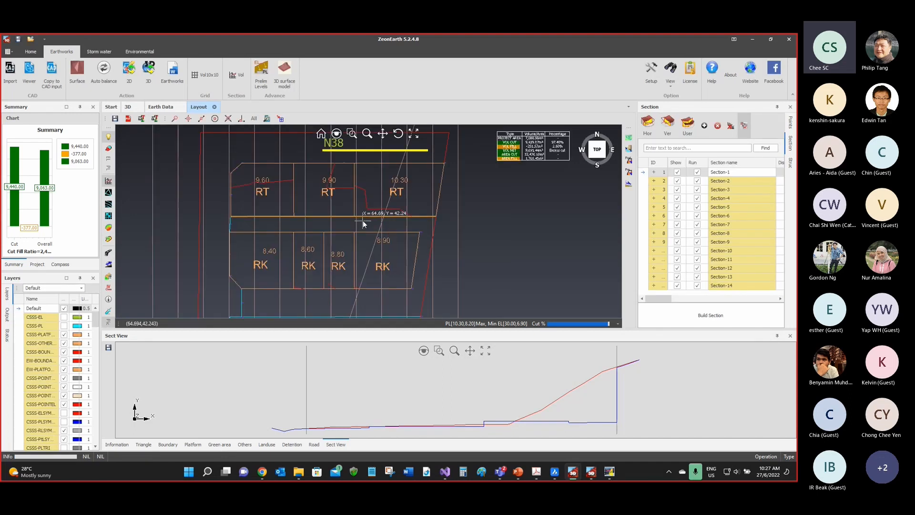
scroll(395, 200, "down", 5)
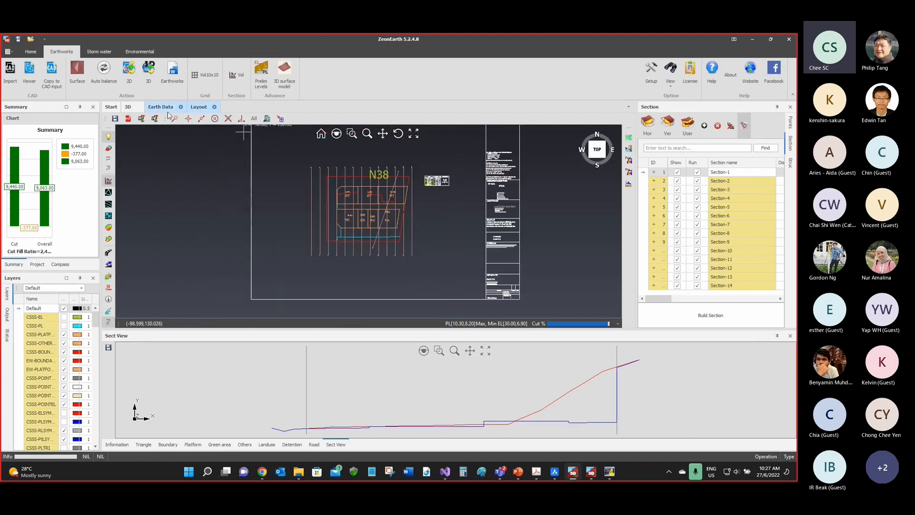
left_click(128, 107)
left_click_drag(345, 211, 353, 230)
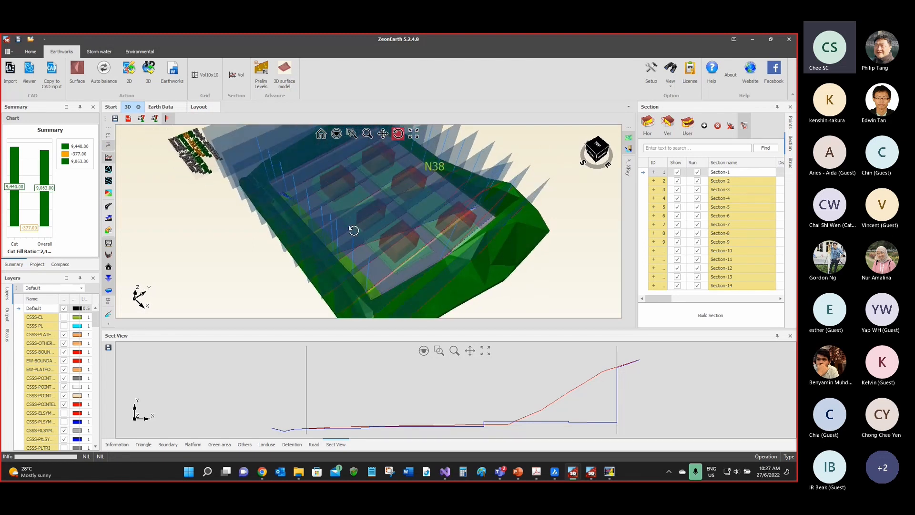
scroll(343, 232, "down", 3)
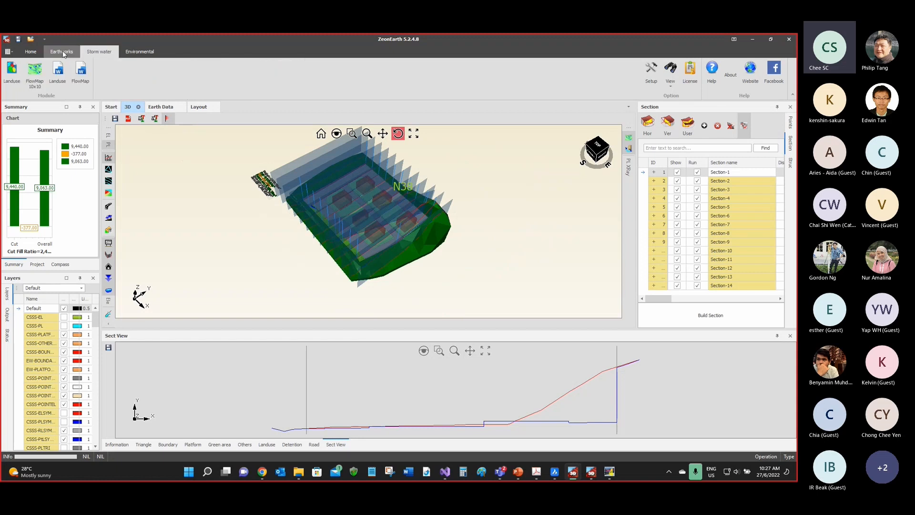
left_click(92, 53)
left_click(135, 51)
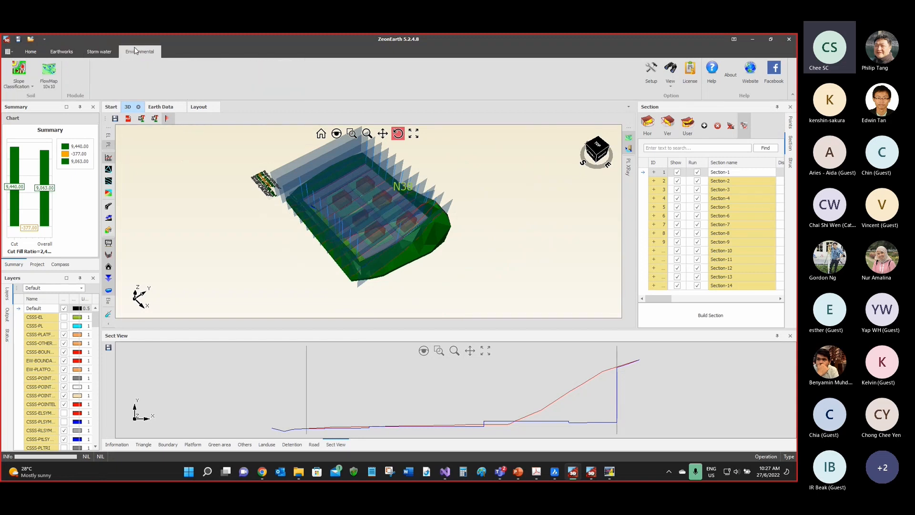
left_click(98, 52)
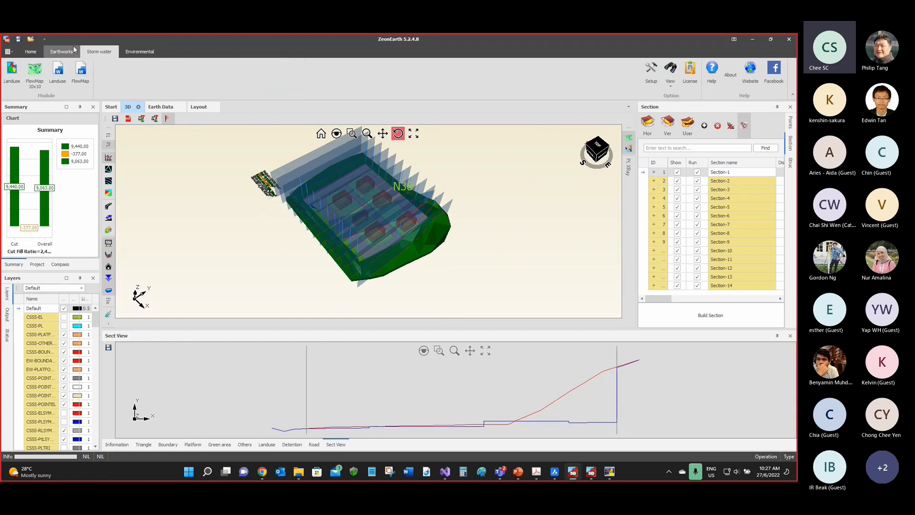
left_click(72, 51)
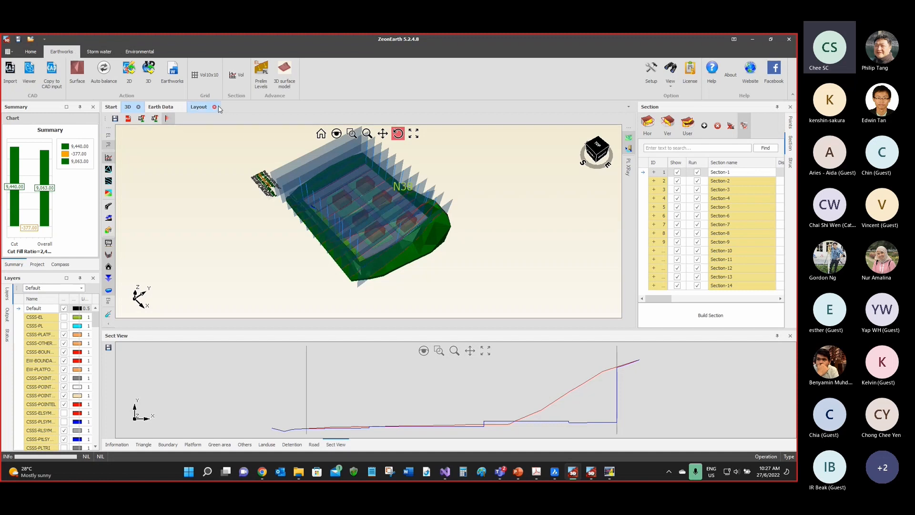
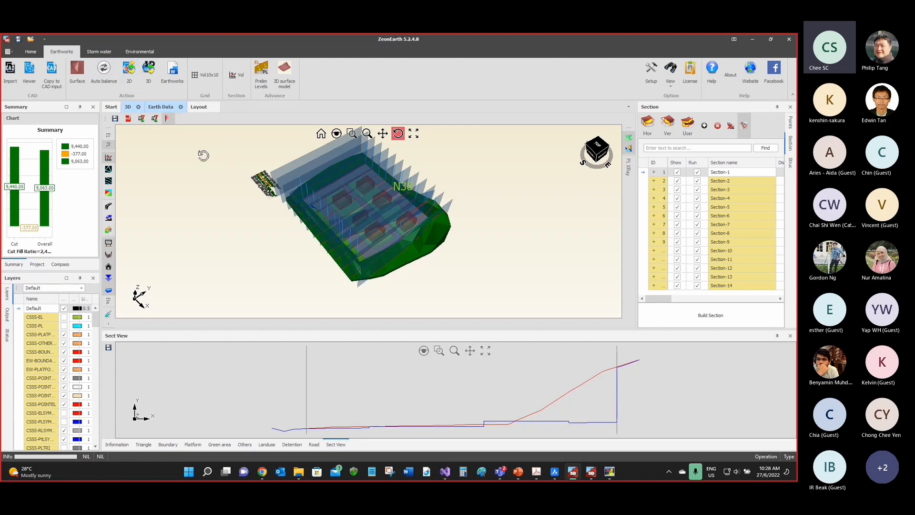
Step: Set the Proposed surface colour to orange (255, 128, 0) in the 3D setup
mouse_move(355, 214)
left_mouse_down()
mouse_move(365, 202)
mouse_move(337, 241)
mouse_move(356, 222)
left_mouse_up()
scroll(360, 206, "up", 3)
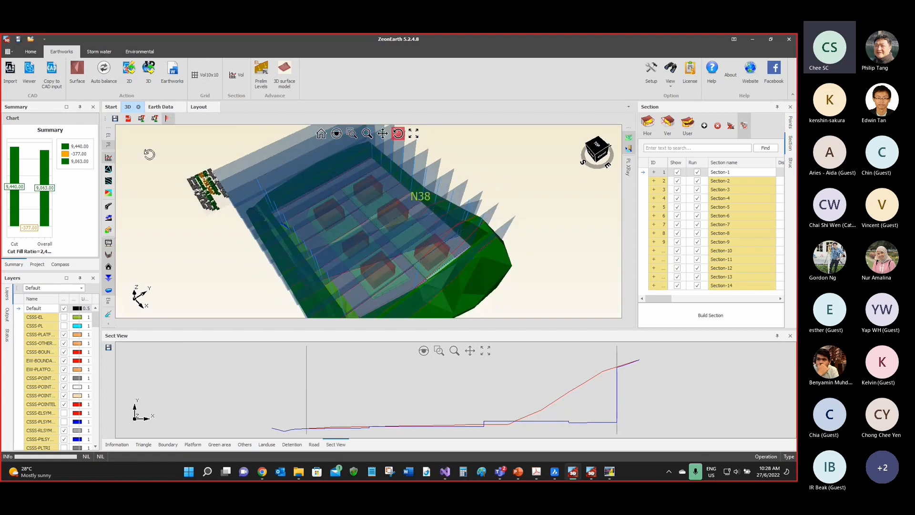
left_click(650, 72)
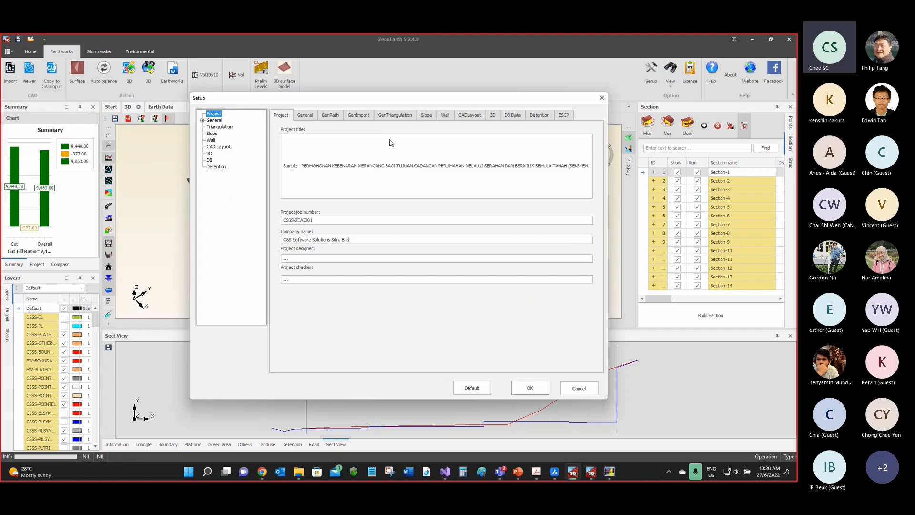
left_click(491, 116)
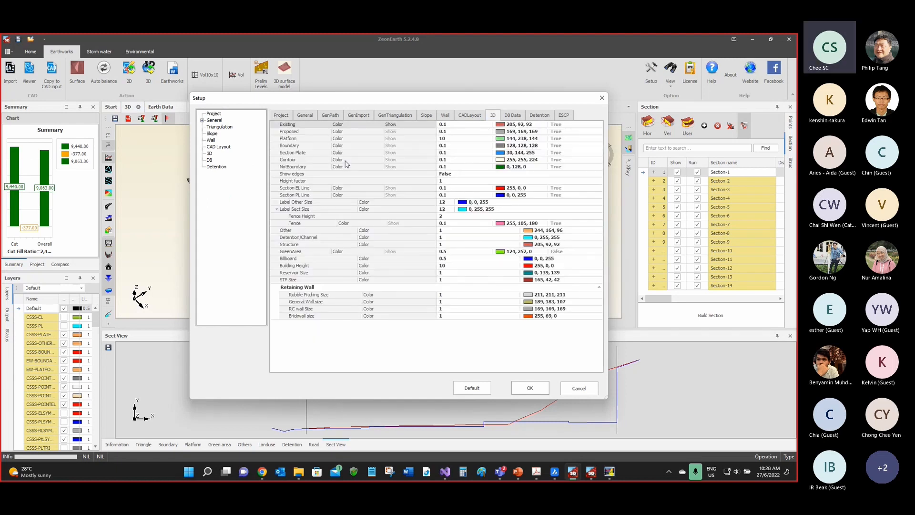
left_click(299, 132)
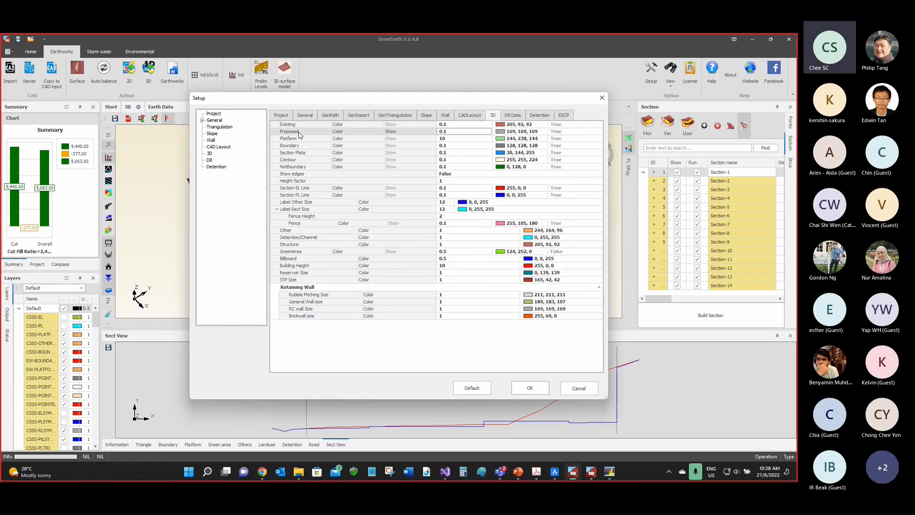
left_click(518, 133)
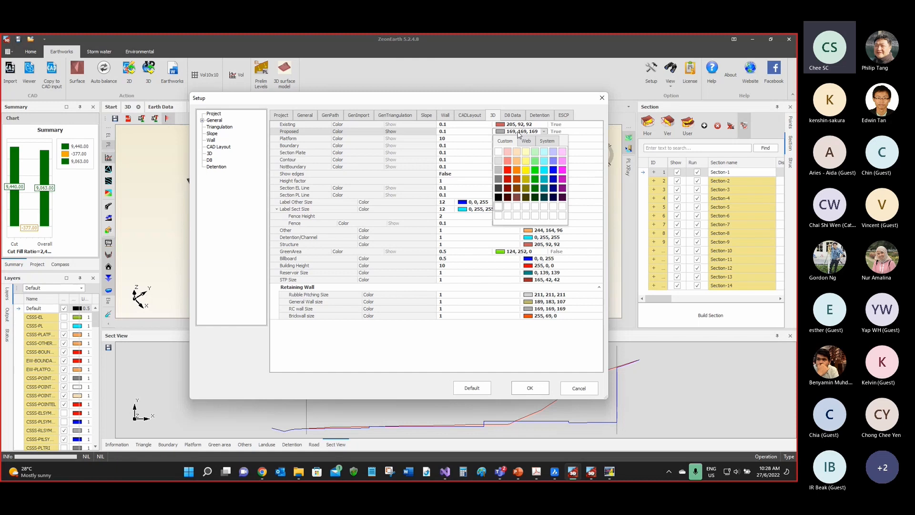
left_click(517, 172)
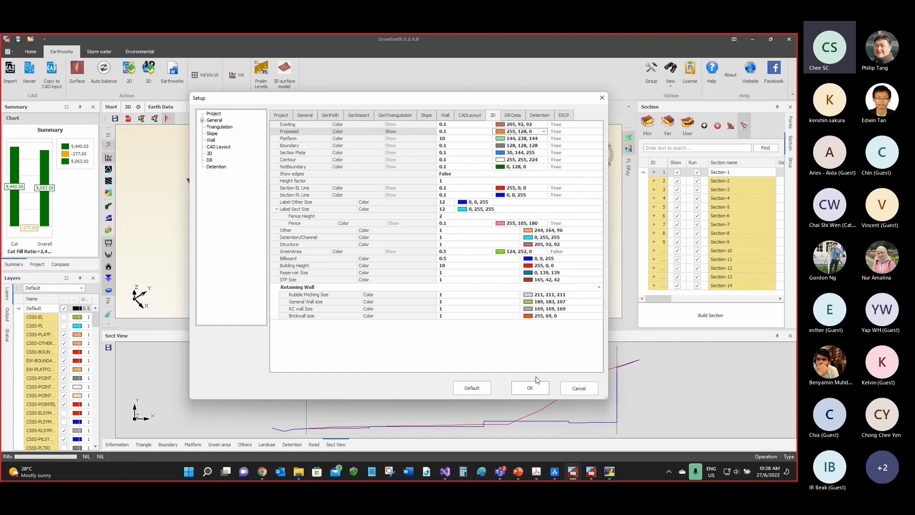
left_click(533, 394)
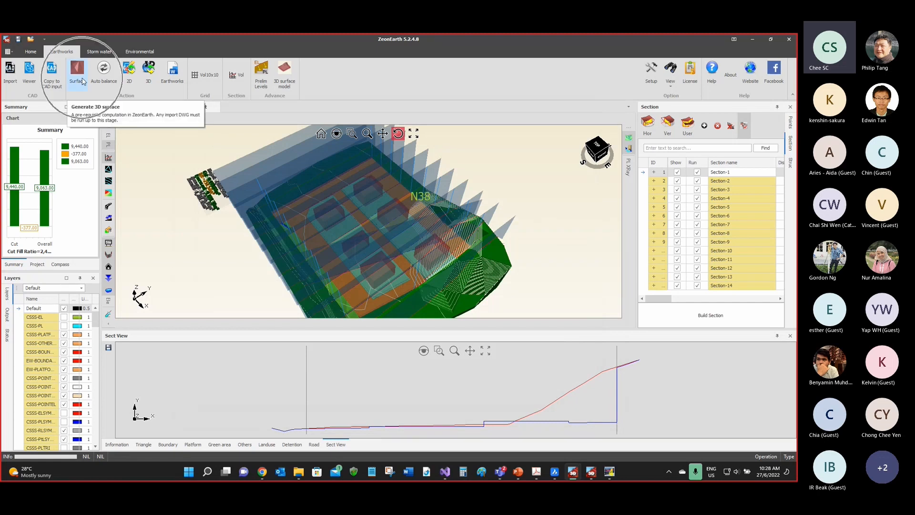
Step: Regenerate the 3D model and hide the cross-section planes to expose the platforms and buildings
left_click(148, 76)
left_click_drag(331, 257, 388, 247)
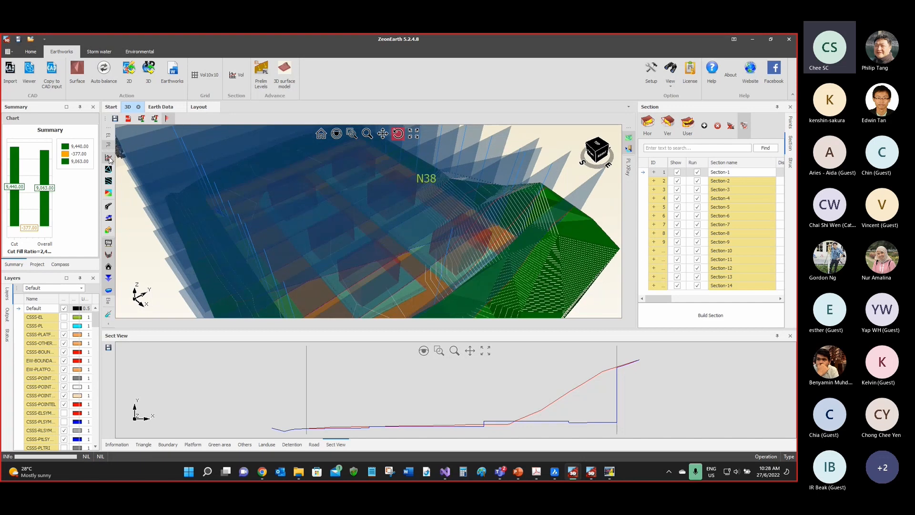
left_click(108, 158)
left_click_drag(307, 189, 299, 203)
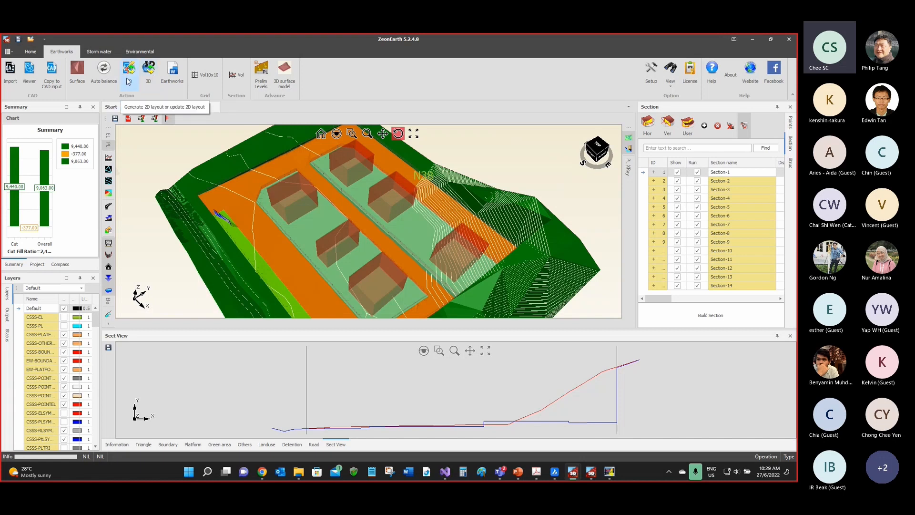
Step: Generate the simplified earthworks report from the 2D layout
left_click(199, 106)
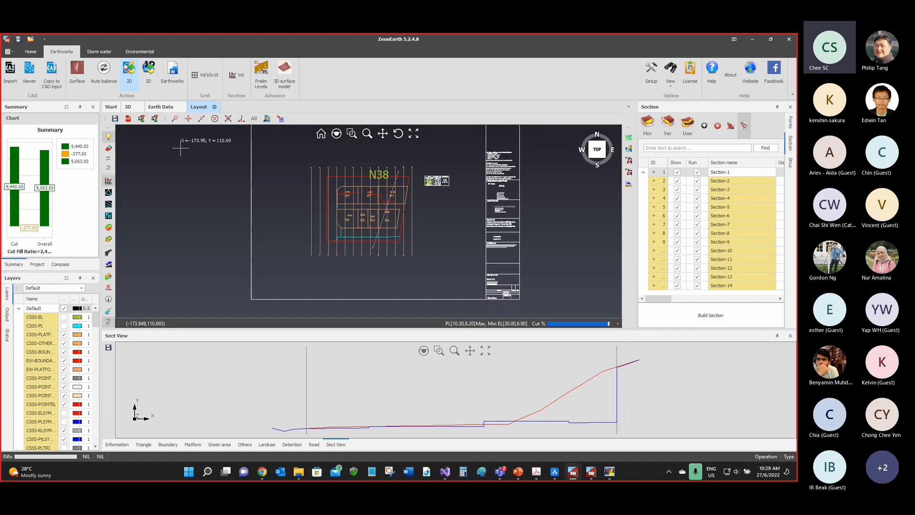
left_click(168, 78)
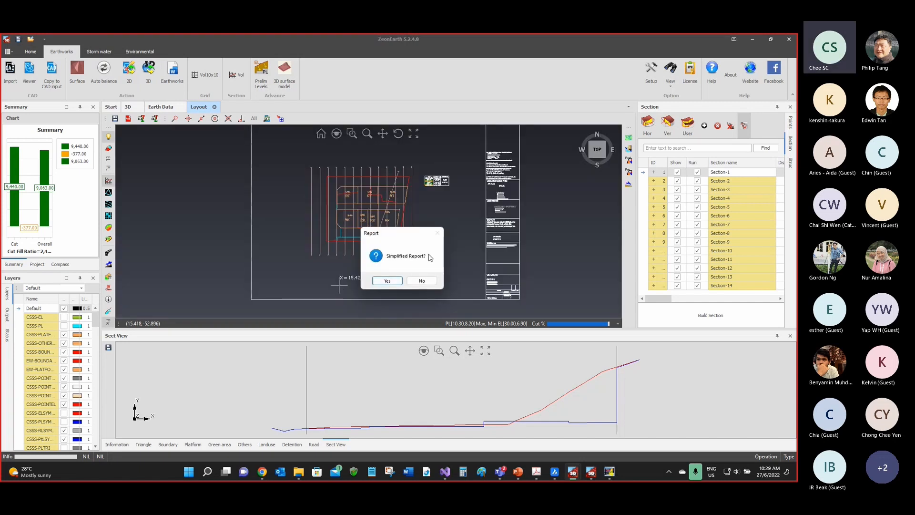
left_click(387, 281)
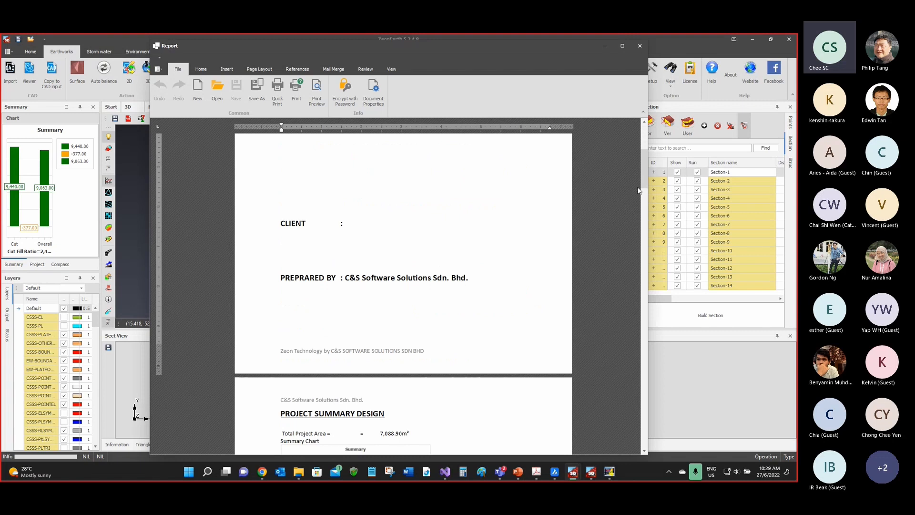
Step: Review the report's terrain layouts, isometric 3D views and volume and area tables, and close the report
left_click_drag(643, 182, 622, 260)
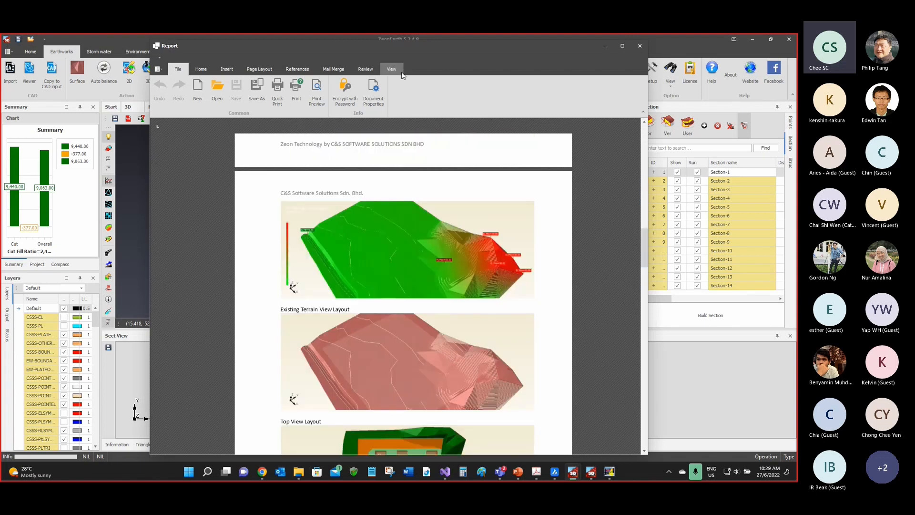
left_click_drag(388, 48, 914, 89)
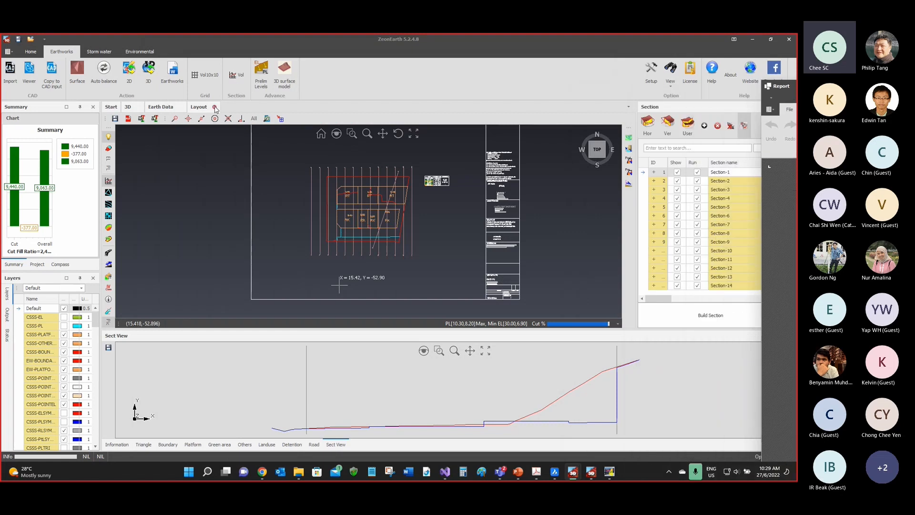
left_click(127, 107)
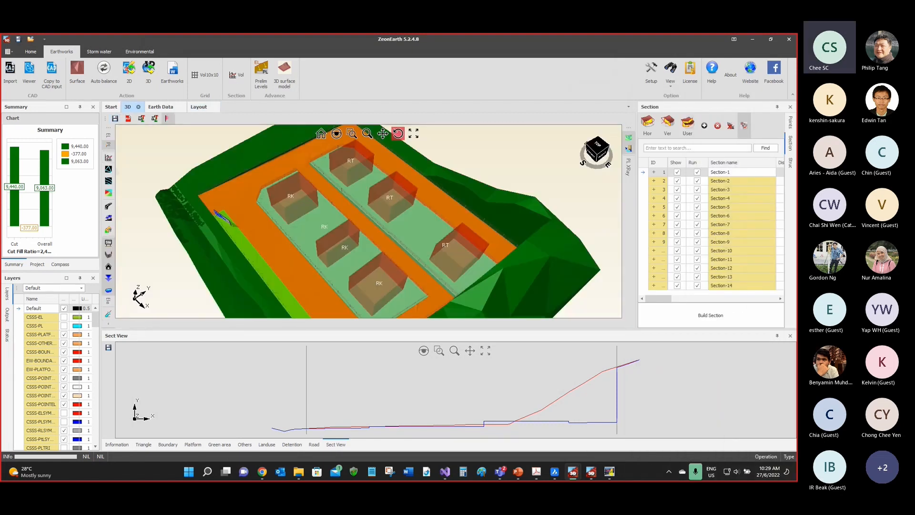
left_click_drag(797, 143, 310, 93)
scroll(273, 349, "down", 7)
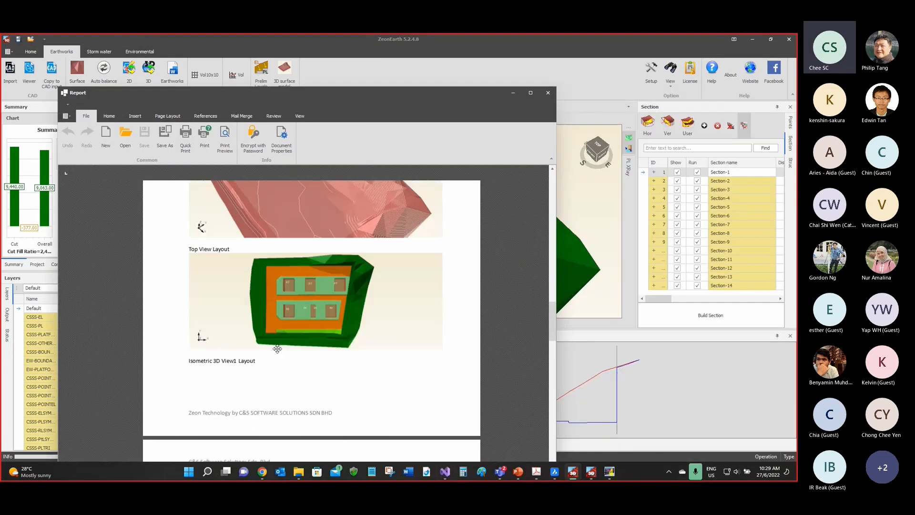
scroll(277, 349, "down", 5)
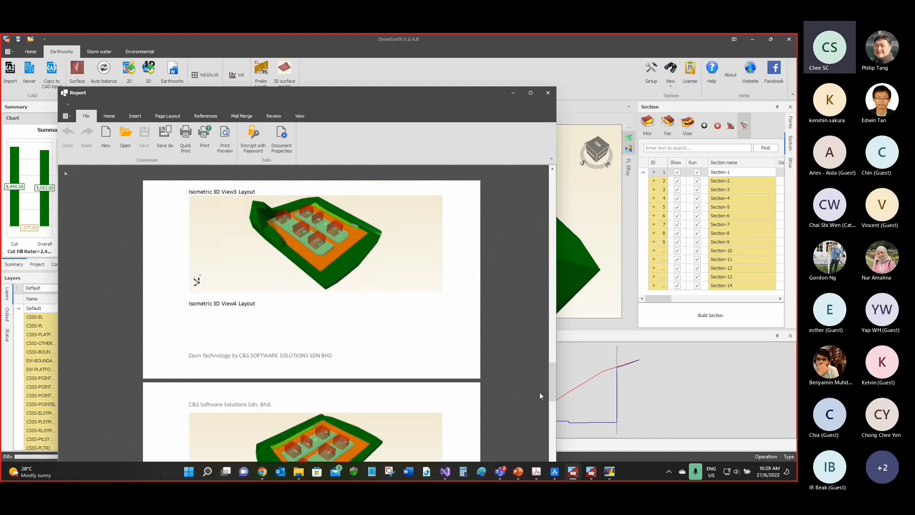
left_click_drag(550, 392, 539, 459)
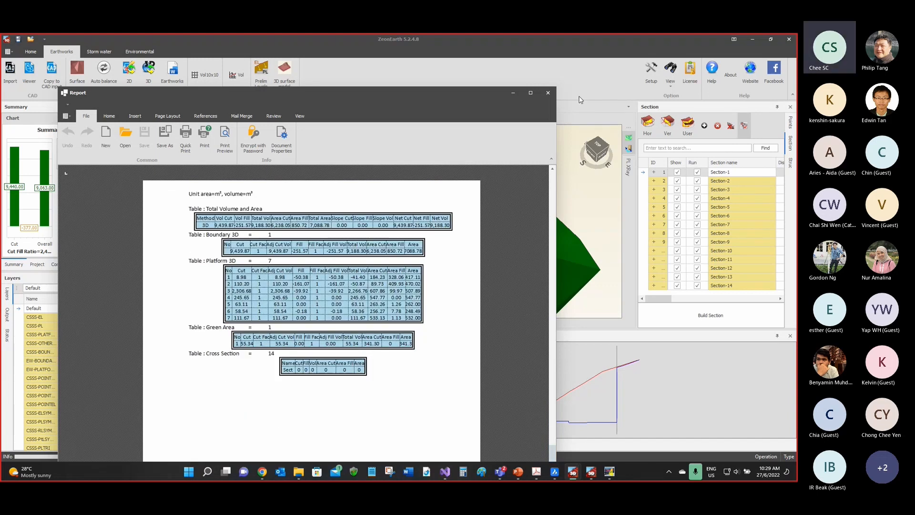
left_click(548, 93)
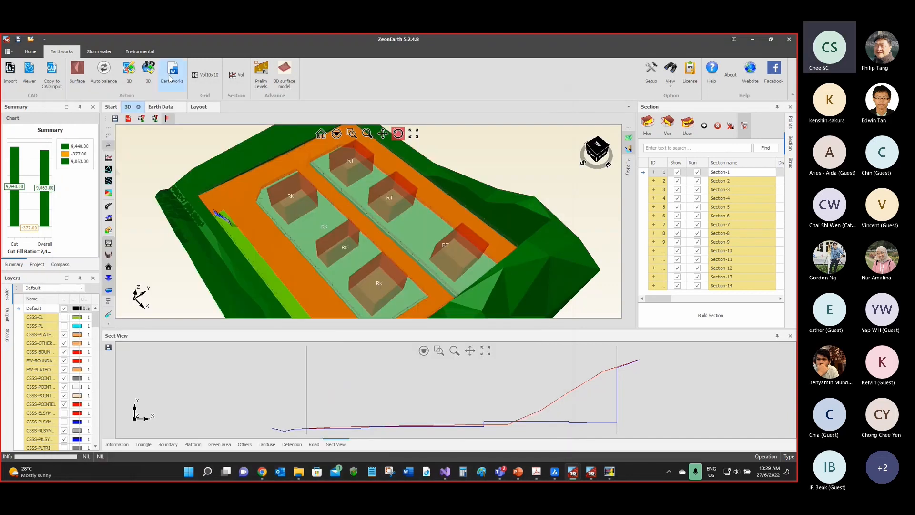
Step: Display the triangle data table and inspect the 3D earthworks model from a lower angle
left_click(151, 444)
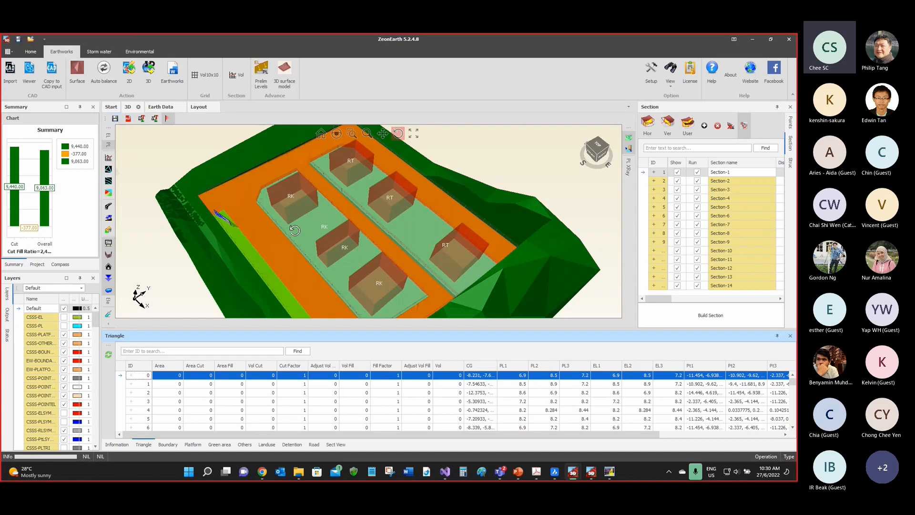
left_click_drag(308, 221, 309, 199)
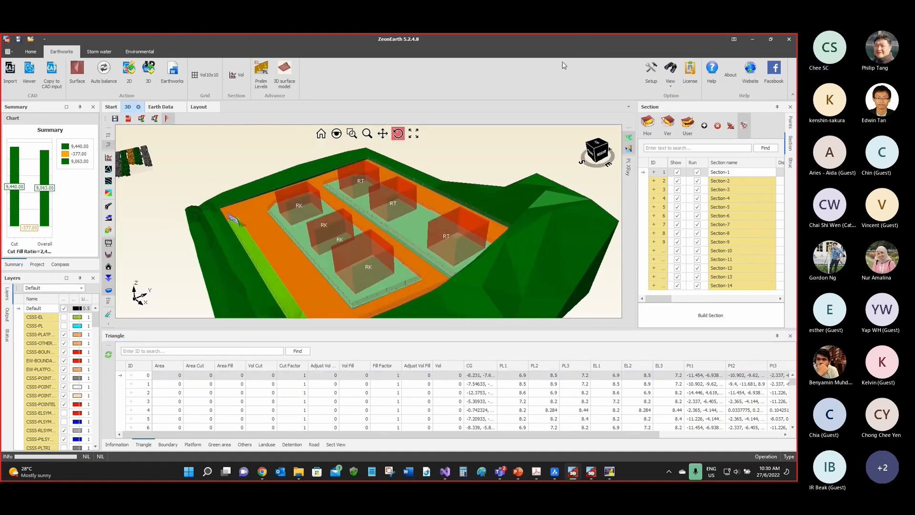
left_click_drag(562, 62, 484, 88)
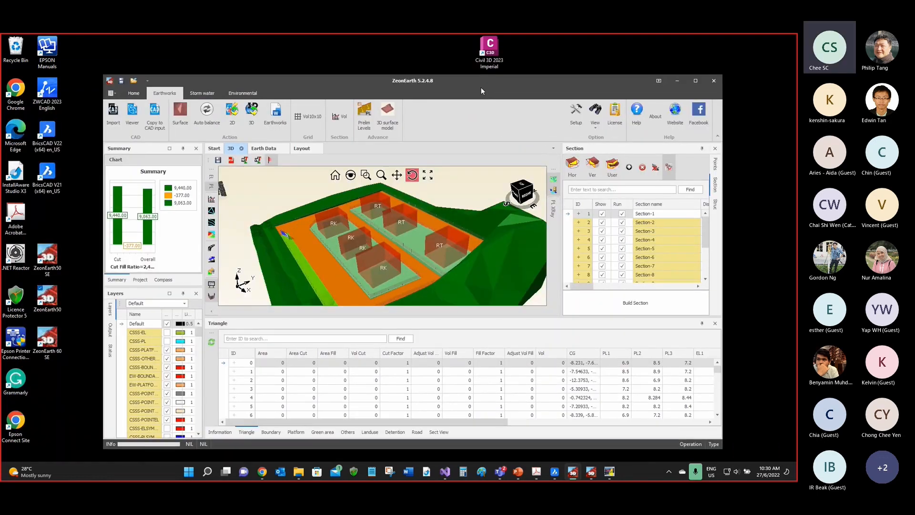
left_click(236, 93)
left_click(209, 93)
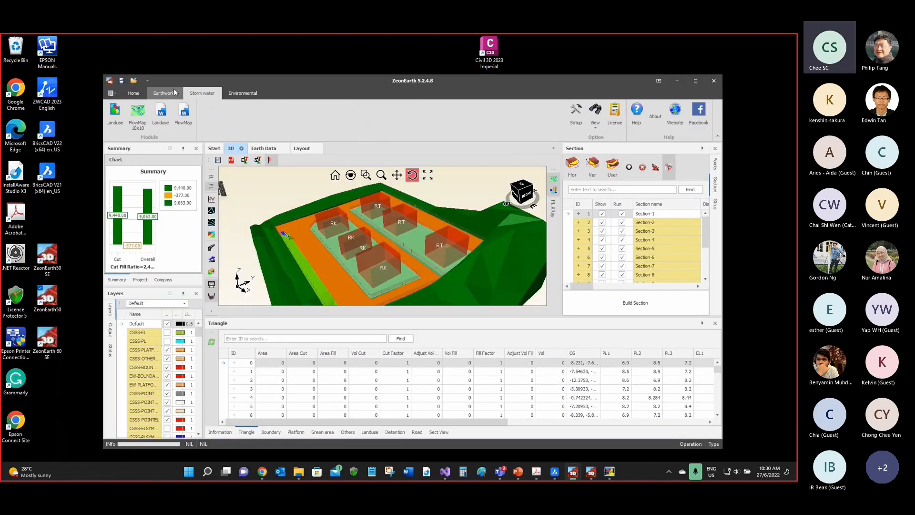
left_click(174, 93)
double_click(278, 79)
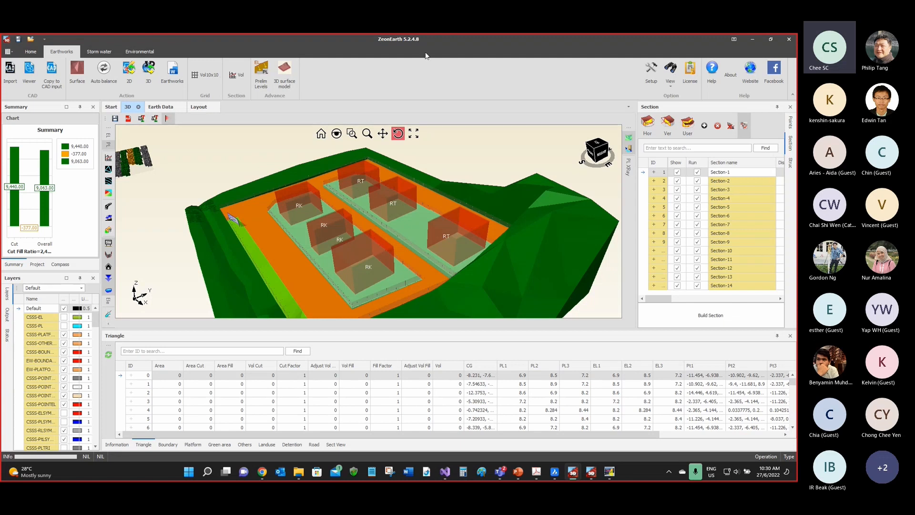
Step: Switch to BricsCAD and browse for a drawing in the 2022 subfolder of the OneDrive Support folder
left_click_drag(413, 41, 795, 74)
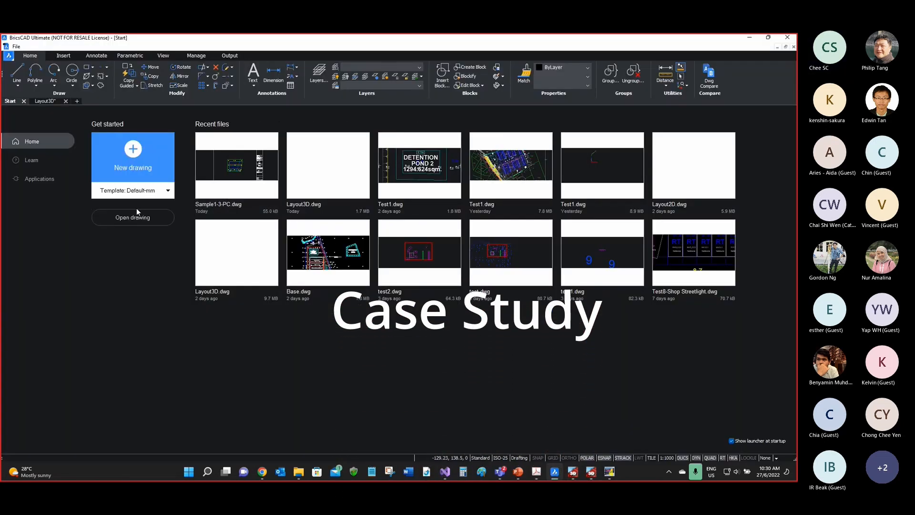
left_click(135, 216)
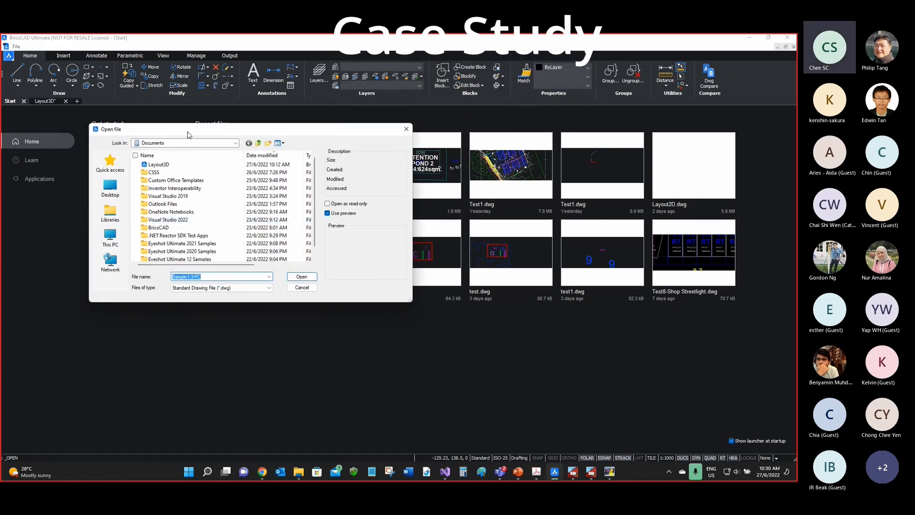
left_click_drag(188, 135, 274, 116)
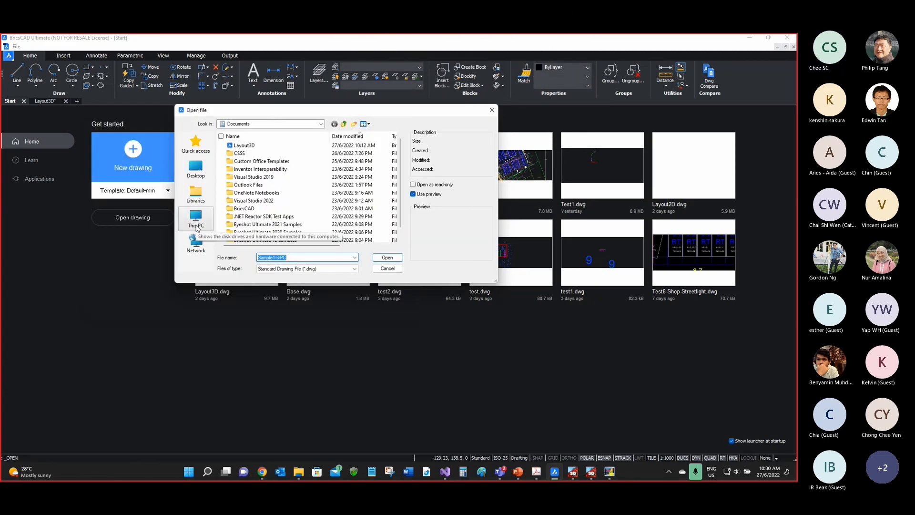
left_click(196, 168)
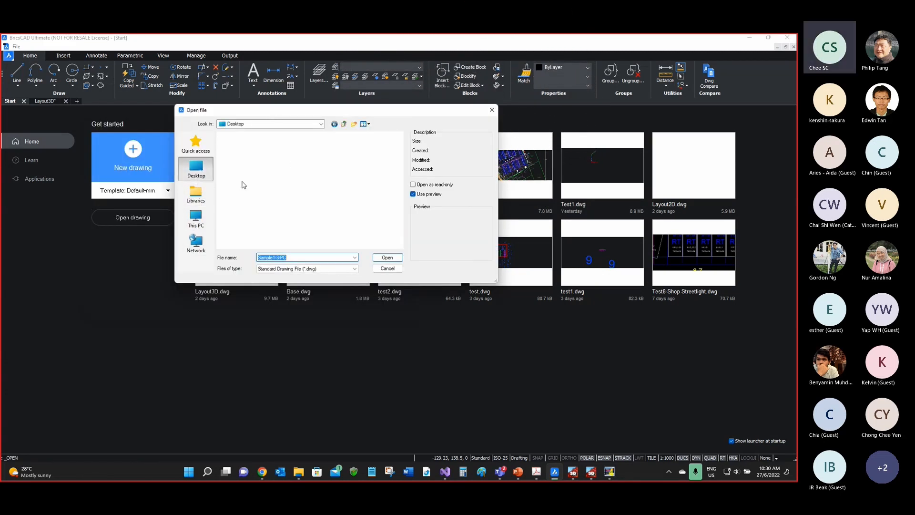
double_click(257, 143)
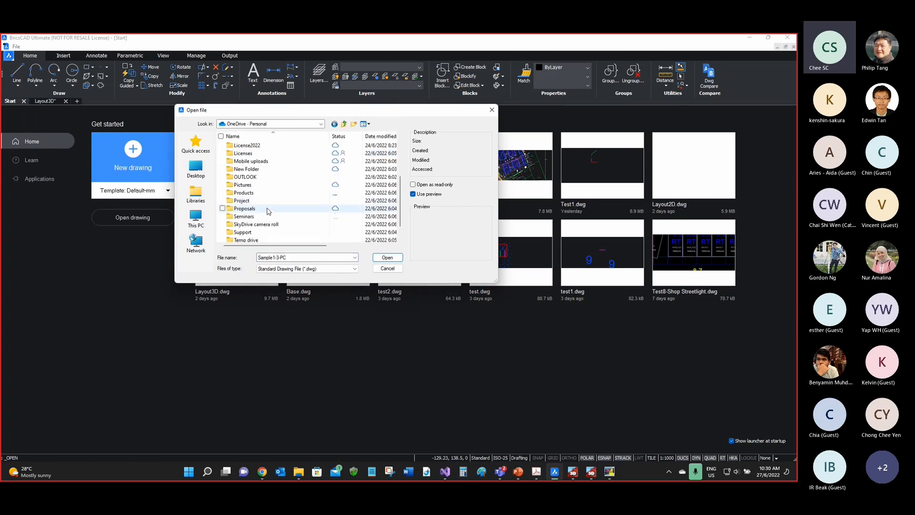
double_click(252, 232)
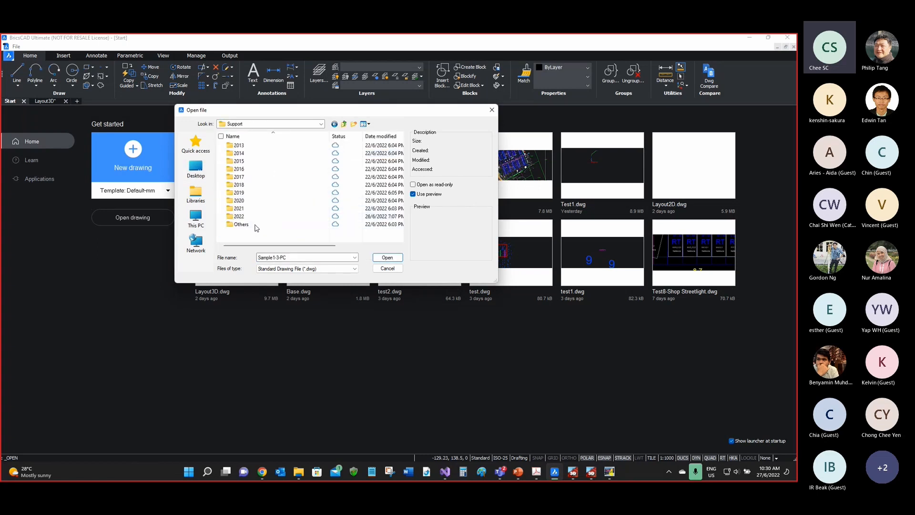
double_click(240, 217)
Step: Open the Test1 drawing from the 450622 Sabah project folder with proxy graphics shown, and view the Detention Pond 2 area
scroll(269, 218, "down", 5)
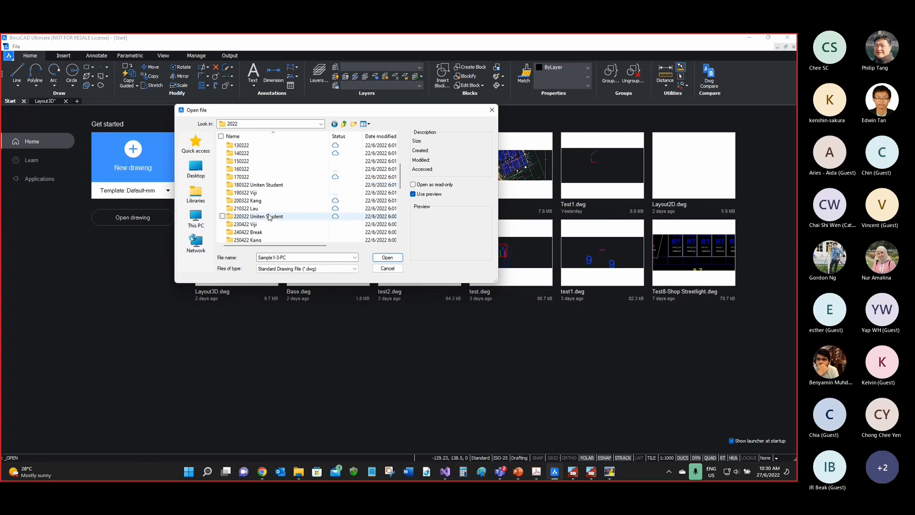
scroll(269, 217, "down", 5)
double_click(259, 220)
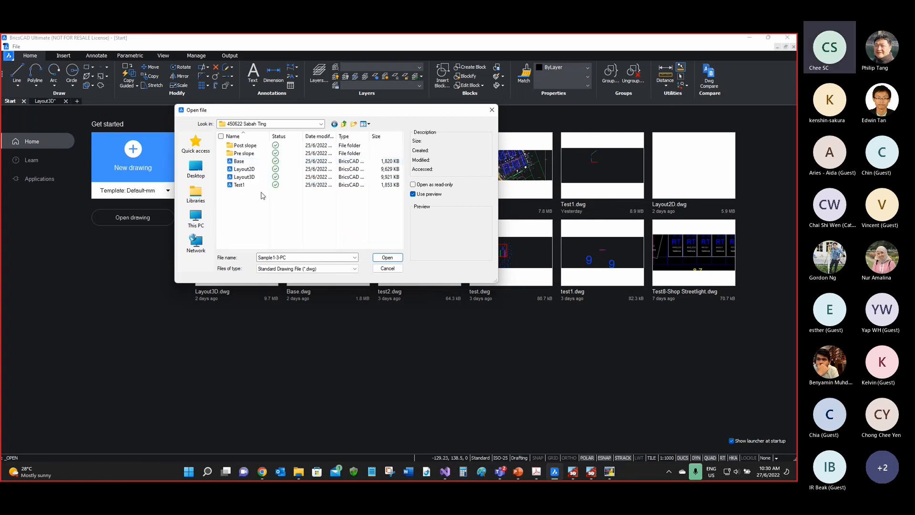
double_click(255, 185)
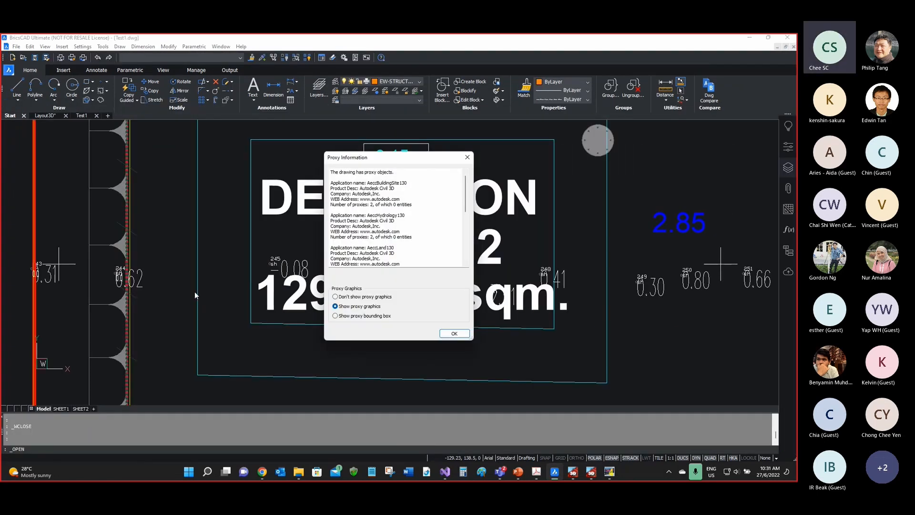
left_click(454, 333)
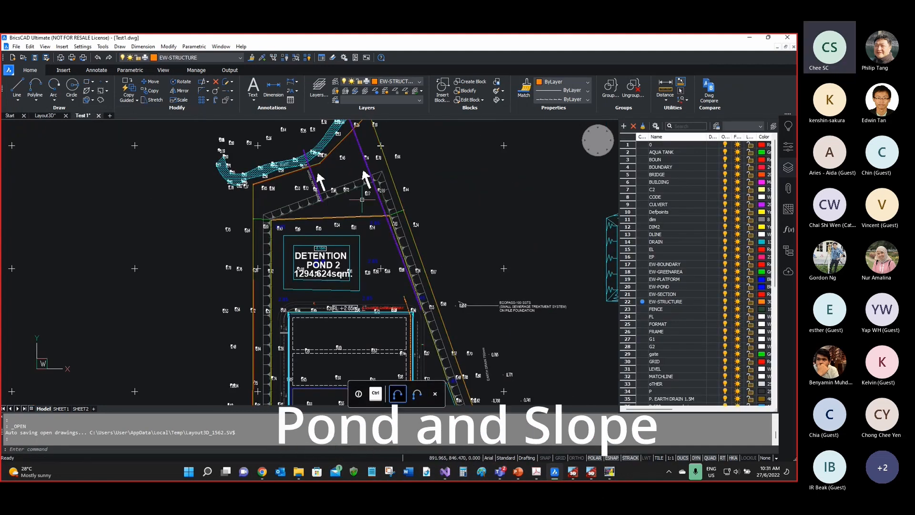
scroll(344, 214, "down", 2)
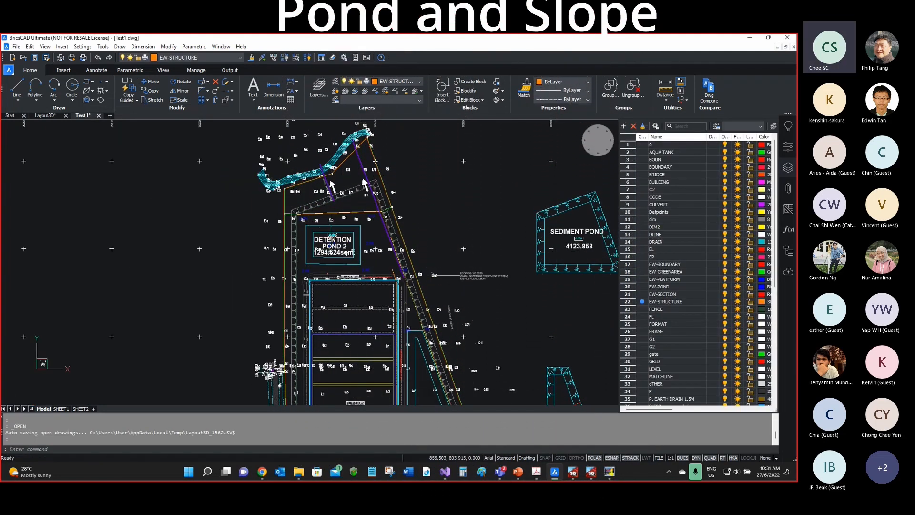
scroll(331, 234, "up", 3)
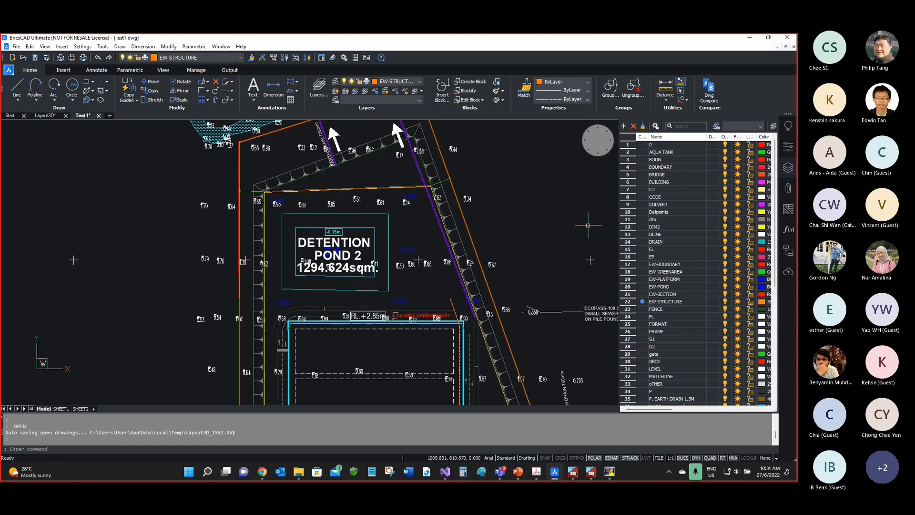
Step: Close the ZeonEarth project window and switch back to the Test1 drawing in BricsCAD
left_click_drag(795, 169, 377, 91)
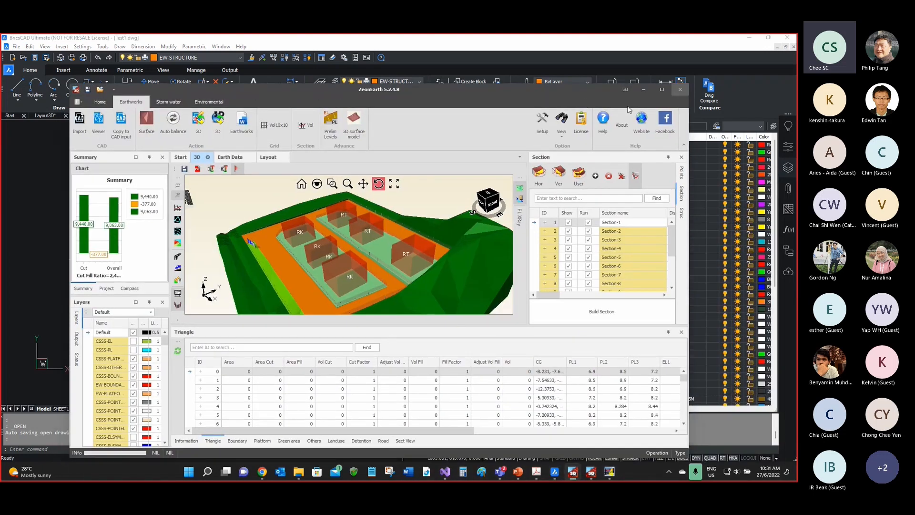
left_click(680, 89)
left_click(408, 280)
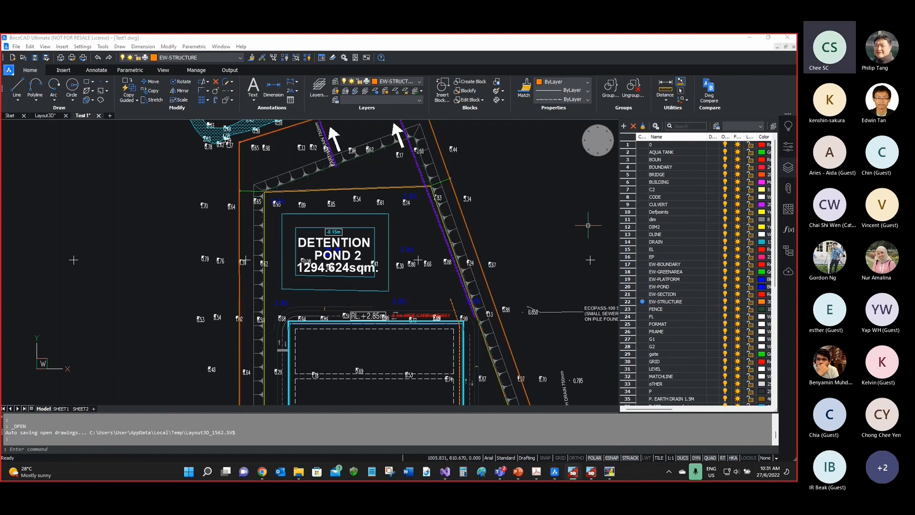
left_click(554, 472)
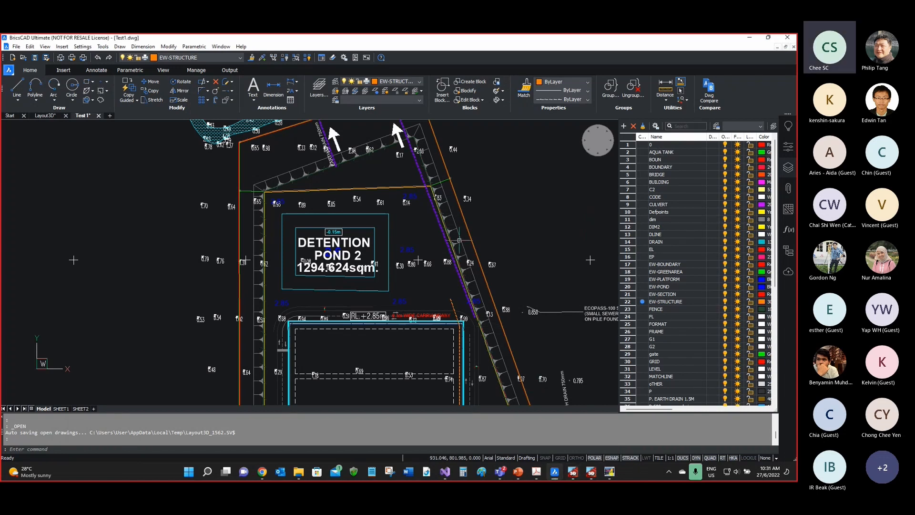
Step: Open the Base drawing from the same Sabah project folder with proxy graphics shown
scroll(321, 203, "down", 3)
scroll(306, 214, "down", 3)
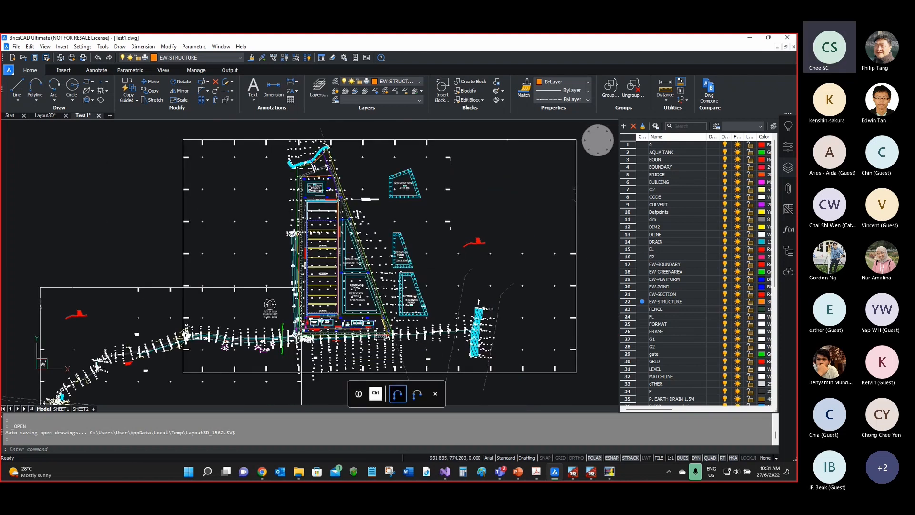
scroll(307, 214, "down", 2)
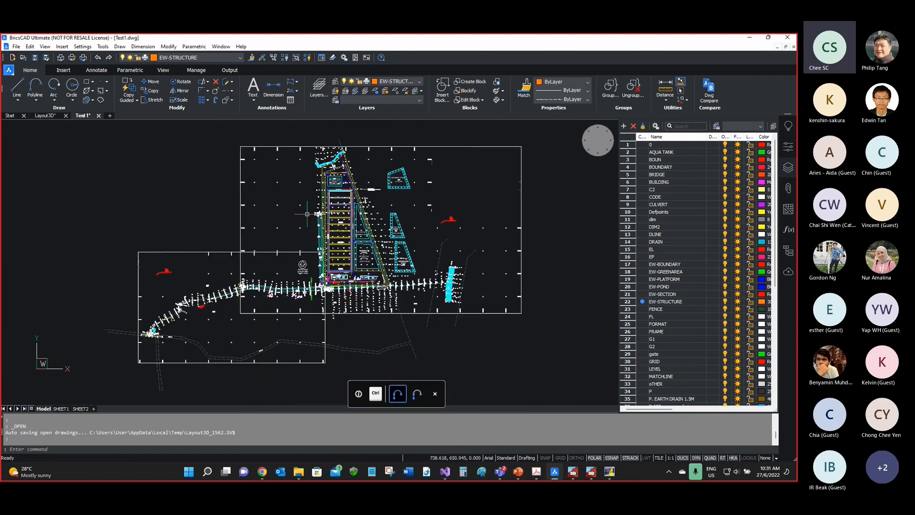
left_click(23, 57)
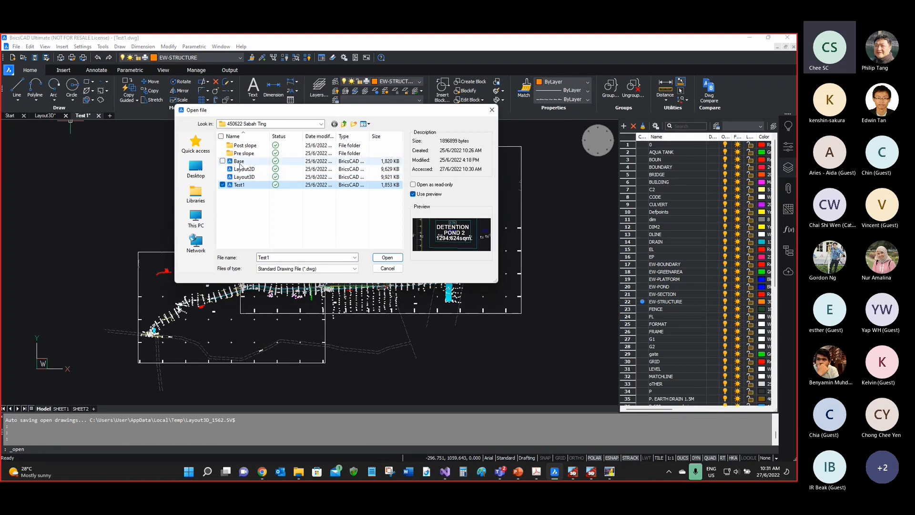
double_click(238, 161)
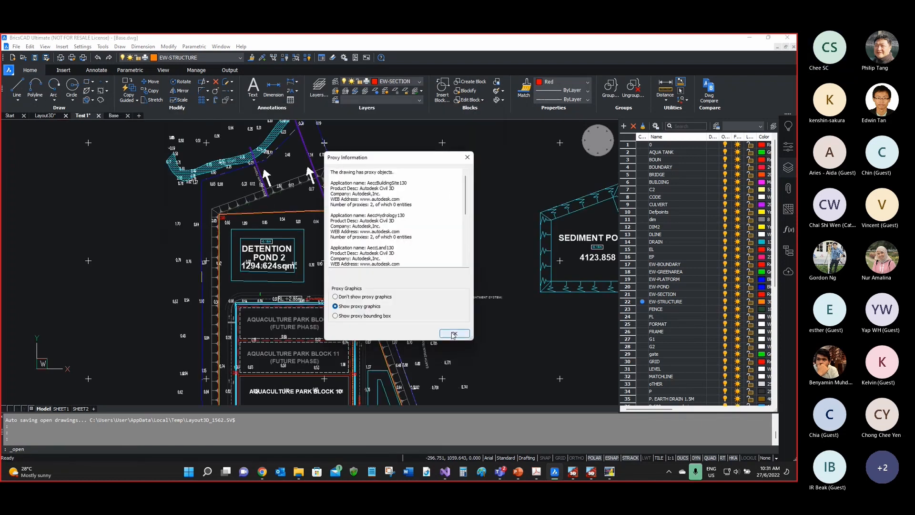
left_click(454, 333)
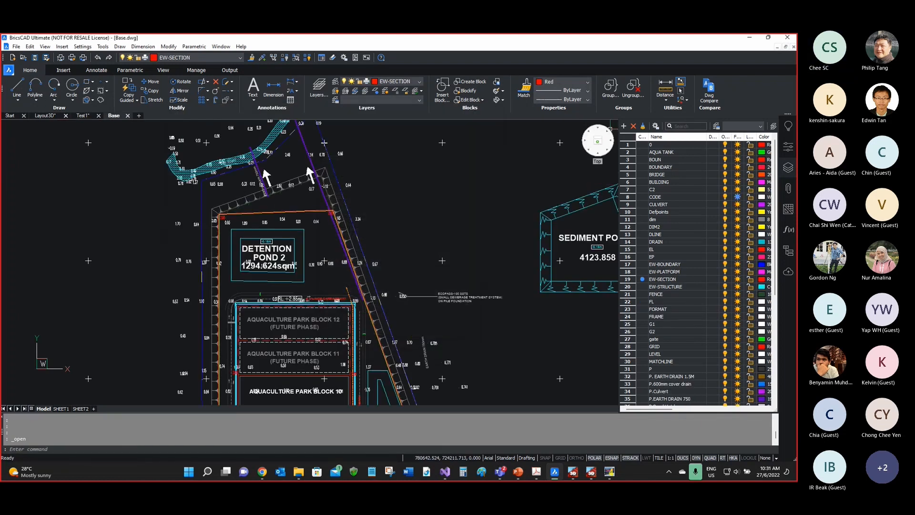
Step: Thaw the CODE and sh layers and turn on the POINT_CODE and POINT_NAME layers in the Base drawing
scroll(415, 218, "down", 8)
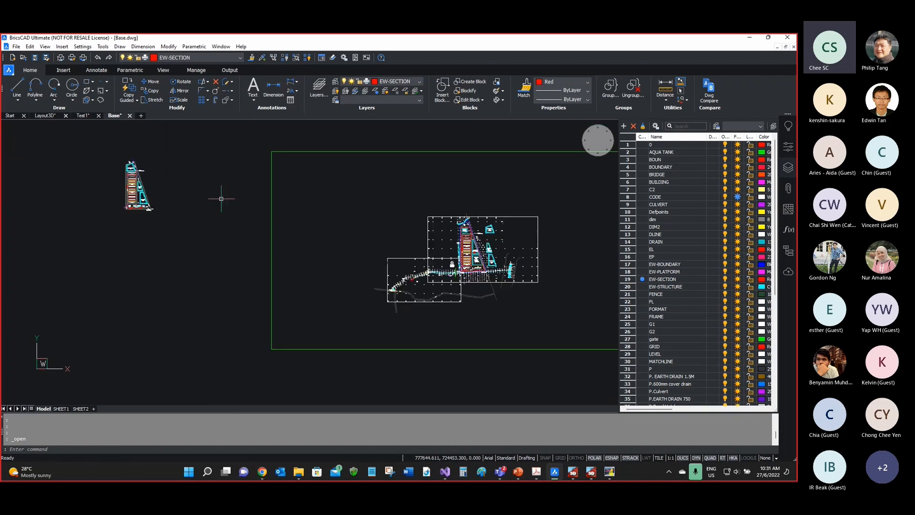
scroll(151, 191, "down", 1)
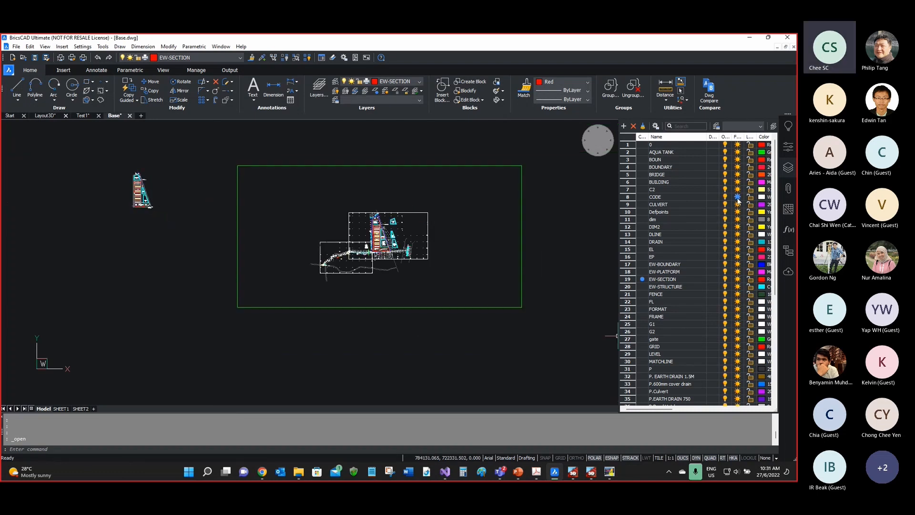
scroll(729, 322, "down", 6)
scroll(729, 322, "down", 2)
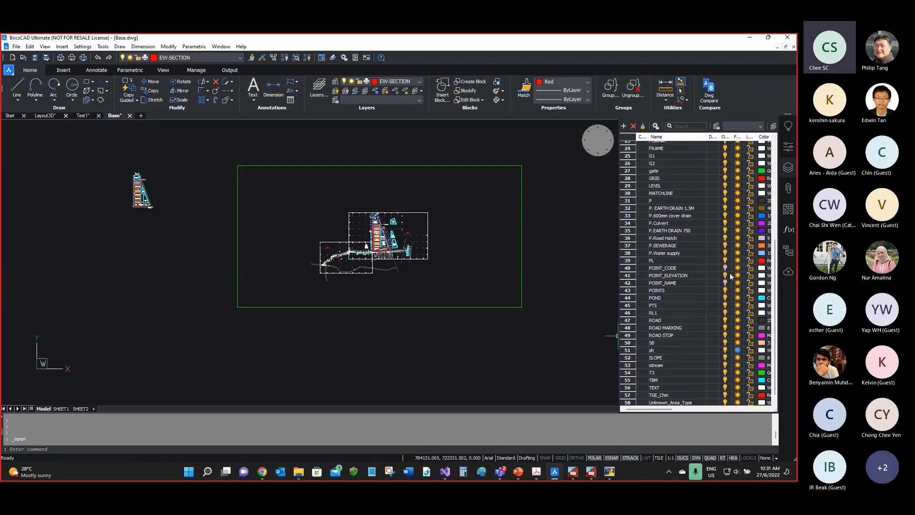
scroll(733, 350, "down", 1)
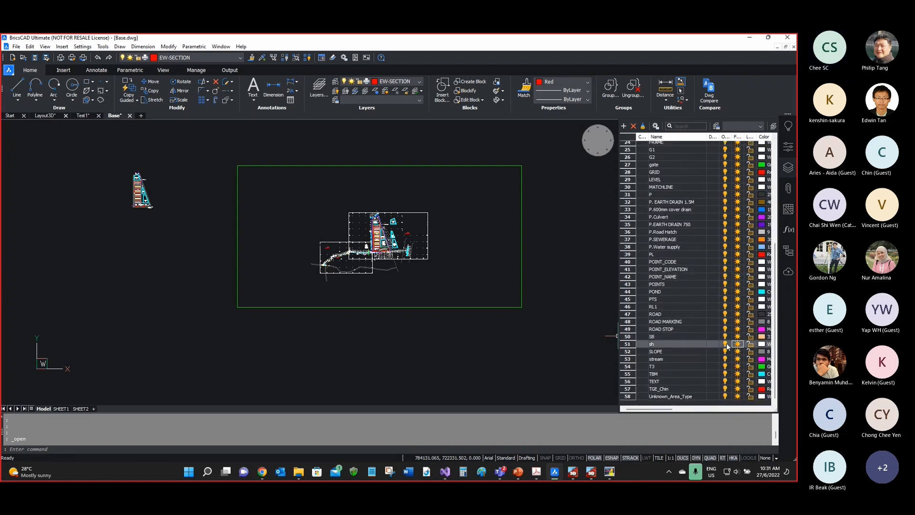
left_click(737, 343)
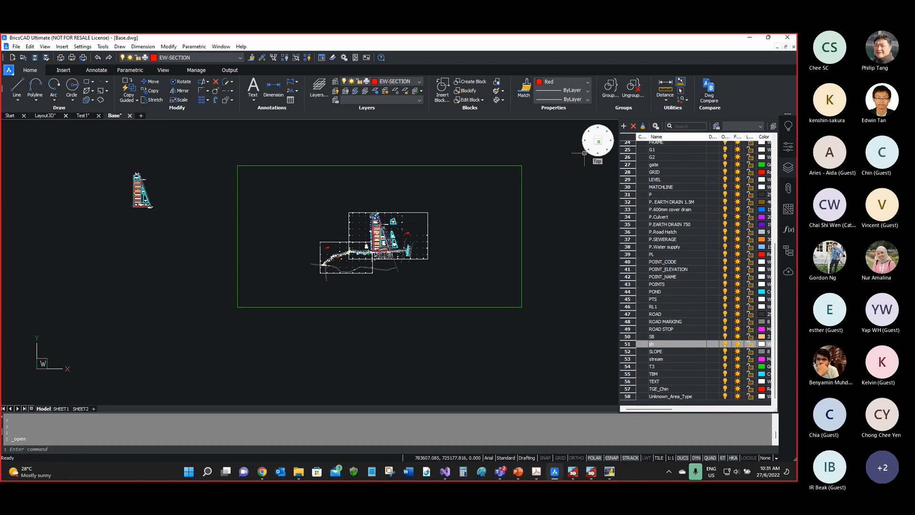
Step: Examine the full extents of the Base drawing for stray objects around the site layouts
scroll(258, 207, "up", 4)
scroll(508, 187, "down", 8)
scroll(503, 183, "up", 6)
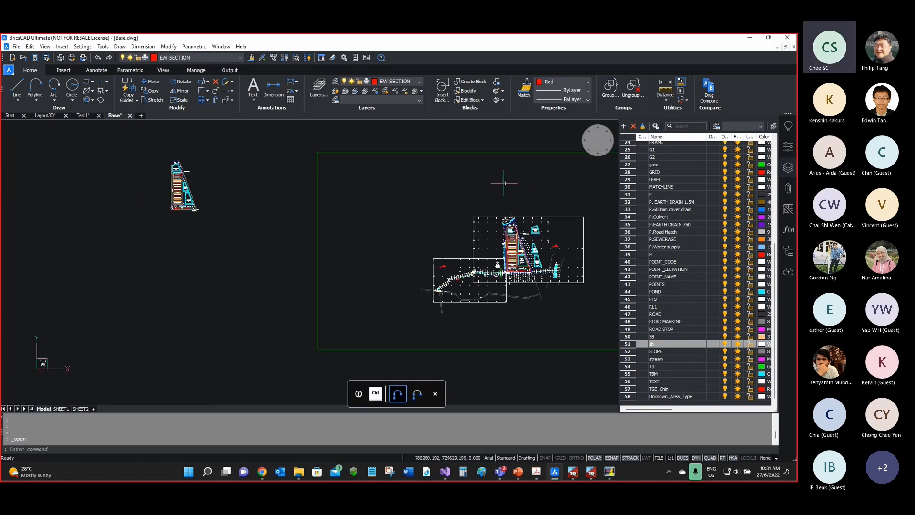
scroll(153, 191, "down", 6)
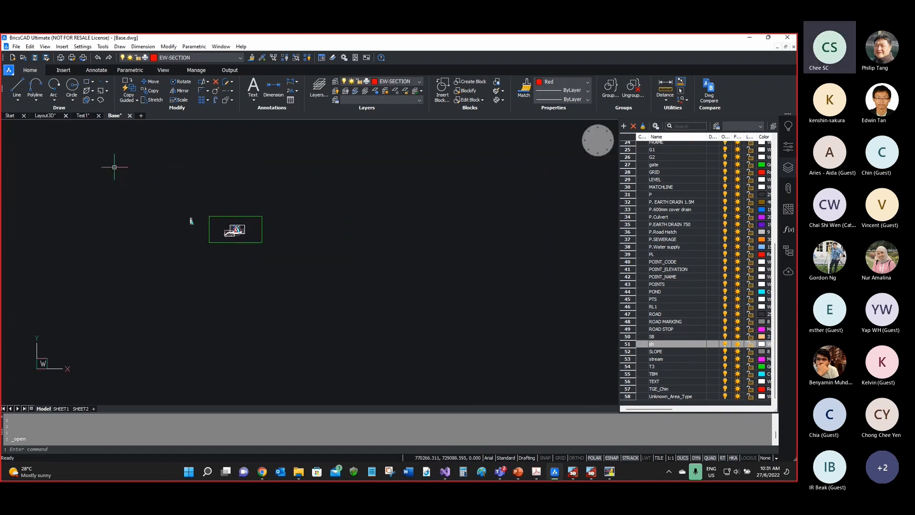
scroll(180, 211, "up", 6)
left_click(183, 210)
left_click(271, 303)
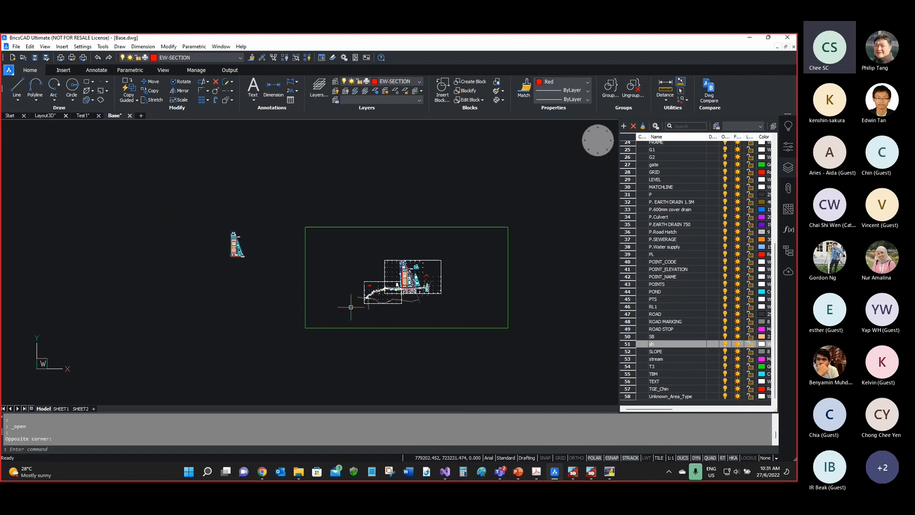
key("Escape")
Step: Close the Base drawing and save its changes
scroll(669, 254, "up", 7)
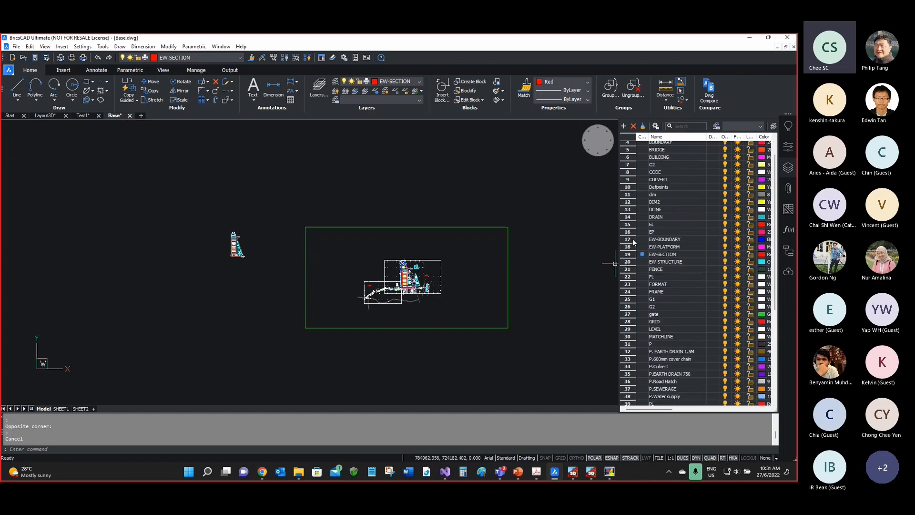
scroll(633, 242, "up", 1)
left_click(130, 116)
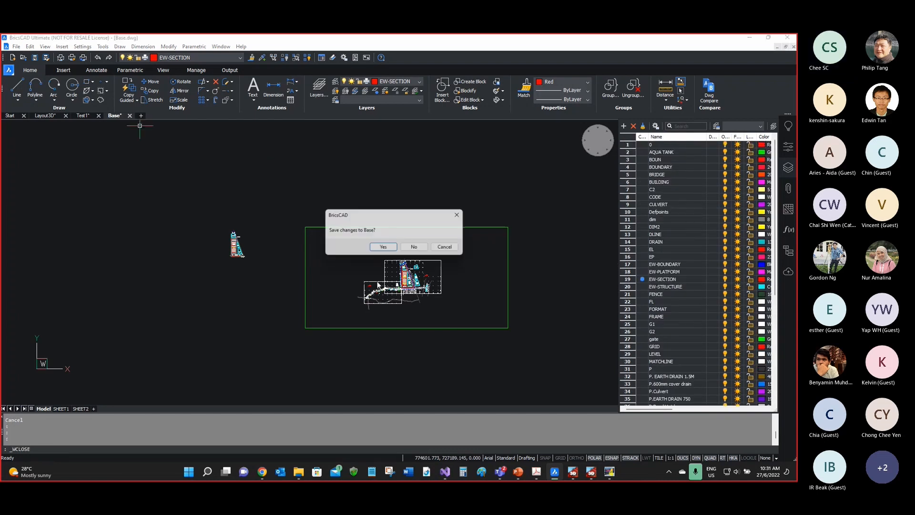
left_click(390, 249)
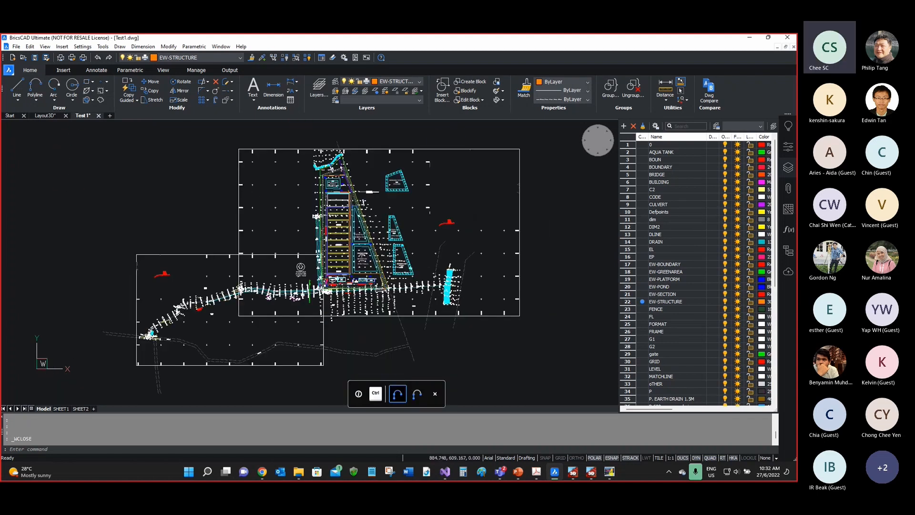
Step: Make EW-BOUNDARY the current layer in the Test1 drawing
scroll(351, 212, "up", 2)
scroll(337, 199, "up", 2)
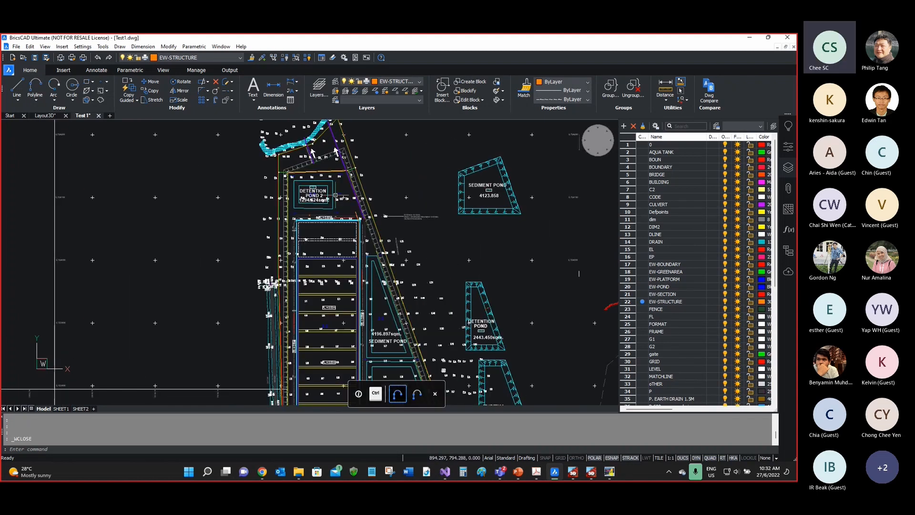
scroll(329, 181, "up", 2)
scroll(323, 163, "up", 2)
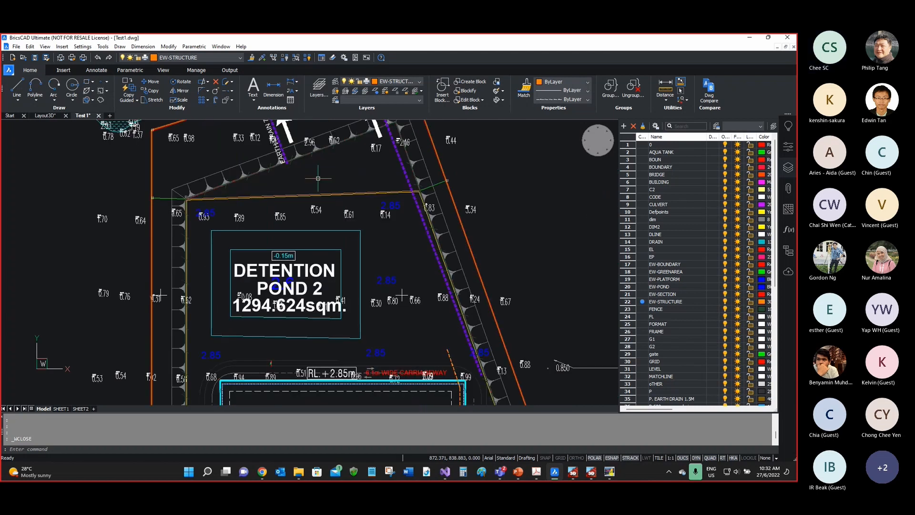
scroll(480, 234, "down", 4)
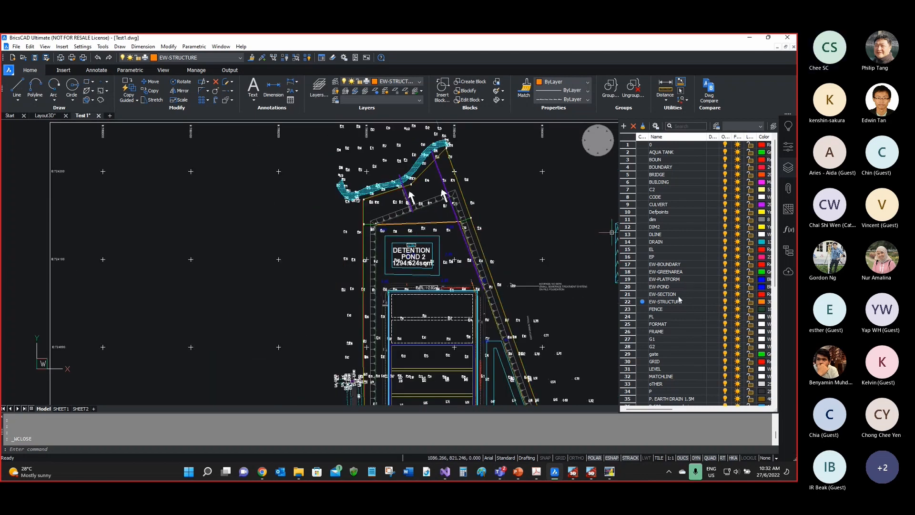
left_click(643, 264)
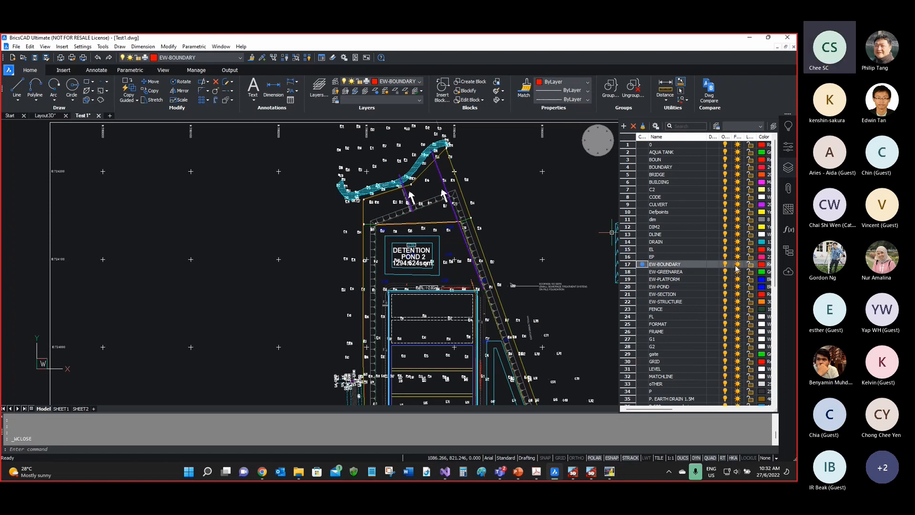
Step: Examine the overlapping boundary and green-area polylines along the river and the southern edge of the Test1 site
scroll(374, 191, "down", 3)
scroll(373, 191, "up", 6)
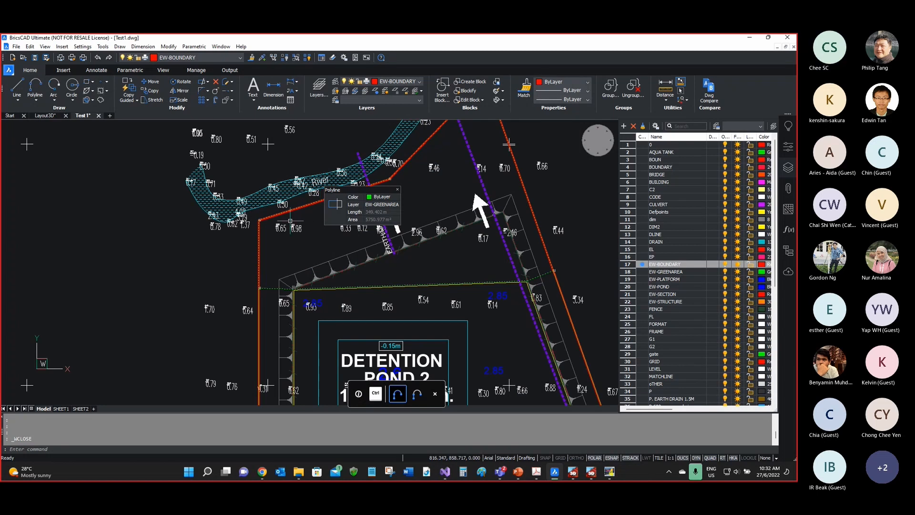
scroll(477, 205, "down", 5)
scroll(567, 315, "up", 5)
scroll(316, 309, "up", 5)
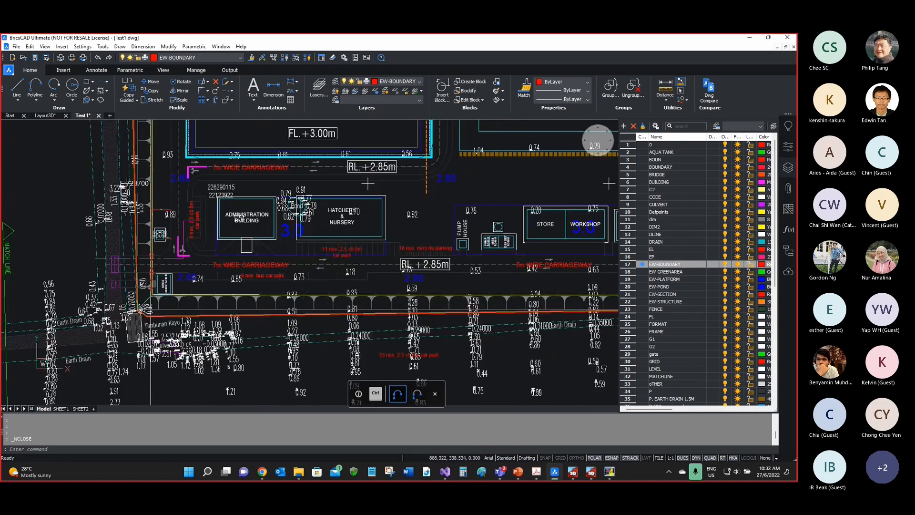
left_click(309, 307)
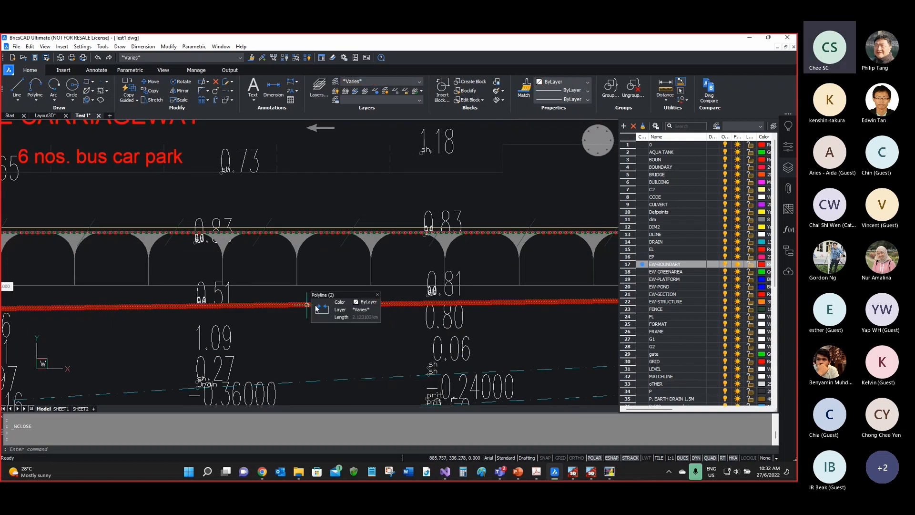
scroll(288, 310, "down", 5)
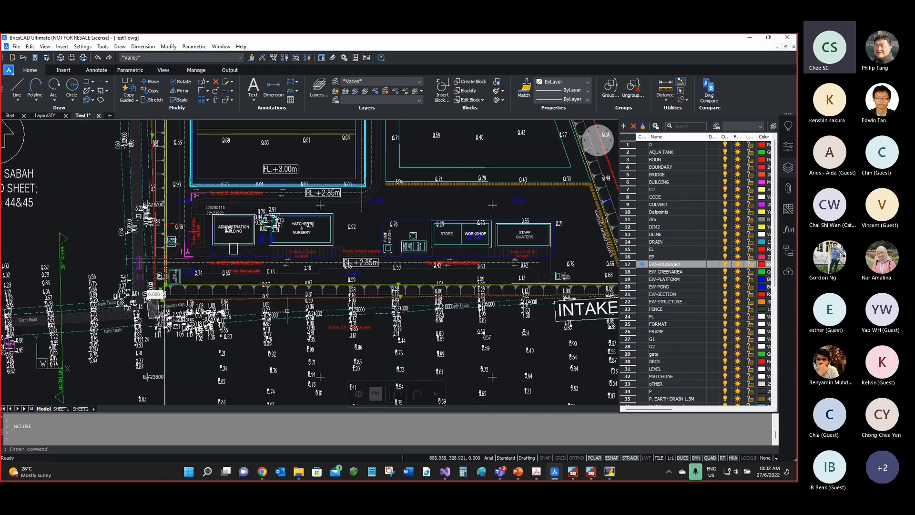
scroll(287, 310, "up", 5)
key("Escape")
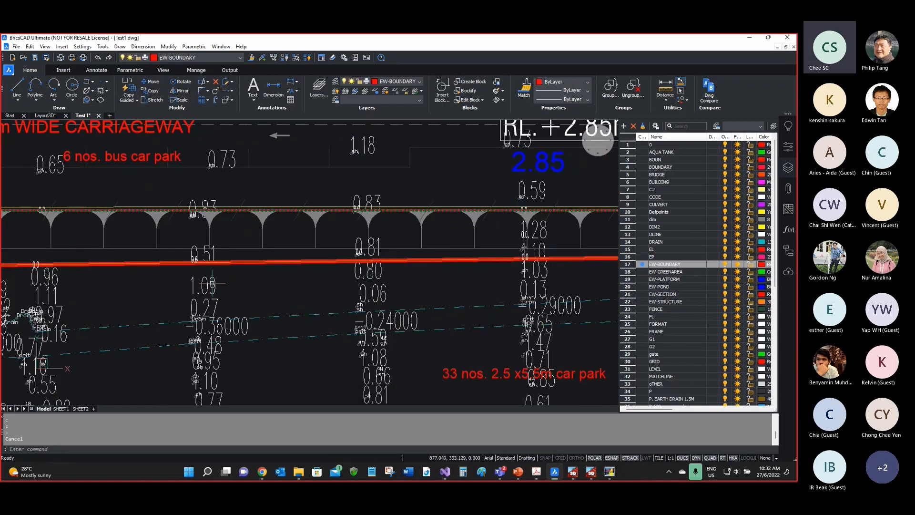
Step: Turn off the EL and EW-GREENAREA layers in the Test1 drawing
left_click(724, 249)
scroll(341, 244, "down", 5)
scroll(386, 196, "up", 1)
middle_click_drag(386, 196, 361, 232)
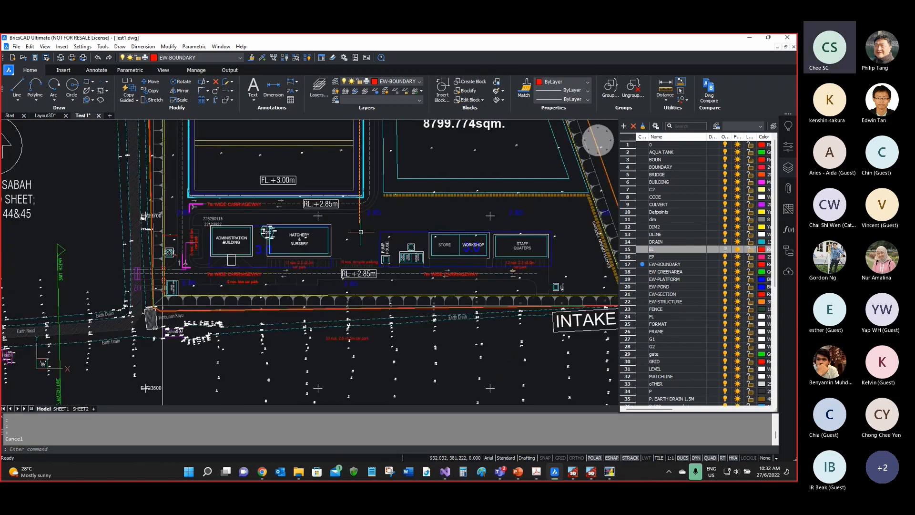
scroll(367, 290, "up", 10)
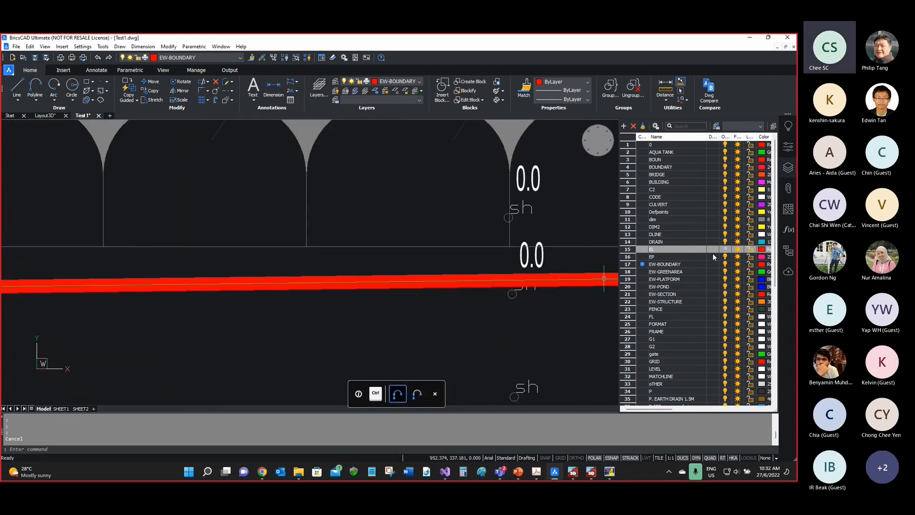
left_click(712, 272)
scroll(390, 316, "down", 5)
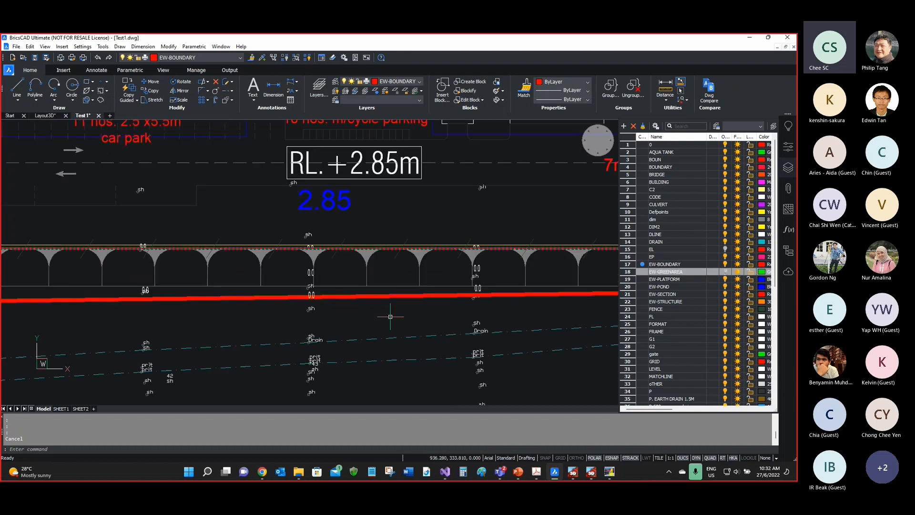
Step: Select the red site boundary polyline and inspect its properties, including its layer and closed setting
scroll(391, 316, "down", 7)
scroll(362, 312, "up", 4)
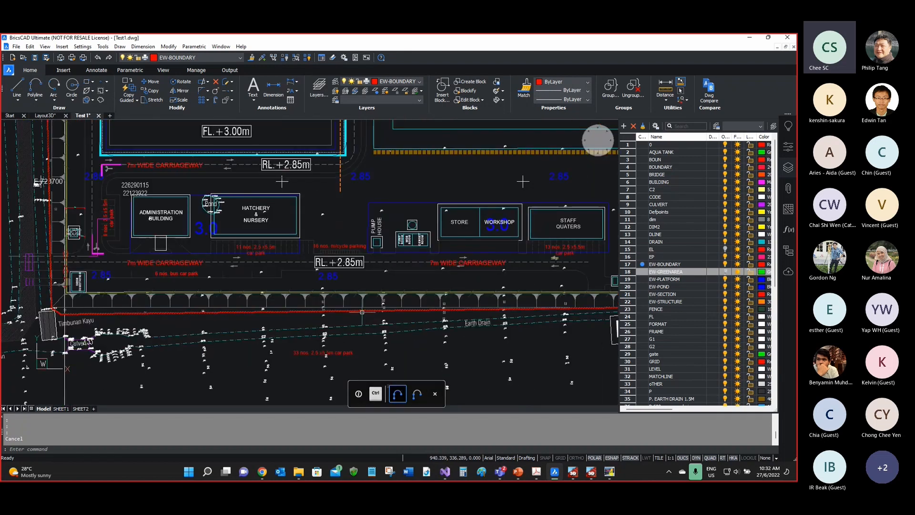
scroll(382, 317, "down", 3)
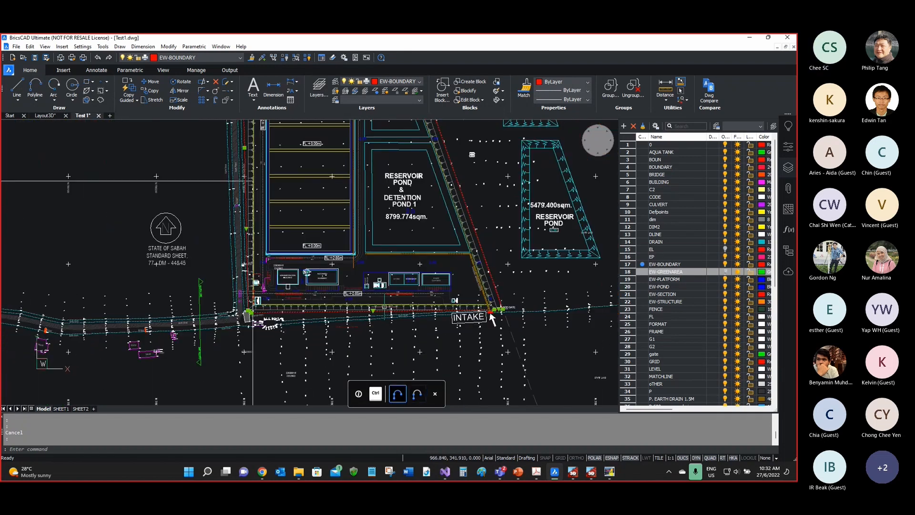
scroll(491, 318, "down", 5)
scroll(379, 147, "up", 6)
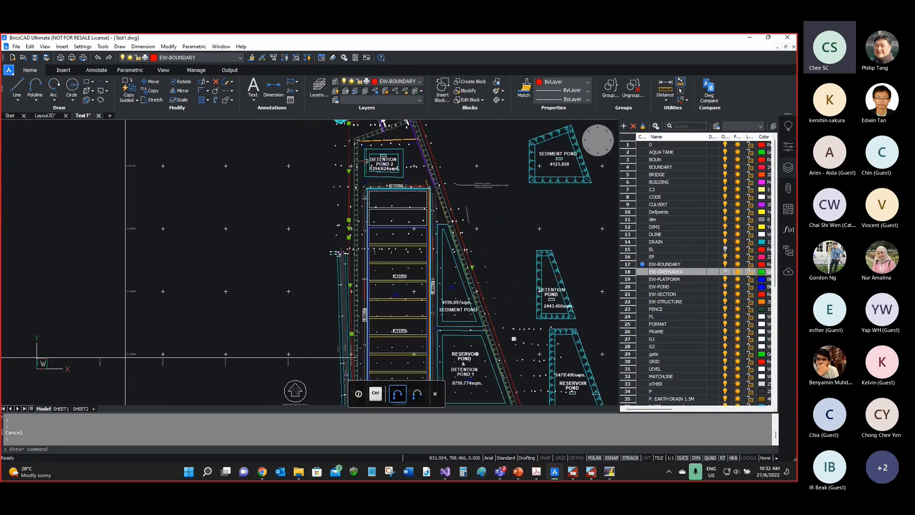
scroll(410, 171, "up", 2)
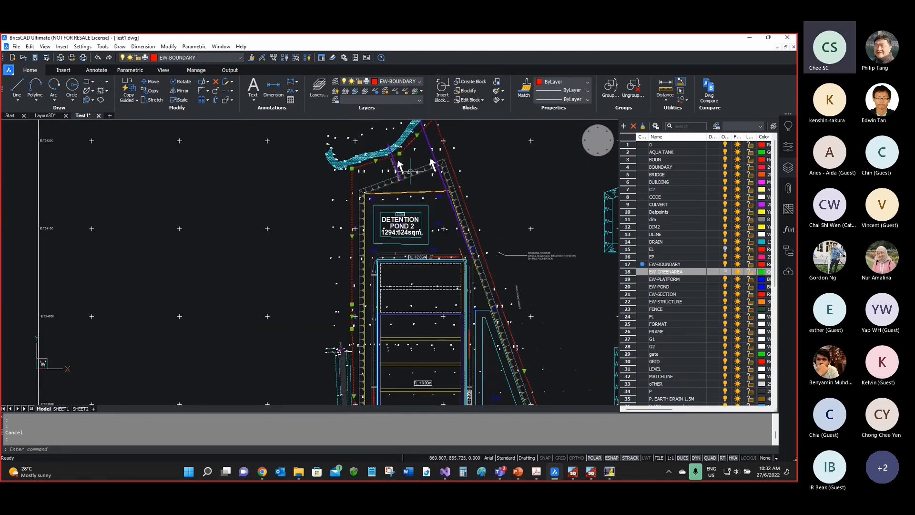
left_click(788, 146)
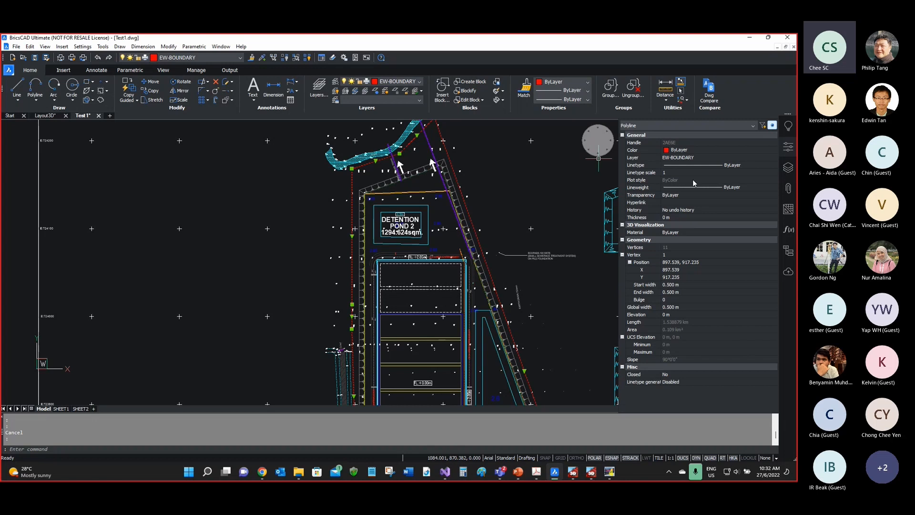
left_click(651, 158)
left_click(652, 376)
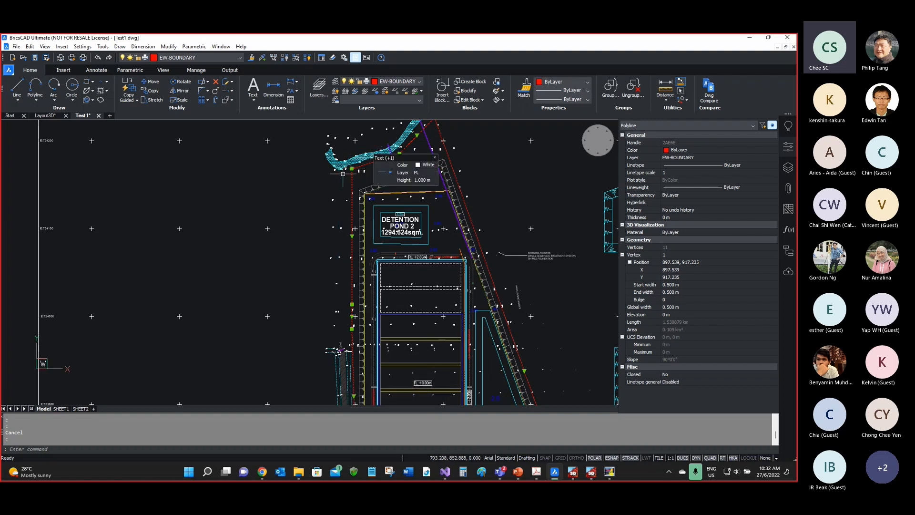
Step: Trace the selected boundary polyline around the whole site, from the river past the ponds to the intake corner
scroll(364, 228, "down", 5)
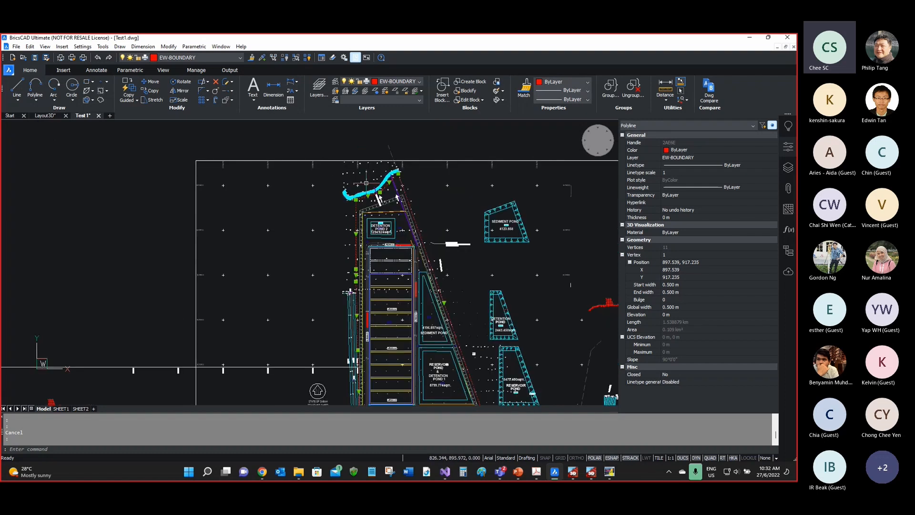
scroll(372, 279, "up", 4)
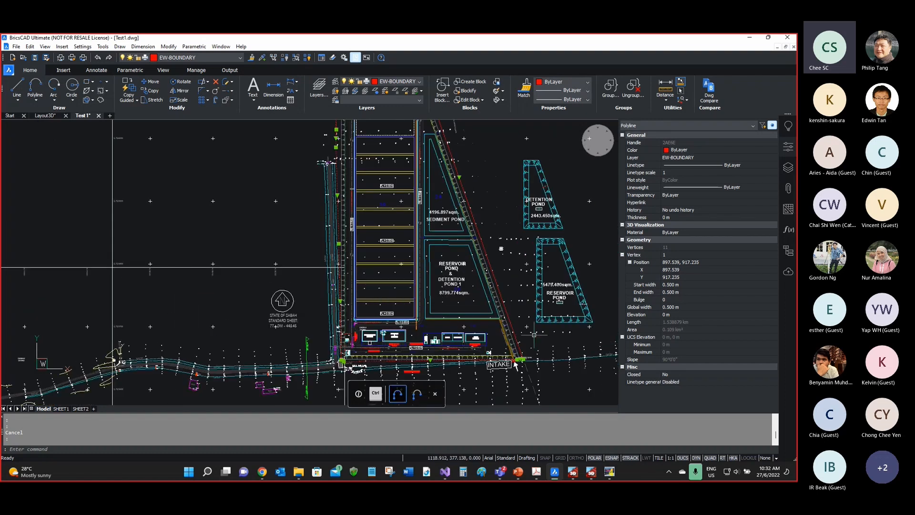
scroll(324, 224, "down", 2)
scroll(324, 224, "up", 4)
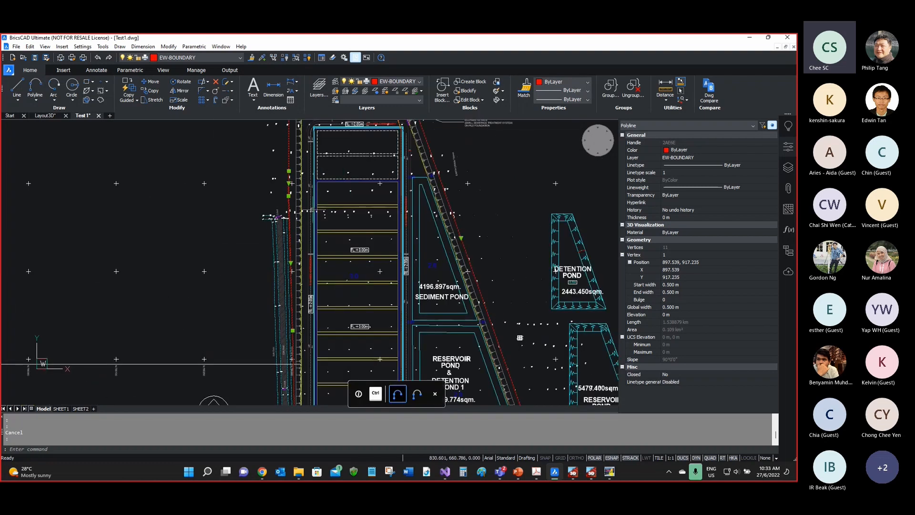
scroll(297, 217, "down", 2)
scroll(300, 199, "down", 3)
scroll(292, 167, "up", 3)
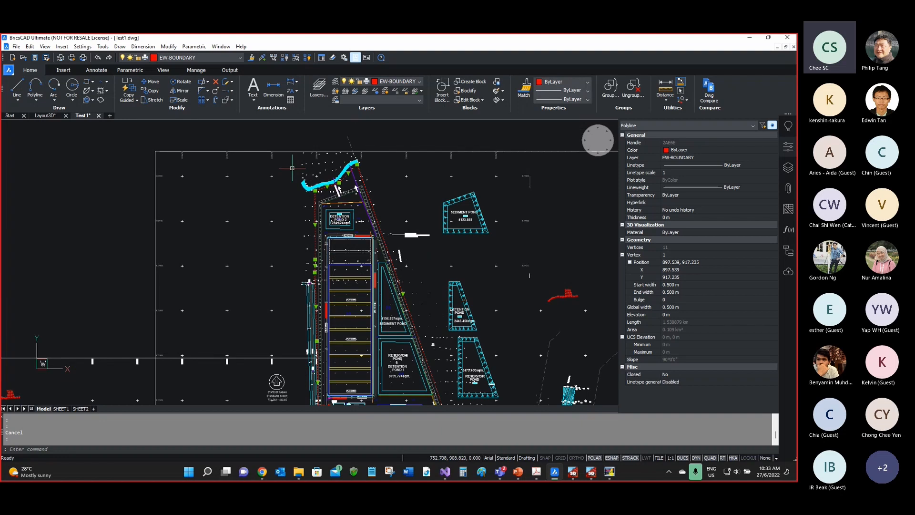
Step: Open the recent drawing Sample1-3-PC.dwg
left_click(24, 58)
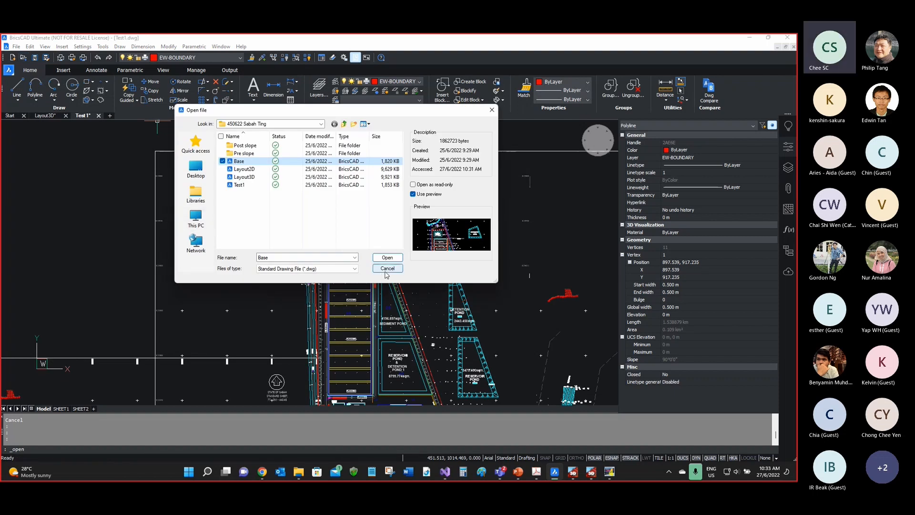
left_click(386, 269)
left_click(11, 116)
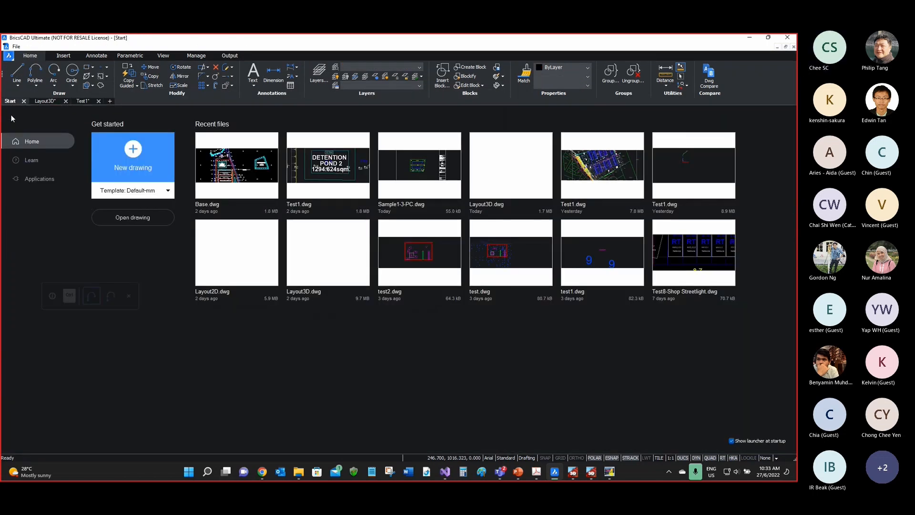
left_click(420, 167)
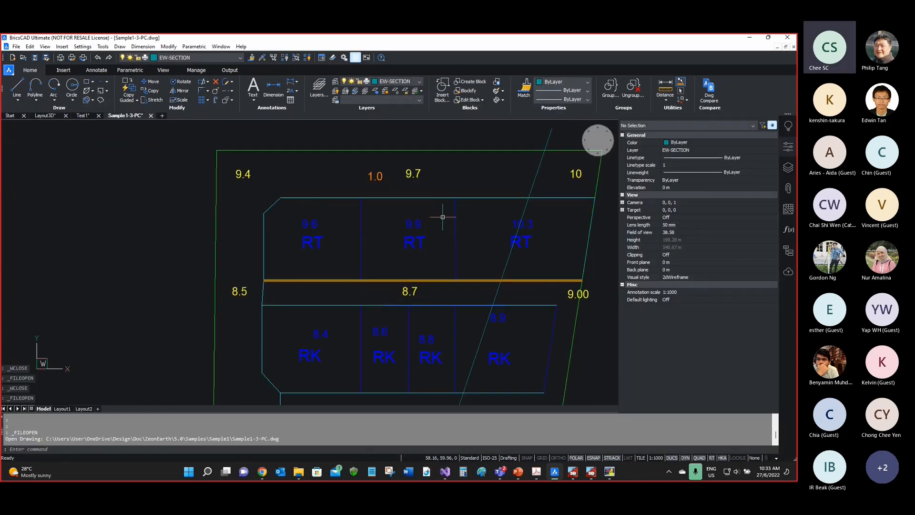
Step: Turn on the EW-TCPOST-TD, EW-TCPOST-TO, EW-TCPRE-TO, EW-USERSEWER and EW-USERWATER layers, and switch HATCHAREA on and off again
left_click(789, 168)
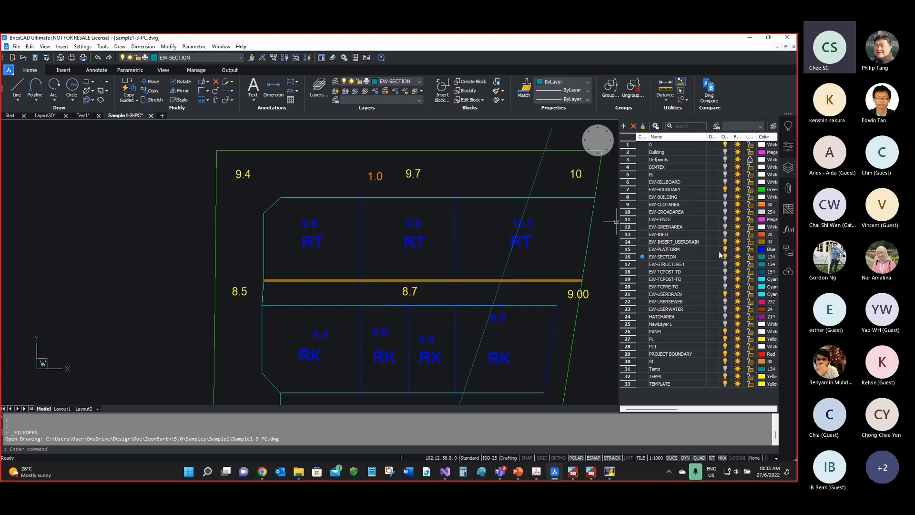
left_click(725, 272)
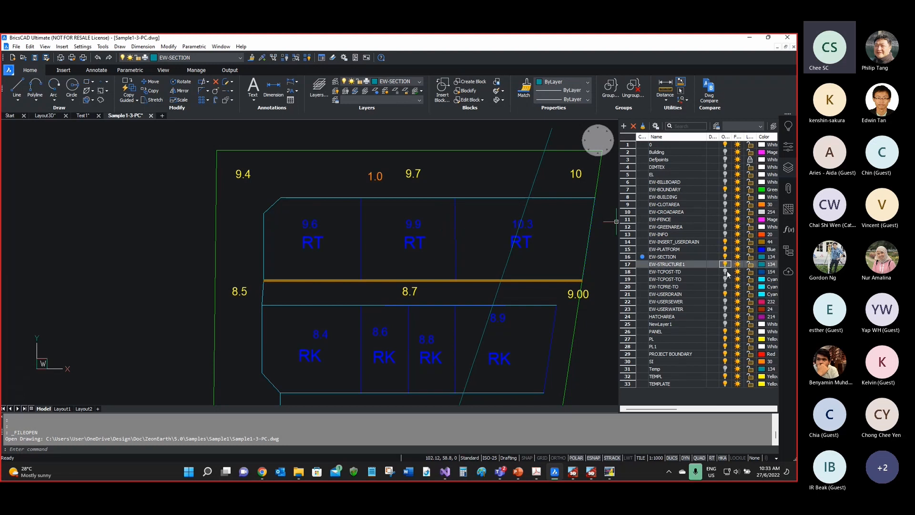
left_click(725, 286)
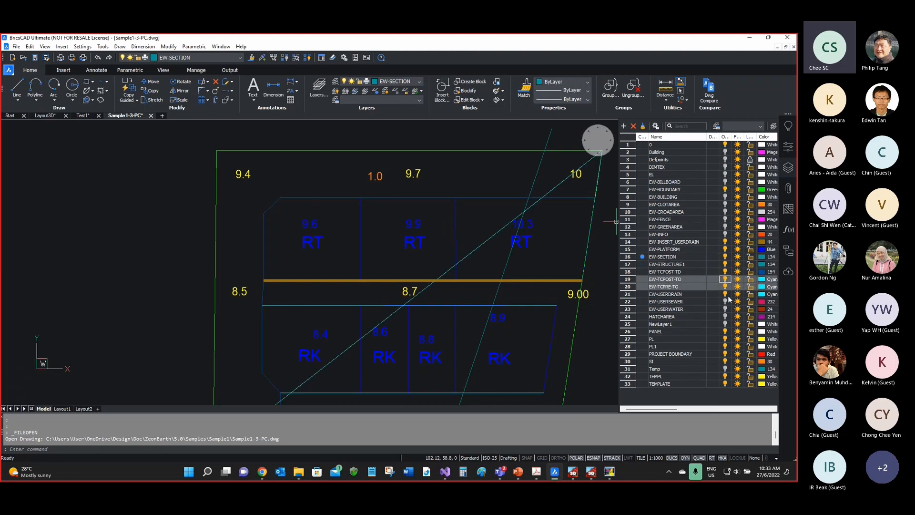
left_click(724, 302)
left_click(725, 309)
left_click(724, 316)
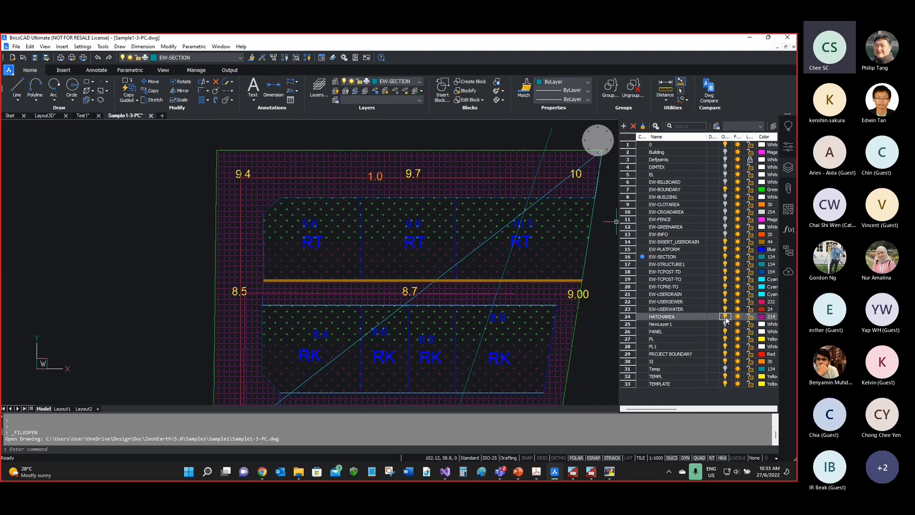
left_click(725, 316)
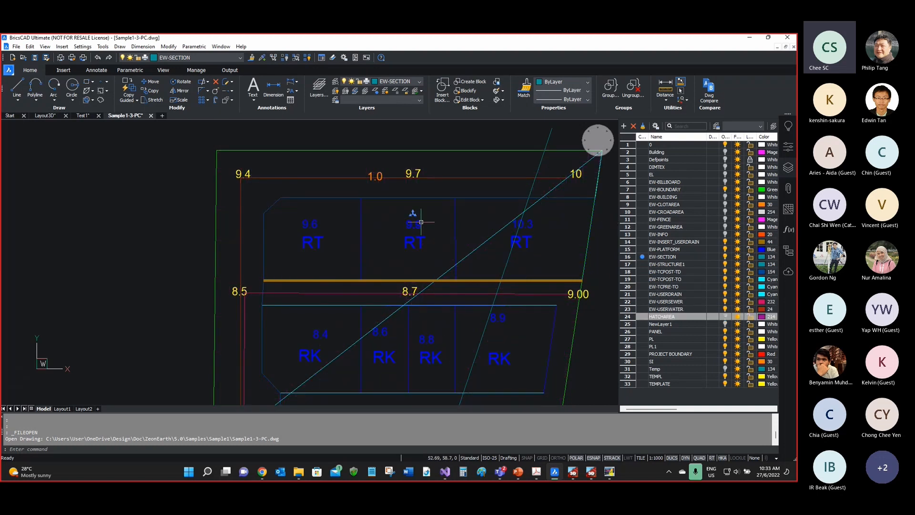
Step: Select the outline around the RT lots to check which layer it is on
scroll(381, 207, "up", 3)
left_click(323, 192)
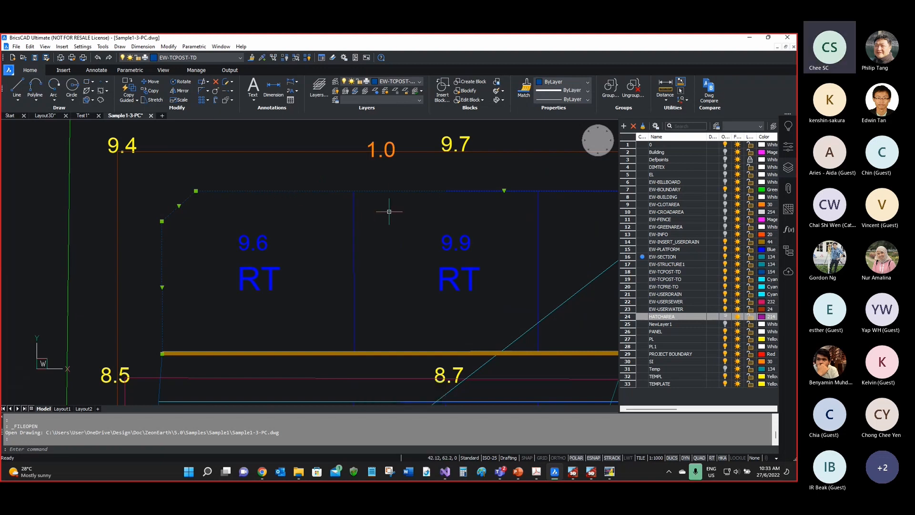
mouse_move(395, 190)
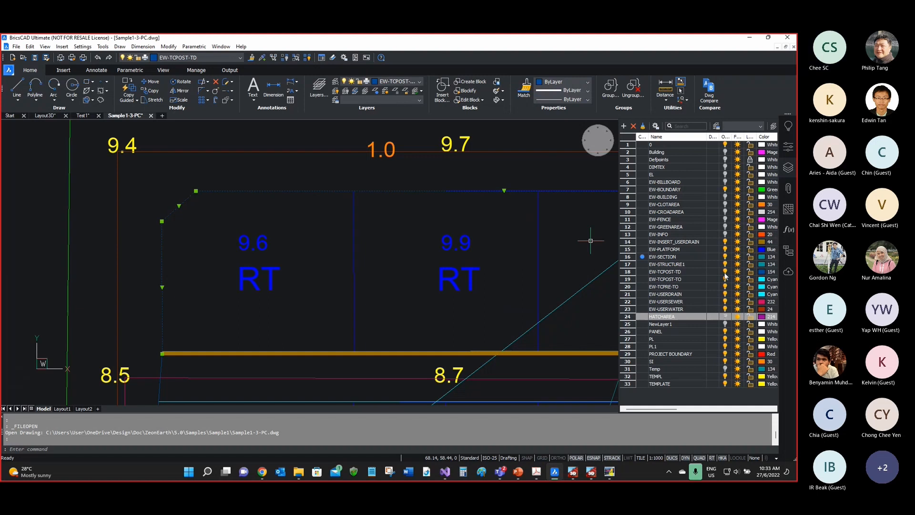
Step: Turn off the current EW-SECTION layer and the EW-TCPOST-TD, EW-TCPOST-TO and EW-TCPRE-TO layers
left_click(725, 256)
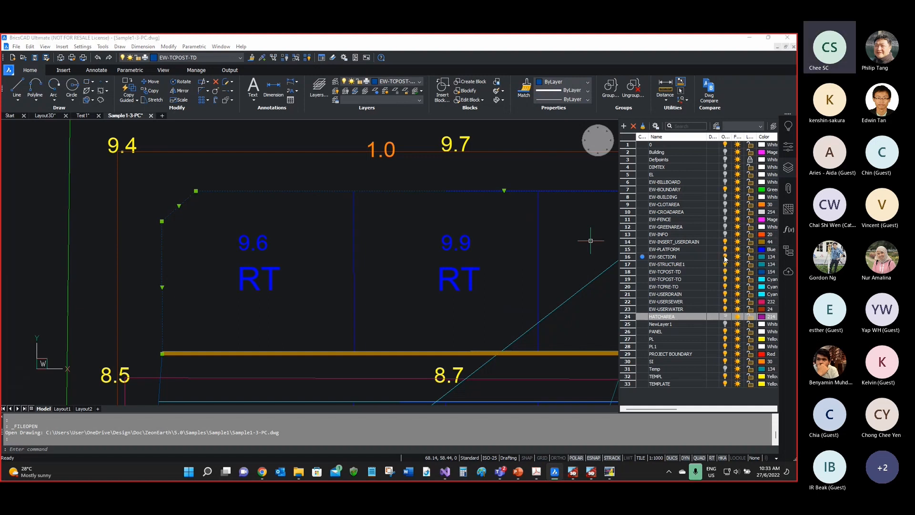
left_click(417, 250)
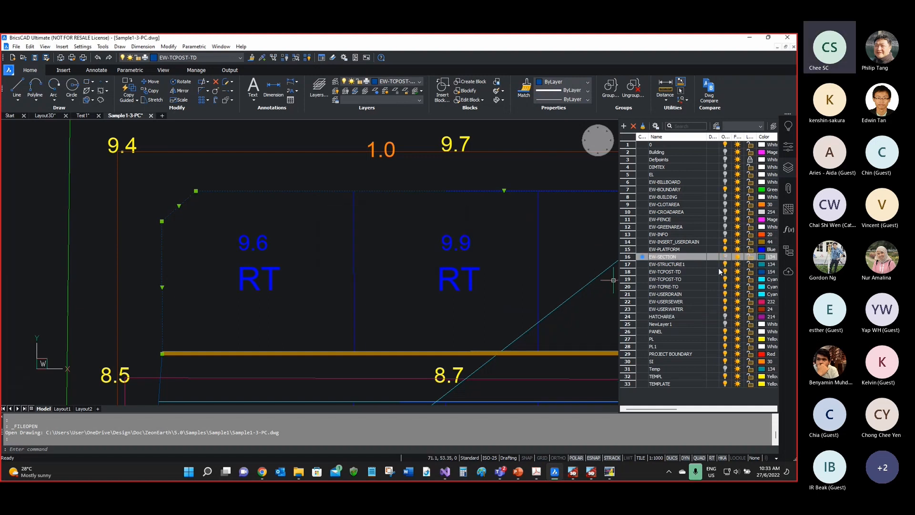
left_click(725, 272)
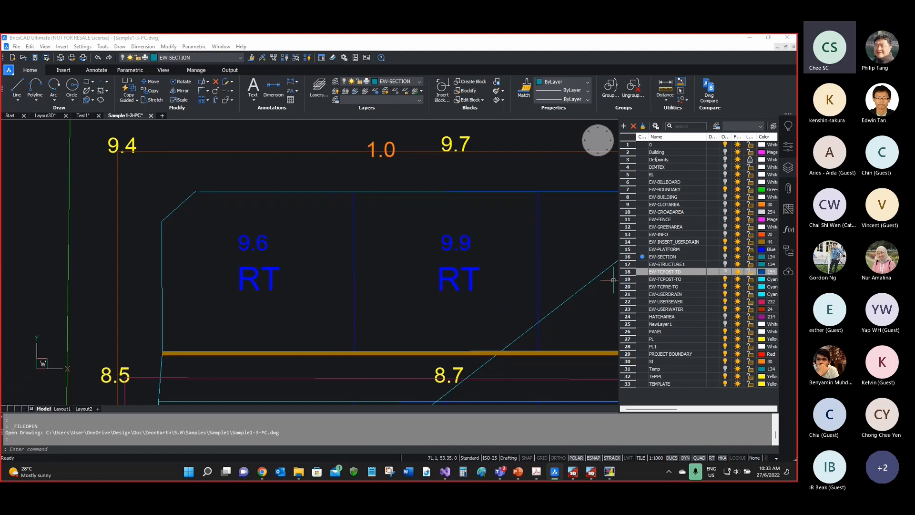
left_click(724, 279)
left_click(725, 287)
Step: Turn off the EW-USERDRAIN, EW-USERSEWER, EW-USERWATER and EW-INSERT_USERDRAIN layers
left_click(725, 294)
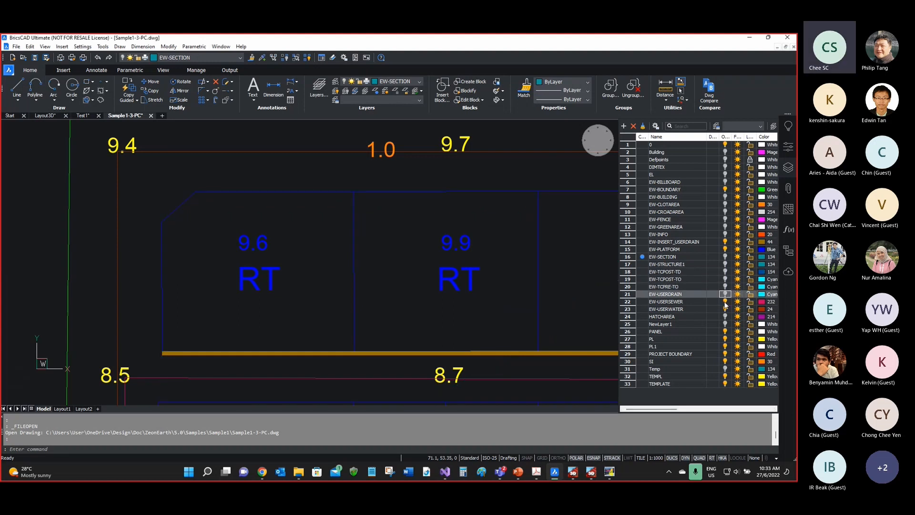
left_click(725, 309)
scroll(351, 270, "down", 2)
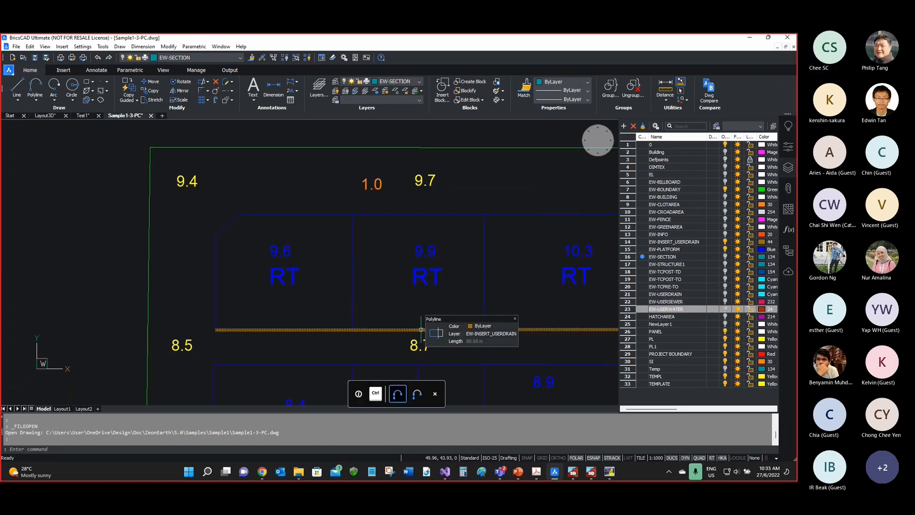
left_click(724, 242)
scroll(298, 258, "down", 5)
scroll(321, 250, "up", 5)
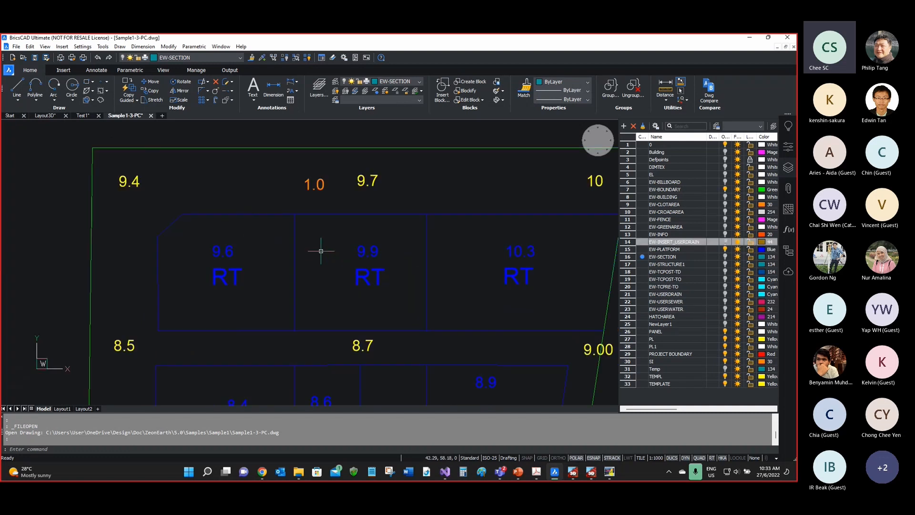
Step: Select the two adjoining RT platform outlines marked 9.6 and 9.9 to examine their shared upper corner
left_click(254, 211)
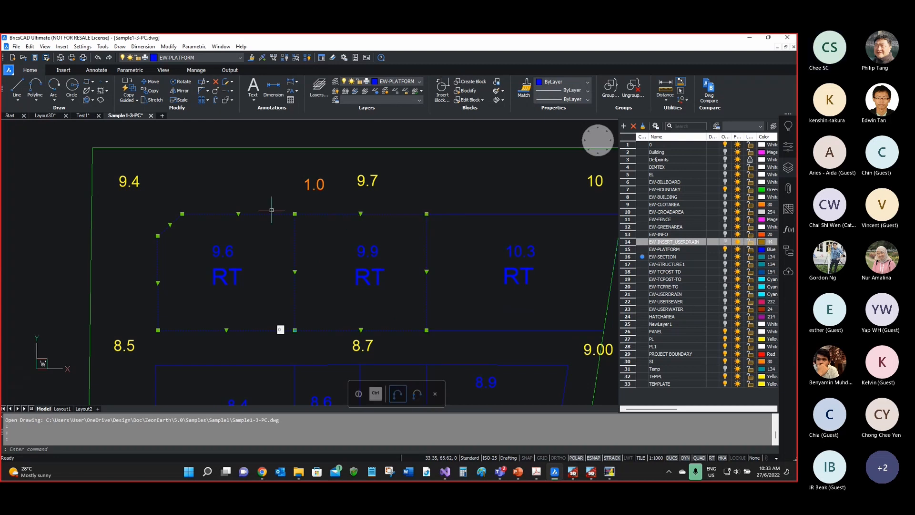
scroll(284, 217, "up", 2)
left_click(285, 197)
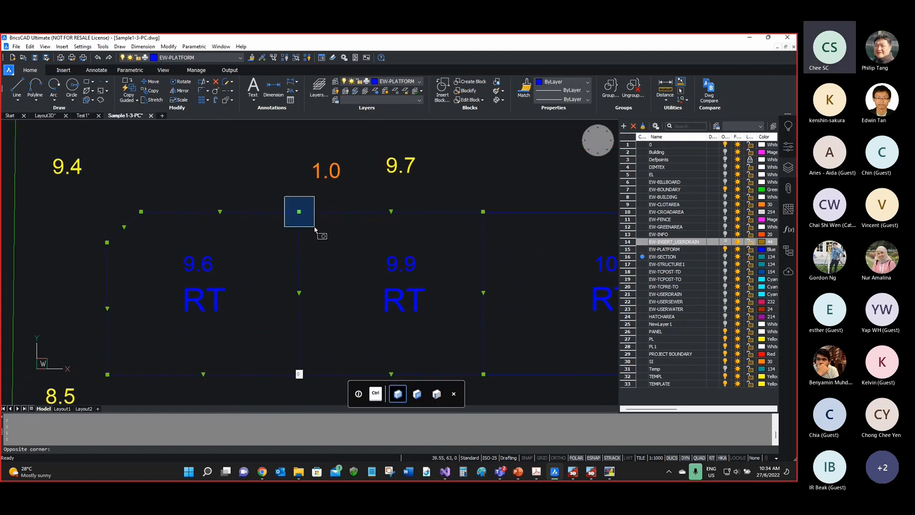
key("Escape")
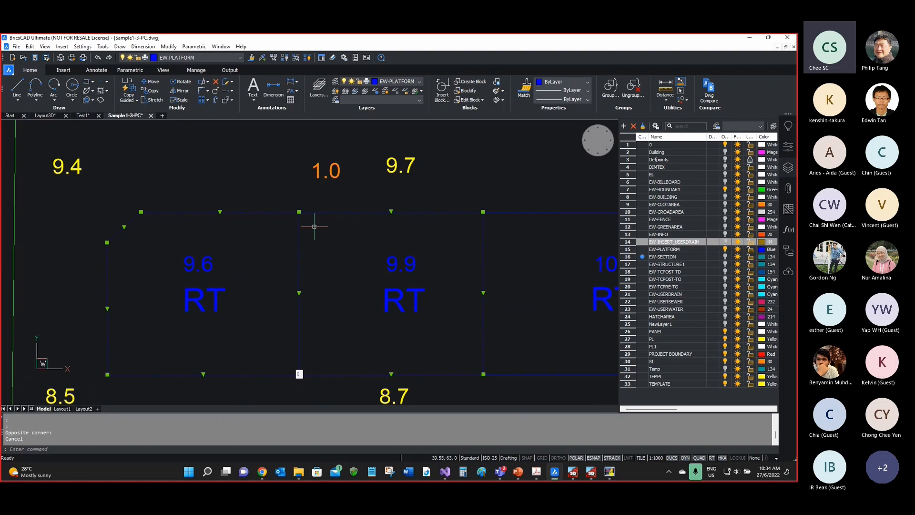
scroll(298, 212, "up", 5)
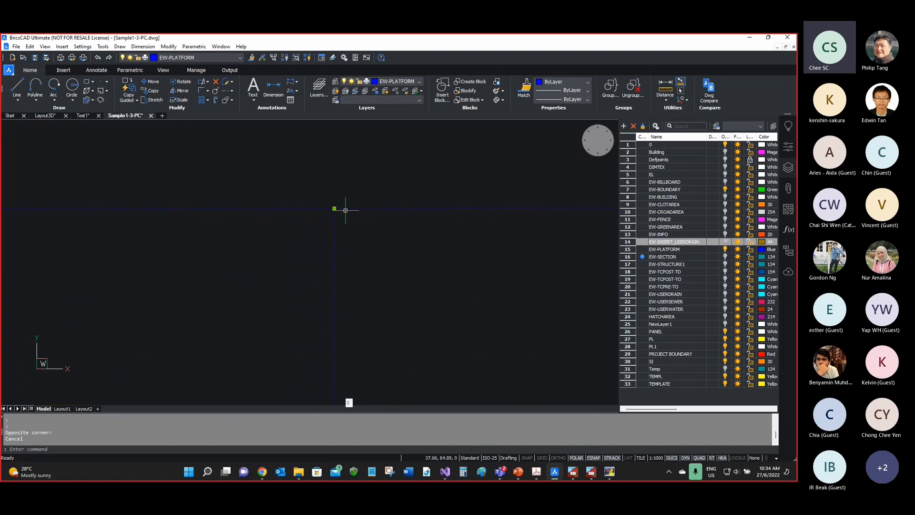
key("Escape")
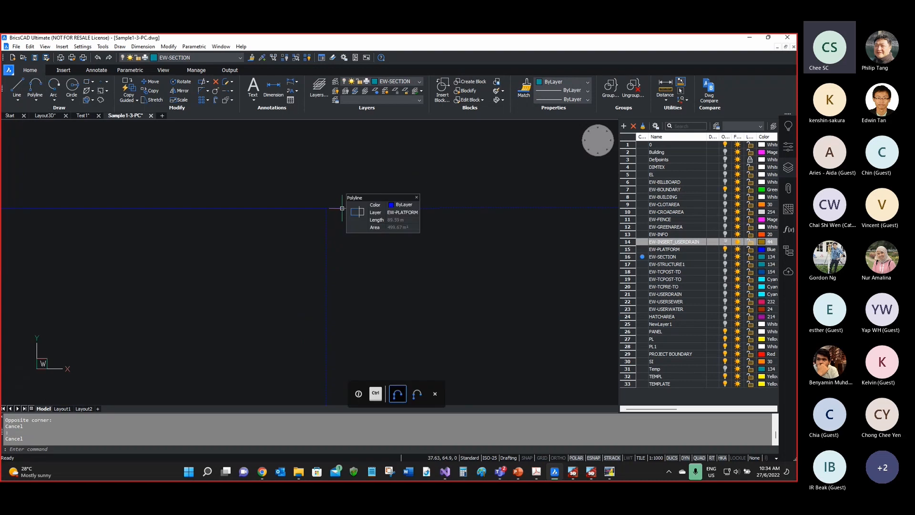
Step: Stretch the 9.9 RT platform's upper shared corner slightly out of line with the 9.6 platform's corner
left_click(342, 209)
scroll(315, 204, "up", 2)
left_click(317, 204)
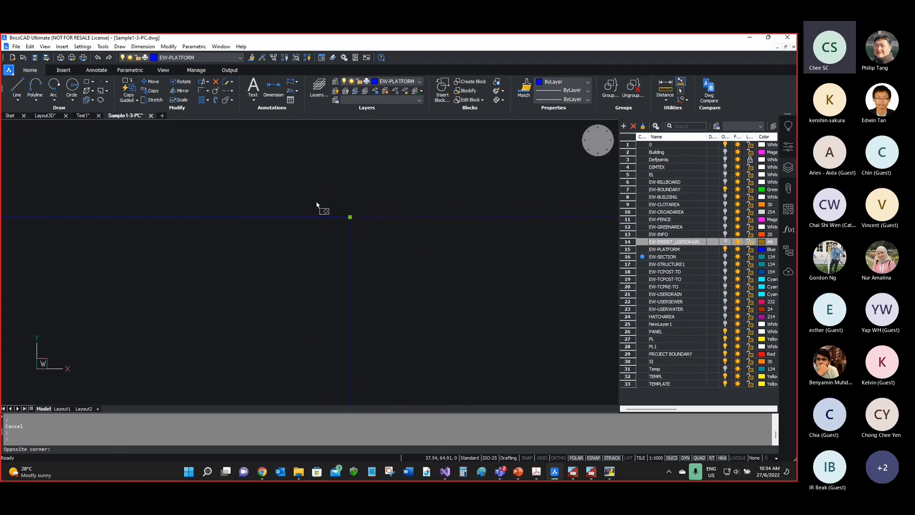
key("Escape")
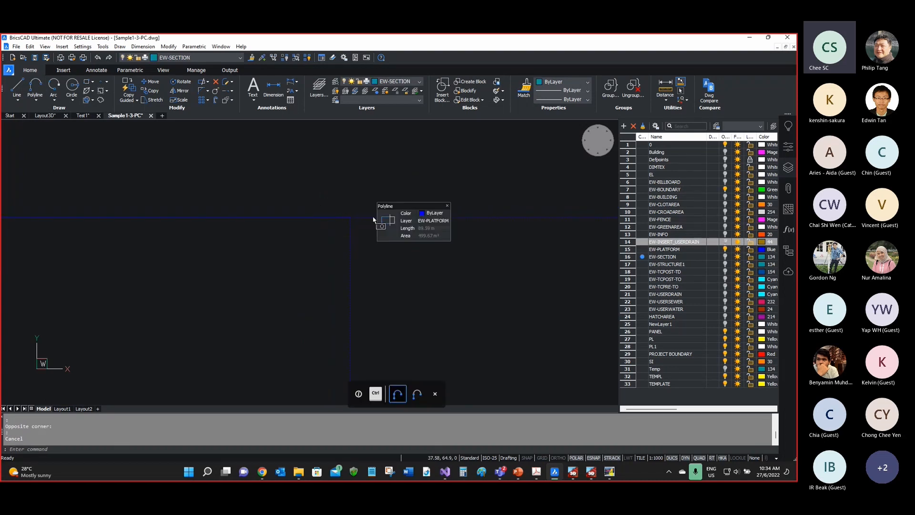
left_click(349, 217)
left_click(349, 217)
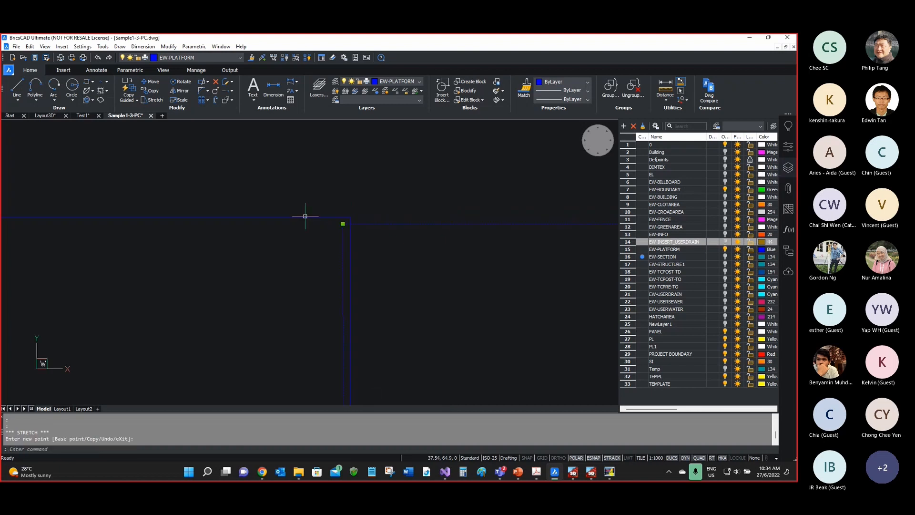
key("Escape")
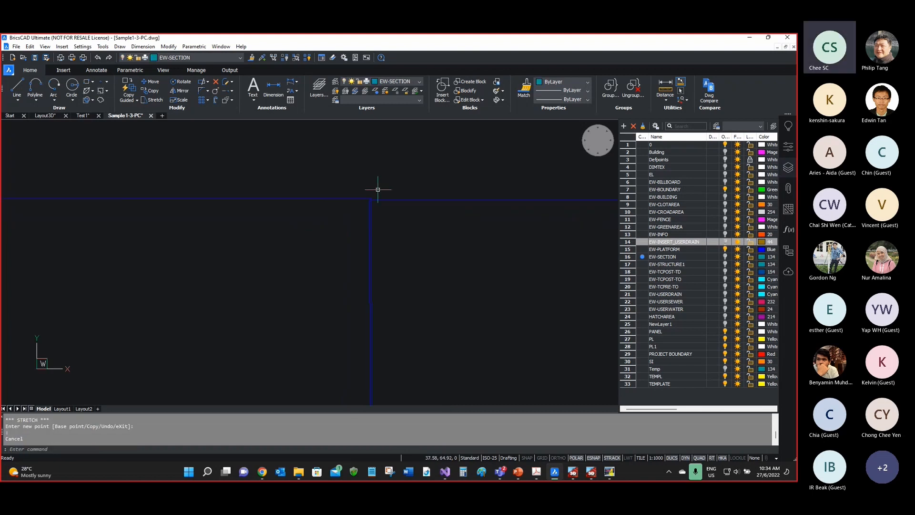
Step: Select both RT platform outlines at the shared corner to compare the positions of their vertices
scroll(368, 211, "down", 8)
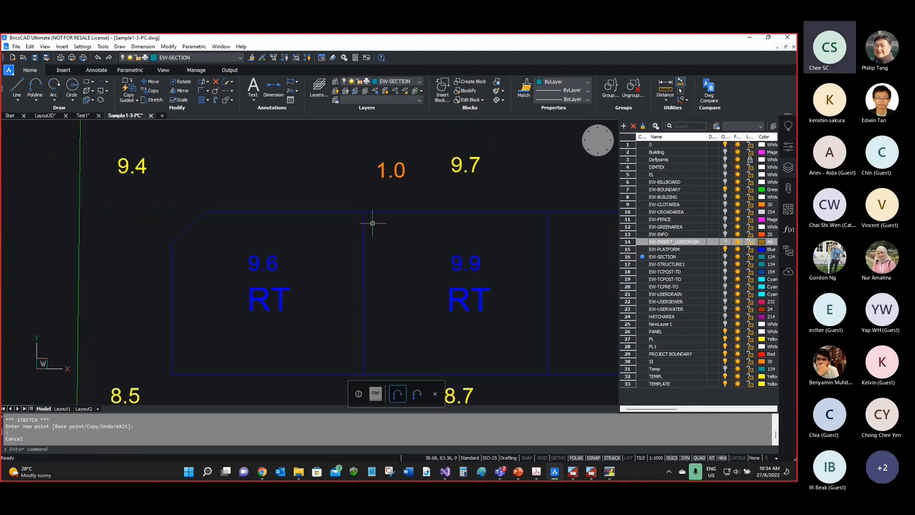
scroll(370, 220, "up", 2)
scroll(349, 224, "up", 5)
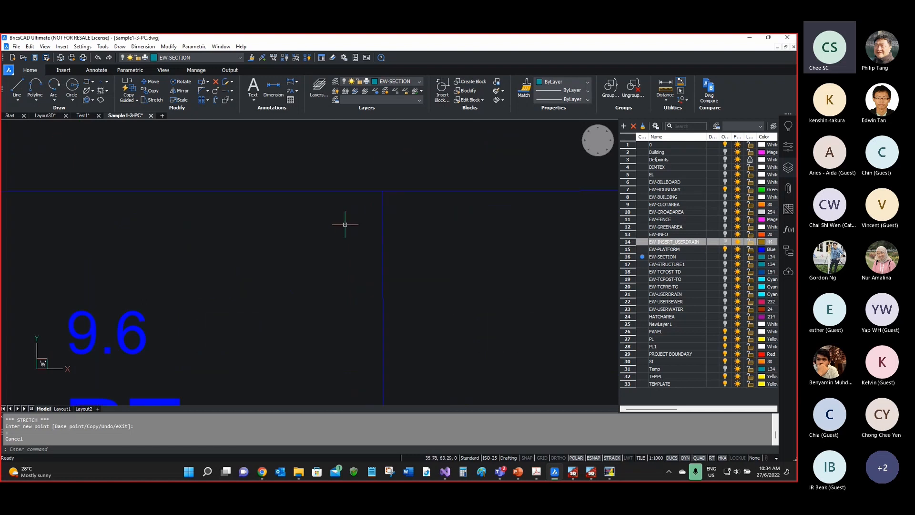
left_click(418, 183, "ctrl")
scroll(419, 185, "up", 5)
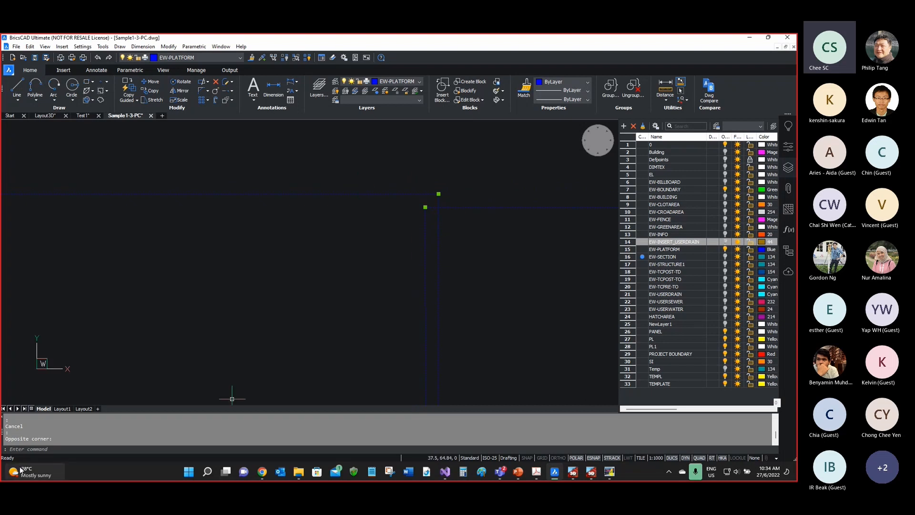
Step: Open the OSNAP settings and review which entity snap modes are enabled
left_click(31, 450)
type("onsp")
key("BackSpace")
key("BackSpace")
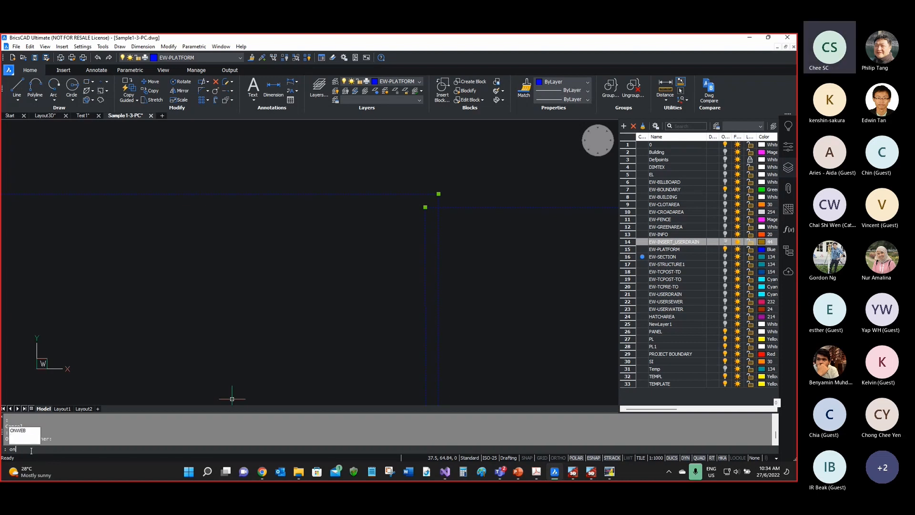
type("s")
key("BackSpace")
key("BackSpace")
type("snap")
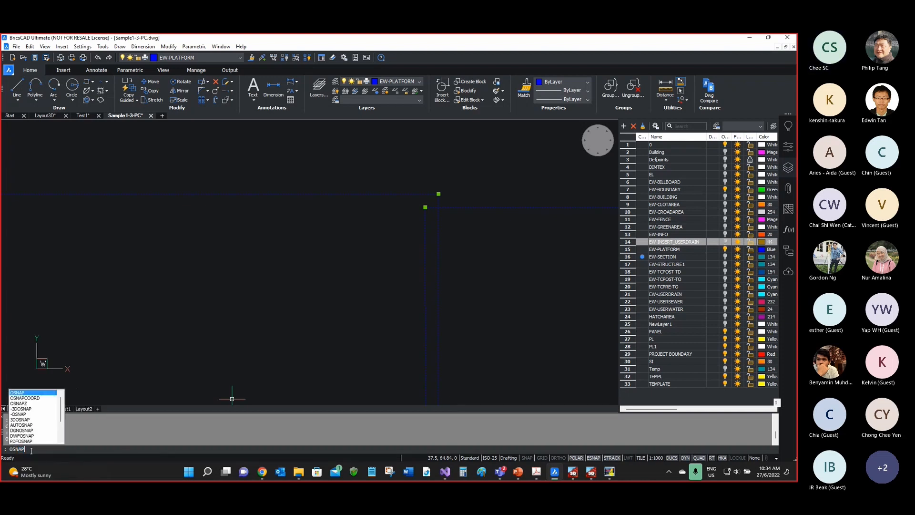
key("Return")
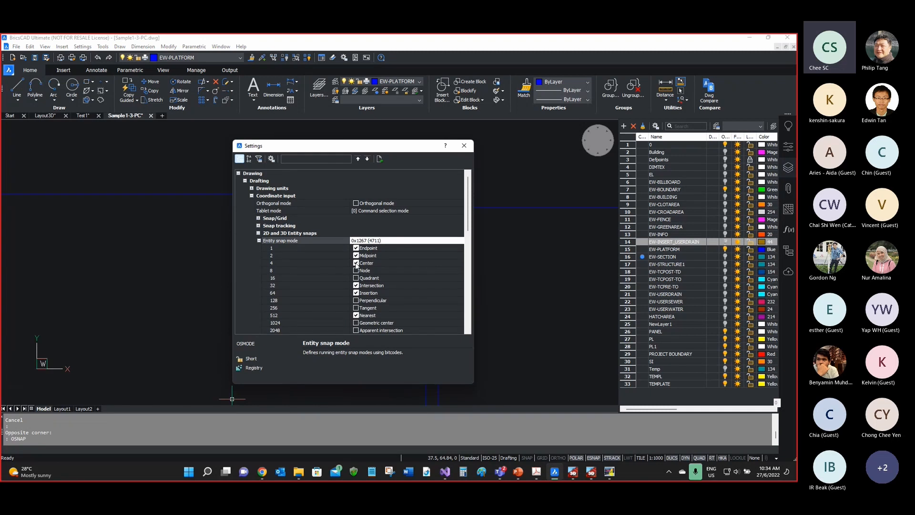
scroll(357, 276, "down", 3)
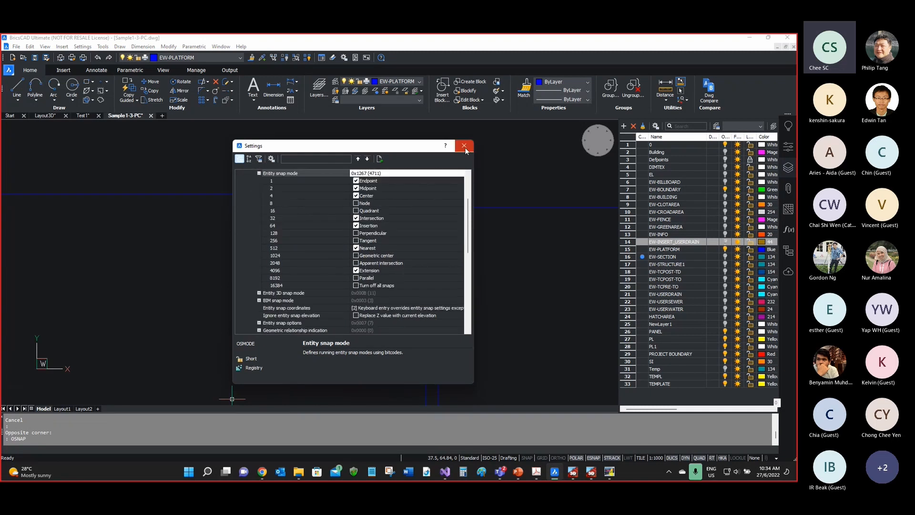
left_click(464, 147)
Step: Snap the displaced corner vertex of the 9.9 RT platform onto the matching corner of the 9.6 platform
left_click(427, 240)
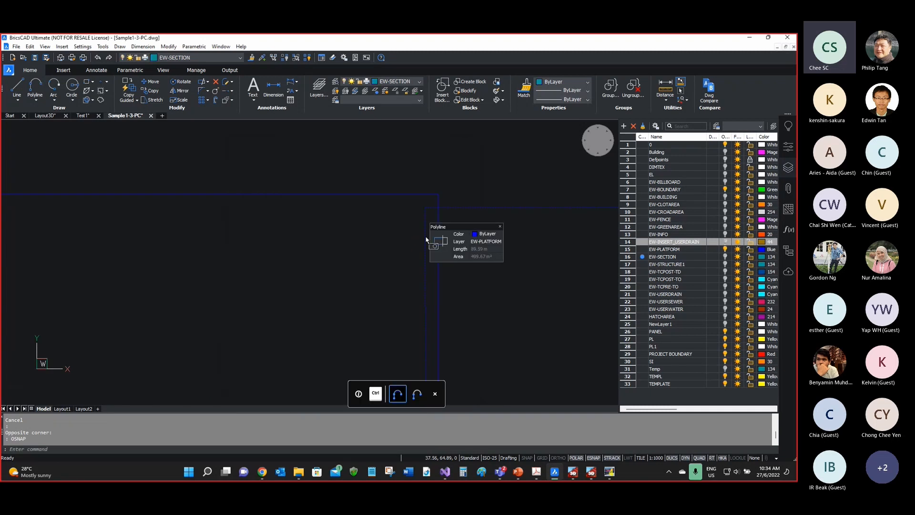
left_click(425, 209)
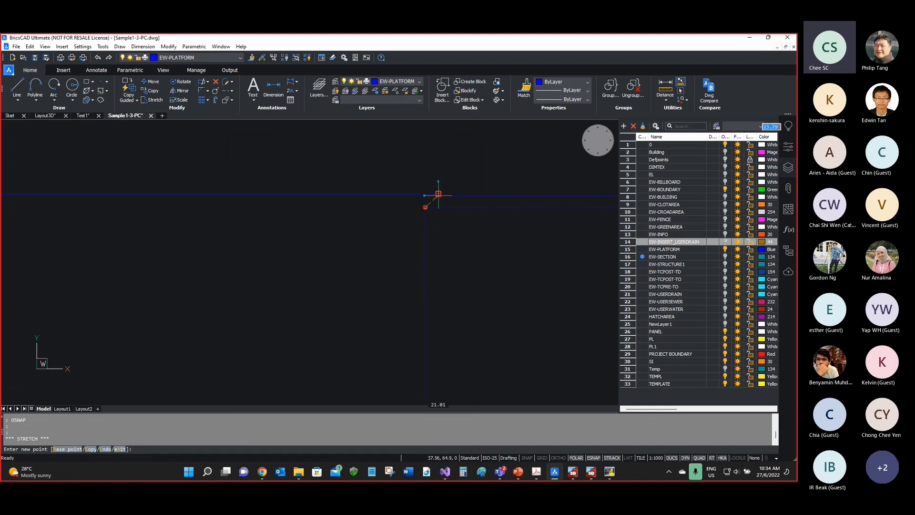
left_click(437, 194)
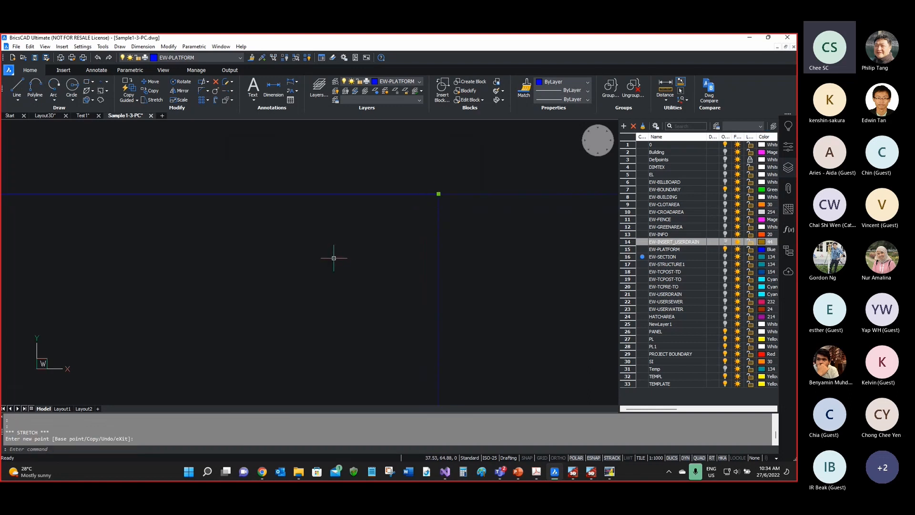
key("Escape")
key("Escape")
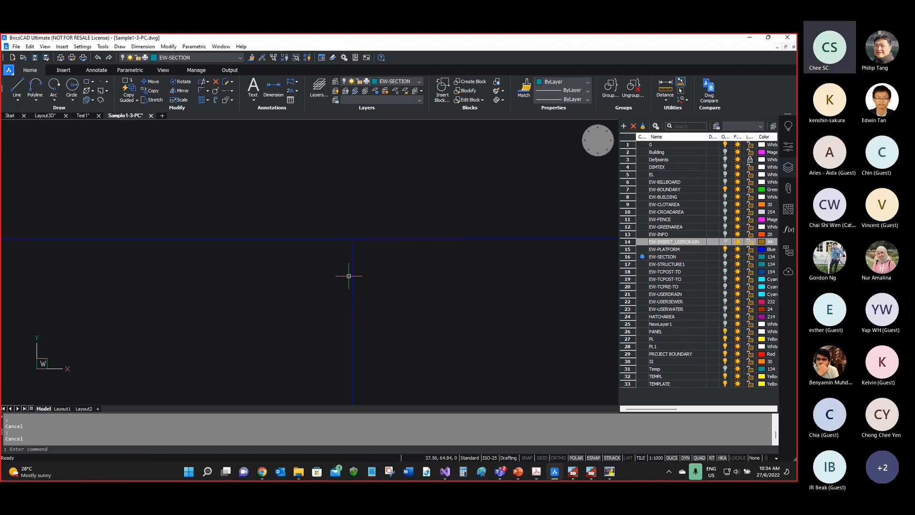
mouse_move(354, 272)
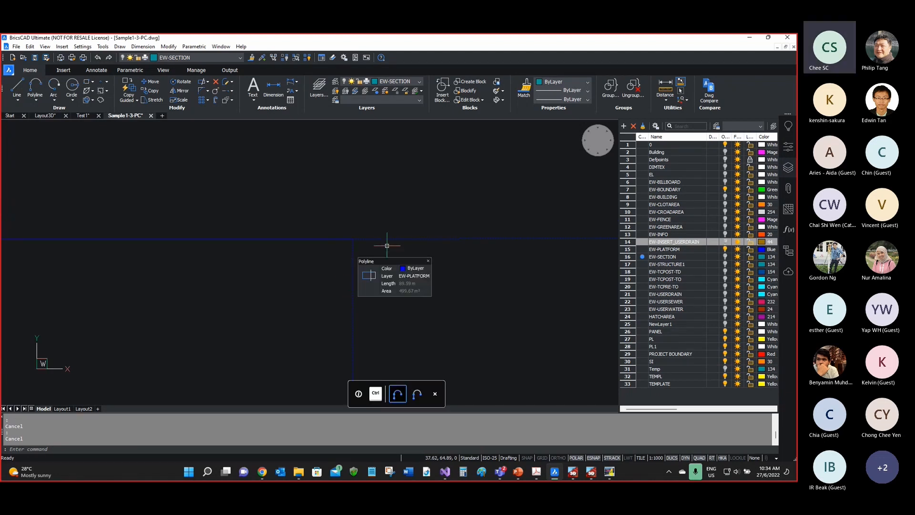
scroll(324, 248, "down", 1)
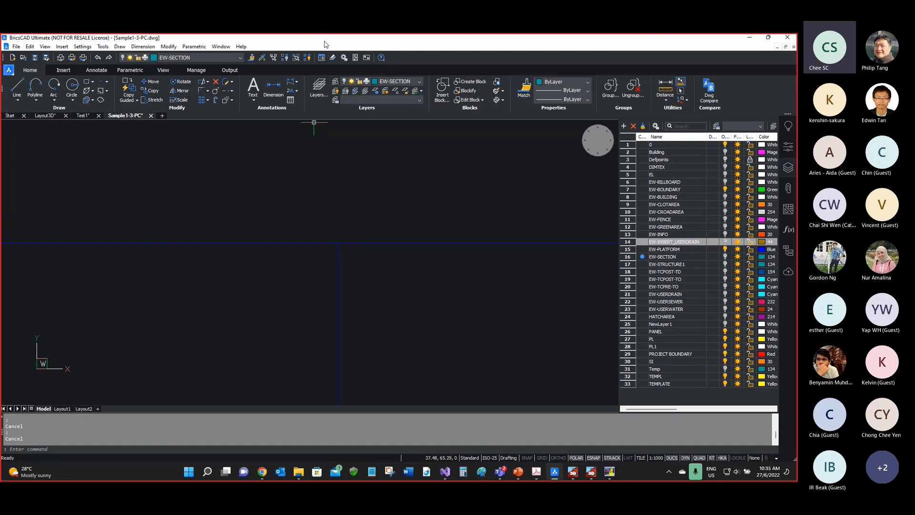
Step: Switch to the Test1 drawing and examine the red site boundary and the cyan outline around the dashed blocks
left_click(80, 120)
scroll(121, 289, "down", 3)
scroll(121, 289, "up", 3)
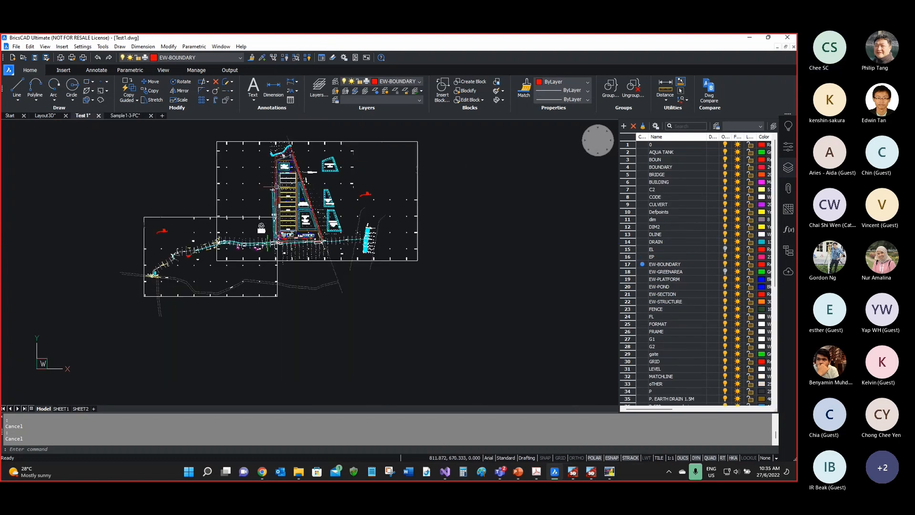
scroll(286, 167, "up", 5)
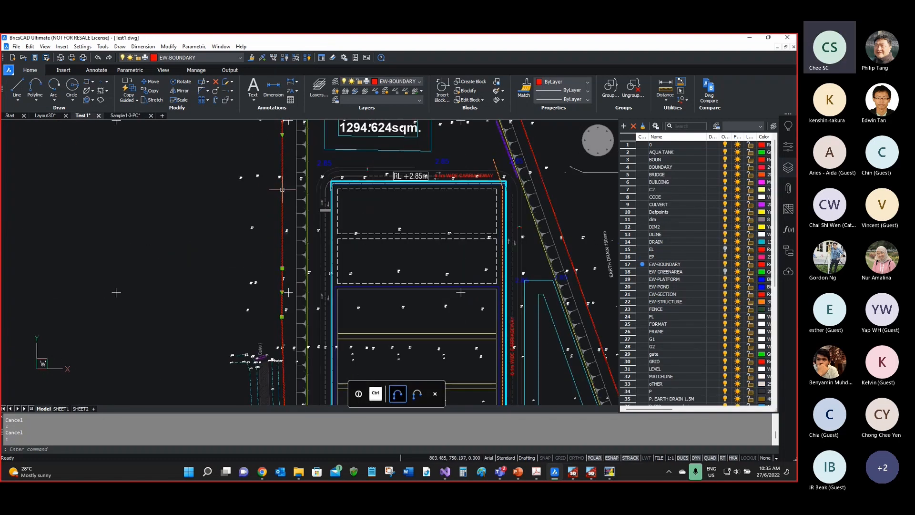
key("ctrl")
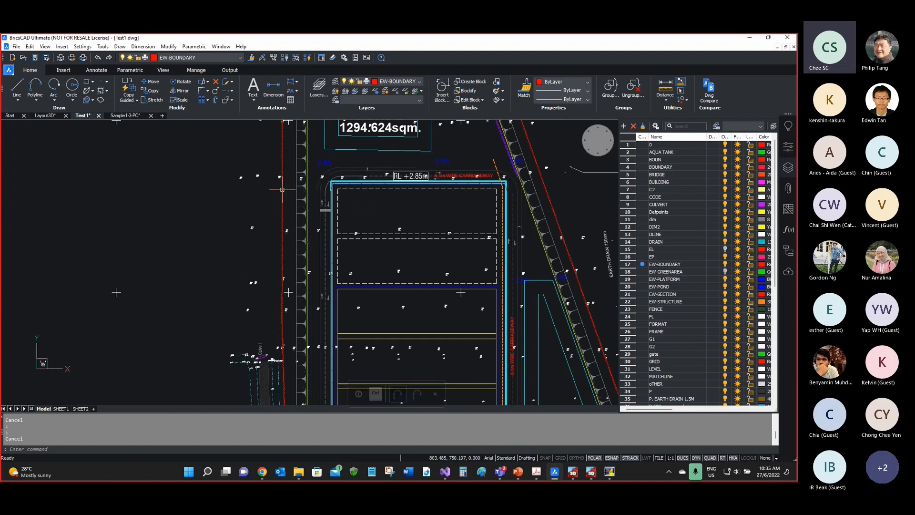
scroll(289, 293, "down", 3)
scroll(227, 315, "up", 4)
scroll(301, 169, "up", 5)
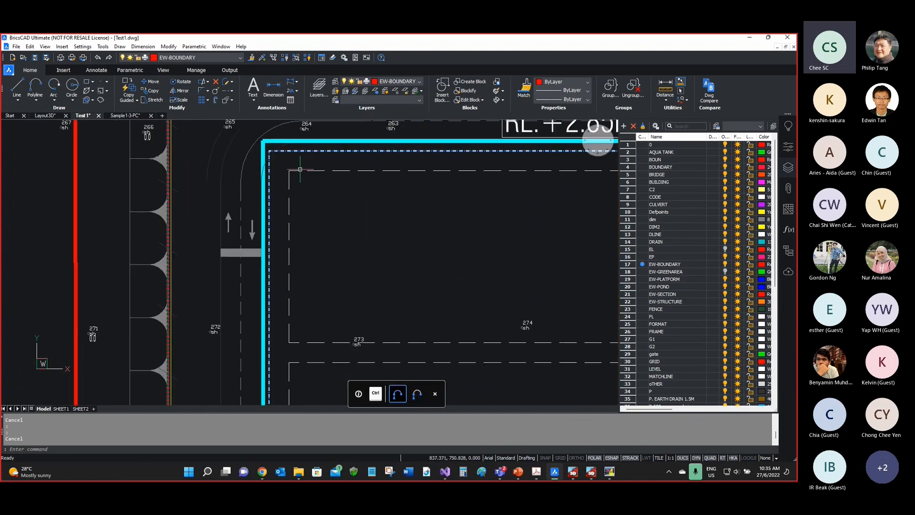
scroll(298, 167, "up", 2)
scroll(424, 261, "down", 5)
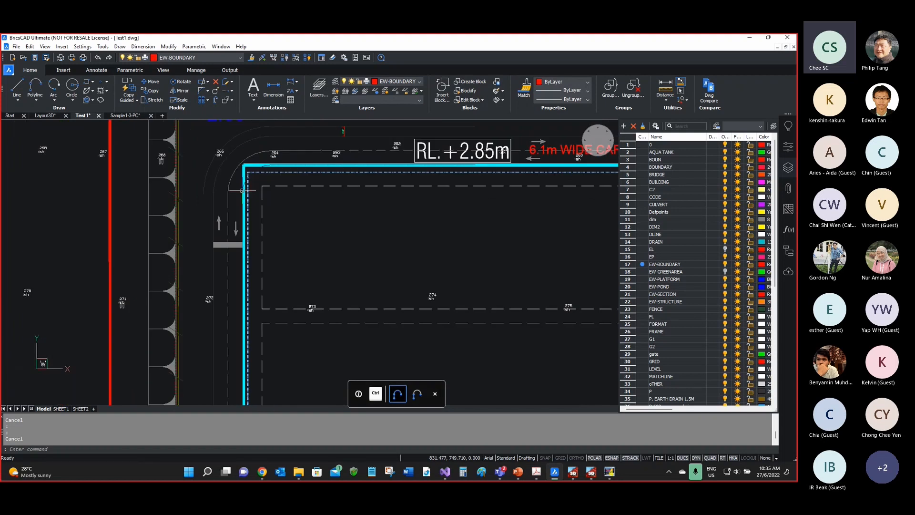
scroll(424, 261, "up", 1)
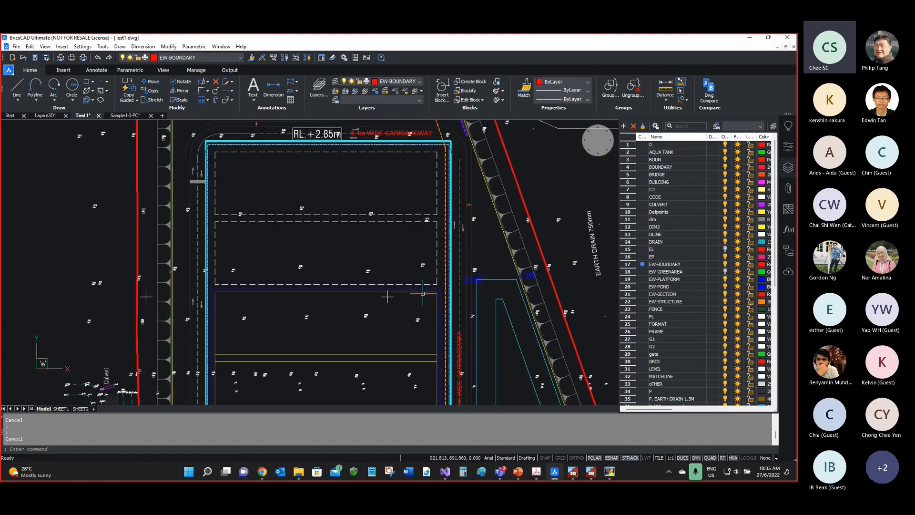
Step: Select the blue outline just below the dashed blocks to check which layer it is on
scroll(423, 293, "up", 3)
left_click(415, 278)
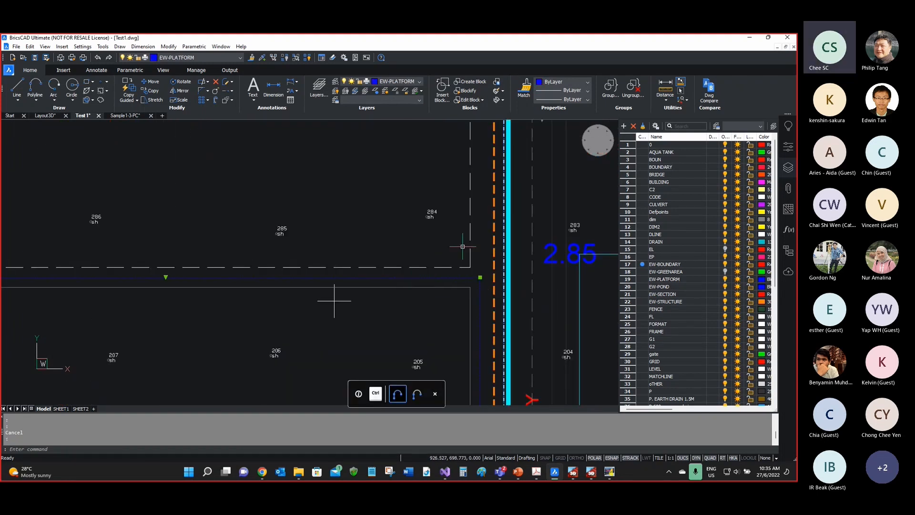
scroll(462, 247, "down", 3)
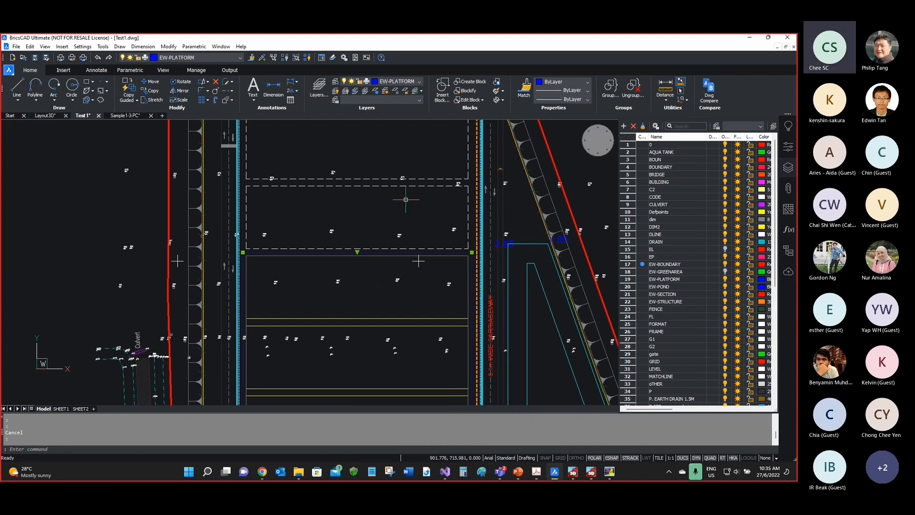
key("Escape")
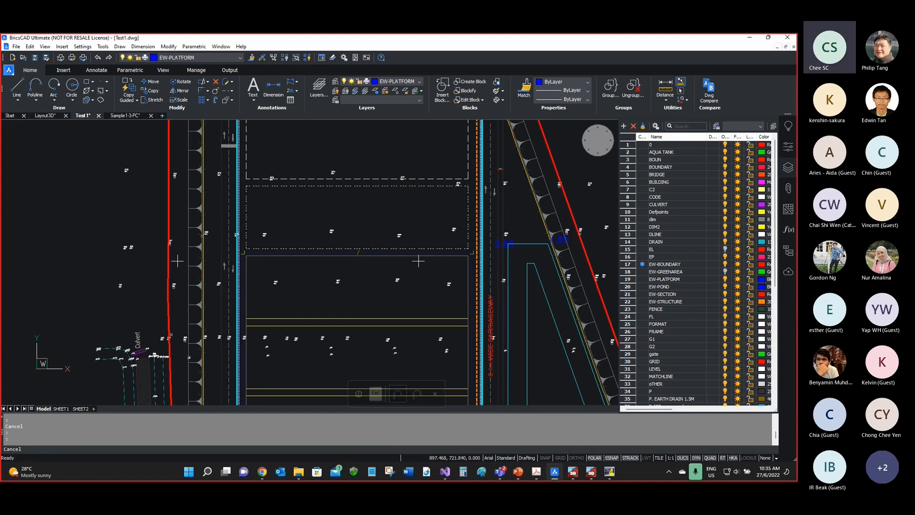
Step: Turn off layer 0 and look closely at the survey point labels inside the area north of the main platform
left_click(725, 144)
scroll(374, 219, "down", 3)
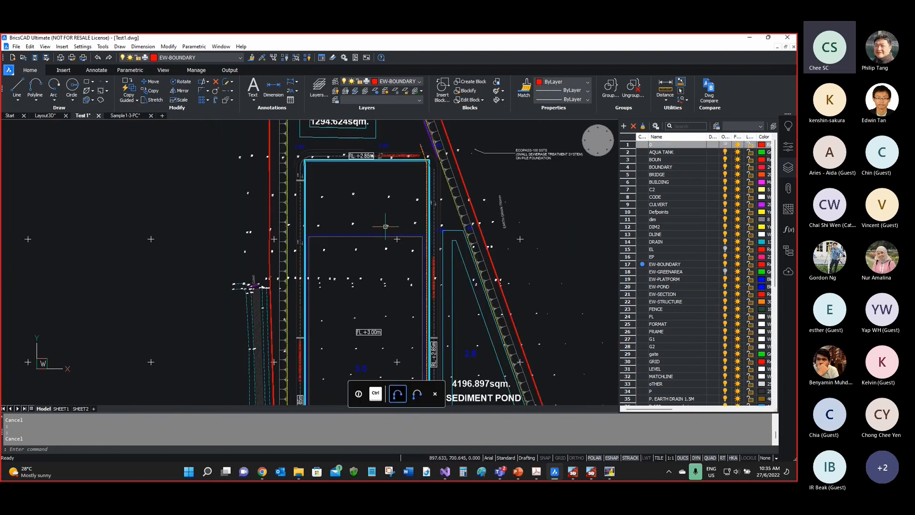
scroll(390, 212, "up", 3)
scroll(378, 173, "up", 4)
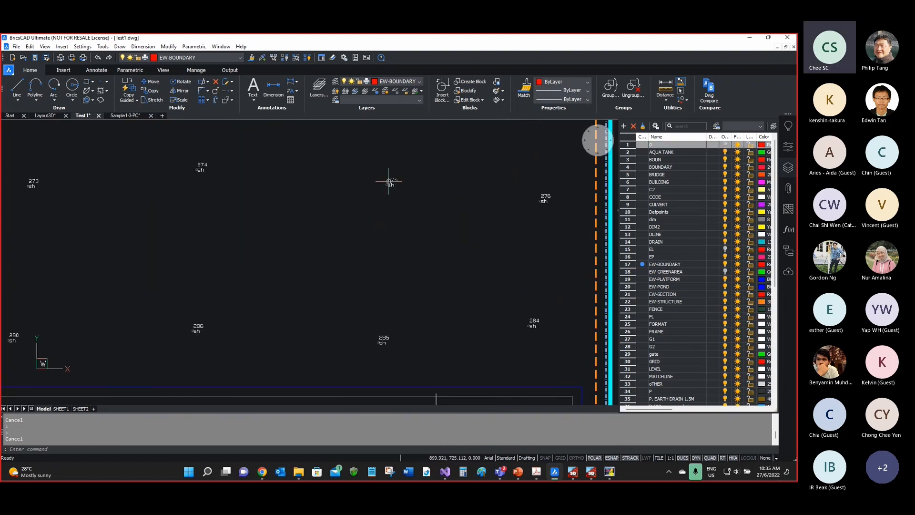
Step: Turn off the POINT_CODE, POINT_ELEVATION, POINT_NAME and POINTS layers to hide the survey points and their labels
scroll(680, 178, "down", 1)
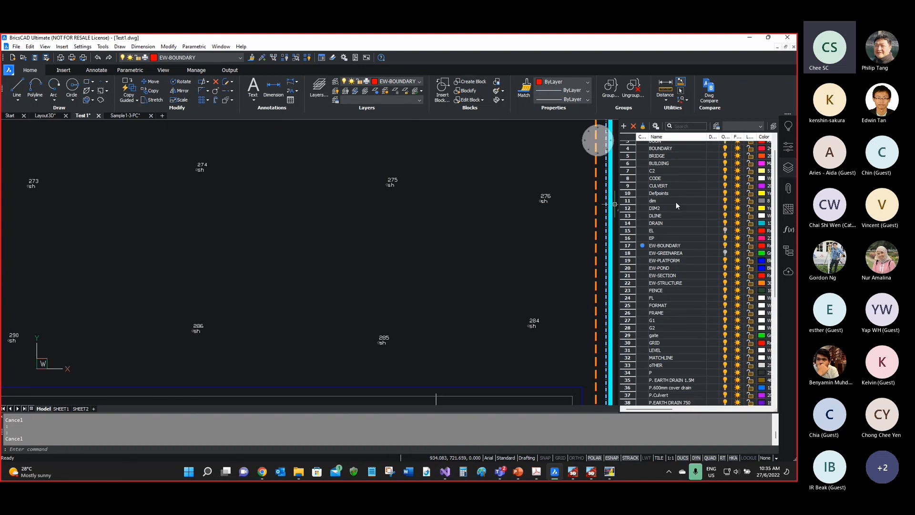
scroll(672, 219, "down", 5)
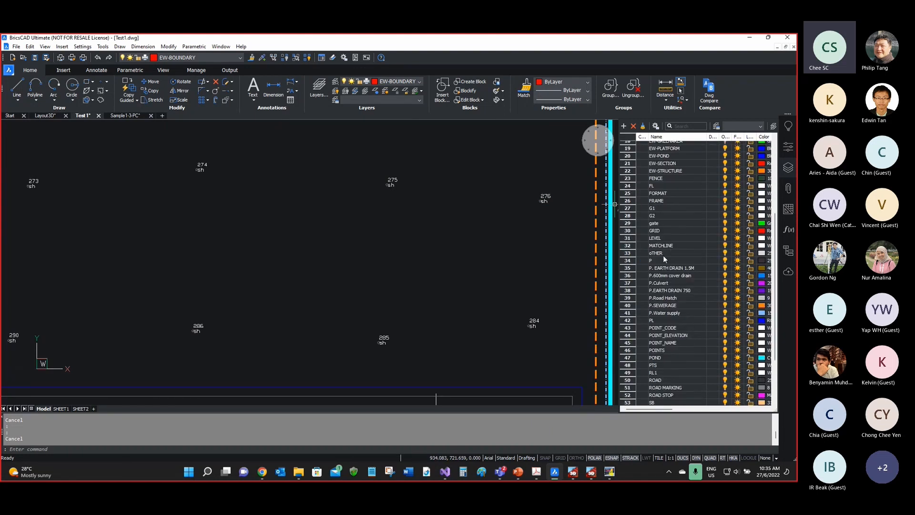
scroll(664, 305, "down", 1)
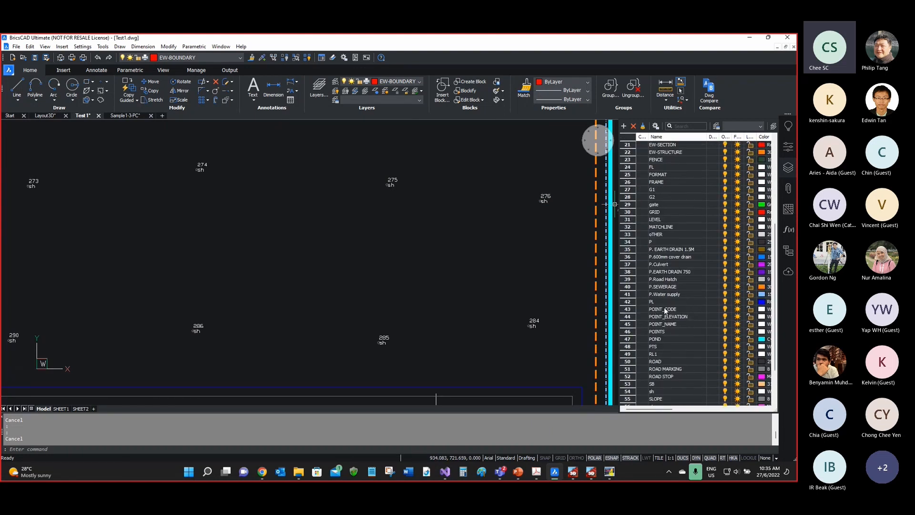
left_click(725, 309)
left_click(725, 317)
left_click(725, 324)
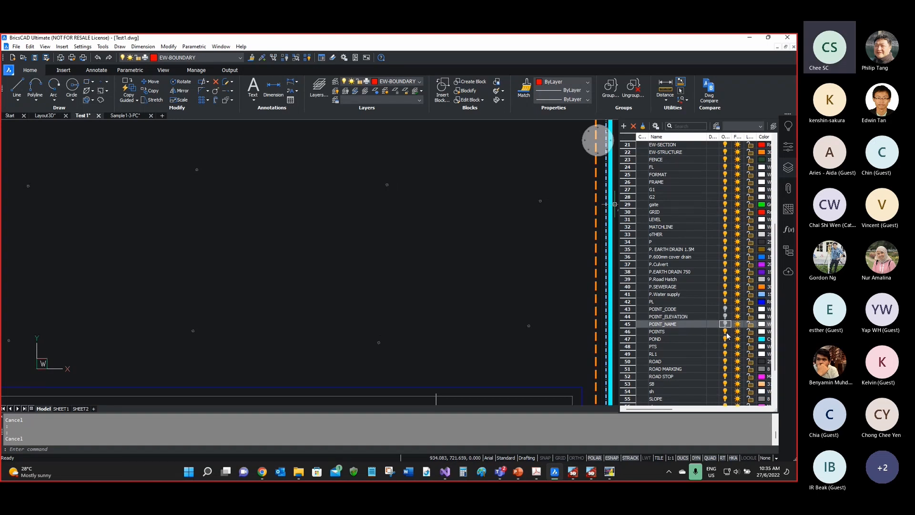
left_click(724, 331)
Step: Select the blue outline of the main platform beside the sediment pond and check its layer in the properties
scroll(429, 243, "down", 4)
scroll(418, 239, "up", 4)
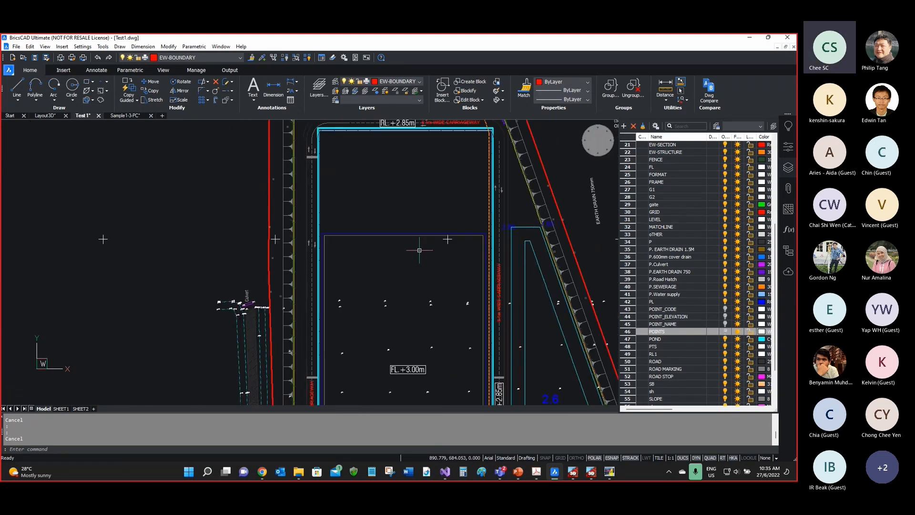
left_click(408, 231)
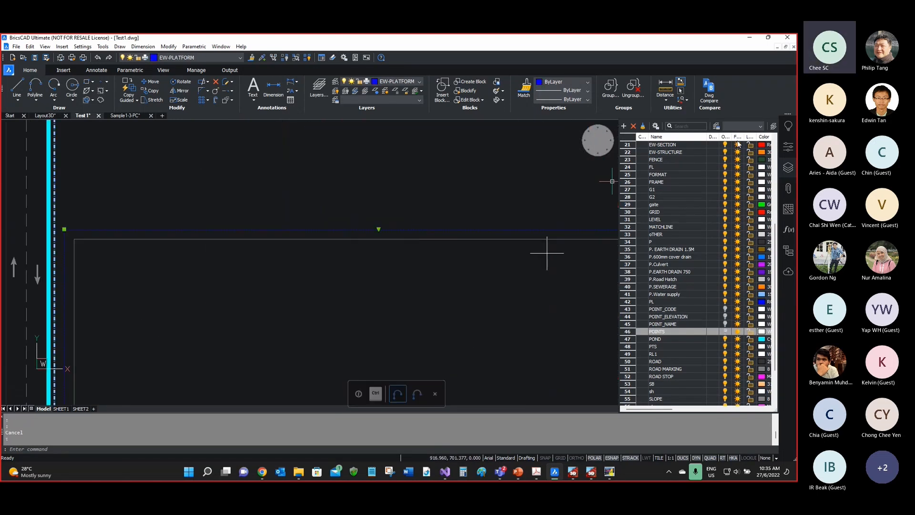
left_click(787, 151)
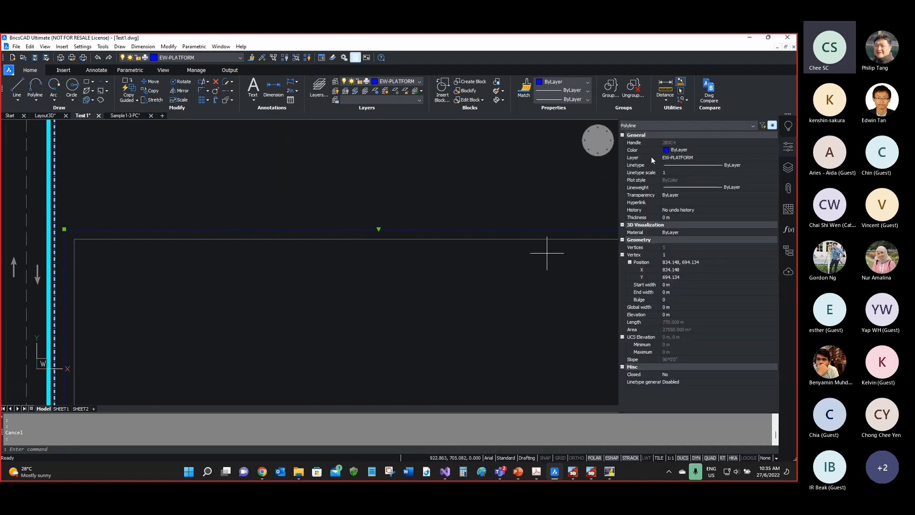
key("ctrl")
scroll(517, 318, "down", 9)
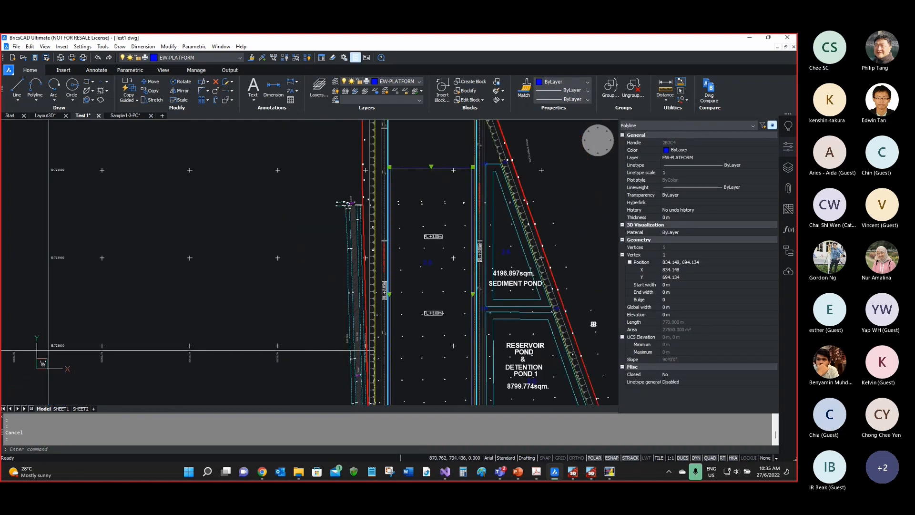
Step: Select the blue 3.0 level text inside the main platform, check its layer properties, and clear the selection
scroll(411, 269, "up", 3)
scroll(411, 269, "down", 3)
scroll(450, 182, "up", 4)
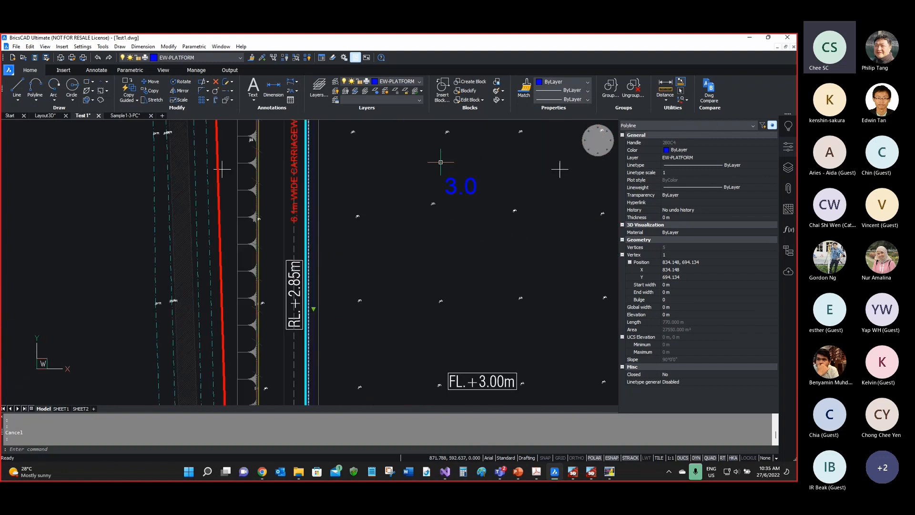
key("Escape")
left_click(450, 182)
key("ctrl")
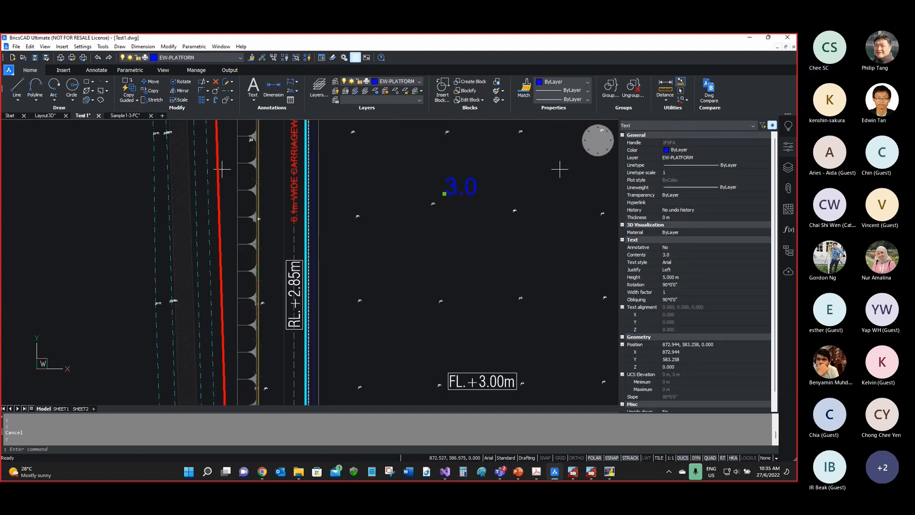
scroll(464, 234, "down", 3)
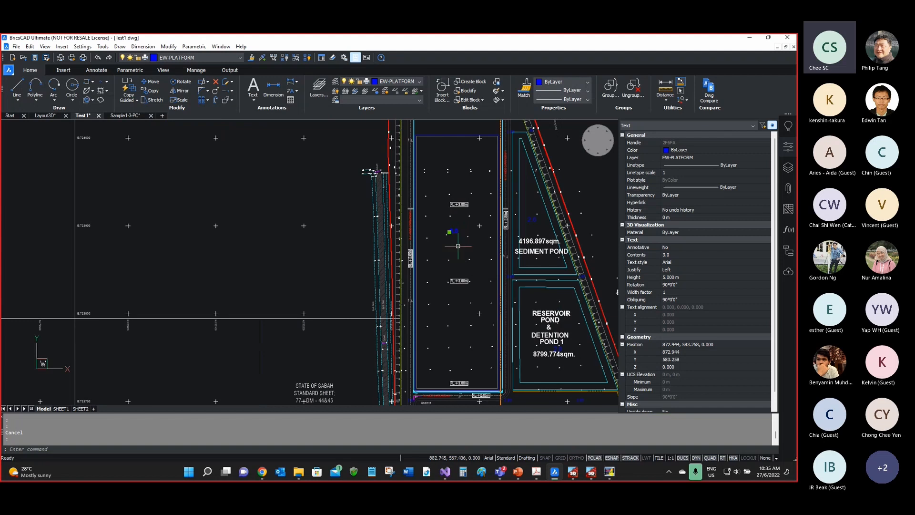
key("Escape")
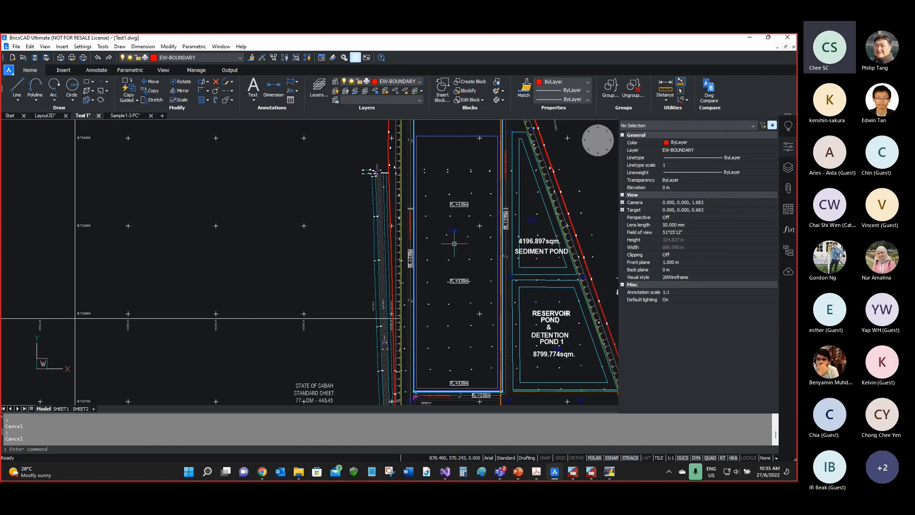
Step: Select the blue platform outlines around the store, workshop and staff quarters and around the hatchery to check their layer
scroll(454, 244, "down", 2)
scroll(466, 205, "down", 2)
scroll(467, 259, "up", 3)
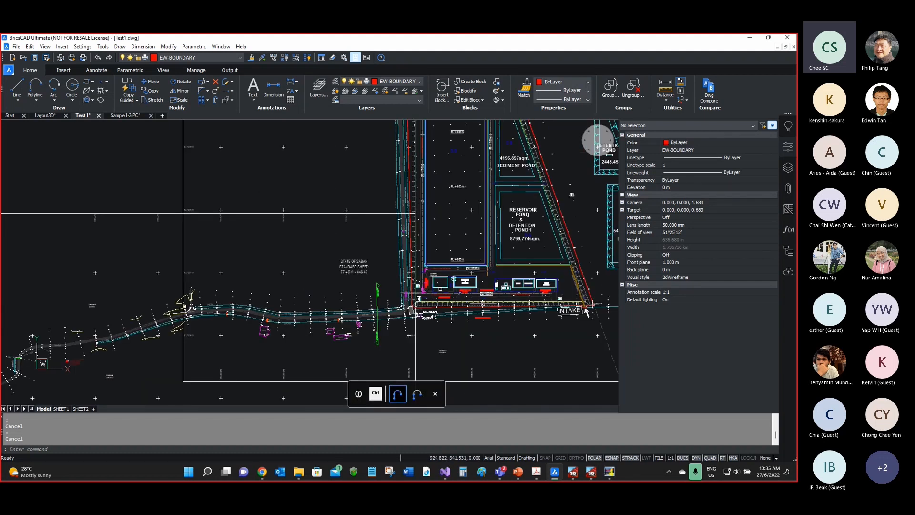
scroll(483, 296, "up", 5)
left_click(535, 218)
scroll(301, 206, "down", 2)
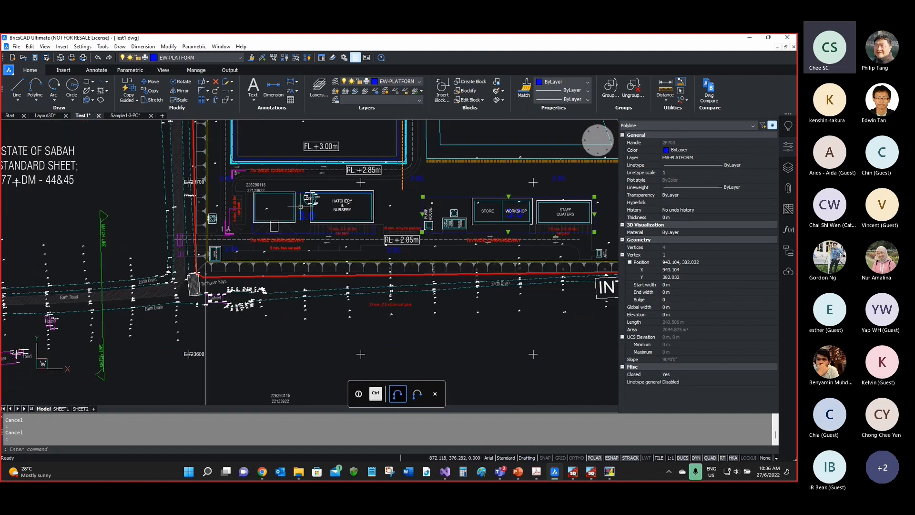
scroll(332, 224, "up", 4)
left_click(260, 256)
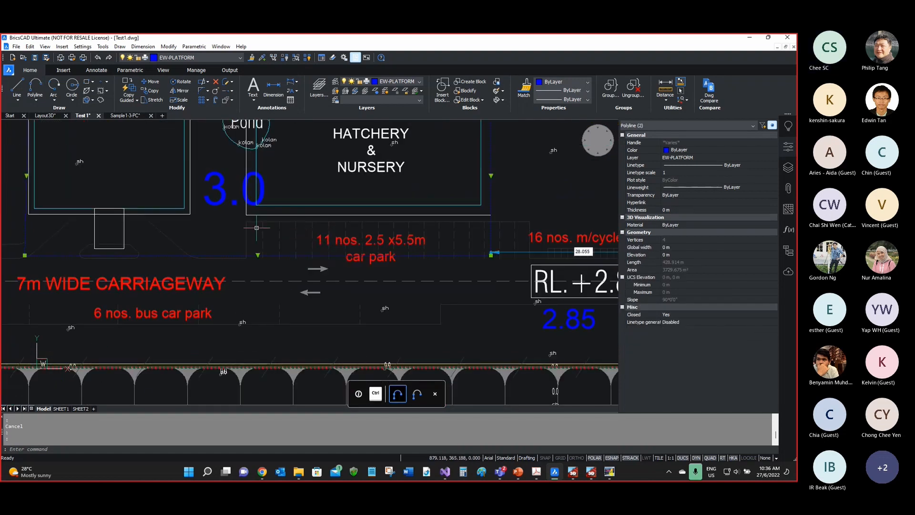
Step: Add the 3.0 level texts of both building platforms to the selection, compare their layer, and clear the selection
left_click(211, 204)
scroll(186, 190, "down", 2)
scroll(463, 190, "down", 1)
scroll(564, 185, "up", 2)
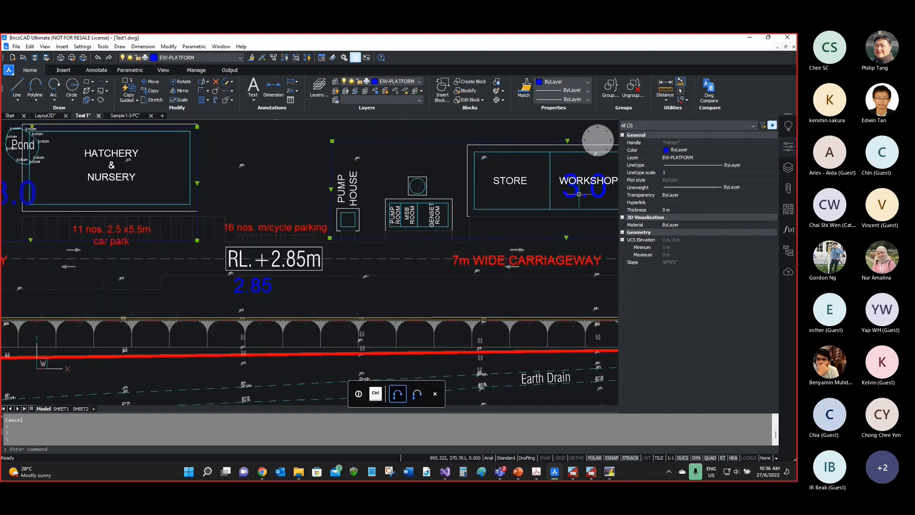
scroll(578, 194, "down", 3)
scroll(453, 201, "up", 2)
left_click(448, 194)
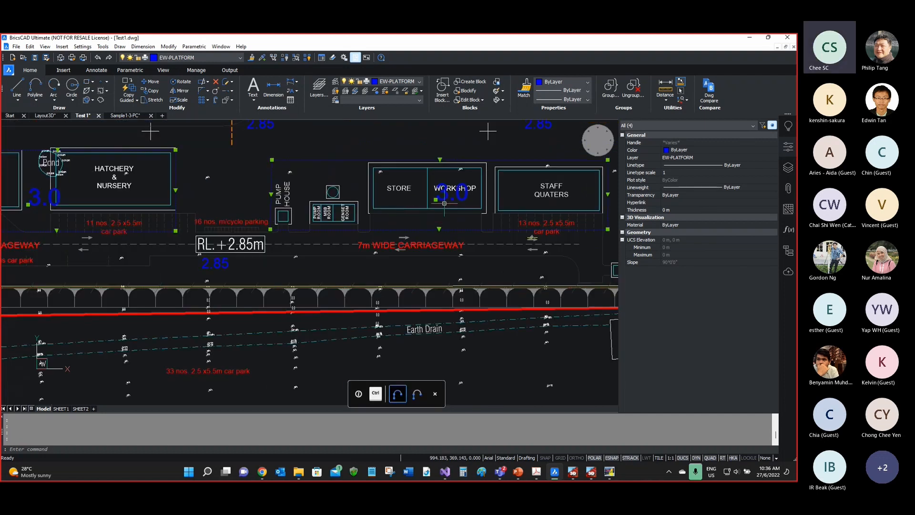
key("Escape")
key("Escape")
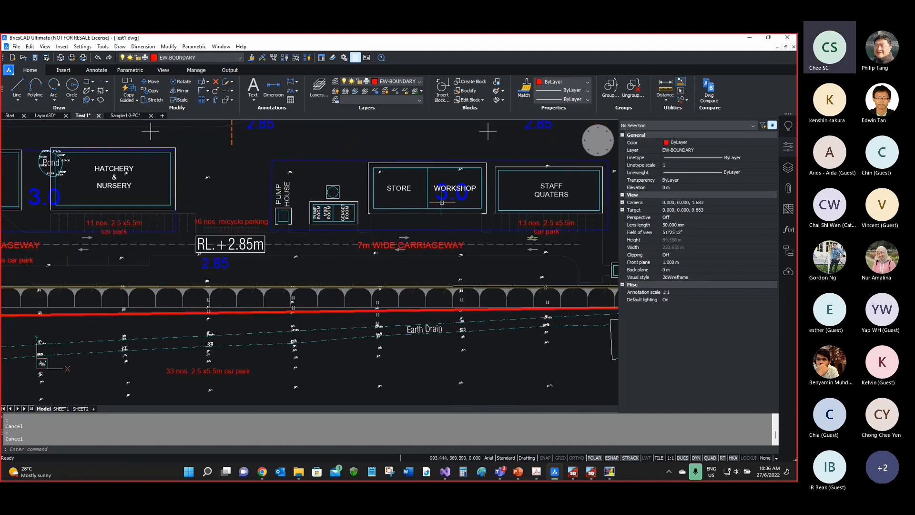
Step: Select the 2.85 level text beside the main platform's southeast corner and check which layer it is on
scroll(369, 221, "down", 3)
scroll(398, 173, "up", 2)
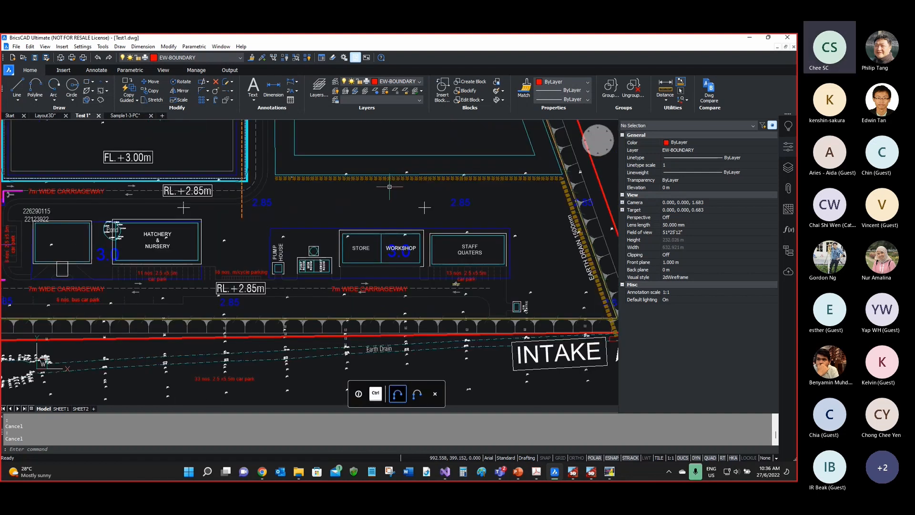
left_click(264, 203)
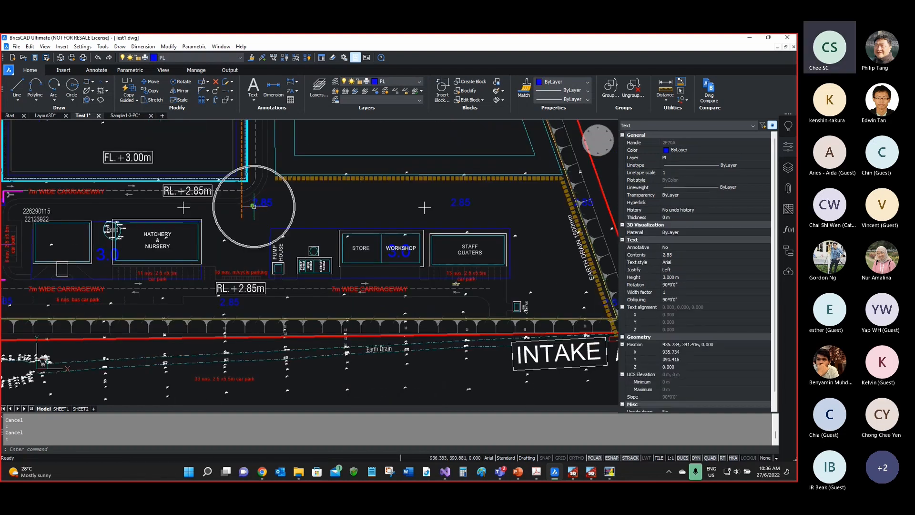
left_click(643, 161)
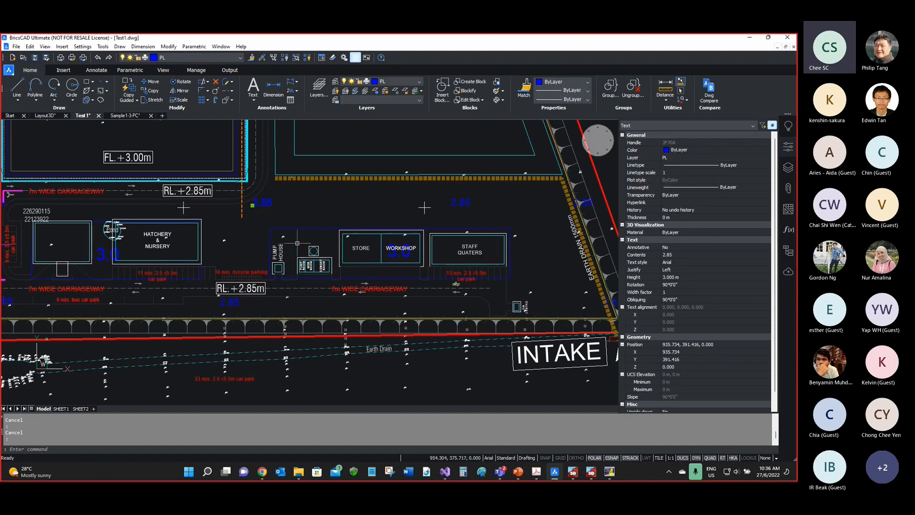
scroll(353, 259, "down", 6)
scroll(353, 259, "up", 8)
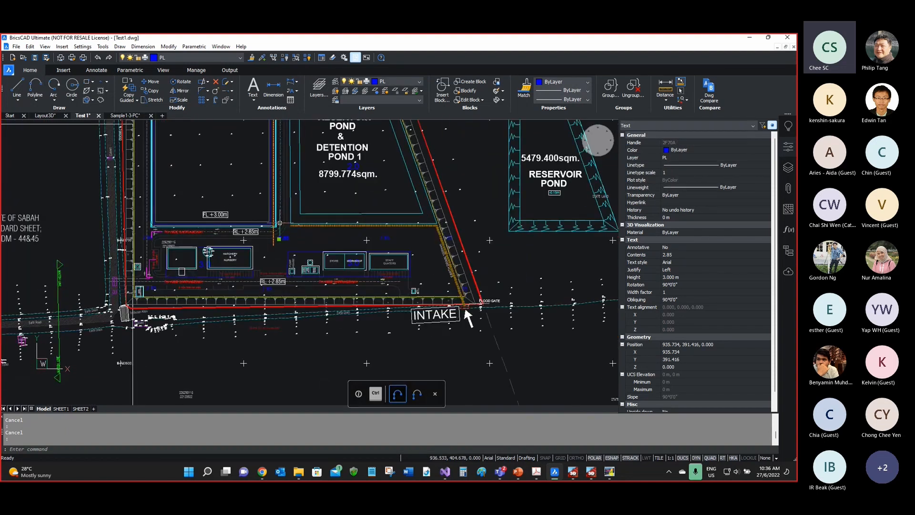
key("ctrl")
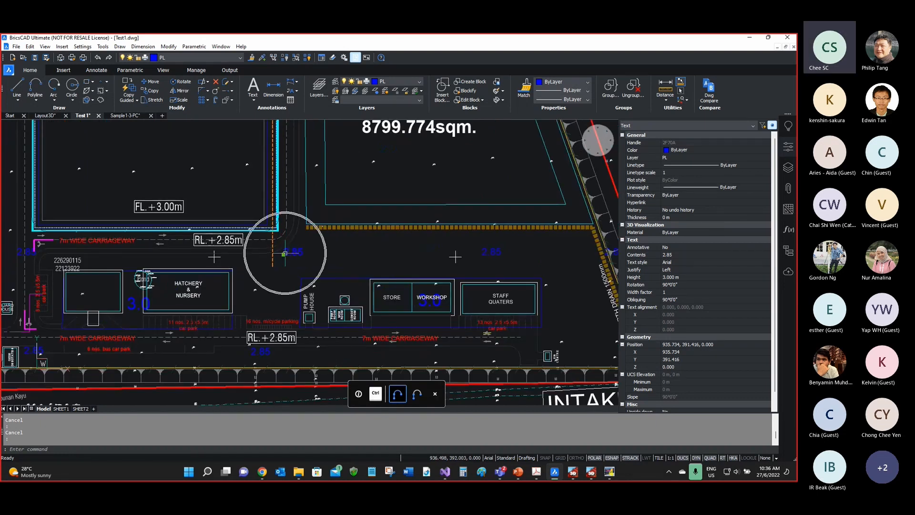
scroll(455, 257, "down", 3)
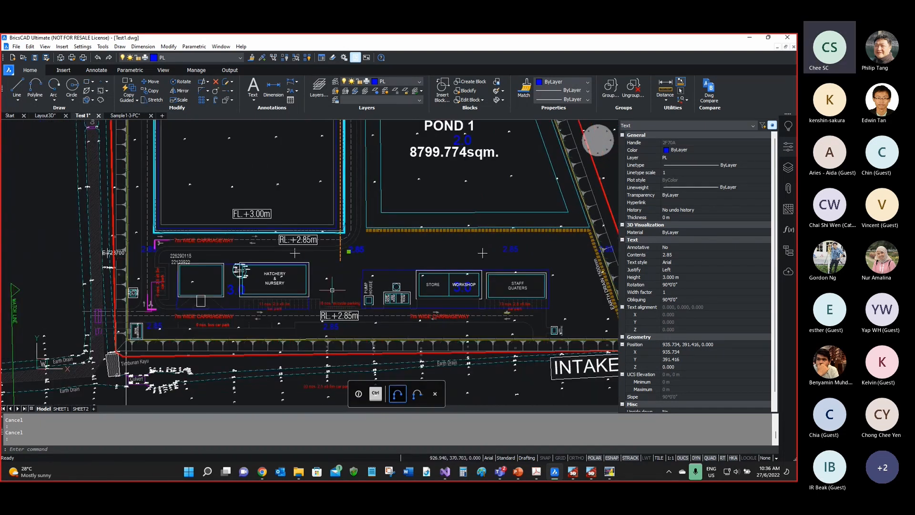
Step: Add the other 2.85 level texts around the hatchery carriageway loop to the selection, check their layer, and clear the selection
scroll(330, 324, "up", 5)
left_click(330, 324)
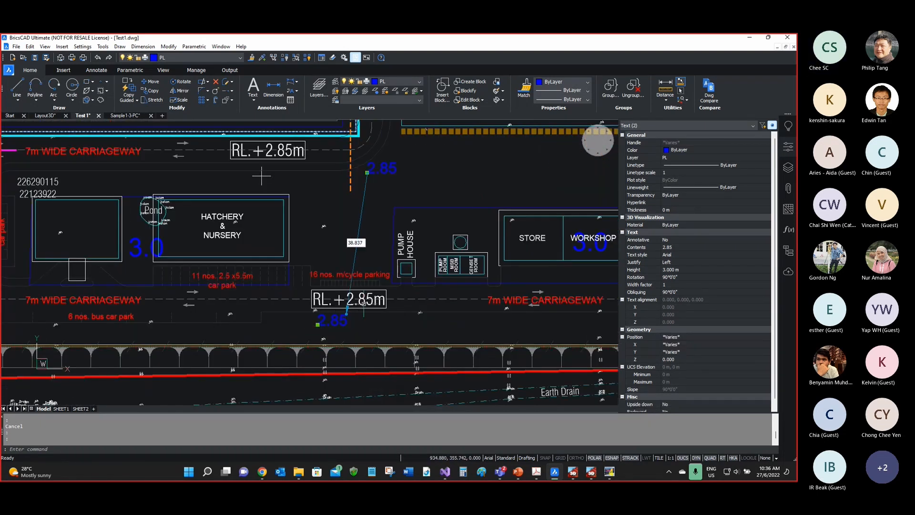
scroll(429, 268, "down", 4)
scroll(199, 298, "up", 3)
left_click(300, 279)
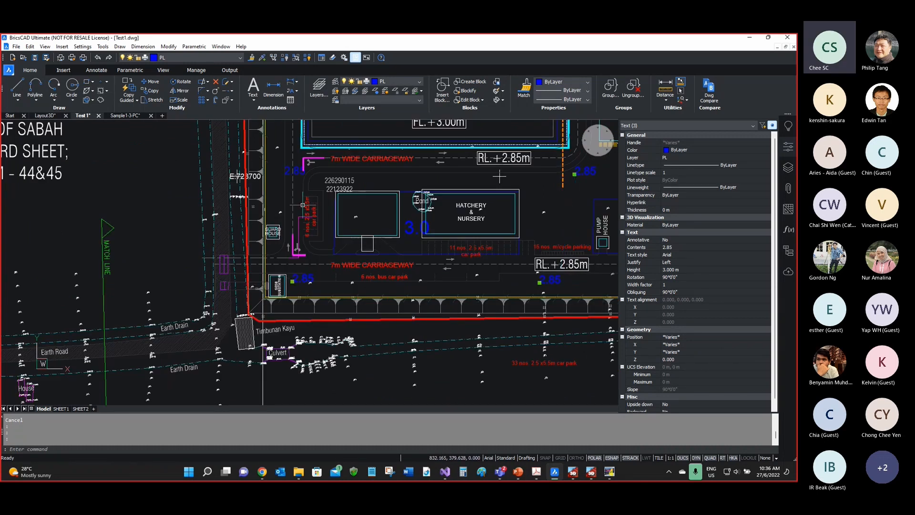
left_click(288, 170)
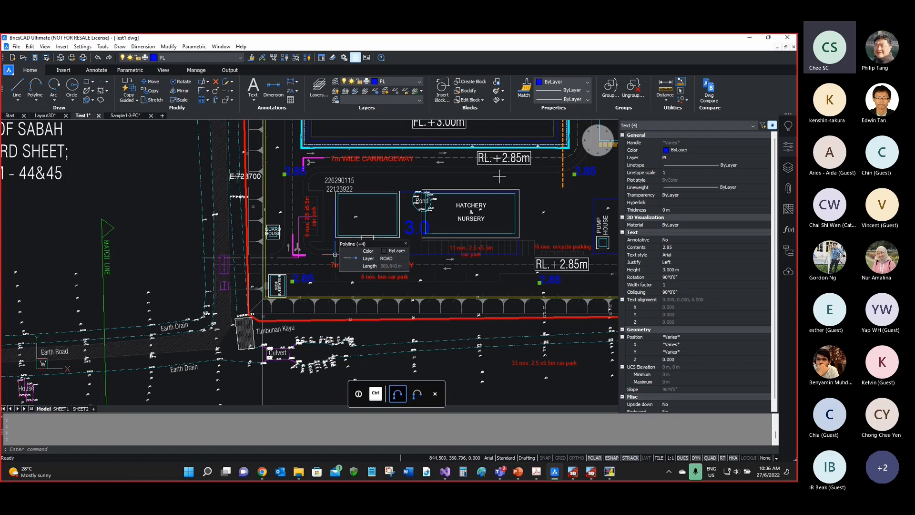
left_click(345, 206, "ctrl")
key("Escape")
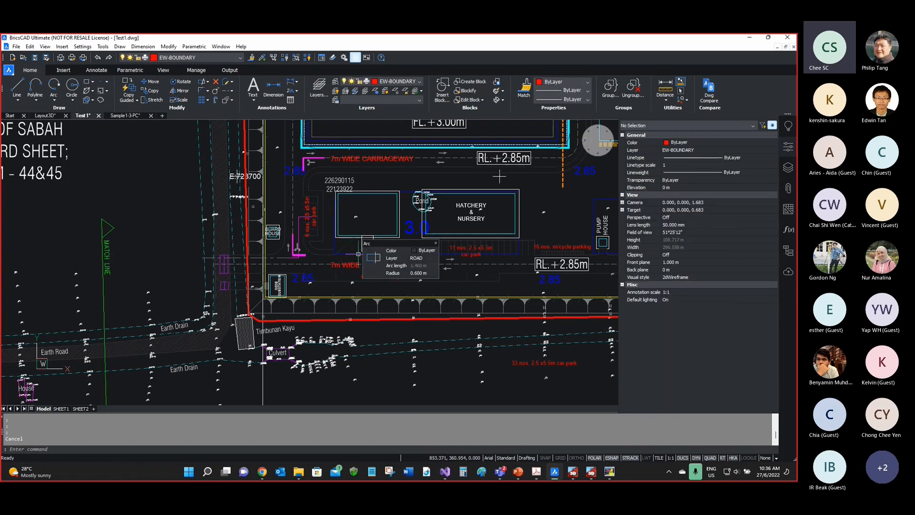
Step: Select the platform outline around the hatchery and nursery buildings to inspect its extent, then clear the selection
left_click(355, 251)
left_click(351, 237)
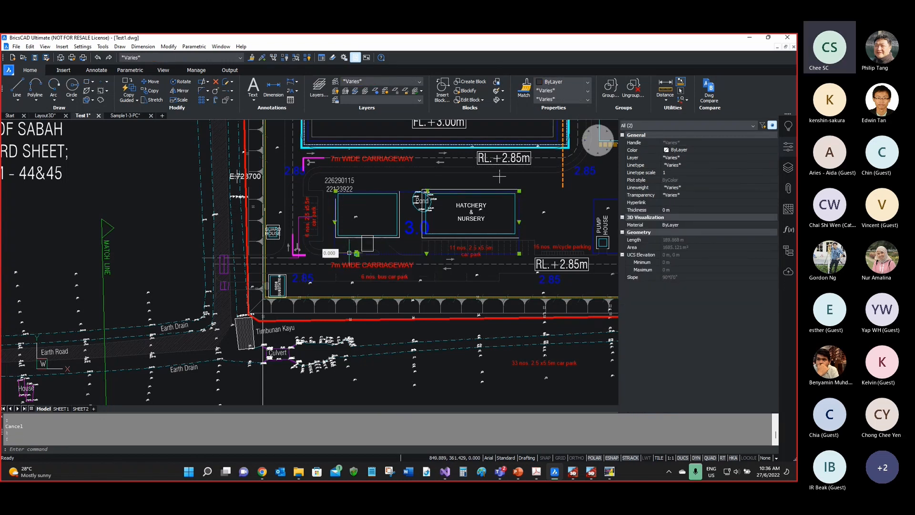
key("Escape")
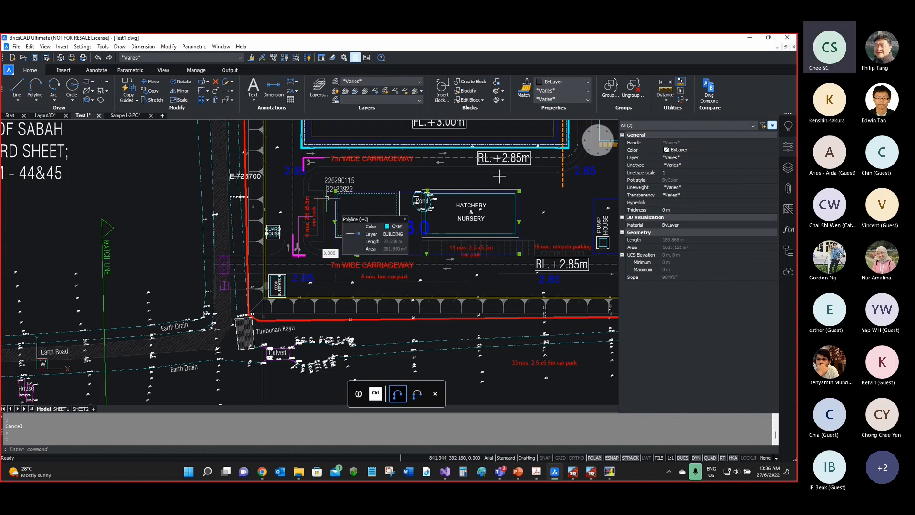
Step: Select the two 2.85 level texts at the west end of the hatchery carriageway loop, check their layer, and clear the selection
left_click(288, 173)
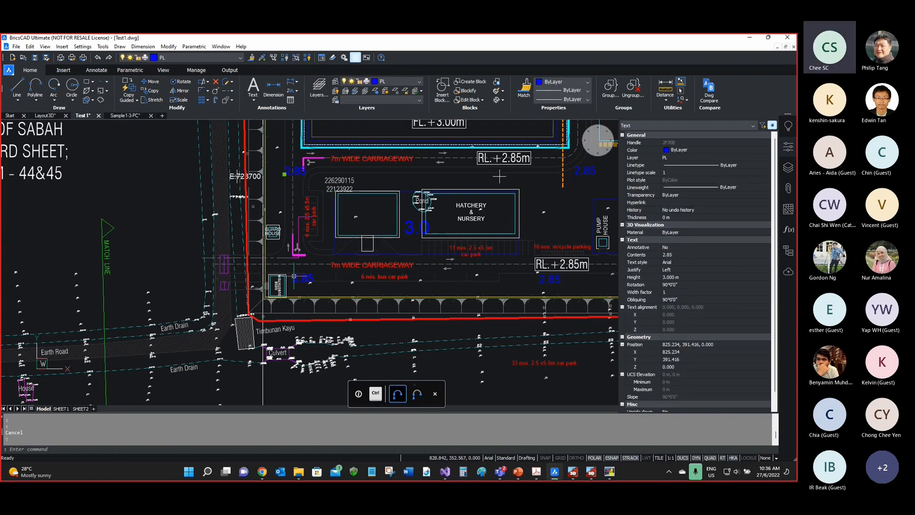
left_click(294, 277)
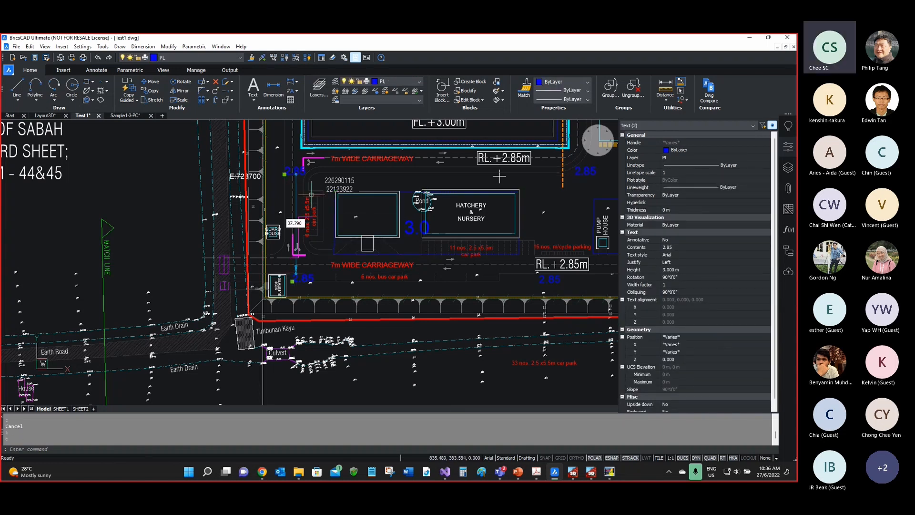
key("Escape")
Step: Pair the 2.85 level text at the loop's northeast corner with each western one in turn, check their layer, and clear the selection
left_click(292, 172)
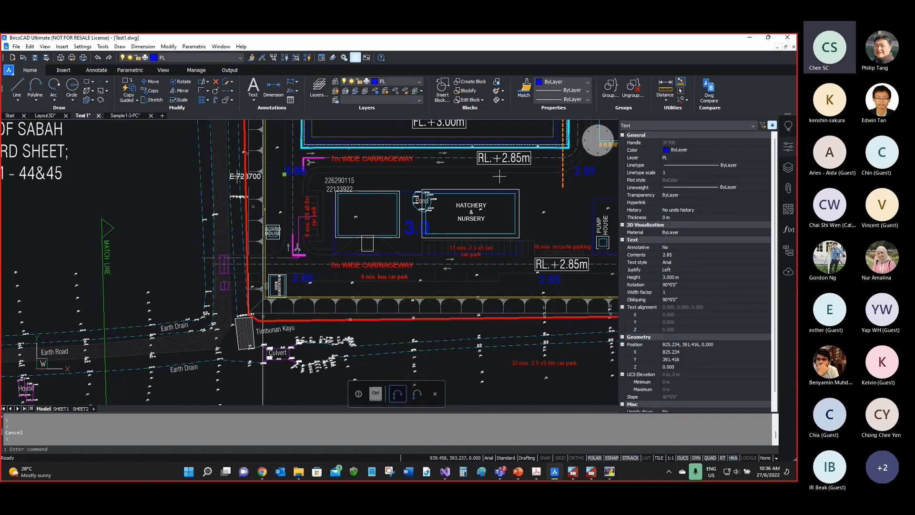
left_click(584, 172)
key("Escape")
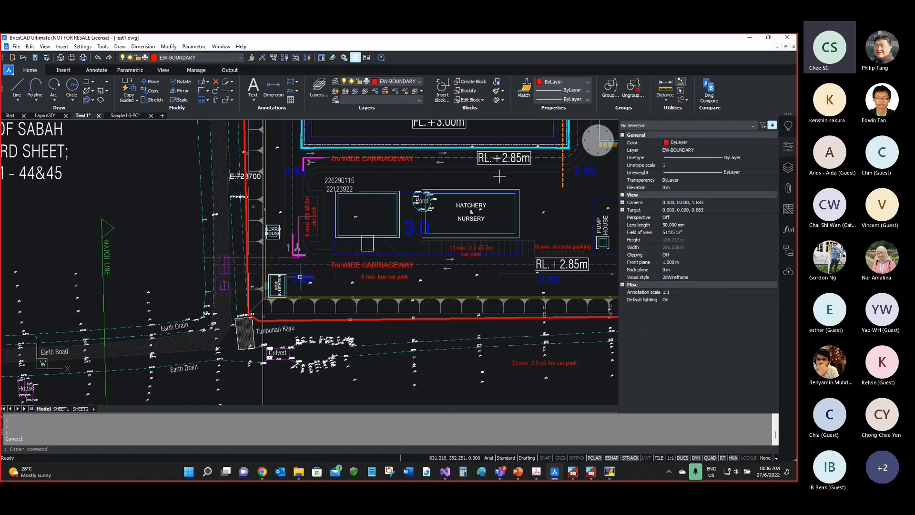
left_click(300, 276)
left_click(582, 171)
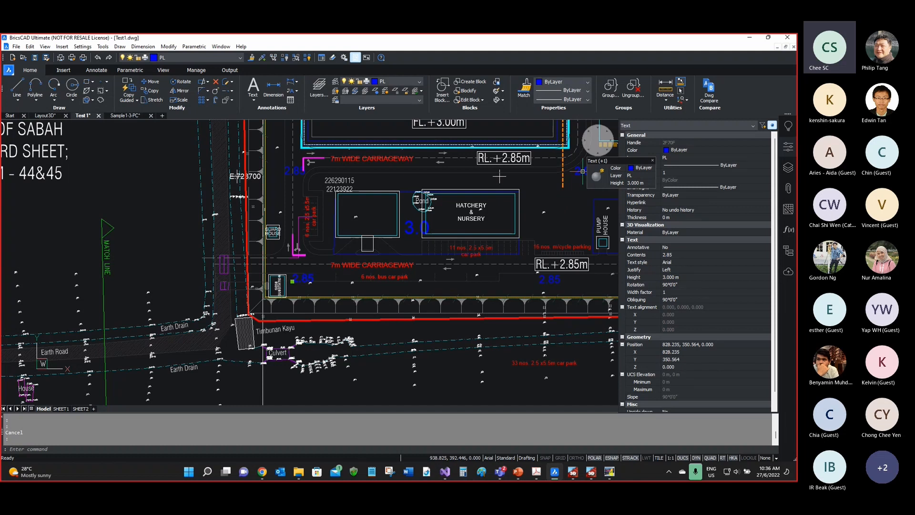
left_click(582, 171)
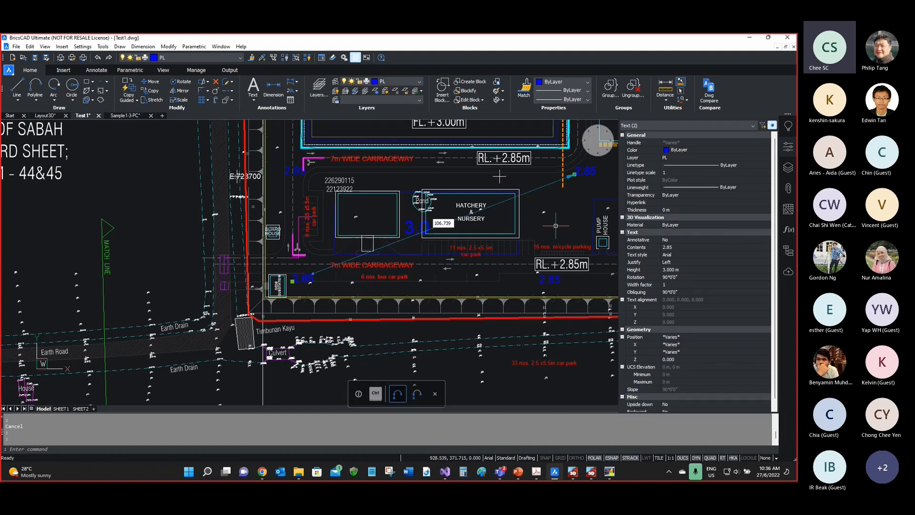
key("Escape")
Step: Select the fence line and the 2.85 level text beside the 1500 mm earth drain, check their layers, and clear the selection
scroll(262, 236, "down", 4)
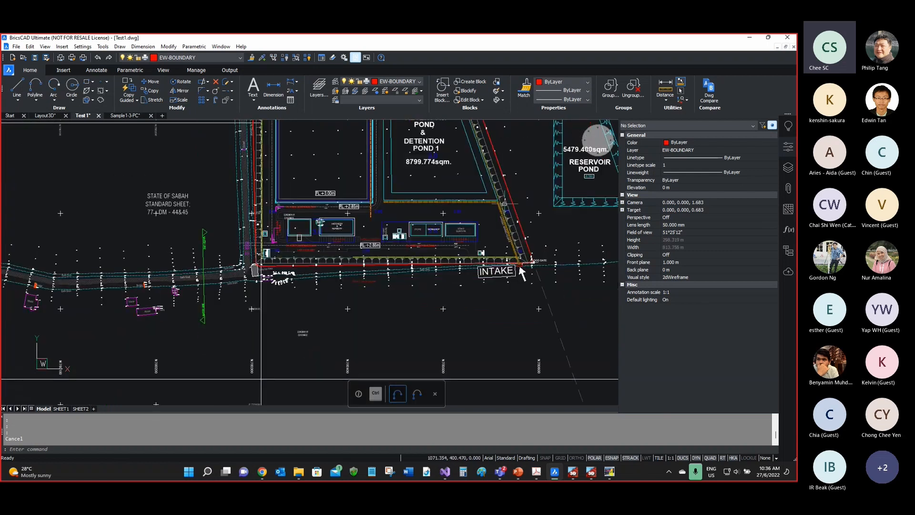
scroll(522, 272, "up", 4)
left_click(535, 326)
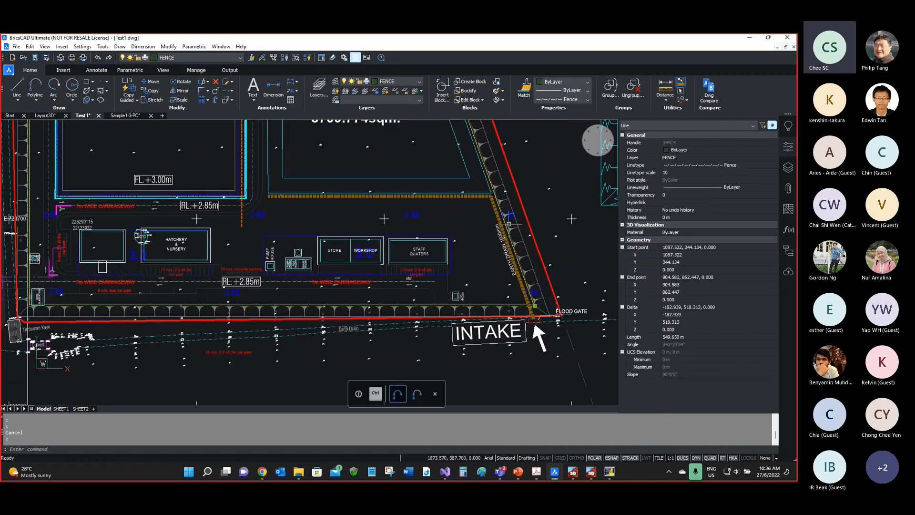
left_click(511, 214)
scroll(510, 213, "up", 5)
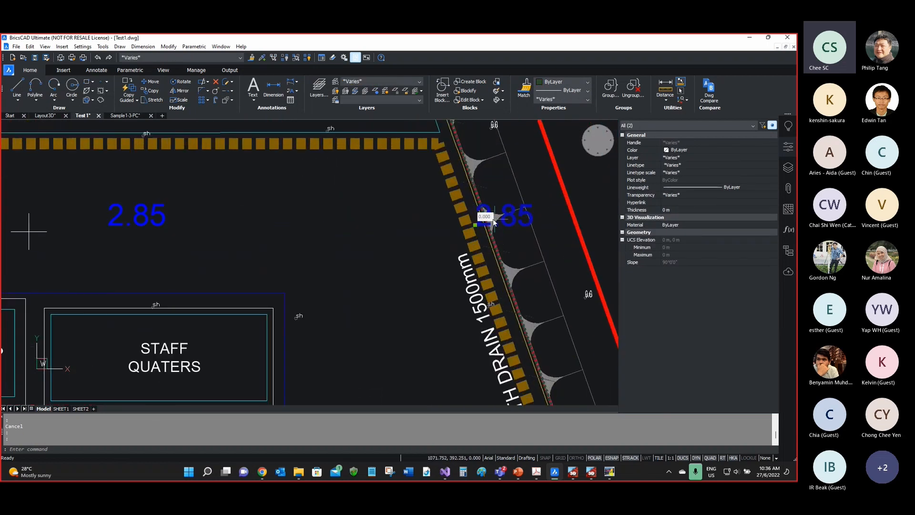
mouse_move(476, 228)
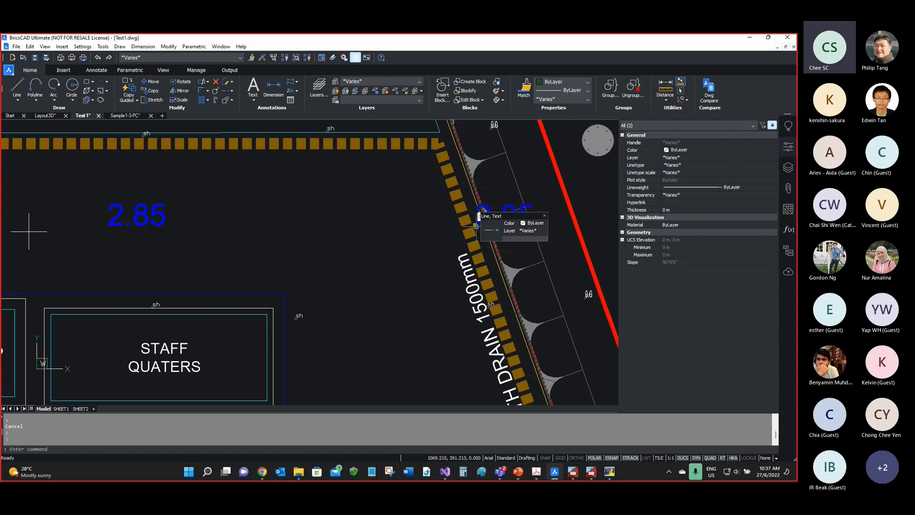
key("Escape")
Step: Examine the 2.85 level texts along the eastern boundary, from the earth drain up to the strip between the two ponds
scroll(476, 227, "down", 4)
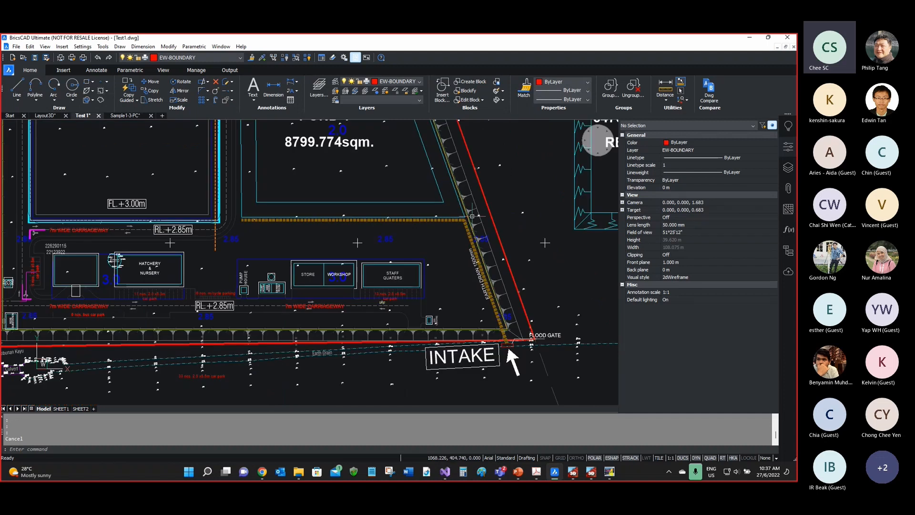
scroll(476, 191, "up", 4)
scroll(466, 218, "down", 2)
scroll(436, 275, "down", 2)
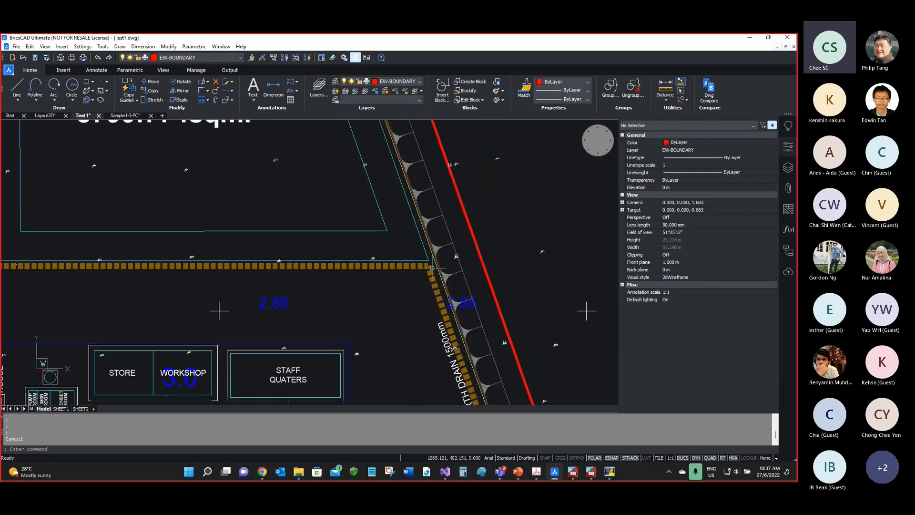
scroll(432, 268, "down", 3)
scroll(396, 139, "up", 6)
scroll(364, 153, "down", 4)
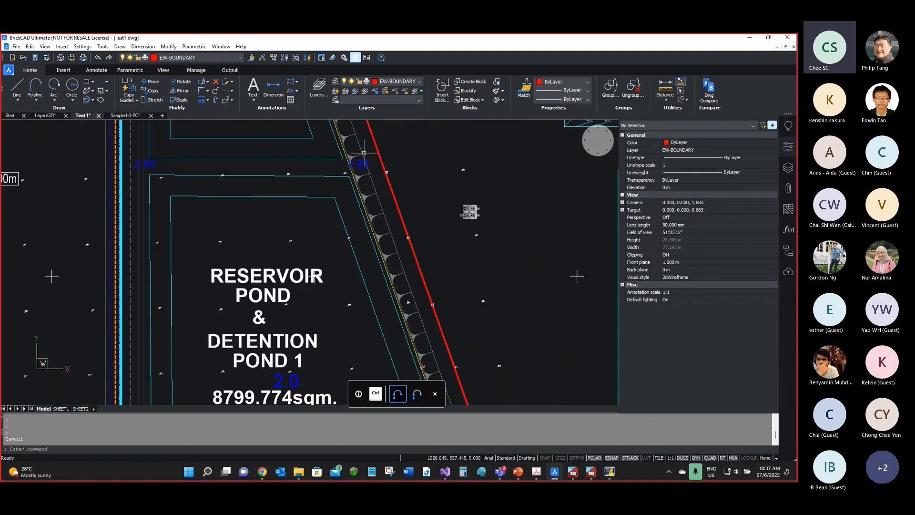
scroll(364, 153, "up", 3)
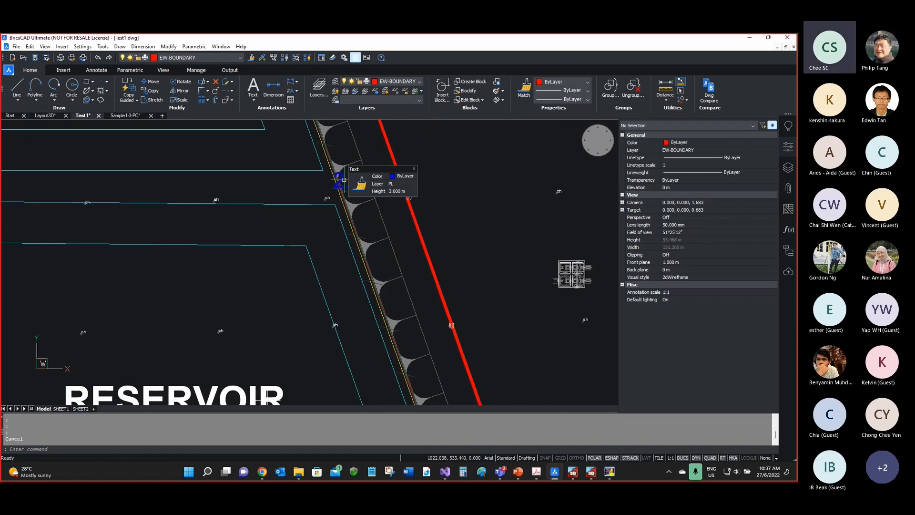
scroll(344, 180, "down", 6)
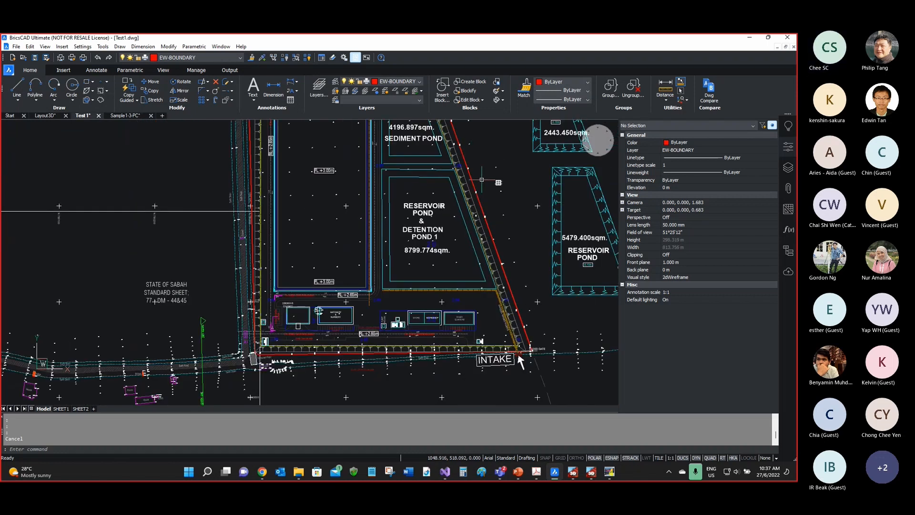
scroll(519, 352, "up", 8)
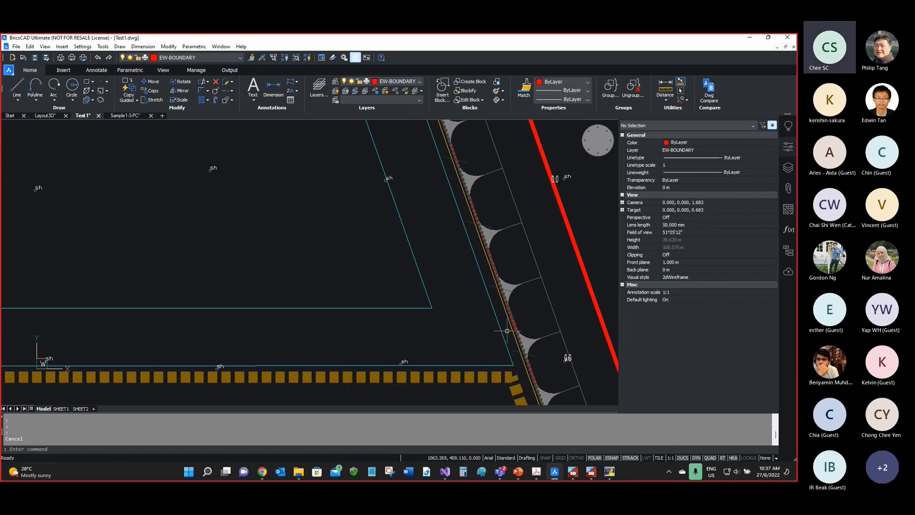
scroll(507, 331, "down", 6)
scroll(479, 219, "up", 4)
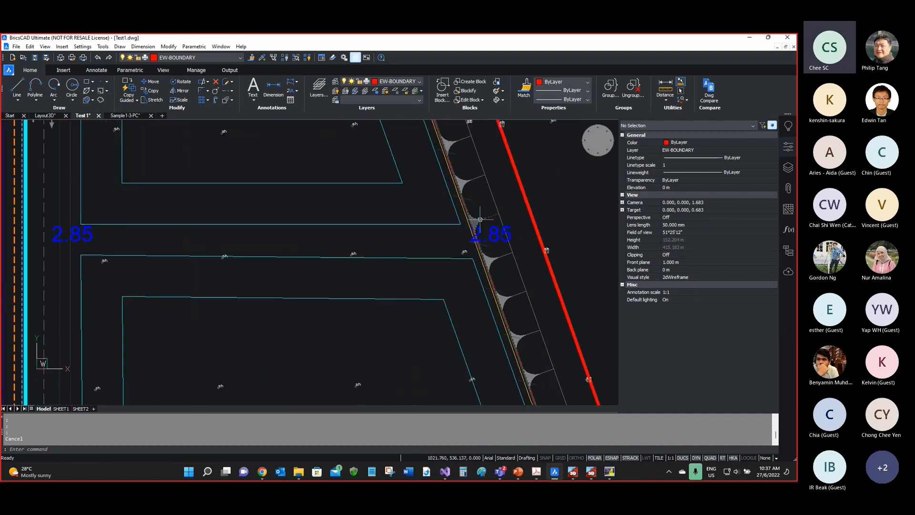
Step: Select the eastern 2.85 level texts between the ponds and beside the earth drain, compare their layer, and clear the selection
left_click(481, 232)
scroll(479, 224, "down", 5)
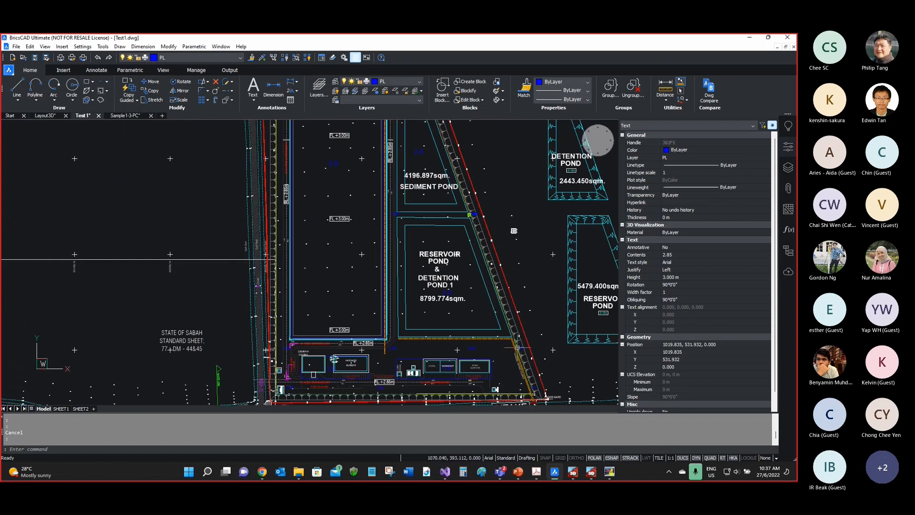
scroll(513, 231, "up", 5)
left_click(520, 329)
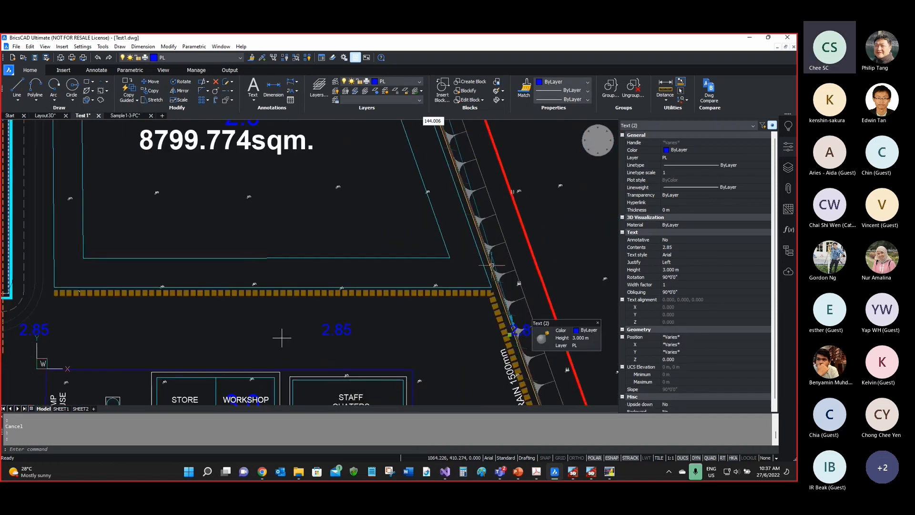
scroll(488, 259, "up", 2)
scroll(460, 231, "down", 3)
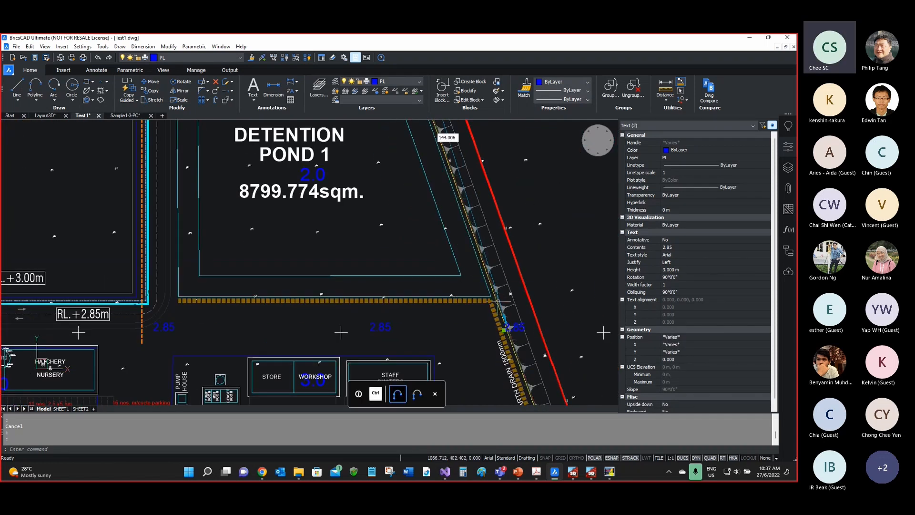
scroll(505, 261, "down", 3)
scroll(483, 263, "up", 6)
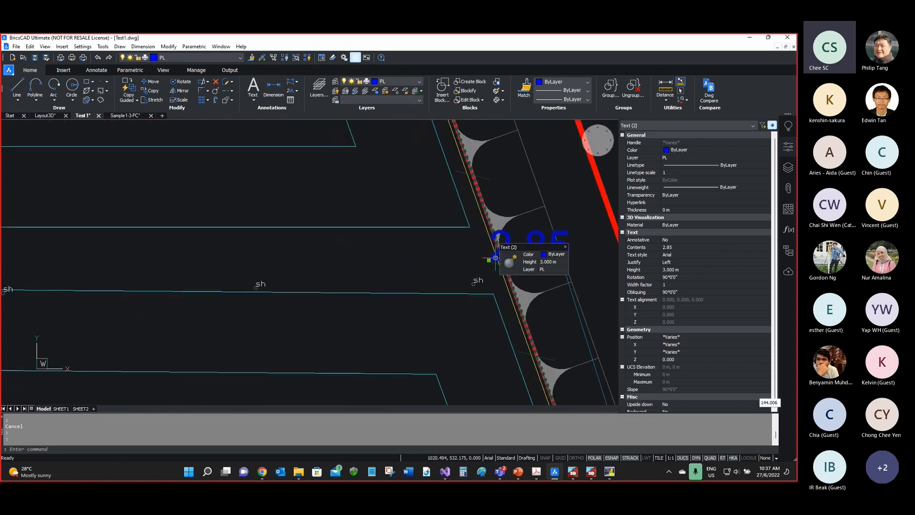
key("Escape")
Step: Select the outer outline of Reservoir Pond & Detention Pond 1 and check which layer it is on
scroll(490, 211, "down", 3)
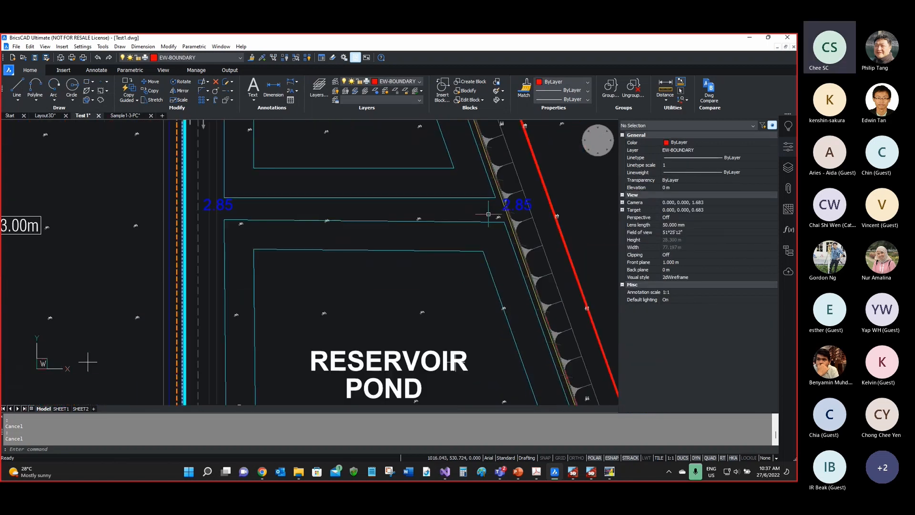
scroll(489, 214, "down", 3)
mouse_move(430, 275)
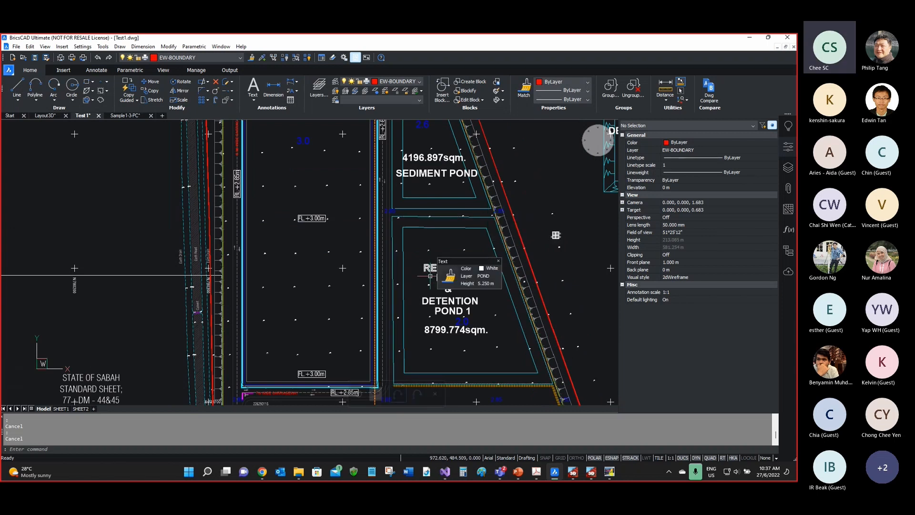
mouse_move(427, 214)
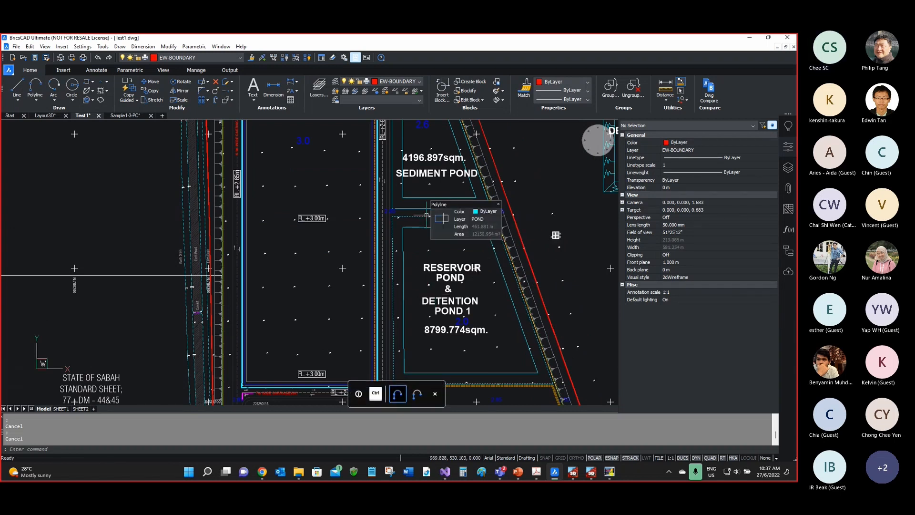
left_click(430, 216)
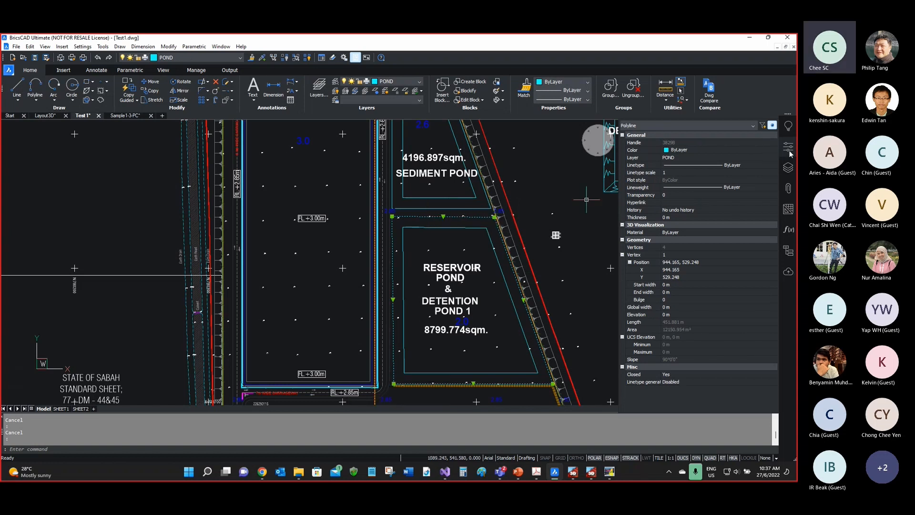
Step: Turn off the POND layer to hide the original pond linework and labels
left_click(788, 167)
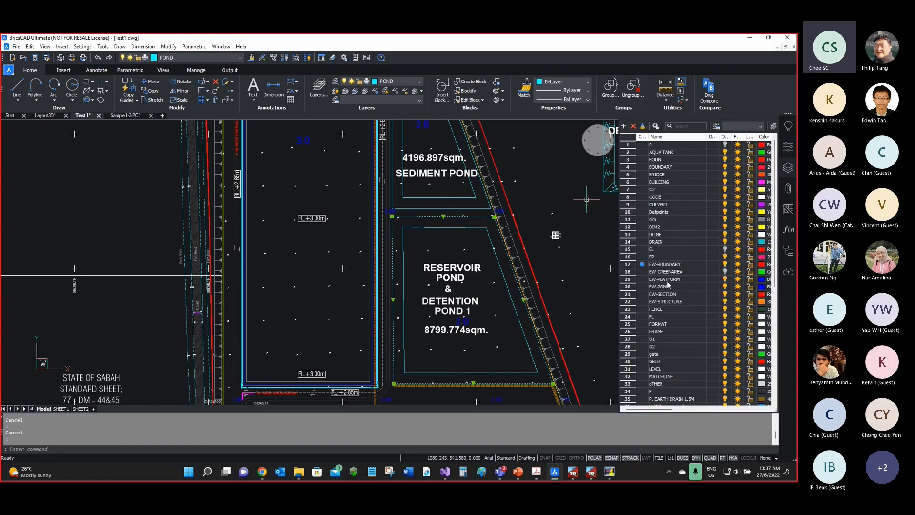
scroll(673, 326, "down", 3)
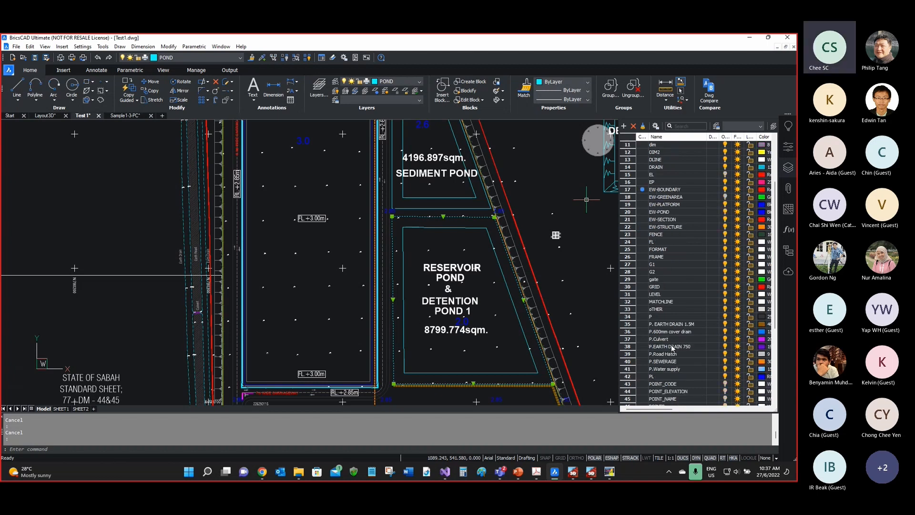
scroll(670, 358, "down", 2)
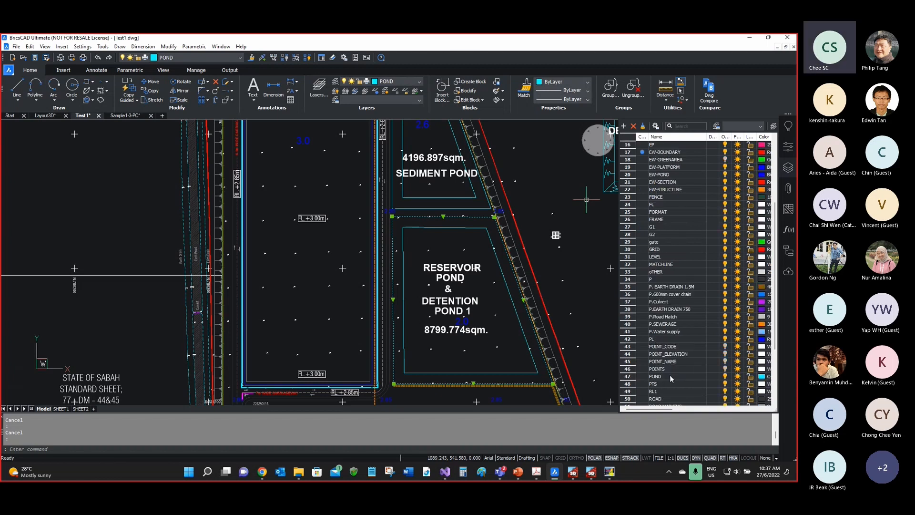
left_click(725, 376)
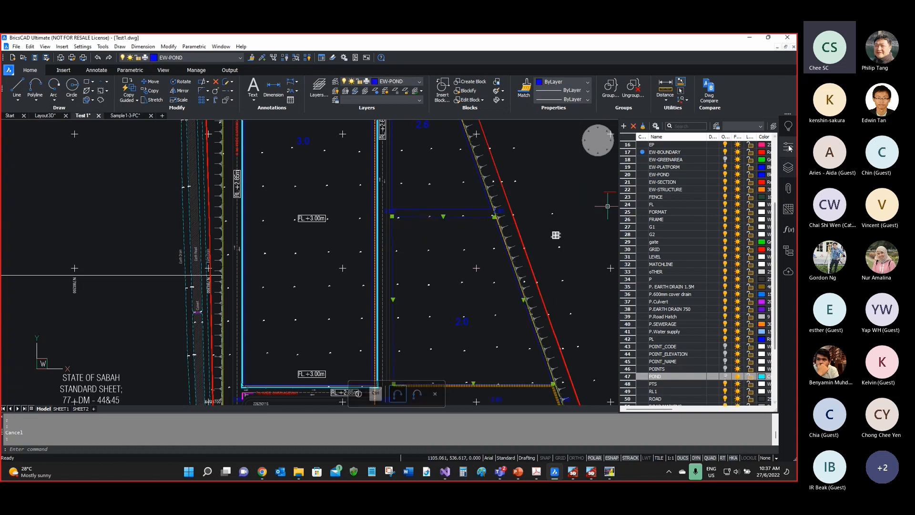
Step: Select the blue outlines of the reservoir pond and the sediment pond in turn and check which layer they are on
left_click(419, 218)
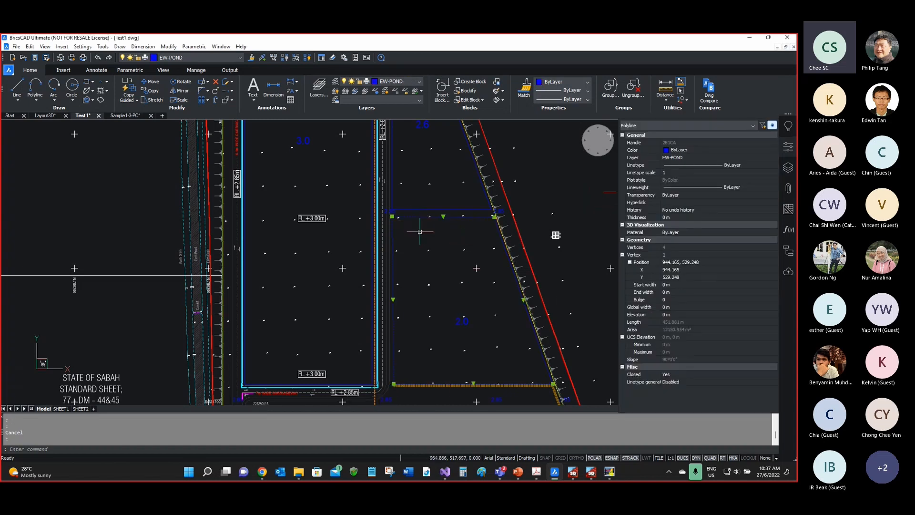
left_click(652, 158)
left_click(437, 208)
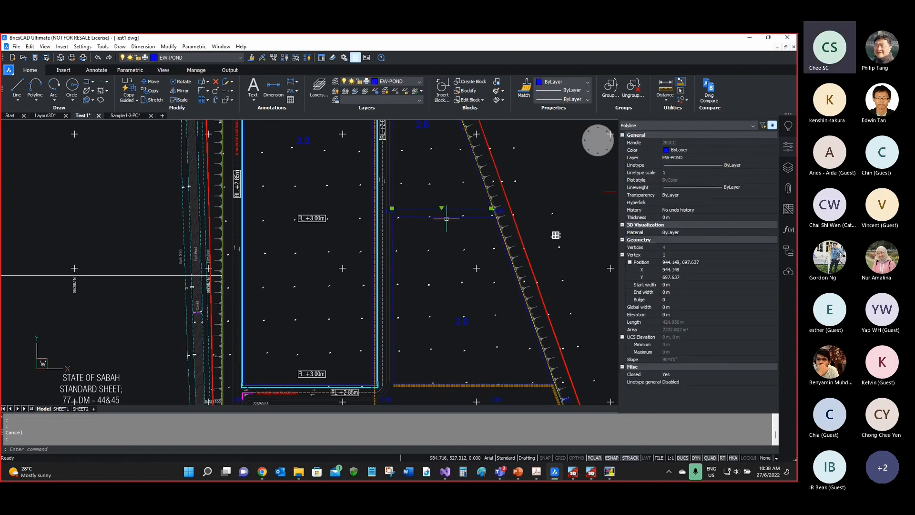
Step: Inspect the eastern pond outlines and check the layer and properties of the rectangular pond outline at the site's northern end
scroll(428, 241, "down", 5)
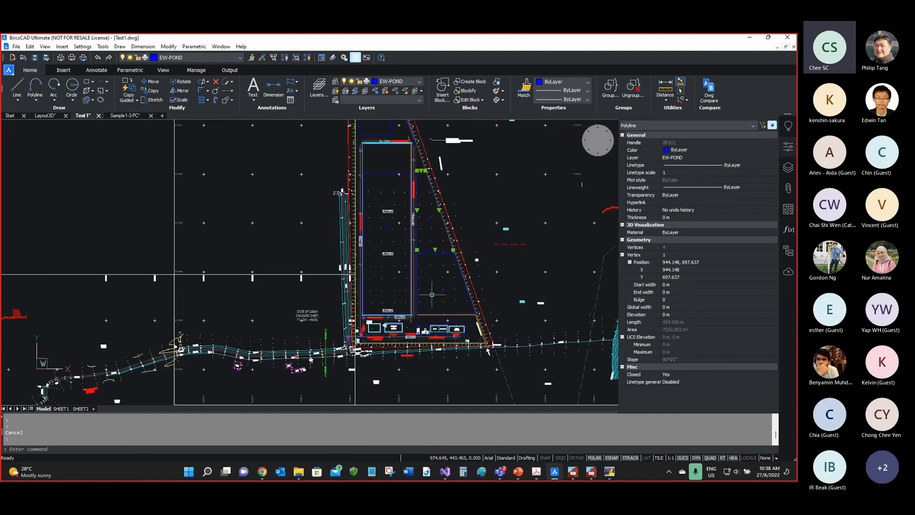
scroll(428, 214, "up", 3)
scroll(428, 216, "down", 3)
scroll(421, 200, "up", 2)
scroll(418, 202, "down", 3)
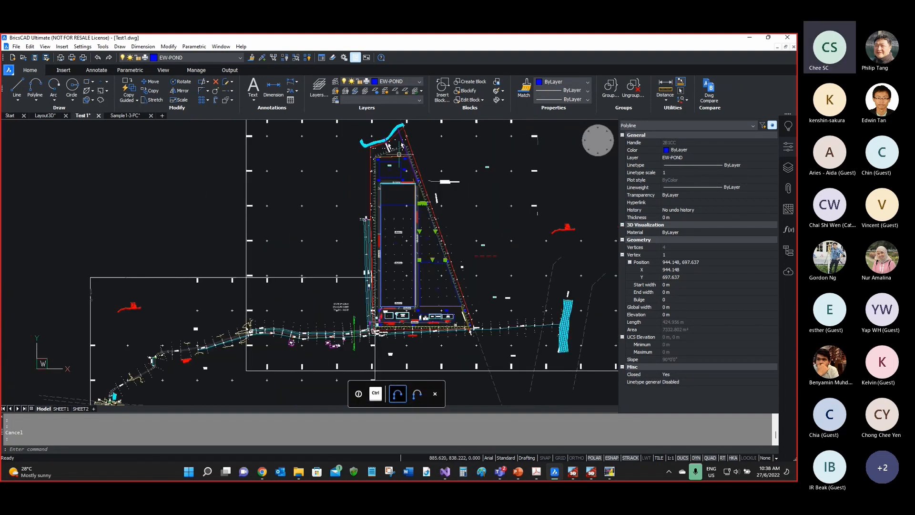
scroll(400, 157, "up", 4)
key("Escape")
key("ctrl")
scroll(370, 180, "up", 2)
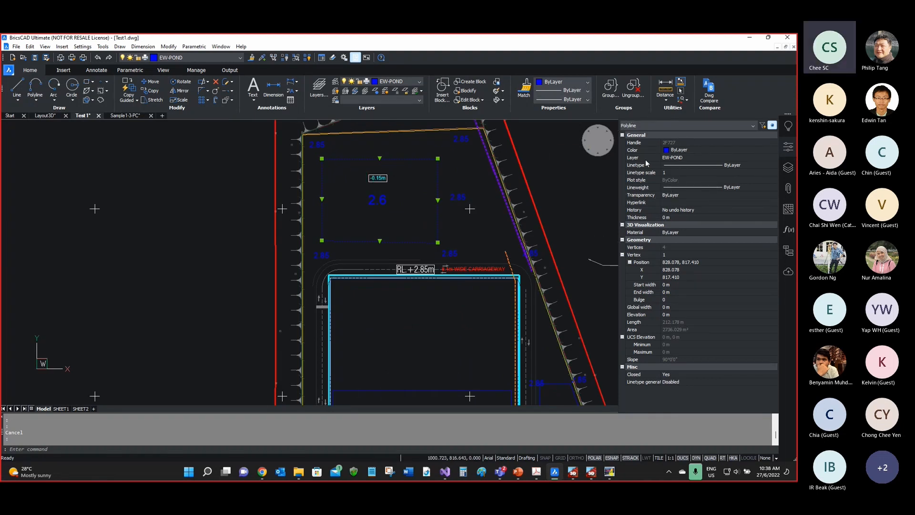
key("Escape")
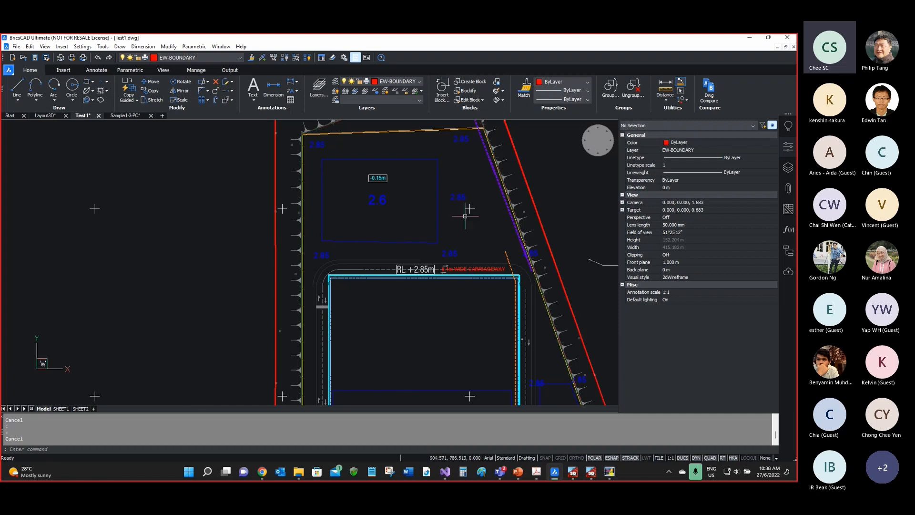
Step: Check the layer and properties of the 2.6 level text inside the northern rectangular pond
left_click(382, 204)
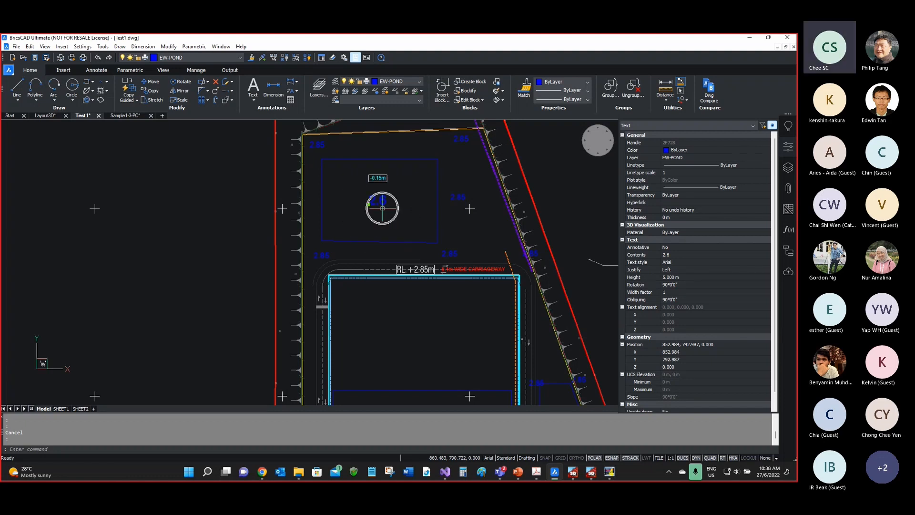
left_click(655, 160)
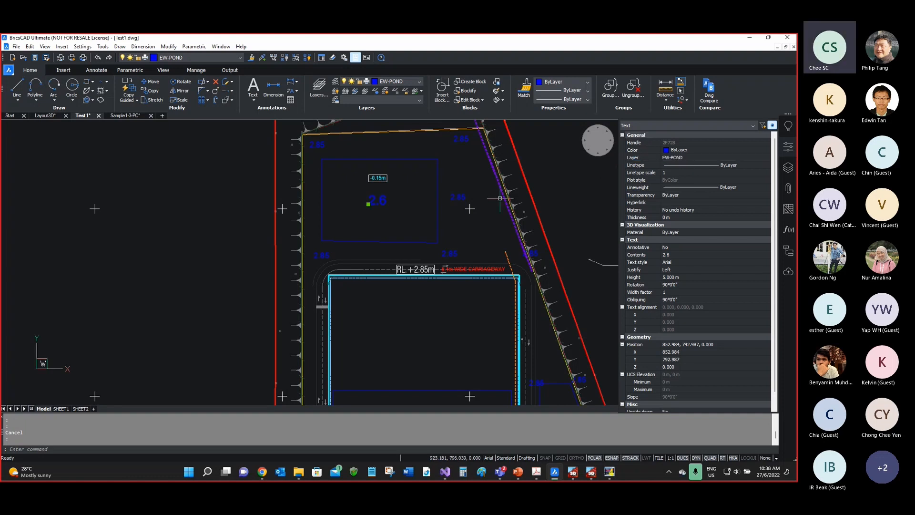
scroll(481, 183, "down", 3)
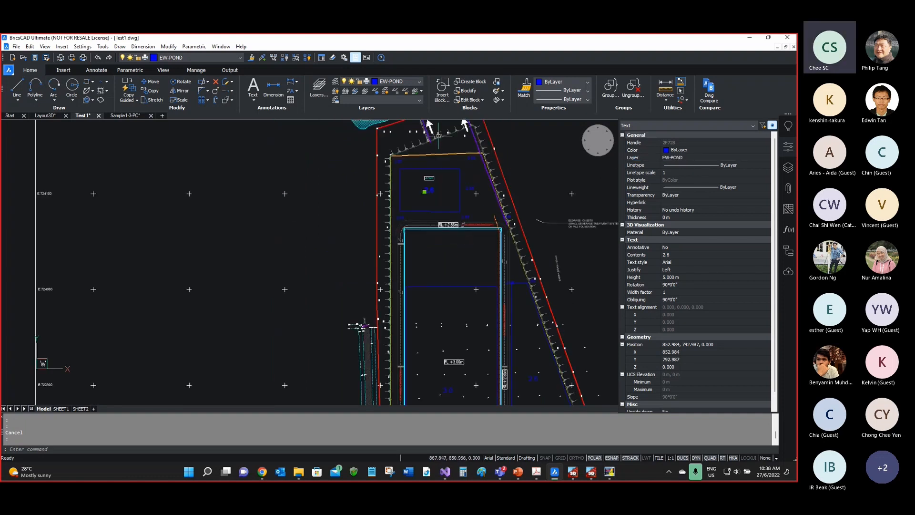
key("Escape")
scroll(450, 204, "up", 3)
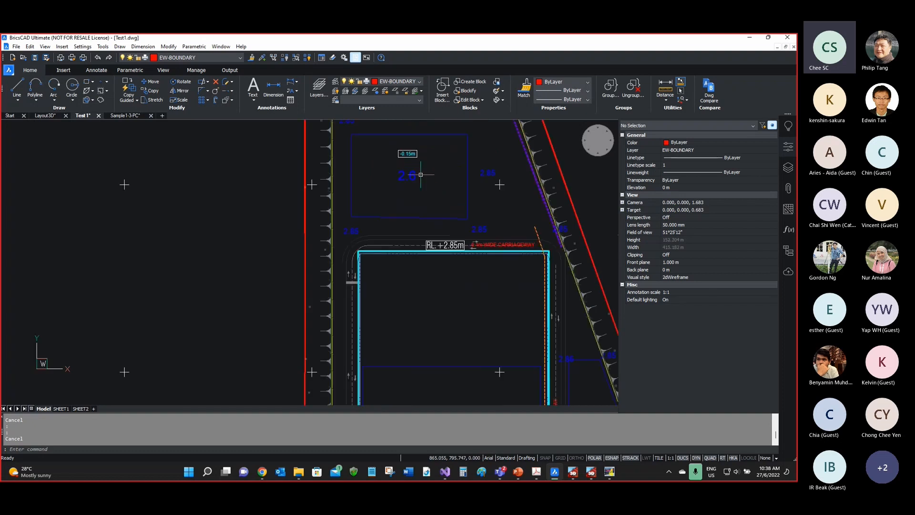
Step: Examine the pond and platform outlines with their level texts, from the southern buildings up to the dividing line inside the main platform
scroll(413, 165, "down", 6)
scroll(470, 265, "up", 3)
scroll(469, 266, "down", 3)
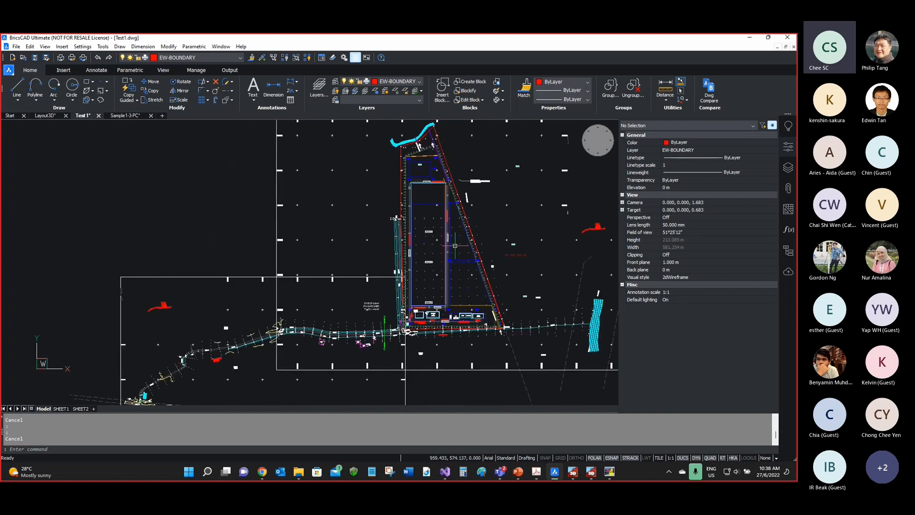
scroll(496, 259, "up", 5)
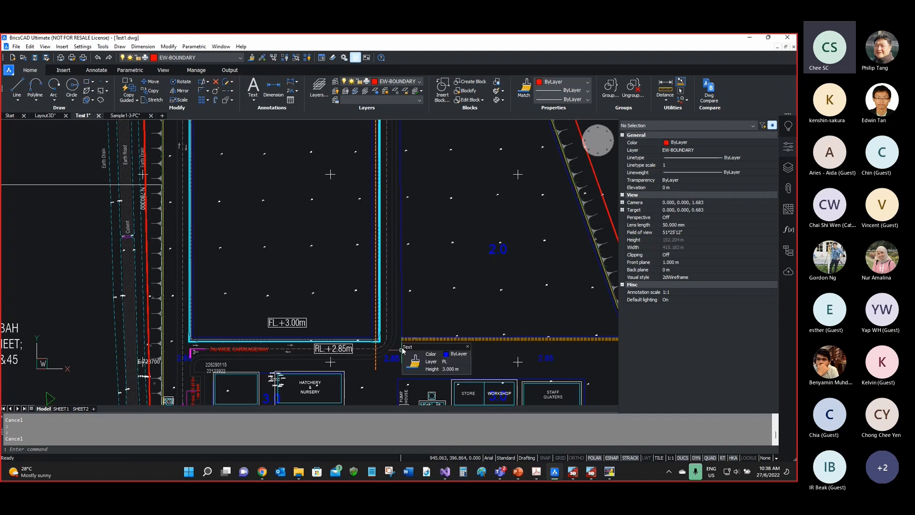
scroll(453, 315, "down", 3)
scroll(498, 288, "up", 3)
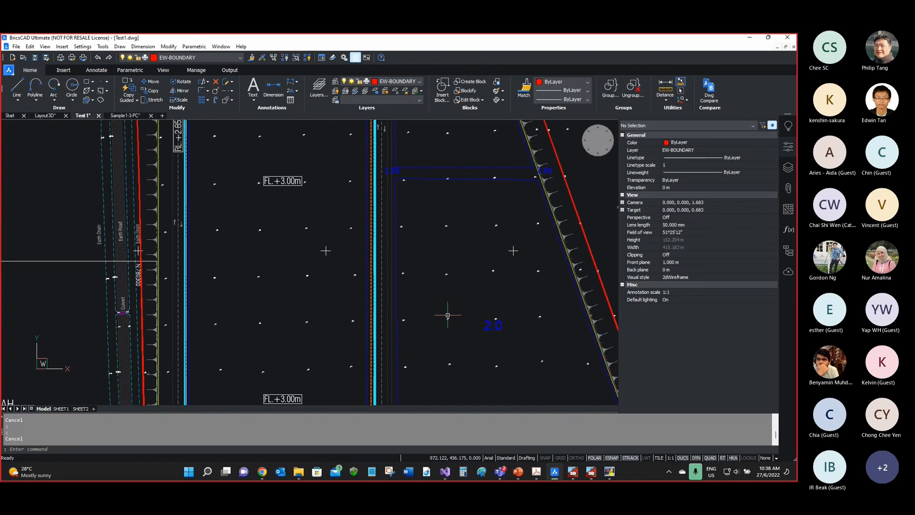
scroll(446, 305, "down", 5)
scroll(442, 288, "up", 8)
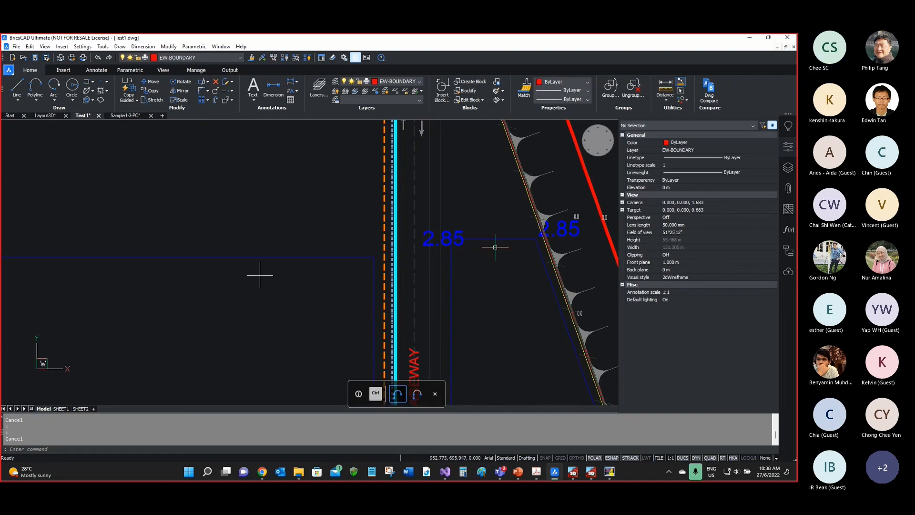
scroll(487, 237, "down", 2)
scroll(488, 237, "down", 4)
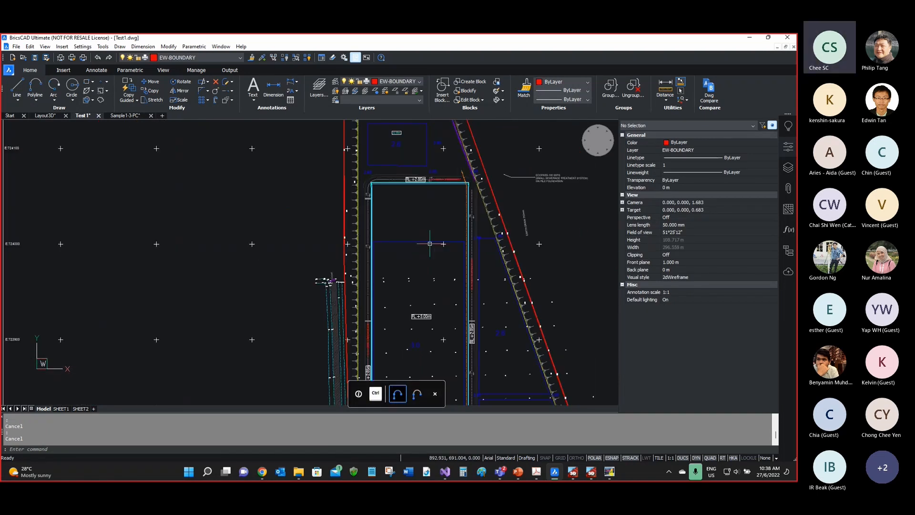
scroll(410, 240, "up", 3)
left_click(410, 239)
key("Escape")
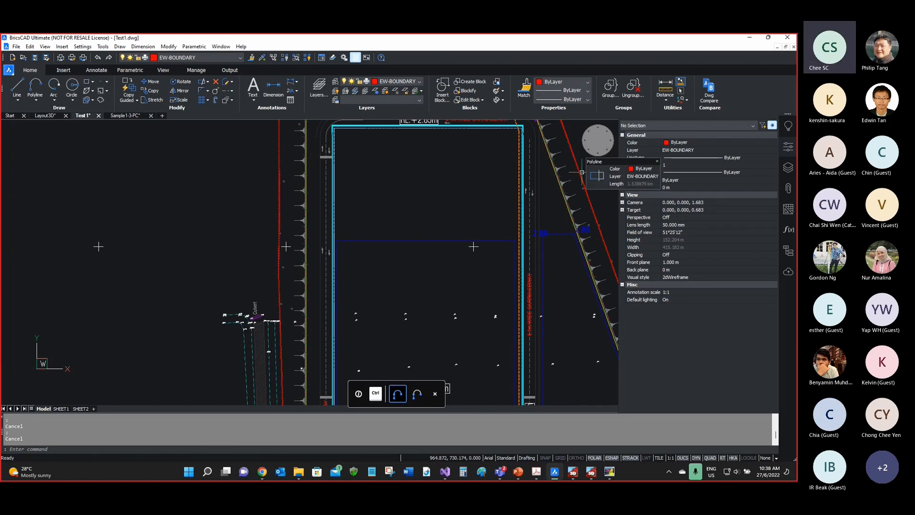
Step: Examine the red site boundary around the northern corner near the river, and the overall site layout
scroll(406, 217, "down", 6)
scroll(394, 172, "up", 3)
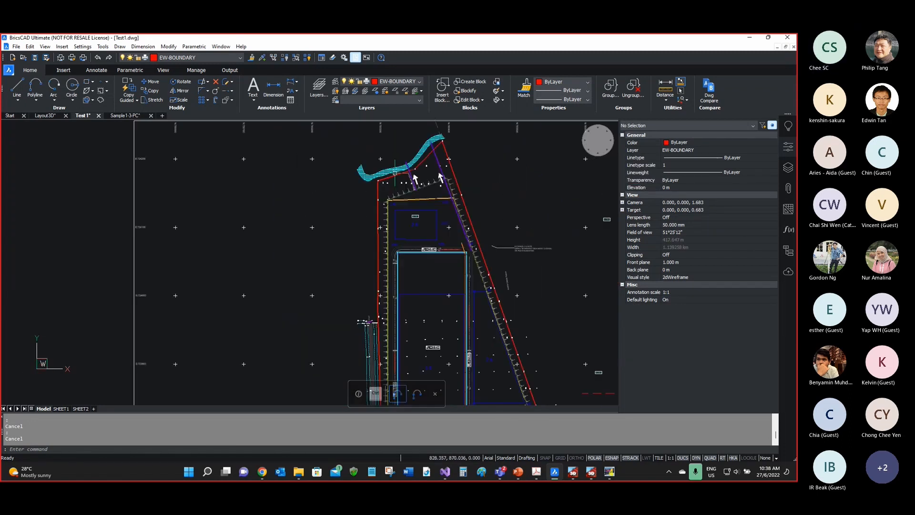
mouse_move(380, 187)
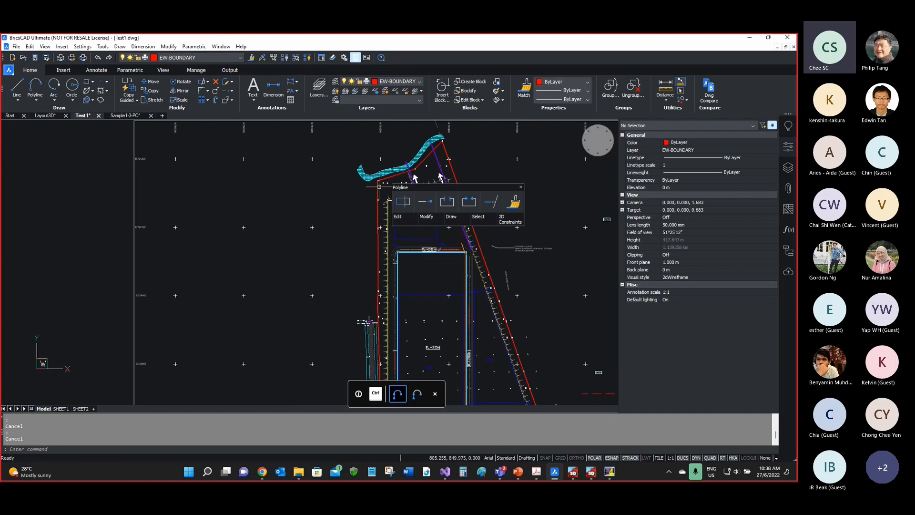
scroll(380, 187, "up", 2)
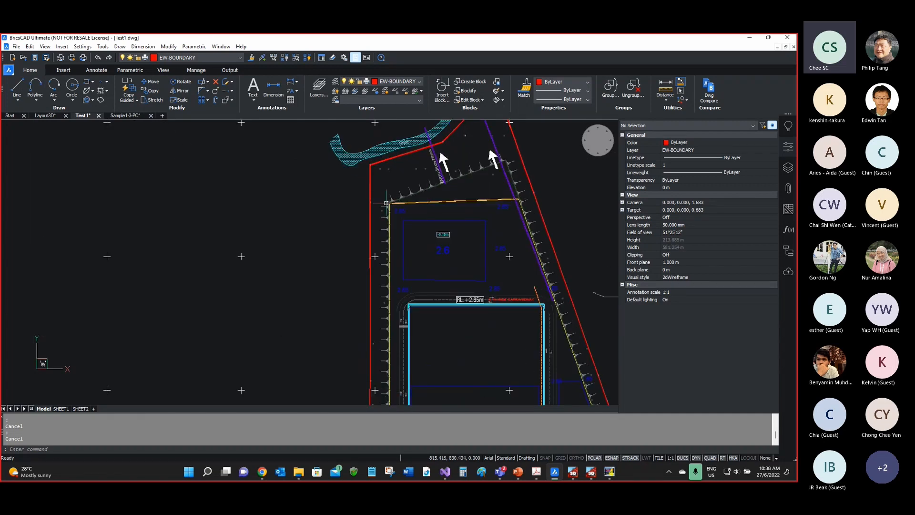
scroll(386, 203, "down", 4)
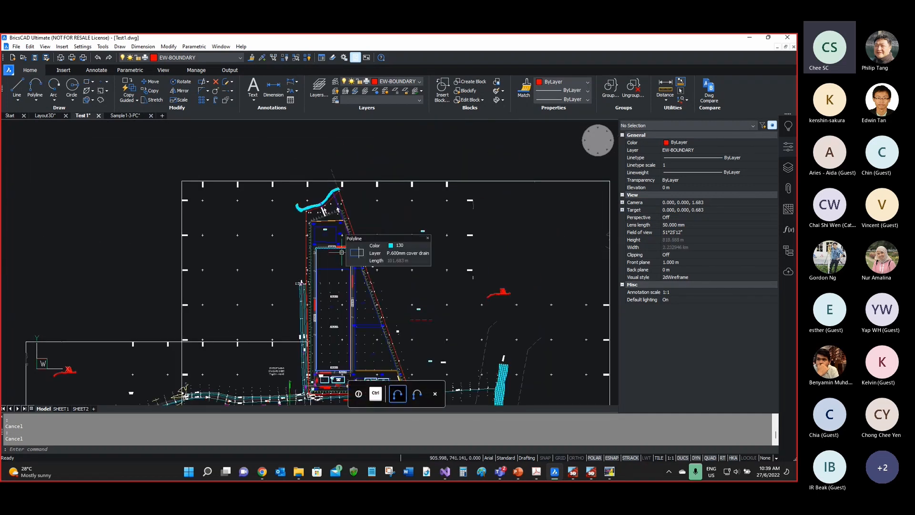
scroll(356, 243, "down", 3)
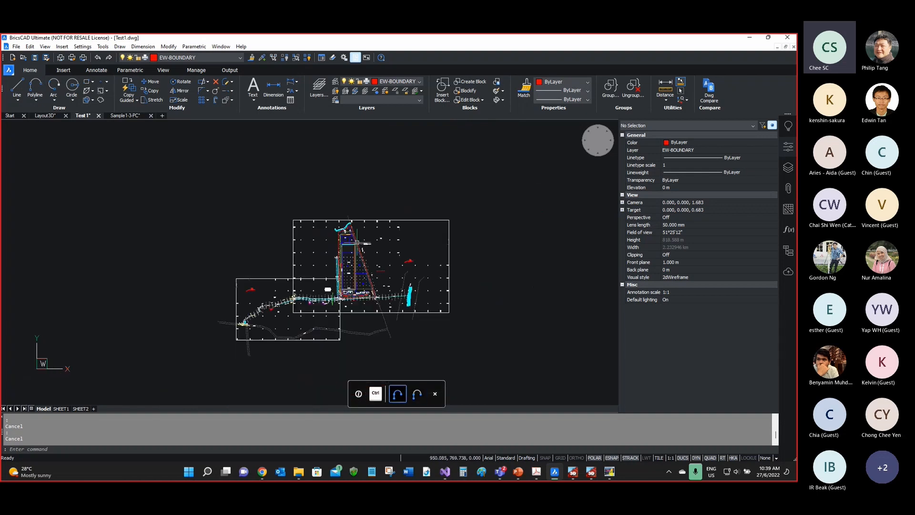
scroll(349, 269, "up", 3)
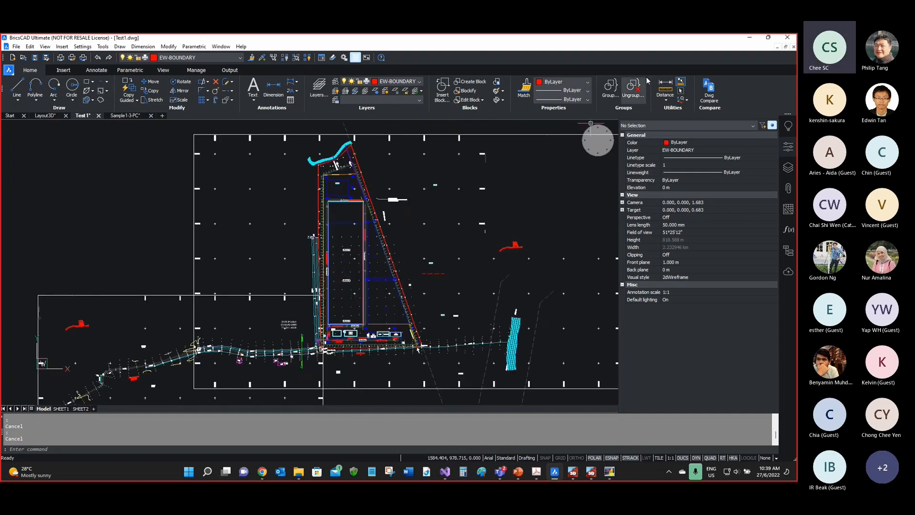
mouse_move(323, 187)
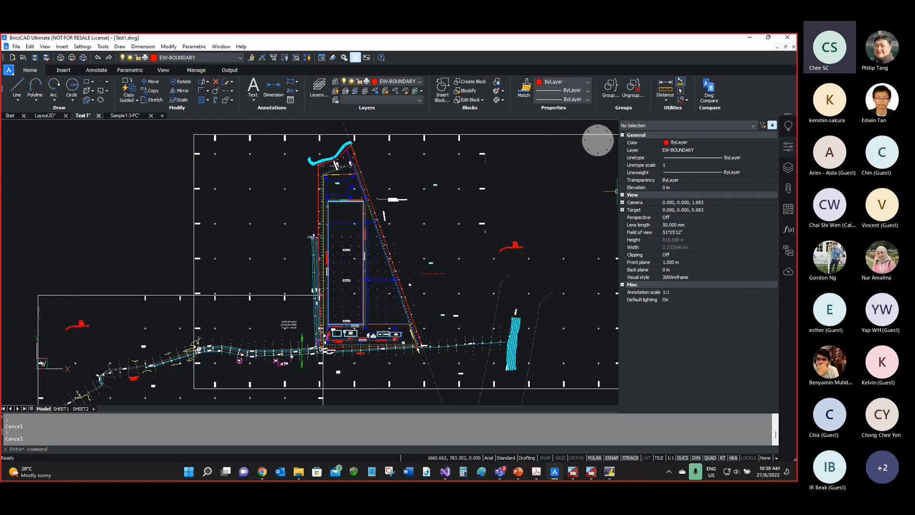
Step: Show the drawing's layer list, make layer EL current and turn it on
key("super+d")
key("super+d")
left_click(787, 149)
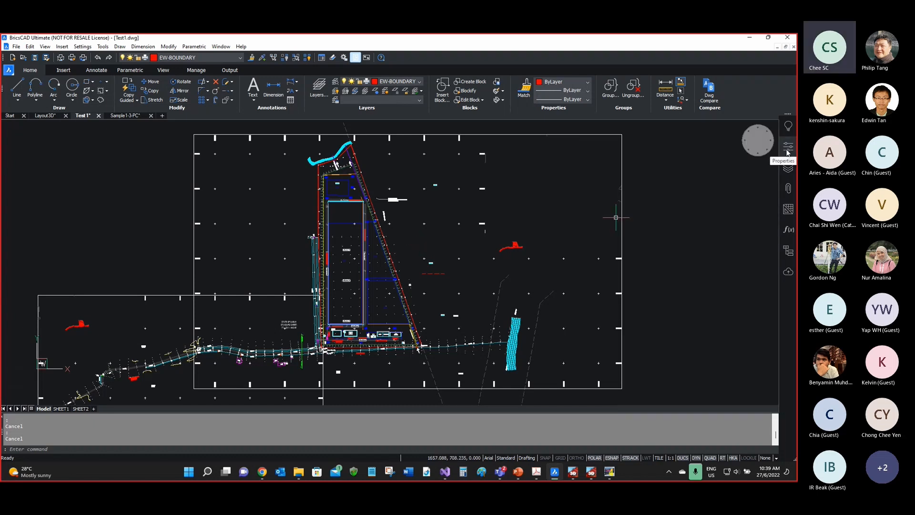
left_click(787, 168)
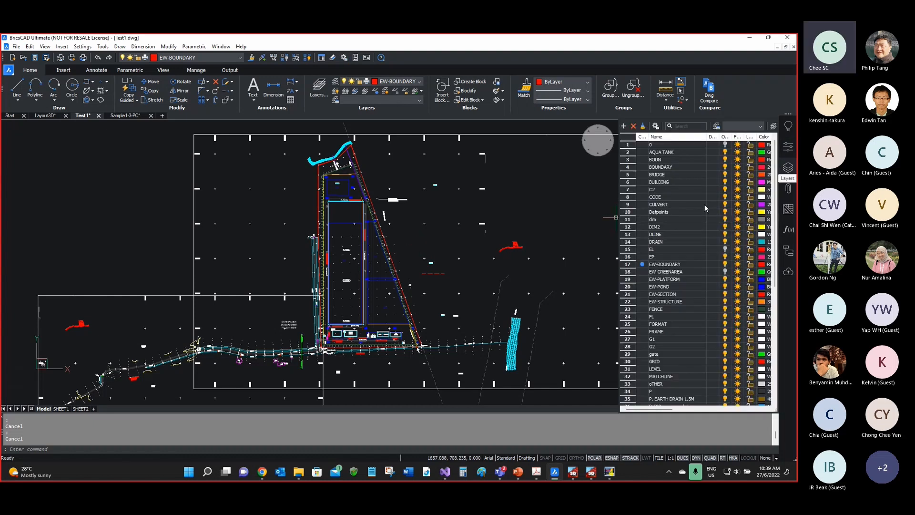
double_click(651, 250)
left_click(440, 251)
left_click(724, 249)
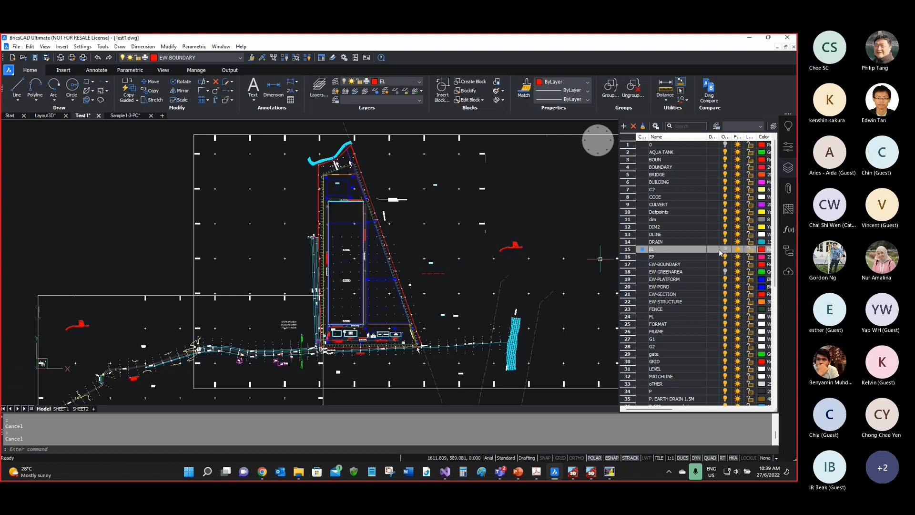
Step: Examine the surveyed spot levels across the platform, the eastern ponds and the ground beyond the boundary
scroll(374, 248, "up", 8)
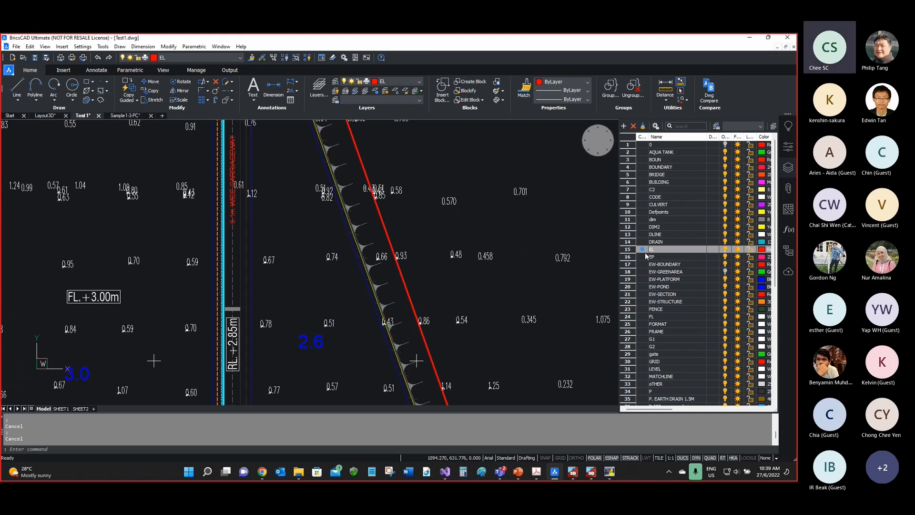
mouse_move(387, 240)
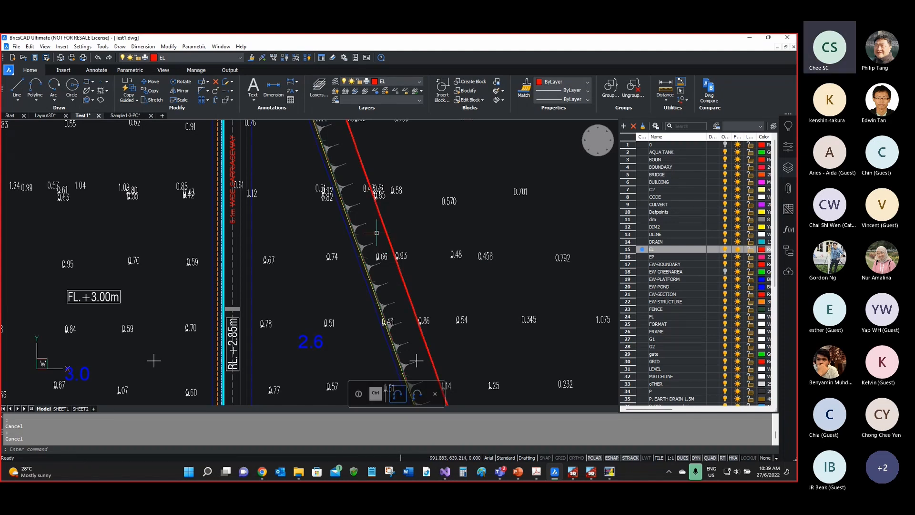
scroll(321, 261, "up", 4)
scroll(336, 252, "down", 6)
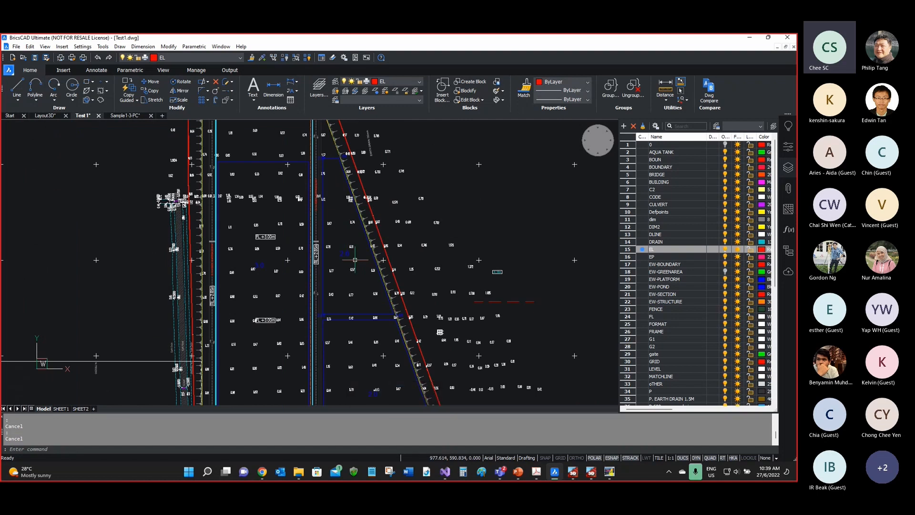
scroll(355, 260, "up", 4)
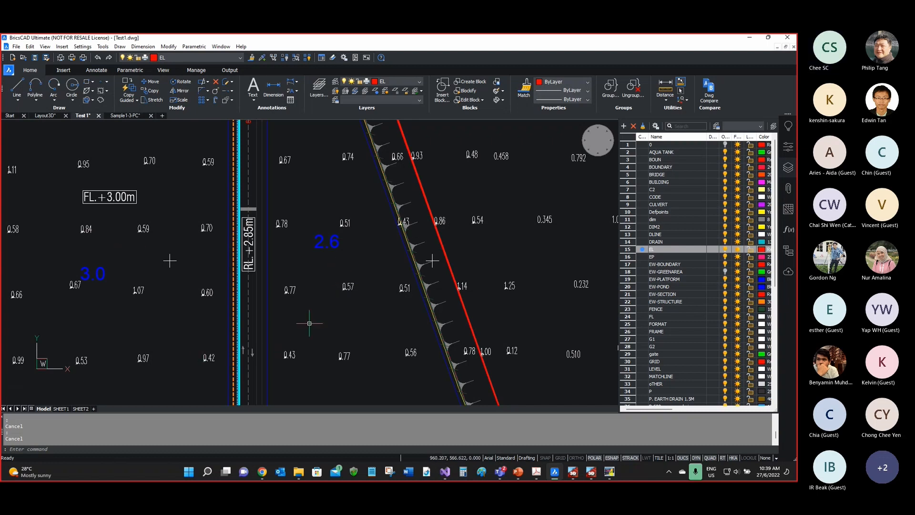
scroll(323, 296, "down", 3)
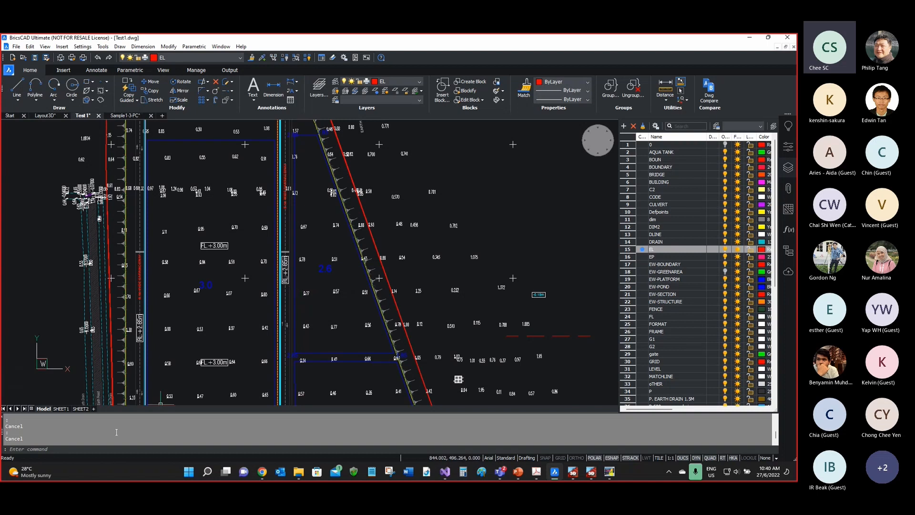
Step: Check the installed BricsCAD version information, then dismiss it
left_click(242, 47)
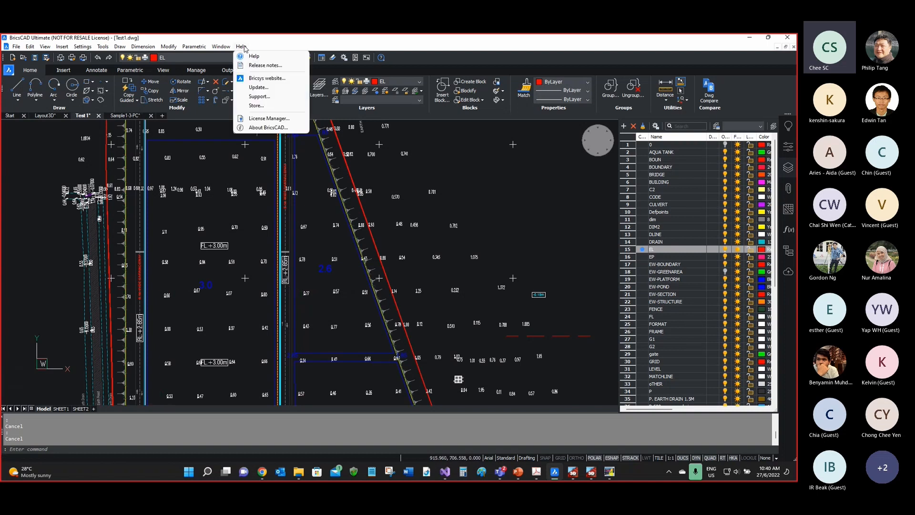
left_click(264, 128)
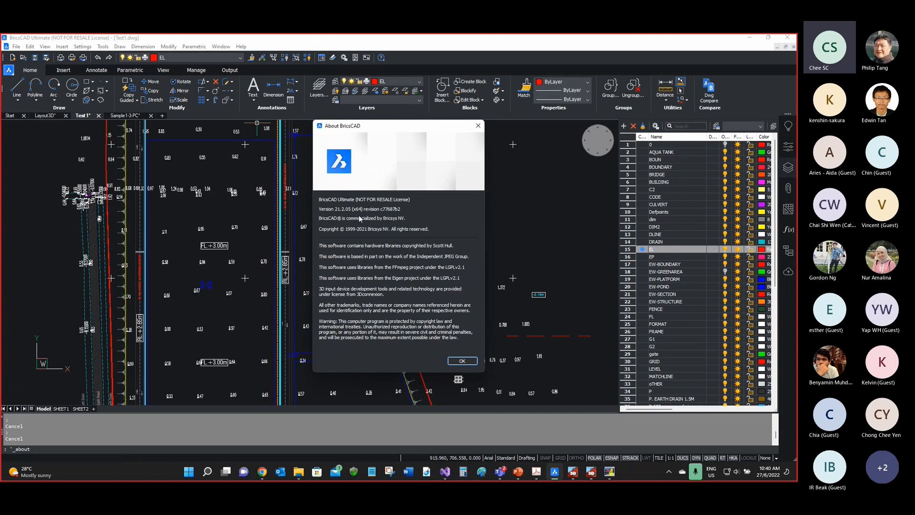
left_click(462, 360)
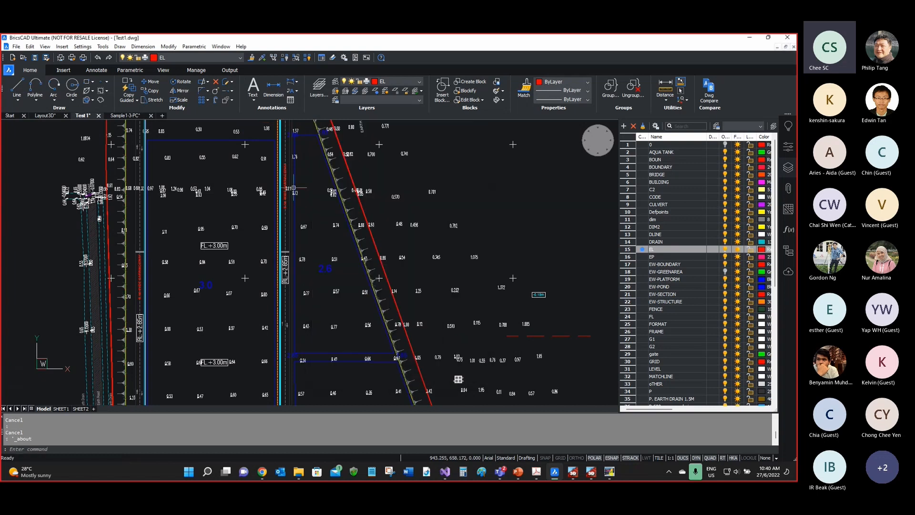
Step: Load the xBrics.dll application from its Debug folder, continue without registration, and ready the command line for input
left_click(194, 72)
left_click(201, 92)
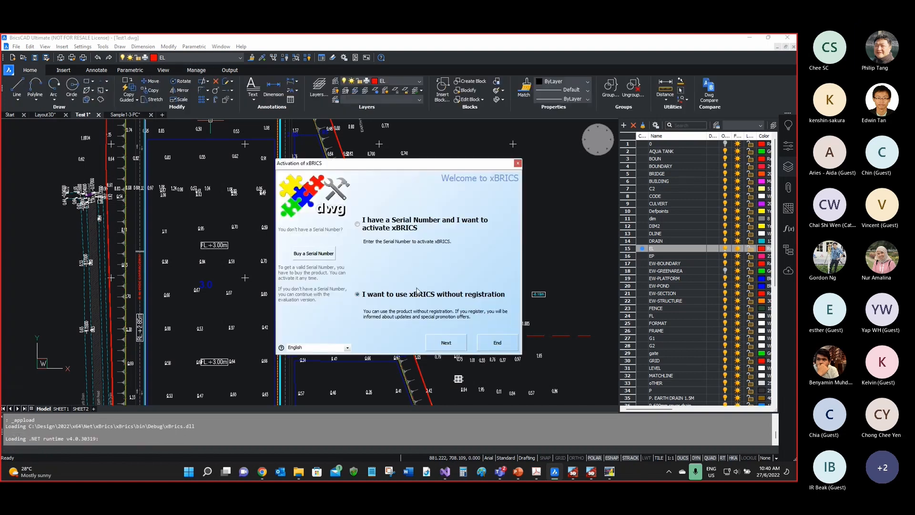
left_click(445, 343)
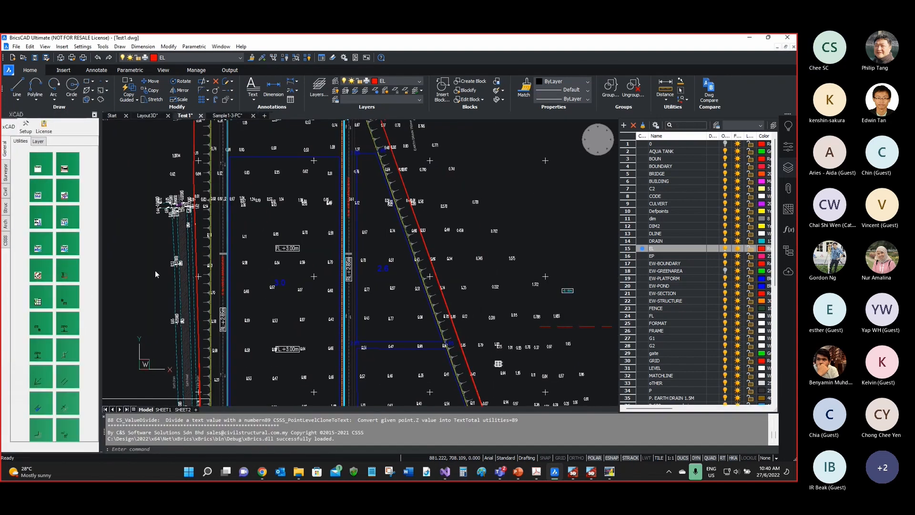
left_click(163, 446)
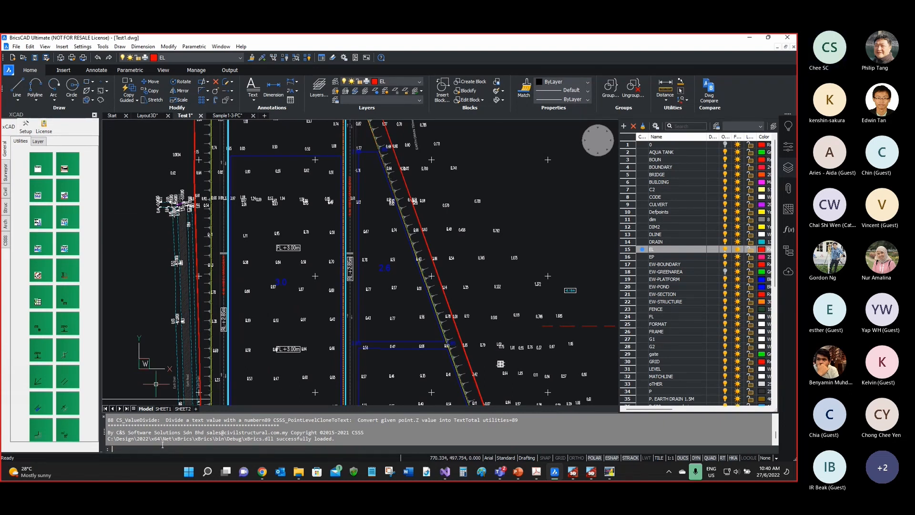
type("CS_P")
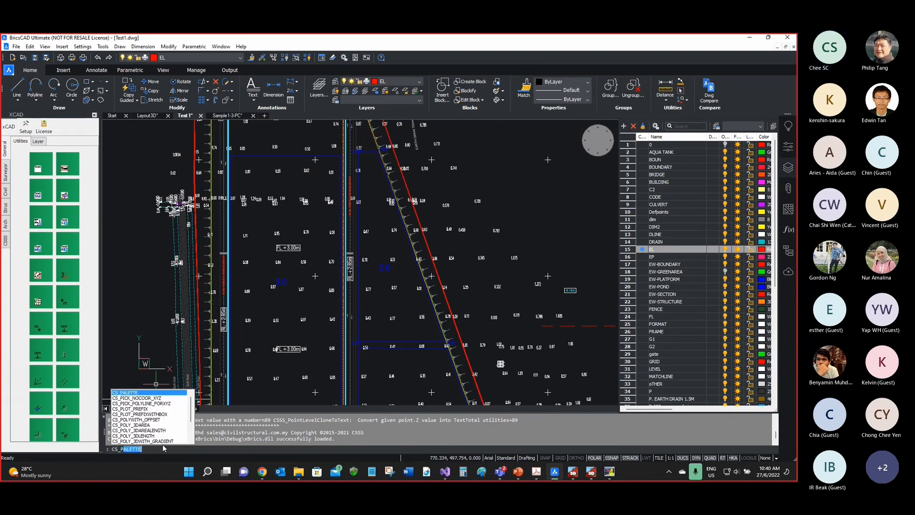
key("BackSpace")
type("Add")
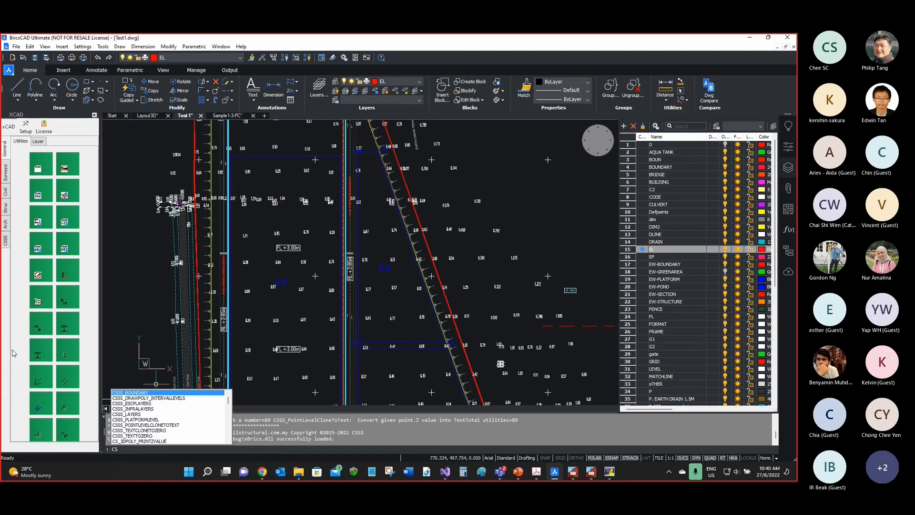
key("BackSpace")
key("BackSpace")
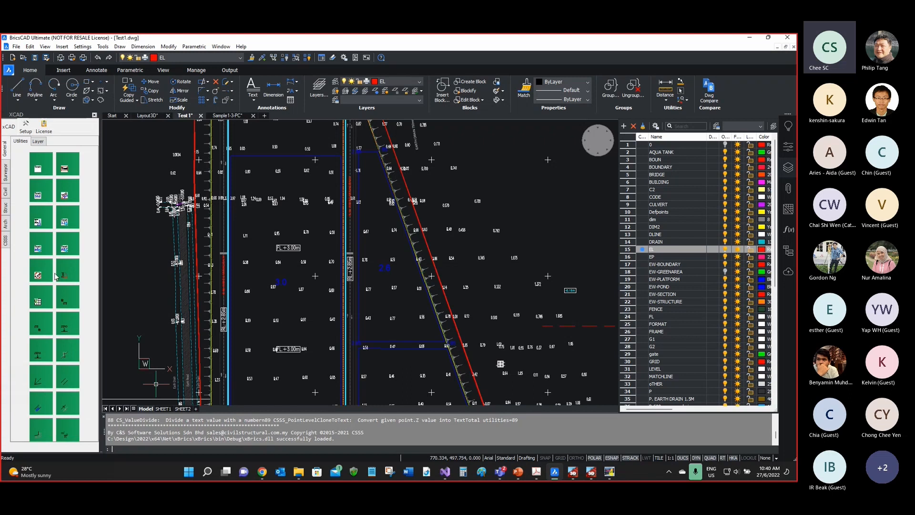
Step: Add 100 to the group of five spot level texts east of the red boundary with CS_ValueAdd
scroll(62, 243, "down", 3)
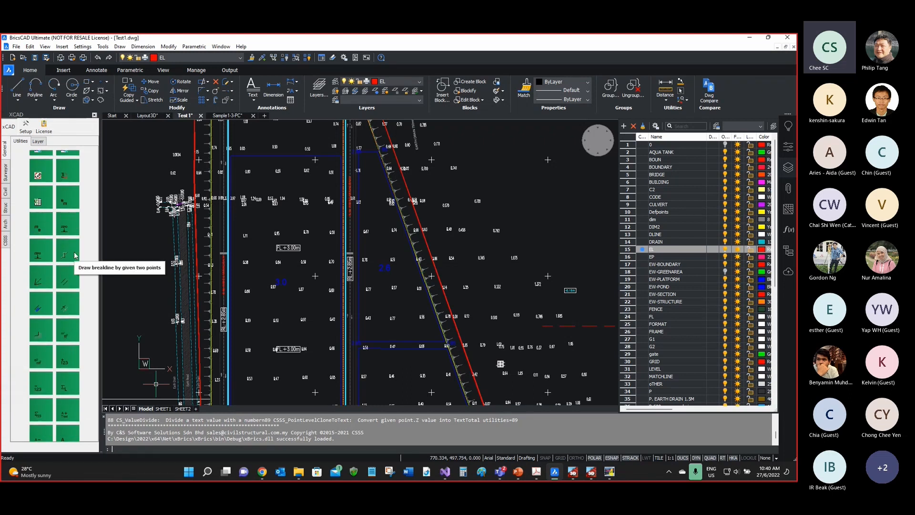
scroll(85, 336, "down", 2)
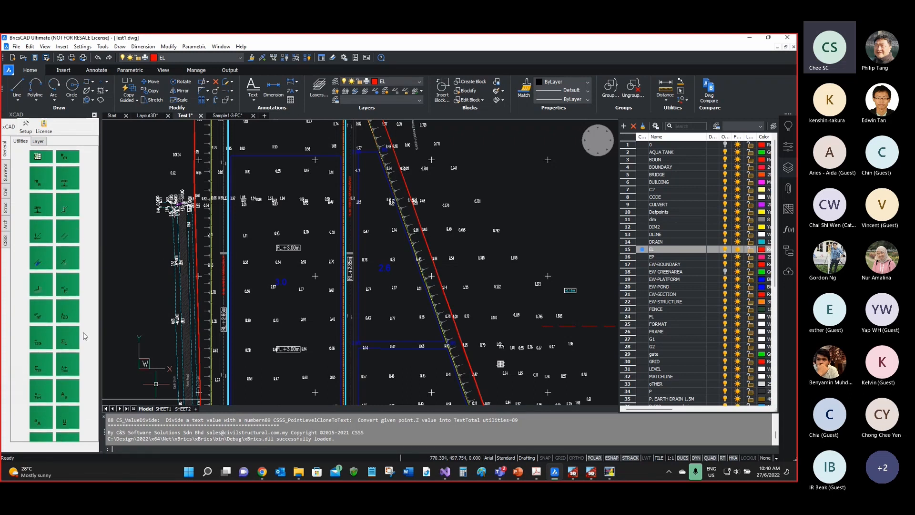
left_click(68, 312)
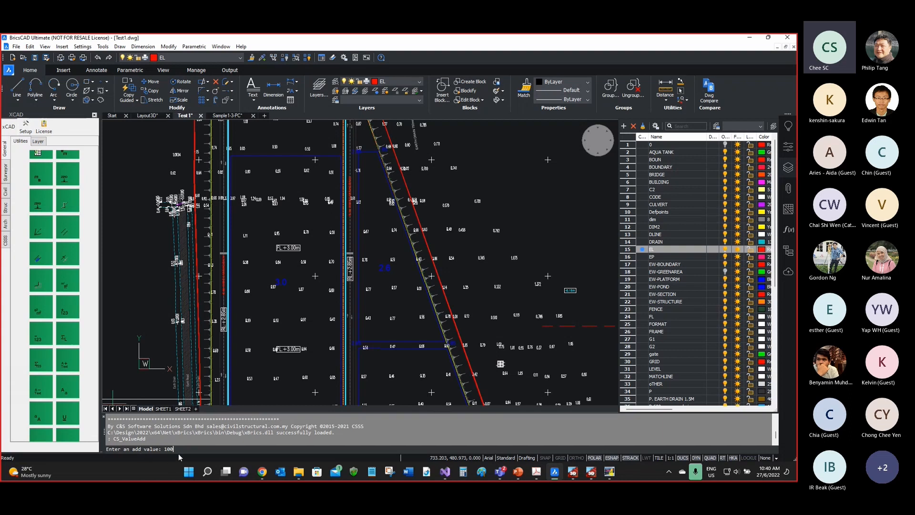
key("Return")
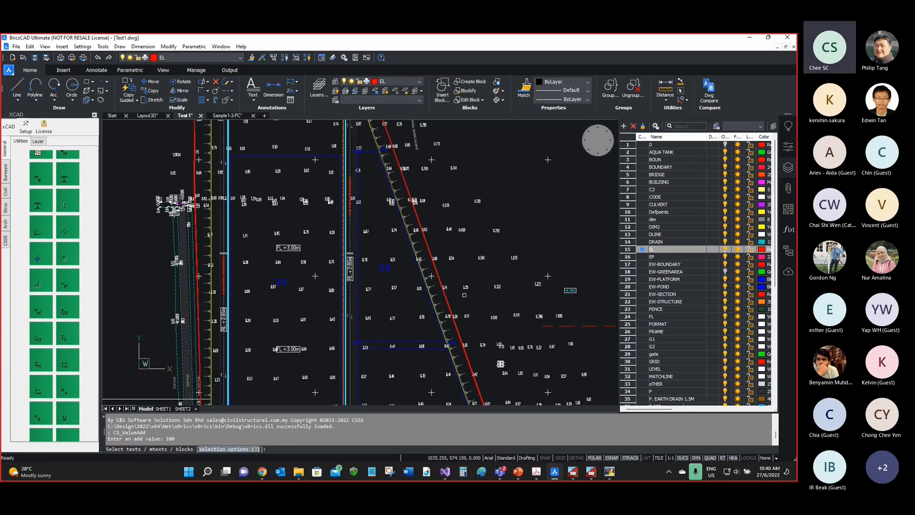
scroll(487, 237, "up", 3)
left_click(419, 148)
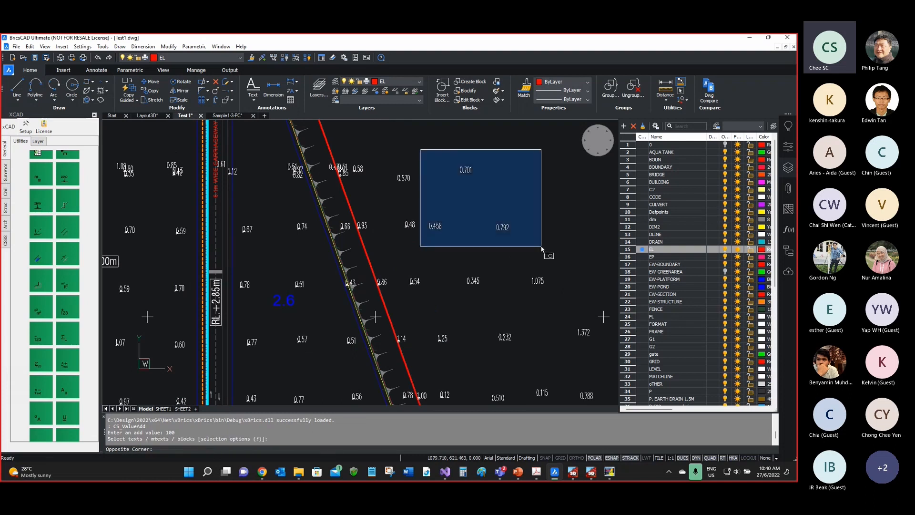
left_click(579, 313)
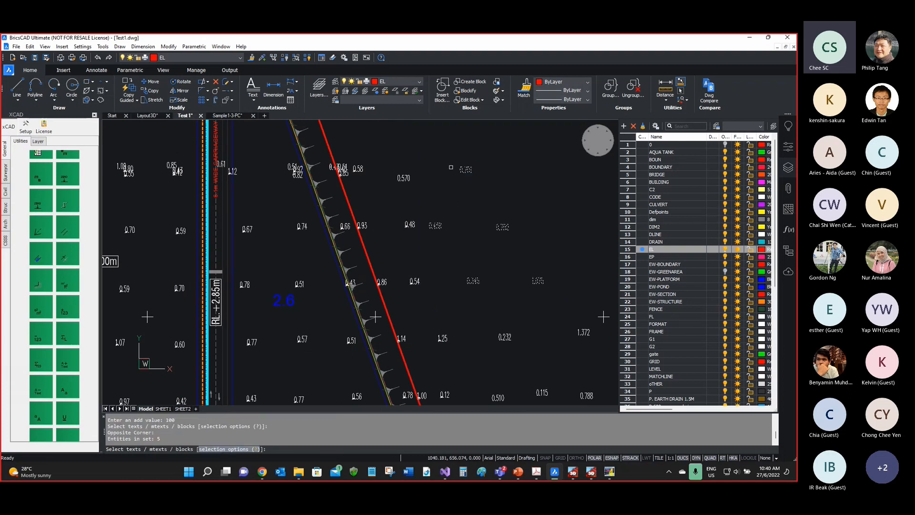
key("Return")
scroll(451, 167, "up", 4)
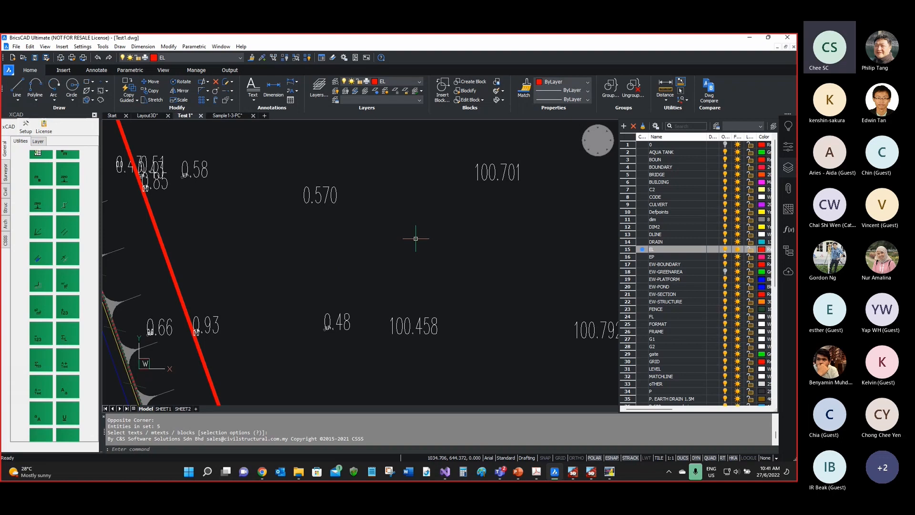
scroll(403, 253, "down", 1)
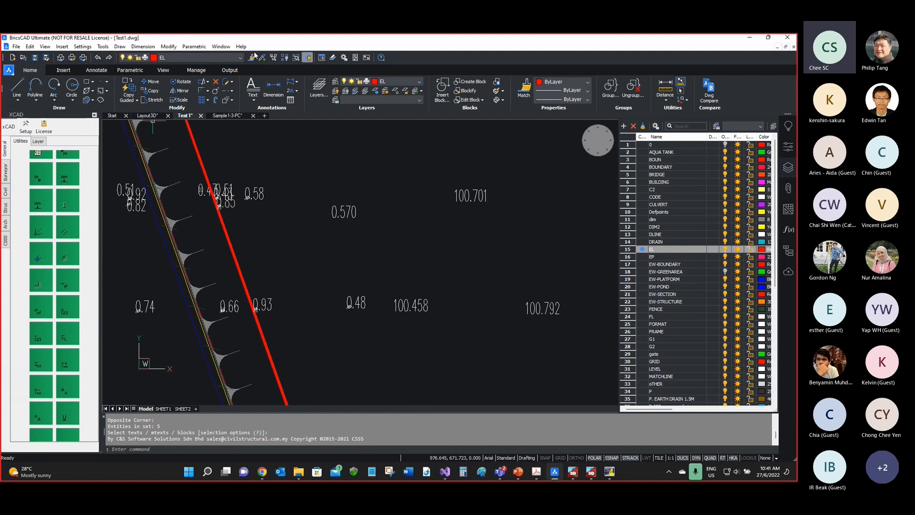
left_click(240, 46)
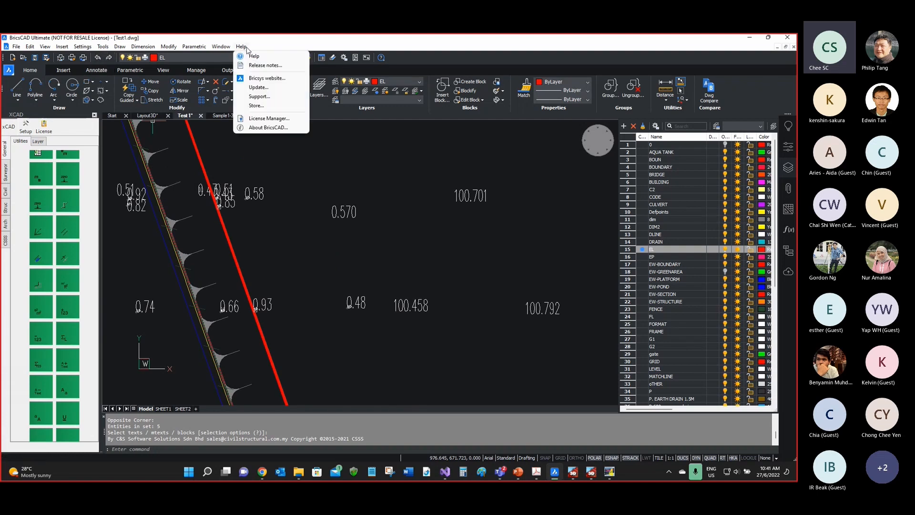
left_click(259, 127)
left_click(457, 354)
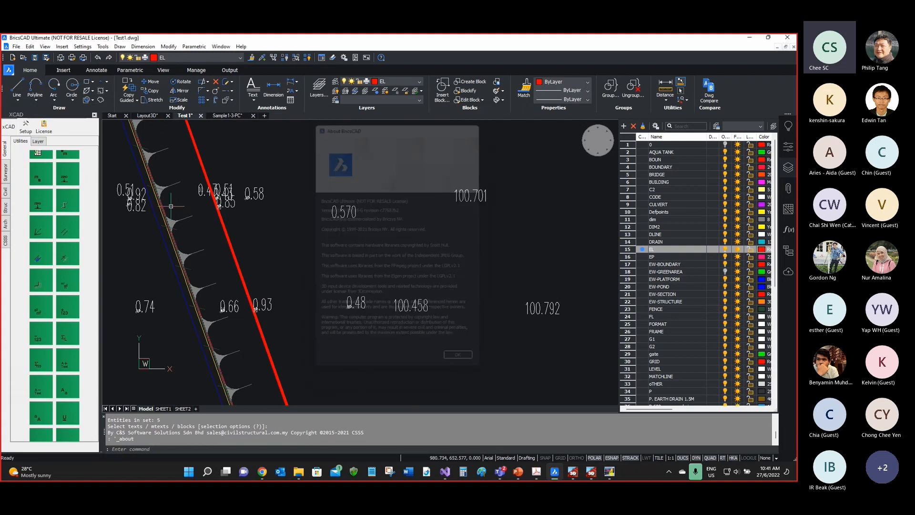
Step: Undo the value addition on the spot levels together with the related view changes
left_click(98, 57)
left_click(97, 57)
left_click(97, 57)
left_click(98, 57)
left_click(97, 57)
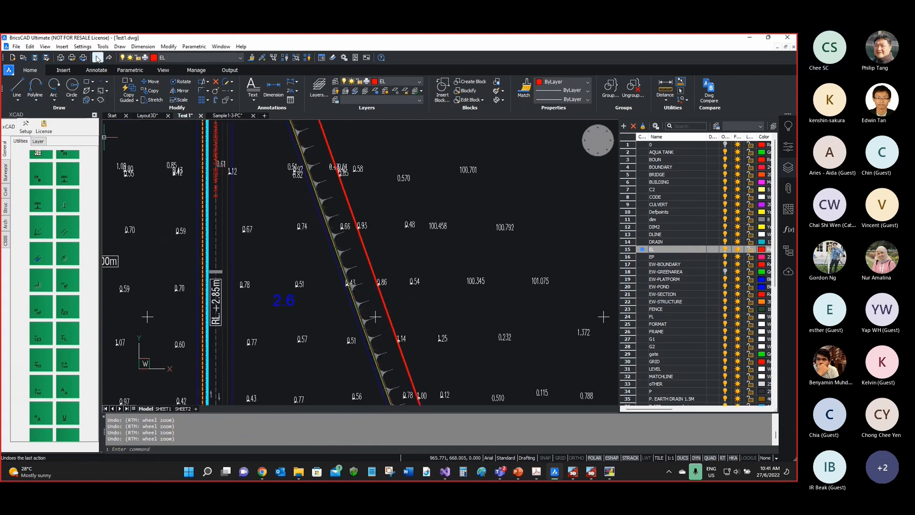
left_click(97, 57)
left_click(97, 58)
left_click(97, 57)
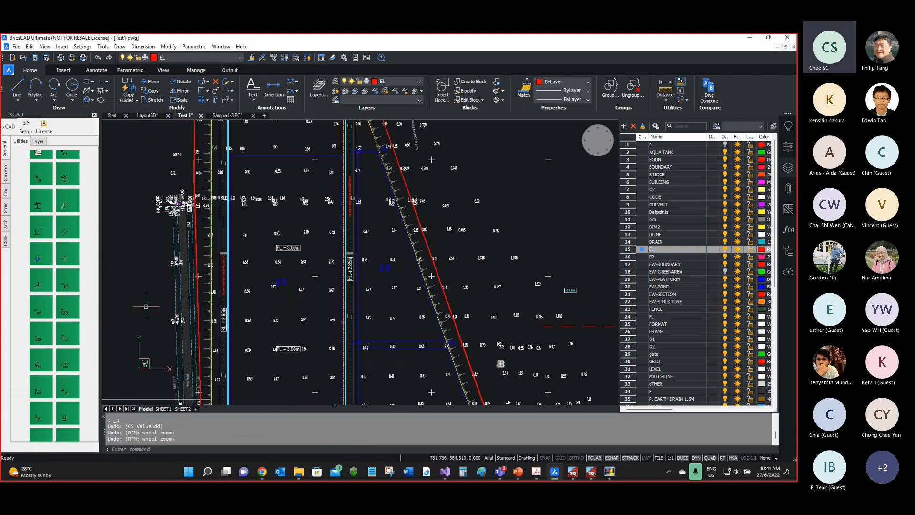
Step: Create a new drawing from the Default-mm template and generate the CSSS earthwork layers in it
left_click(6, 242)
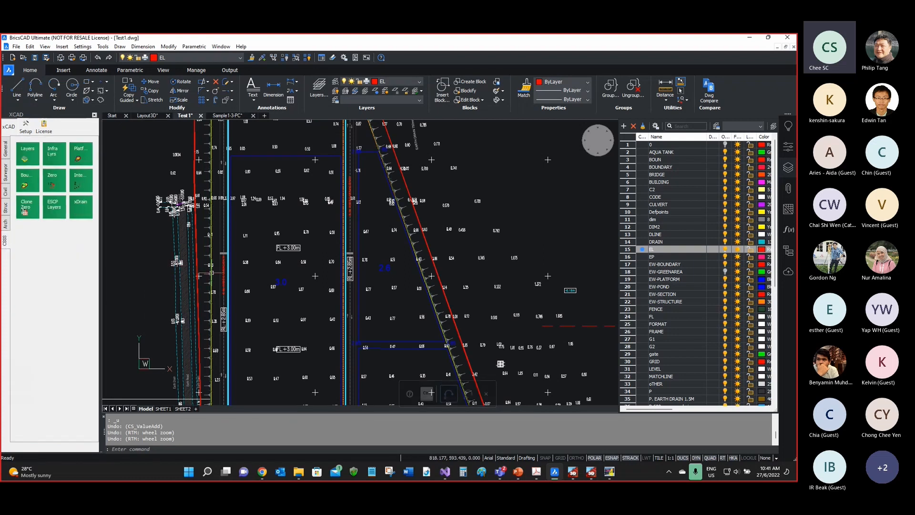
left_click(112, 115)
left_click(236, 158)
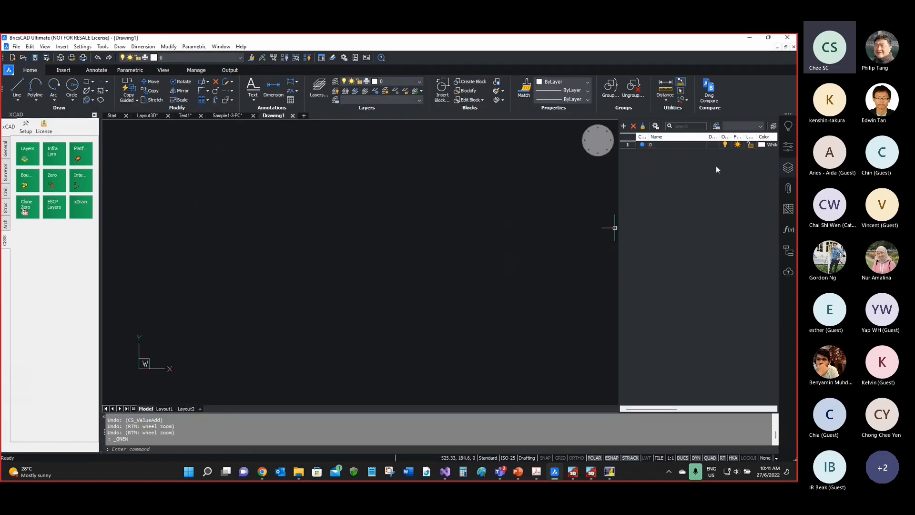
left_click(30, 156)
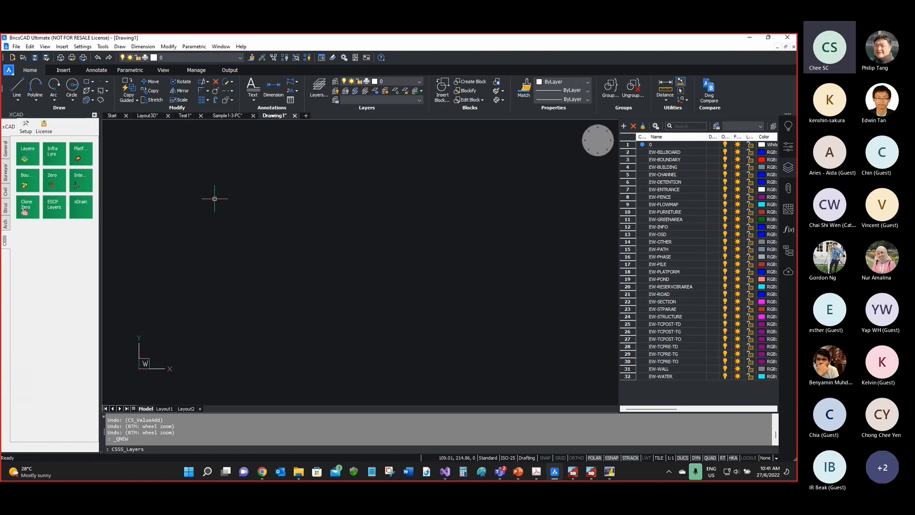
Step: Close Drawing1 without saving and return to the Test1 drawing
left_click(294, 116)
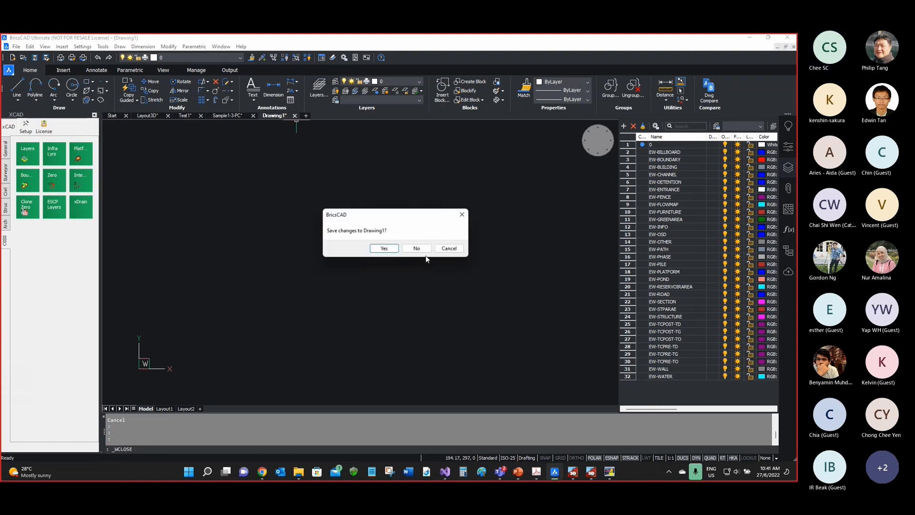
left_click(416, 248)
left_click(185, 115)
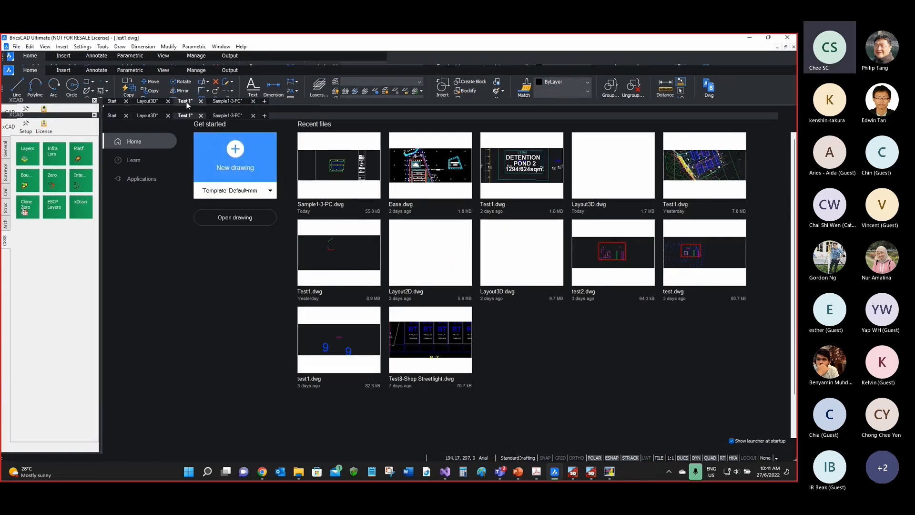
Step: Examine the surveyed spot levels east of the red boundary, picking the 0.792 level and clearing the selection
scroll(283, 256, "down", 2)
scroll(316, 204, "up", 5)
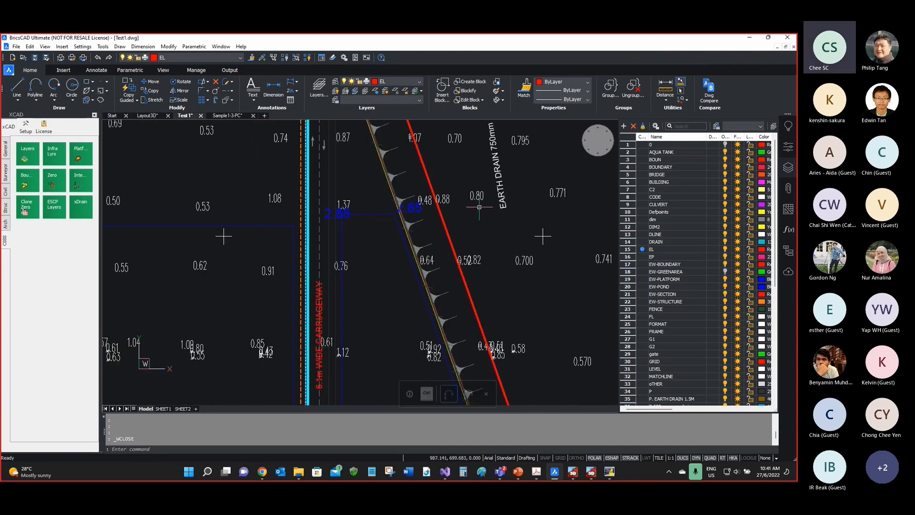
scroll(422, 197, "down", 1)
scroll(424, 195, "down", 1)
scroll(564, 315, "up", 2)
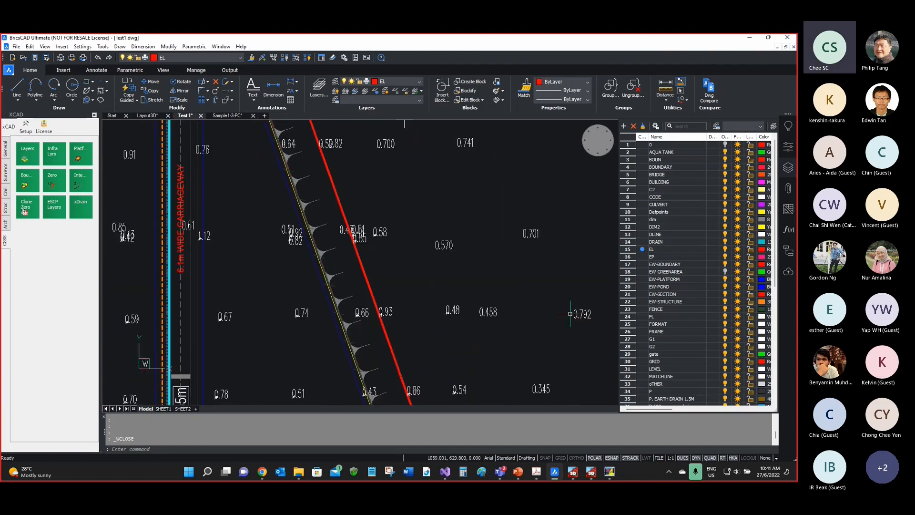
left_click(572, 314)
key("Escape")
scroll(524, 286, "down", 3)
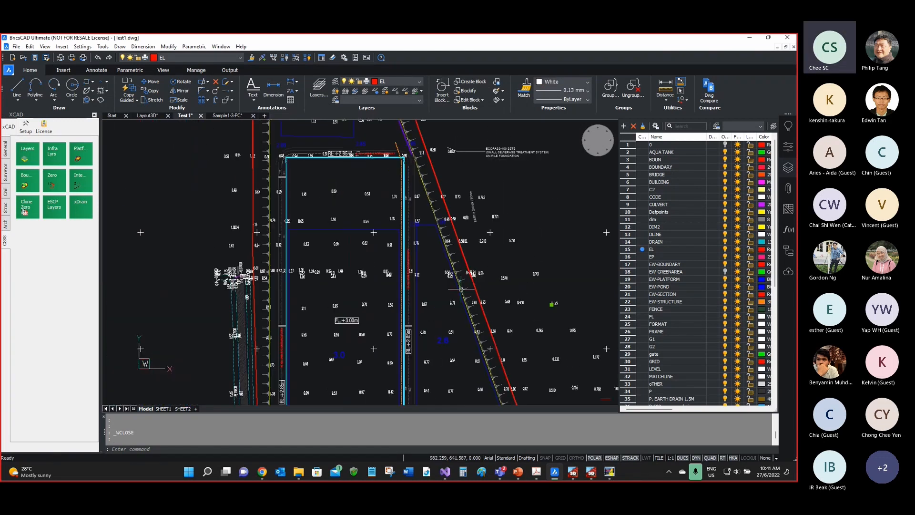
Step: Inspect the blue level text just above the platform's north edge, then clear the selection
scroll(375, 143, "up", 1)
scroll(374, 144, "up", 1)
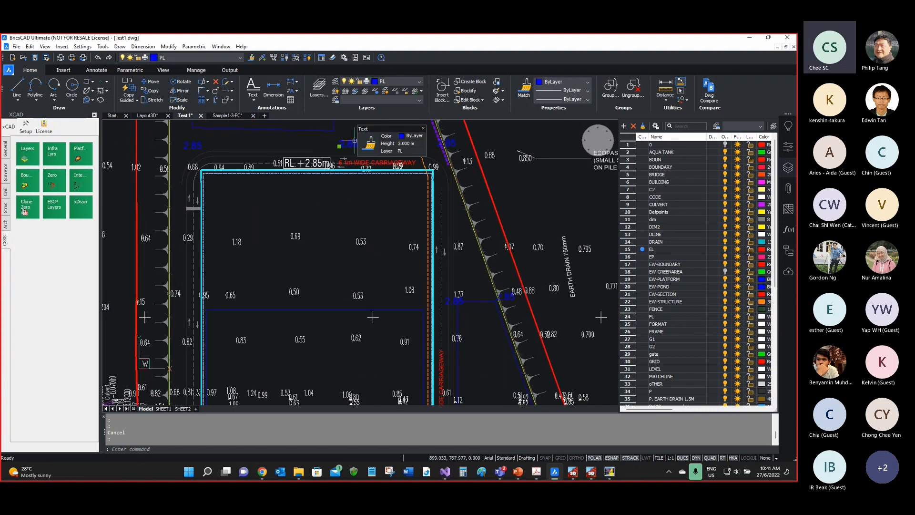
left_click(354, 141)
scroll(362, 237, "down", 3)
scroll(339, 184, "up", 2)
key("Escape")
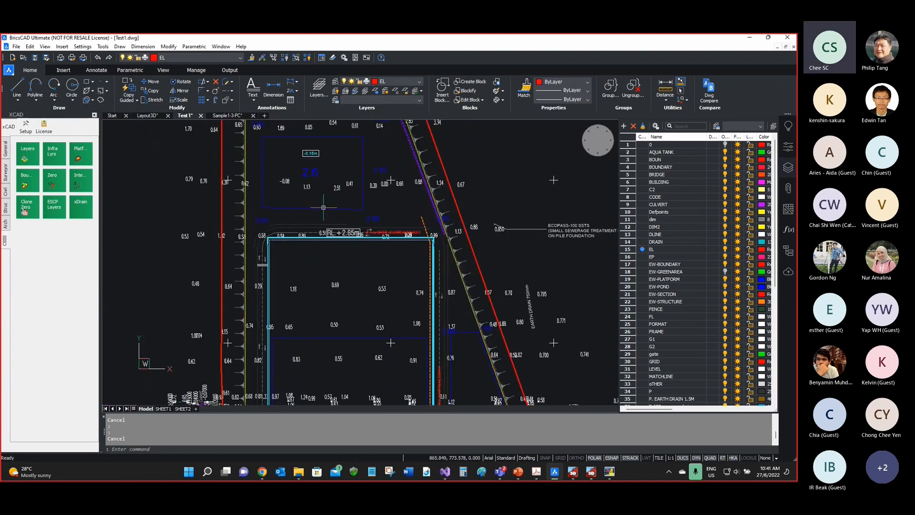
Step: Inspect the layer of the blue polyline and its level text inside the platform, then deselect
left_click(339, 338)
scroll(345, 245, "down", 3)
scroll(357, 343, "up", 6)
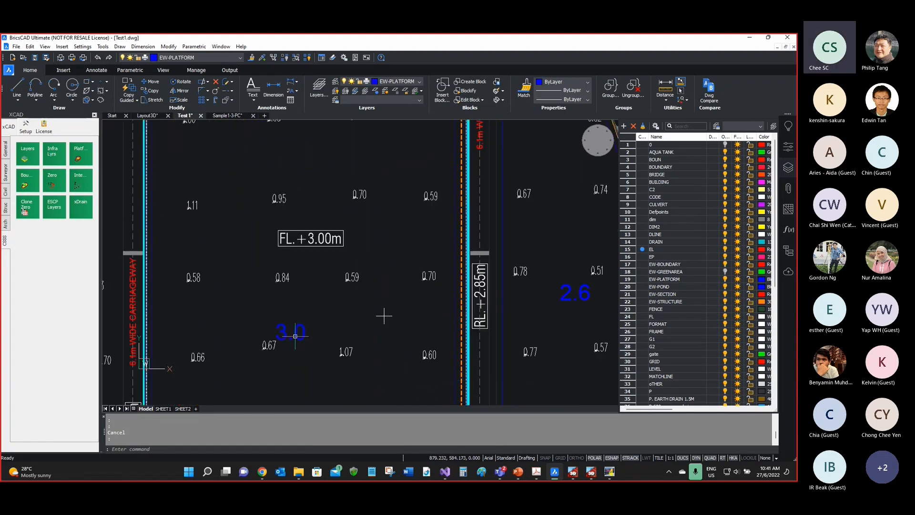
key("Escape")
scroll(296, 335, "down", 4)
scroll(289, 175, "up", 3)
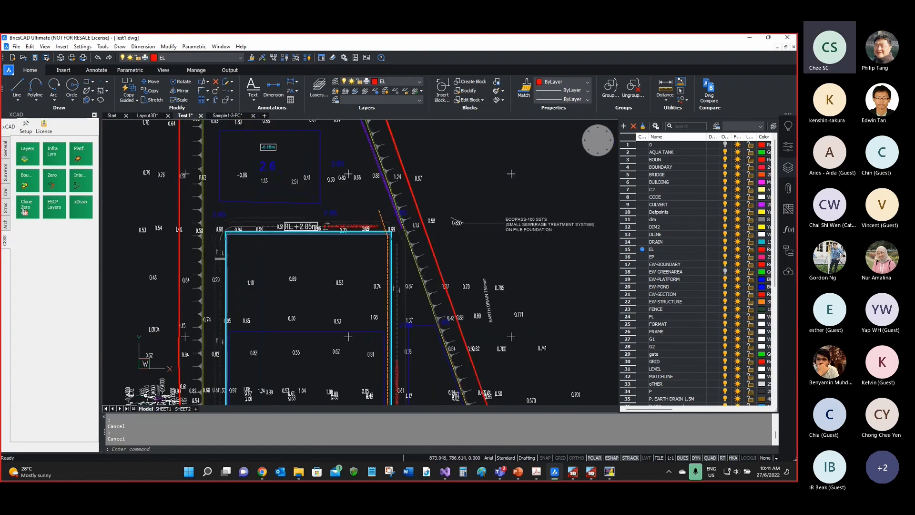
Step: Inspect the layer of the northern pond's outline and its blue 2.6 level text, then deselect both
left_click(263, 163)
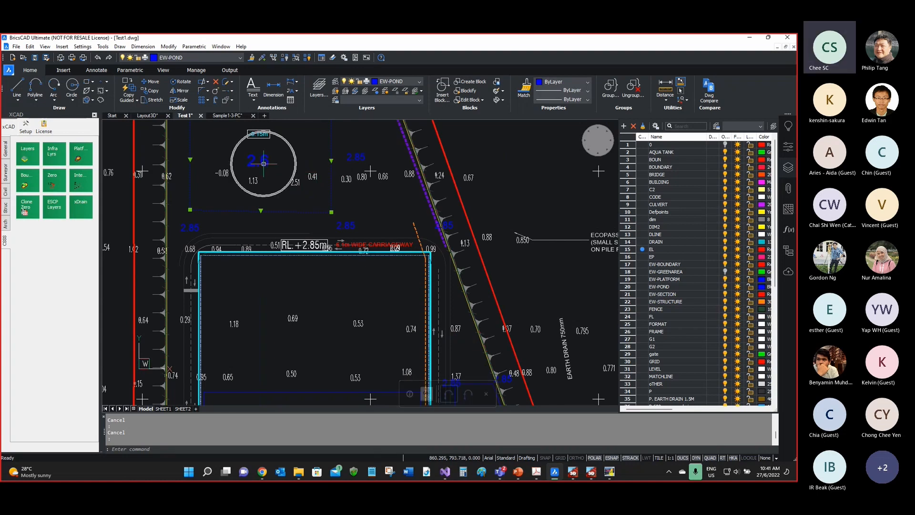
left_click(263, 164)
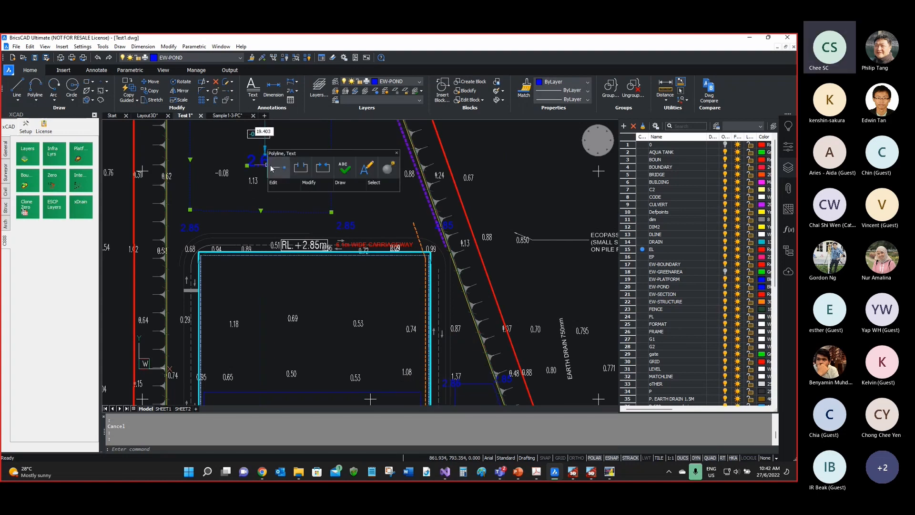
key("Escape")
scroll(272, 167, "down", 5)
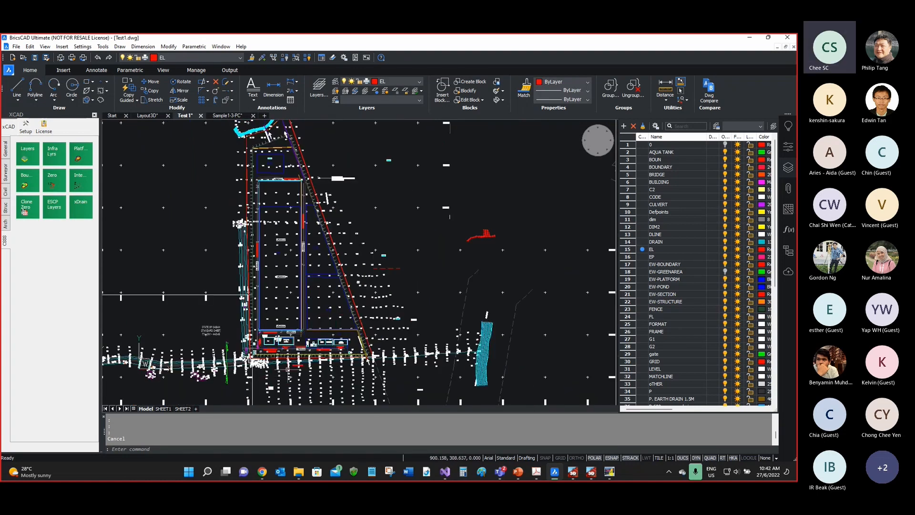
Step: Check the properties of the red boundary polyline enclosing the site
scroll(288, 343, "up", 3)
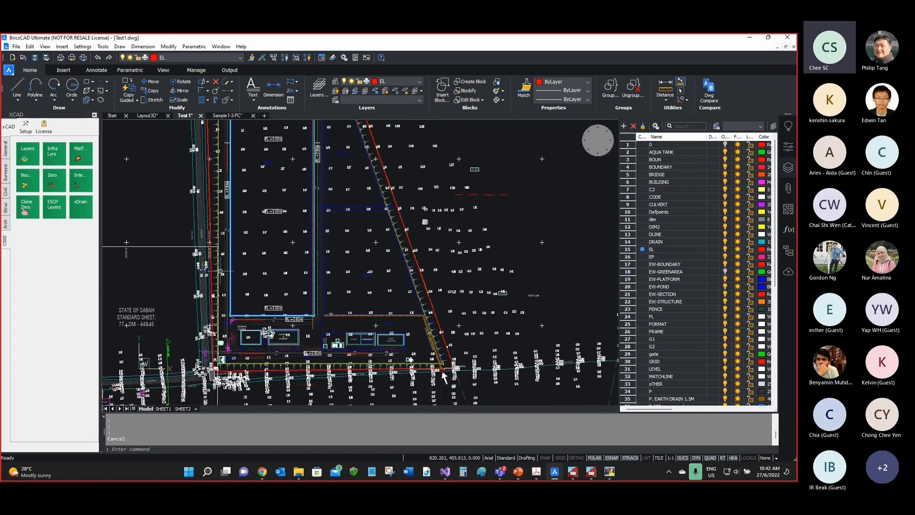
mouse_move(211, 256)
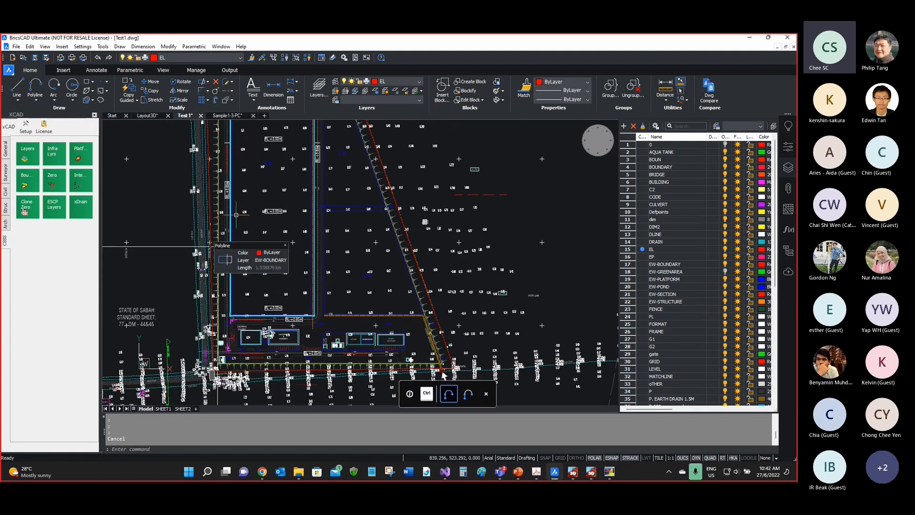
mouse_move(228, 173)
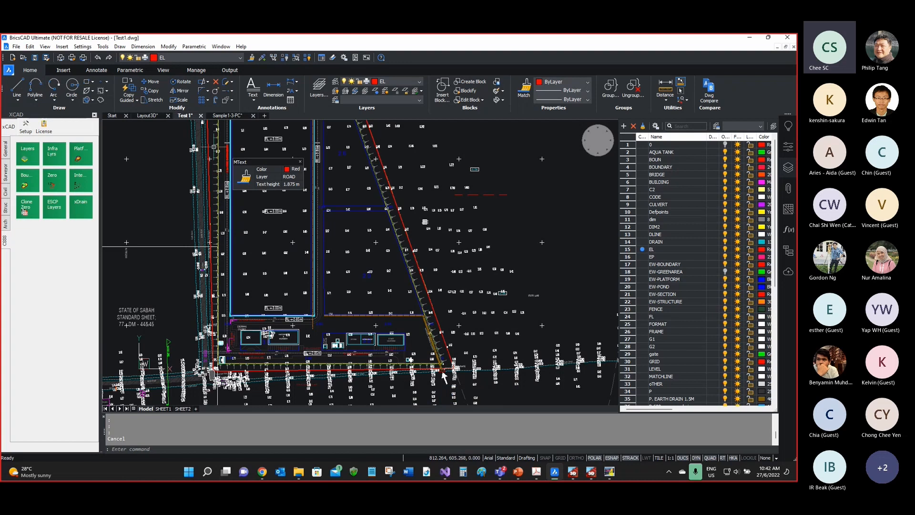
Step: Close the Test1 drawing without saving and minimize the program to show the desktop
left_click(200, 116)
left_click(414, 248)
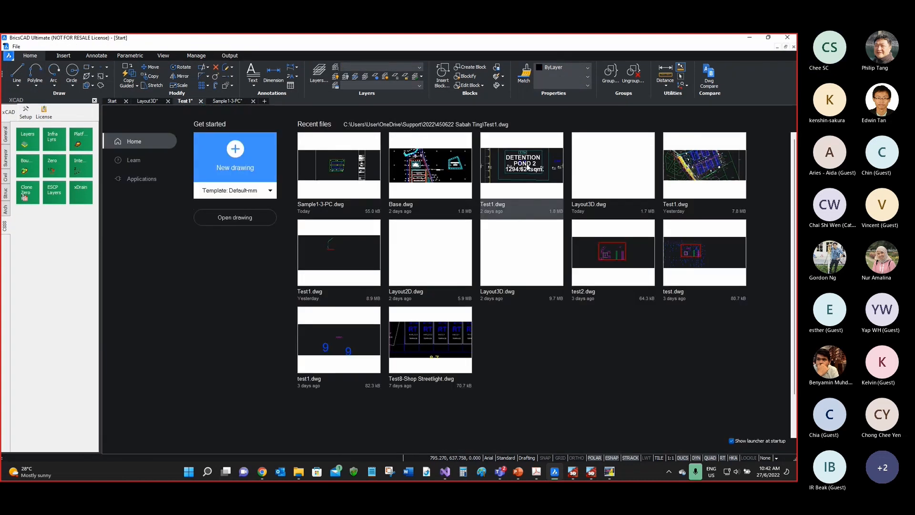
left_click(749, 37)
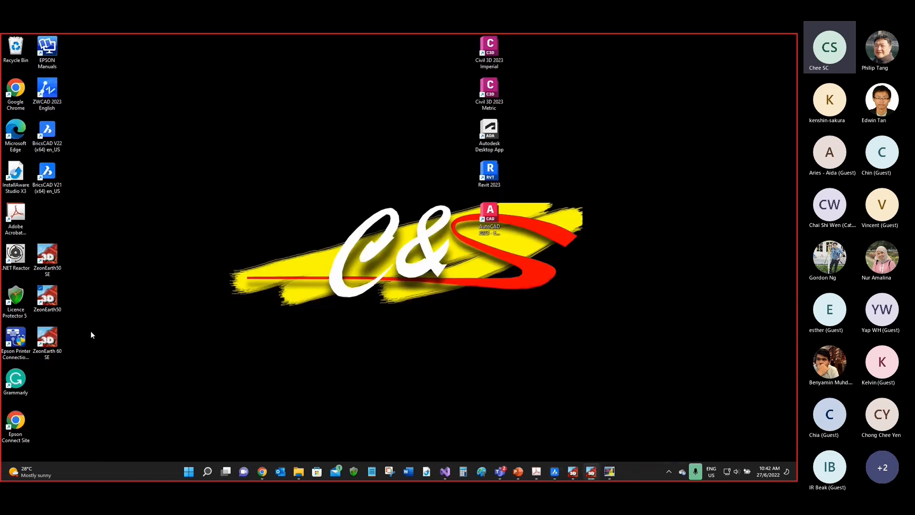
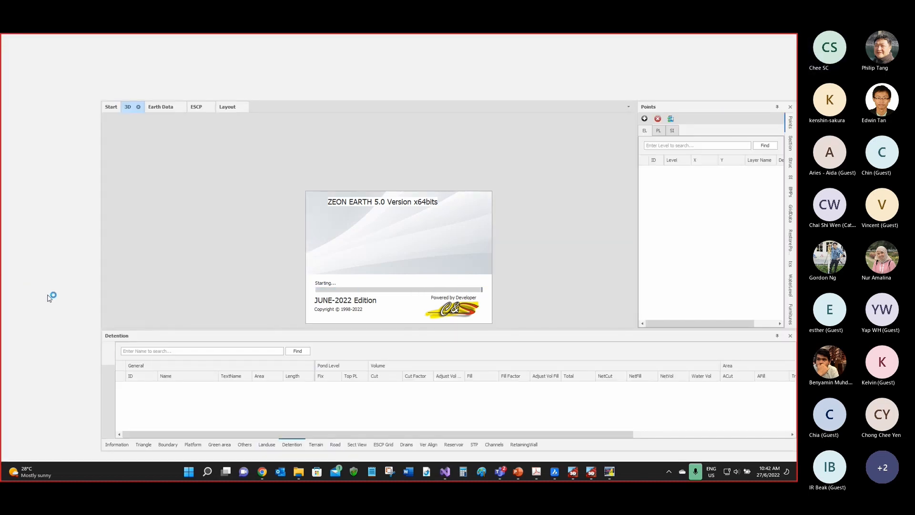
Step: Start ZeonEarth 5.0 and look through the Project and General settings in its setup, closing it without changes
left_click(446, 342)
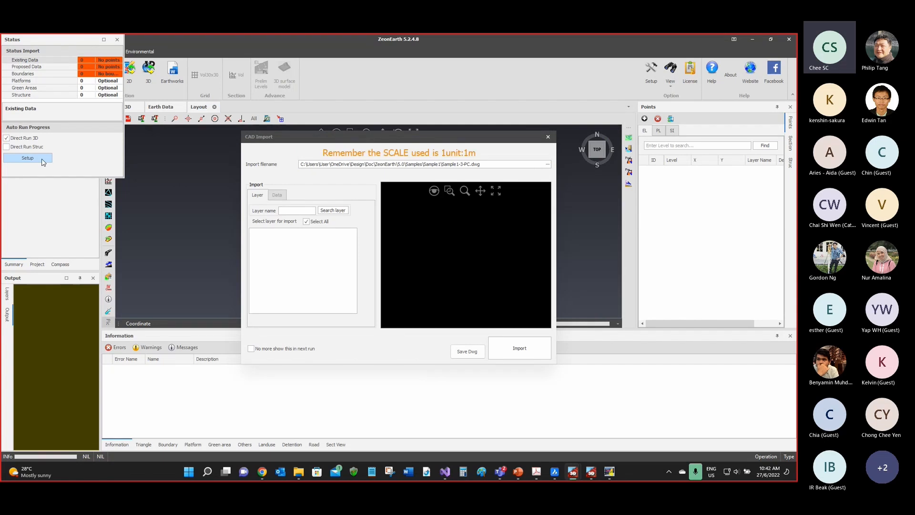
left_click(28, 159)
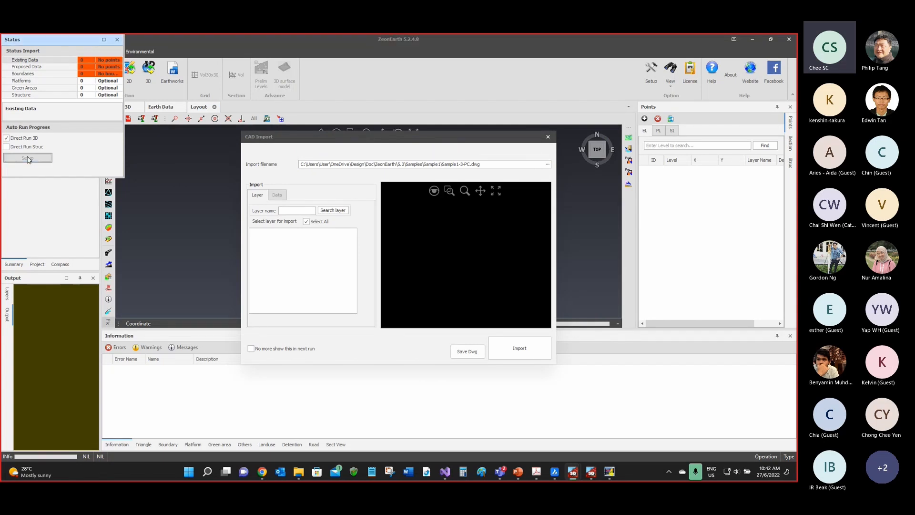
left_click(298, 116)
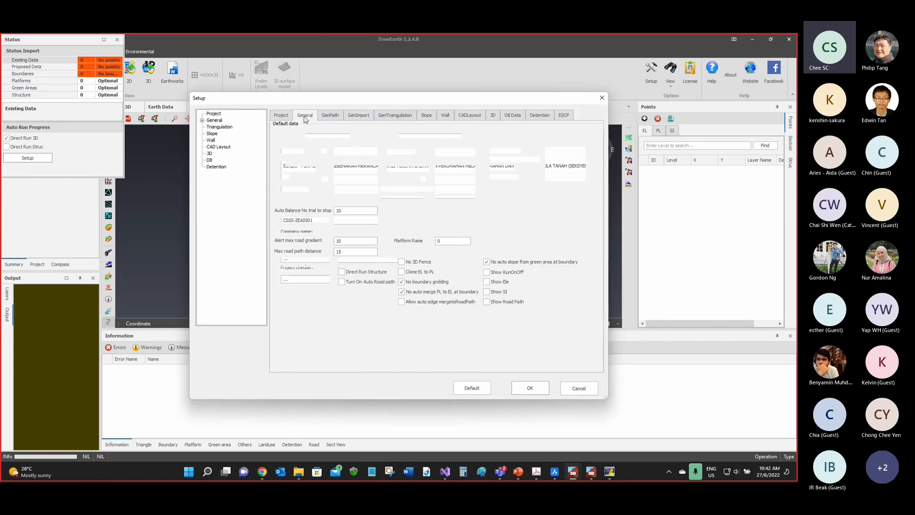
left_click(287, 118)
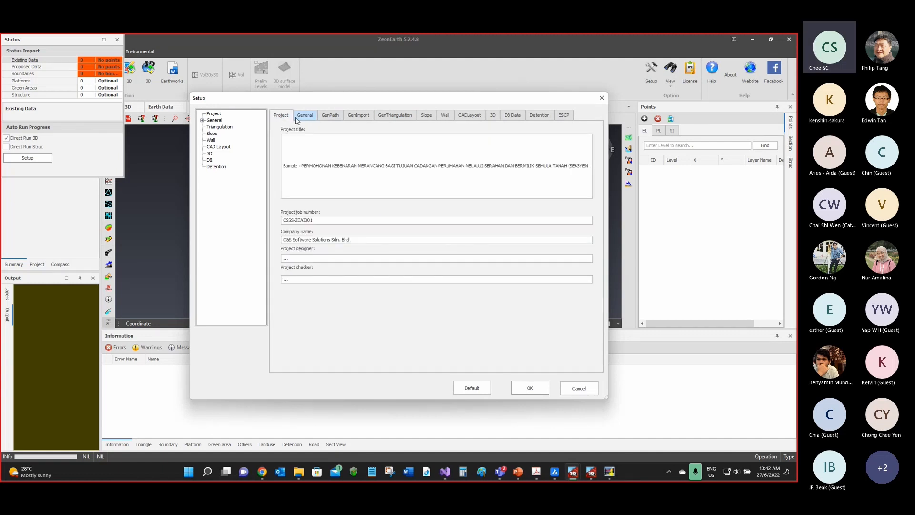
left_click(602, 97)
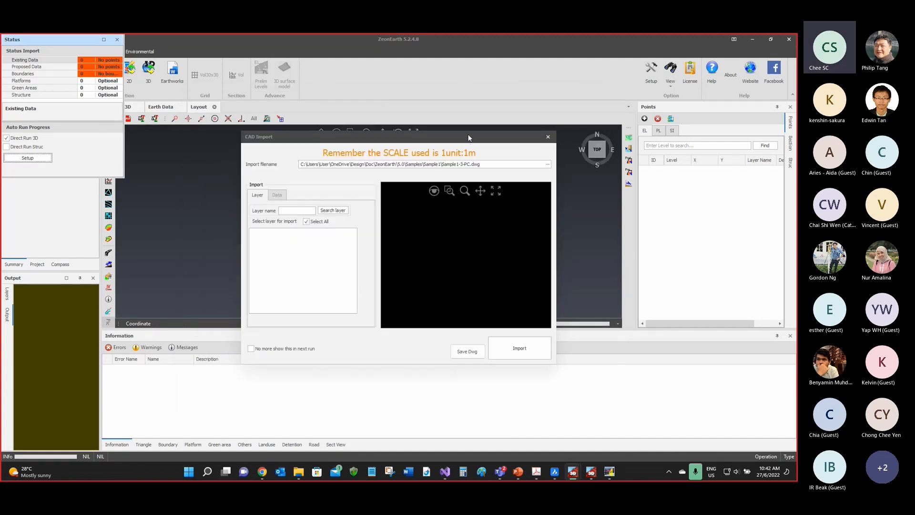
Step: Browse for a CAD import drawing in OneDrive, expanding the 2022 folder under Support
left_click(548, 165)
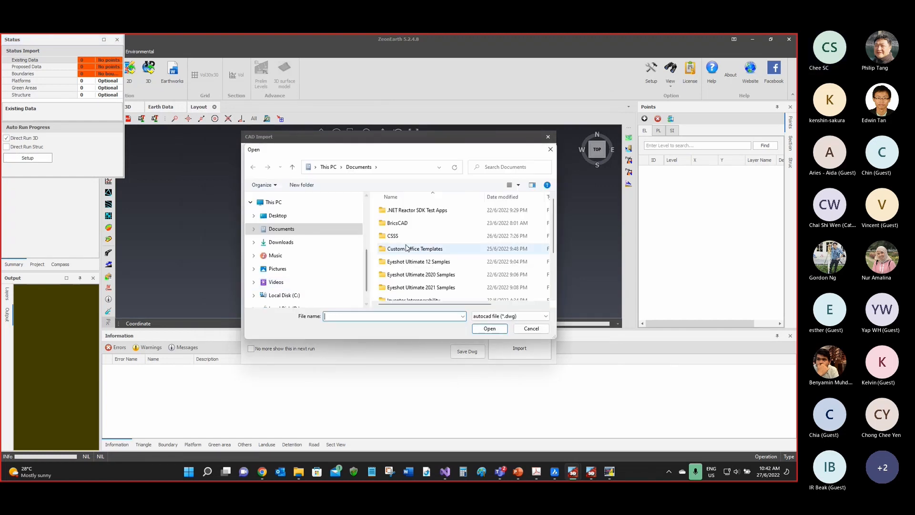
scroll(303, 286, "down", 2)
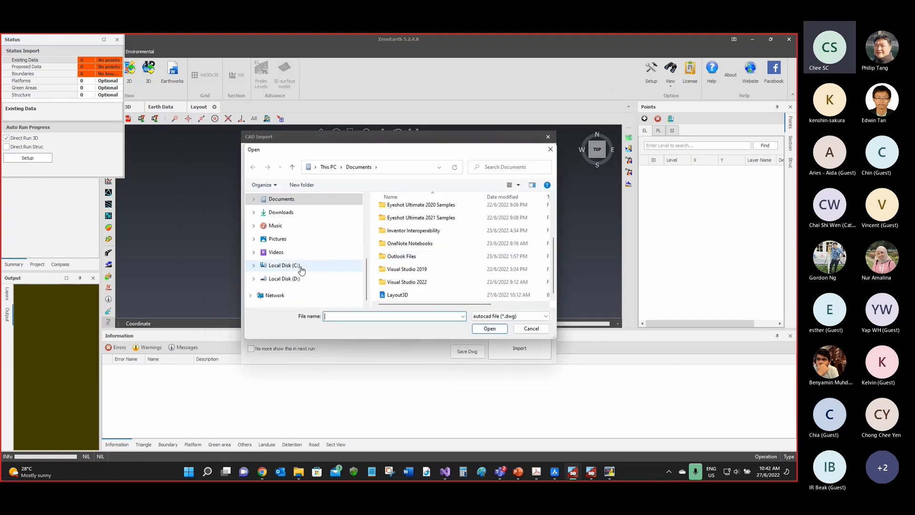
scroll(301, 269, "up", 3)
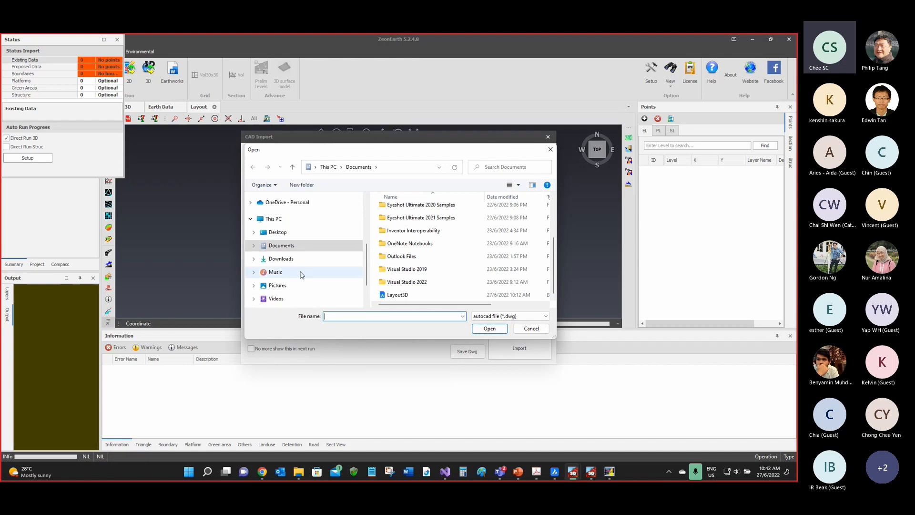
left_click(251, 203)
scroll(254, 214, "down", 3)
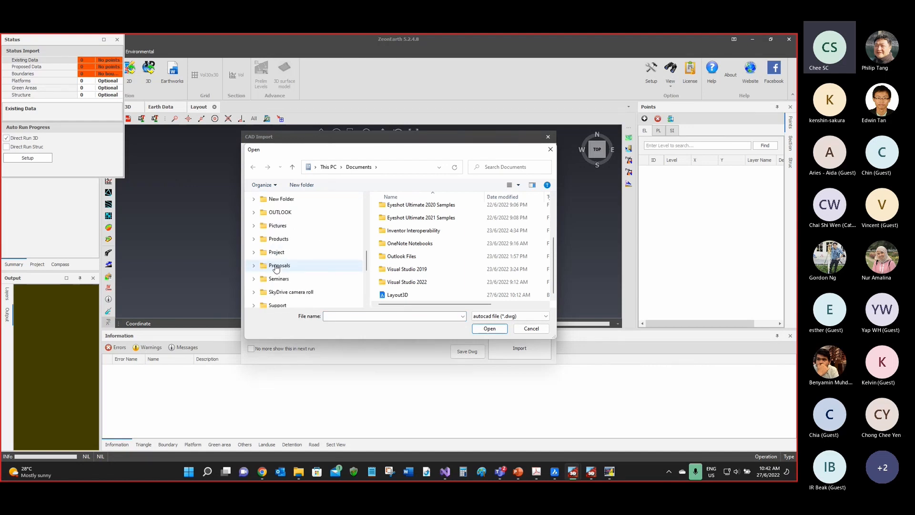
left_click(254, 214)
scroll(267, 248, "down", 3)
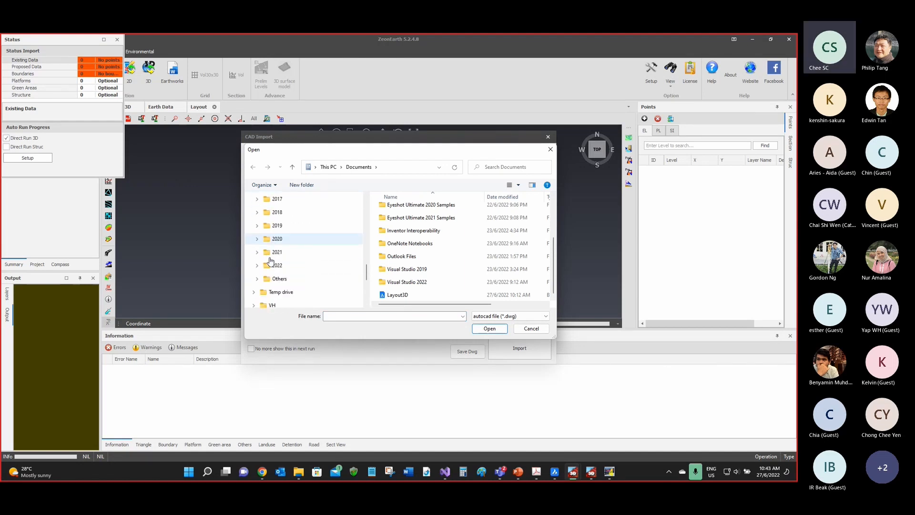
left_click(257, 224)
Step: Choose Test1.dwg from the 450622 project folder and import it with all layers selected
scroll(281, 276, "down", 10)
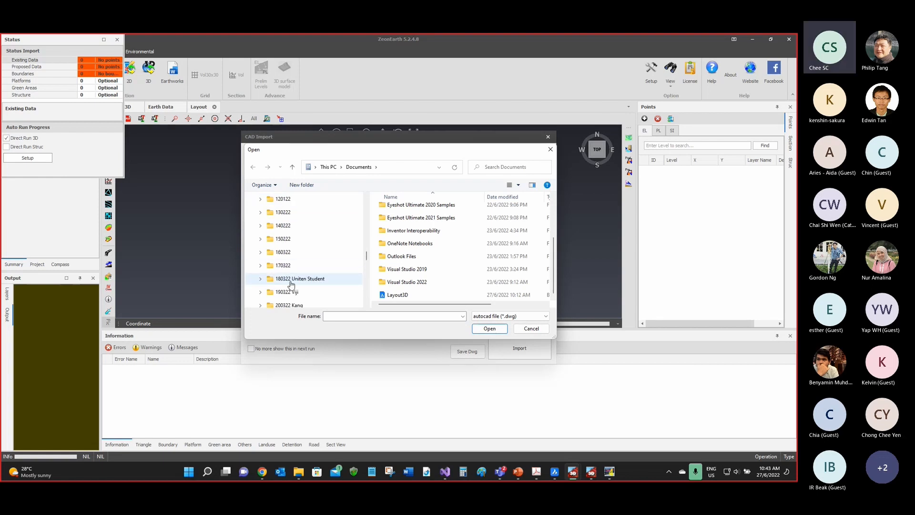
scroll(305, 288, "down", 5)
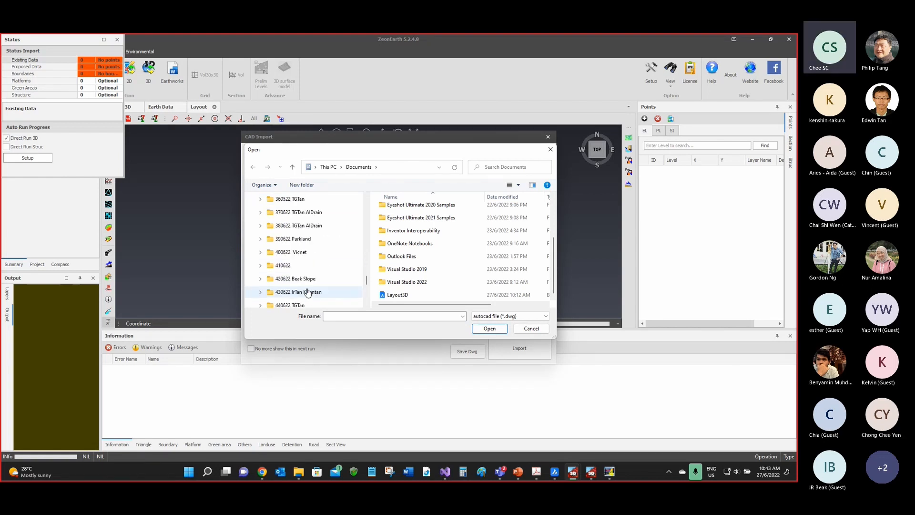
left_click(309, 269)
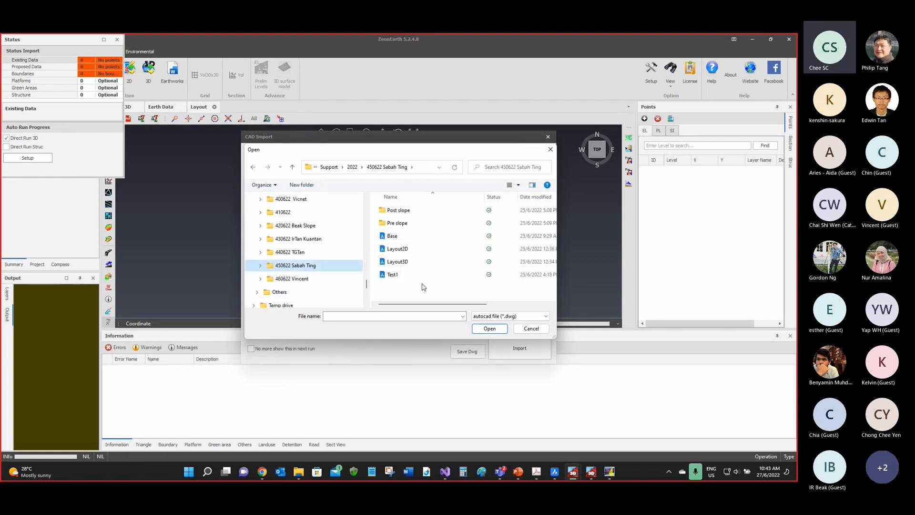
left_click(392, 274)
left_click(489, 328)
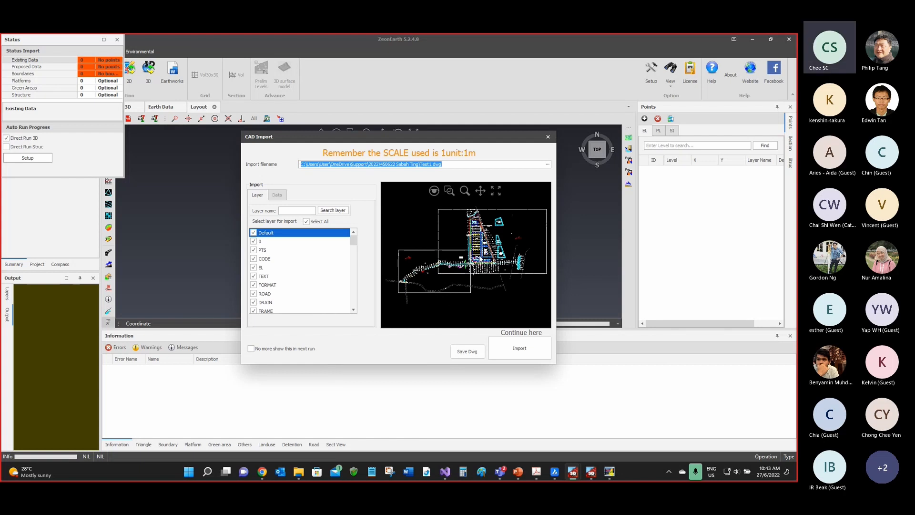
left_click(512, 344)
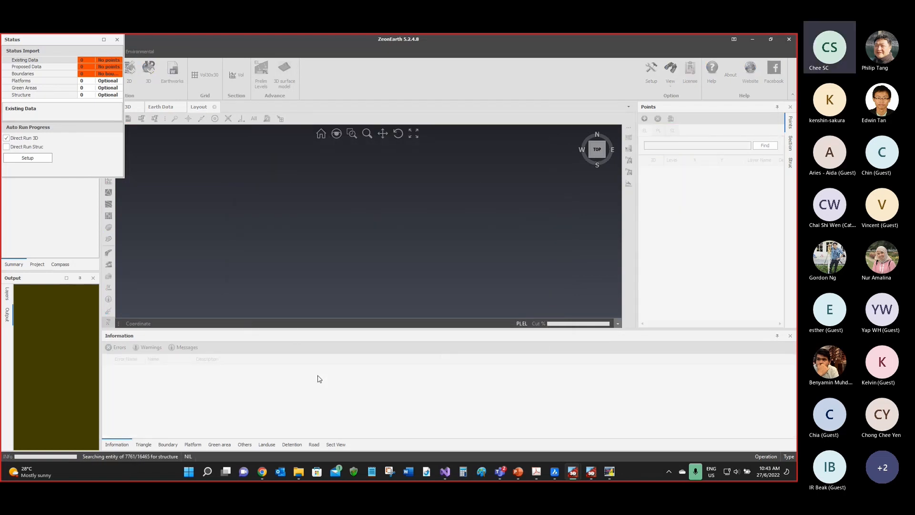
Step: Check that layer EL is assigned to EL and layer PL to PL, and enable Auto road path in the import settings
scroll(316, 233, "down", 1)
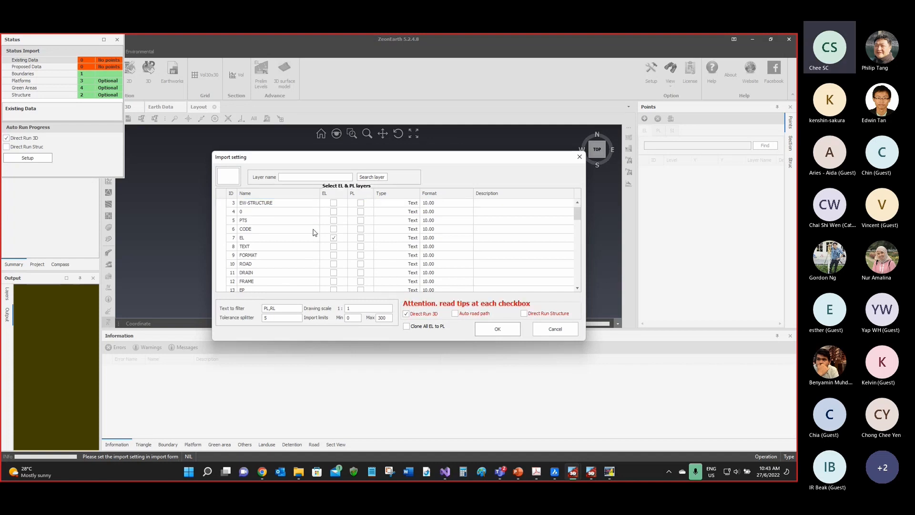
left_click(333, 237)
mouse_move(576, 215)
left_mouse_down()
mouse_move(576, 226)
mouse_move(569, 202)
left_mouse_up()
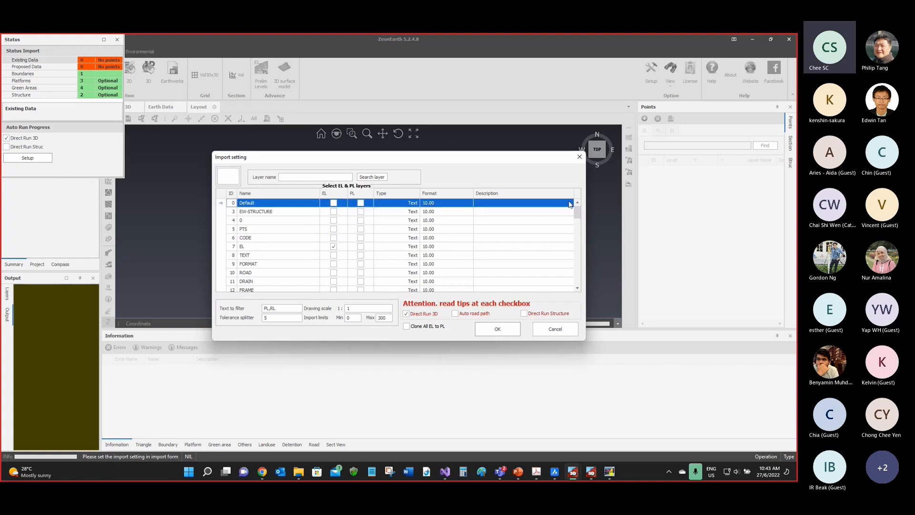
left_click(263, 247)
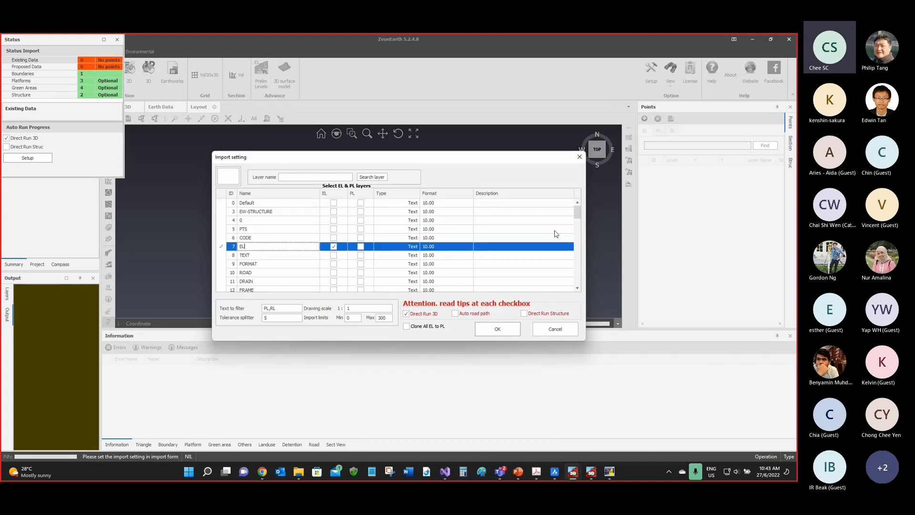
left_click_drag(577, 215, 577, 277)
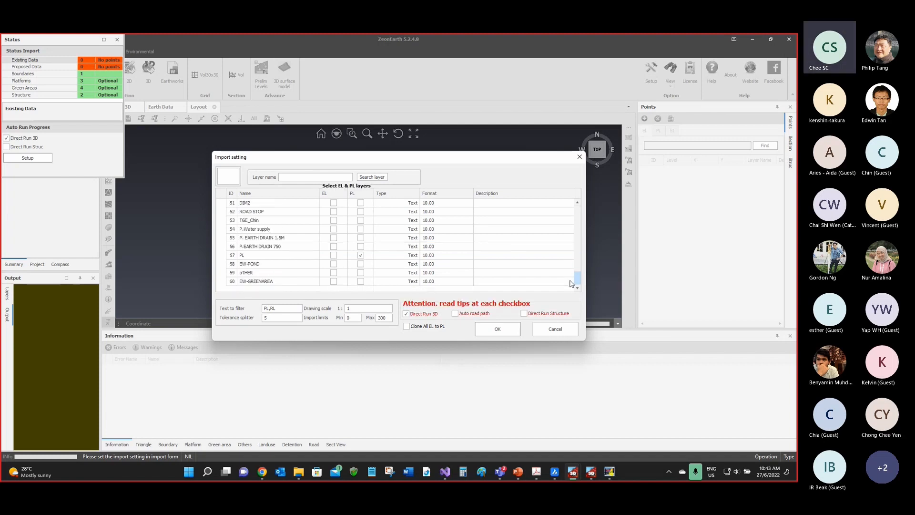
left_click(361, 255)
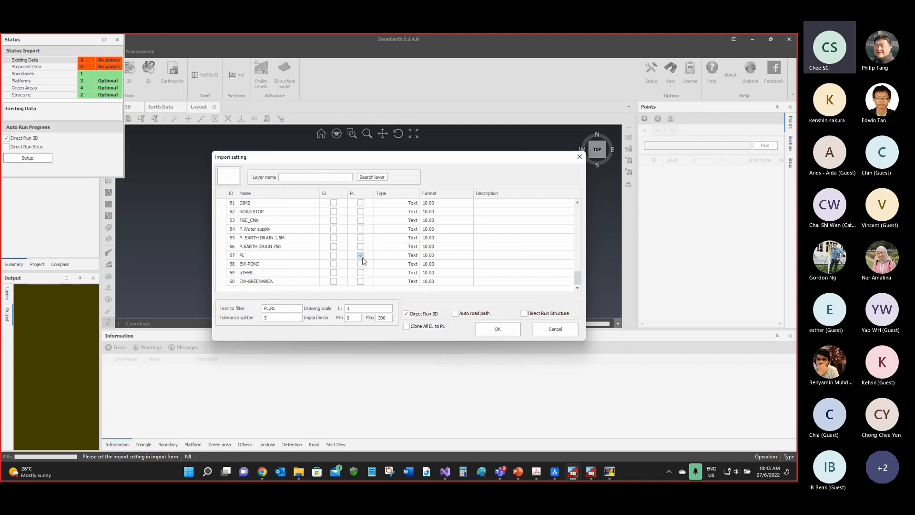
left_click(259, 256)
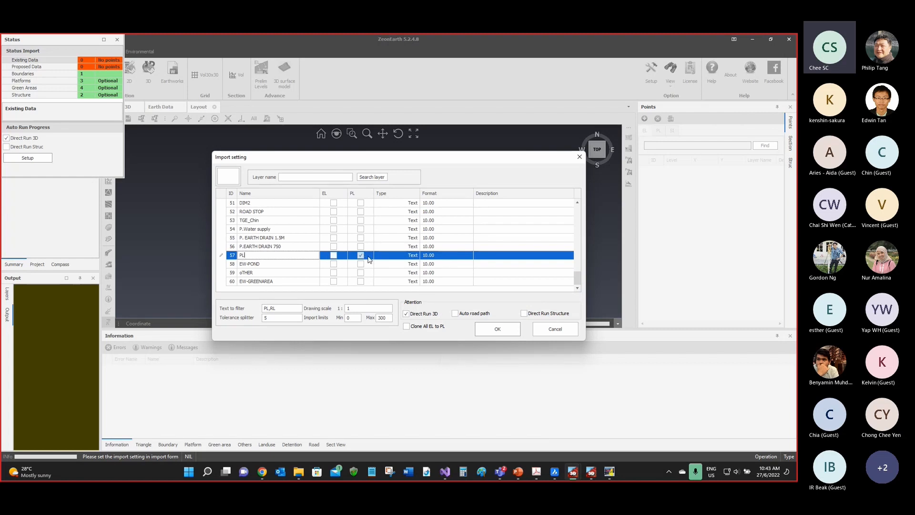
left_click(456, 314)
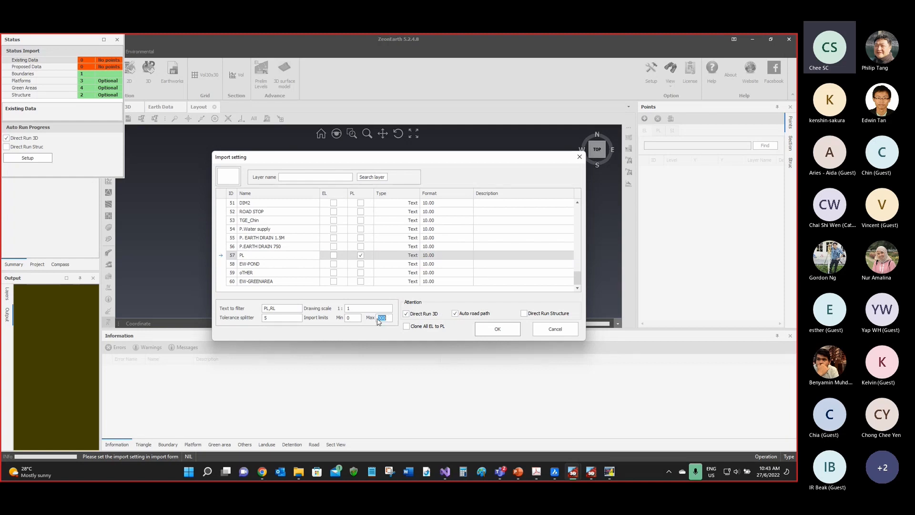
left_click(355, 307)
Step: Cancel the import settings and close this ZeonEarth session without saving its data
left_click(540, 337)
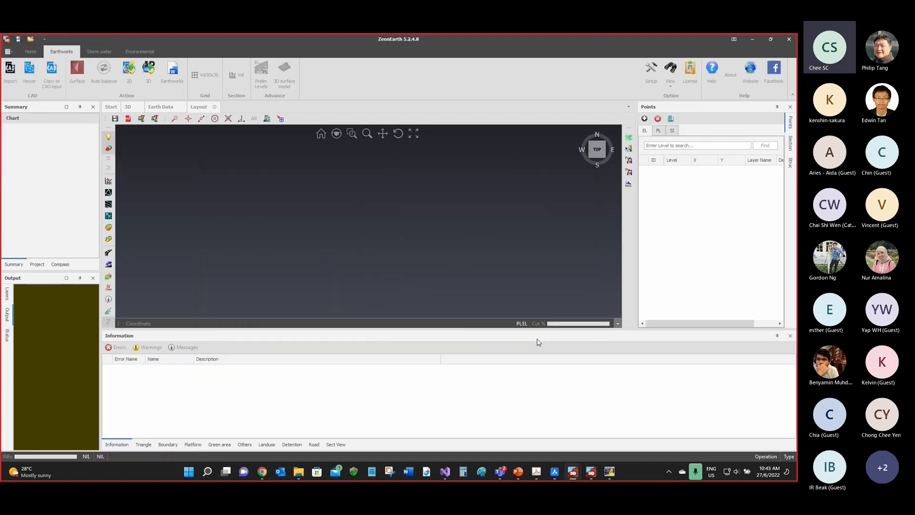
left_click(784, 42)
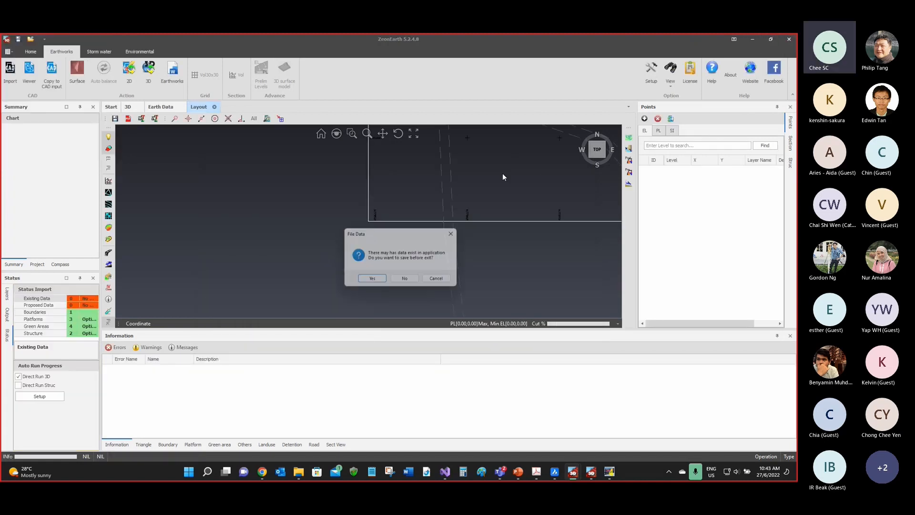
left_click(410, 281)
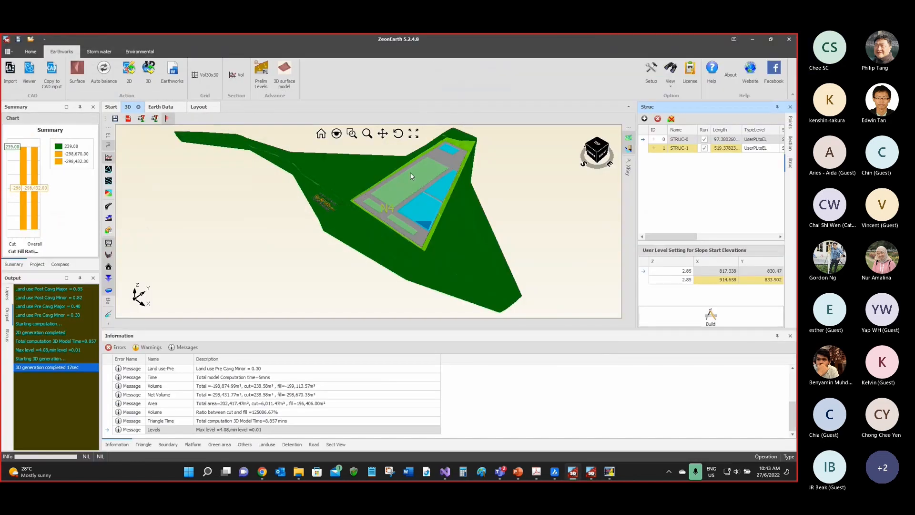
Step: Inspect the ponds and the strip between them up close in the computed 3D earthworks model
left_click(398, 133)
left_click_drag(392, 183, 413, 201)
scroll(414, 200, "up", 10)
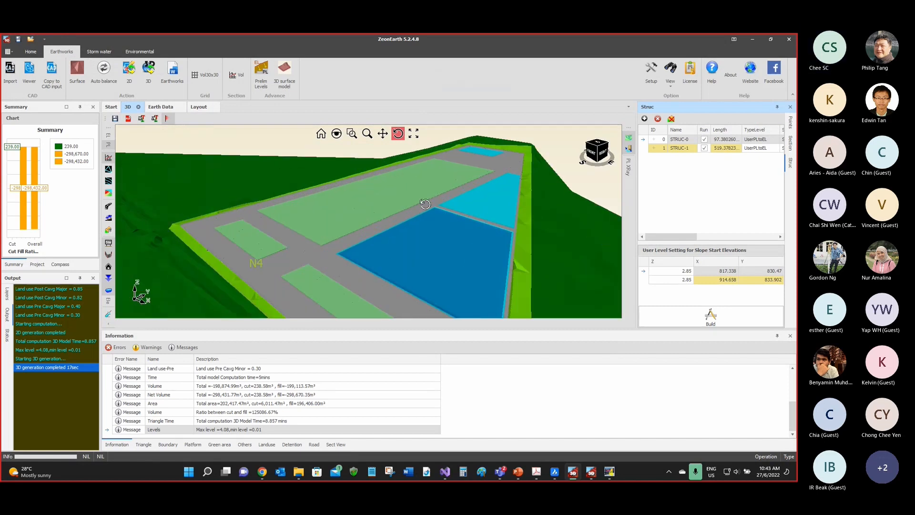
scroll(425, 205, "up", 8)
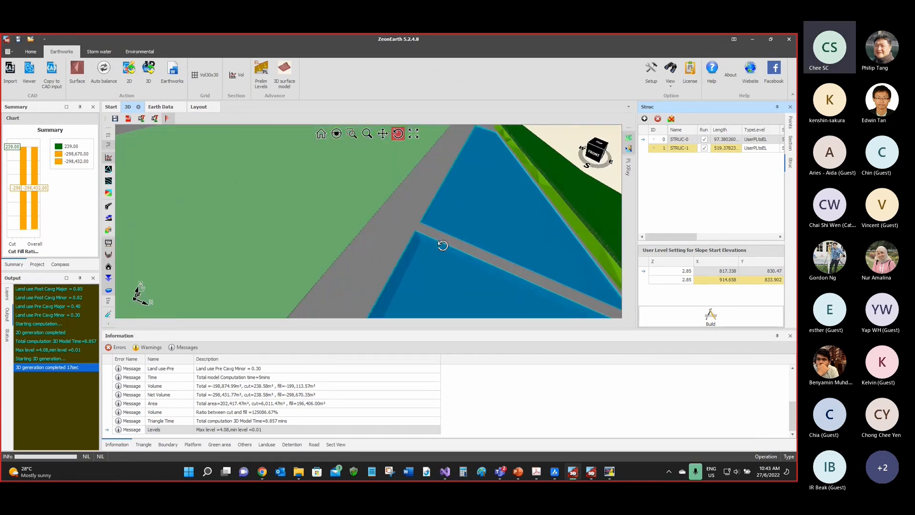
left_click_drag(420, 253, 442, 238)
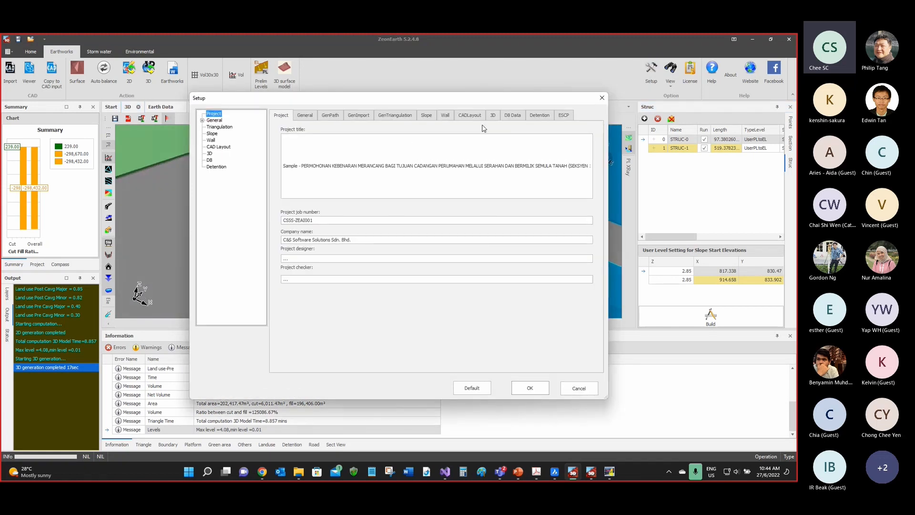
Step: Review the detention setup's dh, Scale Horizontal and Scale Vertical values, cancel the setup, and examine the pond edges in 3D
left_click(539, 116)
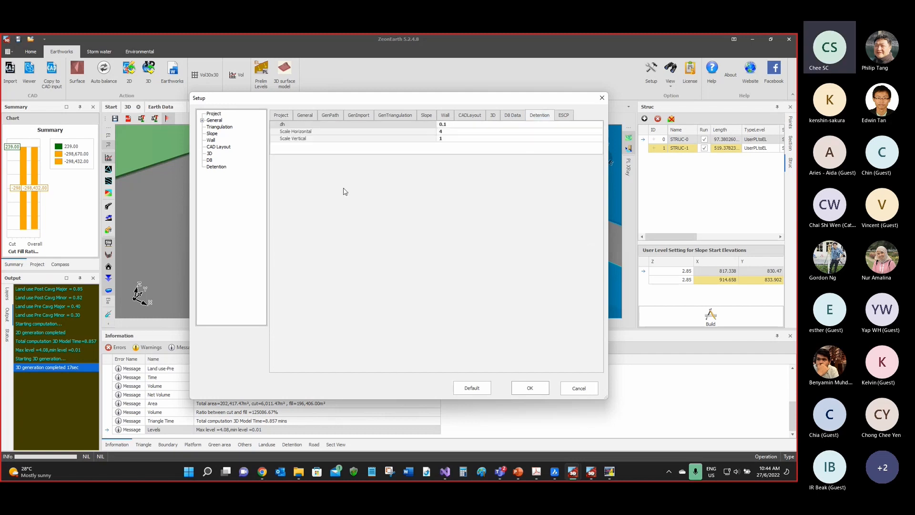
left_click(424, 128)
left_click(424, 139)
left_click(424, 131)
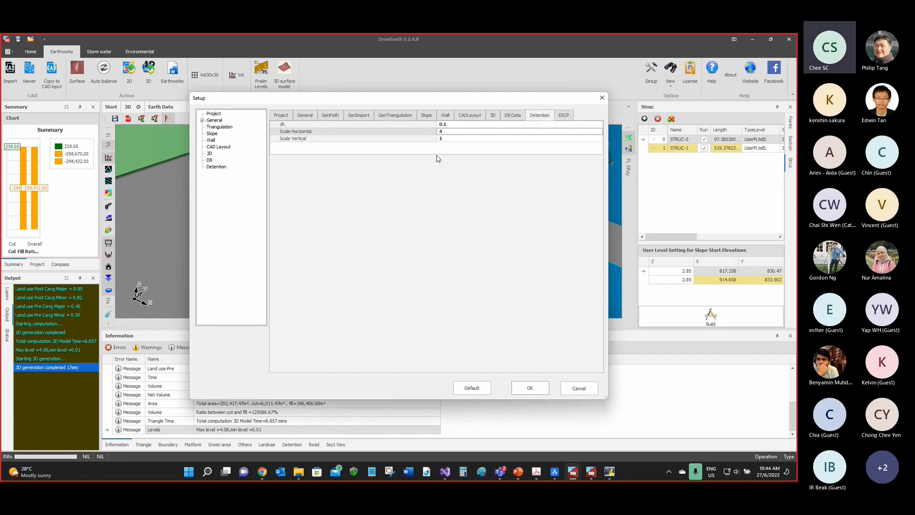
left_click(329, 126)
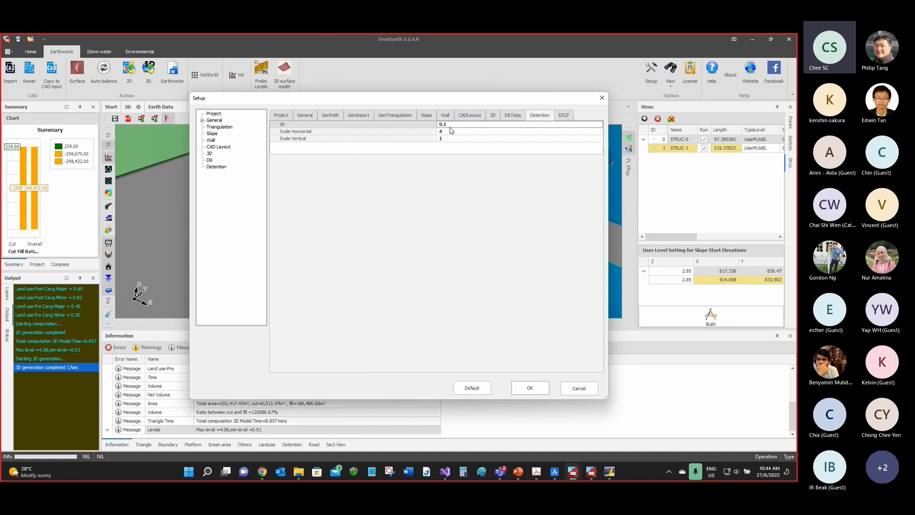
left_click(421, 130)
left_click(422, 139)
left_click(423, 132)
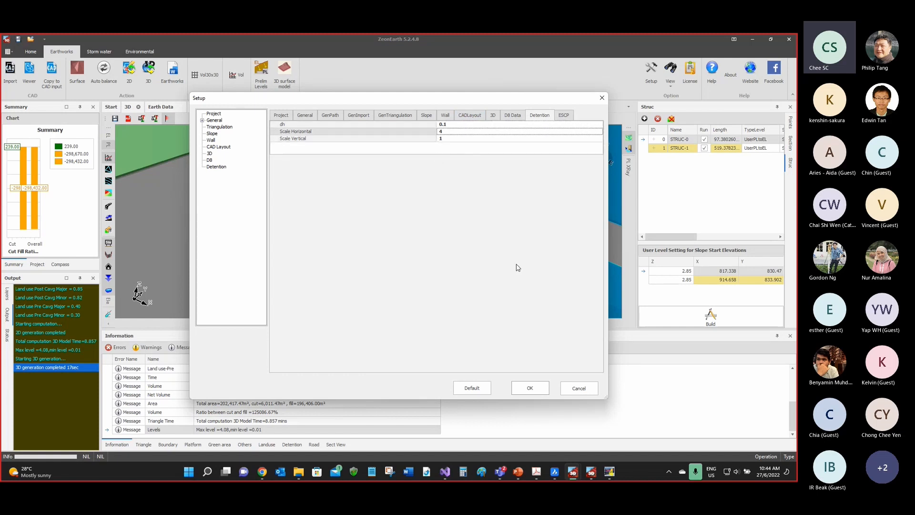
left_click(579, 387)
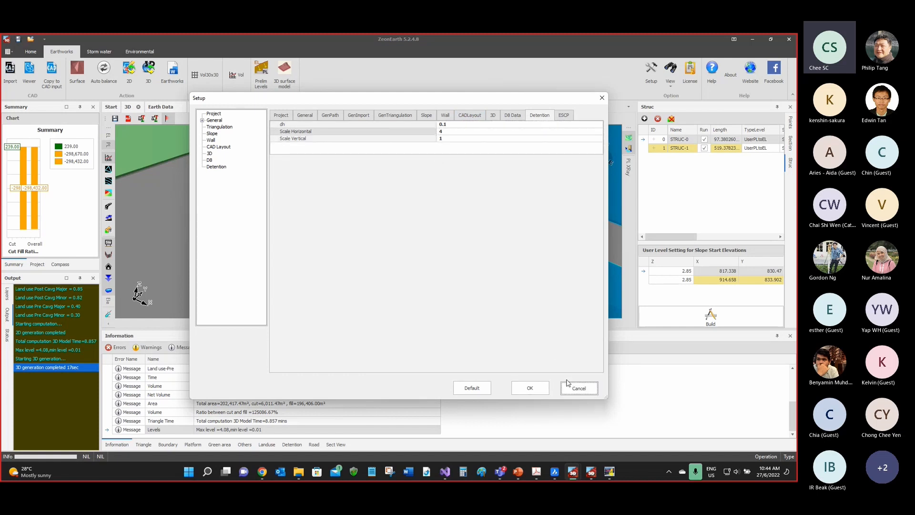
left_click(575, 387)
left_click_drag(530, 205, 437, 215)
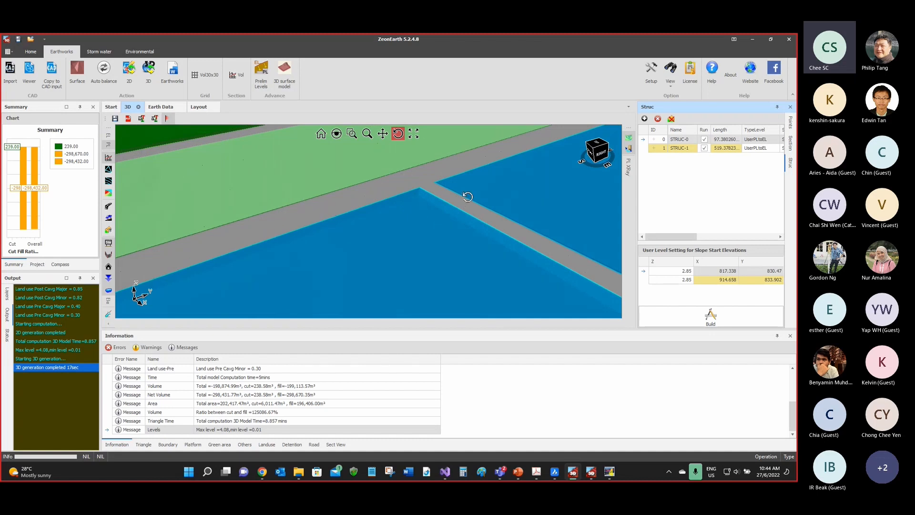
Step: List the detention ponds and select EWDetention-2, EWDetention-1 and EWDetention-0 in turn to locate them in the 3D model
left_click_drag(467, 196, 515, 208)
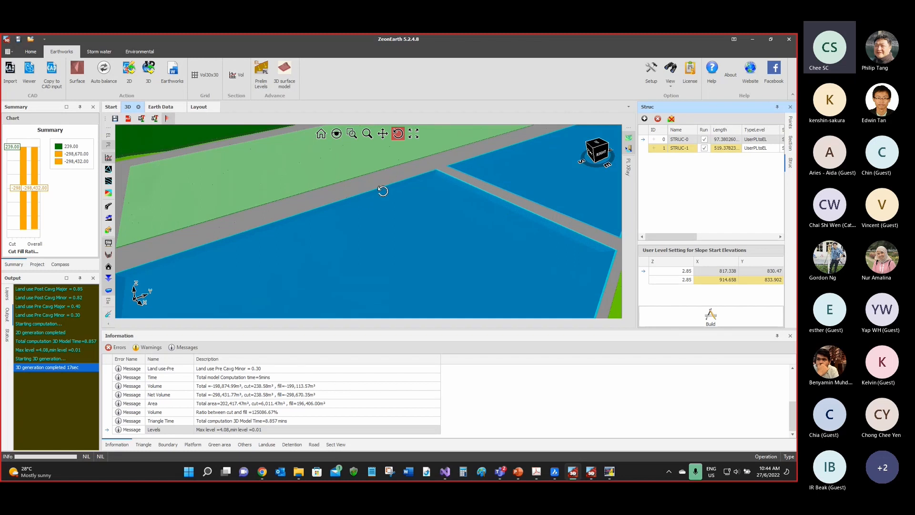
left_click_drag(383, 191, 335, 202)
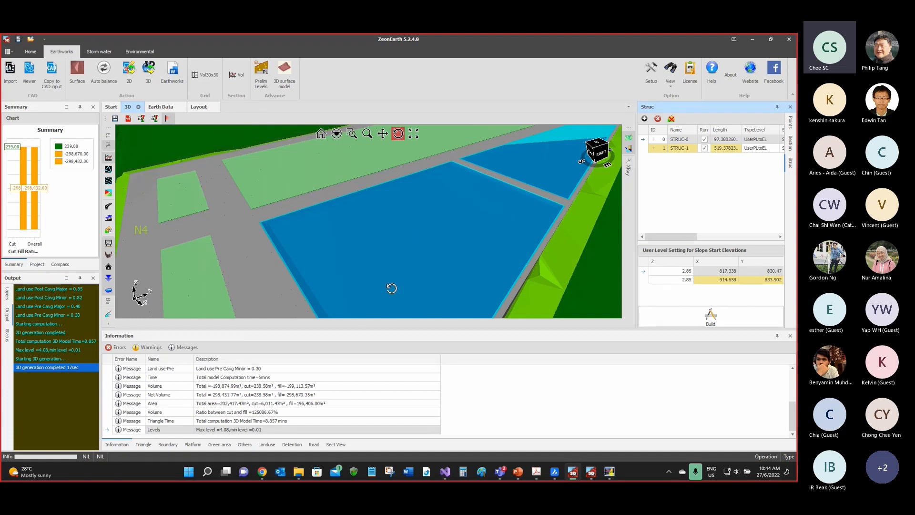
left_click(290, 445)
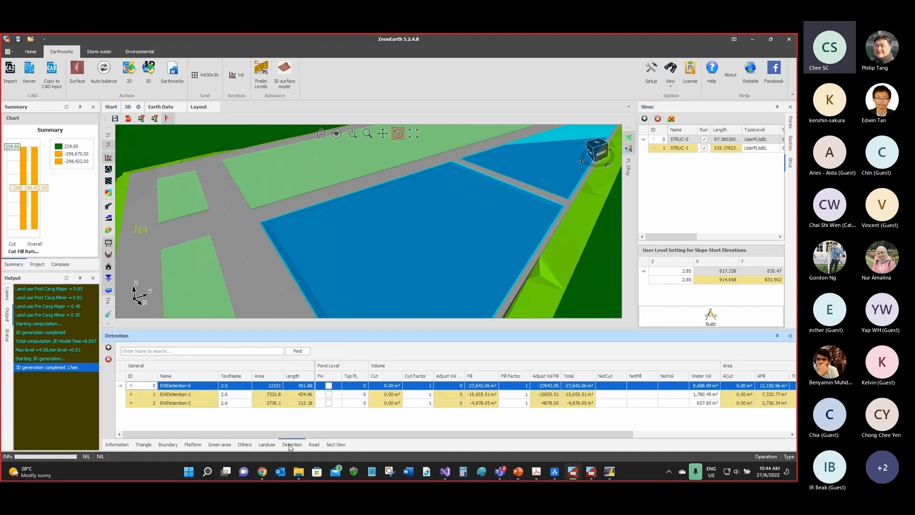
left_click(201, 402)
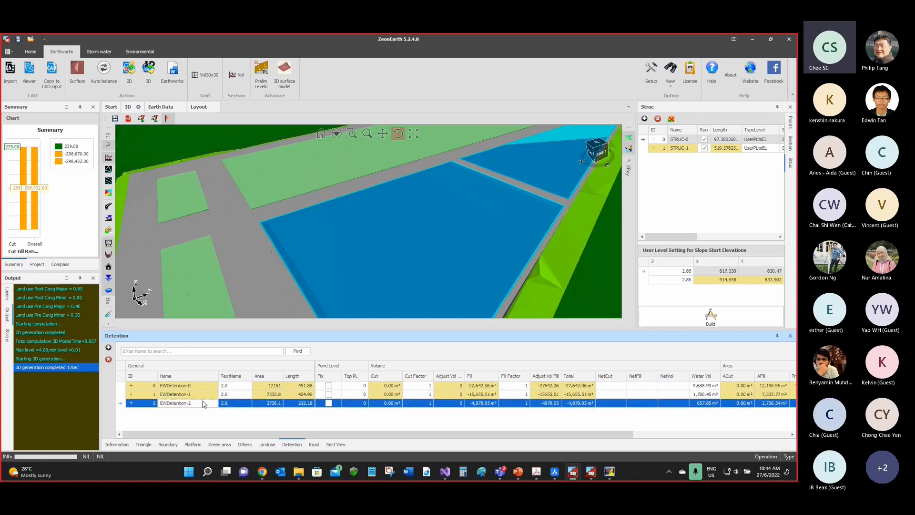
left_click(201, 394)
left_click(201, 387)
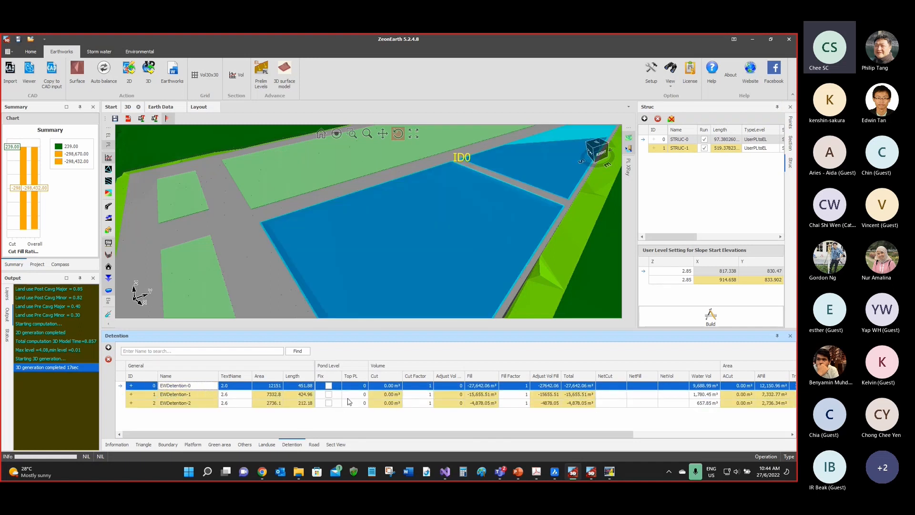
Step: Review the Top PL, Fix and Cut entries of the three detention ponds and check which pond is EWDetention-1
key("ctrl")
left_click(349, 389)
left_click(355, 396)
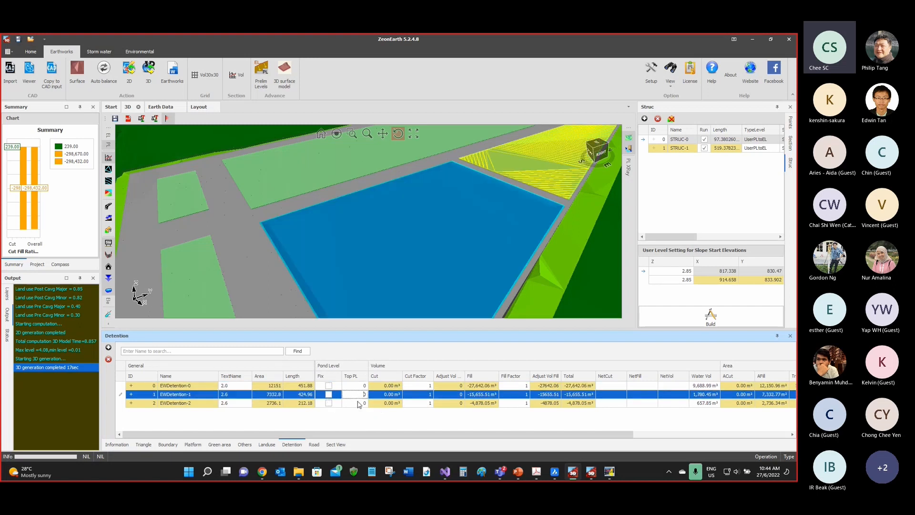
left_click(357, 401)
left_click(359, 396)
left_click(357, 389)
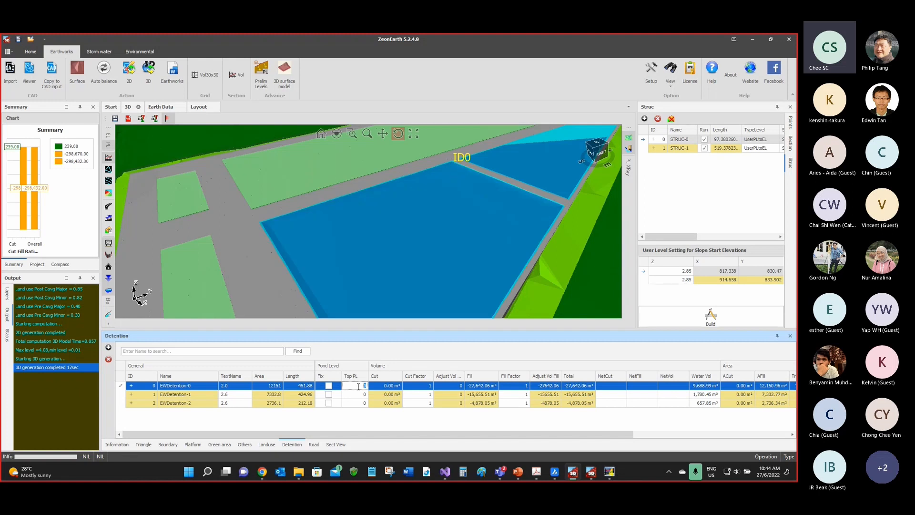
left_click(329, 386)
left_click(389, 394)
left_click(388, 402)
left_click(388, 394)
scroll(412, 268, "down", 2)
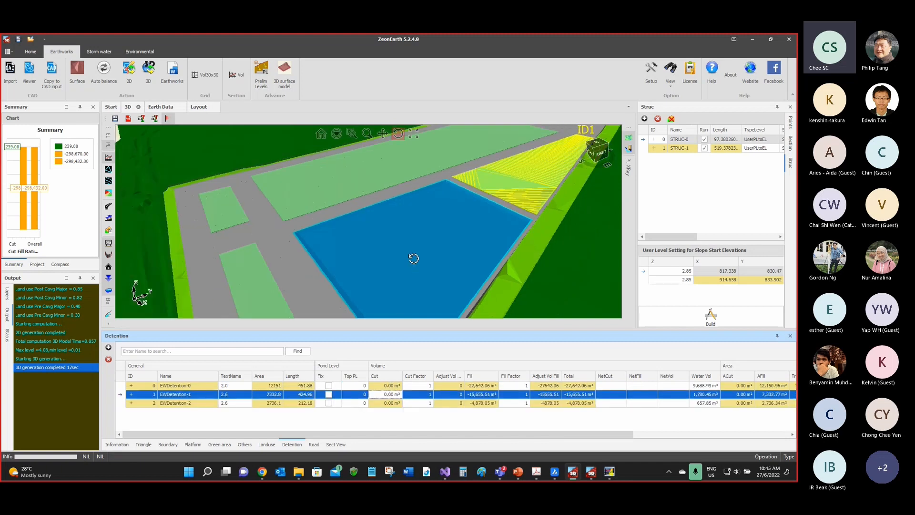
Step: Show the triangle mesh over the 3D model, examine it around the ponds and boundary slope, and hide it again
scroll(414, 258, "down", 4)
left_click_drag(444, 251, 341, 204)
scroll(305, 197, "down", 2)
scroll(290, 181, "up", 2)
scroll(327, 205, "down", 2)
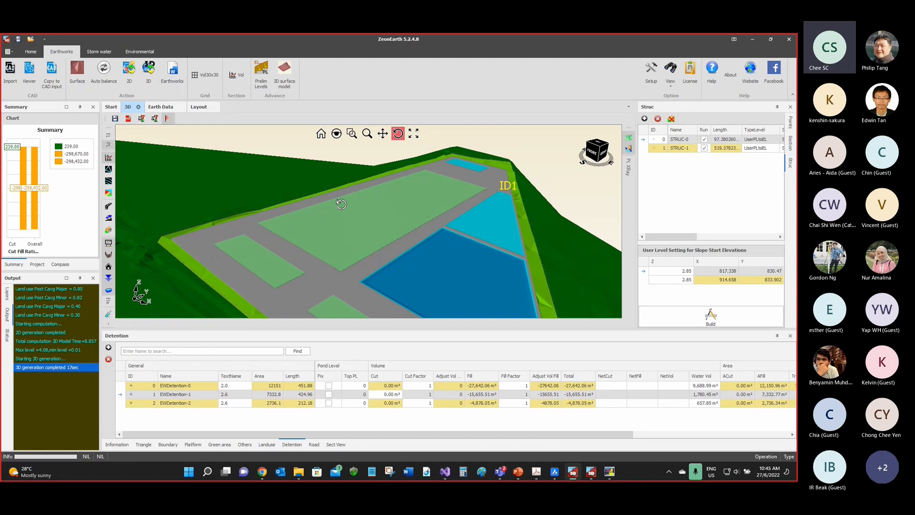
left_click(108, 171)
scroll(322, 239, "up", 4)
left_click_drag(286, 200, 101, 229)
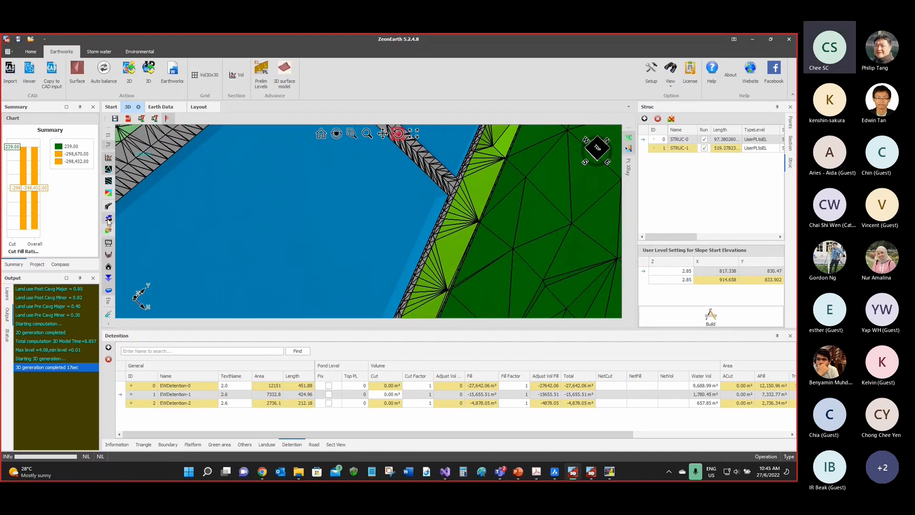
left_click_drag(201, 219, 372, 257)
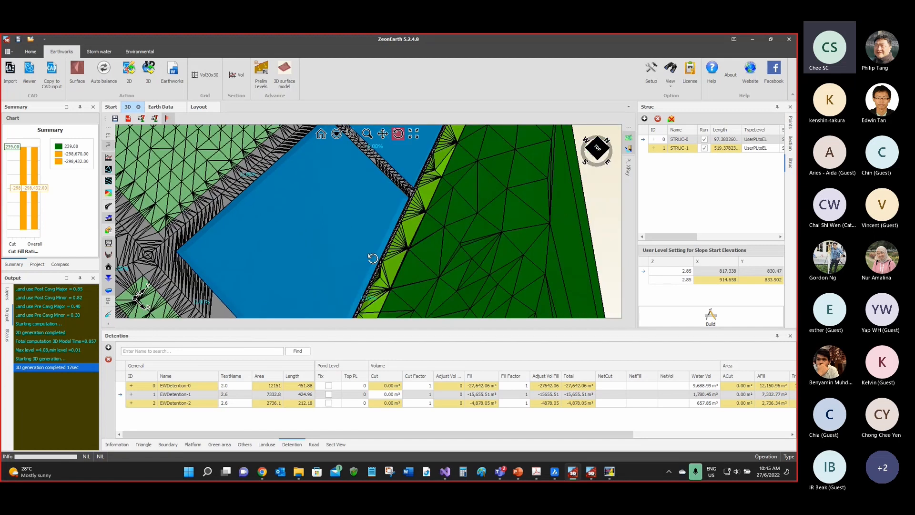
left_click_drag(365, 209, 162, 197)
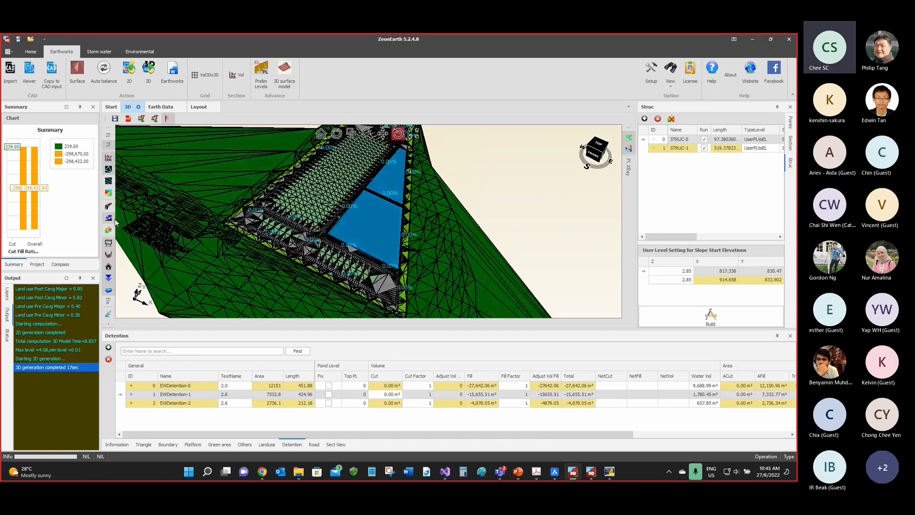
left_click_drag(325, 215, 318, 218)
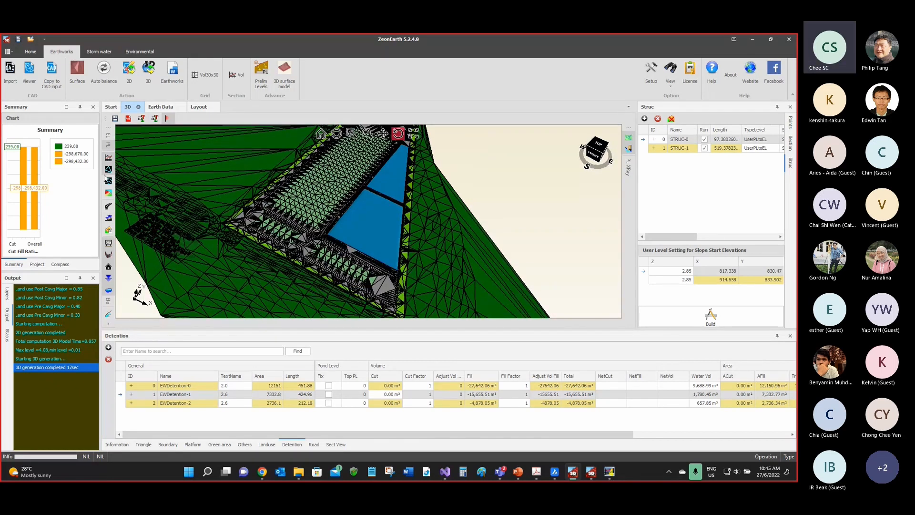
left_click(109, 170)
scroll(302, 180, "up", 3)
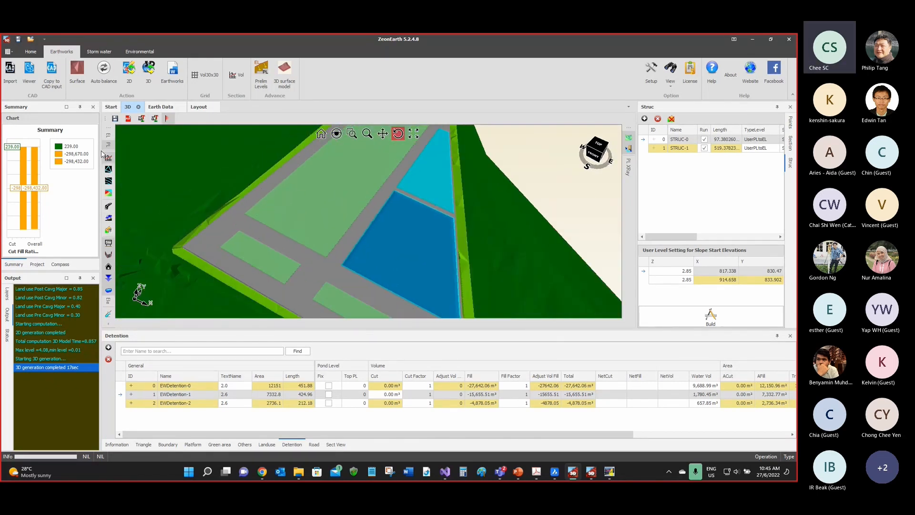
scroll(252, 197, "down", 3)
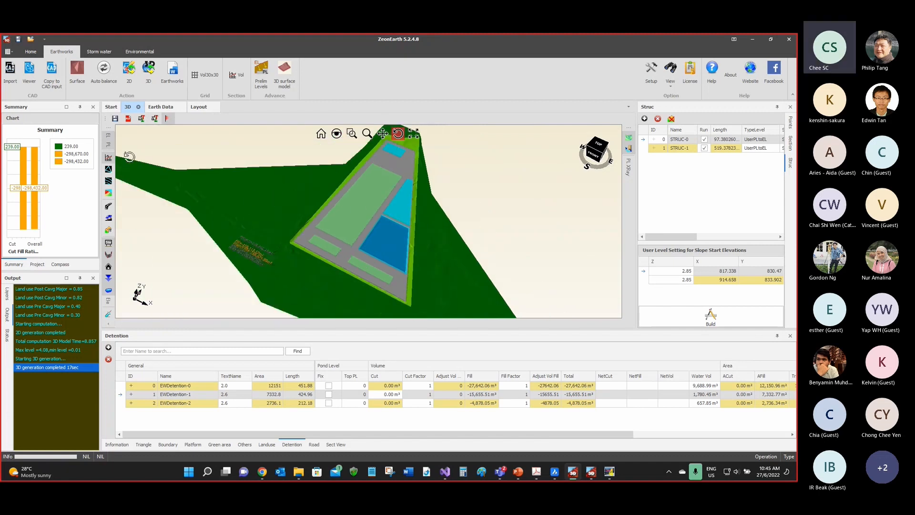
Step: View the existing ground surface with the pond water hidden, and return to the proposed platform surface
left_click(109, 146)
left_click_drag(356, 233, 340, 217)
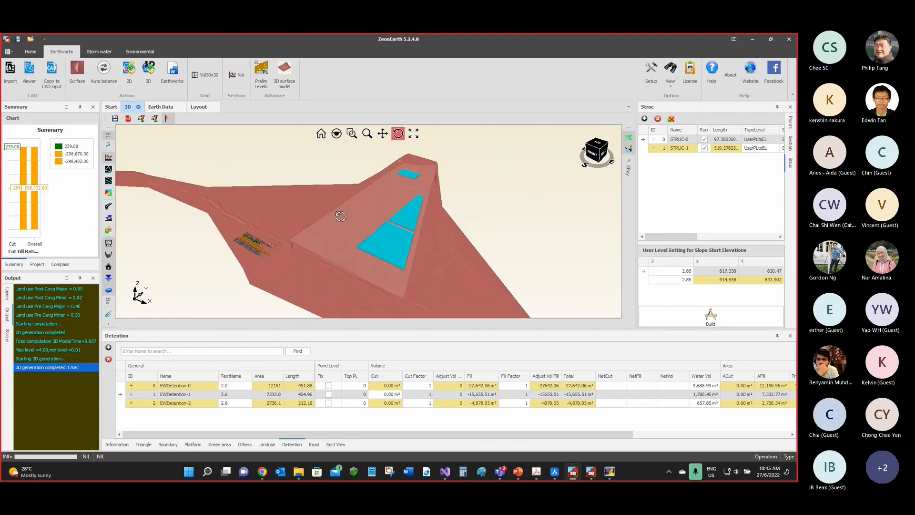
left_click(109, 291)
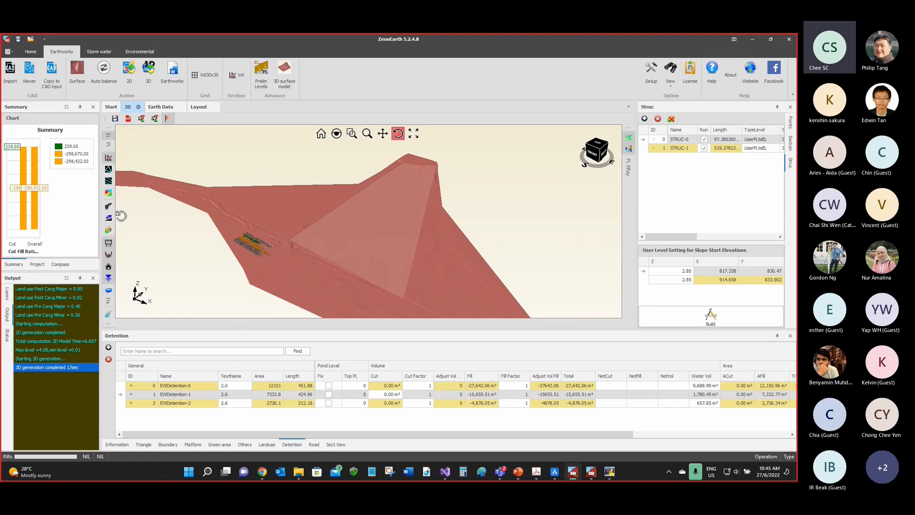
left_click(109, 143)
left_click(107, 145)
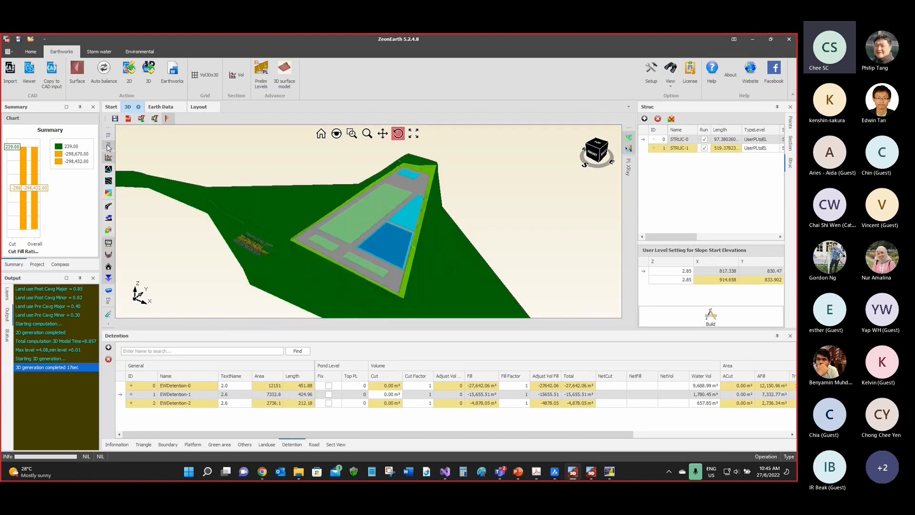
mouse_move(360, 223)
left_mouse_down()
mouse_move(352, 227)
mouse_move(356, 204)
left_mouse_up()
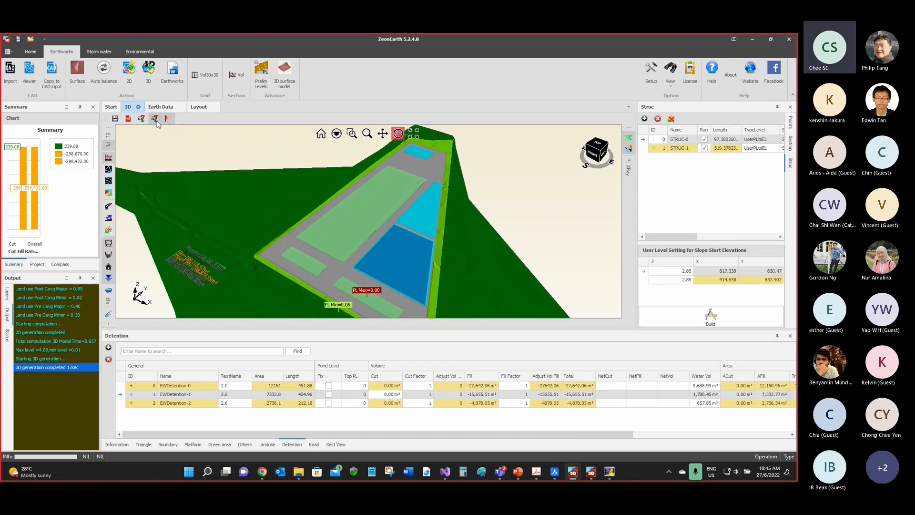
Step: Hide the maximum and minimum platform level markers and look over the whole site in 3D
left_click(142, 119)
left_click(143, 120)
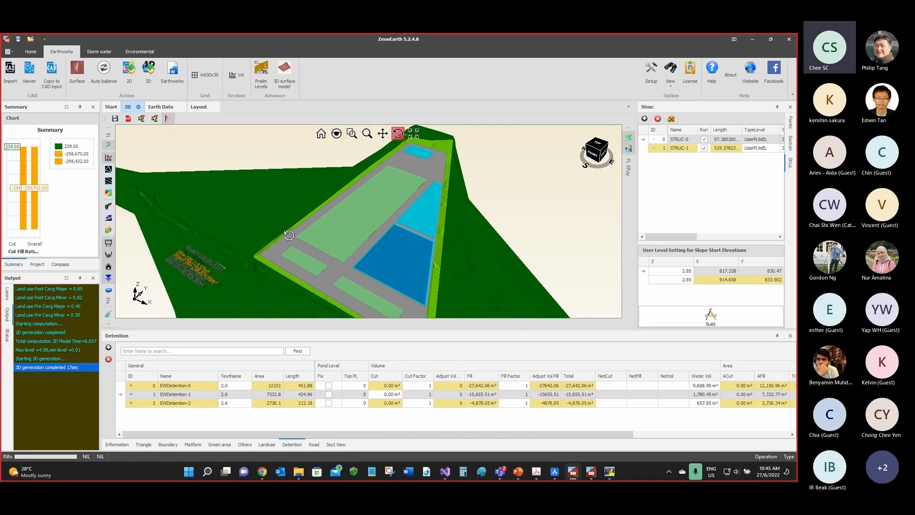
scroll(330, 234, "down", 2)
scroll(374, 252, "down", 2)
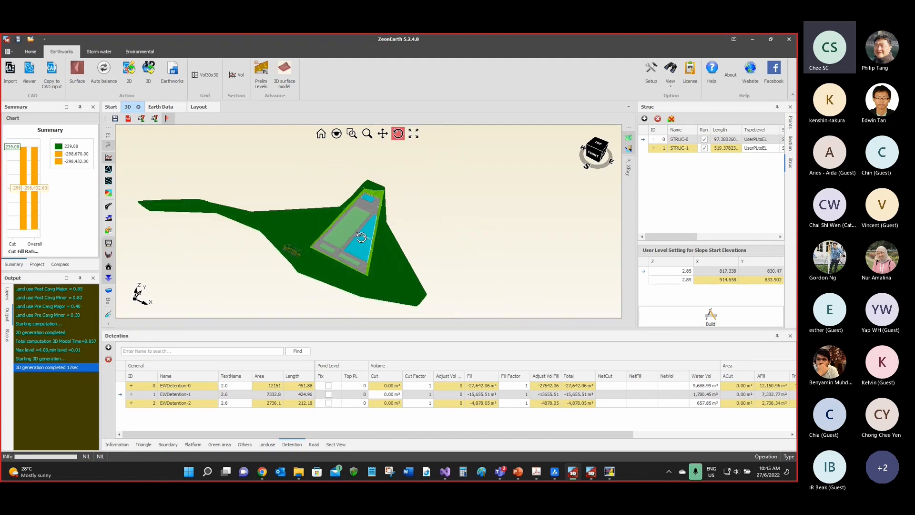
scroll(356, 260, "up", 4)
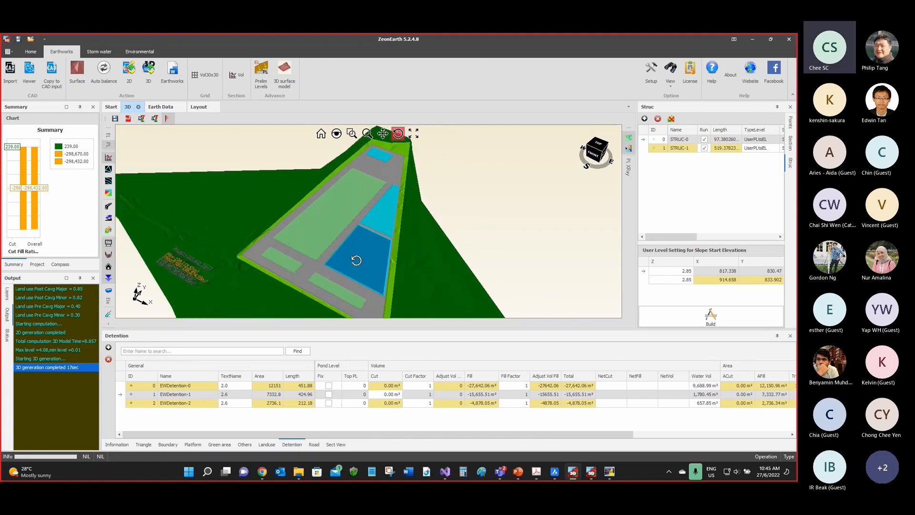
left_click_drag(356, 260, 327, 253)
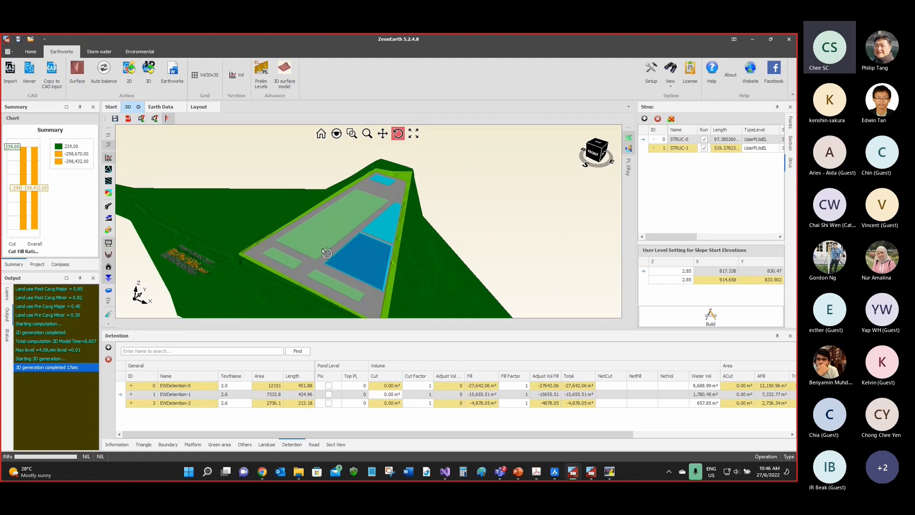
Step: Look over the site plan in the 2D layout, including the platform, the detached sediment ponds and the surrounding survey
left_click(198, 108)
scroll(365, 230, "down", 2)
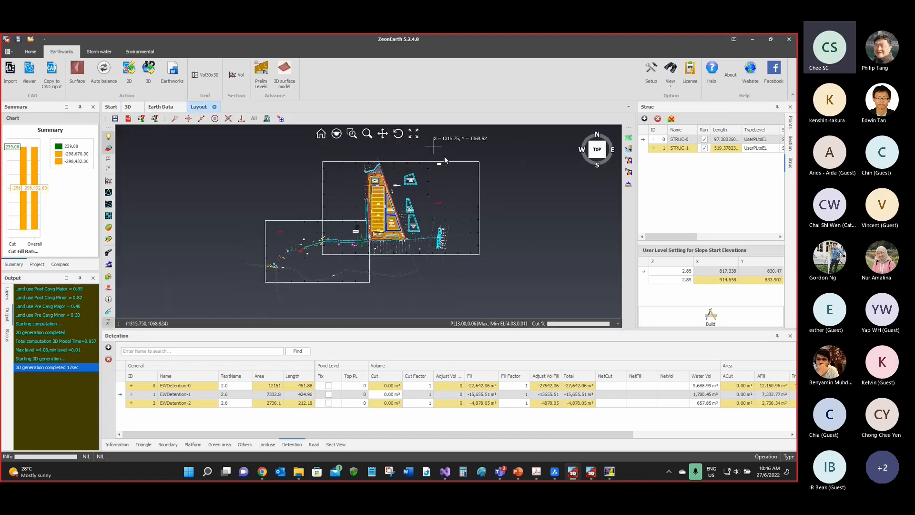
scroll(444, 159, "up", 6)
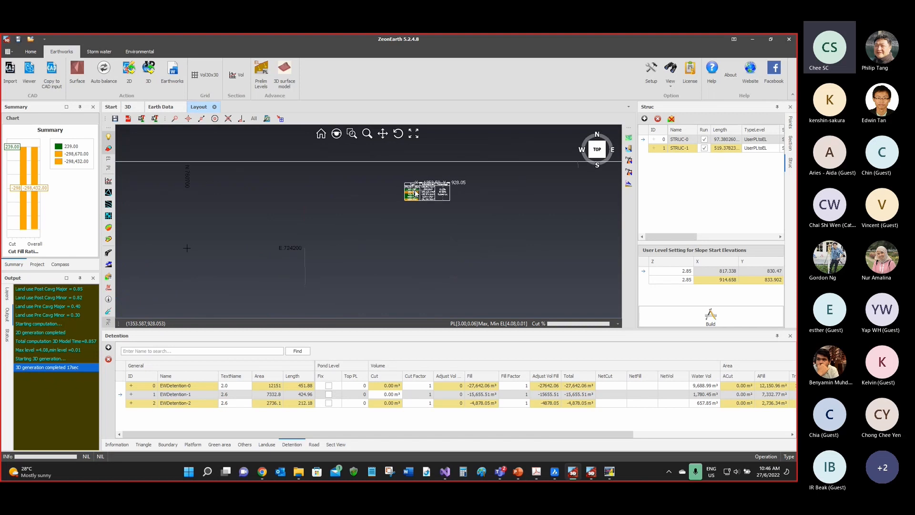
scroll(416, 193, "up", 2)
scroll(488, 181, "down", 5)
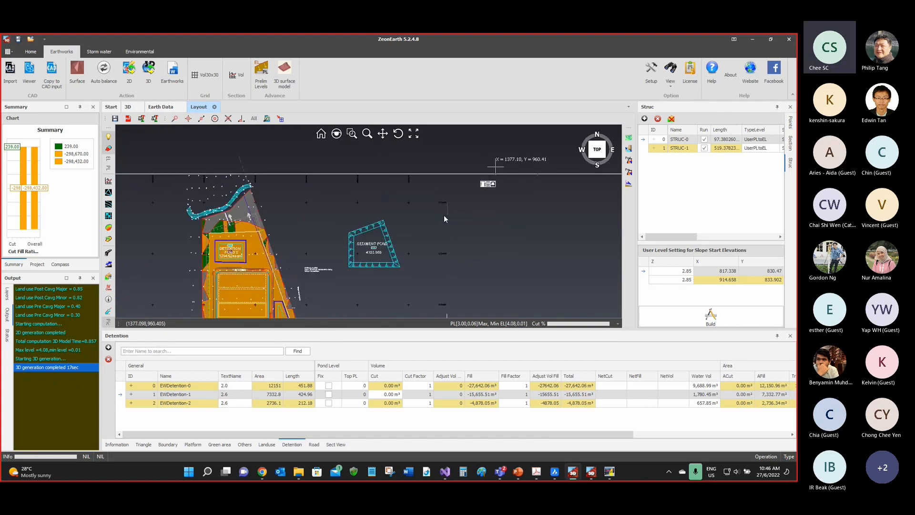
scroll(444, 218, "down", 4)
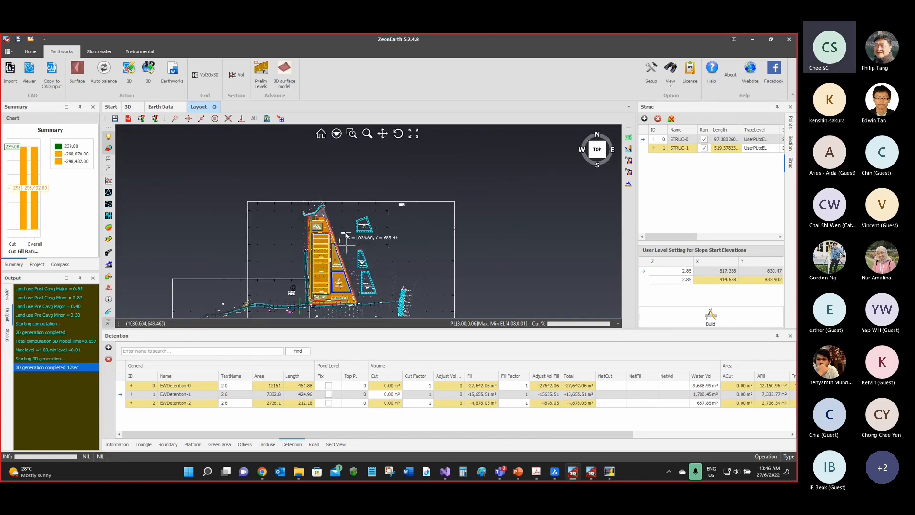
scroll(336, 288, "up", 4)
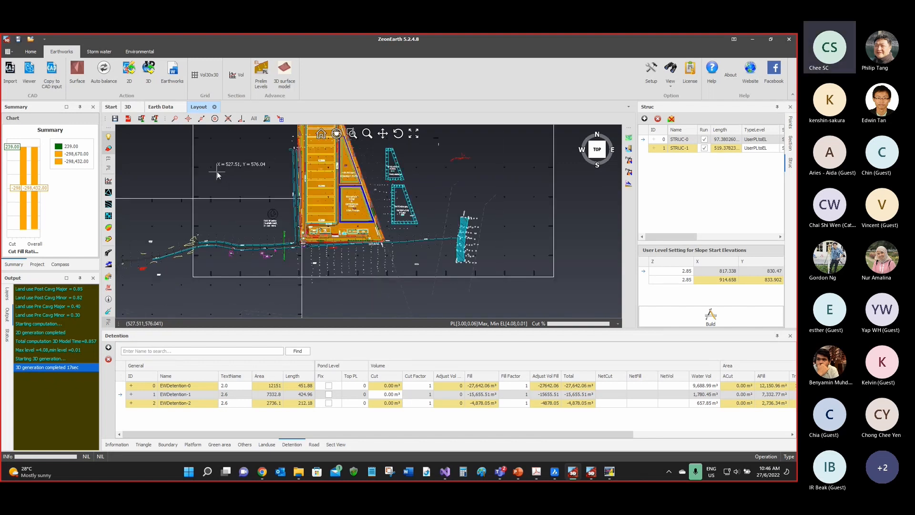
Step: Show the 3D model in plan view from the top and capture a rectangular screen snip of the site
left_click(128, 107)
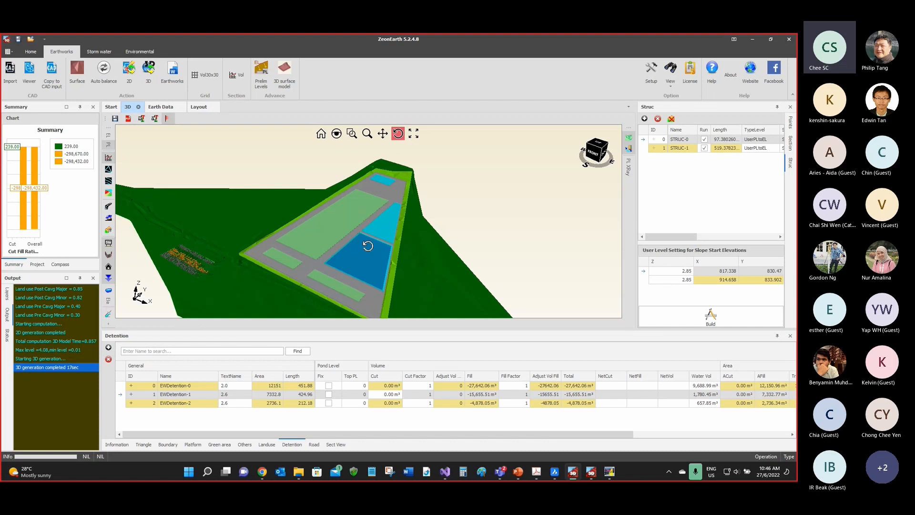
scroll(383, 253, "up", 2)
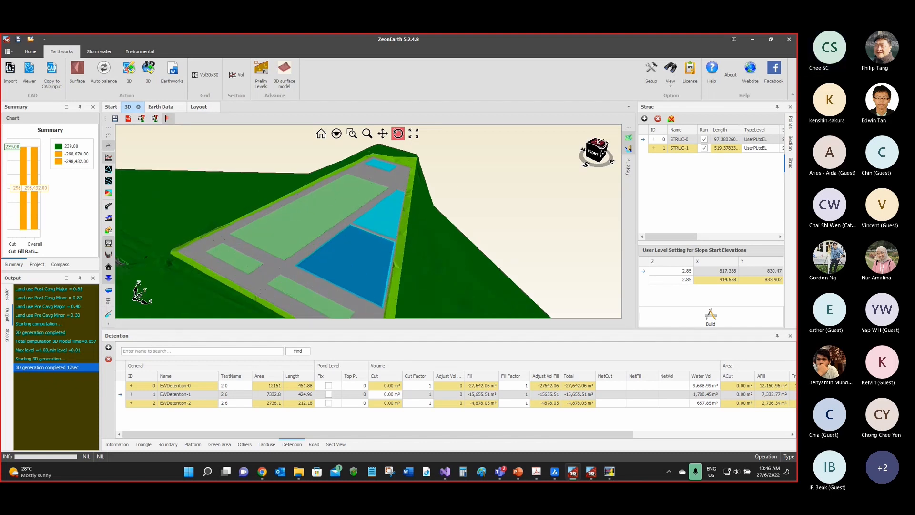
left_click(598, 142)
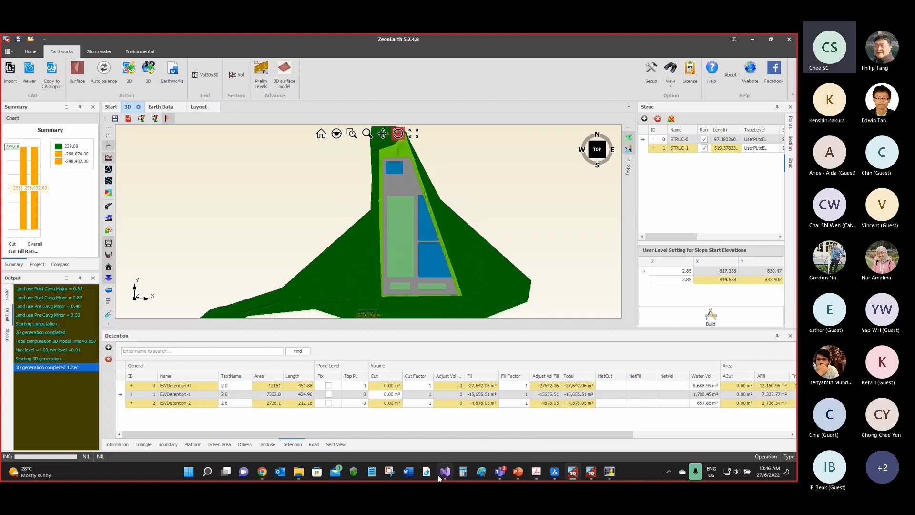
left_click(391, 475)
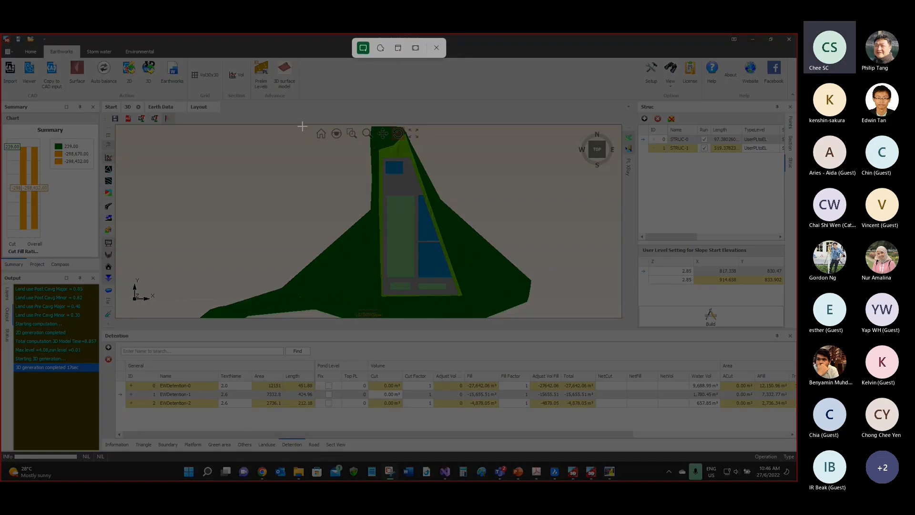
left_click_drag(302, 125, 524, 316)
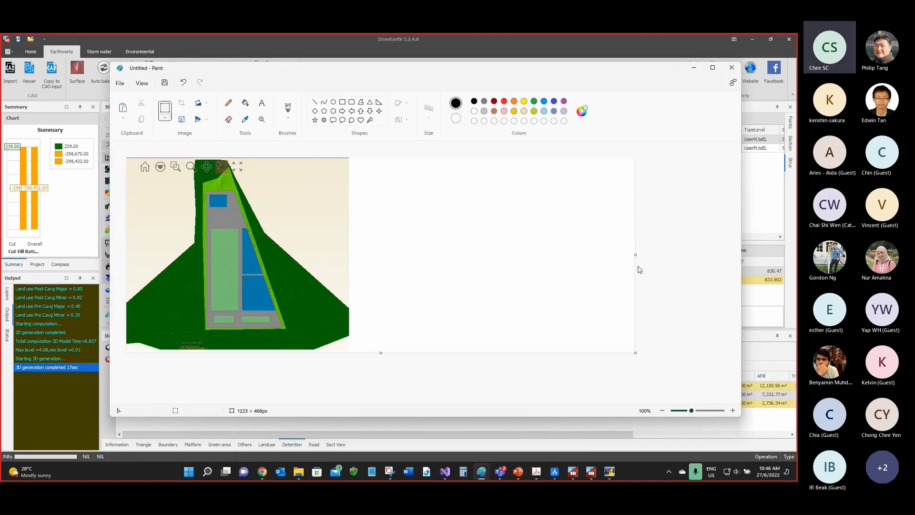
Step: In Paint, trim the canvas to the pasted site snip and draw a straight black line along the platform's slanted east edge
mouse_move(637, 258)
left_mouse_down()
mouse_move(423, 267)
mouse_move(350, 259)
left_mouse_up()
left_click(697, 409)
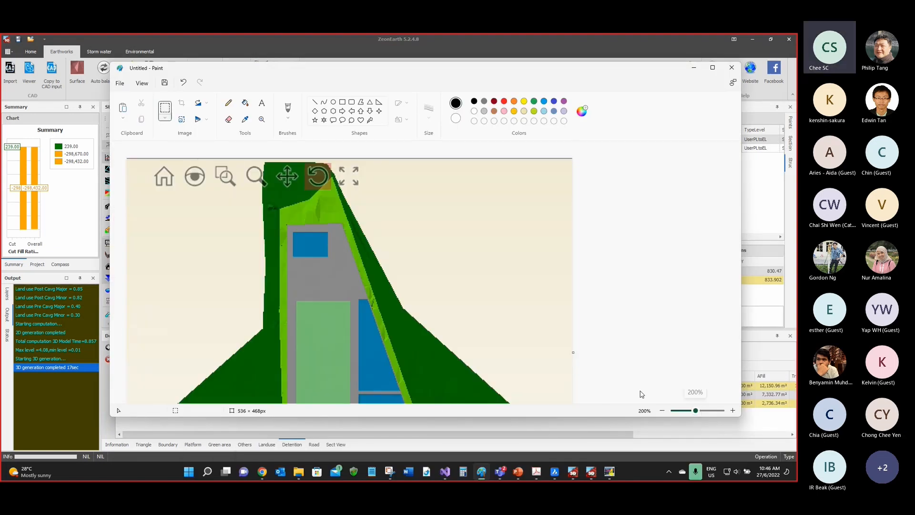
left_click(315, 103)
left_click_drag(340, 227, 401, 392)
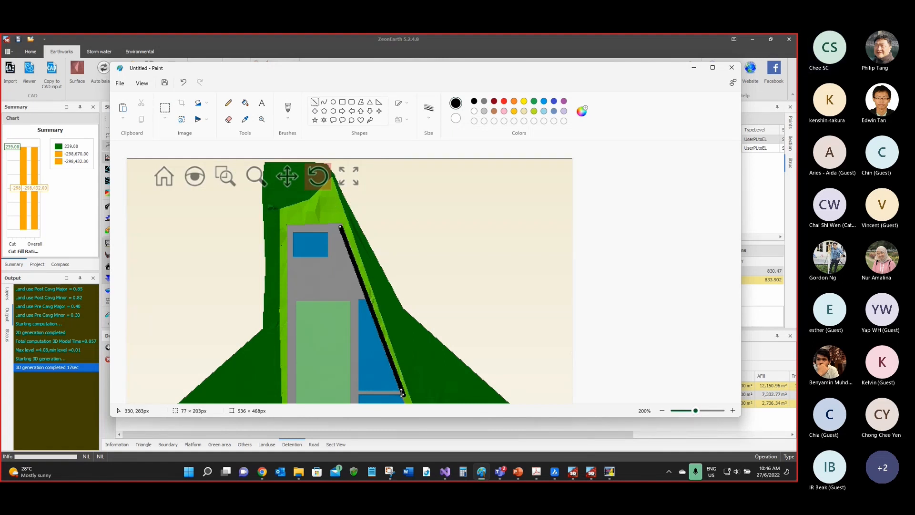
Step: Extend the slanted line to the platform's southeast corner, about 123 × 337 px, recolour it red, and add a red line along the north edge
left_click(662, 410)
left_click_drag(265, 276, 284, 331)
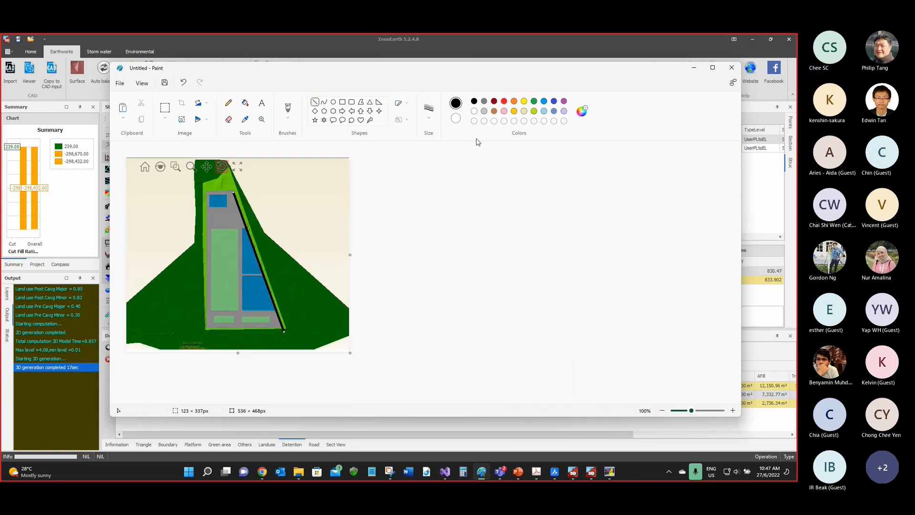
left_click(505, 101)
left_click_drag(208, 190, 231, 191)
left_click(520, 332)
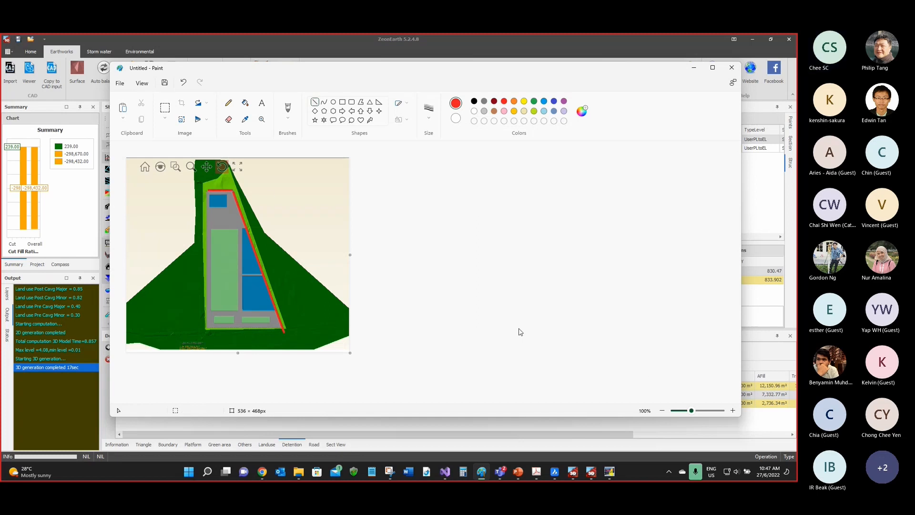
Step: Pencil red slope ticks along the platform's north and slanted east edges, plus a thin section line crossing the north edge
left_click(732, 410)
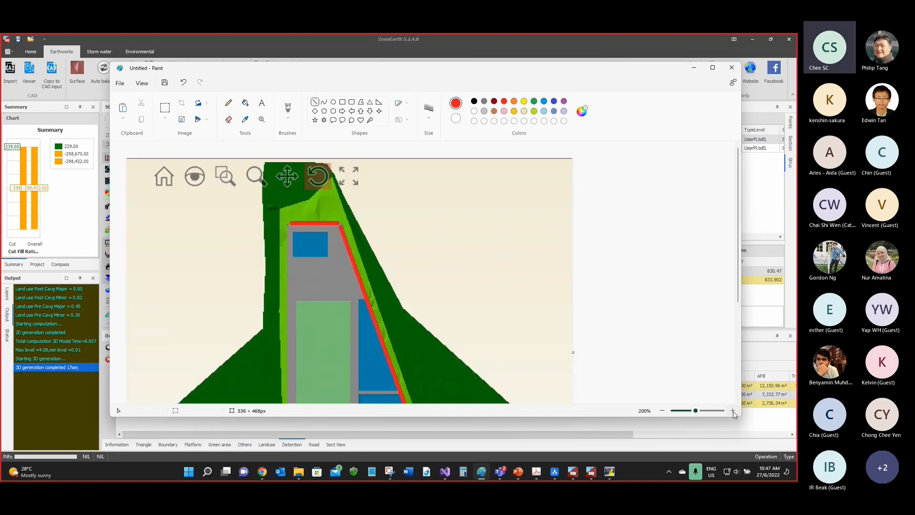
left_click(732, 410)
scroll(432, 370, "down", 4)
scroll(432, 370, "up", 2)
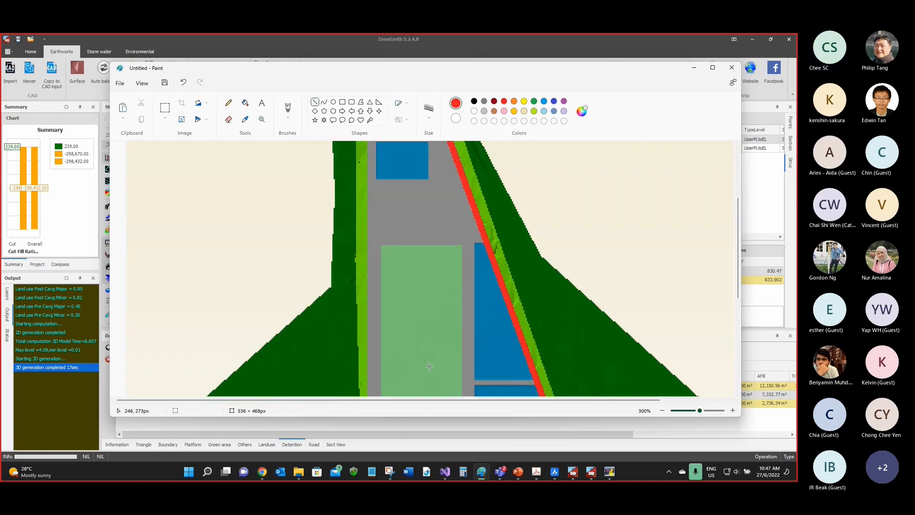
left_click_drag(426, 417, 426, 452)
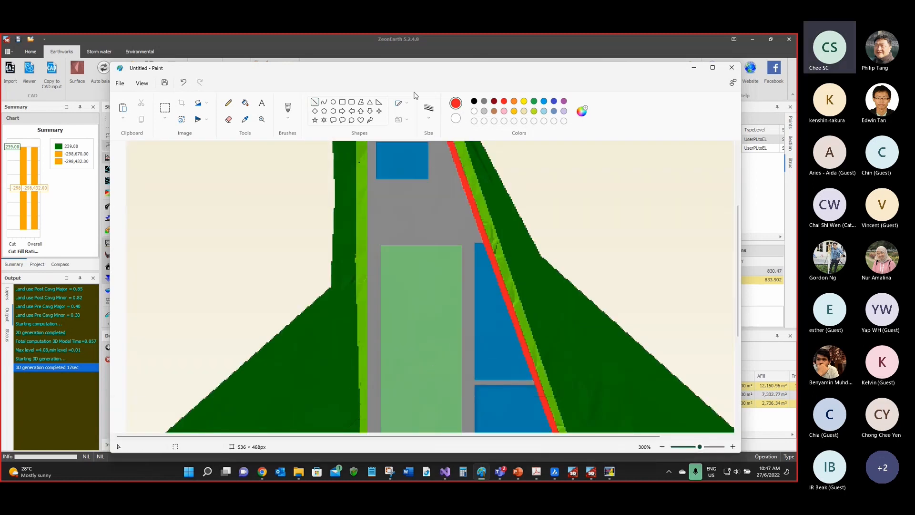
left_click_drag(404, 62, 403, 34)
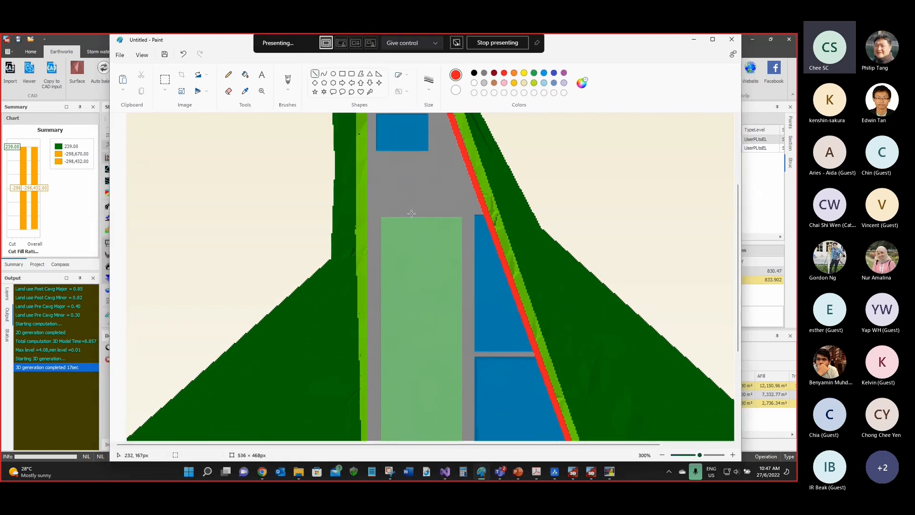
scroll(403, 263, "up", 3)
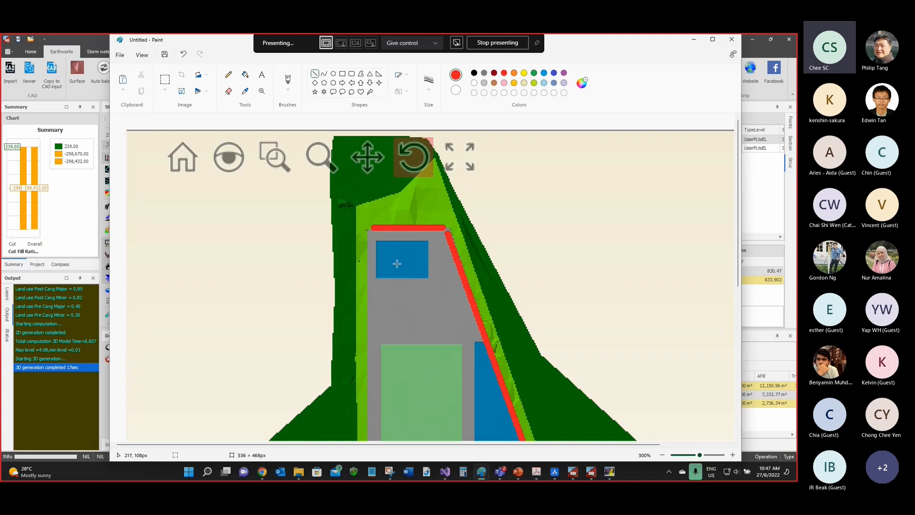
left_click(228, 74)
left_click_drag(411, 214, 441, 218)
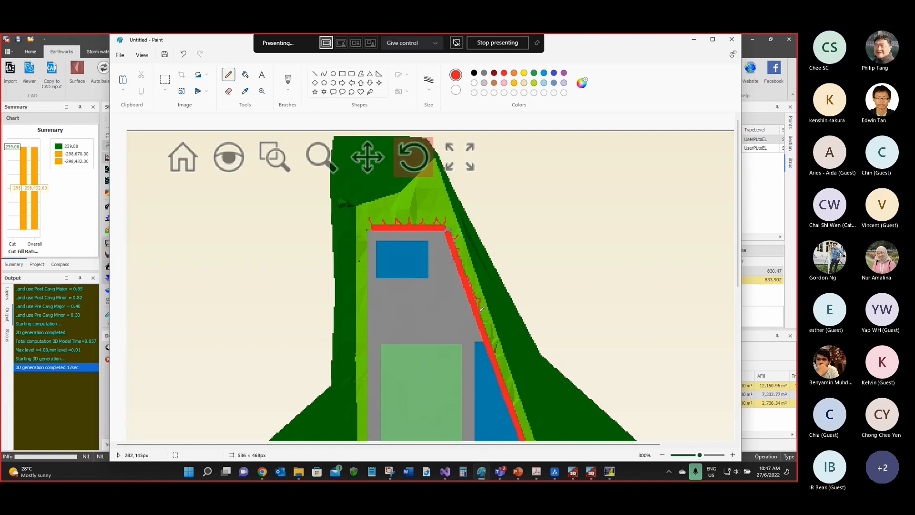
scroll(466, 263, "down", 5)
scroll(465, 263, "up", 5)
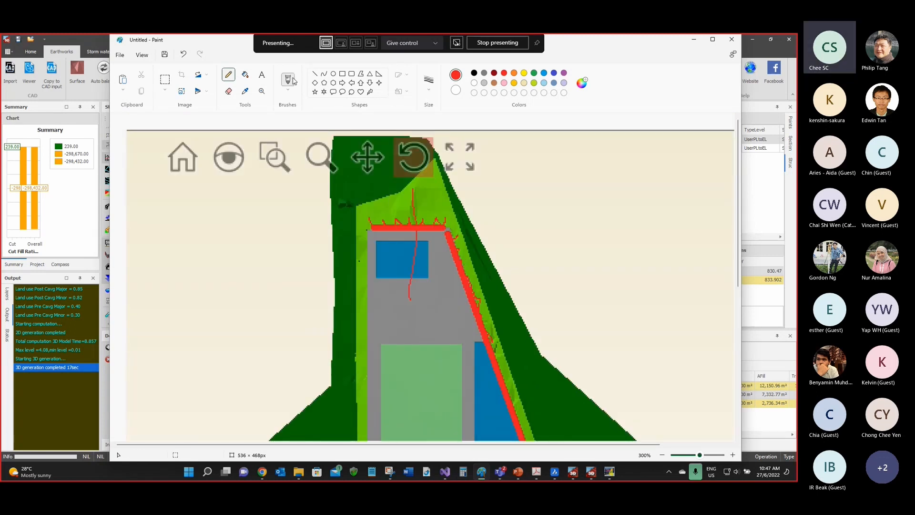
Step: Draw the north edge's section profile beside the plan: a red horizontal line about 71 px long with a slope falling about 37 px to its west
left_click(313, 75)
left_click_drag(266, 242, 179, 242)
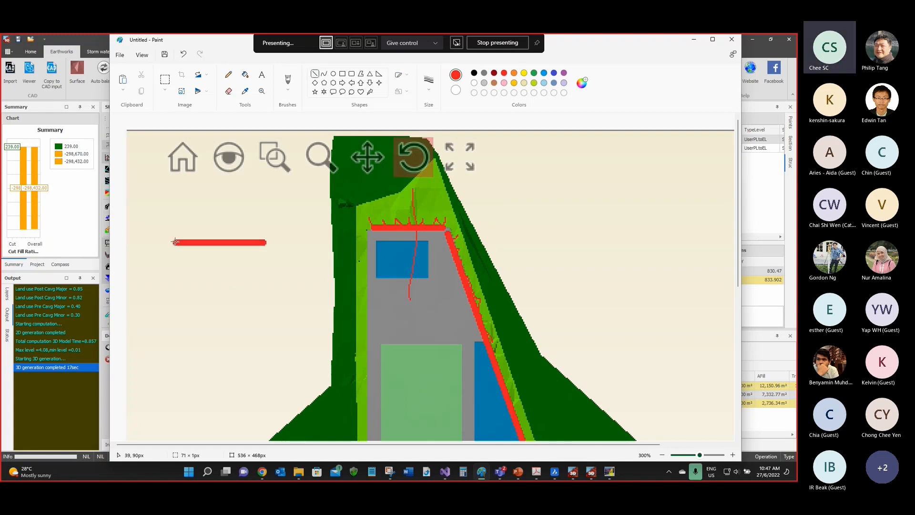
left_click_drag(143, 283, 178, 239)
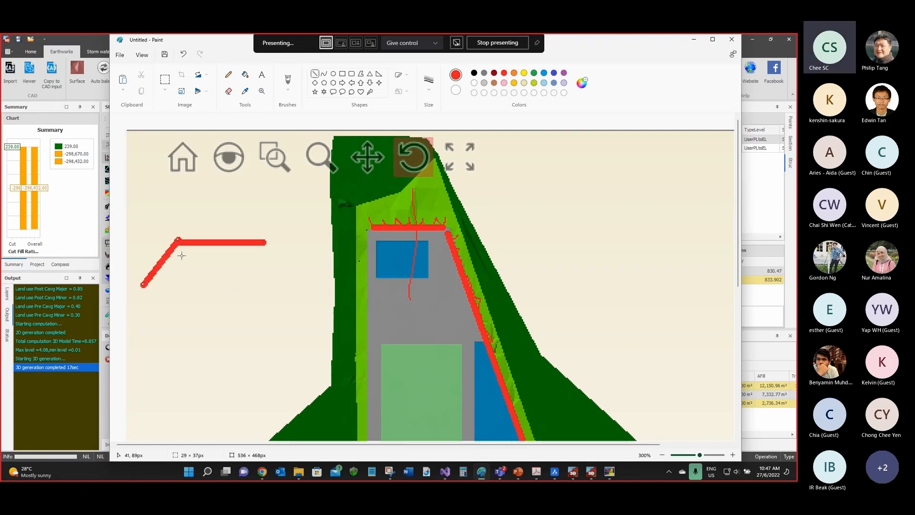
Step: Pencil a section line across the slanted east edge and draw its profile: a 73 px horizontal line with an eastward slope falling about 34 px
left_click(228, 74)
left_click_drag(432, 299, 512, 269)
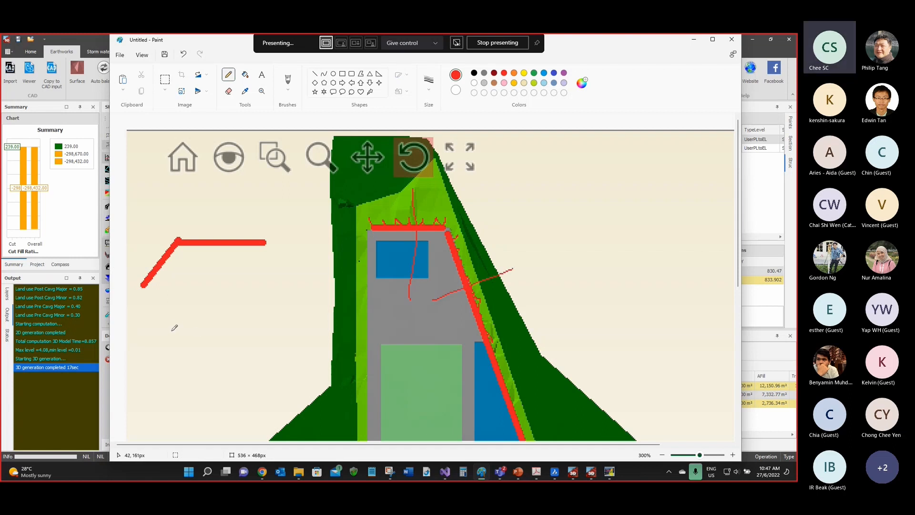
left_click(314, 73)
left_click_drag(154, 337, 246, 337)
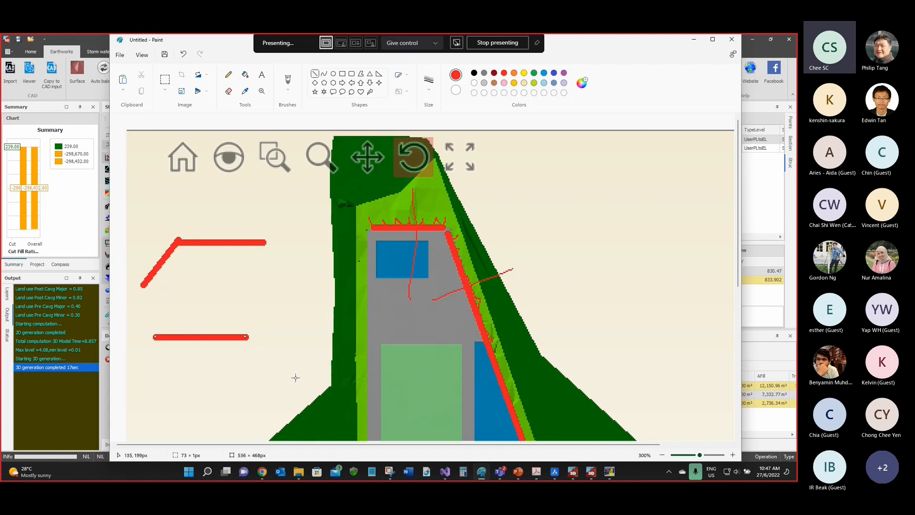
left_click_drag(296, 378, 247, 336)
Step: Pencil a thin red curved ground line through the foot of the slope in each of the two section profiles
left_click(225, 75)
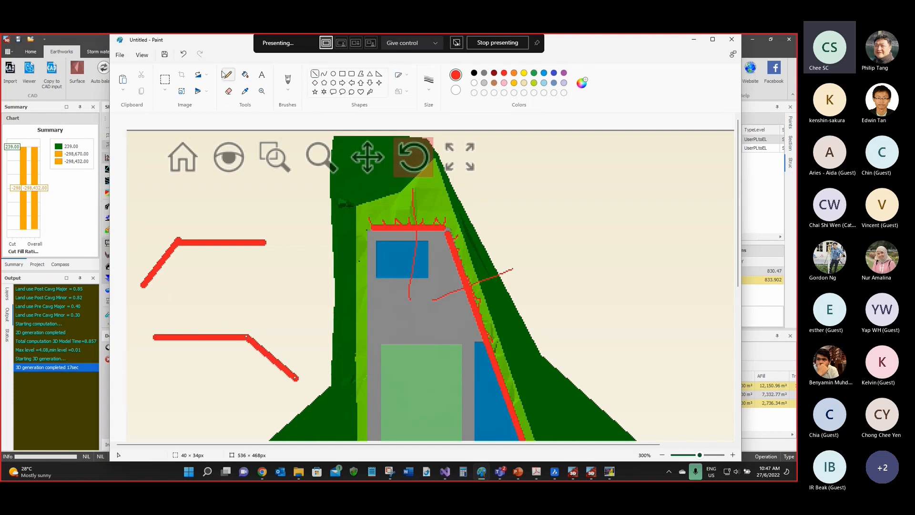
left_click_drag(205, 290, 132, 273)
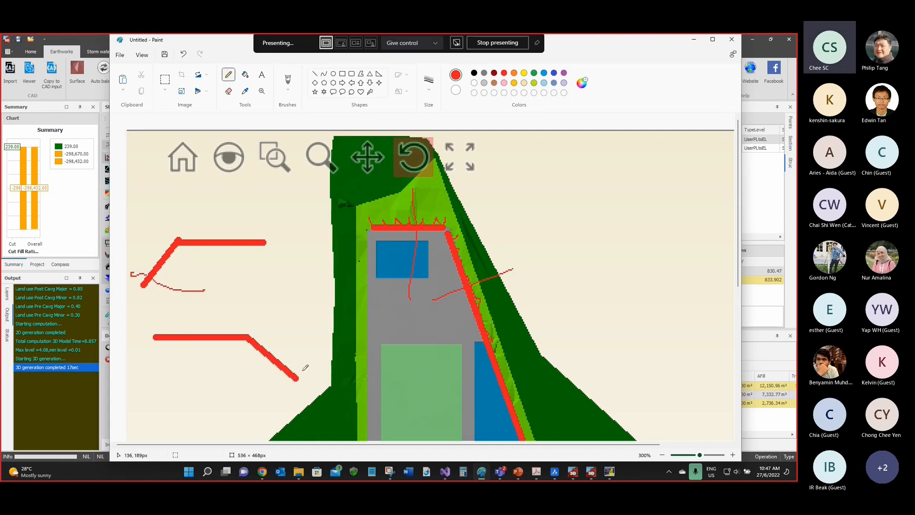
left_click_drag(316, 367, 242, 413)
Step: Leave Paint, switch to BricsCAD and open the recent drawing Test1.dwg with proxy graphics shown
left_click_drag(219, 45, 796, 257)
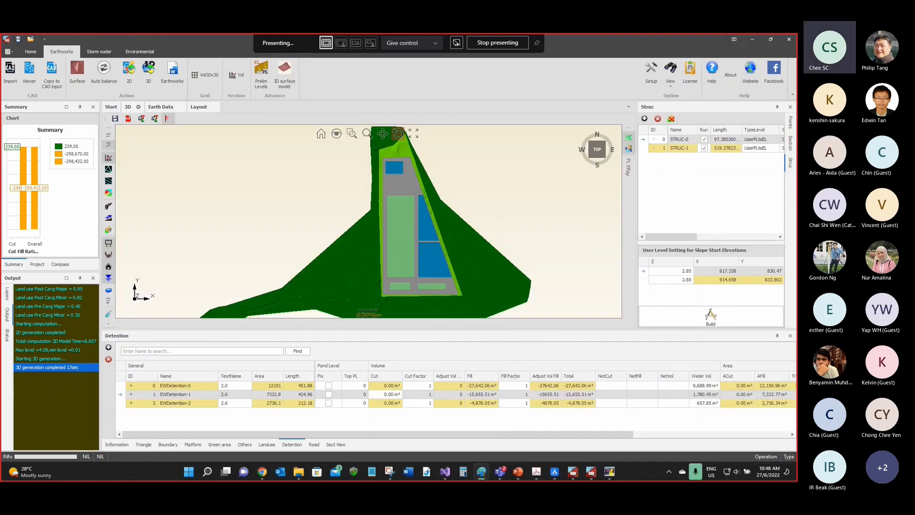
left_click(554, 472)
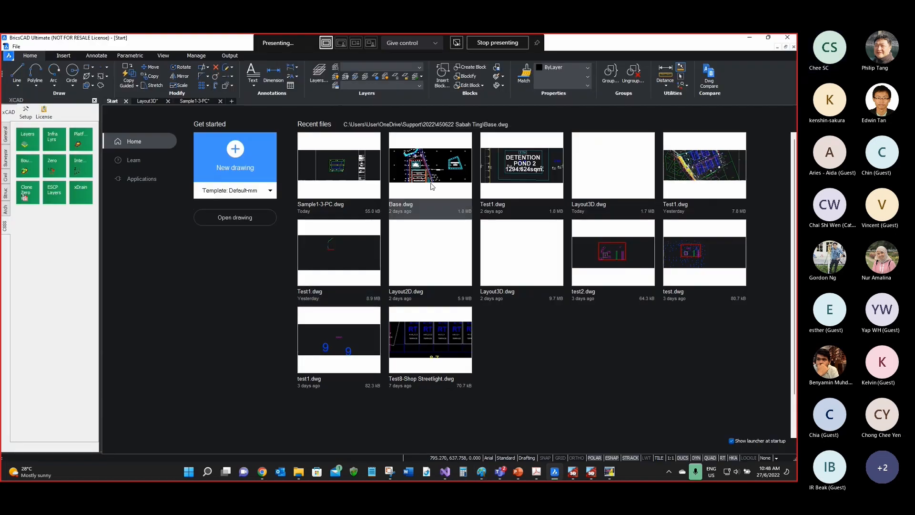
left_click(496, 196)
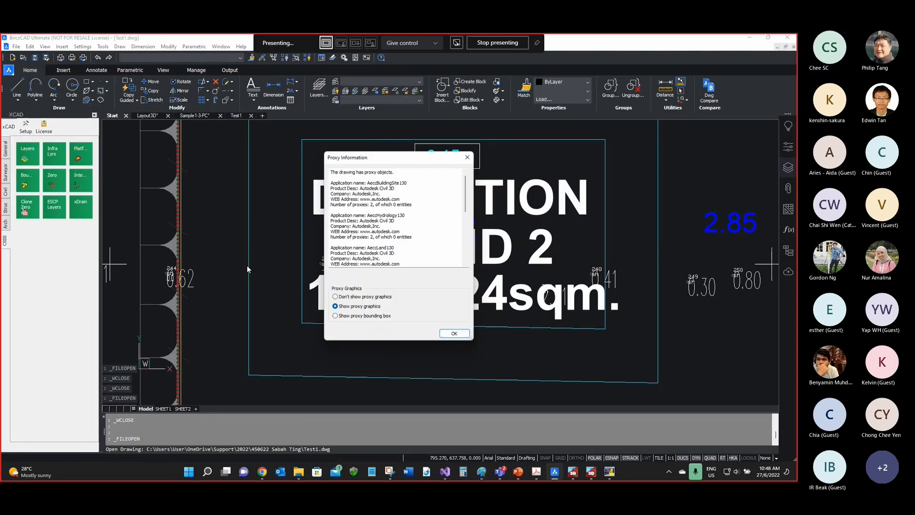
left_click(454, 333)
Step: Turn off the FENCE and BOUNDARY layers, whose wide lines cover the platform's slope edge north of Detention Pond 2
scroll(292, 255, "down", 5)
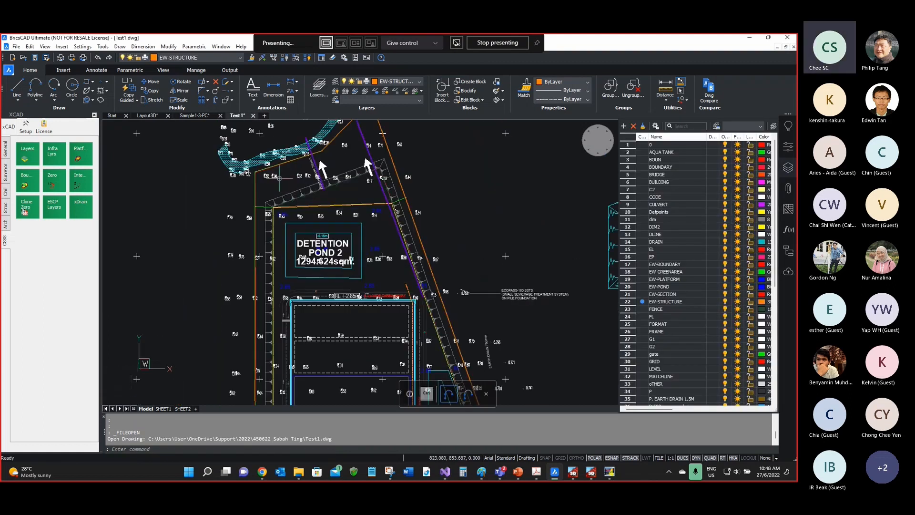
scroll(364, 197, "up", 10)
scroll(363, 197, "up", 8)
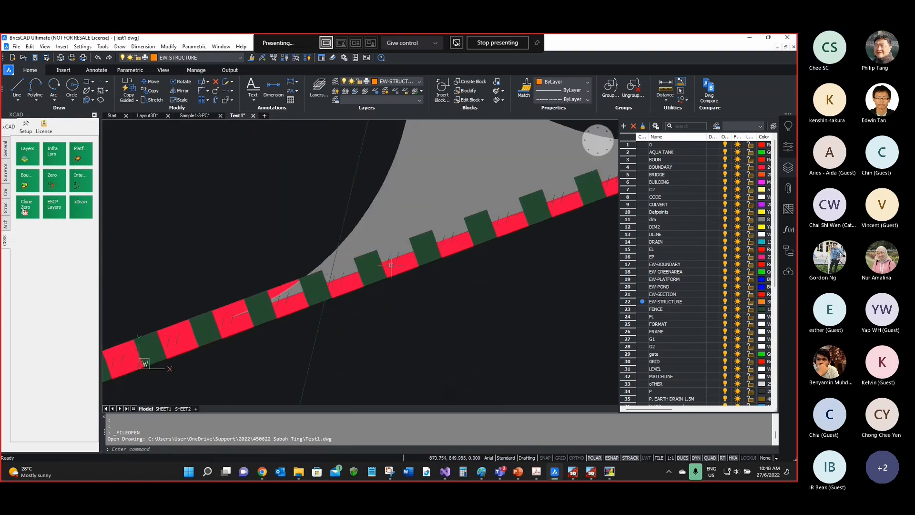
mouse_move(381, 266)
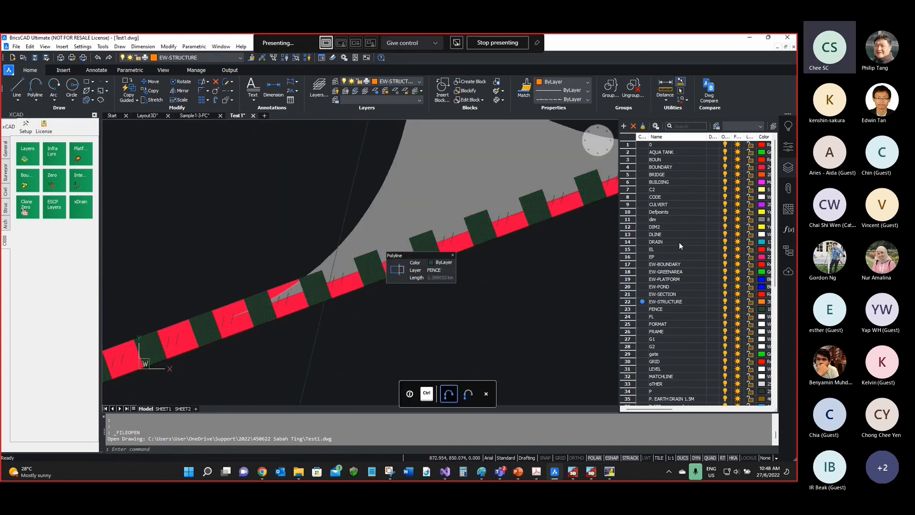
left_click(725, 308)
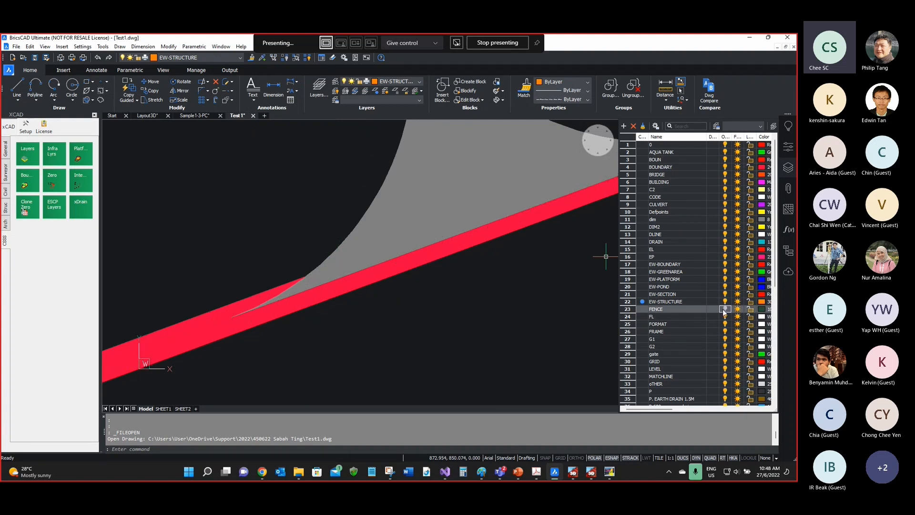
mouse_move(342, 292)
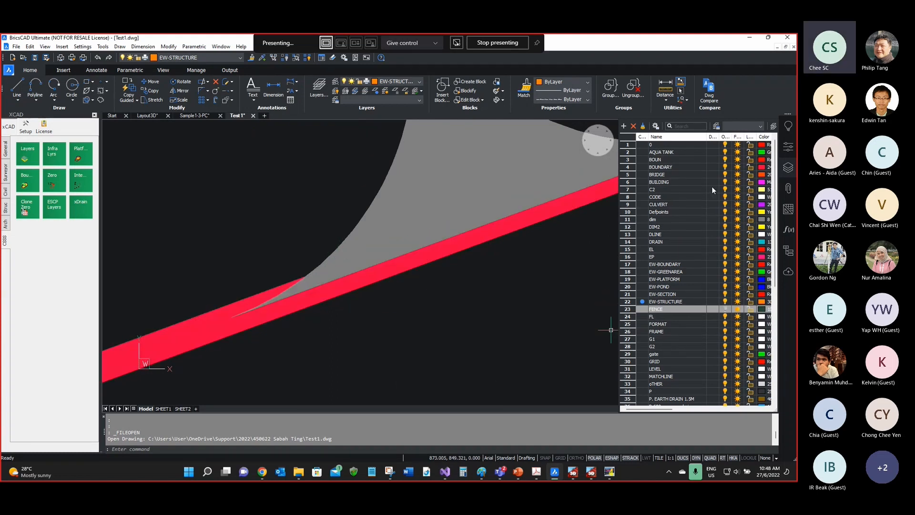
left_click(724, 166)
Step: Inspect the entity type and properties of the orange EW-STRUCTURE line running just outside the platform's north edge
scroll(369, 230, "down", 6)
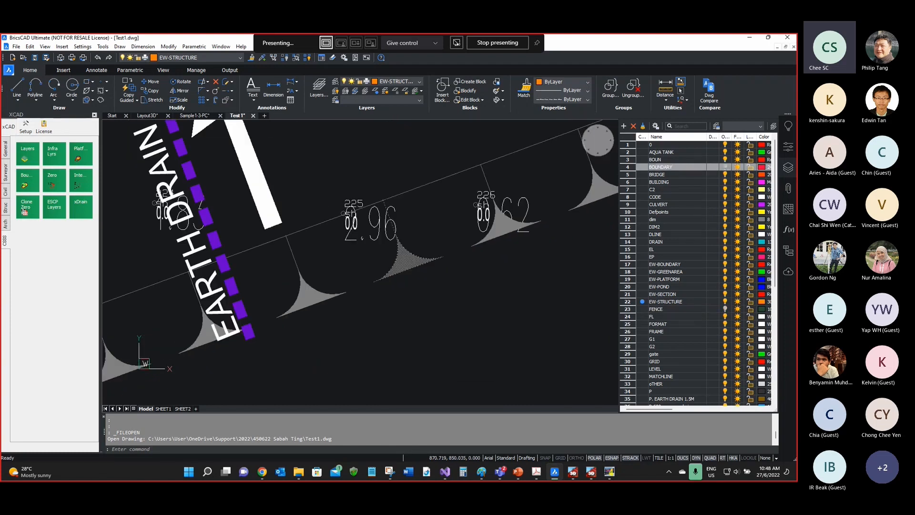
scroll(424, 310, "up", 5)
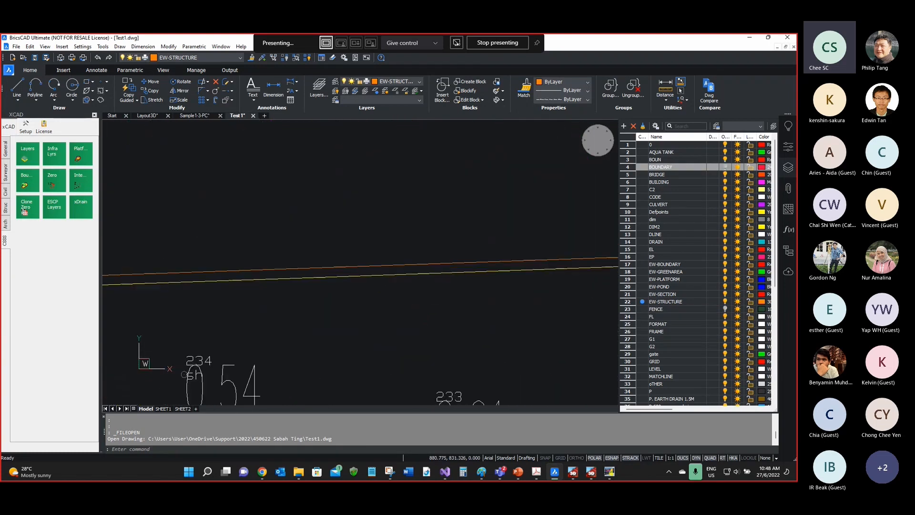
scroll(472, 248, "up", 4)
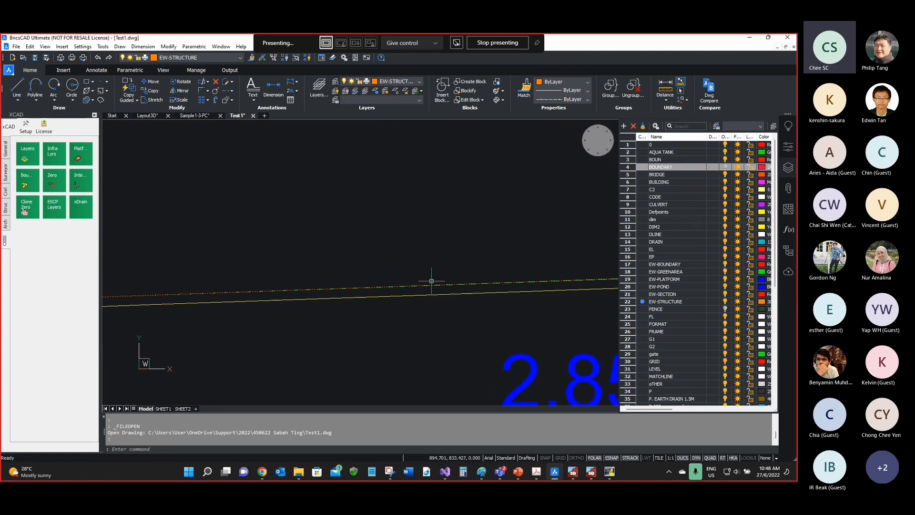
left_click(788, 146)
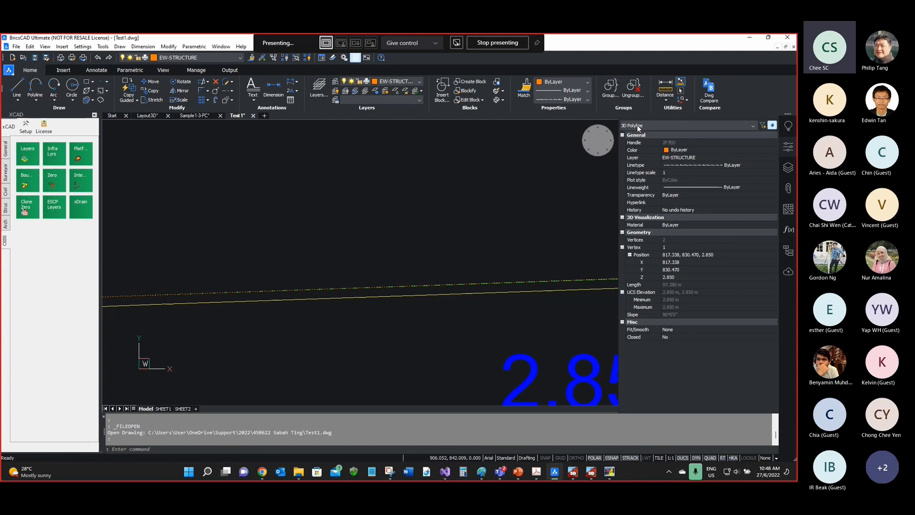
left_click(147, 449)
type("3DPOLY")
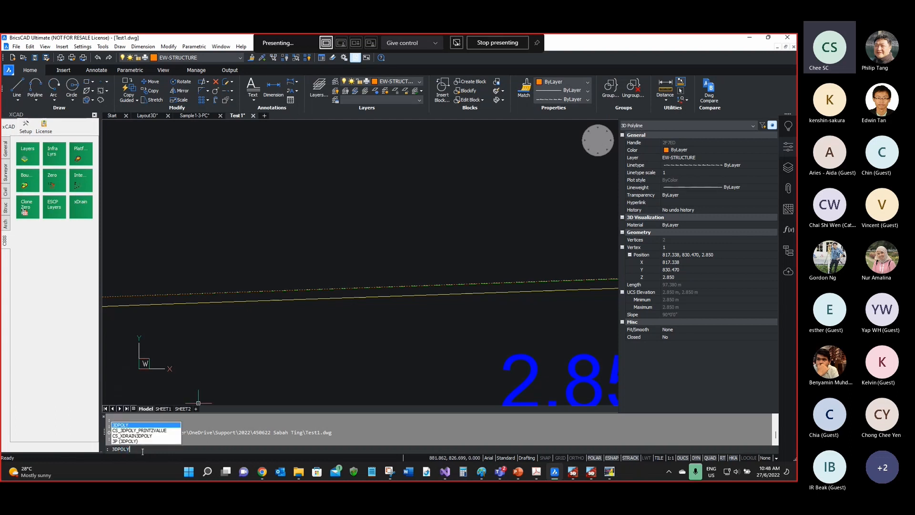
key("Return")
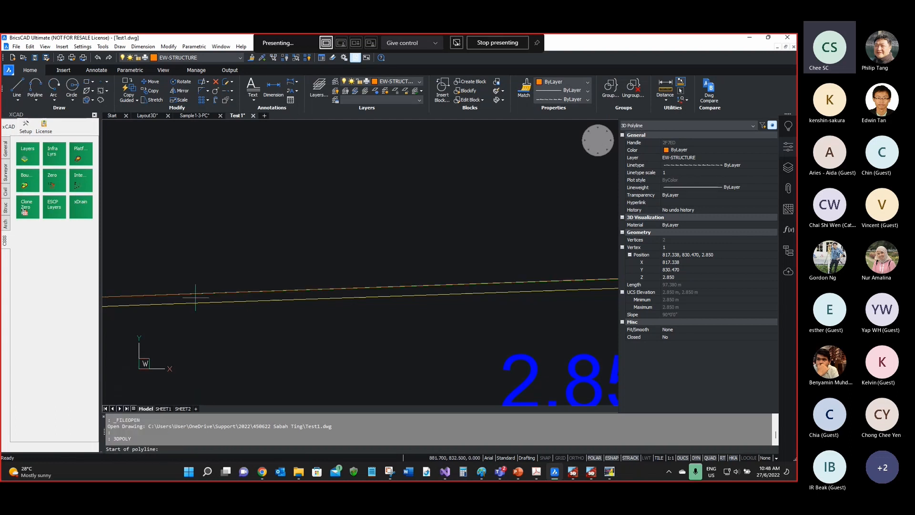
scroll(267, 248, "down", 3)
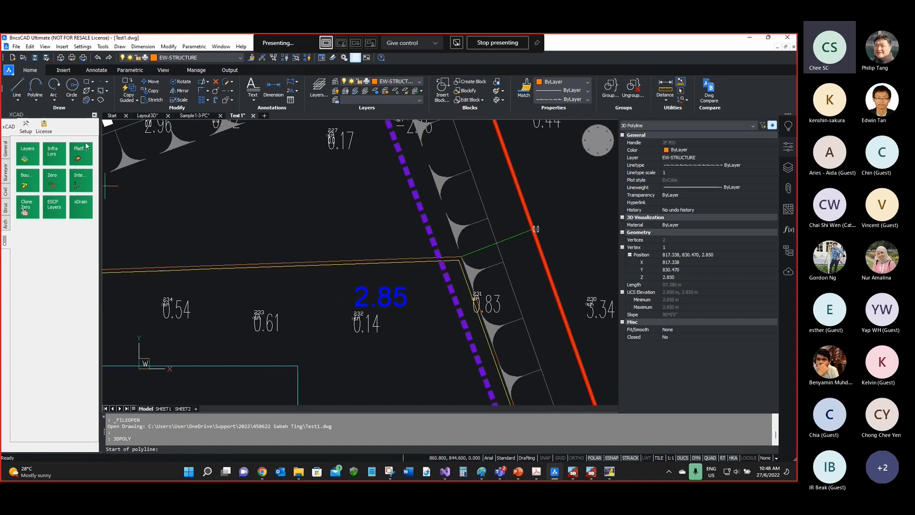
left_click(38, 97)
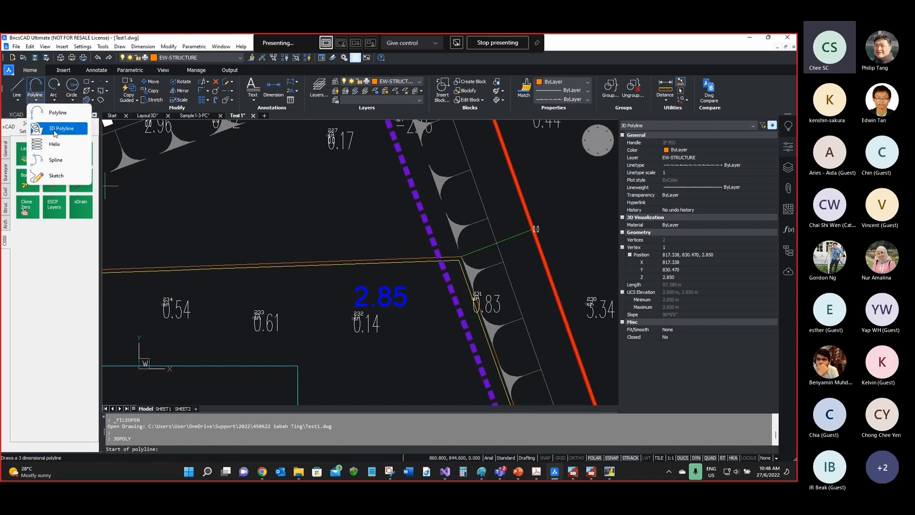
key("Escape")
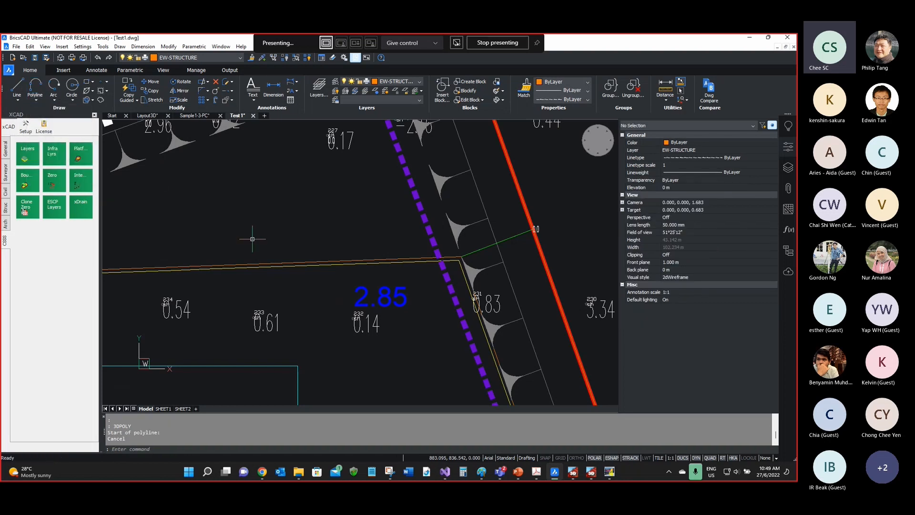
Step: Select the structure line along the full north platform edge above Detention Pond 2 and review its vertices and elevation
scroll(408, 232, "down", 4)
scroll(226, 229, "up", 4)
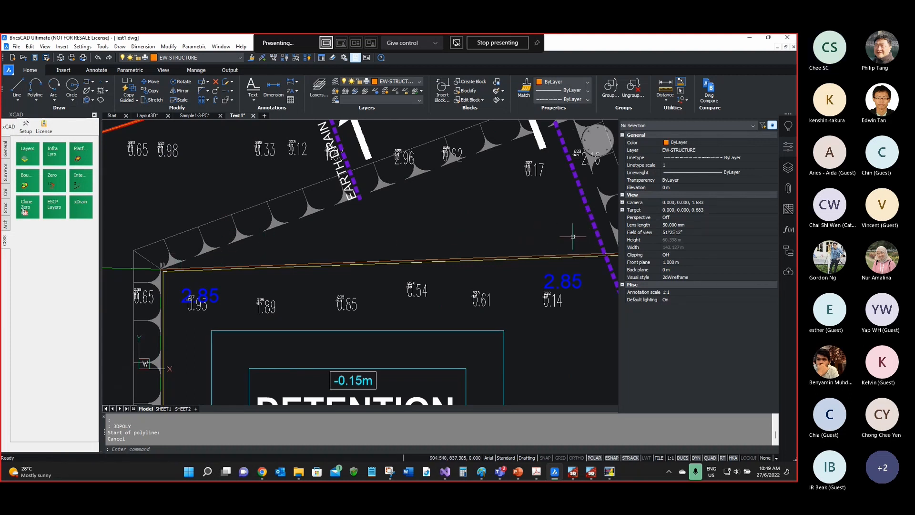
scroll(256, 252, "down", 4)
scroll(256, 251, "up", 4)
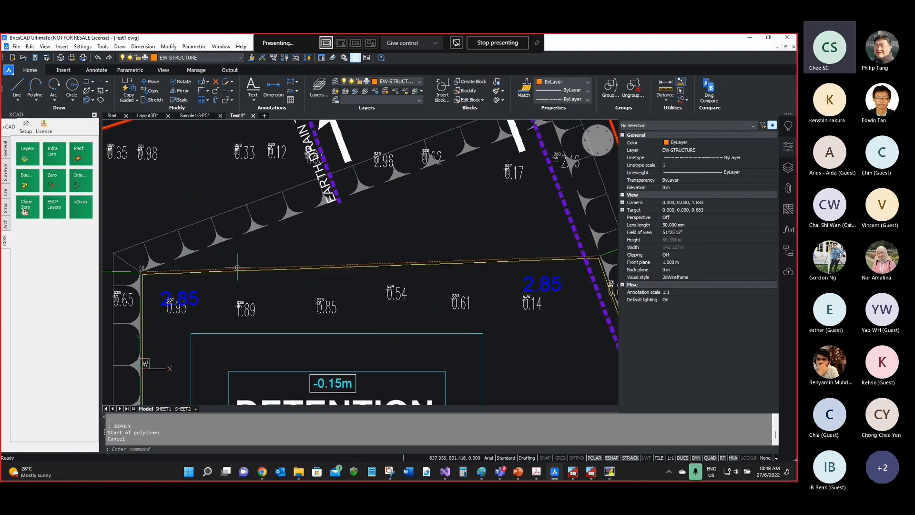
left_click(236, 268)
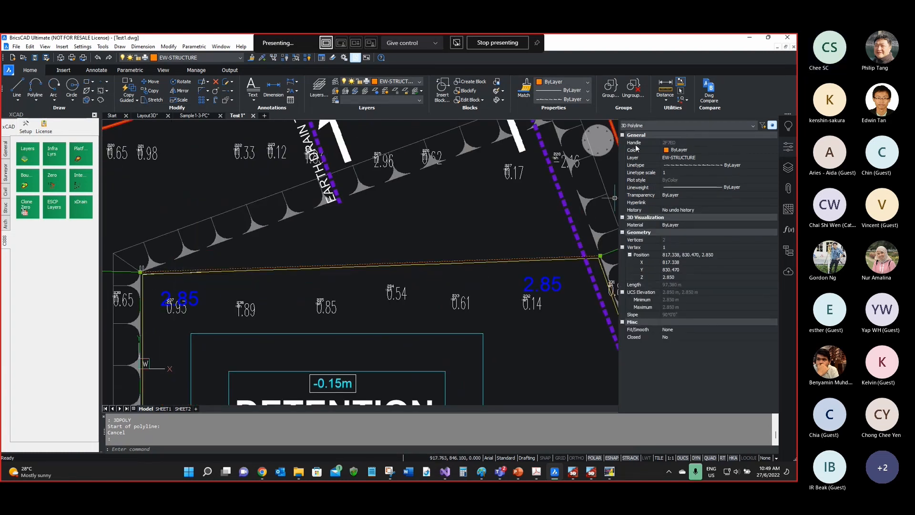
Step: Draw a trial two-point 3D polyline about 86.5 m long just outside the platform's north edge and erase it
left_click(144, 449)
type("3DP")
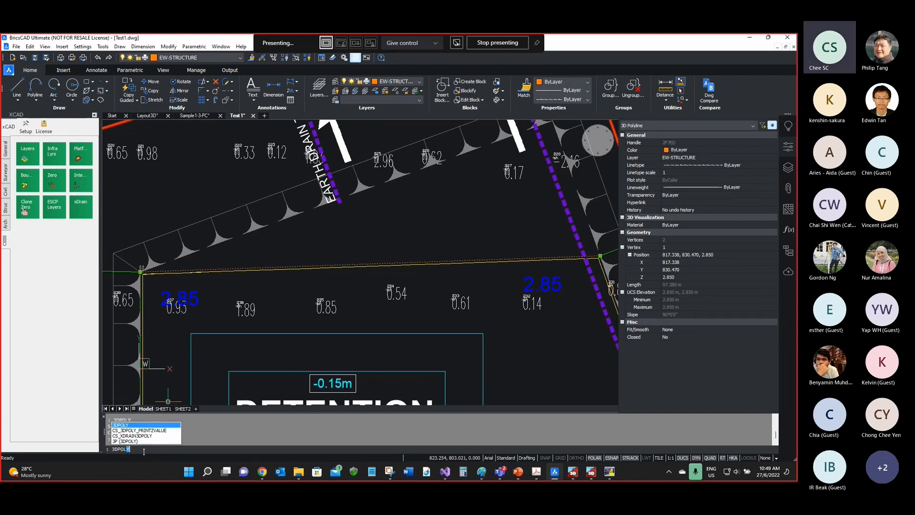
type("OL")
key("Return")
left_click(140, 245)
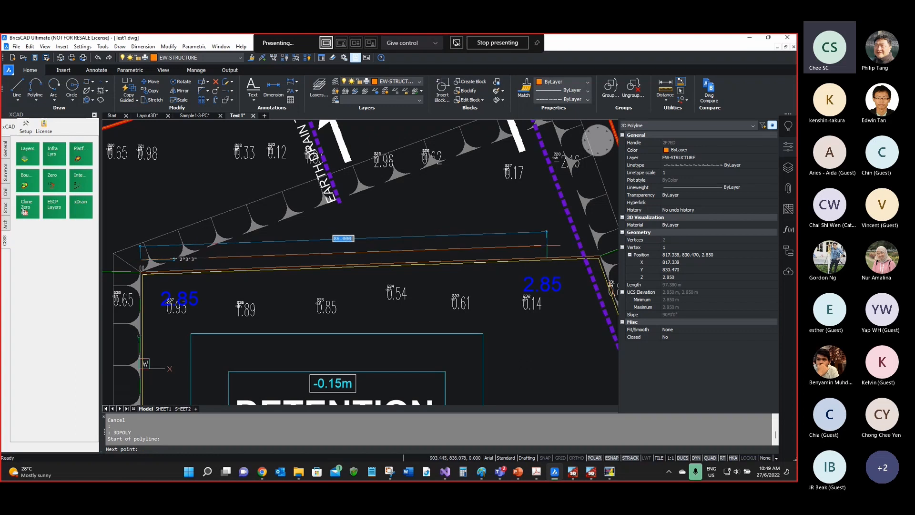
left_click(549, 243)
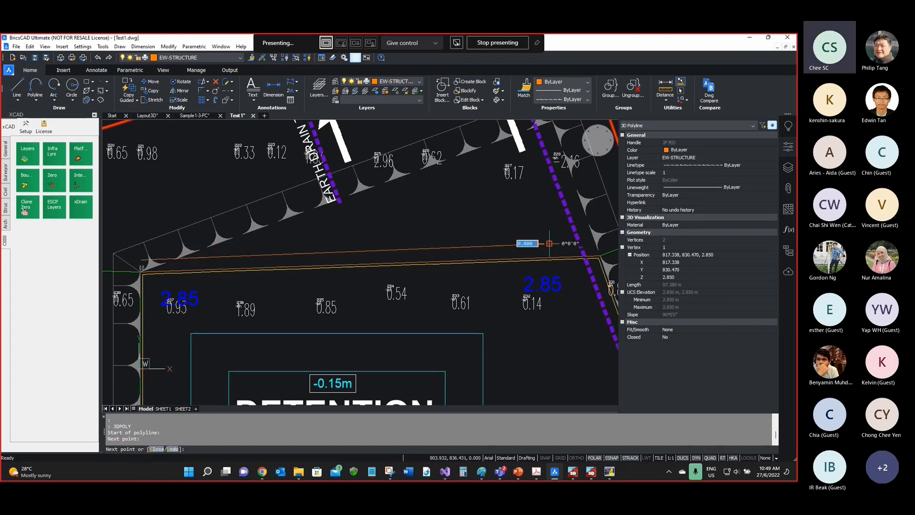
key("Return")
left_click(376, 250)
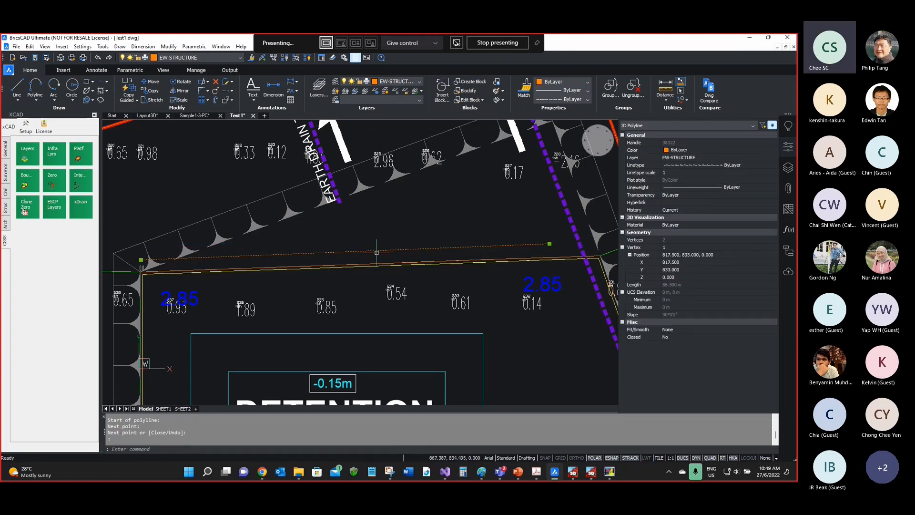
key("Delete")
Step: Select the structure line along the platform's north edge and examine the Z elevation of its first vertex
scroll(374, 262, "up", 4)
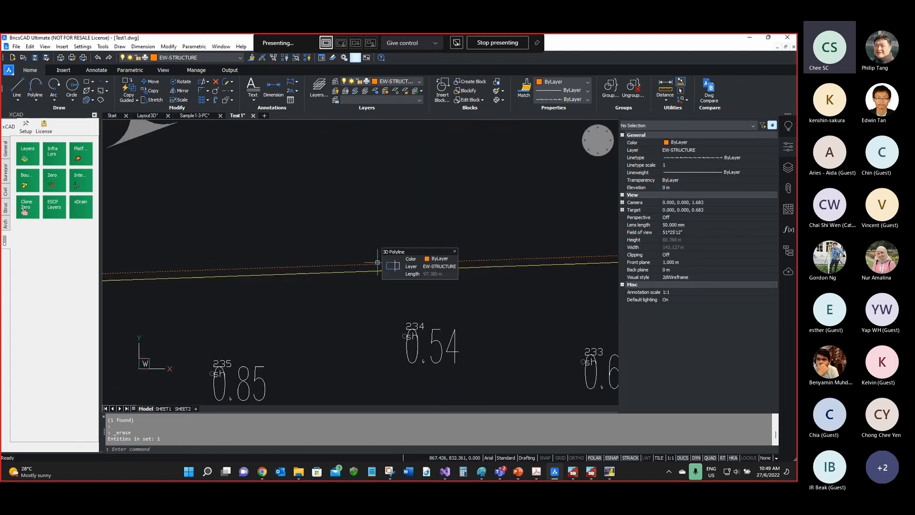
mouse_move(378, 265)
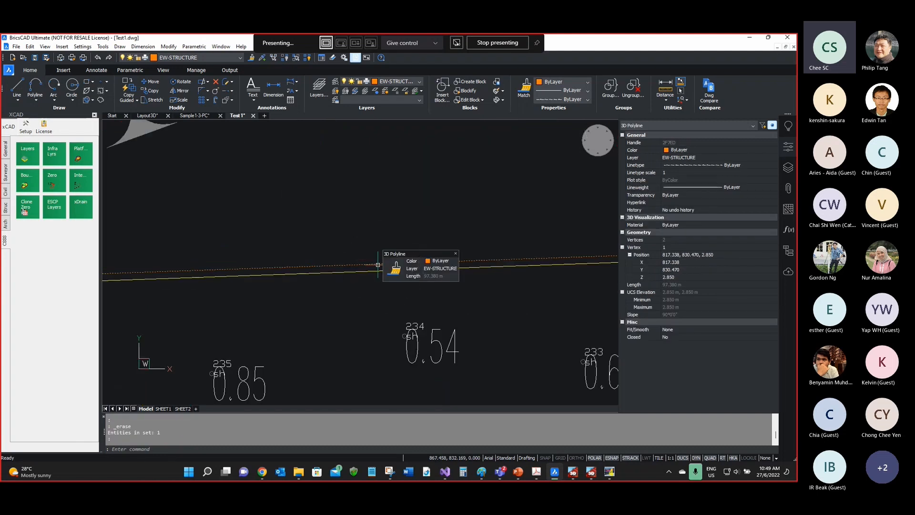
scroll(378, 260, "down", 5)
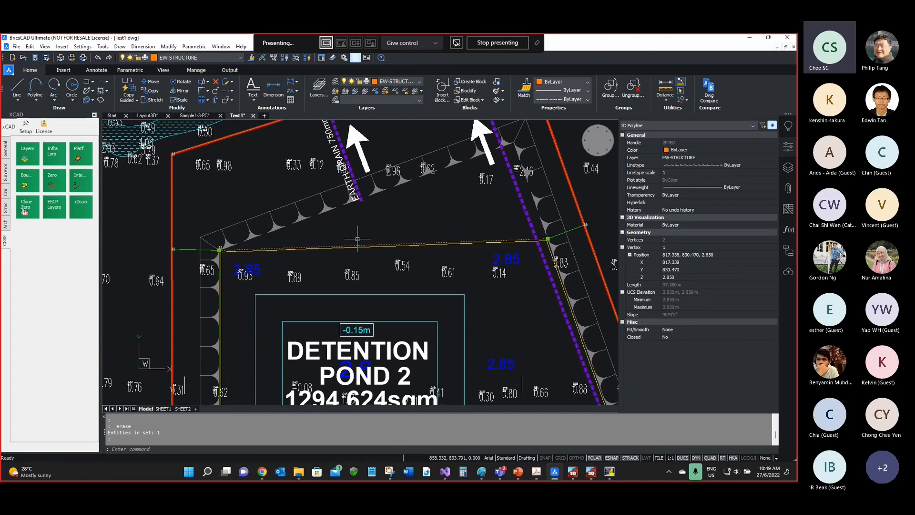
left_click(654, 277)
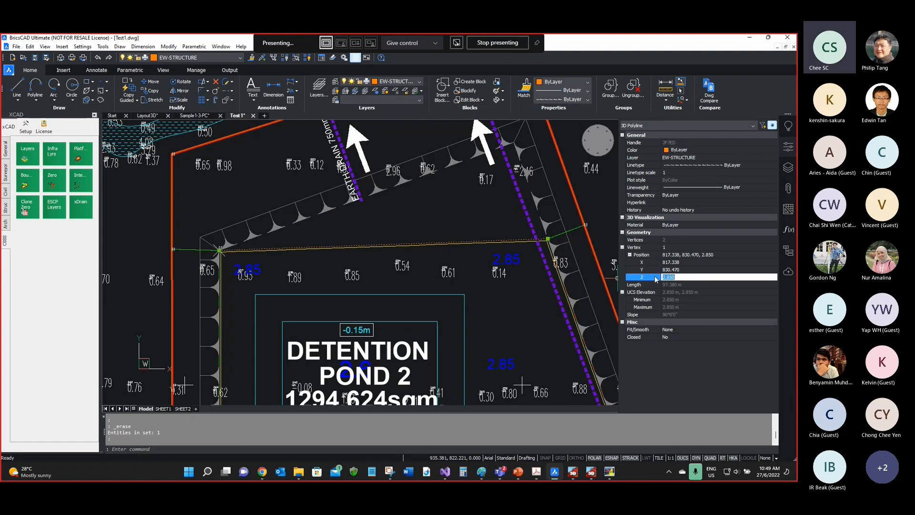
key("ctrl")
key("ctrl")
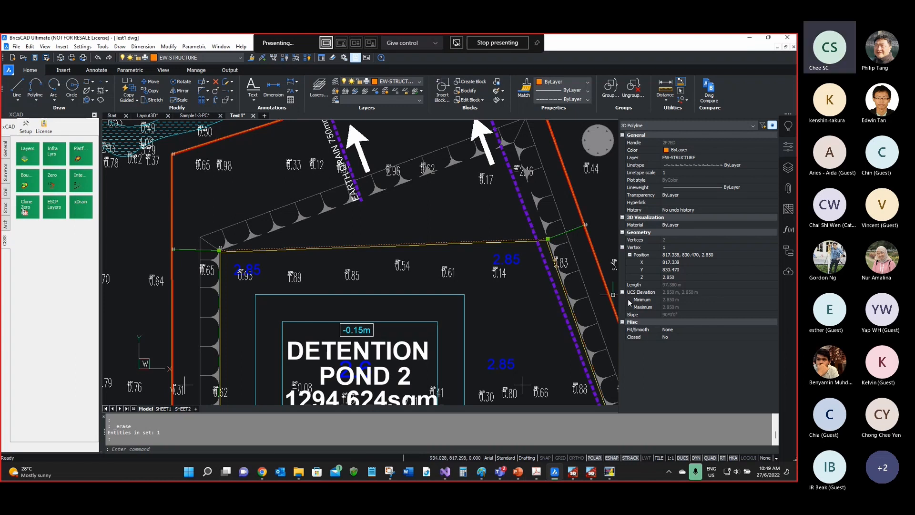
left_click(647, 276)
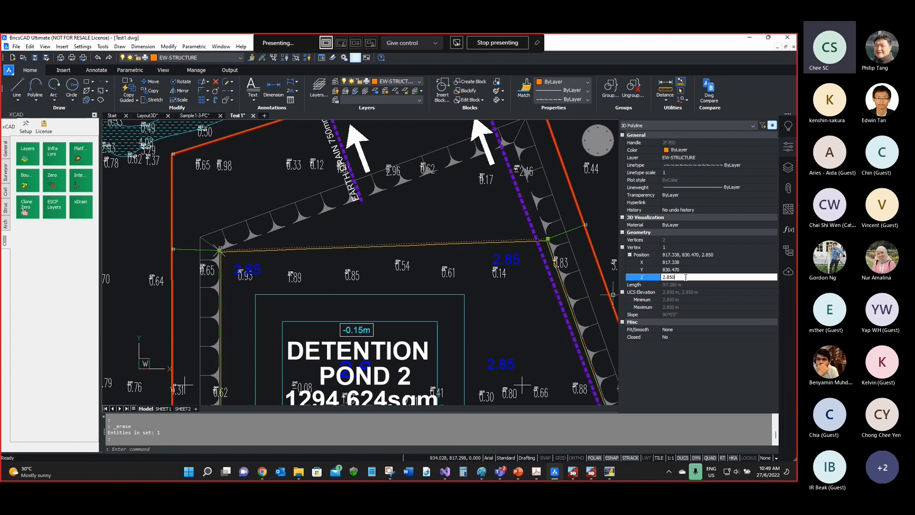
left_click(514, 268)
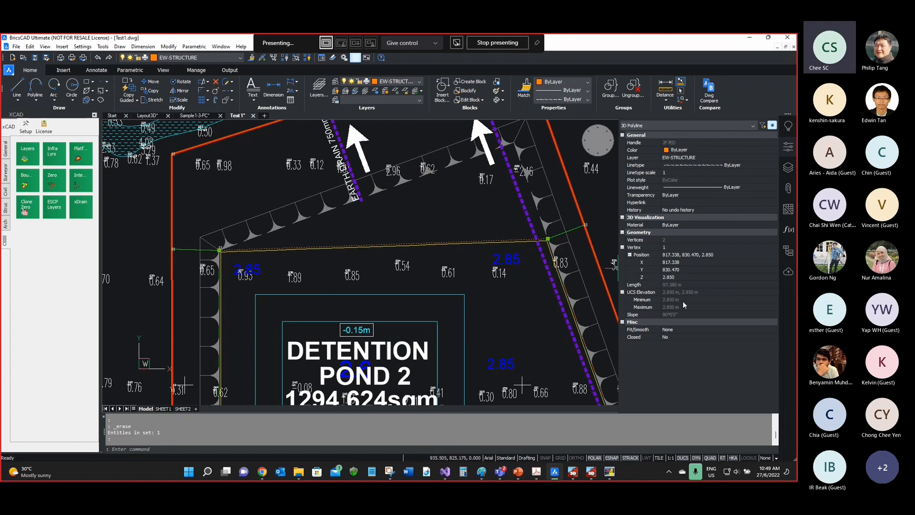
Step: Go to vertex 2 of the north edge's structure line and examine its Z elevation
left_click(673, 247)
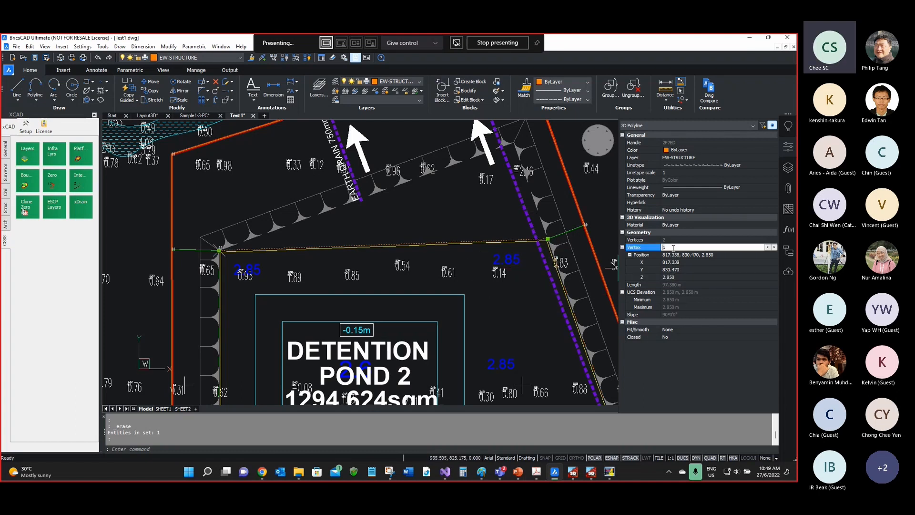
left_click(774, 247)
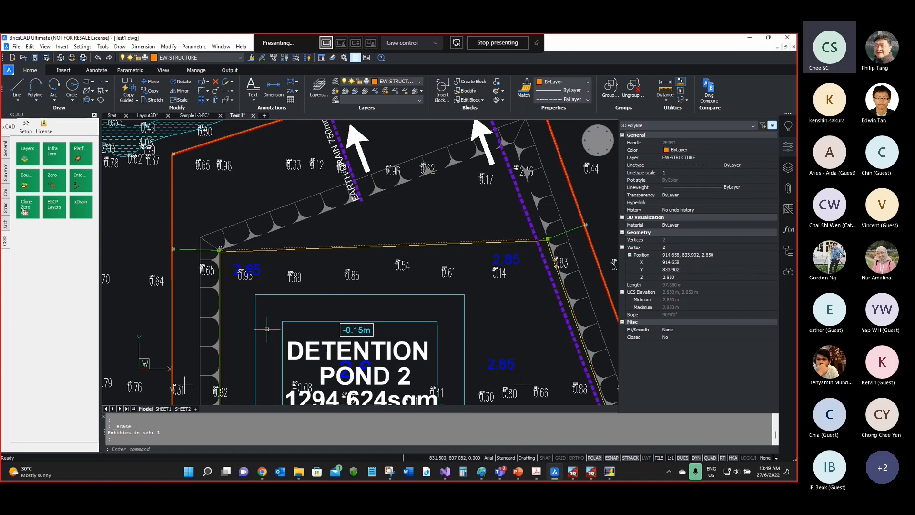
left_click(654, 277)
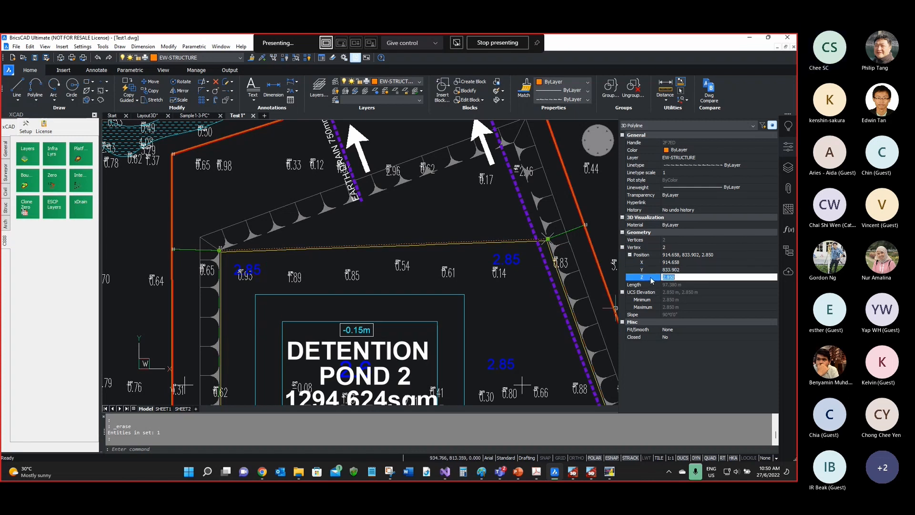
key("Return")
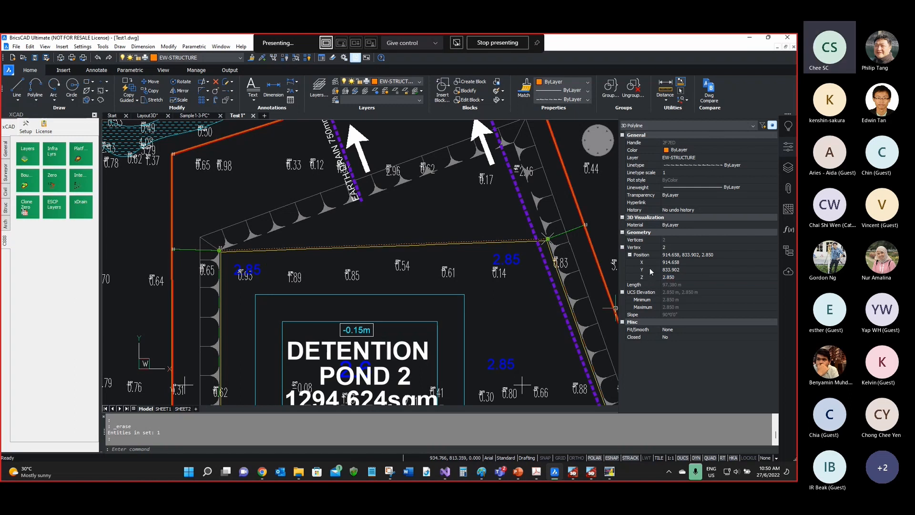
mouse_move(234, 254)
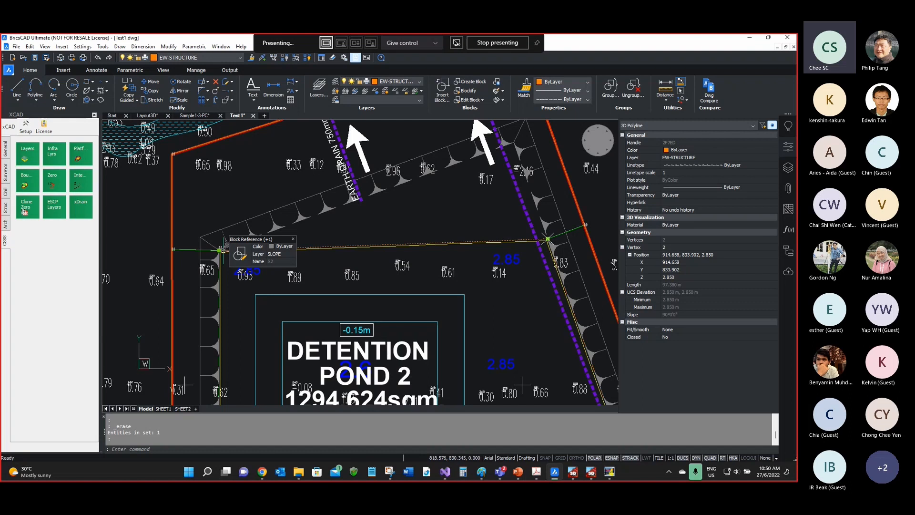
left_click(548, 239)
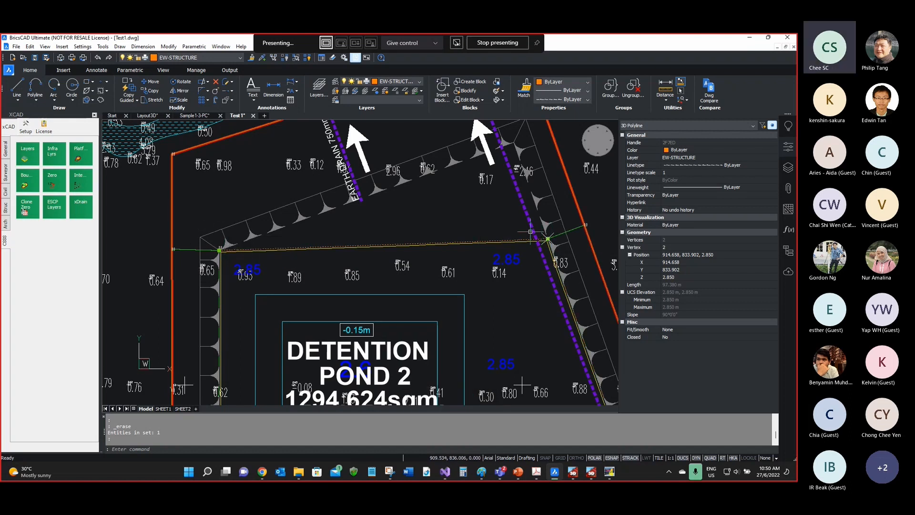
Step: Deselect the north line and select the EW-STRUCTURE 3D polyline along the platform's sloping east edge
scroll(418, 232, "down", 3)
left_click(415, 222)
left_click(415, 222)
key("Escape")
scroll(452, 286, "up", 3)
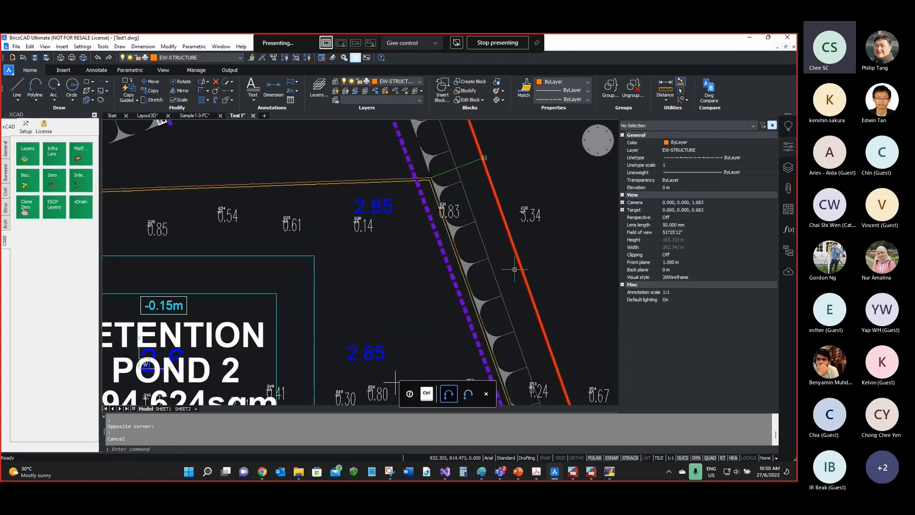
scroll(451, 286, "up", 3)
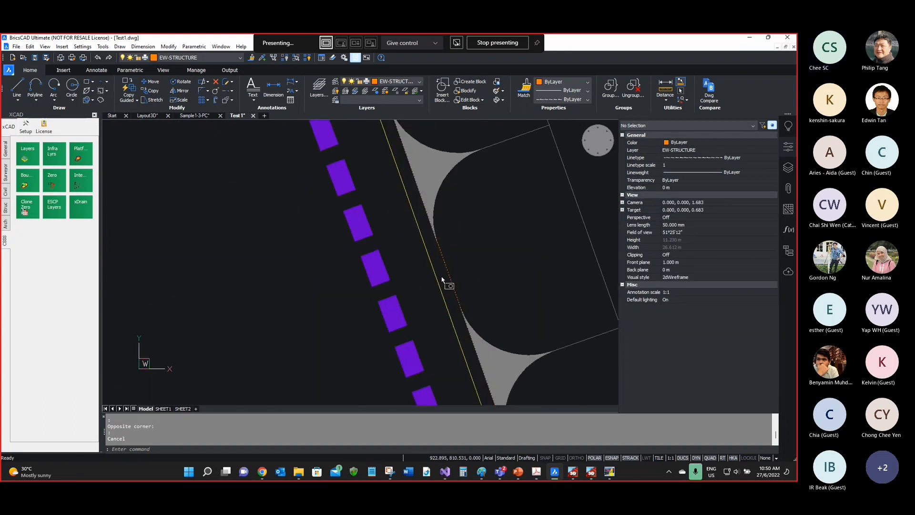
left_click(453, 285)
Step: Trace the selected east edge line from the corner beside Detention Pond 2 to the INTAKE corner, examining both ends
scroll(362, 224, "down", 5)
scroll(339, 148, "down", 2)
scroll(324, 128, "down", 4)
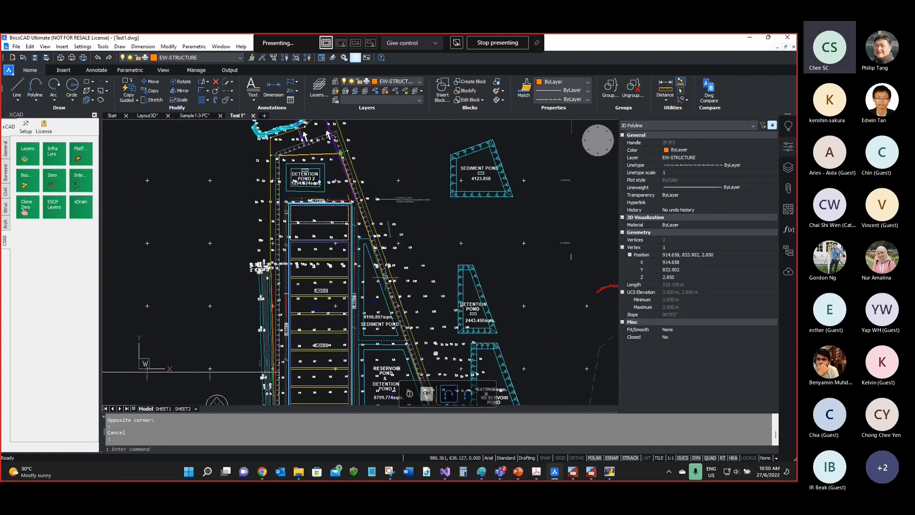
scroll(415, 322, "up", 6)
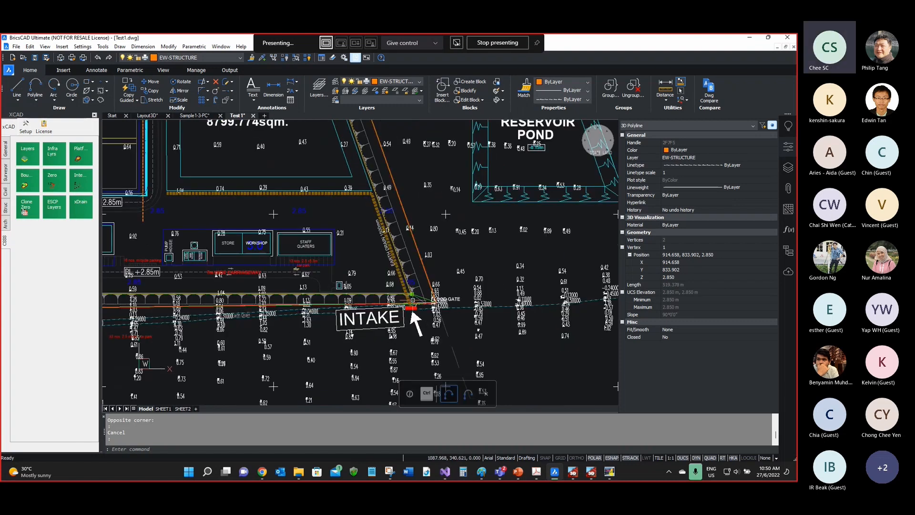
scroll(411, 303, "down", 7)
scroll(395, 247, "up", 4)
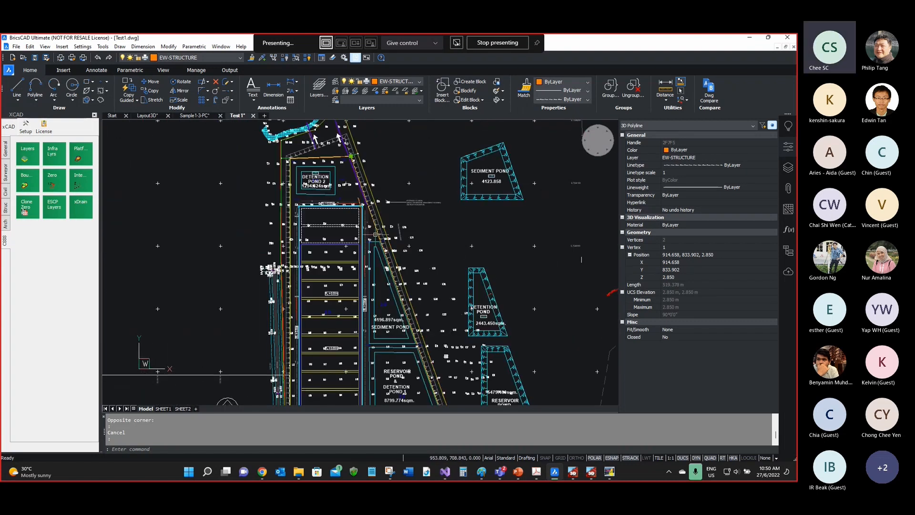
scroll(347, 149, "up", 4)
scroll(347, 149, "down", 4)
scroll(348, 149, "up", 2)
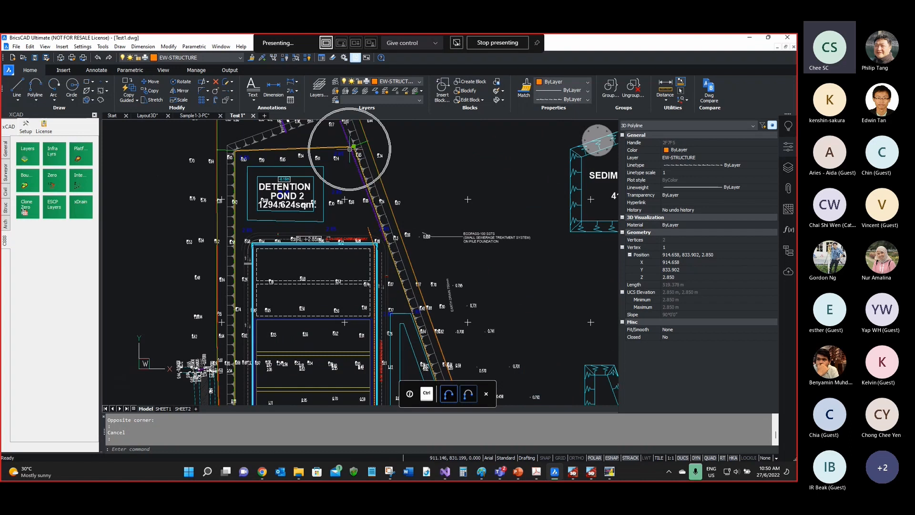
scroll(362, 153, "down", 5)
scroll(391, 248, "up", 3)
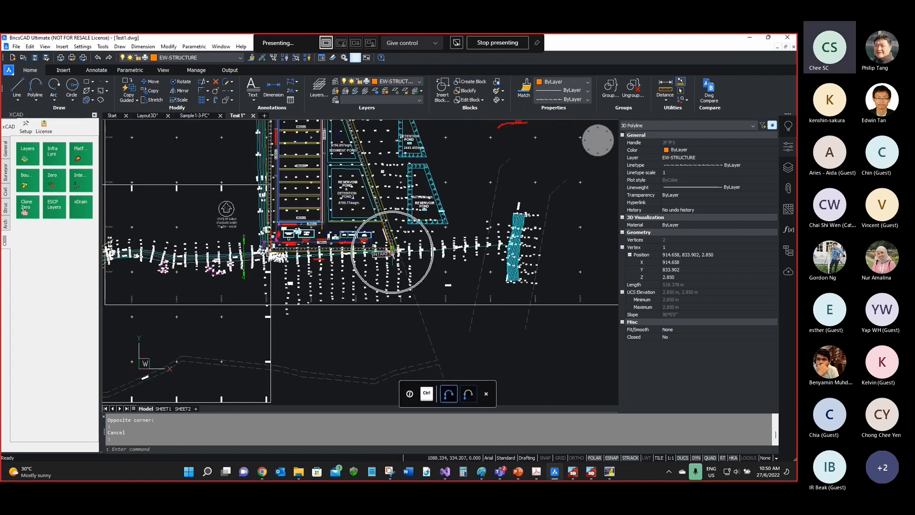
Step: Switch to Paint and show the annotated site plan at 200% zoom, with the whole east edge line in view
left_click_drag(795, 227, 324, 34)
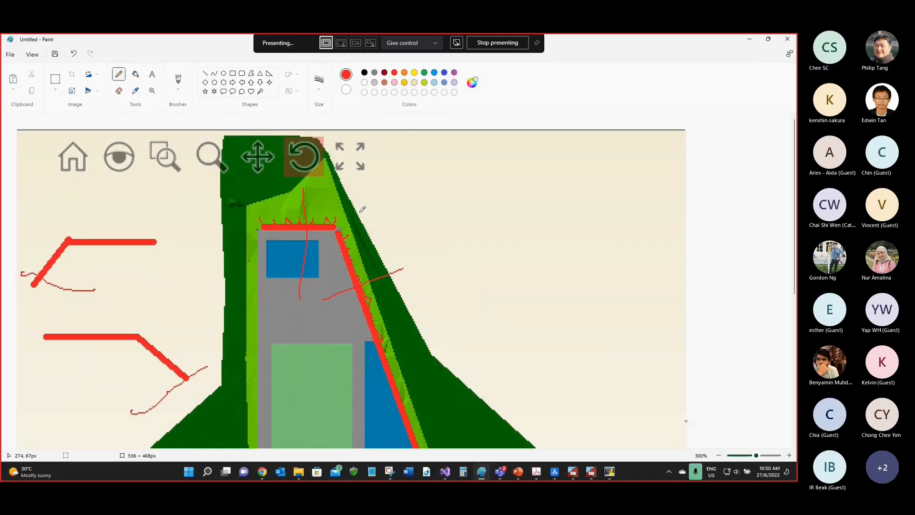
scroll(358, 205, "down", 3)
scroll(358, 205, "up", 1)
left_click(717, 456)
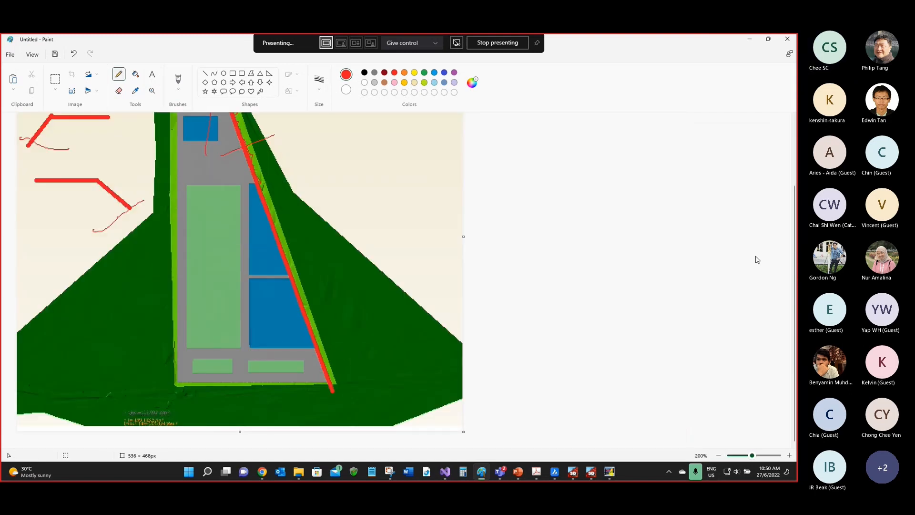
scroll(793, 250, "up", 3)
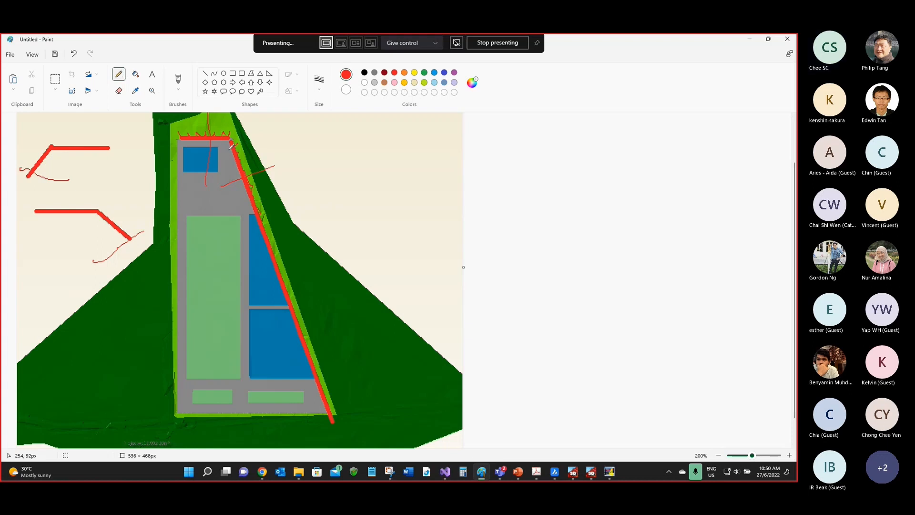
Step: Circle the two ends of the east edge line in yellow, number them 1 and 2, and sketch a southward arrow beside it
left_click(414, 73)
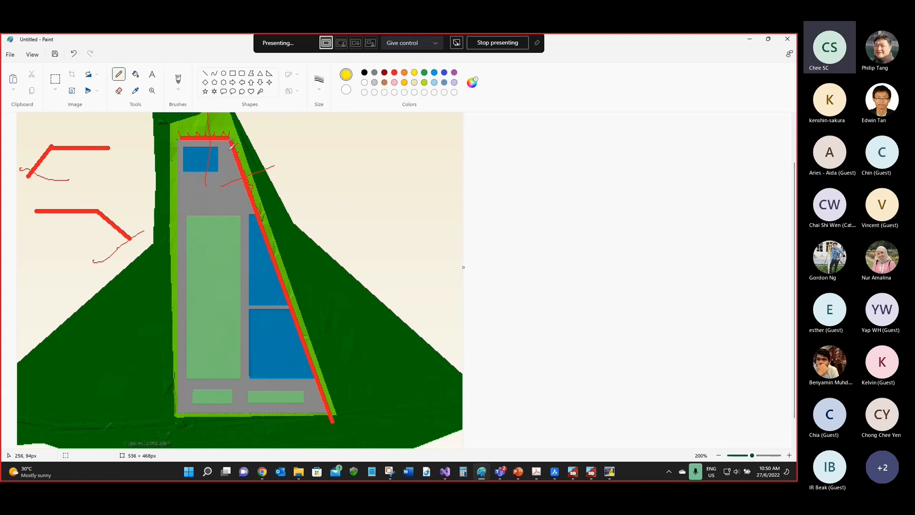
left_click_drag(232, 146, 229, 131)
left_click_drag(273, 216, 300, 262)
left_click_drag(335, 430, 333, 423)
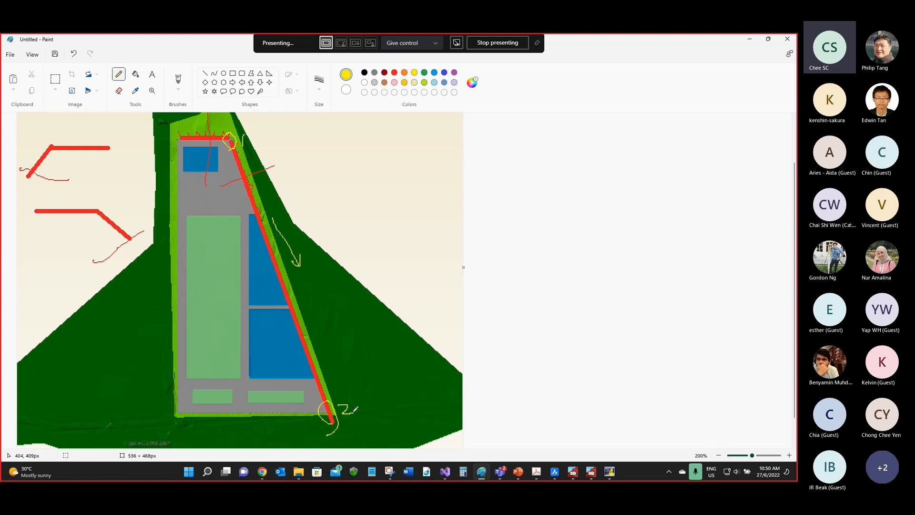
Step: Sketch a yellow figure above the east line's starting point and an arrowhead on the red stroke pointing outwards across the slope
scroll(232, 115, "up", 3)
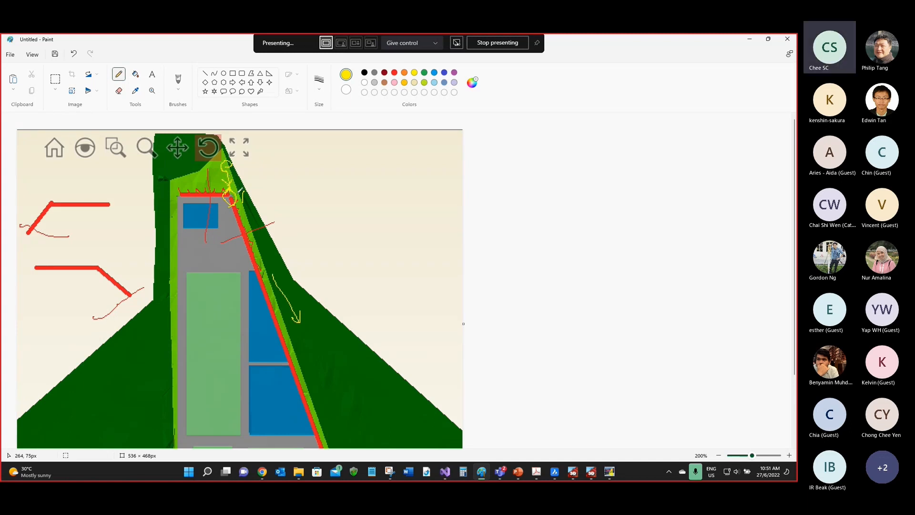
left_click_drag(271, 216, 270, 228)
left_click_drag(253, 226, 270, 217)
mouse_move(271, 217)
left_mouse_down()
mouse_move(270, 230)
mouse_move(262, 210)
left_mouse_up()
Step: Choose the 3px line size and add the red text "Left" outside the east edge line, beside the arrowhead
left_click(319, 93)
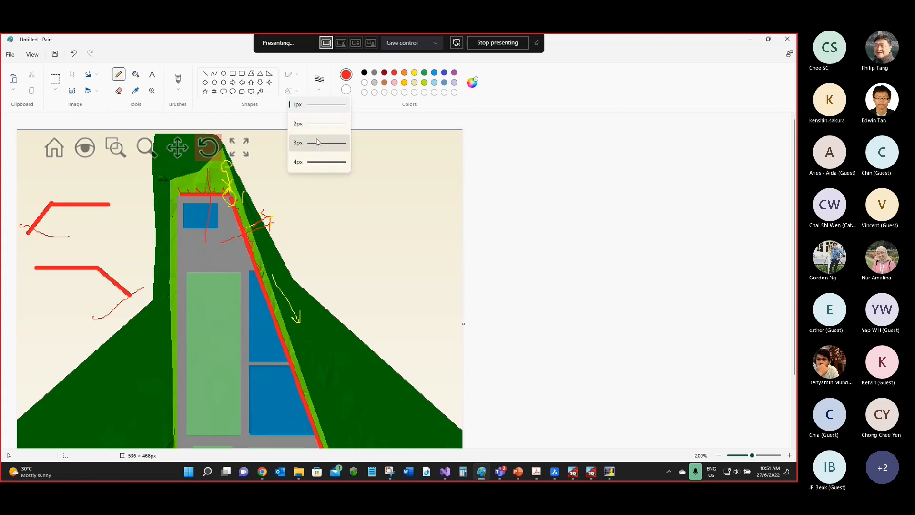
left_click(320, 143)
left_click(278, 197)
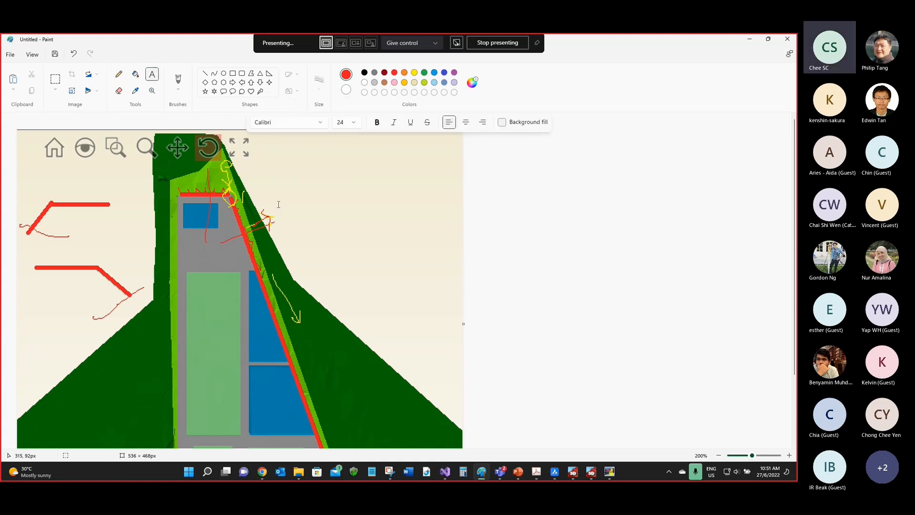
type("Left")
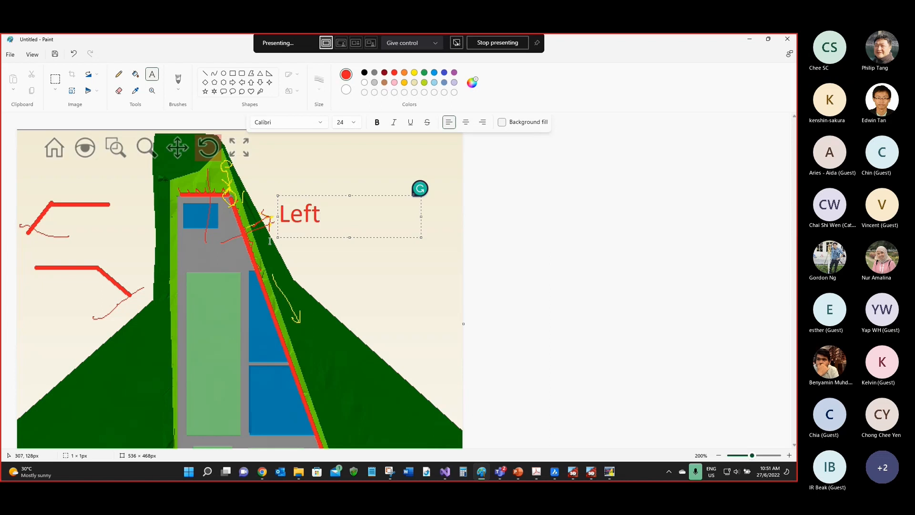
Step: Add the red text "Right" on the platform side of the east edge line, below Detention Pond 2
left_click(209, 249)
type("Rigt")
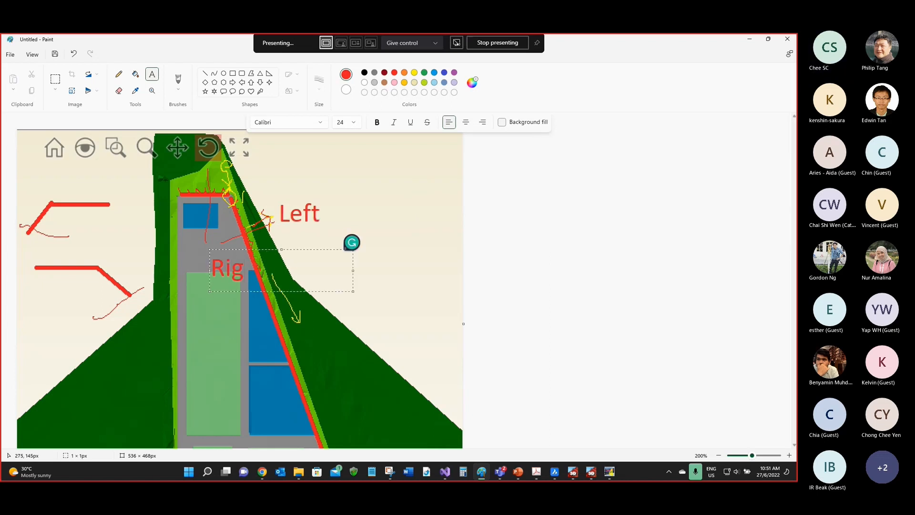
key("BackSpace")
type("ght")
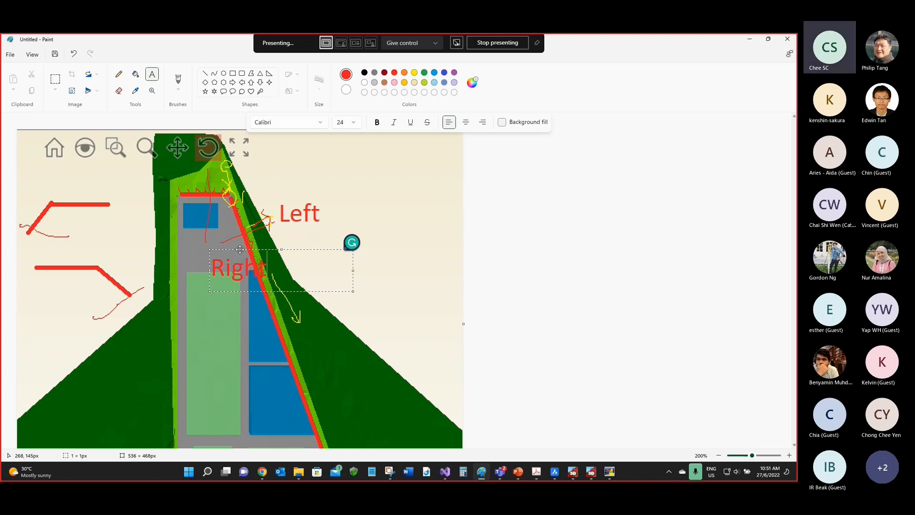
Step: Shift the "Right" label further onto the platform and sketch a yellow figure, starting circle and eastward arrow at the north edge line
left_click_drag(242, 249, 227, 248)
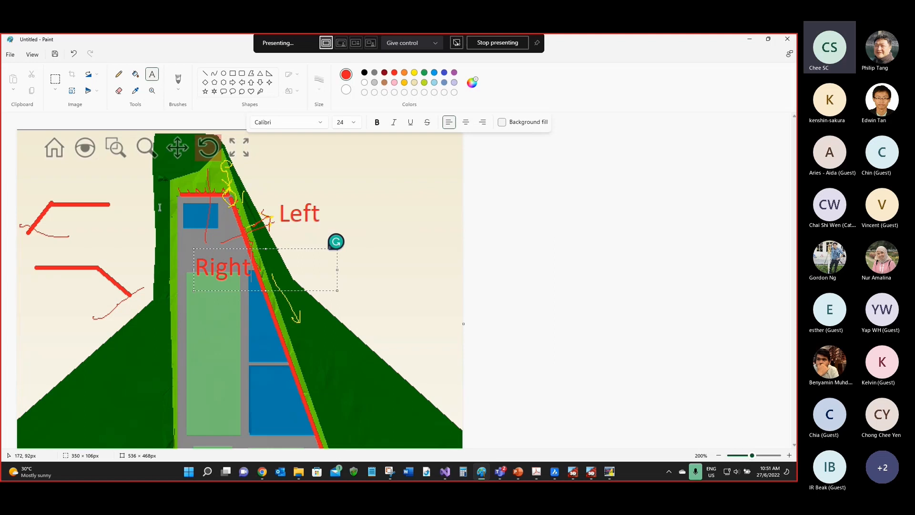
left_click(118, 74)
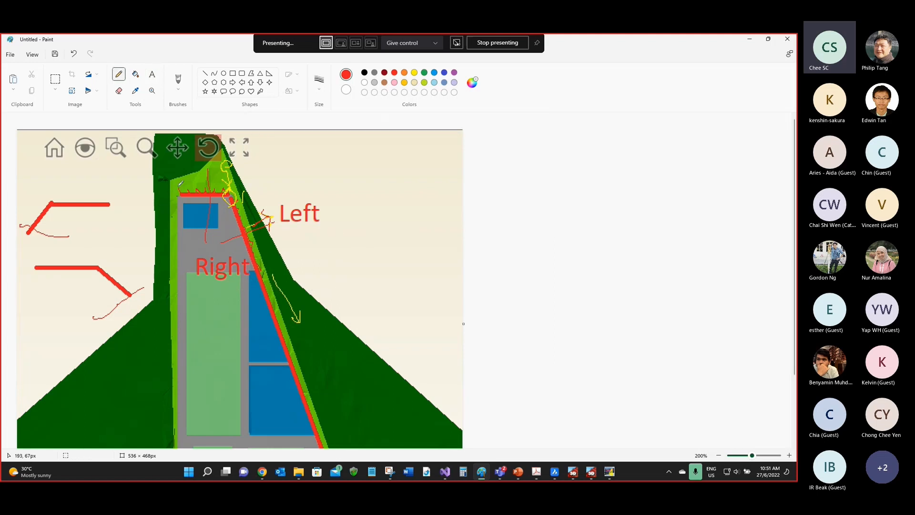
left_click(414, 73)
mouse_move(172, 198)
left_mouse_down()
mouse_move(210, 177)
mouse_move(153, 187)
mouse_move(148, 212)
mouse_move(162, 209)
mouse_move(145, 198)
left_mouse_up()
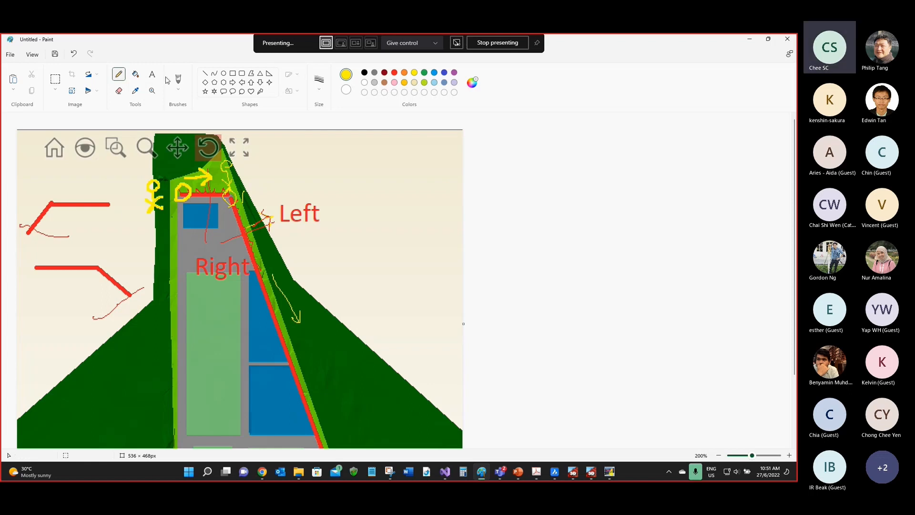
Step: Draw a red arrow pointing outwards from the north edge line and add the red text "Left" beside it
left_click(205, 73)
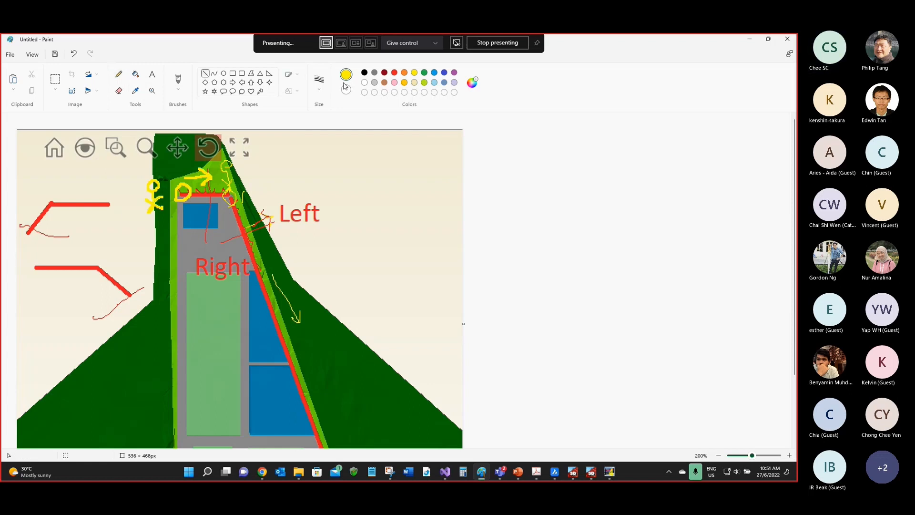
left_click(394, 73)
left_click_drag(198, 186, 193, 160)
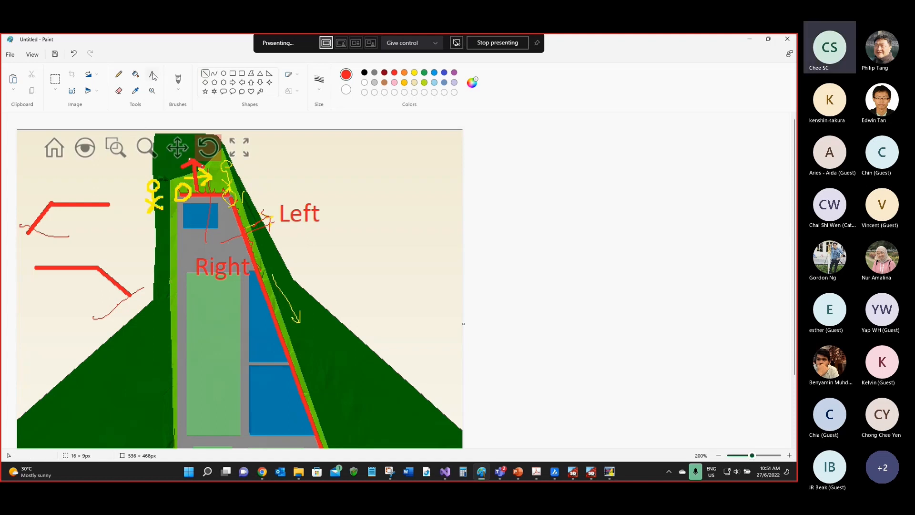
left_click(155, 167)
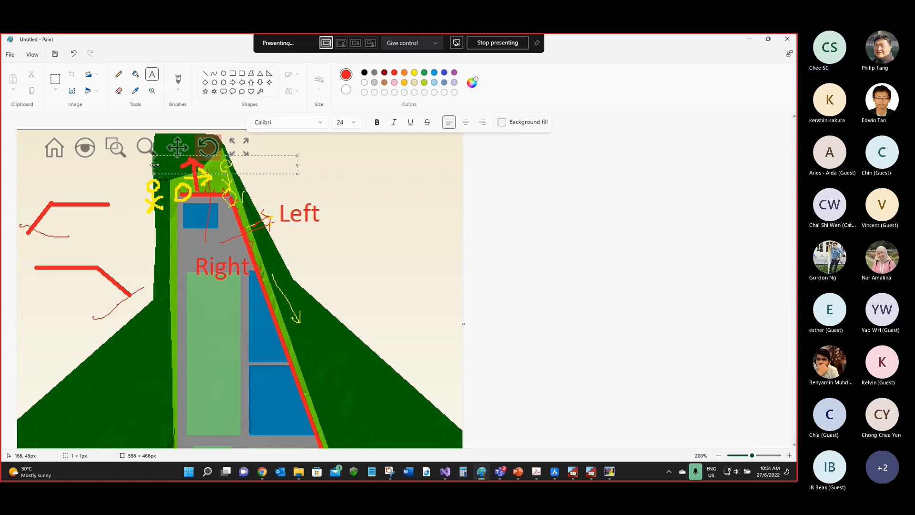
type("Left")
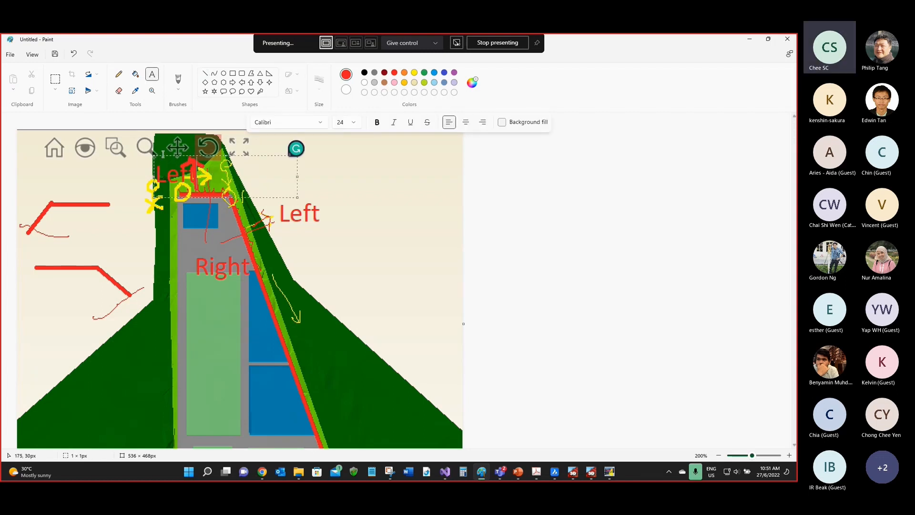
left_click_drag(162, 154, 155, 150)
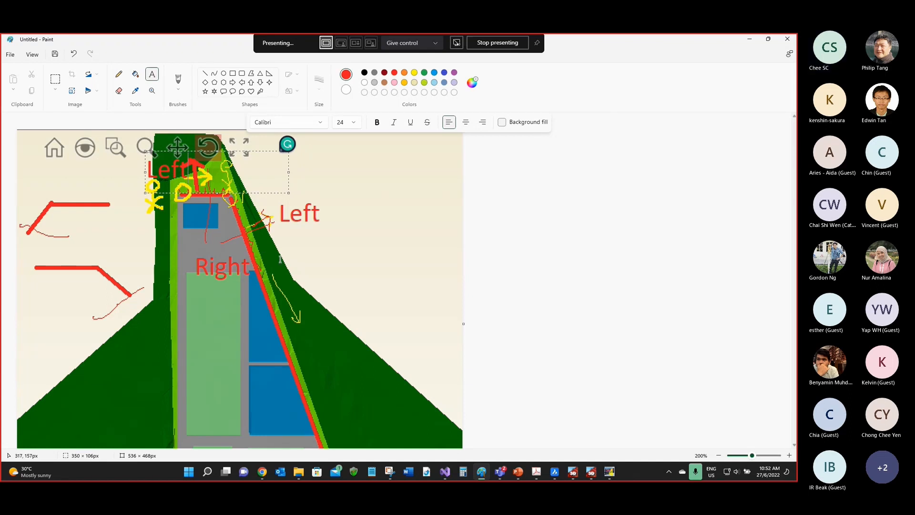
left_click(263, 247)
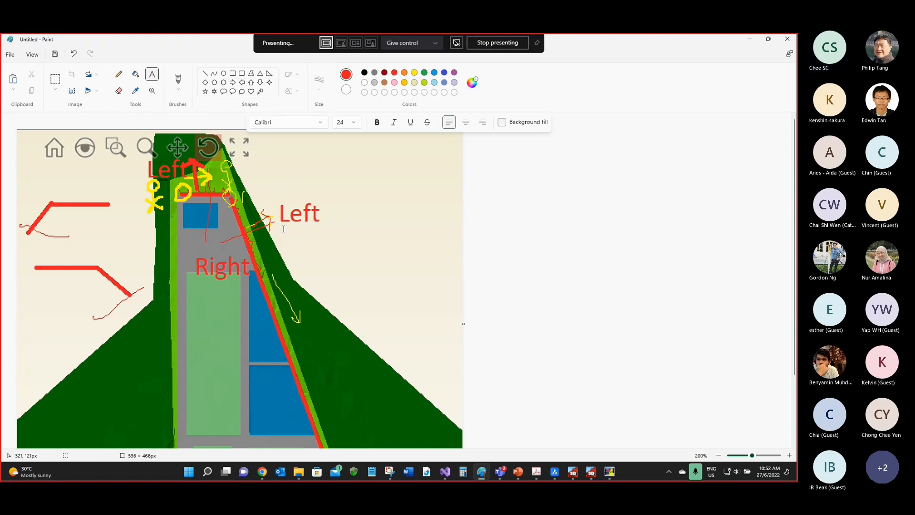
Step: Review the annotated east edge line, switch to BricsCAD and locate the polyline's northern end near Detention Pond 2
scroll(273, 215, "down", 2)
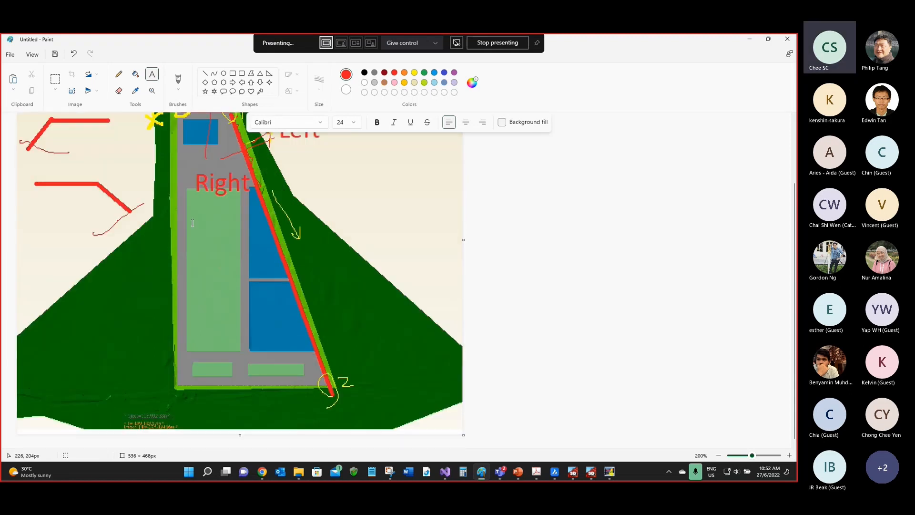
scroll(193, 223, "up", 2)
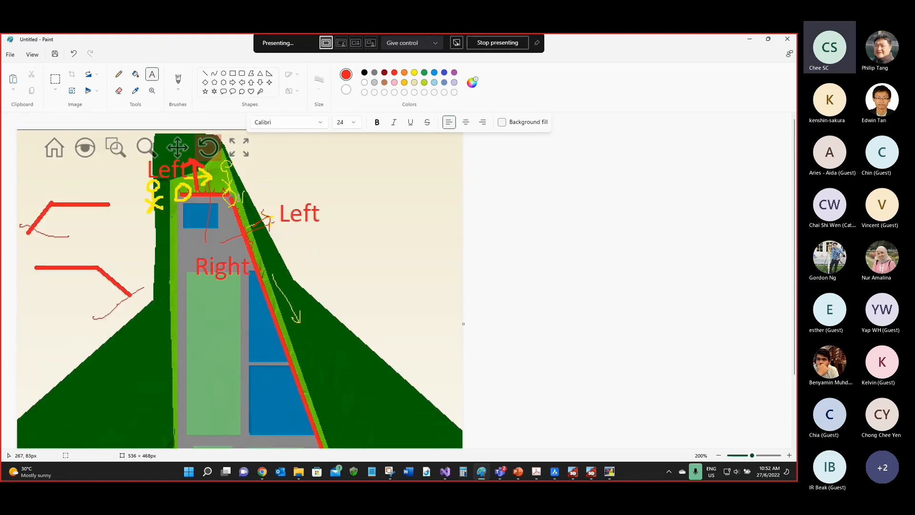
scroll(238, 197, "down", 2)
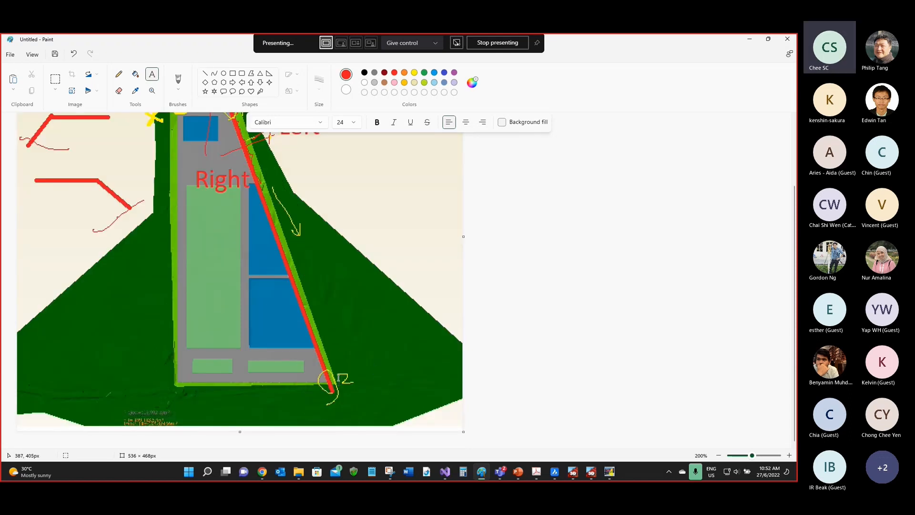
left_click(554, 472)
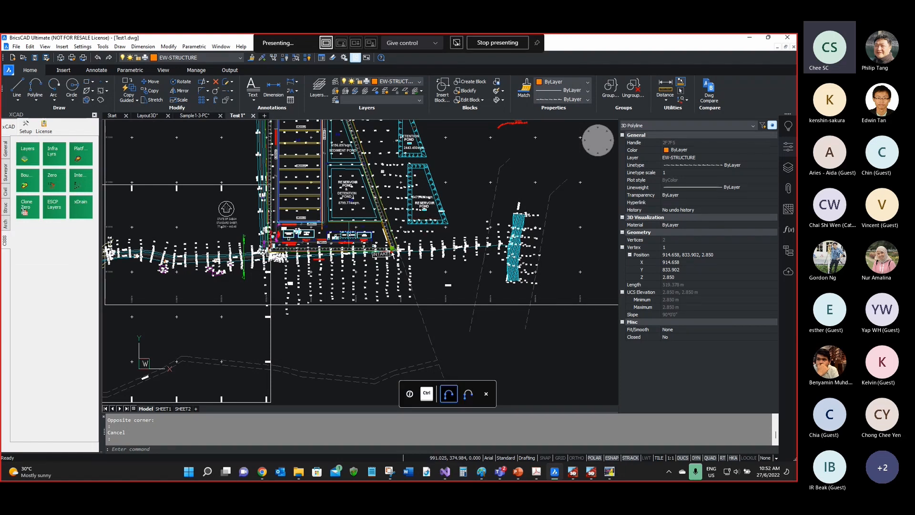
scroll(359, 283, "down", 2)
scroll(344, 162, "up", 3)
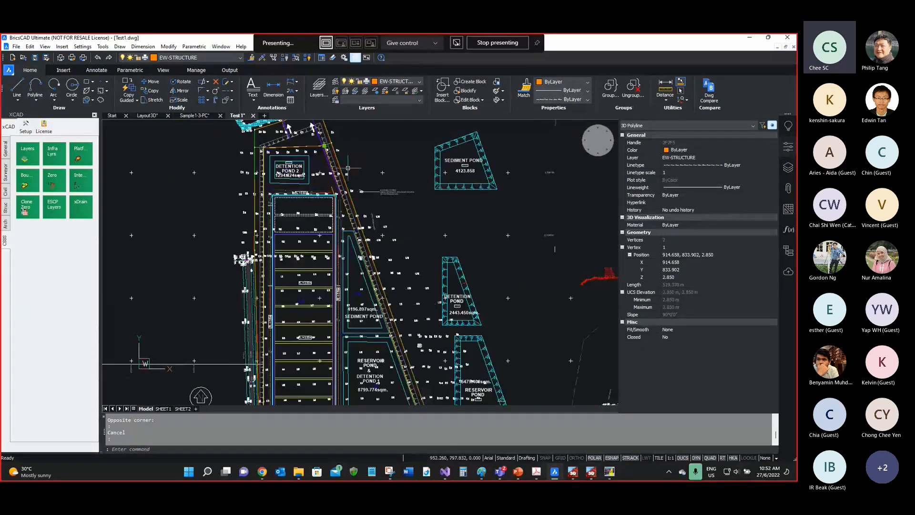
scroll(347, 168, "up", 1)
middle_click_drag(347, 168, 391, 269)
scroll(359, 217, "up", 2)
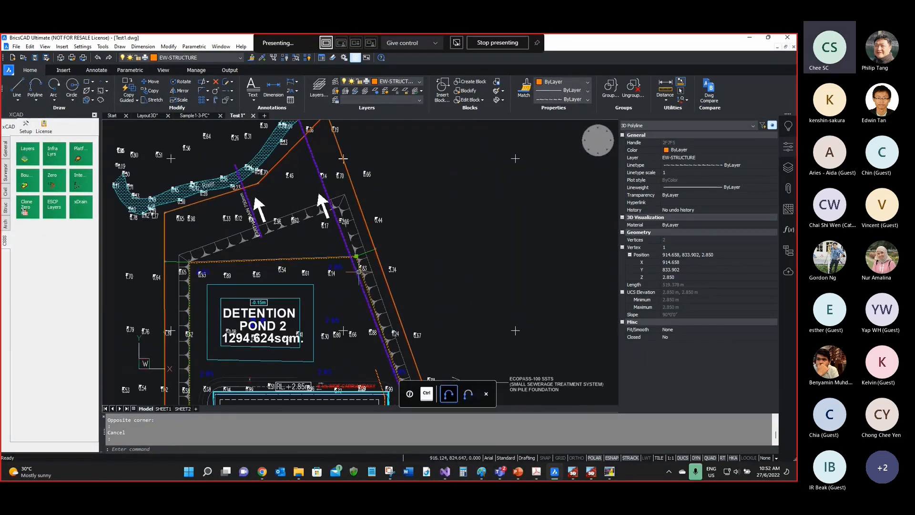
Step: Check the Z elevation at both vertices of the east edge polyline and examine the slope running along it
left_click(648, 280)
scroll(412, 186, "down", 3)
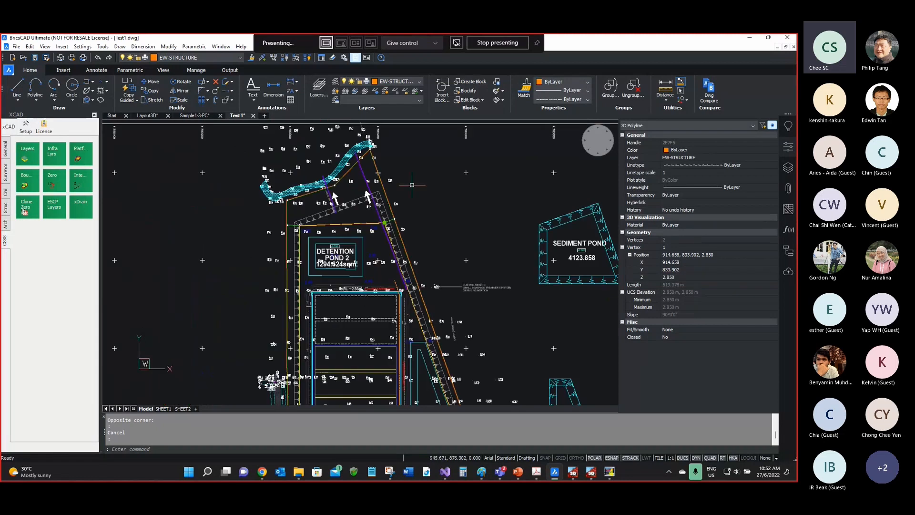
left_click(657, 278)
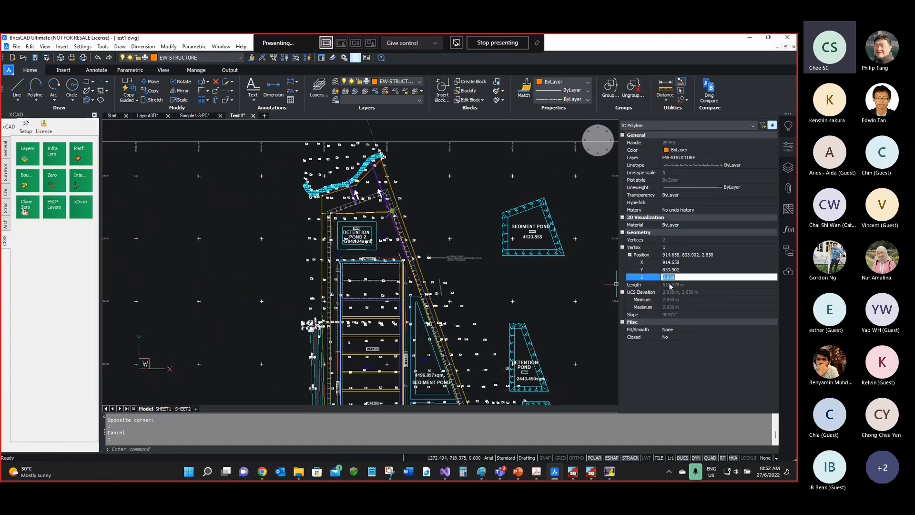
left_click(773, 250)
left_click(773, 249)
left_click(701, 277)
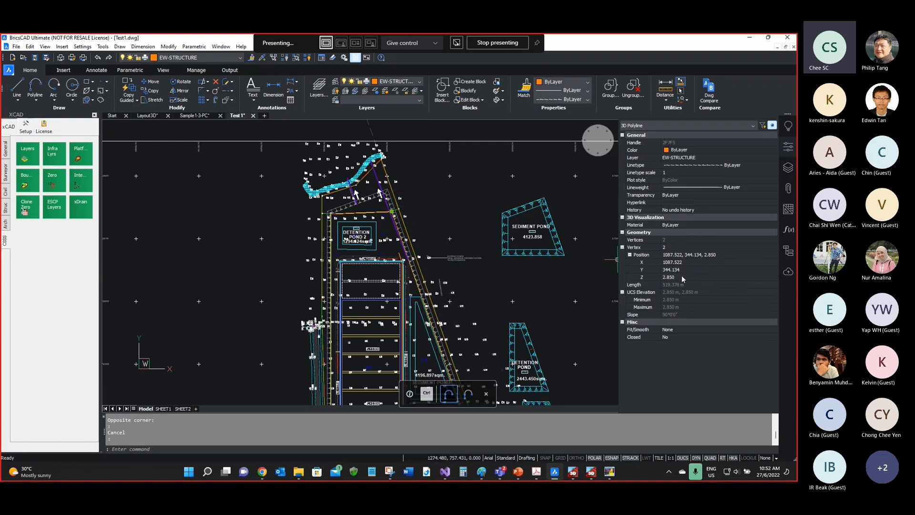
scroll(373, 194, "down", 3)
scroll(349, 217, "up", 5)
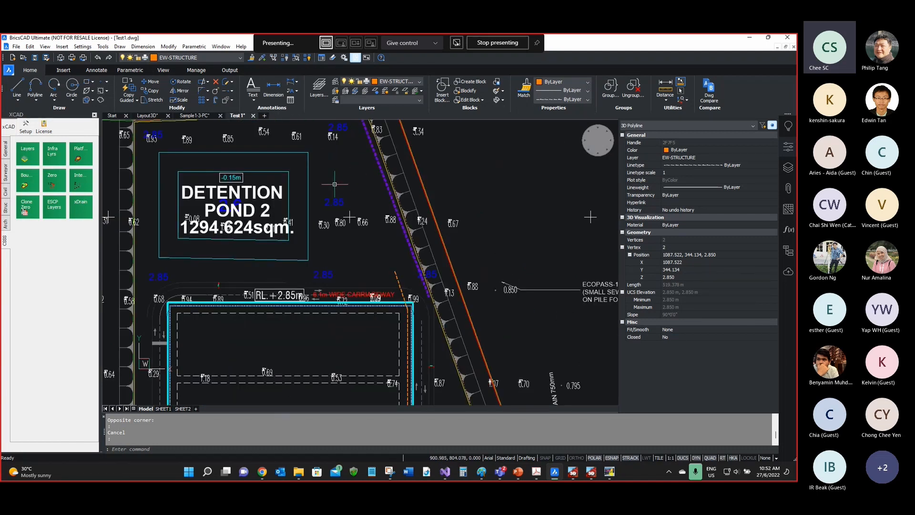
scroll(370, 184, "down", 1)
middle_click_drag(475, 380, 426, 284)
scroll(414, 270, "up", 1)
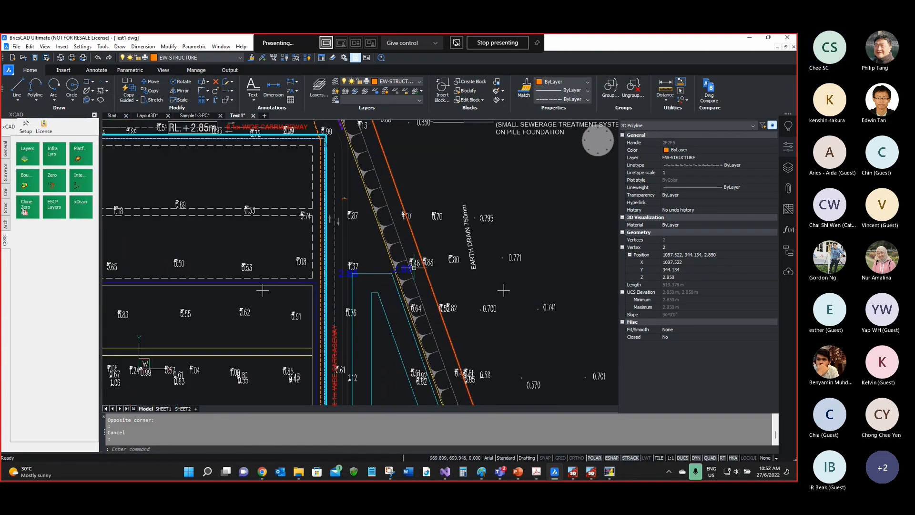
scroll(414, 268, "down", 3)
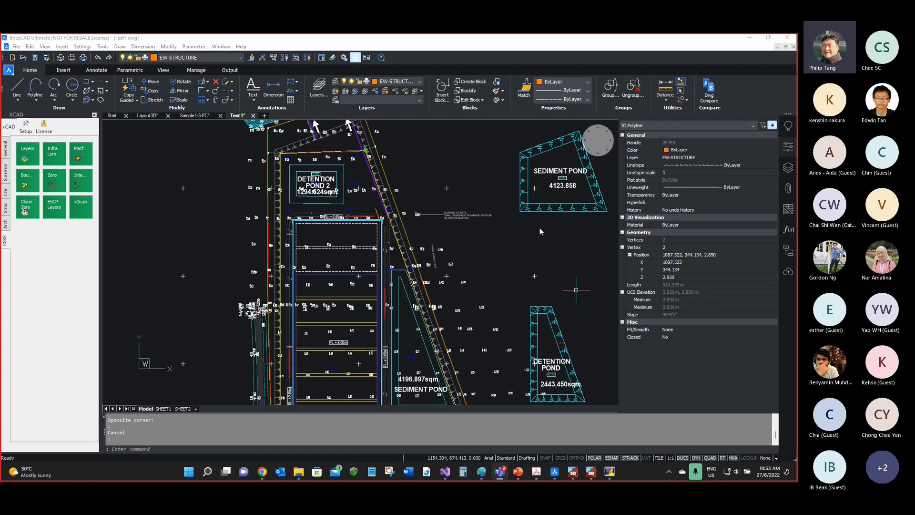
Step: Select only the north platform edge's 3D polyline above Detention Pond 2
scroll(291, 139, "up", 8)
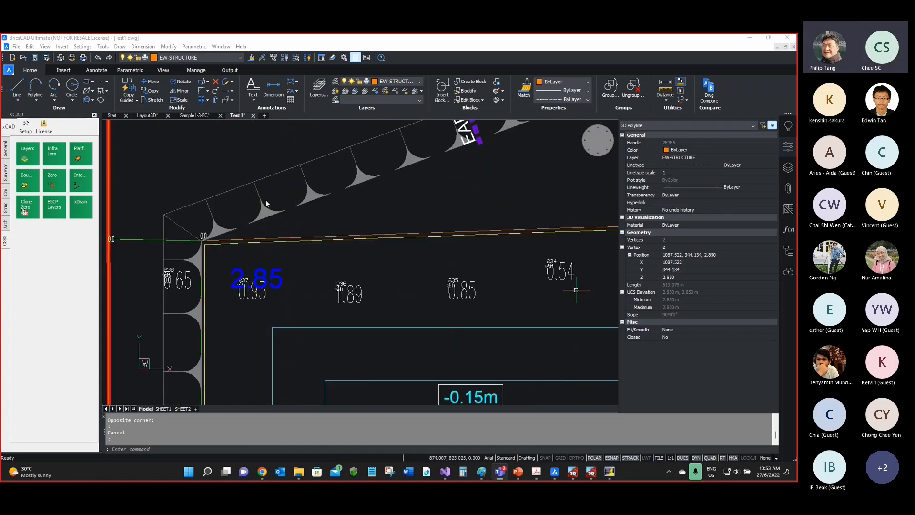
scroll(272, 203, "down", 3)
scroll(281, 220, "up", 3)
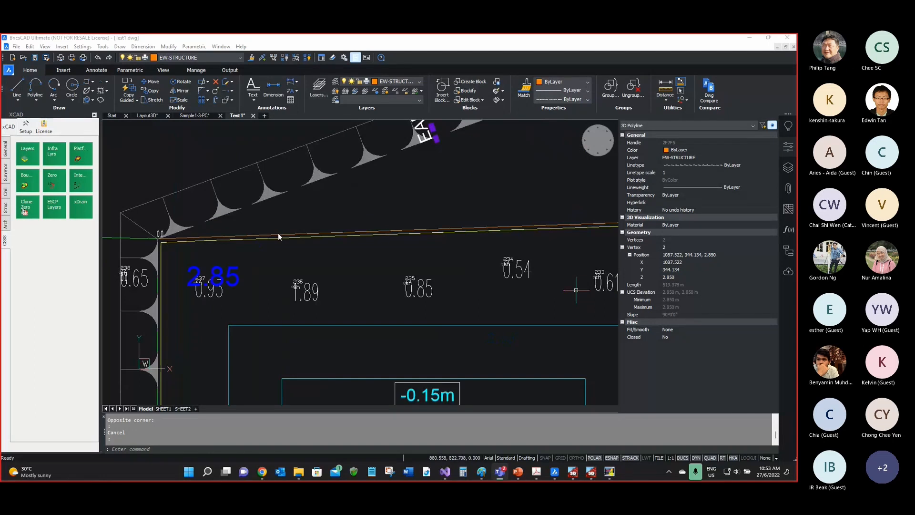
left_click(278, 232)
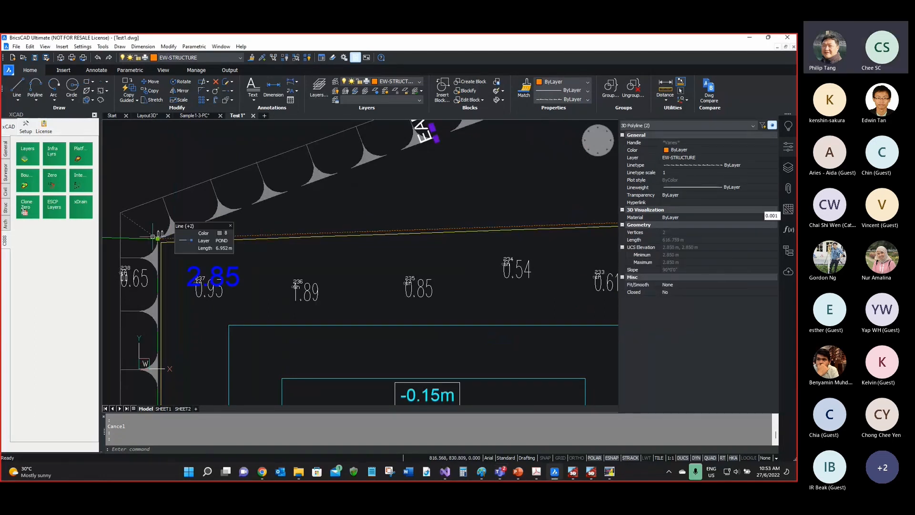
key("Escape")
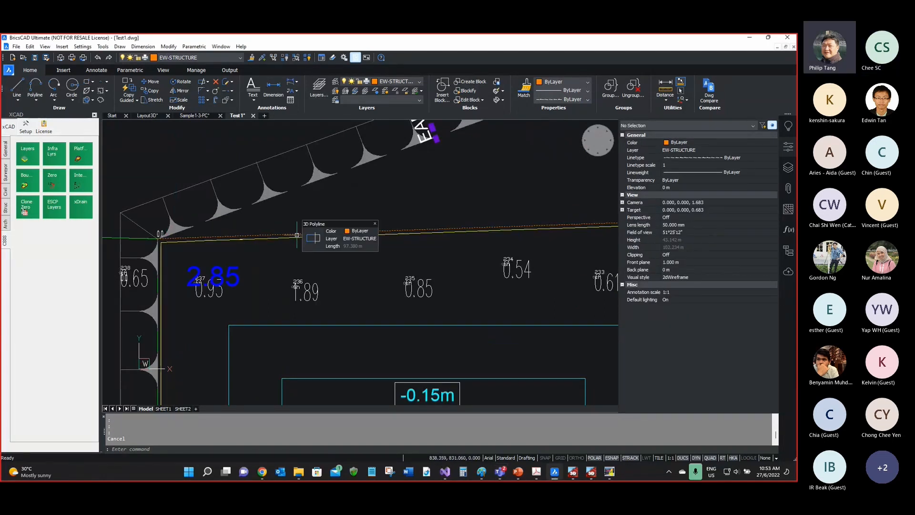
left_click(297, 235)
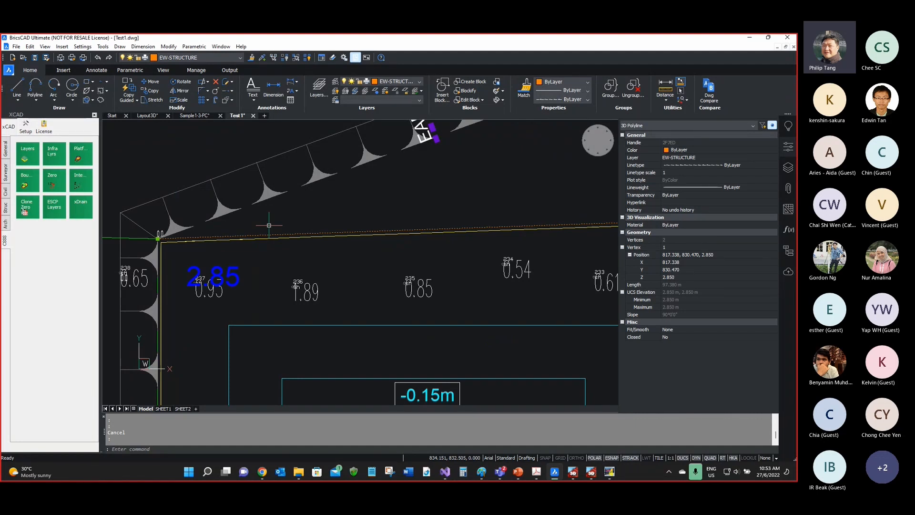
scroll(229, 223, "down", 4)
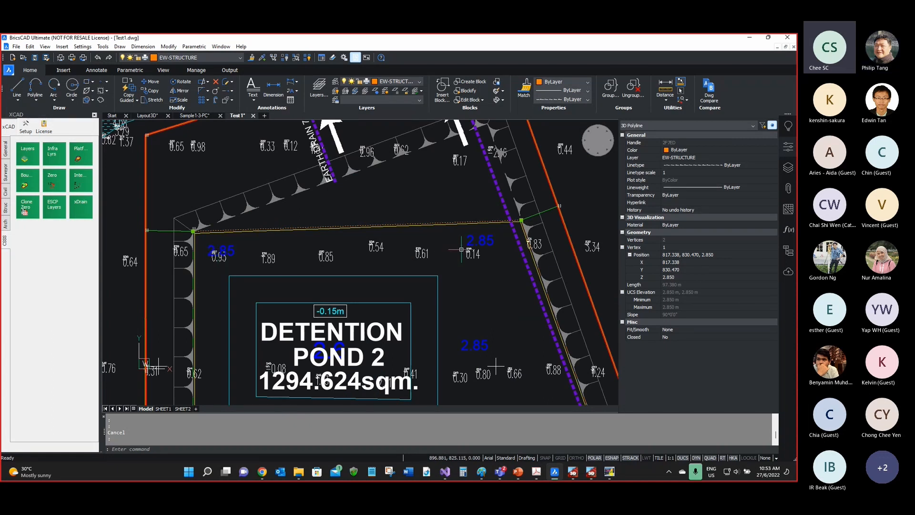
Step: Set the Z elevation of the north edge polyline's vertex 2 to 3.15 and return to vertex 1
left_click(776, 239)
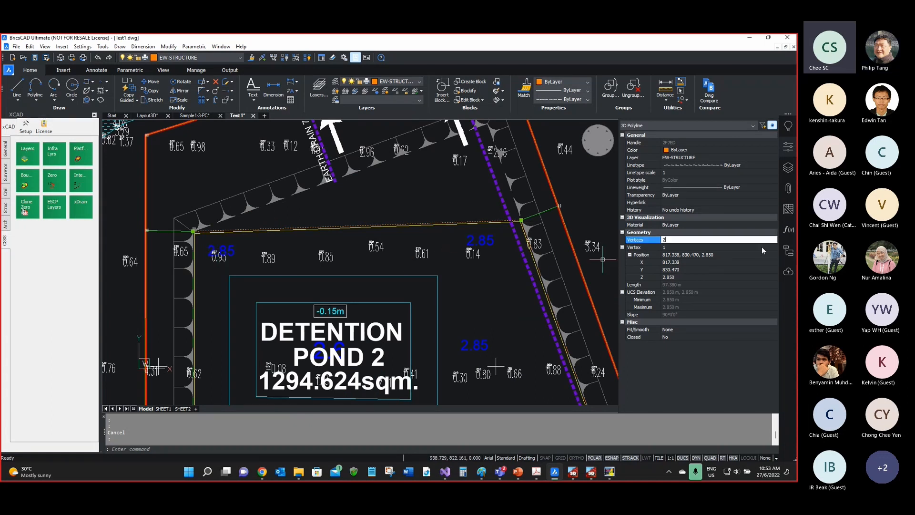
left_click(770, 250)
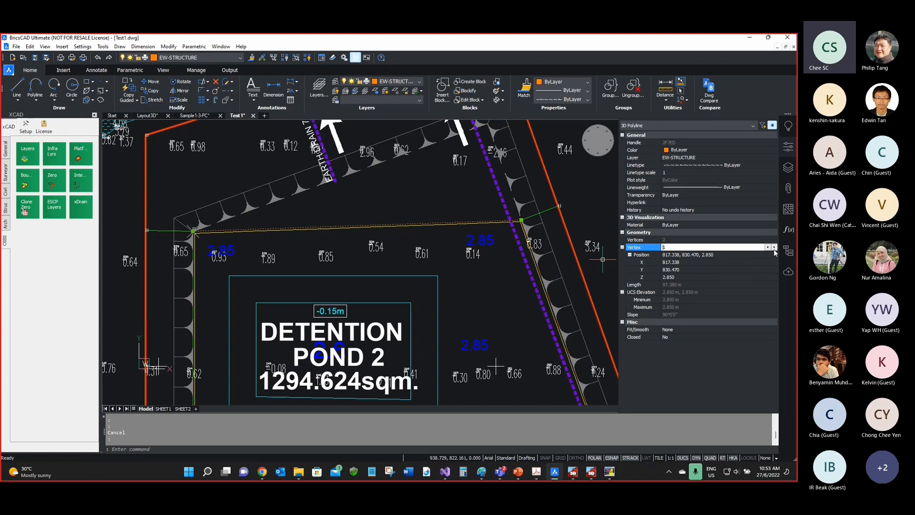
left_click(773, 247)
left_click(685, 277)
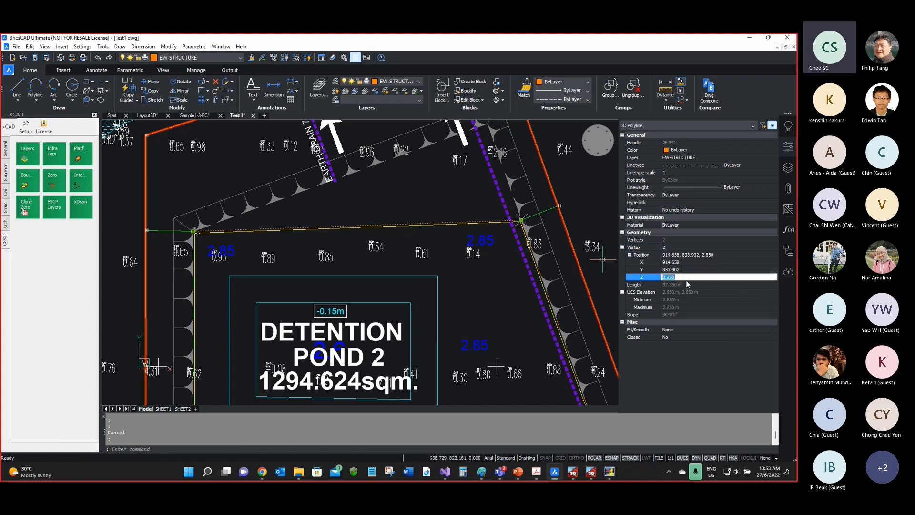
type("3.15")
key("Return")
key("ctrl")
left_click(766, 248)
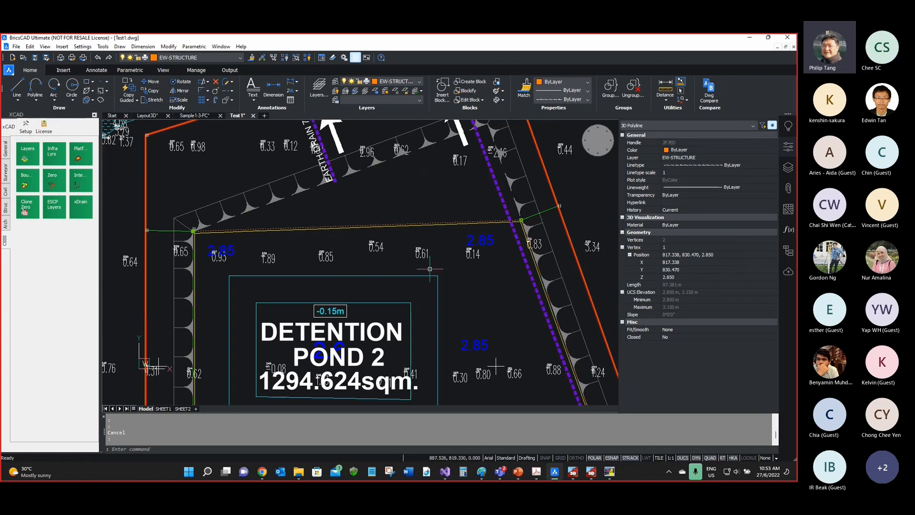
Step: Draw a line about 23 m long straight north from the eastern end of the north edge polyline
mouse_move(412, 223)
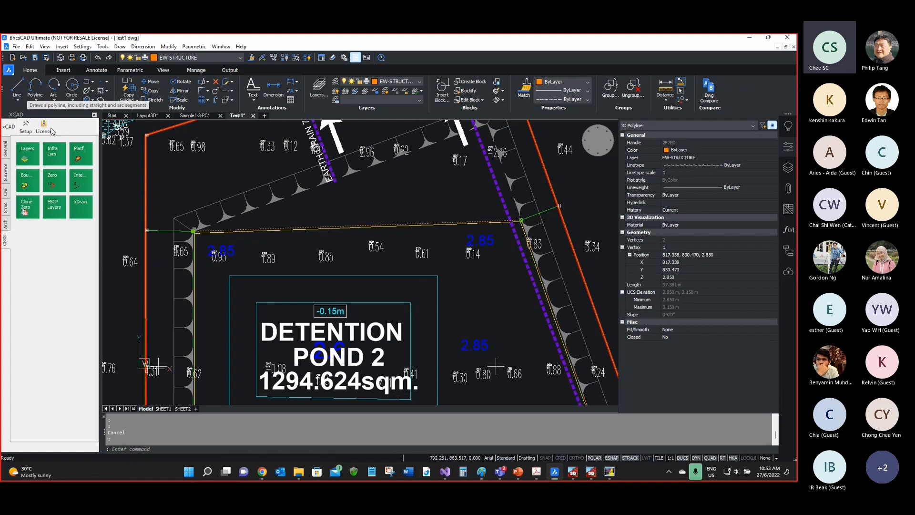
left_click(17, 86)
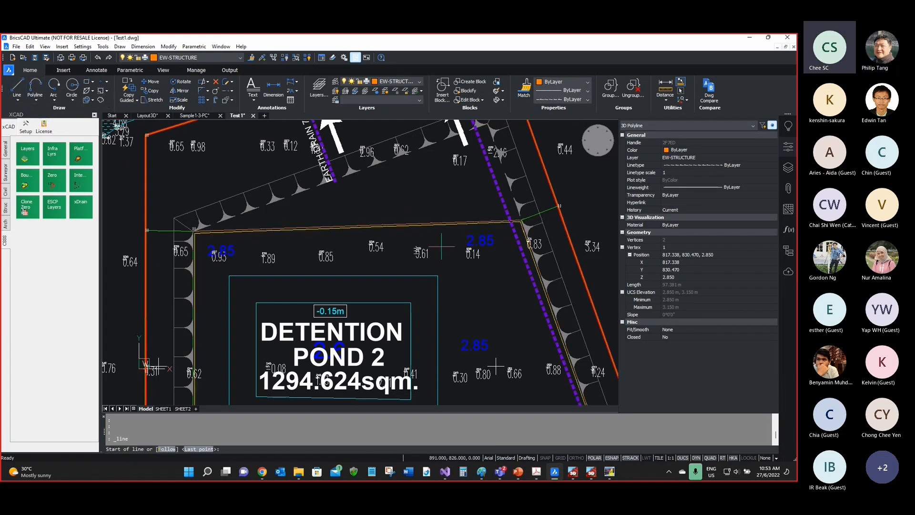
left_click(521, 220)
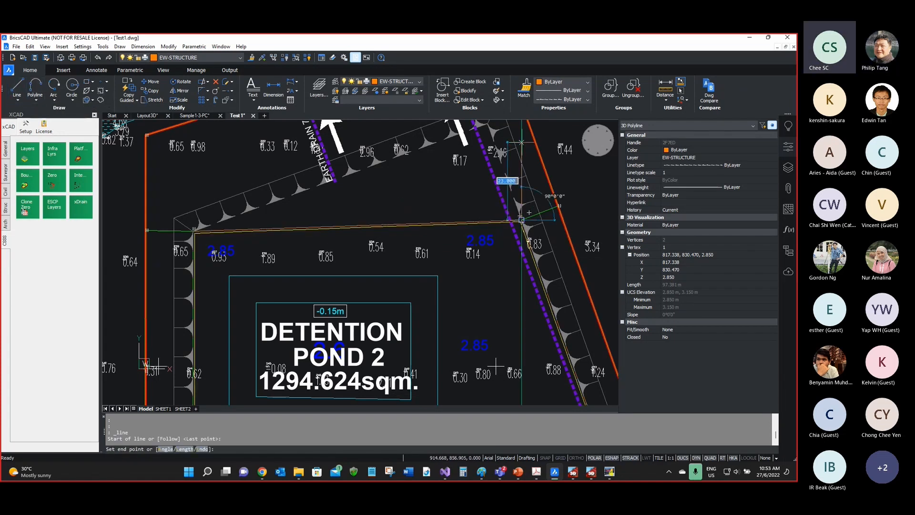
left_click(522, 141)
key("Return")
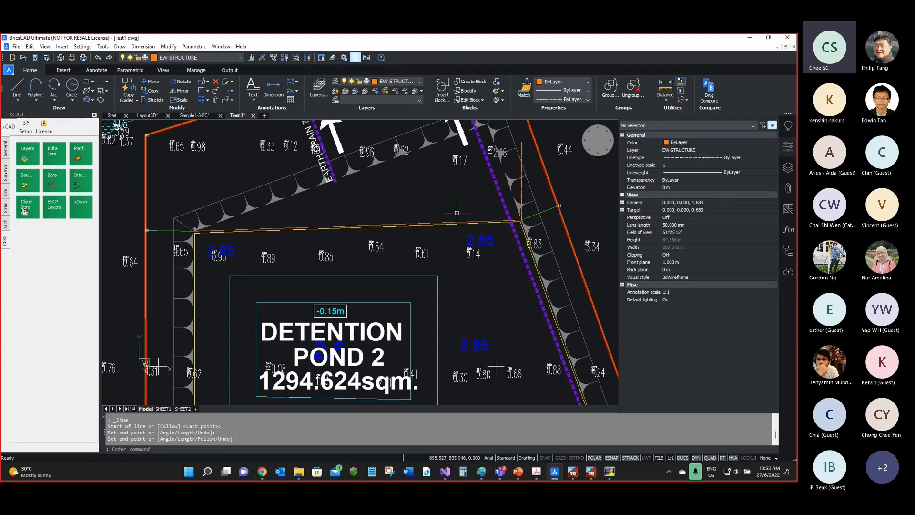
Step: Offset the vertical line at the north edge's eastern end 10 m to the west
type("oofset")
key("Return")
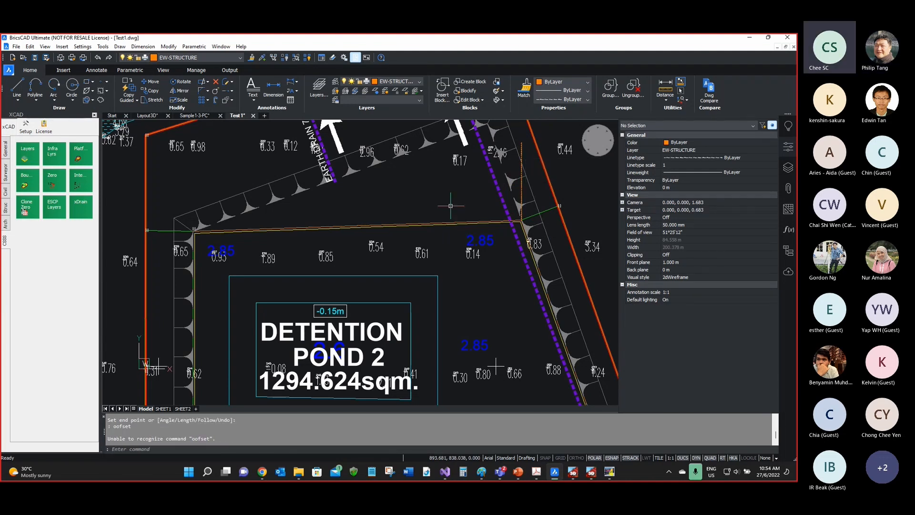
type("o")
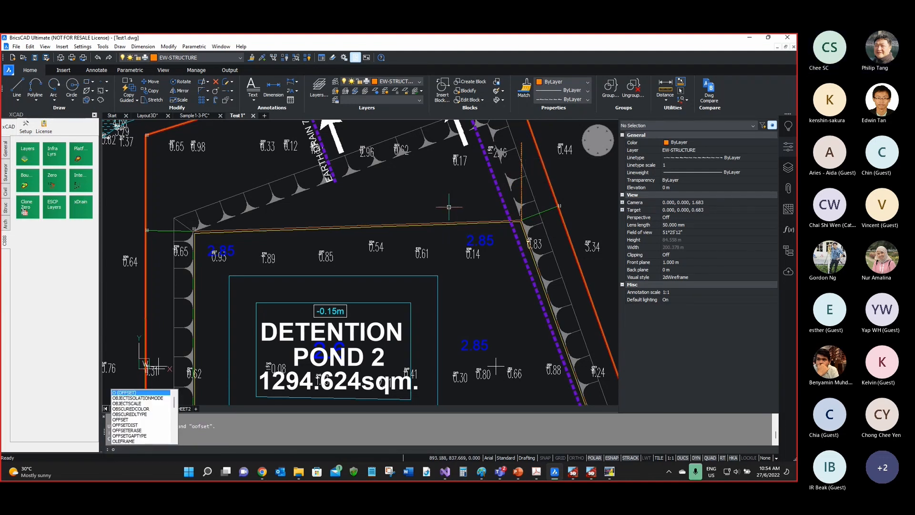
key("Return")
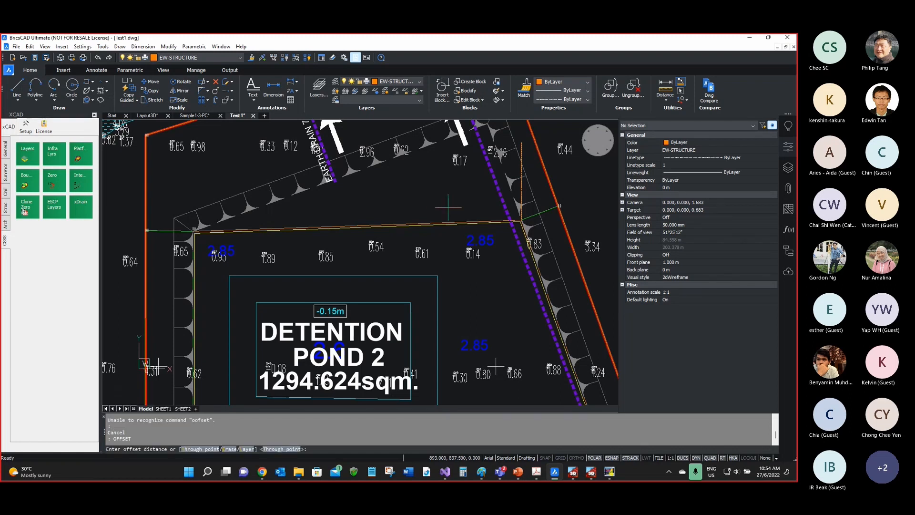
type("10")
key("Return")
left_click(522, 173)
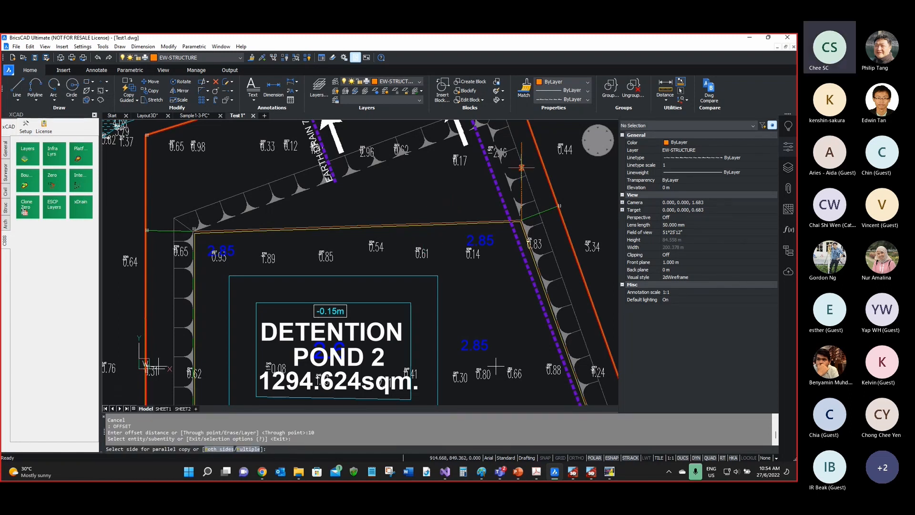
left_click(455, 182)
scroll(496, 220, "up", 2)
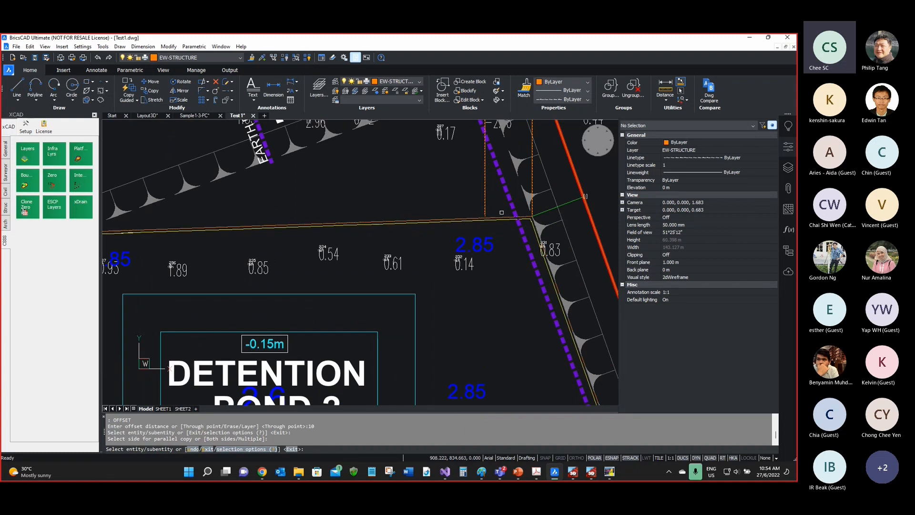
scroll(528, 206, "down", 2)
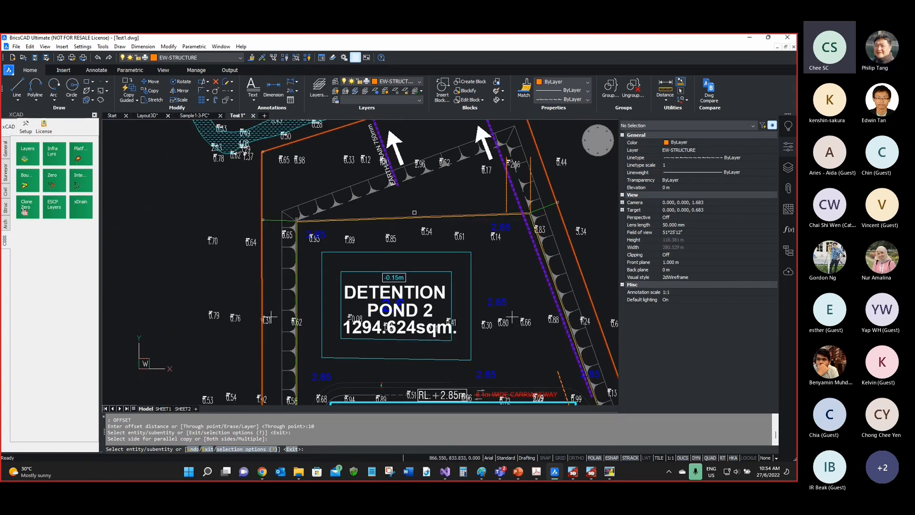
Step: Delete the 3D polyline along the north platform edge above Detention Pond 2
scroll(422, 217, "up", 2)
left_click(419, 214)
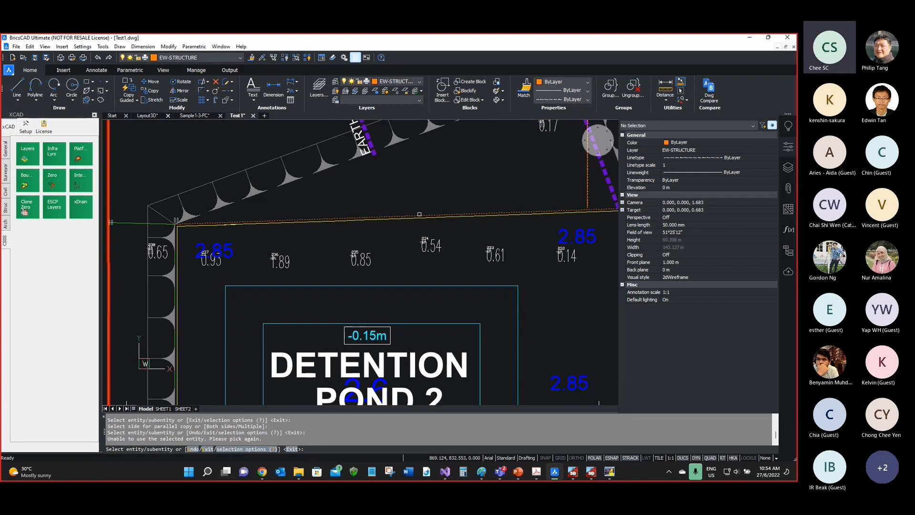
key("Escape")
left_click(408, 214)
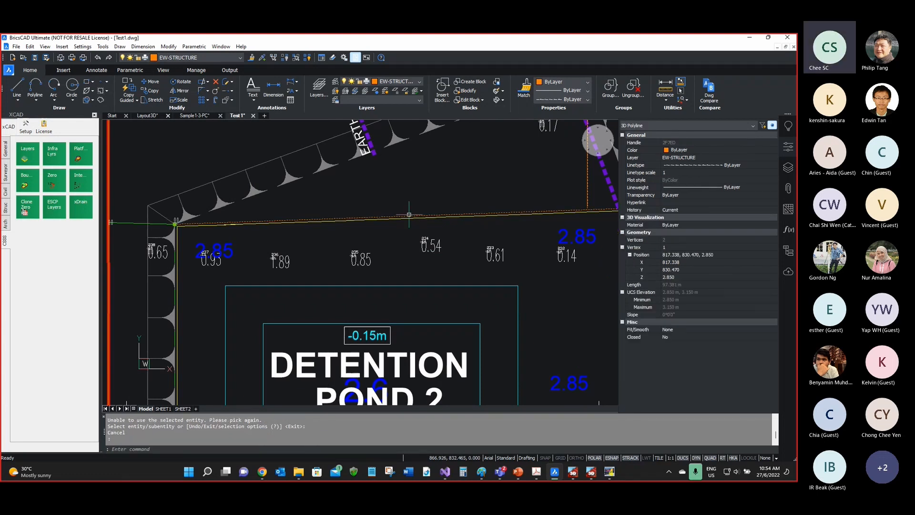
key("Delete")
Step: Draw a 3D polyline along the north edge from its western corner through the offset line's foot to the eastern corner
type("3dpoly")
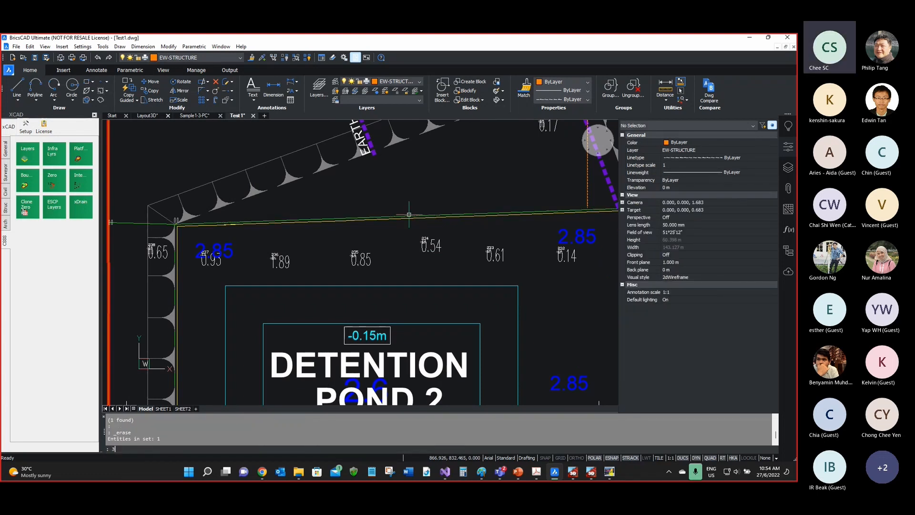
key("Return")
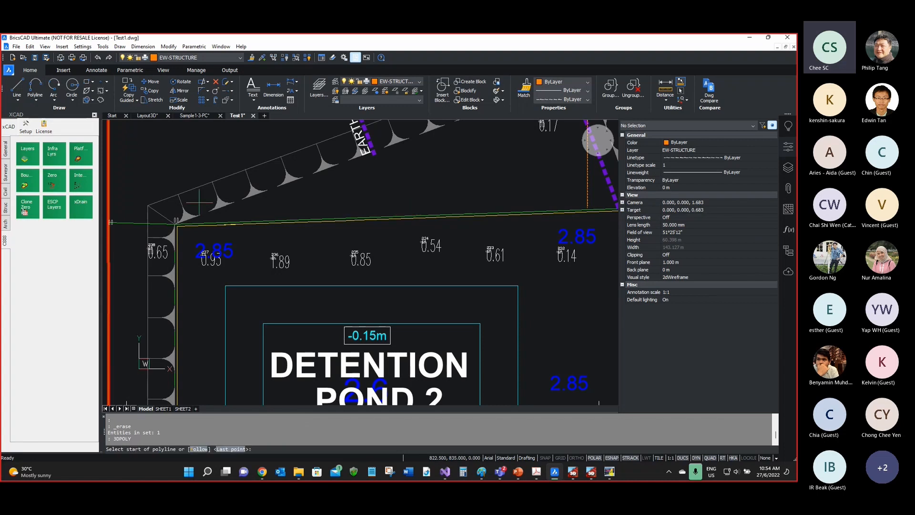
left_click(176, 223)
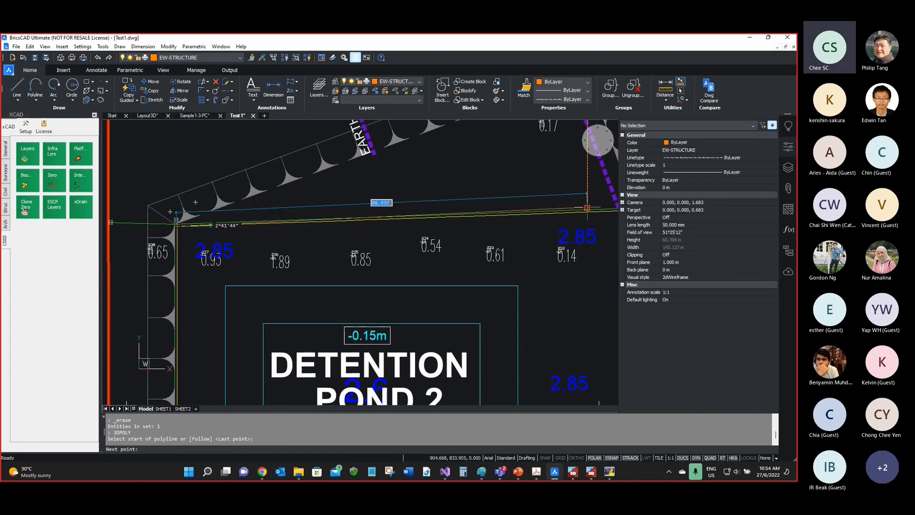
left_click(586, 208)
scroll(466, 156, "down", 1)
scroll(591, 183, "up", 4)
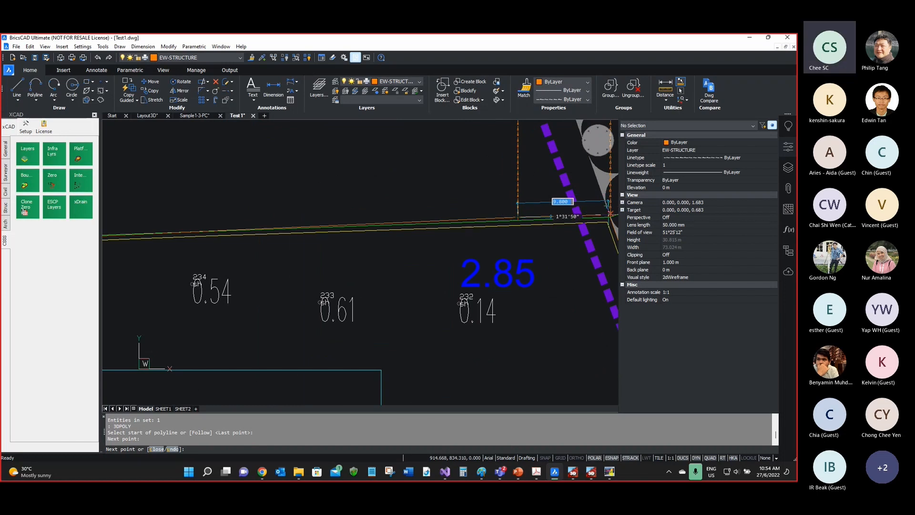
left_click(608, 219)
key("Return")
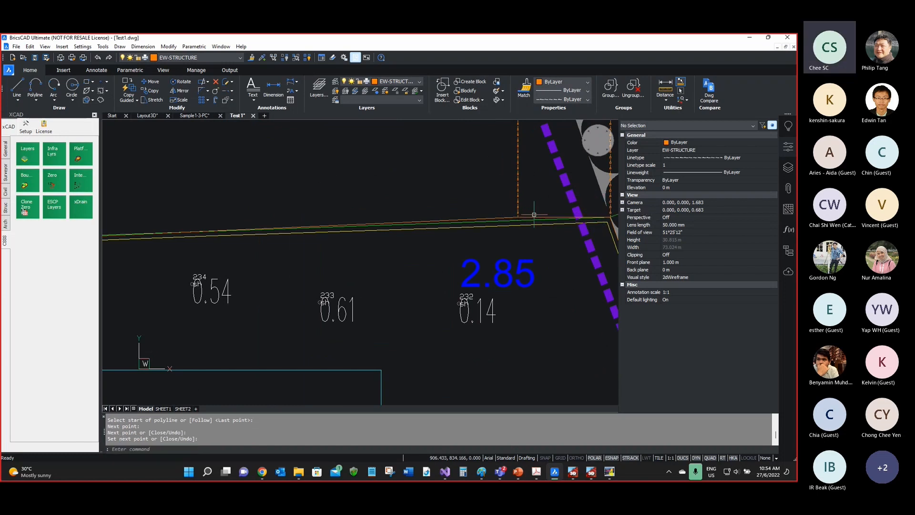
Step: Set the Z elevation of the new north edge polyline's vertex 2 to 3.15
left_click(535, 216)
left_click(530, 216)
left_click(530, 217)
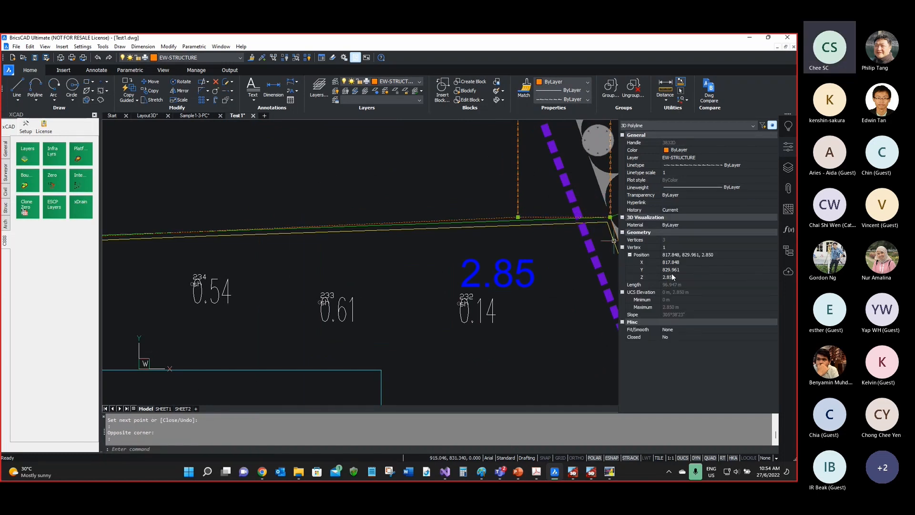
left_click(756, 247)
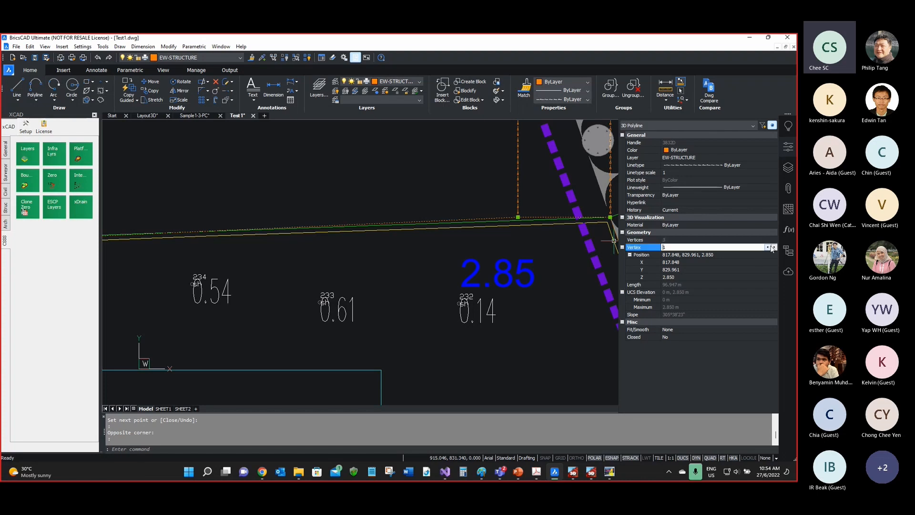
left_click(775, 247)
left_click(699, 277)
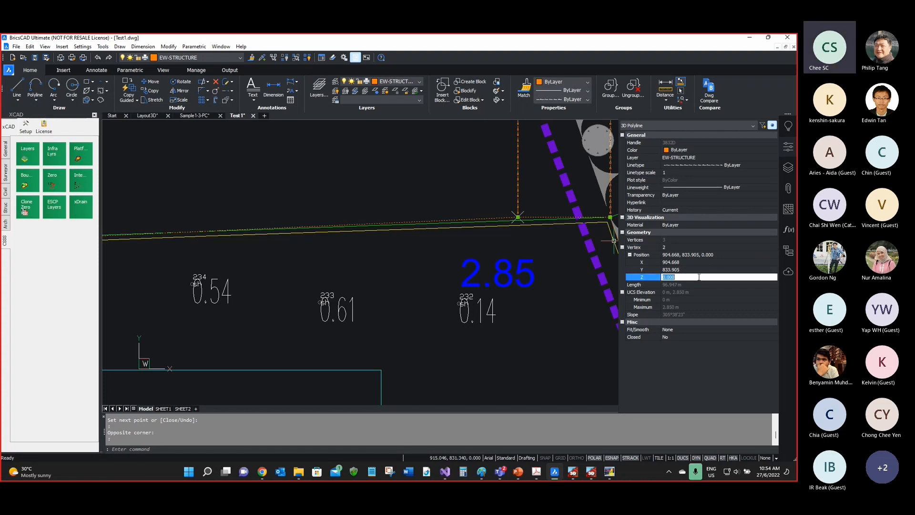
type("3.15")
key("Return")
Step: Set the Z elevation of the new polyline's vertex 3 to 3.15 and inspect the offset line's foot
left_click(765, 248)
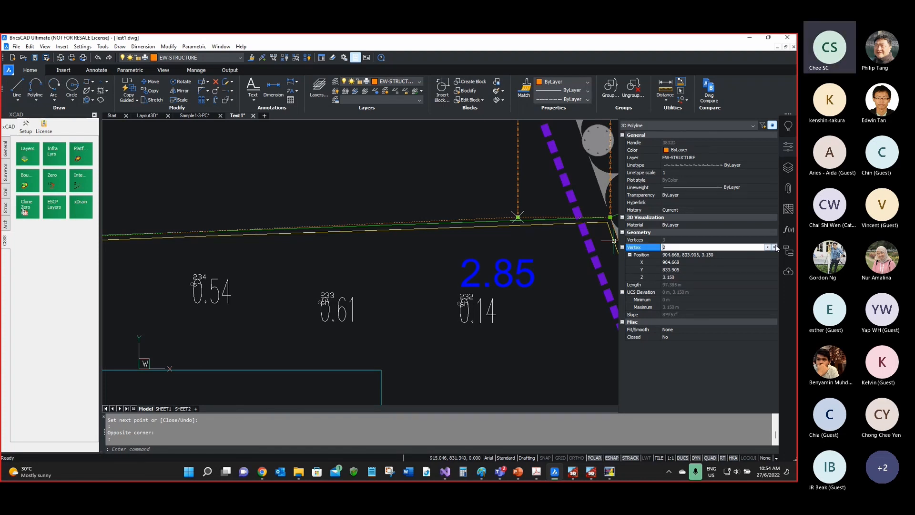
left_click(774, 246)
left_click(710, 278)
type("3.15")
key("Return")
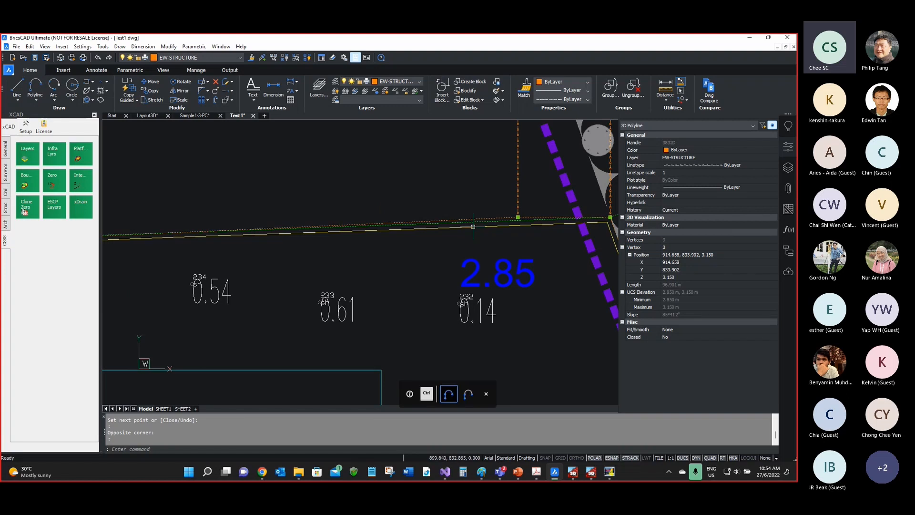
scroll(463, 228, "down", 3)
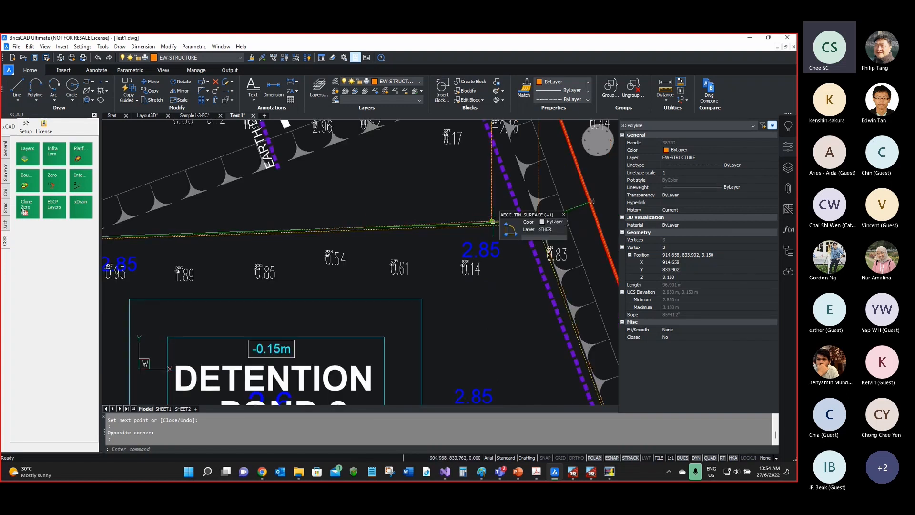
scroll(493, 216, "up", 3)
mouse_move(497, 217)
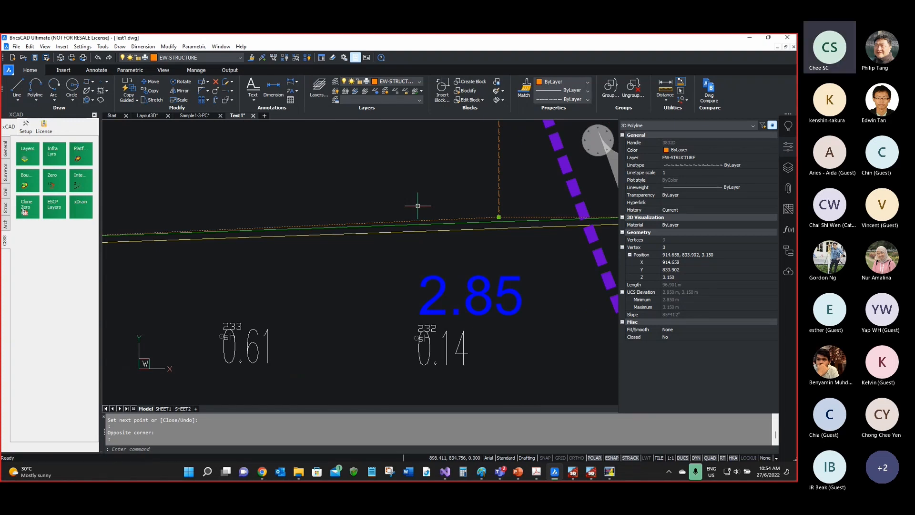
Step: Undo the new north edge polyline, the deletion of the old one, the offset and the vertical line
key("Escape")
key("ctrl+z")
key("ctrl+z")
key("ctrl+z")
key("ctrl+z")
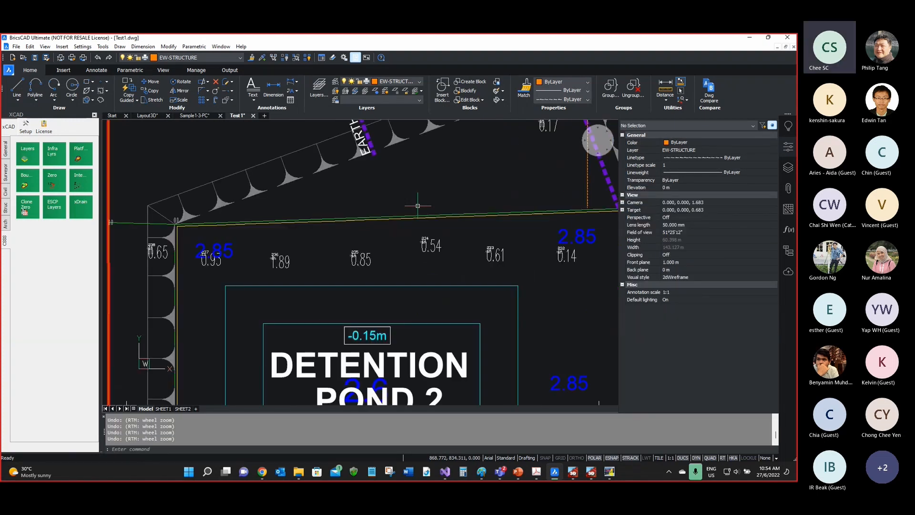
key("ctrl+z")
key("ctrl+z")
key("ctrl+z")
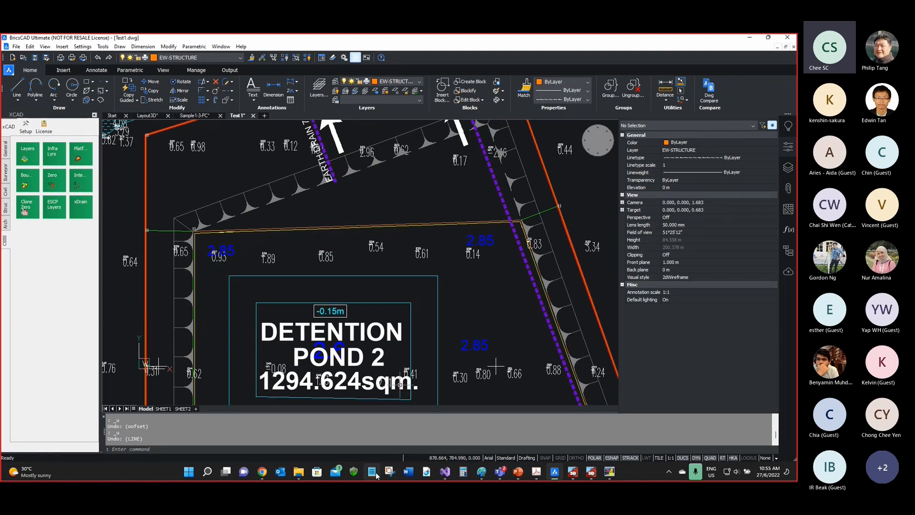
Step: Switch to Paint with a new blank canvas
left_click(481, 472)
left_click(481, 471)
right_click(481, 474)
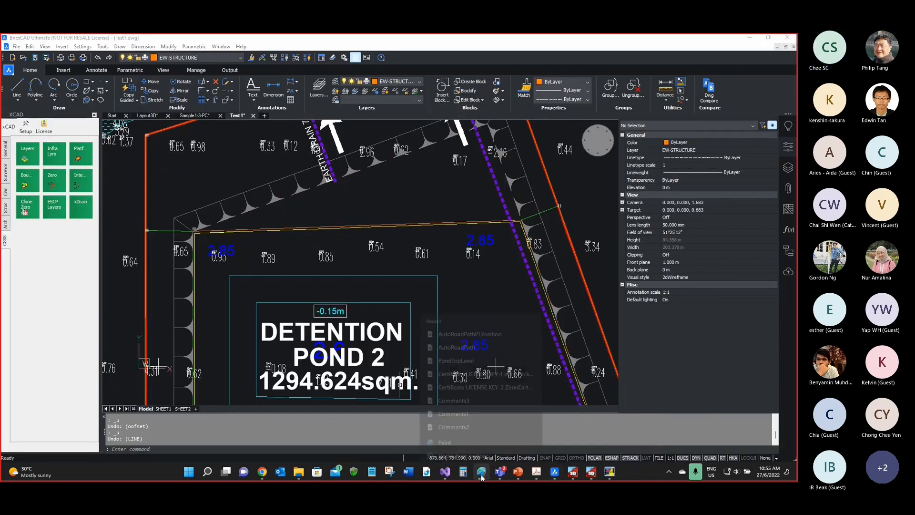
left_click(448, 422)
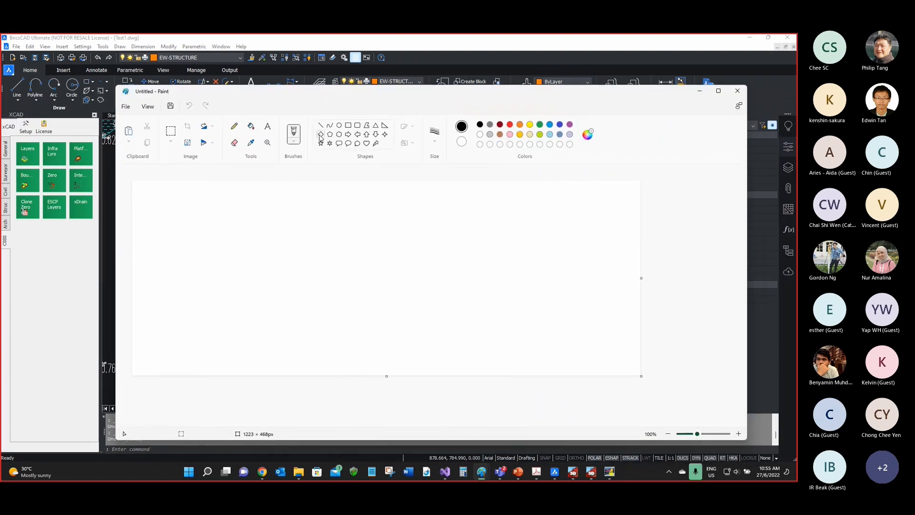
Step: Draw a section with straight lines: upper platform, lower platform, a slope down from the upper edge and a vertical wall below it
left_click_drag(450, 234, 326, 237)
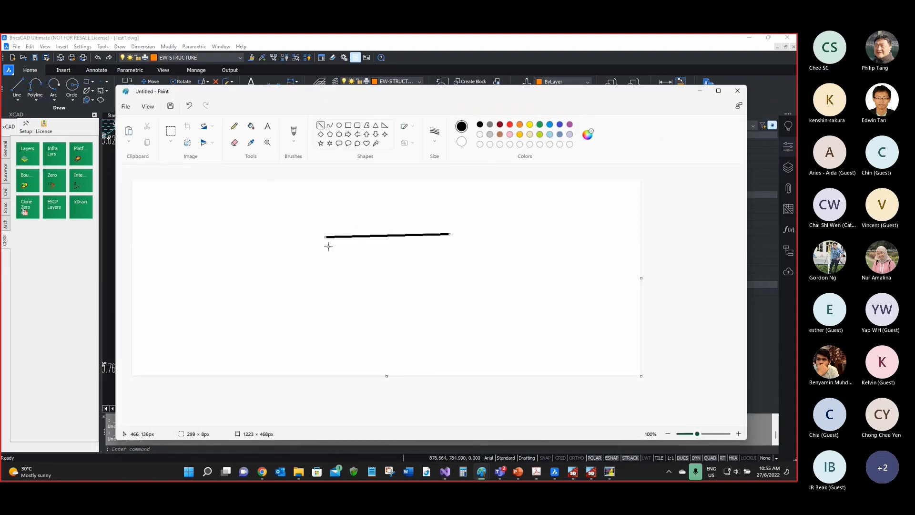
left_click_drag(325, 300, 156, 299)
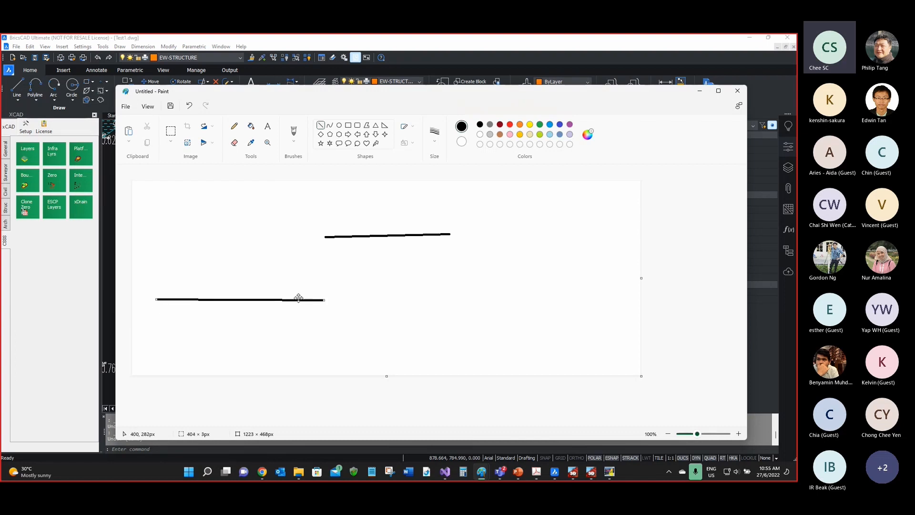
left_click(234, 126)
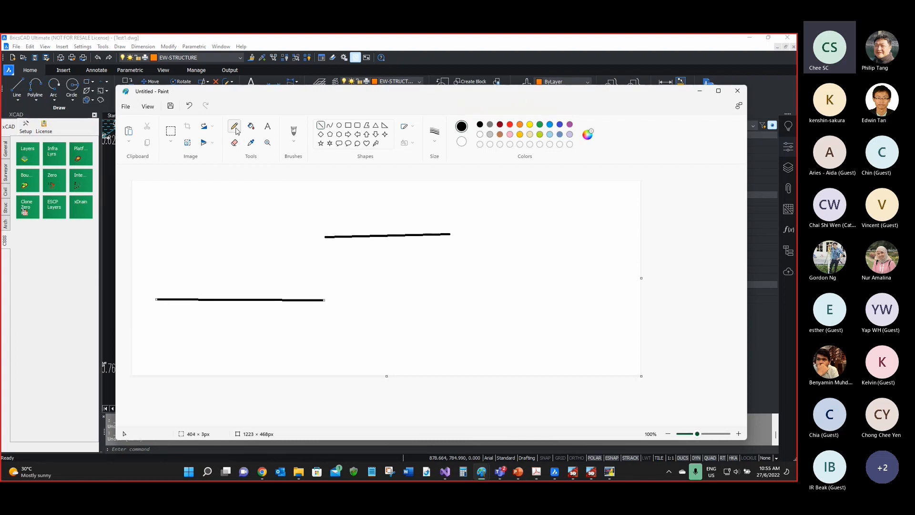
left_click(320, 125)
mouse_move(326, 237)
left_mouse_down()
mouse_move(256, 299)
mouse_move(294, 267)
left_mouse_up()
left_click_drag(292, 301, 293, 267)
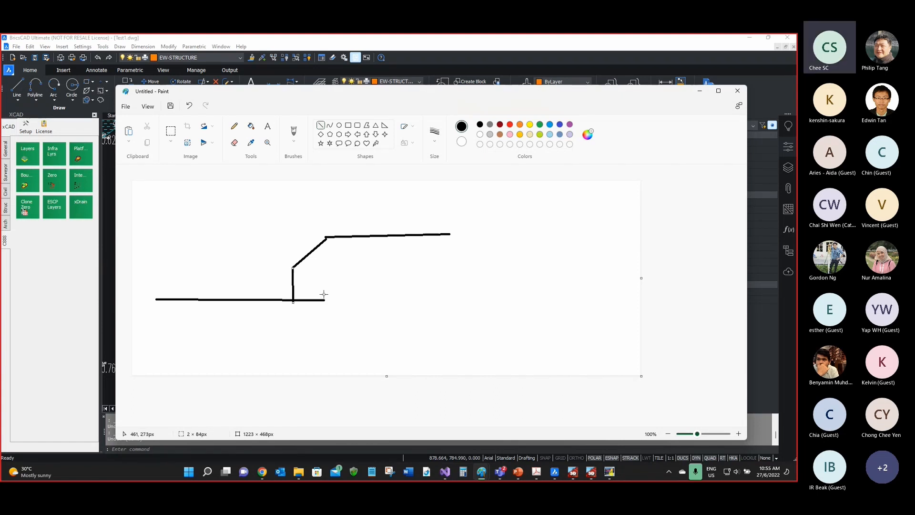
Step: Sketch freehand a ground line across the section, a cloud around the slope and a vertical line down from the upper platform's edge
left_click(234, 126)
left_click_drag(417, 324, 148, 212)
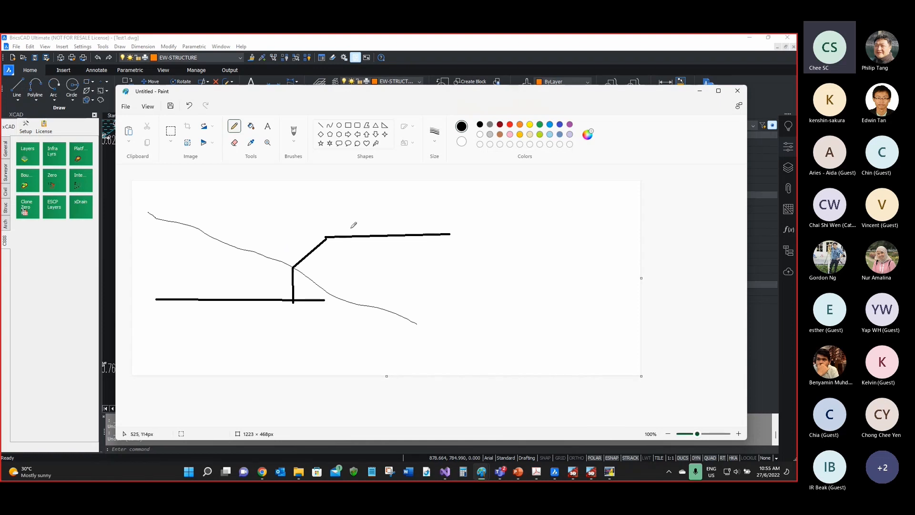
mouse_move(338, 217)
left_mouse_down()
mouse_move(302, 210)
mouse_move(242, 301)
mouse_move(334, 323)
mouse_move(384, 208)
mouse_move(342, 206)
left_mouse_up()
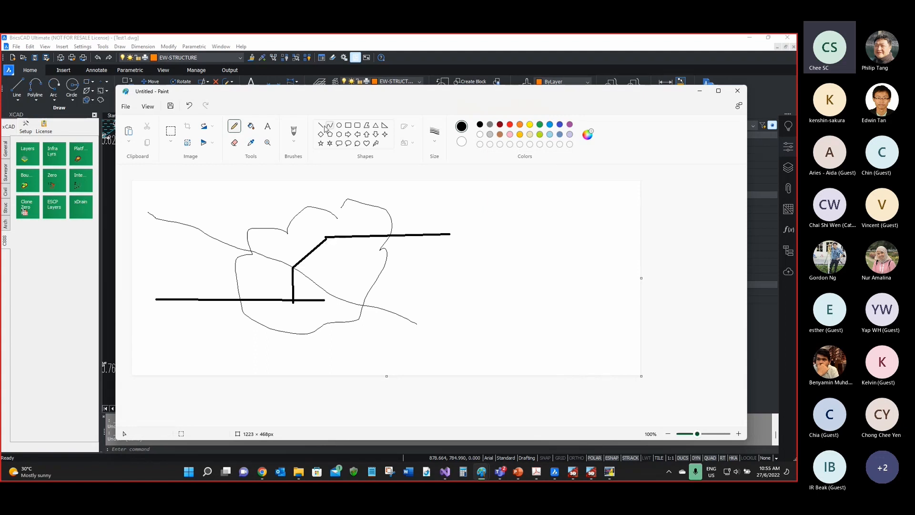
left_click_drag(326, 238, 325, 299)
Step: Examine the slope block at the north edge's western corner in BricsCAD and switch back to the Paint sketch
left_click(700, 90)
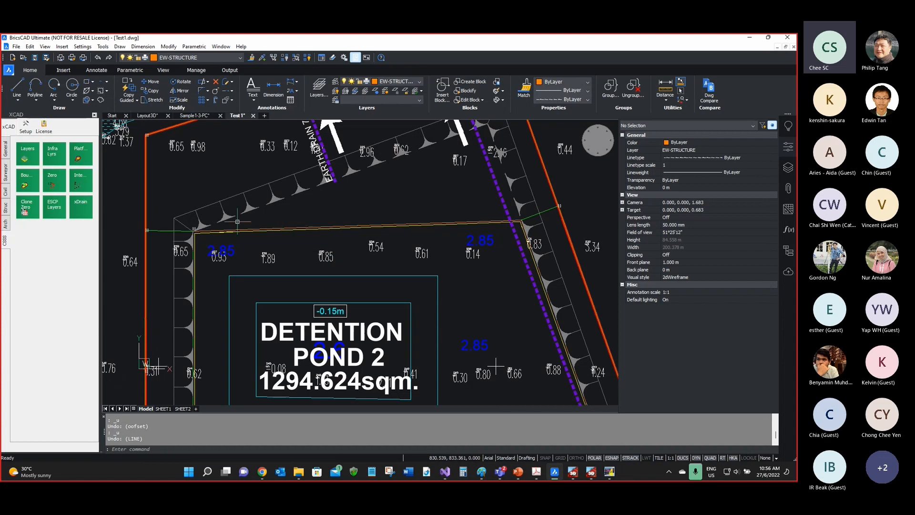
left_click(204, 230)
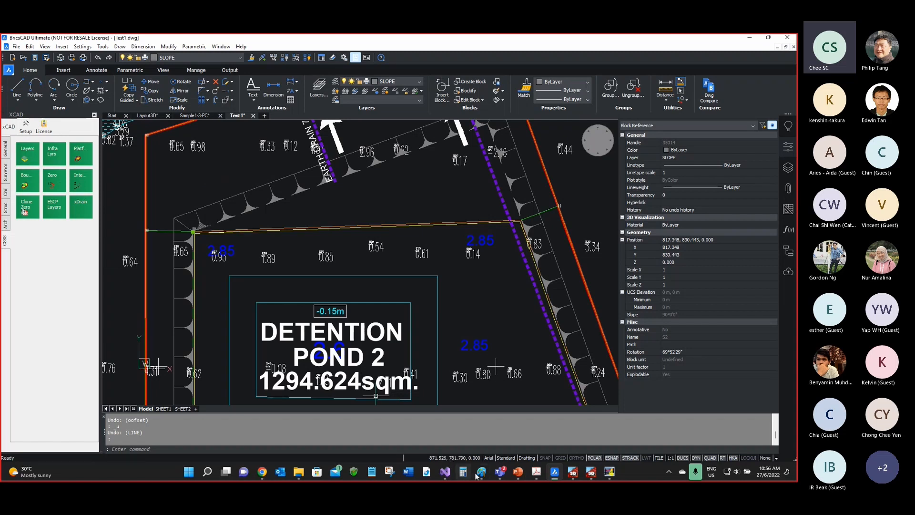
mouse_move(480, 475)
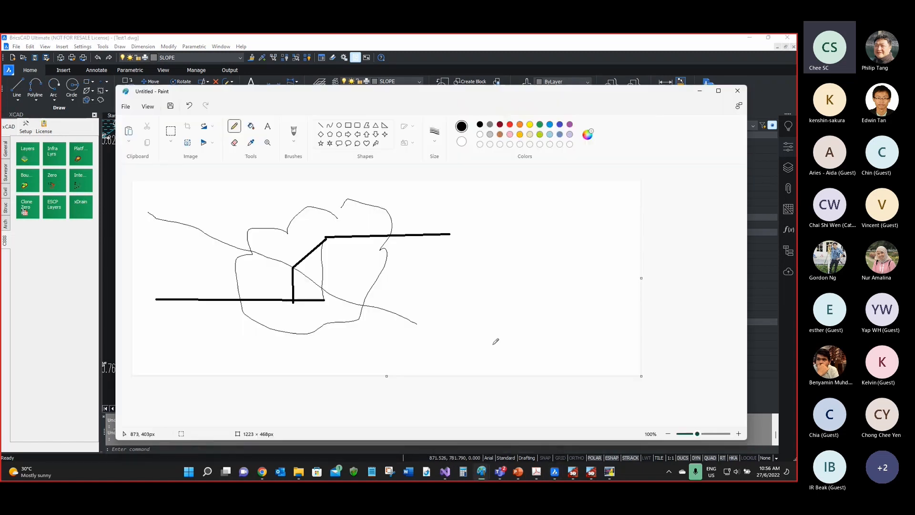
left_click(502, 429)
Step: Add the text "UserPL to EL" above and to the right of the section sketch
left_click(267, 125)
left_click(461, 202)
type("Us")
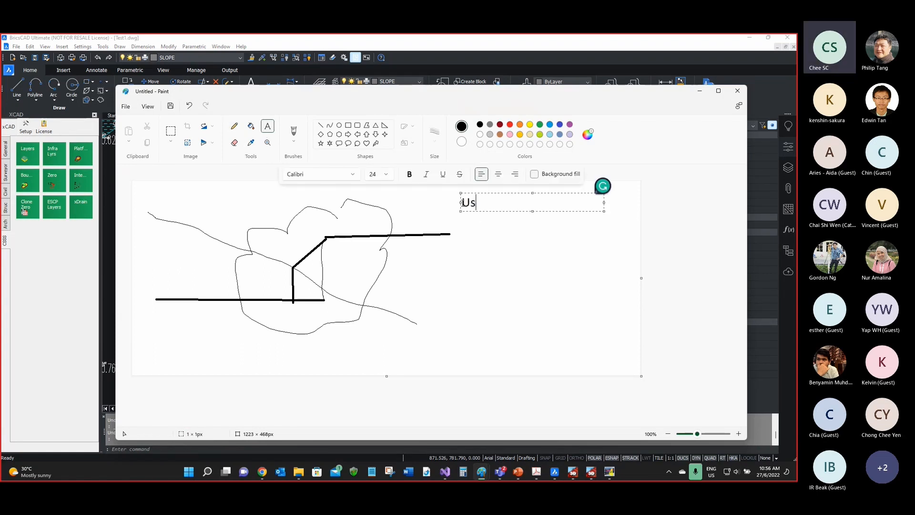
type("erPL to EL")
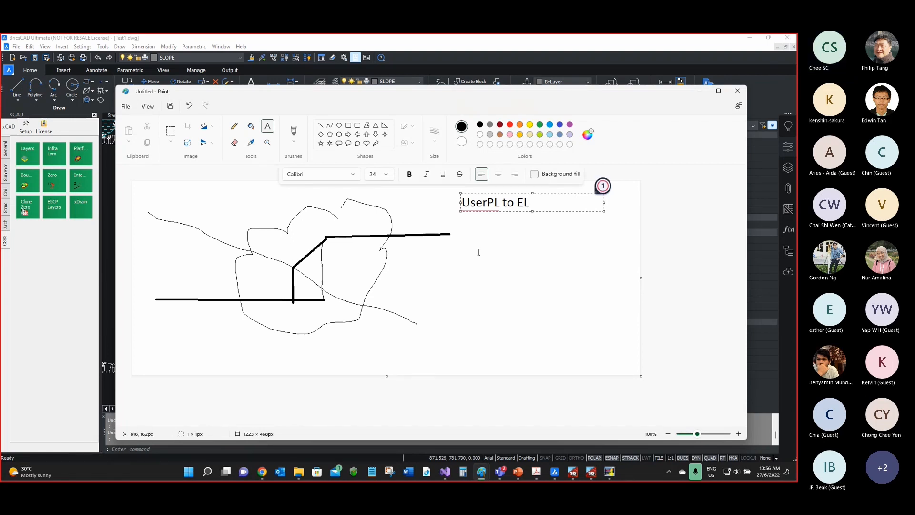
Step: Switch to ZeonEarth and locate structures STRUC-0 and STRUC-1 along the platform edges of the 3D model
left_click_drag(533, 101, 498, 111)
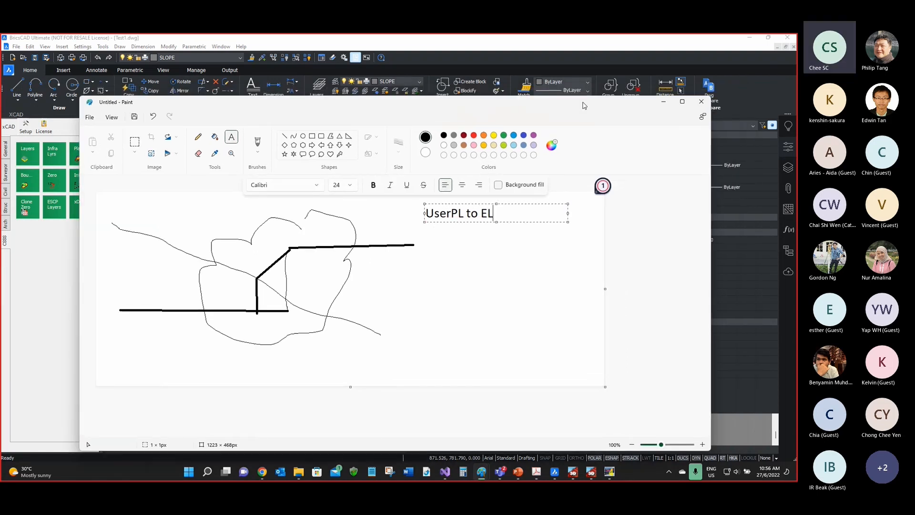
left_click(663, 101)
left_click(749, 38)
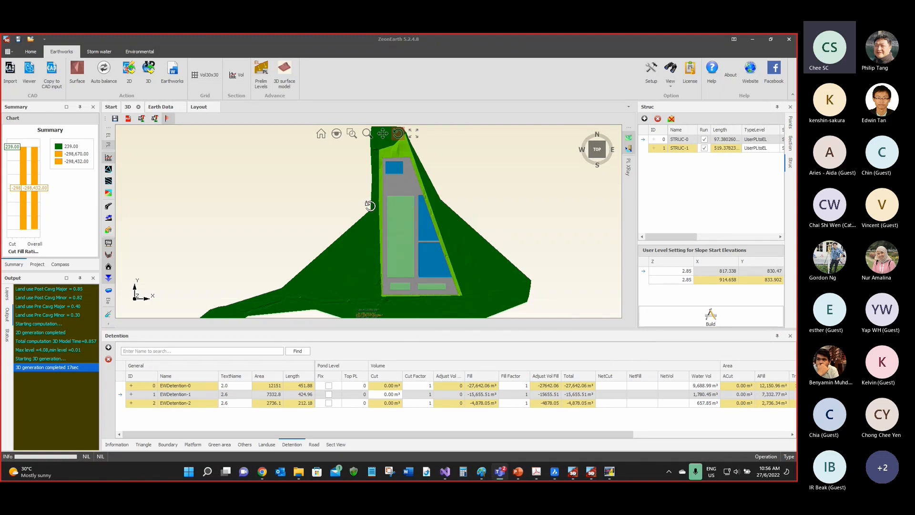
left_click_drag(370, 205, 427, 184)
scroll(427, 184, "up", 5)
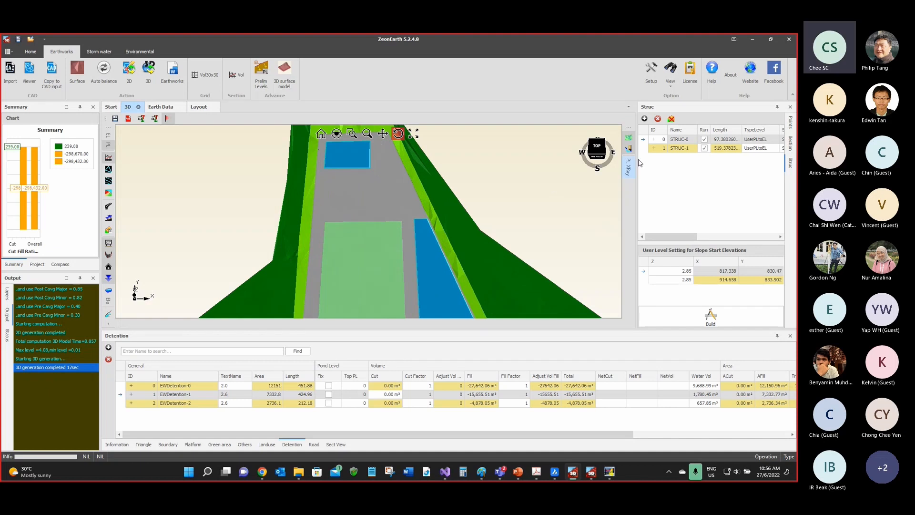
left_click(681, 148)
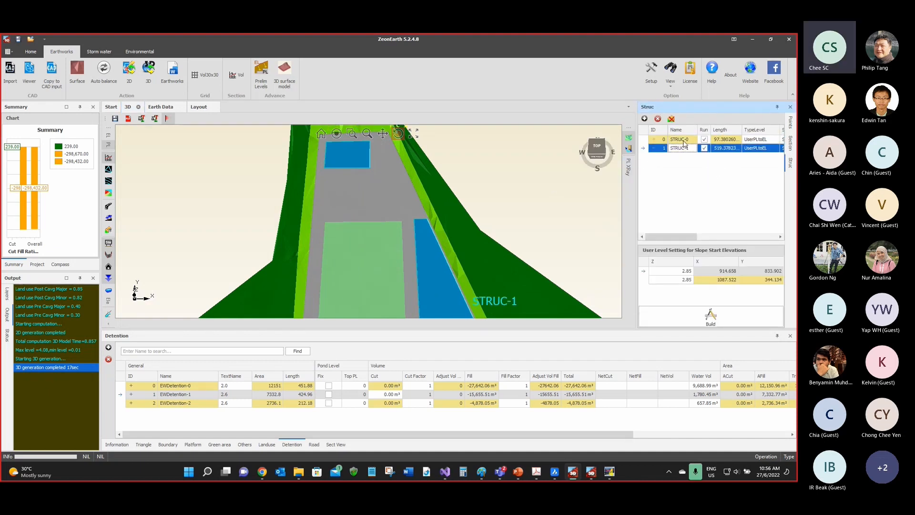
scroll(370, 194, "down", 2)
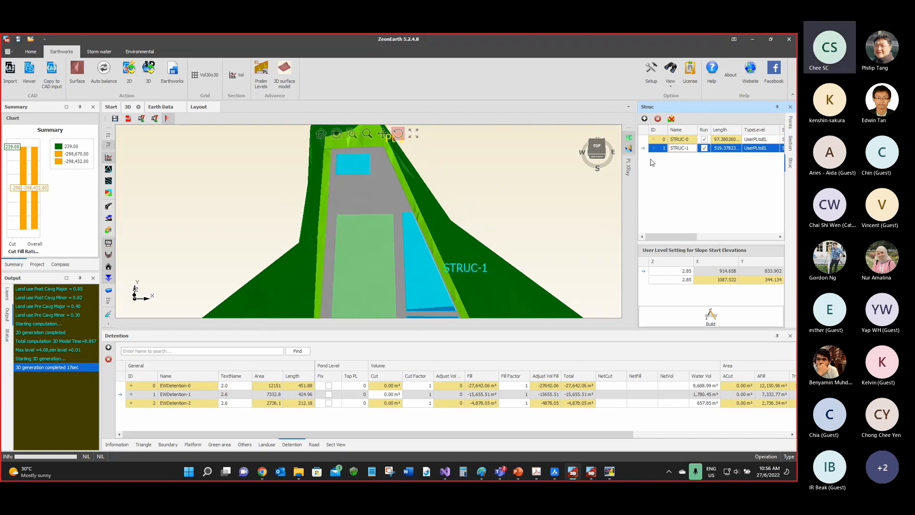
left_click(683, 140)
left_click(682, 148)
left_click(682, 140)
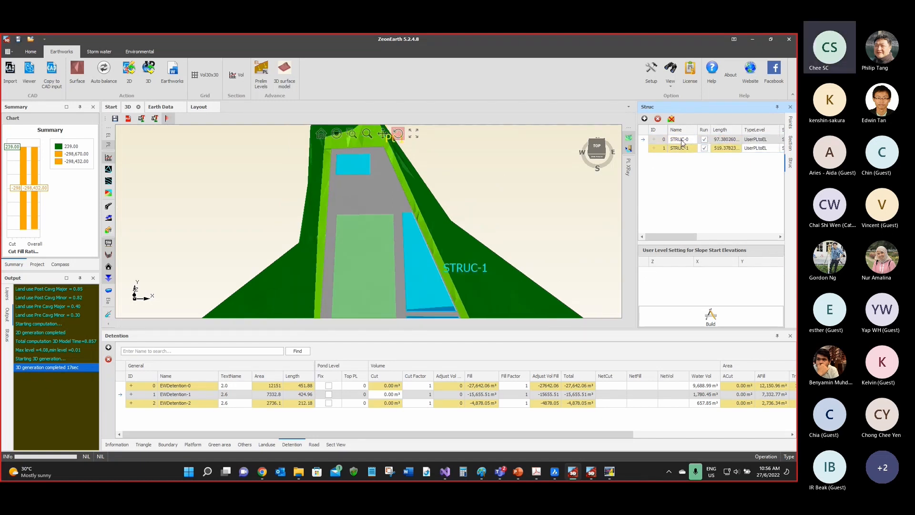
scroll(369, 168, "down", 2)
left_click_drag(369, 168, 370, 176)
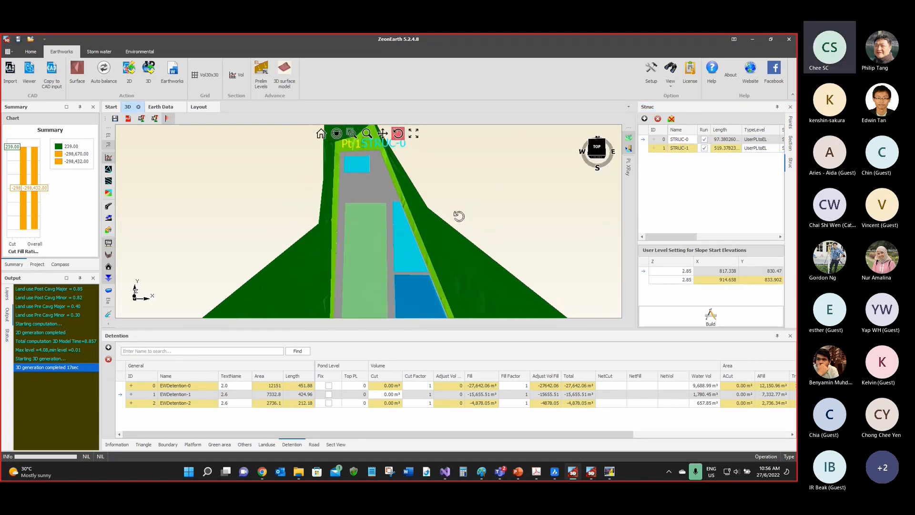
Step: Examine the user level settings for the slope start elevations at both points of STRUC-0
left_click(700, 279)
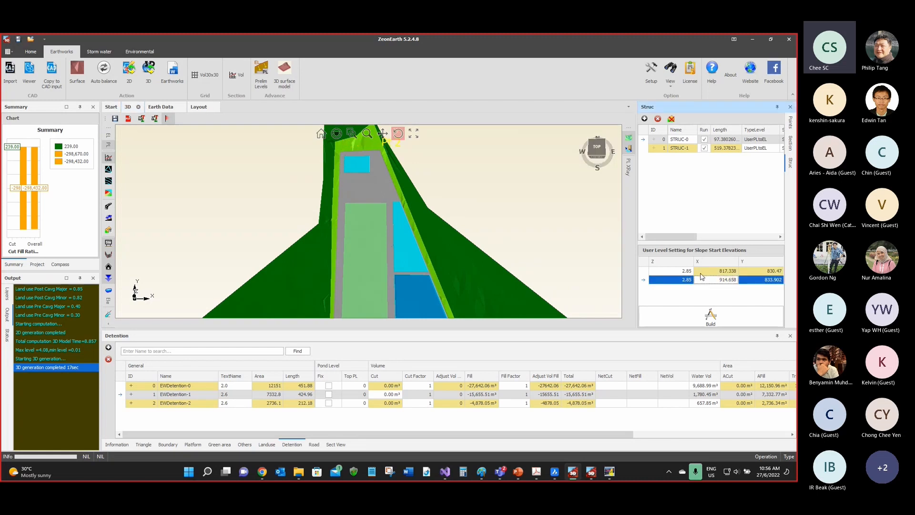
left_click(685, 149)
left_click(685, 140)
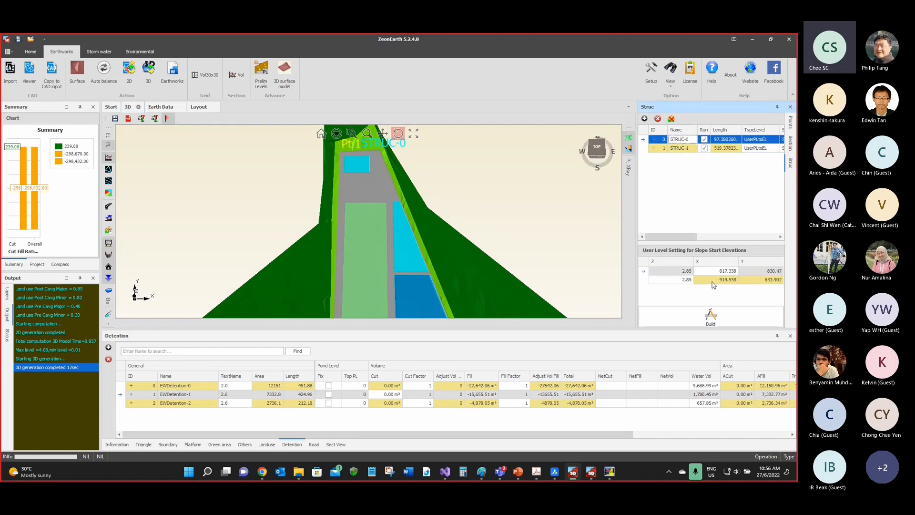
left_click(713, 281)
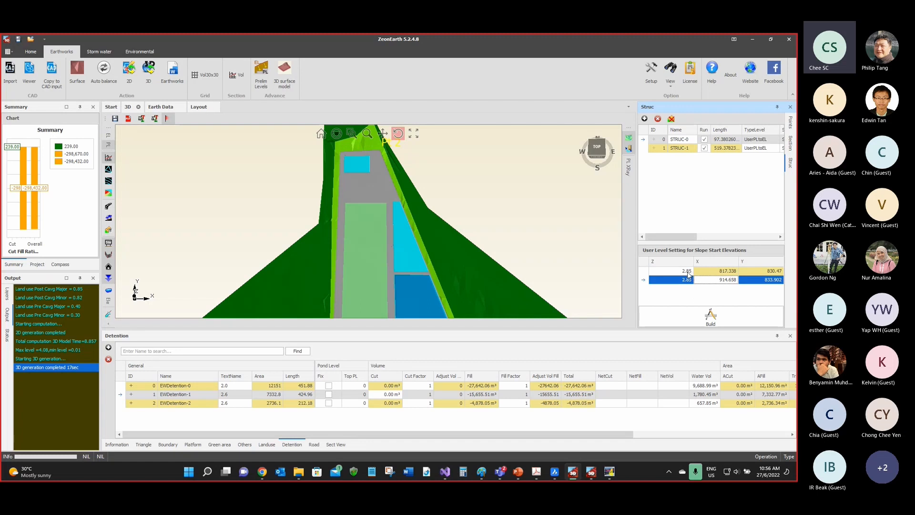
key("ctrl")
key("ctrl")
key("ctrl")
key("ctrl")
key("ctrl")
key("ctrl")
key("Up")
left_click(698, 279)
left_click(702, 274)
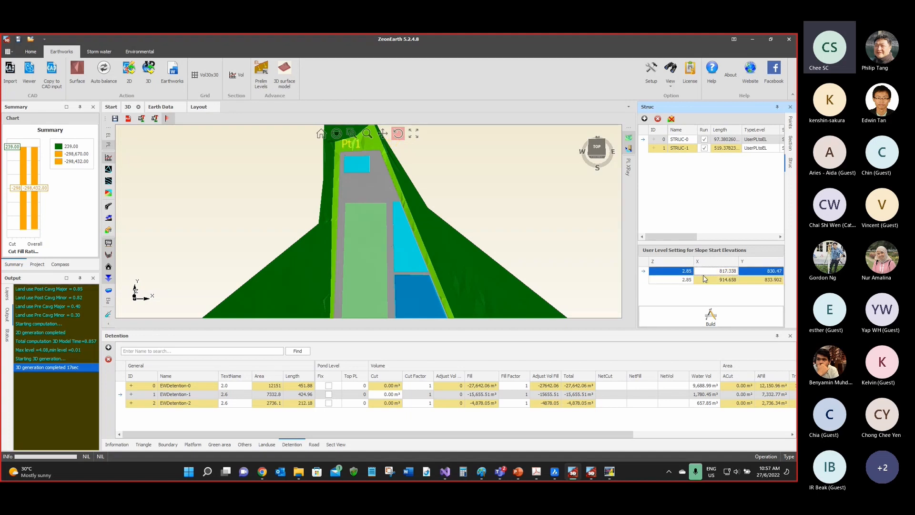
left_click(704, 278)
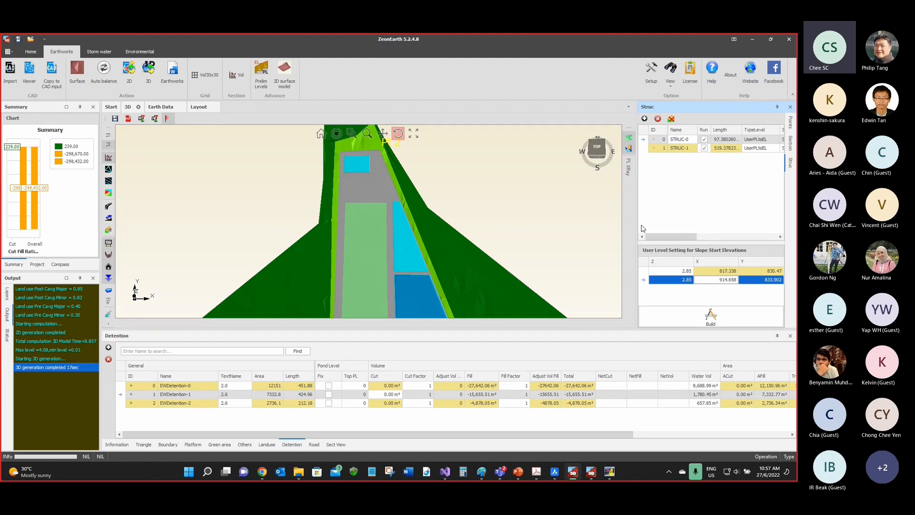
Step: Widen the structure table and choose UserPLtoEL as the level type of STRUC-0
left_click_drag(637, 225, 500, 251)
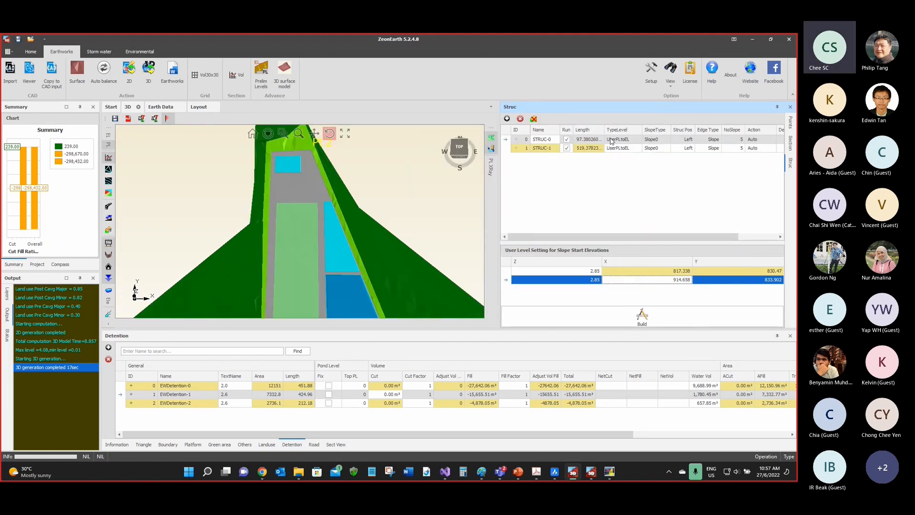
left_click(636, 140)
left_click(638, 140)
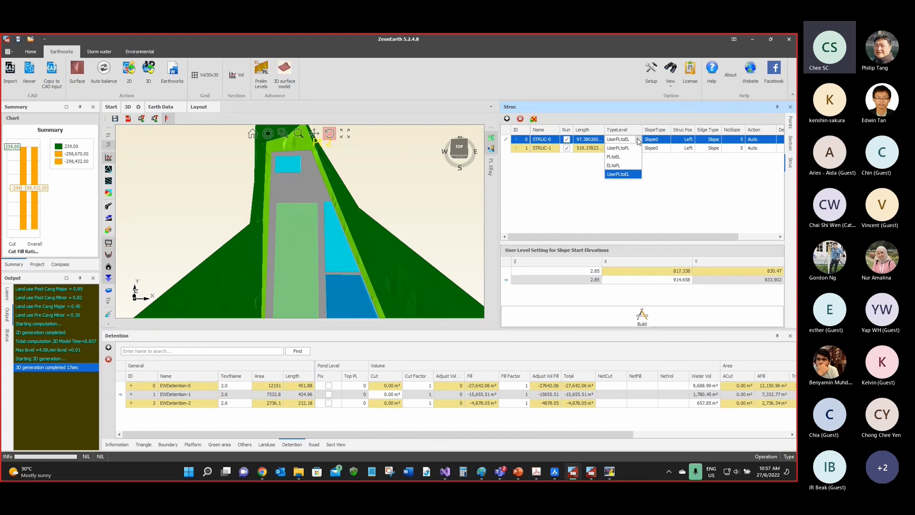
left_click(625, 175)
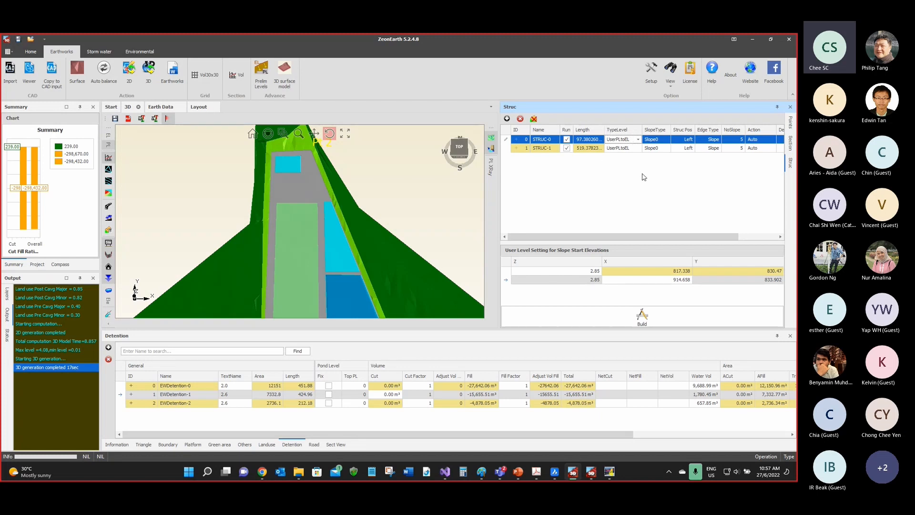
left_click(638, 138)
left_click(637, 139)
key("ctrl")
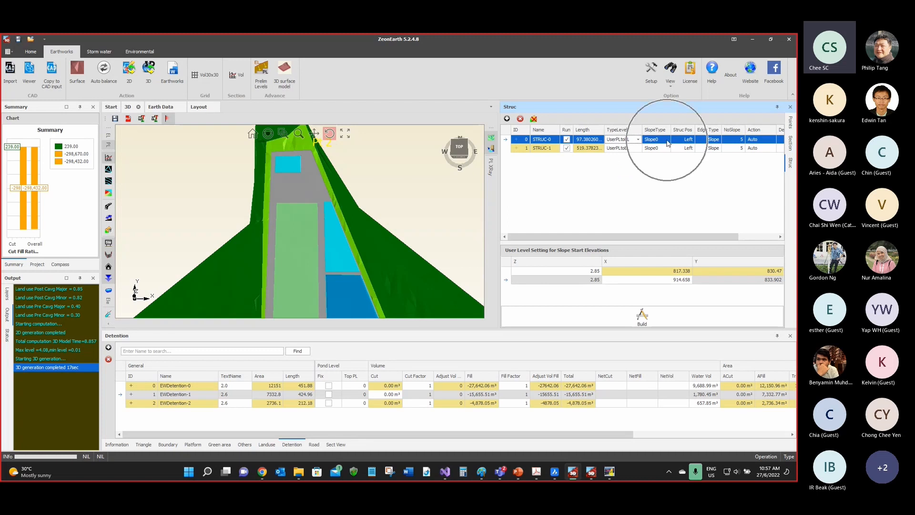
Step: Examine STRUC-0's slope type setting and the Slope0 berm definition in the slope setup
left_click(667, 140)
left_click(666, 140)
left_click(666, 140)
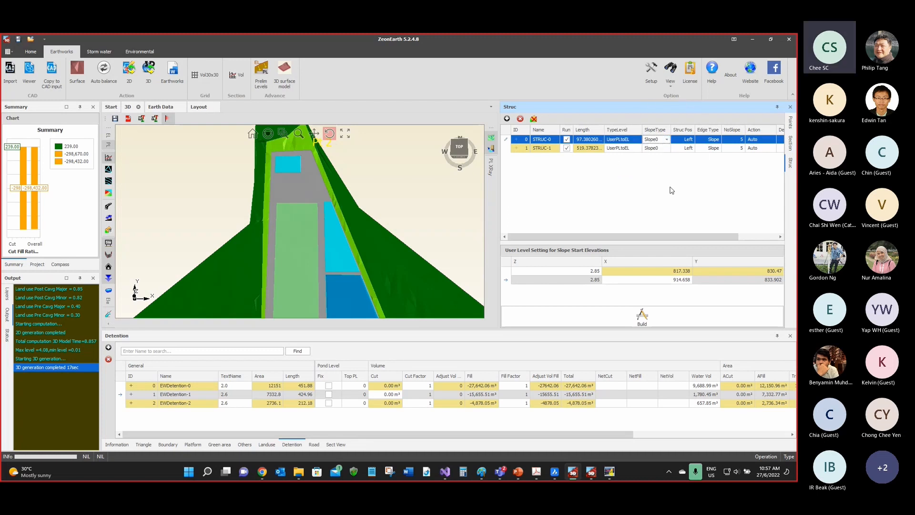
left_click(651, 74)
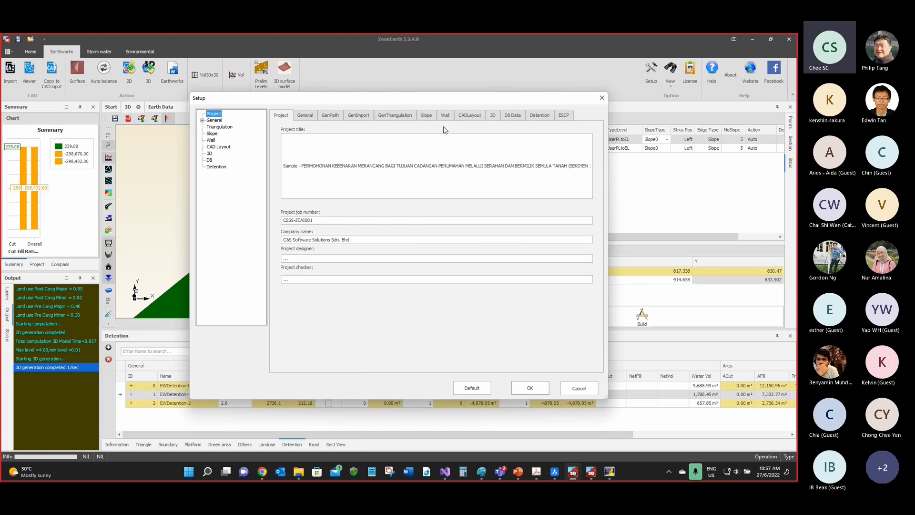
left_click(426, 115)
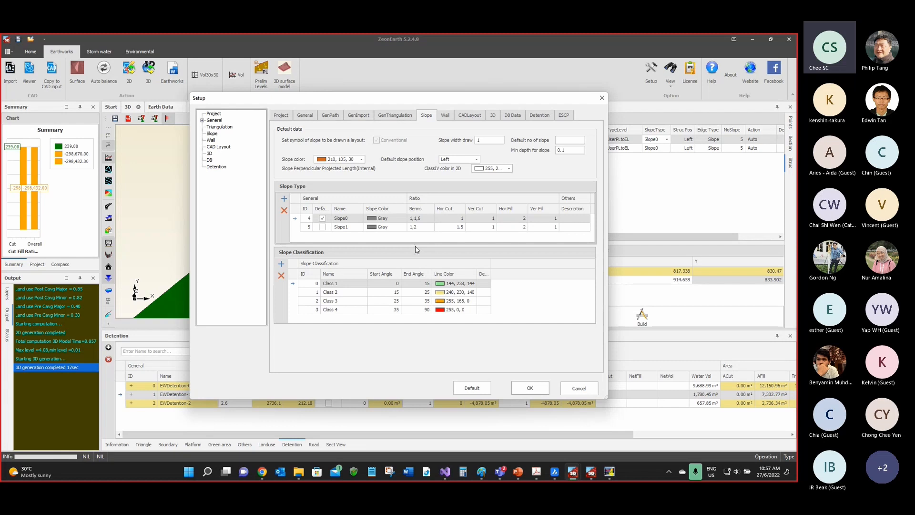
left_click(414, 220)
key("ctrl")
key("ctrl")
Step: Switch to the Paint section sketch and start a new blank drawing without saving the old one
left_click(481, 472)
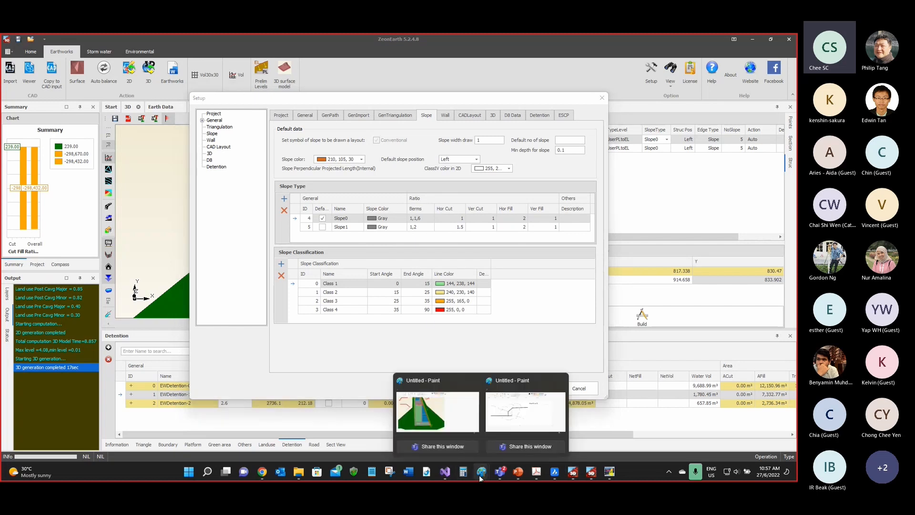
left_click(525, 410)
left_click(89, 117)
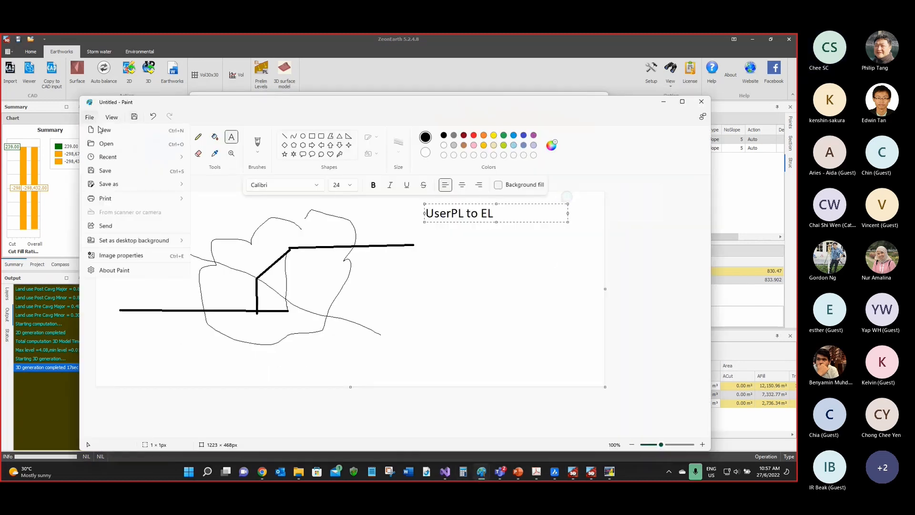
key("ctrl+n")
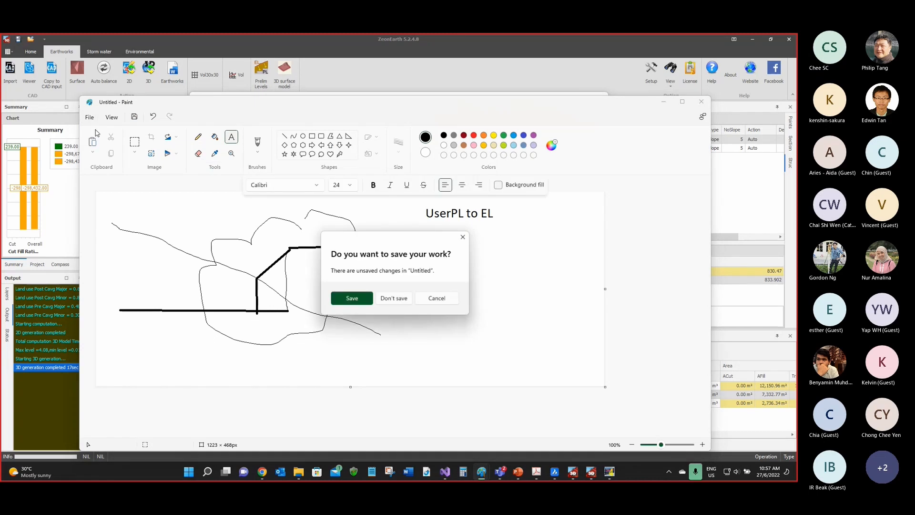
left_click(389, 297)
Step: Draw a stepped slope profile with straight lines: three rising slopes, two short berms between them and a long platform at the upper end
left_click(284, 137)
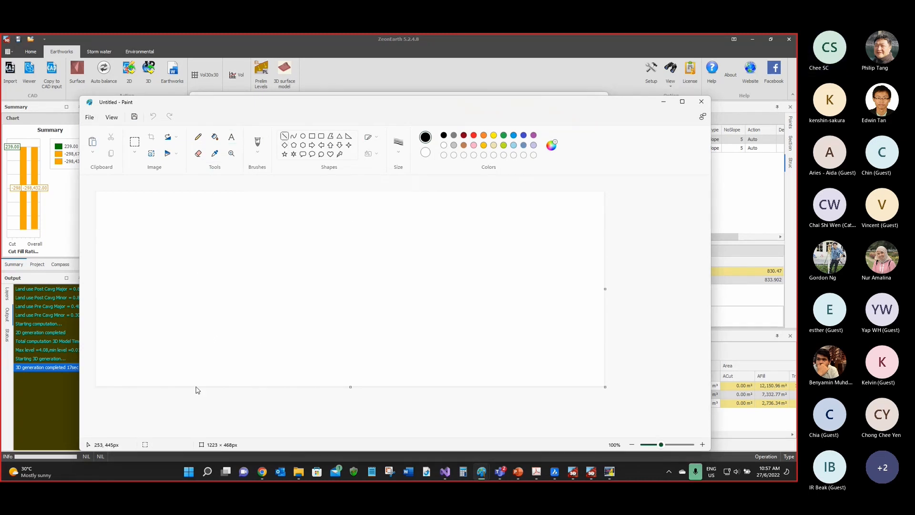
left_click_drag(190, 379, 237, 335)
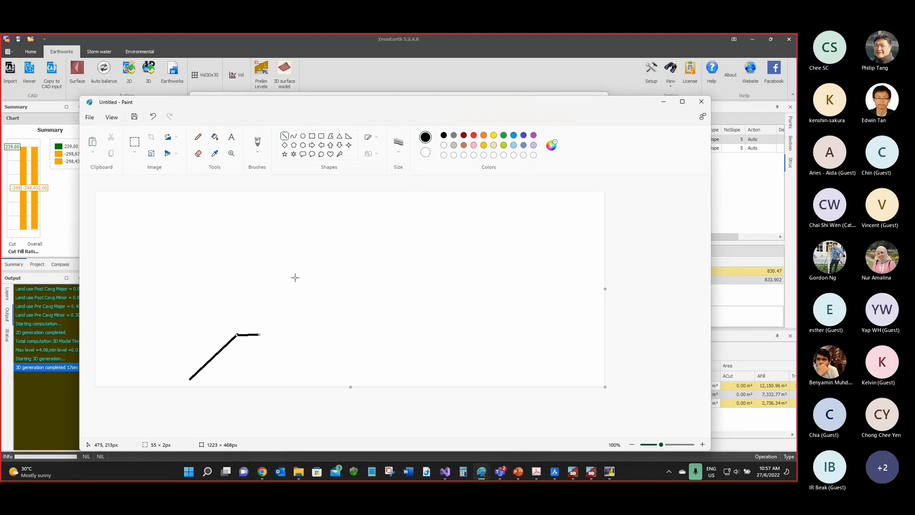
left_click_drag(294, 276, 259, 335)
mouse_move(319, 279)
left_mouse_down()
mouse_move(288, 284)
mouse_move(295, 277)
left_mouse_up()
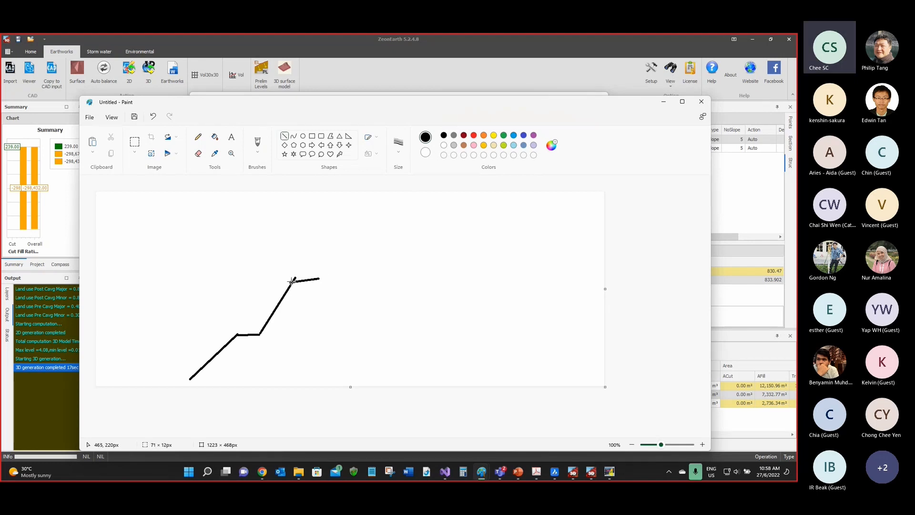
left_click_drag(373, 213, 325, 274)
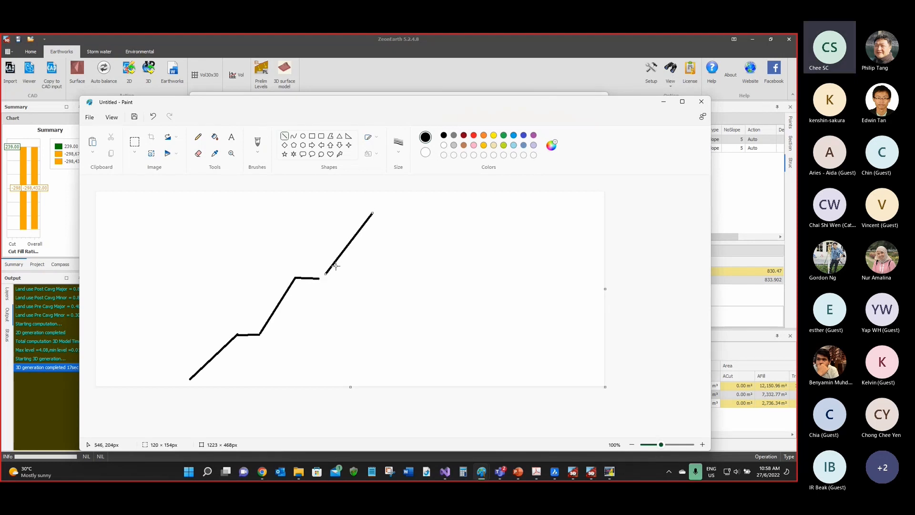
left_click_drag(450, 208, 371, 211)
Step: Label the two short berms of the profile 1 and 1, and the upper platform 6
left_click(231, 137)
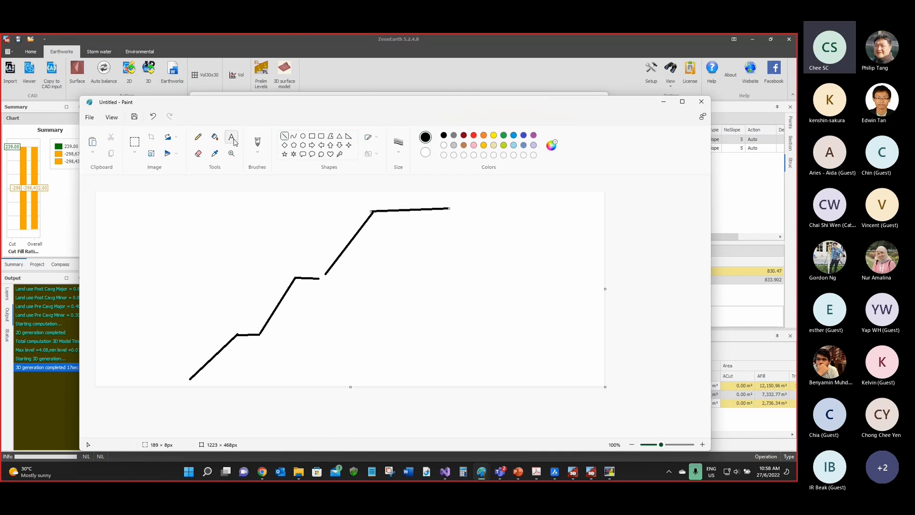
left_click(237, 311)
type("1")
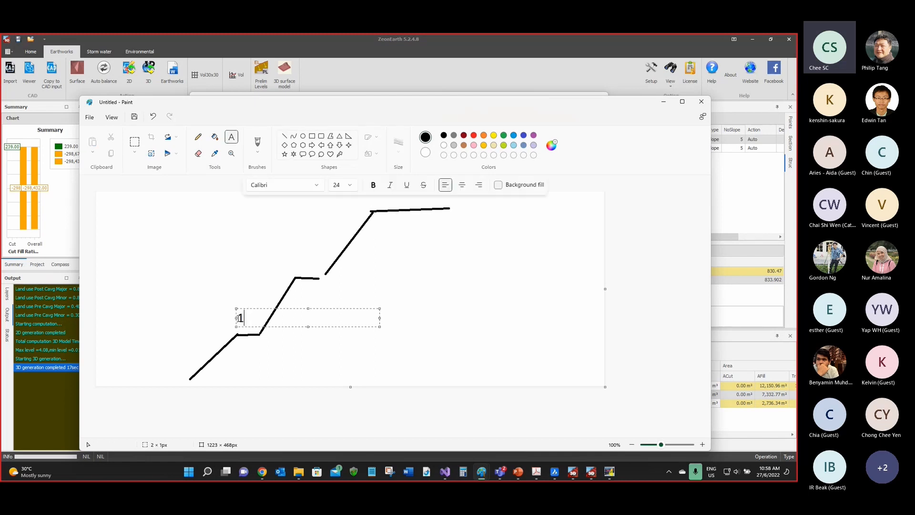
left_click(301, 261)
left_click(302, 262)
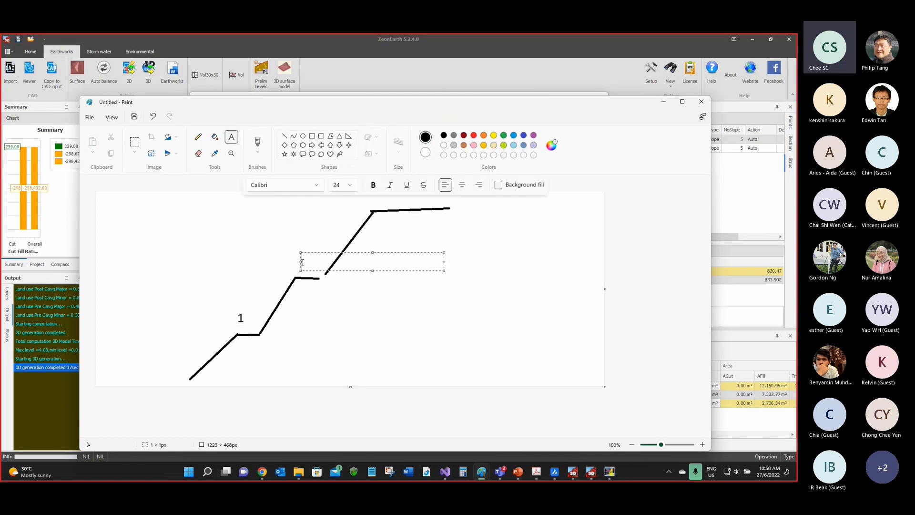
left_click(404, 213)
type("6")
left_click(376, 296)
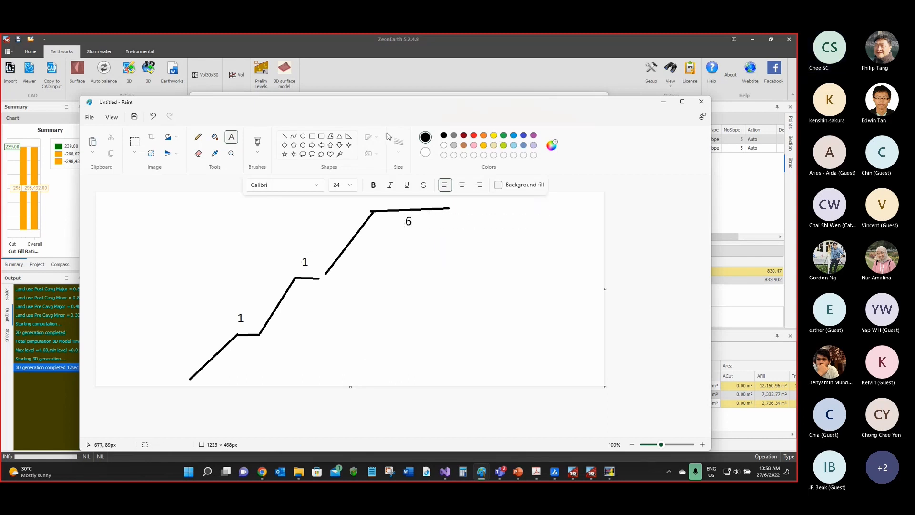
Step: Return to ZeonEarth's slope setup and examine Slope0's berm widths and its horizontal and vertical cut ratios
left_click_drag(372, 102, 363, 150)
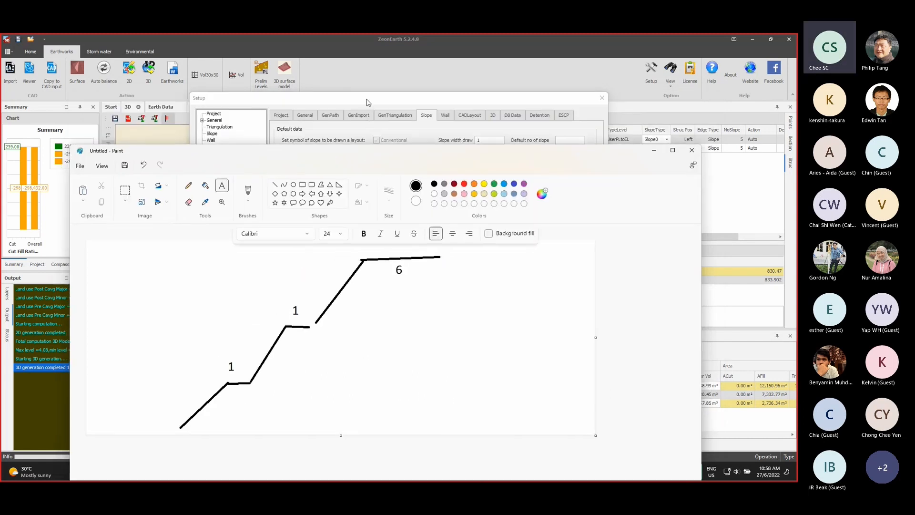
left_click(373, 100)
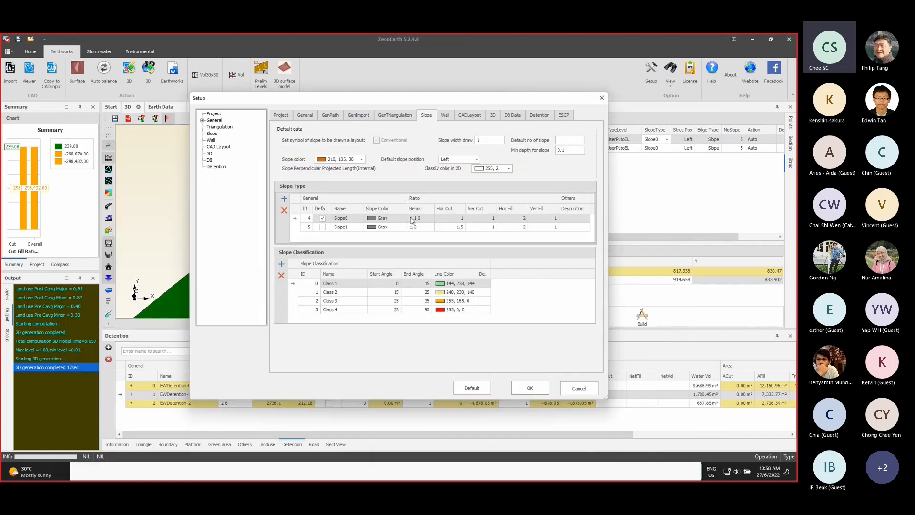
left_click(422, 222)
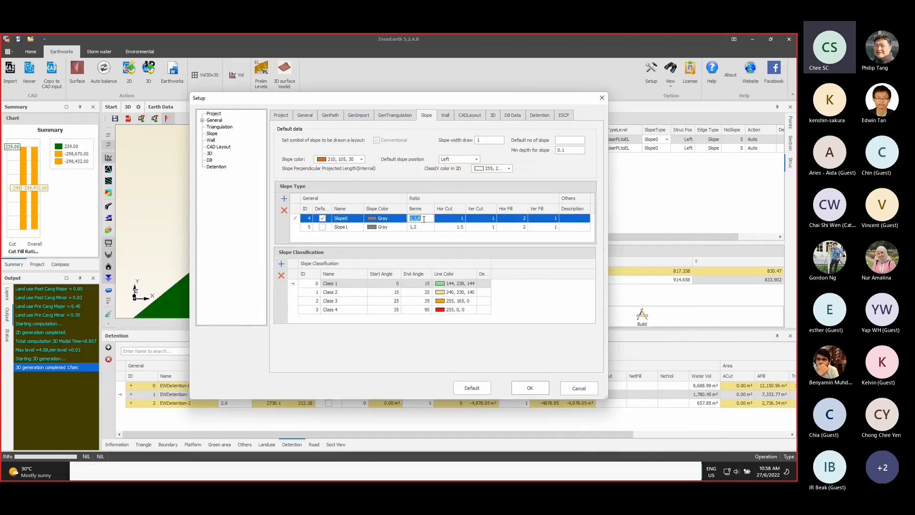
key("End")
key("BackSpace")
left_click(473, 218)
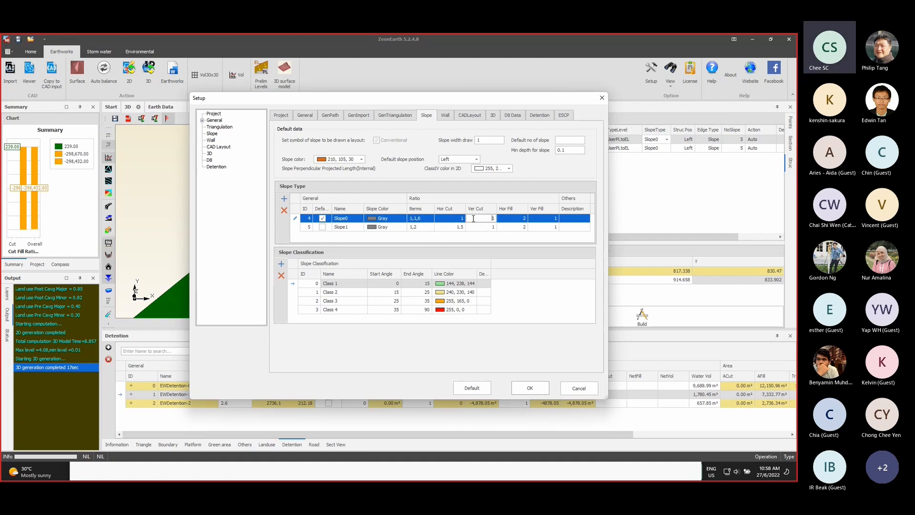
left_click(446, 220)
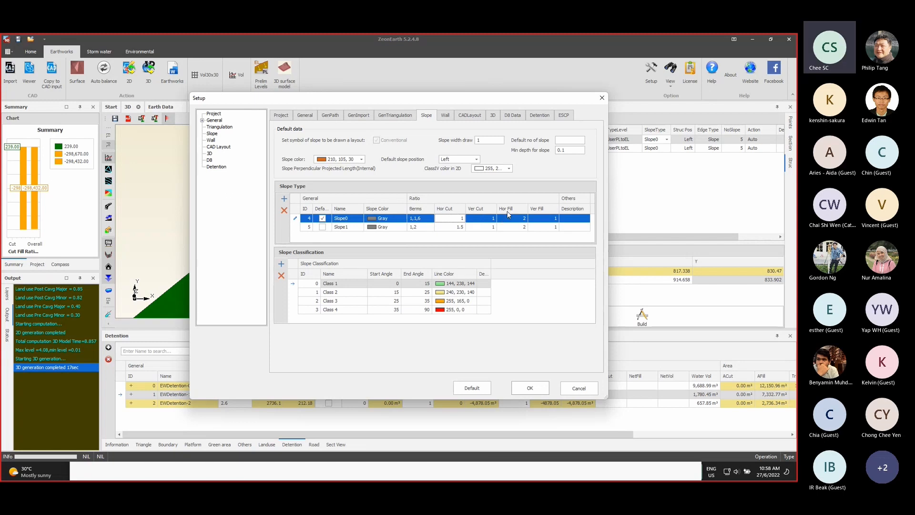
Step: Set Slope0's horizontal and vertical cut ratios to 3 and 3, and its horizontal and vertical fill ratios to 6 and 3
type("3")
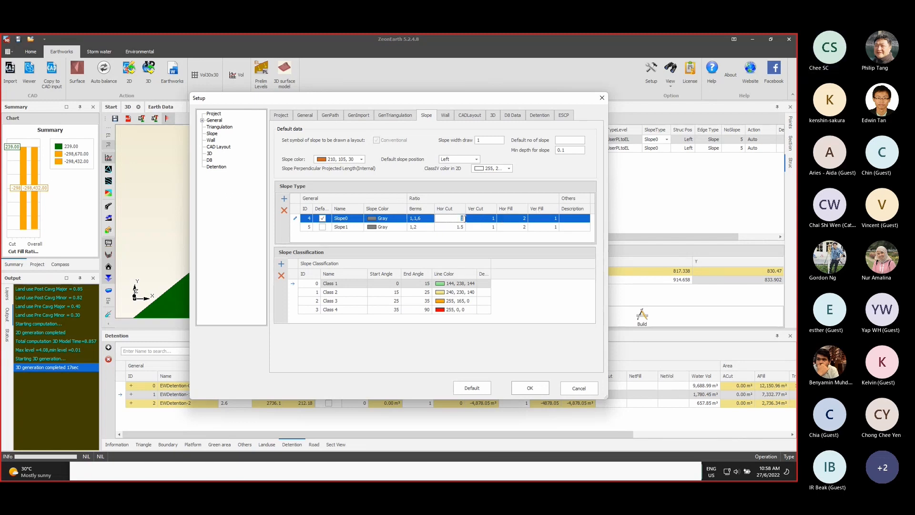
left_click(476, 218)
type("3")
left_click(514, 218)
type("6")
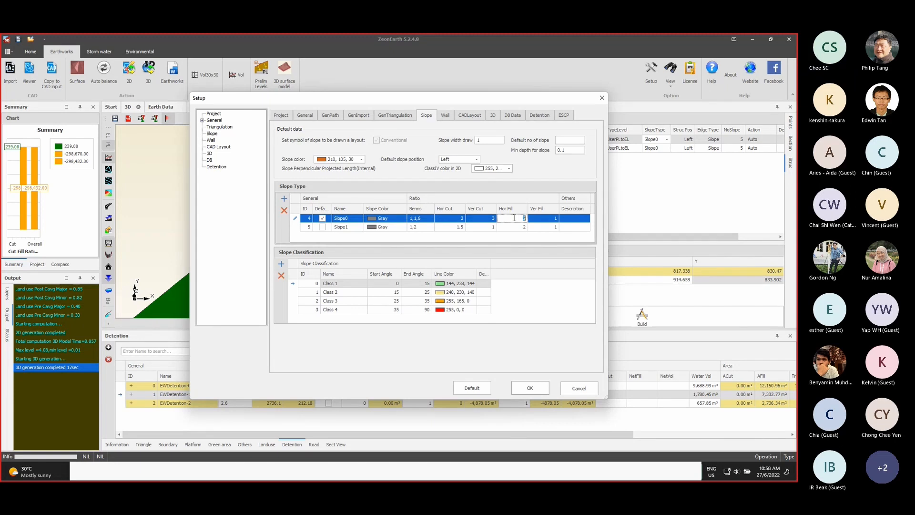
left_click(544, 218)
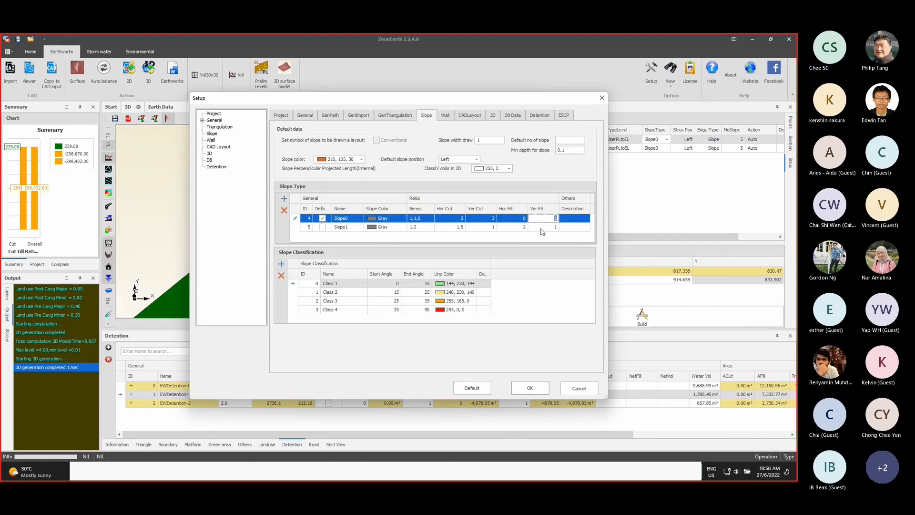
type("3")
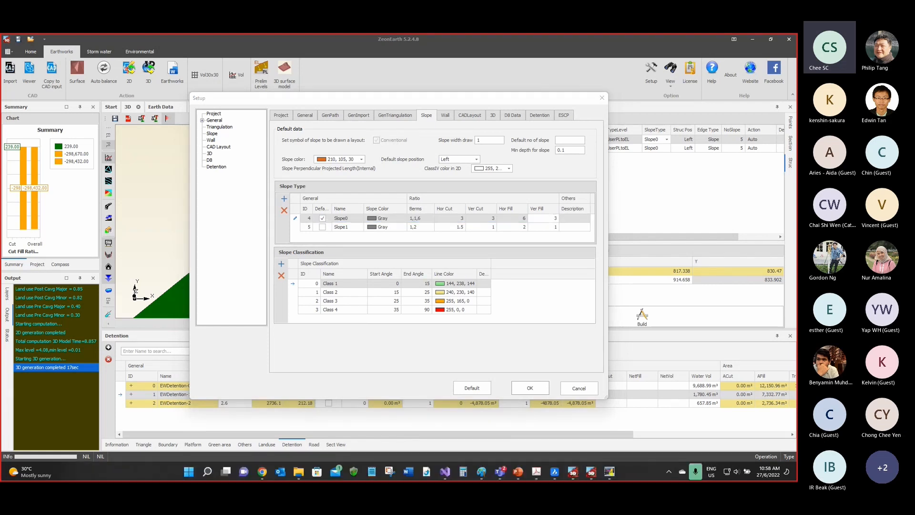
Step: Switch to the Paint stepped profile and label the lowest slope's horizontal run 3 and its vertical rise 3
key("alt+Tab")
left_click_drag(318, 150, 327, 81)
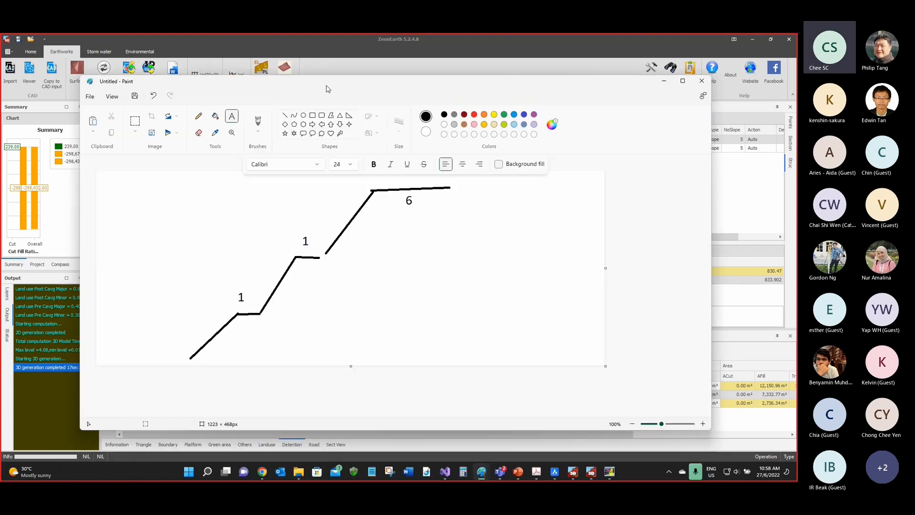
left_click(219, 357)
type("3")
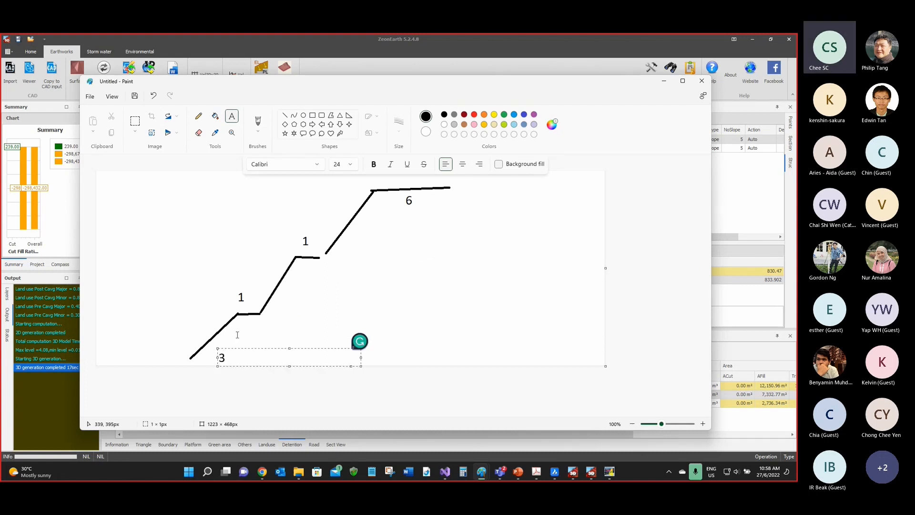
left_click(238, 333)
left_click(238, 334)
type("3")
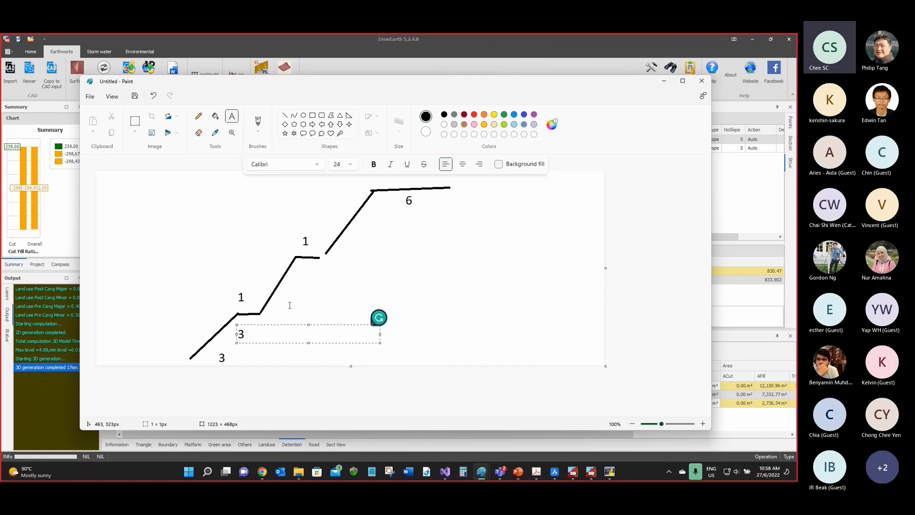
Step: Label the middle slope of the profile with a horizontal run of 6 and a vertical rise of 3
left_click(280, 318)
left_click(280, 318)
type("6")
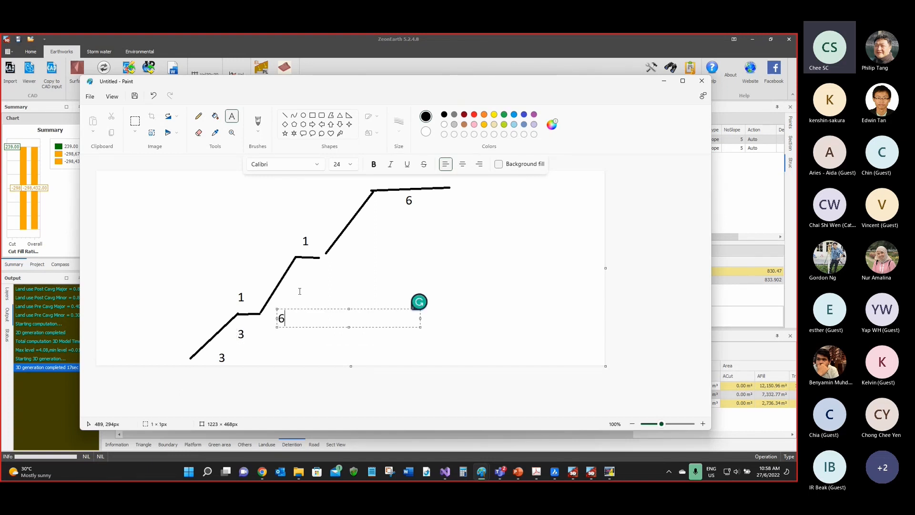
left_click(299, 289)
left_click(300, 288)
type("3")
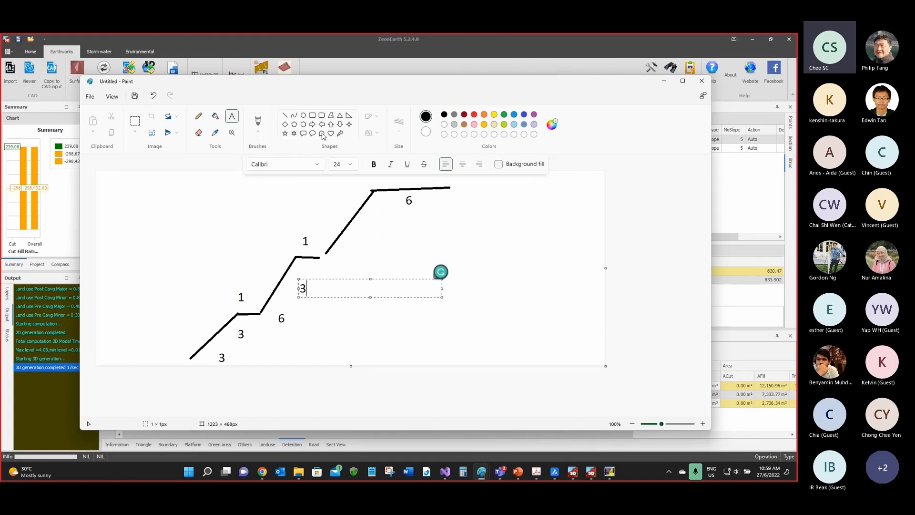
Step: Compare the labelled profile sketch with Slope0's cut and fill ratios and the structure list in ZeonEarth
left_click_drag(330, 100, 305, 234)
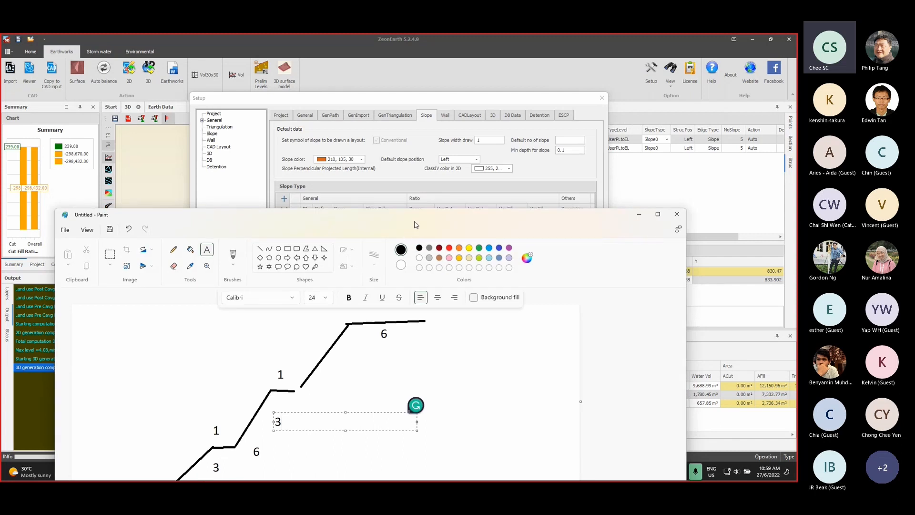
left_click_drag(416, 225, 417, 250)
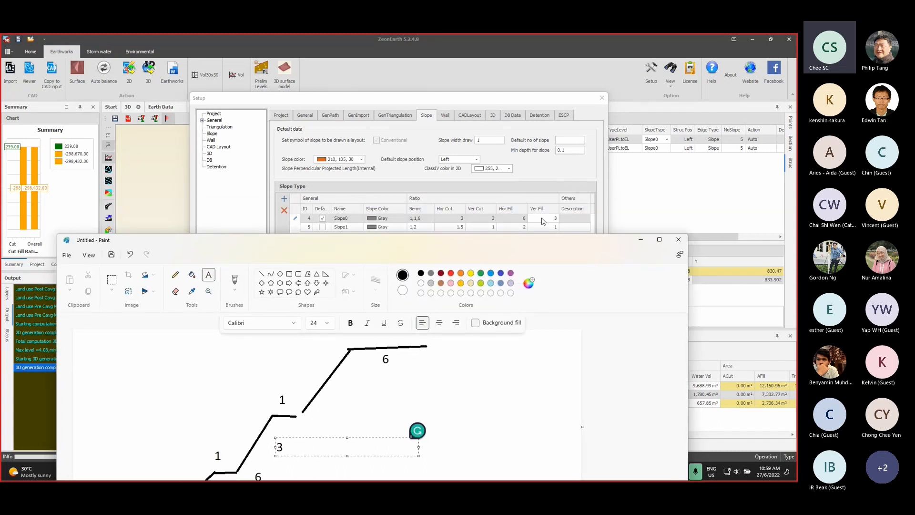
left_click(543, 221)
left_click_drag(465, 243, 466, 245)
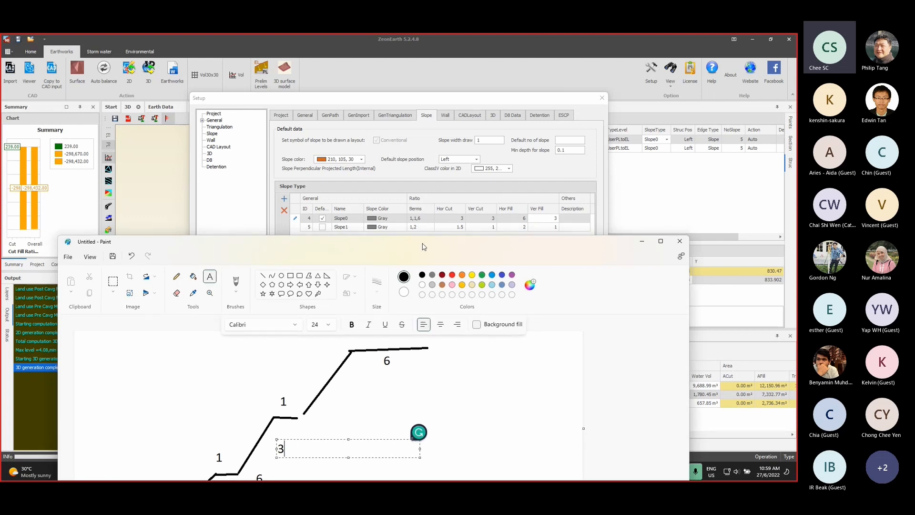
left_click_drag(416, 243, 418, 247)
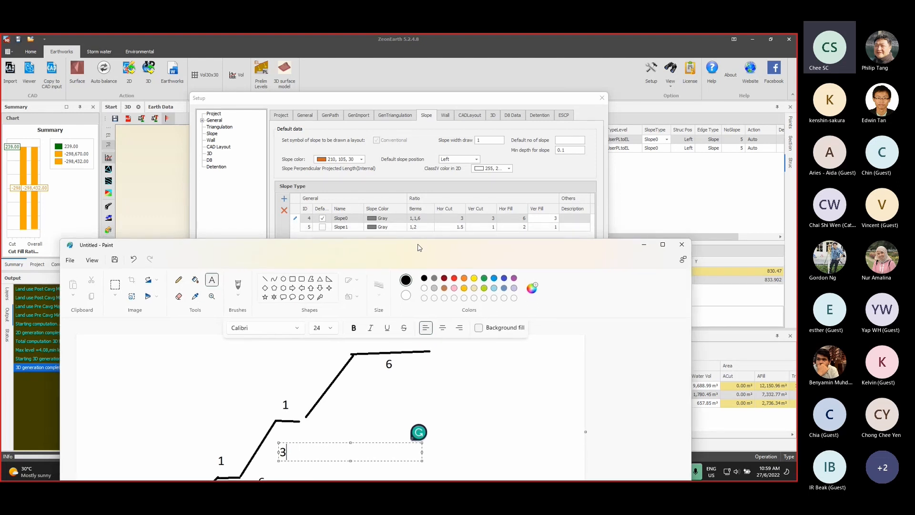
left_click(722, 142)
left_click(721, 141)
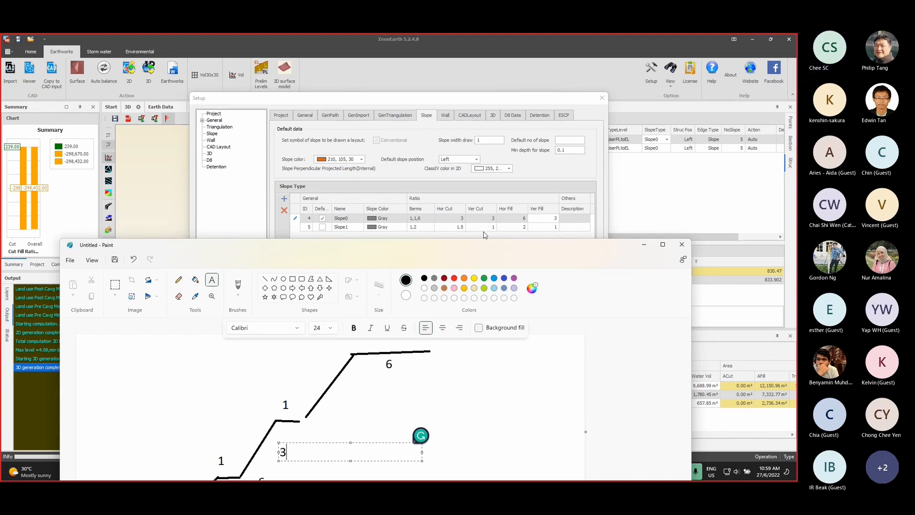
left_click_drag(476, 249, 488, 150)
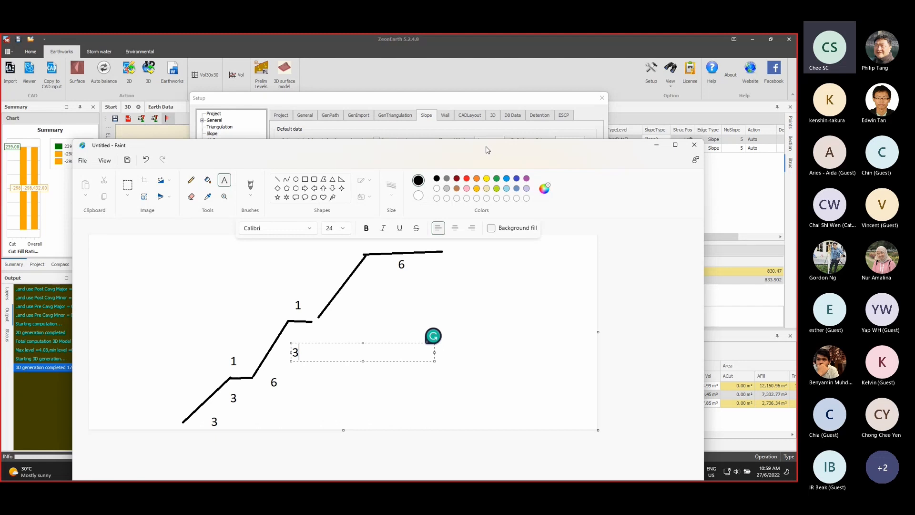
left_click_drag(395, 151, 394, 163)
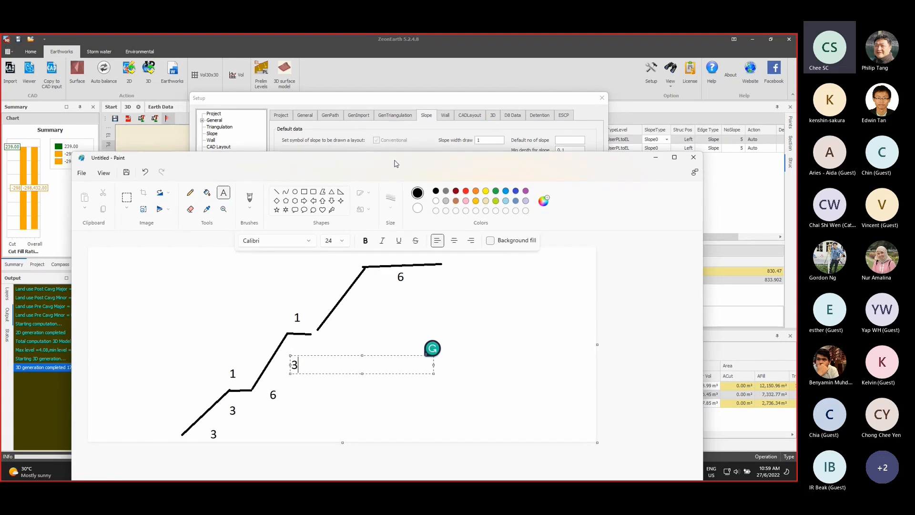
left_click_drag(395, 163, 393, 177)
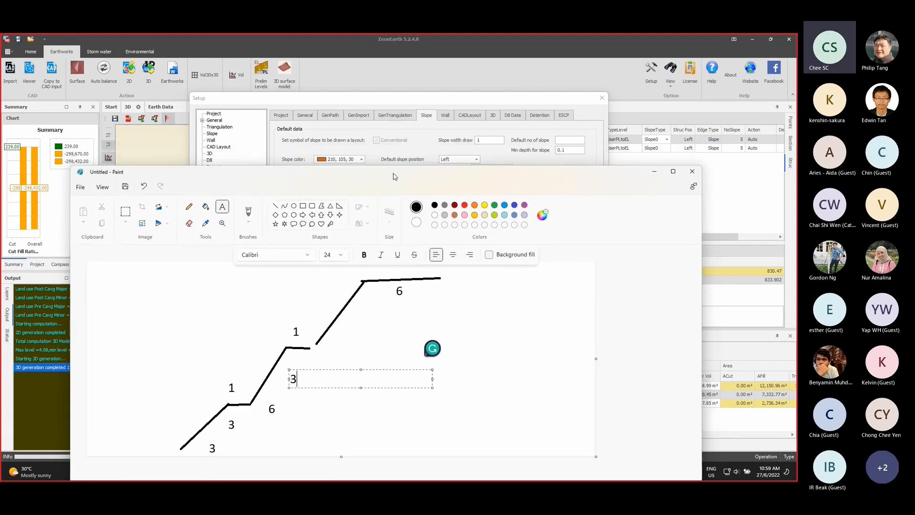
Step: Put the sketch away, discard the slope setup changes and show the structure position options for STRUC-0
left_click(654, 172)
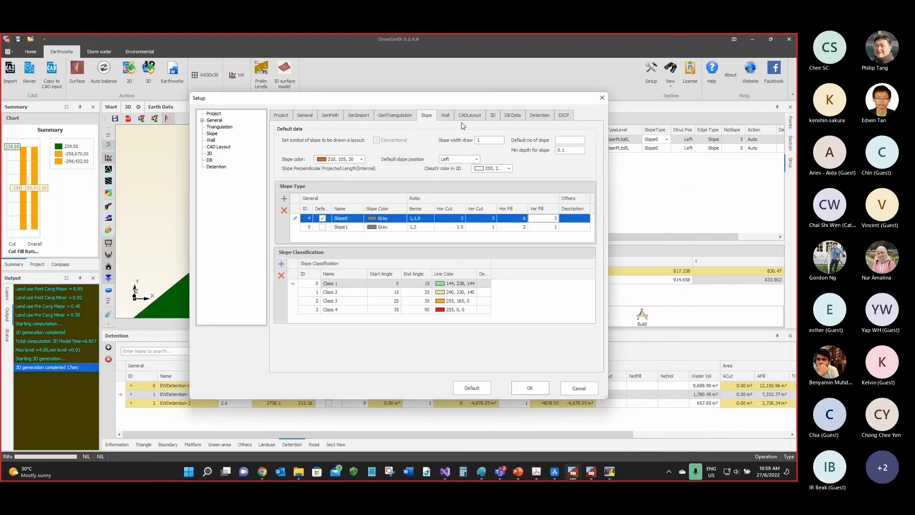
left_click(578, 387)
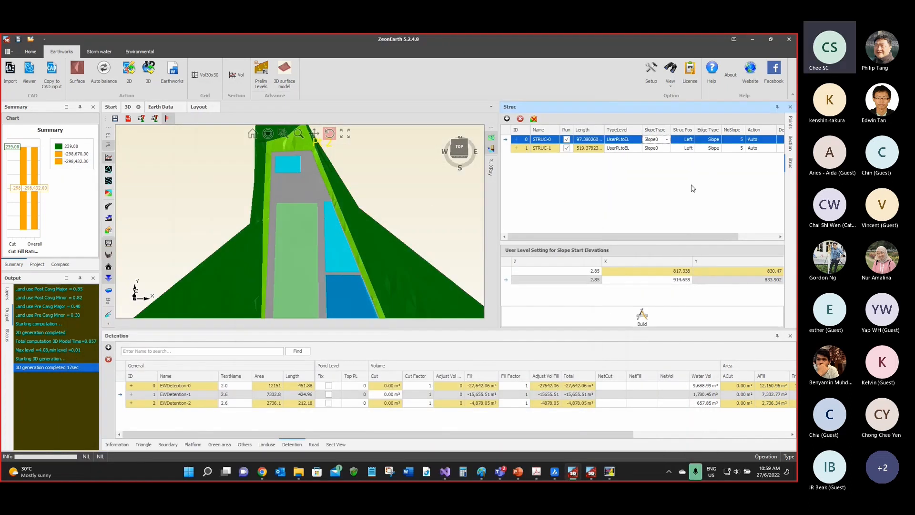
left_click(691, 141)
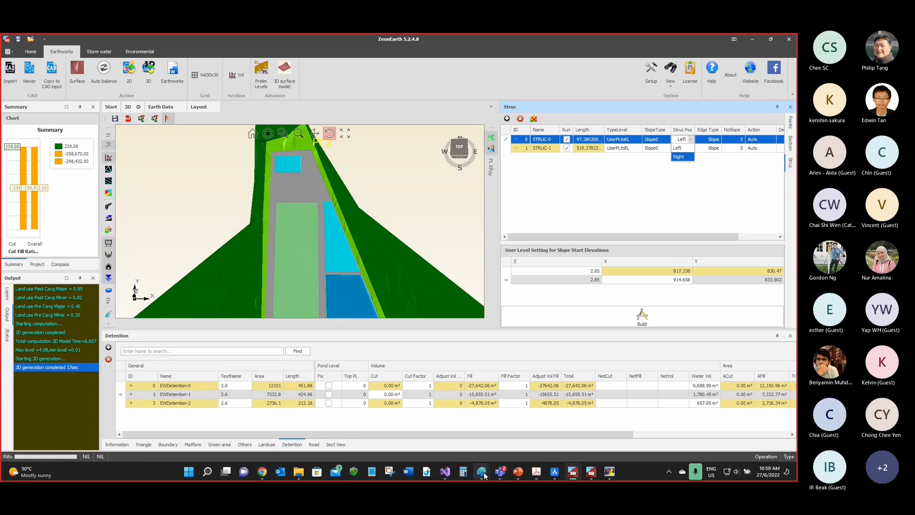
Step: Circle the Left label above the platform's upper edge in red pencil on the annotated Paint plan, and return to ZeonEarth
mouse_move(483, 473)
left_click(437, 411)
scroll(197, 177, "up", 2)
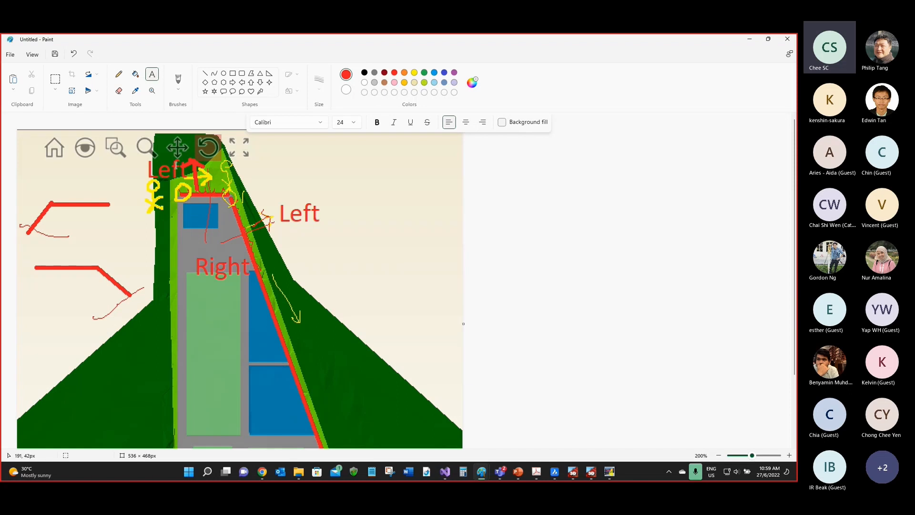
left_click(119, 74)
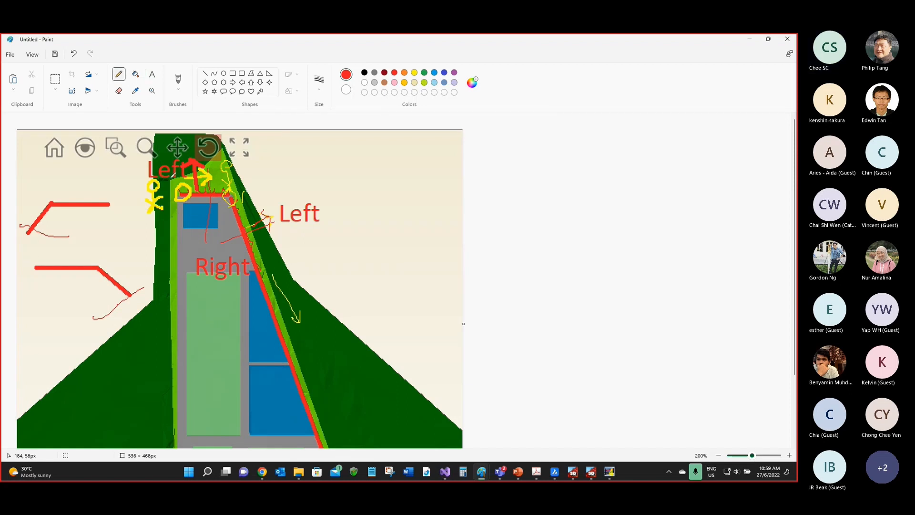
left_click_drag(175, 181, 181, 187)
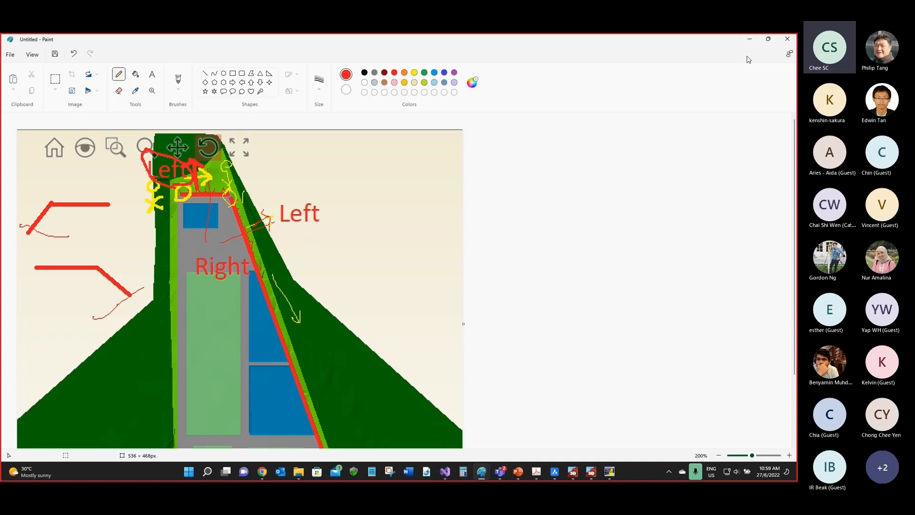
left_click(752, 40)
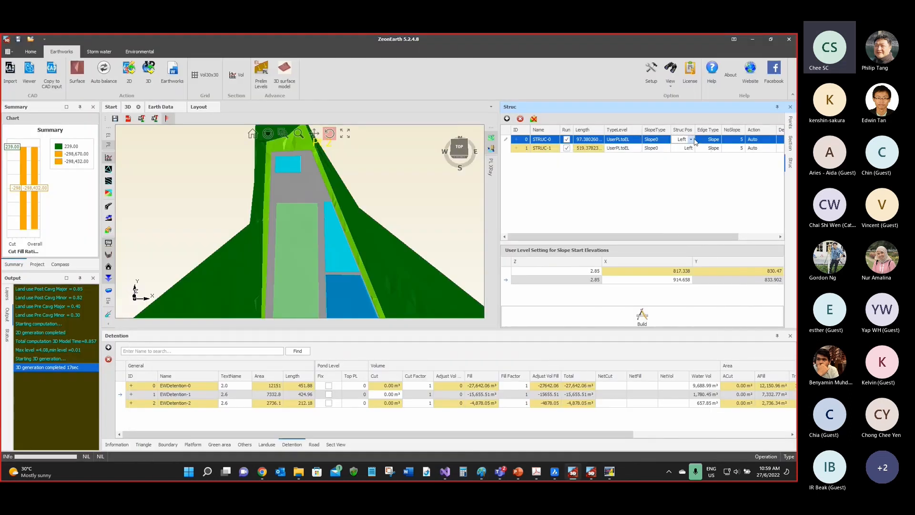
Step: Review the structure positions of STRUC-0 and STRUC-1 and inspect STRUC-1's slope start elevation points
left_click(692, 139)
left_click(691, 147)
left_click_drag(708, 237, 637, 243)
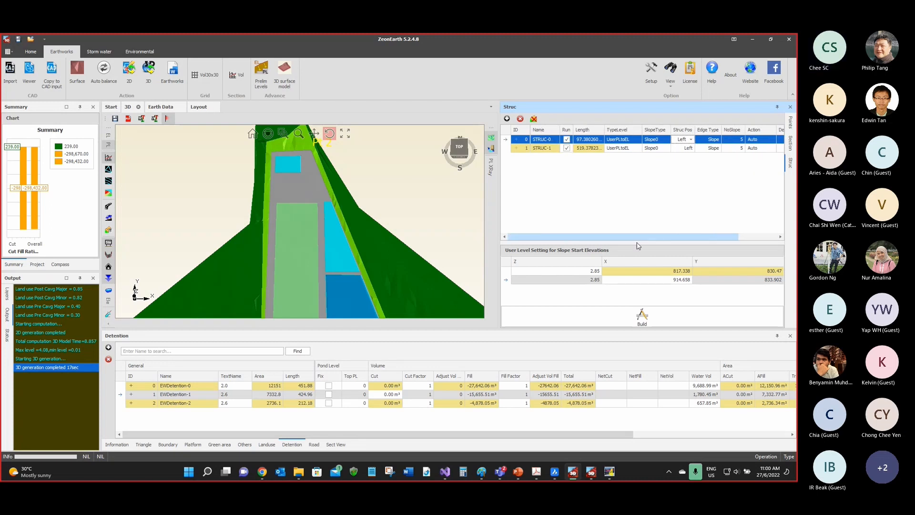
left_click(542, 149)
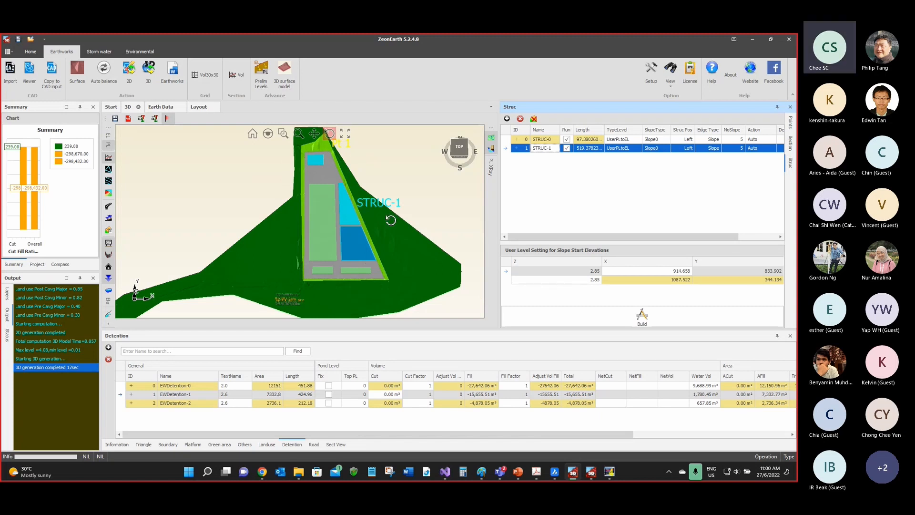
left_click(615, 274)
left_click(593, 280)
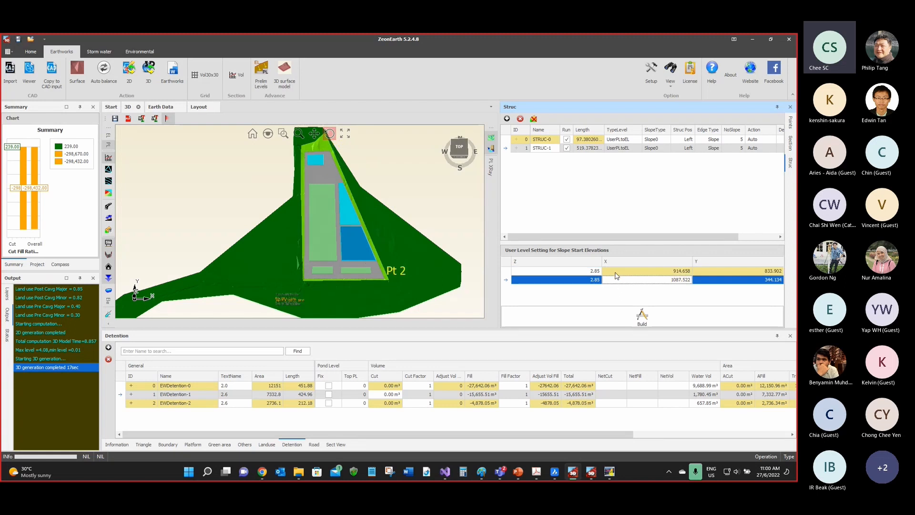
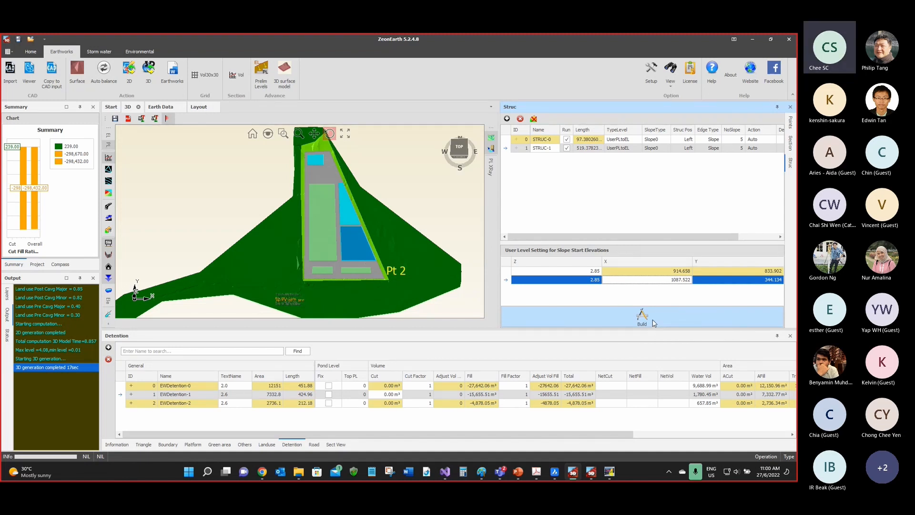
Step: Show the triangulation mesh on the 3D model and examine the slope triangles beside the detention ponds
left_click(109, 170)
scroll(367, 219, "up", 5)
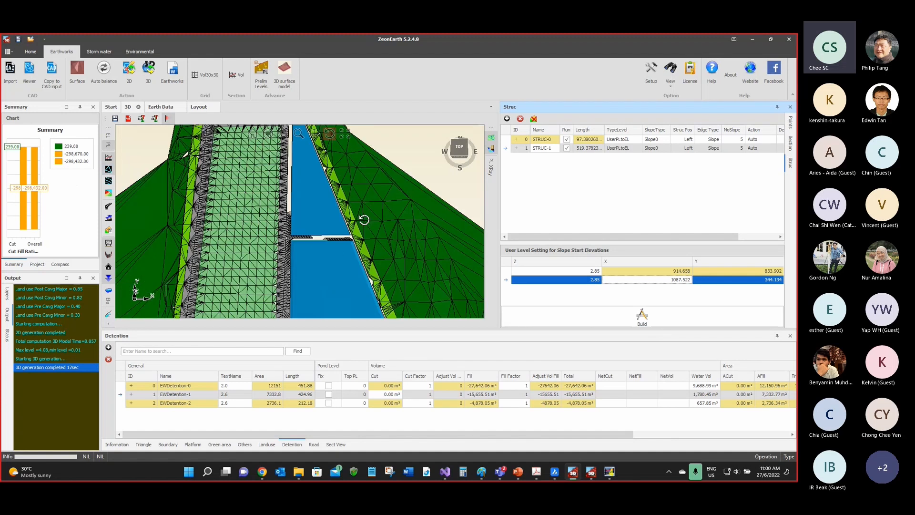
scroll(330, 226, "up", 3)
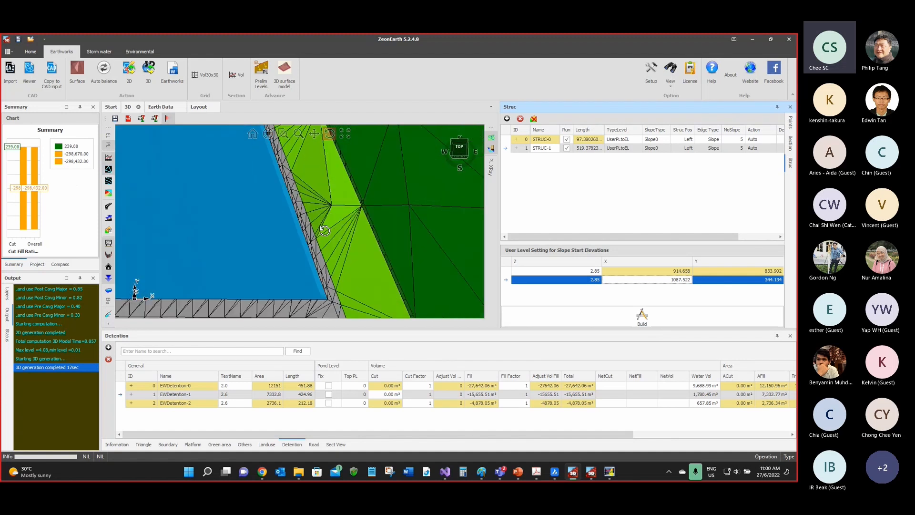
left_click_drag(331, 226, 306, 217)
scroll(319, 209, "down", 5)
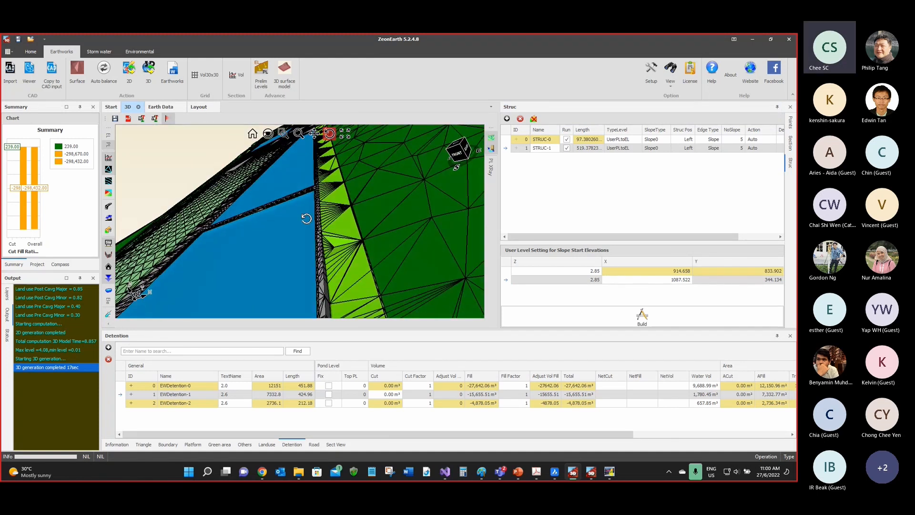
left_click(107, 148)
left_click(107, 148)
left_click_drag(290, 243, 324, 196)
left_click(108, 169)
left_click(108, 170)
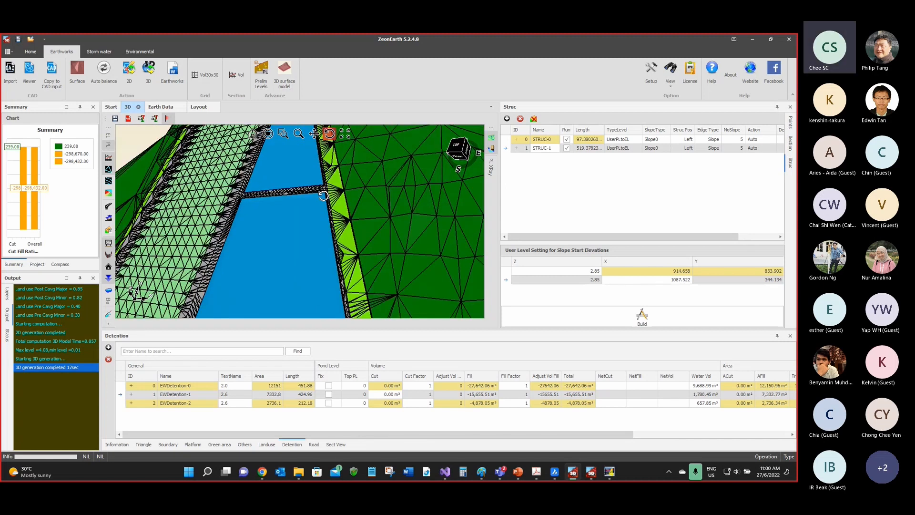
Step: Try enabling "No auto merge PL to EL at boundary" in the general setup options and discard the change
left_click(649, 74)
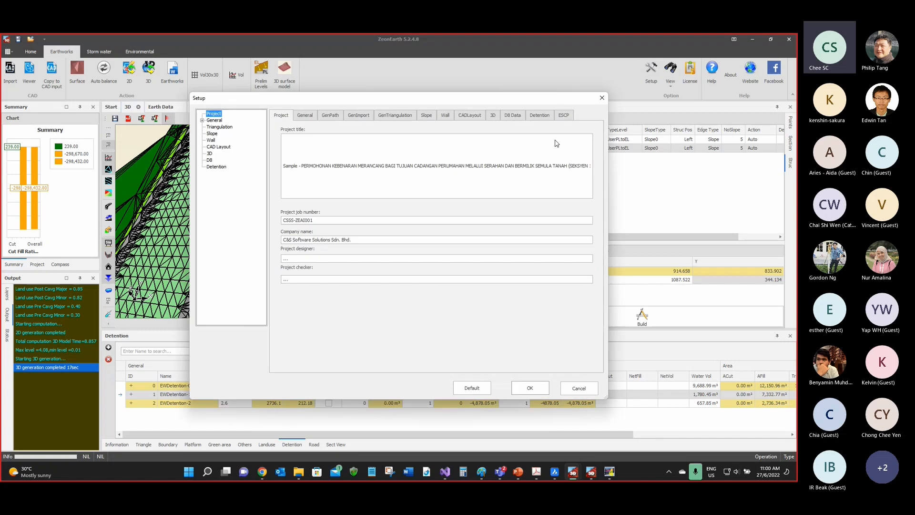
left_click(305, 117)
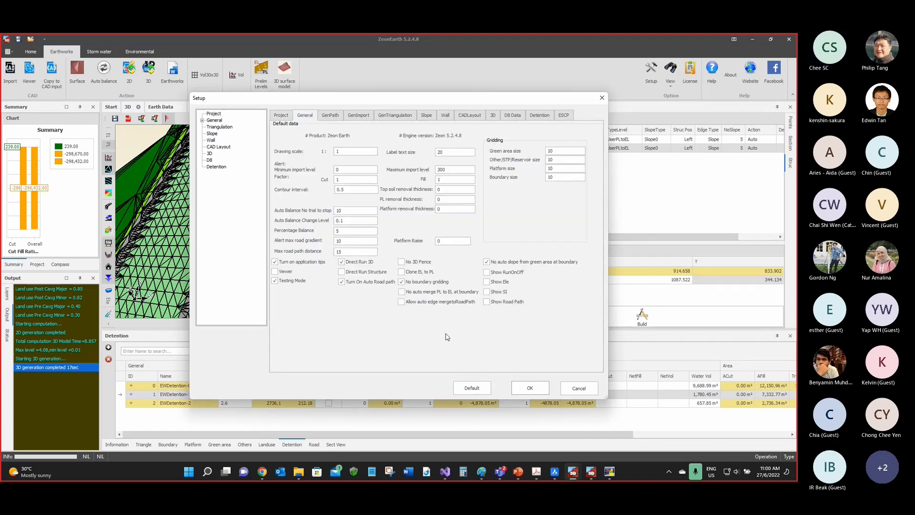
mouse_move(431, 295)
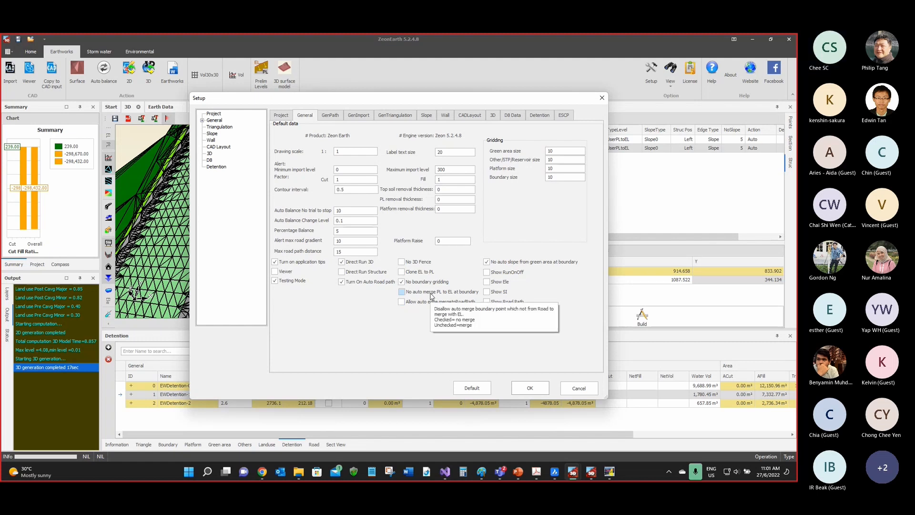
left_click(432, 295)
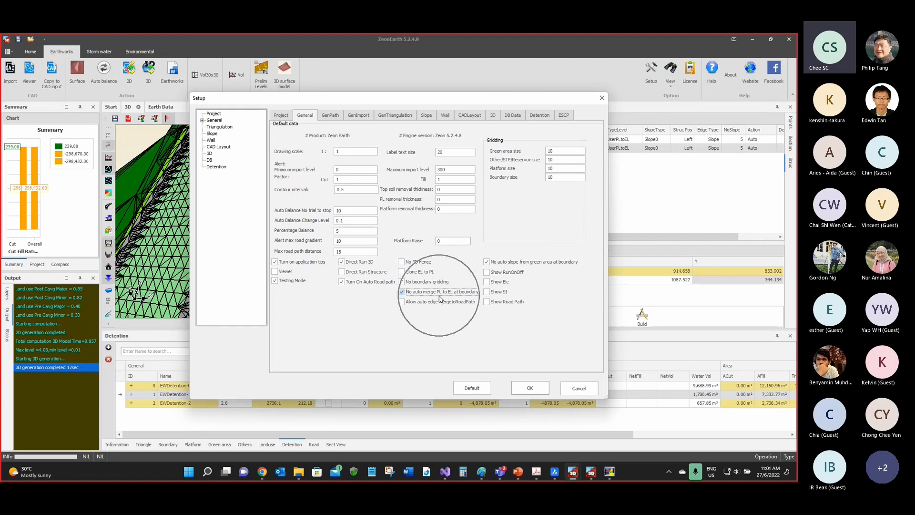
left_click_drag(371, 101, 432, 87)
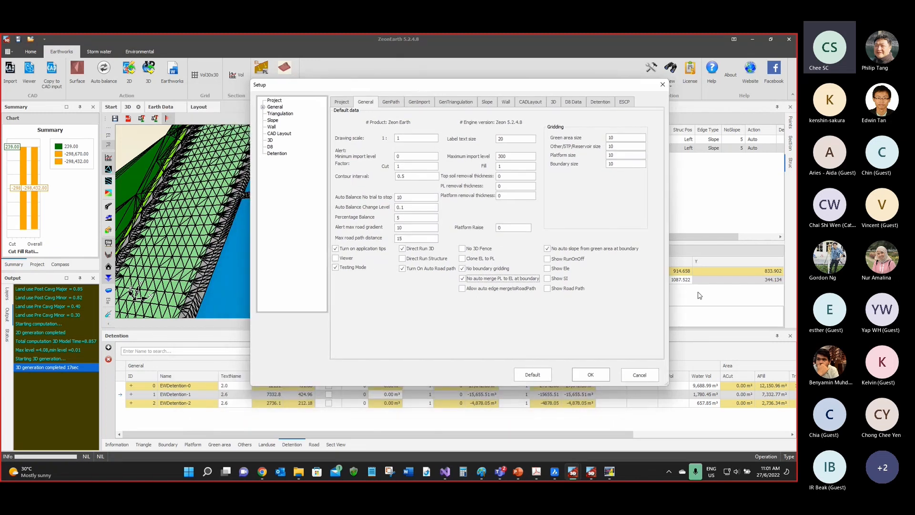
left_click(632, 376)
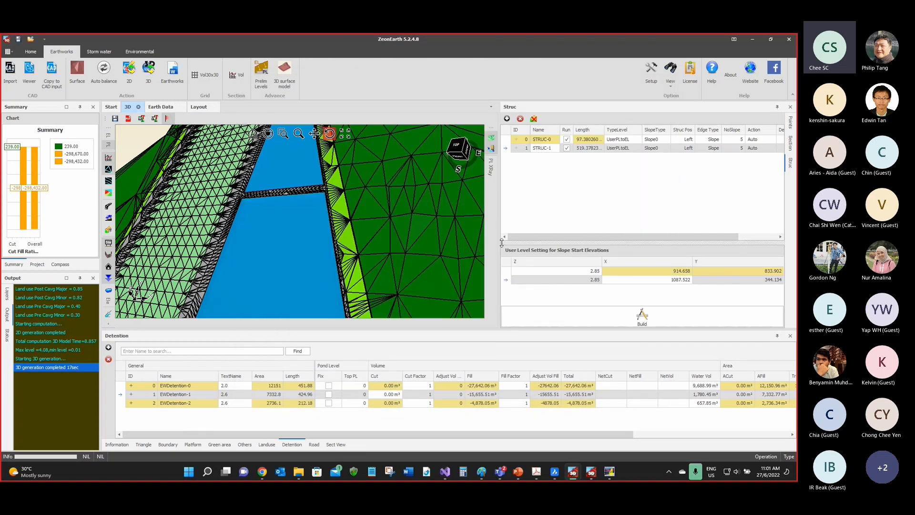
Step: Widen the 3D view beside the structure settings
left_click_drag(501, 243, 525, 243)
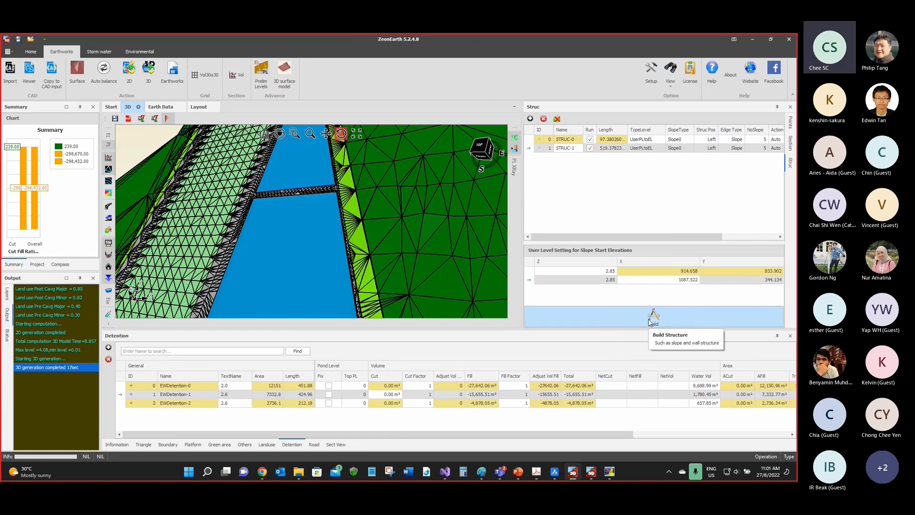
left_click(649, 320)
left_click(649, 322)
Step: Switch to the ZeonEarth SE model and orbit it to examine the stepped slope beside the ponds
left_click_drag(380, 42, 796, 86)
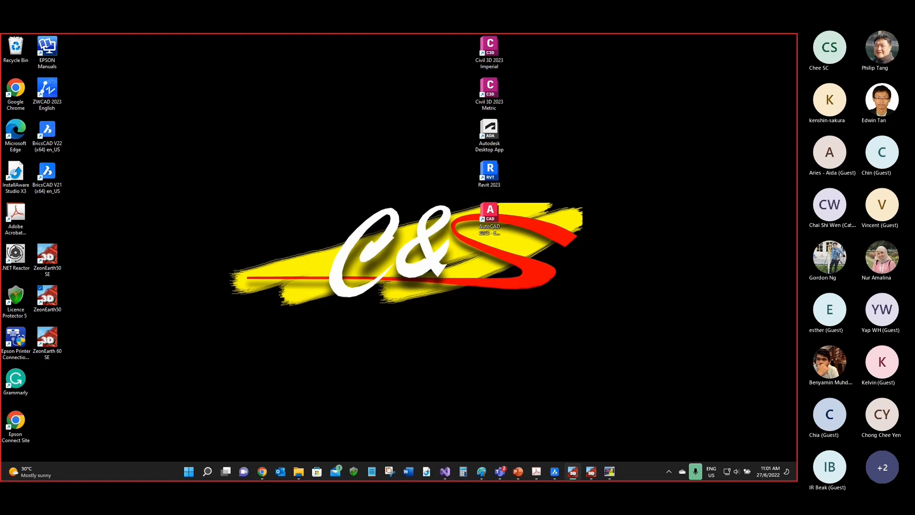
left_click_drag(796, 57, 393, 34)
left_click(398, 133)
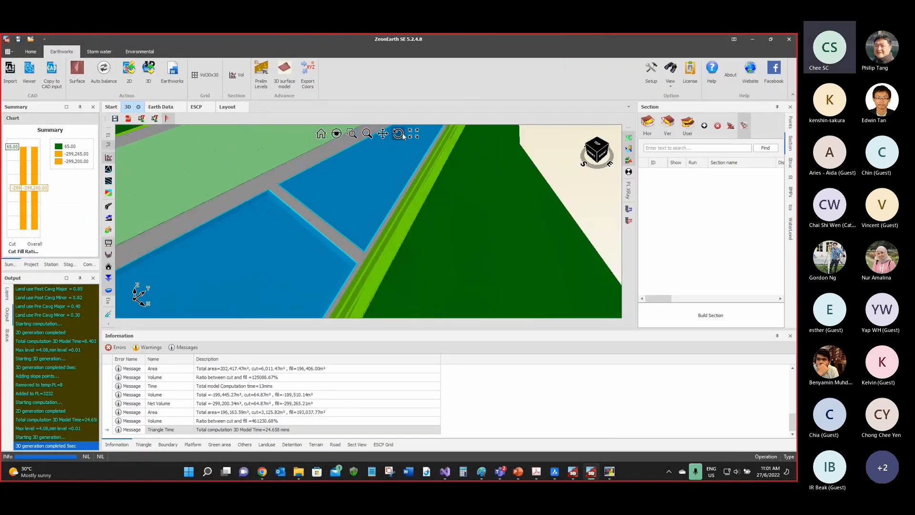
left_click_drag(375, 206, 376, 234)
Step: Return to the original ZeonEarth model, hide its triangulation mesh, and examine the plain slope beside the ponds
left_click_drag(796, 152, 398, 35)
left_click_drag(328, 197, 357, 204)
scroll(367, 246, "up", 10)
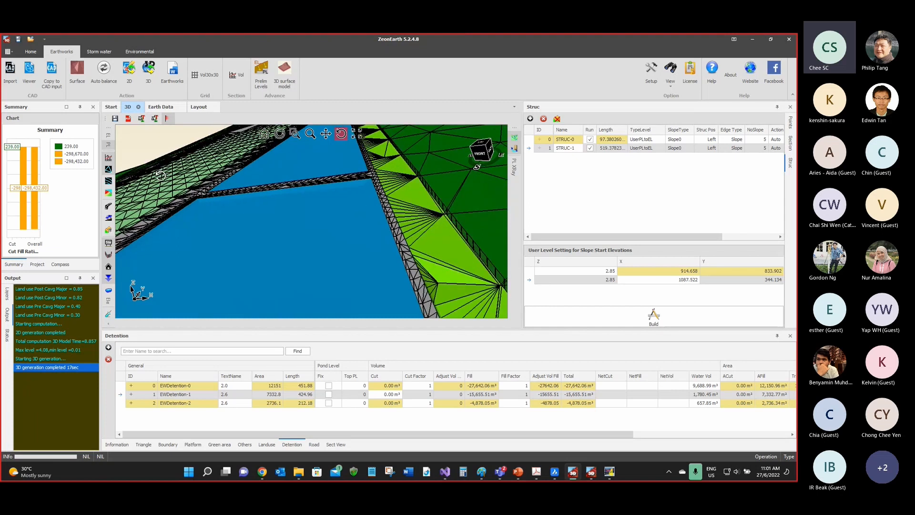
left_click(109, 172)
left_click_drag(258, 195, 256, 195)
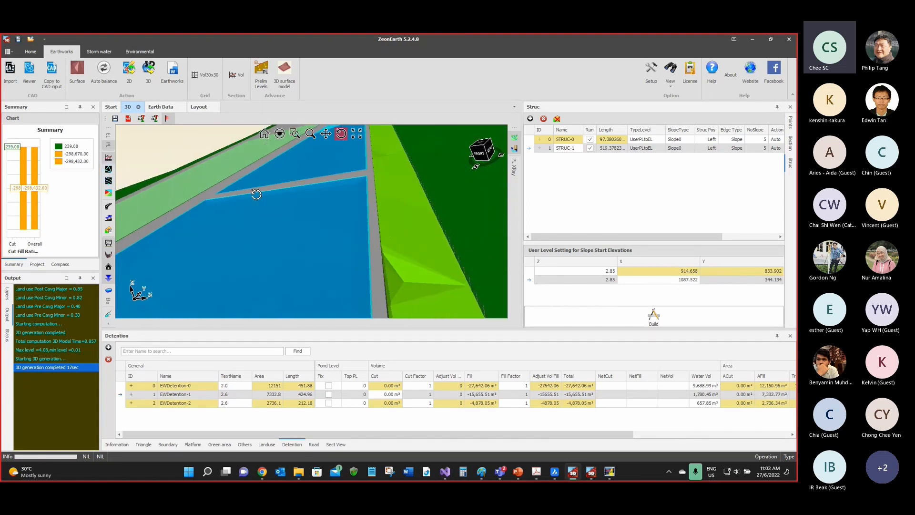
Step: Switch back to the ZeonEarth SE model, show its triangulation mesh, and examine the dense slope triangles along the ponds
left_click_drag(263, 44, 795, 67)
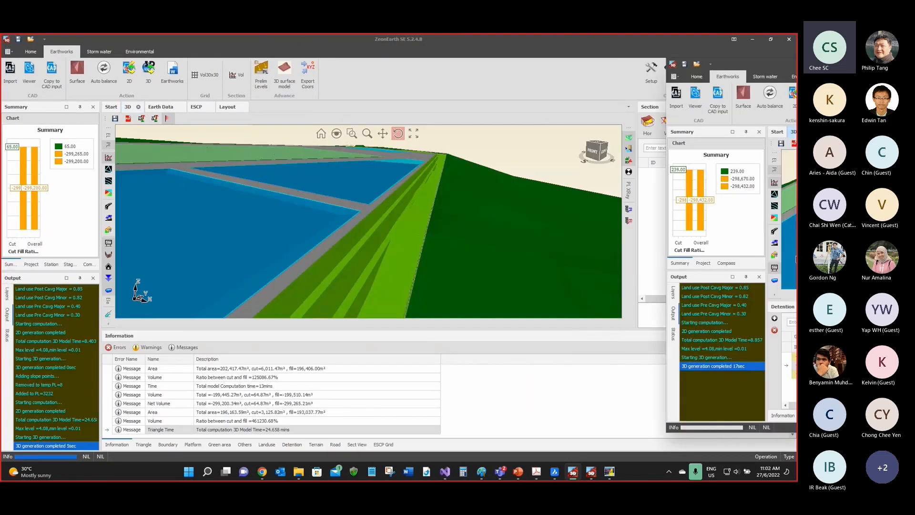
left_click(109, 170)
left_click(109, 169)
left_click(109, 169)
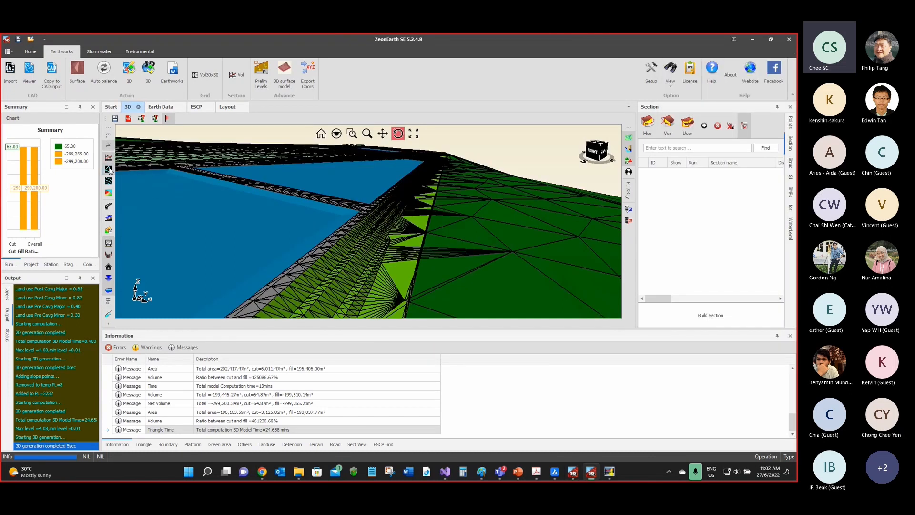
left_click_drag(374, 230, 377, 254)
scroll(366, 221, "up", 4)
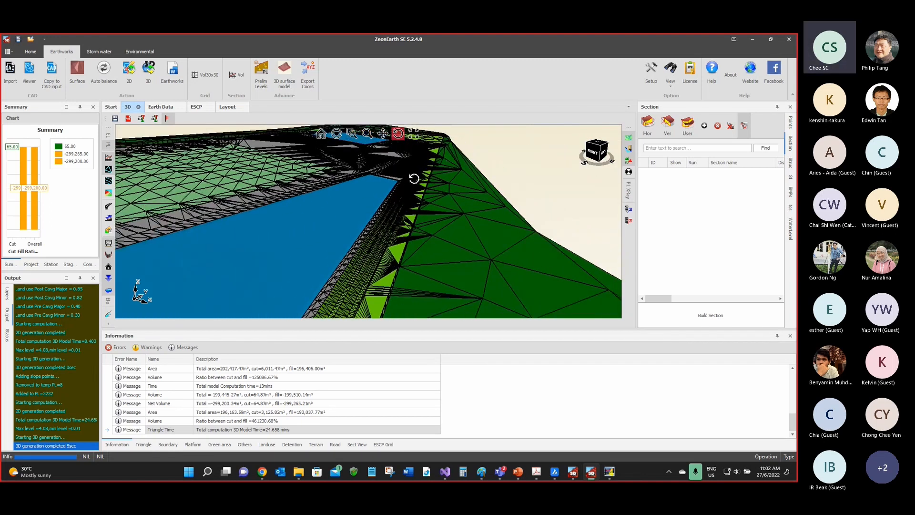
left_click_drag(414, 178, 420, 169)
Step: Compare the total computation 3D model time entries in the output log and inspect the built slope mesh up close
left_click(79, 342)
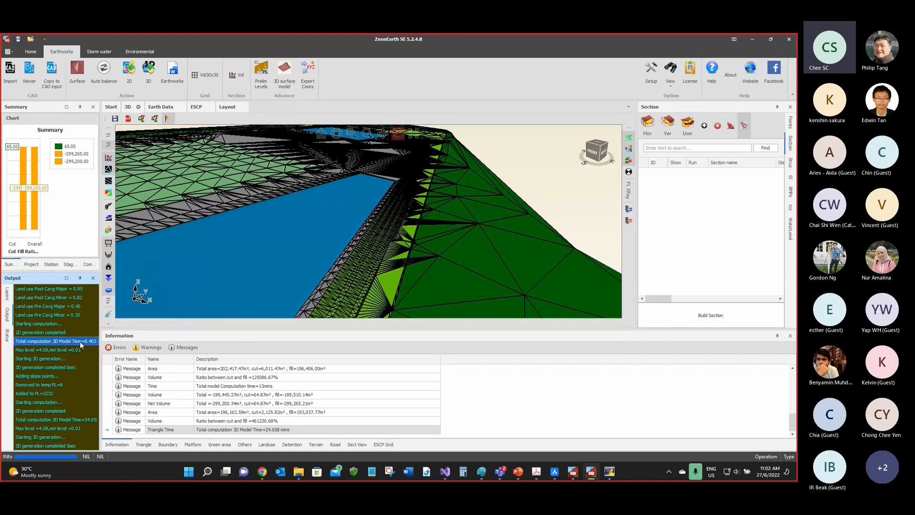
left_click(70, 420)
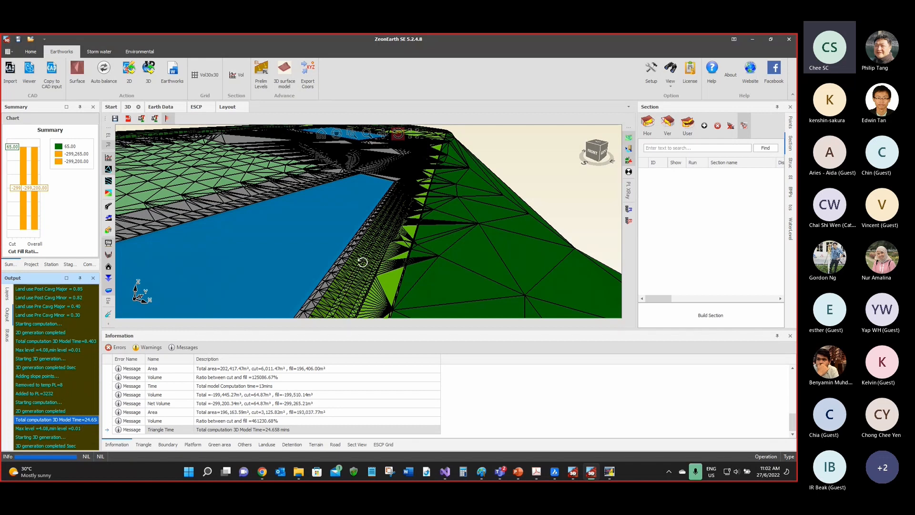
left_click_drag(403, 202, 260, 232)
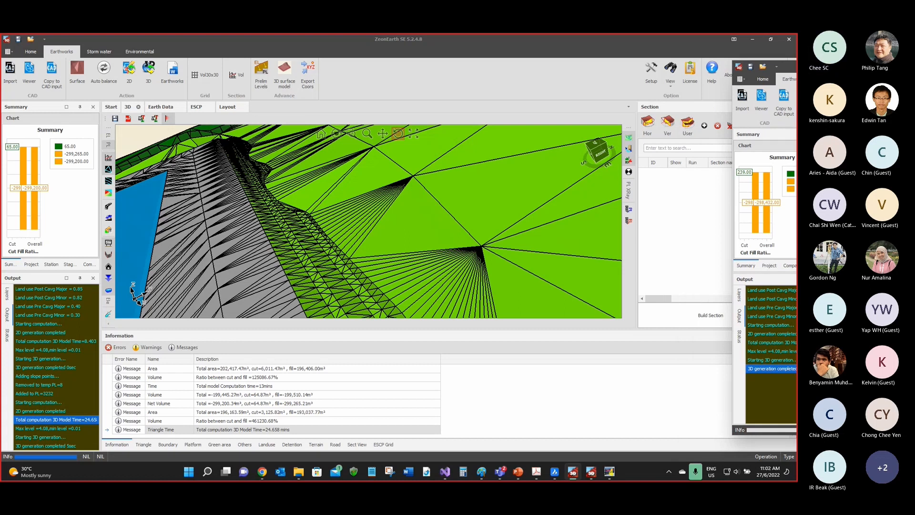
left_click_drag(320, 201, 267, 210)
key("ctrl")
key("ctrl")
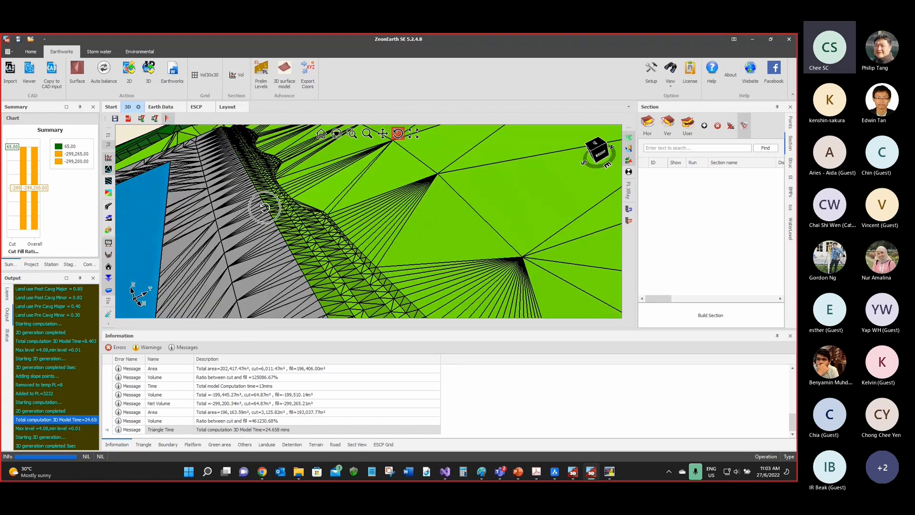
scroll(327, 209, "up", 4)
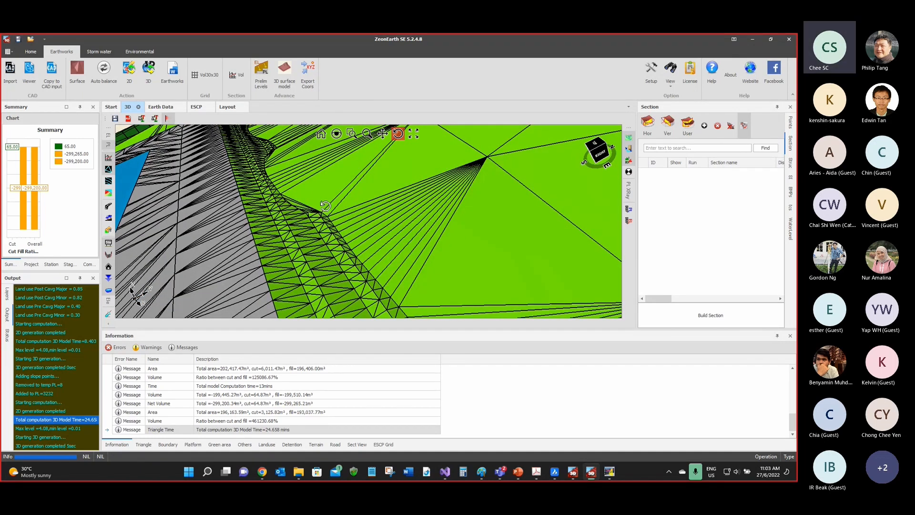
Step: Switch to Test1.dwg in BricsCAD and examine the structure lines, 2.85 platform level texts and slope hatching around Detention Pond 2
left_click(554, 471)
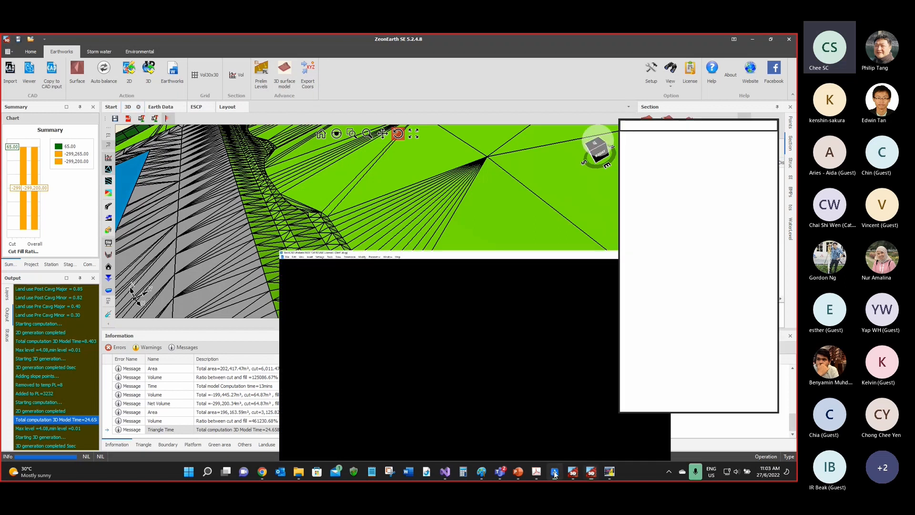
scroll(338, 184, "down", 3)
scroll(338, 185, "up", 4)
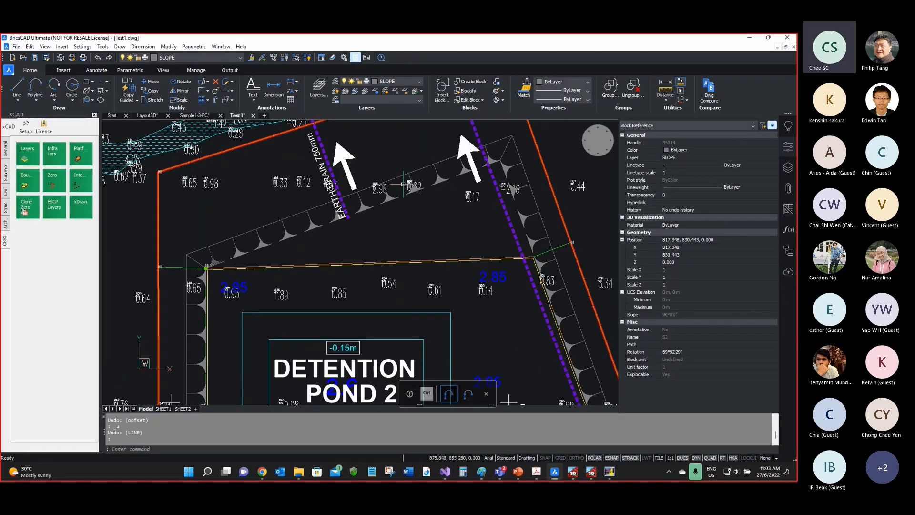
scroll(403, 184, "down", 1)
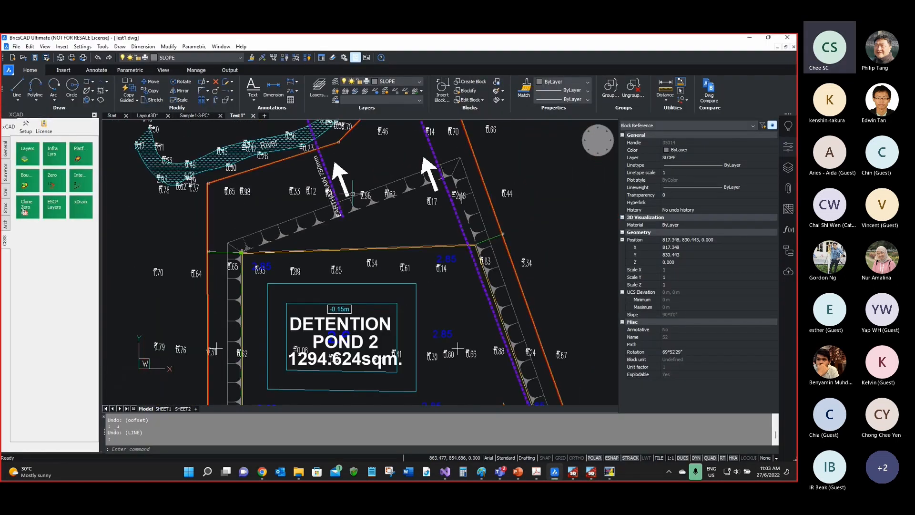
left_click(377, 246)
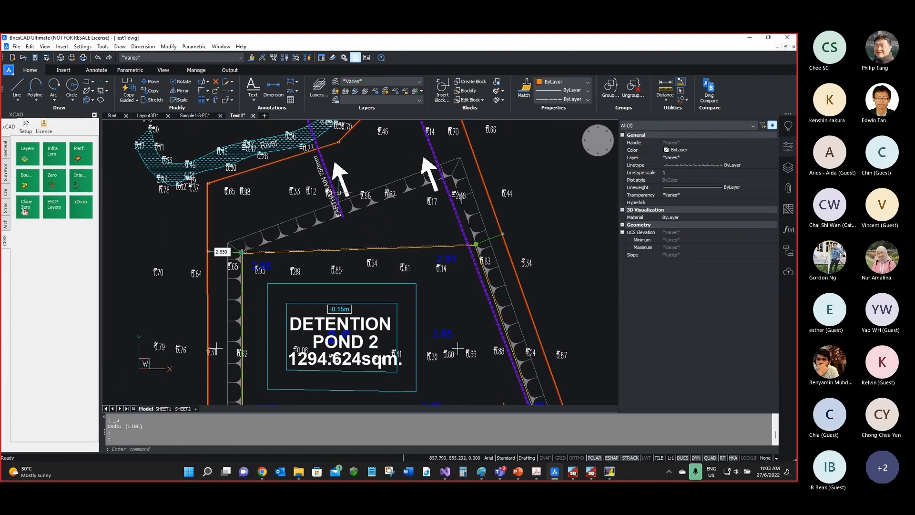
key("Escape")
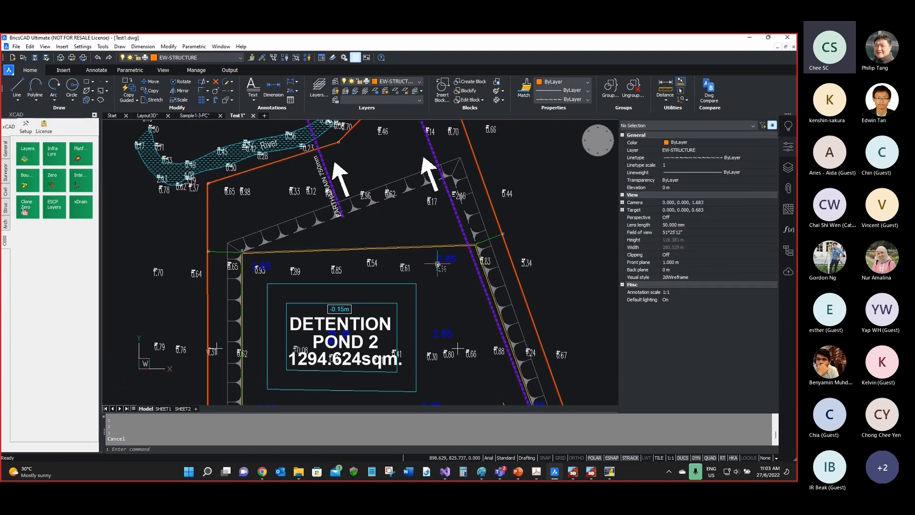
left_click(446, 260)
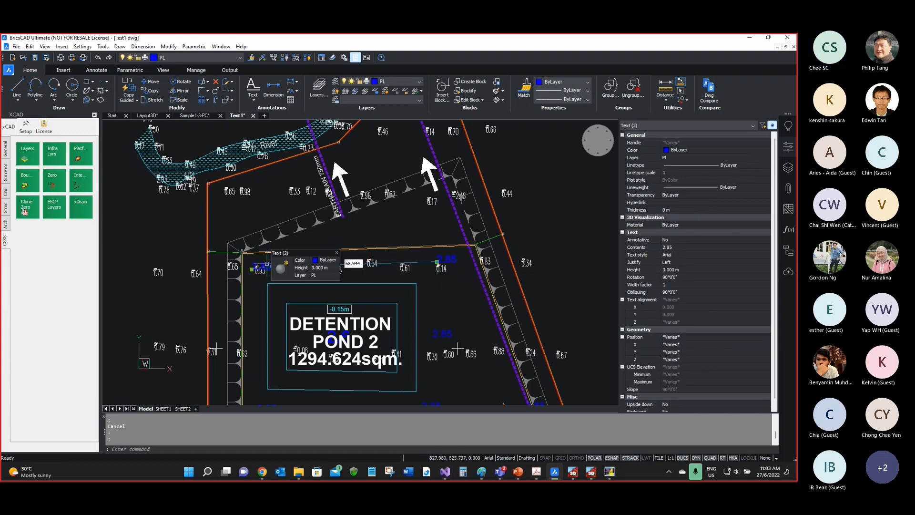
key("Escape")
scroll(376, 131, "up", 3)
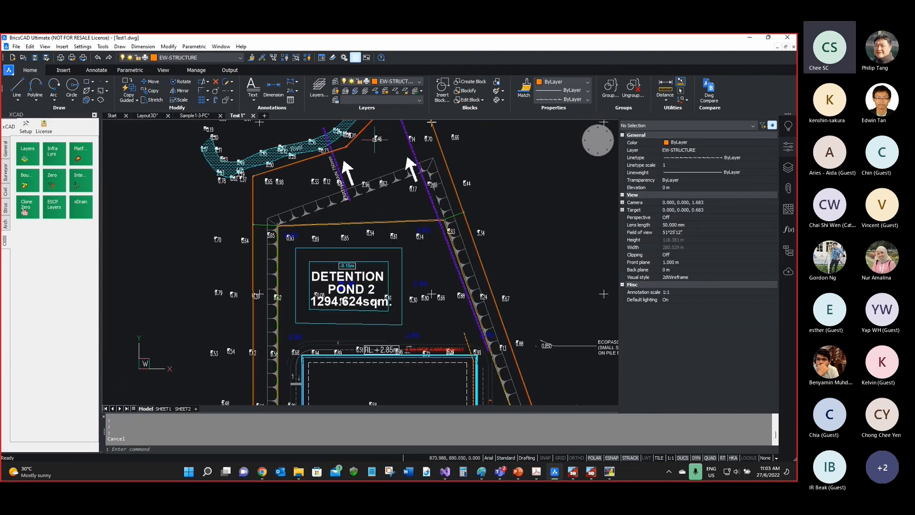
key("ctrl")
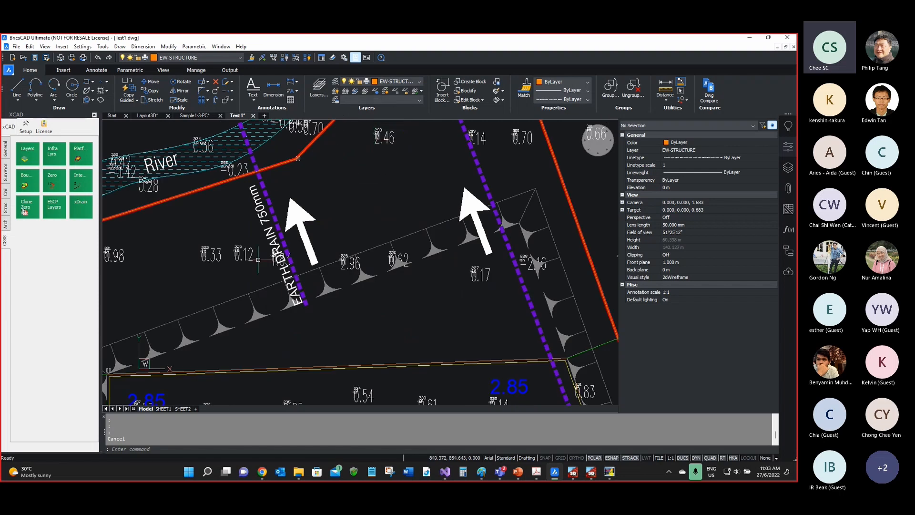
Step: Select the 0.0 text at survey point 298 above the slope and inspect its layer, height and Z position
key("ctrl")
scroll(377, 134, "up", 3)
scroll(377, 135, "up", 3)
scroll(357, 176, "up", 2)
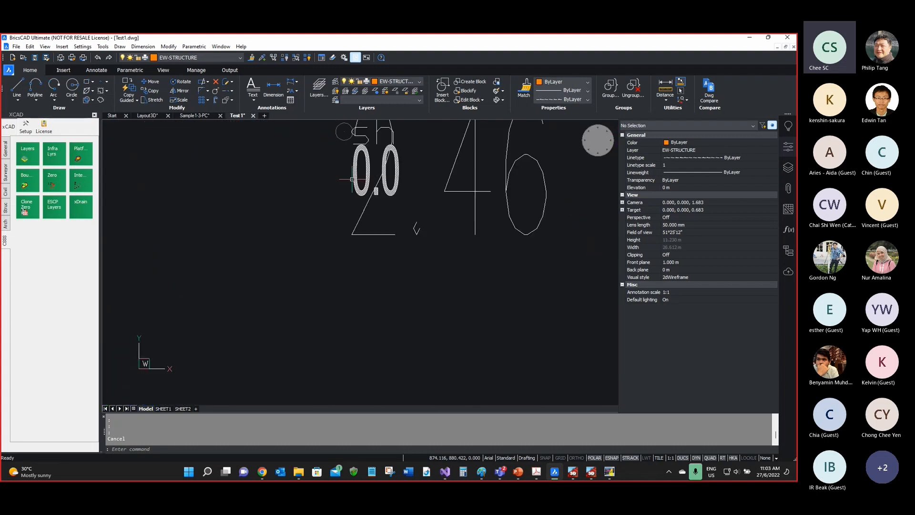
left_click(354, 181)
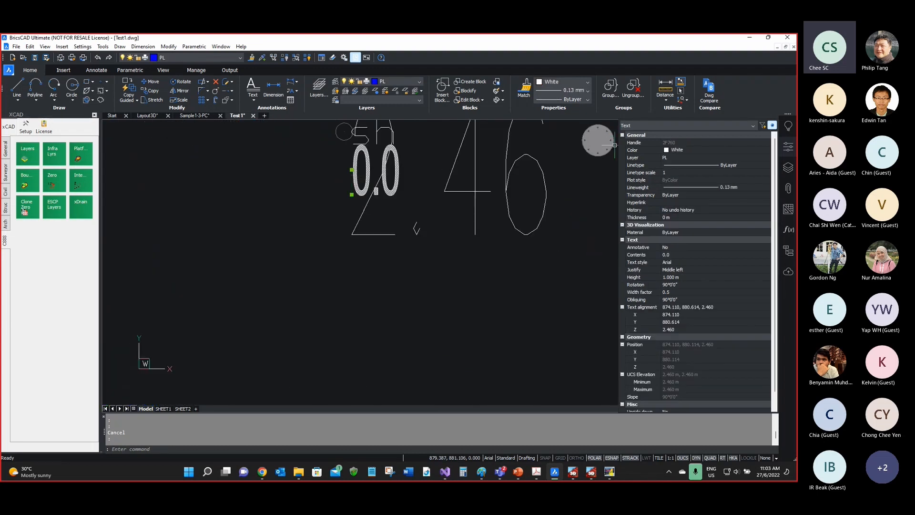
key("ctrl")
key("ctrl")
scroll(346, 202, "down", 5)
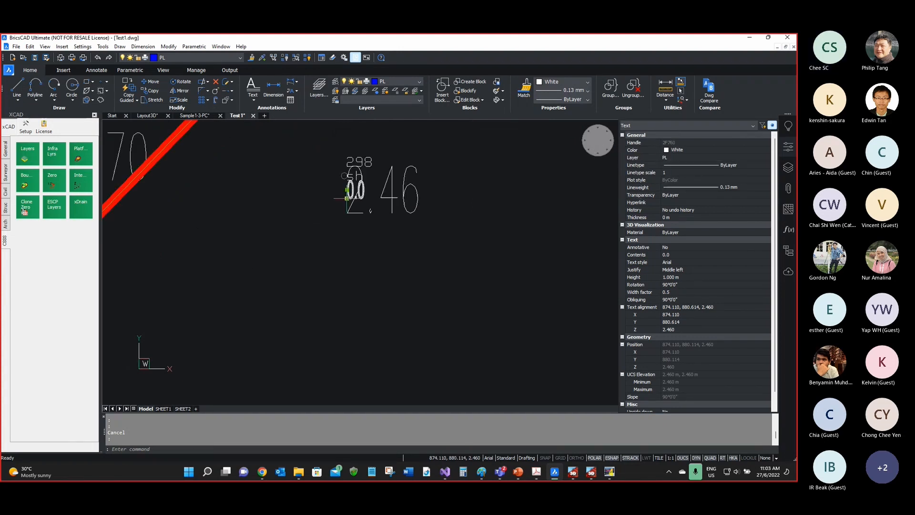
Step: Add the 0.0 texts at survey points 299 and 300 to the selection
scroll(480, 218, "up", 2)
scroll(497, 164, "down", 2)
scroll(497, 165, "up", 5)
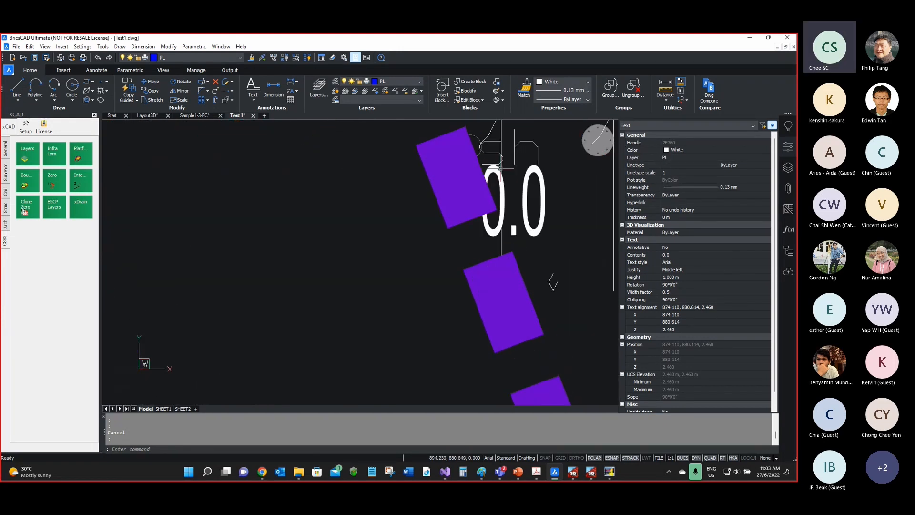
mouse_move(514, 220)
left_click(537, 234)
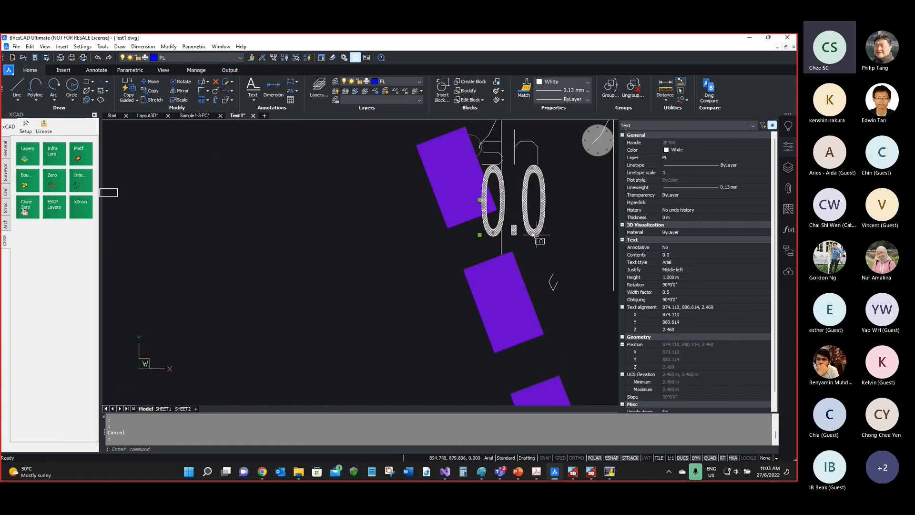
scroll(432, 209, "down", 2)
scroll(511, 211, "down", 3)
scroll(511, 211, "down", 2)
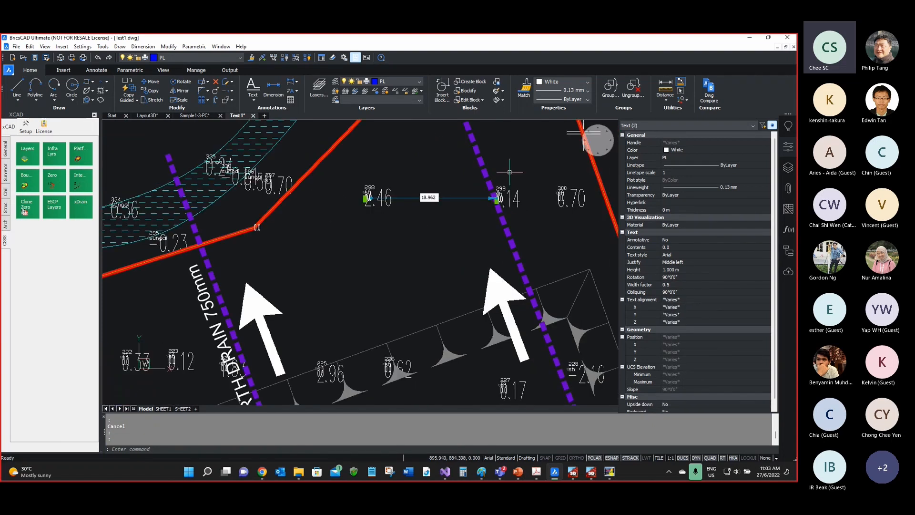
scroll(529, 195, "up", 4)
left_click(529, 196)
scroll(530, 193, "down", 4)
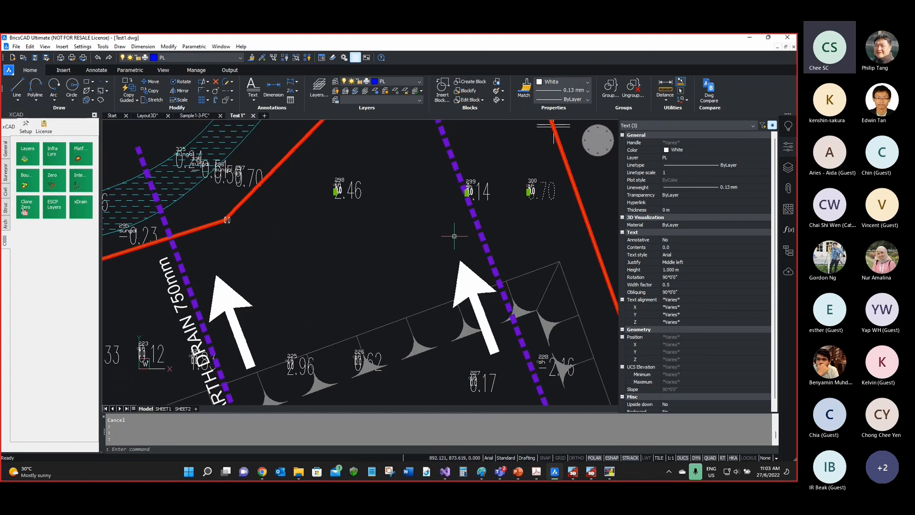
Step: Add the 0.0 texts at survey points 223, 222, 221 and 220 to the selection, and clear it after viewing the row
scroll(315, 262, "up", 5)
scroll(314, 263, "up", 3)
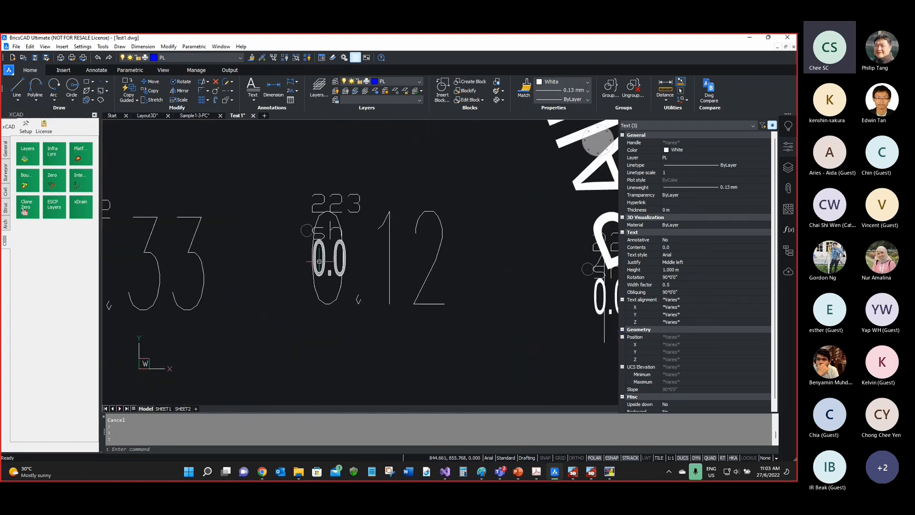
left_click(327, 261)
scroll(371, 239, "down", 4)
scroll(242, 260, "up", 3)
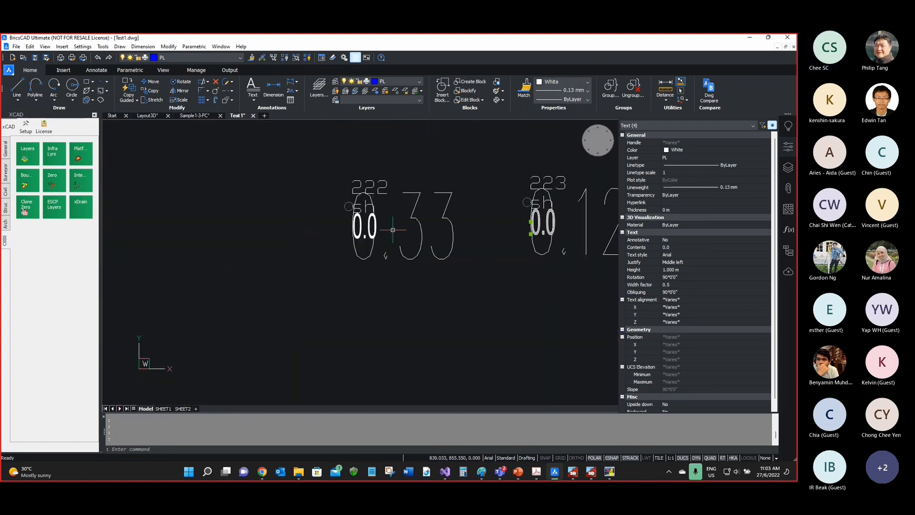
left_click(364, 226)
scroll(365, 227, "down", 4)
scroll(236, 232, "up", 4)
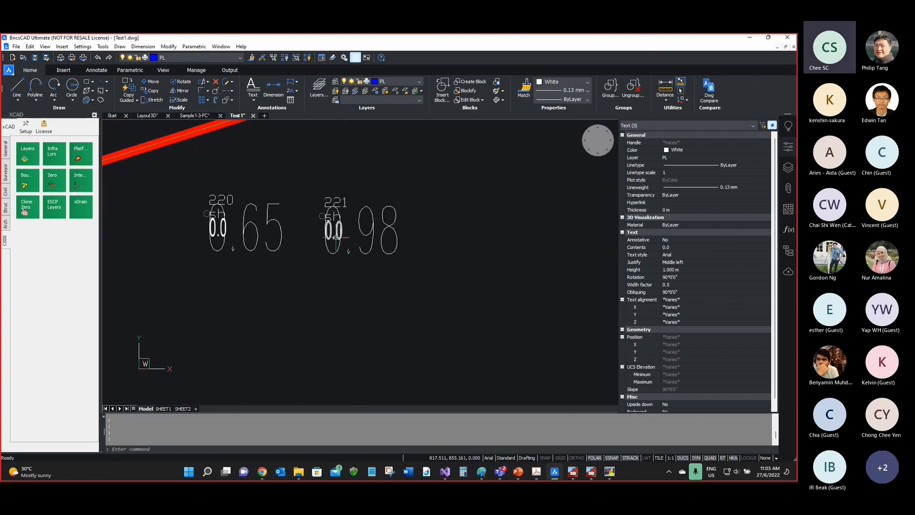
left_click(334, 230)
left_click(217, 228)
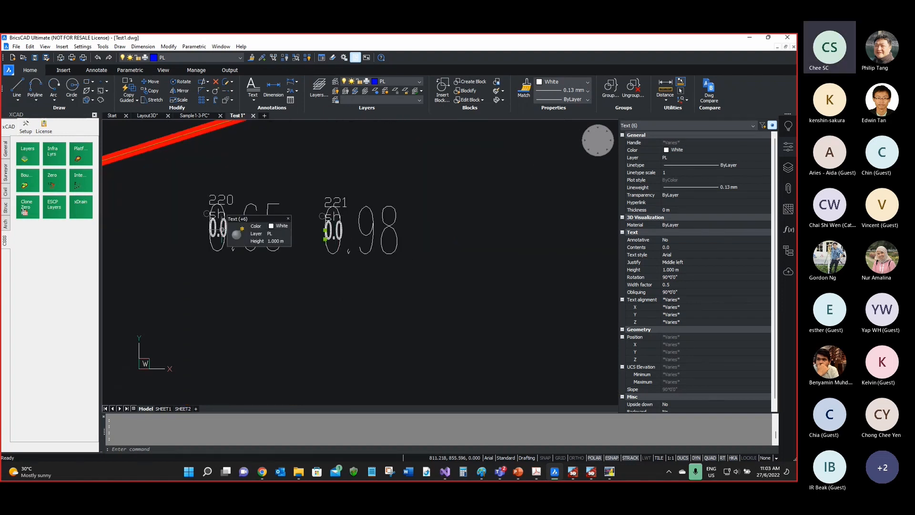
scroll(291, 200, "down", 2)
scroll(289, 201, "down", 5)
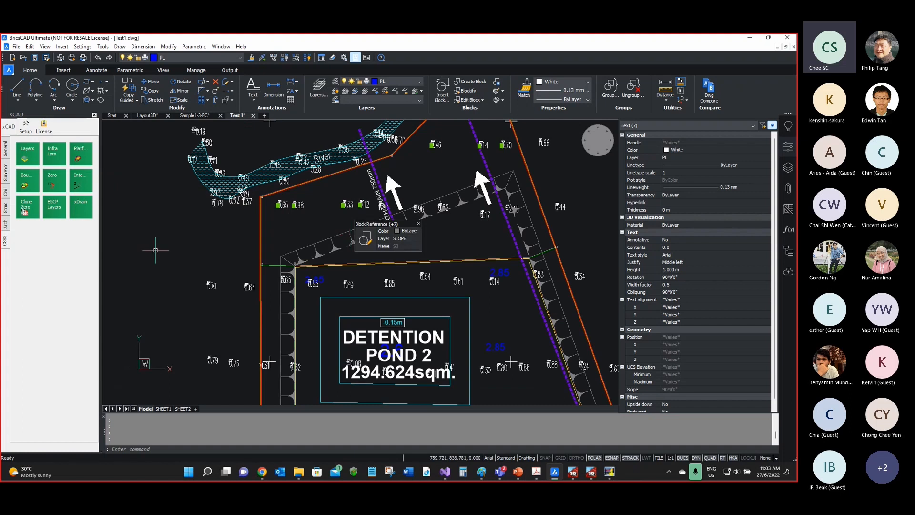
key("Escape")
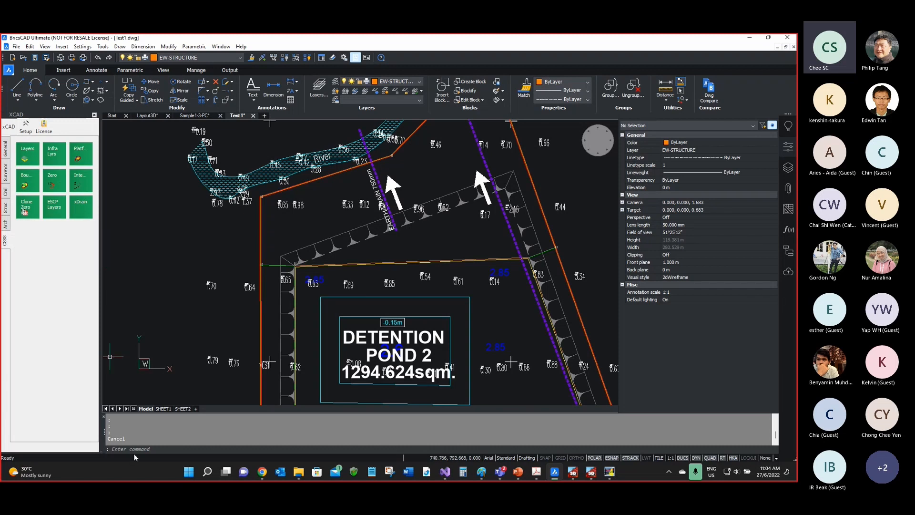
Step: Clone the 1.70 level text at survey point 240 to zero with CSSS_TEXTCLONETOZERO, using clone layer PL and text height 1
type("cs_")
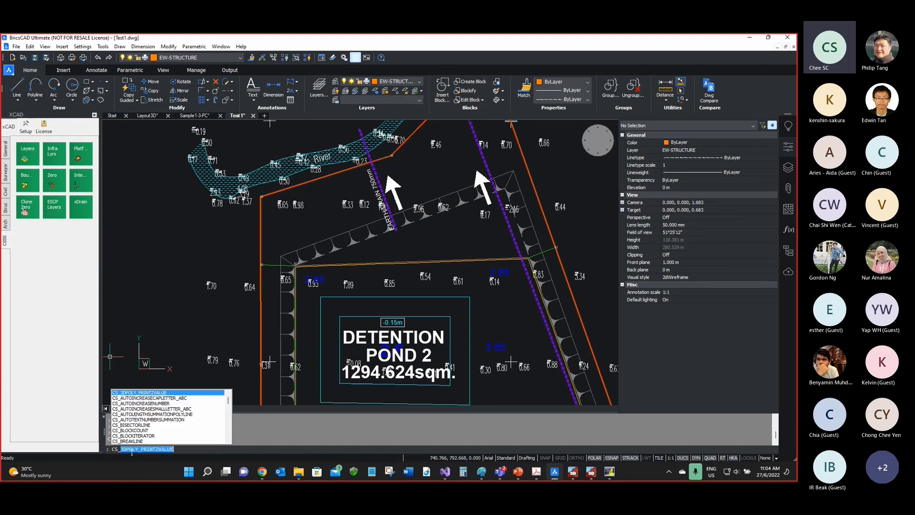
key("Escape")
type("cs_cl")
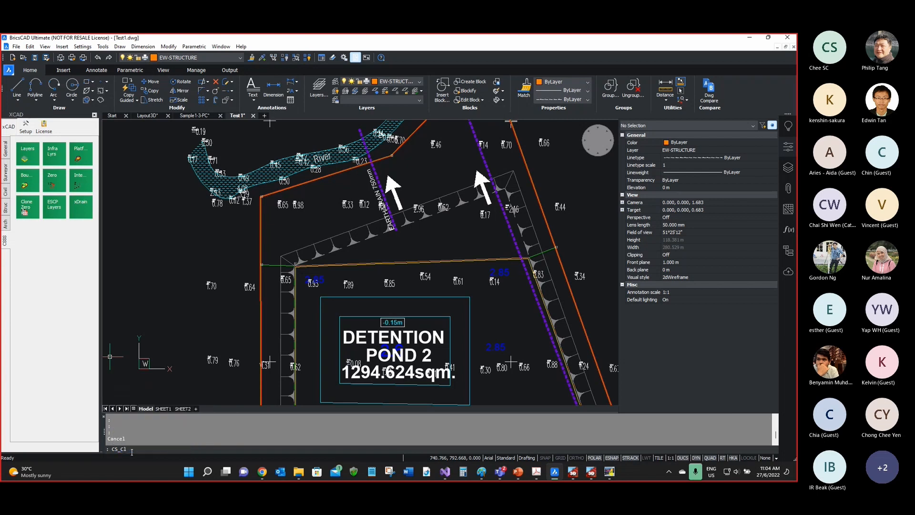
key("BackSpace")
key("BackSpace")
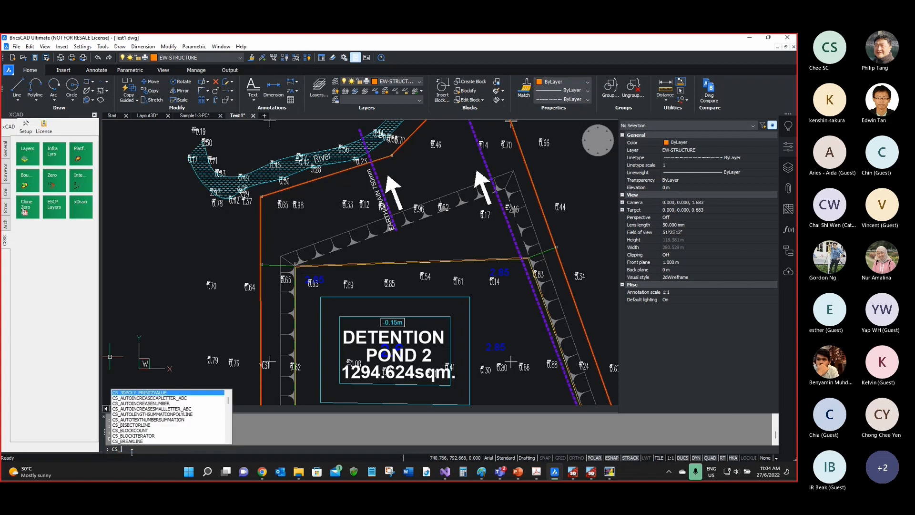
type("c")
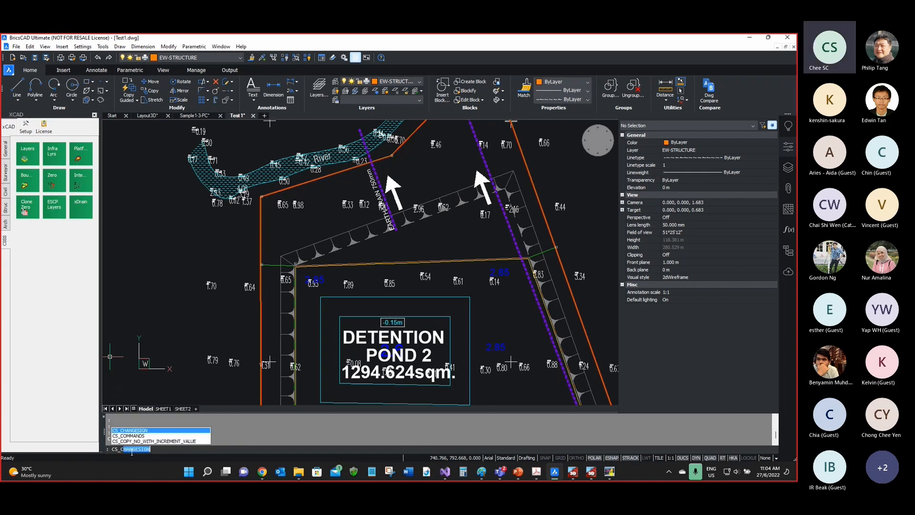
key("BackSpace")
key("BackSpace")
type("s")
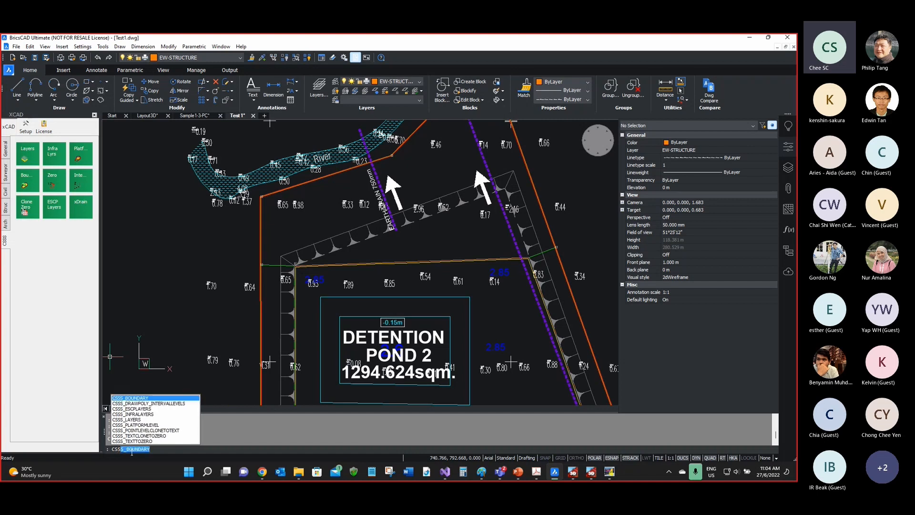
left_click(146, 436)
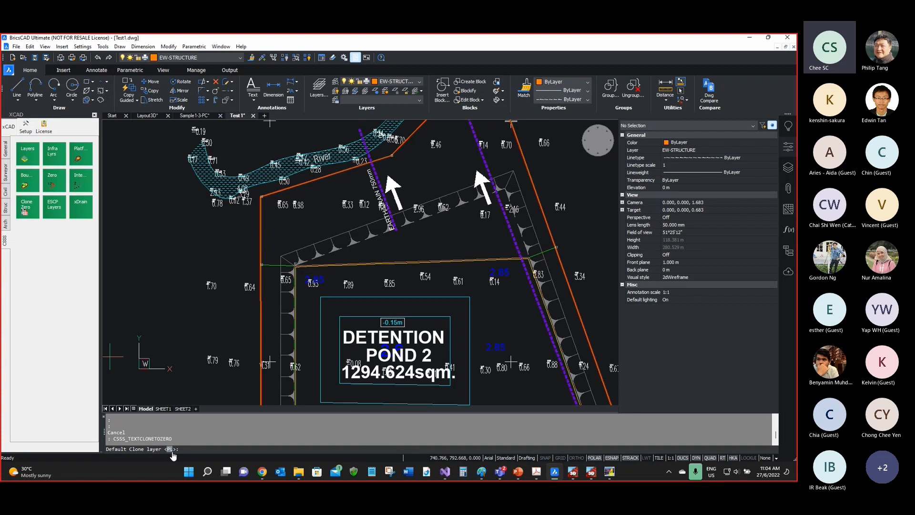
scroll(201, 295, "up", 6)
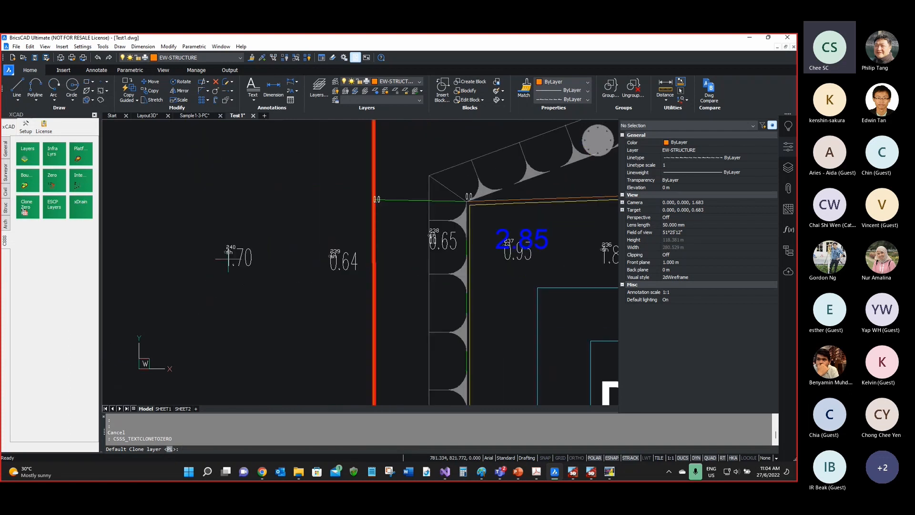
scroll(229, 257, "up", 3)
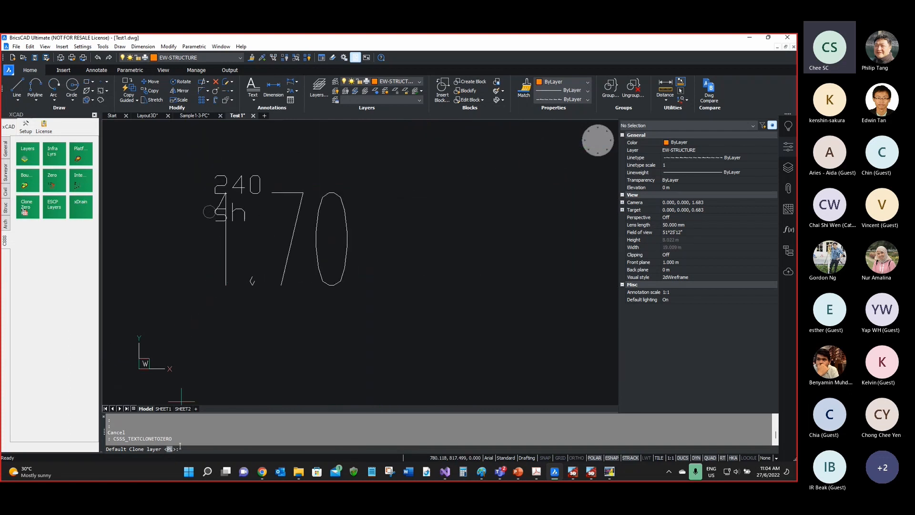
key("Return")
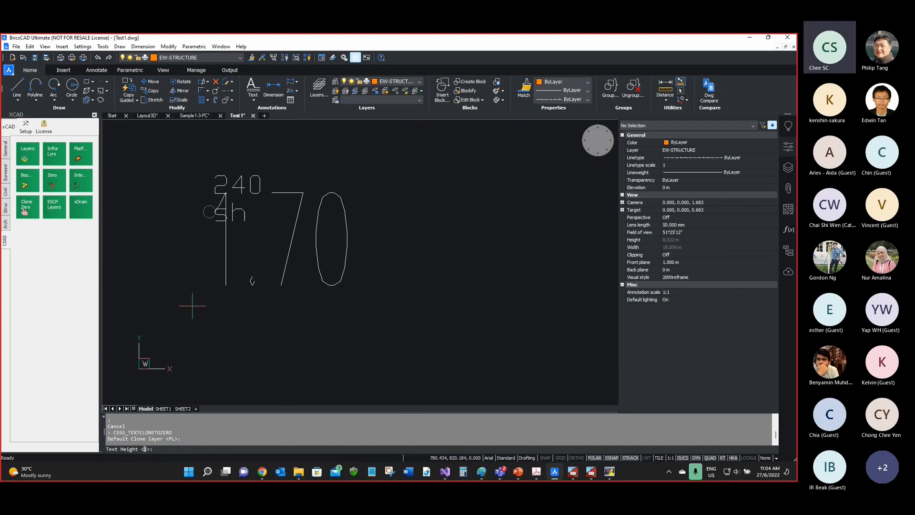
key("Return")
left_click(226, 261)
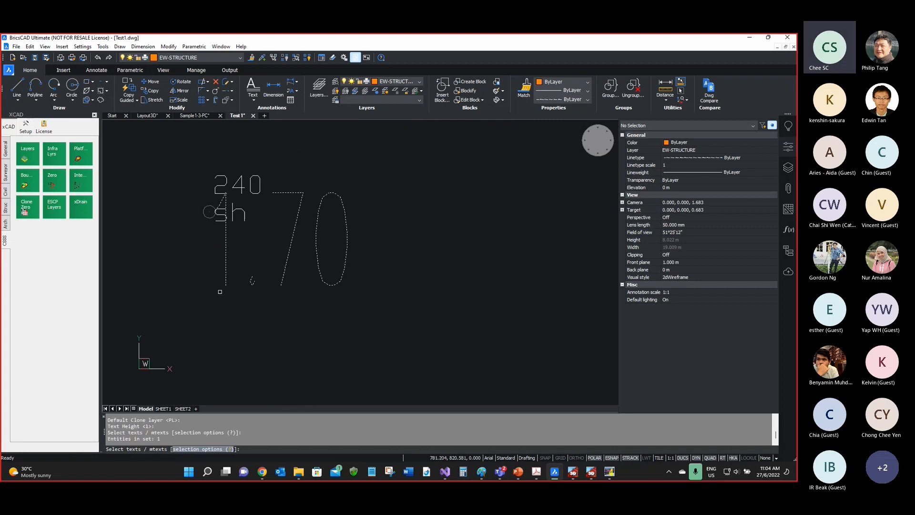
key("Return")
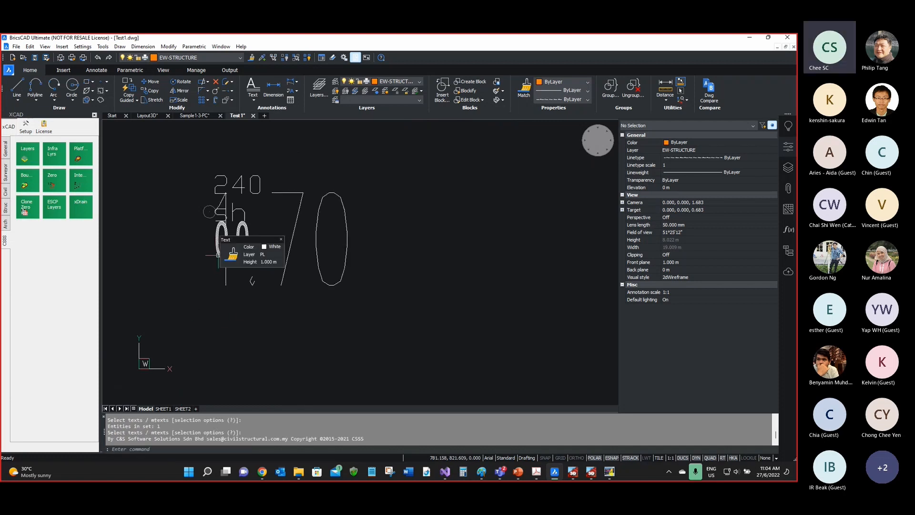
Step: Erase the cloned 0.0 text at survey point 240 and regenerate the drawing
left_click(218, 252)
key("Delete")
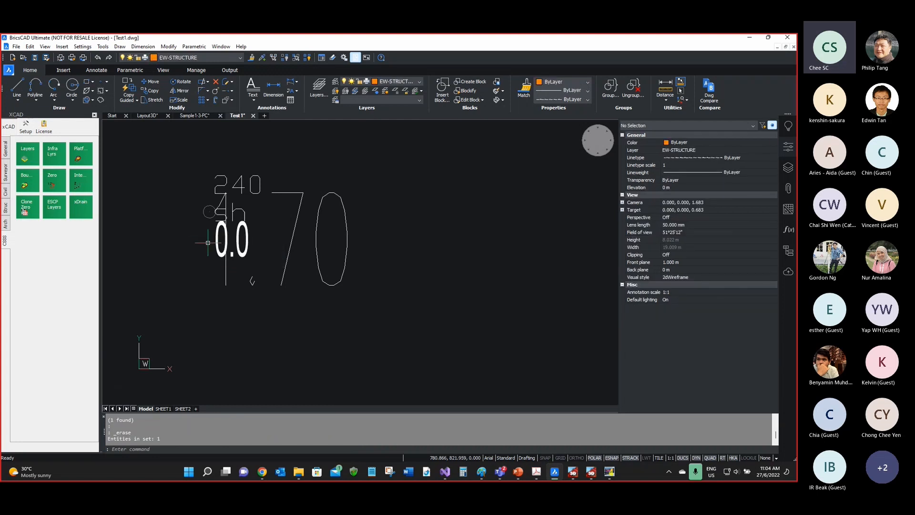
left_click(217, 244)
left_click(210, 242)
left_click(214, 241)
left_click(212, 240)
left_click(217, 242)
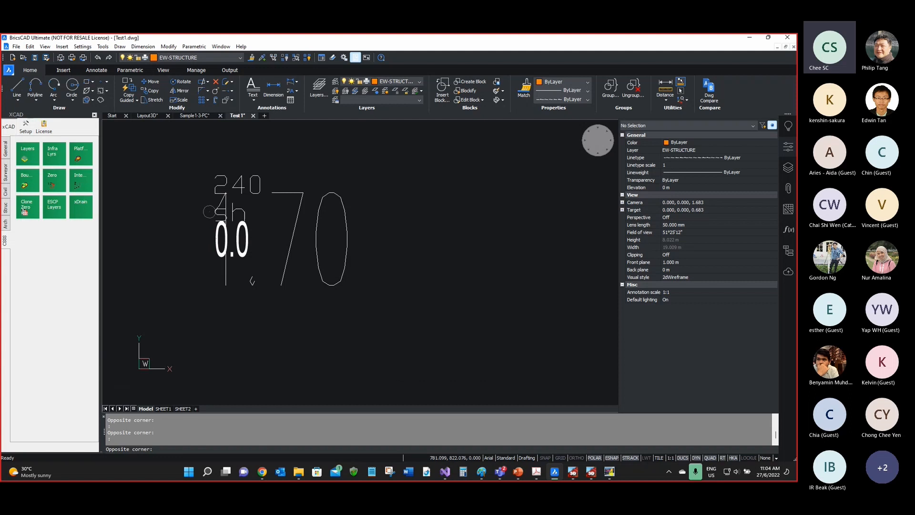
left_click(215, 239)
key("Escape")
left_click(258, 241)
left_click(244, 238)
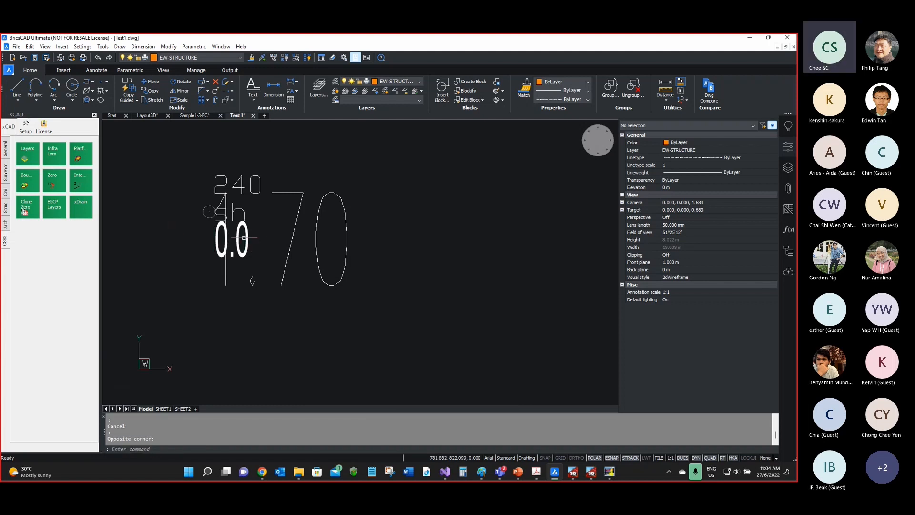
scroll(244, 237, "down", 6)
type("regen")
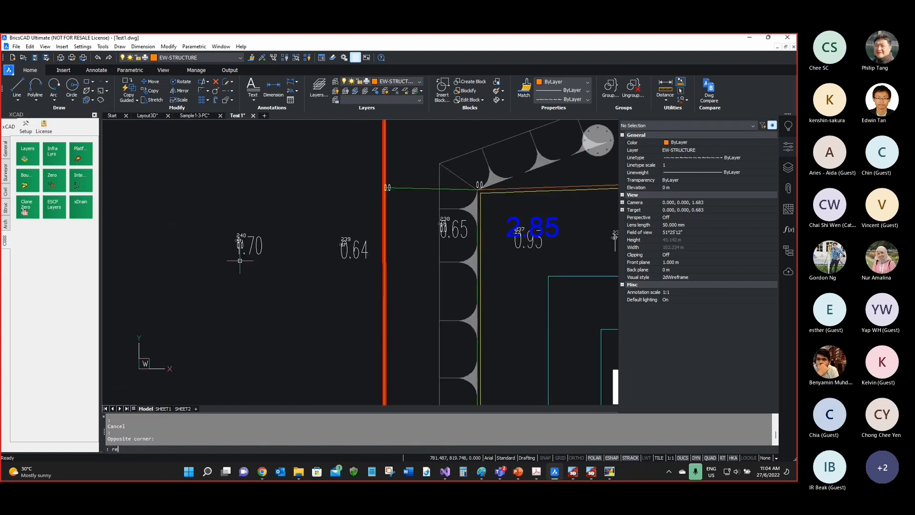
key("Return")
Step: Examine the 0.0 texts at survey points 220 to 223 between the boundary line and the slope hatching above Detention Pond 2
scroll(230, 198, "up", 4)
scroll(234, 260, "down", 10)
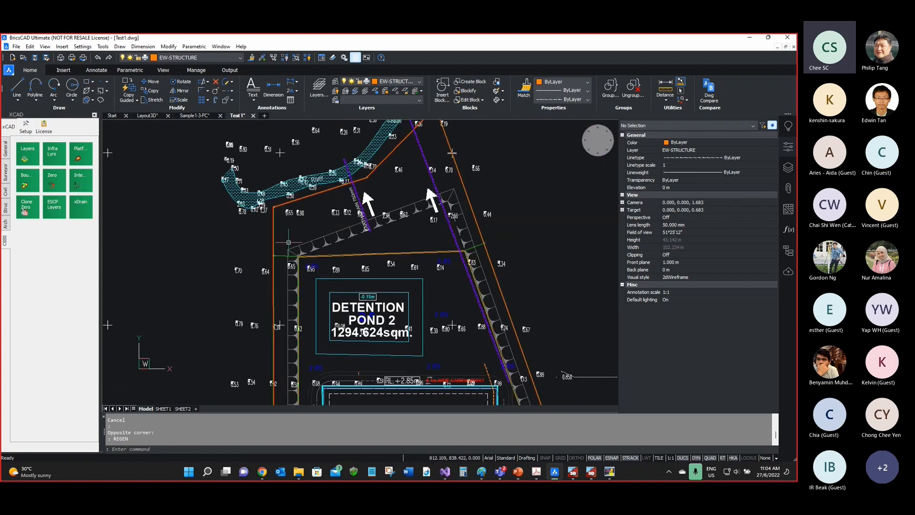
scroll(333, 233, "up", 4)
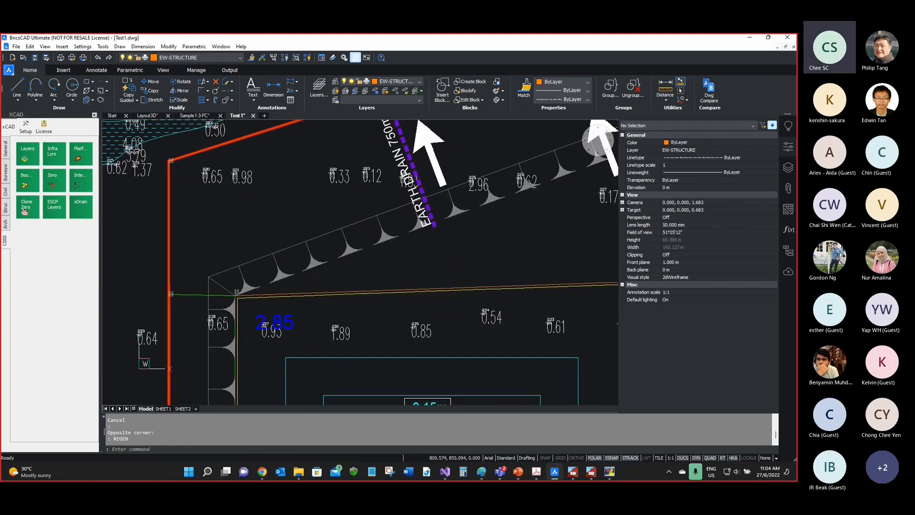
scroll(197, 179, "down", 4)
scroll(203, 174, "up", 8)
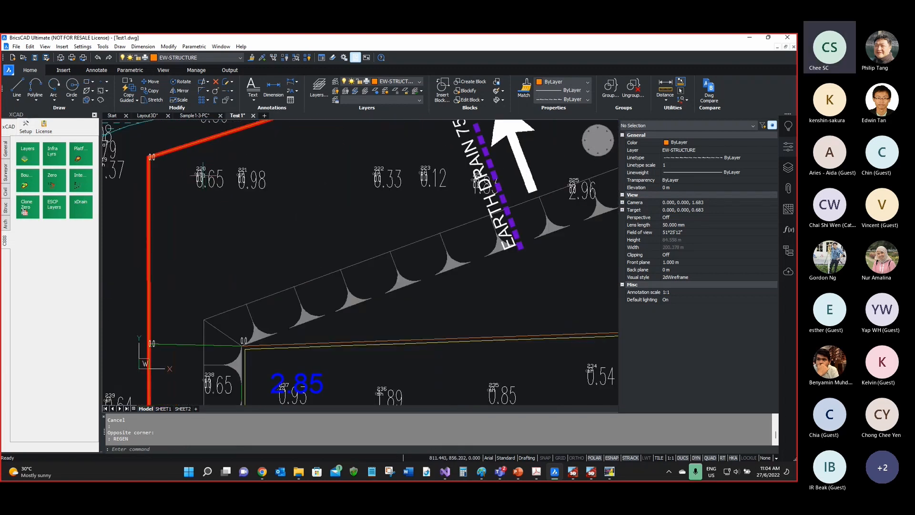
scroll(199, 173, "down", 3)
scroll(266, 174, "up", 3)
scroll(266, 173, "down", 3)
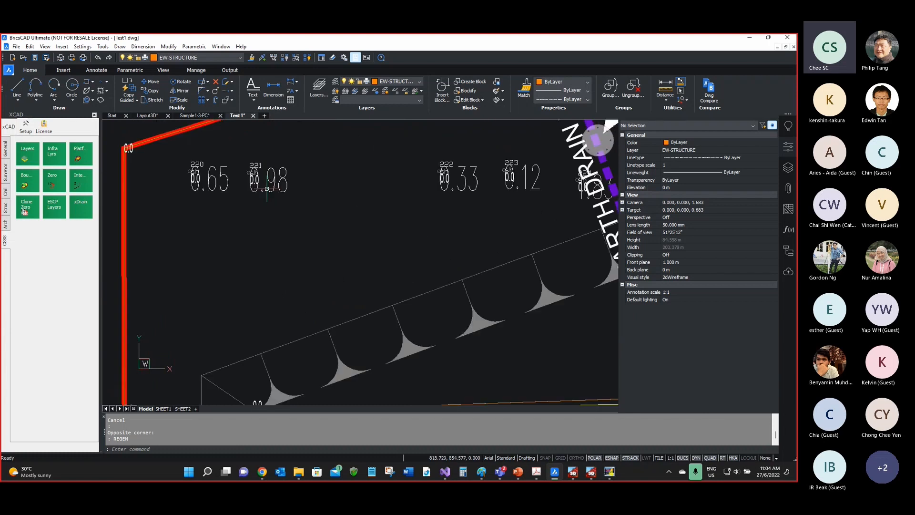
scroll(450, 168, "down", 4)
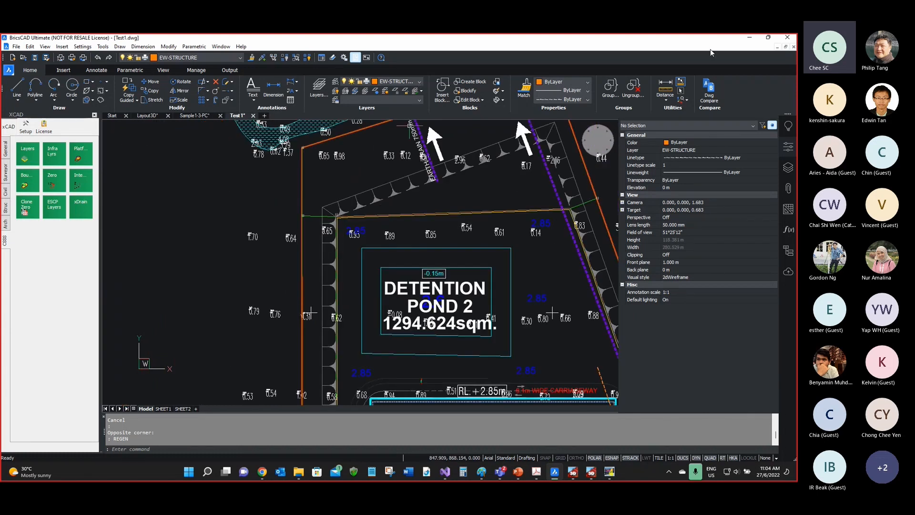
Step: Switch to ZeonEarth SE and inspect the slope triangulation up close and across the whole 3D model
left_click_drag(267, 230, 242, 204)
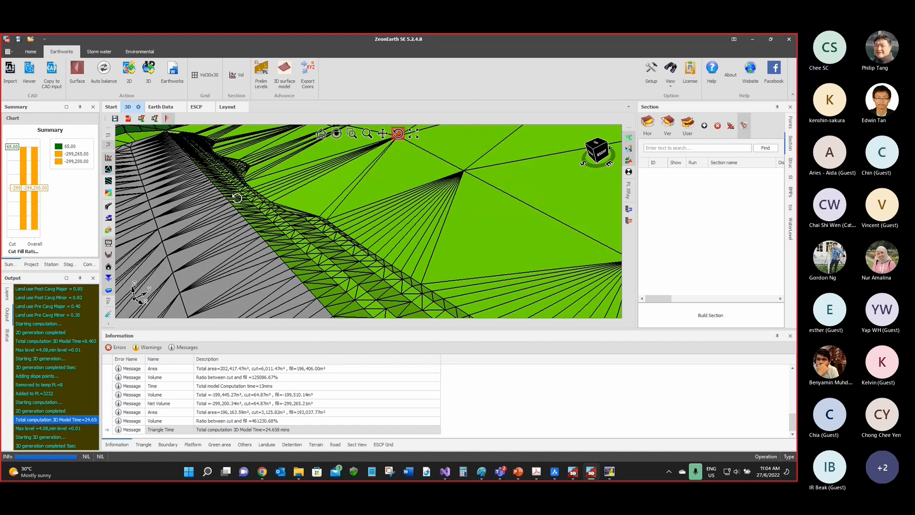
left_click_drag(237, 197, 392, 263)
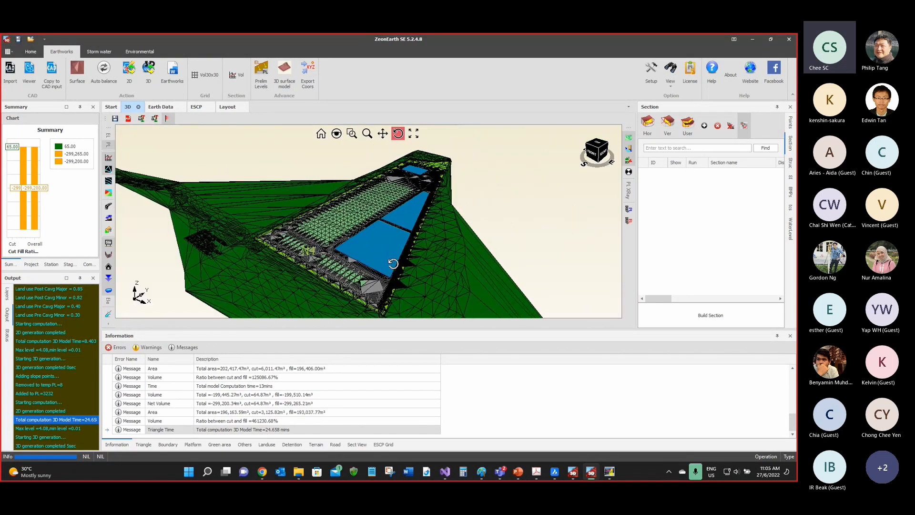
Step: Add a section line in the layout across the sloping eastern edge of Reservoir Pond & Detention Pond 1
left_click_drag(385, 298, 402, 261)
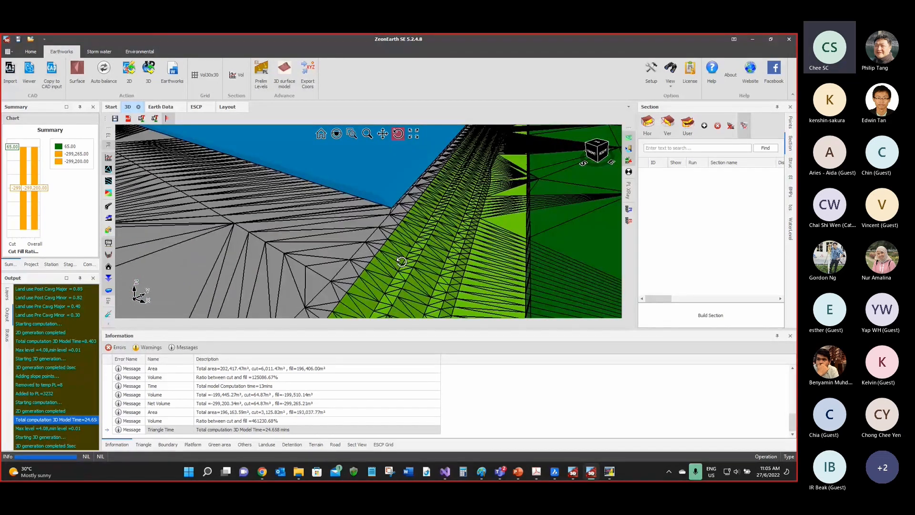
left_click_drag(426, 228, 456, 213)
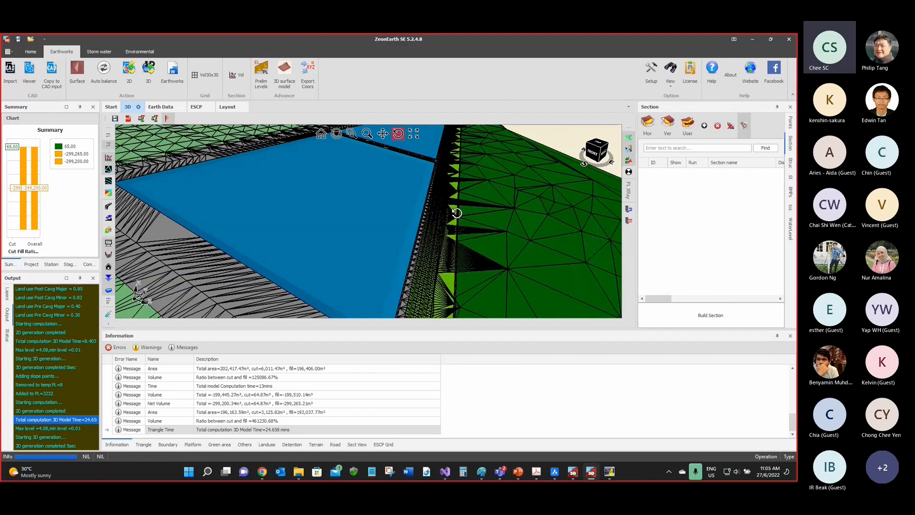
left_click(704, 125)
scroll(397, 234, "up", 5)
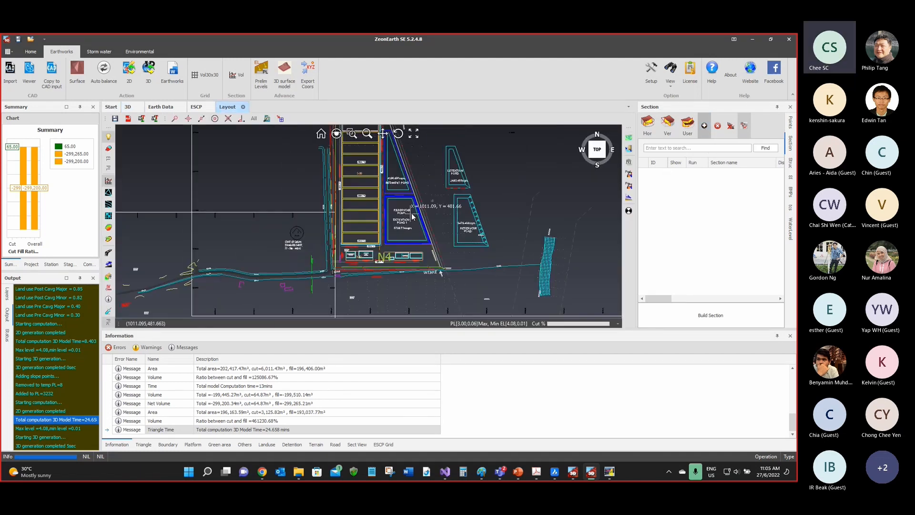
left_click(453, 203)
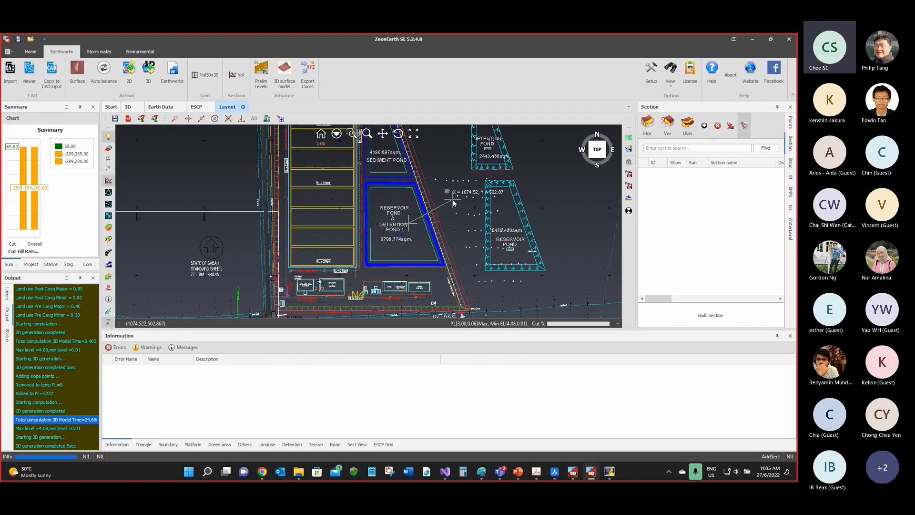
left_click(456, 232)
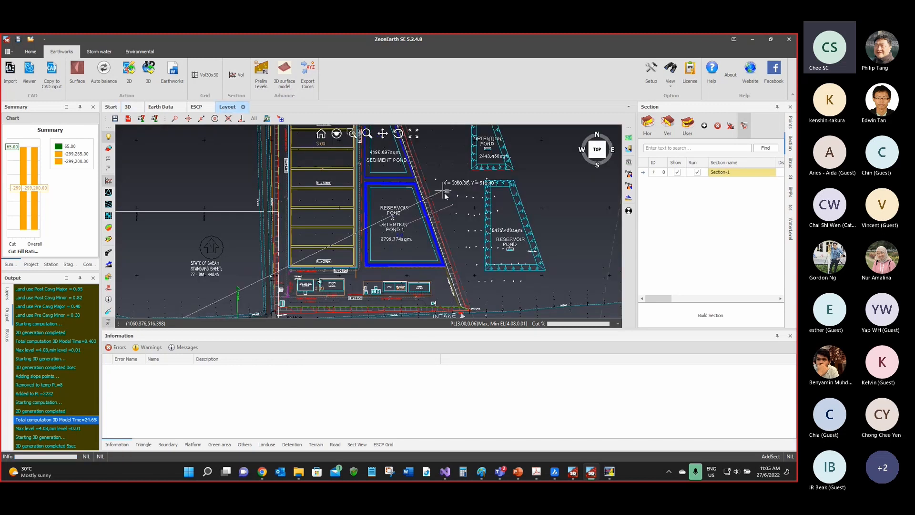
Step: Display the Section-1 profile and inspect its section plane in the 3D model, first without and then with the surface triangulation
left_click(128, 109)
left_click_drag(341, 215, 419, 229)
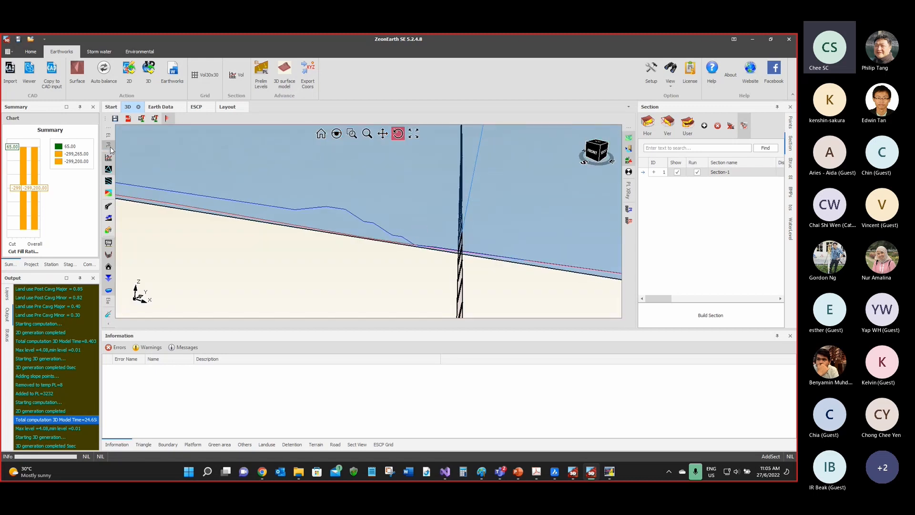
left_click(110, 147)
left_click(729, 172)
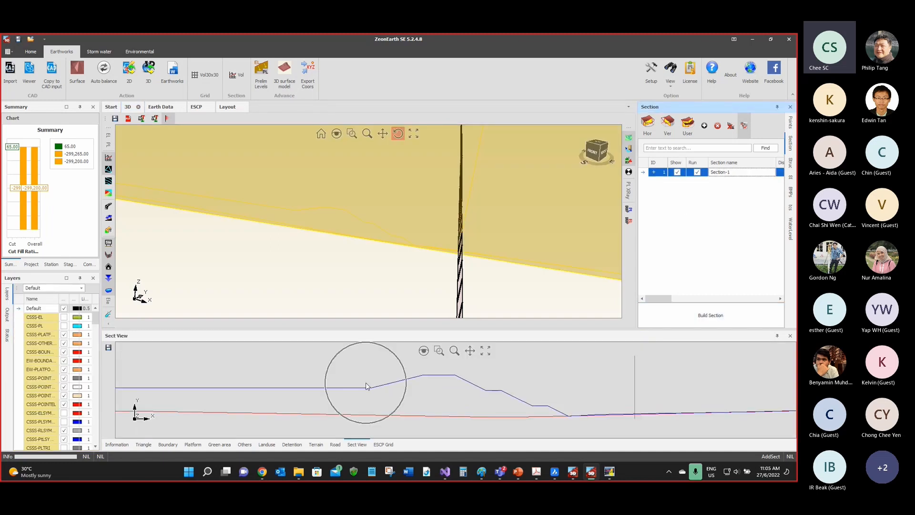
scroll(431, 220, "down", 5)
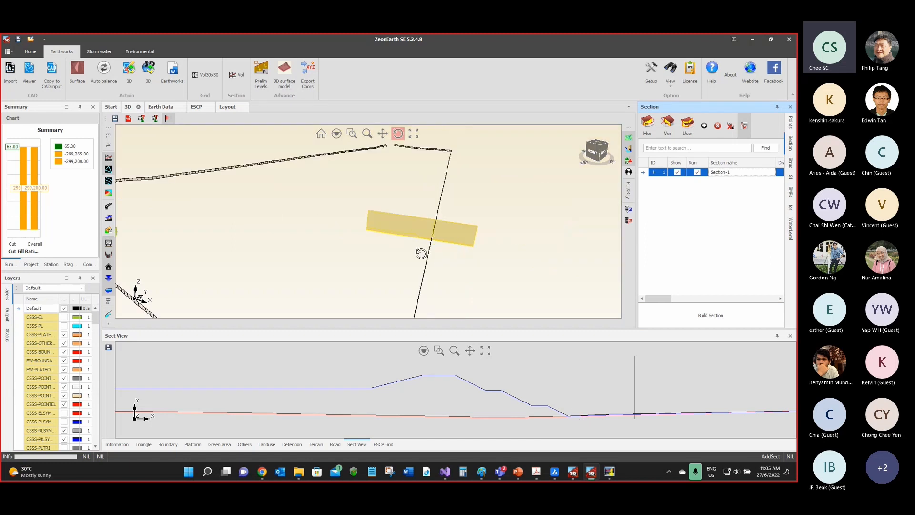
left_click(109, 145)
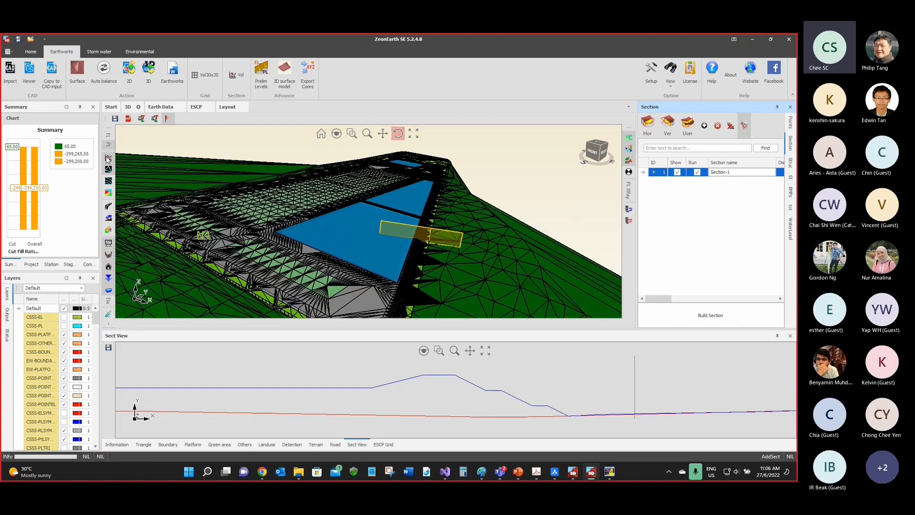
left_click_drag(403, 237, 410, 247)
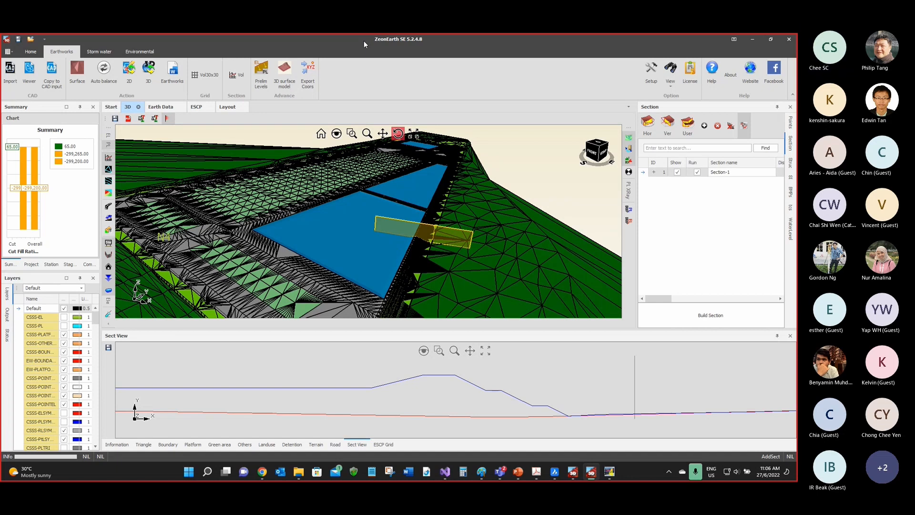
Step: Restore the ZeonEarth SE window to a smaller size and arrange it overlapping the ZeonEarth window for comparison
left_click_drag(365, 41, 408, 91)
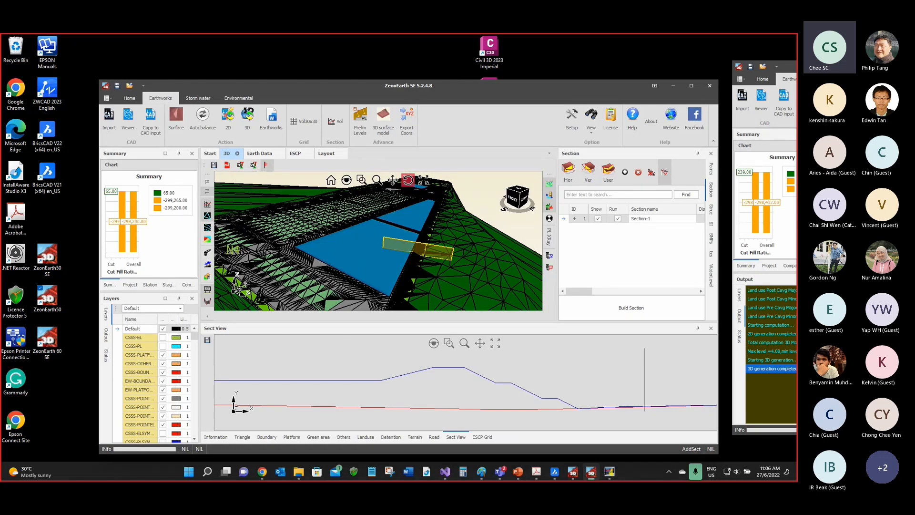
left_click_drag(794, 67, 376, 74)
left_click(425, 91)
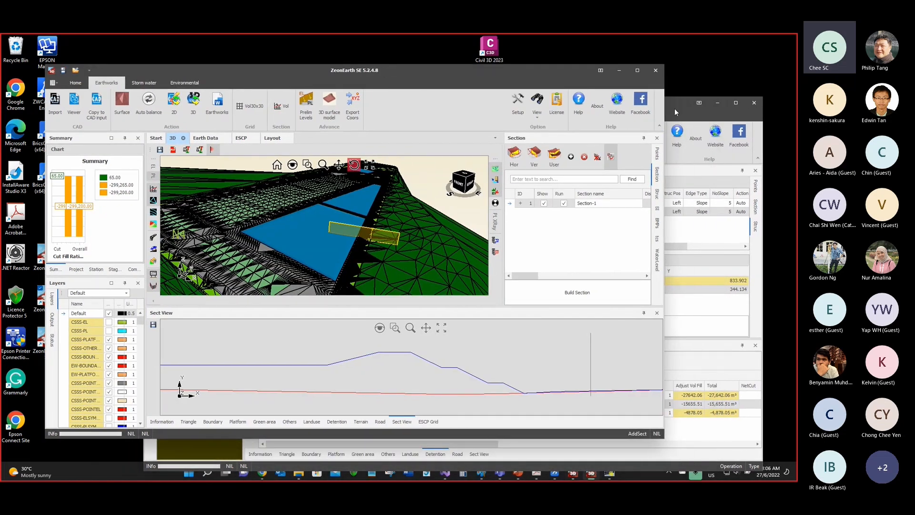
left_click_drag(674, 107, 680, 107)
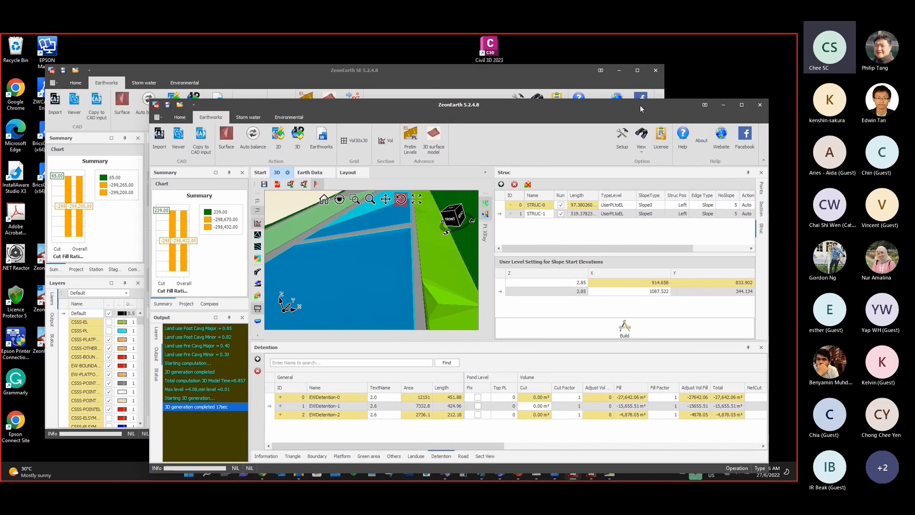
left_click_drag(421, 78, 412, 70)
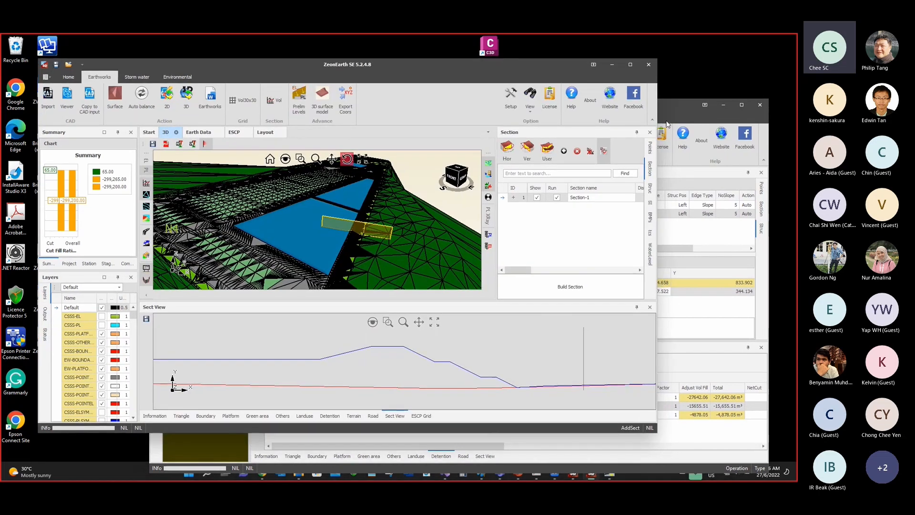
left_click_drag(671, 113, 673, 105)
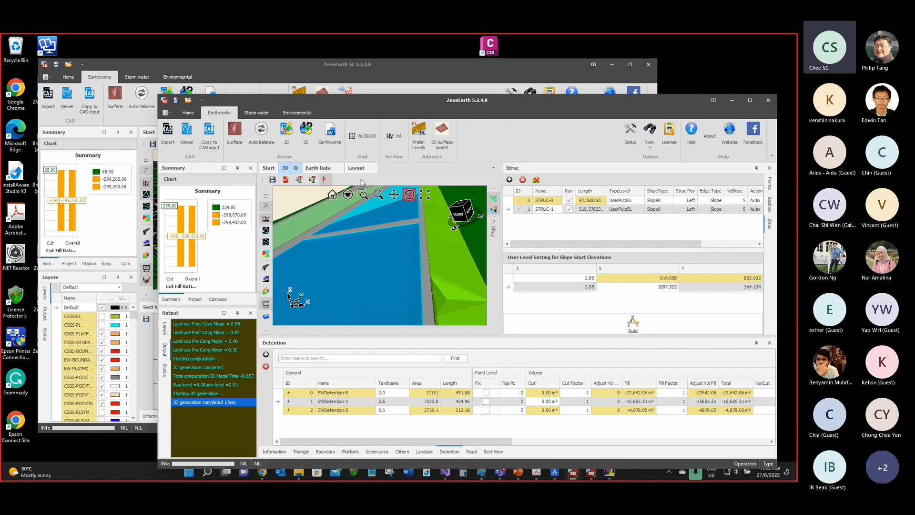
left_click_drag(408, 104, 392, 98)
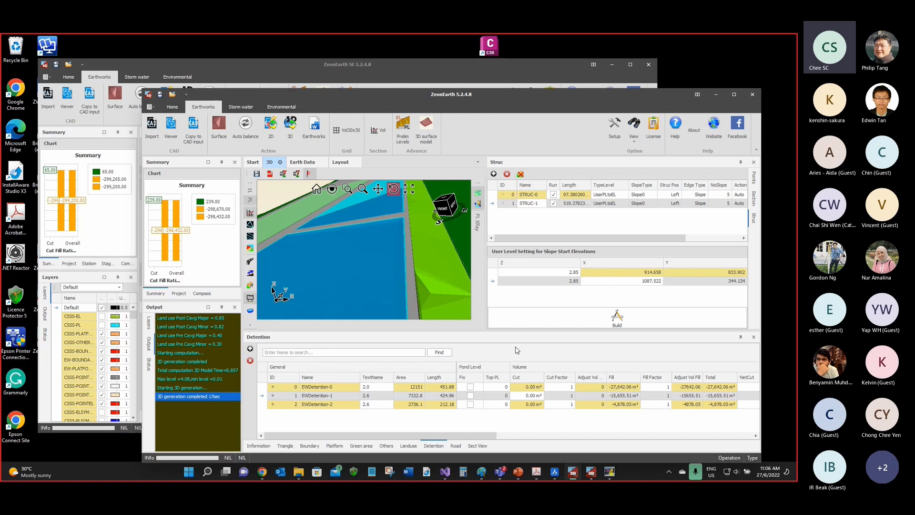
Step: Switch to BricsCAD, view the overall extents of the Test1 drawing, and return to the ZeonEarth windows
left_click(554, 471)
scroll(268, 224, "down", 5)
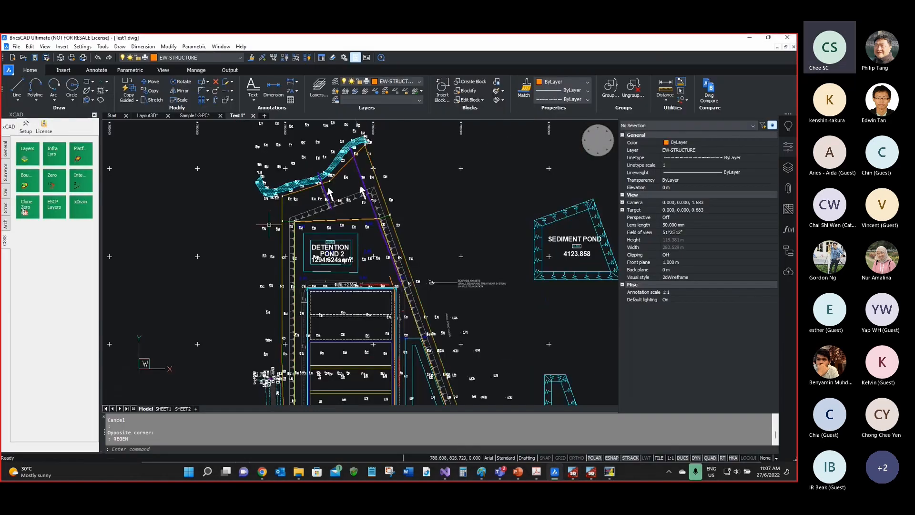
scroll(284, 254, "up", 2)
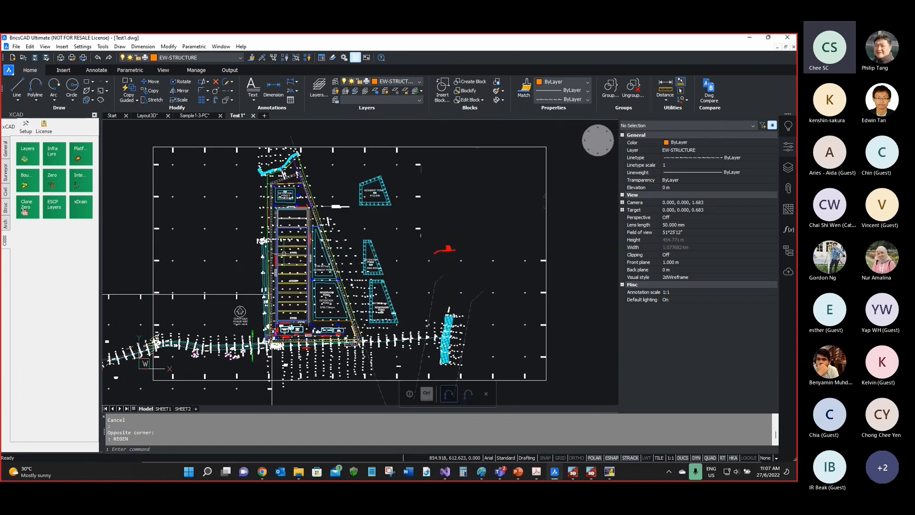
scroll(284, 254, "down", 2)
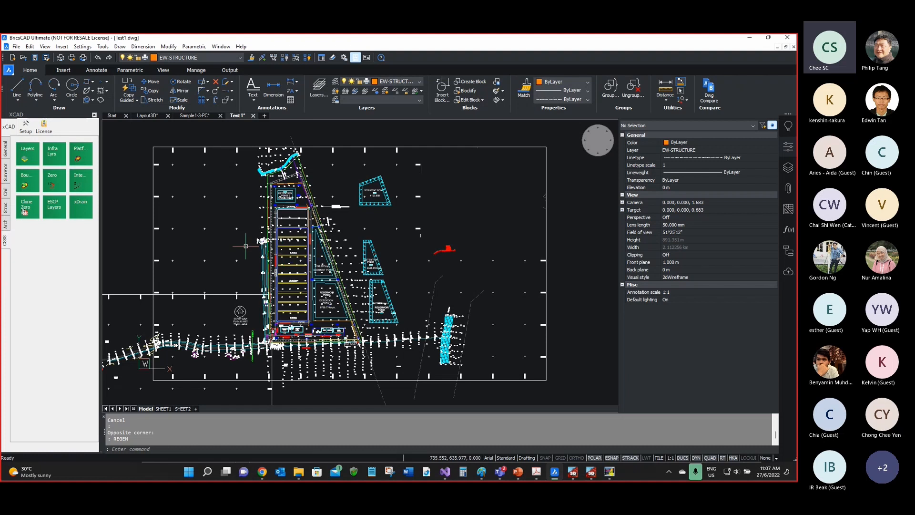
scroll(235, 212, "up", 1)
scroll(242, 217, "down", 1)
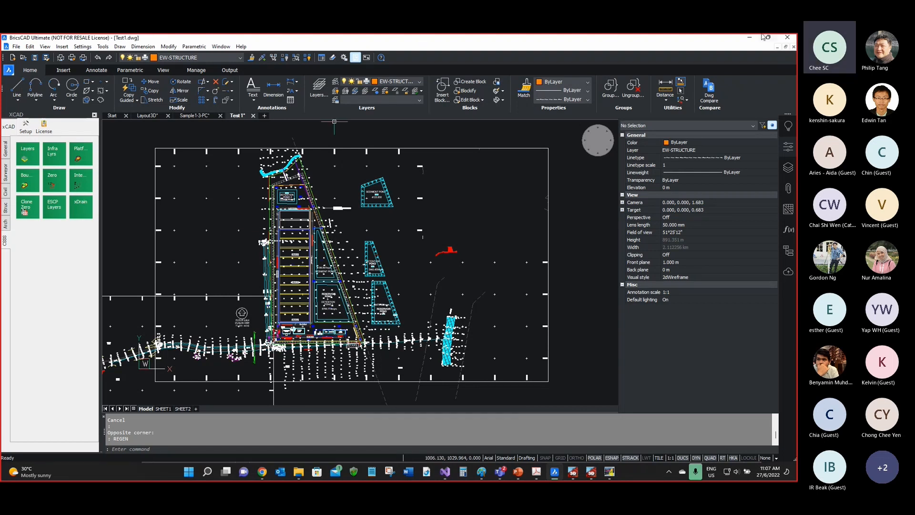
left_click(748, 40)
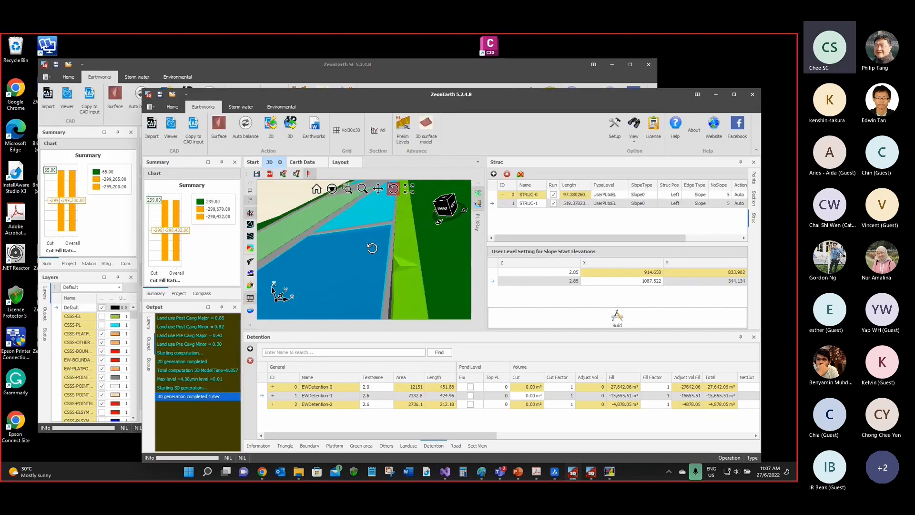
Step: Compare the platform, pond and edge slopes in the ZeonEarth model with the triangulated slopes in the ZeonEarth SE model
left_click_drag(376, 244, 321, 247)
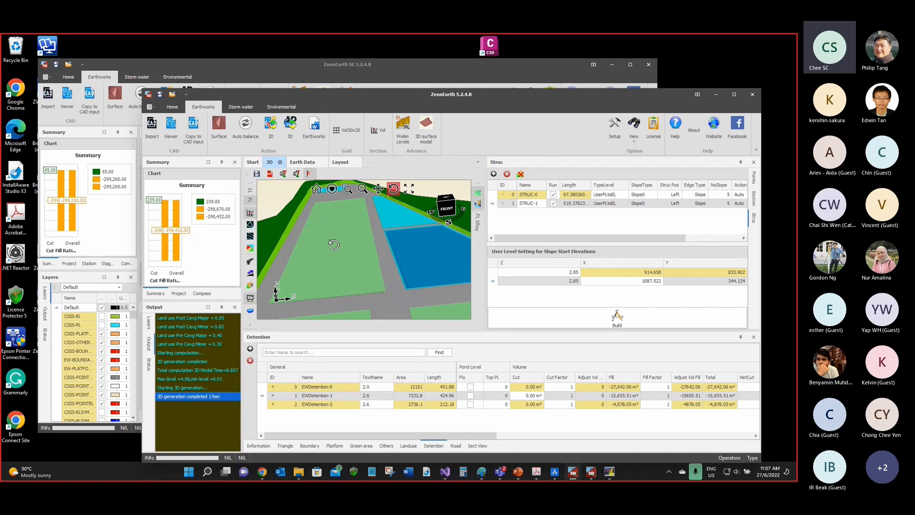
left_click_drag(350, 267, 391, 241)
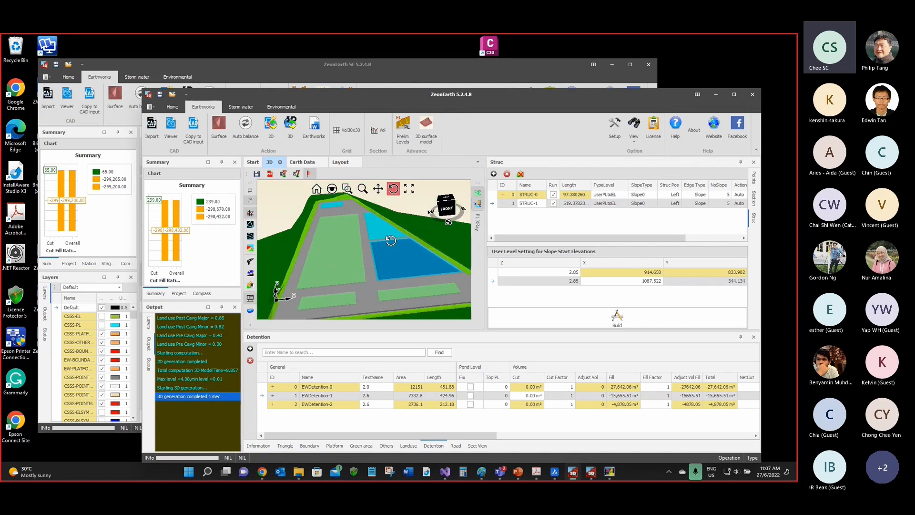
scroll(410, 230, "up", 5)
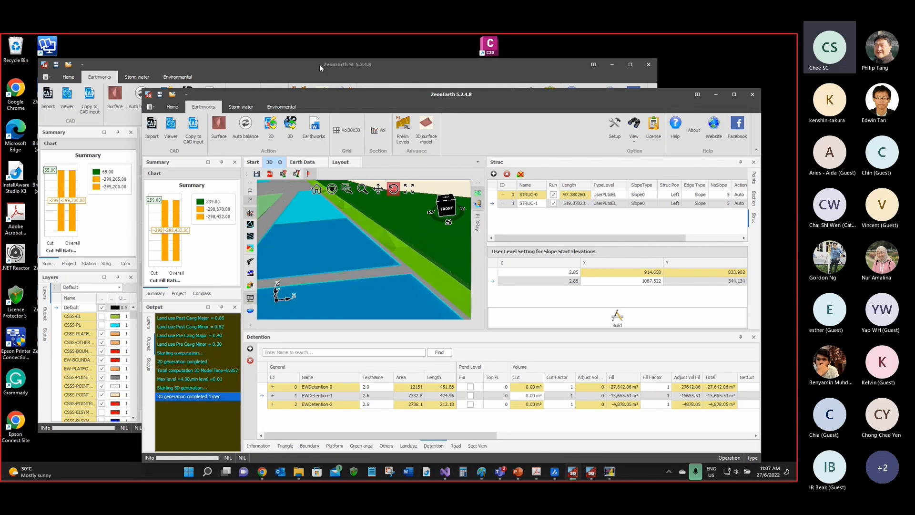
left_click(319, 64)
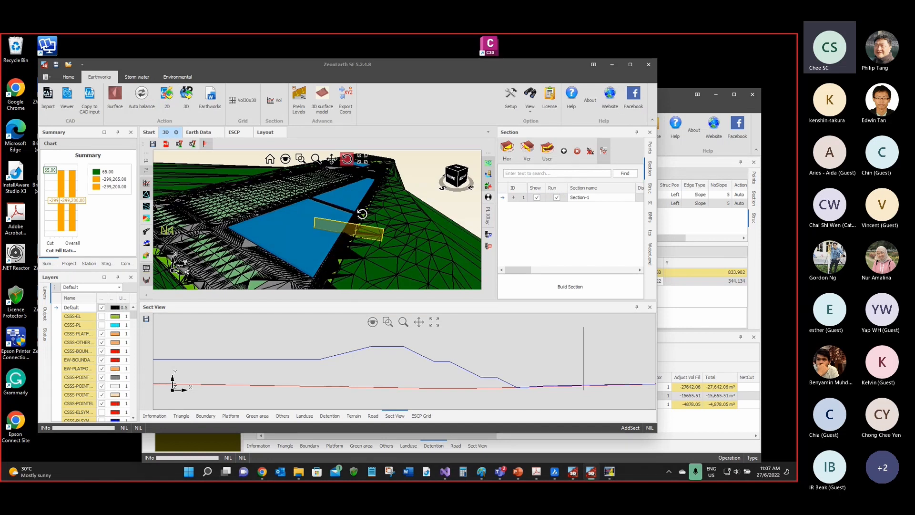
scroll(362, 214, "up", 3)
mouse_move(362, 214)
left_mouse_down()
mouse_move(364, 205)
mouse_move(349, 203)
mouse_move(364, 211)
mouse_move(355, 201)
mouse_move(397, 177)
mouse_move(365, 228)
left_mouse_up()
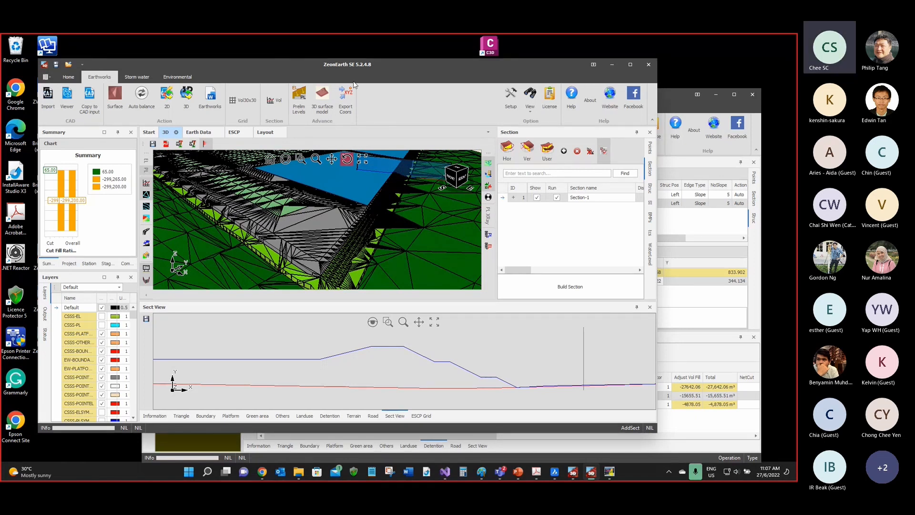
left_click_drag(354, 81, 346, 93)
mouse_move(658, 97)
left_mouse_down()
mouse_move(634, 75)
mouse_move(665, 80)
left_mouse_up()
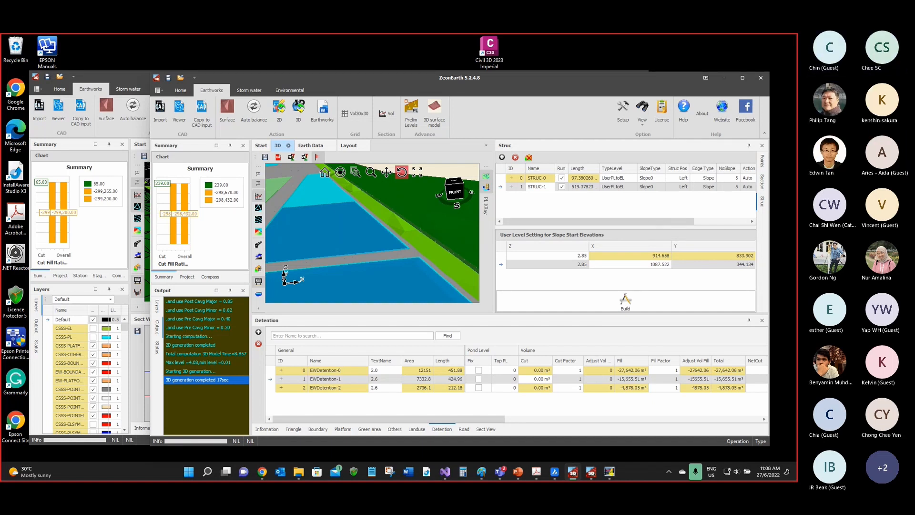
Step: Switch to xSection and examine the plotted layout of Section-1 imported from ZeonEarth
left_click_drag(537, 95, 341, 67)
left_click(253, 113)
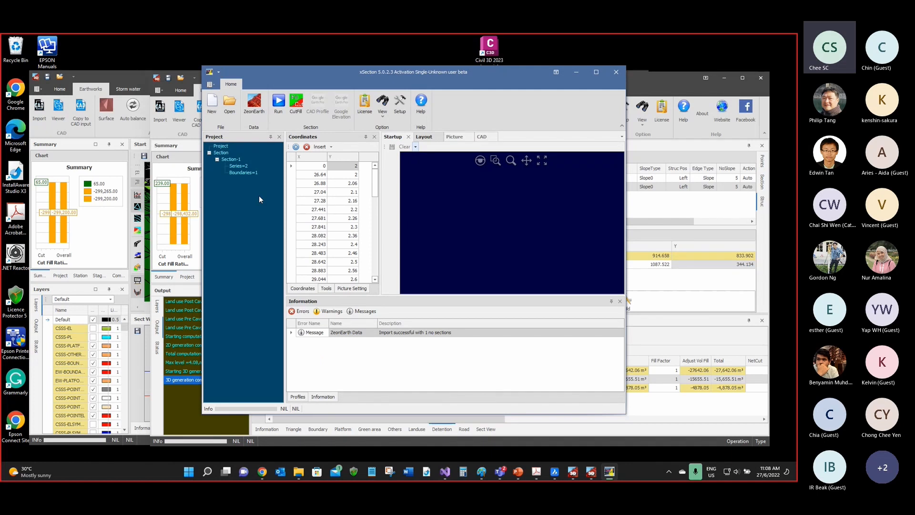
left_click(423, 137)
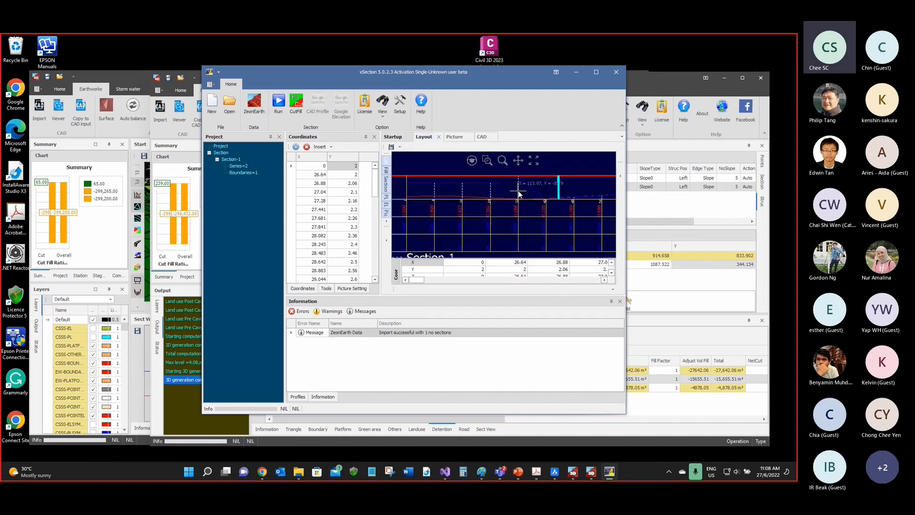
scroll(518, 191, "up", 4)
scroll(520, 194, "down", 6)
scroll(505, 187, "up", 1)
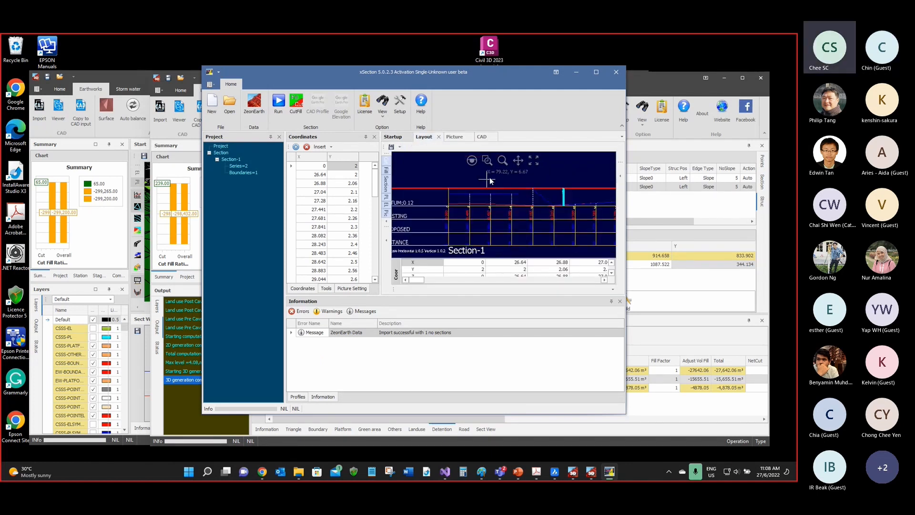
scroll(489, 181, "down", 2)
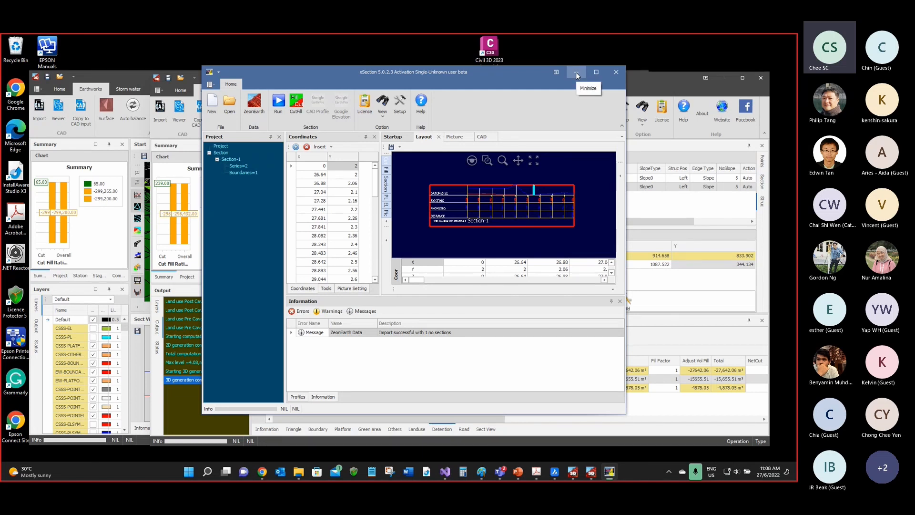
Step: Alternate between the ZeonEarth SE and ZeonEarth windows and inspect the triangulated corner slope of the SE model
left_click(124, 74)
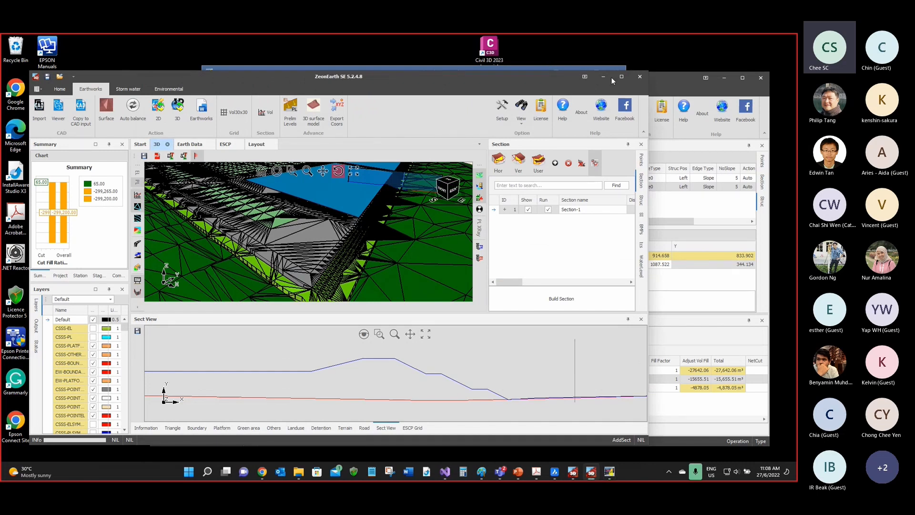
left_click_drag(659, 81, 647, 76)
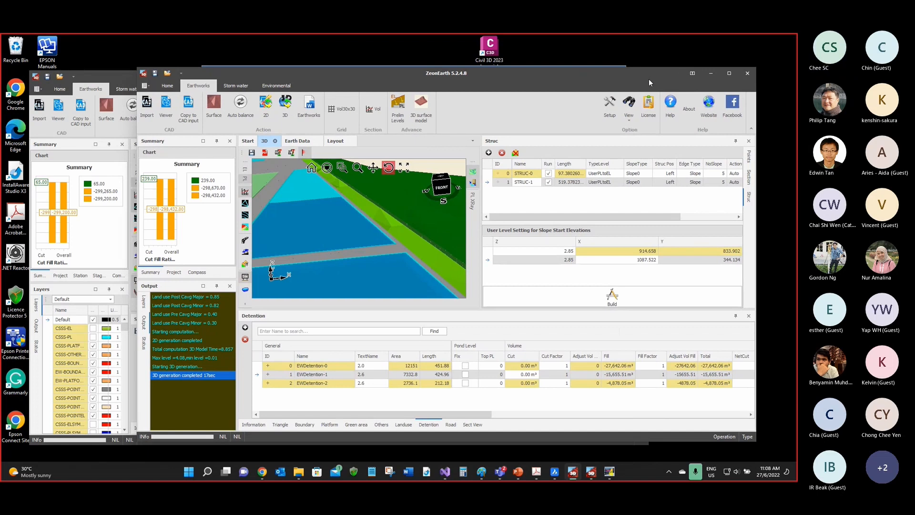
left_click_drag(648, 75, 655, 81)
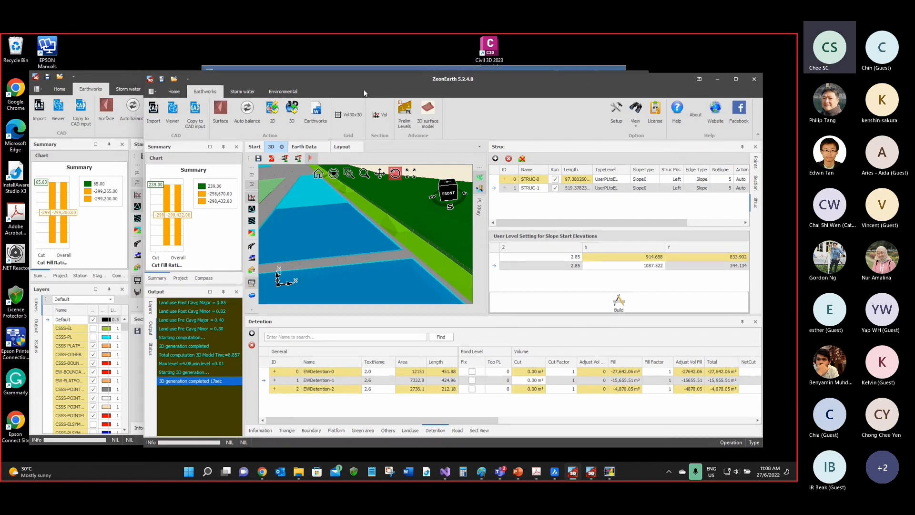
left_click(131, 73)
left_click_drag(318, 229, 326, 234)
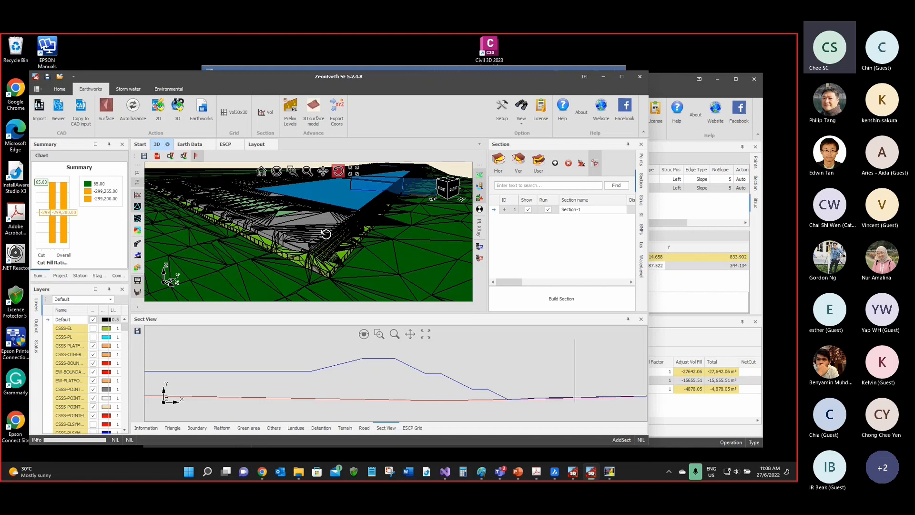
Step: View the corner slope in the ZeonEarth SE model and bring the ZeonEarth window with the pond model in front of it
left_click_drag(332, 235, 335, 237)
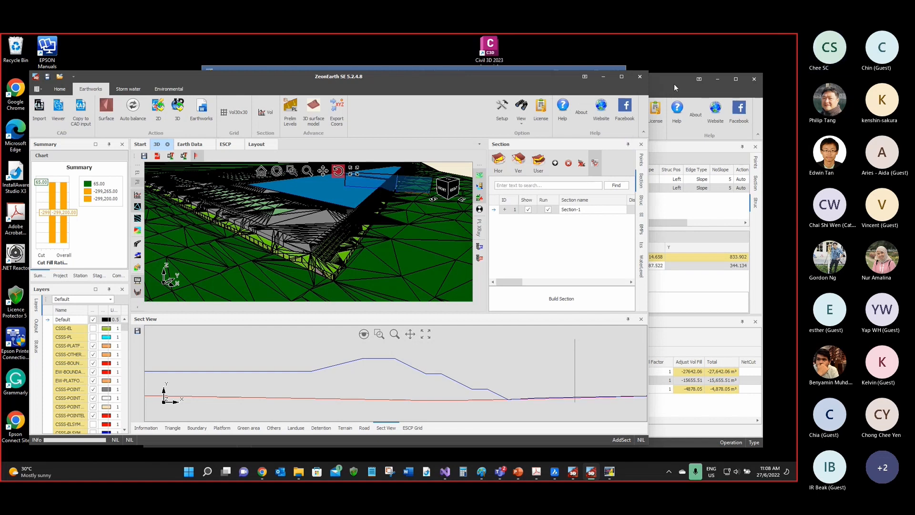
left_click_drag(674, 84, 677, 81)
left_click(129, 74)
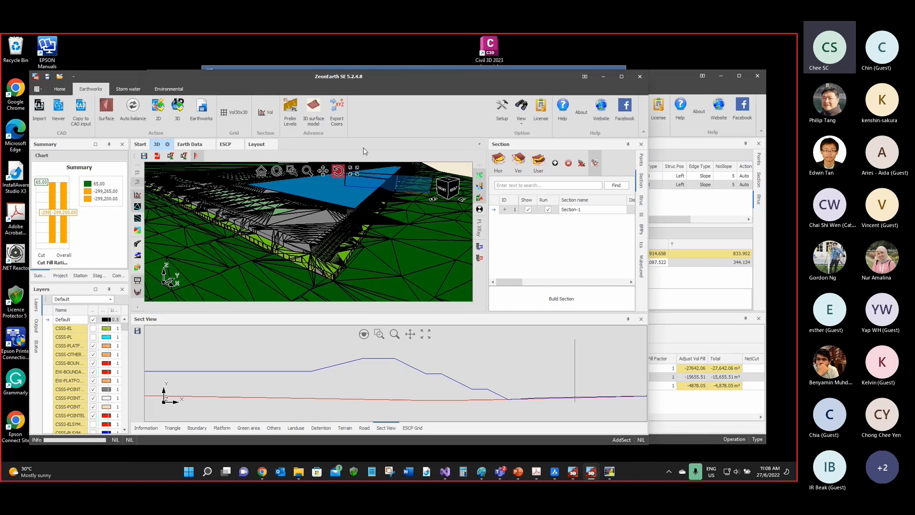
left_click_drag(332, 70, 329, 49)
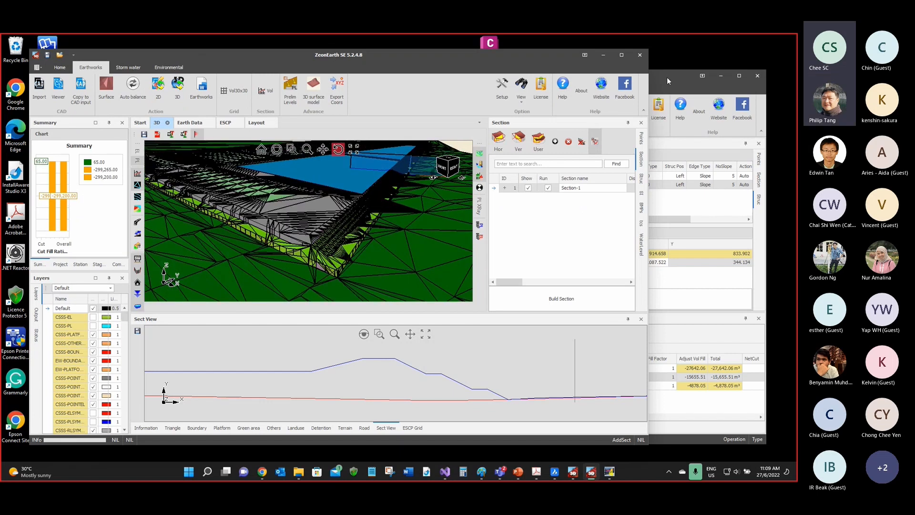
left_click_drag(667, 73, 665, 59)
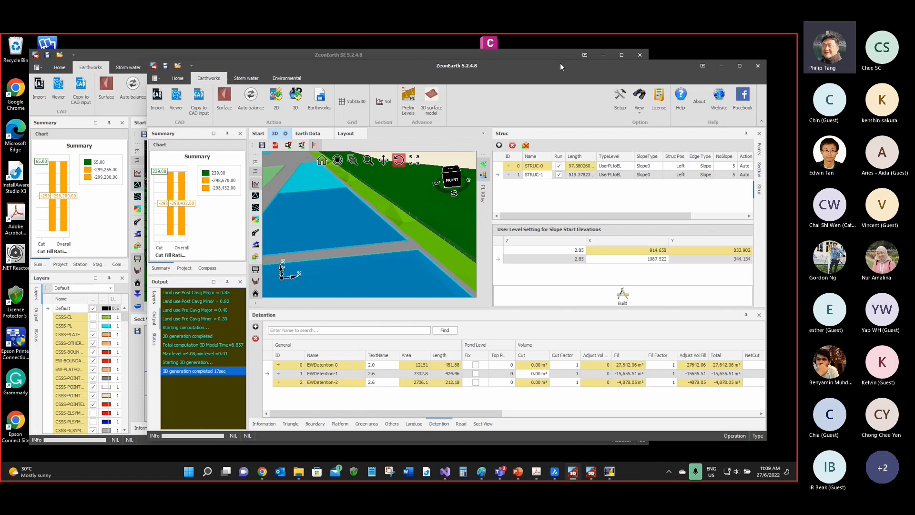
left_click_drag(560, 67, 552, 70)
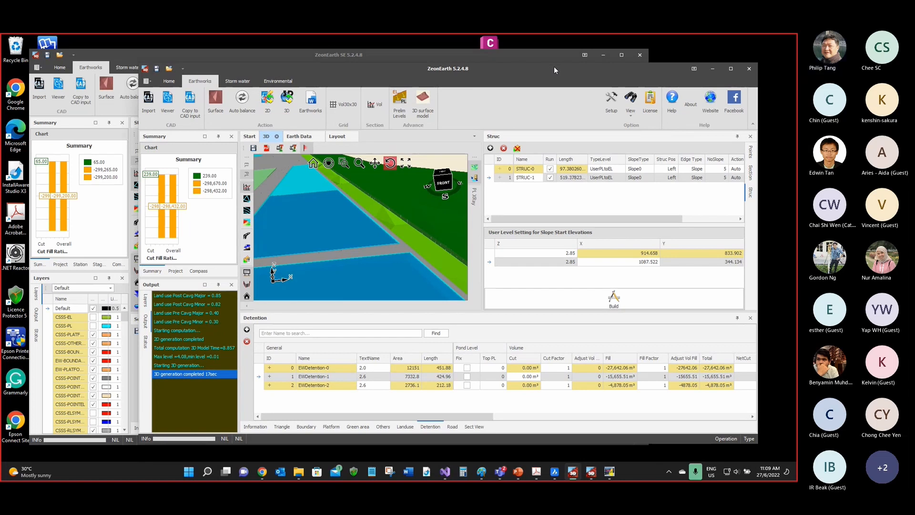
left_click_drag(533, 67, 521, 67)
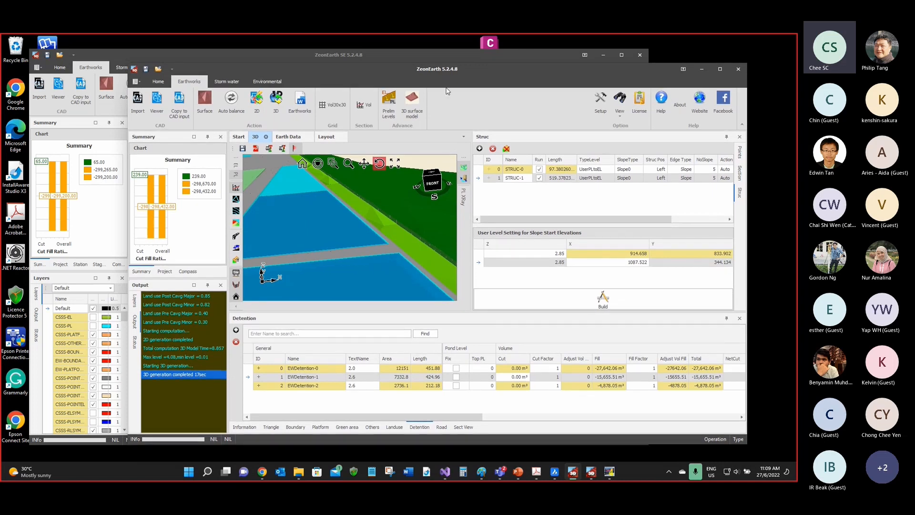
Step: Start saving the ZeonEarth SE project and browse to the 450622 Sabah folder under Support, 2022
left_click(308, 55)
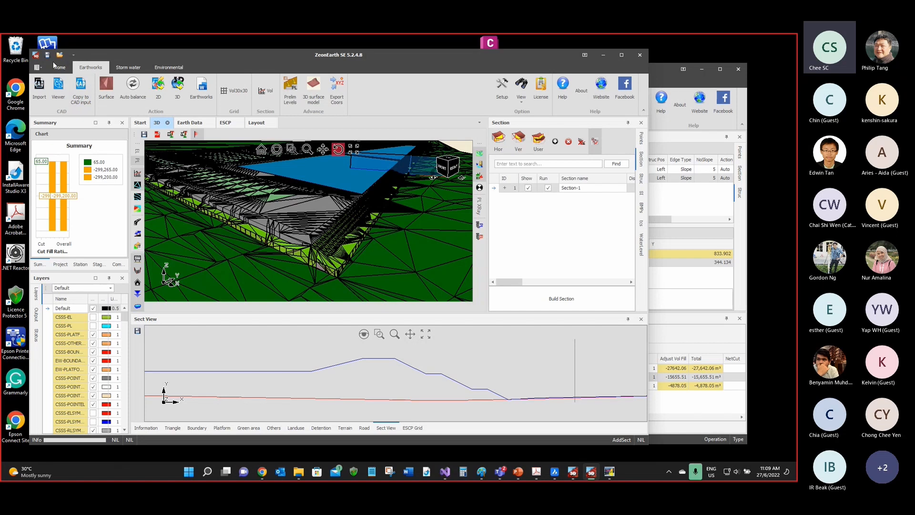
left_click(55, 66)
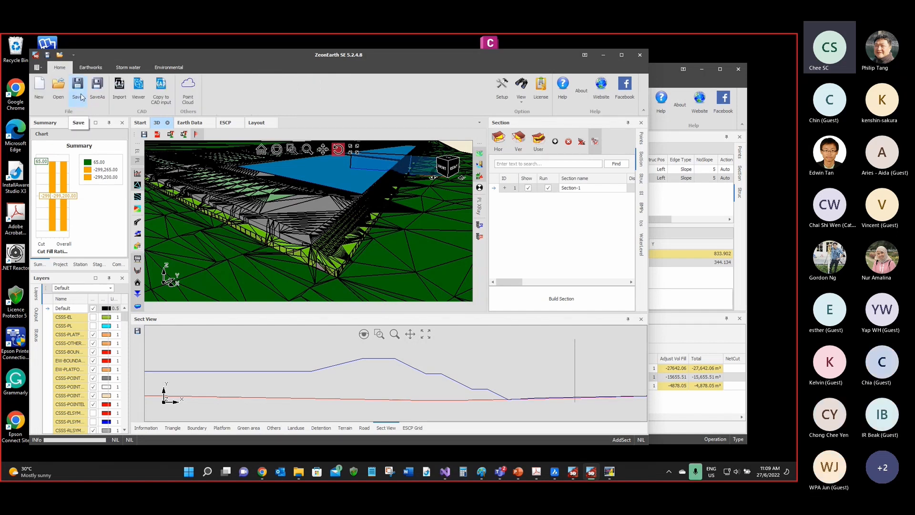
left_click(82, 95)
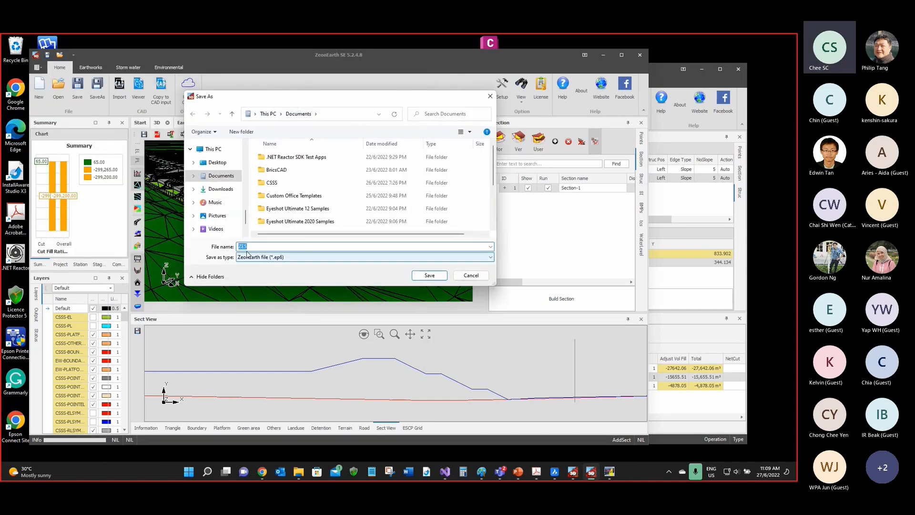
scroll(244, 231, "down", 1)
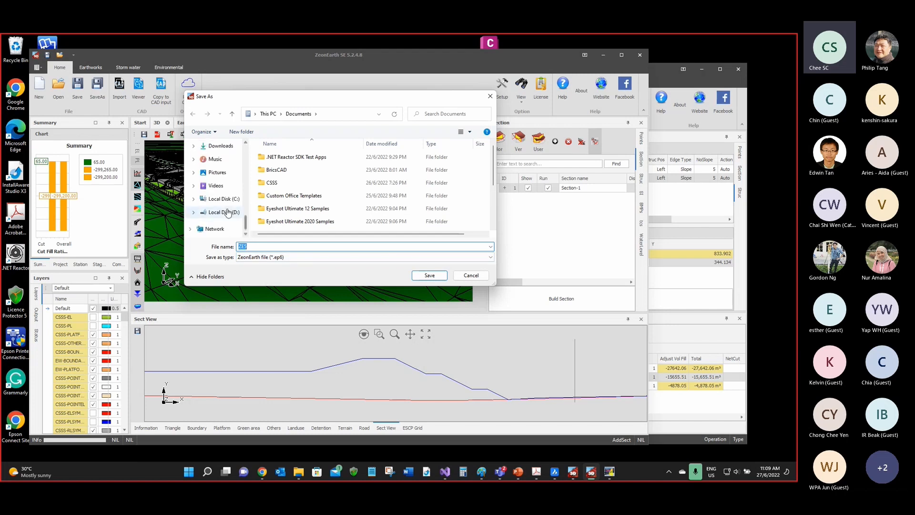
scroll(226, 209, "up", 1)
scroll(215, 191, "up", 2)
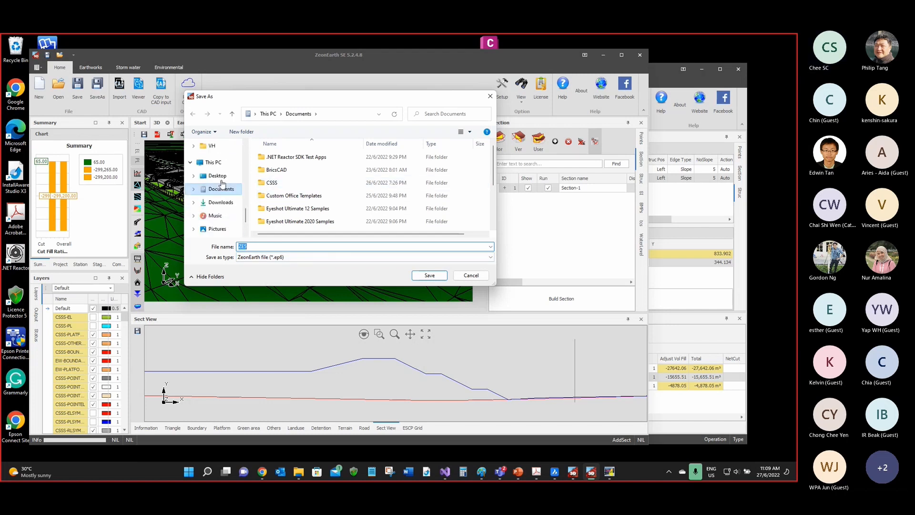
left_click(213, 172)
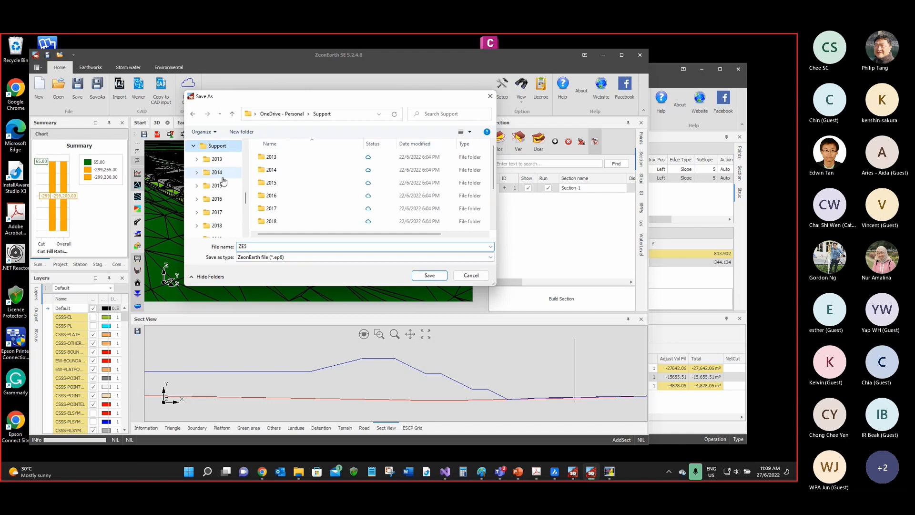
double_click(282, 187)
scroll(286, 210, "down", 10)
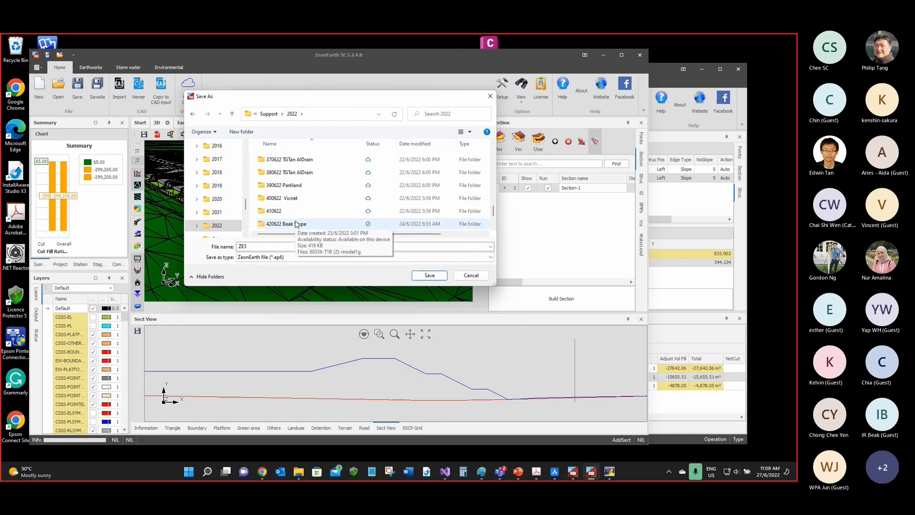
left_click(297, 211)
double_click(297, 211)
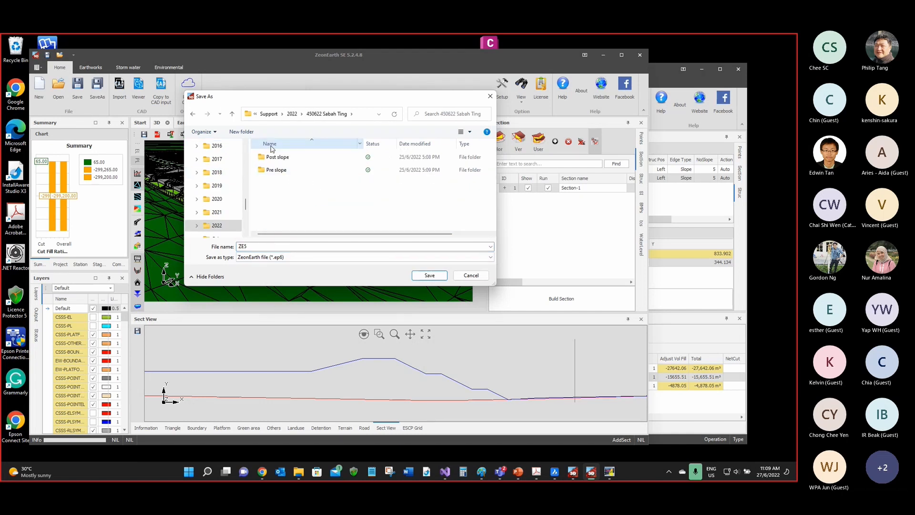
Step: Create a folder named Save and save the project in it as ZE5 in ZeonEarth .ep6 format
left_click(241, 132)
type("Save")
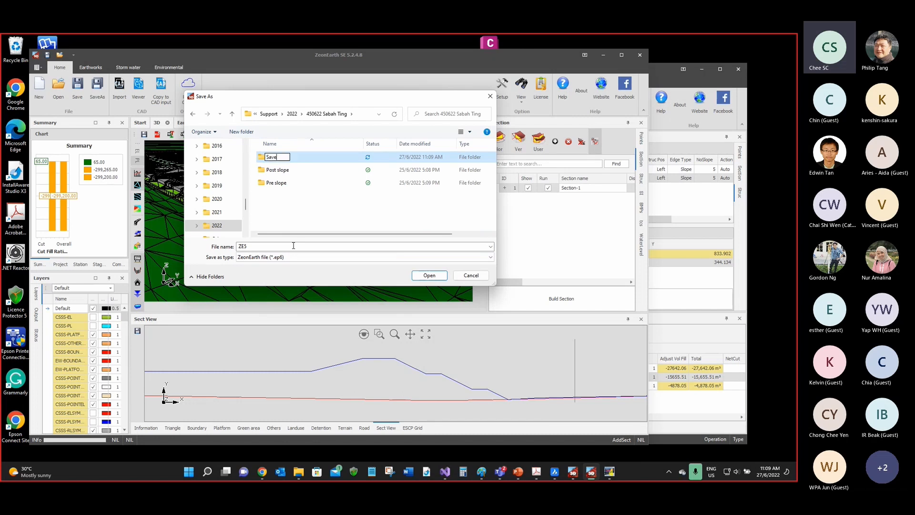
key("Return")
double_click(290, 159)
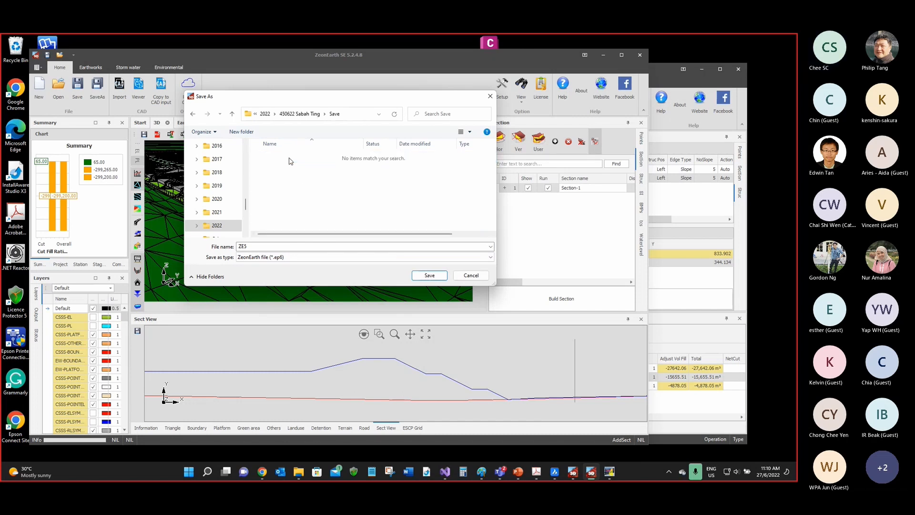
left_click(424, 276)
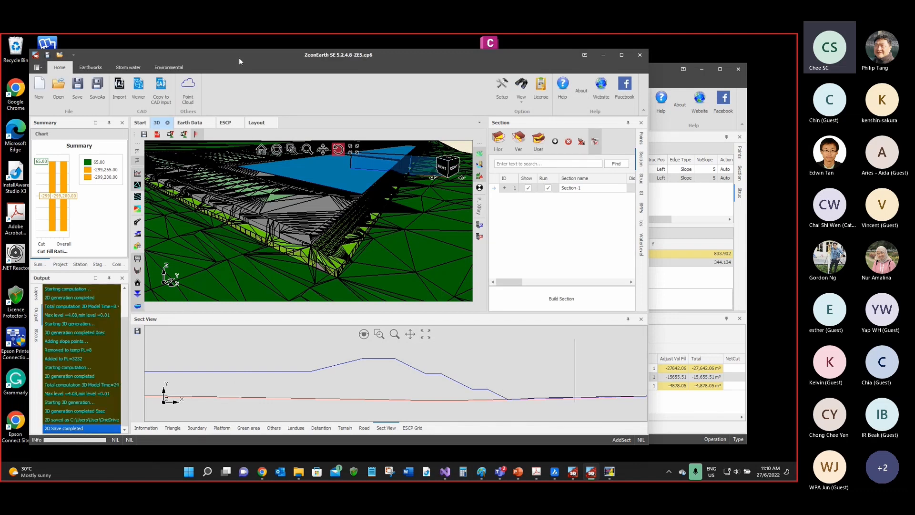
Step: Launch ZeonEarth 60 SE from the desktop and clear the ZeonEarth SE 5.2.4.8 window out of the way
left_click_drag(239, 58, 407, 61)
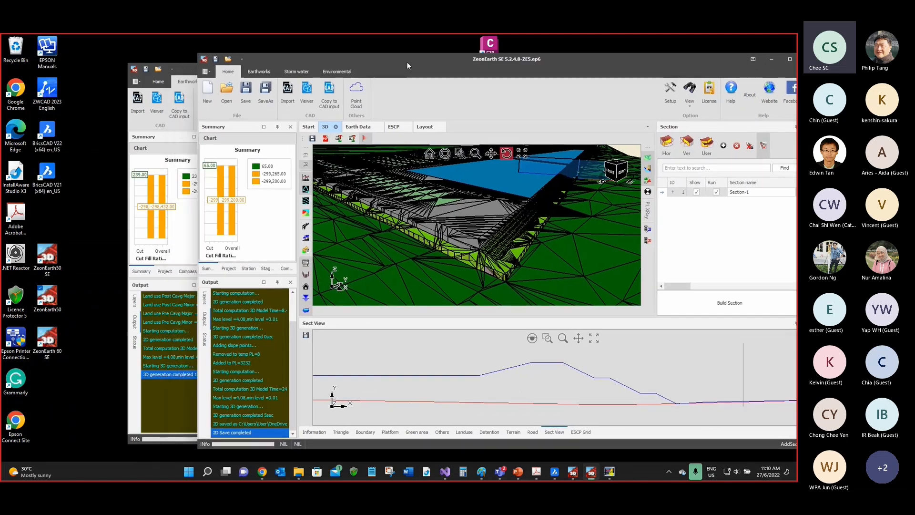
double_click(55, 350)
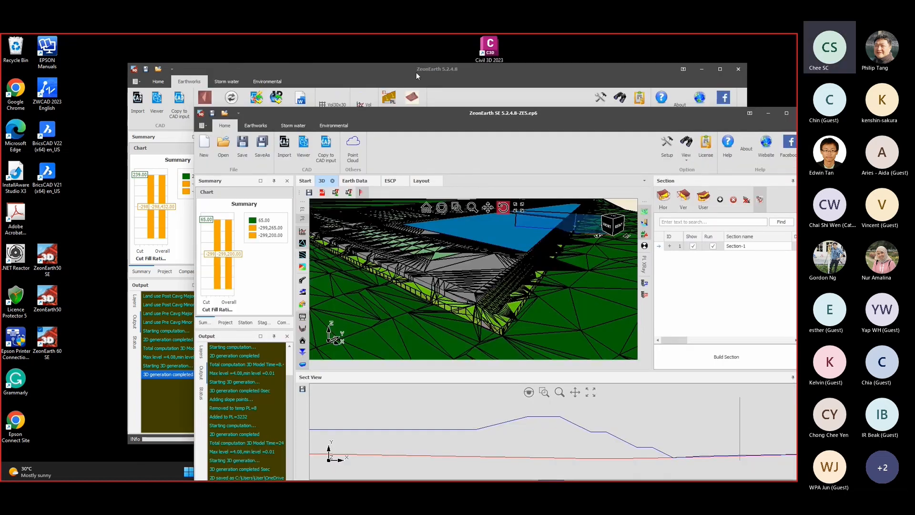
left_click_drag(457, 116, 453, 84)
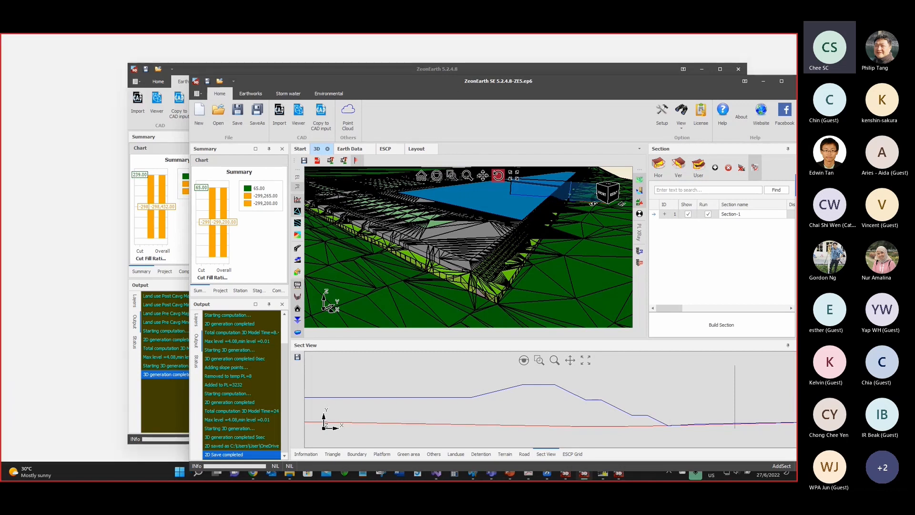
left_click(765, 82)
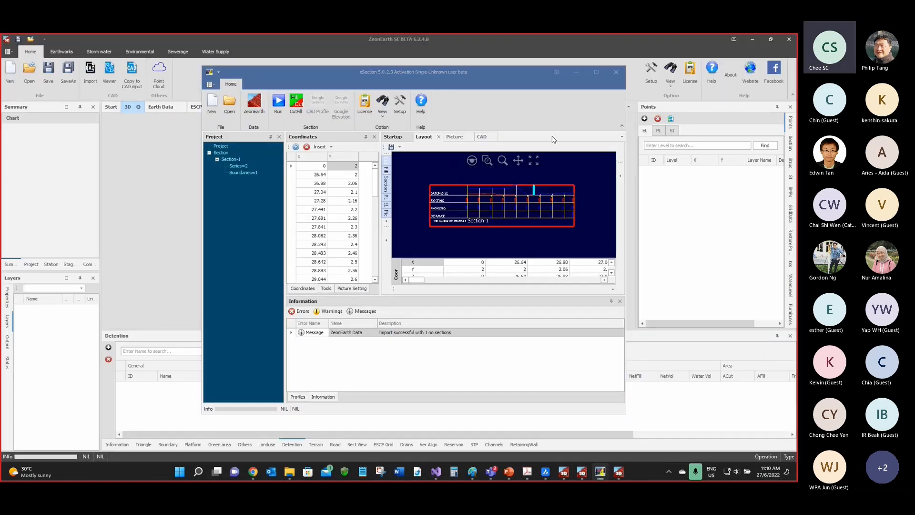
Step: Minimise xSection and open the saved ZE5.ep6 project in ZeonEarth SE BETA 6.2.4.8
left_click(577, 71)
left_click(445, 342)
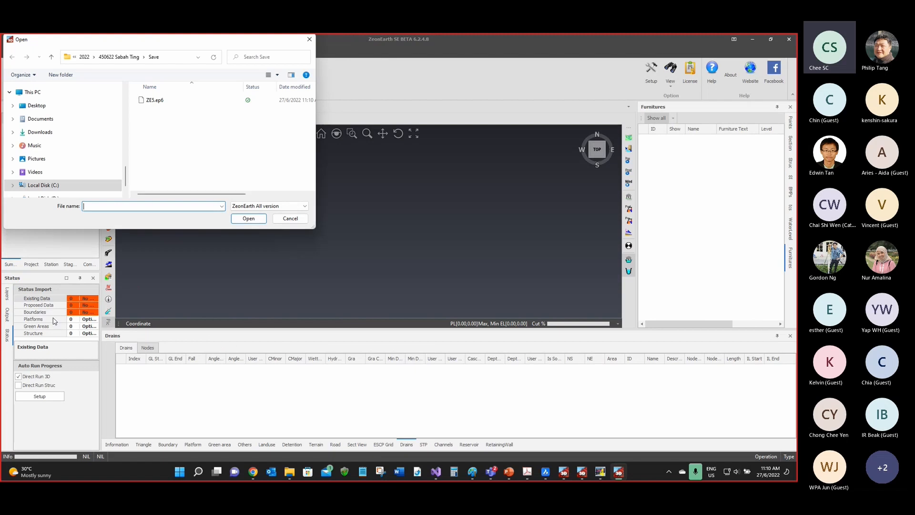
double_click(280, 149)
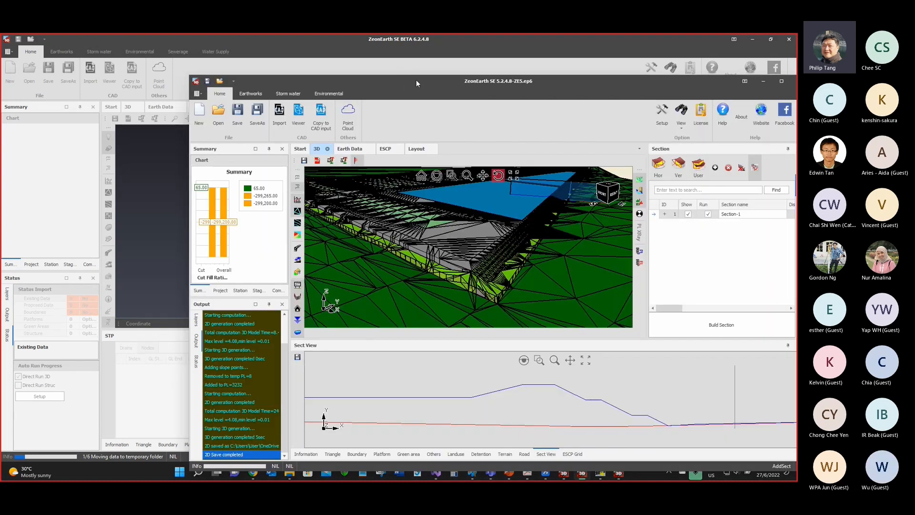
Step: Minimise the ZeonEarth SE 5.2.4.8 window, switch to ZeonEarth 5.2.4.8, maximise it and view the whole platform and pond model
left_click_drag(416, 79, 328, 67)
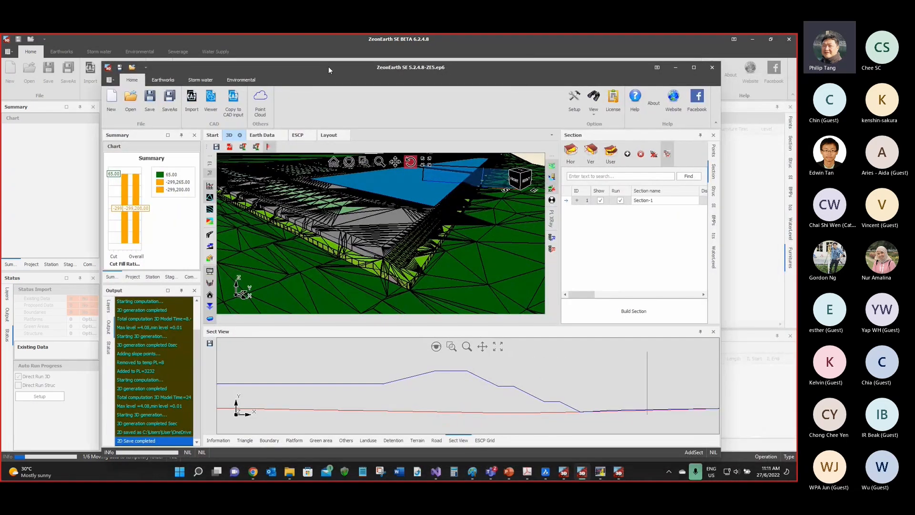
left_click(674, 68)
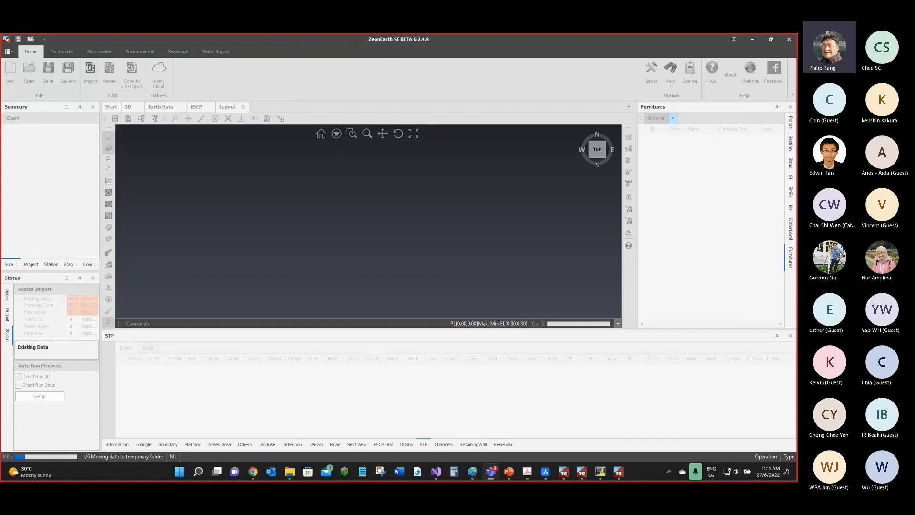
key("alt+Tab")
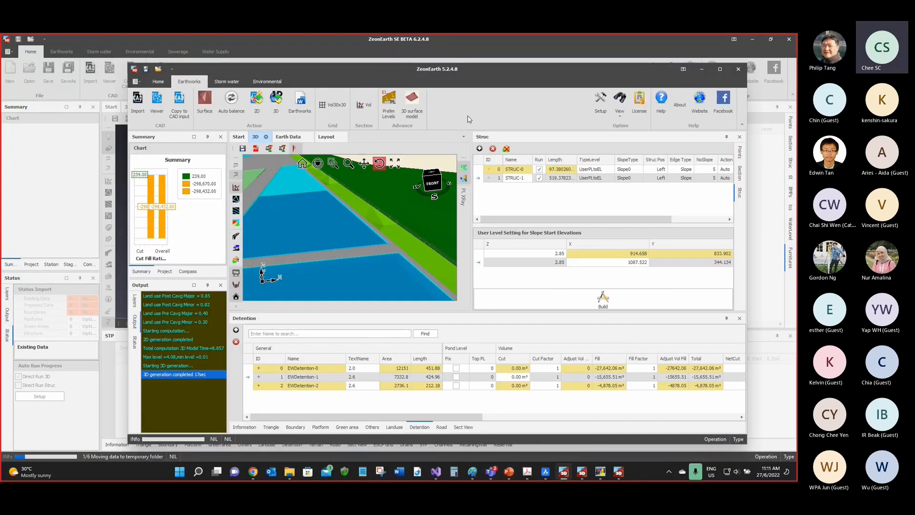
left_click_drag(407, 74, 320, 36)
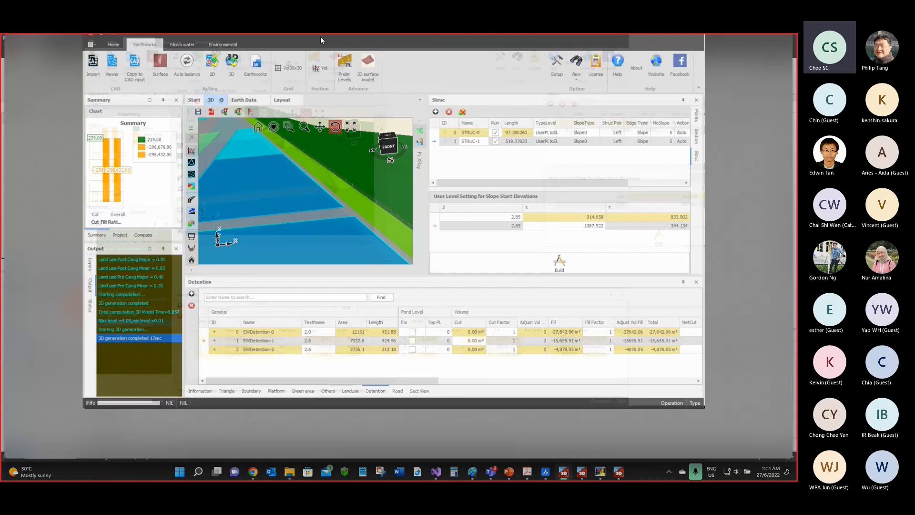
scroll(214, 253, "down", 2)
scroll(243, 196, "down", 2)
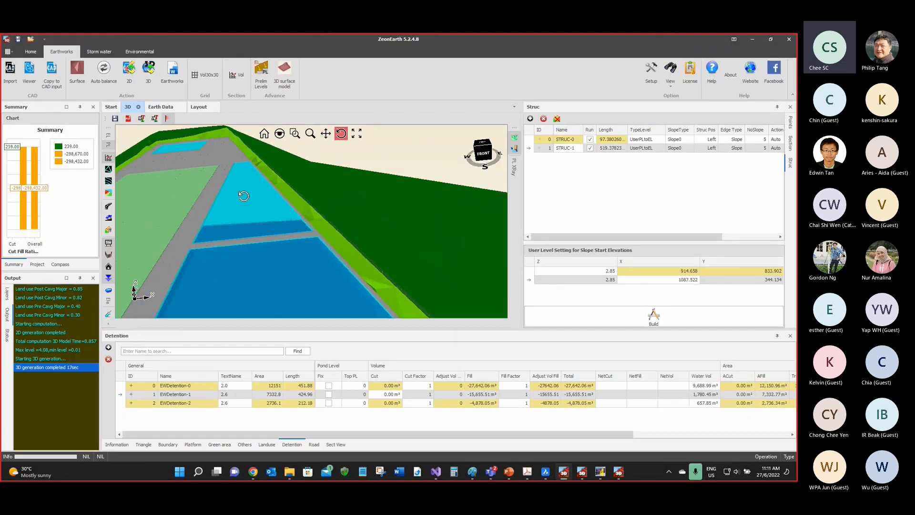
scroll(244, 196, "down", 5)
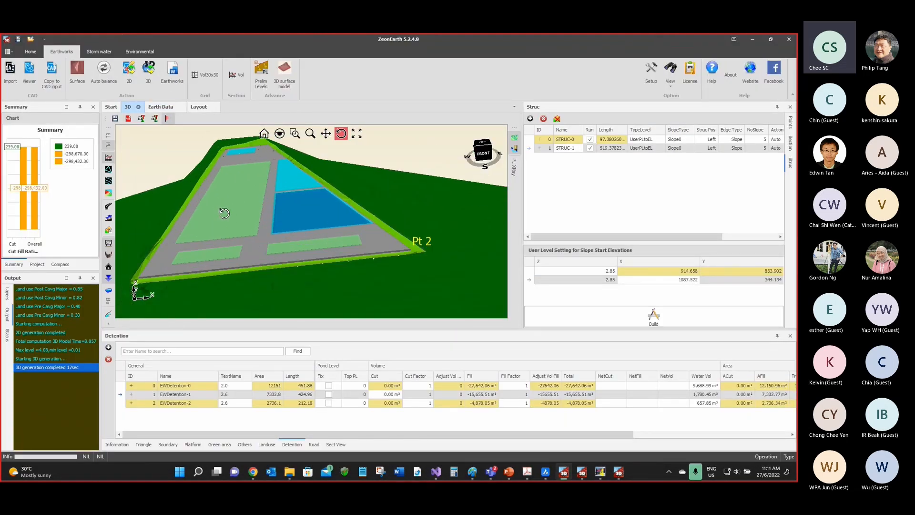
scroll(224, 213, "up", 1)
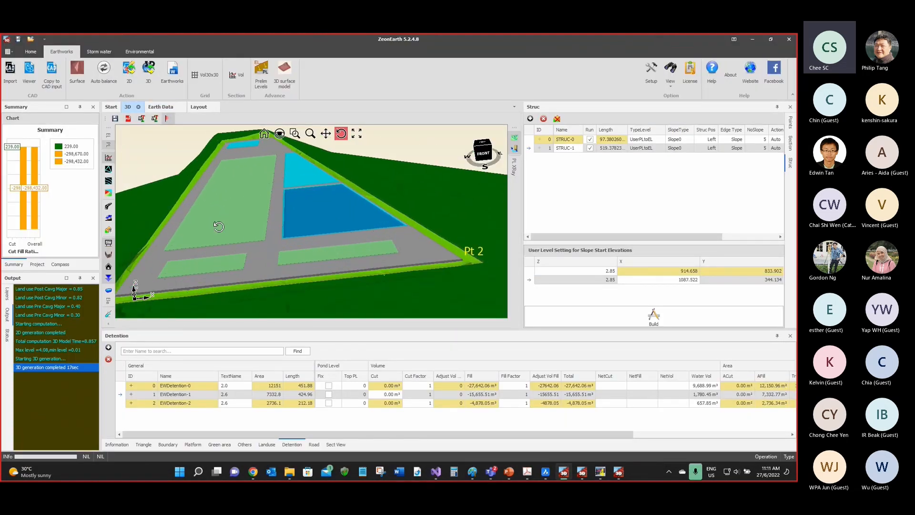
Step: Set the level of platform Plf_0 to 5 m and recalculate the volumes, accepting the update of the 2D and 3D layouts
left_click(192, 445)
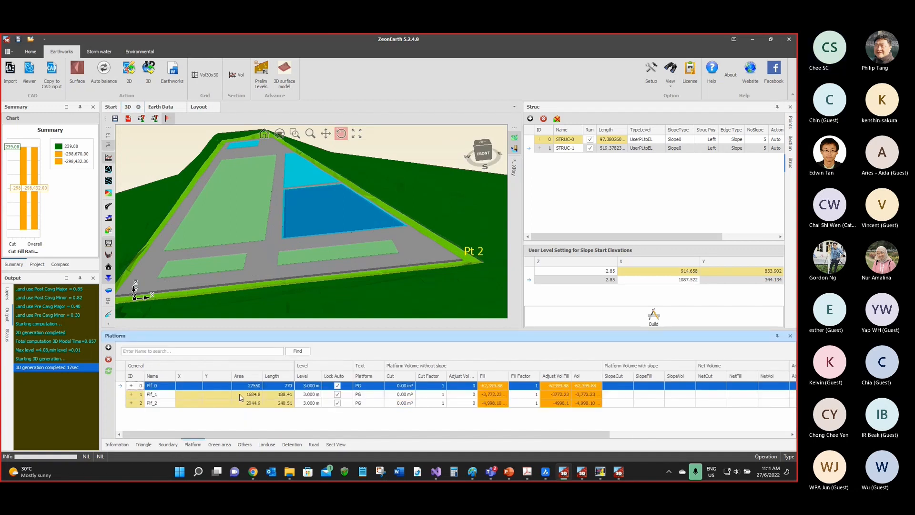
left_click(241, 396)
left_click(231, 386)
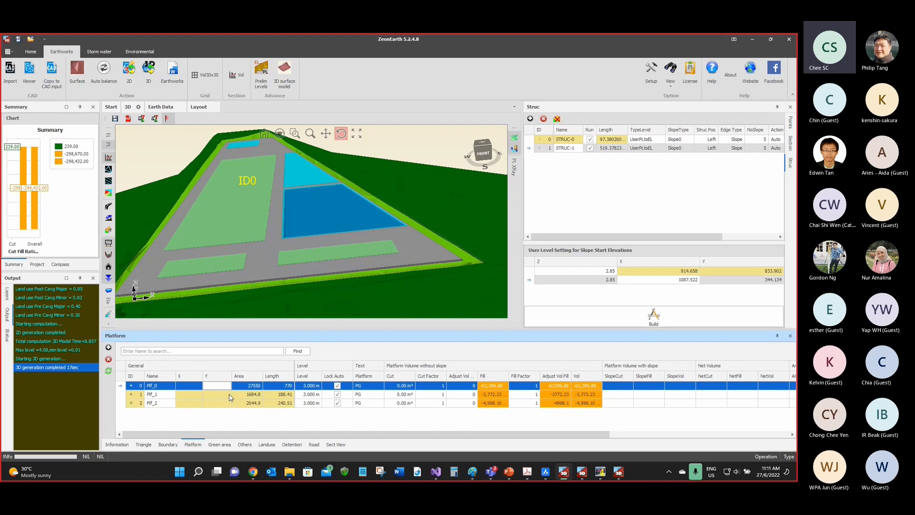
left_click(311, 386)
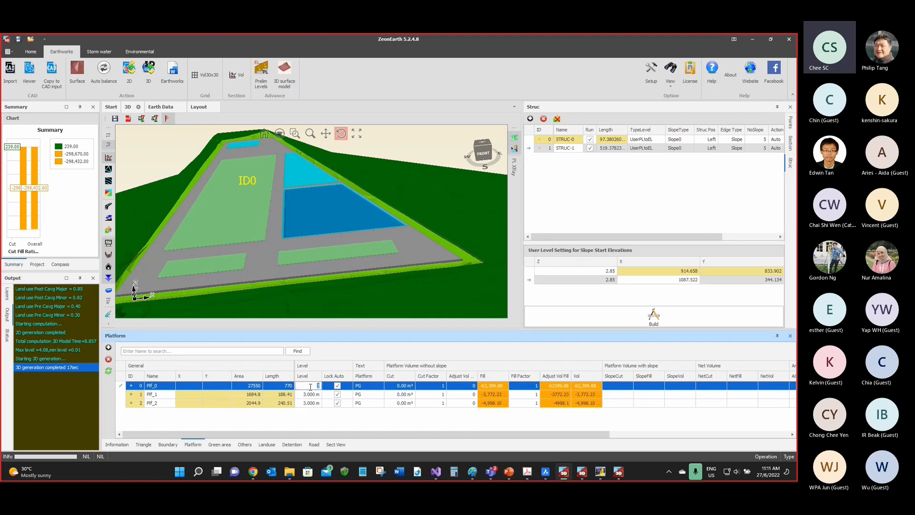
type("5")
key("Return")
left_click(108, 371)
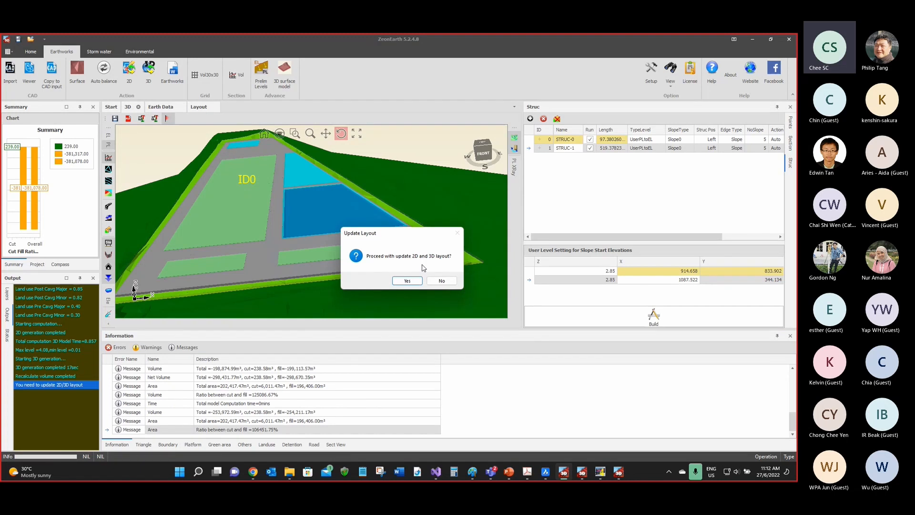
left_click(407, 281)
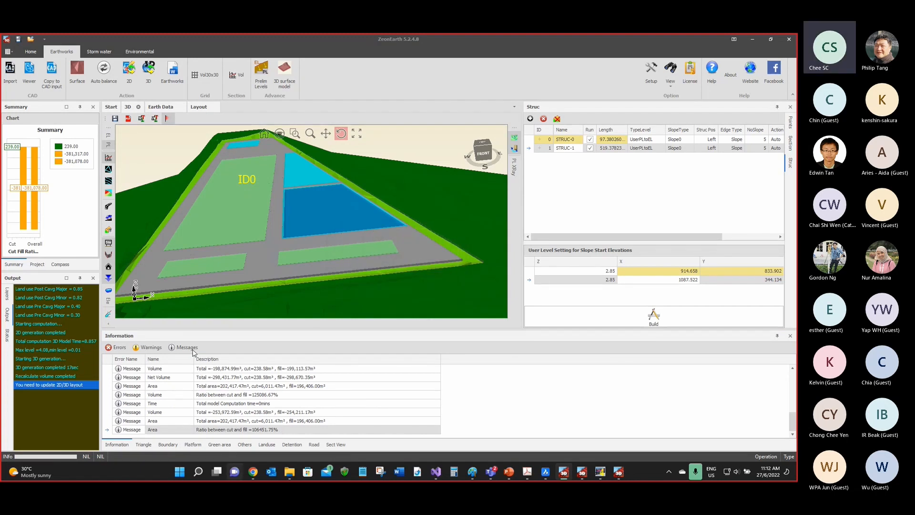
Step: Update the 2D and 3D layouts in ZeonEarth 5.2.4.8, open the 3D view and check the drawing progress
left_click(155, 69)
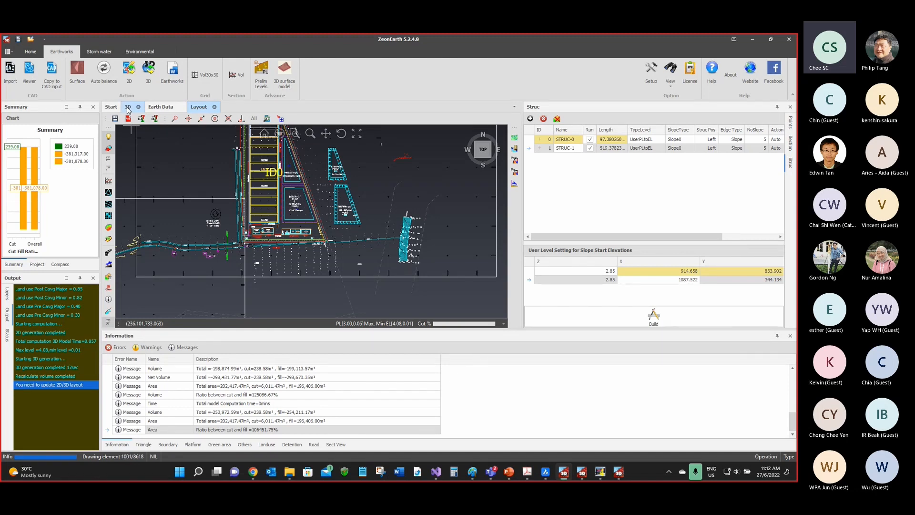
key("ctrl")
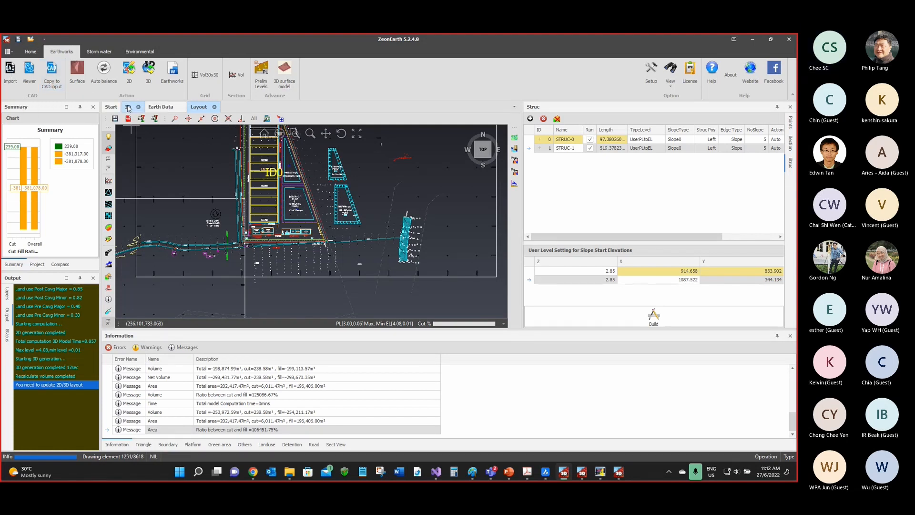
left_click(128, 108)
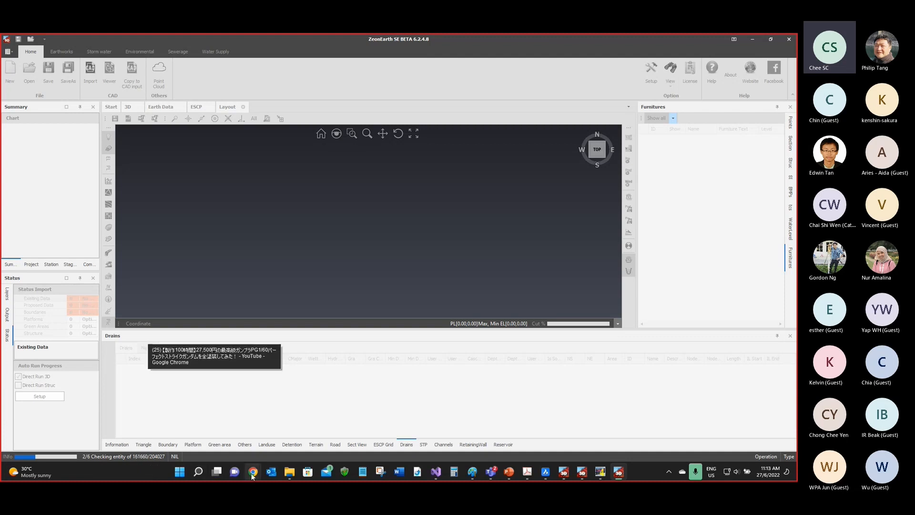
mouse_move(582, 474)
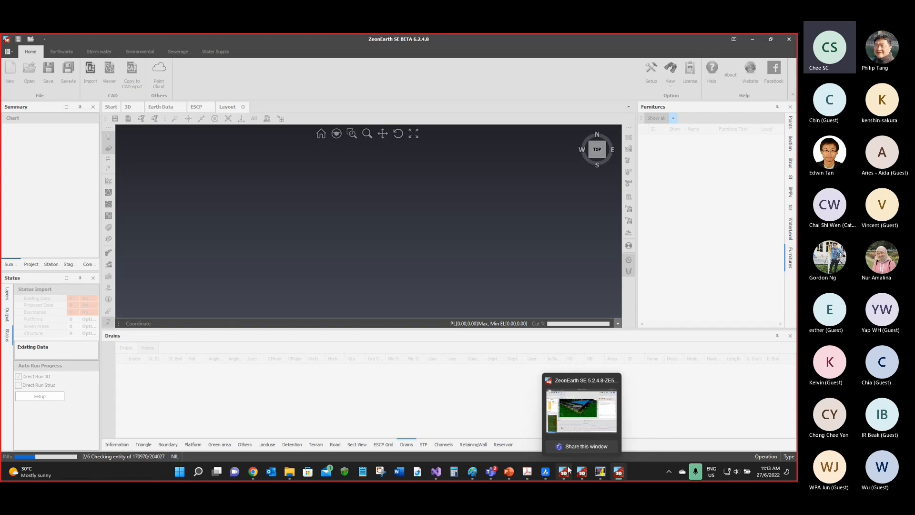
left_click(564, 472)
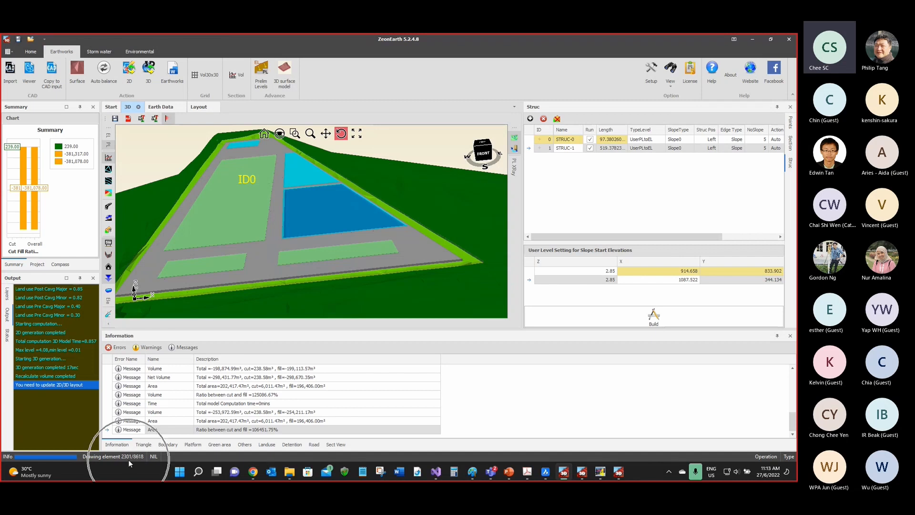
key("ctrl")
key("ctrl")
key("ctrl")
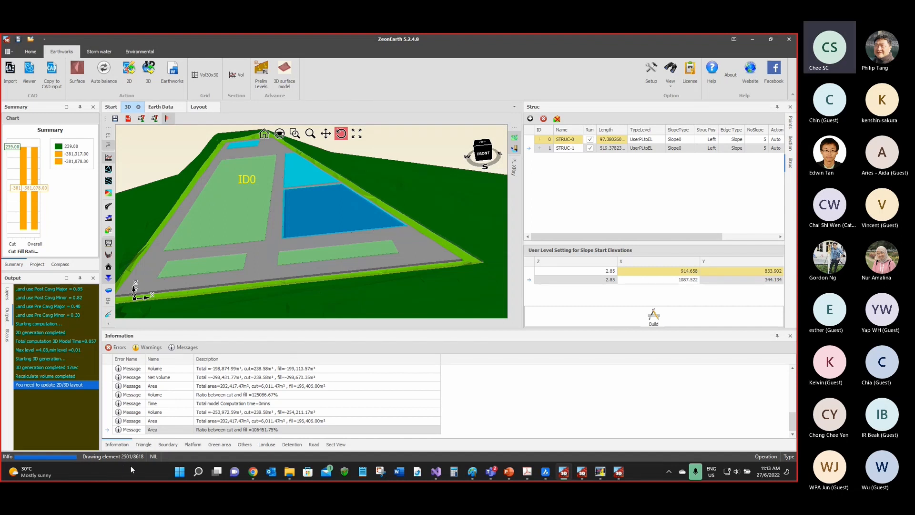
Step: Acknowledge the file-opened notice for ZE5.ep6 and minimise the busy ZeonEarth 5.2.4.8 window to reach the reopened model
mouse_move(622, 473)
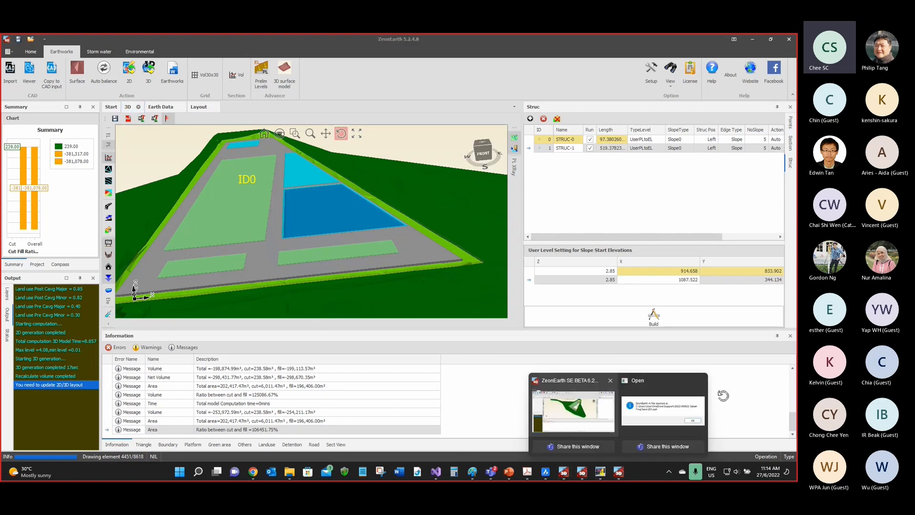
left_click(677, 403)
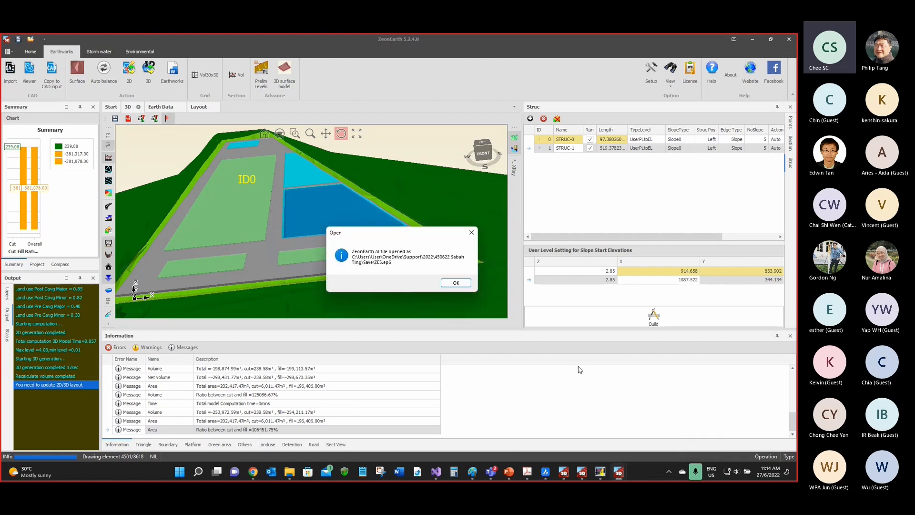
left_click(456, 283)
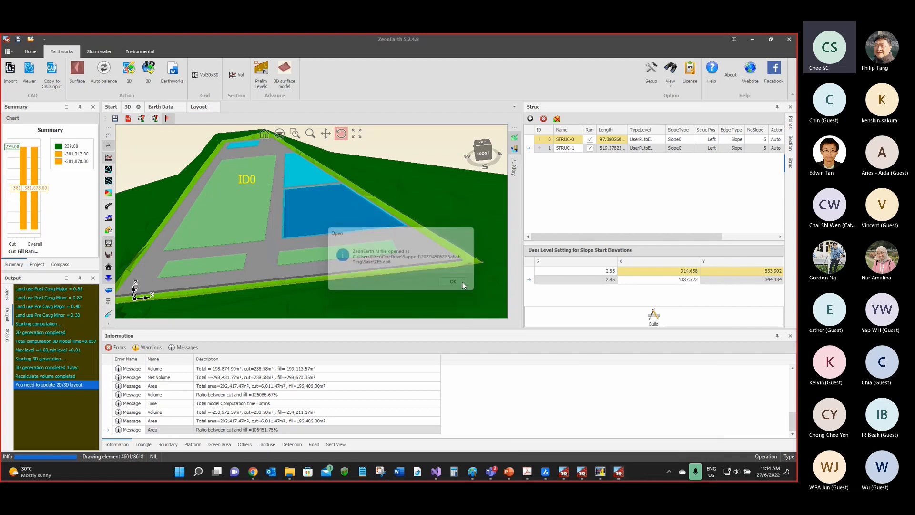
left_click(751, 39)
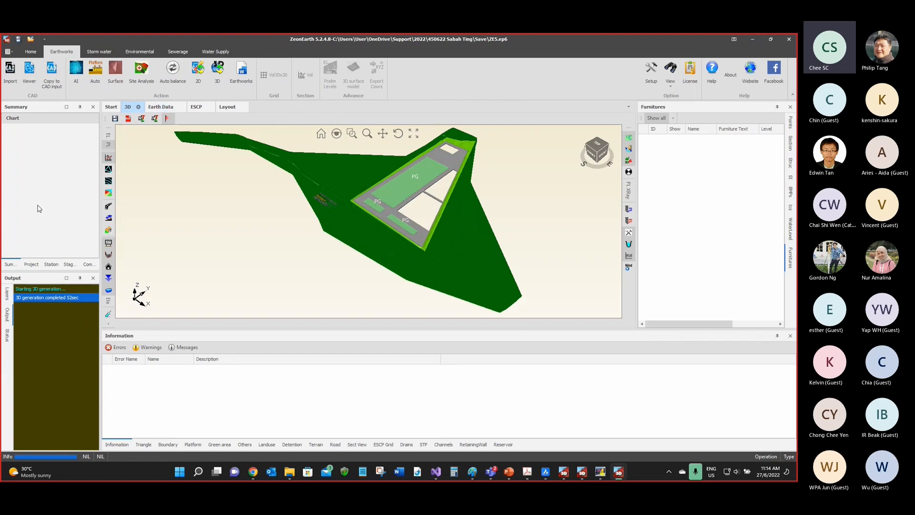
Step: Display the boundary data for Boundary-1 and view its area closer in the 3D model from a lower angle
left_click(144, 444)
left_click(168, 444)
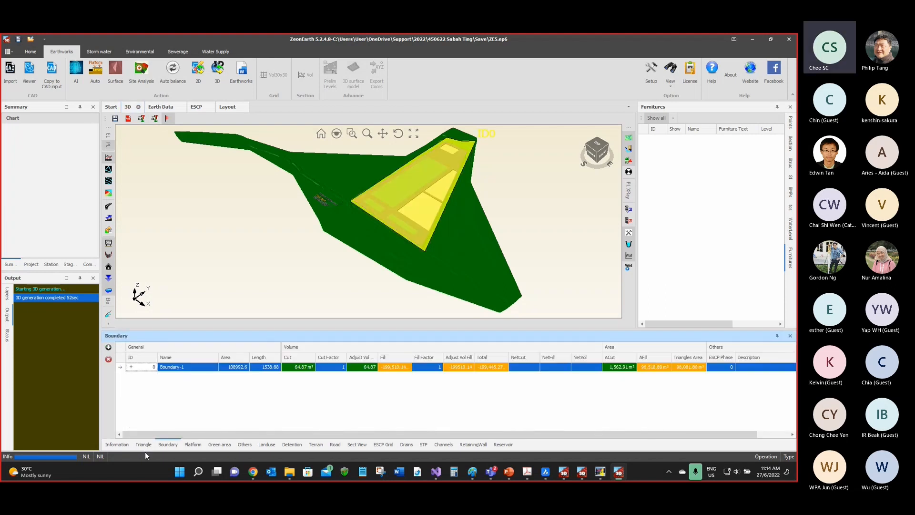
scroll(413, 232, "up", 5)
left_click(397, 134)
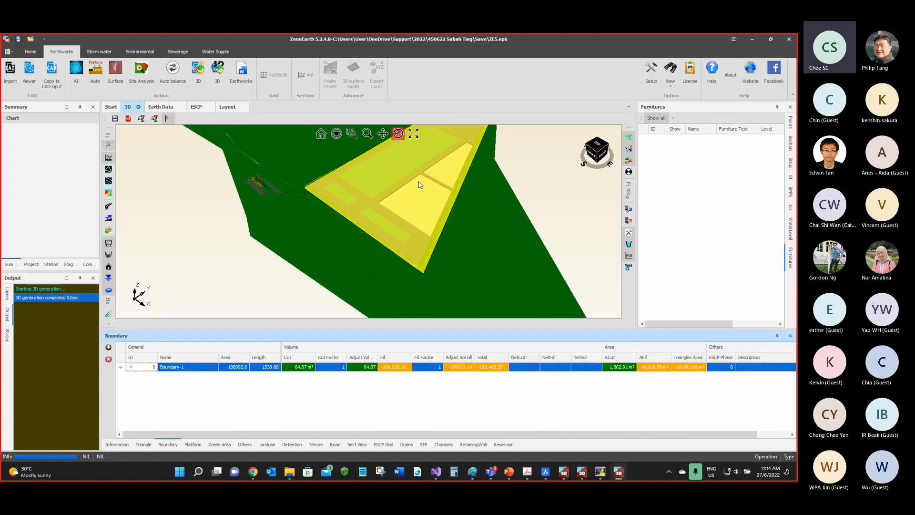
left_click_drag(418, 182, 420, 168)
Step: Display the platform data and highlight the platforms with IDs 2, 1 and 0 in the 3D model
left_click(196, 445)
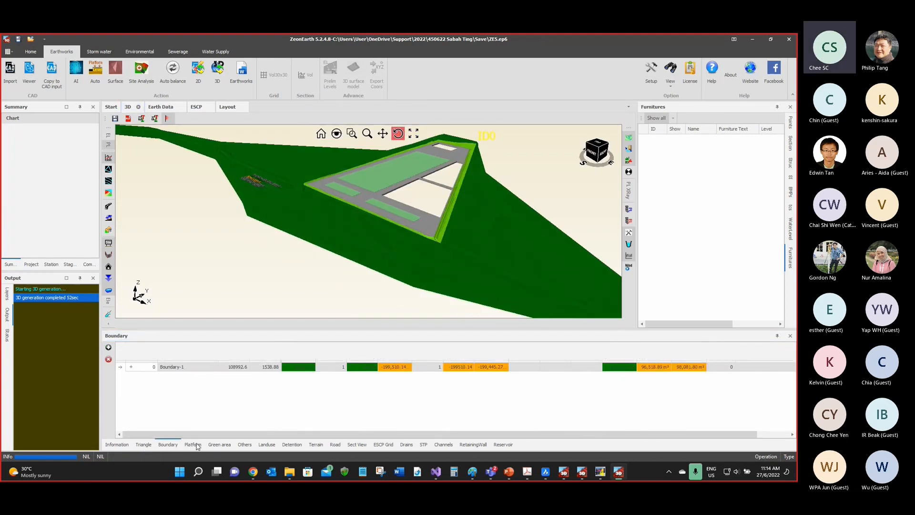
left_click(265, 394)
left_click(274, 402)
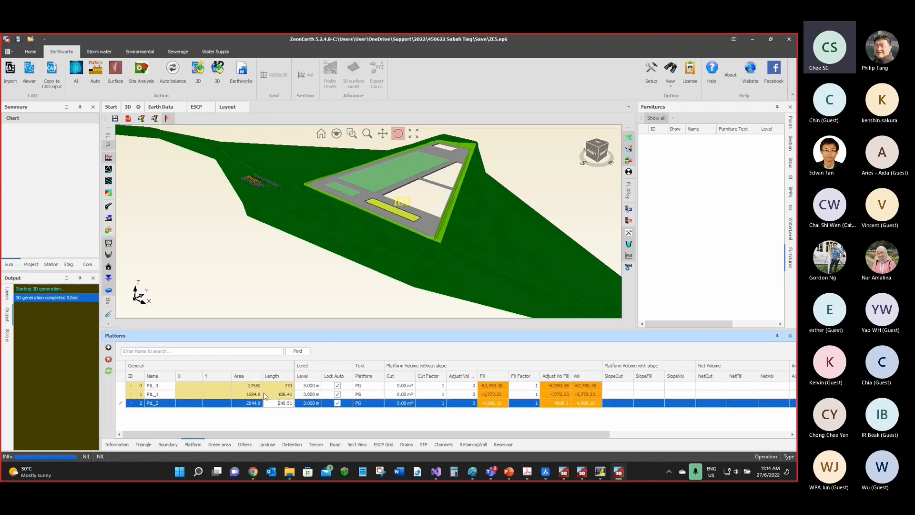
left_click(266, 394)
left_click(280, 385)
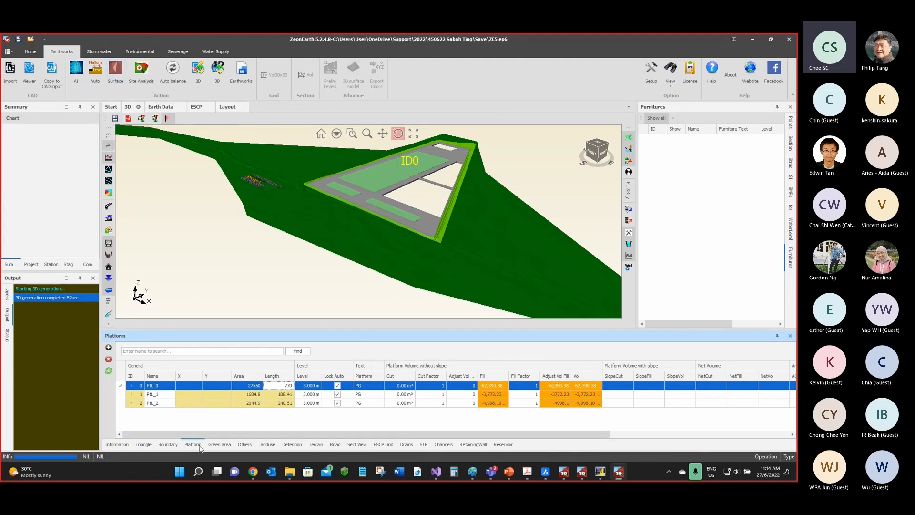
Step: Look through the green area, terrain, detention and land use data, ending on the platform data
left_click(219, 444)
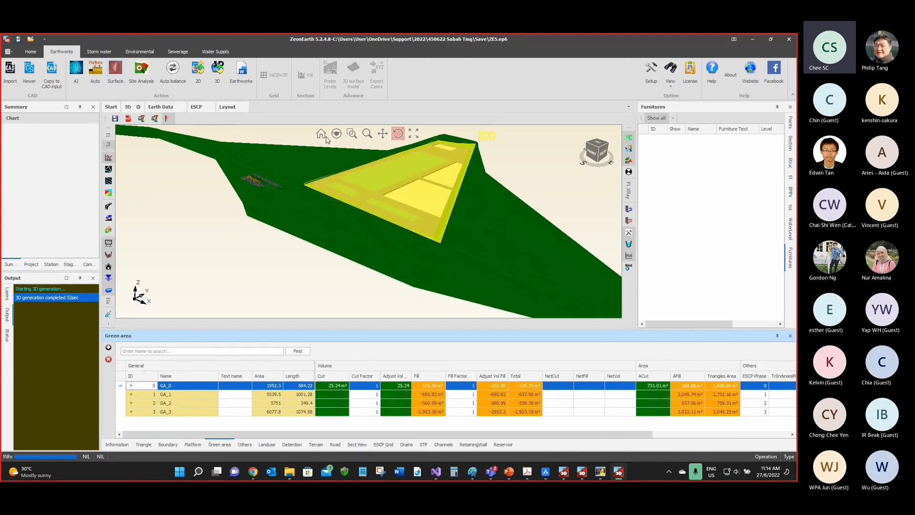
double_click(306, 39)
left_click_drag(427, 87, 407, 34)
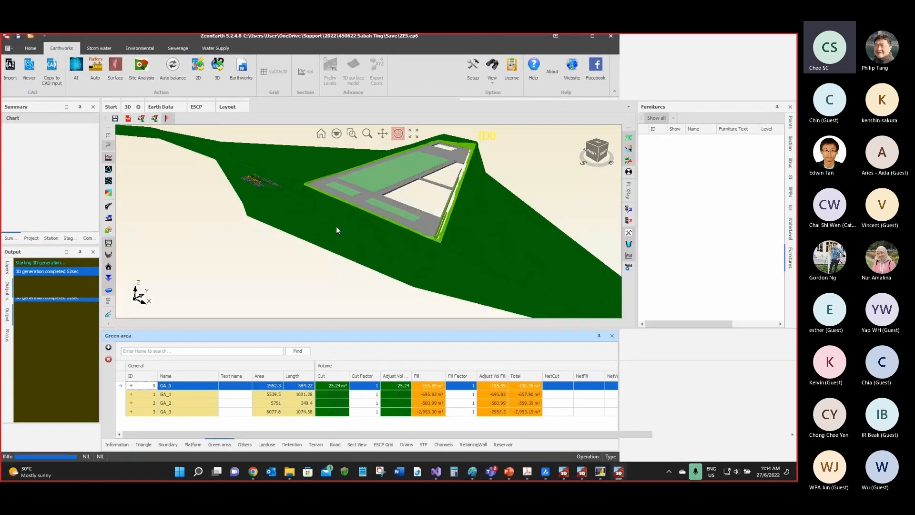
left_click(335, 444)
left_click(291, 444)
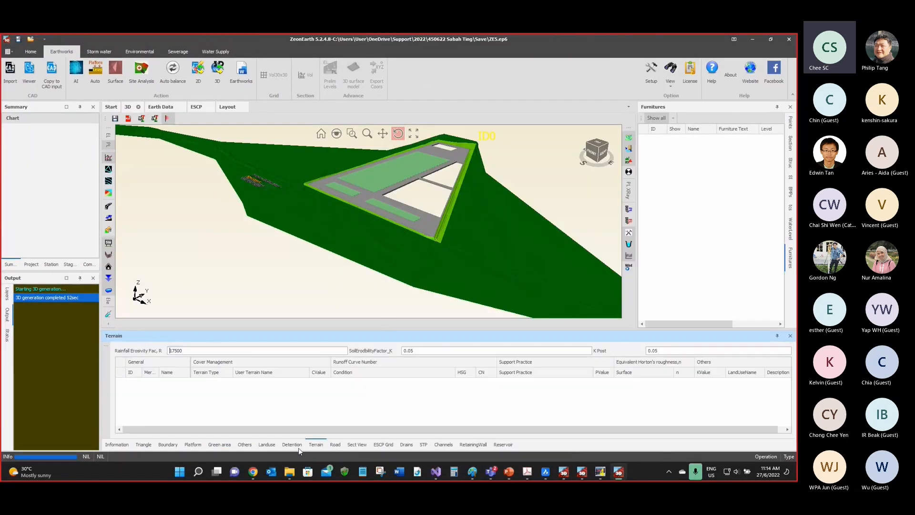
left_click(266, 445)
left_click(219, 445)
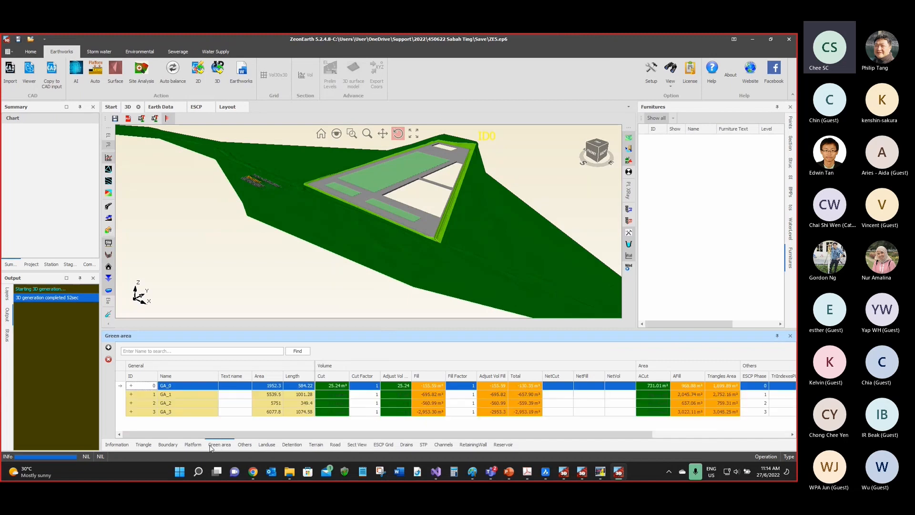
left_click(193, 444)
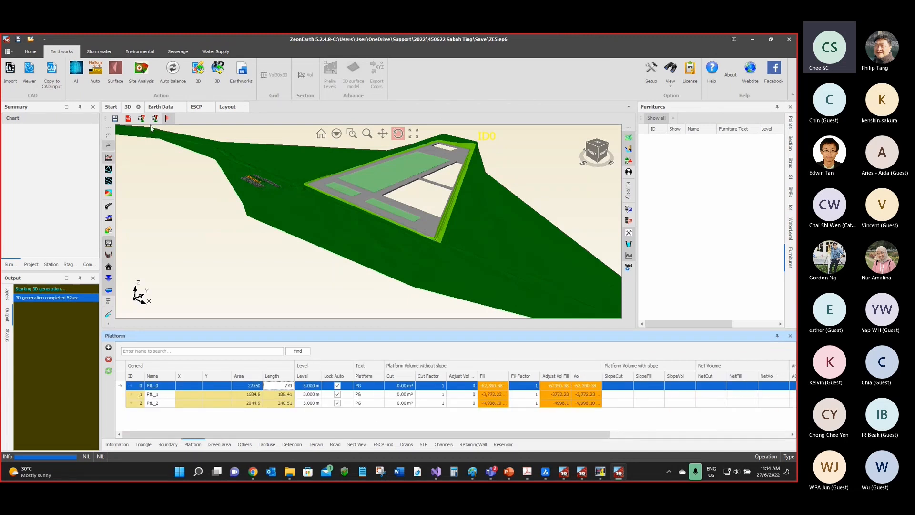
Step: Highlight the platforms with IDs 1 and 2 in the 2D layout, ending on the 3D view
left_click(227, 107)
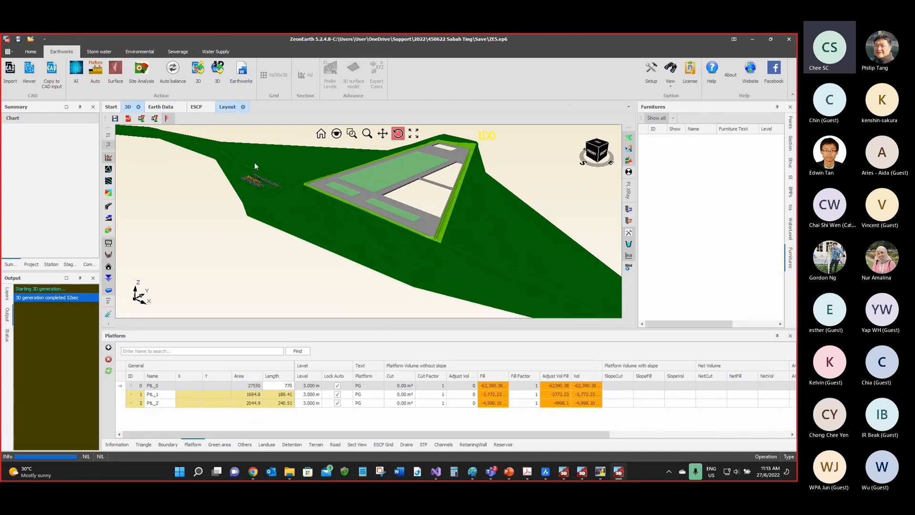
scroll(387, 215, "up", 5)
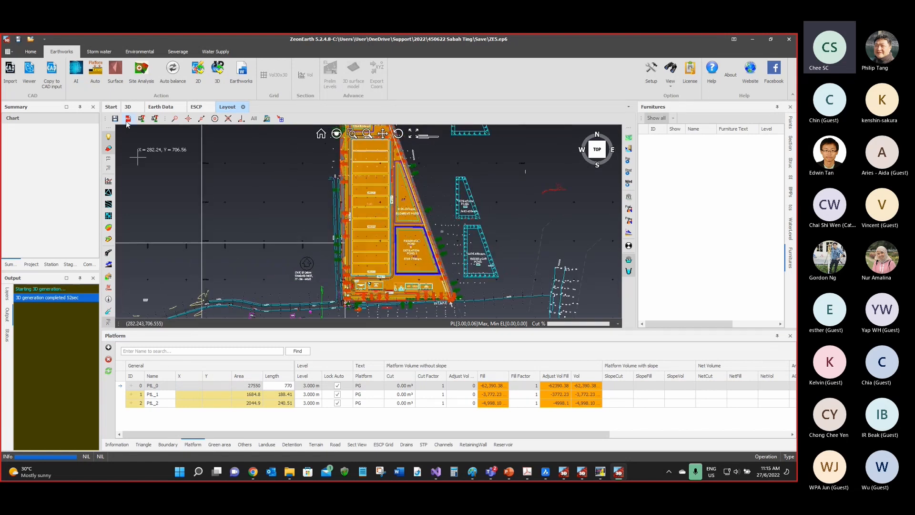
left_click(195, 397)
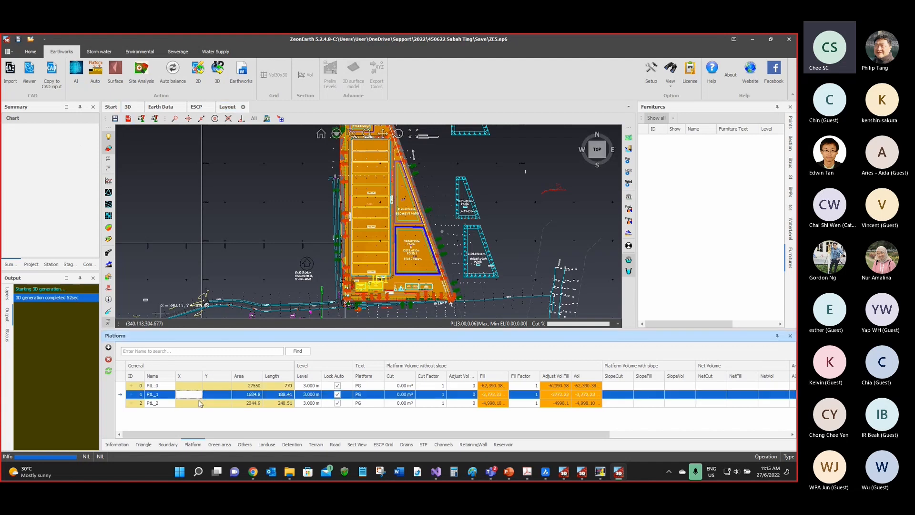
left_click(199, 403)
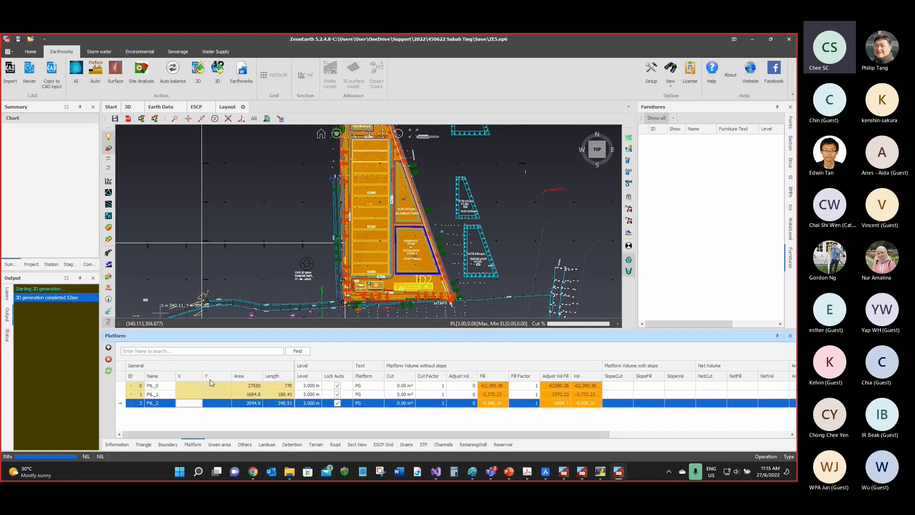
left_click(135, 106)
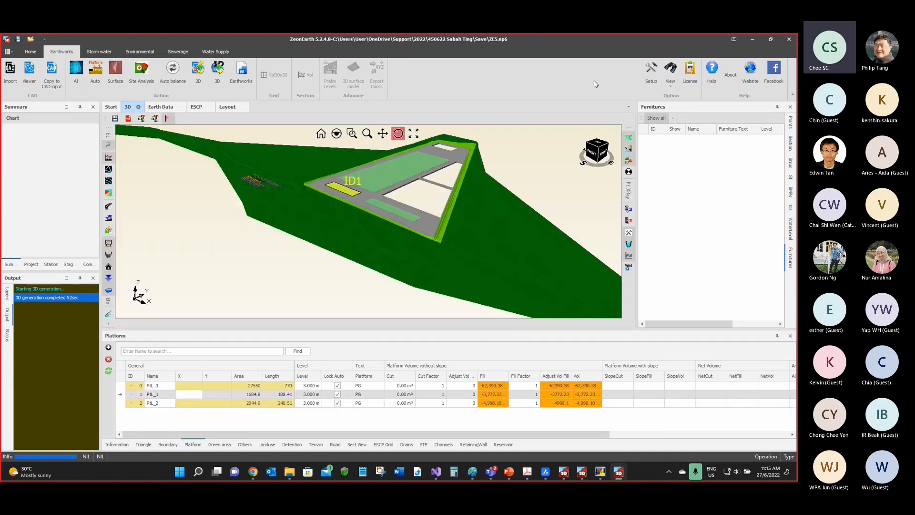
Step: Shrink the reopened project's window, switch back to the updating ZeonEarth 5.2.4.8 model and check its drawing progress
left_click_drag(543, 35, 445, 75)
mouse_move(565, 467)
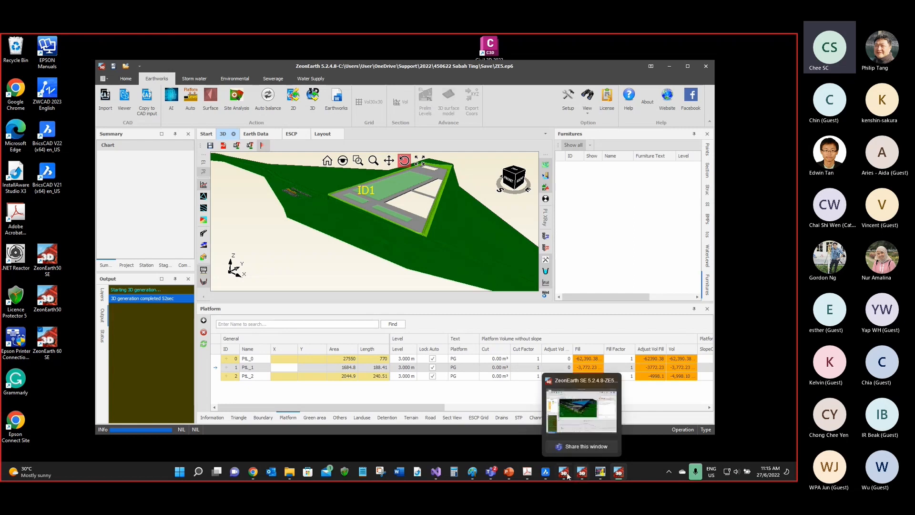
left_click(563, 471)
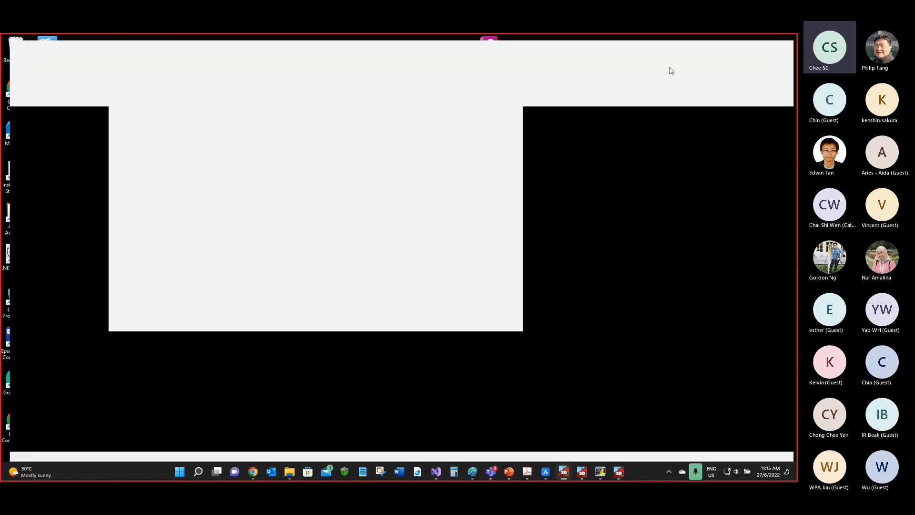
left_click(670, 70)
left_click(131, 433)
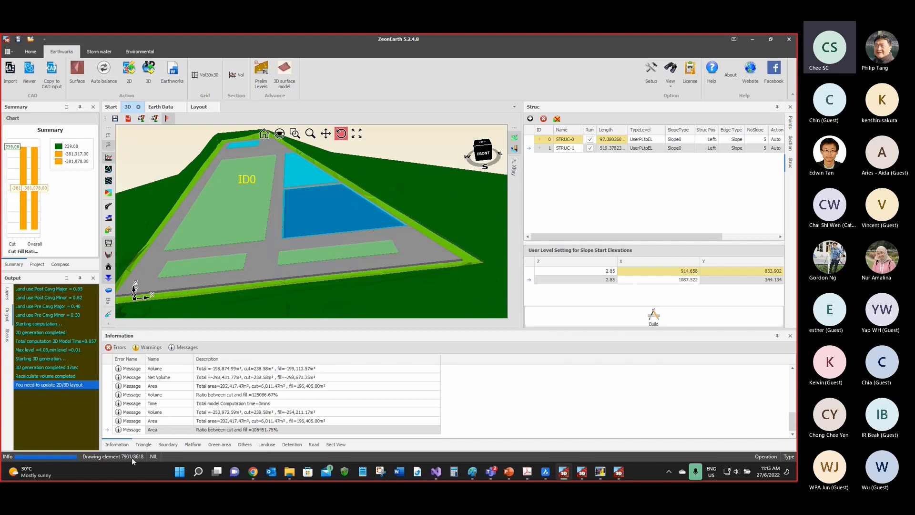
key("ctrl")
key("ctrl")
key("ctrl")
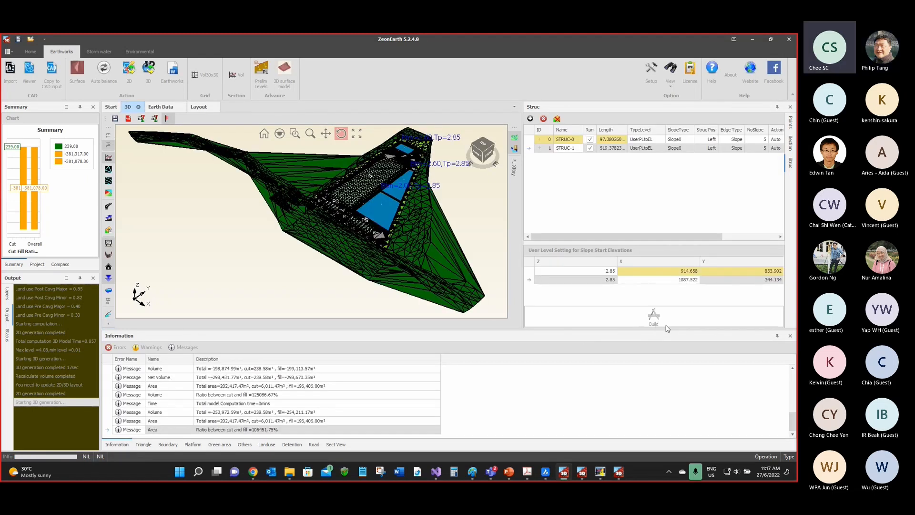
Step: Review the slope types and slope classification in the setup, closing it without changes
left_click(660, 324)
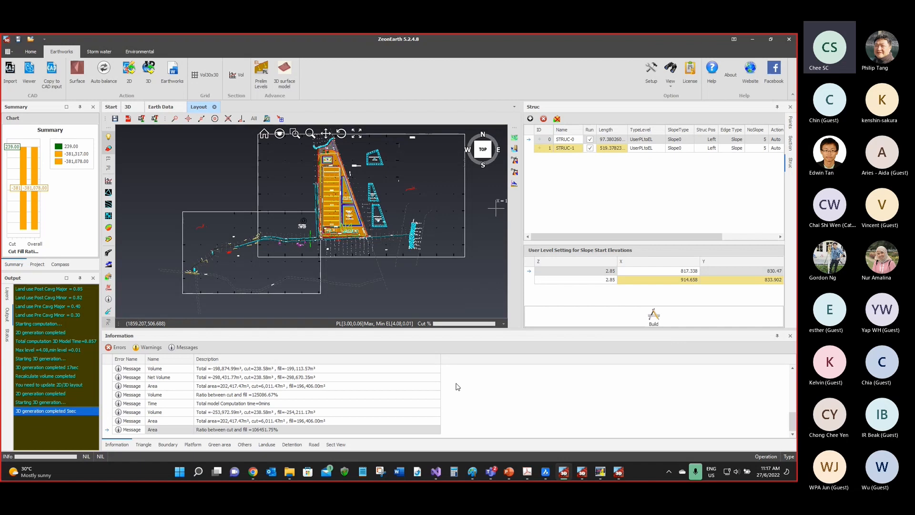
left_click(651, 72)
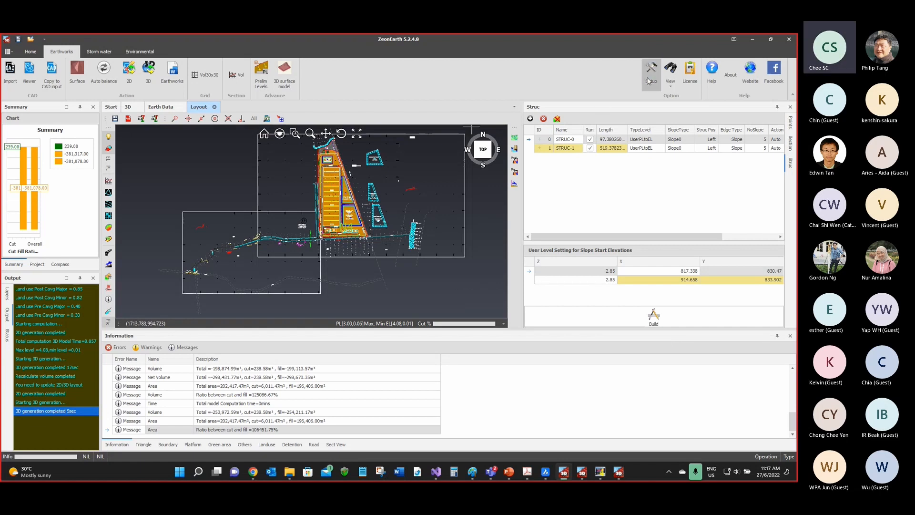
left_click(429, 115)
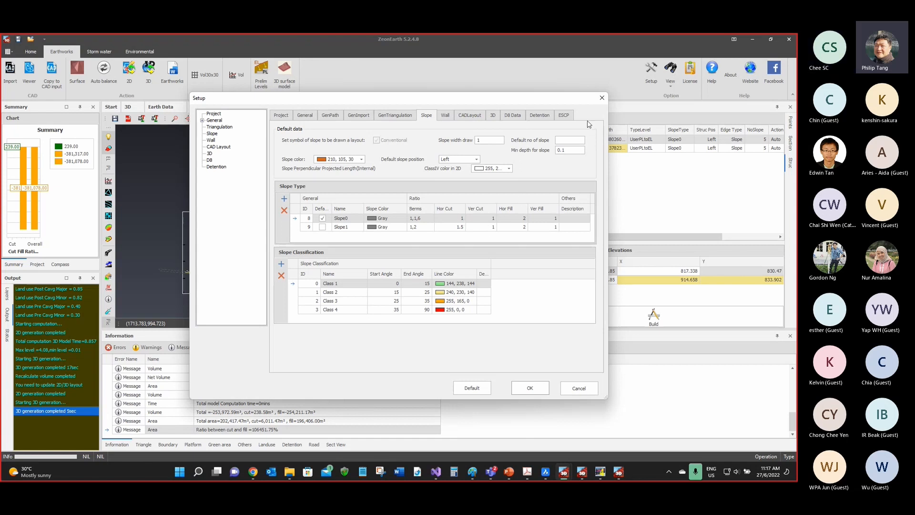
left_click(601, 98)
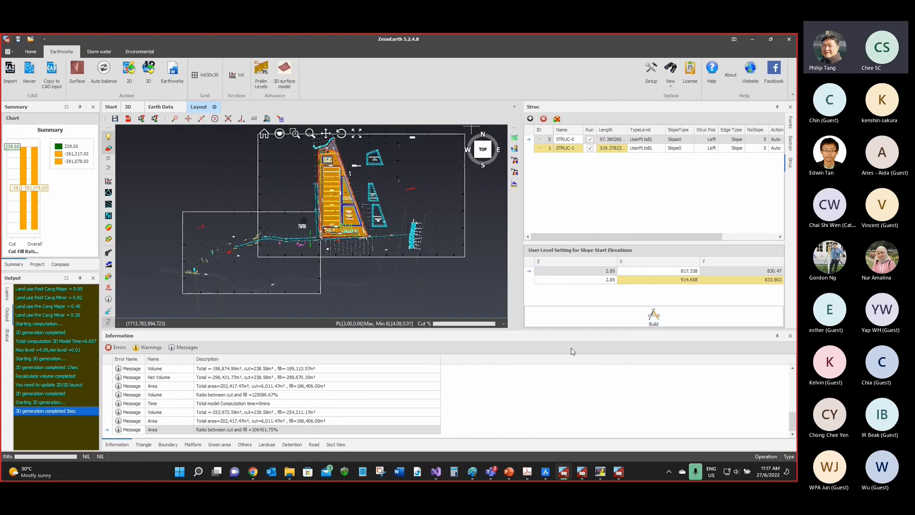
Step: Build the listed slope structures and inspect the edge of the large green platform in the 3D model
left_click(652, 318)
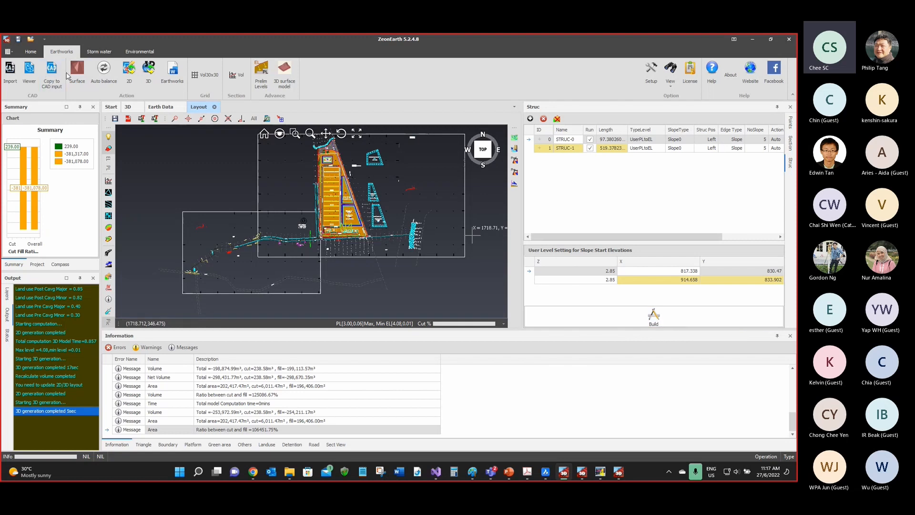
left_click(127, 110)
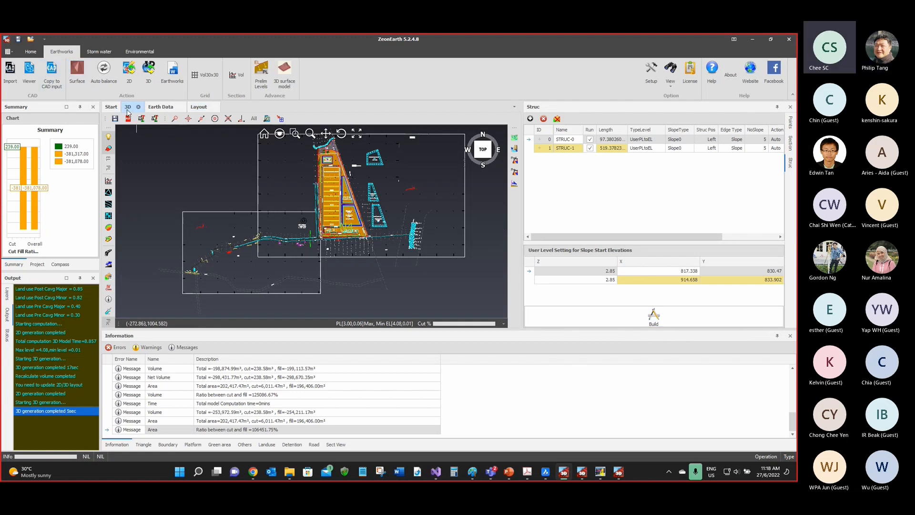
scroll(371, 177, "up", 3)
scroll(372, 177, "up", 5)
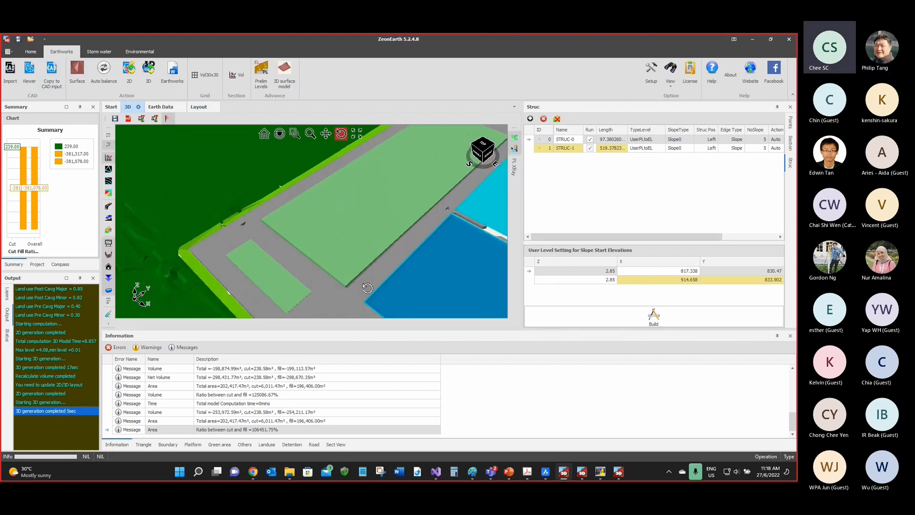
left_click_drag(371, 176, 347, 281)
left_click(348, 282)
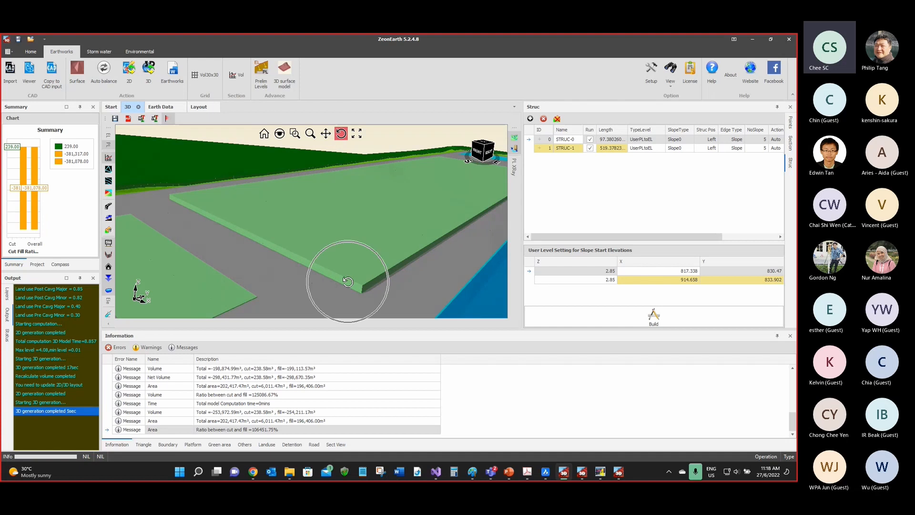
Step: Look up platform Plf_1 in the platform data and highlight it in the 3D model
left_click(193, 445)
left_click(204, 396)
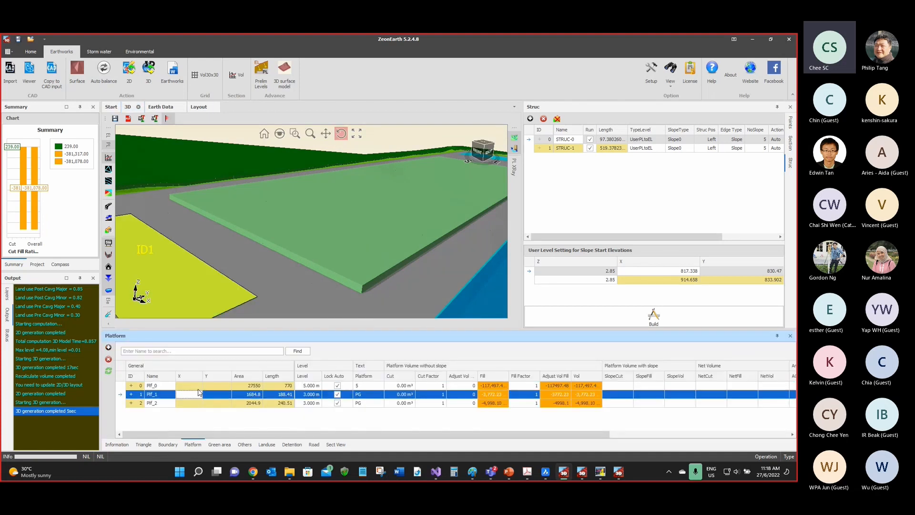
left_click(79, 74)
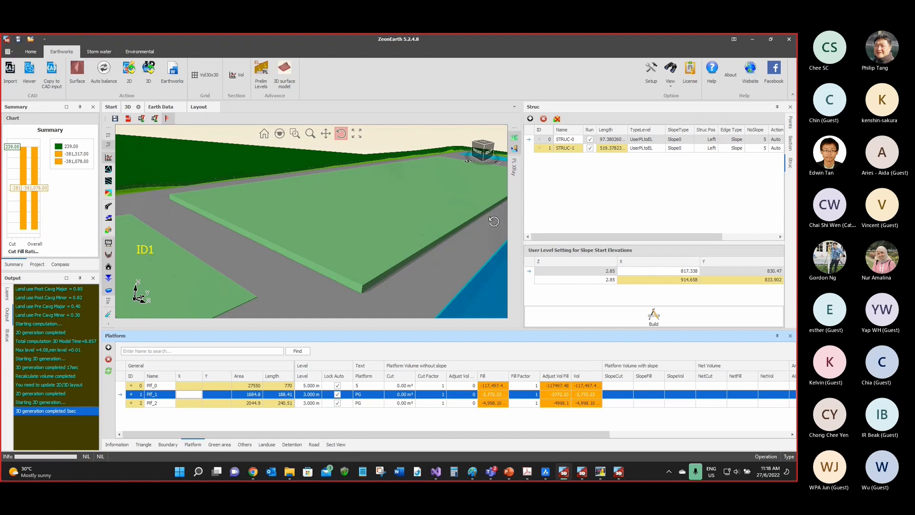
Step: Shrink the project window and examine the blue detention areas and their edges beside the platforms in the 3D model
left_click_drag(473, 43, 434, 64)
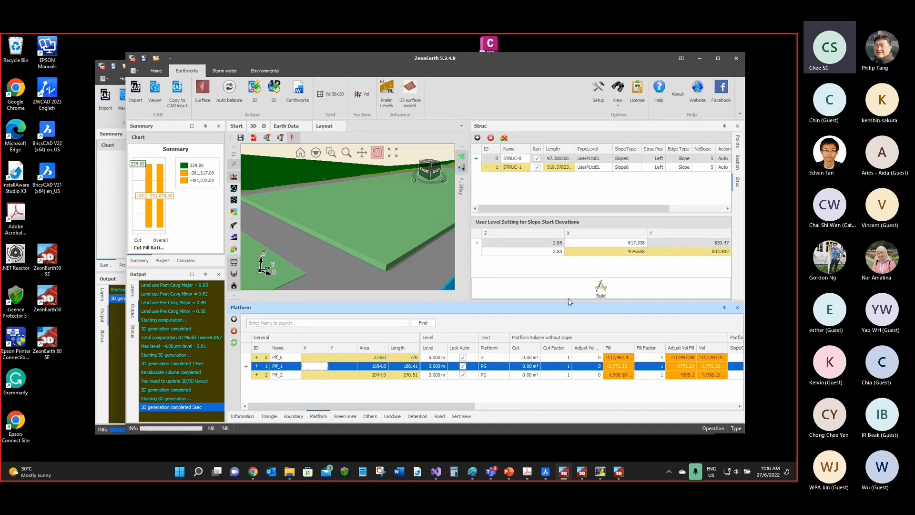
left_click_drag(389, 199, 396, 209)
scroll(396, 209, "down", 3)
scroll(396, 209, "down", 4)
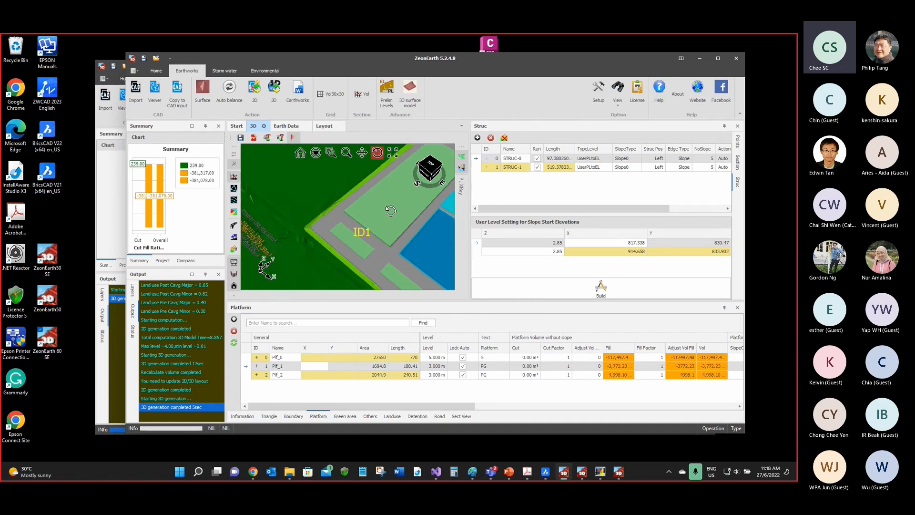
scroll(409, 223, "up", 3)
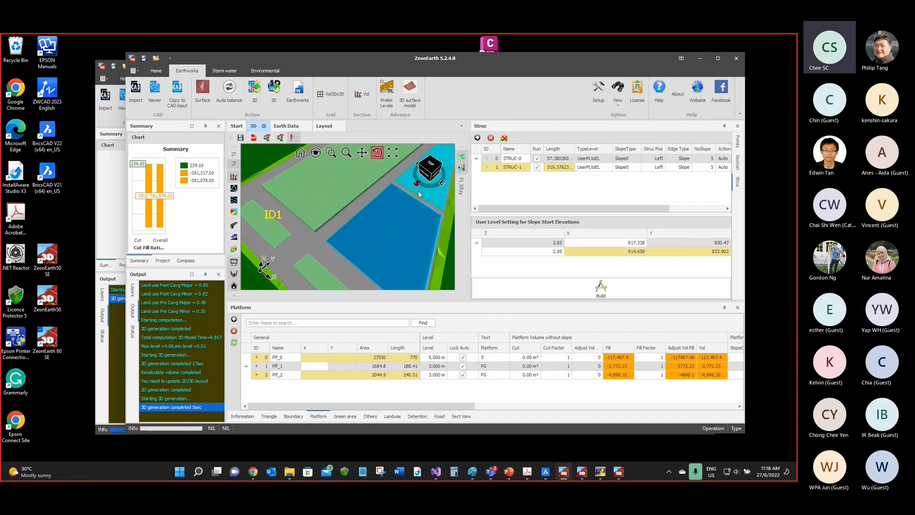
scroll(408, 223, "up", 5)
scroll(353, 183, "down", 4)
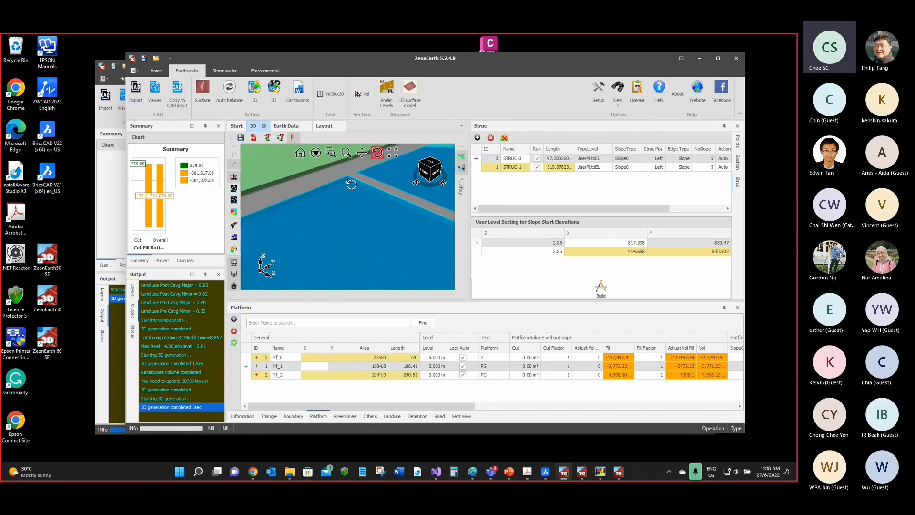
scroll(381, 185, "up", 3)
left_click_drag(374, 174, 389, 220)
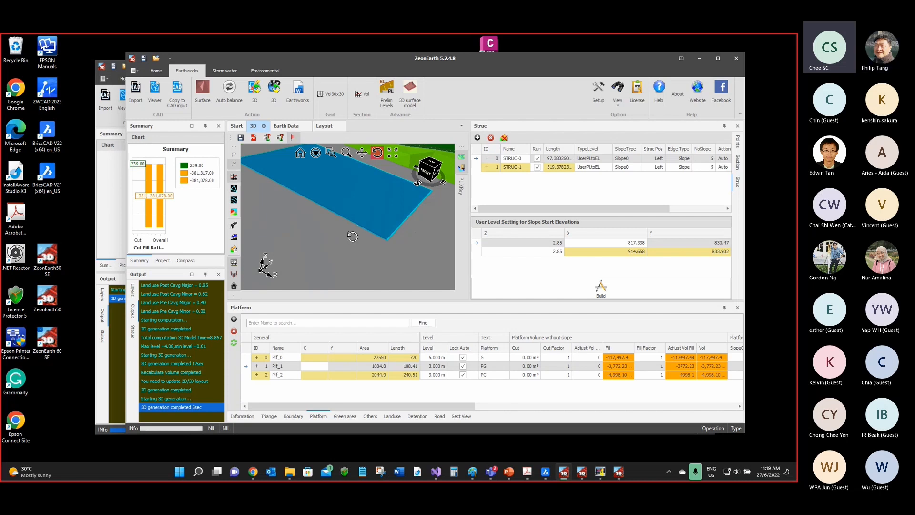
scroll(345, 178, "up", 3)
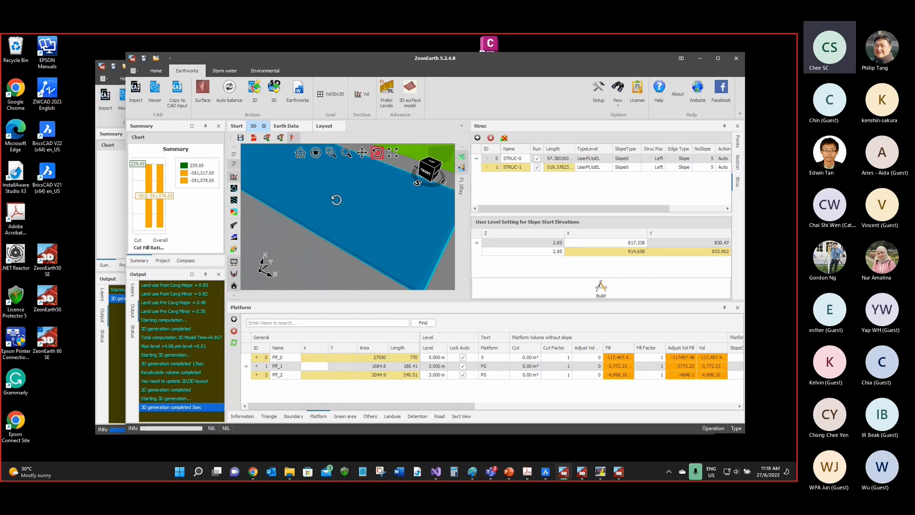
scroll(335, 198, "down", 3)
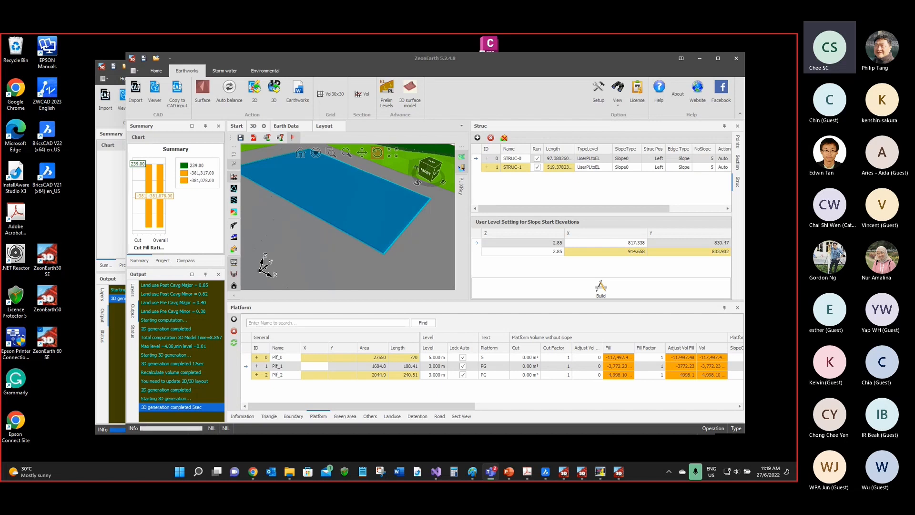
Step: Switch to TipsNTricks11.pdf in Adobe Acrobat Pro, maximize it and enlarge the CAD drawing preparation steps on page 4 to 125%
left_click_drag(453, 56, 459, 76)
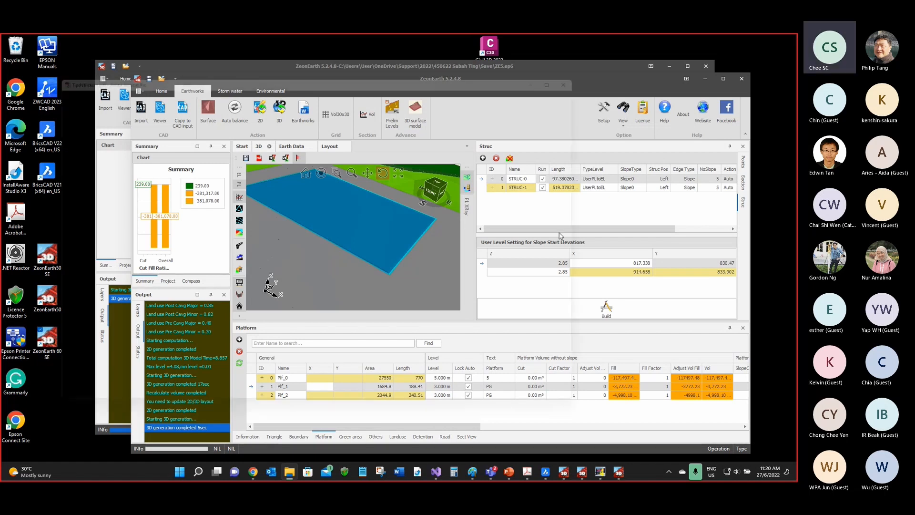
scroll(300, 168, "down", 2)
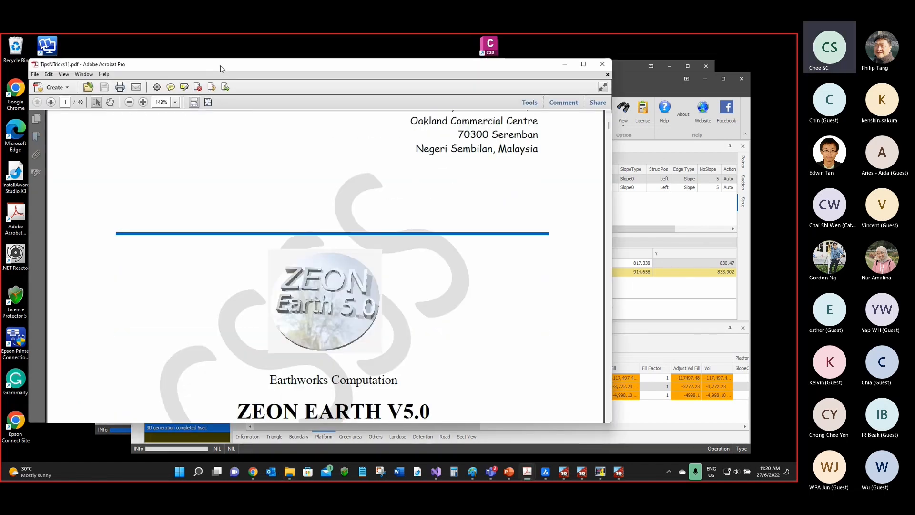
double_click(221, 68)
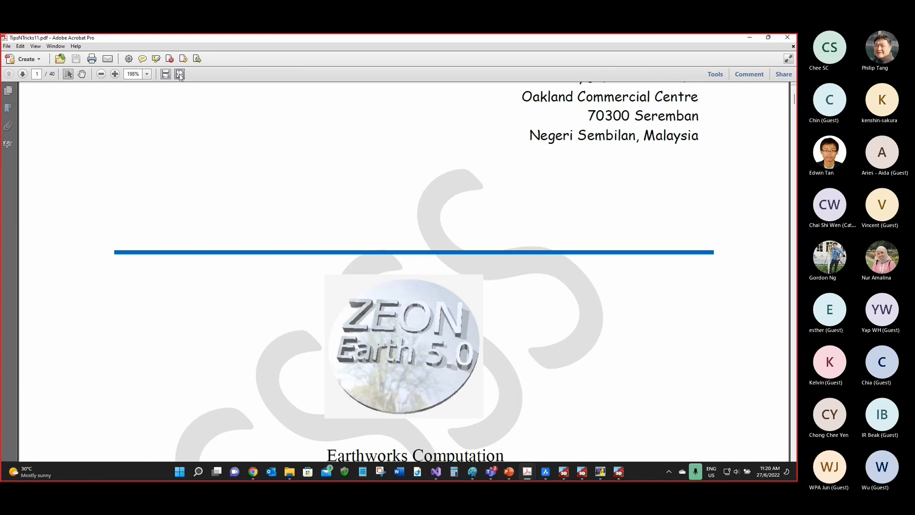
left_click(180, 74)
scroll(336, 207, "down", 4)
scroll(338, 208, "up", 1)
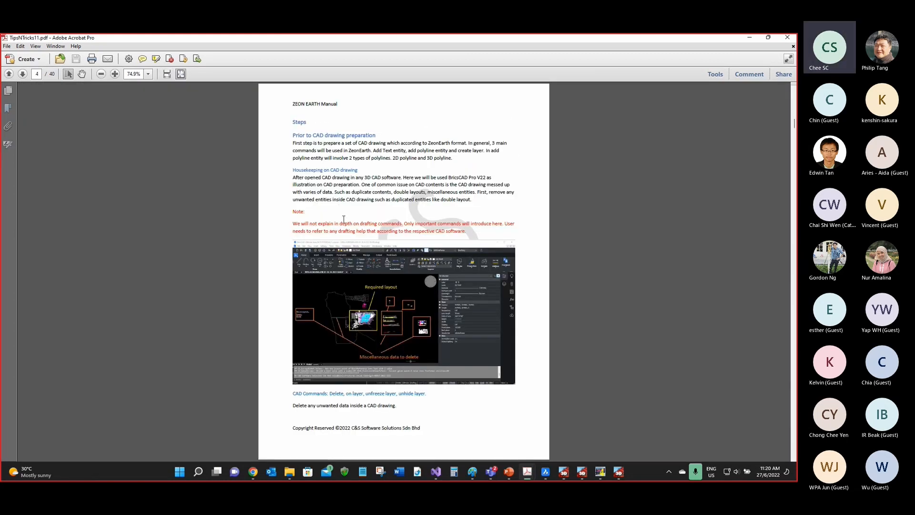
left_click(115, 74)
left_click(115, 73)
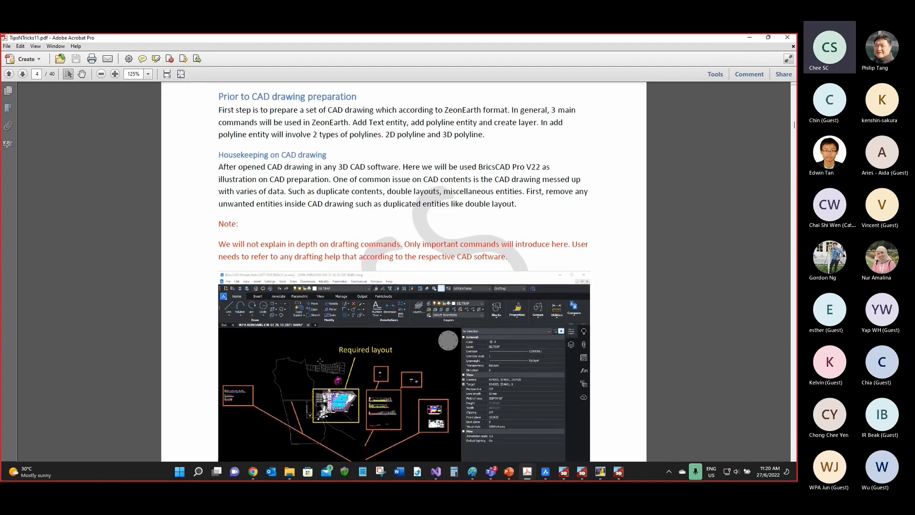
Step: Look through the manual's layer, proposed level, platform and green area preparation pages, ending on the slope location instructions on page 21
scroll(321, 361, "down", 2, "ctrl")
scroll(320, 361, "down", 3)
scroll(342, 316, "down", 4)
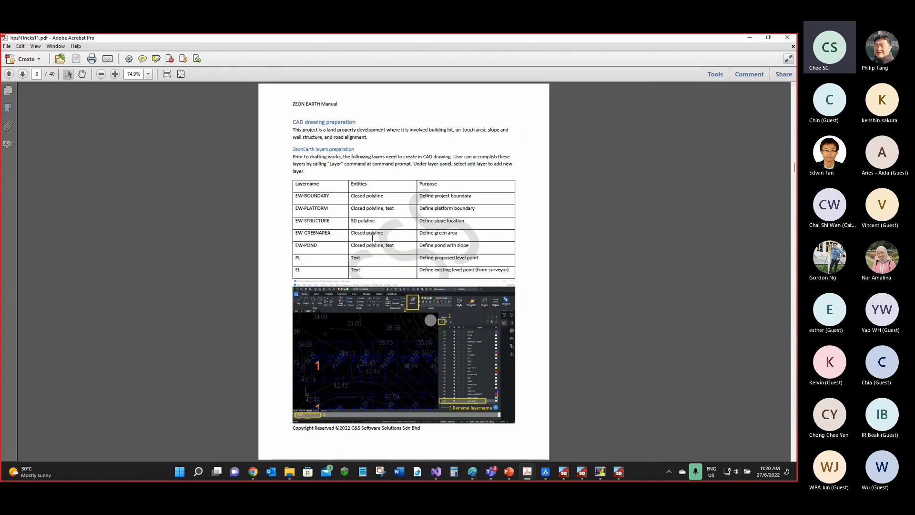
scroll(373, 237, "down", 2)
scroll(405, 220, "down", 2)
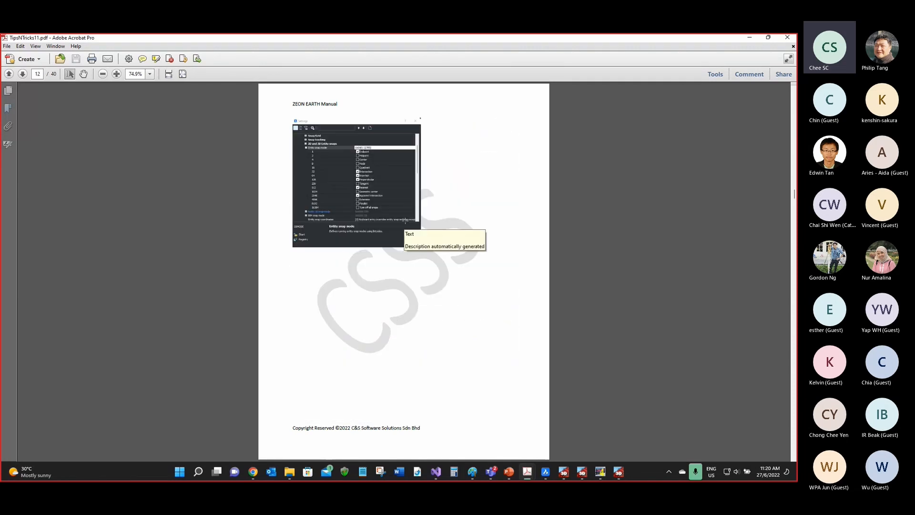
scroll(405, 221, "down", 2)
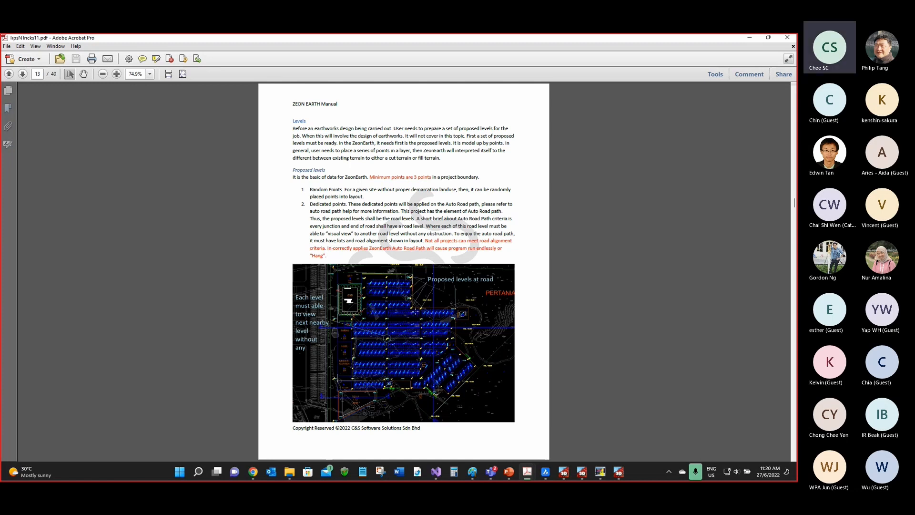
scroll(415, 310, "down", 2)
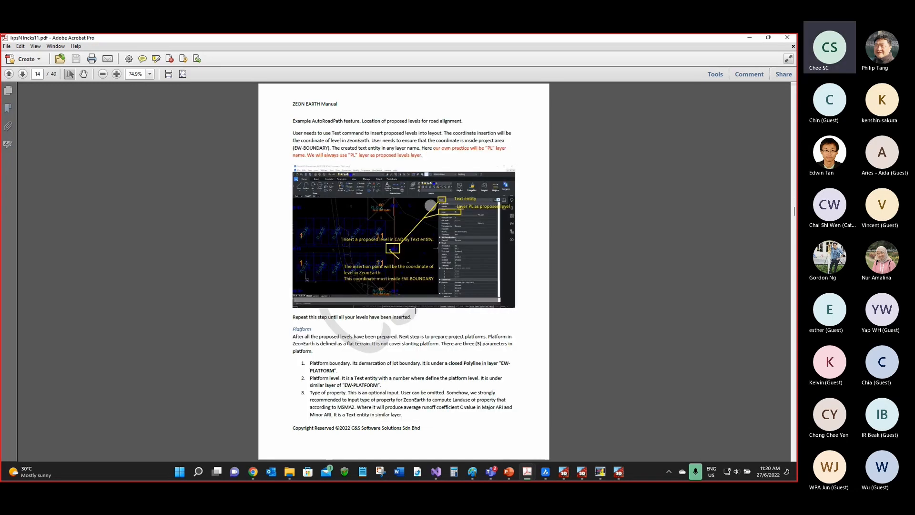
scroll(415, 311, "down", 4)
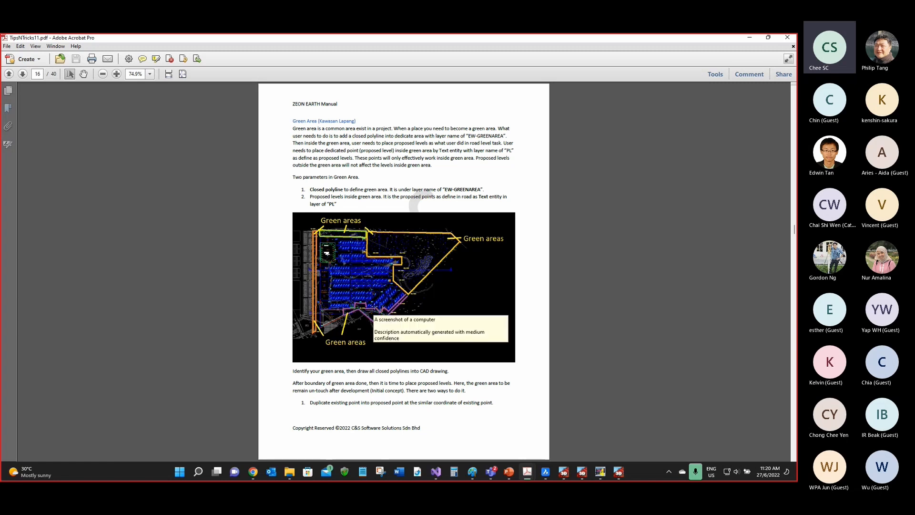
scroll(375, 306, "down", 6)
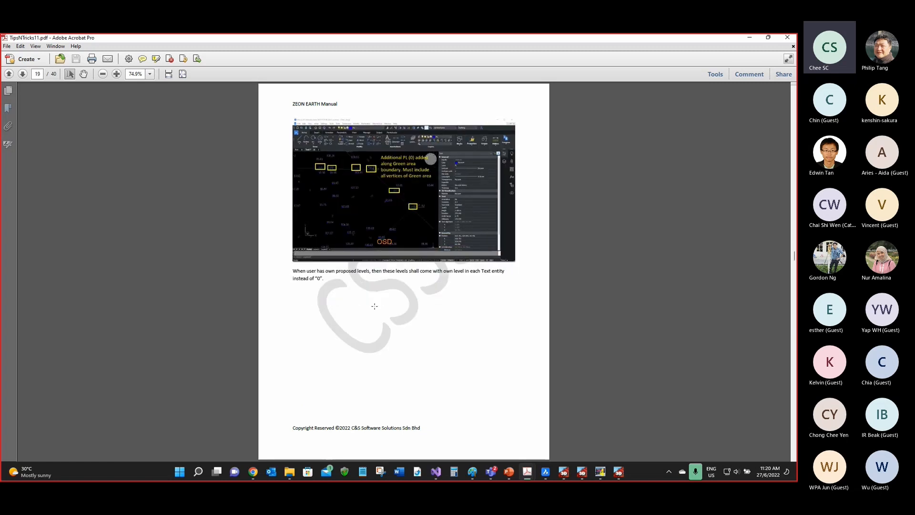
scroll(375, 306, "down", 4)
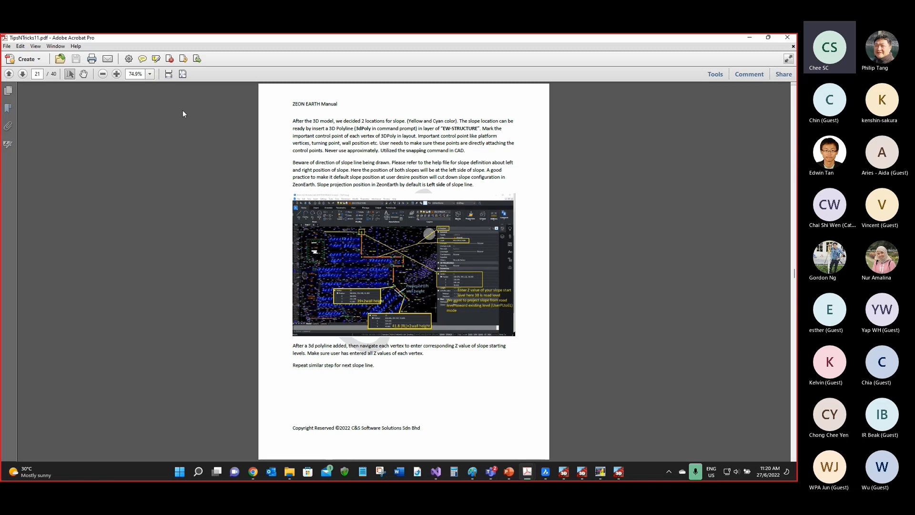
Step: Enlarge the page 21 slope instructions to 198% and read on through the EW-POND preparation on page 22
left_click(114, 75)
left_click(116, 74)
left_click(115, 74)
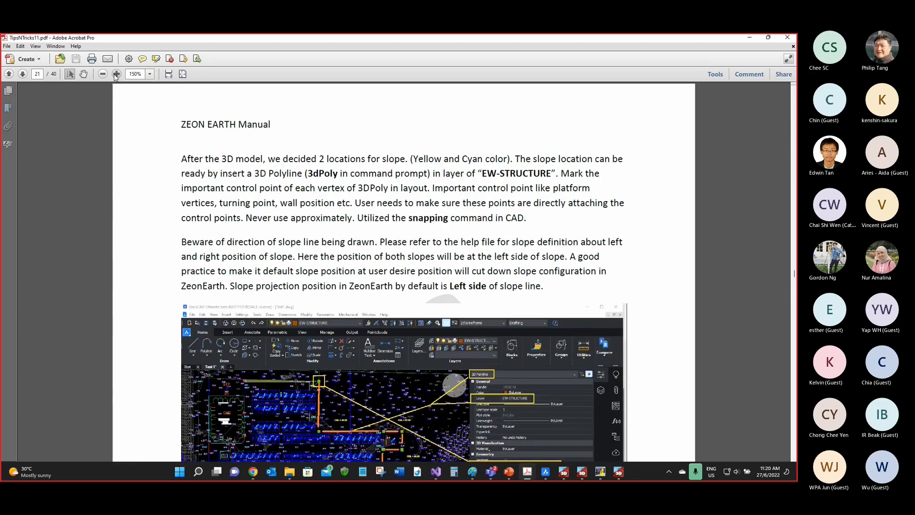
left_click(115, 74)
scroll(330, 276, "down", 2)
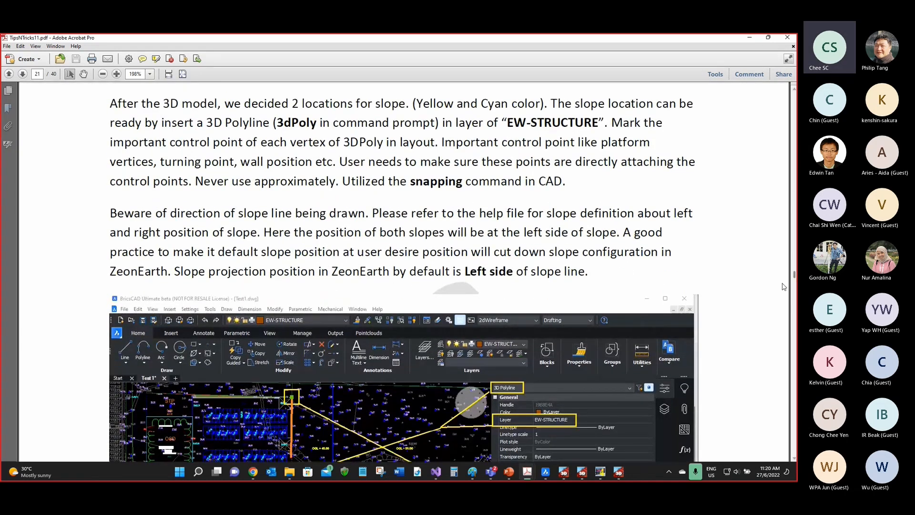
left_click_drag(792, 275, 792, 288)
scroll(404, 273, "down", 3)
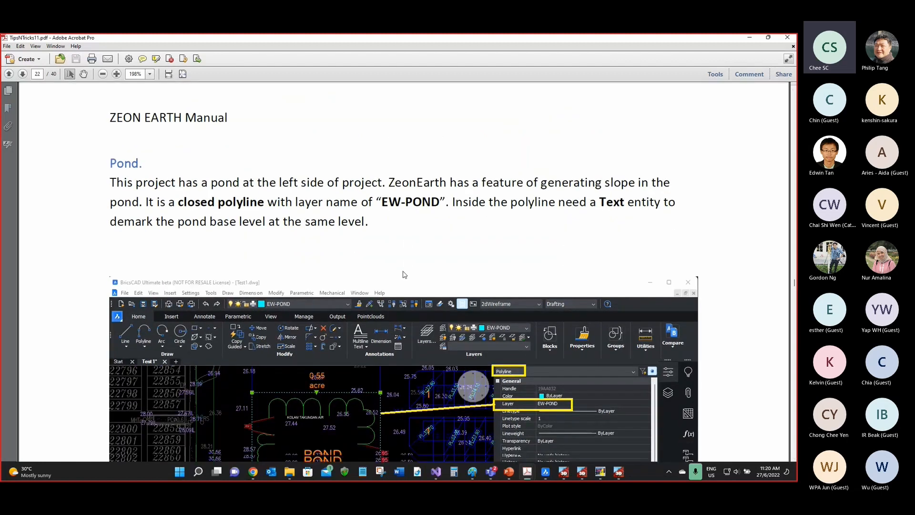
scroll(377, 296, "down", 5)
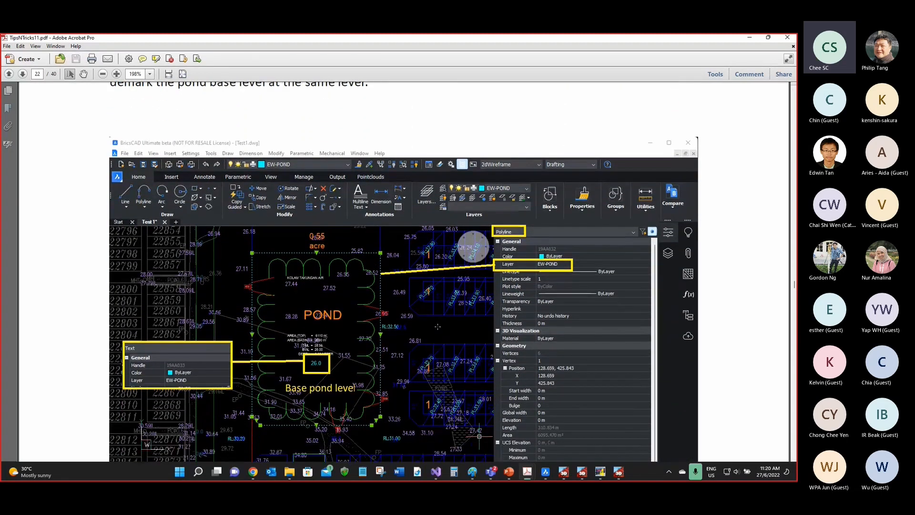
Step: Review the page 21 slope line example with its vertex Z values, and continue past the existing levels to First Run on page 24
scroll(419, 262, "up", 15)
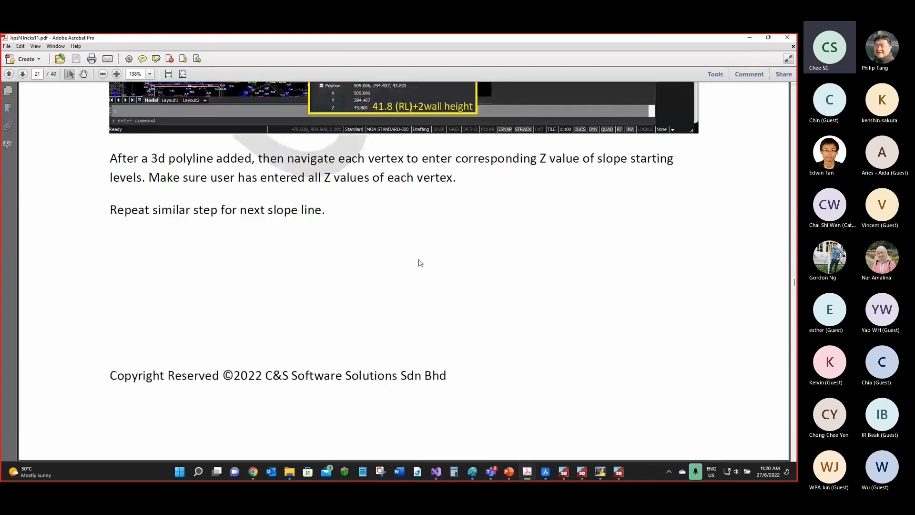
scroll(323, 303, "down", 2)
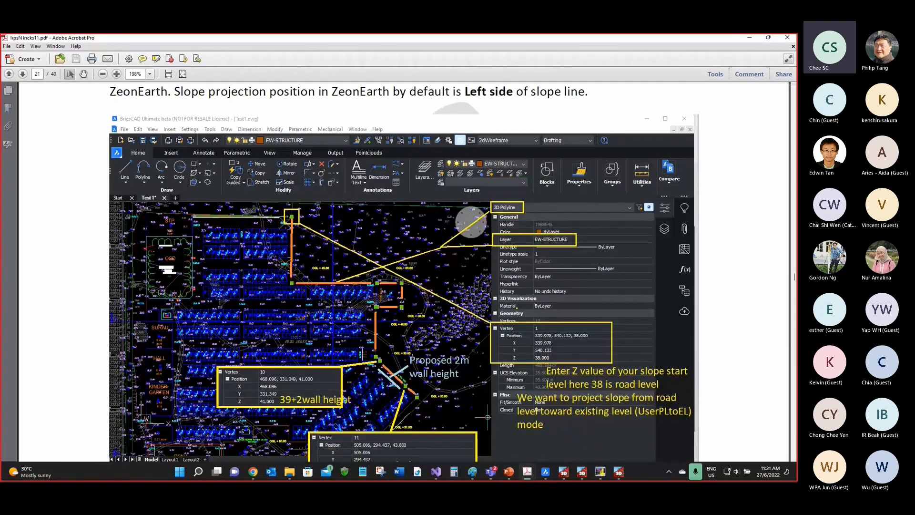
scroll(323, 303, "down", 10)
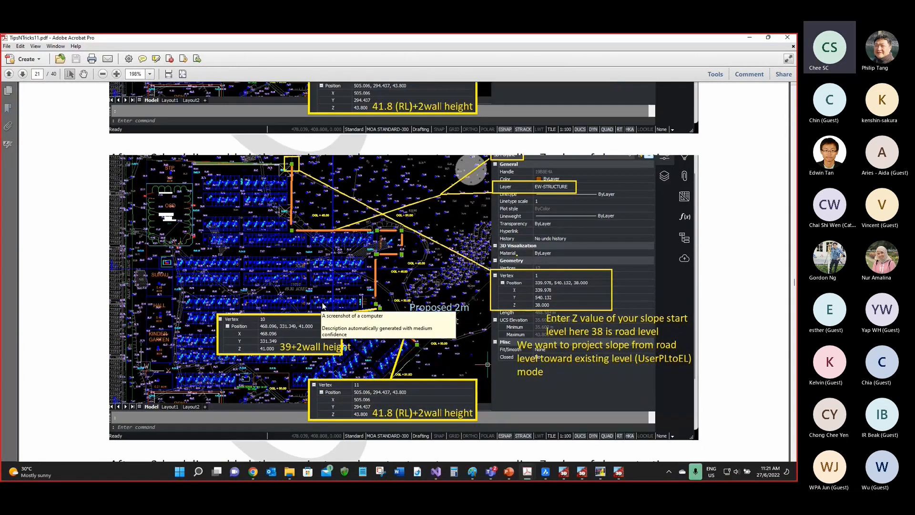
scroll(323, 302, "down", 12)
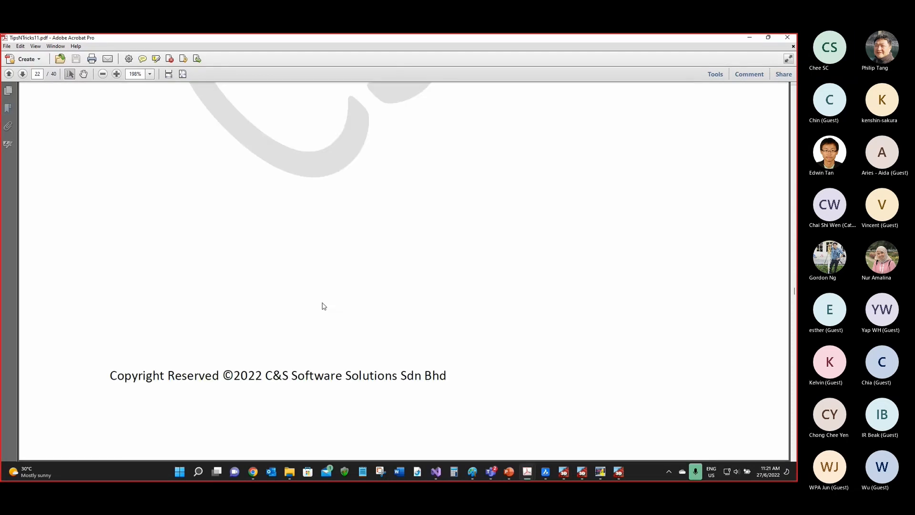
scroll(323, 303, "down", 15)
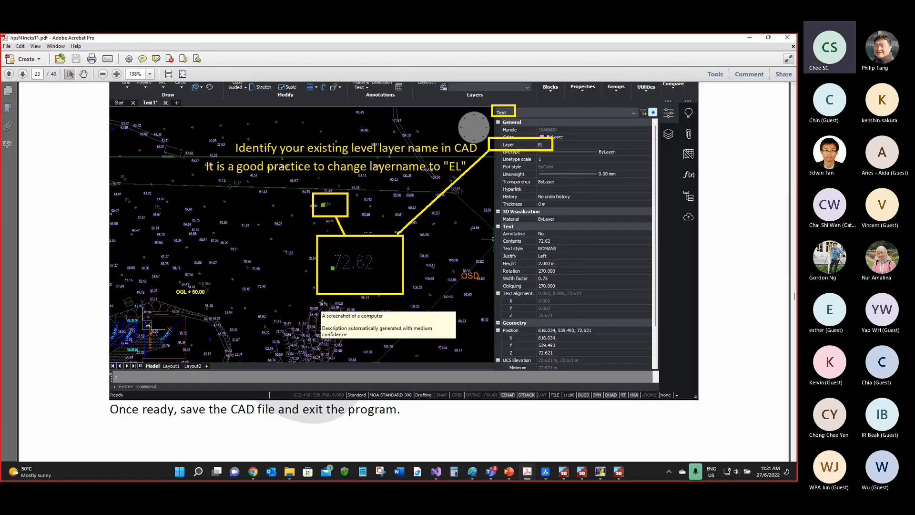
scroll(323, 306, "down", 15)
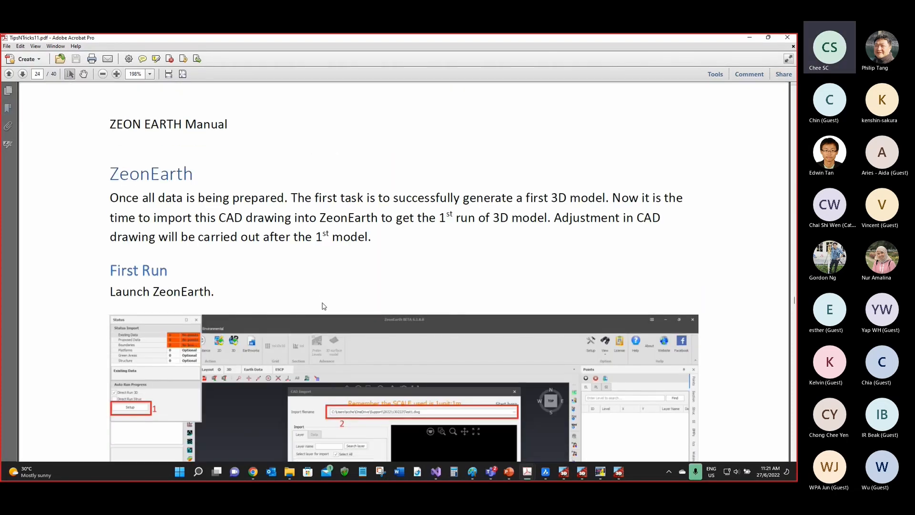
Step: Fit the manual to whole pages, move to page 26 and read the import setup and Waiting Time section at 150%
left_click(182, 74)
scroll(349, 251, "down", 1)
scroll(350, 250, "down", 1)
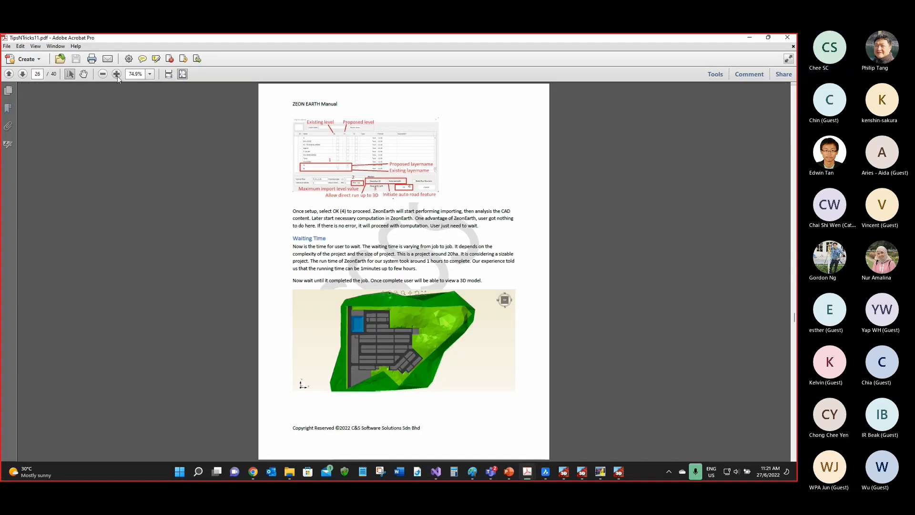
scroll(434, 312, "up", 3, "ctrl")
scroll(434, 313, "down", 3)
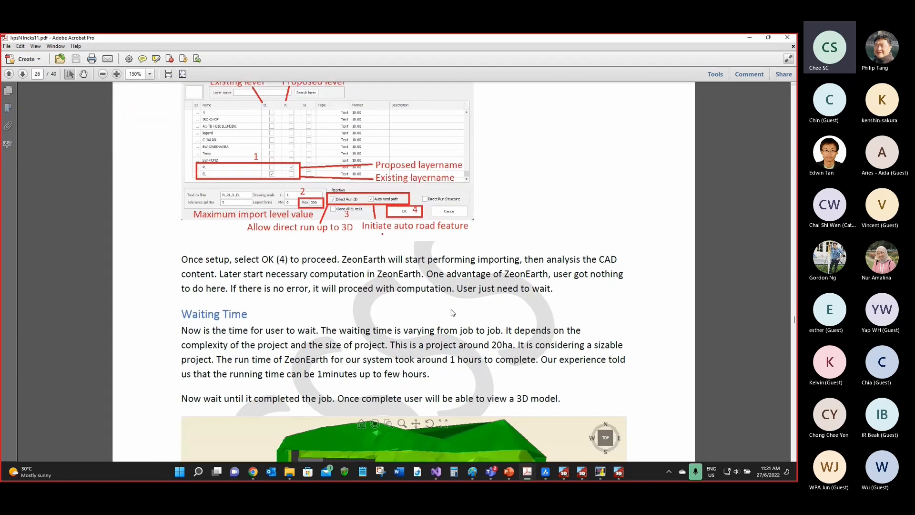
scroll(462, 277, "down", 4)
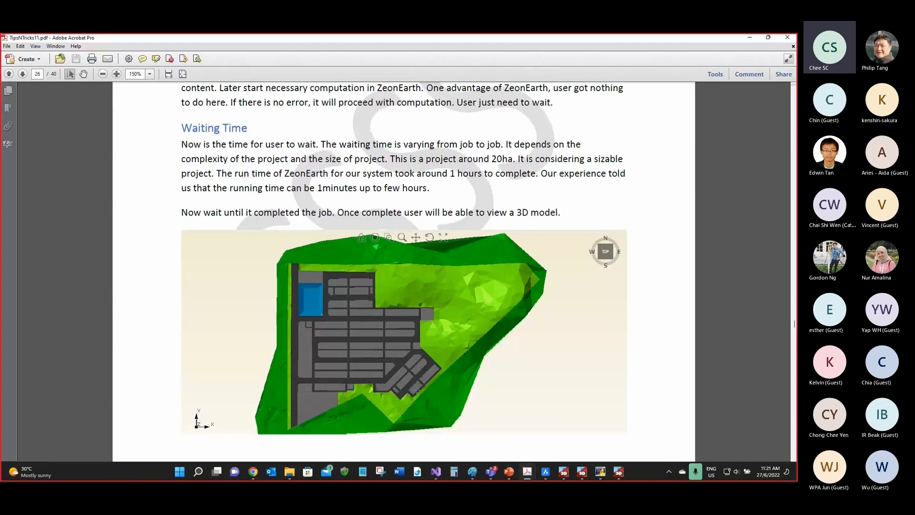
Step: Compare the first-run 3D model images on pages 27 and 28, with and without the existing terrain overlay
scroll(396, 329, "down", 12)
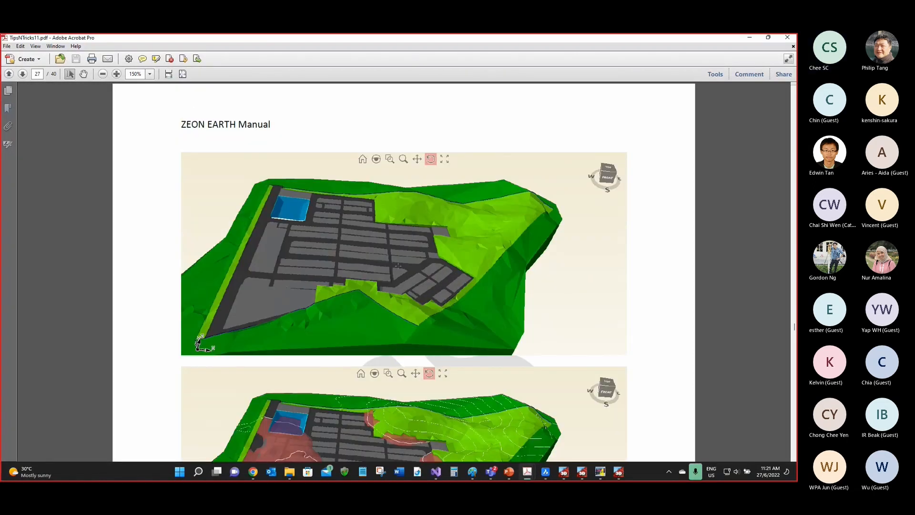
scroll(396, 277, "down", 10)
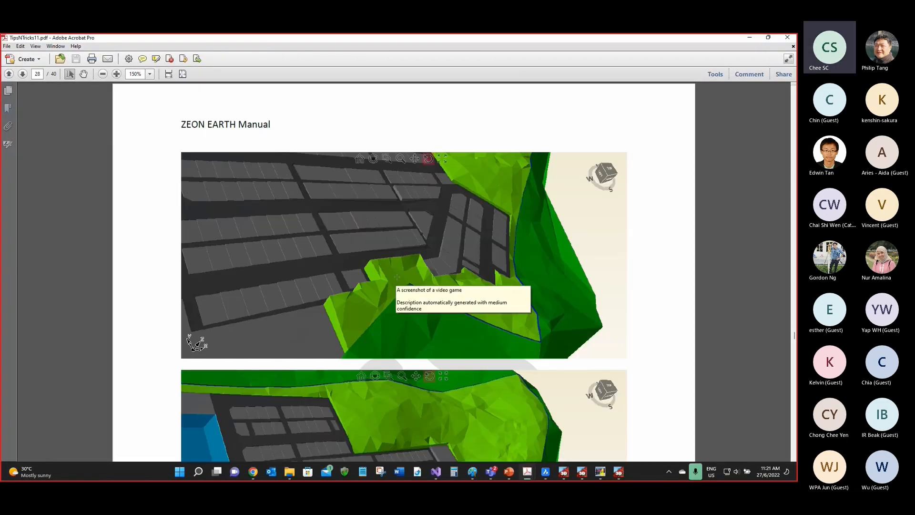
scroll(344, 287, "up", 8)
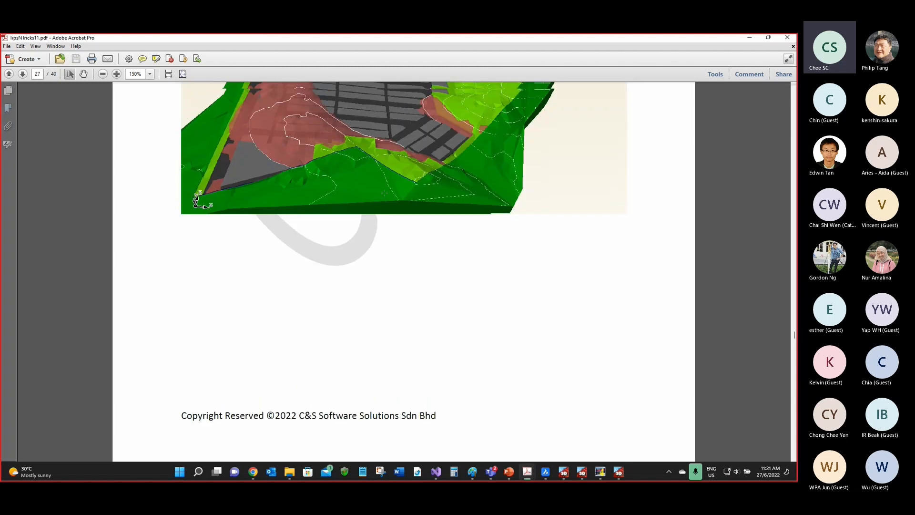
scroll(378, 216, "up", 5)
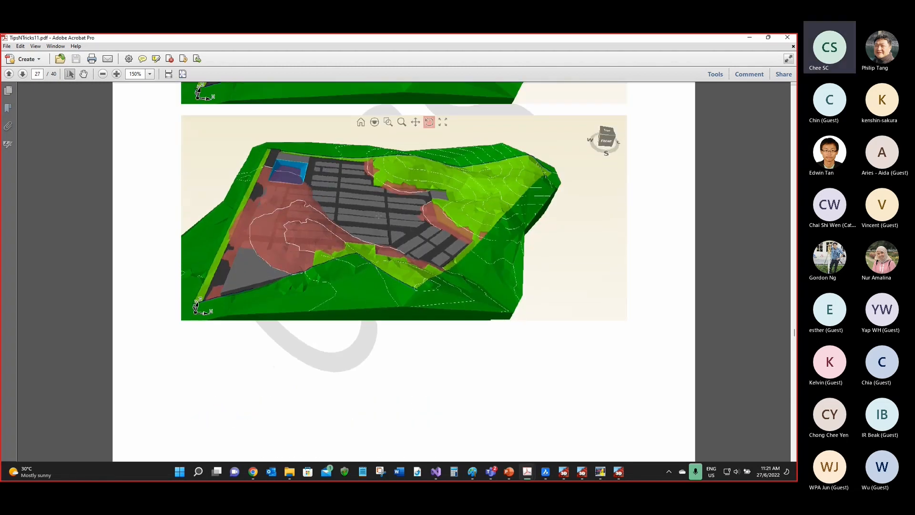
scroll(378, 215, "up", 10)
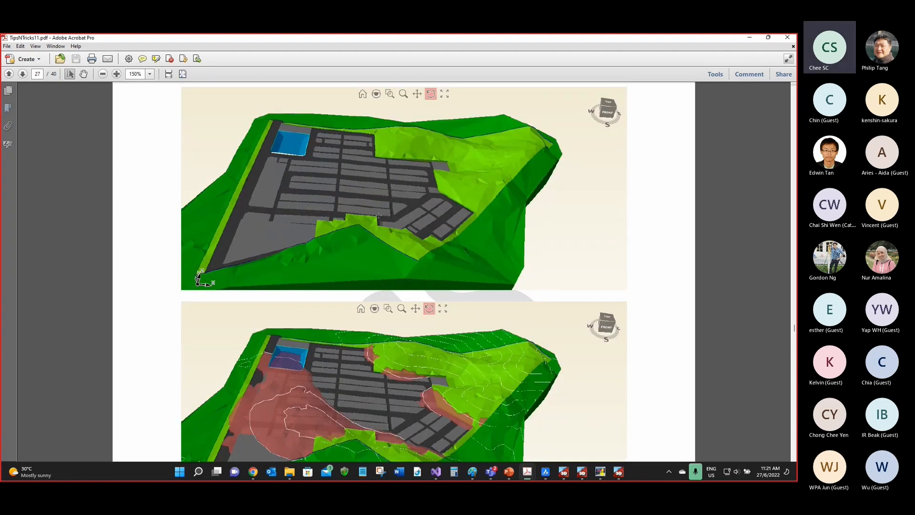
scroll(344, 246, "down", 20)
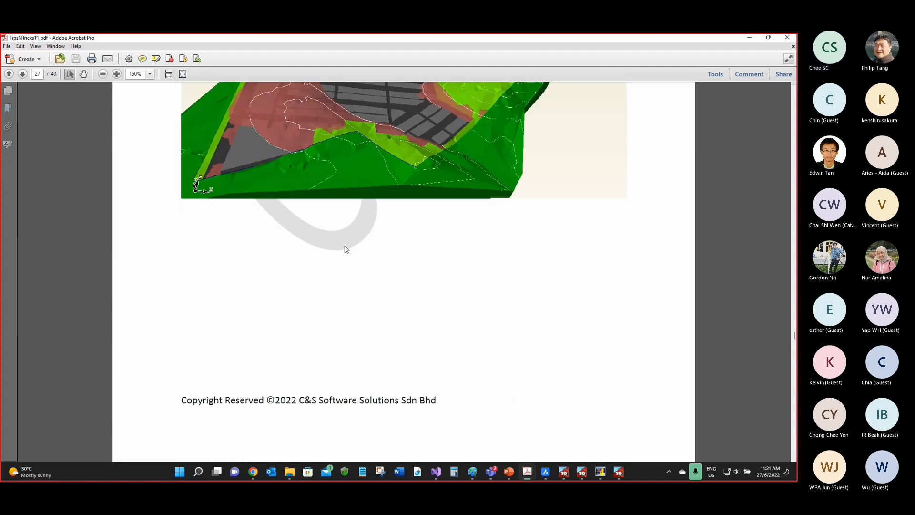
scroll(346, 249, "down", 10)
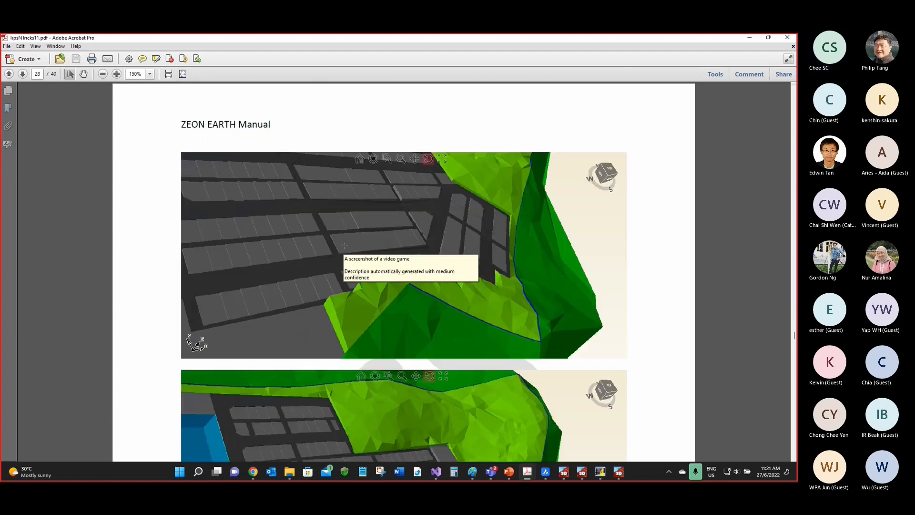
left_click(332, 302)
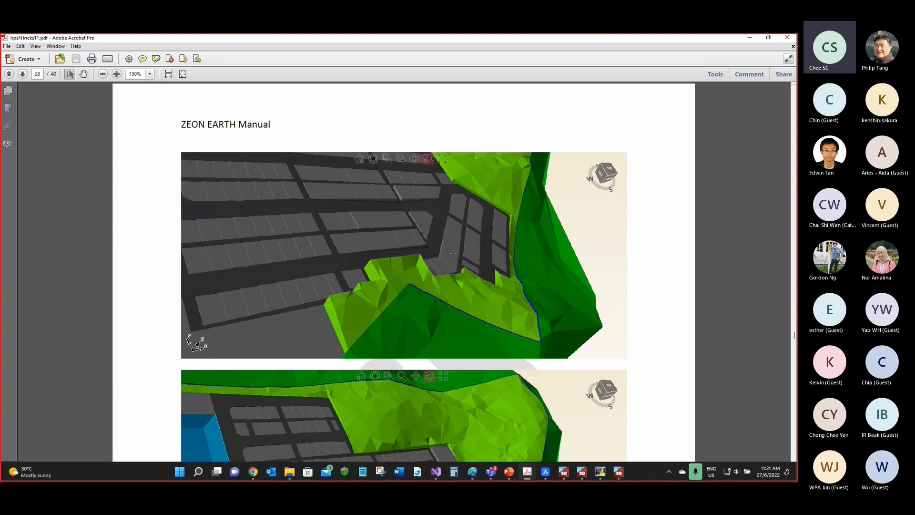
Step: Look through the Second Run slope generation section on page 29 and enlarge the page 30 ZeonEarth screenshot to 600%
scroll(452, 253, "down", 10)
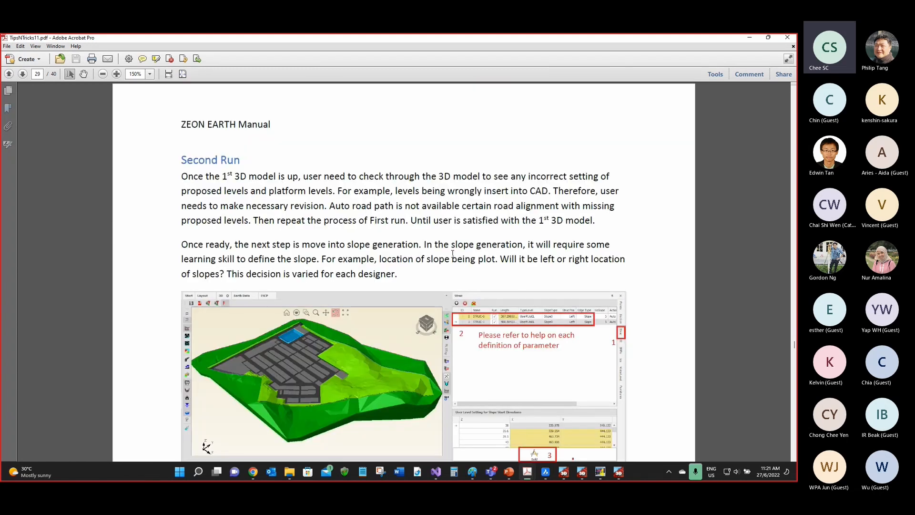
scroll(418, 332, "down", 10)
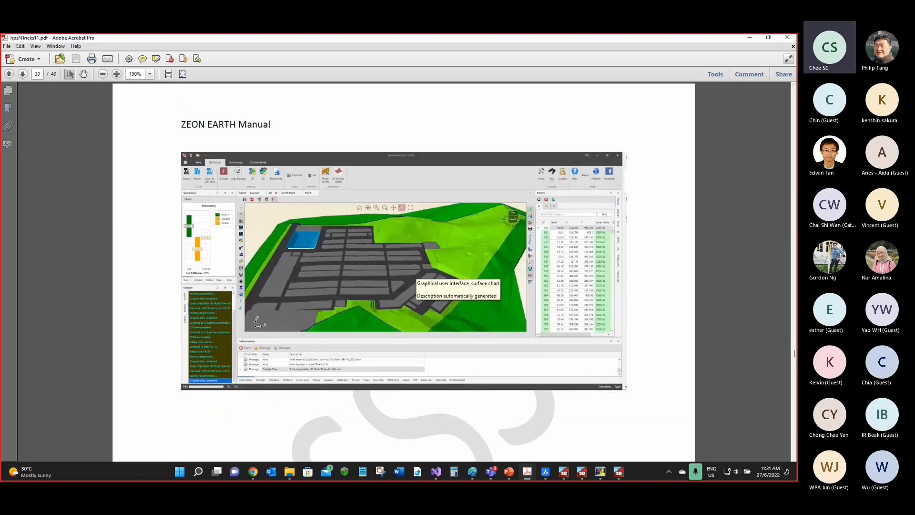
left_click(116, 74)
left_click(120, 75)
scroll(372, 318, "down", 2)
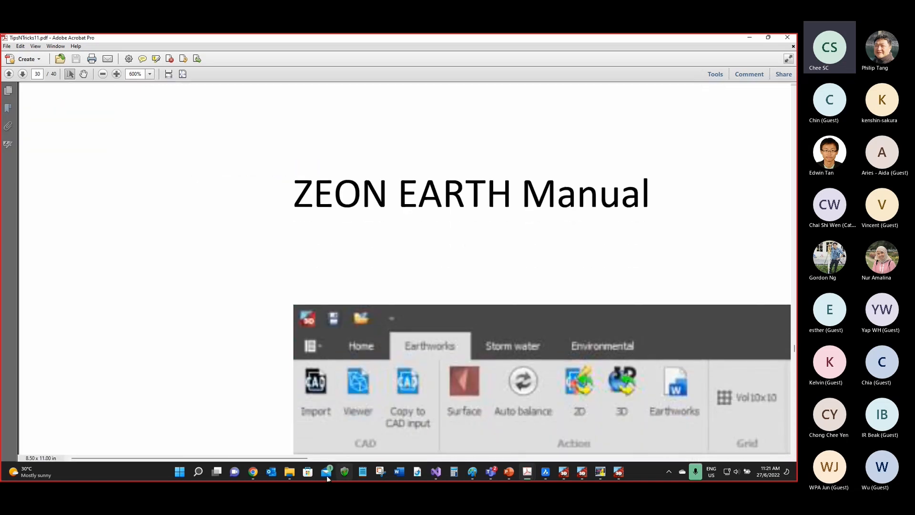
Step: Examine the Earthworks commands, information messages and generated slopes beside the platforms in the enlarged page 30 screenshot
left_click_drag(284, 456, 417, 456)
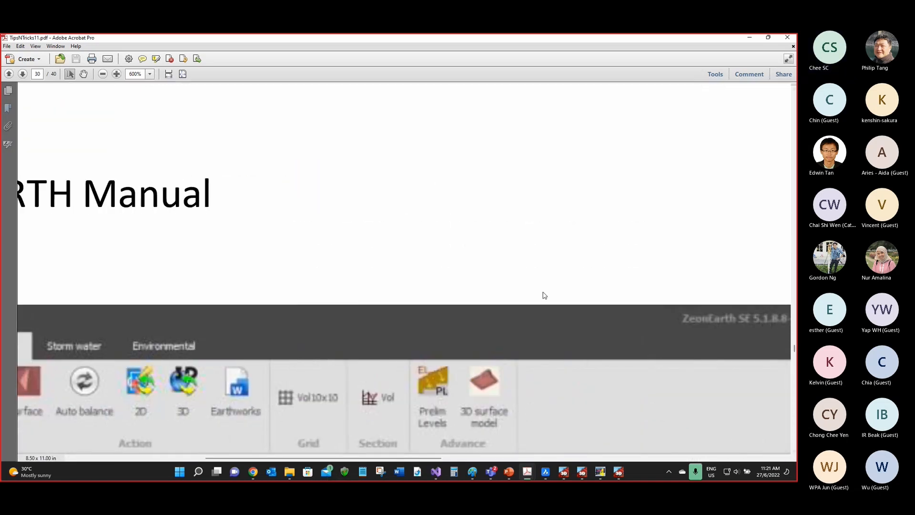
scroll(544, 296, "down", 5)
scroll(518, 312, "down", 5)
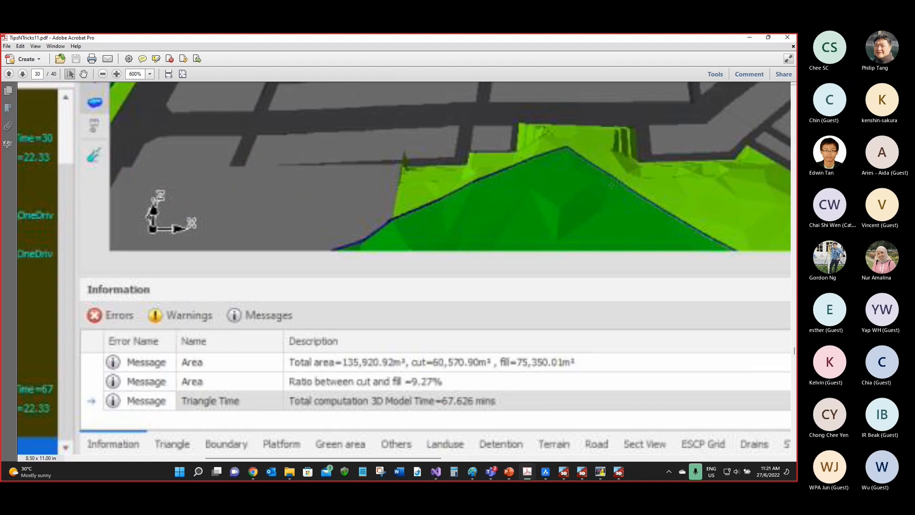
key("ctrl")
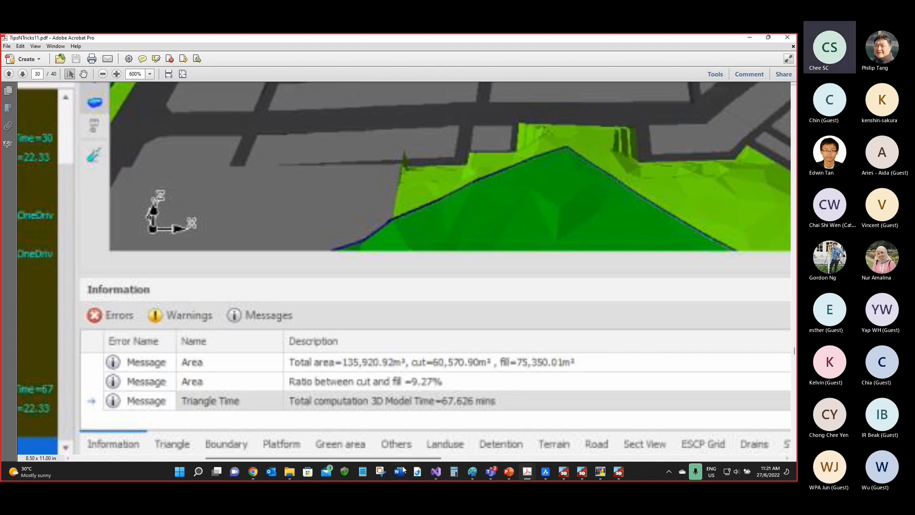
left_click_drag(418, 457, 543, 456)
scroll(612, 225, "up", 1)
scroll(612, 225, "up", 4)
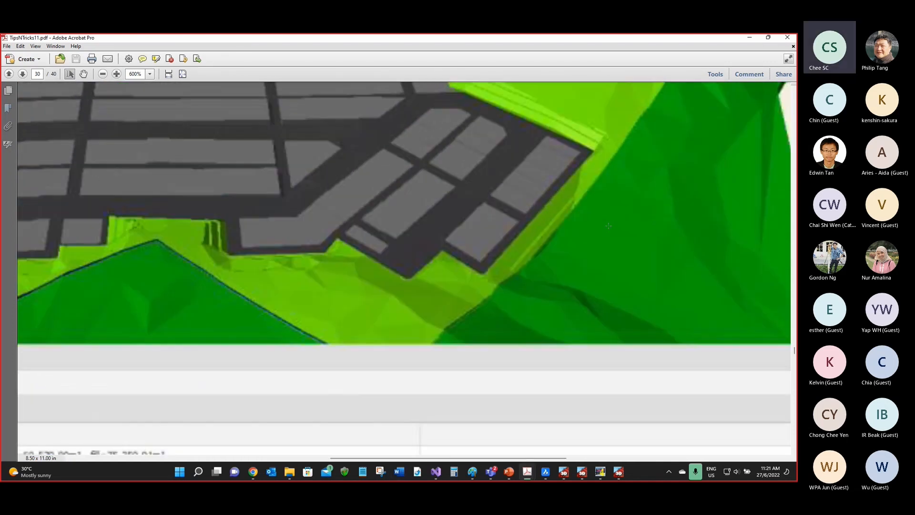
key("ctrl")
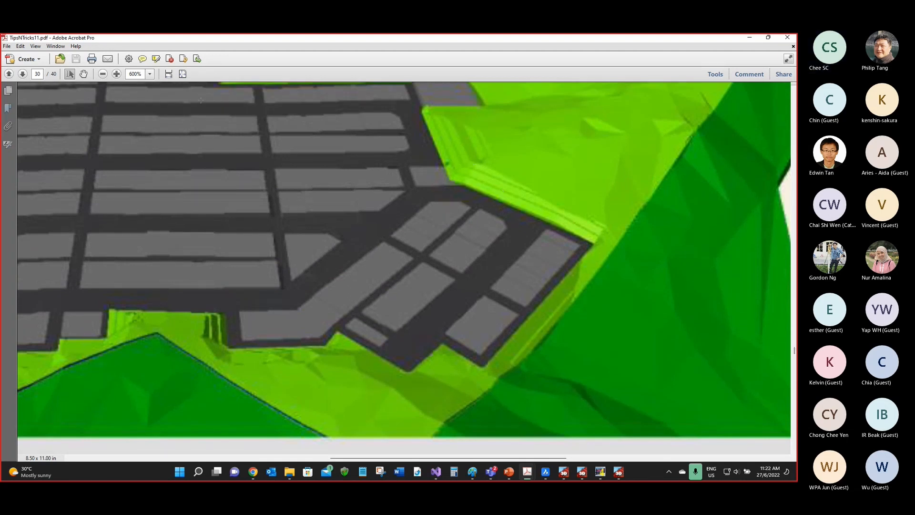
Step: Compare the before and after slope images on pages 31 and 32, and enlarge the page 33 slope wall example to 150%
left_click(184, 74)
scroll(376, 241, "down", 3)
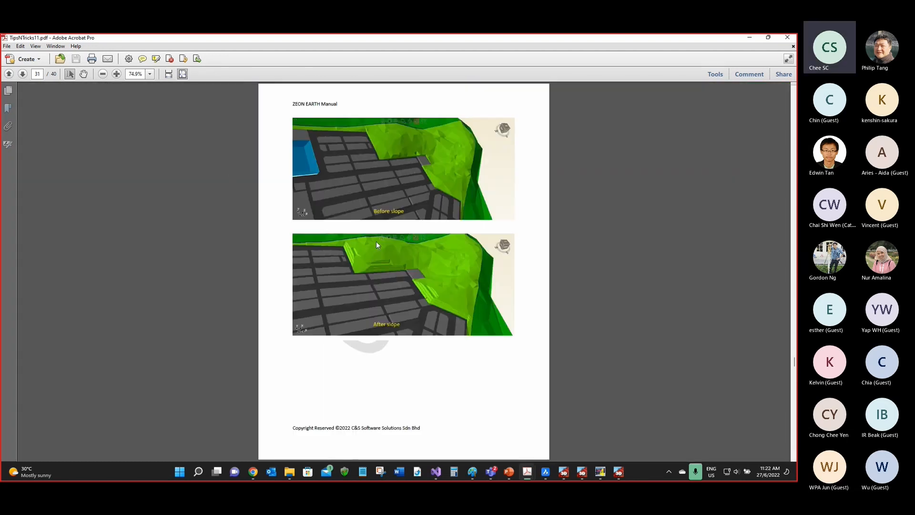
scroll(420, 295, "down", 3)
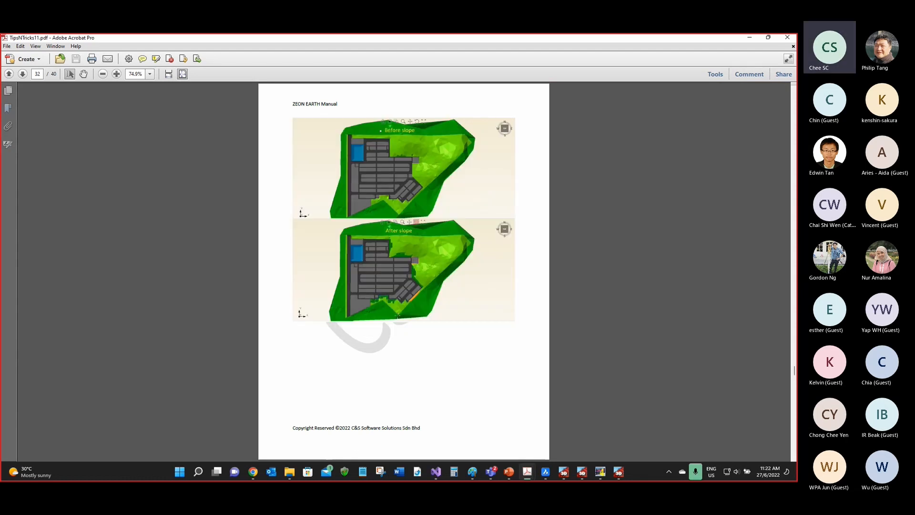
scroll(404, 271, "down", 3)
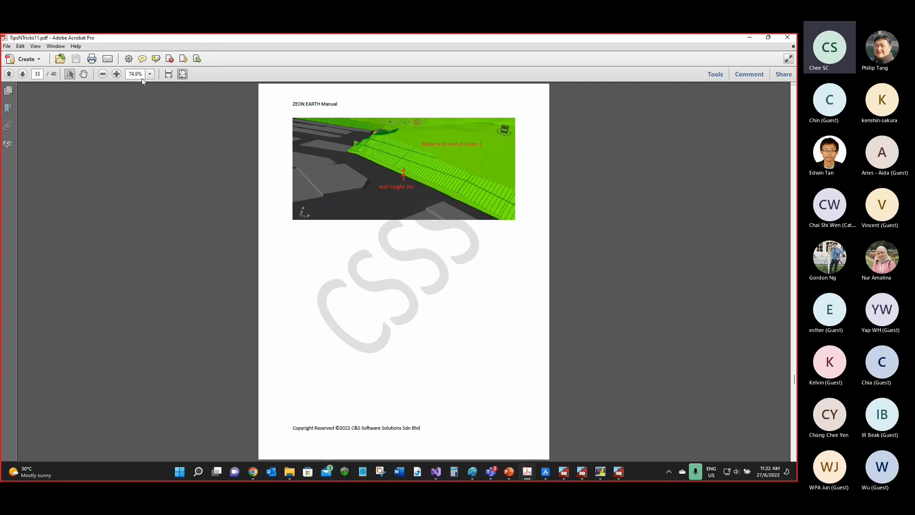
left_click(117, 74)
left_click(117, 74)
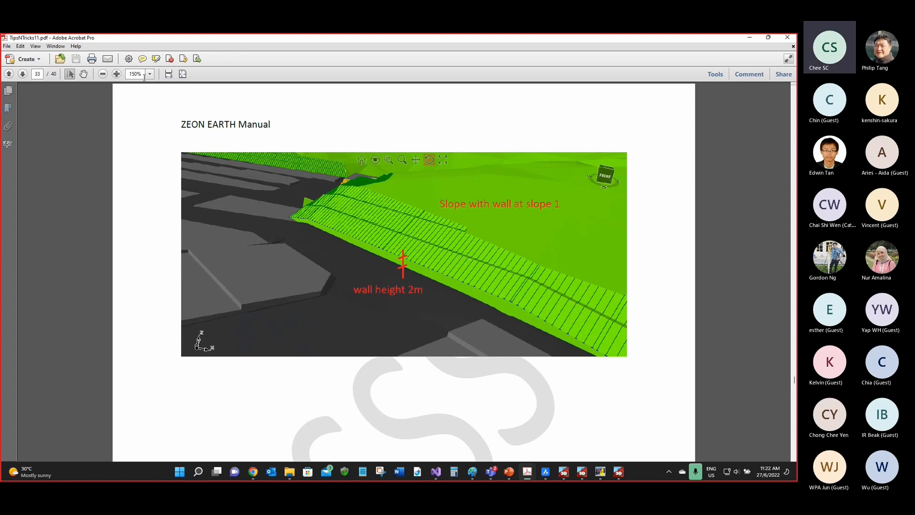
Step: Fit whole pages again and look through the ZeonEarth results from page 34 to the manual's last page
left_click(183, 76)
scroll(372, 228, "down", 2)
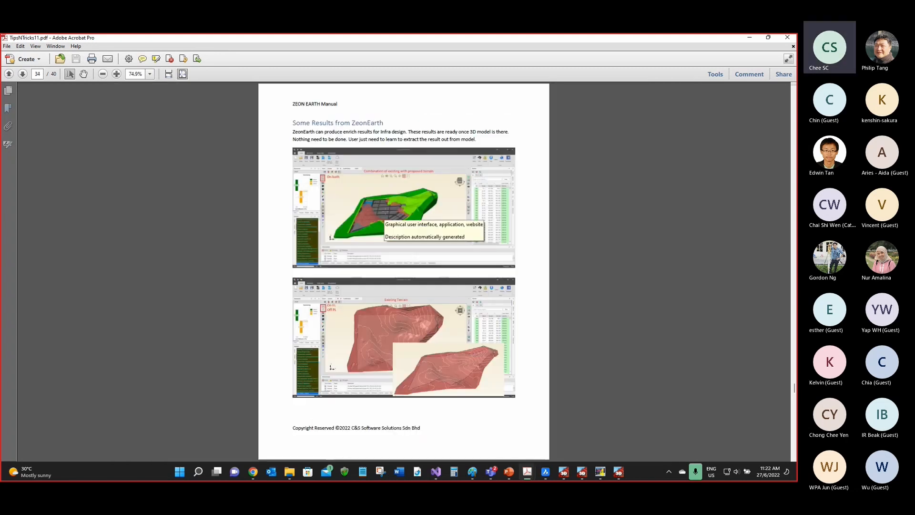
scroll(404, 272, "down", 2)
scroll(384, 210, "down", 2)
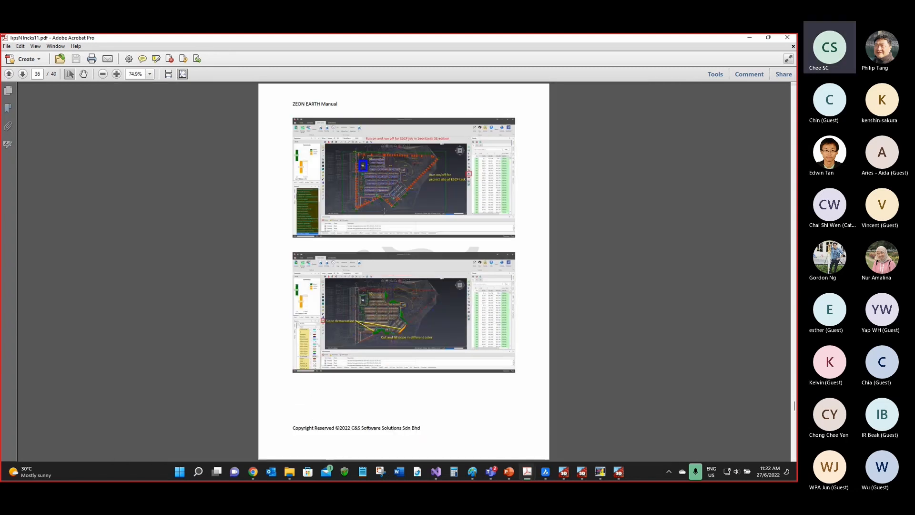
scroll(385, 210, "down", 4)
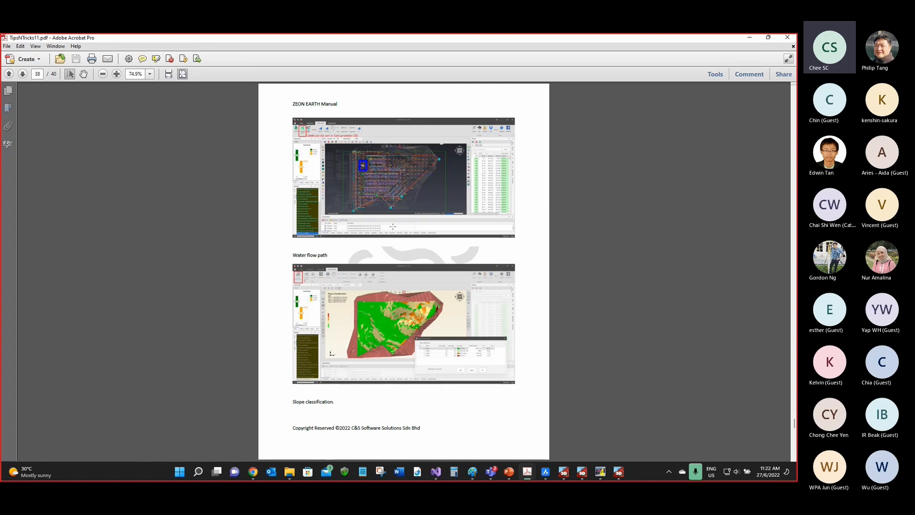
scroll(396, 230, "down", 2)
scroll(398, 234, "down", 2)
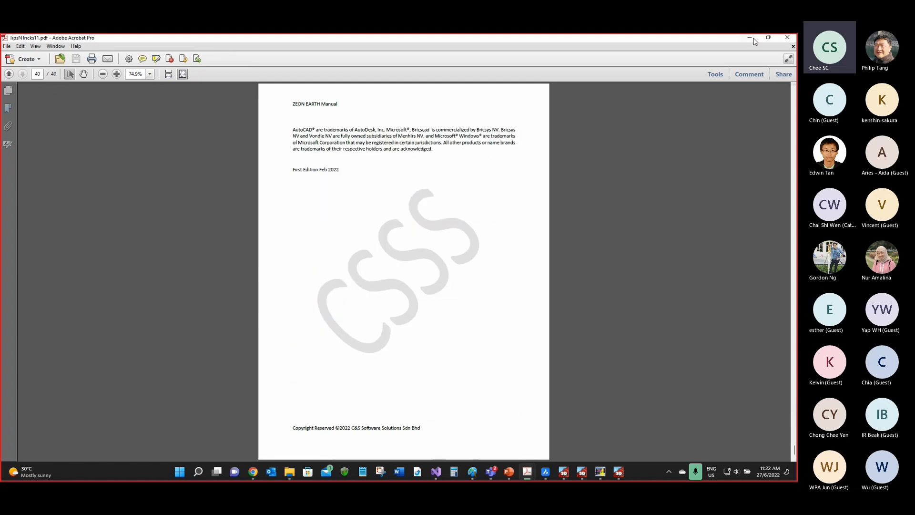
Step: Look back at the manual's cover and Getting Started page, and return to the Time and Interpretation notes on page 39
scroll(539, 243, "up", 3)
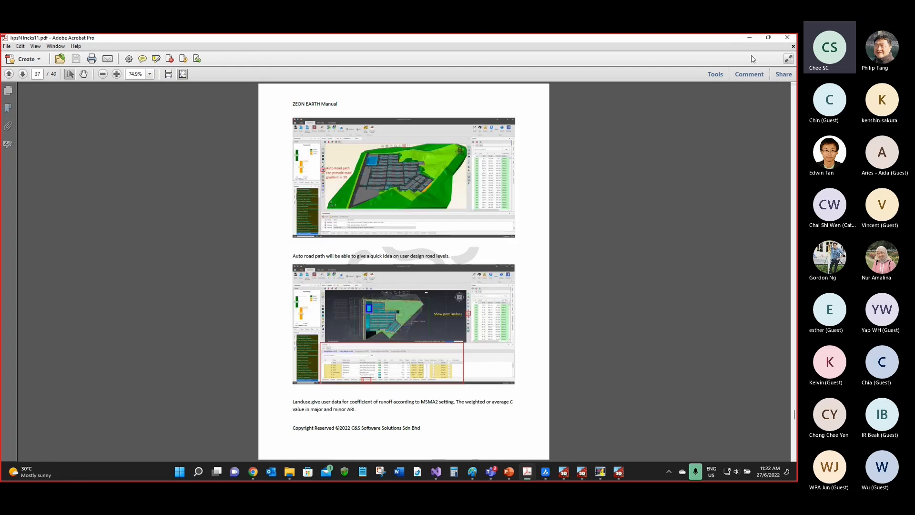
key("Home")
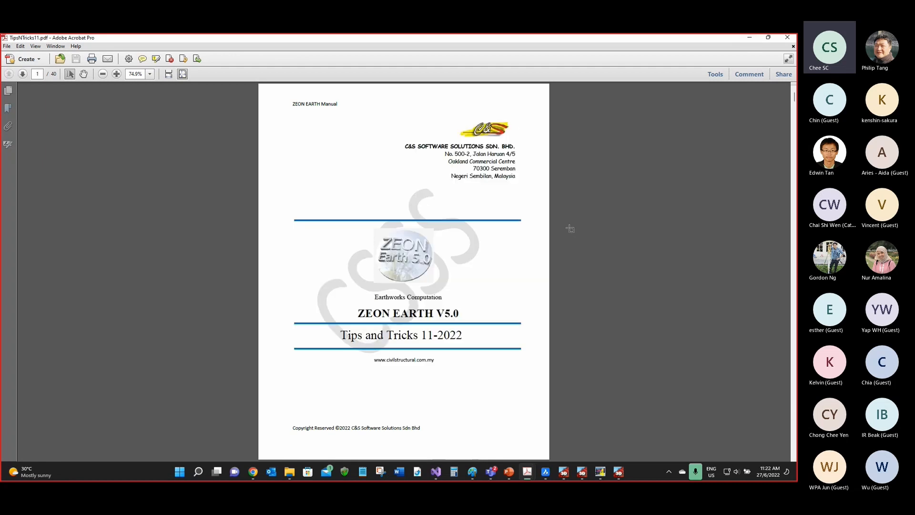
scroll(527, 244, "down", 3)
scroll(528, 244, "up", 2)
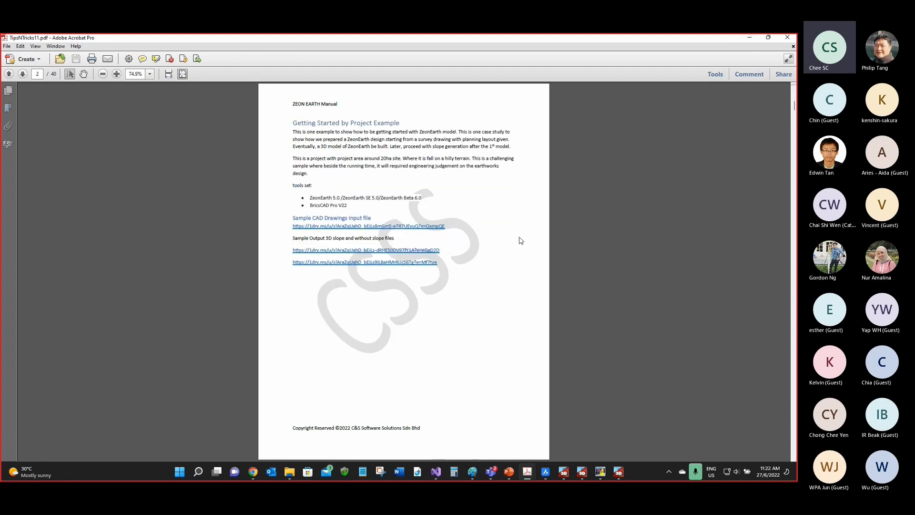
key("End")
scroll(510, 245, "up", 3)
scroll(429, 266, "down", 2)
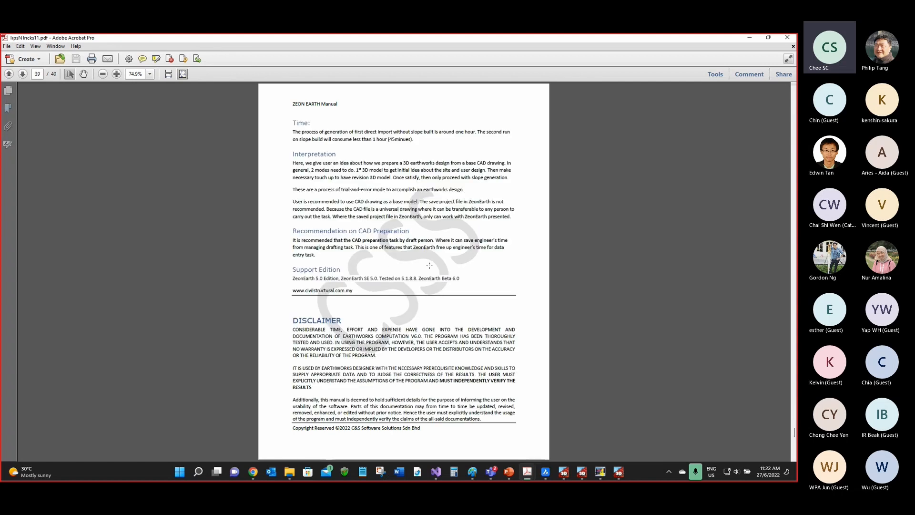
Step: Enlarge page 39 to 150% and select the first-run and second-run durations in the Time section
left_click(117, 74)
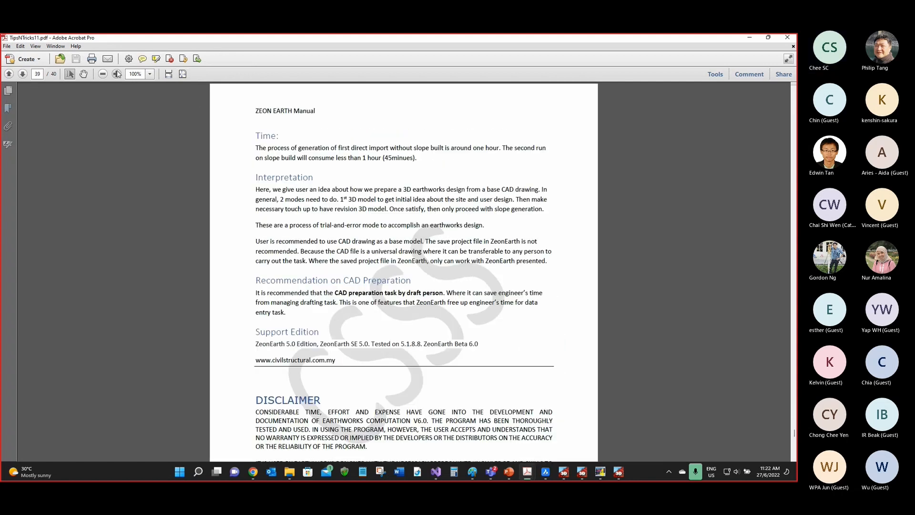
left_click(116, 73)
left_click(117, 74)
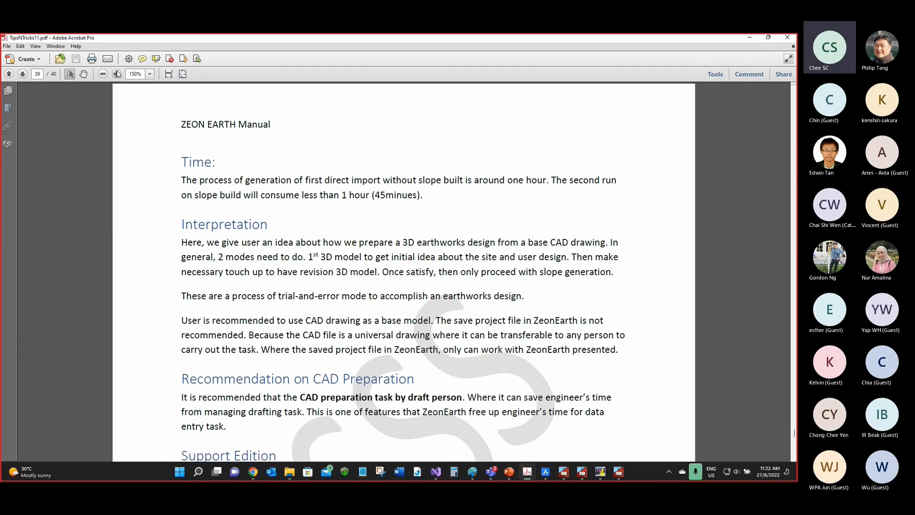
left_click_drag(508, 181, 546, 181)
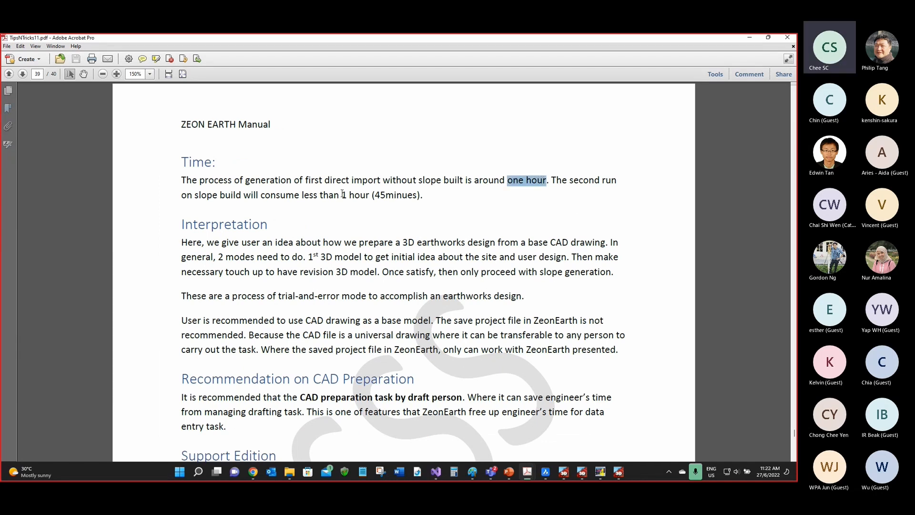
left_click_drag(342, 194, 375, 195)
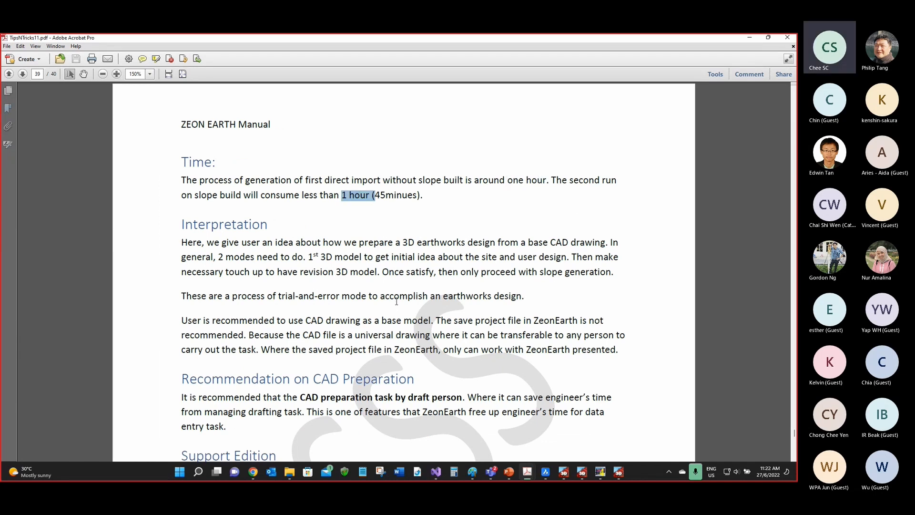
Step: Select the first-run and second-run durations in the Time section once more, and reduce page 39 to 100%
left_click_drag(508, 181, 546, 181)
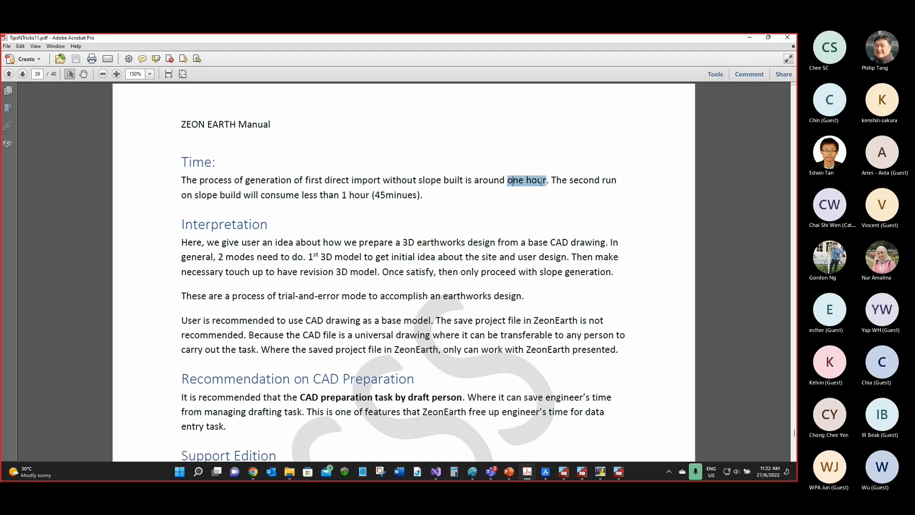
left_click_drag(346, 195, 369, 195)
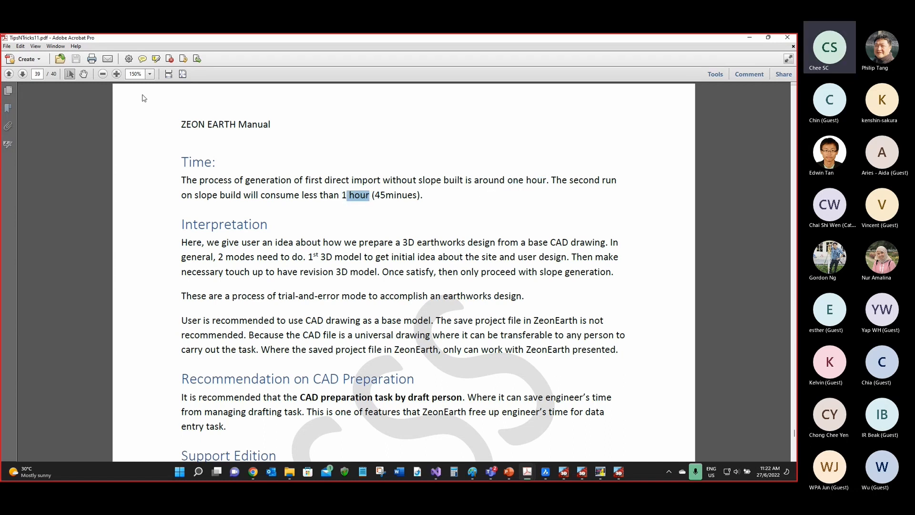
left_click(103, 74)
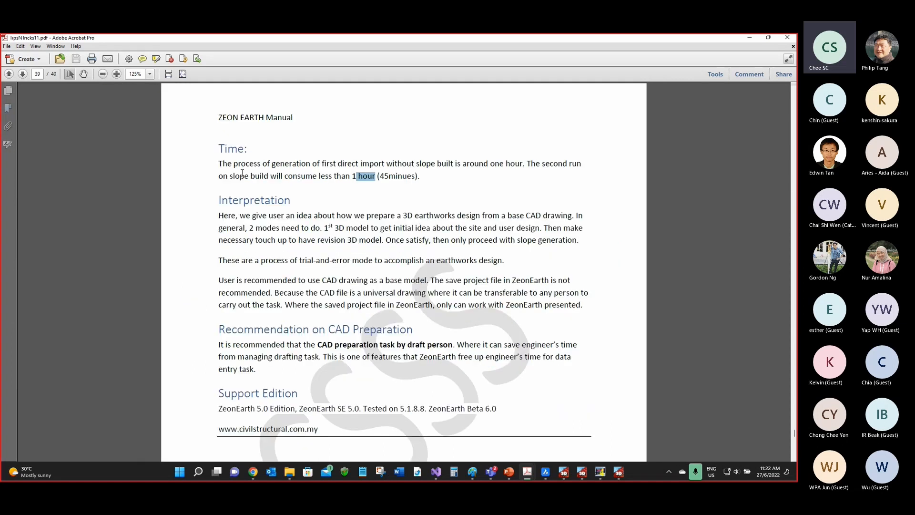
left_click(102, 74)
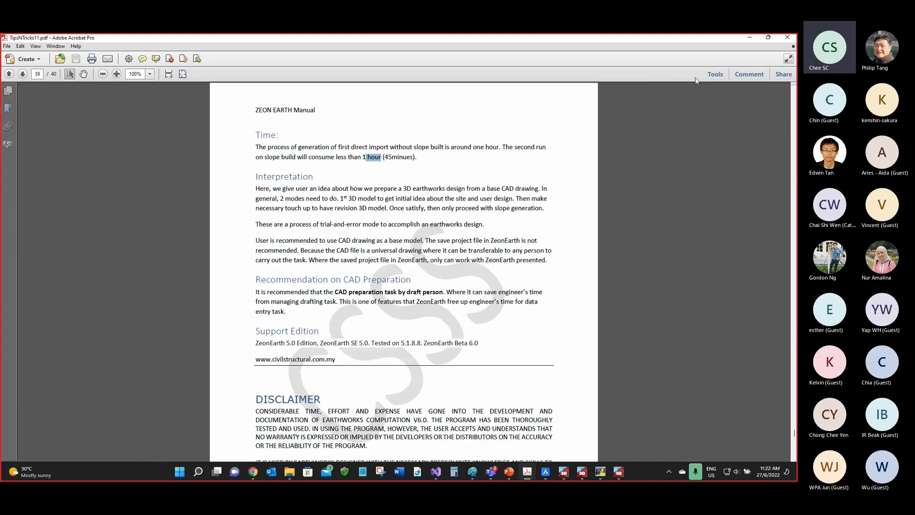
Step: Minimize the manual, switch to Paint, and replace the old slope sketch with a blank 1223 × 672 px canvas without saving
left_click(750, 38)
left_click_drag(443, 79, 422, 99)
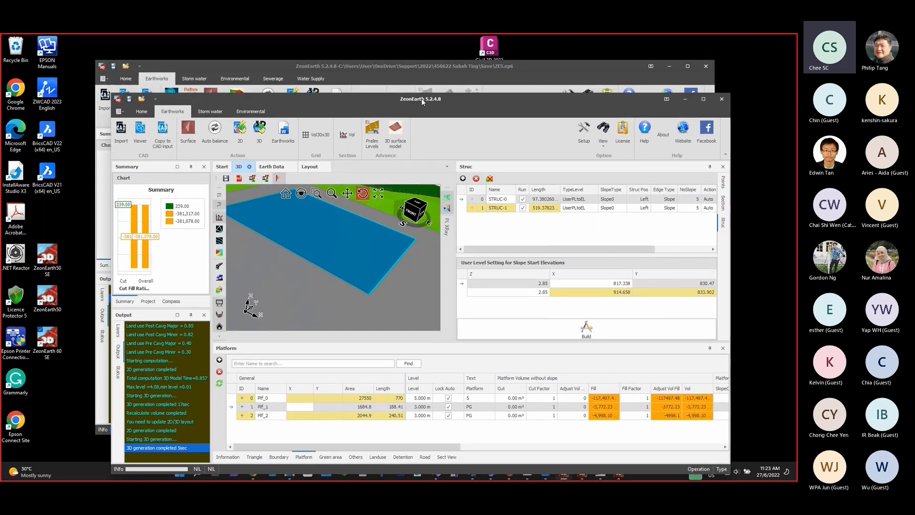
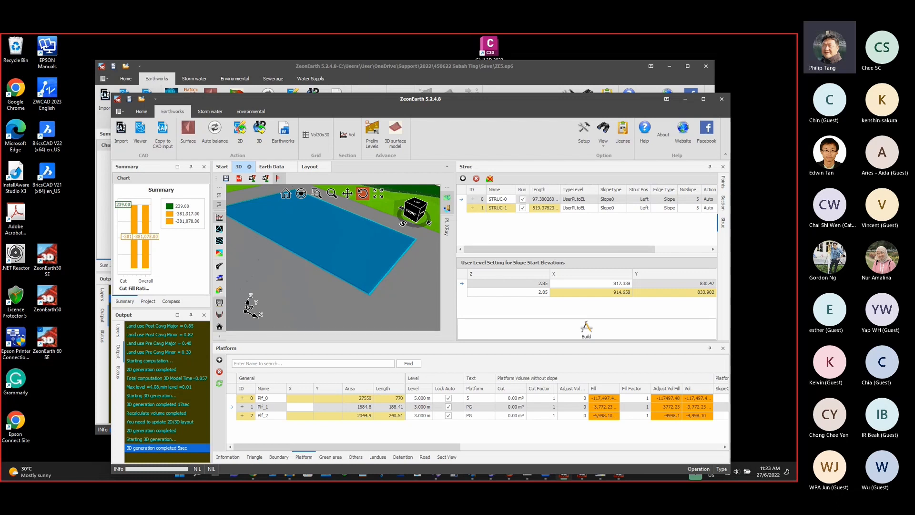
key("alt+Tab")
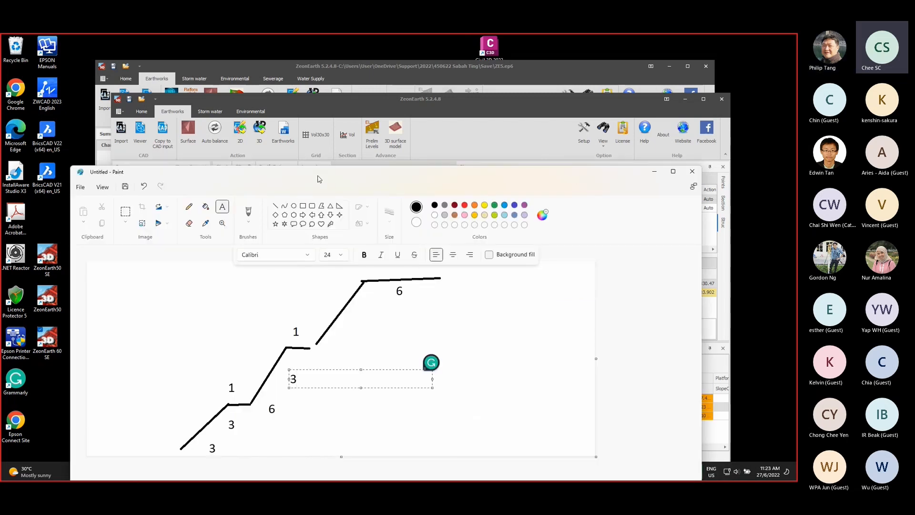
left_click_drag(318, 177, 288, 54)
left_click(9, 54)
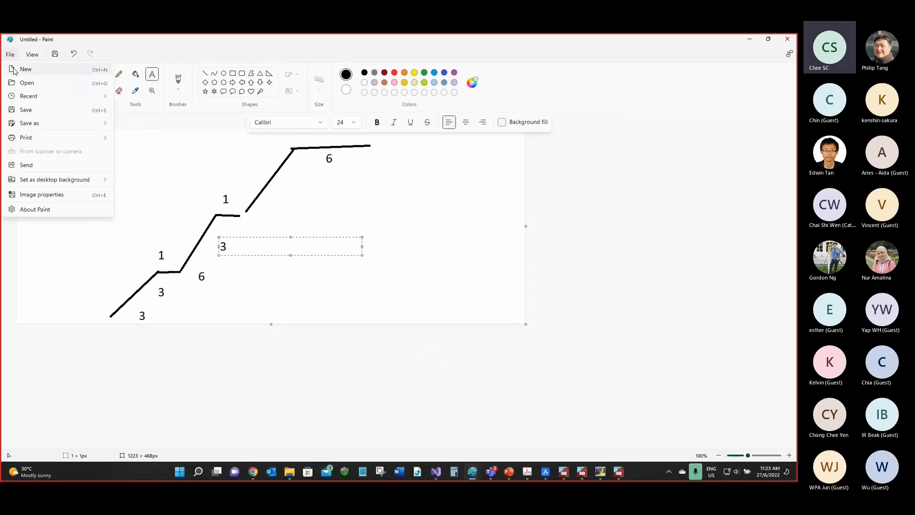
left_click(14, 69)
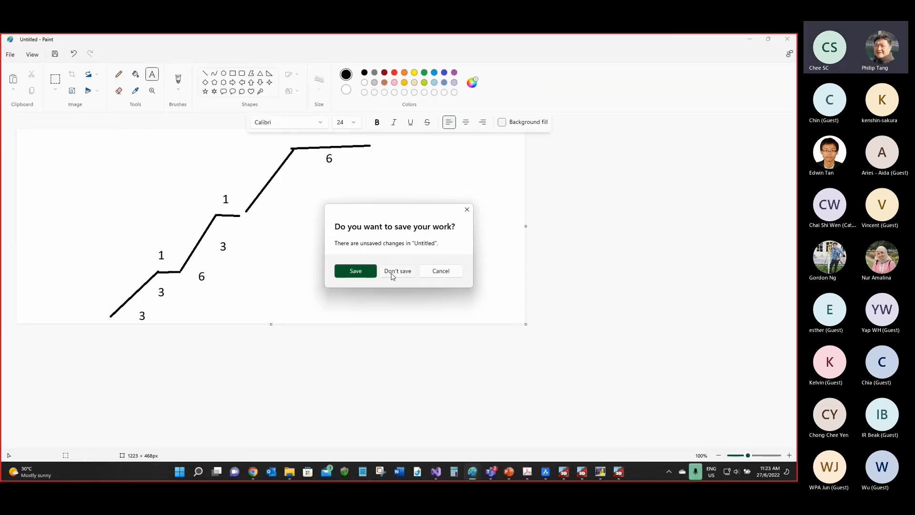
left_click(390, 273)
left_click_drag(273, 324, 291, 408)
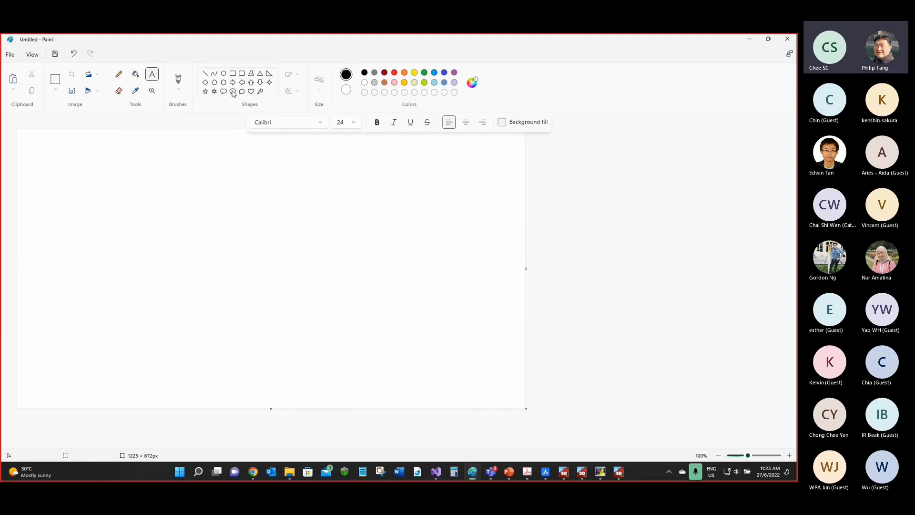
Step: Pencil a ground profile with a raised mound and, on the canvas widened to 1712 px, a rounded closed site outline beside it
left_click(119, 73)
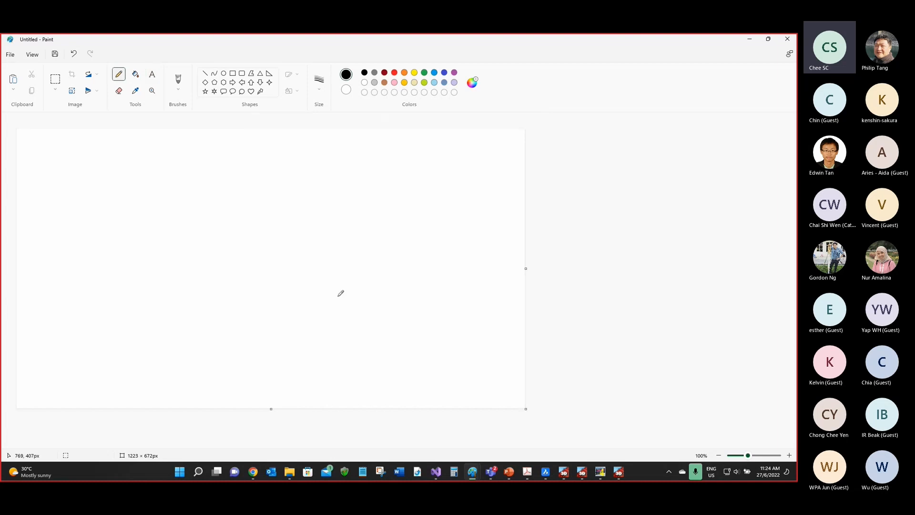
mouse_move(406, 284)
left_mouse_down()
mouse_move(290, 286)
mouse_move(238, 238)
mouse_move(201, 244)
mouse_move(171, 284)
mouse_move(57, 288)
left_mouse_up()
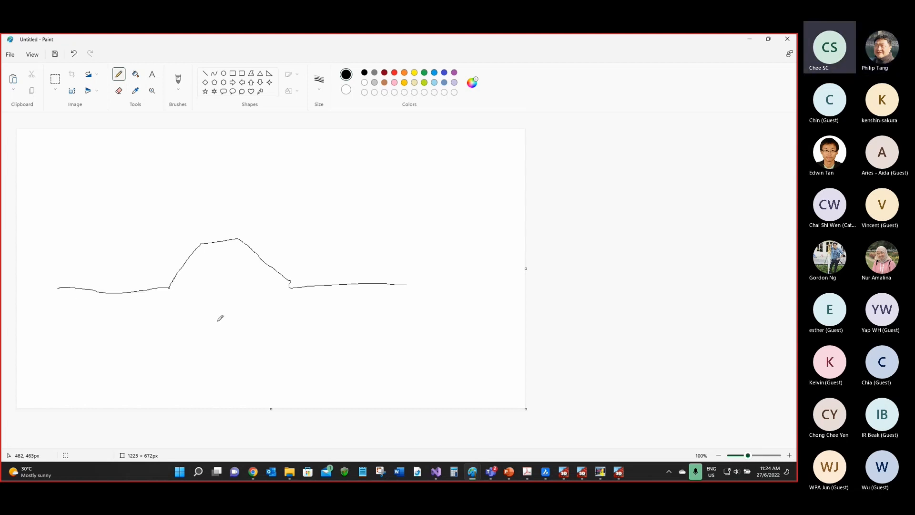
left_click_drag(526, 272, 729, 274)
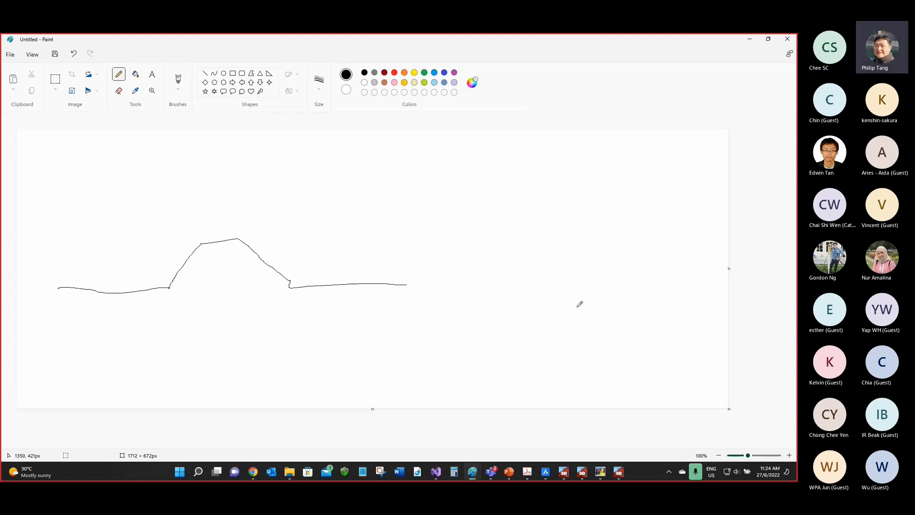
mouse_move(557, 340)
left_mouse_down()
mouse_move(633, 306)
mouse_move(622, 160)
mouse_move(453, 288)
mouse_move(564, 348)
left_mouse_up()
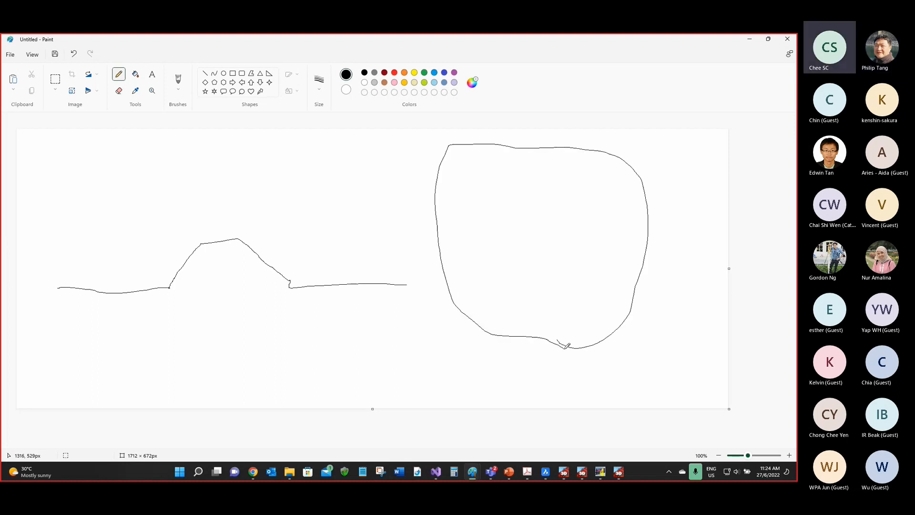
Step: Draw a straight diagonal line spanning about 210 × 335 px inside the closed site outline
left_click(206, 75)
left_click_drag(474, 179, 561, 317)
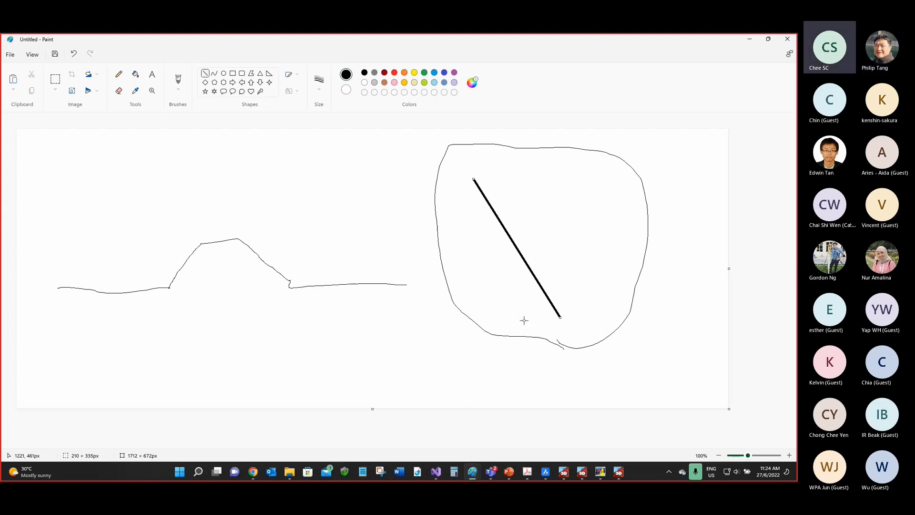
left_click(500, 285)
Step: Label the diagonal line with the level 100 at four points, from its lower end up to its upper end
left_click(152, 74)
left_click(560, 310)
type("100")
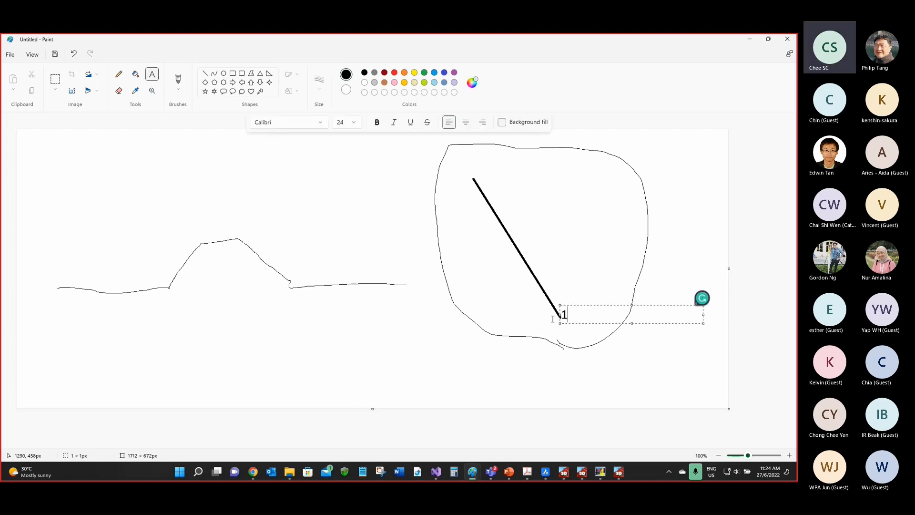
left_click(539, 272)
type("100")
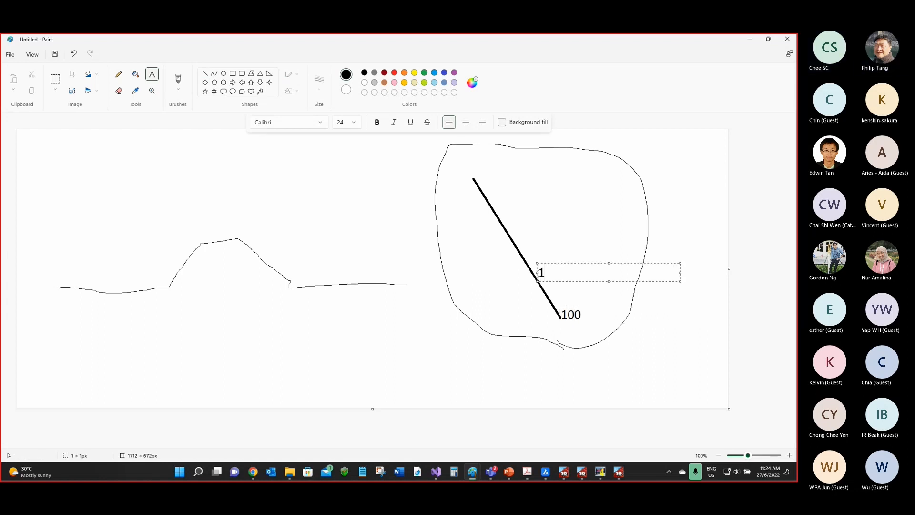
left_click(505, 220)
type("100")
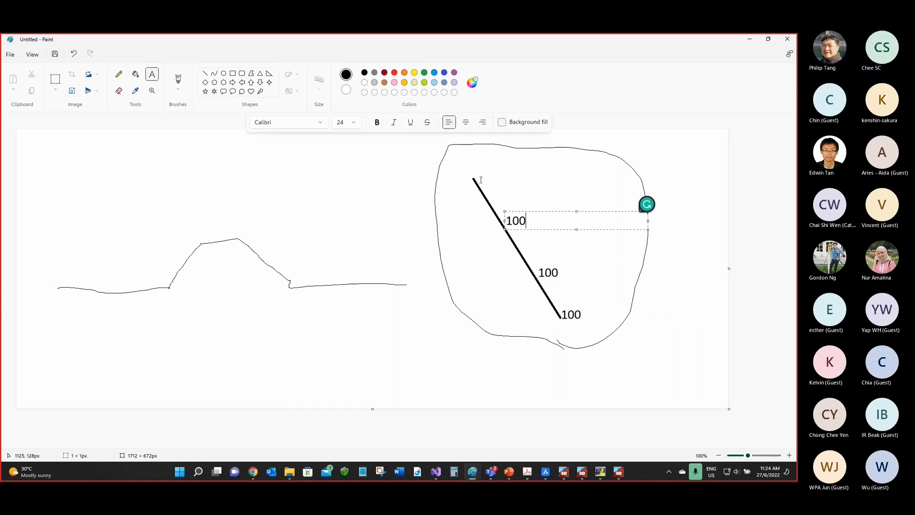
left_click(474, 174)
type("100")
left_click(476, 185)
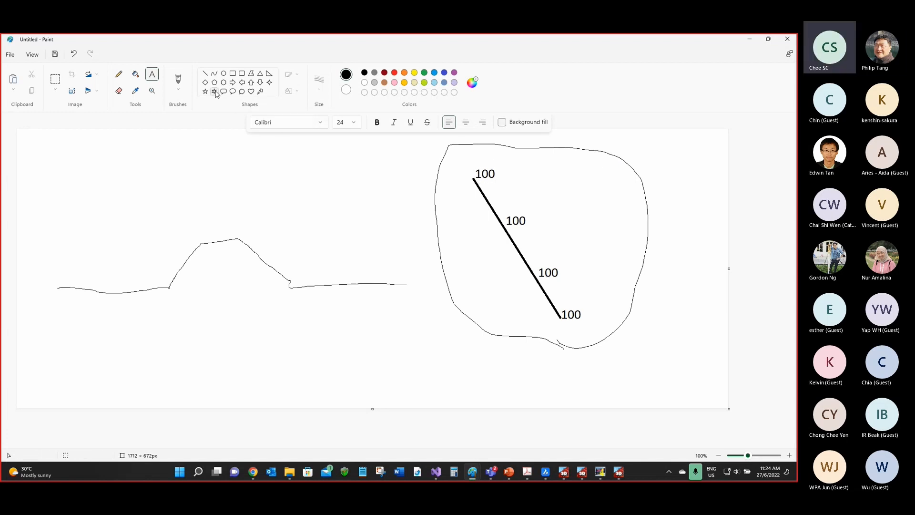
Step: Draw a parallel diagonal line about 216 × 334 px to the right of the first, and label it with the level 95 at four points
left_click(206, 75)
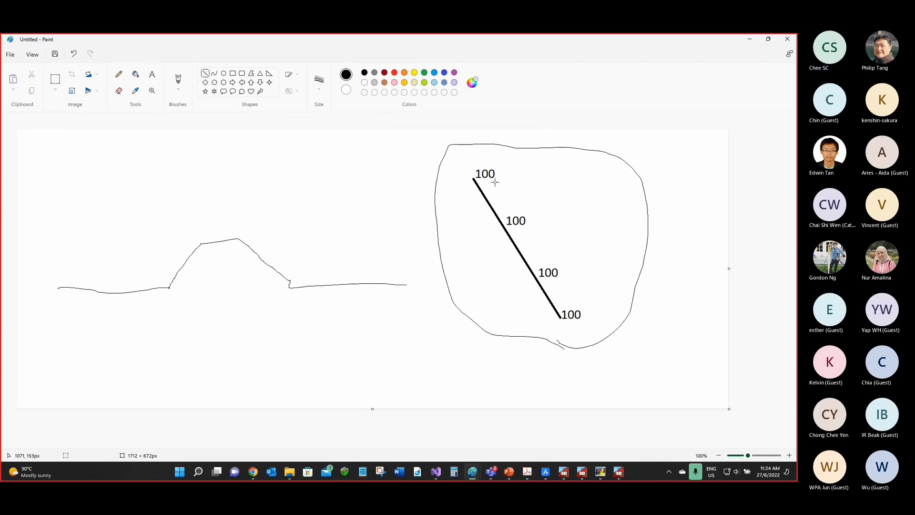
left_click_drag(497, 177, 587, 315)
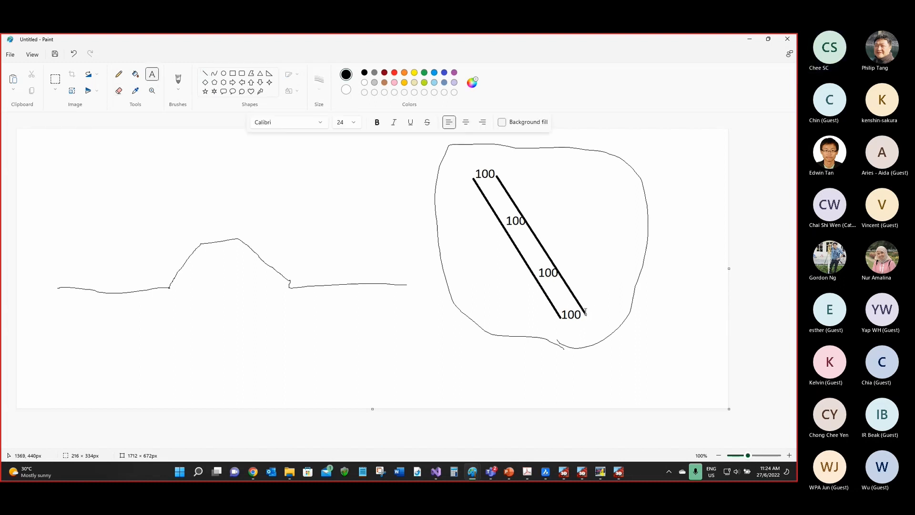
left_click(585, 303)
type("95")
left_click(558, 264)
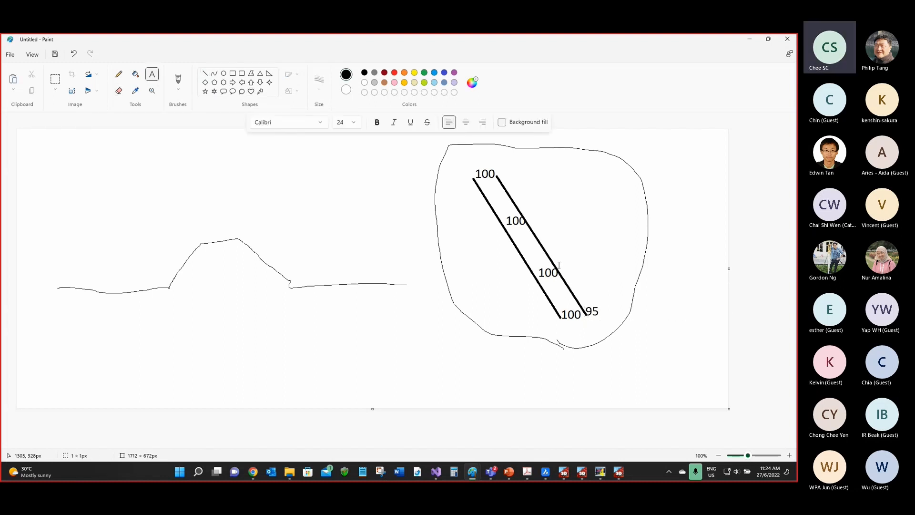
left_click(558, 256)
type("95")
left_click(533, 217)
left_click(529, 209)
type("95")
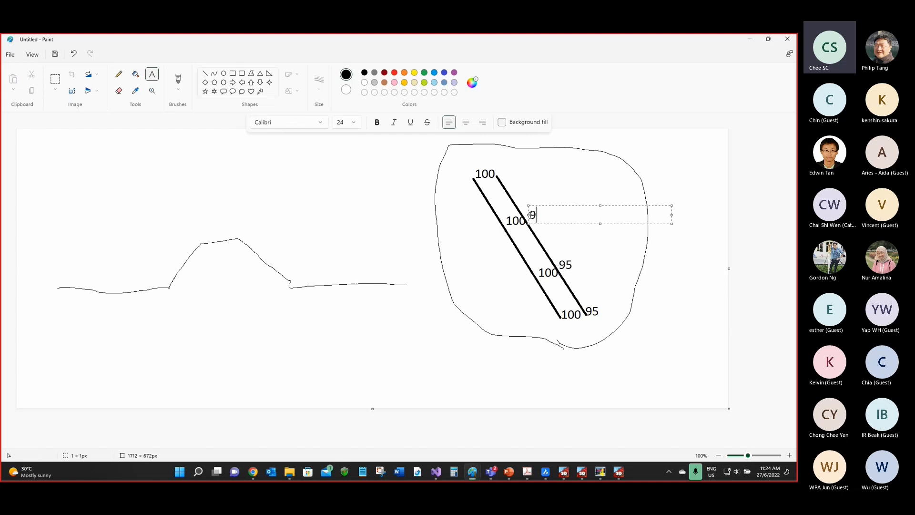
left_click(498, 172)
left_click(498, 163)
type("95")
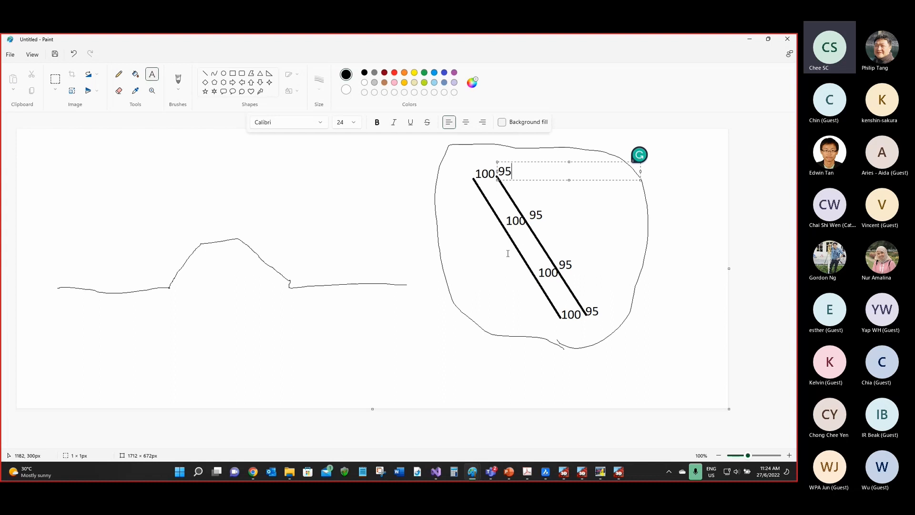
left_click(499, 232)
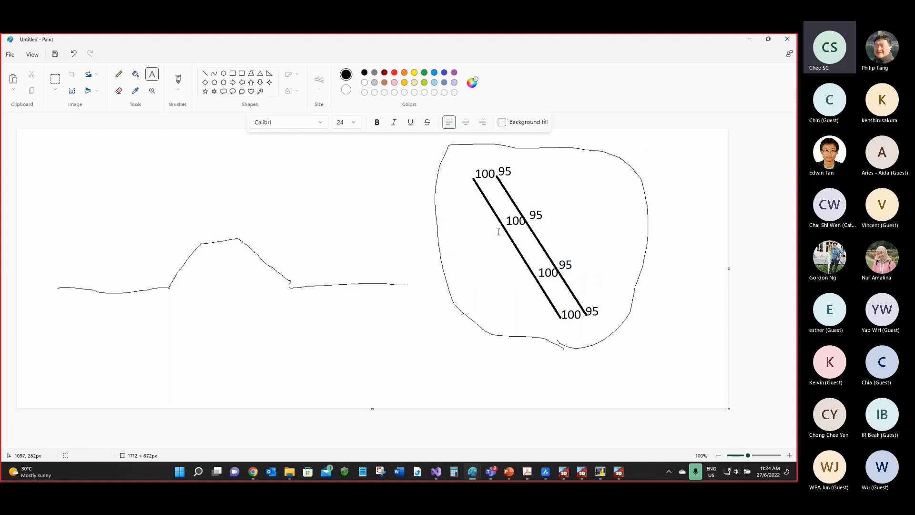
Step: Add intermediate levels near the upper part of the two lines: 80 outside the second line, 95 on it and 100 on the first
left_click(520, 182)
type("80")
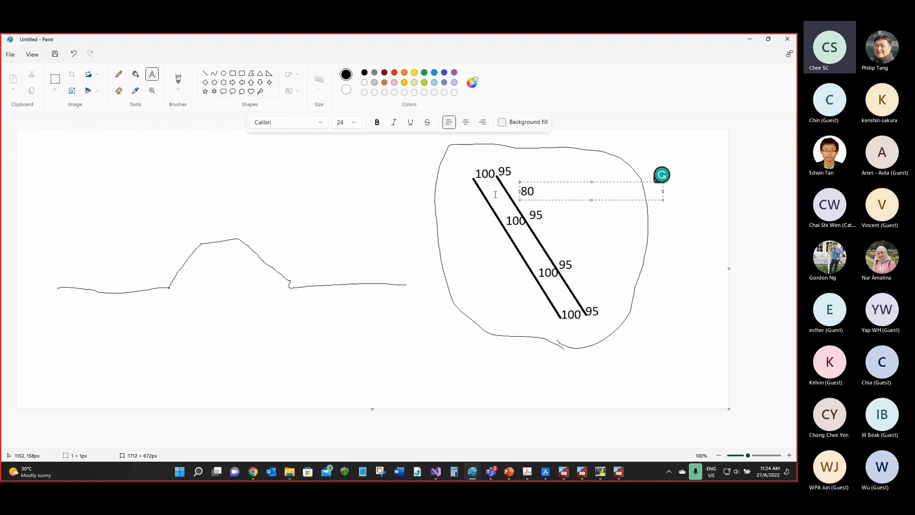
left_click(540, 171)
left_click(511, 186)
type("95")
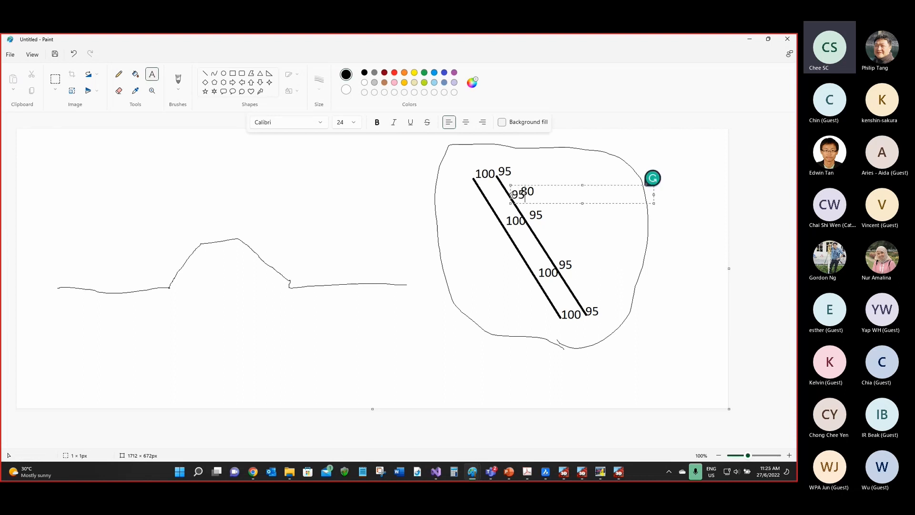
left_click(488, 200)
type("100")
left_click(448, 233)
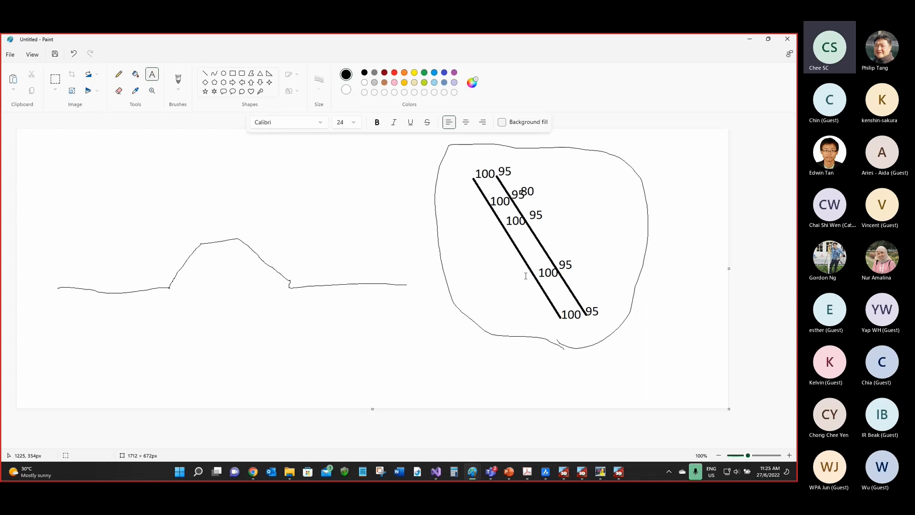
Step: Label the mound profile with 100 at both ends of its crest and 95 at the foot of its right slope
left_click(221, 229)
type("100")
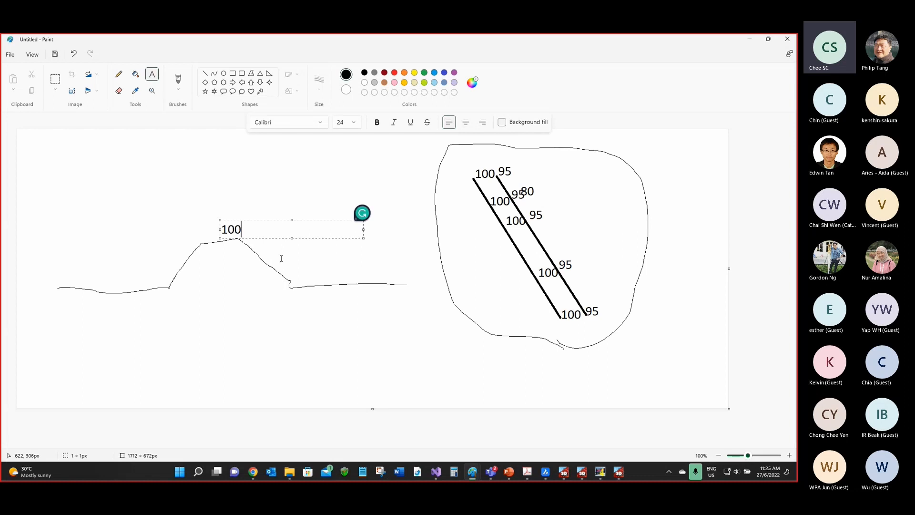
left_click(299, 267)
left_click(292, 270)
type("95")
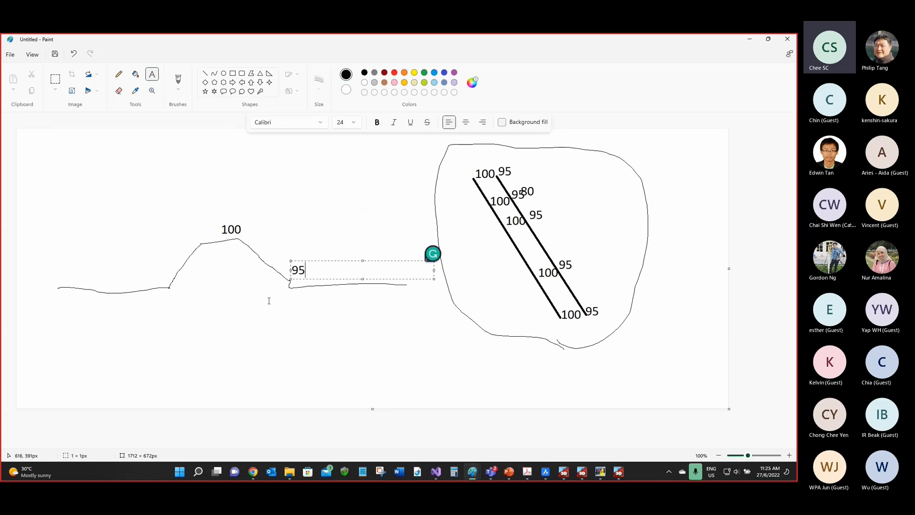
left_click(275, 319)
left_click(172, 229)
type("100")
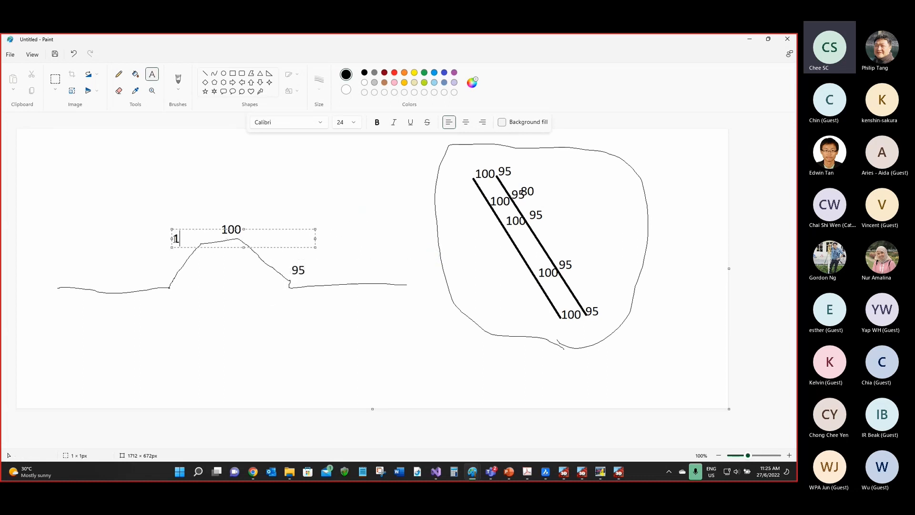
left_click(414, 296)
Step: Draw a third parallel diagonal line about 230 × 348 px on the left of the other two, and label its upper part 100 at two points
left_click(205, 73)
left_click_drag(453, 183, 548, 327)
left_click(152, 76)
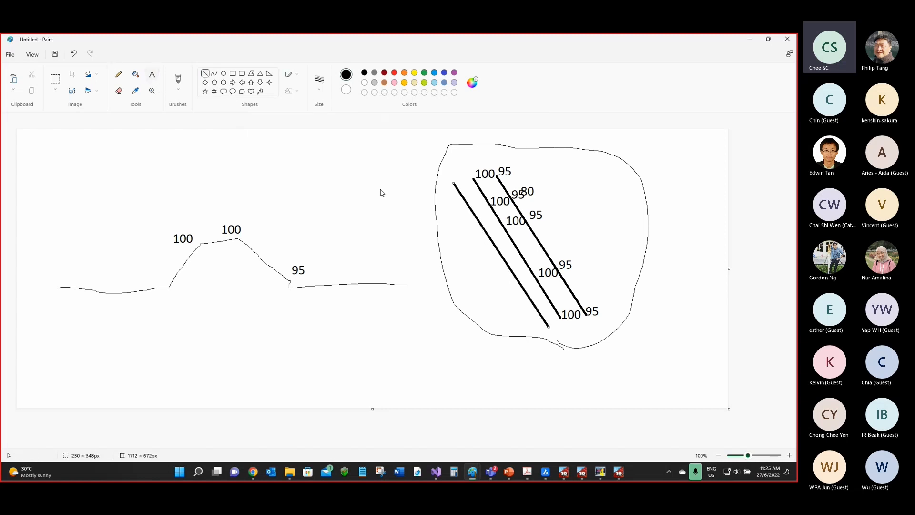
left_click(419, 183)
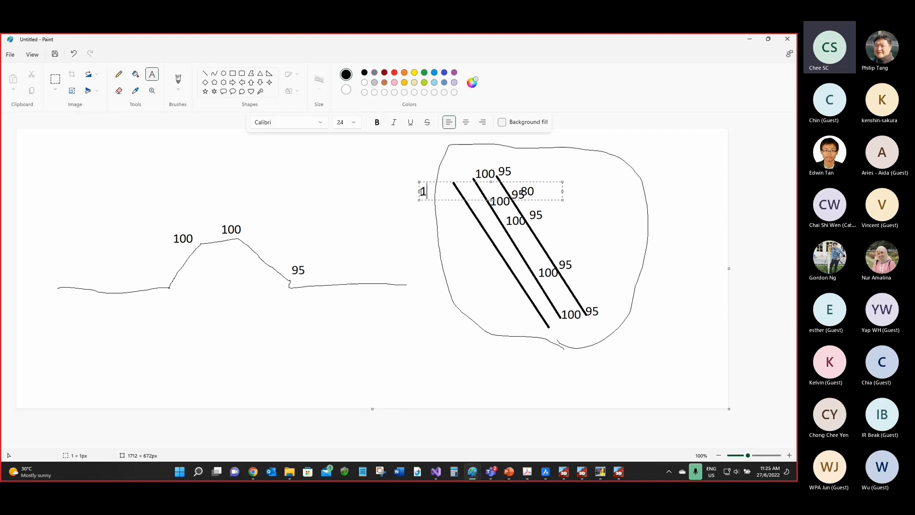
type("100")
left_click(445, 204)
type("100")
Step: Label the rest of the third diagonal line with the level 100 at three points, down to its lower end
left_click(465, 236)
left_click(465, 236)
type("100")
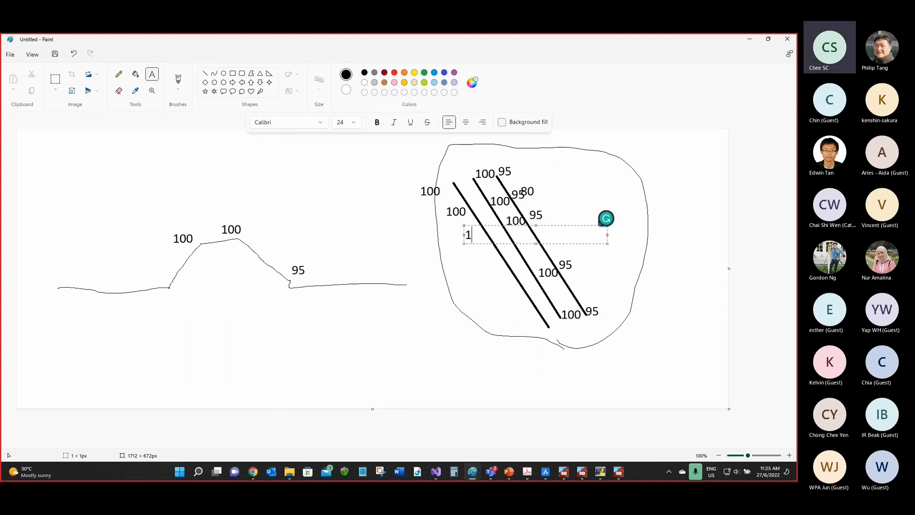
left_click(493, 282)
type("100")
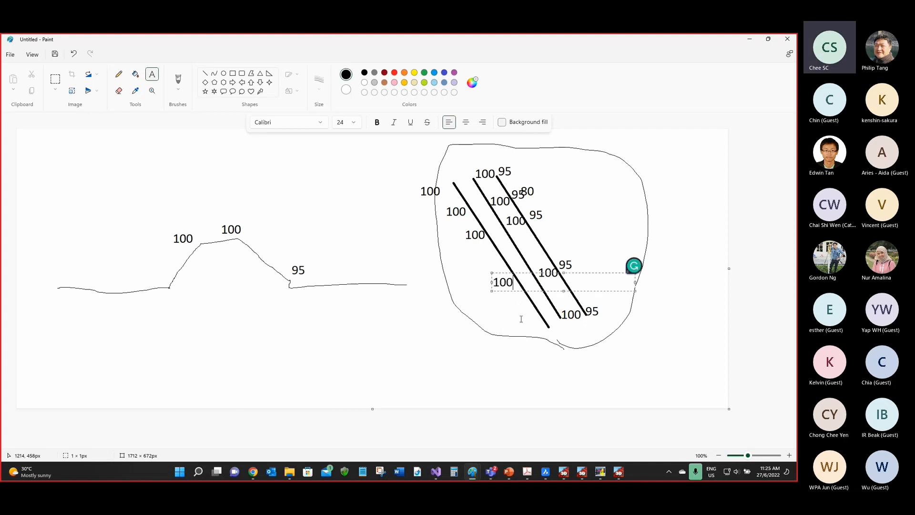
left_click(514, 327)
left_click(515, 328)
type("100")
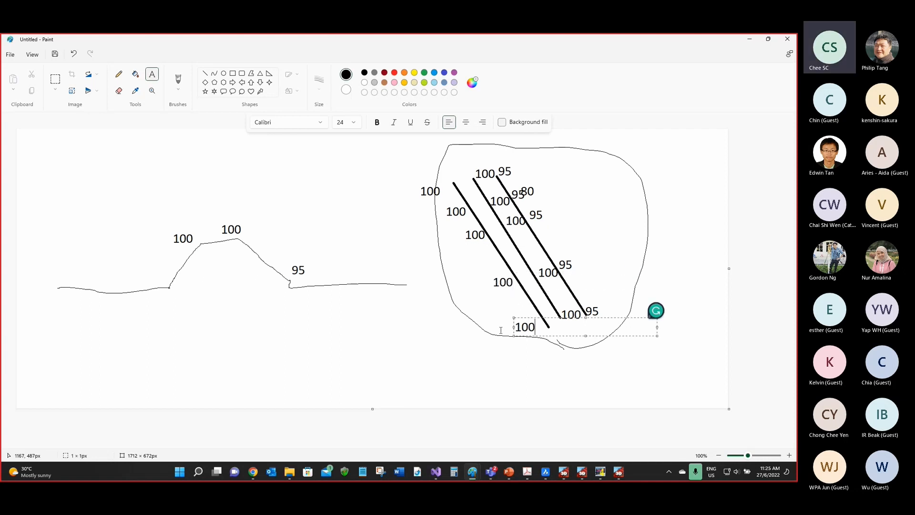
left_click(457, 319)
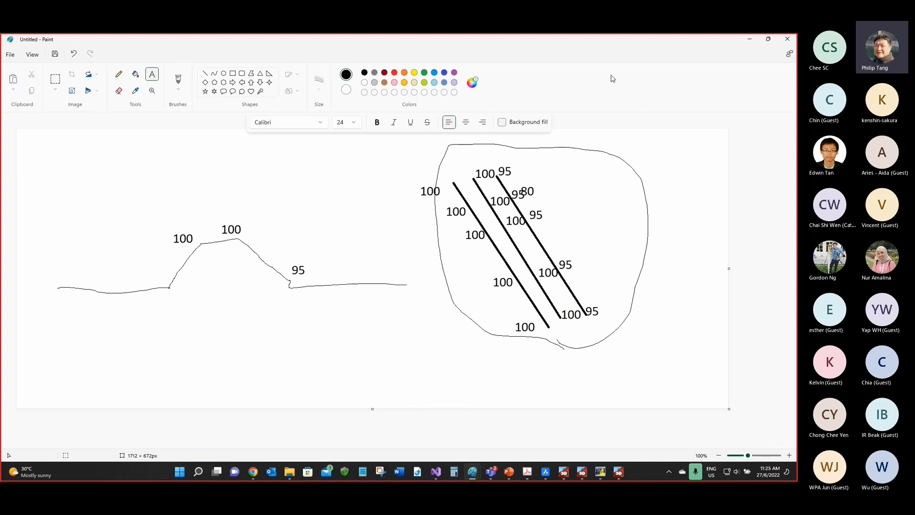
Step: Restore Paint to a smaller window and switch to the ZeonEarth5 3D earthworks projects video in Chrome
double_click(528, 44)
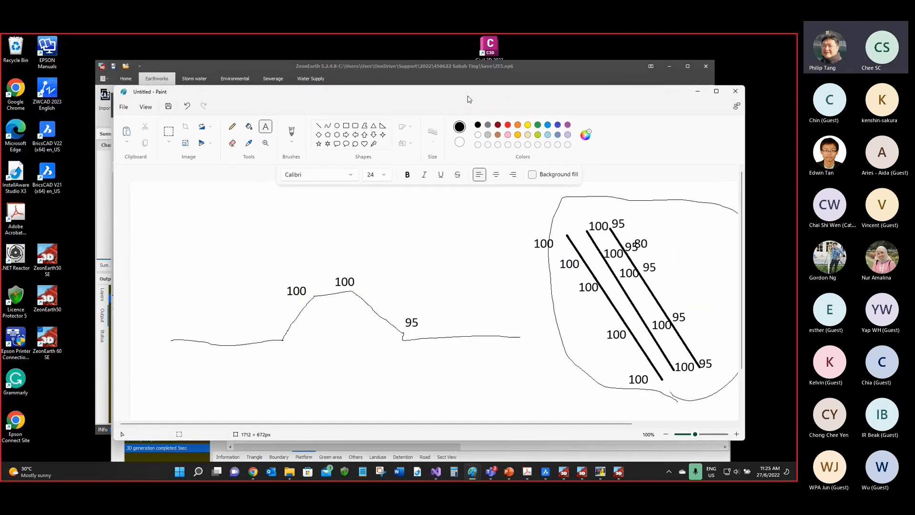
left_click_drag(467, 99, 460, 104)
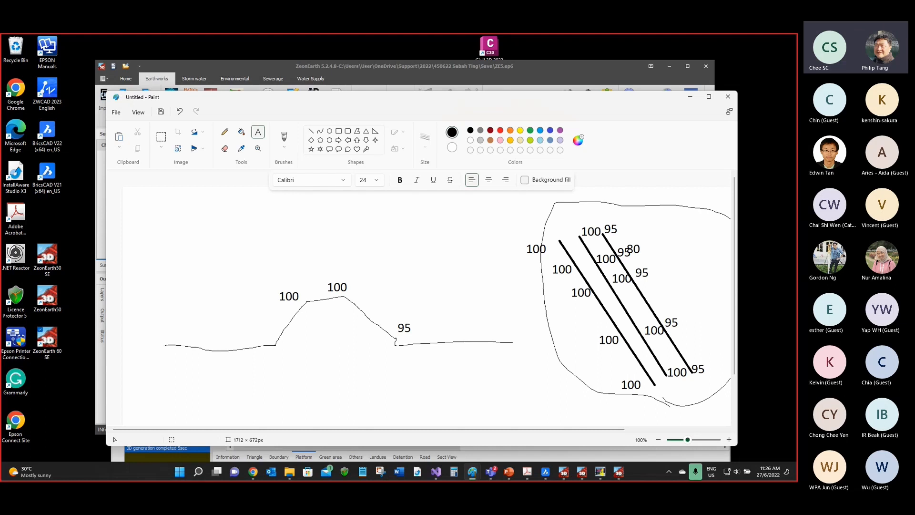
key("alt+Tab")
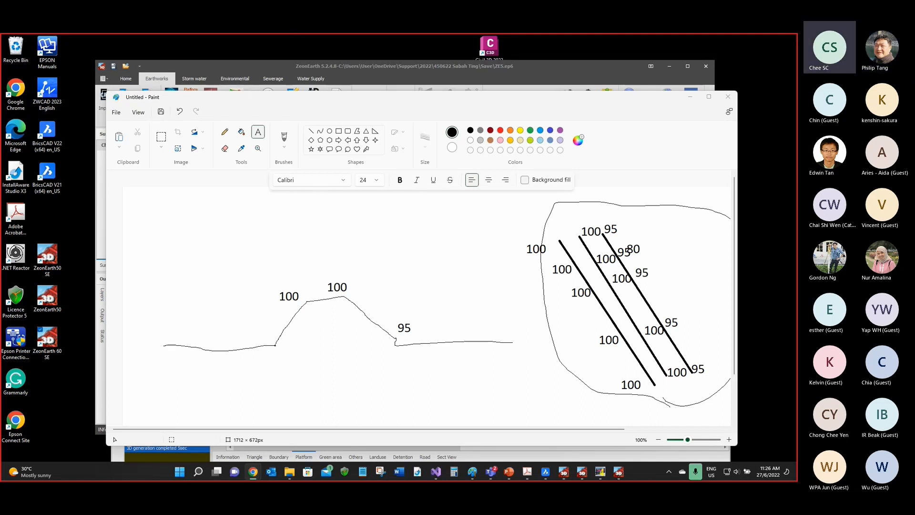
key("super+shift+Left")
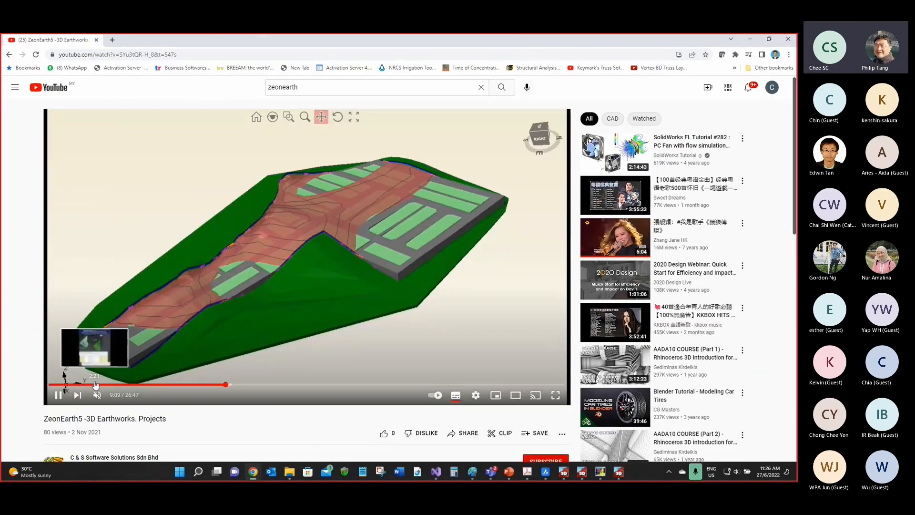
Step: Skim the video for a slope example, jumping ahead as far as about 16:42 and back to the hillside scene near 15:34
left_click(96, 385)
left_click_drag(101, 386, 228, 385)
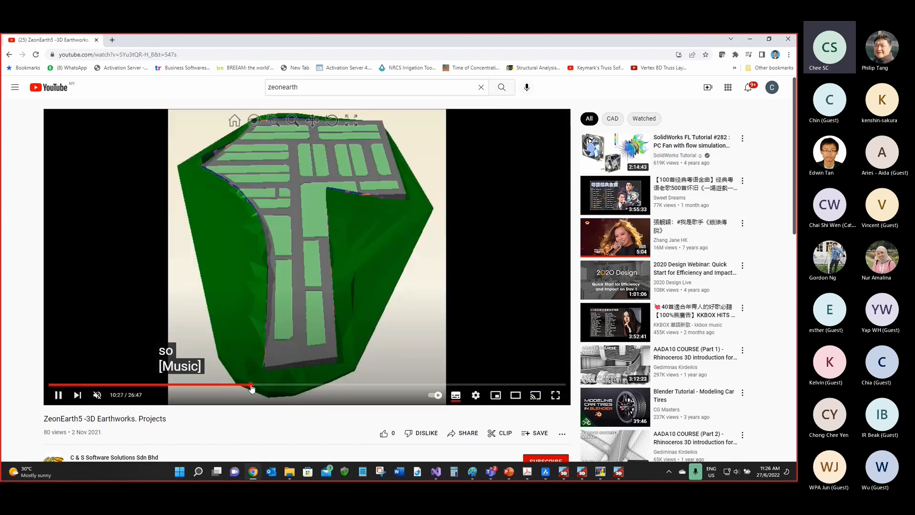
left_click(251, 385)
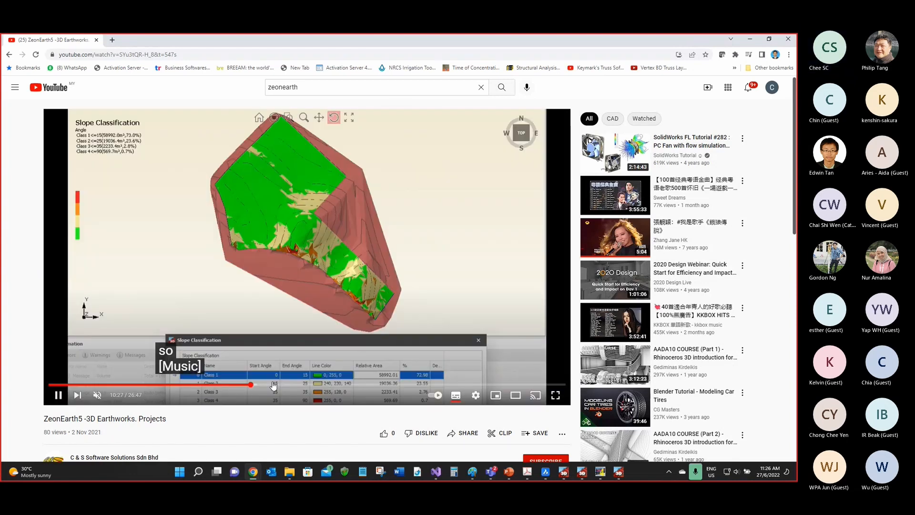
left_click(305, 384)
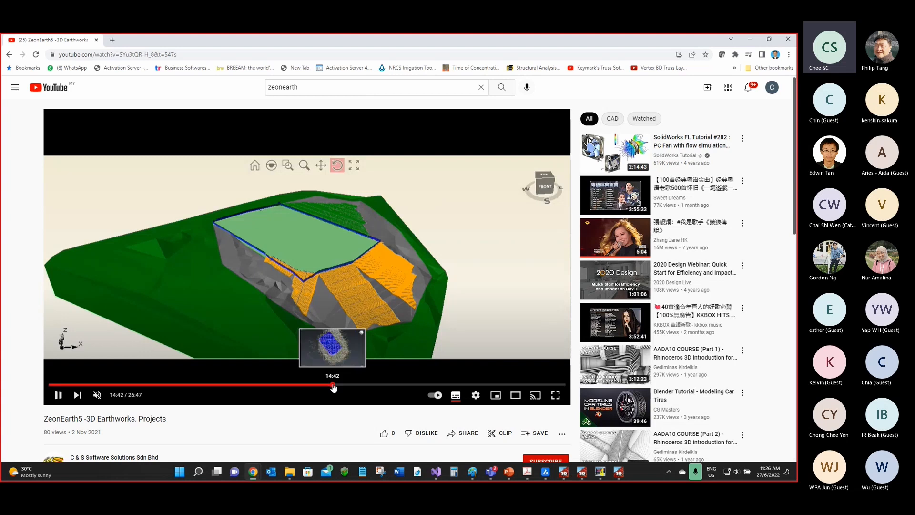
left_click(332, 385)
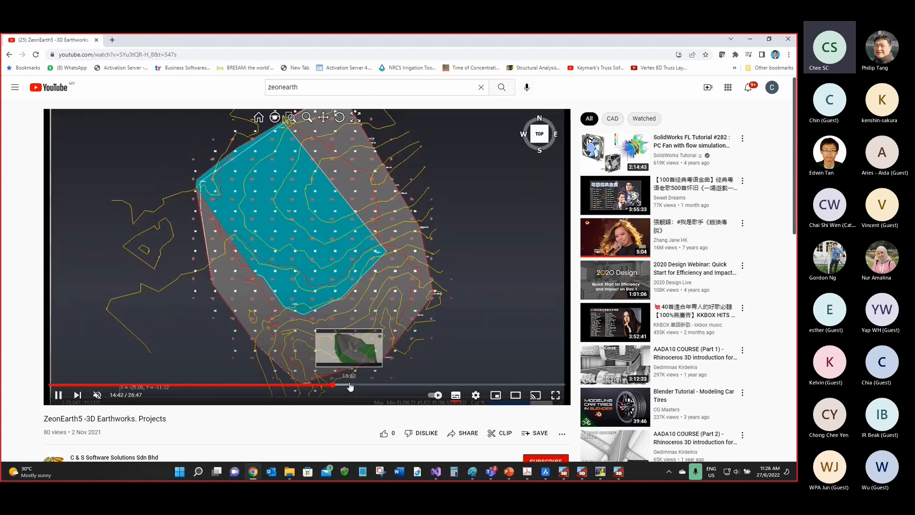
left_click(350, 385)
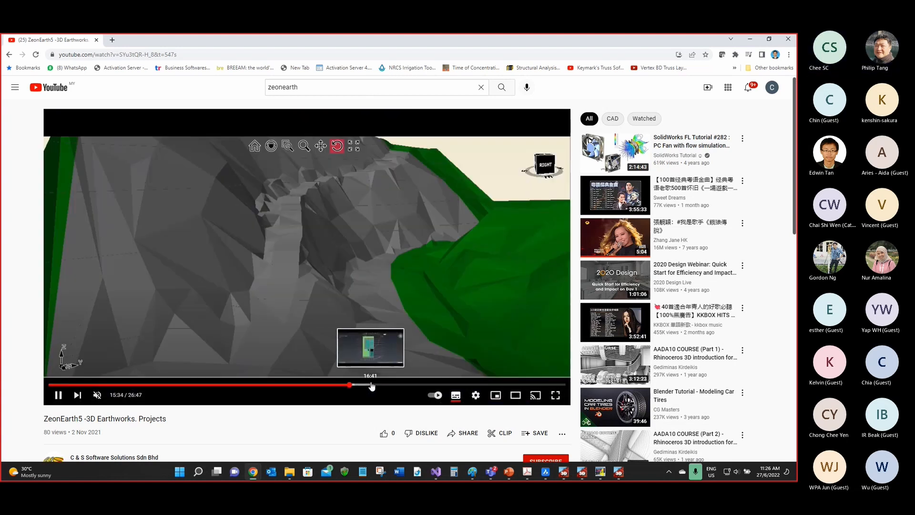
left_click(371, 384)
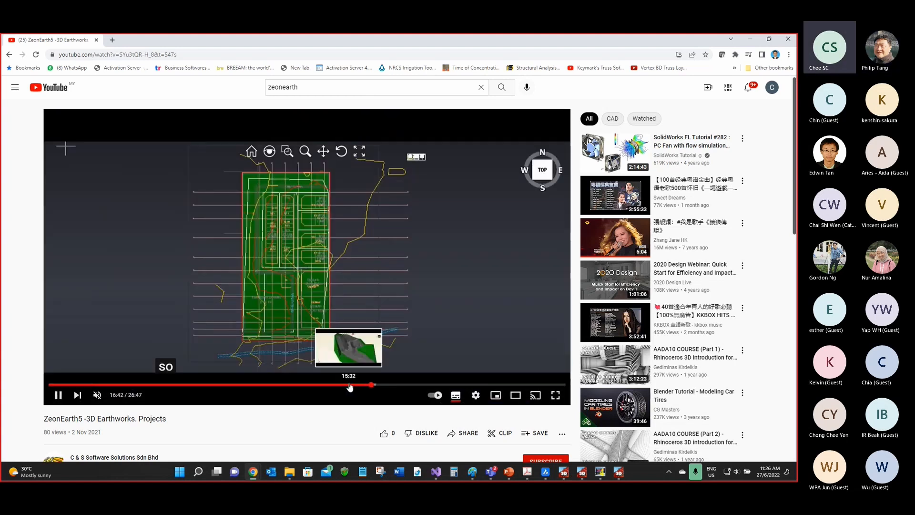
left_click(351, 384)
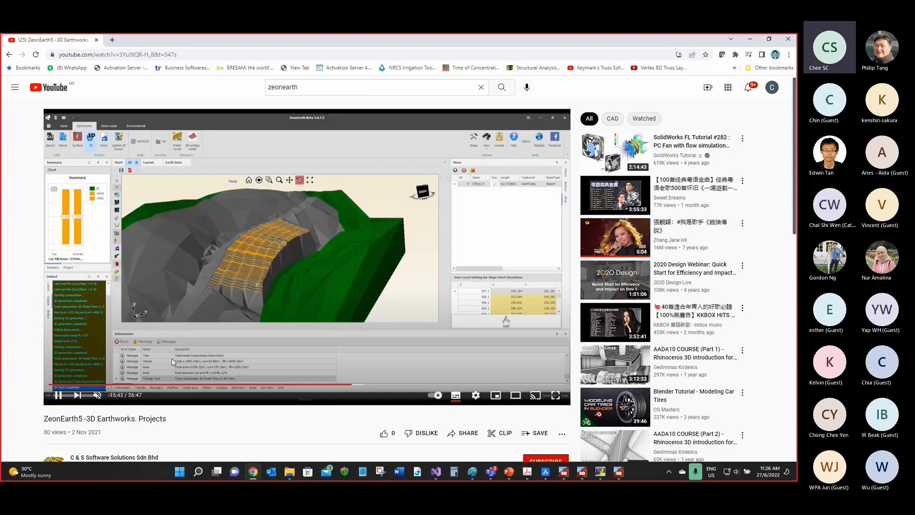
Step: Find the benched slope scene between about 14:44 and 15:48, and pause the video at 15:15 to examine the slope
left_click(69, 392)
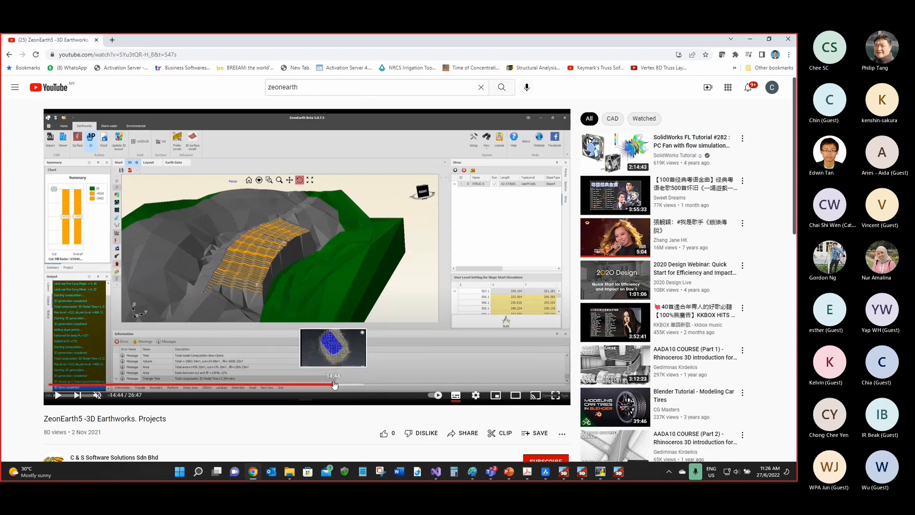
left_click(332, 384)
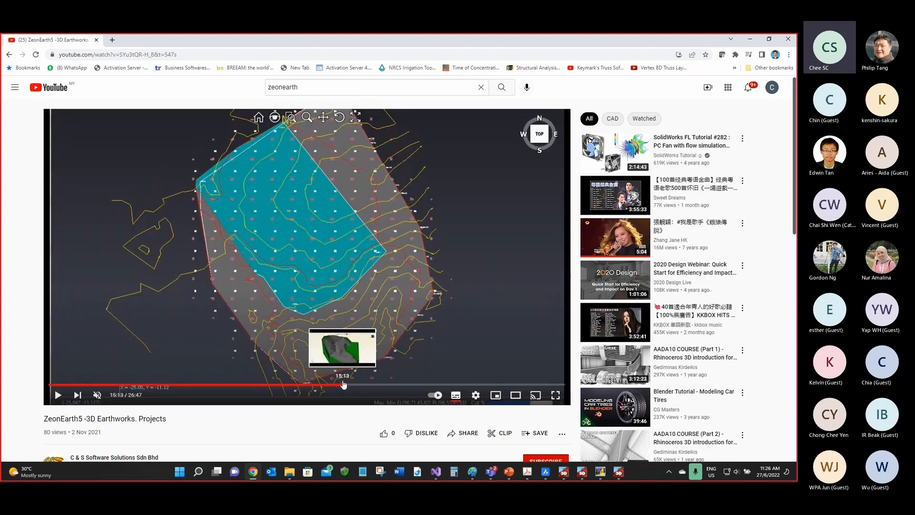
left_click(343, 384)
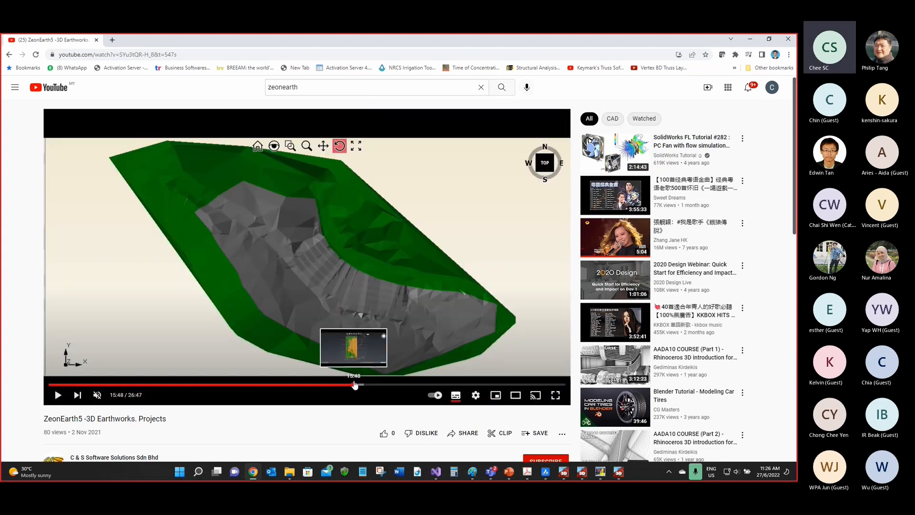
key("Left")
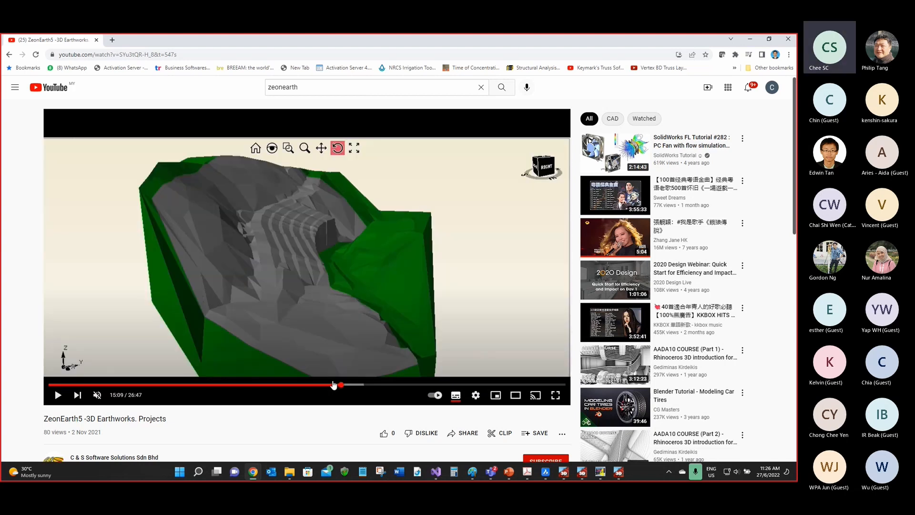
left_click(330, 384)
left_click(58, 395)
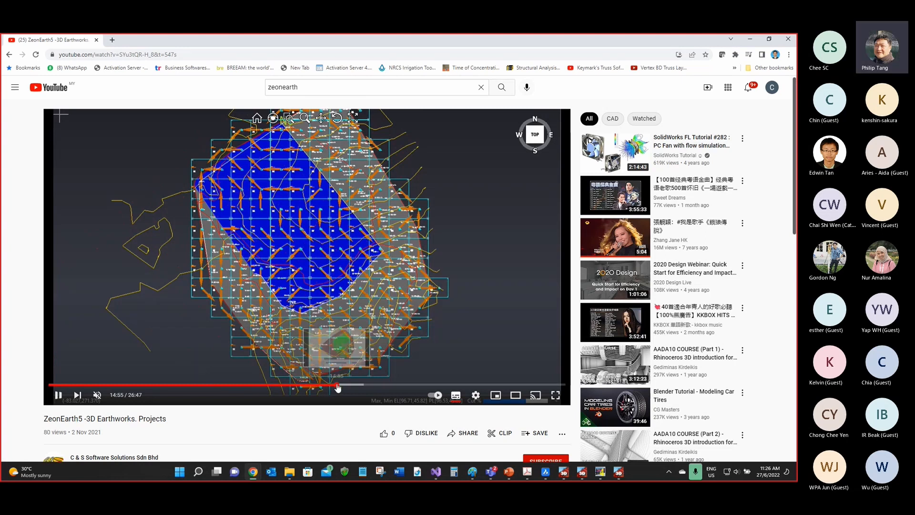
left_click_drag(337, 388, 343, 386)
left_click(313, 262)
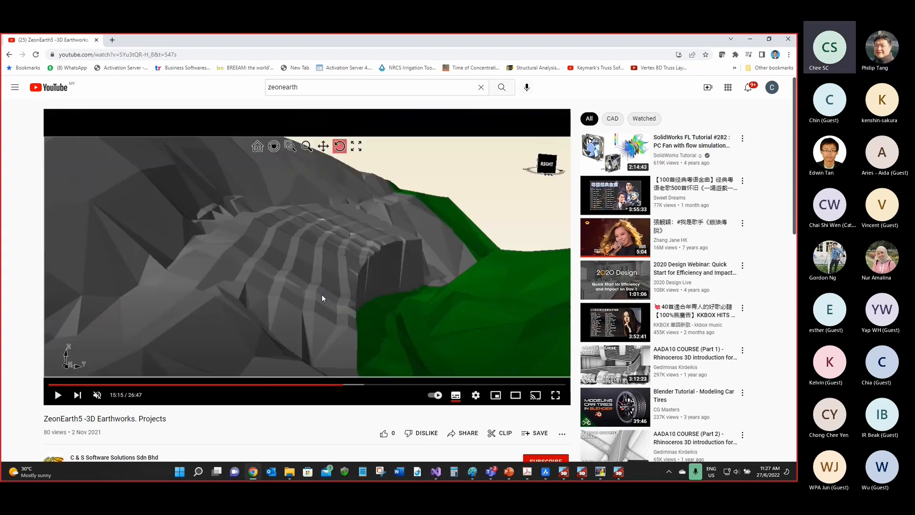
Step: Play the video on to 15:27 and pause it to examine the central part of the grey hillside
left_click(58, 395)
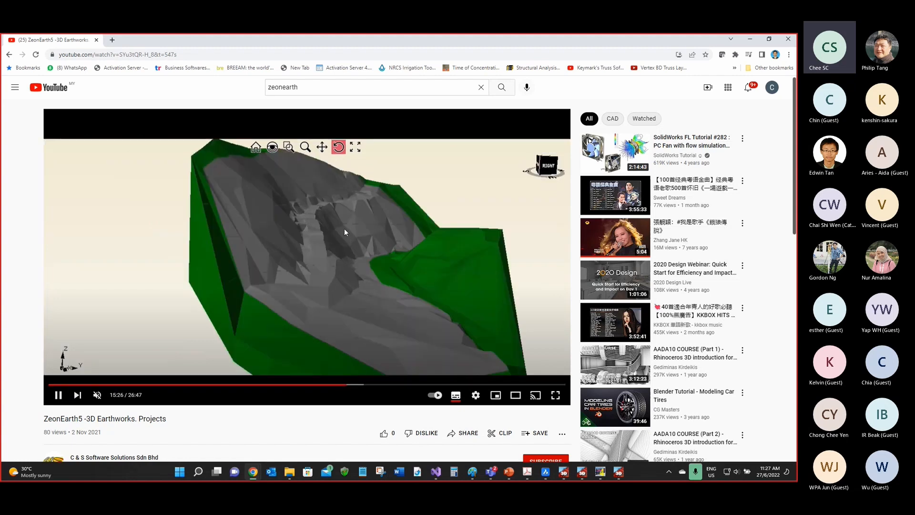
left_click(58, 395)
key("ctrl")
key("ctrl")
key("ctrl")
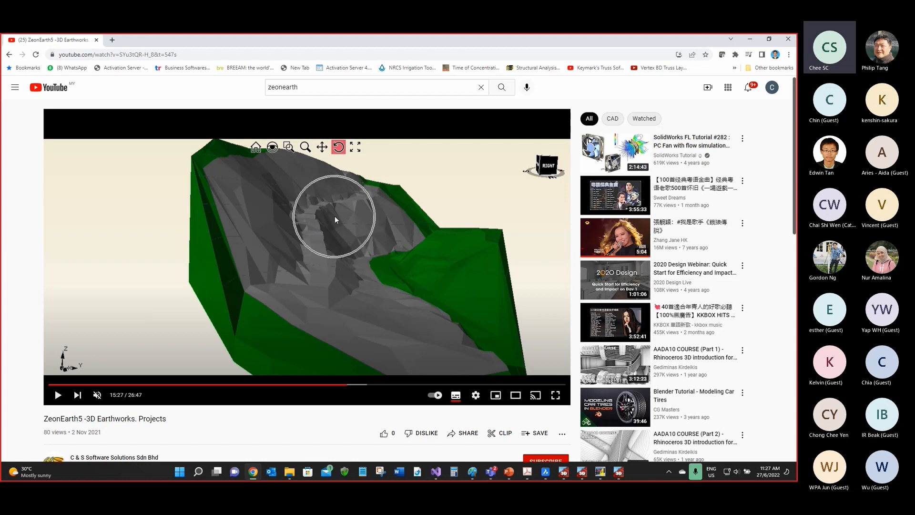
key("ctrl")
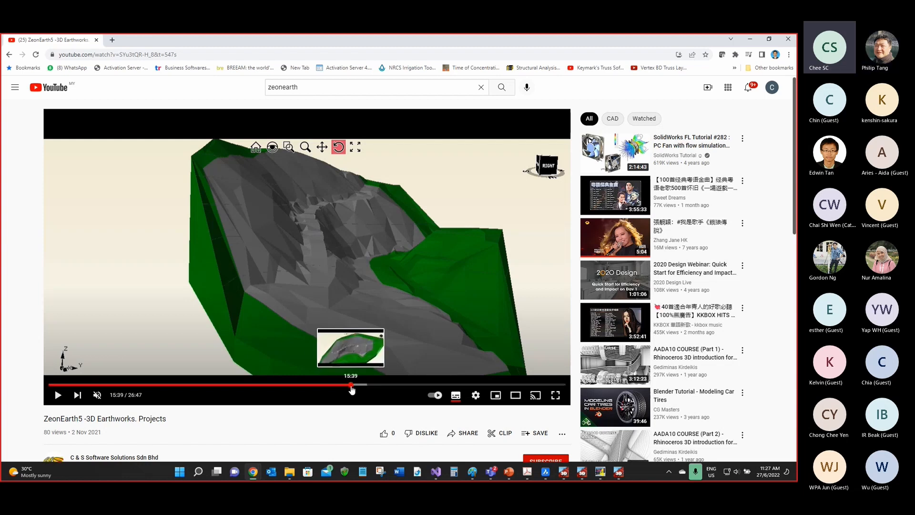
Step: Examine the hillside from 15:39 and the slope level settings at 15:42, and play on to 15:46
left_click(351, 386)
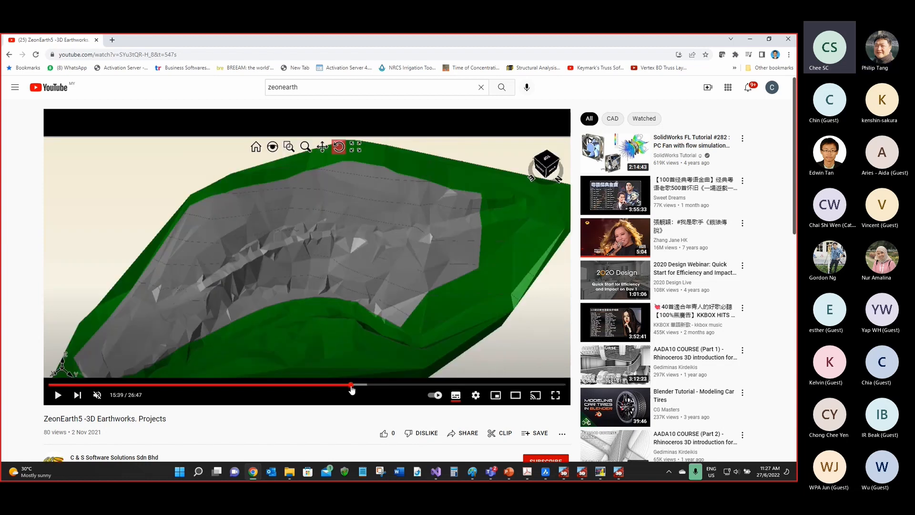
left_click(351, 386)
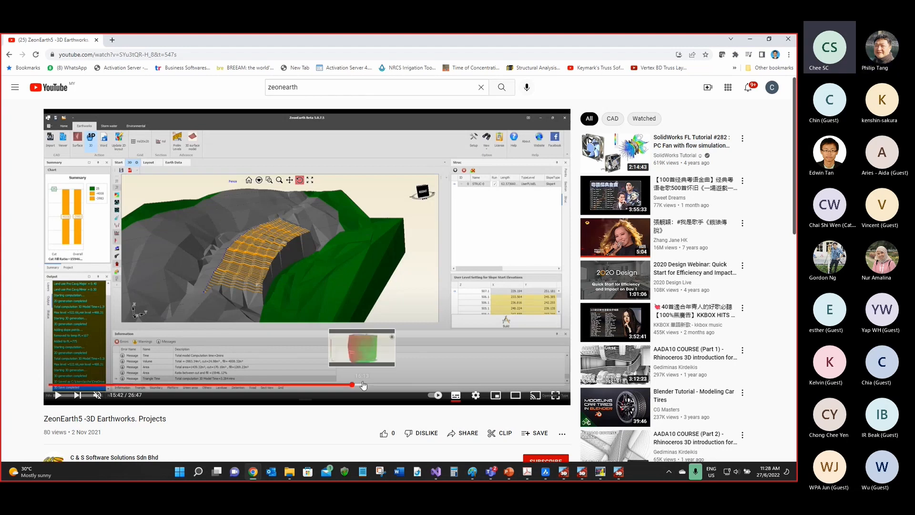
left_click(56, 399)
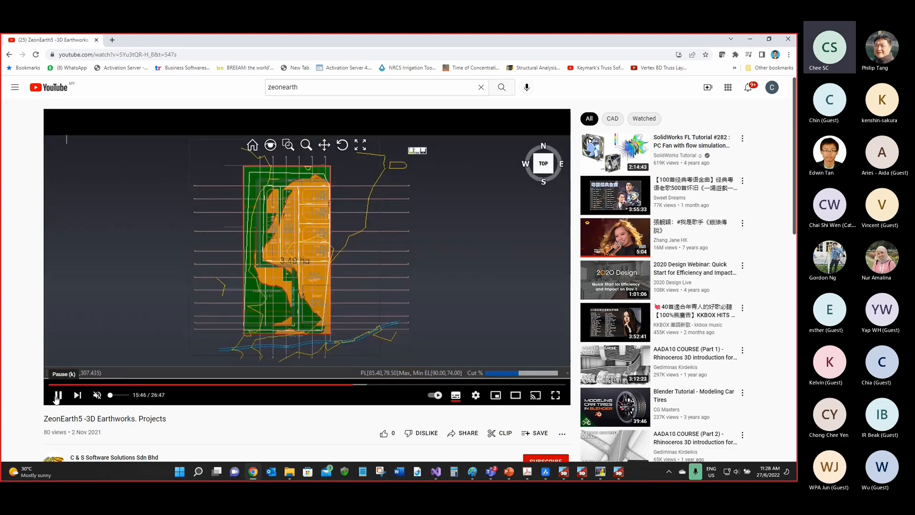
left_click(57, 395)
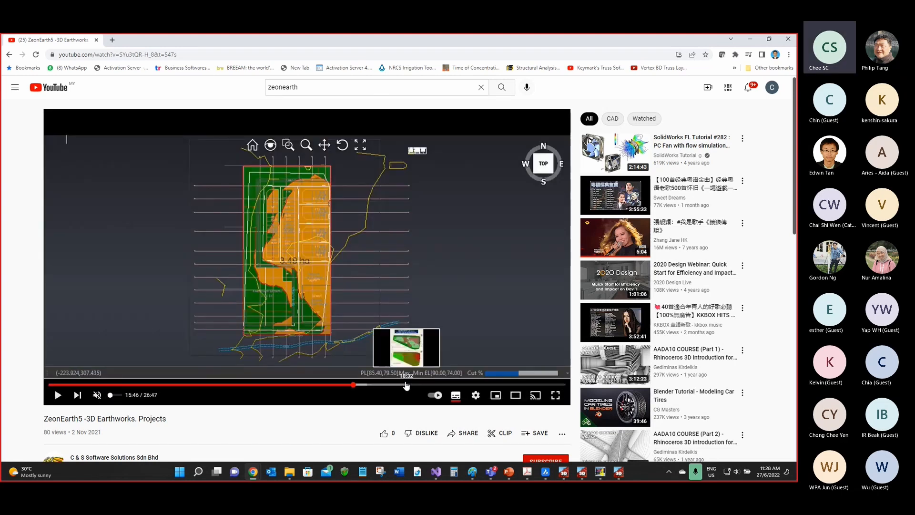
Step: Examine the terraced platform model around 22:06 in the video, replaying the part from 21:48
left_click_drag(355, 389, 475, 384)
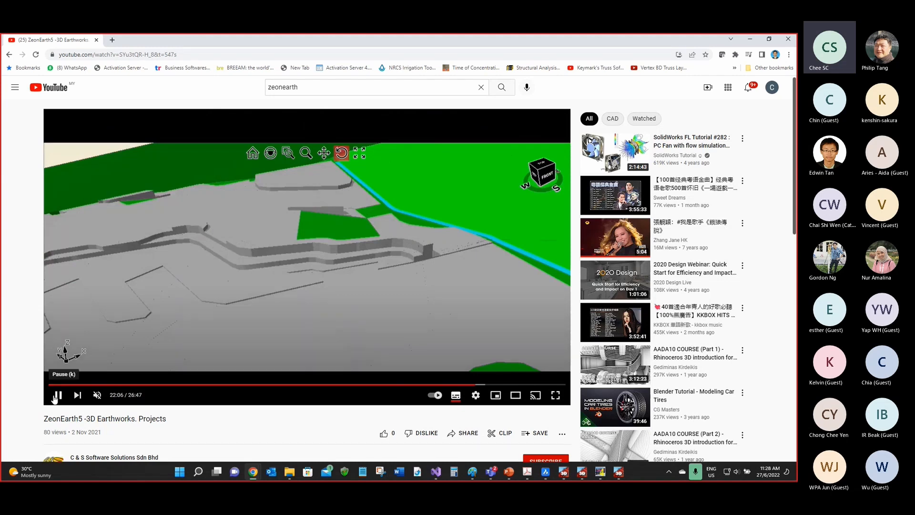
left_click(371, 276)
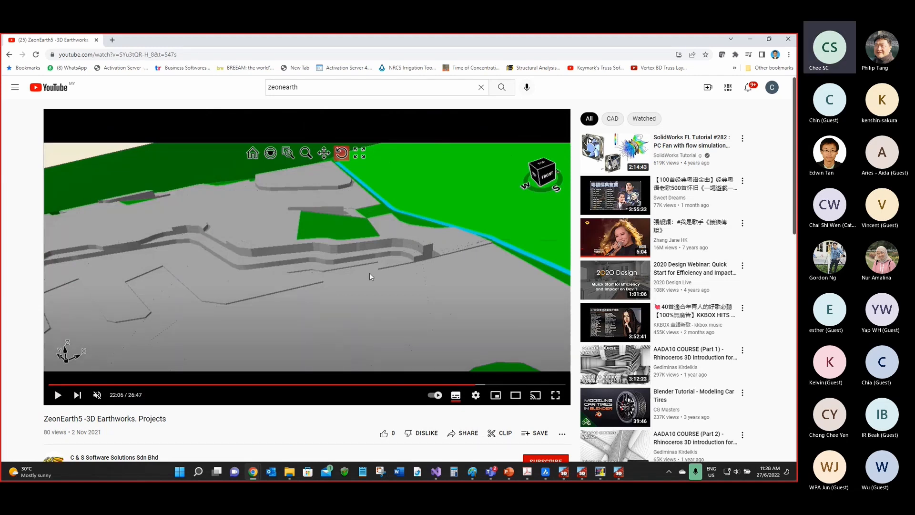
left_click(471, 385)
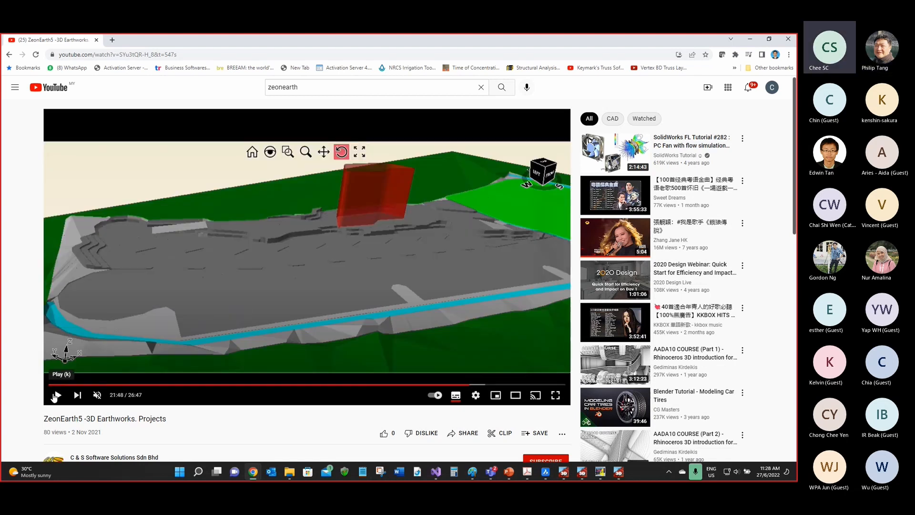
left_click(56, 394)
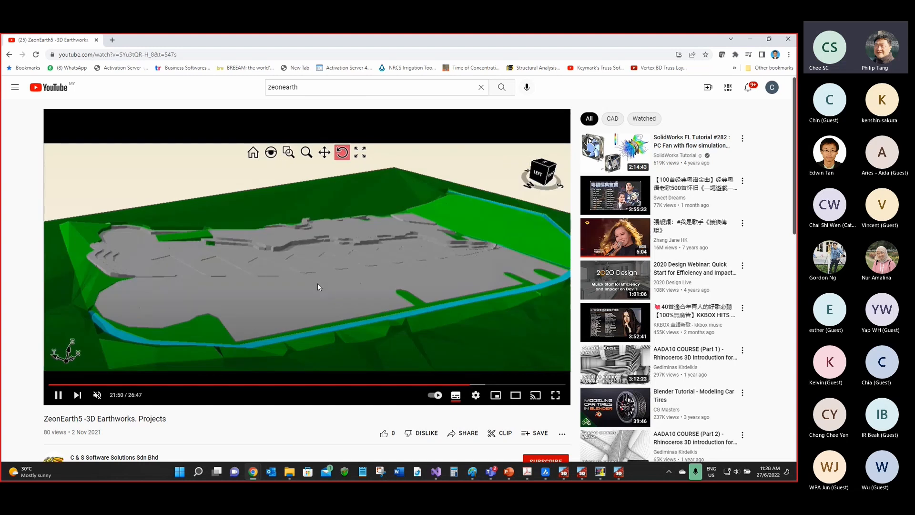
left_click(476, 384)
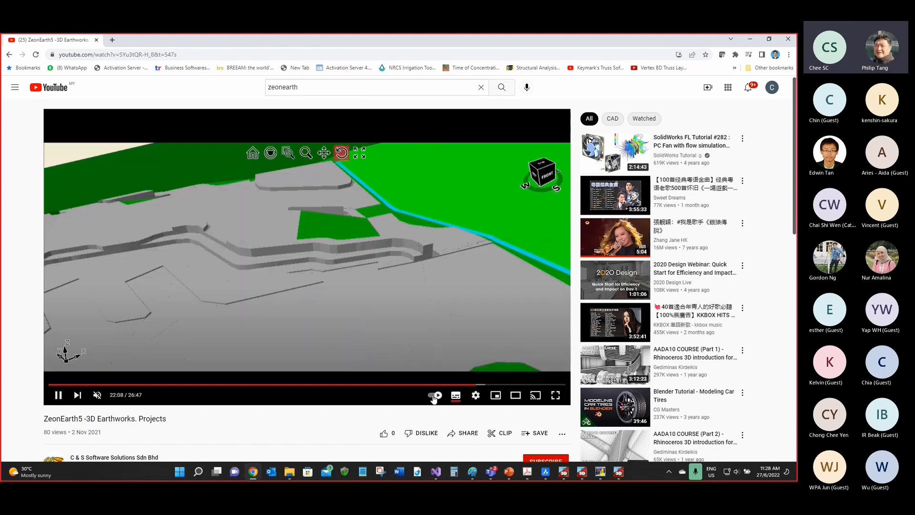
Step: Skim the example earthworks projects in the rest of the video, from about 22:08 to 26:08
left_click(480, 384)
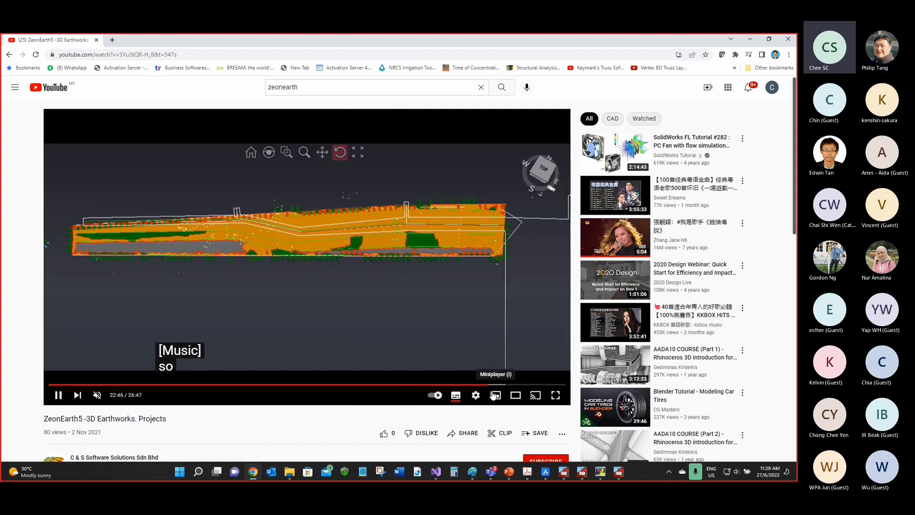
left_click(509, 385)
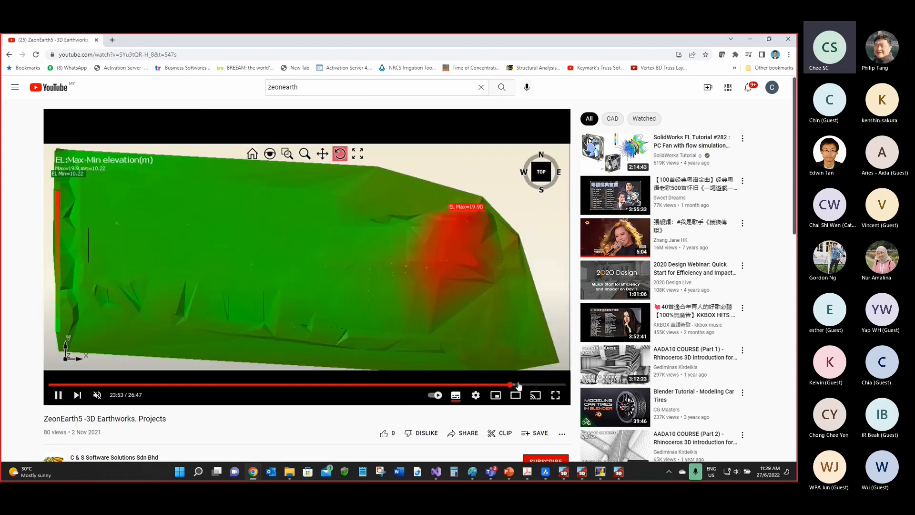
left_click(518, 384)
left_click(523, 384)
left_click(527, 384)
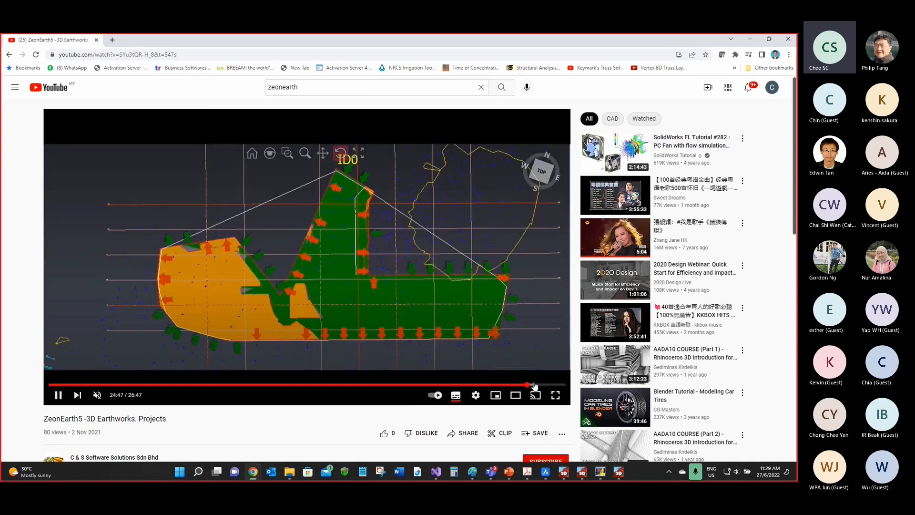
left_click(533, 384)
left_click(538, 384)
left_click(544, 384)
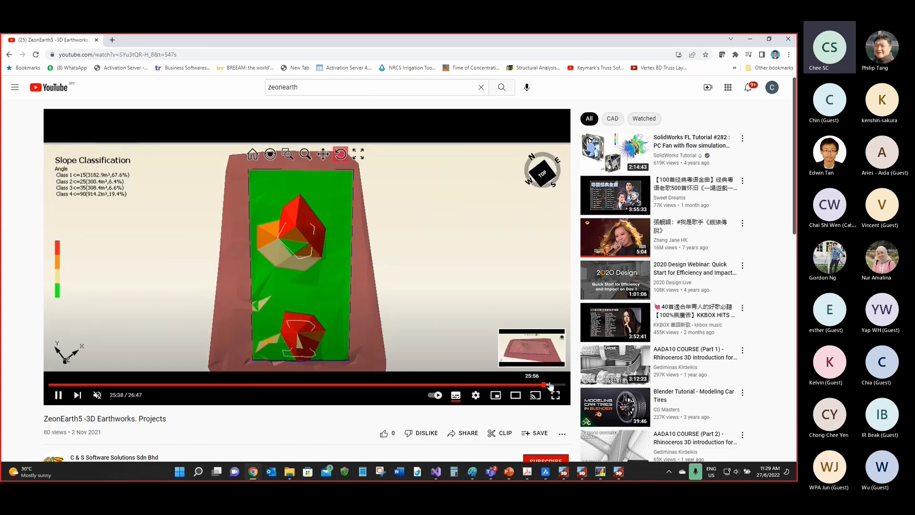
left_click(548, 384)
left_click(553, 384)
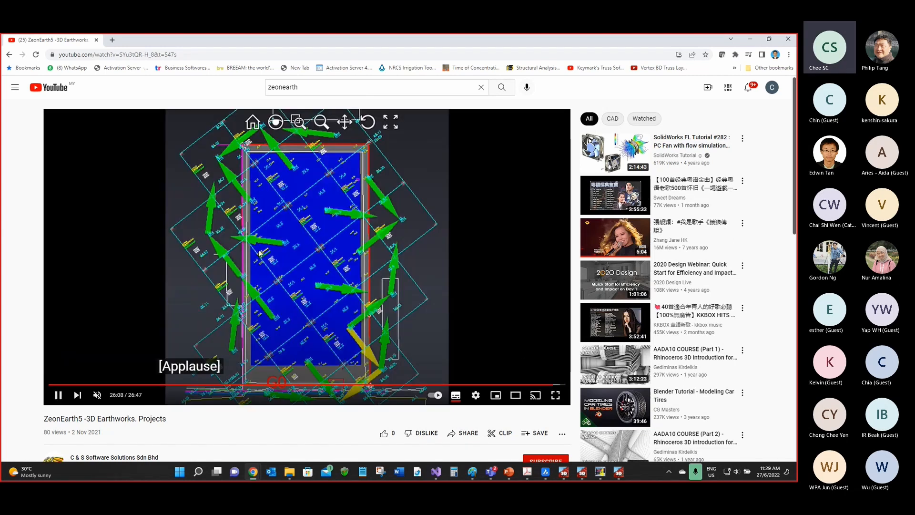
Step: Go back in the video to find the green platform with benched grey slopes, and pause it at 12:41
left_click(253, 384)
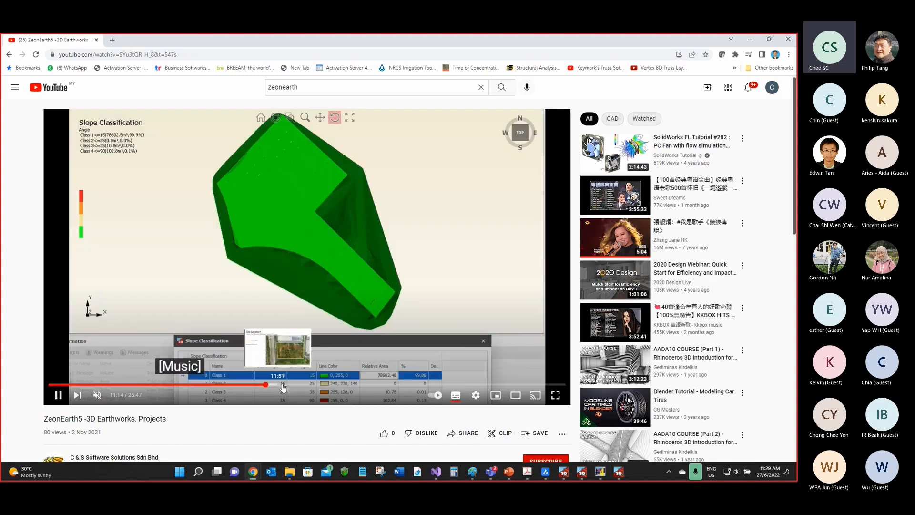
left_click(265, 384)
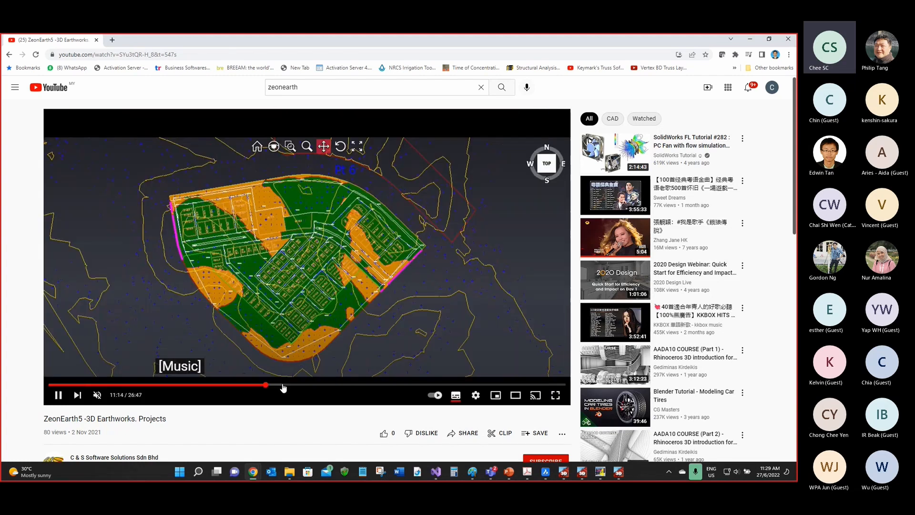
left_click(282, 385)
left_click(296, 384)
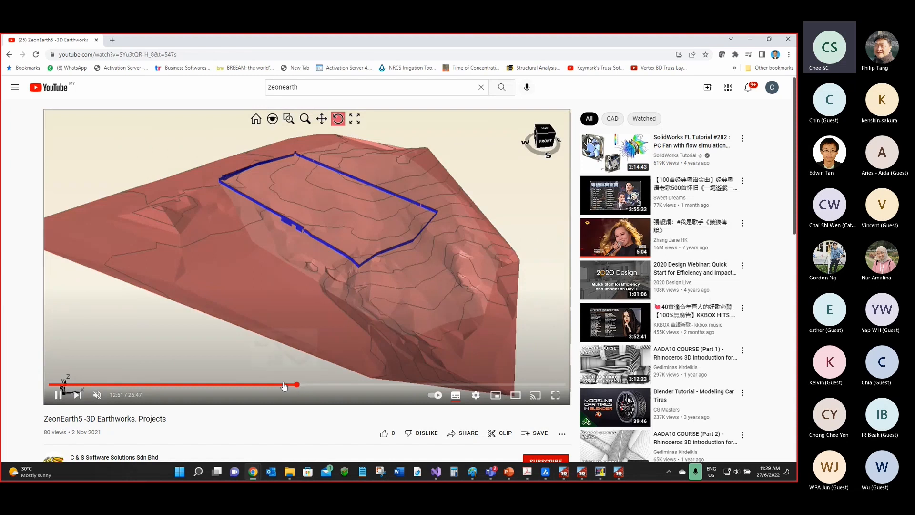
left_click(284, 384)
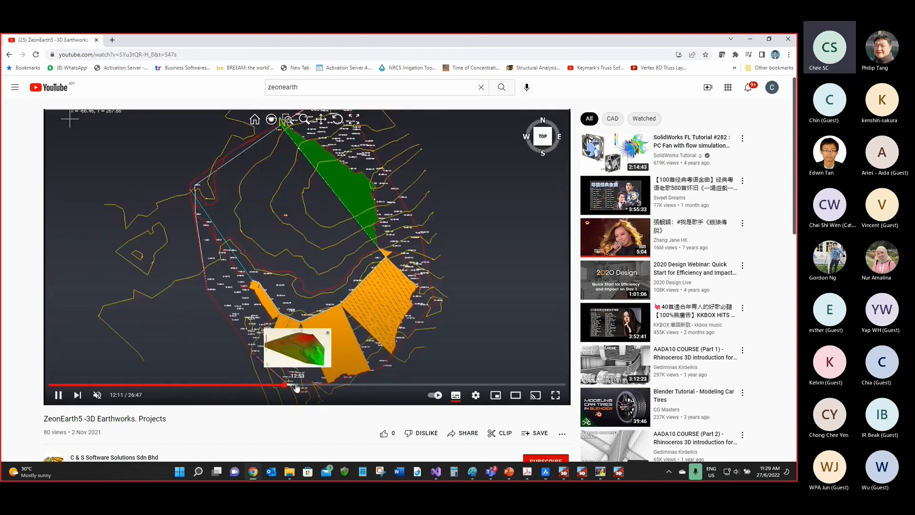
left_click(292, 385)
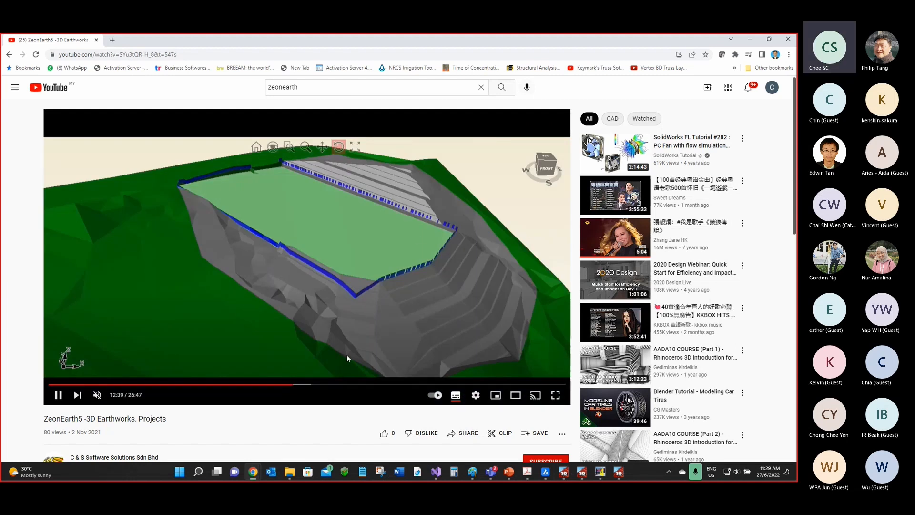
left_click(325, 304)
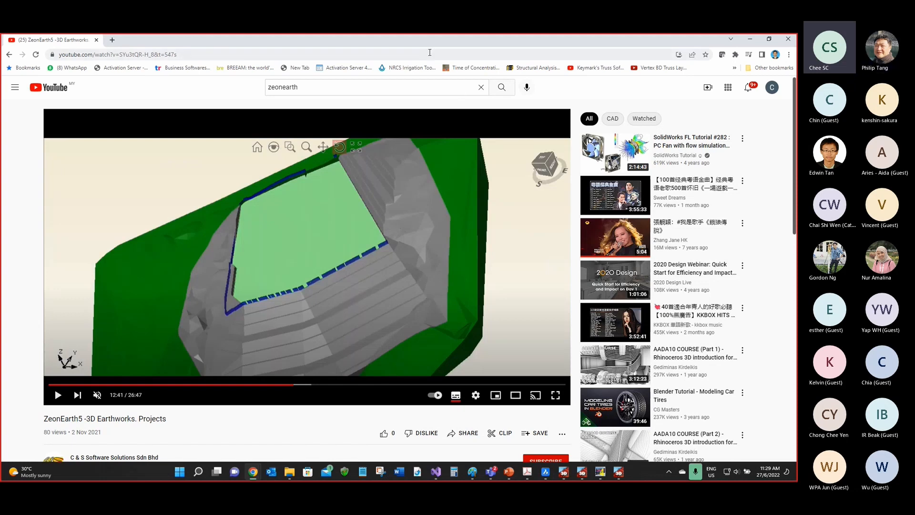
Step: Reduce the maximized browser to a smaller window and reposition it over the Paint sketch, leaving part of the ZeonEarth window exposed
left_click_drag(420, 42, 443, 89)
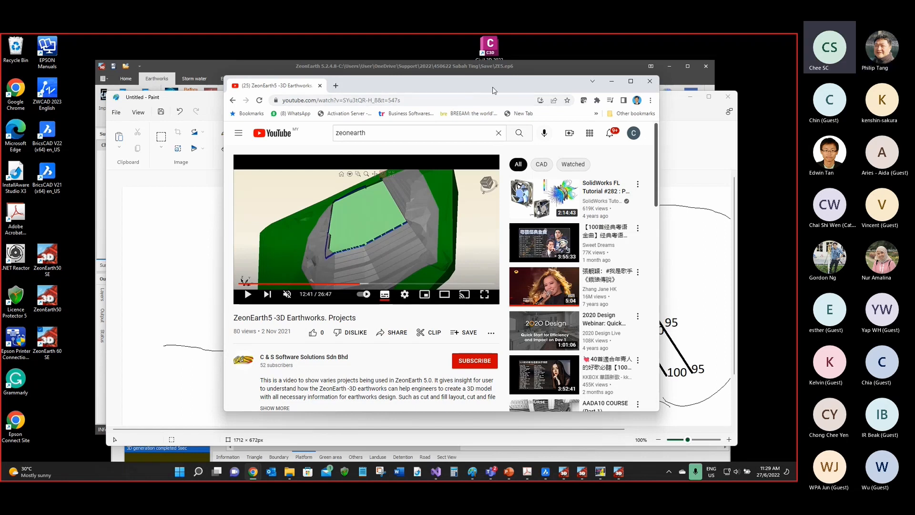
left_click_drag(491, 82, 454, 115)
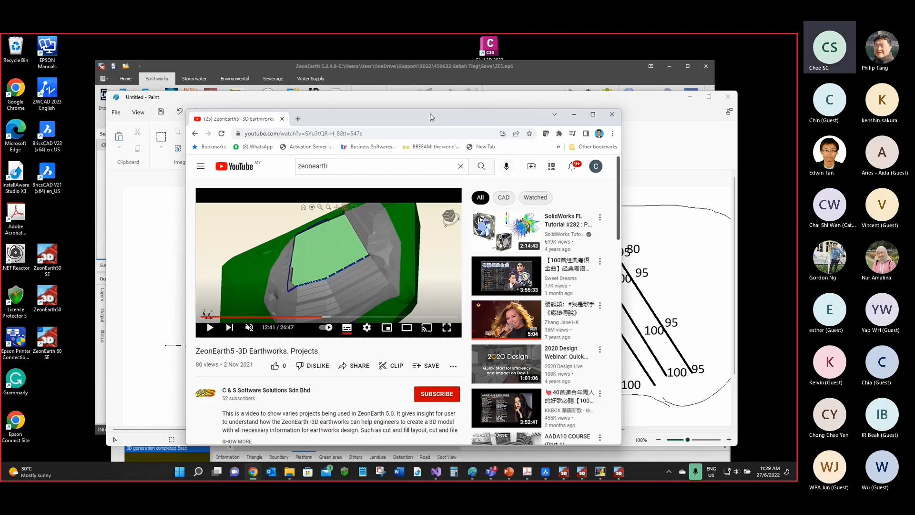
left_click_drag(435, 120, 426, 111)
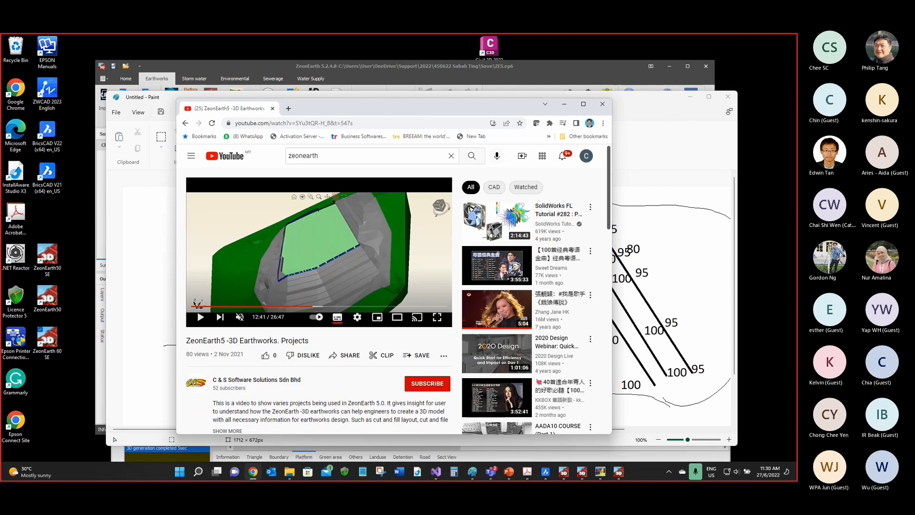
left_click_drag(423, 106, 406, 106)
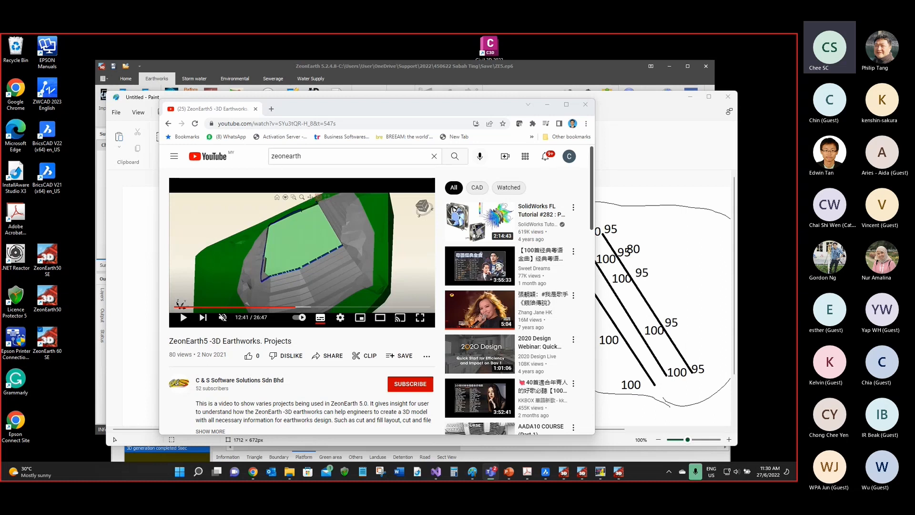
left_click_drag(421, 107, 411, 106)
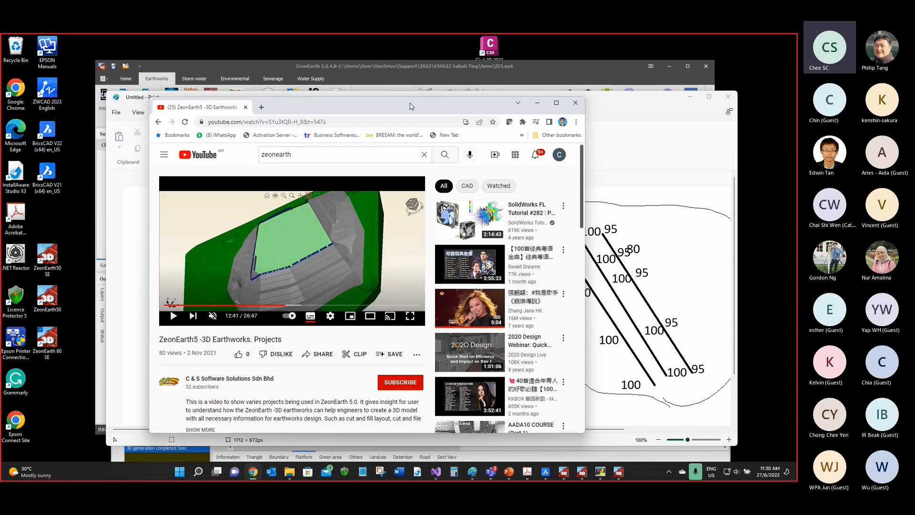
left_click_drag(411, 105, 446, 125)
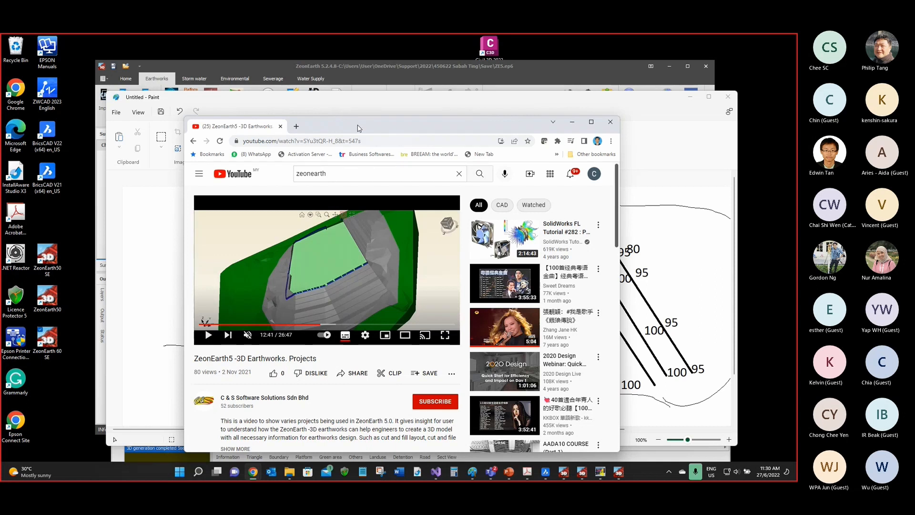
Step: Switch to the ZeonEarth project and try to show water in the pale pond areas beside platform ID1, examining their edges in 3D
left_click(361, 75)
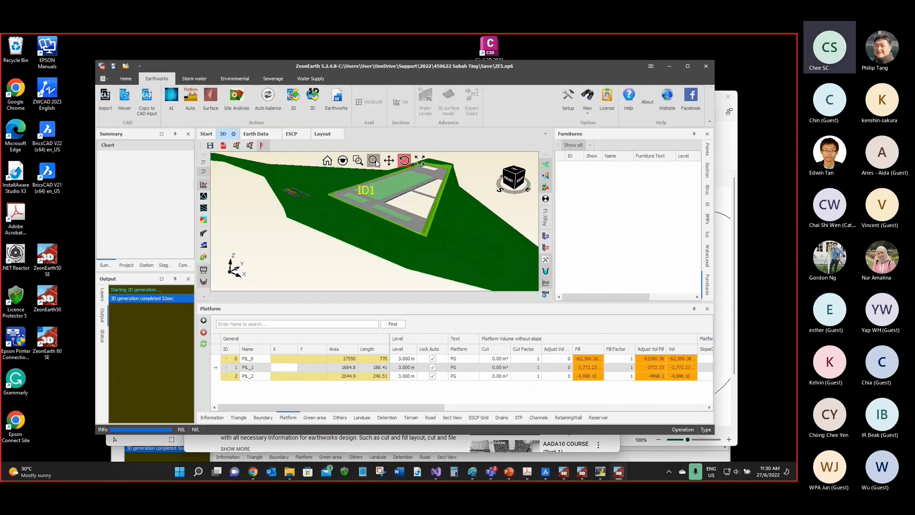
mouse_move(408, 192)
left_mouse_down()
mouse_move(458, 222)
mouse_move(448, 219)
left_mouse_up()
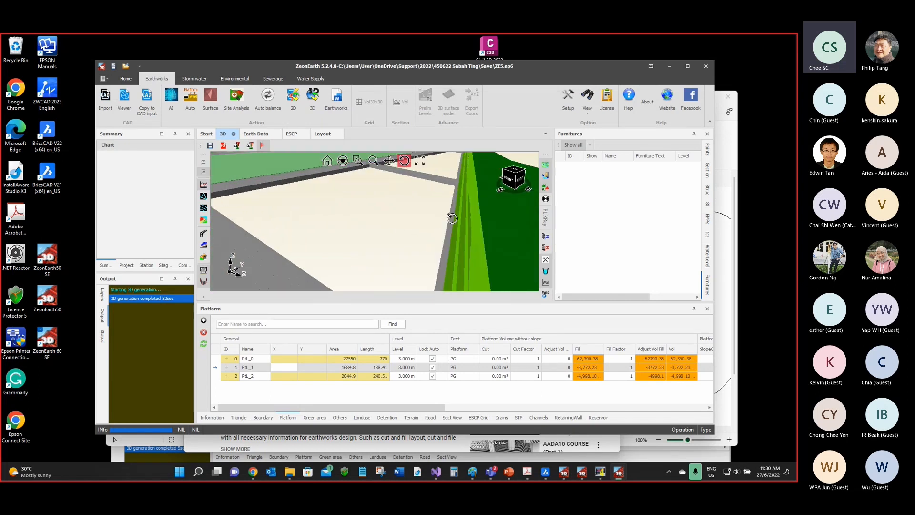
left_click(203, 298)
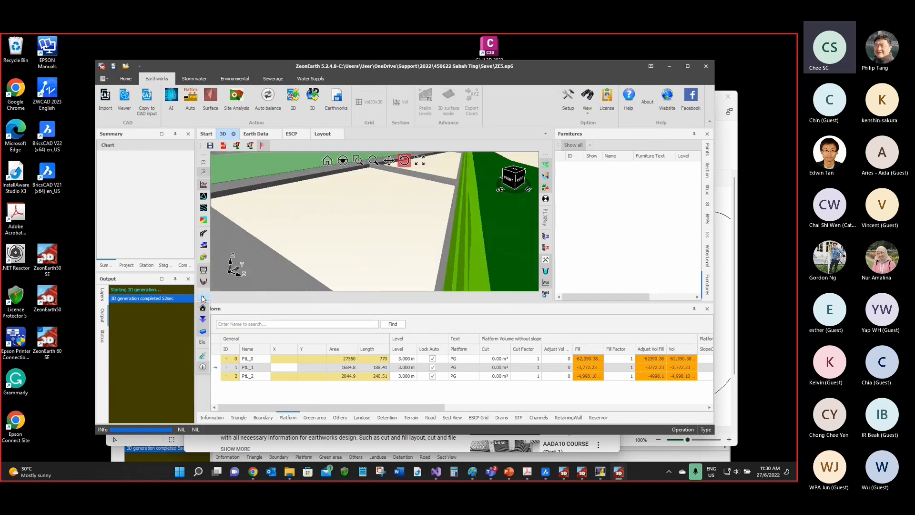
left_click(205, 331)
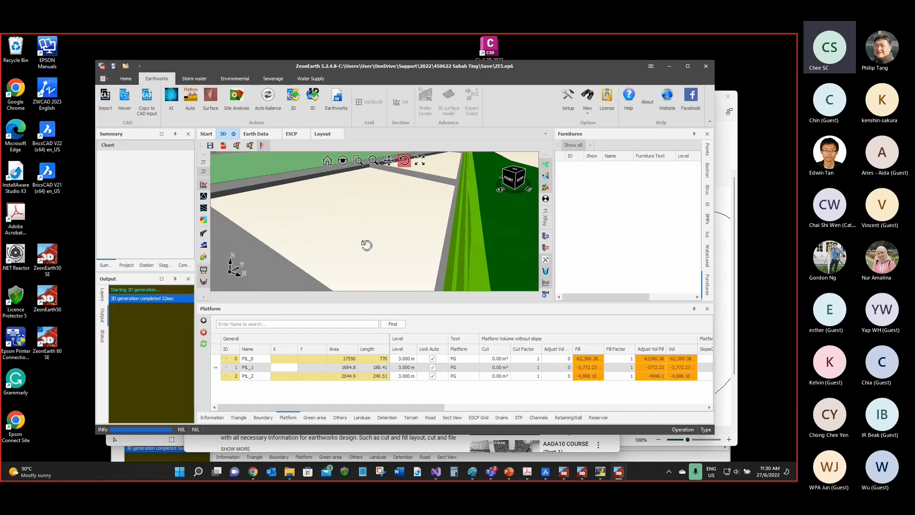
left_click(201, 298)
left_click(206, 333)
left_click_drag(388, 228, 366, 219)
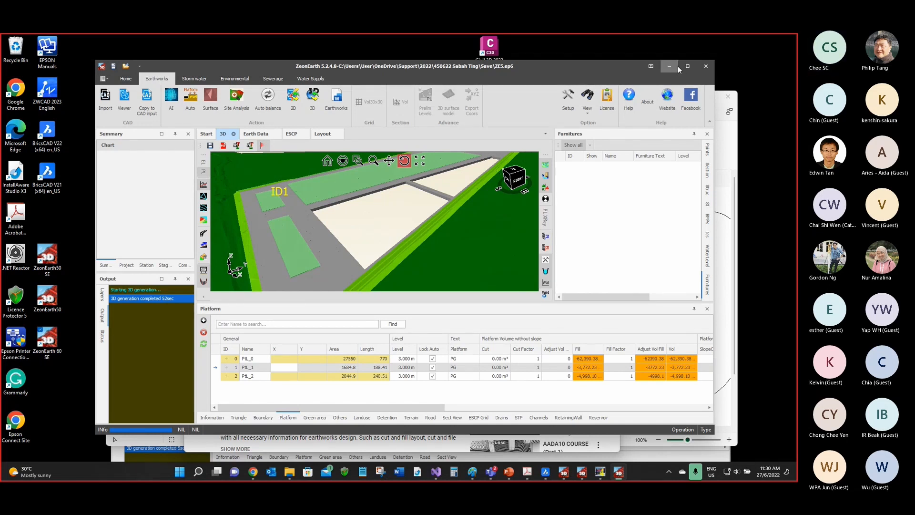
Step: Switch to the ZeonEarth SE project and examine the triangulated embankments around the blue ponds, the dividing bund and the outer slopes in 3D
left_click(581, 473)
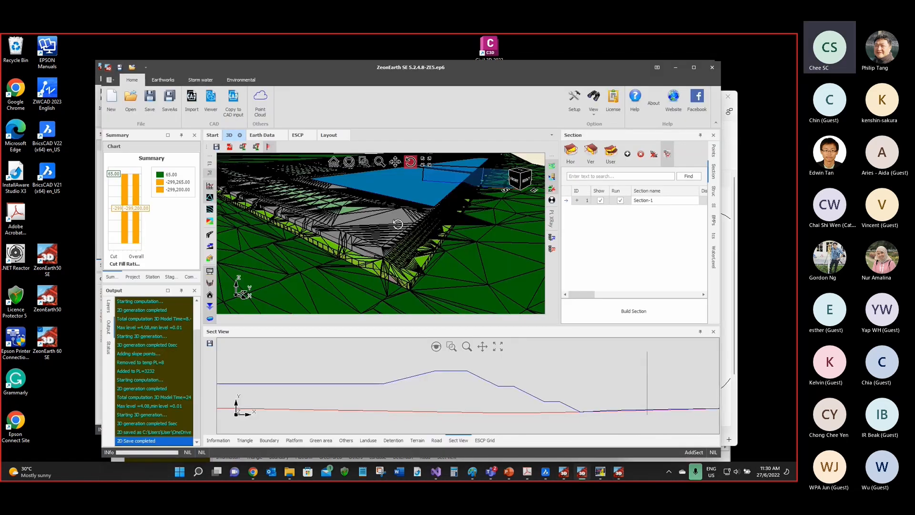
left_click_drag(398, 224, 412, 149)
scroll(236, 205, "up", 3)
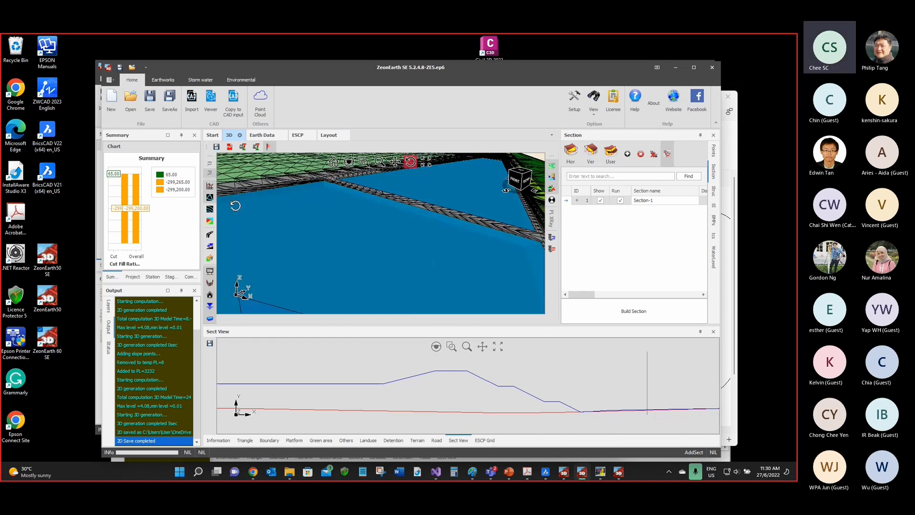
left_click(207, 199)
left_click(208, 199)
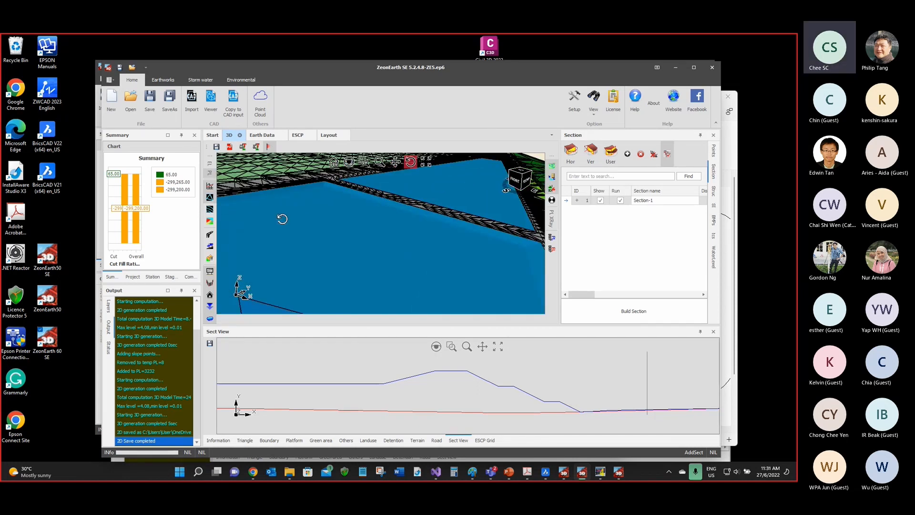
left_click_drag(282, 219, 437, 244)
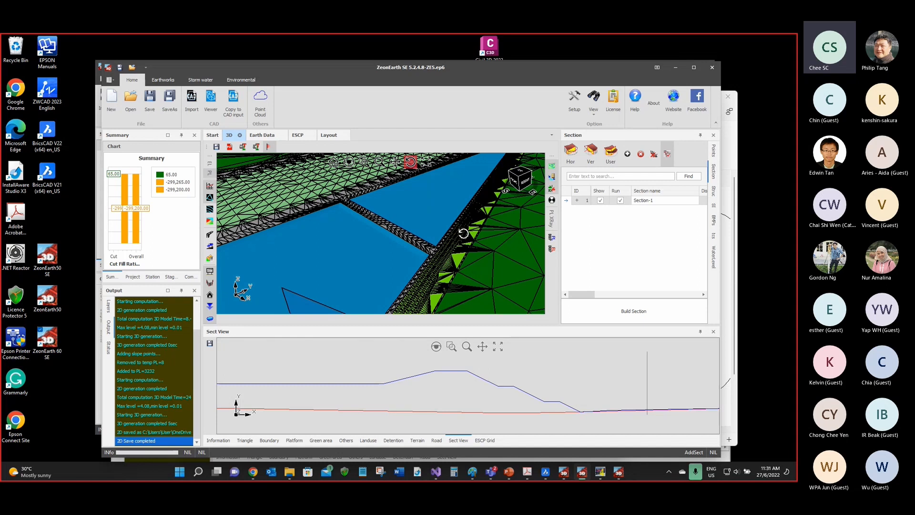
left_click_drag(463, 233, 363, 279)
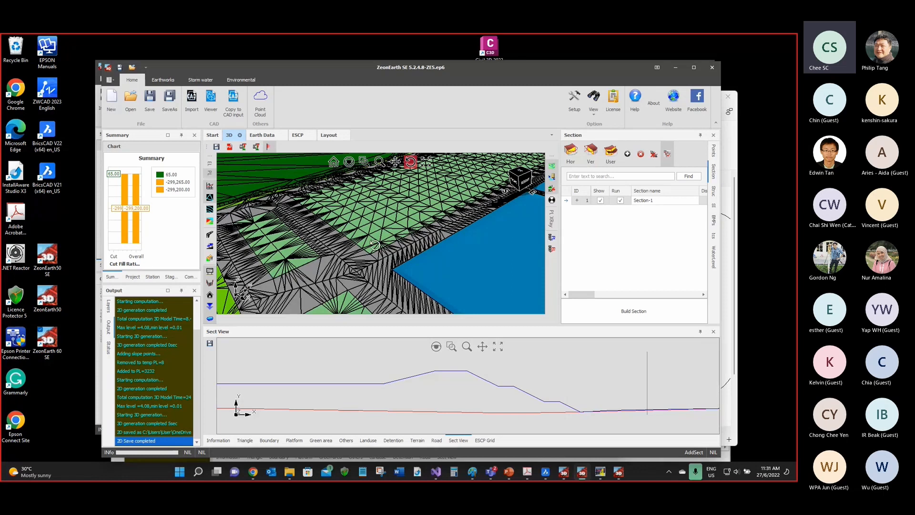
left_click_drag(375, 245, 457, 294)
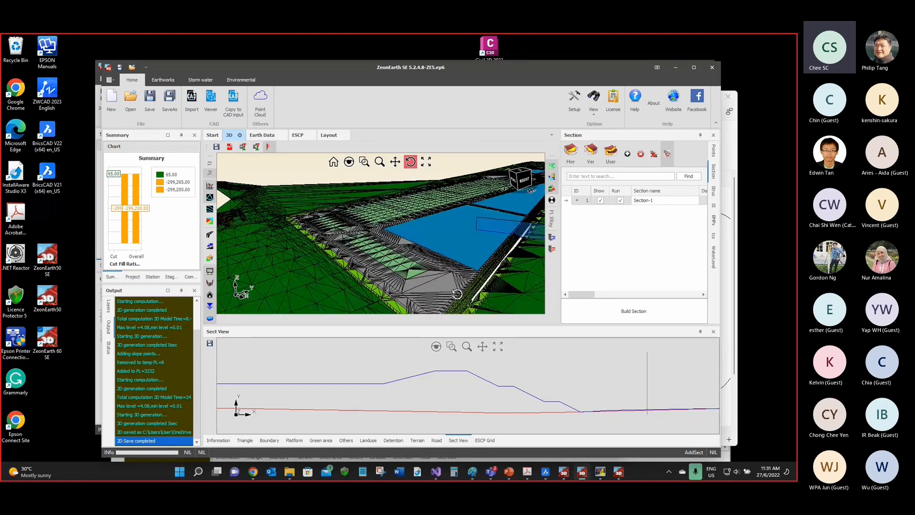
scroll(457, 294, "up", 1)
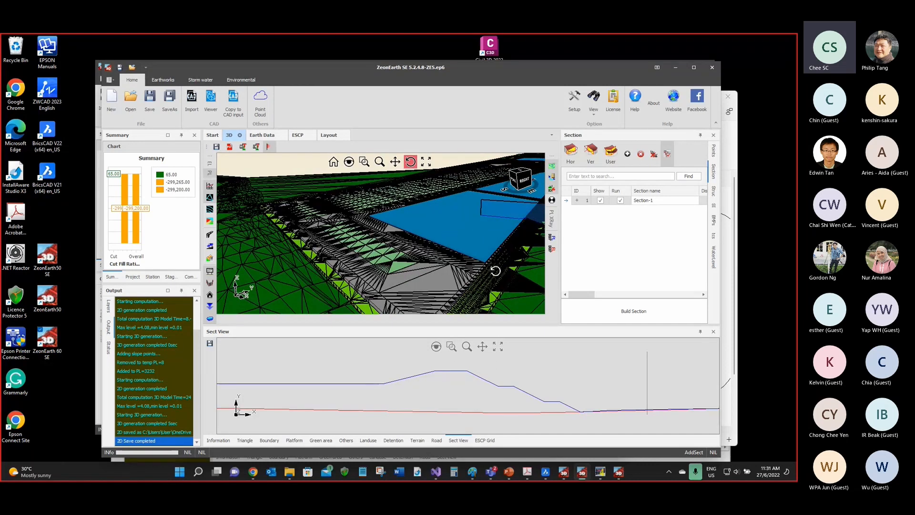
left_click_drag(494, 269, 428, 243)
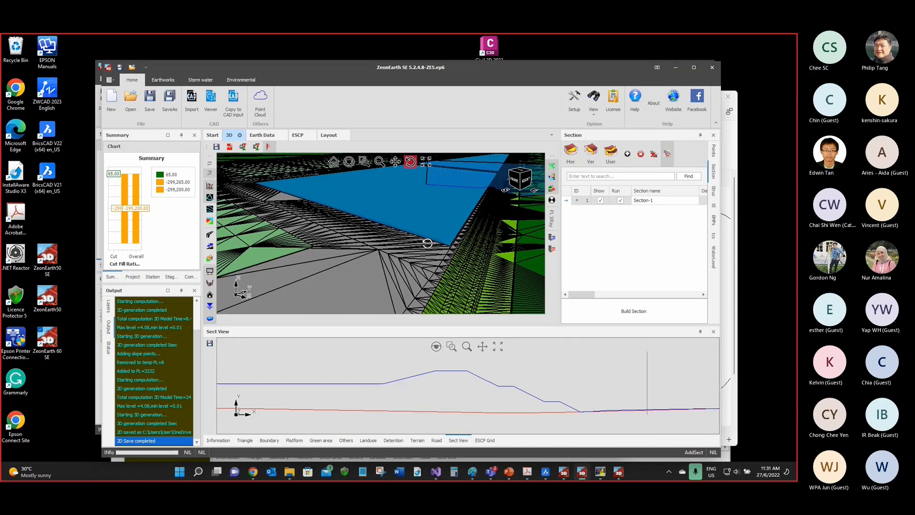